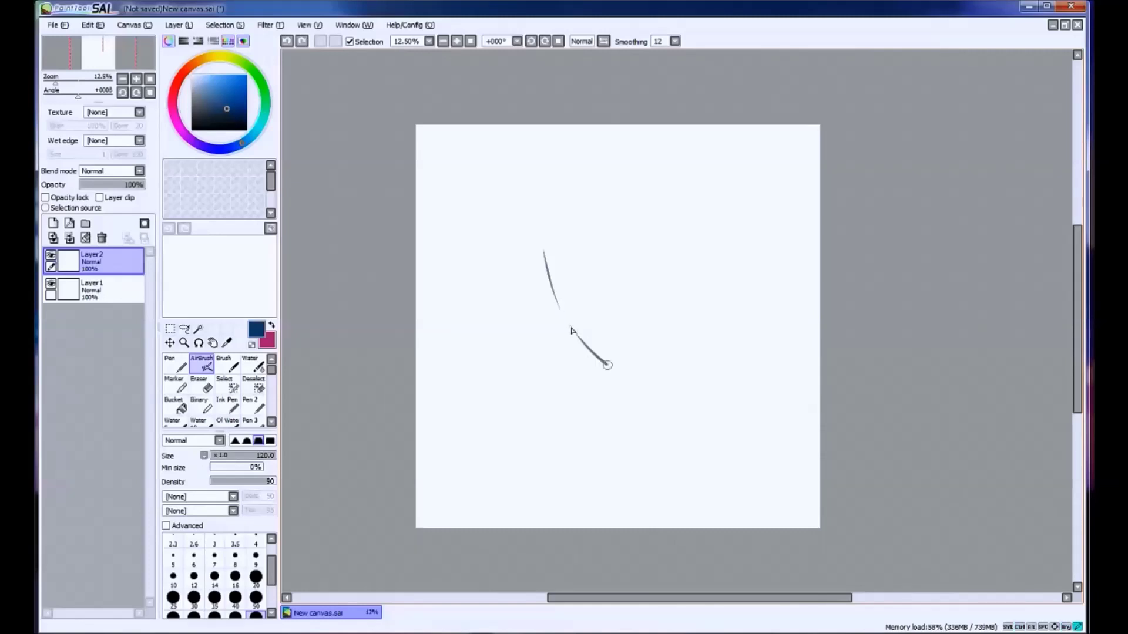
Sketch the left side of the face contour down to the chin in dark blue with the AirBrush.
left_click_drag(557, 290, 584, 353)
key("ctrl+z")
mouse_move(546, 246)
left_mouse_down()
mouse_move(588, 352)
mouse_move(610, 372)
mouse_move(668, 332)
mouse_move(650, 355)
left_mouse_up()
key("ctrl+z")
key("ctrl+z")
mouse_move(545, 246)
left_mouse_down()
mouse_move(573, 335)
mouse_move(560, 297)
left_mouse_up()
key("ctrl+z")
key("ctrl+z")
mouse_move(600, 368)
left_mouse_down()
mouse_move(578, 340)
mouse_move(610, 378)
mouse_move(668, 352)
mouse_move(603, 369)
left_mouse_up()
key("ctrl+z")
key("ctrl+z")
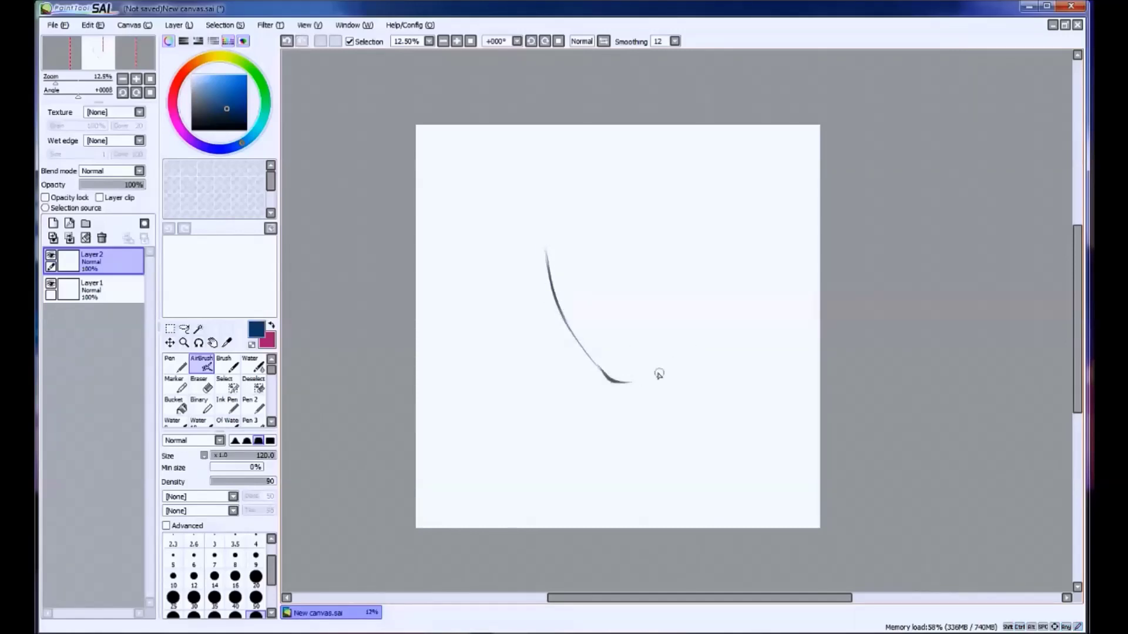
Reduce the brush size to 70 and redraw the left side of the face contour with a finer line.
mouse_move(605, 377)
left_mouse_down()
mouse_move(665, 367)
mouse_move(698, 335)
left_mouse_up()
key("ctrl+z")
left_click_drag(546, 251, 570, 332)
key("ctrl+z")
key("bracketleft")
key("bracketleft")
key("bracketleft")
key("bracketleft")
key("ctrl+z")
left_click_drag(546, 255, 596, 365)
key("ctrl+z")
key("ctrl+z")
key("ctrl+z")
Shape the chin and draw the right jawline rising to the cheek.
left_click_drag(565, 327, 599, 366)
key("ctrl+z")
mouse_move(565, 329)
left_mouse_down()
mouse_move(599, 367)
mouse_move(688, 331)
left_mouse_up()
key("ctrl+z")
mouse_move(618, 384)
left_mouse_down()
mouse_move(691, 328)
mouse_move(616, 384)
left_mouse_up()
key("ctrl+z")
key("ctrl+z")
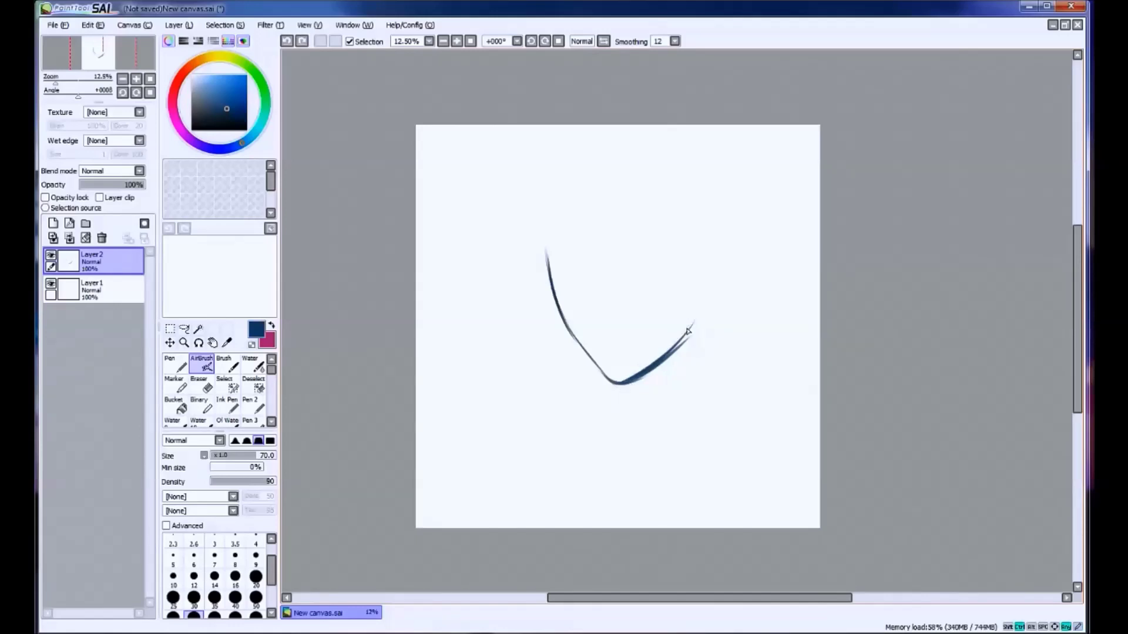
mouse_move(685, 331)
left_mouse_down()
mouse_move(614, 383)
mouse_move(690, 332)
left_mouse_up()
key("ctrl+z")
key("ctrl+z")
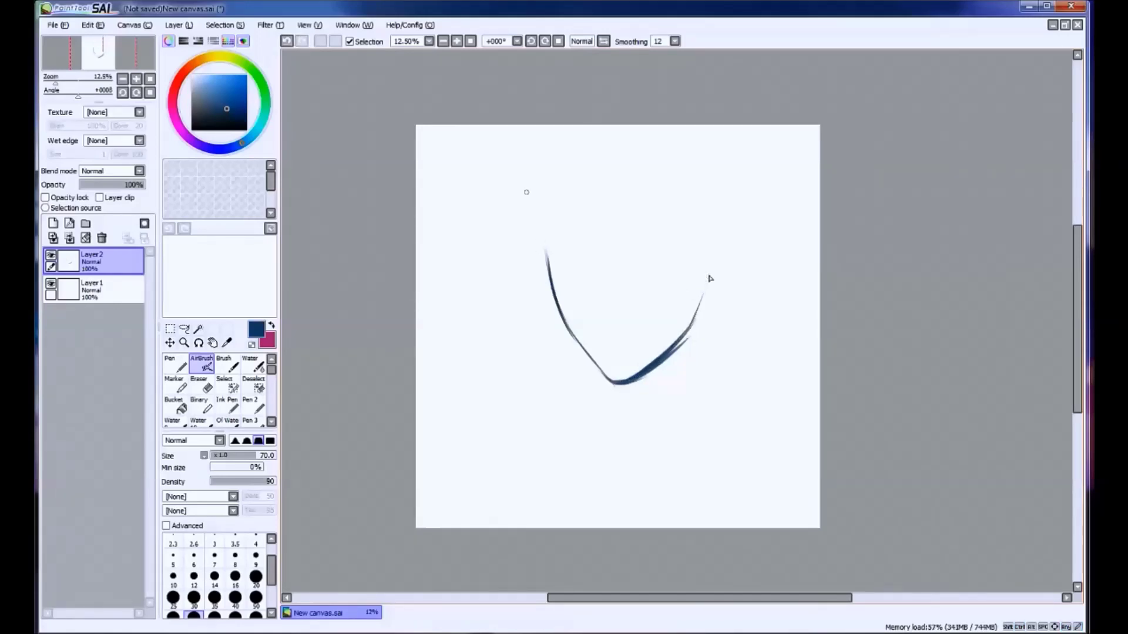
Darken the left face contour and its junction with the chin using additional strokes.
mouse_move(546, 254)
left_mouse_down()
mouse_move(571, 331)
mouse_move(552, 273)
mouse_move(600, 364)
mouse_move(563, 320)
mouse_move(605, 376)
left_mouse_up()
key("ctrl+z")
key("ctrl+z")
key("ctrl+z")
mouse_move(563, 322)
left_mouse_down()
mouse_move(606, 381)
mouse_move(622, 381)
left_mouse_up()
key("ctrl+z")
key("ctrl+z")
key("ctrl+z")
left_click_drag(579, 341, 621, 385)
Draw a curved horizontal eye guideline and a vertical centre guideline across the face.
left_click_drag(594, 262, 599, 316)
key("ctrl+z")
key("ctrl+z")
left_click_drag(555, 265, 717, 257)
left_click_drag(592, 221, 609, 367)
key("ctrl+z")
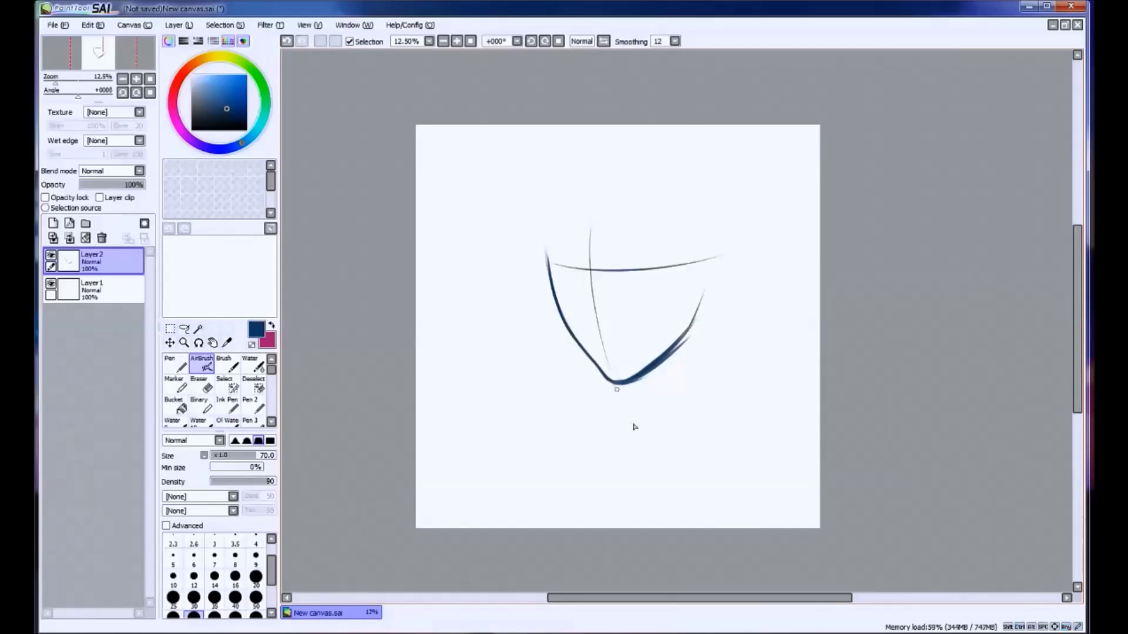
Try sketching the nose along the vertical centre guideline.
mouse_move(592, 262)
left_mouse_down()
mouse_move(581, 305)
mouse_move(587, 319)
mouse_move(589, 274)
mouse_move(600, 322)
left_mouse_up()
key("ctrl+z")
key("ctrl+z")
key("ctrl+z")
key("ctrl+z")
mouse_move(592, 263)
left_mouse_down()
mouse_move(586, 307)
mouse_move(600, 326)
left_mouse_up()
key("ctrl+z")
key("ctrl+z")
mouse_move(587, 266)
left_mouse_down()
mouse_move(583, 315)
mouse_move(654, 332)
left_mouse_up()
key("ctrl+z")
key("ctrl+z")
left_click_drag(583, 334, 619, 340)
key("ctrl+z")
Try a stroke from the left brow down along the nose.
mouse_move(555, 241)
left_mouse_down()
mouse_move(585, 264)
mouse_move(549, 239)
mouse_move(600, 322)
left_mouse_up()
key("ctrl+z")
key("ctrl+z")
key("ctrl+z")
key("ctrl+y")
key("ctrl+z")
key("ctrl+z")
key("ctrl+z")
Redraw the curved eye guideline and the slanted centre guideline running past the chin.
left_click_drag(563, 276, 700, 284)
key("ctrl+z")
left_click_drag(530, 269, 723, 243)
left_click_drag(591, 210, 628, 405)
key("ctrl+z")
key("ctrl+z")
key("ctrl+z")
mouse_move(548, 273)
left_mouse_down()
mouse_move(710, 262)
mouse_move(699, 274)
left_mouse_up()
key("ctrl+z")
left_click_drag(591, 238, 624, 405)
key("ctrl+z")
Sketch the nose on the centre guideline and the left eyebrow above the eye guideline.
mouse_move(588, 270)
left_mouse_down()
mouse_move(550, 247)
mouse_move(605, 348)
mouse_move(599, 332)
left_mouse_up()
key("ctrl+z")
key("ctrl+z")
left_click_drag(589, 261, 552, 239)
key("ctrl+z")
key("ctrl+z")
key("ctrl+z")
key("ctrl+z")
key("ctrl+z")
mouse_move(609, 262)
left_mouse_down()
mouse_move(674, 253)
mouse_move(553, 241)
left_mouse_up()
key("ctrl+z")
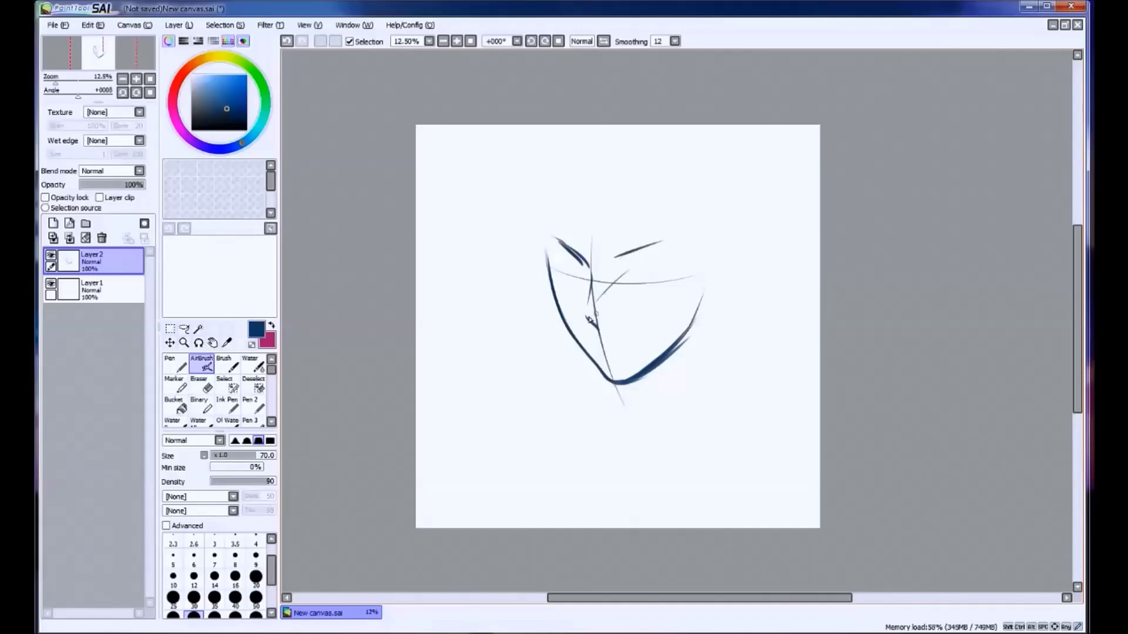
Replace the right eyebrow with a longer stroke slanting upward and outward.
key("ctrl+z")
key("ctrl+z")
left_click_drag(617, 262, 658, 248)
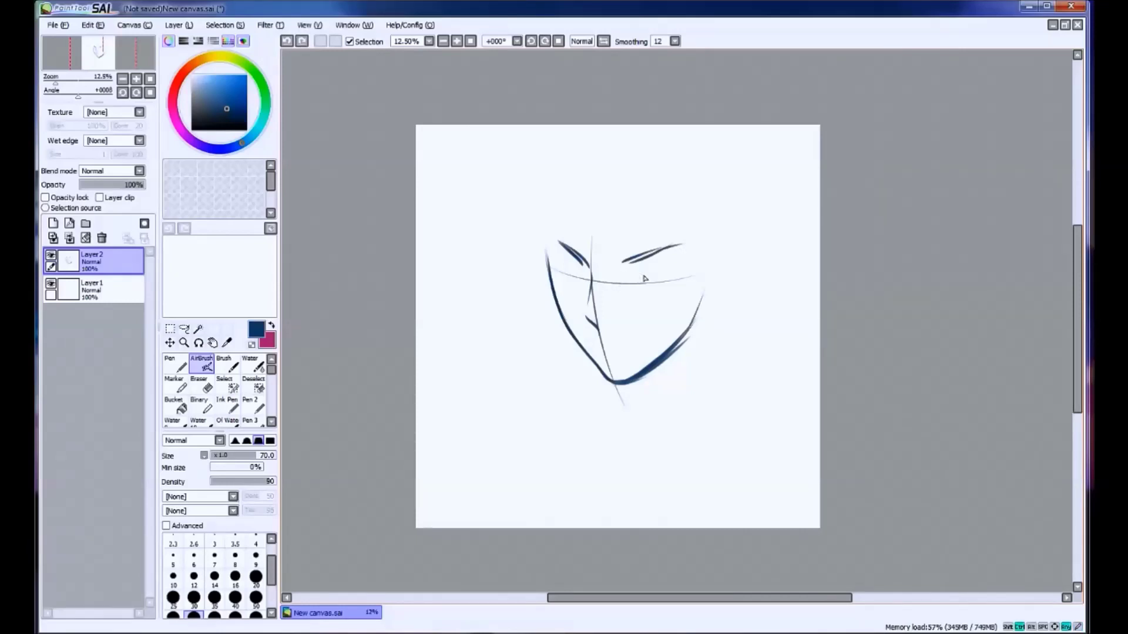
Outline the right eye on the eye guideline below the eyebrow, comparing strokes by undoing and redoing them.
key("ctrl+z")
key("ctrl+y")
key("ctrl+z")
key("ctrl+y")
key("ctrl+z")
key("ctrl+y")
key("ctrl+z")
key("ctrl+y")
key("ctrl+z")
key("ctrl+y")
key("ctrl+z")
key("ctrl+y")
key("ctrl+z")
key("ctrl+y")
key("ctrl+z")
key("ctrl+y")
key("ctrl+z")
key("ctrl+y")
key("ctrl+z")
key("ctrl+y")
key("ctrl+z")
key("ctrl+y")
key("ctrl+z")
key("ctrl+y")
key("ctrl+z")
key("ctrl+y")
key("ctrl+z")
key("ctrl+y")
key("ctrl+z")
key("ctrl+y")
key("ctrl+z")
key("ctrl+y")
key("ctrl+z")
key("ctrl+y")
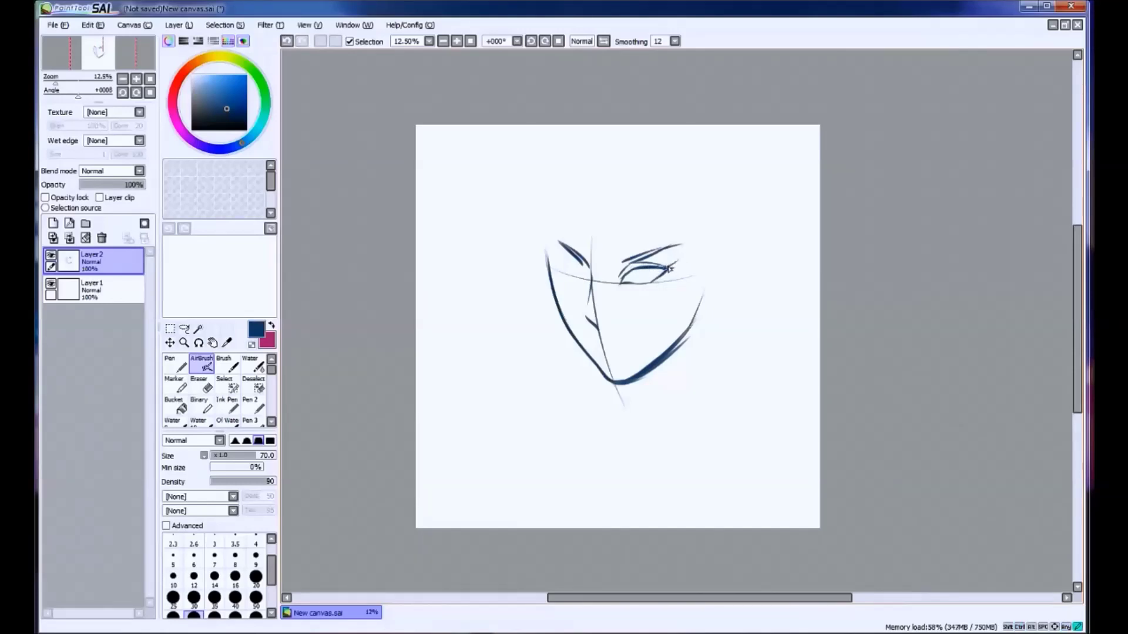
Darken the right eye's upper lid and add the iris.
key("ctrl+z")
key("ctrl+y")
key("ctrl+z")
key("ctrl+y")
key("ctrl+z")
Sketch the mouth below the nose with a parting line, a darkened corner and a short lower lip.
mouse_move(623, 339)
left_mouse_down()
mouse_move(634, 337)
mouse_move(598, 339)
left_mouse_up()
key("ctrl+z")
key("ctrl+z")
left_click_drag(597, 348, 624, 346)
key("ctrl+z")
key("ctrl+z")
key("ctrl+z")
key("ctrl+z")
key("ctrl+z")
key("ctrl+z")
key("ctrl+z")
key("ctrl+z")
key("ctrl+z")
key("ctrl+z")
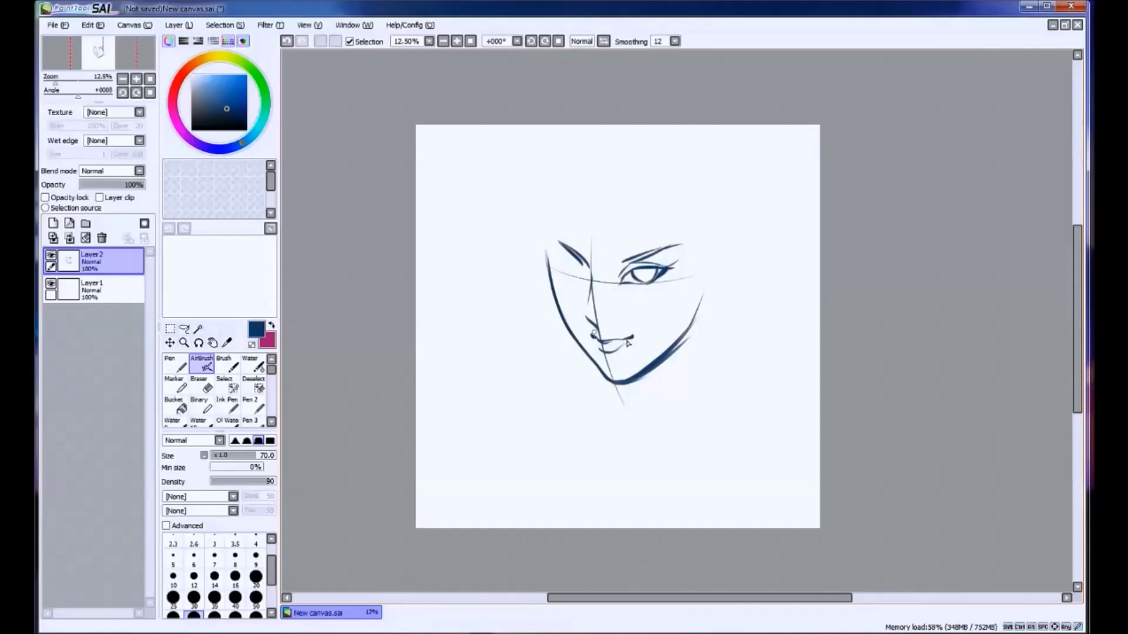
Sketch the nose bridge, tip and nostrils along the vertical guideline, undoing strokes that do not fit.
key("ctrl+z")
mouse_move(588, 320)
left_mouse_down()
mouse_move(613, 287)
mouse_move(592, 304)
mouse_move(591, 273)
mouse_move(589, 320)
left_mouse_up()
key("ctrl+z")
key("ctrl+z")
key("ctrl+z")
key("ctrl+z")
key("ctrl+z")
key("ctrl+z")
key("ctrl+z")
key("ctrl+z")
key("ctrl+z")
mouse_move(592, 294)
left_mouse_down()
mouse_move(589, 319)
mouse_move(605, 317)
left_mouse_up()
key("ctrl+z")
key("ctrl+z")
key("ctrl+z")
Redraw the left face contour from the temple down to the cheek.
left_click_drag(547, 244, 572, 340)
key("ctrl+z")
key("ctrl+z")
left_click_drag(551, 267, 579, 347)
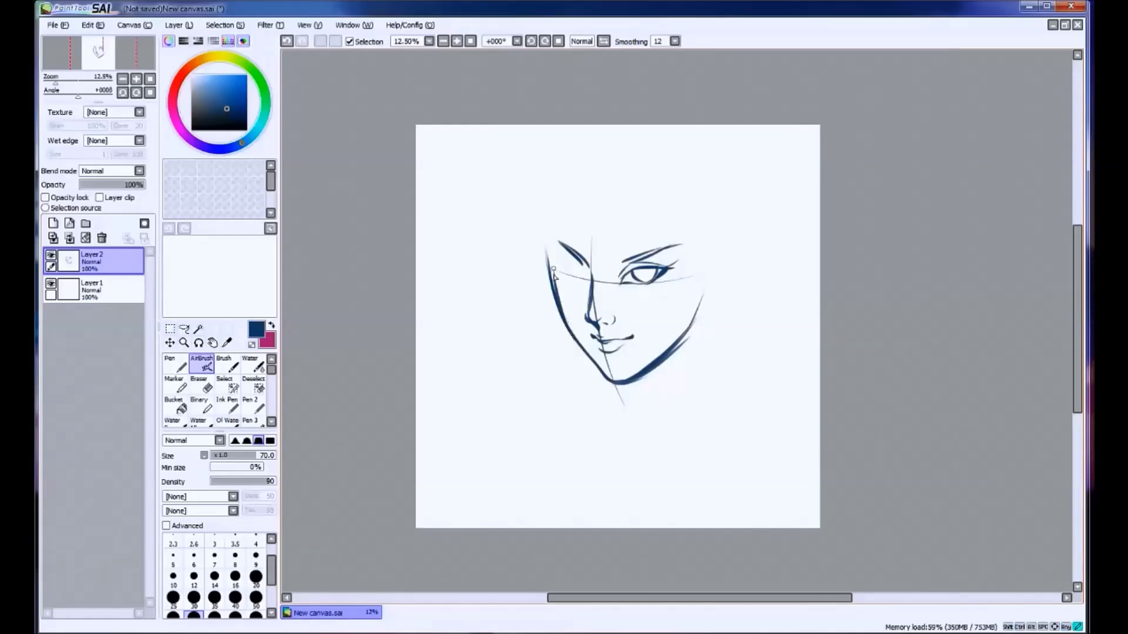
Mirror the canvas view and strengthen the near jawline and the far cheek contour.
key("h")
left_click_drag(567, 291, 616, 350)
key("ctrl+z")
key("ctrl+z")
key("ctrl+z")
key("ctrl+z")
left_click_drag(566, 281, 616, 350)
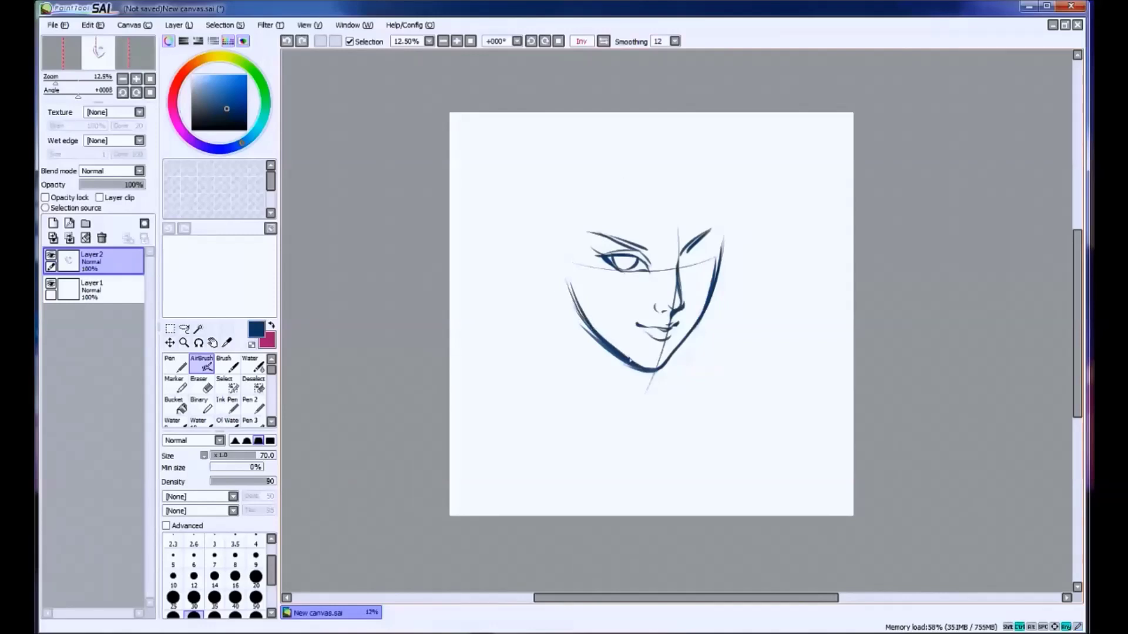
key("ctrl+z")
mouse_move(700, 315)
left_mouse_down()
mouse_move(716, 256)
mouse_move(700, 308)
left_mouse_up()
key("ctrl+z")
Return the view to its normal orientation and outline the far eye below the left eyebrow.
left_click_drag(683, 268, 697, 255)
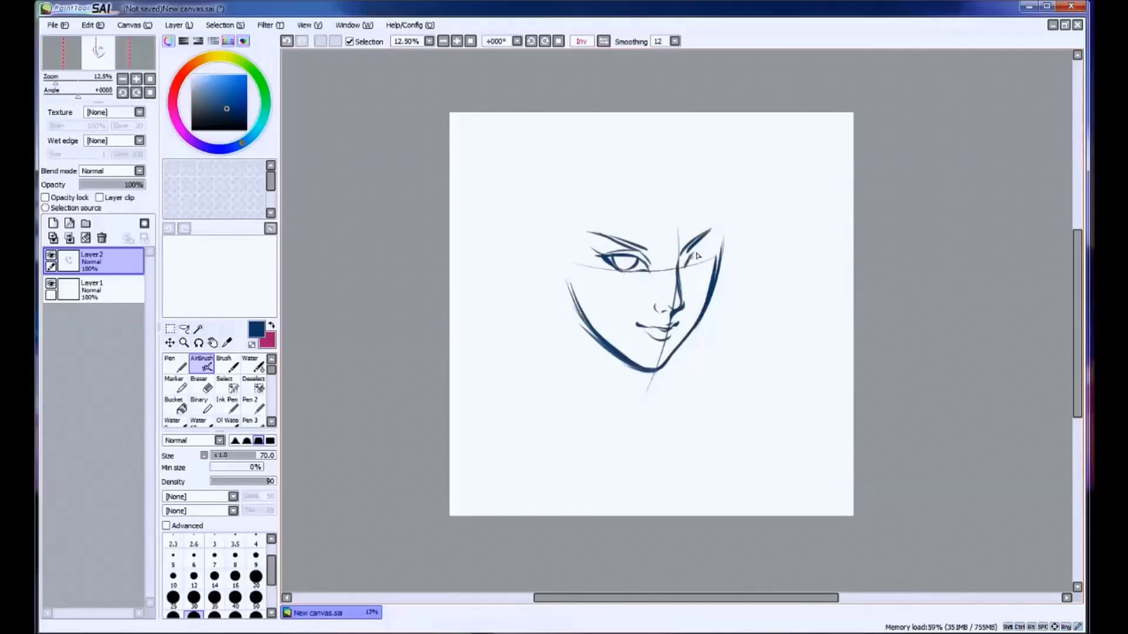
key("ctrl+z")
key("h")
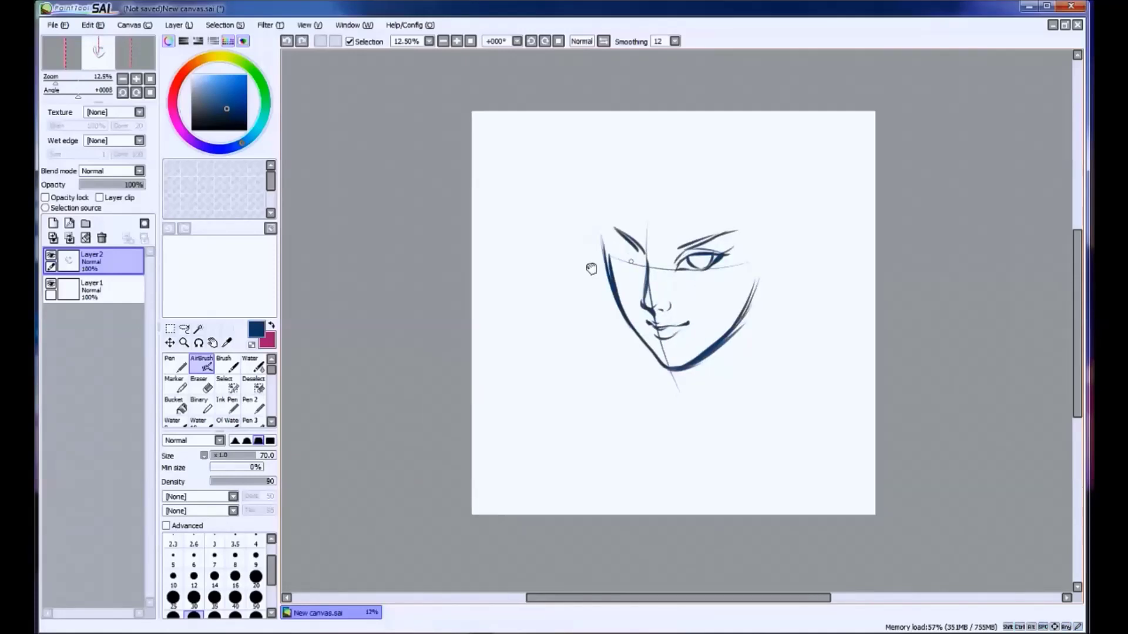
key("ctrl+z")
mouse_move(630, 257)
left_mouse_down()
mouse_move(622, 250)
mouse_move(641, 272)
mouse_move(633, 262)
left_mouse_up()
key("ctrl+z")
key("ctrl+z")
key("ctrl+z")
left_click_drag(624, 265, 627, 270)
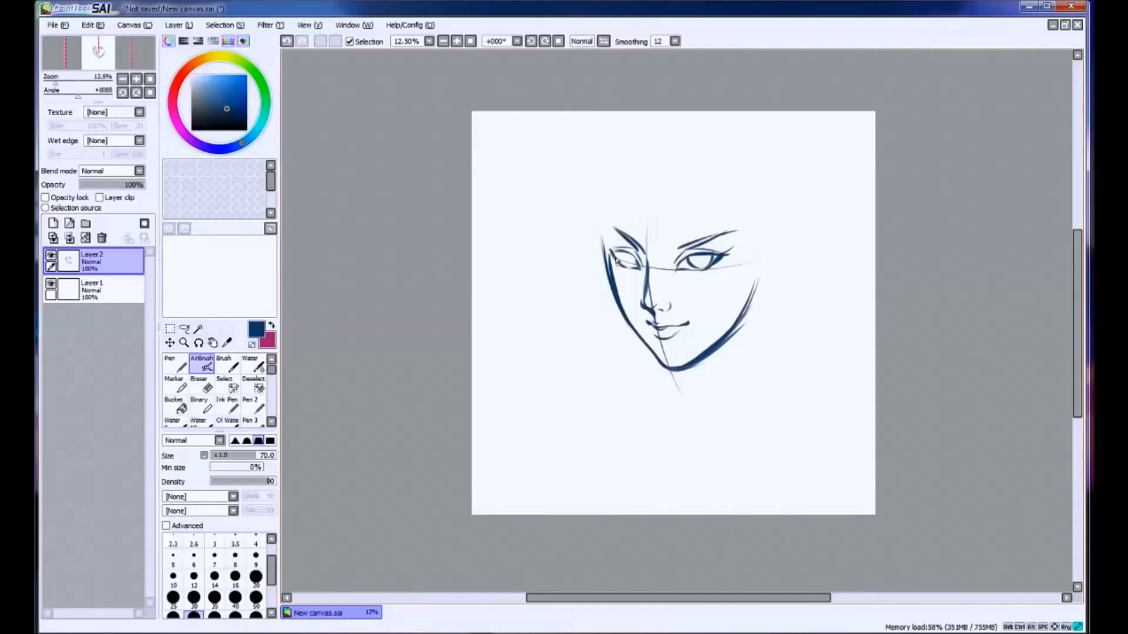
Thin the left eyebrow with the eraser and darken the left eye's outline.
key("e")
mouse_move(627, 268)
left_mouse_down()
mouse_move(615, 237)
mouse_move(651, 263)
mouse_move(611, 225)
left_mouse_up()
key("ctrl+z")
key("ctrl+z")
key("ctrl+z")
key("ctrl+z")
key("ctrl+z")
key("ctrl+z")
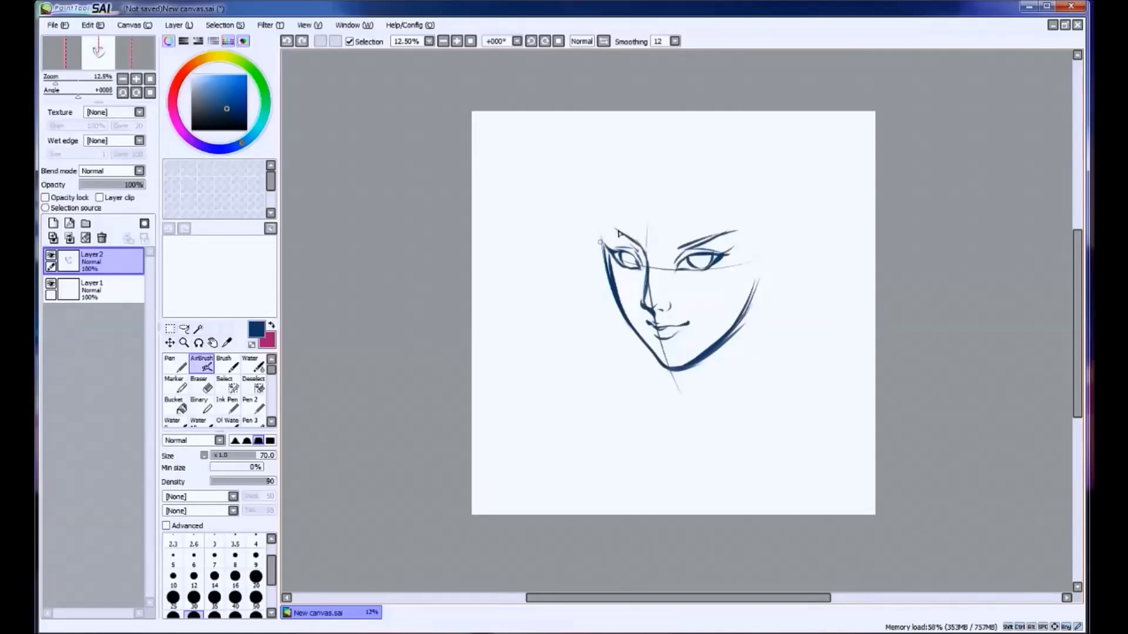
Strengthen the face contour along the left cheek, the chin and the right jaw.
key("ctrl+z")
left_click_drag(624, 320, 639, 335)
key("ctrl+z")
mouse_move(608, 258)
left_mouse_down()
mouse_move(652, 343)
mouse_move(611, 269)
left_mouse_up()
key("ctrl+z")
key("ctrl+z")
mouse_move(646, 346)
left_mouse_down()
mouse_move(675, 372)
mouse_move(746, 293)
mouse_move(695, 356)
left_mouse_up()
key("ctrl+z")
key("ctrl+z")
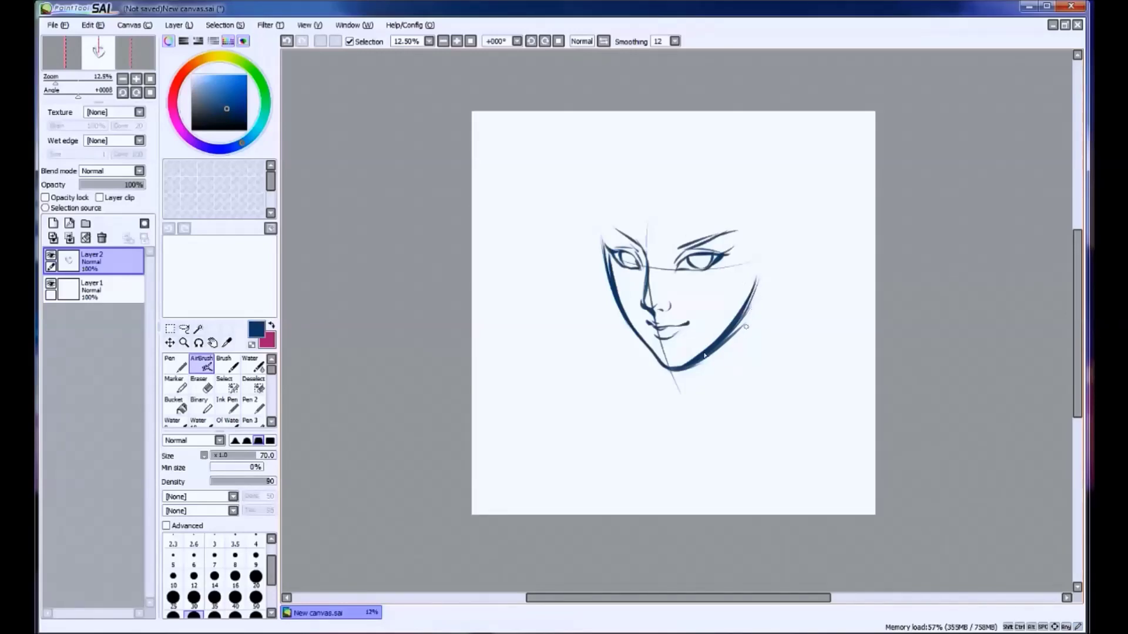
Erase the outer edge of the right jawline and the stray lines at the left temple.
key("e")
left_click_drag(759, 291, 674, 384)
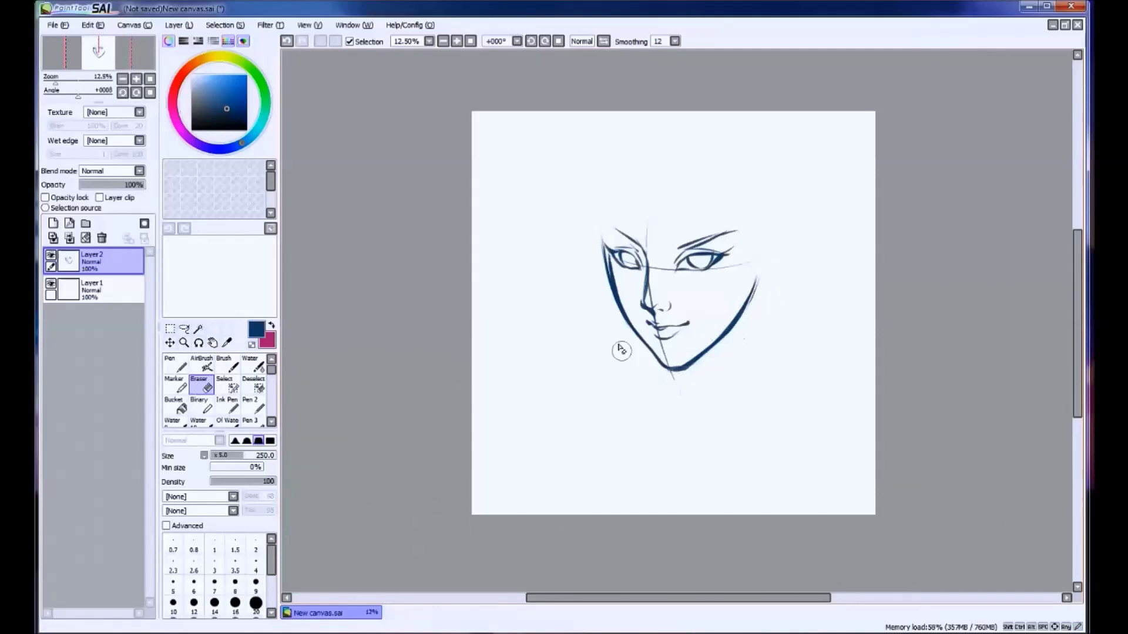
left_click_drag(596, 222, 599, 253)
key("ctrl+z")
Extend the left eyebrow outward past the left temple with the AirBrush.
key("a")
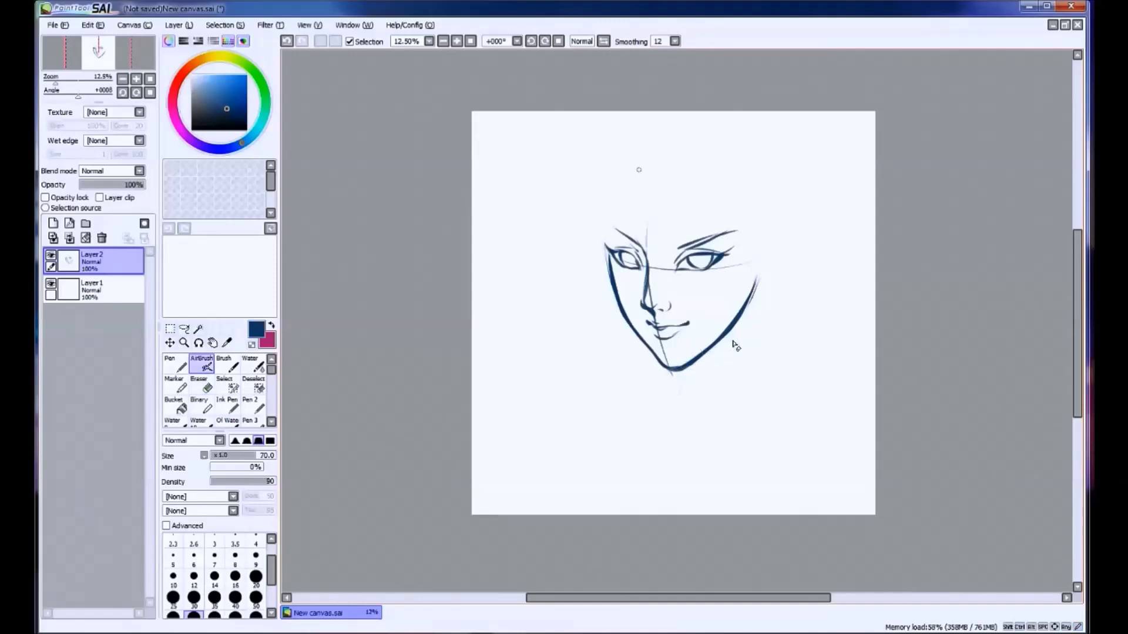
key("ctrl+z")
mouse_move(614, 232)
left_mouse_down()
mouse_move(632, 243)
mouse_move(605, 227)
left_mouse_up()
key("ctrl+z")
key("ctrl+z")
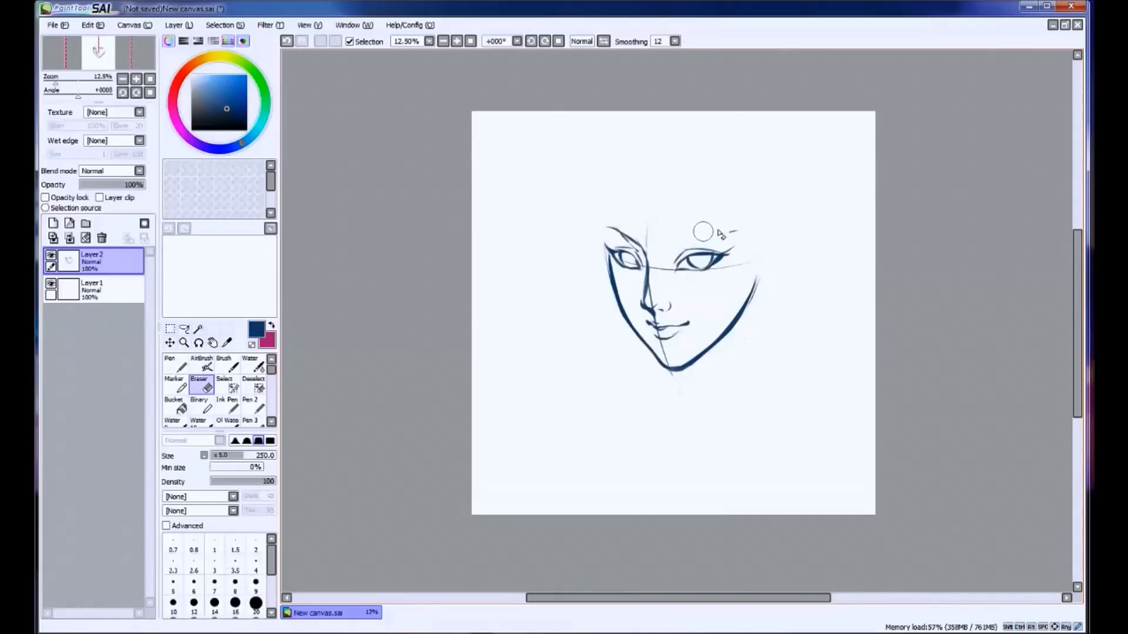
Erase the right eyebrow and redraw it as a thinner slanted stroke.
key("ctrl+z")
mouse_move(670, 250)
left_mouse_down()
mouse_move(734, 232)
mouse_move(713, 231)
left_mouse_up()
key("ctrl+z")
key("ctrl+z")
key("ctrl+z")
Clean up the right eye's outer corner and redraw its lid lines more sharply.
left_click_drag(675, 271, 726, 258)
key("ctrl+z")
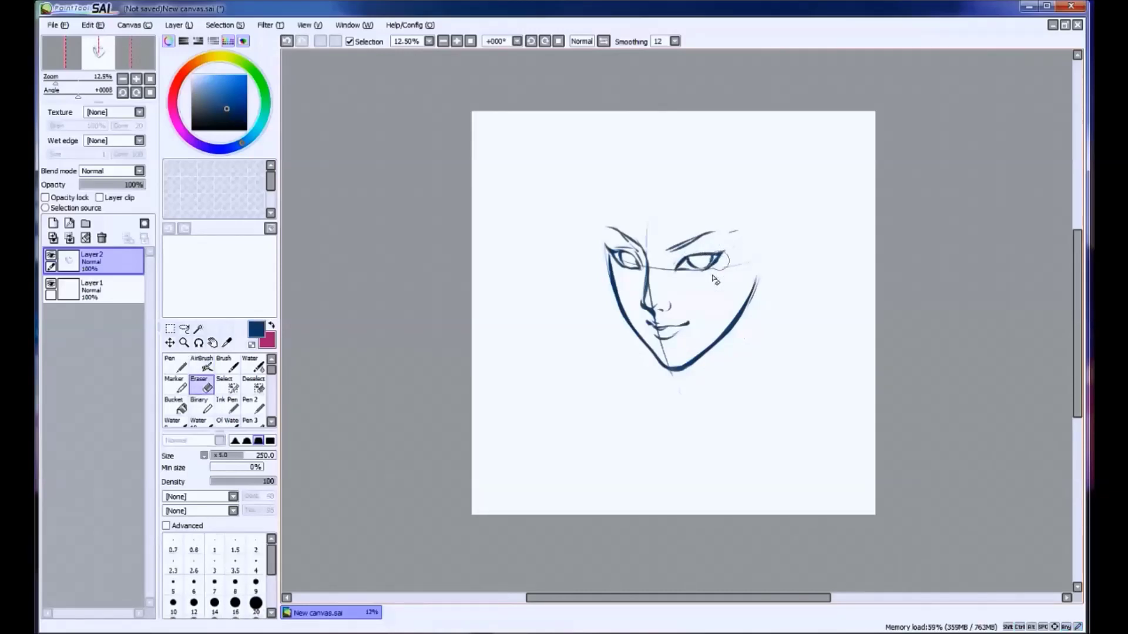
key("ctrl+z")
left_click_drag(688, 254, 728, 262)
key("ctrl+z")
key("ctrl+y")
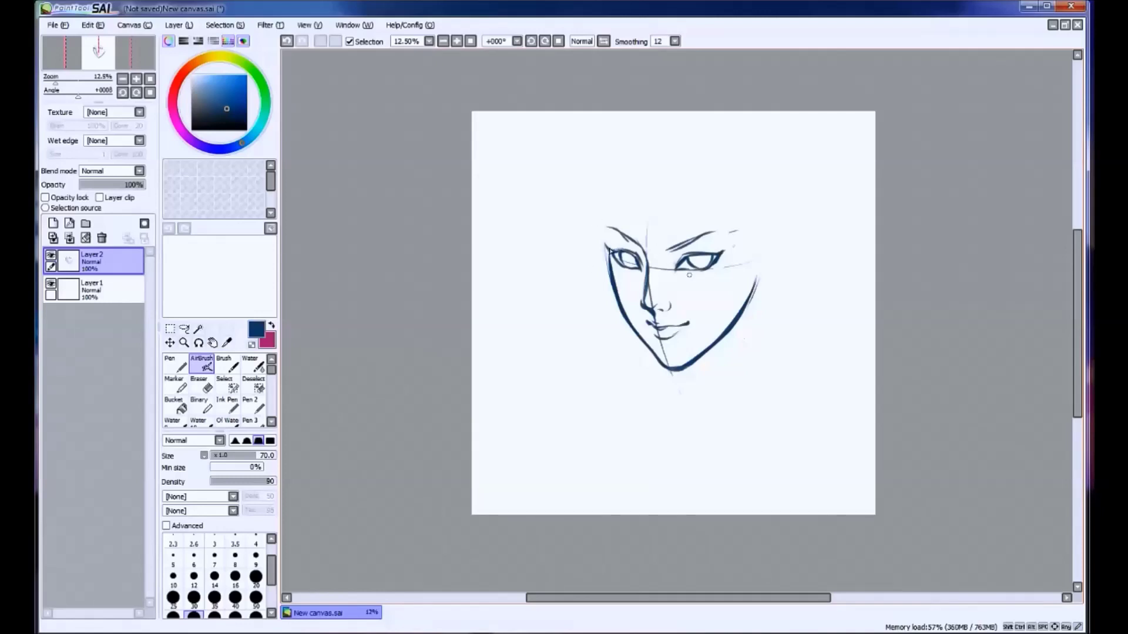
Check the face in mirrored view, trim the near mouth corner and touch up the far corner.
key("h")
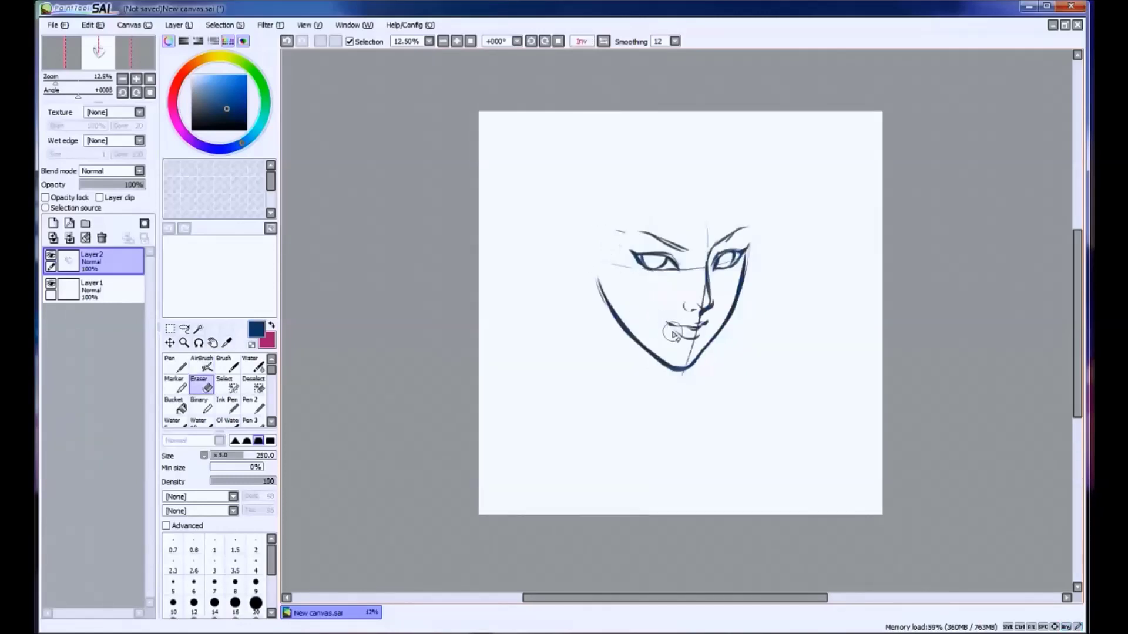
key("h")
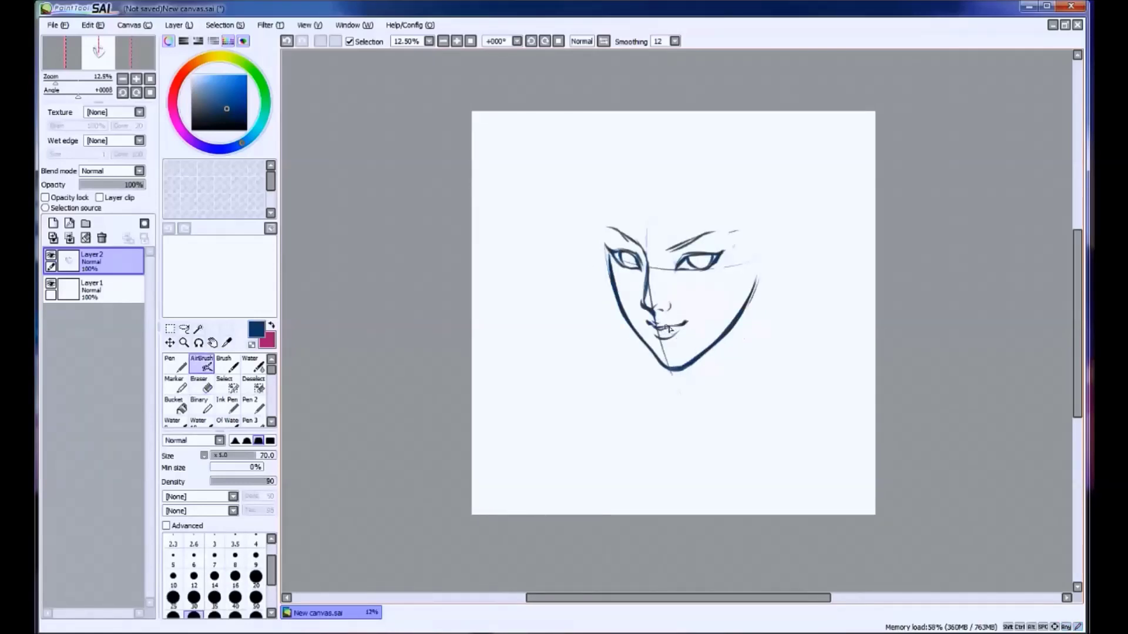
left_click_drag(641, 326, 652, 321)
key("ctrl+z")
key("ctrl+y")
left_click_drag(619, 227, 622, 239)
key("ctrl+z")
key("ctrl+y")
key("ctrl+z")
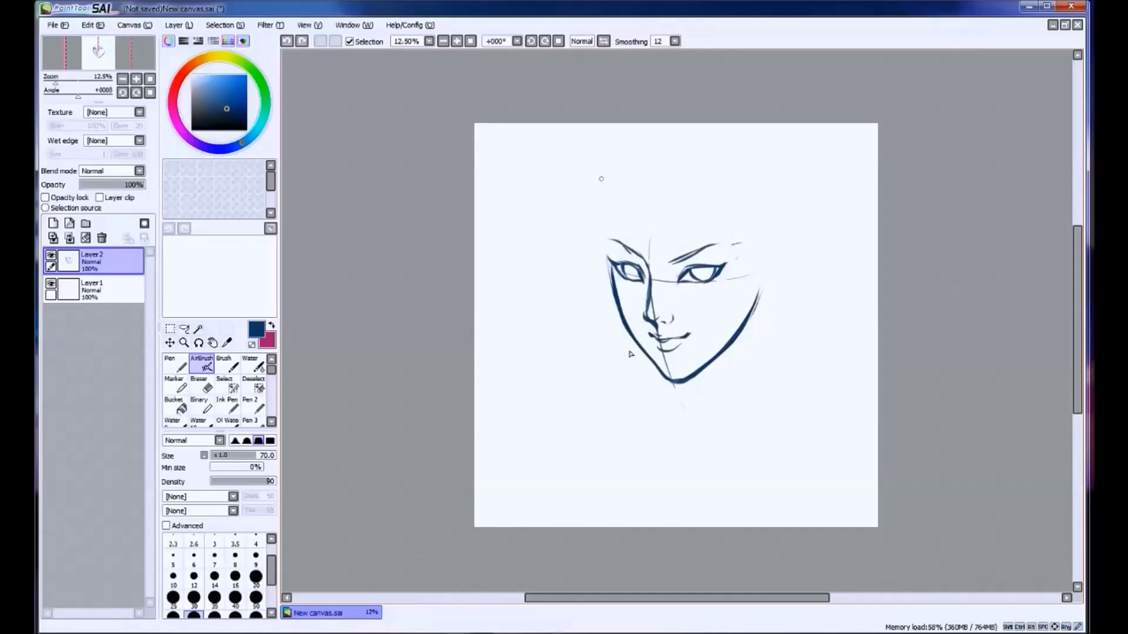
Redraw the right cheek contour from eye level downward and erase its outer edge.
mouse_move(760, 271)
left_mouse_down()
mouse_move(742, 323)
mouse_move(707, 360)
mouse_move(734, 333)
left_mouse_up()
key("ctrl+z")
key("ctrl+z")
key("ctrl+z")
left_click_drag(758, 282, 737, 320)
key("e")
left_click_drag(763, 280, 723, 346)
Refine the right cheek and jaw into a thinner line running from the chin up to eye level.
key("a")
key("ctrl+z")
mouse_move(756, 283)
left_mouse_down()
mouse_move(694, 382)
mouse_move(747, 317)
left_mouse_up()
key("ctrl+z")
key("e")
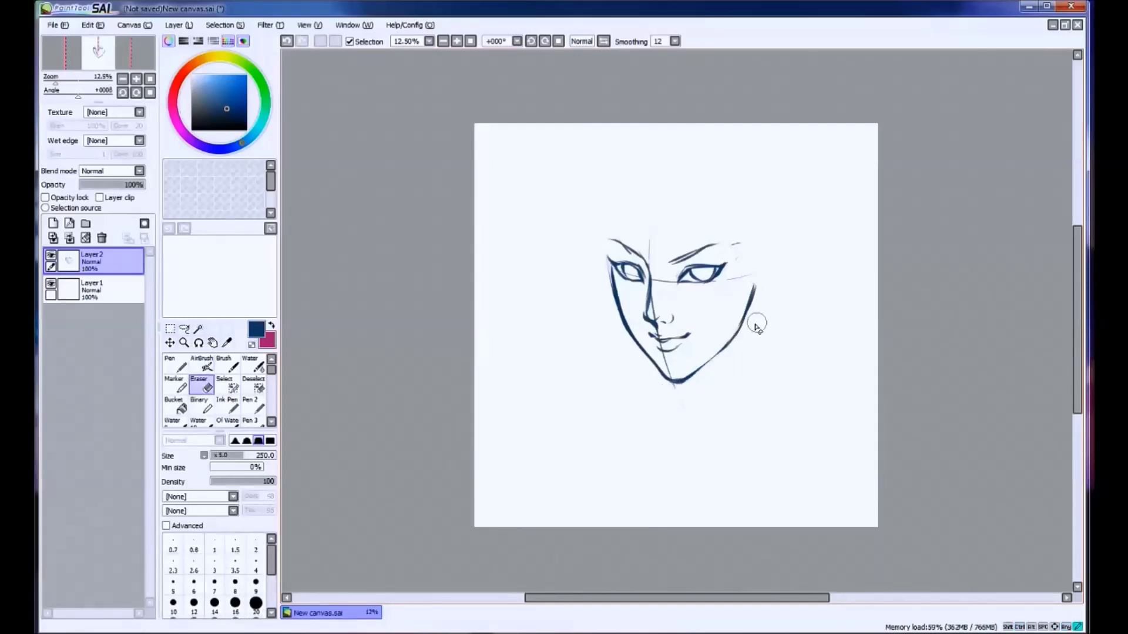
key("a")
left_click_drag(680, 384, 744, 327)
key("ctrl+z")
Draw the right ear with inner folds and a small earring at the top of the right cheek contour.
mouse_move(758, 265)
left_mouse_down()
mouse_move(773, 253)
mouse_move(783, 265)
mouse_move(776, 257)
mouse_move(770, 297)
mouse_move(773, 285)
mouse_move(749, 315)
mouse_move(767, 296)
mouse_move(765, 263)
mouse_move(756, 293)
mouse_move(757, 284)
left_mouse_up()
key("ctrl+z")
key("ctrl+z")
key("ctrl+z")
key("ctrl+z")
key("ctrl+z")
key("ctrl+z")
key("ctrl+z")
key("ctrl+z")
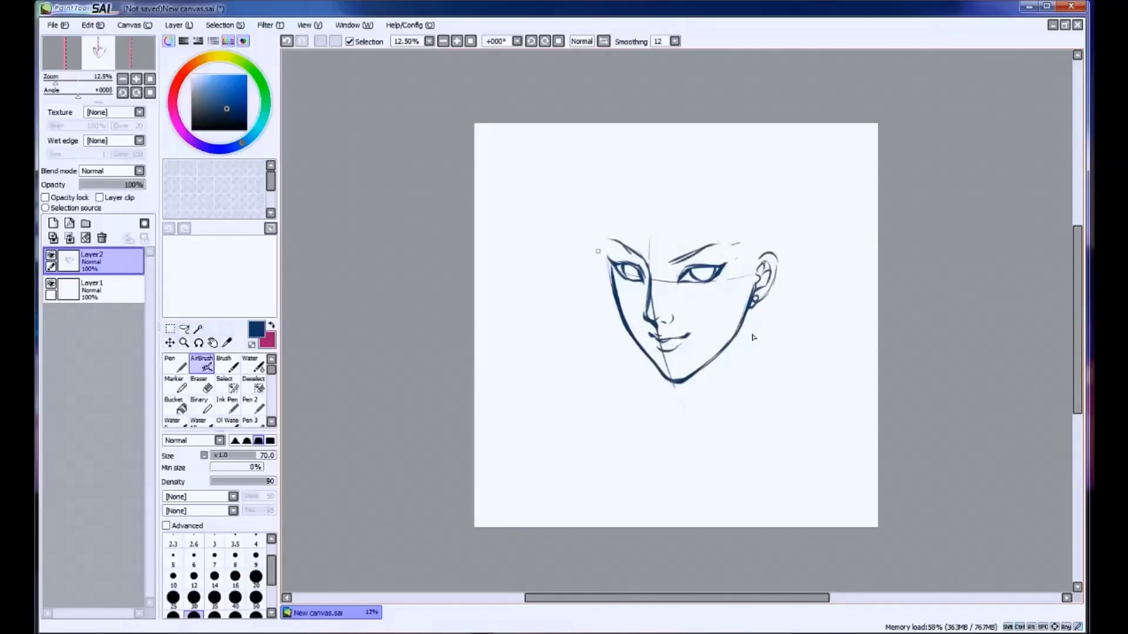
scroll(683, 234, "up", 1)
mouse_move(678, 195)
left_mouse_down()
mouse_move(717, 181)
mouse_move(635, 261)
mouse_move(631, 246)
left_mouse_up()
key("ctrl+z")
key("ctrl+z")
key("ctrl+z")
key("ctrl+z")
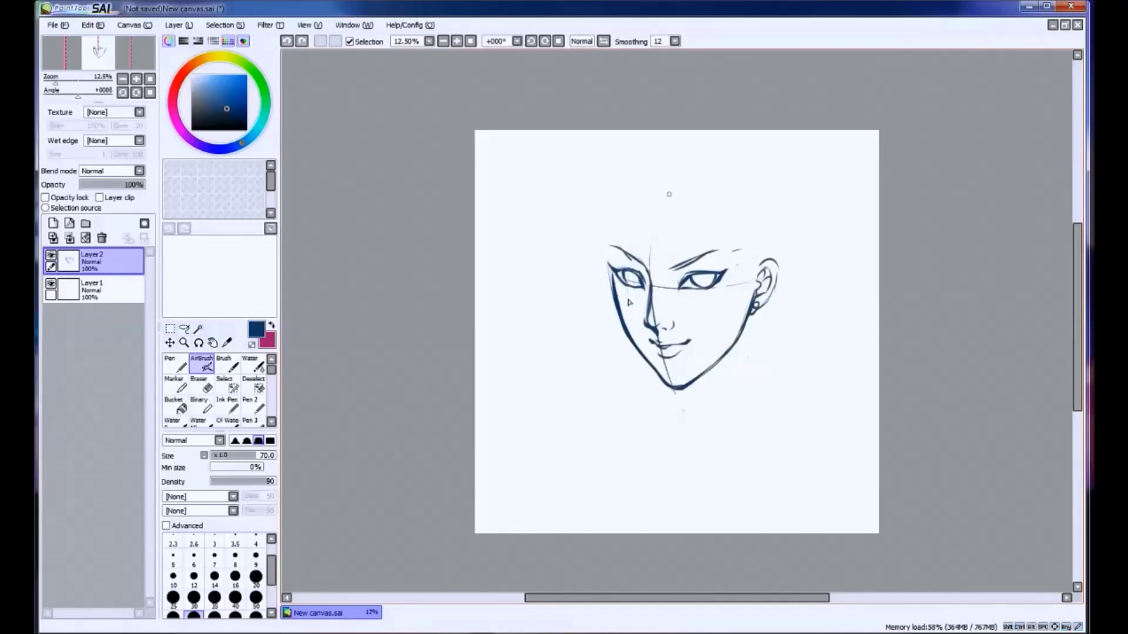
Try out hair strands sweeping from the parting above the forehead down to the left temple.
left_click_drag(673, 198, 648, 249)
mouse_move(663, 170)
left_mouse_down()
mouse_move(594, 215)
mouse_move(606, 347)
left_mouse_up()
key("ctrl+z")
key("ctrl+z")
left_click_drag(640, 210, 637, 261)
key("ctrl+z")
left_click_drag(673, 207, 640, 273)
key("ctrl+z")
mouse_move(640, 210)
left_mouse_down()
mouse_move(648, 270)
mouse_move(622, 276)
mouse_move(611, 364)
mouse_move(618, 269)
left_mouse_up()
key("ctrl+z")
key("ctrl+z")
key("ctrl+z")
Sketch a hair strand from the forehead to the left temple and locks falling beside the left cheek.
mouse_move(615, 289)
left_mouse_down()
mouse_move(609, 355)
mouse_move(623, 371)
left_mouse_up()
key("ctrl+z")
left_click_drag(594, 265, 618, 360)
key("ctrl+z")
key("ctrl+z")
left_click_drag(646, 205, 612, 267)
left_click_drag(608, 308, 624, 371)
key("ctrl+z")
left_click_drag(599, 269, 622, 364)
left_click_drag(606, 311, 624, 368)
Outline the hair's outer left side from the crown down past the cheek with long curved strokes.
mouse_move(664, 162)
left_mouse_down()
mouse_move(634, 176)
mouse_move(588, 282)
left_mouse_up()
left_click_drag(588, 267, 613, 402)
key("ctrl+z")
key("ctrl+z")
key("ctrl+z")
left_click_drag(618, 187, 570, 335)
mouse_move(597, 250)
left_mouse_down()
mouse_move(571, 312)
mouse_move(574, 340)
left_mouse_up()
key("ctrl+z")
key("ctrl+z")
Sketch a fringe lock sweeping from the parting down to the inner end of the left eyebrow.
mouse_move(632, 171)
left_mouse_down()
mouse_move(674, 198)
mouse_move(659, 270)
left_mouse_up()
key("ctrl+z")
key("ctrl+z")
key("ctrl+z")
mouse_move(676, 191)
left_mouse_down()
mouse_move(629, 275)
mouse_move(671, 190)
mouse_move(597, 242)
mouse_move(648, 195)
mouse_move(645, 291)
mouse_move(680, 194)
mouse_move(662, 241)
left_mouse_up()
key("ctrl+z")
key("ctrl+z")
left_click_drag(668, 226, 653, 256)
left_click_drag(683, 194, 646, 250)
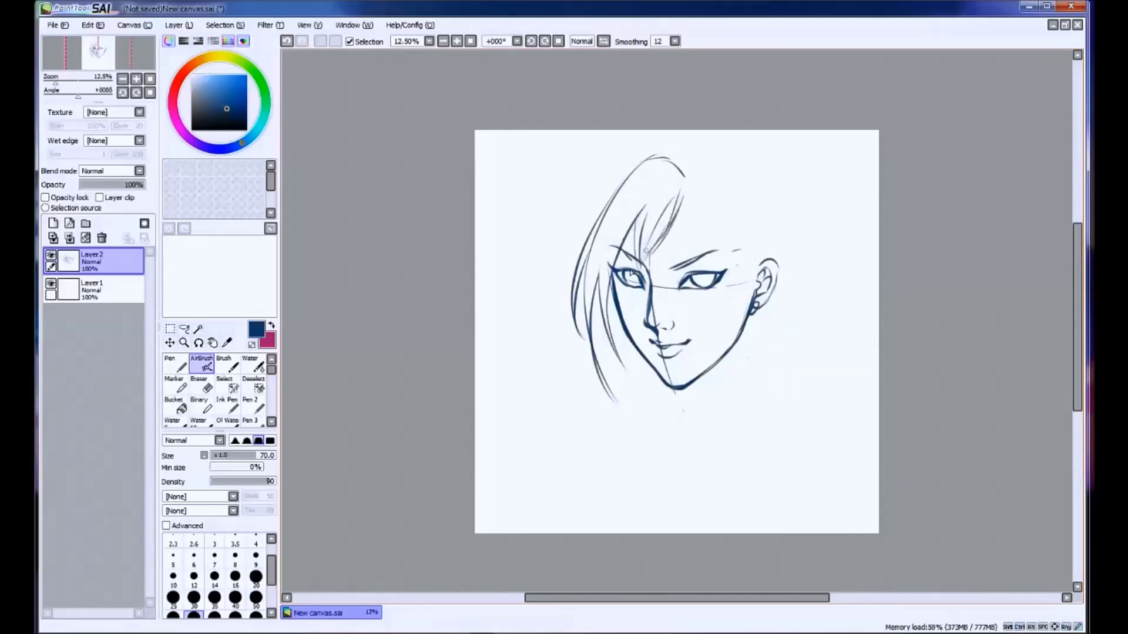
Rework the fringe at the parting and sketch the hairline curving down to the right temple.
key("ctrl+z")
key("ctrl+z")
key("ctrl+z")
mouse_move(687, 194)
left_mouse_down()
mouse_move(676, 200)
mouse_move(741, 188)
mouse_move(737, 249)
left_mouse_up()
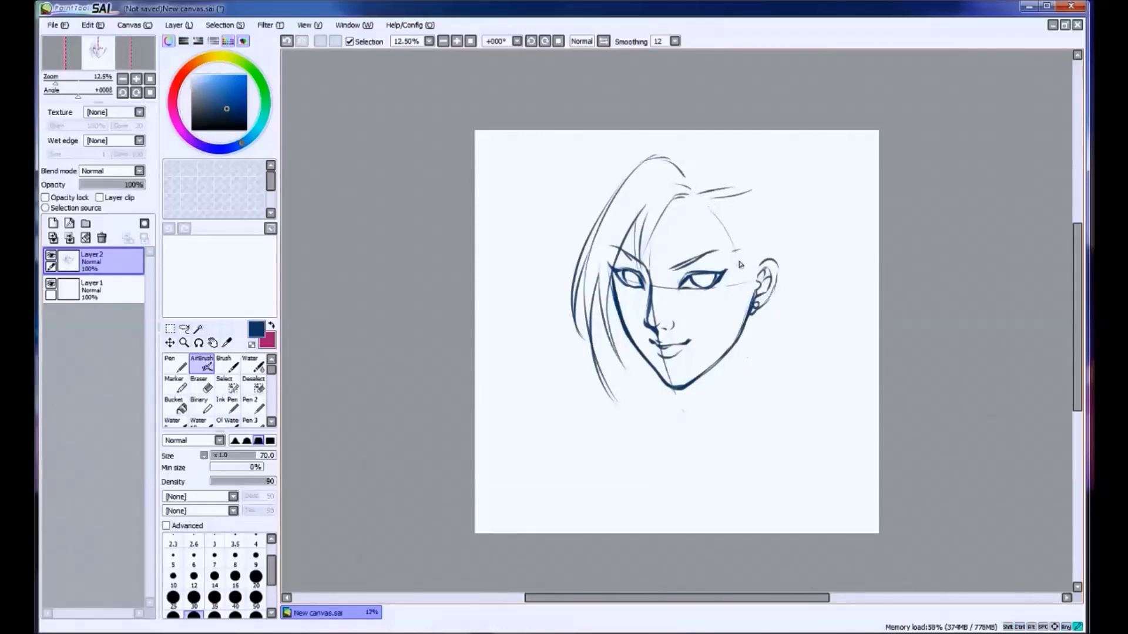
Redraw the hairline from the right temple down to the ear and add strands sweeping back toward it.
key("ctrl+z")
mouse_move(712, 202)
left_mouse_down()
mouse_move(742, 259)
mouse_move(746, 314)
mouse_move(764, 253)
mouse_move(741, 334)
left_mouse_up()
key("ctrl+z")
key("ctrl+z")
key("ctrl+z")
left_click_drag(750, 273, 741, 332)
mouse_move(705, 198)
left_mouse_down()
mouse_move(759, 210)
mouse_move(763, 244)
left_mouse_up()
mouse_move(741, 205)
left_mouse_down()
mouse_move(769, 258)
mouse_move(747, 275)
left_mouse_up()
Sketch a strand sweeping back above the parting and work on the hair's outer contour at the left of the crown.
mouse_move(685, 178)
left_mouse_down()
mouse_move(732, 178)
mouse_move(721, 149)
left_mouse_up()
key("ctrl+z")
left_click_drag(633, 148, 602, 218)
key("ctrl+z")
mouse_move(617, 177)
left_mouse_down()
mouse_move(601, 239)
mouse_move(613, 169)
mouse_move(591, 238)
left_mouse_up()
key("ctrl+z")
key("ctrl+z")
key("ctrl+z")
Outline the top of the head with one long arc from the left temple over the crown.
mouse_move(627, 155)
left_mouse_down()
mouse_move(598, 218)
mouse_move(699, 133)
left_mouse_up()
key("ctrl+z")
mouse_move(591, 232)
left_mouse_down()
mouse_move(640, 154)
mouse_move(616, 169)
mouse_move(700, 141)
mouse_move(689, 137)
mouse_move(750, 149)
left_mouse_up()
key("ctrl+z")
mouse_move(643, 160)
left_mouse_down()
mouse_move(617, 175)
mouse_move(717, 146)
left_mouse_up()
key("ctrl+z")
key("ctrl+z")
left_click_drag(664, 156, 733, 145)
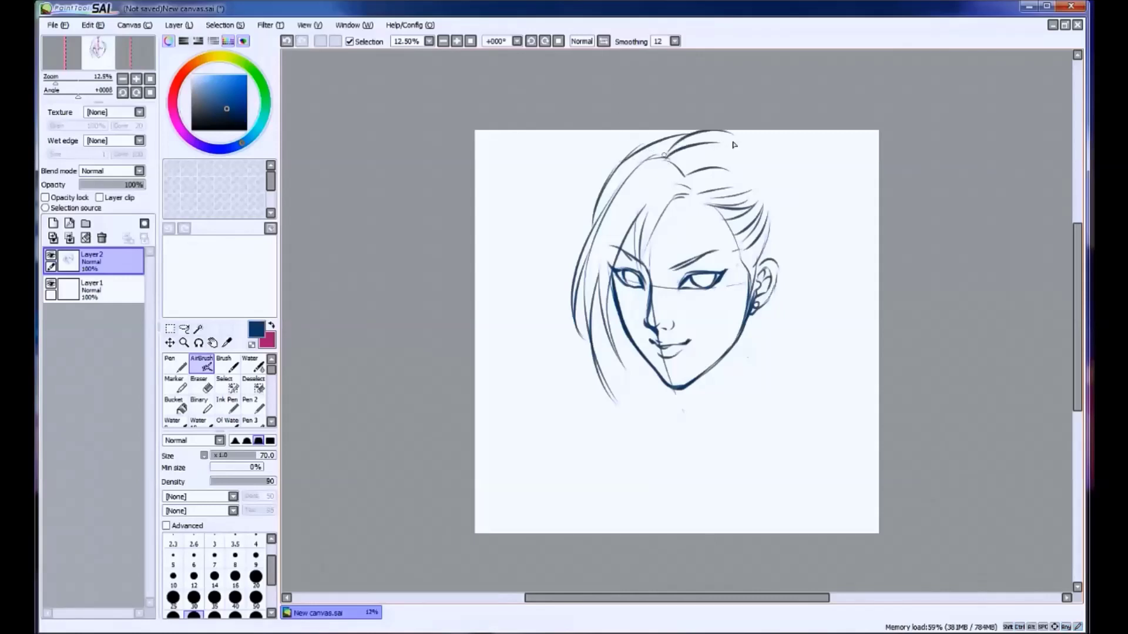
key("ctrl+z")
mouse_move(652, 146)
left_mouse_down()
mouse_move(734, 141)
mouse_move(749, 158)
mouse_move(740, 145)
left_mouse_up()
key("ctrl+z")
key("ctrl+z")
Outline the back of the head with a curve running down behind the right ear.
left_click_drag(783, 229, 773, 287)
key("ctrl+z")
left_click_drag(787, 232, 774, 292)
key("ctrl+z")
left_click_drag(777, 205, 774, 283)
key("ctrl+z")
key("ctrl+y")
key("ctrl+z")
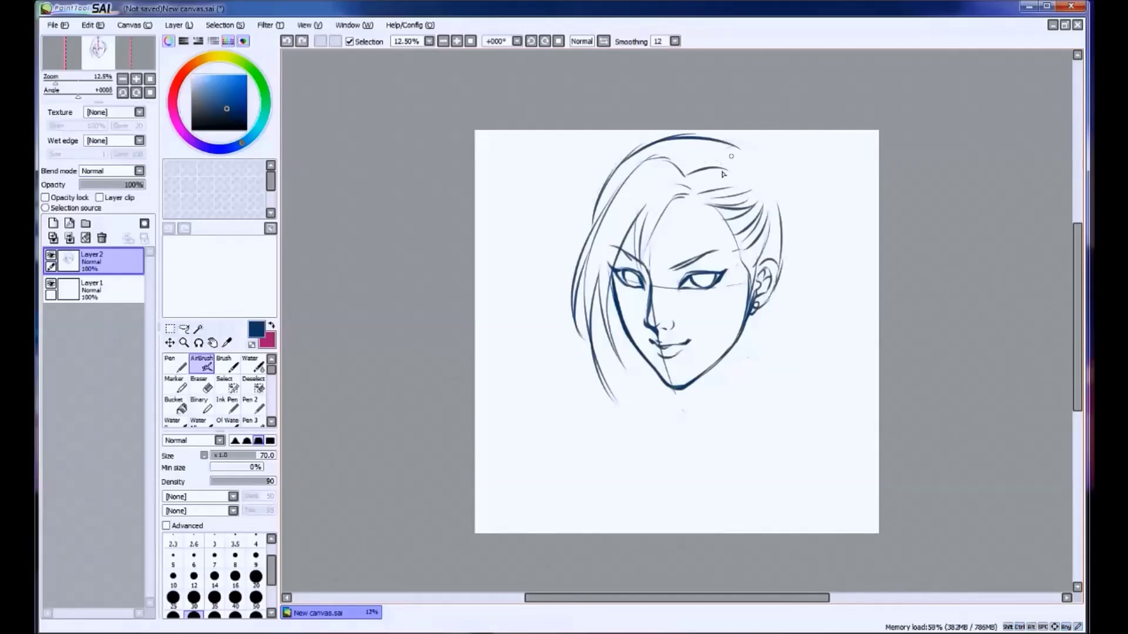
mouse_move(728, 148)
left_mouse_down()
mouse_move(786, 211)
mouse_move(781, 280)
left_mouse_up()
key("ctrl+z")
key("ctrl+z")
Sketch short curved strands fanning out from the parting beneath the crown outline.
left_click_drag(712, 350, 717, 328)
left_click_drag(731, 248, 730, 255)
left_click_drag(698, 130, 671, 148)
key("ctrl+z")
left_click_drag(732, 127, 680, 148)
left_click_drag(694, 125, 660, 150)
mouse_move(665, 134)
left_mouse_down()
mouse_move(659, 149)
mouse_move(627, 151)
left_mouse_up()
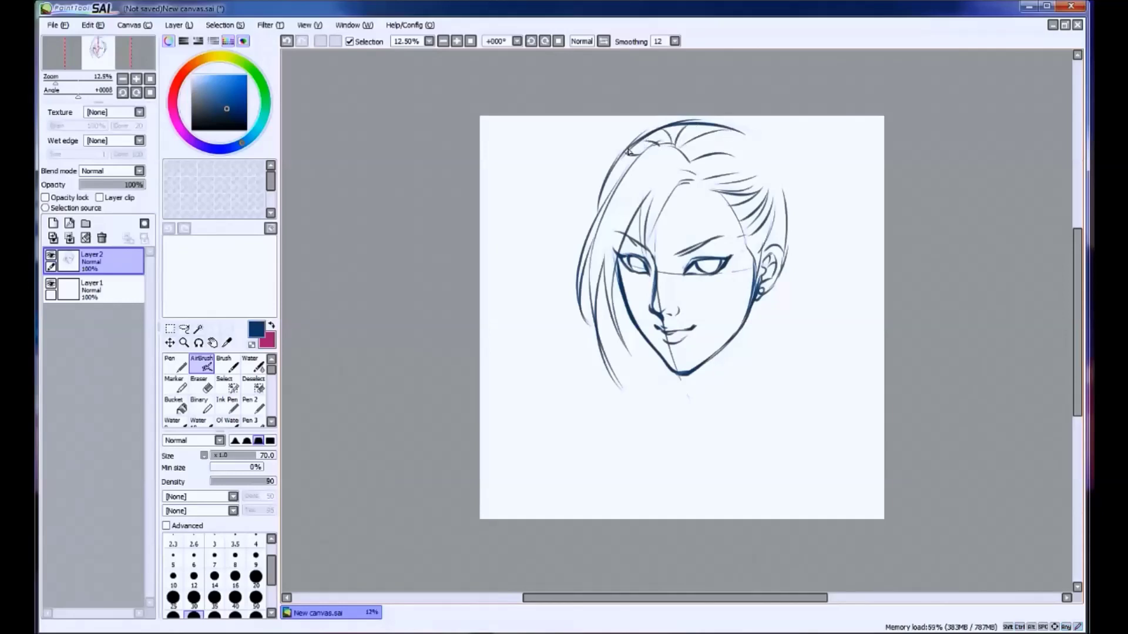
Add short strands at the crown's left edge and reinforce the arc over the top of the head.
left_click_drag(610, 189, 602, 217)
key("ctrl+z")
left_click_drag(643, 138, 761, 153)
key("ctrl+z")
key("ctrl+z")
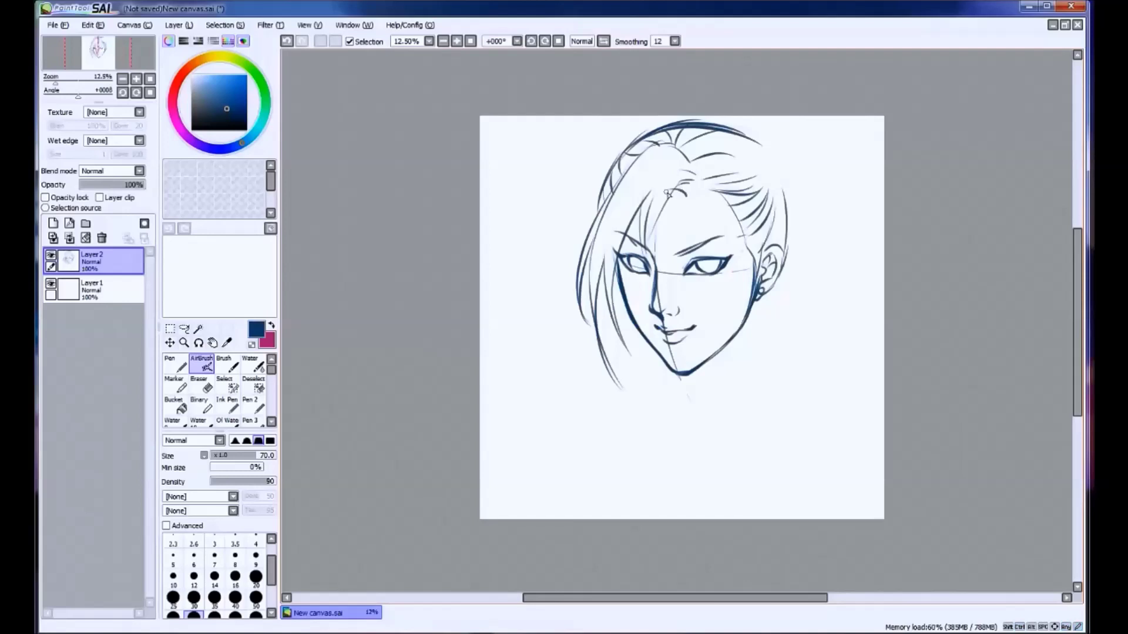
Erase the rough lines at the parting and redraw the strands sweeping back from it.
key("ctrl+y")
key("ctrl+z")
key("e")
key("v")
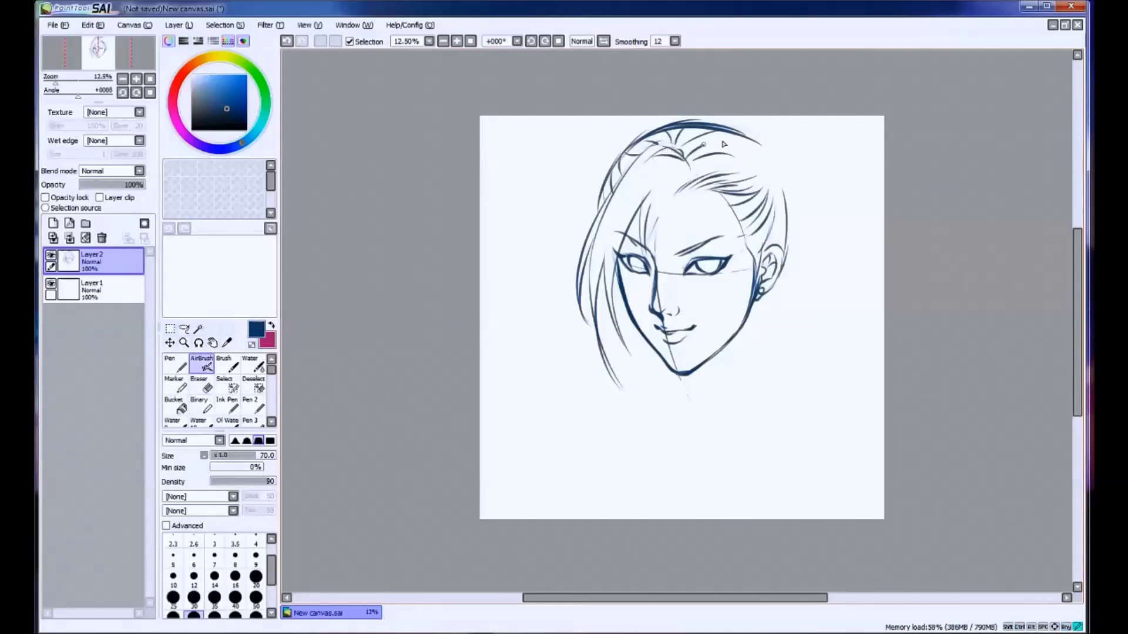
mouse_move(727, 150)
left_mouse_down()
mouse_move(670, 187)
mouse_move(726, 141)
left_mouse_up()
Sketch fringe strands from the parting down to the left temple and darken the hair's outer left contour.
left_click_drag(630, 165, 590, 264)
left_click_drag(671, 187, 646, 239)
left_click_drag(681, 165, 600, 254)
key("ctrl+z")
mouse_move(652, 146)
left_mouse_down()
mouse_move(595, 212)
mouse_move(585, 262)
left_mouse_up()
key("ctrl+z")
left_click_drag(613, 173, 591, 302)
key("ctrl+z")
mouse_move(646, 146)
left_mouse_down()
mouse_move(605, 193)
mouse_move(598, 254)
left_mouse_up()
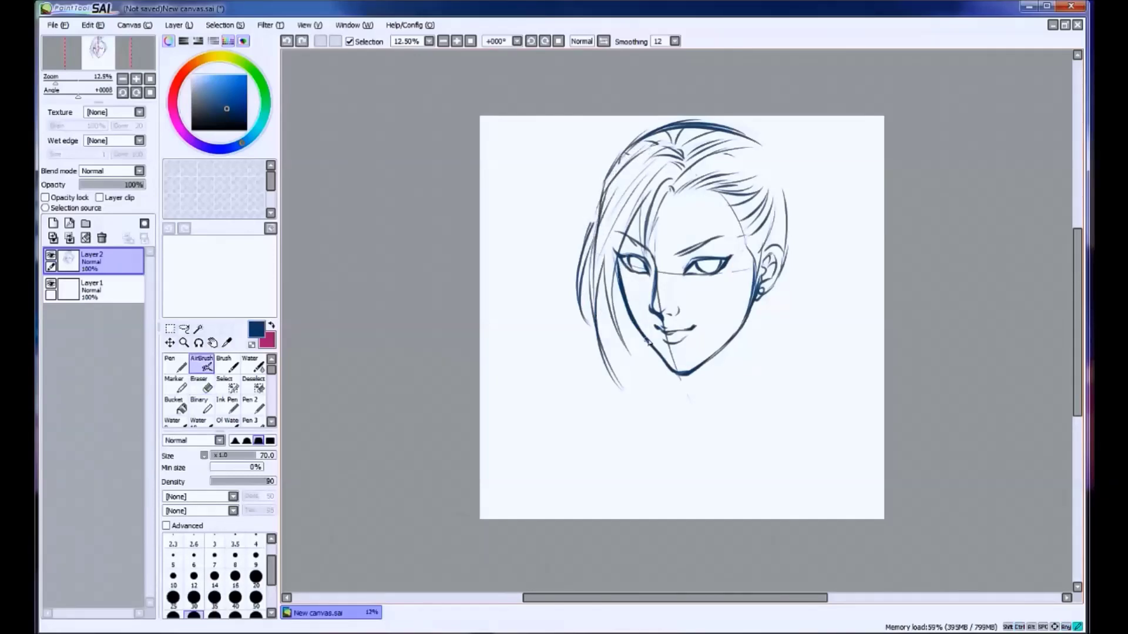
left_click_drag(618, 192, 609, 259)
key("ctrl+z")
Draw a neck line curving down from below the right ear.
left_click_drag(762, 350, 776, 325)
left_click_drag(787, 273, 772, 341)
key("ctrl+z")
left_click_drag(774, 271, 795, 343)
key("ctrl+z")
left_click_drag(774, 272, 787, 324)
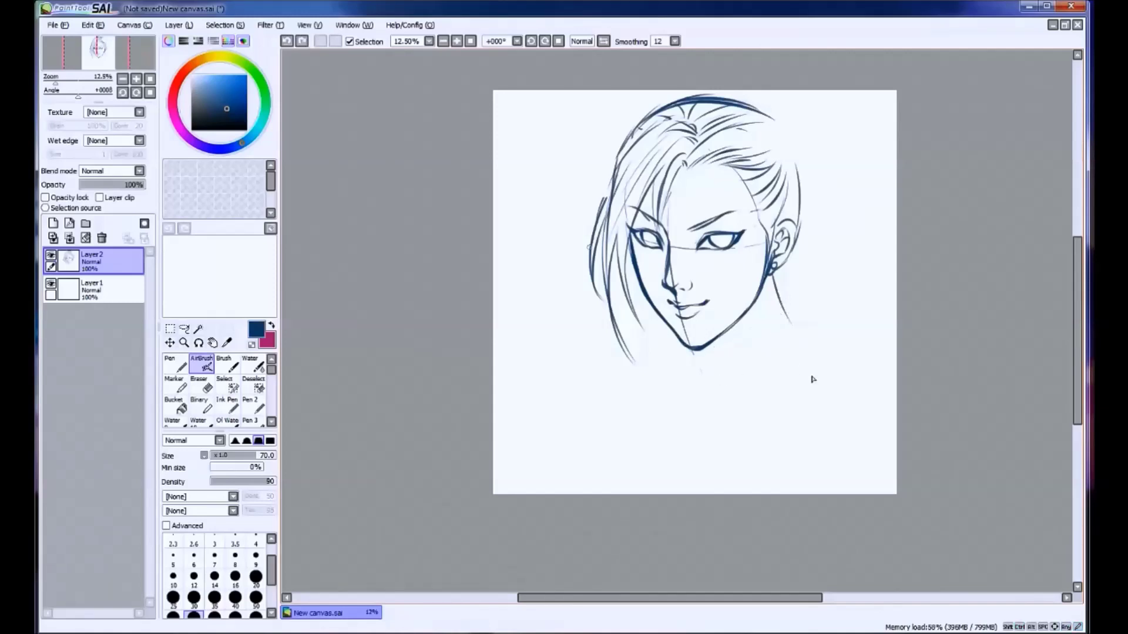
Sketch a light sweeping guide curve beneath the chin from the left cheek toward the right shoulder.
left_click_drag(575, 335, 840, 380)
key("ctrl+z")
left_click_drag(619, 306, 758, 369)
left_click_drag(885, 357, 868, 366)
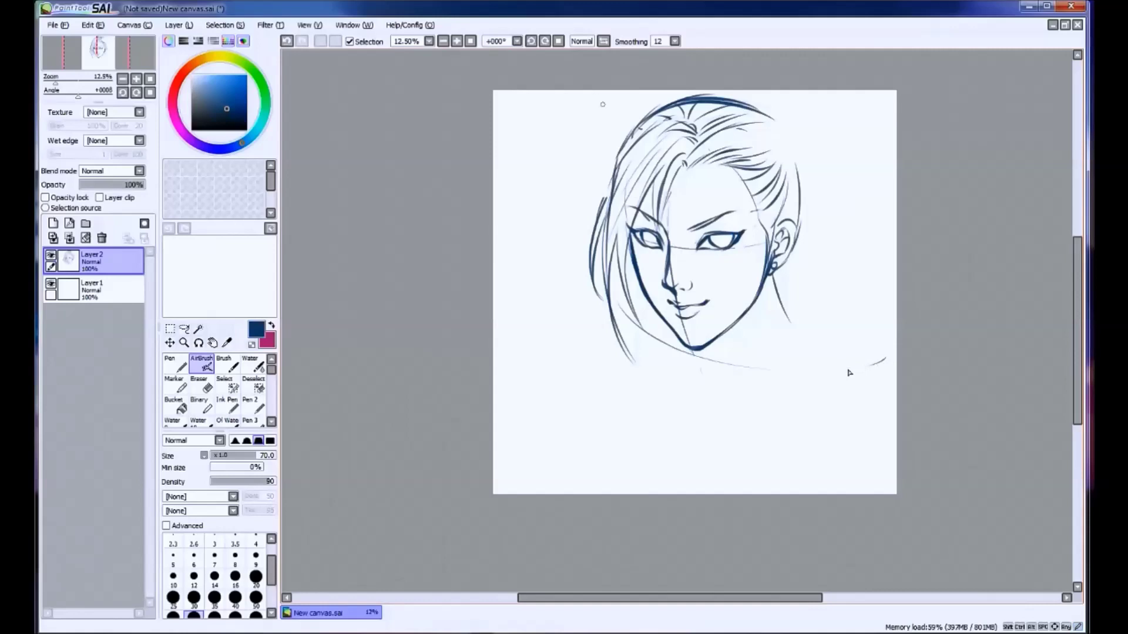
Draw the scalloped edge of a bun cover along the left side of the crown.
left_click_drag(606, 93, 567, 167)
key("ctrl+z")
key("e")
key("v")
mouse_move(652, 116)
left_mouse_down()
mouse_move(620, 150)
mouse_move(613, 188)
left_mouse_up()
Draw the scalloped edge of a bun cover across the hair above the right ear.
left_click_drag(733, 115, 760, 155)
key("ctrl+z")
mouse_move(756, 111)
left_mouse_down()
mouse_move(747, 143)
mouse_move(747, 121)
left_mouse_up()
key("ctrl+z")
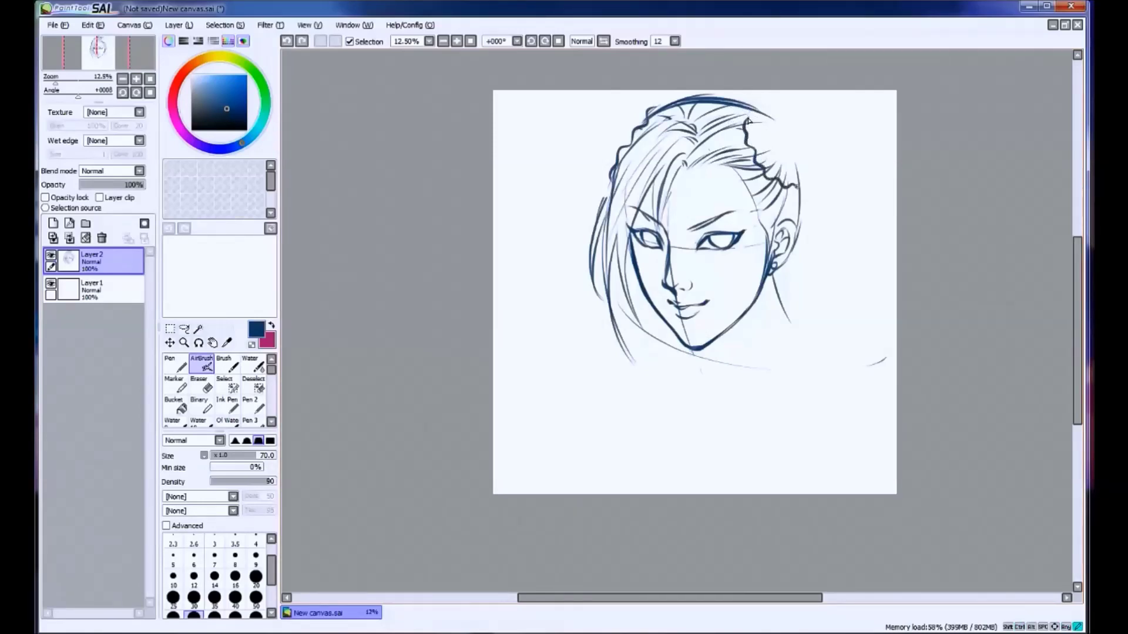
mouse_move(747, 120)
left_mouse_down()
mouse_move(760, 108)
mouse_move(840, 144)
mouse_move(792, 176)
left_mouse_up()
Draw the right hair bun as a large round shape behind its scalloped edge, redoing the outer curve.
mouse_move(820, 91)
left_mouse_down()
mouse_move(814, 183)
mouse_move(798, 176)
mouse_move(826, 176)
left_mouse_up()
key("ctrl+z")
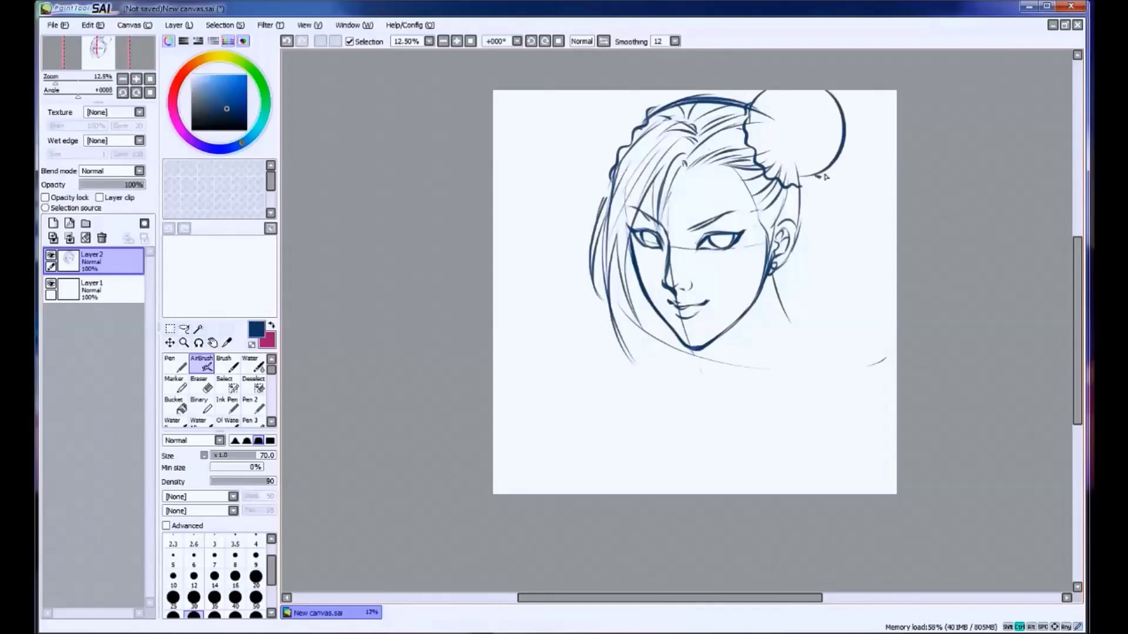
key("ctrl+z")
key("ctrl+z")
key("ctrl+y")
key("ctrl+z")
key("ctrl+y")
key("ctrl+z")
key("ctrl+y")
key("ctrl+z")
key("ctrl+y")
key("ctrl+z")
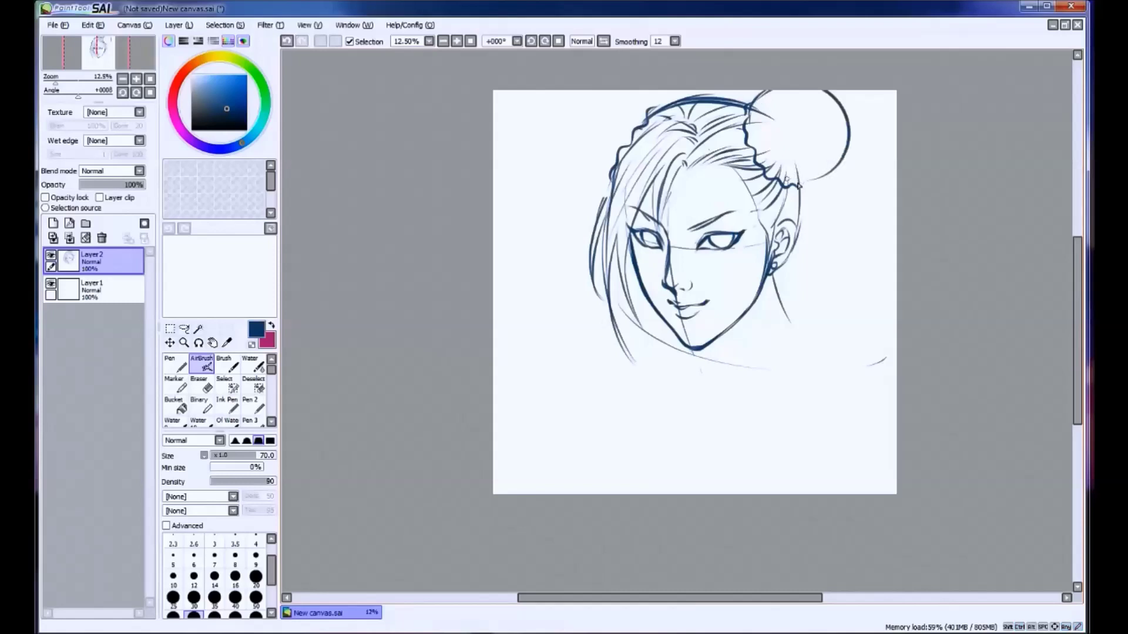
key("ctrl+z")
Add a frilled rim and fabric folds to the right bun cover.
mouse_move(805, 189)
left_mouse_down()
mouse_move(779, 184)
mouse_move(797, 252)
left_mouse_up()
key("ctrl+z")
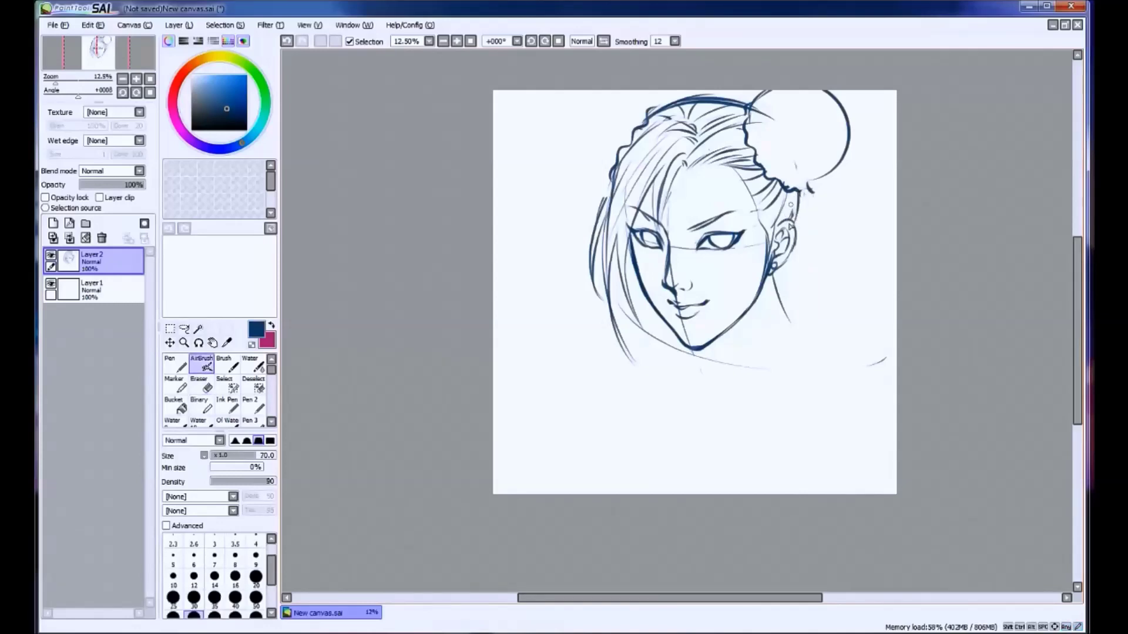
mouse_move(750, 118)
left_mouse_down()
mouse_move(758, 141)
mouse_move(773, 120)
mouse_move(770, 164)
mouse_move(807, 180)
left_mouse_up()
key("ctrl+z")
mouse_move(774, 141)
left_mouse_down()
mouse_move(767, 168)
mouse_move(803, 135)
left_mouse_up()
left_click_drag(785, 153, 787, 172)
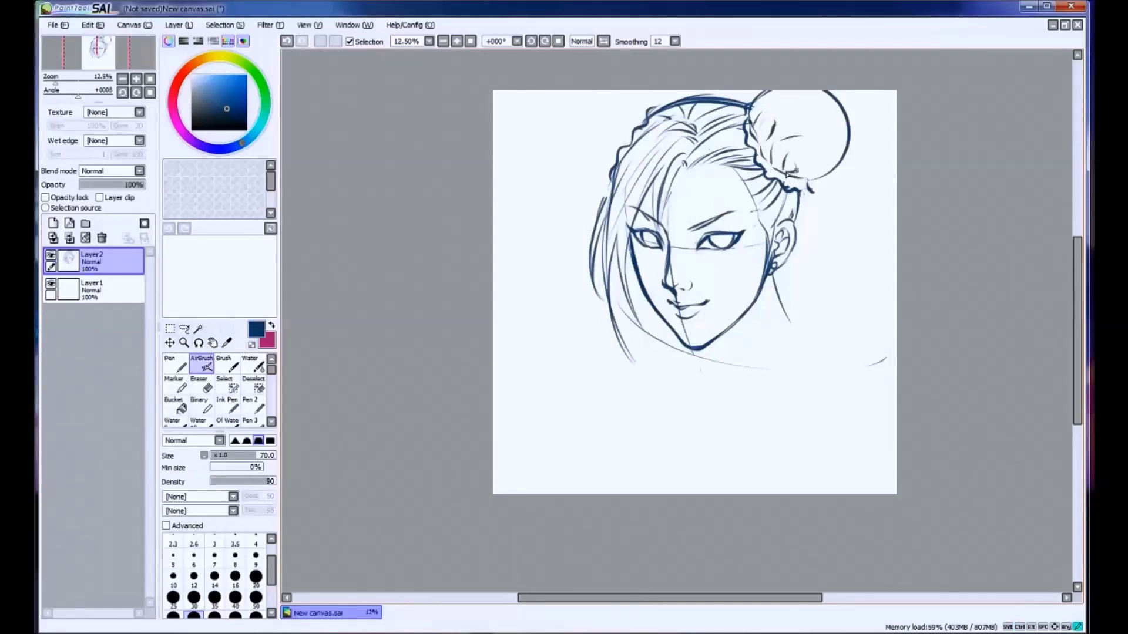
mouse_move(827, 126)
left_mouse_down()
mouse_move(822, 176)
mouse_move(792, 185)
left_mouse_up()
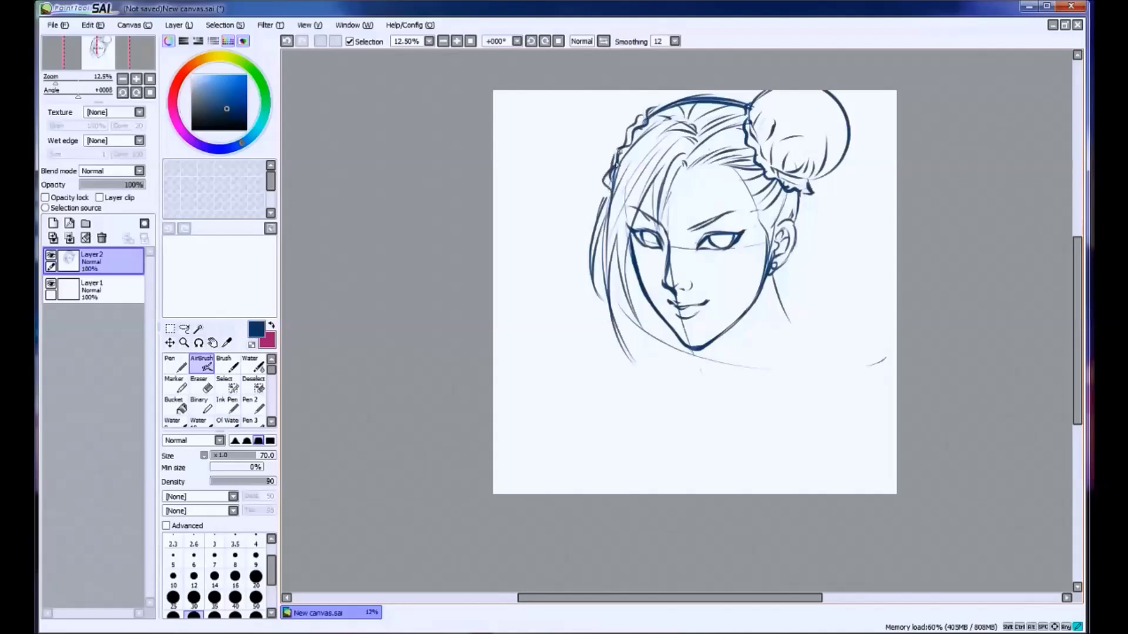
Draw the round outline of the left hair bun behind its scalloped edge.
left_click_drag(646, 109, 581, 185)
key("ctrl+z")
key("ctrl+z")
mouse_move(649, 106)
left_mouse_down()
mouse_move(579, 171)
mouse_move(626, 115)
mouse_move(578, 183)
mouse_move(605, 191)
mouse_move(669, 119)
mouse_move(568, 158)
left_mouse_up()
key("ctrl+z")
key("ctrl+z")
key("ctrl+z")
left_click_drag(624, 91, 579, 133)
key("ctrl+z")
Add a ruffled rim and fabric folds to the left bun cover.
mouse_move(652, 109)
left_mouse_down()
mouse_move(629, 92)
mouse_move(574, 150)
mouse_move(610, 189)
left_mouse_up()
left_click_drag(592, 127, 618, 143)
left_click_drag(640, 102, 620, 126)
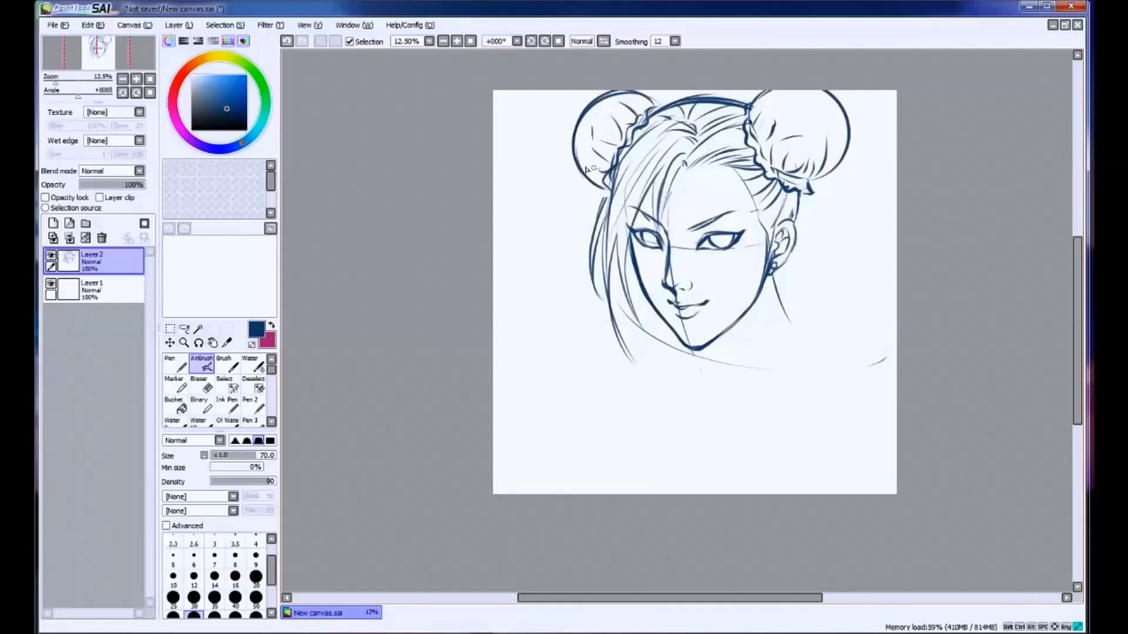
Sketch a ribbon bow with short loops beneath the left bun.
left_click_drag(786, 177, 810, 190)
key("ctrl+z")
mouse_move(608, 187)
left_mouse_down()
mouse_move(559, 213)
mouse_move(555, 243)
left_mouse_up()
key("ctrl+z")
mouse_move(597, 186)
left_mouse_down()
mouse_move(563, 216)
mouse_move(605, 191)
mouse_move(494, 344)
left_mouse_up()
key("ctrl+z")
Draw a long curve from the left bow down around the hair locks to below the cheek.
mouse_move(573, 225)
left_mouse_down()
mouse_move(539, 376)
mouse_move(572, 410)
left_mouse_up()
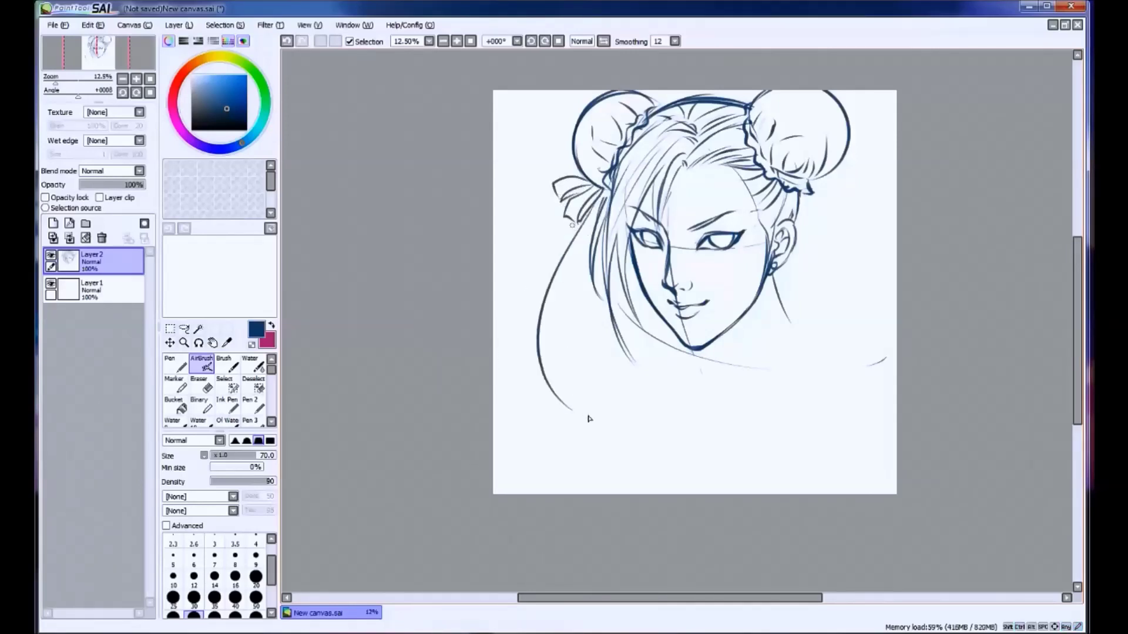
key("ctrl+z")
left_click_drag(588, 213, 528, 383)
key("ctrl+z")
mouse_move(587, 221)
left_mouse_down()
mouse_move(634, 370)
mouse_move(643, 367)
left_mouse_up()
key("ctrl+z")
Sketch the ribbon bow's loops hanging beneath the right bun.
left_click_drag(816, 180, 798, 216)
left_click_drag(808, 181, 839, 224)
key("ctrl+z")
left_click_drag(806, 179, 821, 223)
left_click_drag(821, 222, 843, 235)
left_click_drag(805, 178, 831, 224)
key("ctrl+z")
key("ctrl+z")
left_click_drag(819, 209, 836, 224)
mouse_move(809, 182)
left_mouse_down()
mouse_move(841, 227)
mouse_move(852, 209)
left_mouse_up()
Sample the canvas white and the dark blue line colour, and rework the right bow's ribbon ends.
left_click(838, 200, "alt")
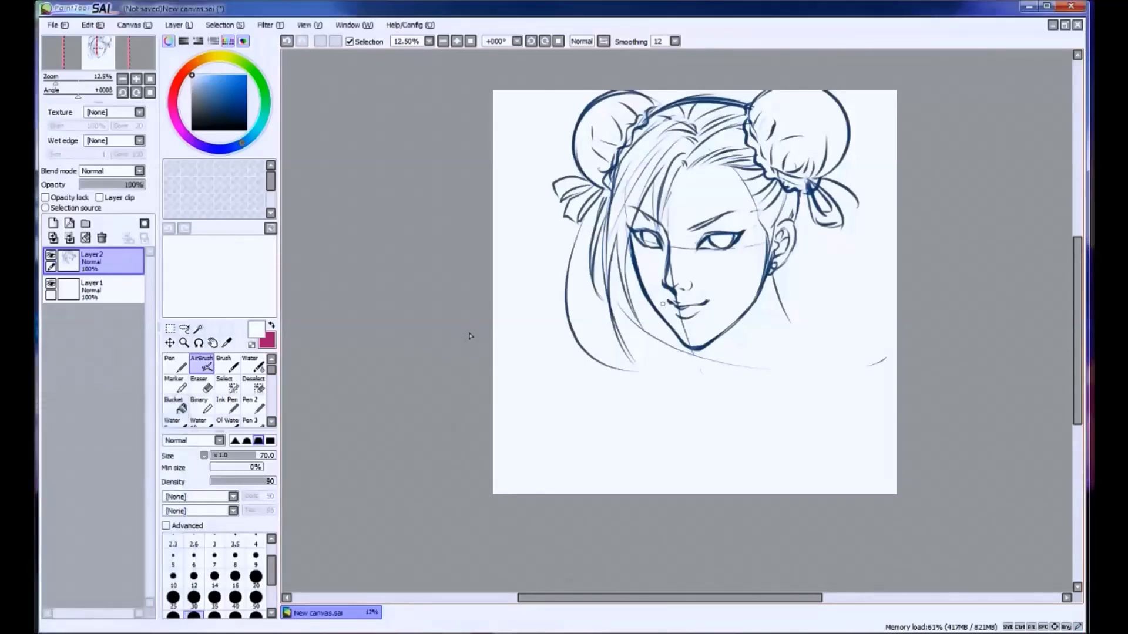
left_click(715, 333, "alt")
left_click_drag(806, 224, 827, 306)
key("ctrl+z")
left_click_drag(855, 203, 834, 217)
key("ctrl+z")
key("ctrl+y")
key("ctrl+z")
key("ctrl+y")
key("ctrl+z")
mouse_move(808, 187)
left_mouse_down()
mouse_move(825, 223)
mouse_move(858, 201)
left_mouse_up()
Draw the outer neck line from beneath the right bun down to the shoulder at the canvas edge.
mouse_move(821, 178)
left_mouse_down()
mouse_move(853, 189)
mouse_move(831, 214)
mouse_move(896, 304)
mouse_move(703, 422)
mouse_move(725, 399)
mouse_move(724, 428)
left_mouse_up()
key("ctrl+z")
key("ctrl+z")
key("ctrl+z")
key("ctrl+z")
mouse_move(797, 206)
left_mouse_down()
mouse_move(876, 400)
mouse_move(899, 342)
left_mouse_up()
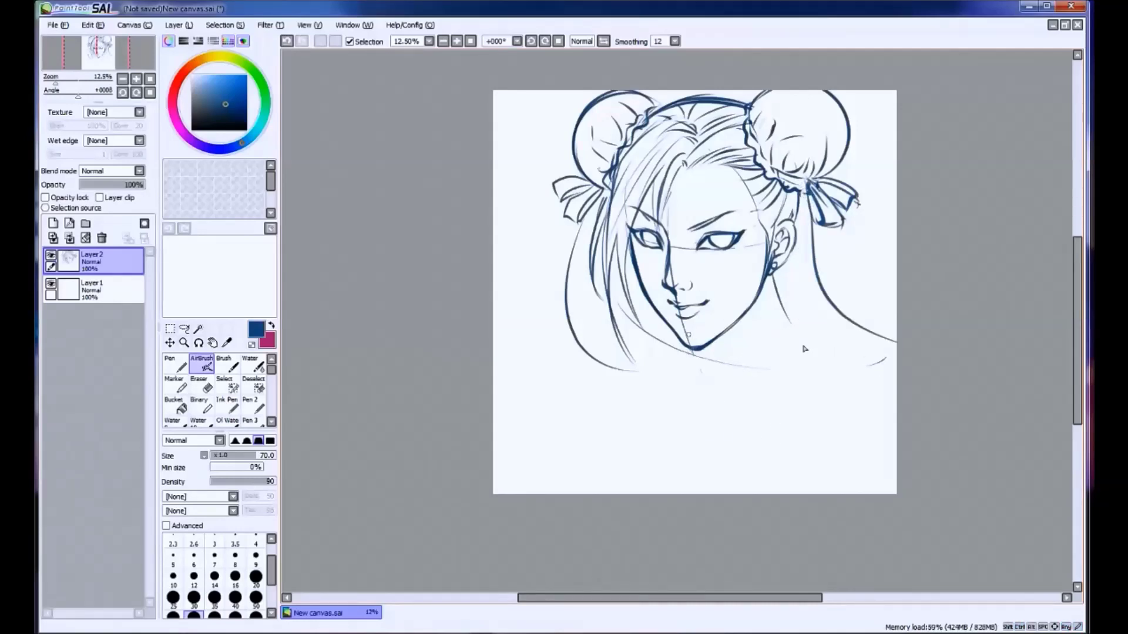
Redraw the jaw line to a slightly higher chin and erase the old lines beneath it.
key("ctrl+z")
mouse_move(676, 339)
left_mouse_down()
mouse_move(716, 344)
mouse_move(684, 341)
mouse_move(711, 336)
mouse_move(698, 348)
mouse_move(756, 297)
left_mouse_up()
key("ctrl+z")
key("ctrl+z")
key("ctrl+z")
key("ctrl+z")
key("ctrl+z")
key("ctrl+z")
key("ctrl+z")
key("e")
mouse_move(650, 313)
left_mouse_down()
mouse_move(693, 355)
mouse_move(680, 350)
left_mouse_up()
key("ctrl+z")
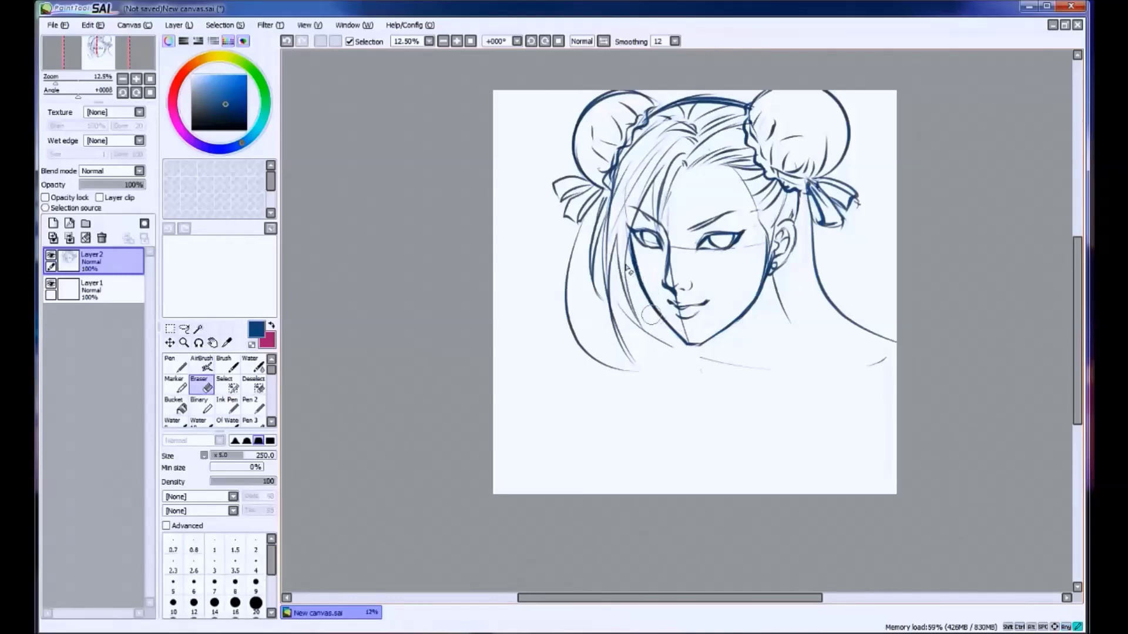
Choose a deeper blue line colour and rework the left cheek contour beside the hanging hair locks.
key("v")
key("ctrl+z")
key("ctrl+z")
left_click_drag(663, 317, 634, 265)
key("ctrl+z")
left_click(235, 108)
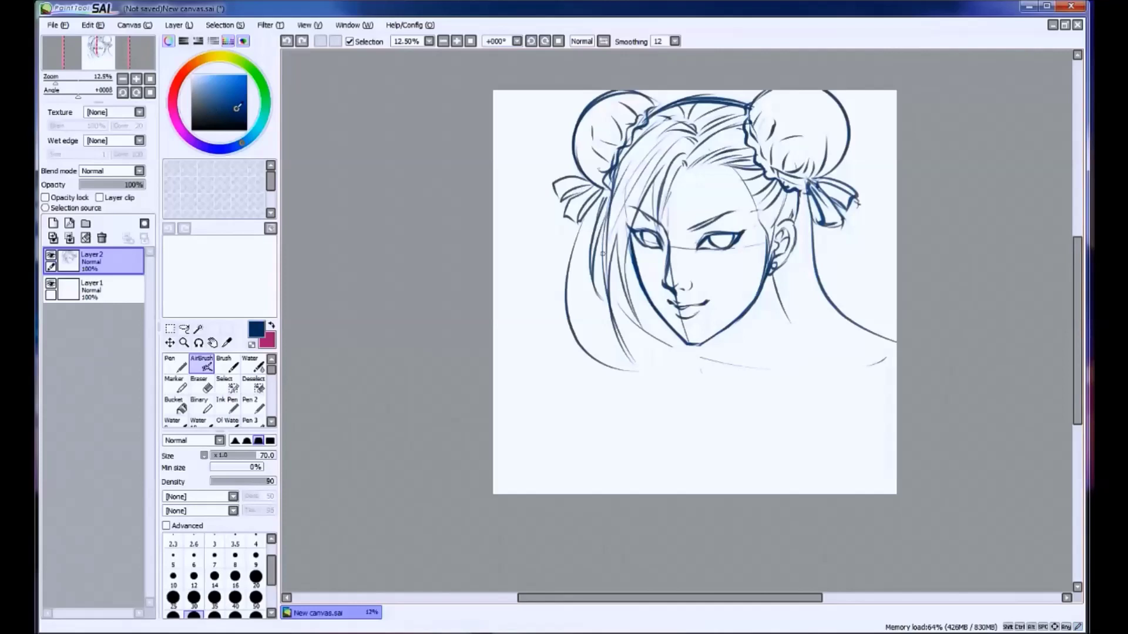
left_click_drag(670, 326, 649, 291)
key("ctrl+z")
Redraw the face contour with a heavier line down the left cheek, around the chin and up the jaw towards the ear.
mouse_move(631, 243)
left_mouse_down()
mouse_move(649, 309)
mouse_move(685, 345)
mouse_move(755, 305)
left_mouse_up()
key("ctrl+z")
key("ctrl+z")
key("ctrl+z")
key("ctrl+z")
key("ctrl+z")
key("ctrl+z")
key("ctrl+z")
left_click_drag(698, 349, 763, 295)
key("ctrl+z")
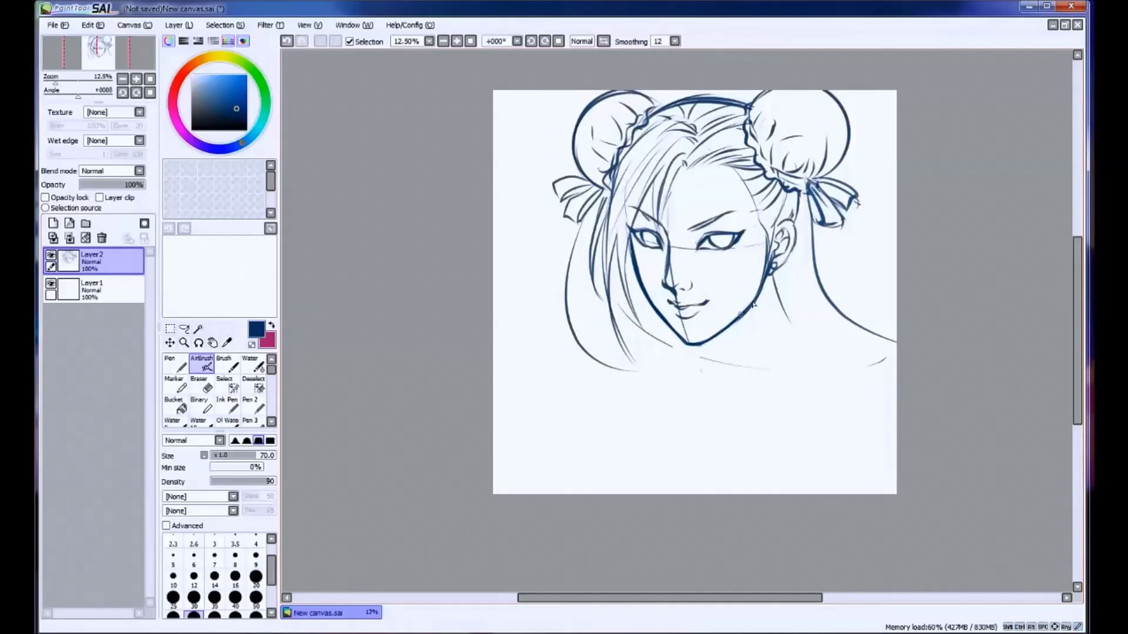
key("ctrl+z")
left_click_drag(699, 349, 753, 322)
Sketch a high collar beneath the chin with a split front, an upper edge and a curved lower edge.
left_click_drag(702, 363, 693, 361)
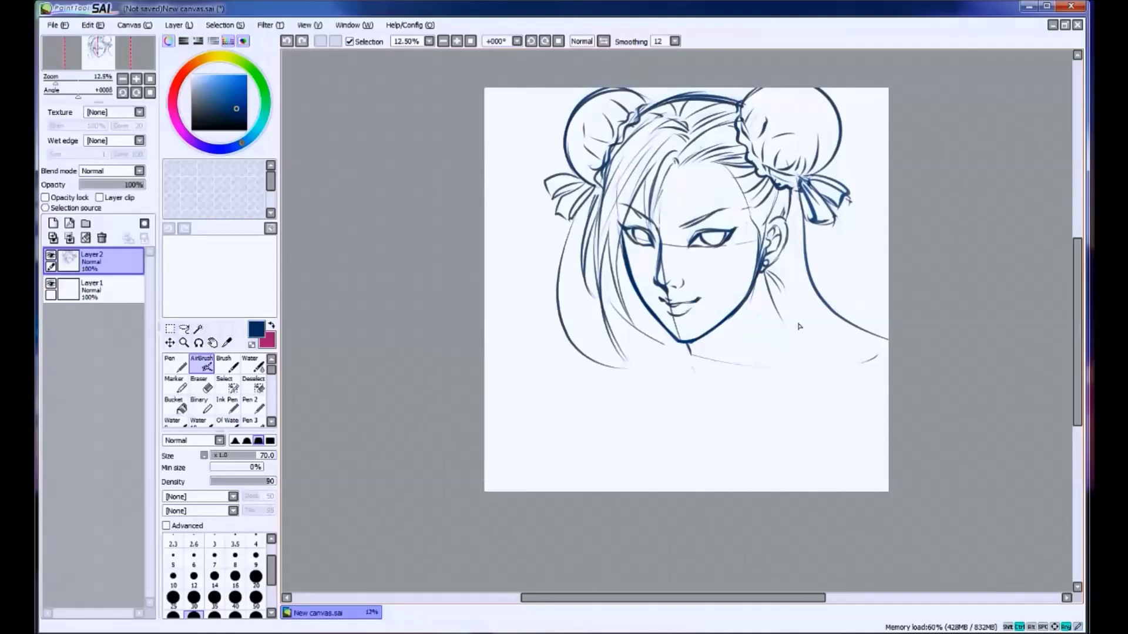
mouse_move(766, 287)
left_mouse_down()
mouse_move(709, 335)
mouse_move(756, 313)
mouse_move(689, 343)
left_mouse_up()
key("ctrl+z")
key("ctrl+z")
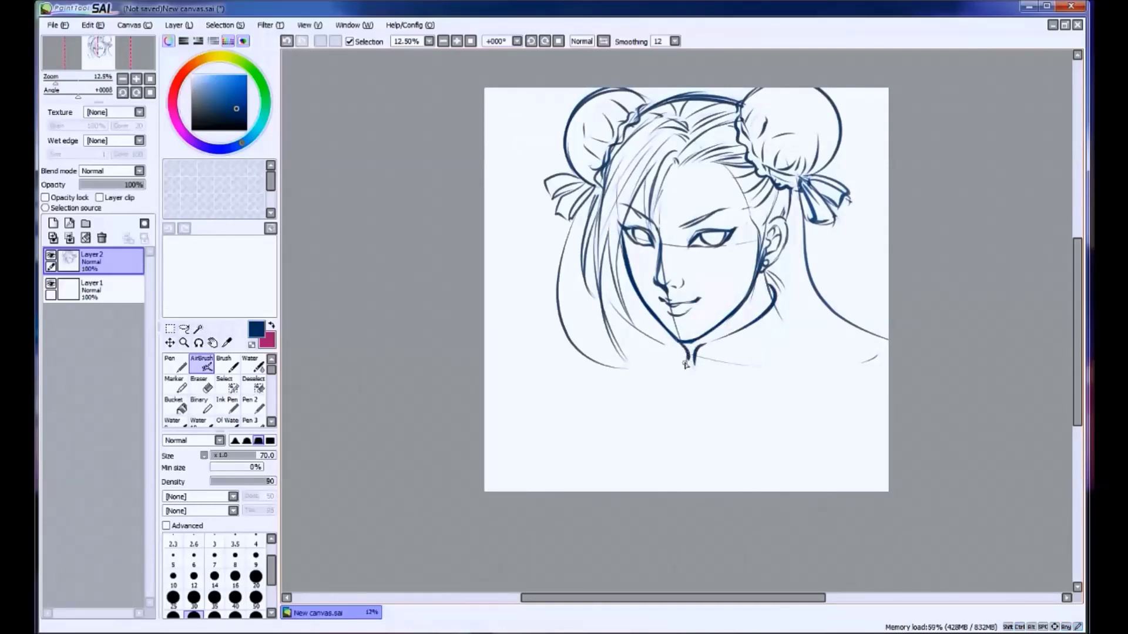
key("ctrl+z")
left_click_drag(669, 337, 688, 360)
left_click_drag(784, 330, 696, 365)
key("ctrl+z")
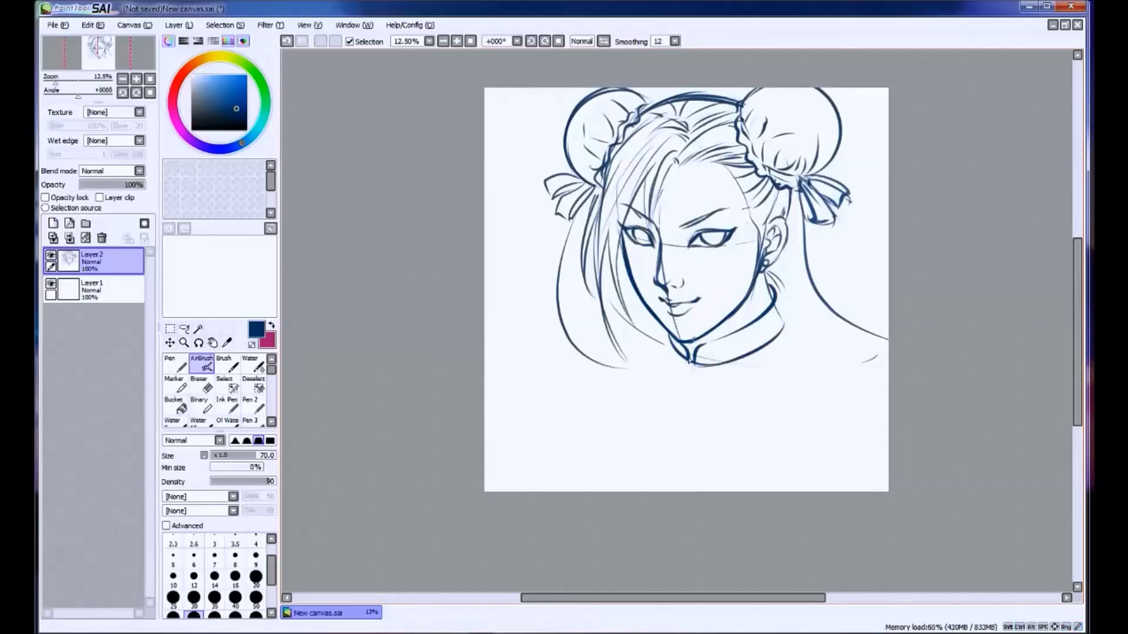
Redraw the collar's upper band closer to the jaw and add a swirl ornament at its front.
key("e")
mouse_move(713, 344)
left_mouse_down()
mouse_move(781, 302)
mouse_move(743, 287)
mouse_move(715, 327)
left_mouse_up()
key("v")
key("ctrl+z")
mouse_move(768, 284)
left_mouse_down()
mouse_move(694, 365)
mouse_move(743, 320)
mouse_move(716, 341)
left_mouse_up()
key("ctrl+z")
key("ctrl+z")
key("ctrl+z")
key("ctrl+z")
key("ctrl+z")
key("ctrl+z")
key("ctrl+z")
mouse_move(769, 279)
left_mouse_down()
mouse_move(724, 339)
mouse_move(786, 323)
mouse_move(710, 340)
mouse_move(722, 364)
left_mouse_up()
key("ctrl+z")
key("ctrl+z")
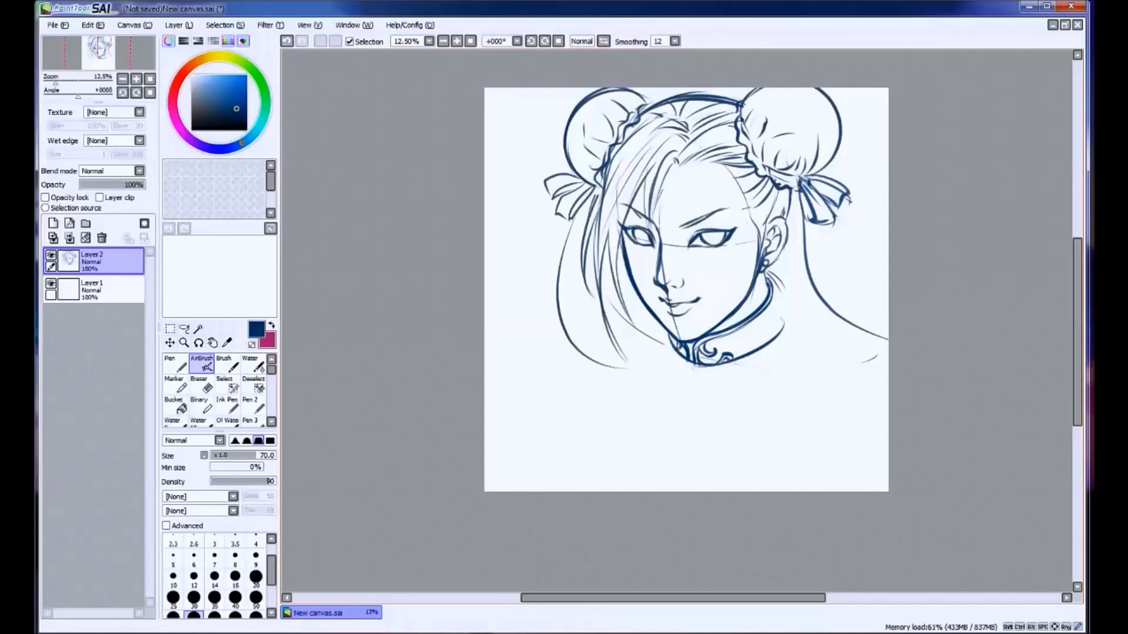
Draw the collar's back edge from below the earring down to its lower corner.
key("ctrl+z")
left_click_drag(766, 274, 789, 326)
key("ctrl+z")
left_click_drag(766, 275, 787, 326)
mouse_move(699, 372)
left_mouse_down()
mouse_move(722, 382)
mouse_move(709, 373)
left_mouse_up()
mouse_move(646, 418)
left_mouse_down()
mouse_move(590, 518)
mouse_move(571, 492)
left_mouse_up()
key("ctrl+z")
key("ctrl+z")
left_click_drag(663, 302, 554, 321)
key("ctrl+z")
left_click_drag(646, 300, 555, 330)
key("ctrl+z")
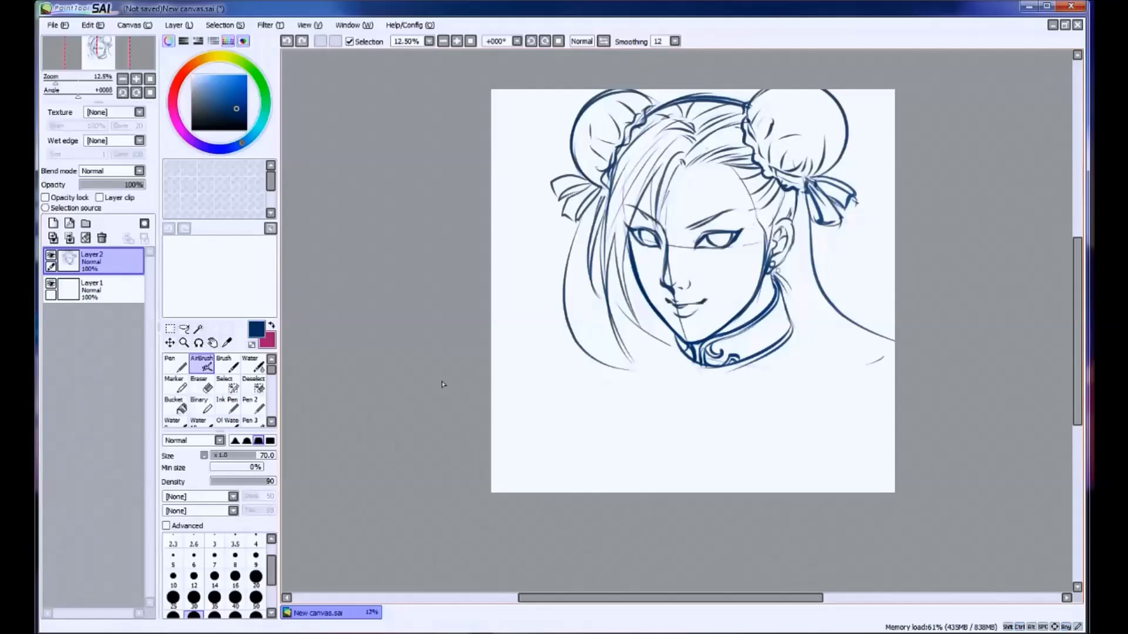
key("ctrl+z")
Draw a short shoulder line running outward from the collar's lower back corner.
mouse_move(800, 327)
left_mouse_down()
mouse_move(787, 309)
mouse_move(783, 332)
mouse_move(816, 330)
mouse_move(816, 416)
left_mouse_up()
key("ctrl+z")
key("ctrl+z")
key("ctrl+z")
left_click_drag(840, 323, 914, 354)
key("ctrl+z")
Draw a second ribbon tail sweeping from the right bow to the canvas edge.
mouse_move(822, 219)
left_mouse_down()
mouse_move(831, 274)
mouse_move(946, 312)
mouse_move(849, 252)
mouse_move(916, 338)
mouse_move(916, 290)
mouse_move(943, 251)
left_mouse_up()
key("ctrl+z")
key("ctrl+z")
key("ctrl+z")
key("ctrl+z")
Sketch curved ribbon tails hanging from the left bow beside the hair locks.
left_click_drag(598, 198, 573, 343)
left_click_drag(617, 235, 581, 303)
mouse_move(591, 266)
left_mouse_down()
mouse_move(646, 289)
mouse_move(528, 307)
left_mouse_up()
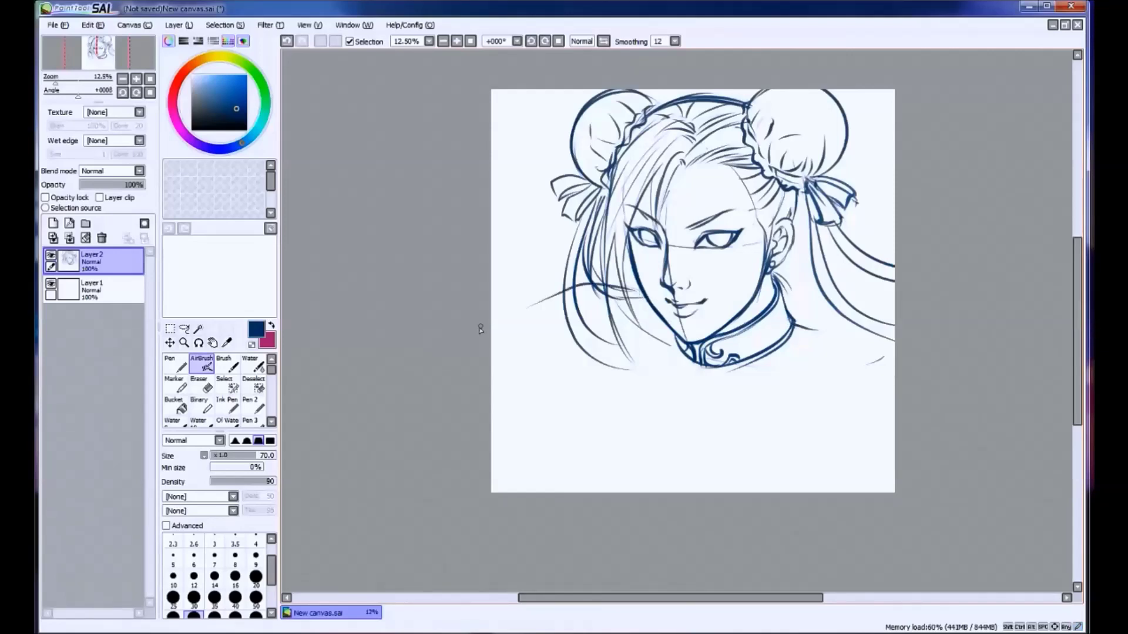
Try to sketch the right shoulder line and a curved arm contour down to the canvas's lower edge.
left_click_drag(843, 339, 917, 437)
key("ctrl+z")
left_click_drag(834, 344, 916, 329)
key("ctrl+z")
left_click_drag(781, 361, 790, 365)
key("ctrl+z")
left_click_drag(830, 332, 765, 461)
key("ctrl+z")
key("ctrl+z")
left_click_drag(805, 339, 826, 497)
key("ctrl+z")
Try to sketch the left shoulder as a long line sloping from beneath the hair into the upper arm.
left_click_drag(658, 315, 597, 383)
key("ctrl+z")
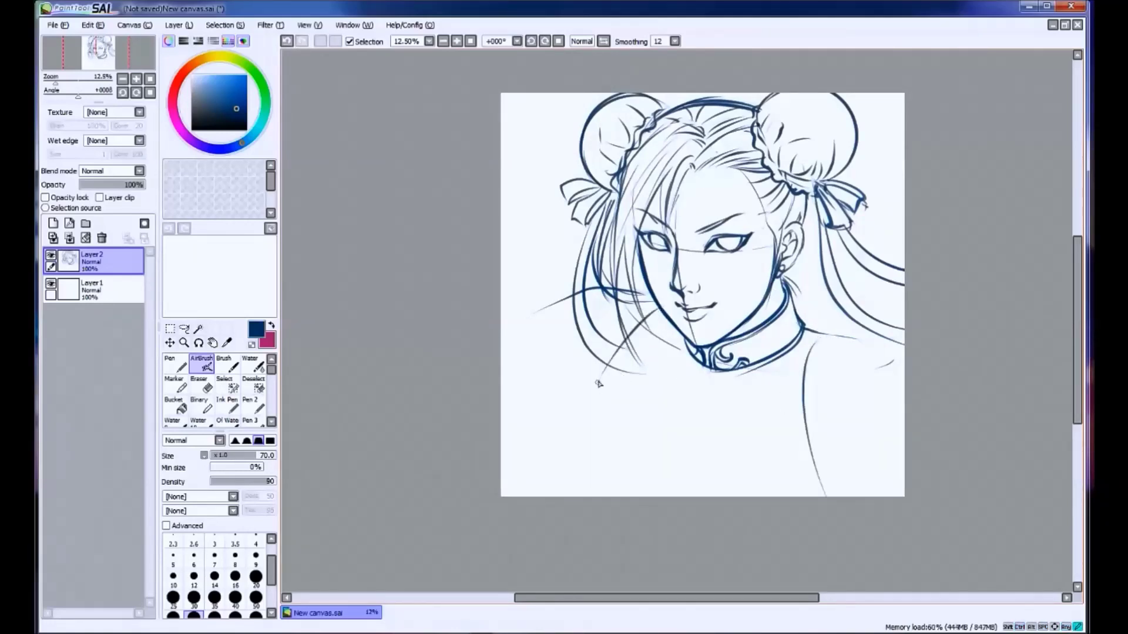
key("ctrl+z")
mouse_move(655, 311)
left_mouse_down()
mouse_move(561, 398)
mouse_move(529, 458)
left_mouse_up()
key("ctrl+z")
mouse_move(613, 356)
left_mouse_down()
mouse_move(529, 458)
mouse_move(521, 496)
mouse_move(523, 476)
left_mouse_up()
key("ctrl+z")
key("ctrl+z")
key("ctrl+z")
left_click_drag(606, 364, 517, 497)
key("ctrl+z")
mouse_move(611, 358)
left_mouse_down()
mouse_move(555, 496)
mouse_move(548, 477)
left_mouse_up()
key("ctrl+z")
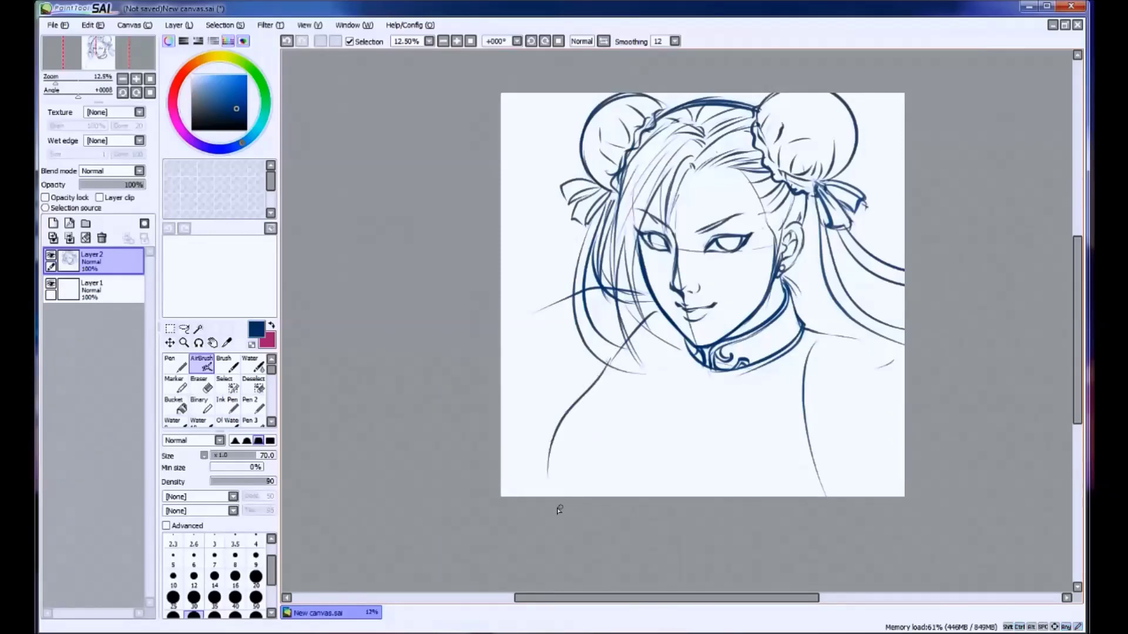
Try to redraw the left upper arm as a separate, shorter curve ending at the canvas's lower edge.
key("ctrl+z")
key("ctrl+z")
mouse_move(608, 384)
left_mouse_down()
mouse_move(565, 437)
mouse_move(540, 497)
left_mouse_up()
key("ctrl+z")
key("ctrl+z")
left_click_drag(593, 403, 540, 497)
key("ctrl+z")
left_click_drag(591, 402, 543, 496)
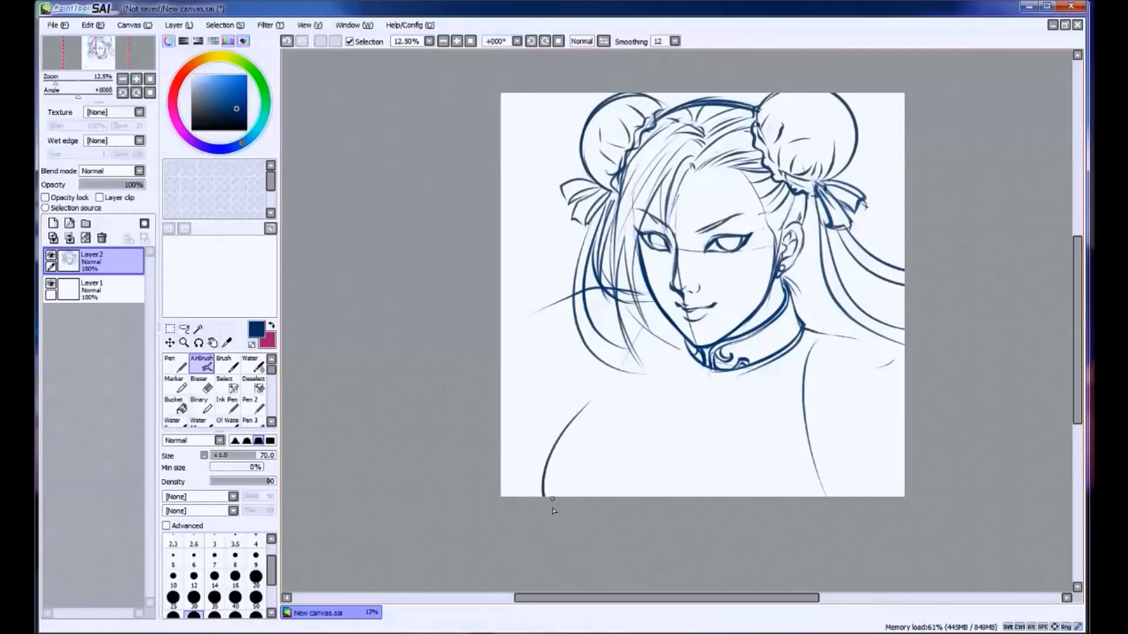
key("ctrl+z")
key("ctrl+z")
mouse_move(562, 493)
left_mouse_down()
mouse_move(576, 421)
mouse_move(552, 497)
left_mouse_up()
key("ctrl+z")
key("ctrl+z")
left_click_drag(594, 399, 550, 496)
Clear the trial body lines and draw a steeper shoulder line sloping from the collar's back corner.
left_click_drag(652, 446, 739, 460)
key("ctrl+z")
key("ctrl+z")
left_click_drag(800, 322, 887, 398)
key("ctrl+z")
key("ctrl+z")
key("ctrl+z")
left_click_drag(800, 323, 875, 385)
Try to redraw the left ribbon's tail as a longer sweep out to the canvas edge.
left_click_drag(589, 287, 500, 326)
key("ctrl+z")
left_click_drag(626, 270, 500, 327)
key("ctrl+z")
Add a short fold stroke below the end of the right shoulder line and remove the trial body strokes.
left_click_drag(823, 340, 890, 405)
key("ctrl+z")
left_click_drag(807, 388, 694, 472)
key("ctrl+z")
left_click_drag(868, 385, 879, 399)
left_click_drag(658, 311, 598, 363)
key("ctrl+z")
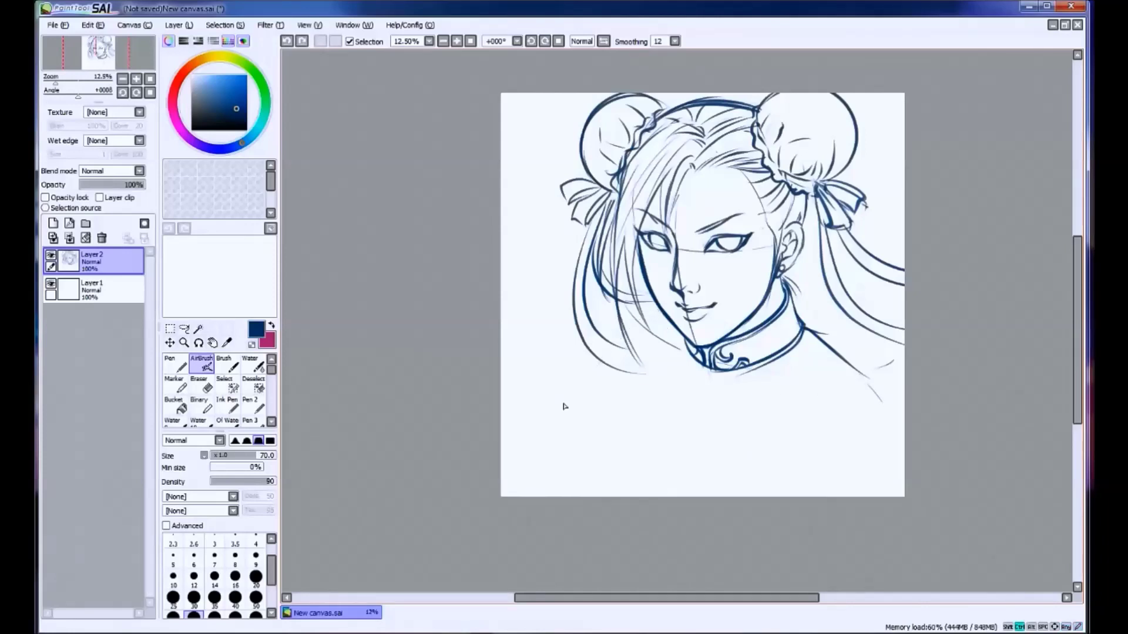
key("ctrl+z")
Draw the raised right shoulder's contour curving from the shoulder line down across the chest.
mouse_move(861, 388)
left_mouse_down()
mouse_move(786, 398)
mouse_move(772, 416)
left_mouse_up()
key("ctrl+z")
mouse_move(863, 373)
left_mouse_down()
mouse_move(766, 409)
mouse_move(810, 372)
mouse_move(764, 407)
left_mouse_up()
key("ctrl+z")
key("ctrl+z")
key("ctrl+z")
mouse_move(863, 364)
left_mouse_down()
mouse_move(780, 382)
mouse_move(732, 444)
mouse_move(746, 438)
left_mouse_up()
key("ctrl+z")
mouse_move(851, 371)
left_mouse_down()
mouse_move(825, 376)
mouse_move(728, 458)
left_mouse_up()
key("ctrl+z")
Add fold strokes and a heavy outer edge to the right shoulder, and extend its contour to the canvas's lower edge.
mouse_move(806, 380)
left_mouse_down()
mouse_move(831, 411)
mouse_move(858, 413)
left_mouse_up()
left_click_drag(863, 424, 878, 441)
mouse_move(870, 382)
left_mouse_down()
mouse_move(901, 424)
mouse_move(894, 394)
mouse_move(904, 390)
left_mouse_up()
key("ctrl+z")
key("ctrl+z")
mouse_move(747, 443)
left_mouse_down()
mouse_move(712, 499)
mouse_move(698, 498)
left_mouse_up()
key("ctrl+z")
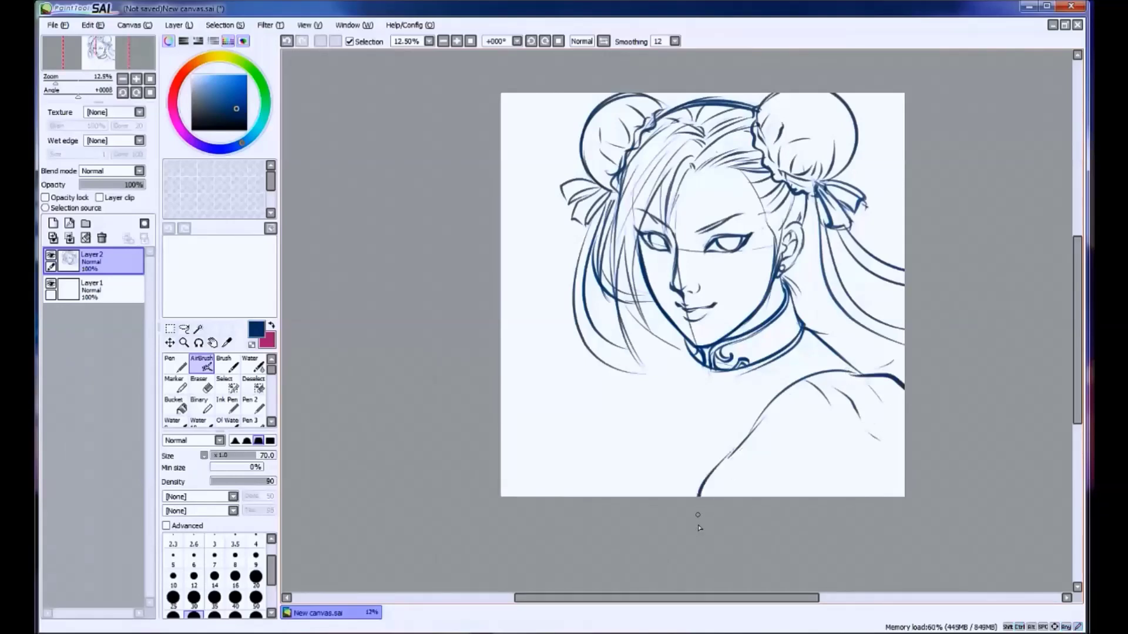
Try contour strokes for the left shoulder and arm beside the jaw and hair strands.
left_click_drag(649, 301, 531, 333)
key("ctrl+z")
left_click_drag(646, 302, 599, 349)
key("ctrl+z")
left_click_drag(611, 388, 517, 493)
key("ctrl+z")
left_click_drag(608, 318, 502, 331)
key("ctrl+z")
Undo the raised right shoulder's contour and fold strokes.
key("ctrl+z")
key("ctrl+z")
key("ctrl+z")
key("ctrl+z")
key("ctrl+z")
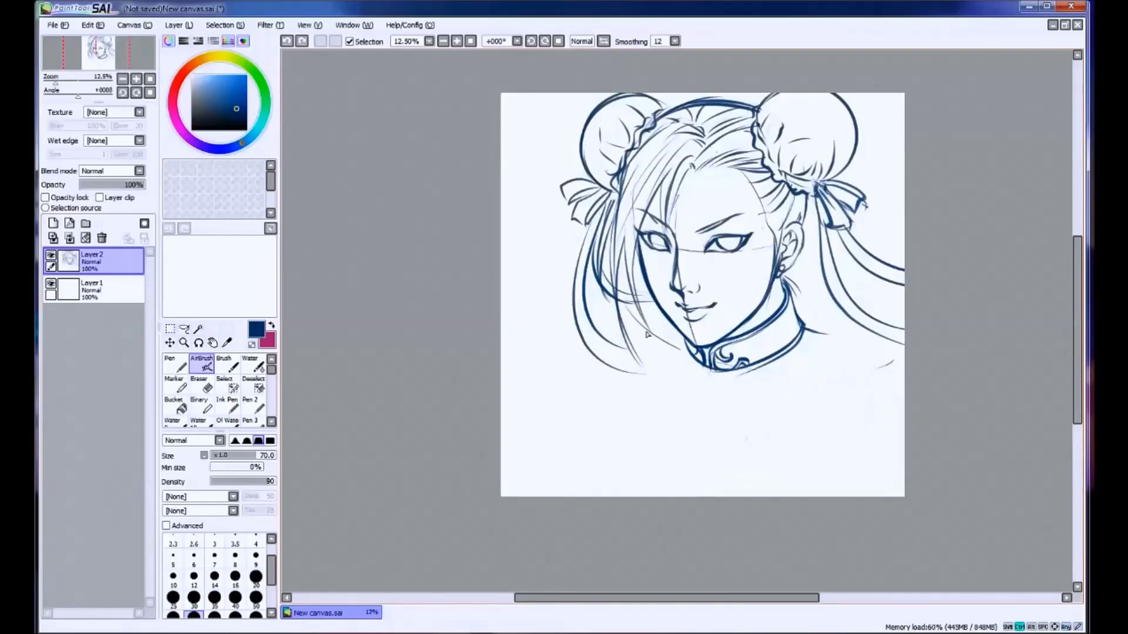
Try new outer arm strokes on both sides of the neck.
left_click_drag(646, 341, 586, 432)
left_click_drag(816, 331, 904, 434)
key("ctrl+z")
key("ctrl+z")
Draw a curved line across the upper chest and a right arm contour curving down from the shoulder line.
left_click_drag(672, 379, 813, 409)
left_click_drag(628, 353, 861, 406)
mouse_move(805, 326)
left_mouse_down()
mouse_move(881, 376)
mouse_move(915, 361)
mouse_move(834, 422)
left_mouse_up()
key("ctrl+z")
key("ctrl+z")
key("ctrl+z")
left_click_drag(872, 367, 793, 470)
left_click_drag(837, 379, 792, 479)
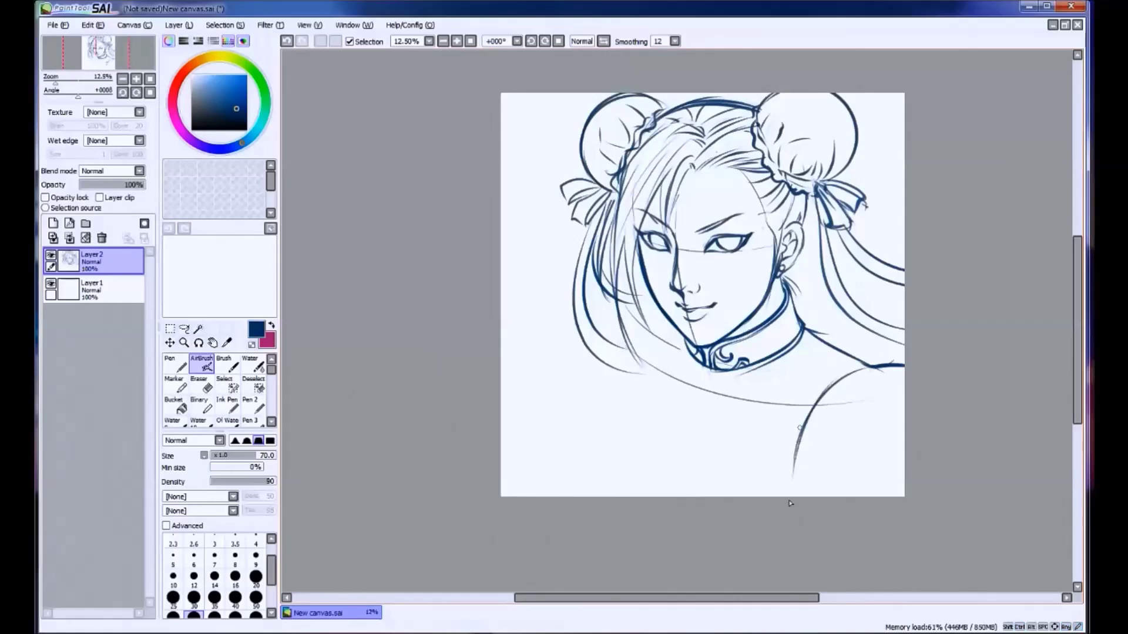
Draw a short, light centre line down the chest below the collar.
left_click_drag(639, 370, 603, 426)
key("ctrl+z")
key("ctrl+z")
mouse_move(707, 363)
left_mouse_down()
mouse_move(652, 467)
mouse_move(655, 440)
left_mouse_up()
key("ctrl+z")
key("ctrl+z")
key("ctrl+z")
Draw the left contour of the chest bulging outward and down to the canvas's lower edge.
left_click_drag(617, 379, 532, 487)
key("ctrl+z")
left_click_drag(621, 379, 614, 403)
left_click_drag(619, 395, 553, 496)
key("ctrl+z")
key("ctrl+z")
key("ctrl+z")
left_click_drag(618, 395, 549, 497)
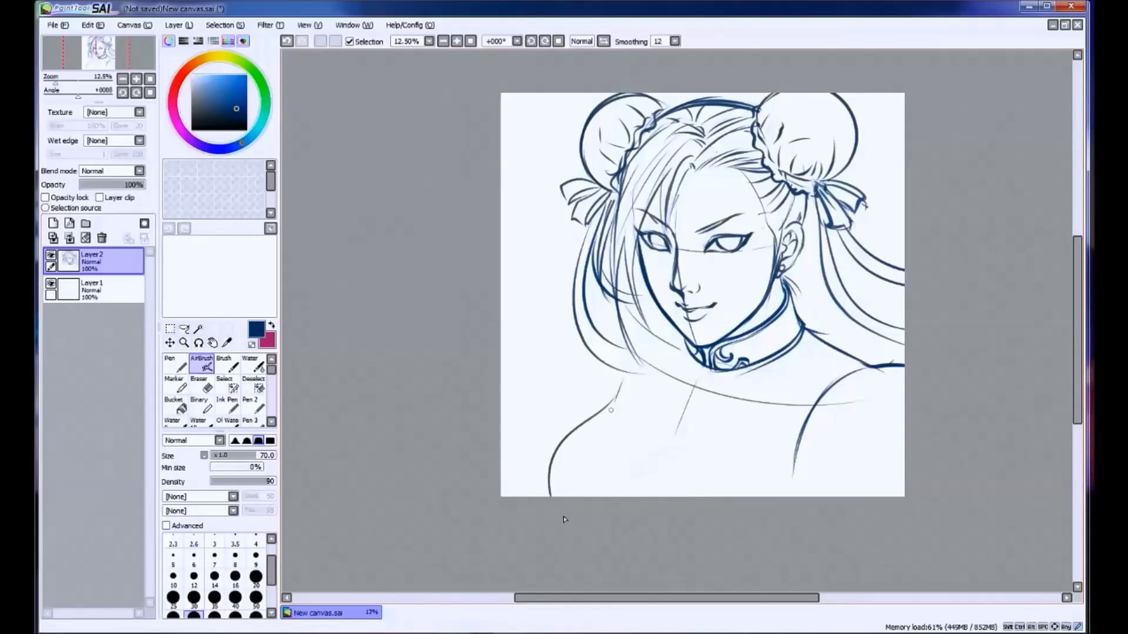
Draw the left shoulder line from the collar and the outer shoulder curve behind the hair strands.
left_click_drag(649, 304, 532, 429)
key("ctrl+z")
left_click(652, 322)
key("ctrl+z")
left_click_drag(668, 325, 609, 402)
key("ctrl+z")
mouse_move(652, 291)
left_mouse_down()
mouse_move(576, 359)
mouse_move(590, 322)
left_mouse_up()
key("ctrl+z")
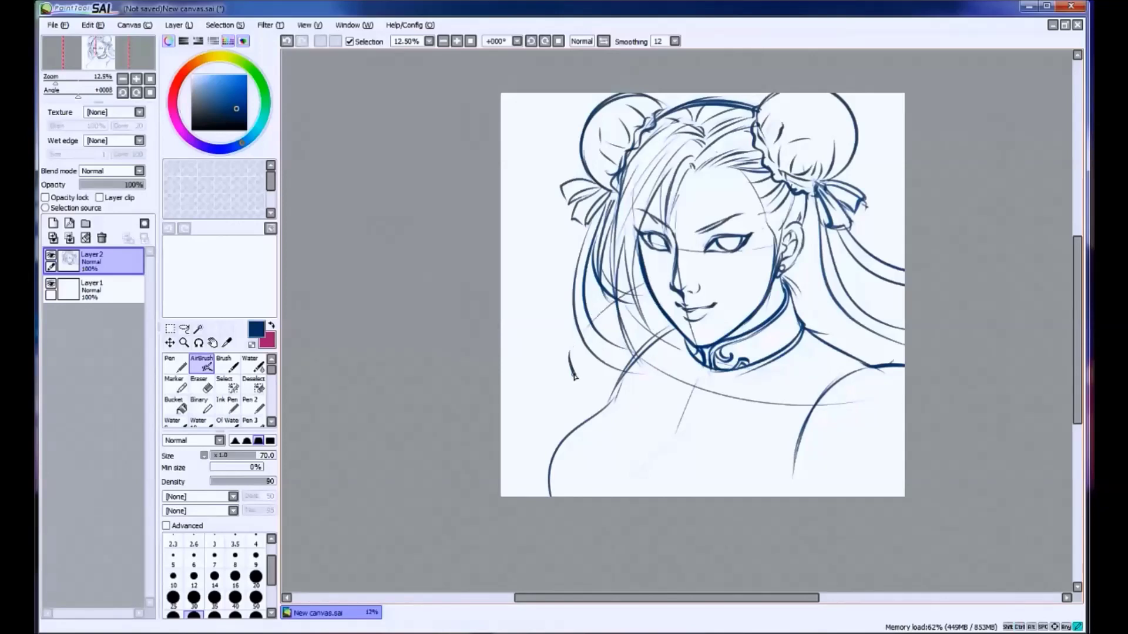
Draw the left sleeve's hem with pointed ruffle tips below the outer shoulder curve.
mouse_move(575, 371)
left_mouse_down()
mouse_move(590, 364)
mouse_move(542, 392)
left_mouse_up()
left_click_drag(574, 401, 542, 425)
key("ctrl+z")
key("ctrl+z")
mouse_move(588, 408)
left_mouse_down()
mouse_move(546, 392)
mouse_move(570, 436)
left_mouse_up()
key("ctrl+z")
key("ctrl+z")
key("ctrl+z")
mouse_move(579, 382)
left_mouse_down()
mouse_move(556, 421)
mouse_move(584, 417)
mouse_move(552, 442)
mouse_move(600, 403)
left_mouse_up()
key("ctrl+z")
key("ctrl+z")
key("ctrl+z")
left_click_drag(535, 401, 575, 398)
left_click_drag(624, 270, 577, 343)
key("ctrl+z")
left_click_drag(651, 294, 717, 294)
Erase the right arm's curved contour and redraw it closer to the neck, with a short fold stroke at the armpit.
key("e")
mouse_move(887, 363)
left_mouse_down()
mouse_move(818, 433)
mouse_move(787, 446)
mouse_move(812, 387)
mouse_move(793, 466)
left_mouse_up()
key("a")
key("ctrl+z")
key("ctrl+z")
mouse_move(800, 387)
left_mouse_down()
mouse_move(826, 353)
mouse_move(801, 423)
left_mouse_up()
key("ctrl+z")
key("ctrl+z")
left_click_drag(836, 351, 789, 457)
left_click_drag(810, 395, 781, 497)
key("ctrl+z")
mouse_move(836, 373)
left_mouse_down()
mouse_move(799, 442)
mouse_move(827, 432)
left_mouse_up()
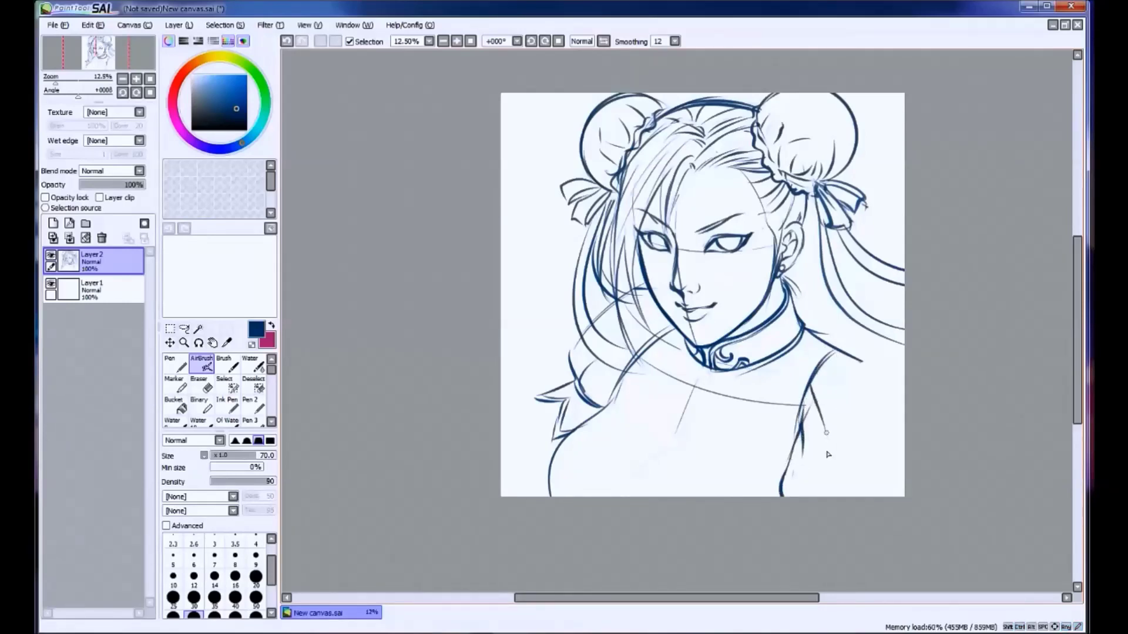
Draw the right shoulder's rounded top contour from the armhole out to the canvas edge.
mouse_move(834, 353)
left_mouse_down()
mouse_move(898, 354)
mouse_move(905, 367)
left_mouse_up()
key("ctrl+z")
key("ctrl+z")
mouse_move(835, 351)
left_mouse_down()
mouse_move(864, 353)
mouse_move(921, 401)
left_mouse_up()
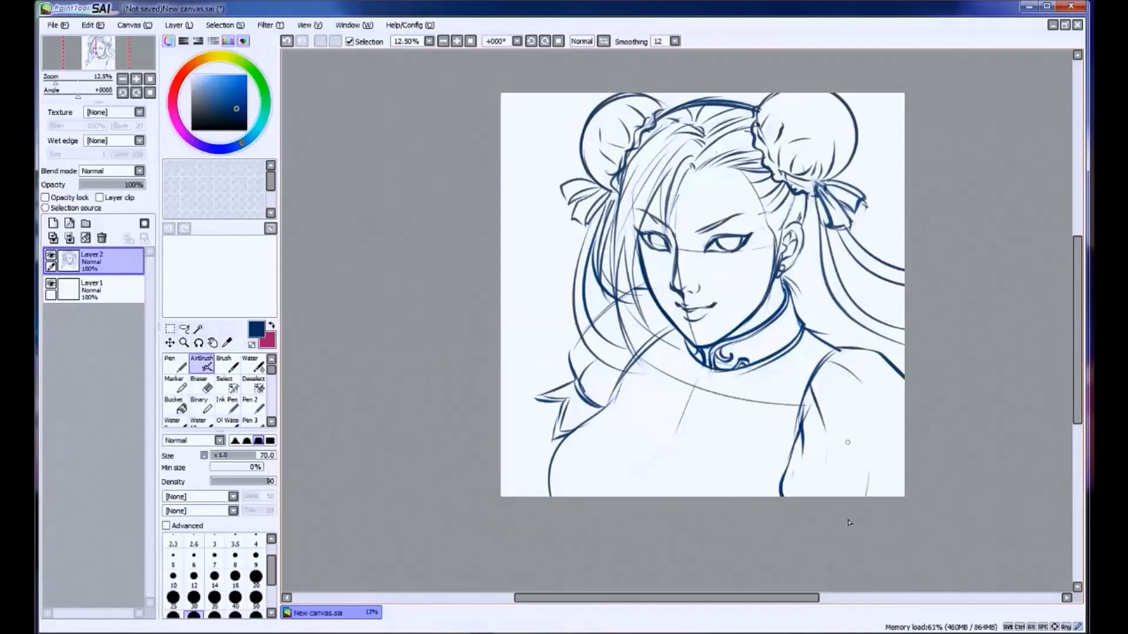
key("ctrl+z")
Strengthen the jaw edge above the collar and thicken both eyebrows.
left_click_drag(705, 347, 754, 311)
key("ctrl+z")
key("ctrl+z")
left_click_drag(700, 232, 751, 210)
key("ctrl+z")
key("ctrl+z")
mouse_move(653, 237)
left_mouse_down()
mouse_move(675, 219)
mouse_move(645, 273)
left_mouse_up()
key("ctrl+z")
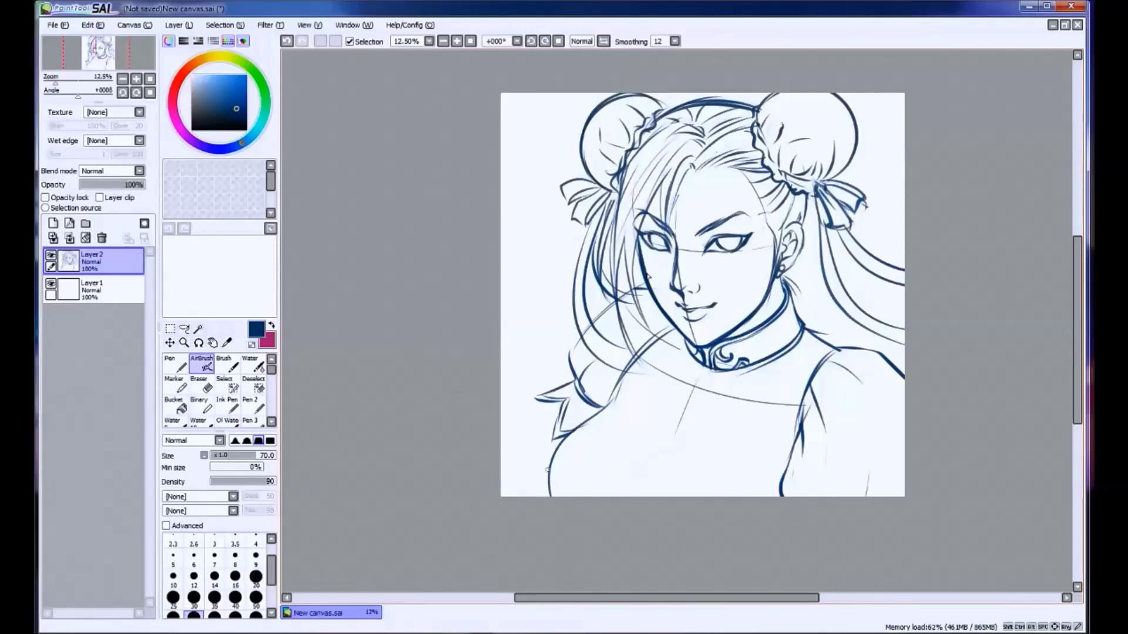
Draw a crescent-shaped arc on the chest at the canvas's lower edge.
key("ctrl+z")
left_click_drag(675, 497, 742, 499)
key("ctrl+z")
key("ctrl+z")
Draw a rounded shape with a crescent edge inside the lower left contour of the chest.
left_click_drag(608, 449, 582, 498)
key("ctrl+z")
left_click_drag(557, 452, 611, 498)
key("ctrl+z")
key("ctrl+z")
left_click_drag(587, 445, 562, 498)
key("ctrl+z")
left_click_drag(587, 444, 564, 498)
key("ctrl+z")
mouse_move(596, 430)
left_mouse_down()
mouse_move(617, 464)
mouse_move(569, 494)
left_mouse_up()
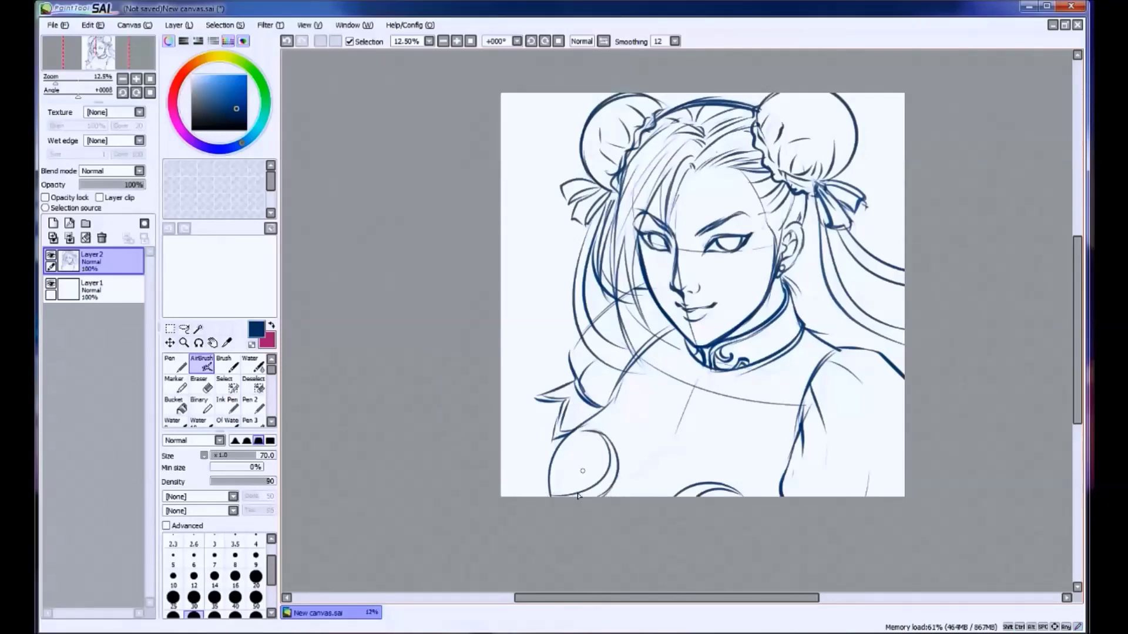
key("ctrl+z")
Try a diagonal garment seam running from the collar down to the right side of the torso.
mouse_move(672, 332)
left_mouse_down()
mouse_move(726, 471)
mouse_move(770, 479)
left_mouse_up()
key("ctrl+z")
key("ctrl+z")
left_click_drag(681, 337, 778, 492)
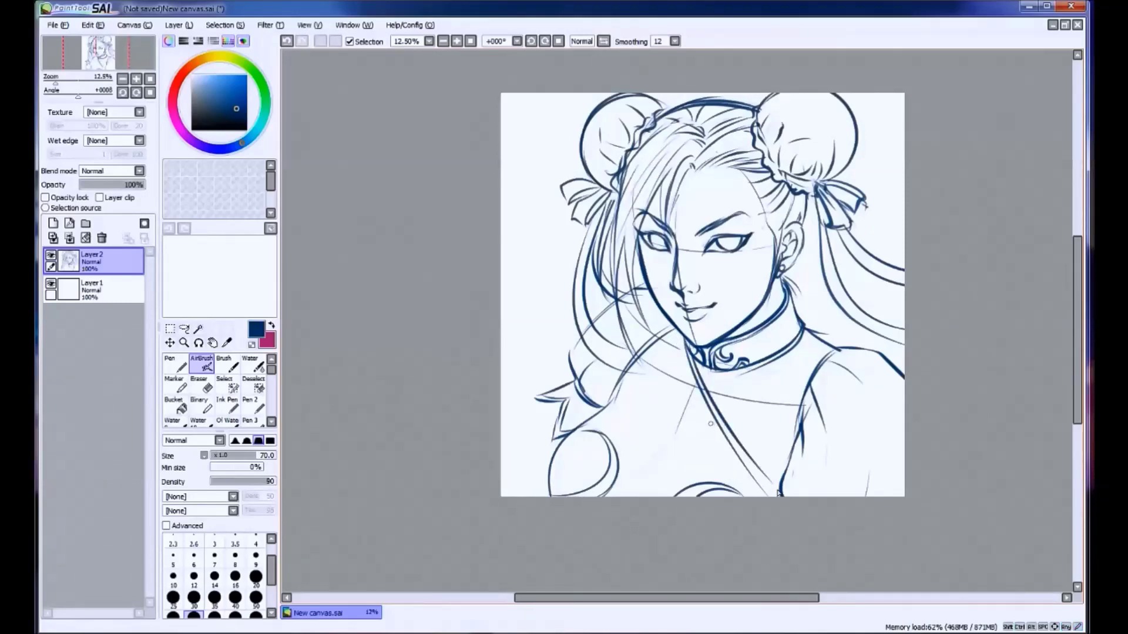
key("ctrl+z")
mouse_move(703, 369)
left_mouse_down()
mouse_move(712, 394)
mouse_move(746, 459)
left_mouse_up()
key("ctrl+z")
Add curved fold strokes across the chest and a fold line on the right sleeve near the canvas edge.
left_click_drag(690, 386, 695, 392)
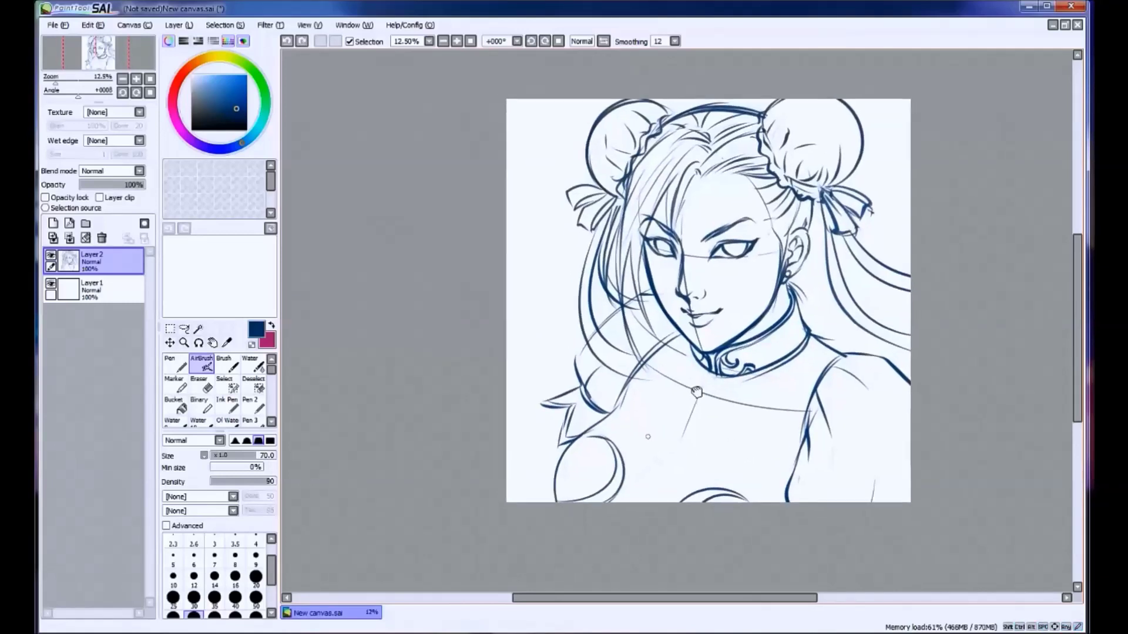
left_click_drag(649, 437, 709, 457)
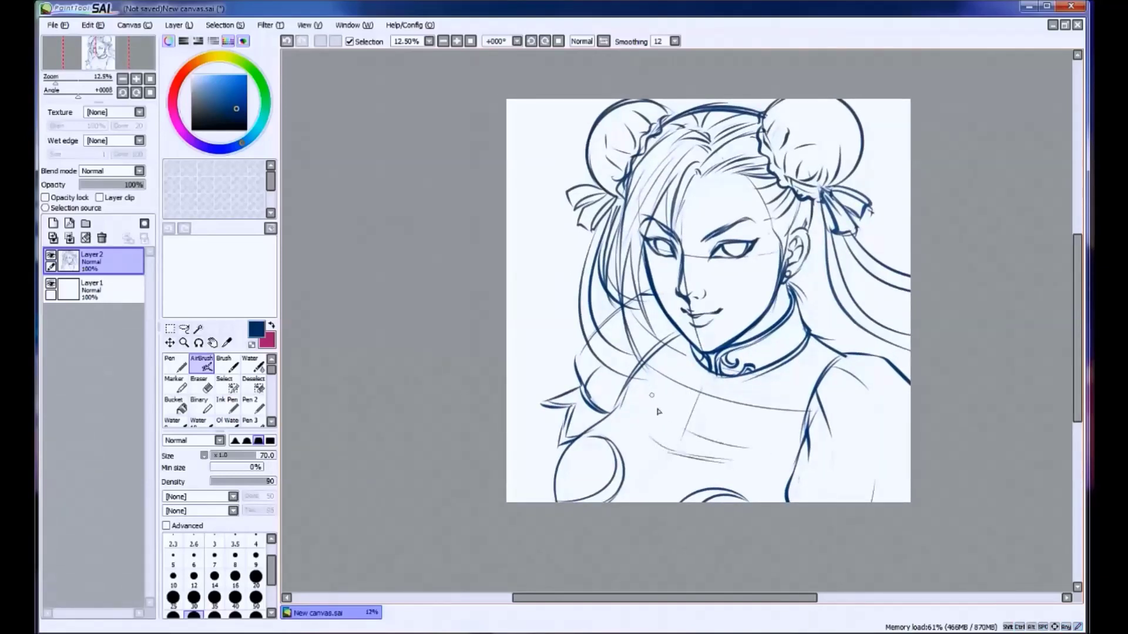
mouse_move(780, 471)
left_mouse_down()
mouse_move(719, 490)
mouse_move(727, 467)
left_mouse_up()
left_click_drag(878, 426, 905, 493)
key("ctrl+z")
left_click_drag(885, 427, 910, 453)
key("ctrl+z")
Add short curved strokes at the left shoulder beside the jaw and hair strands.
left_click_drag(649, 281, 608, 299)
key("ctrl+z")
left_click_drag(667, 341, 635, 331)
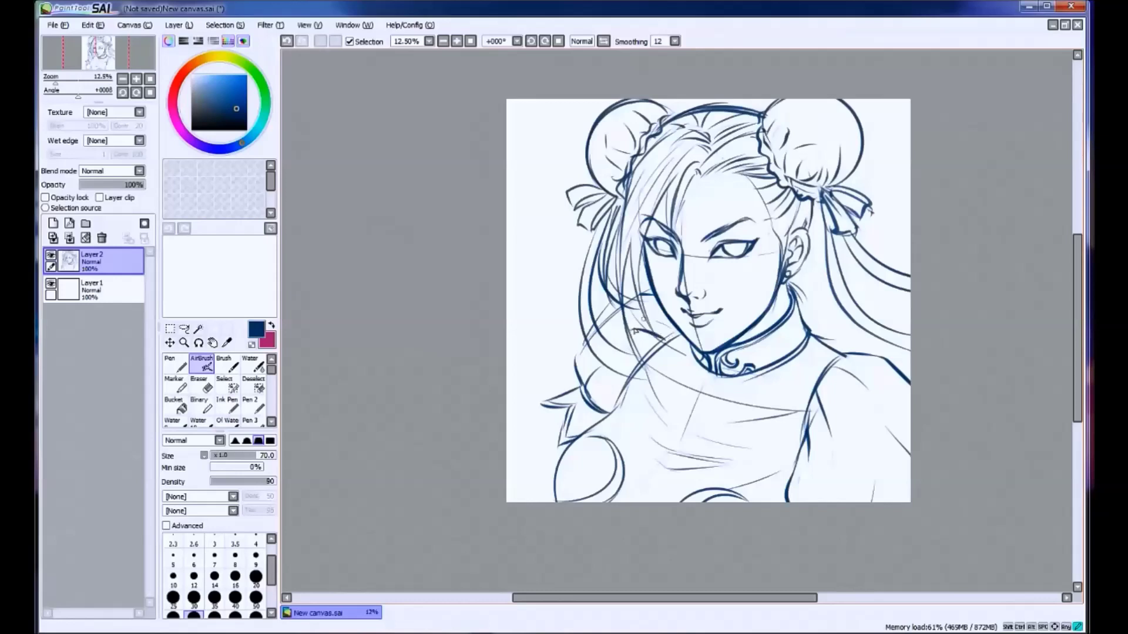
key("ctrl+z")
left_click_drag(837, 351, 856, 357)
key("ctrl+z")
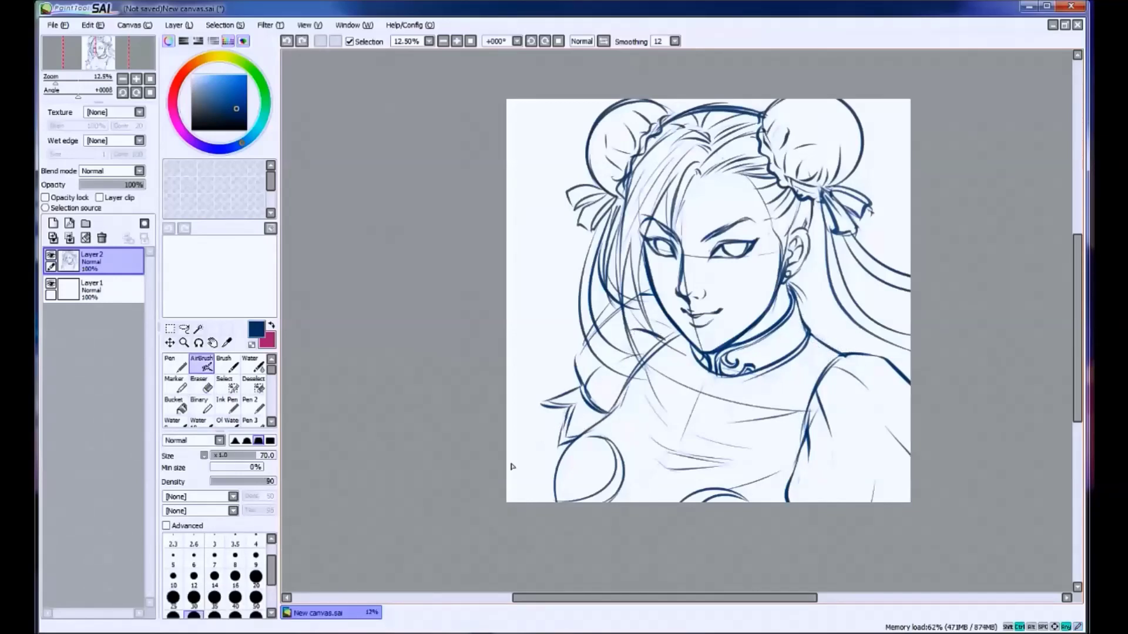
Draw the left arm's outer line from the sleeve ruffle down to the canvas's lower left corner.
left_click_drag(565, 414, 510, 486)
key("ctrl+z")
left_click_drag(565, 420, 530, 477)
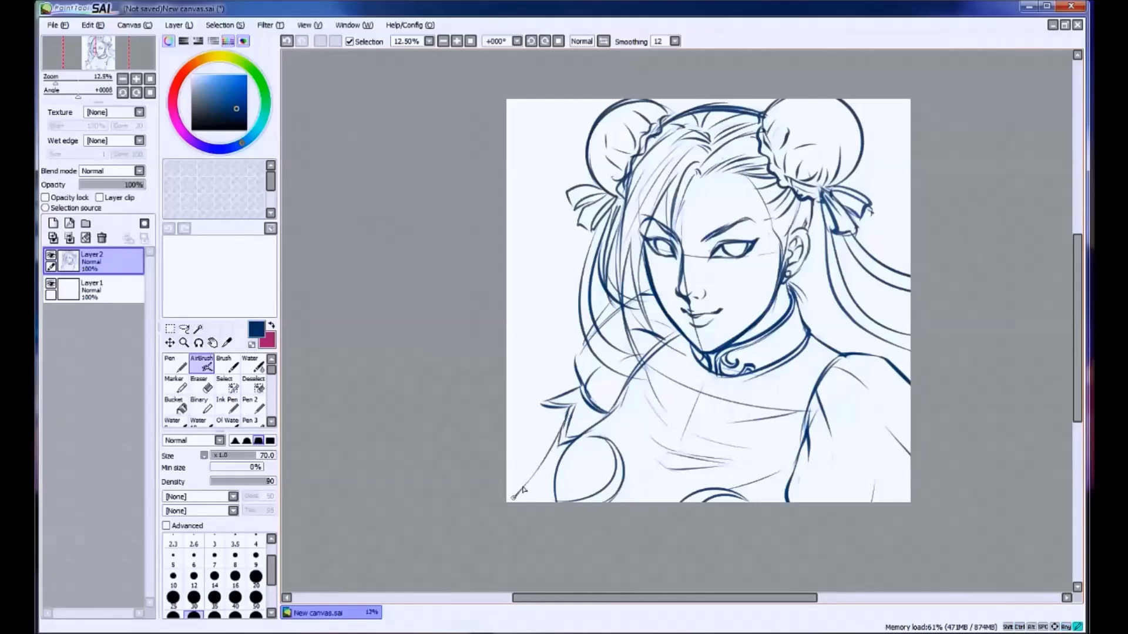
key("ctrl+z")
mouse_move(565, 421)
left_mouse_down()
mouse_move(508, 500)
mouse_move(522, 496)
mouse_move(517, 483)
left_mouse_up()
key("ctrl+z")
Save the drawing to the Desktop as chun li.psd in Photoshop PSD format.
key("ctrl+s")
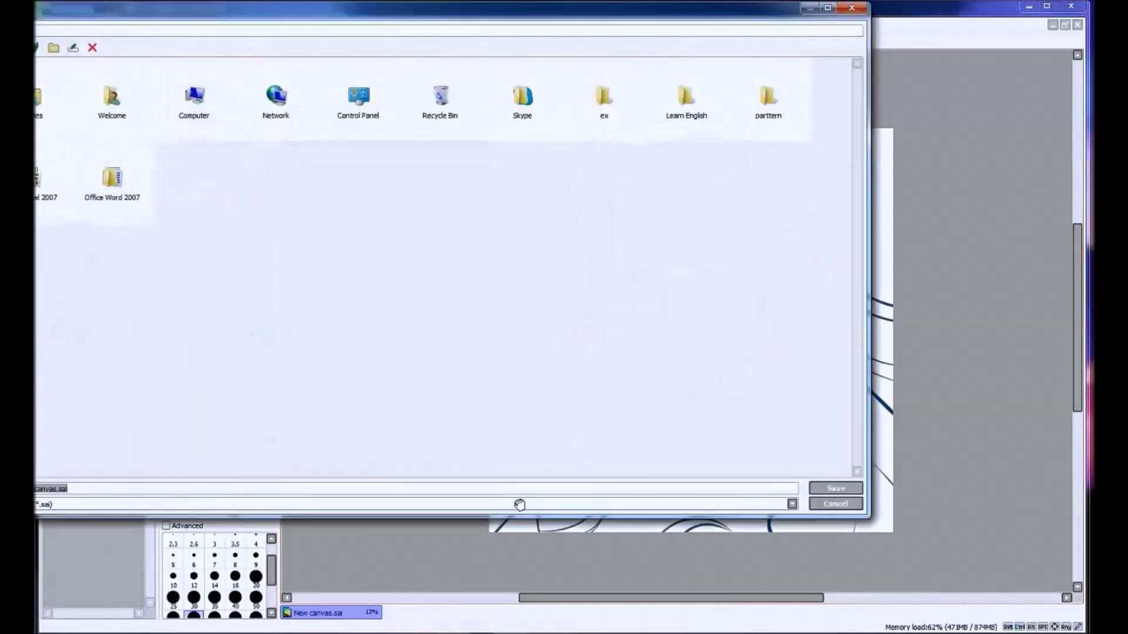
key("BackSpace")
left_click(519, 504)
left_click(100, 536)
left_click_drag(403, 16, 624, 73)
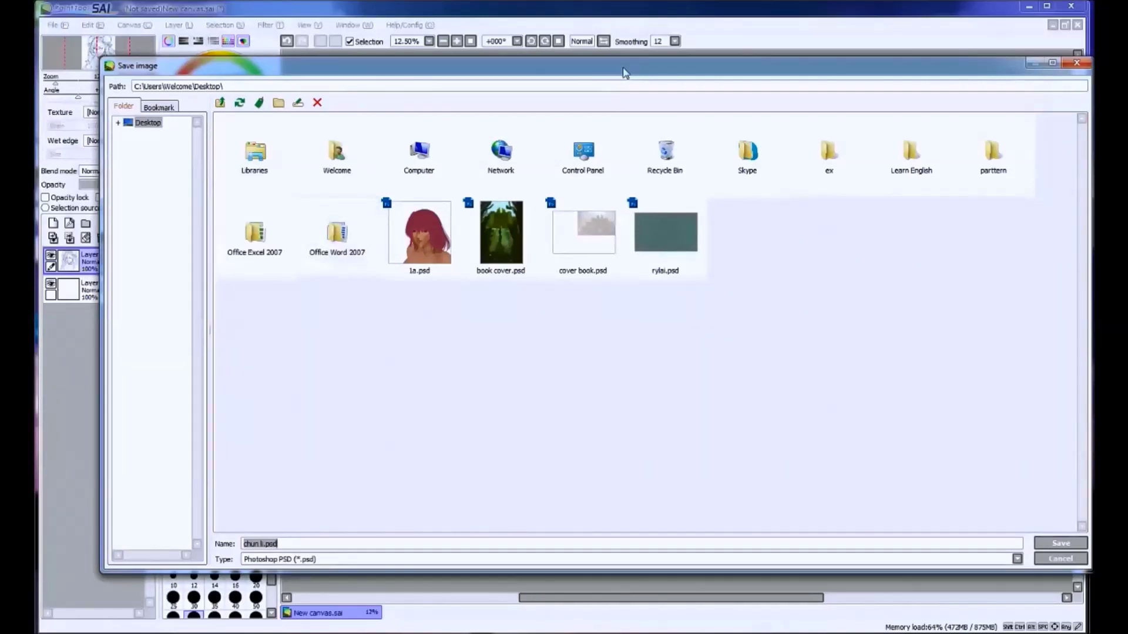
left_click(1051, 544)
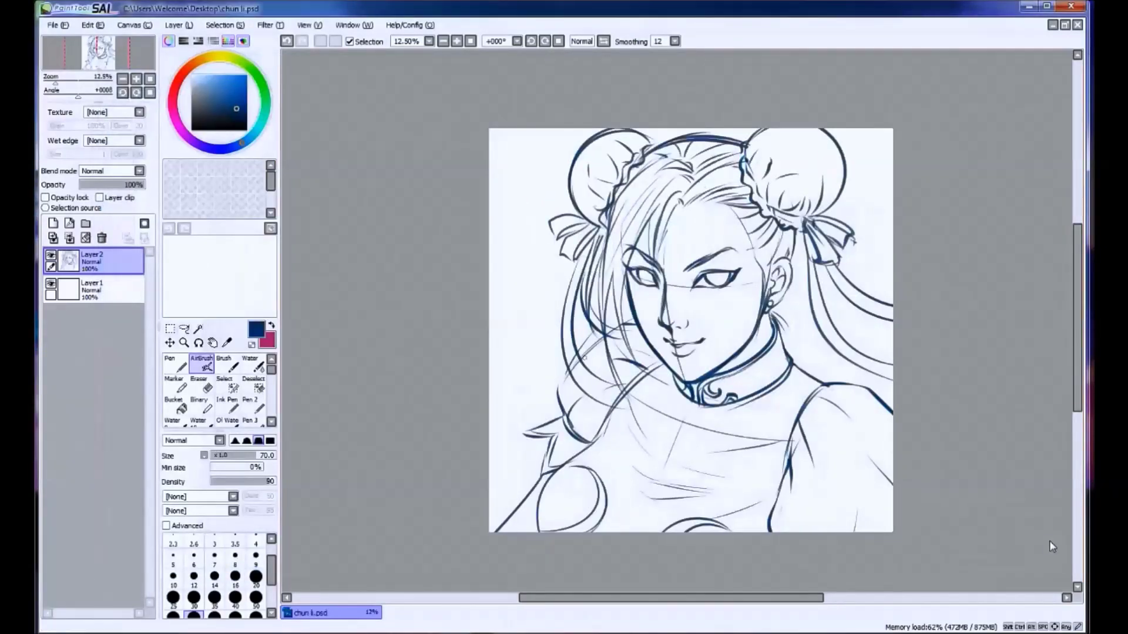
Rename the line-art layer as sketch and add a new layer beneath it.
double_click(90, 259)
key("Return")
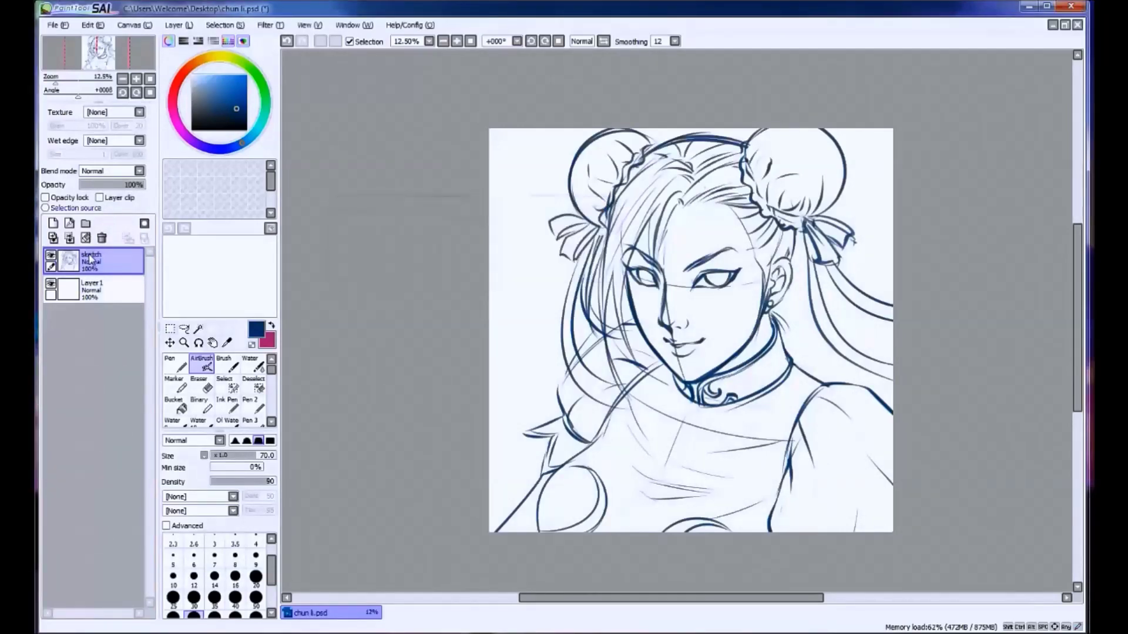
left_click(53, 223)
left_click_drag(91, 260, 101, 303)
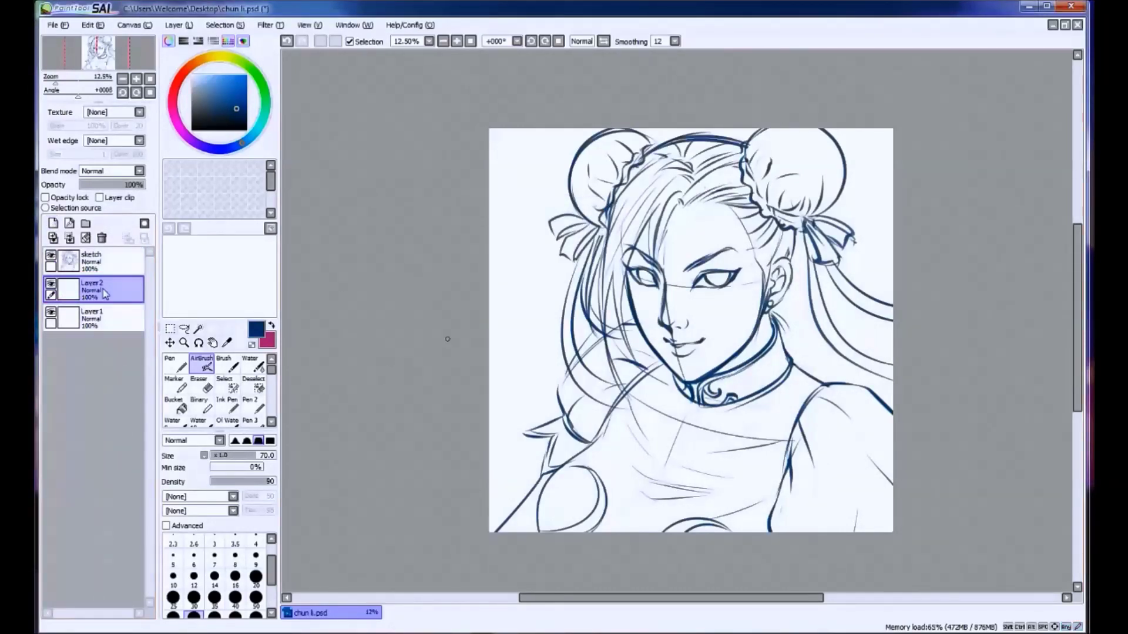
Set the AirBrush to size 300 and density 100.
key("bracketright")
key("bracketright")
key("bracketright")
key("bracketright")
key("bracketright")
key("bracketright")
key("bracketright")
left_click_drag(264, 481, 300, 490)
Pick a muted reddish-brown skin colour, testing shades on the face.
left_click_drag(211, 61, 199, 61)
left_click(228, 91)
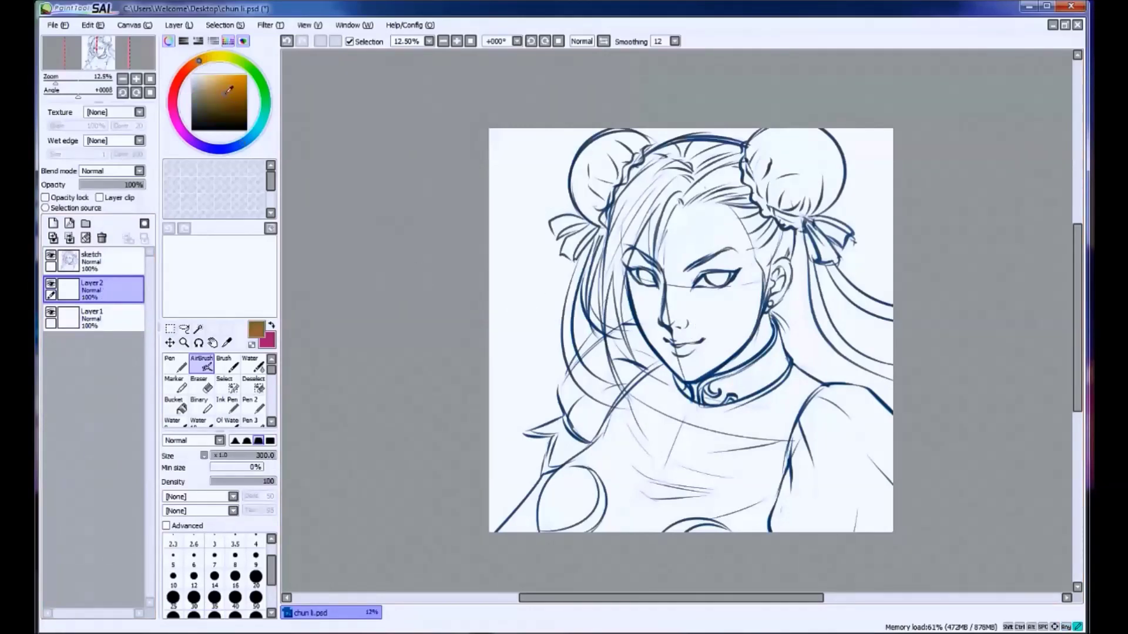
left_click(677, 310)
key("ctrl+z")
left_click(216, 91)
left_click_drag(199, 62, 190, 67)
left_click(674, 308)
left_click(217, 87)
Paint the face, ear and visible neck in the flat skin colour with the brush at size 350.
key("bracketright")
mouse_move(643, 287)
left_mouse_down()
mouse_move(652, 299)
mouse_move(638, 282)
mouse_move(643, 246)
mouse_move(653, 322)
left_mouse_up()
key("ctrl+z")
mouse_move(637, 276)
left_mouse_down()
mouse_move(658, 320)
mouse_move(646, 232)
mouse_move(640, 292)
mouse_move(672, 350)
mouse_move(671, 231)
mouse_move(704, 209)
mouse_move(744, 255)
mouse_move(744, 285)
mouse_move(782, 270)
mouse_move(743, 348)
mouse_move(751, 340)
mouse_move(703, 367)
mouse_move(722, 358)
mouse_move(695, 386)
mouse_move(649, 330)
mouse_move(669, 328)
mouse_move(686, 248)
mouse_move(681, 301)
mouse_move(688, 289)
mouse_move(699, 227)
mouse_move(718, 344)
mouse_move(732, 344)
mouse_move(746, 276)
mouse_move(670, 217)
mouse_move(686, 222)
mouse_move(684, 267)
left_mouse_up()
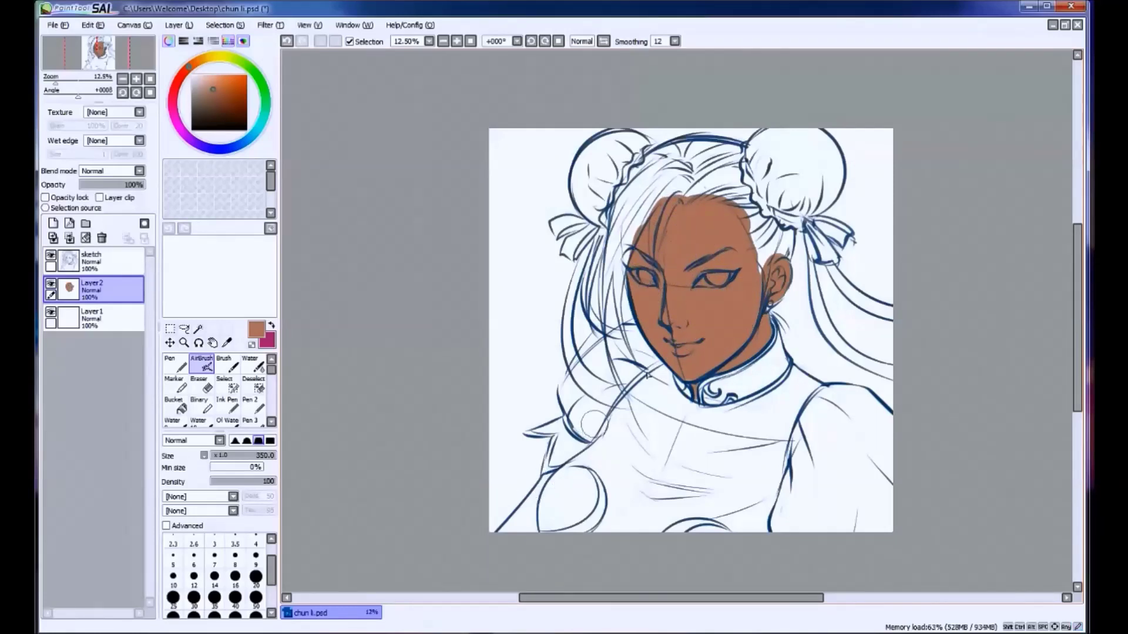
Lower the sketch layer's opacity to 9% and make the skin colour layer active.
left_click(103, 267)
left_click(83, 185)
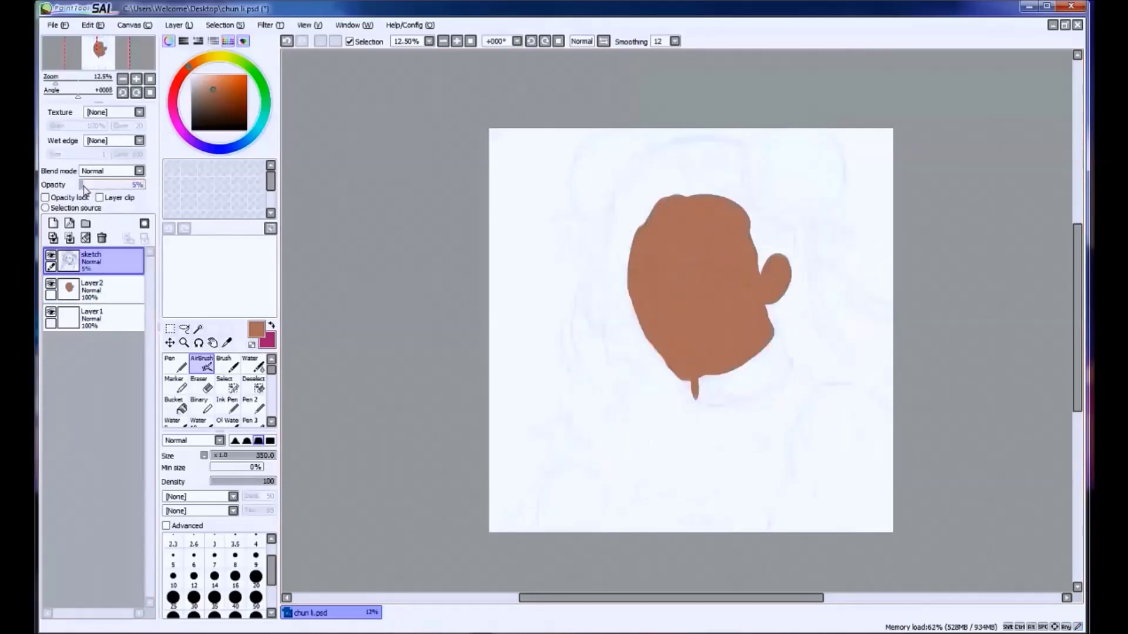
left_click(85, 185)
left_click(103, 298)
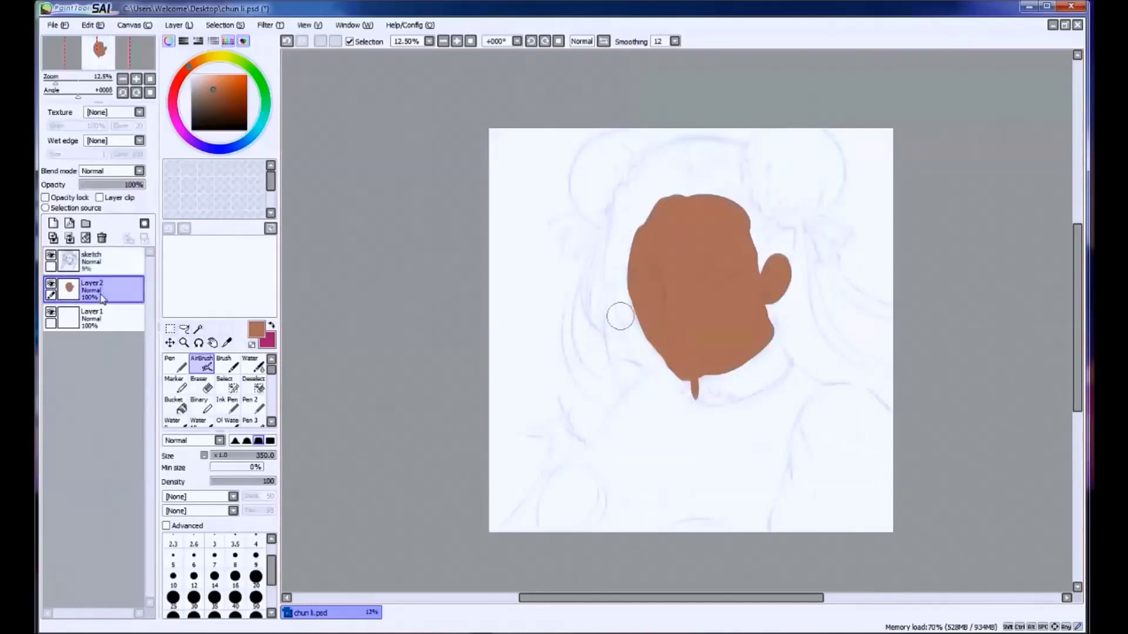
Touch up the skin edge along the far cheek with the AirBrush at size 80.
scroll(621, 312, "up", 1)
key("bracketleft")
key("bracketleft")
key("bracketleft")
key("bracketleft")
key("bracketleft")
key("bracketleft")
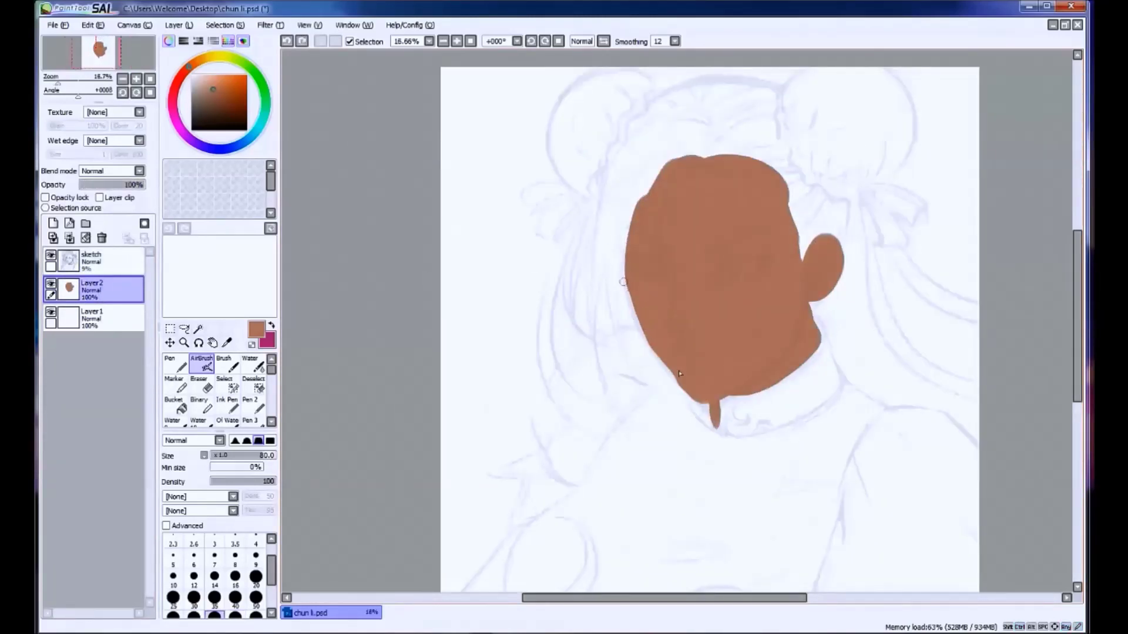
mouse_move(676, 376)
left_mouse_down()
mouse_move(685, 387)
mouse_move(644, 331)
left_mouse_up()
Erase the thin neck strip below the chin with the Eraser at size 100.
key("e")
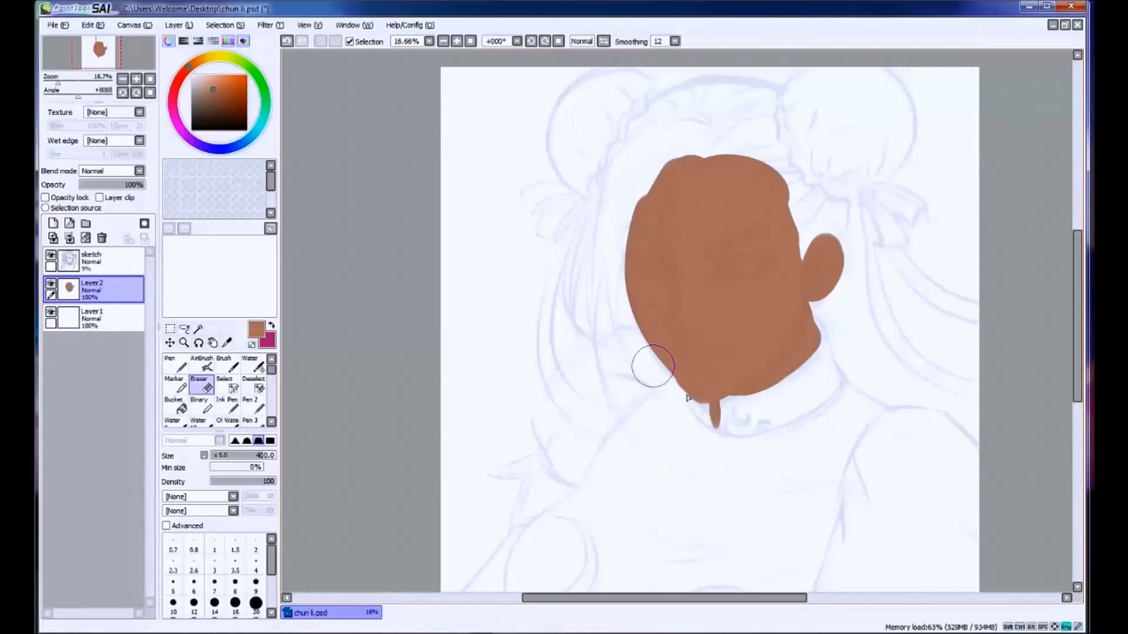
mouse_move(734, 404)
left_mouse_down()
mouse_move(677, 384)
mouse_move(702, 397)
mouse_move(734, 392)
mouse_move(692, 404)
mouse_move(714, 420)
left_mouse_up()
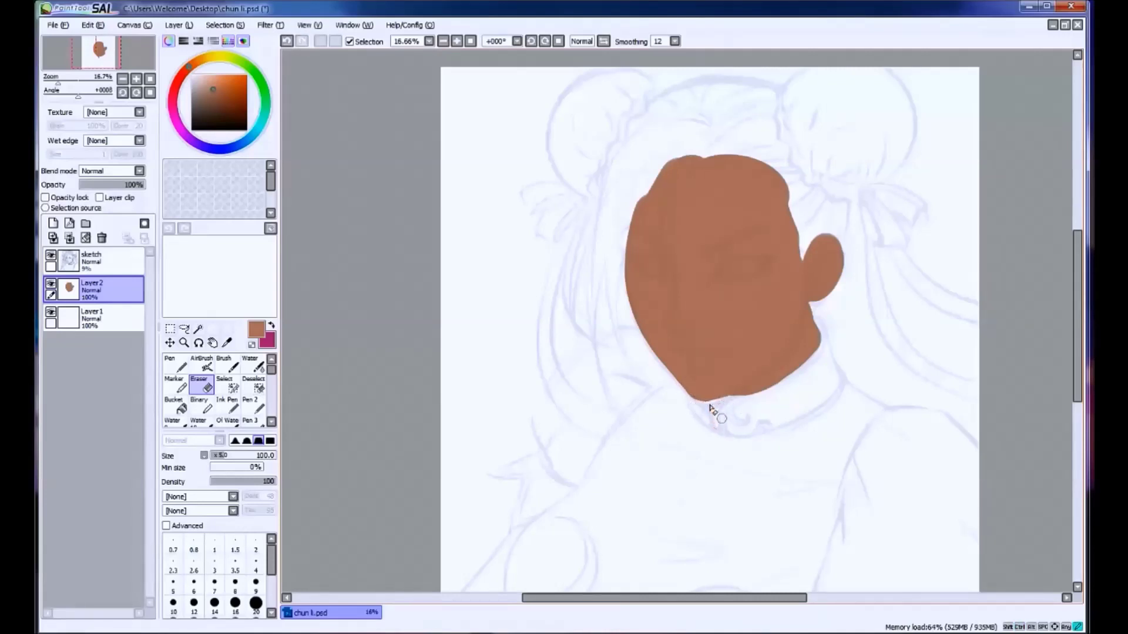
key("e")
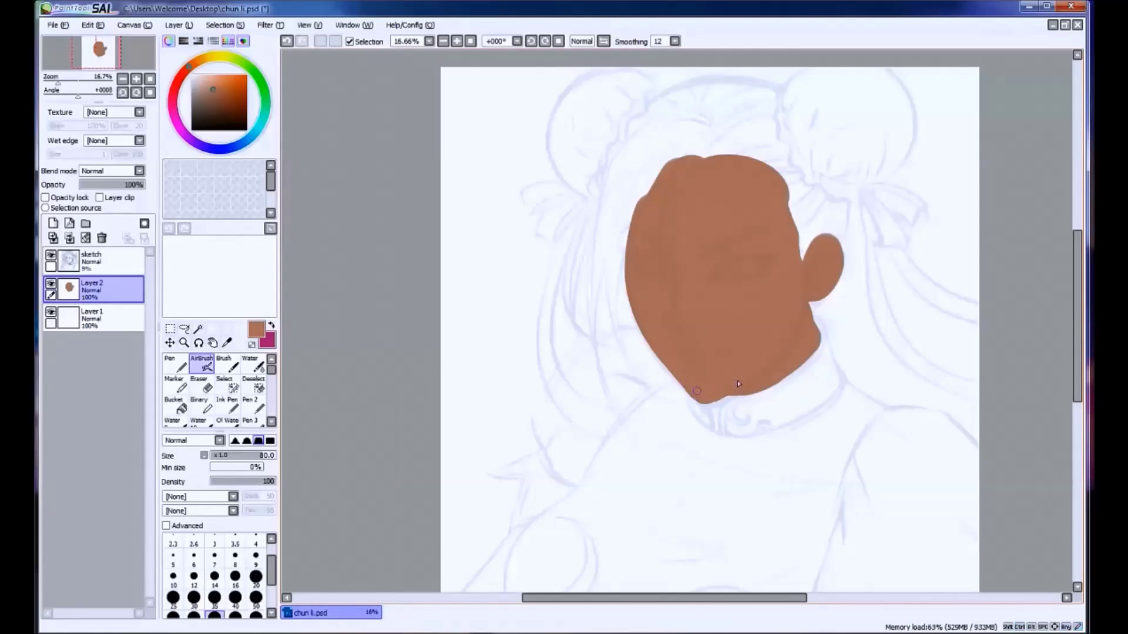
Fill out the skin at the far temple and repaint the chin with the narrow neck strip below it.
mouse_move(644, 226)
left_mouse_down()
mouse_move(626, 258)
mouse_move(621, 243)
mouse_move(628, 261)
mouse_move(630, 221)
left_mouse_up()
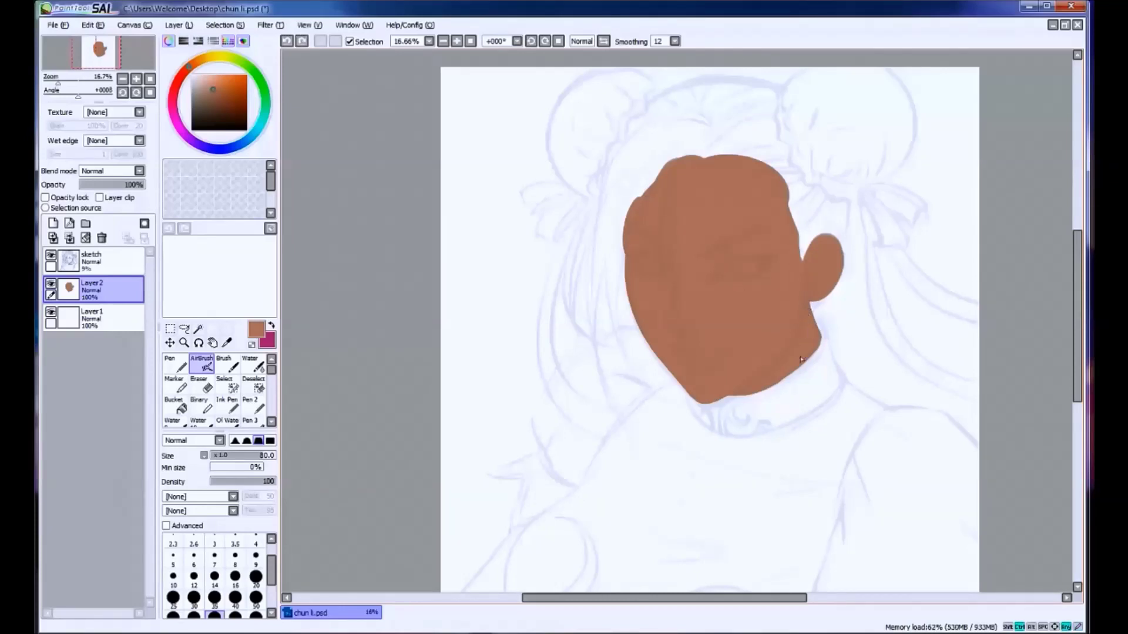
key("e")
key("v")
mouse_move(700, 400)
left_mouse_down()
mouse_move(717, 431)
mouse_move(735, 392)
mouse_move(719, 409)
mouse_move(746, 395)
mouse_move(723, 399)
left_mouse_up()
key("ctrl+z")
key("ctrl+z")
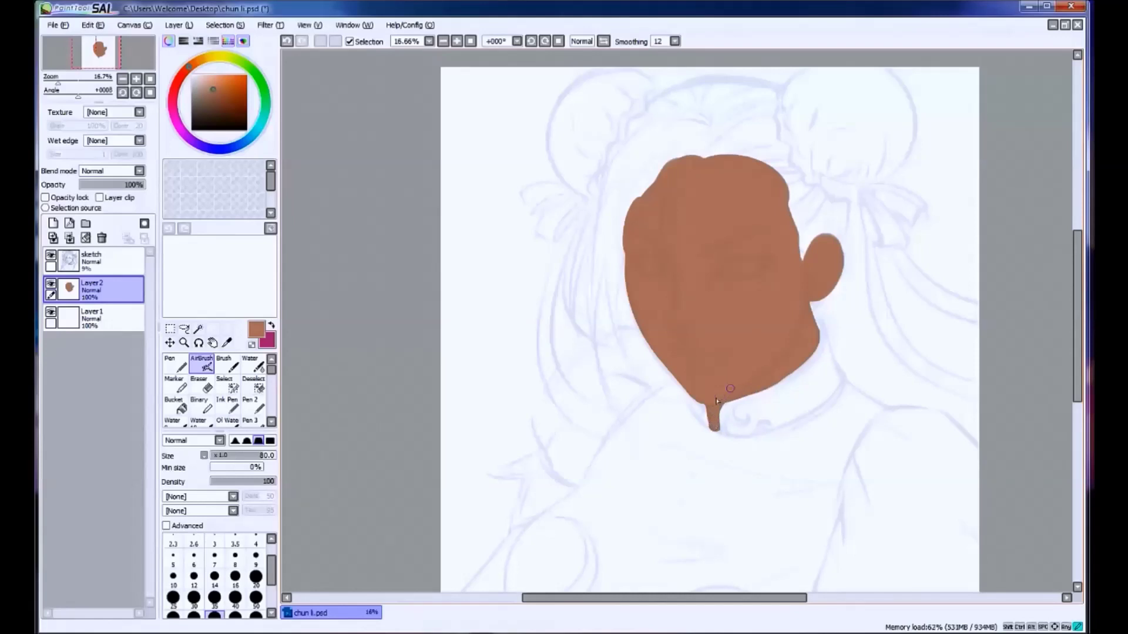
Smooth the skin edge along the jaw and ear, and add a new layer above the skin layer.
key("ctrl+z")
mouse_move(716, 405)
left_mouse_down()
mouse_move(764, 392)
mouse_move(817, 341)
left_mouse_up()
key("ctrl+z")
left_click_drag(823, 287, 830, 258)
left_click(52, 225)
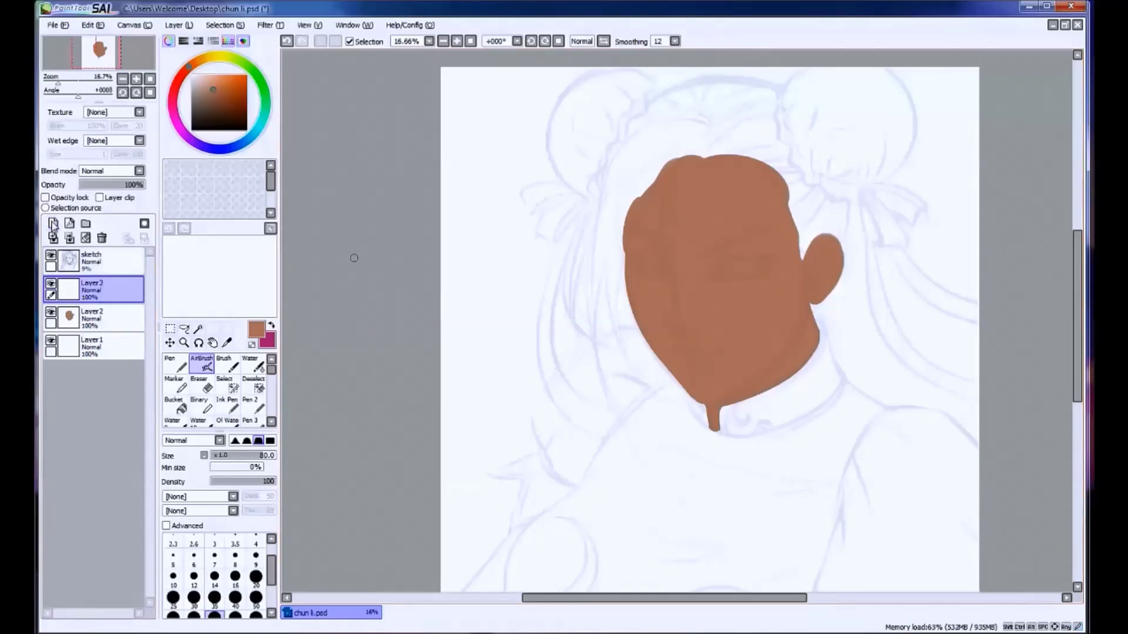
Try trimming and repainting the far cheek edge on the skin layer.
left_click(94, 317)
key("e")
mouse_move(624, 258)
left_mouse_down()
mouse_move(629, 317)
mouse_move(626, 252)
left_mouse_up()
key("ctrl+z")
key("e")
key("ctrl+z")
key("ctrl+z")
mouse_move(629, 296)
left_mouse_down()
mouse_move(642, 351)
mouse_move(698, 393)
mouse_move(715, 382)
left_mouse_up()
key("ctrl+z")
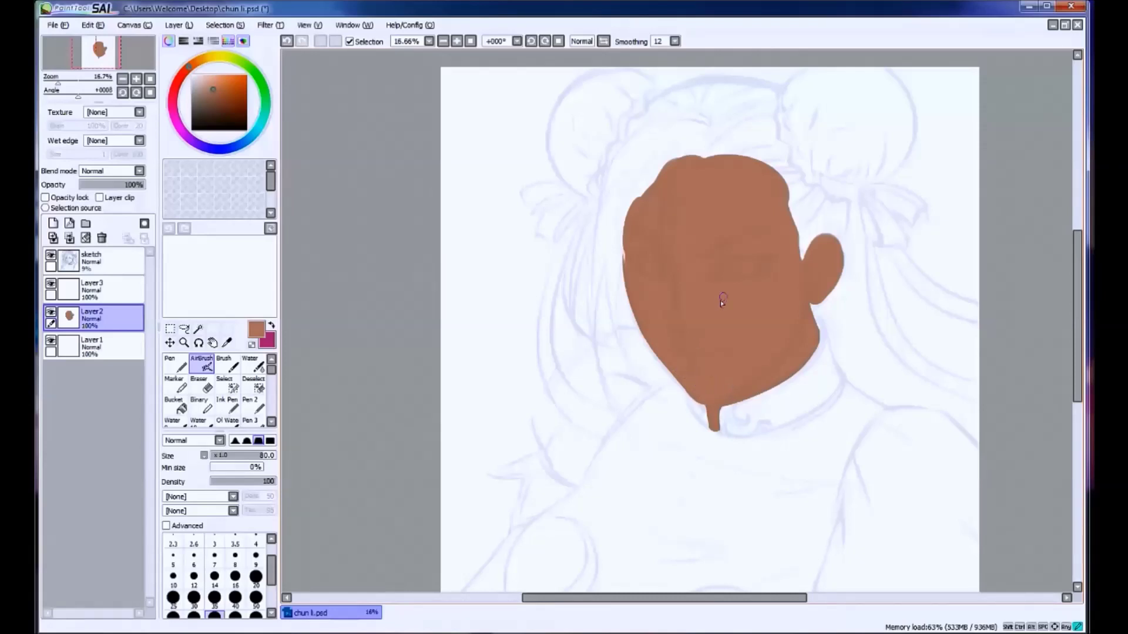
Activate the empty layer above the skin and set the AirBrush to size 120 with a darker brown.
left_click(91, 259)
left_click(94, 291)
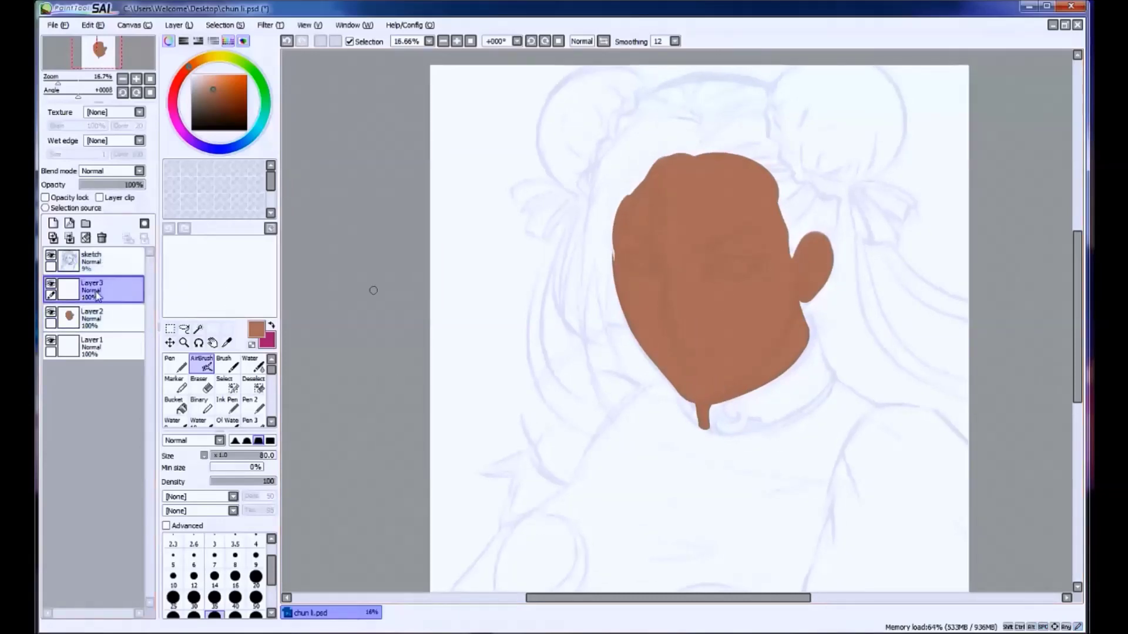
key("bracketright")
key("bracketright")
key("bracketleft")
left_click(220, 101)
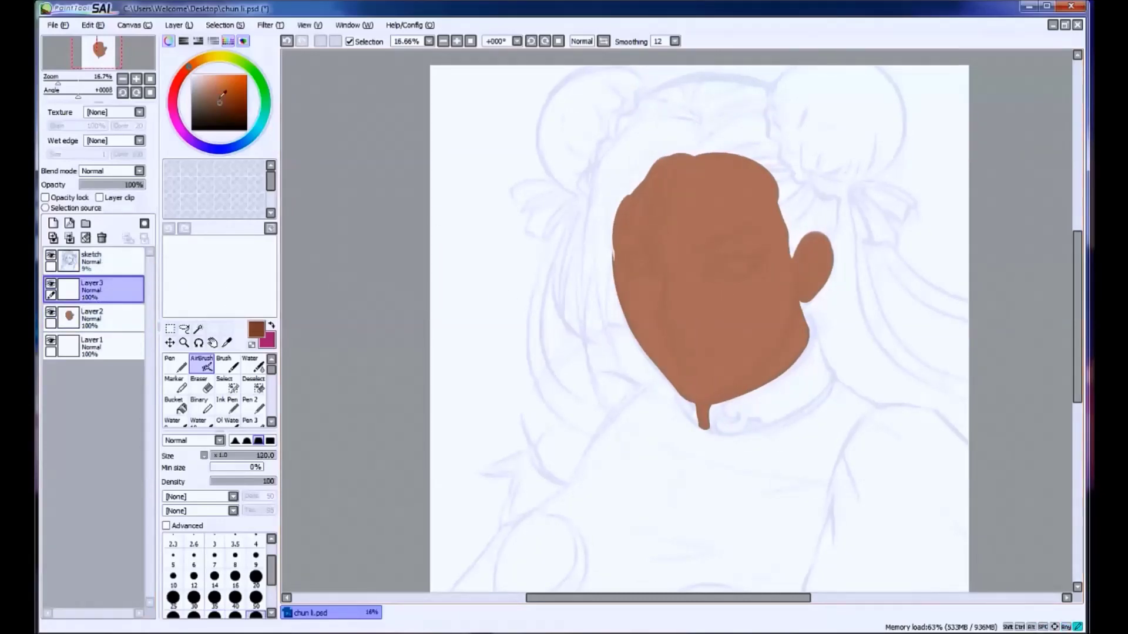
Try brown hair strokes over the crown and down the far side of the face.
left_click_drag(722, 120, 688, 142)
key("ctrl+z")
left_click_drag(617, 136, 602, 205)
key("ctrl+z")
mouse_move(643, 179)
left_mouse_down()
mouse_move(672, 135)
mouse_move(605, 202)
mouse_move(599, 227)
mouse_move(646, 135)
mouse_move(614, 282)
left_mouse_up()
key("ctrl+z")
Pick a deeper brown and paint tapered hair strands sweeping from the forehead up to the ear-side bun.
left_click(218, 106)
key("ctrl+z")
key("ctrl+z")
key("ctrl+z")
key("bracketleft")
key("bracketleft")
left_click_drag(691, 153, 647, 276)
key("ctrl+z")
key("ctrl+z")
mouse_move(691, 154)
left_mouse_down()
mouse_move(648, 241)
mouse_move(661, 191)
mouse_move(652, 234)
left_mouse_up()
key("ctrl+z")
mouse_move(678, 170)
left_mouse_down()
mouse_move(705, 138)
mouse_move(763, 112)
mouse_move(755, 101)
left_mouse_up()
left_click_drag(681, 110, 762, 88)
left_click_drag(693, 88, 770, 80)
key("ctrl+z")
key("ctrl+z")
Outline the hair's wavy edge along the ear-side bun down to the top of the ear.
mouse_move(811, 199)
left_mouse_down()
mouse_move(779, 228)
mouse_move(828, 247)
mouse_move(839, 200)
mouse_move(770, 154)
mouse_move(759, 77)
mouse_move(625, 107)
left_mouse_up()
key("ctrl+z")
key("ctrl+z")
key("ctrl+z")
key("ctrl+z")
key("ctrl+z")
key("ctrl+z")
left_click_drag(693, 84, 624, 115)
key("ctrl+z")
scroll(625, 113, "down", 1)
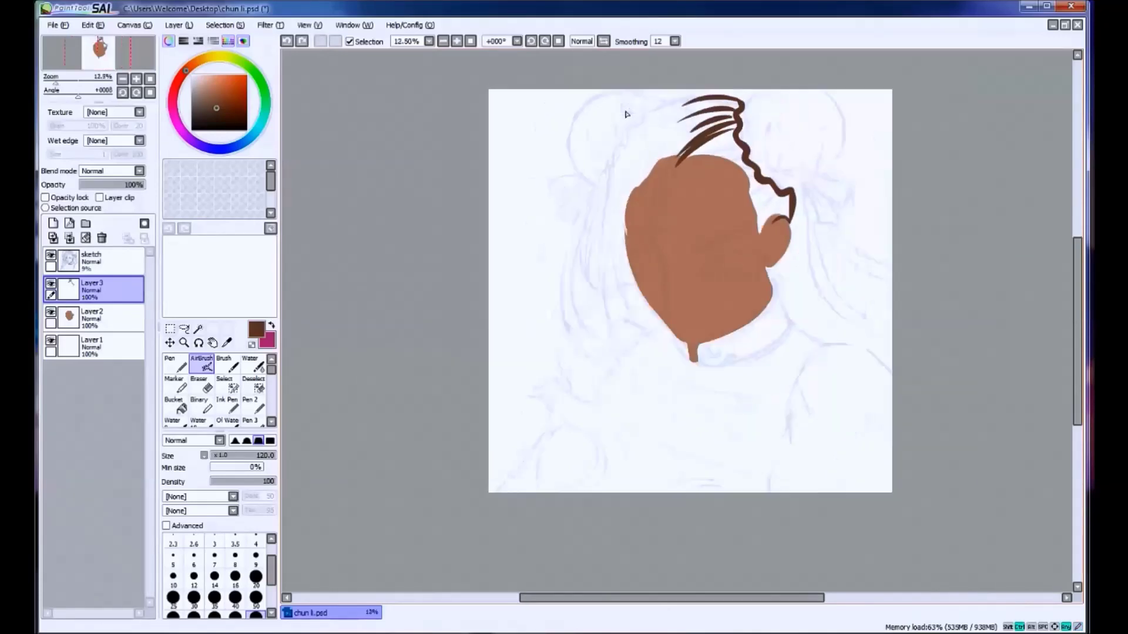
Extend the topmost strand across the crown and fill the hair just above the forehead with dark brown.
scroll(636, 201, "up", 1)
mouse_move(680, 160)
left_mouse_down()
mouse_move(646, 177)
mouse_move(728, 151)
left_mouse_up()
key("ctrl+z")
key("ctrl+z")
key("ctrl+z")
key("ctrl+z")
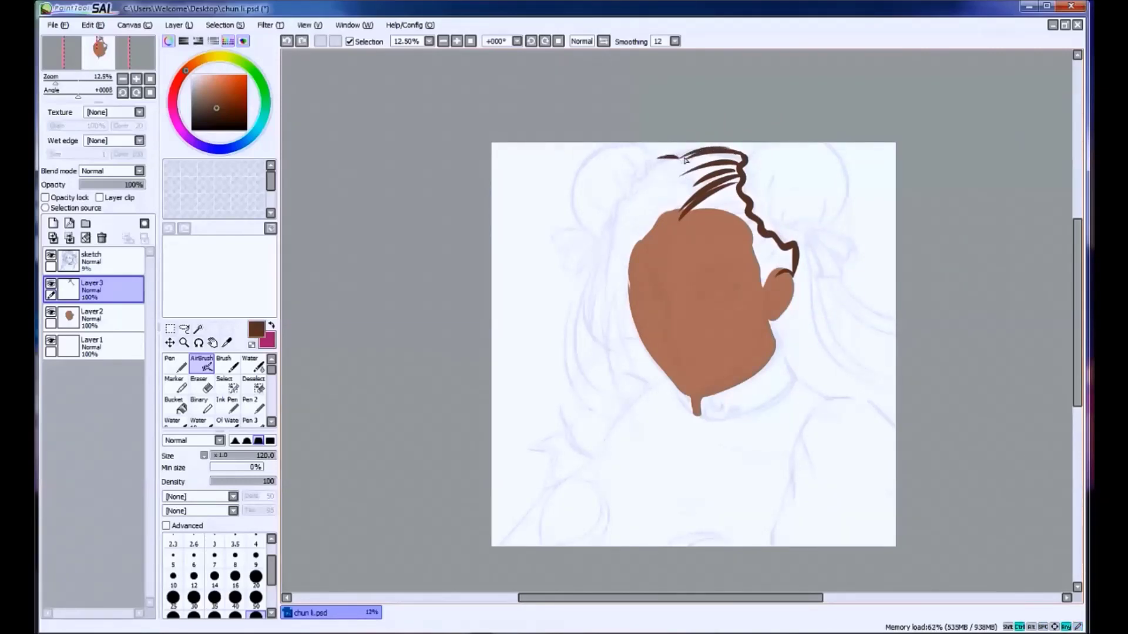
key("ctrl+z")
mouse_move(653, 161)
left_mouse_down()
mouse_move(707, 153)
mouse_move(704, 203)
mouse_move(691, 207)
mouse_move(750, 188)
mouse_move(687, 215)
left_mouse_up()
key("ctrl+z")
key("ctrl+z")
key("ctrl+z")
key("ctrl+z")
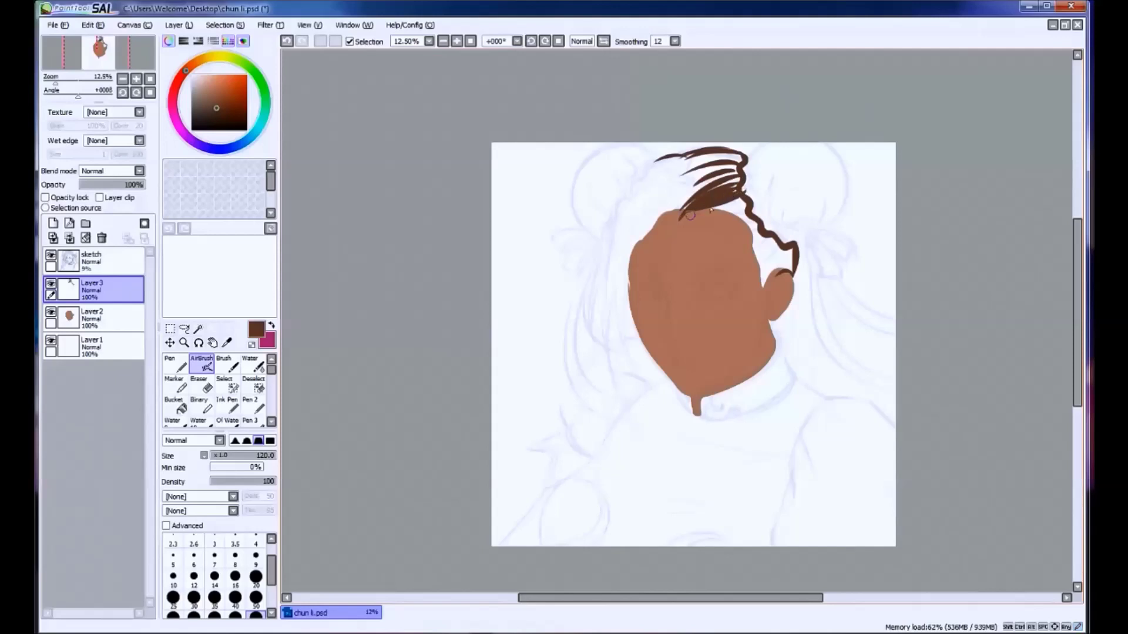
Build up the forehead hairline with short tapered brown strokes beneath the ear-side bun.
scroll(692, 170, "up", 1)
key("bracketleft")
key("bracketleft")
key("bracketleft")
left_click_drag(758, 197, 720, 214)
key("bracketright")
key("bracketright")
key("bracketright")
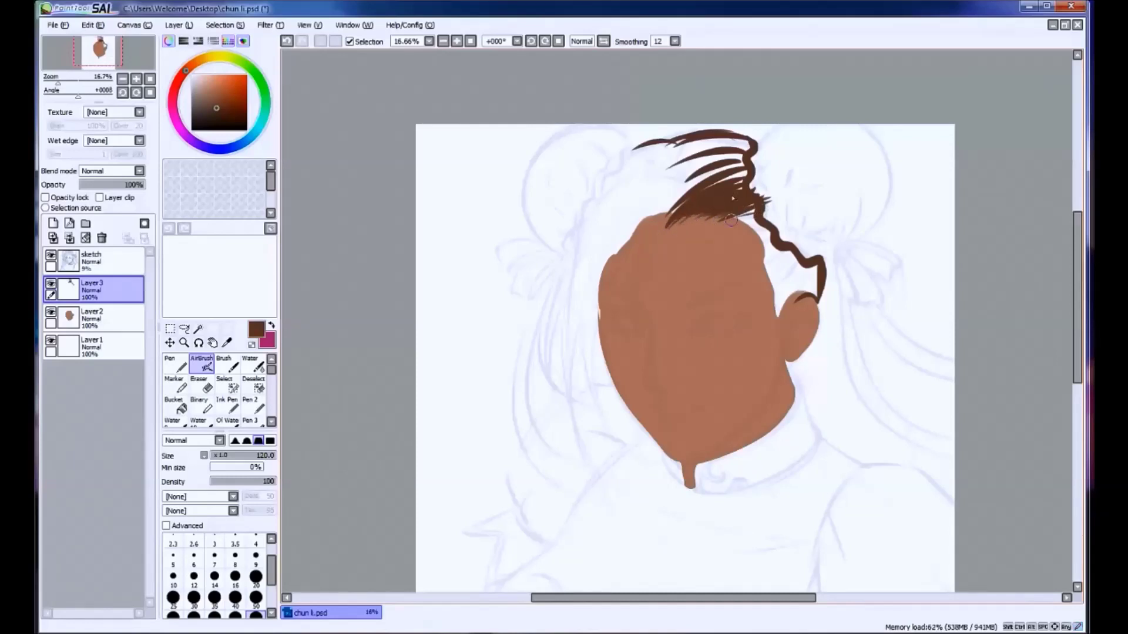
key("ctrl+z")
left_click_drag(769, 209, 728, 222)
Paint a dark brown strand over the top of the ear and set the brush size to 70.
left_click_drag(780, 320, 814, 282)
key("ctrl+z")
key("ctrl+z")
key("bracketleft")
key("bracketleft")
key("bracketleft")
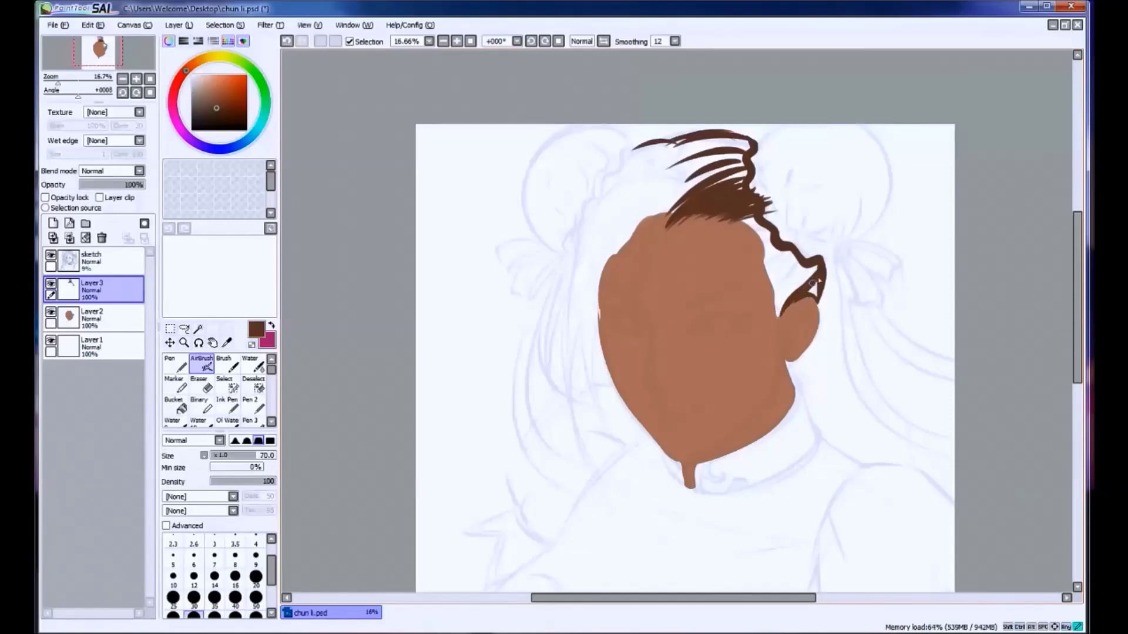
On the skin layer, extend the sampled skin colour from the forehead to the ear-side temple with brush size 300.
double_click(113, 320)
type("bl")
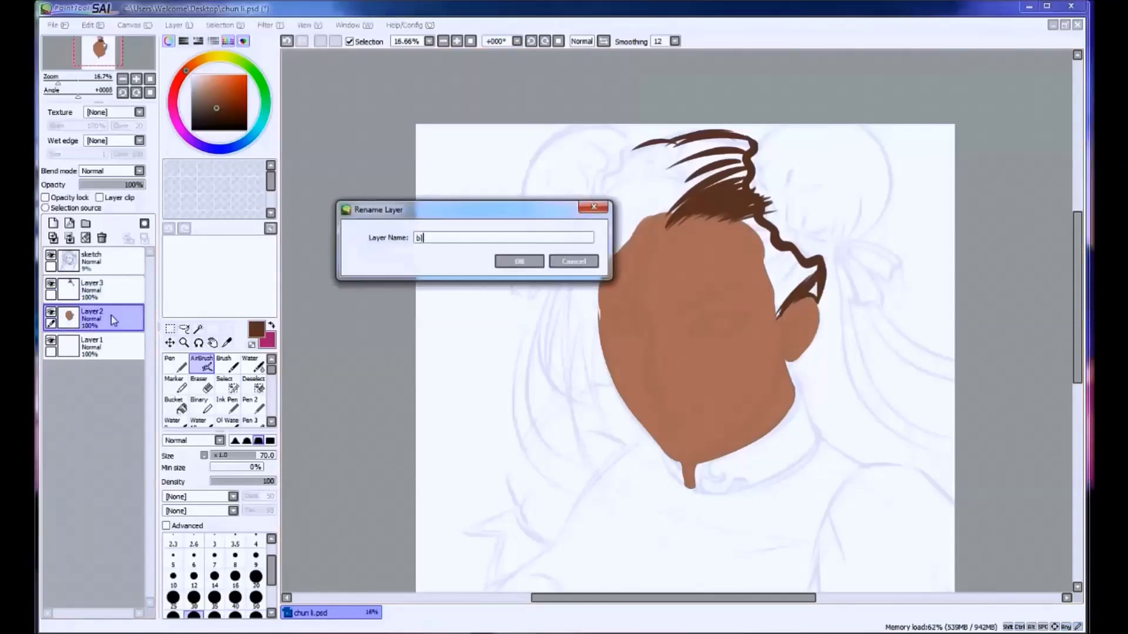
left_click(573, 261)
key("bracketright")
key("bracketright")
key("bracketright")
key("bracketright")
key("bracketright")
key("bracketright")
key("bracketright")
left_click(746, 229, "alt")
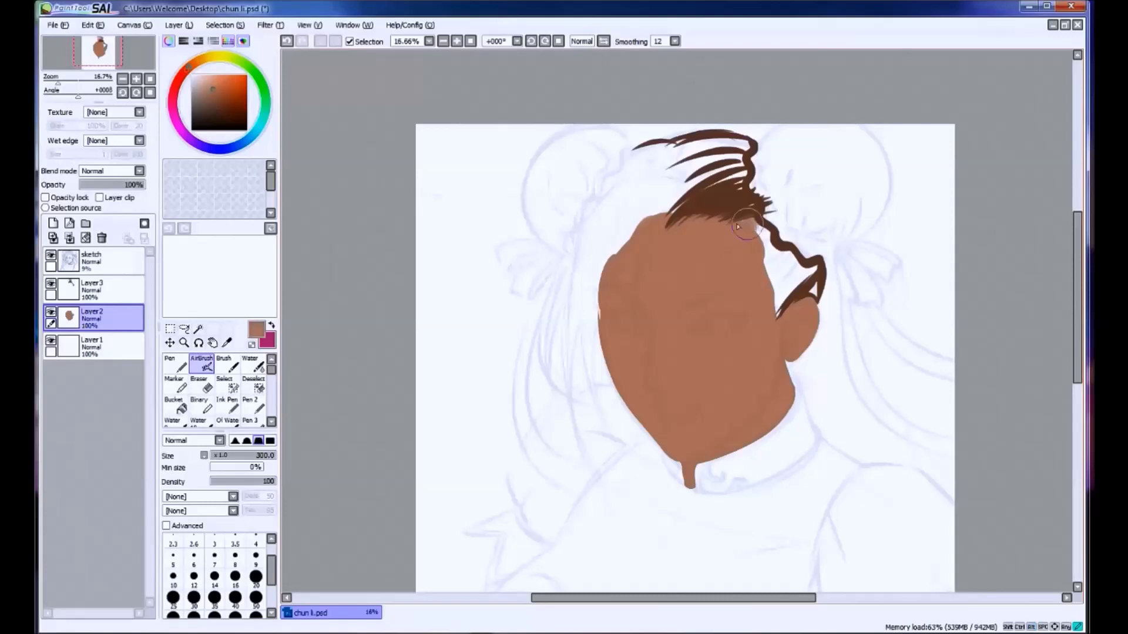
left_click_drag(746, 229, 776, 308)
Return to the hair layer with the sampled dark brown at size 70 and stroke the hairline down toward the temple.
left_click(114, 289)
left_click(734, 200, "alt")
key("bracketleft")
key("bracketleft")
key("bracketleft")
key("bracketleft")
key("bracketleft")
key("bracketleft")
key("bracketleft")
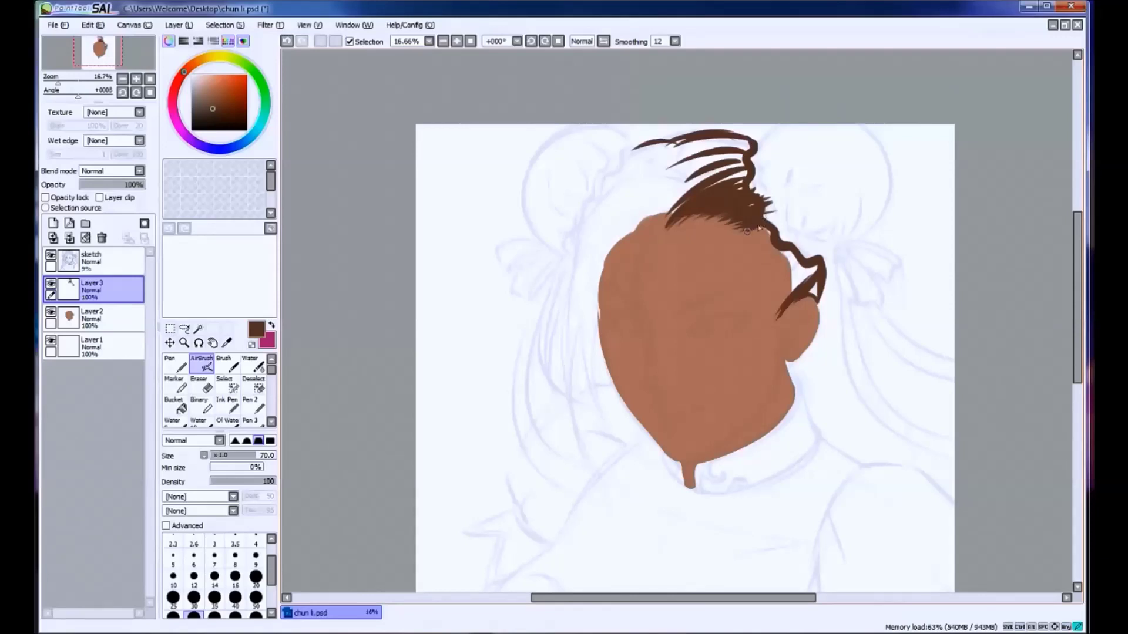
key("ctrl+z")
key("ctrl+y")
key("ctrl+y")
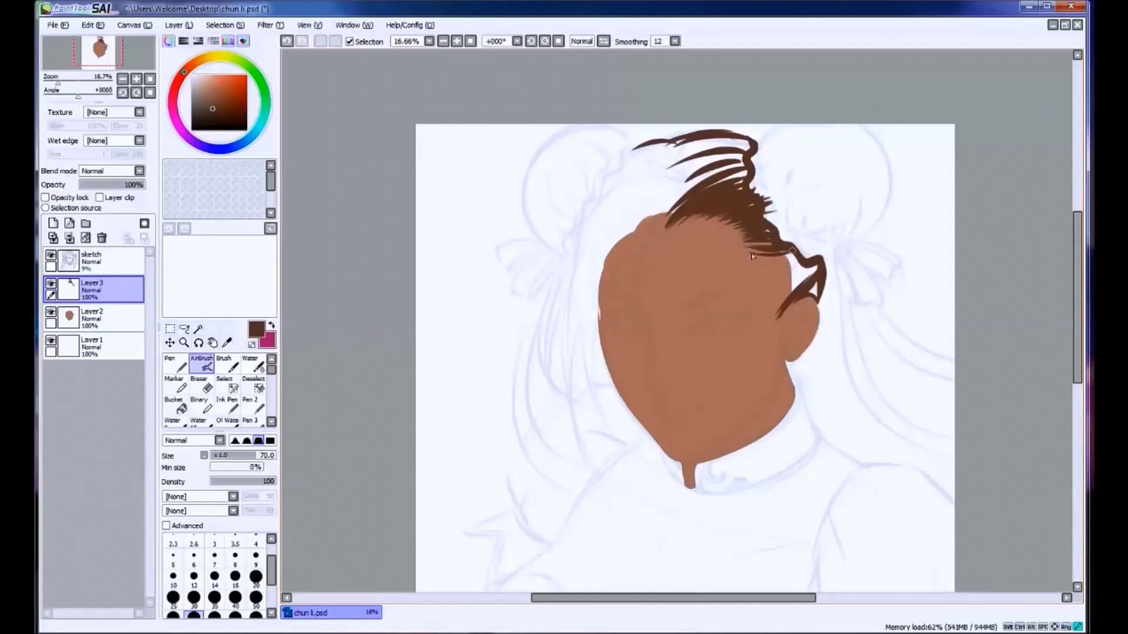
Fill the temple hair between the forehead hairline and the ear with short tapered brown strokes.
key("ctrl+z")
key("ctrl+y")
key("ctrl+z")
key("ctrl+y")
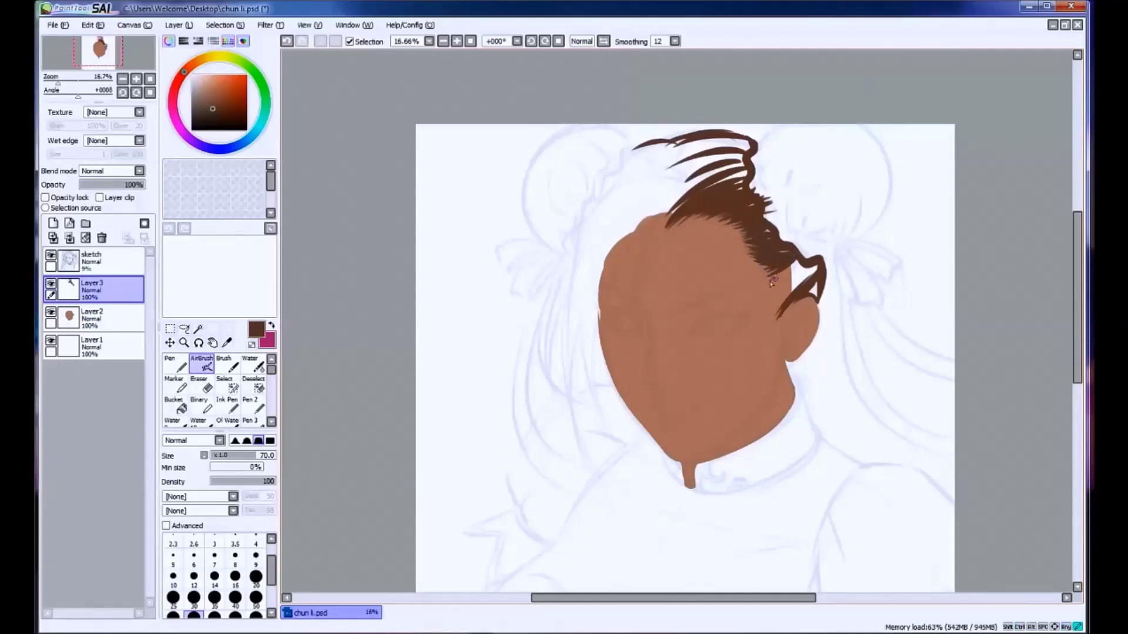
key("ctrl+z")
key("ctrl+y")
key("ctrl+z")
key("ctrl+y")
key("ctrl+z")
key("ctrl+y")
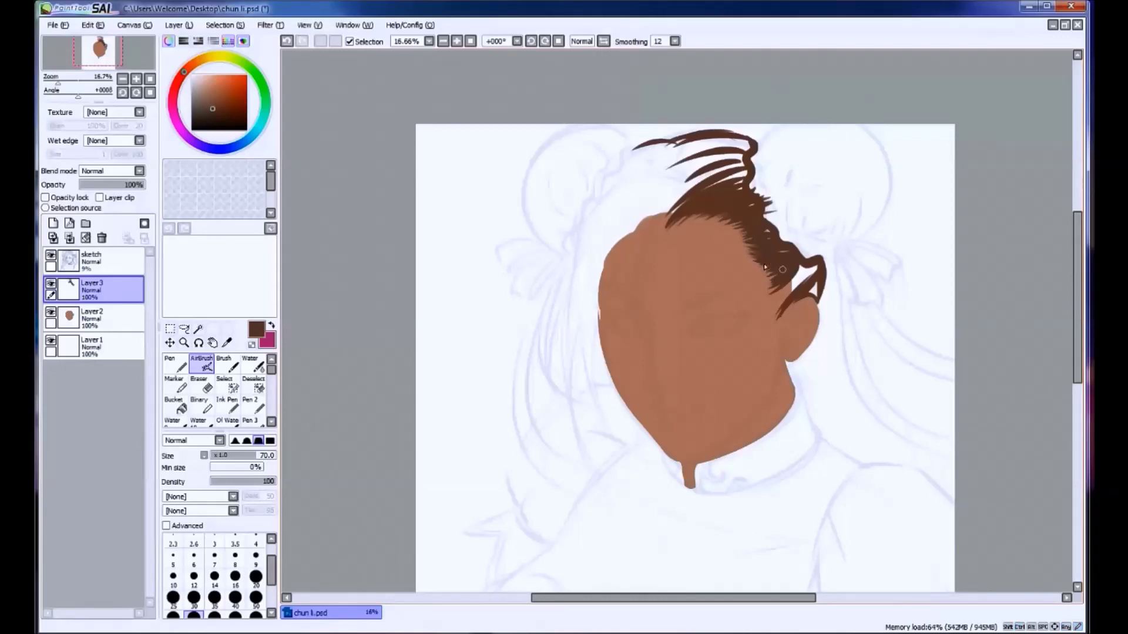
Paint a tapered sideburn strand in front of the ear down toward the jaw.
mouse_move(798, 274)
left_mouse_down()
mouse_move(778, 313)
mouse_move(779, 300)
mouse_move(789, 285)
mouse_move(776, 360)
left_mouse_up()
key("ctrl+z")
key("ctrl+z")
key("ctrl+y")
key("ctrl+z")
key("ctrl+z")
mouse_move(787, 310)
left_mouse_down()
mouse_move(771, 410)
mouse_move(771, 370)
left_mouse_up()
key("ctrl+z")
key("ctrl+z")
left_click_drag(784, 320, 767, 389)
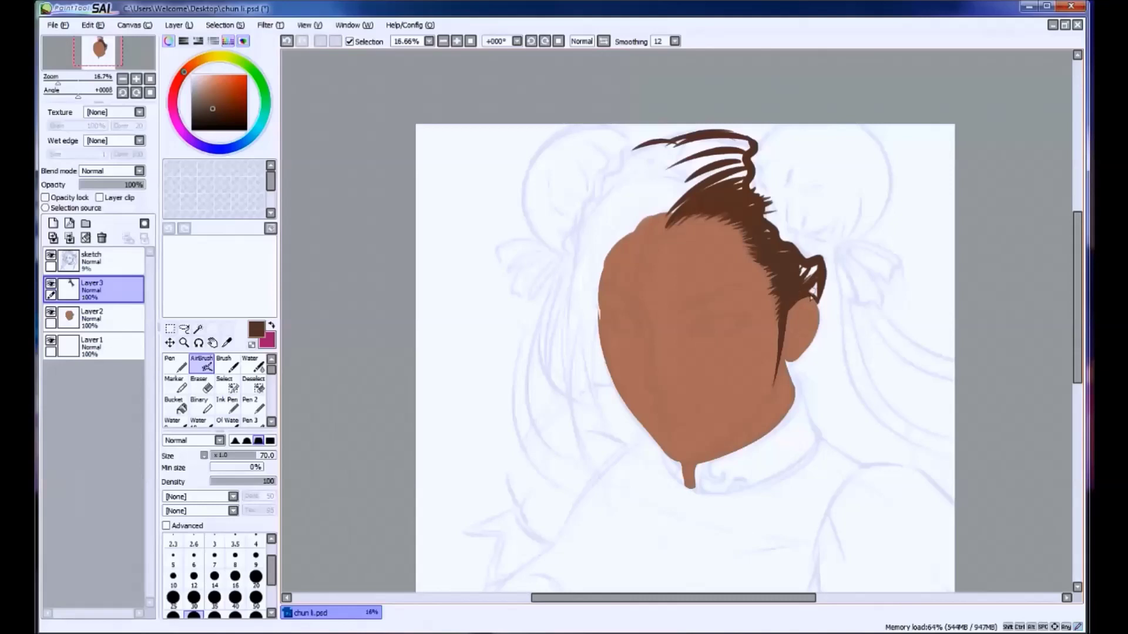
Fill the hair tuft above the ear and close the gaps between the crown strands with dark brown.
key("ctrl+z")
left_click_drag(821, 299, 817, 308)
mouse_move(741, 183)
left_mouse_down()
mouse_move(695, 189)
mouse_move(676, 202)
mouse_move(734, 172)
mouse_move(671, 178)
mouse_move(734, 146)
mouse_move(689, 154)
mouse_move(728, 173)
mouse_move(741, 164)
mouse_move(734, 182)
mouse_move(753, 169)
mouse_move(765, 221)
mouse_move(695, 156)
mouse_move(709, 148)
mouse_move(669, 152)
left_mouse_up()
key("bracketright")
key("bracketright")
key("bracketright")
key("bracketright")
key("bracketright")
key("bracketleft")
key("bracketleft")
key("bracketleft")
key("bracketleft")
key("bracketleft")
Paint a tapered strand falling from the parting over the edge of the forehead at brush size 100.
left_click_drag(660, 216, 632, 301)
key("ctrl+z")
key("bracketright")
key("bracketright")
key("bracketright")
key("bracketright")
left_click_drag(662, 216, 627, 282)
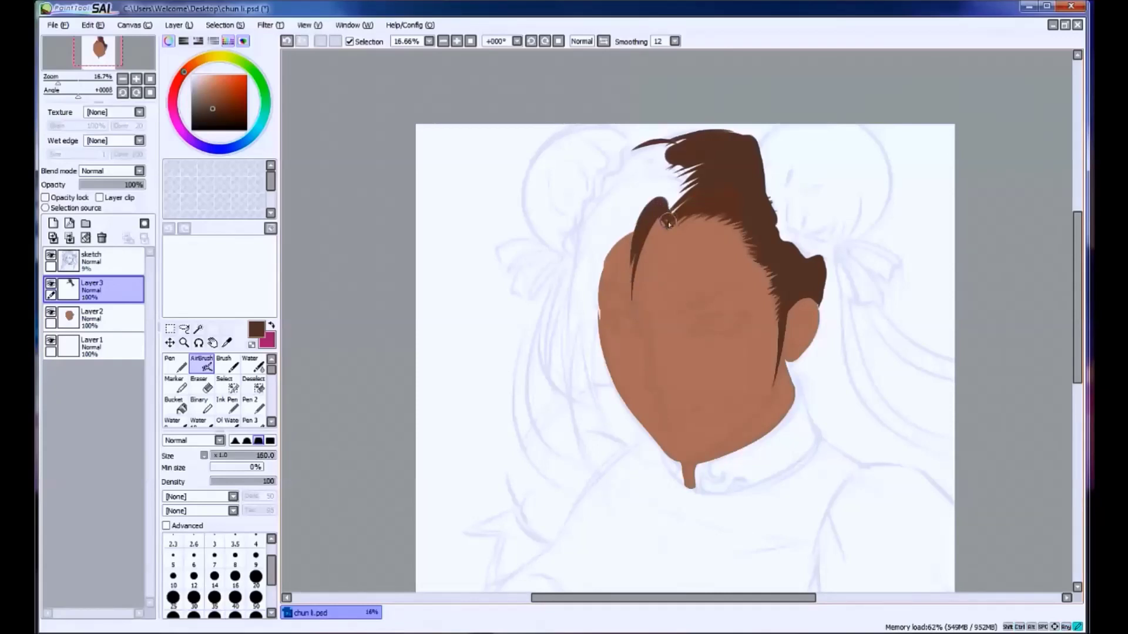
key("ctrl+z")
left_click_drag(646, 223, 634, 326)
key("ctrl+z")
left_click_drag(636, 243, 639, 328)
key("ctrl+z")
left_click_drag(637, 245, 641, 329)
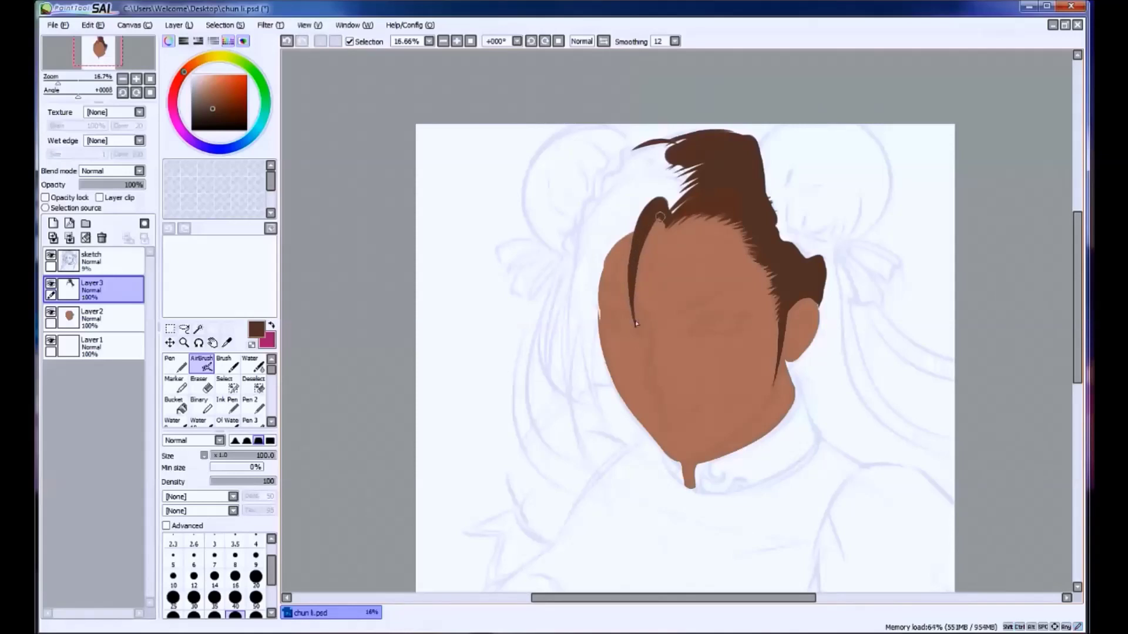
key("ctrl+z")
left_click(659, 229)
Paint a long tapered lock from the parting down along the outer edge of the face to cheek level.
key("bracketright")
key("bracketright")
key("bracketright")
key("bracketright")
key("bracketright")
mouse_move(646, 199)
left_mouse_down()
mouse_move(672, 209)
mouse_move(660, 197)
mouse_move(639, 219)
mouse_move(649, 207)
mouse_move(588, 388)
left_mouse_up()
key("ctrl+z")
key("bracketleft")
key("bracketleft")
key("bracketleft")
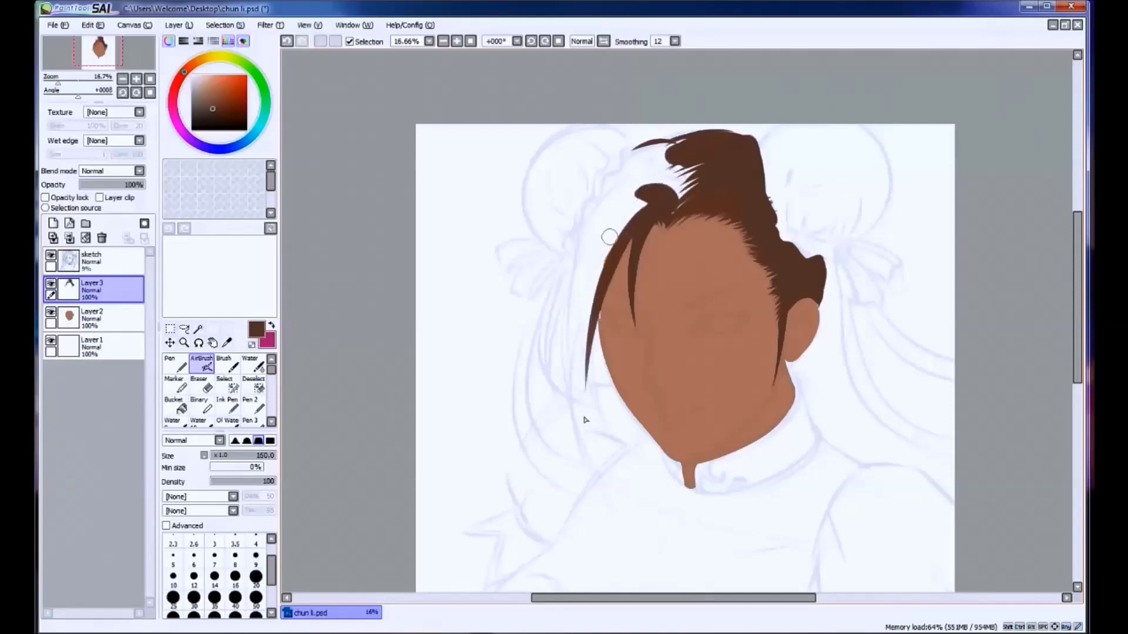
key("ctrl+z")
key("ctrl+y")
key("ctrl+z")
key("ctrl+y")
Add long curved strands beside the cheek with brush size 120, tapering toward the jaw.
left_click_drag(578, 297, 616, 436)
left_click_drag(634, 195, 579, 326)
mouse_move(562, 288)
left_mouse_down()
mouse_move(597, 464)
mouse_move(594, 446)
left_mouse_up()
key("ctrl+z")
key("ctrl+z")
key("ctrl+y")
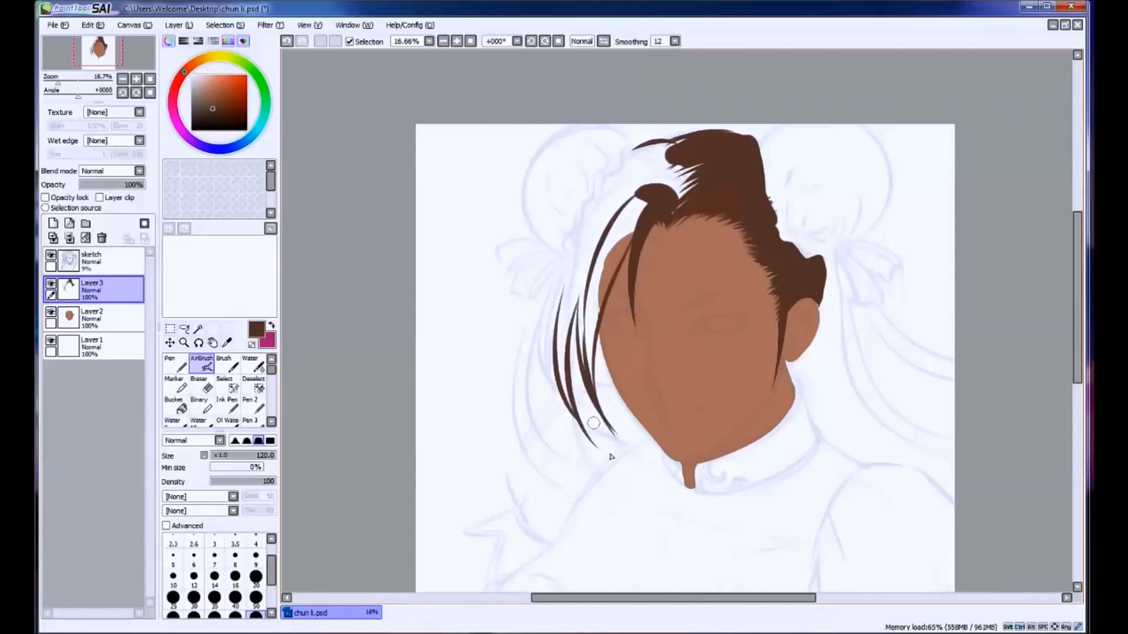
Thicken the outer side lock up toward the bun and add a thin curved strand at its outer edge.
left_click_drag(571, 408, 590, 242)
left_click_drag(563, 320, 599, 220)
mouse_move(559, 347)
left_mouse_down()
mouse_move(591, 212)
mouse_move(536, 334)
left_mouse_up()
key("ctrl+z")
key("ctrl+z")
left_click_drag(579, 234, 538, 365)
left_click_drag(550, 315, 530, 404)
key("ctrl+z")
key("bracketleft")
key("bracketleft")
left_click_drag(590, 226, 533, 392)
key("ctrl+z")
mouse_move(573, 250)
left_mouse_down()
mouse_move(541, 377)
mouse_move(524, 389)
left_mouse_up()
key("ctrl+z")
key("ctrl+z")
Fill the gaps between the side locks next to the face with tapered strokes at size 120.
left_click_drag(589, 260, 564, 340)
key("bracketright")
key("bracketright")
left_click_drag(599, 217, 573, 329)
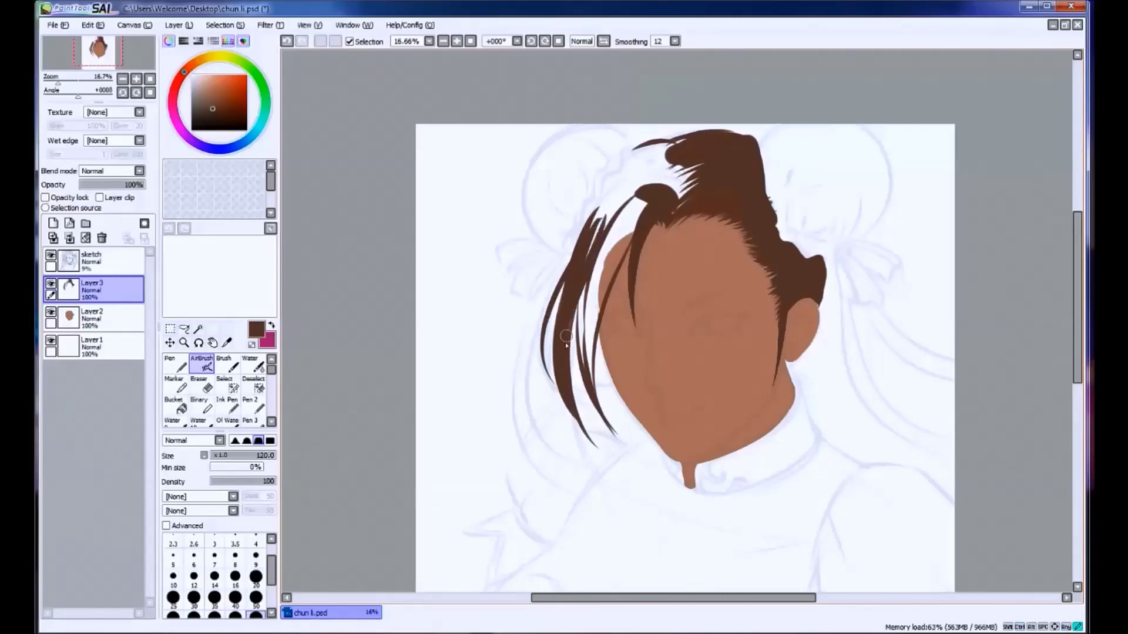
key("ctrl+z")
left_click_drag(602, 247, 581, 364)
left_click_drag(616, 241, 590, 364)
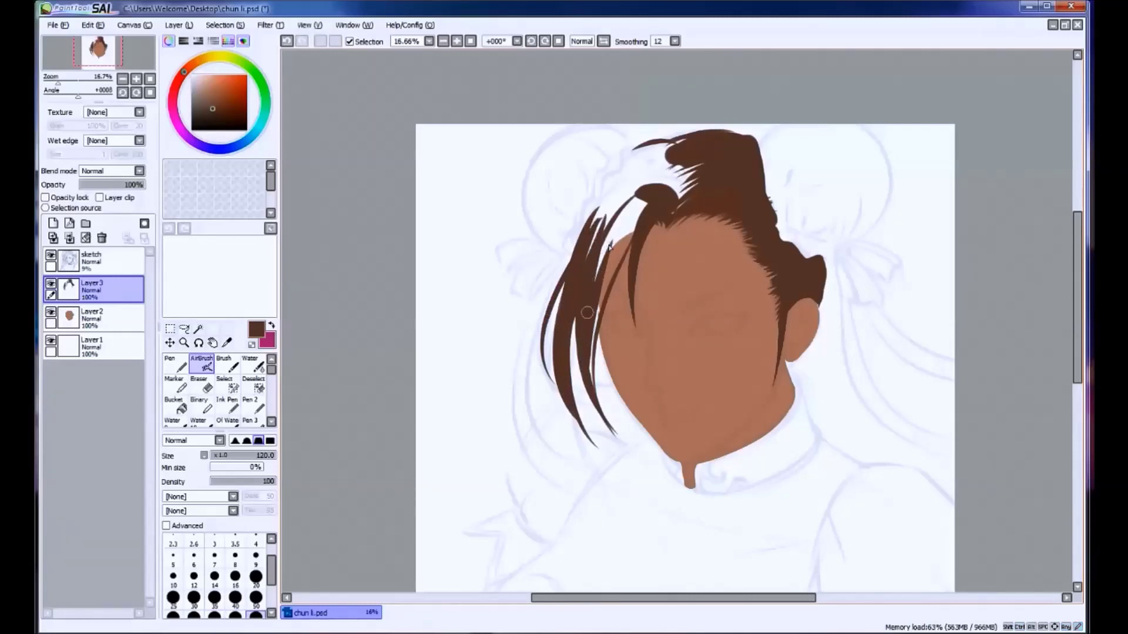
Fill the hair mass between the side locks and the crown with solid dark brown, closing the remaining gaps.
mouse_move(634, 202)
left_mouse_down()
mouse_move(596, 279)
mouse_move(588, 252)
left_mouse_up()
left_click_drag(654, 147, 578, 247)
left_click_drag(590, 200, 575, 265)
left_click_drag(652, 150, 600, 244)
mouse_move(643, 200)
left_mouse_down()
mouse_move(590, 306)
mouse_move(592, 338)
left_mouse_up()
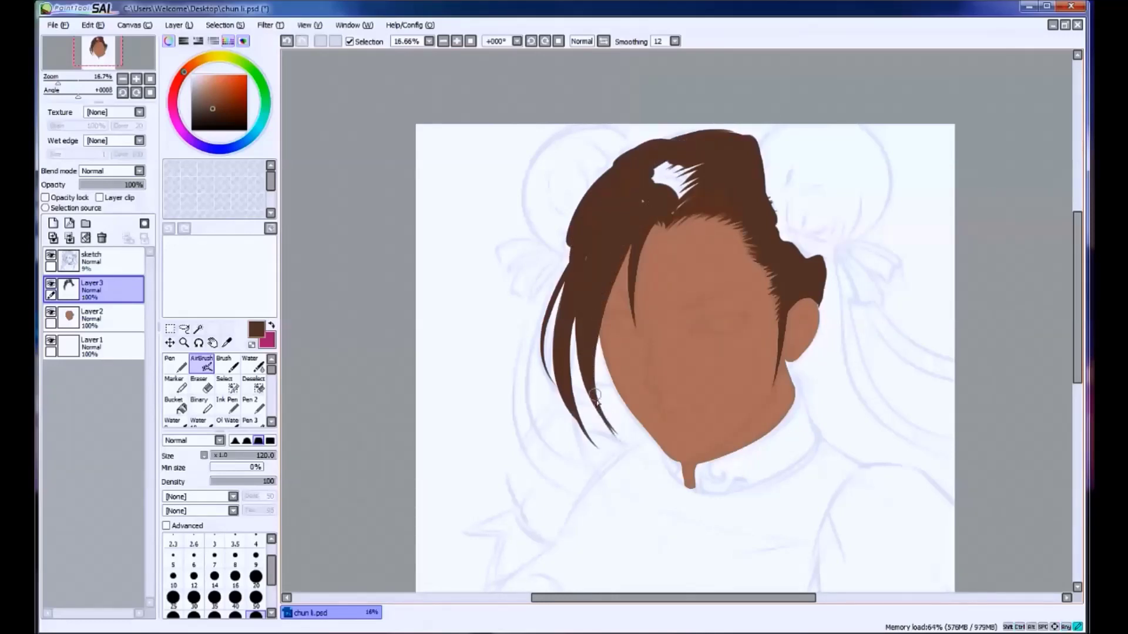
mouse_move(684, 166)
left_mouse_down()
mouse_move(649, 185)
mouse_move(668, 206)
left_mouse_up()
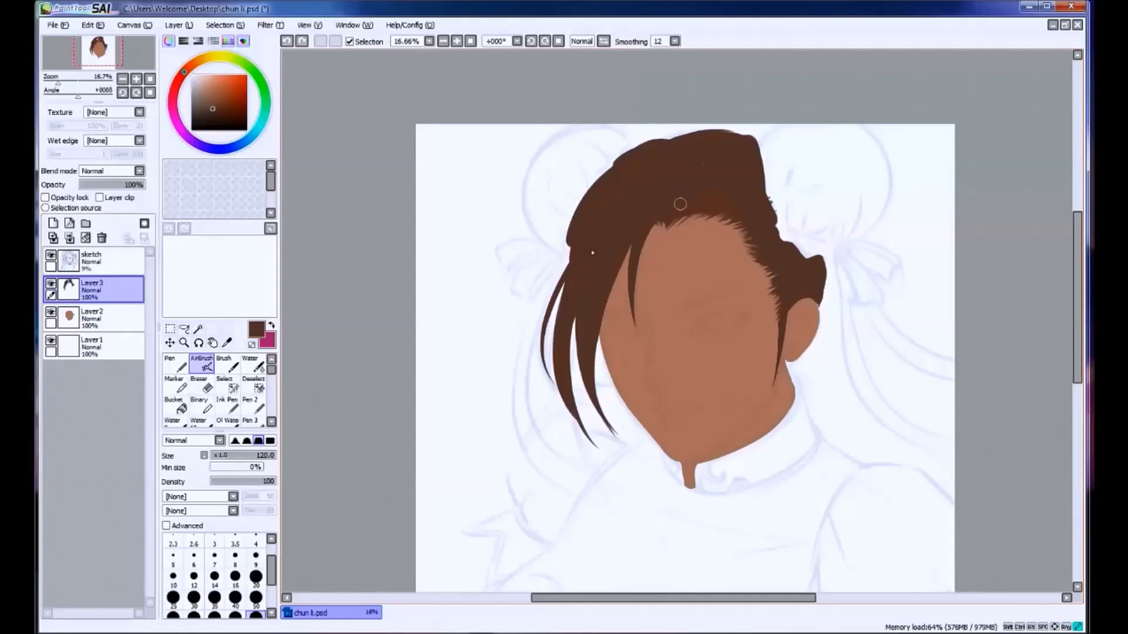
left_click_drag(590, 191, 575, 253)
mouse_move(733, 151)
left_mouse_down()
mouse_move(750, 143)
mouse_move(695, 143)
left_mouse_up()
Extend the hair edge behind the ear and paint fine nape wisps below it with brush size 50.
key("bracketleft")
key("bracketleft")
key("bracketleft")
key("bracketleft")
key("bracketleft")
left_click_drag(820, 272, 817, 311)
key("ctrl+z")
key("ctrl+y")
key("ctrl+z")
key("ctrl+y")
key("ctrl+z")
key("ctrl+z")
key("ctrl+y")
key("ctrl+z")
key("ctrl+y")
key("ctrl+z")
key("ctrl+y")
key("ctrl+z")
key("ctrl+y")
key("ctrl+z")
key("ctrl+y")
key("ctrl+z")
key("ctrl+y")
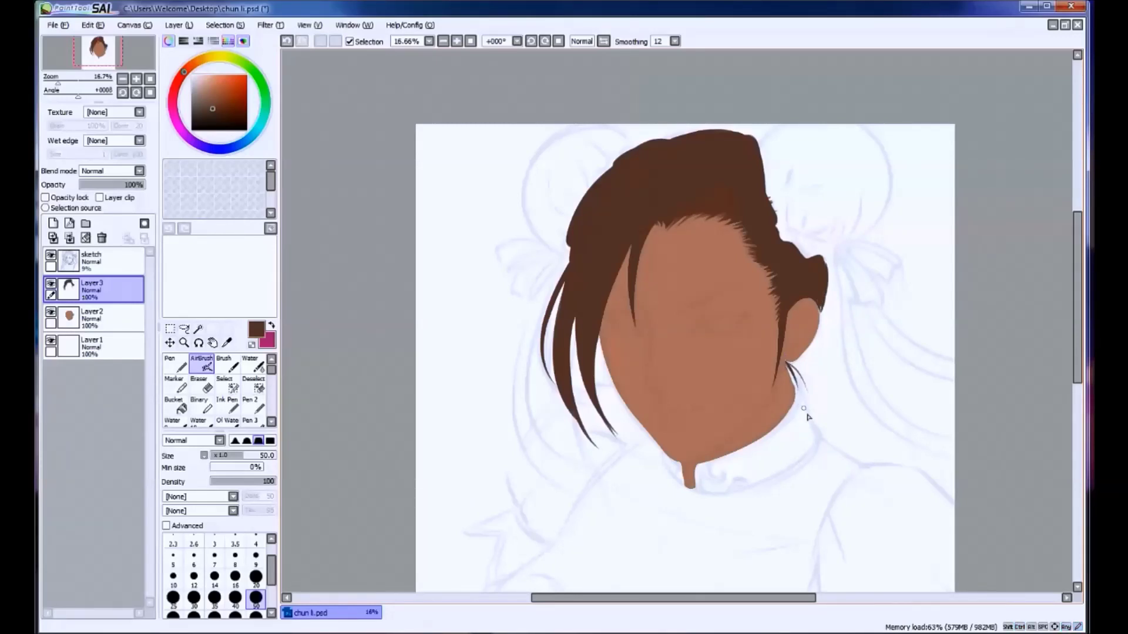
Refine the nape wisps and add thin flyaway strokes along the crown outline beside the bun.
key("ctrl+z")
key("ctrl+y")
key("ctrl+z")
key("ctrl+y")
key("ctrl+z")
key("ctrl+y")
key("ctrl+z")
key("ctrl+y")
key("ctrl+z")
key("ctrl+y")
left_click_drag(702, 278, 705, 282)
key("ctrl+z")
key("ctrl+y")
key("ctrl+z")
key("ctrl+y")
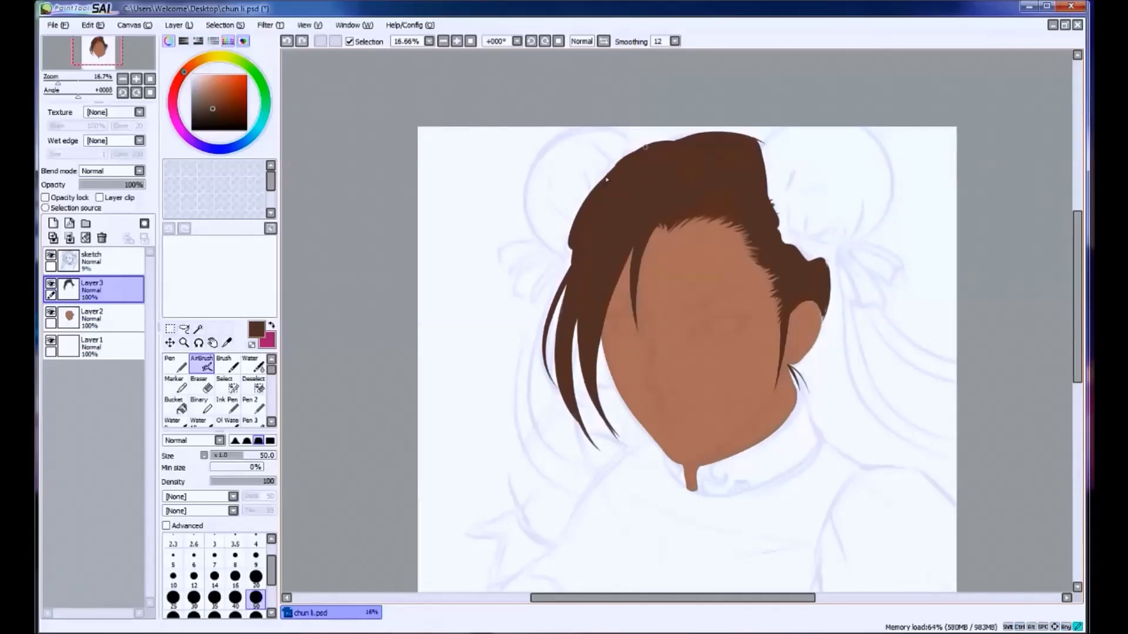
left_click_drag(596, 182, 643, 145)
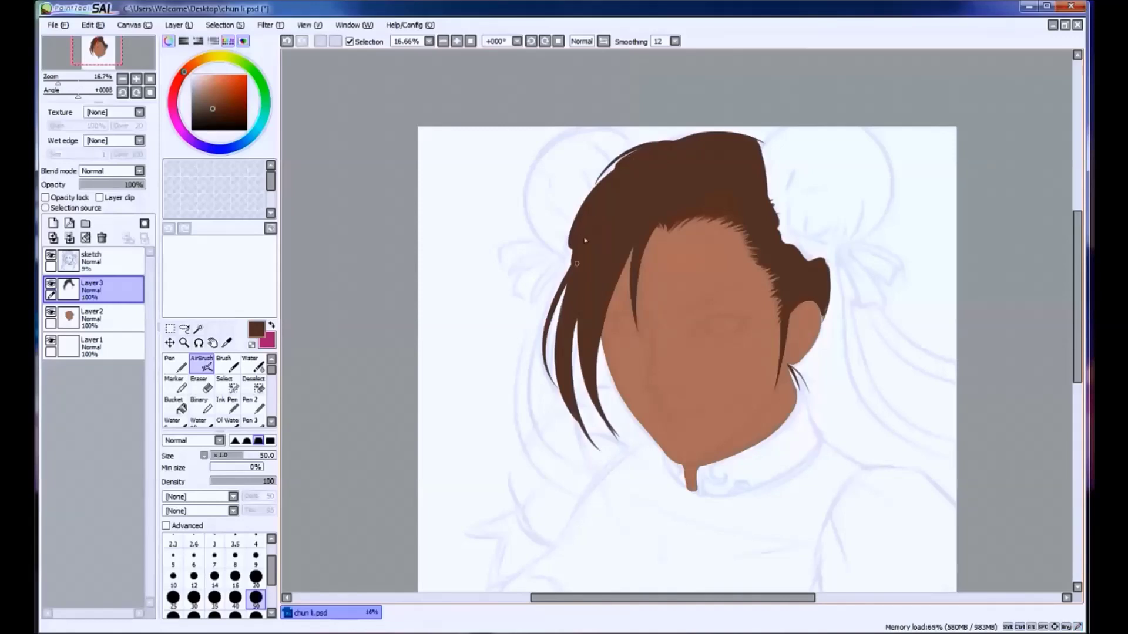
Add fine wisps along the crown outline and the outer side lock with brush size 35.
left_click_drag(537, 349, 548, 326)
key("ctrl+z")
key("ctrl+y")
key("ctrl+z")
key("bracketleft")
key("bracketleft")
key("ctrl+y")
key("ctrl+z")
key("ctrl+y")
key("ctrl+z")
key("ctrl+y")
key("ctrl+z")
key("ctrl+y")
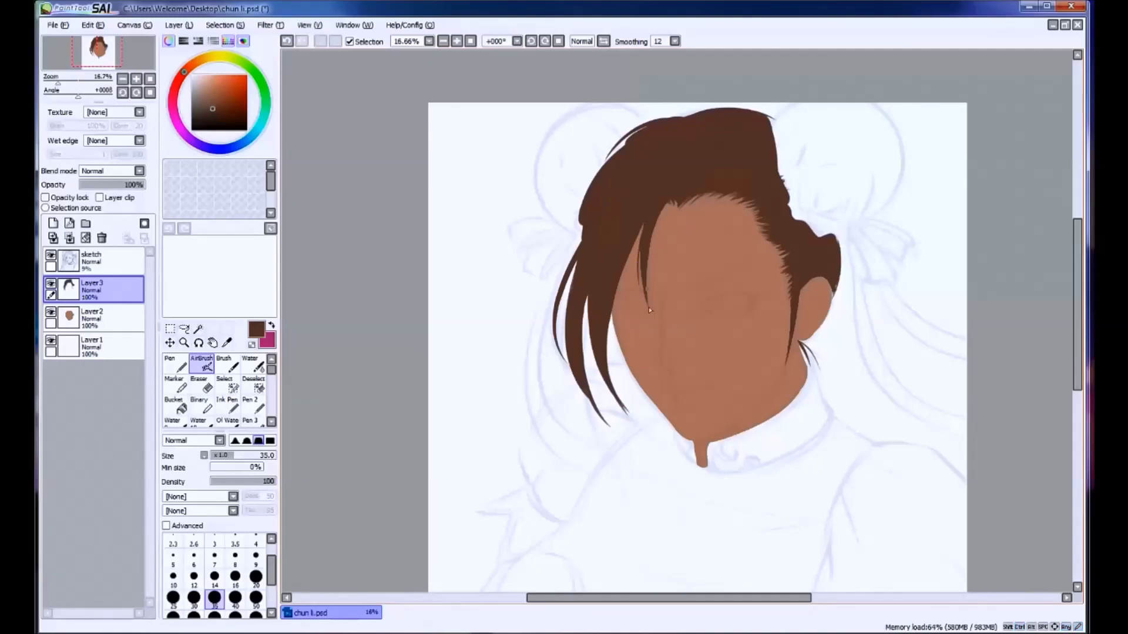
key("ctrl+z")
key("ctrl+y")
key("ctrl+z")
key("ctrl+y")
key("ctrl+z")
Paint thin tapered strands between the side locks and the cheek, and save the file.
left_click_drag(607, 326, 649, 425)
key("ctrl+z")
key("ctrl+y")
key("ctrl+z")
left_click_drag(610, 314, 640, 411)
key("ctrl+z")
left_click_drag(614, 271, 625, 406)
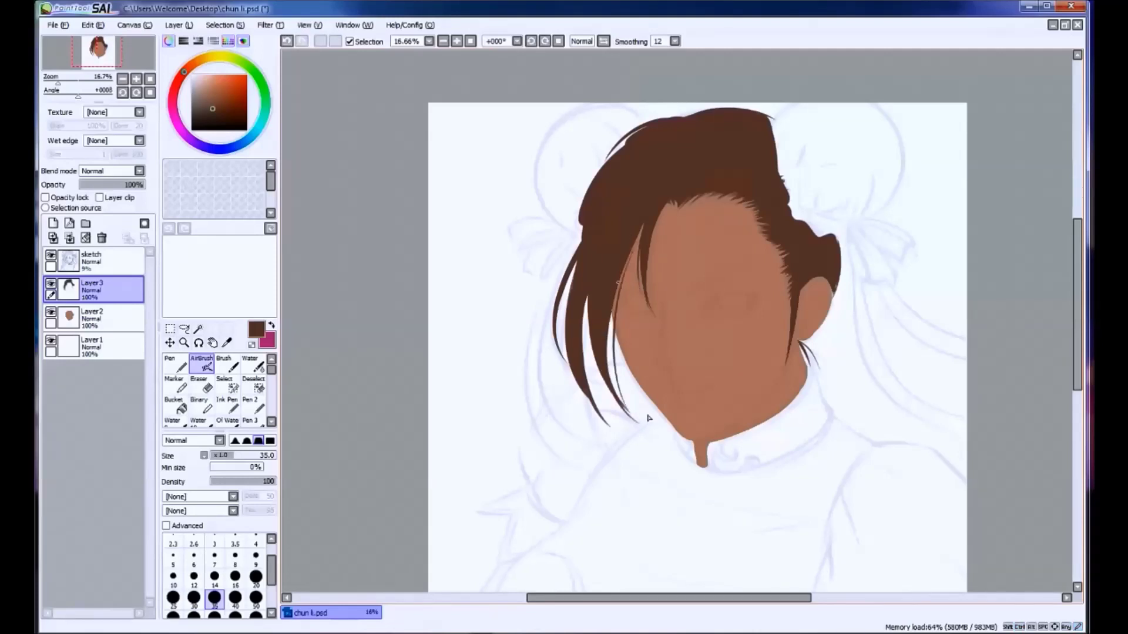
left_click_drag(578, 283, 622, 422)
left_click_drag(585, 320, 634, 421)
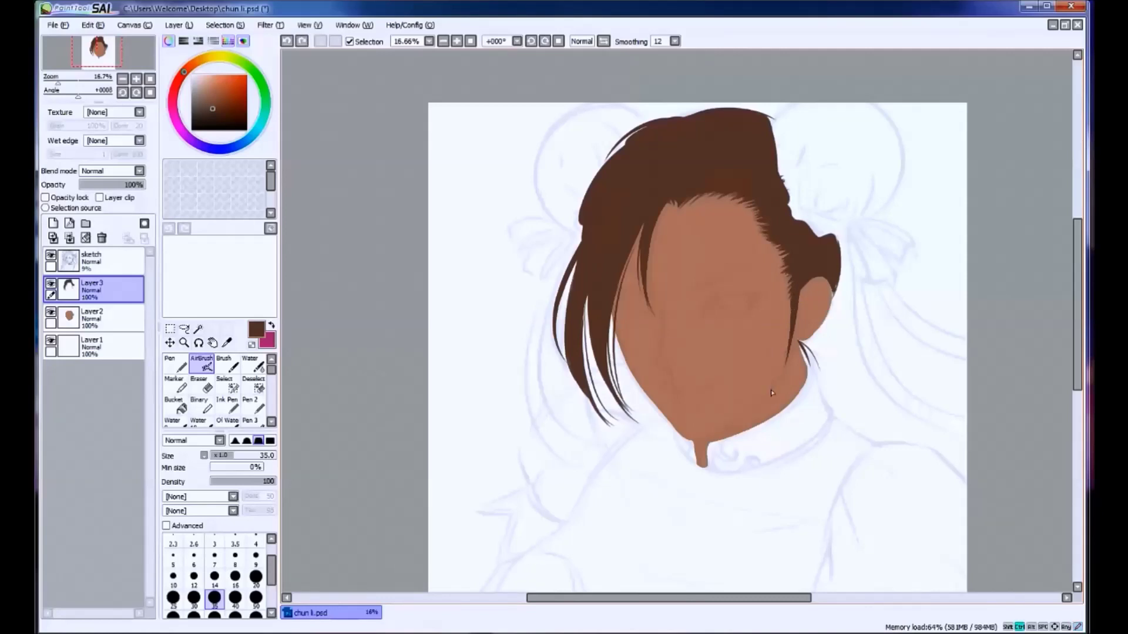
left_click_drag(728, 372, 730, 349)
key("ctrl+s")
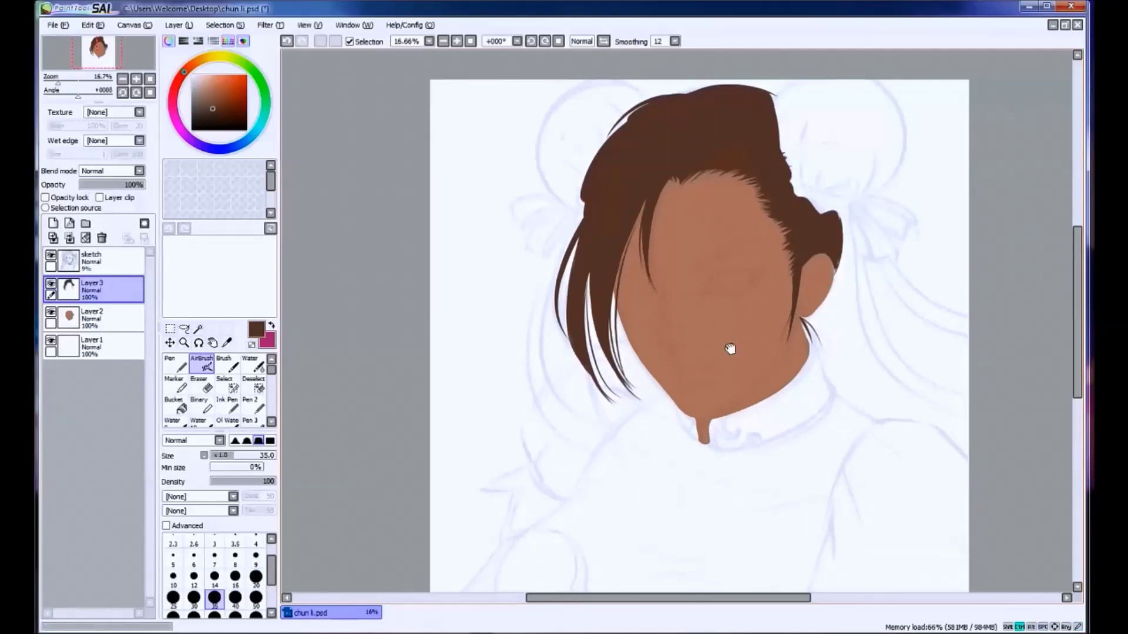
Create a new layer above the hair layer, and set the brush to size 200 and a muted grey.
scroll(730, 348, "down", 1)
key("bracketright")
key("bracketright")
scroll(730, 349, "up", 1)
key("bracketright")
key("bracketright")
key("bracketright")
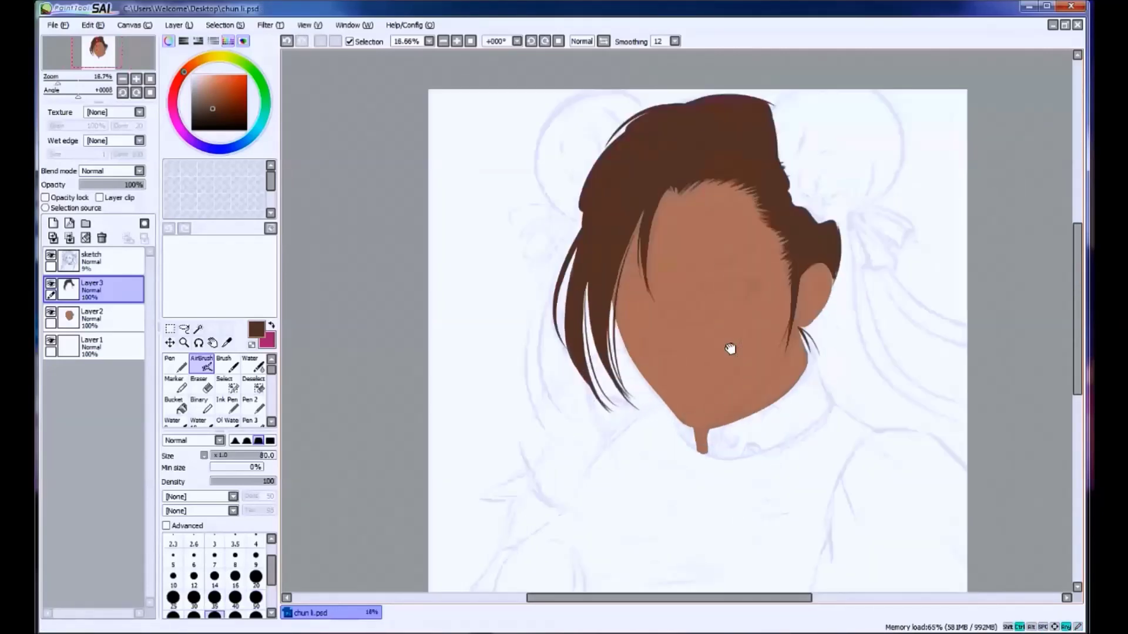
left_click(53, 224)
key("bracketright")
key("bracketright")
key("bracketright")
key("bracketright")
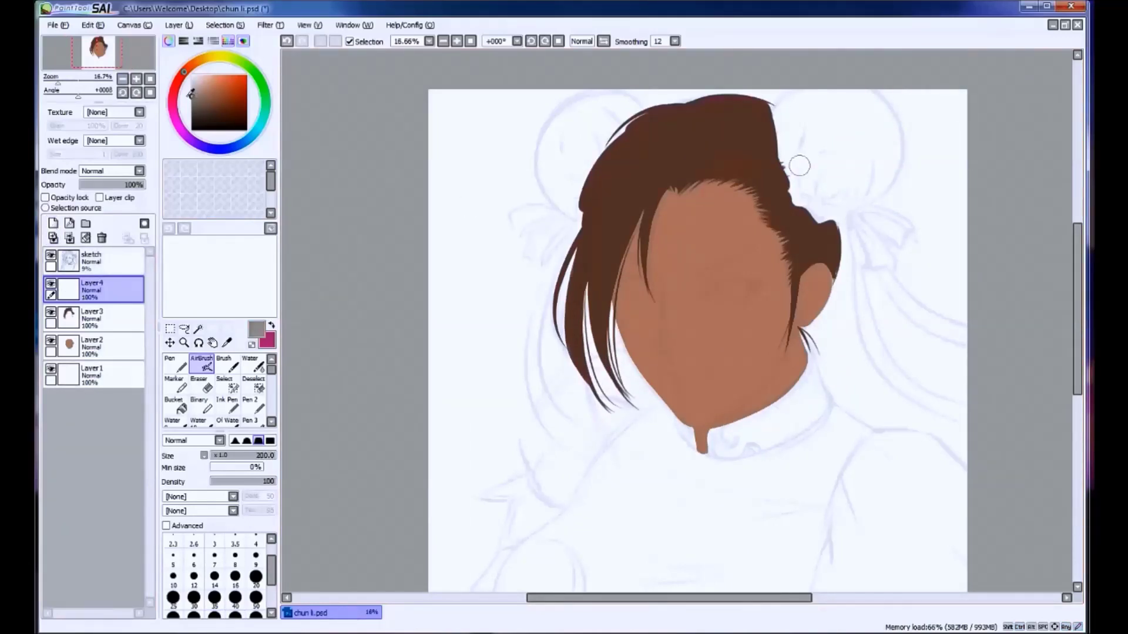
Shift the brush colour to a warm grey-brown for the bun covers.
left_click(195, 93)
left_click_drag(800, 126, 793, 176)
key("ctrl+z")
left_click(206, 90)
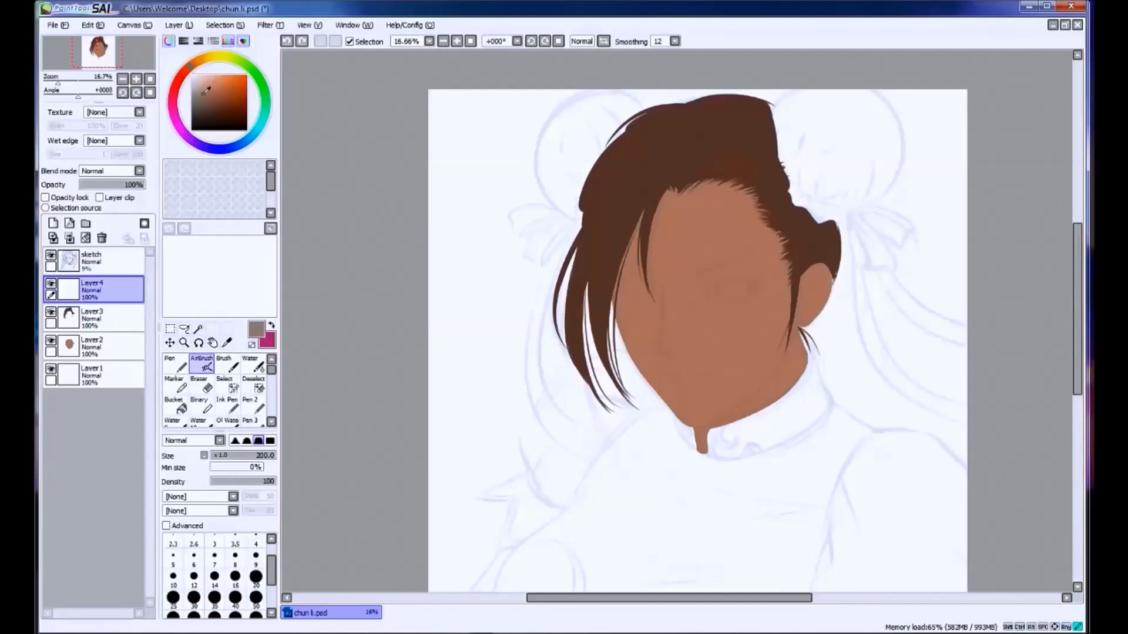
Paint the large bun cover in flat grey-brown with a scalloped edge along the hair, plus a short bow tail beneath it.
mouse_move(801, 107)
left_mouse_down()
mouse_move(767, 144)
mouse_move(799, 212)
mouse_move(828, 221)
mouse_move(769, 114)
mouse_move(863, 126)
mouse_move(799, 144)
mouse_move(801, 154)
mouse_move(869, 117)
mouse_move(866, 176)
mouse_move(828, 194)
mouse_move(864, 98)
mouse_move(882, 156)
mouse_move(853, 191)
mouse_move(816, 201)
mouse_move(874, 277)
mouse_move(840, 225)
left_mouse_up()
key("bracketleft")
key("bracketleft")
key("bracketright")
key("bracketright")
key("bracketright")
key("bracketright")
key("bracketright")
key("bracketleft")
key("bracketleft")
key("bracketleft")
key("bracketleft")
key("ctrl+z")
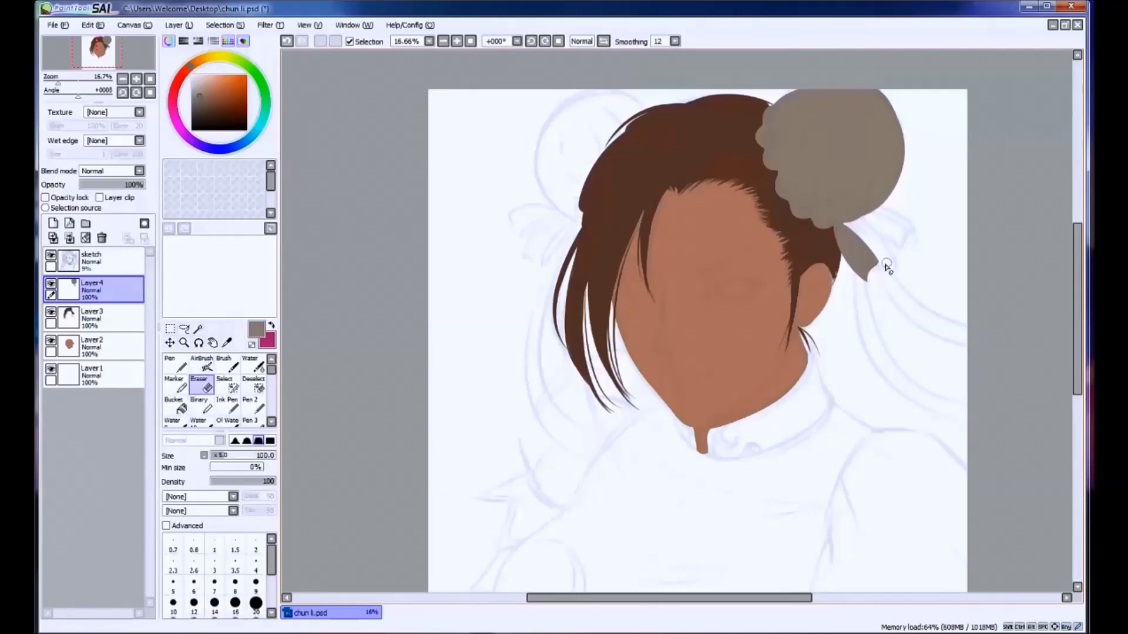
Paint a second short bow tail beside the large bun and trim its end with the Eraser.
left_click_drag(841, 223, 891, 244)
key("e")
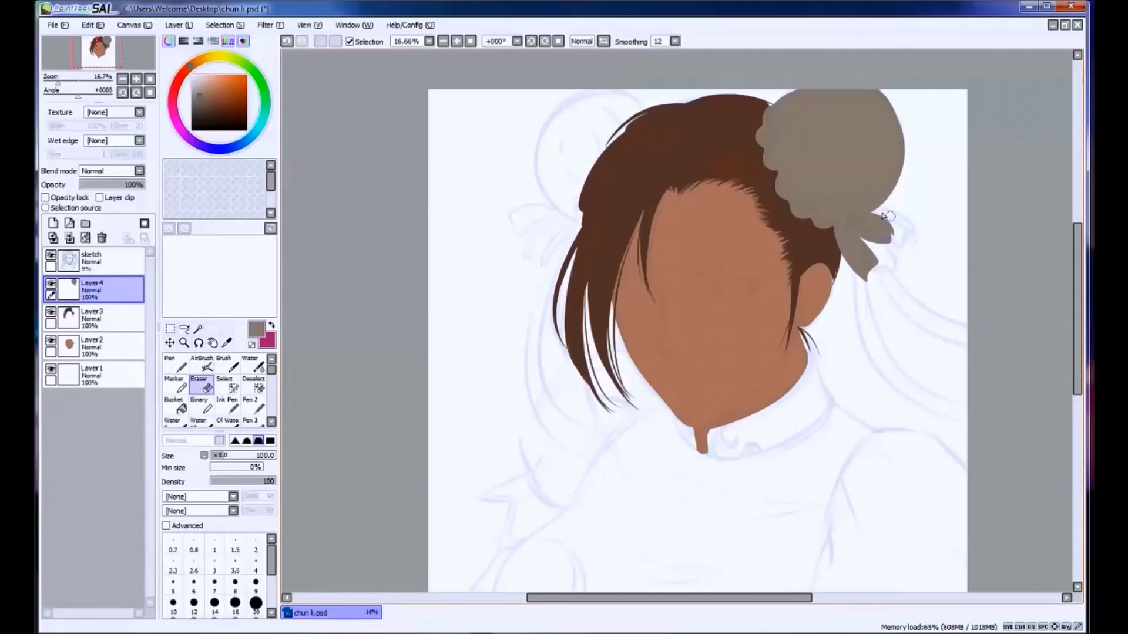
key("e")
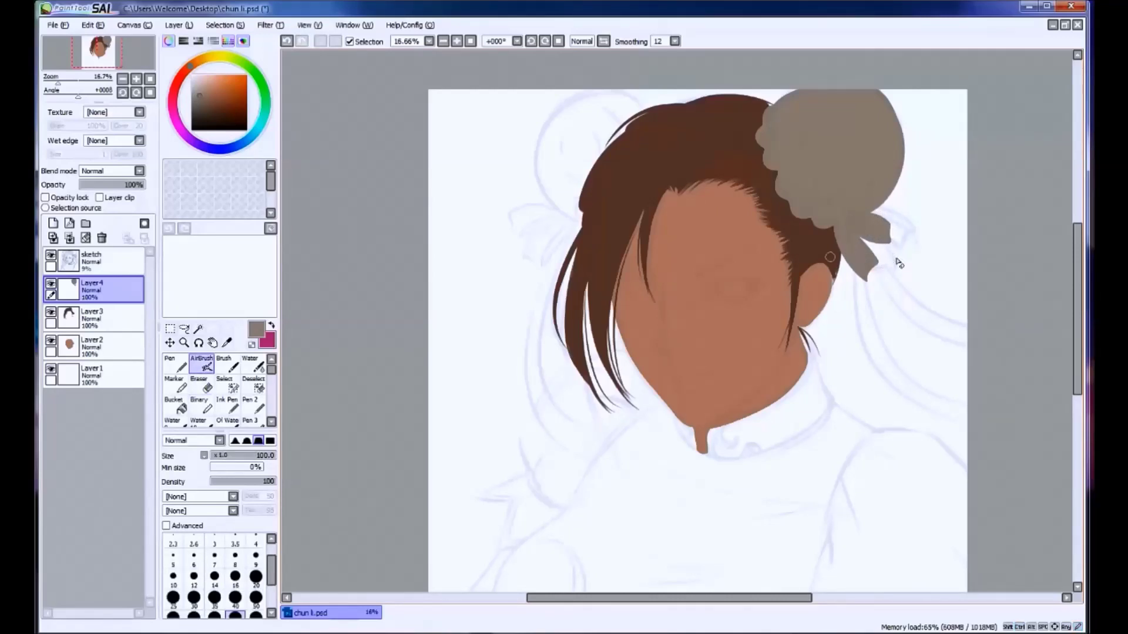
left_click_drag(852, 244, 1034, 375)
key("ctrl+z")
key("ctrl+y")
key("ctrl+z")
key("ctrl+y")
key("ctrl+z")
mouse_move(837, 232)
left_mouse_down()
mouse_move(928, 416)
mouse_move(967, 411)
left_mouse_up()
key("ctrl+z")
key("ctrl+z")
key("ctrl+y")
key("ctrl+z")
Paint a long ribbon curving down from the large bun's bow to the canvas edge, widening it toward the end.
left_click_drag(838, 237, 864, 355)
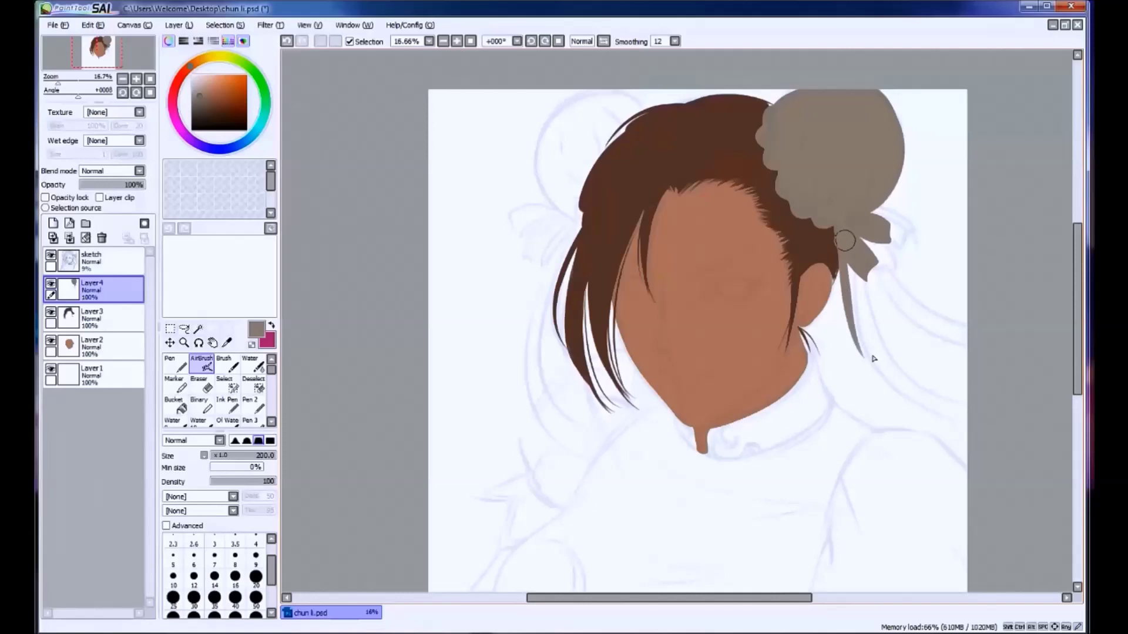
left_click_drag(843, 310, 963, 422)
key("ctrl+z")
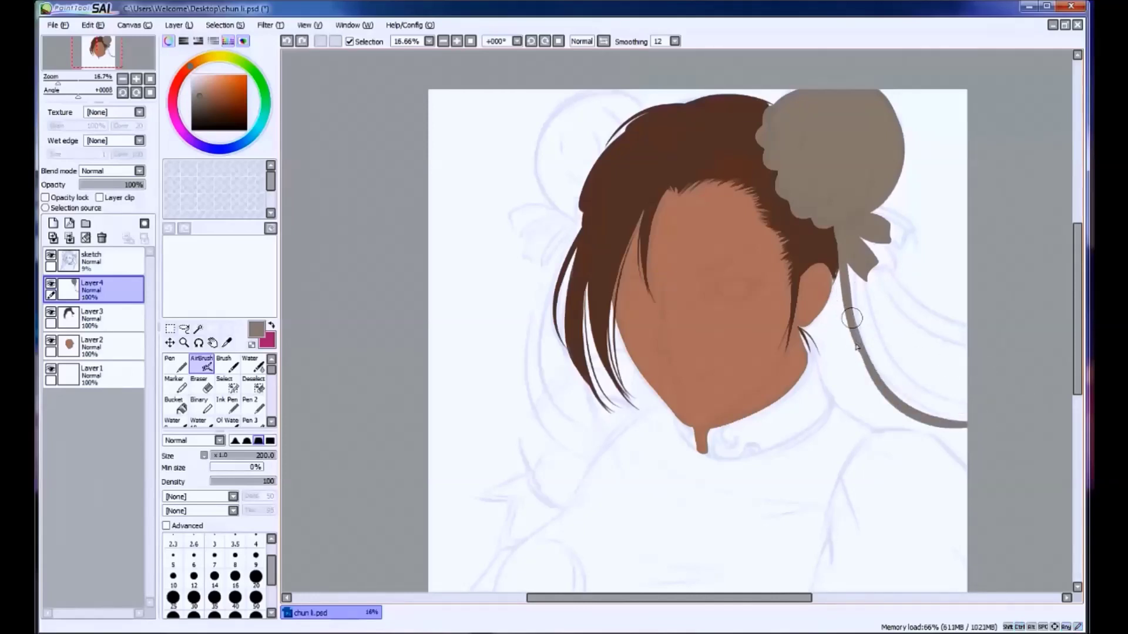
mouse_move(861, 353)
left_mouse_down()
mouse_move(966, 426)
mouse_move(905, 396)
left_mouse_up()
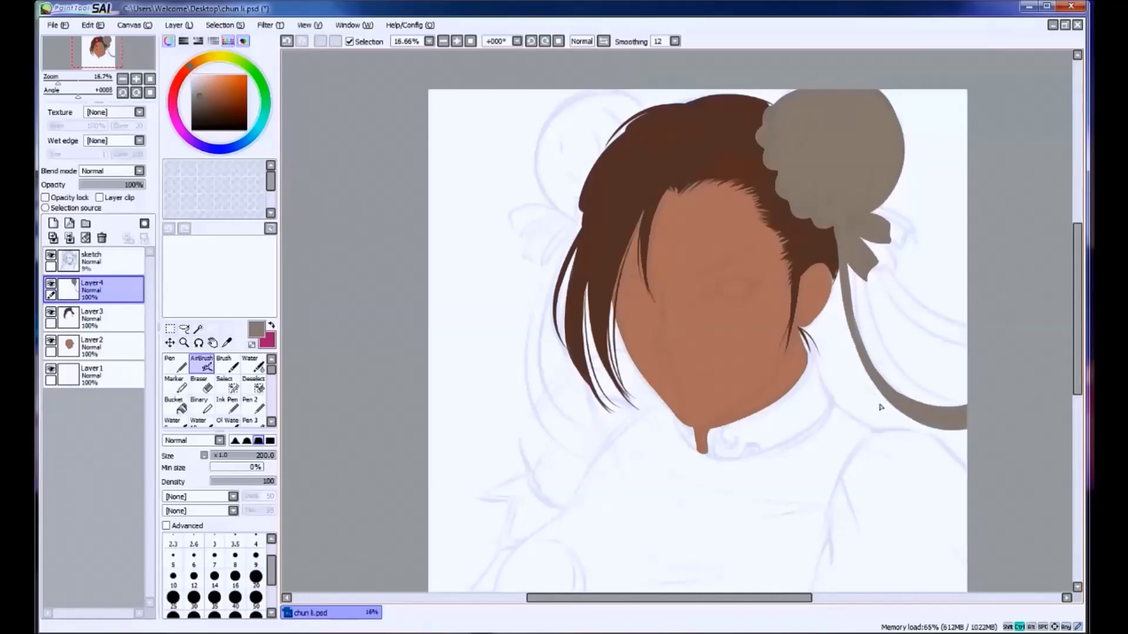
Paint a second long ribbon from the same bow, curving above the first one to the canvas edge.
left_click_drag(845, 265, 1051, 327)
key("ctrl+z")
key("ctrl+z")
mouse_move(852, 267)
left_mouse_down()
mouse_move(1005, 314)
mouse_move(932, 307)
left_mouse_up()
key("ctrl+z")
key("ctrl+z")
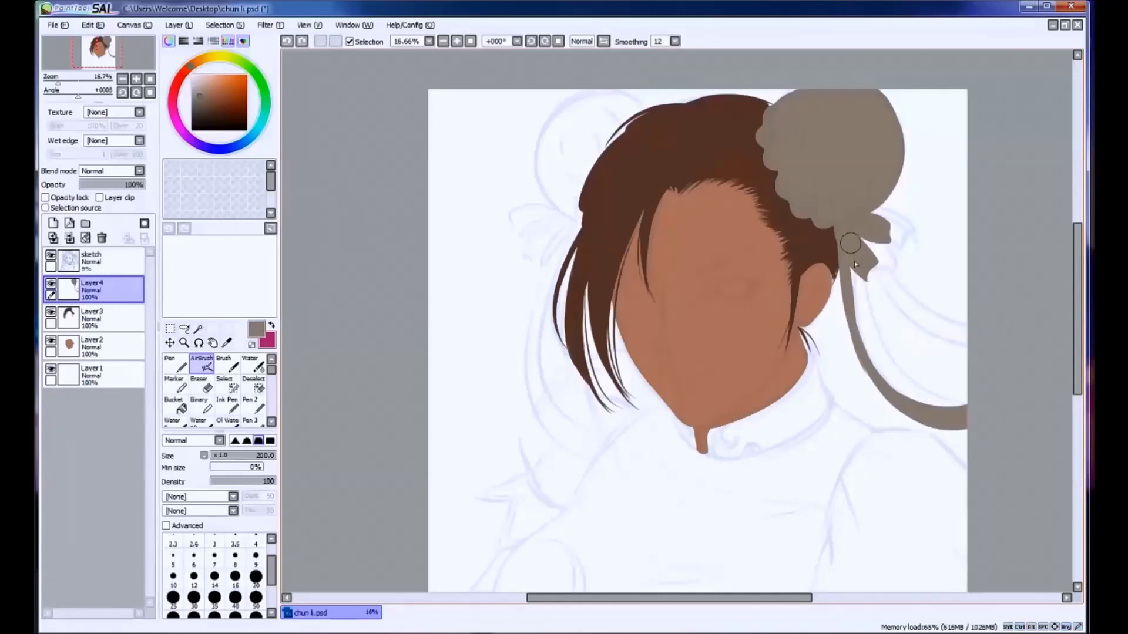
left_click_drag(851, 269, 966, 337)
Outline the small bun cover with brush size 120, giving it a scalloped edge where it meets the hair.
mouse_move(779, 398)
left_mouse_down()
mouse_move(811, 395)
mouse_move(819, 420)
left_mouse_up()
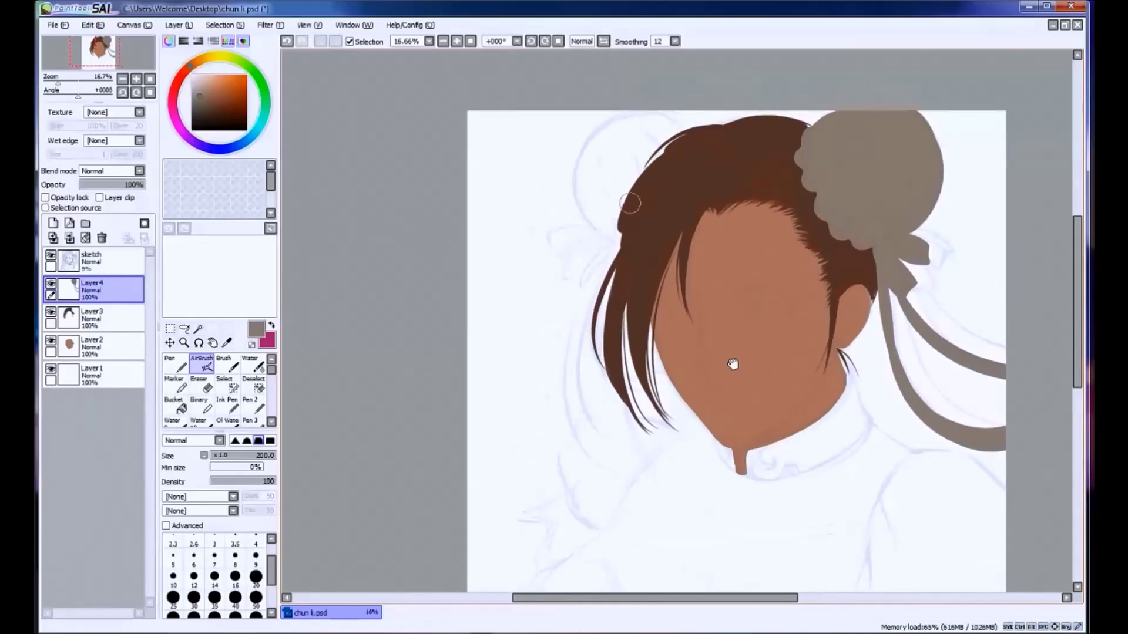
key("bracketleft")
key("bracketleft")
mouse_move(622, 223)
left_mouse_down()
mouse_move(640, 176)
mouse_move(682, 134)
left_mouse_up()
mouse_move(623, 205)
left_mouse_down()
mouse_move(620, 244)
mouse_move(599, 249)
mouse_move(608, 239)
mouse_move(568, 169)
left_mouse_up()
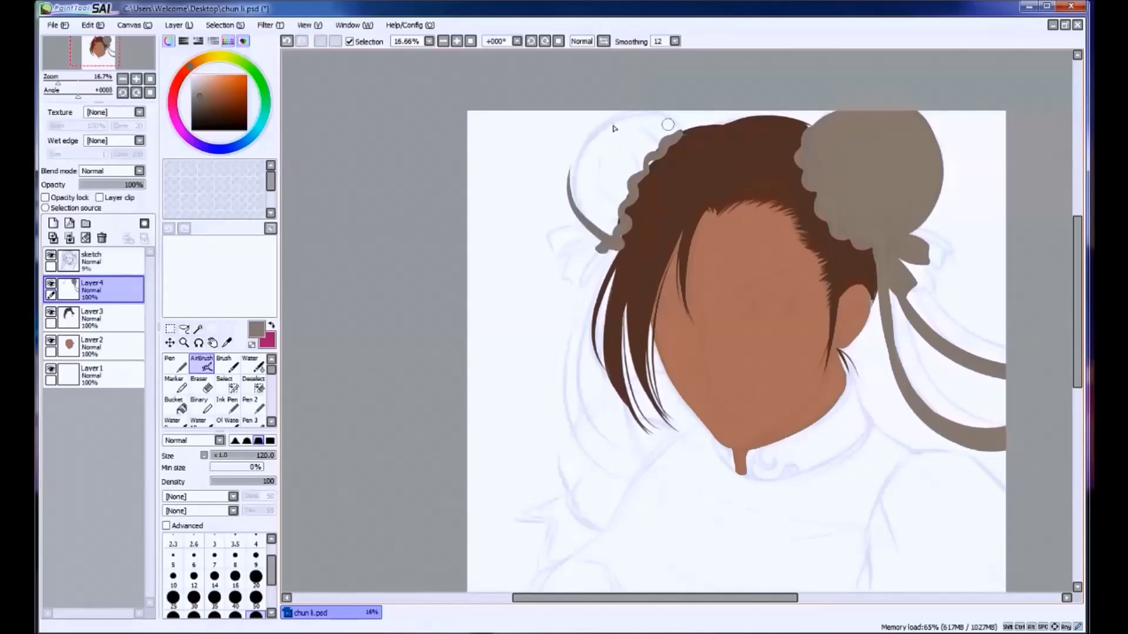
mouse_move(676, 133)
left_mouse_down()
mouse_move(606, 125)
mouse_move(576, 177)
left_mouse_up()
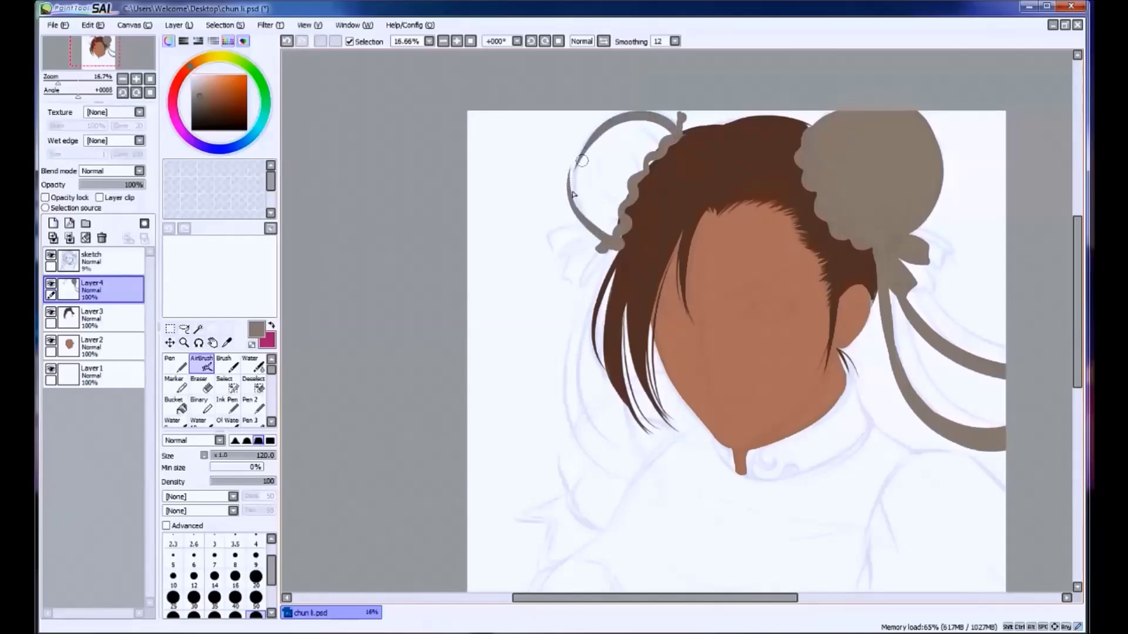
key("ctrl+z")
key("ctrl+y")
Fill the inside of the small bun cover with grey-brown, enlarging the brush to 250.
mouse_move(680, 117)
left_mouse_down()
mouse_move(628, 116)
mouse_move(585, 142)
mouse_move(586, 217)
mouse_move(604, 233)
mouse_move(584, 193)
mouse_move(621, 139)
mouse_move(663, 128)
mouse_move(617, 163)
mouse_move(633, 160)
mouse_move(619, 192)
mouse_move(605, 213)
left_mouse_up()
key("bracketright")
key("bracketright")
key("bracketright")
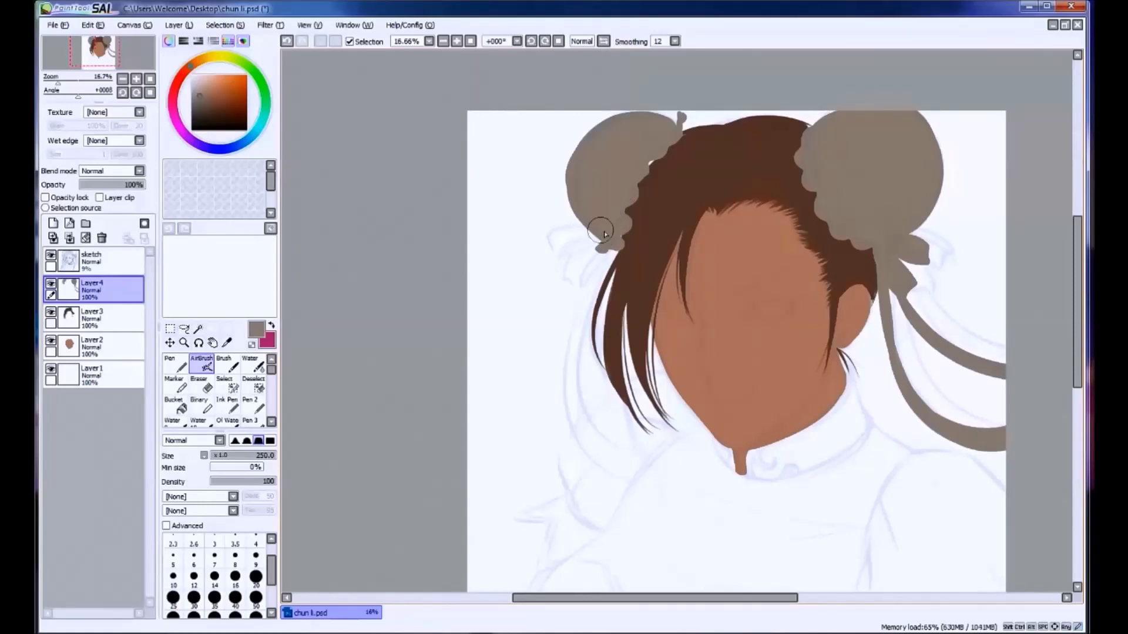
Paint a short bow tail extending outward below the small bun with brush size 100.
key("bracketleft")
key("bracketleft")
key("bracketleft")
key("bracketleft")
left_click_drag(558, 260, 597, 233)
key("bracketright")
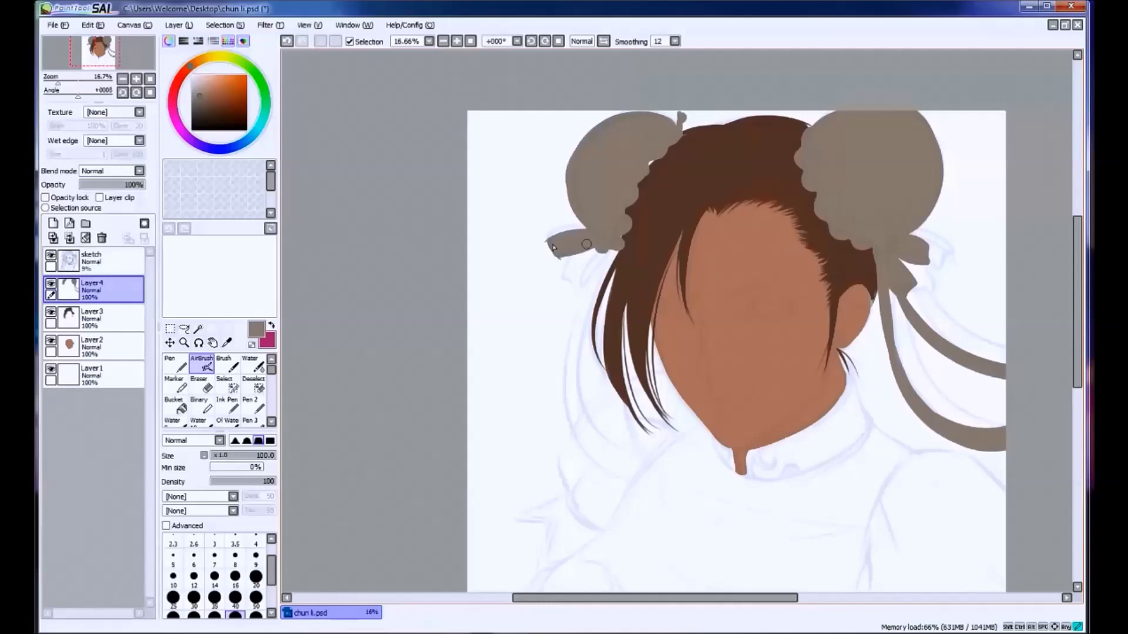
Add a second, downward bow tail under the small bun and clean up the bow edges with the Eraser.
key("e")
key("a")
mouse_move(605, 249)
left_mouse_down()
mouse_move(590, 294)
mouse_move(611, 247)
left_mouse_up()
key("ctrl+z")
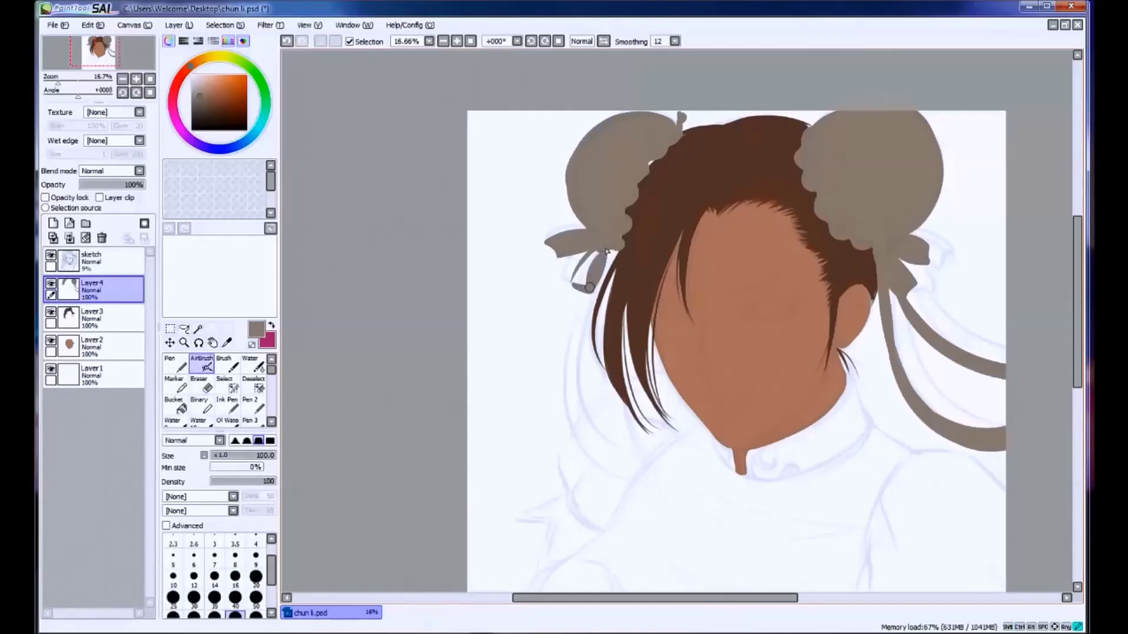
key("e")
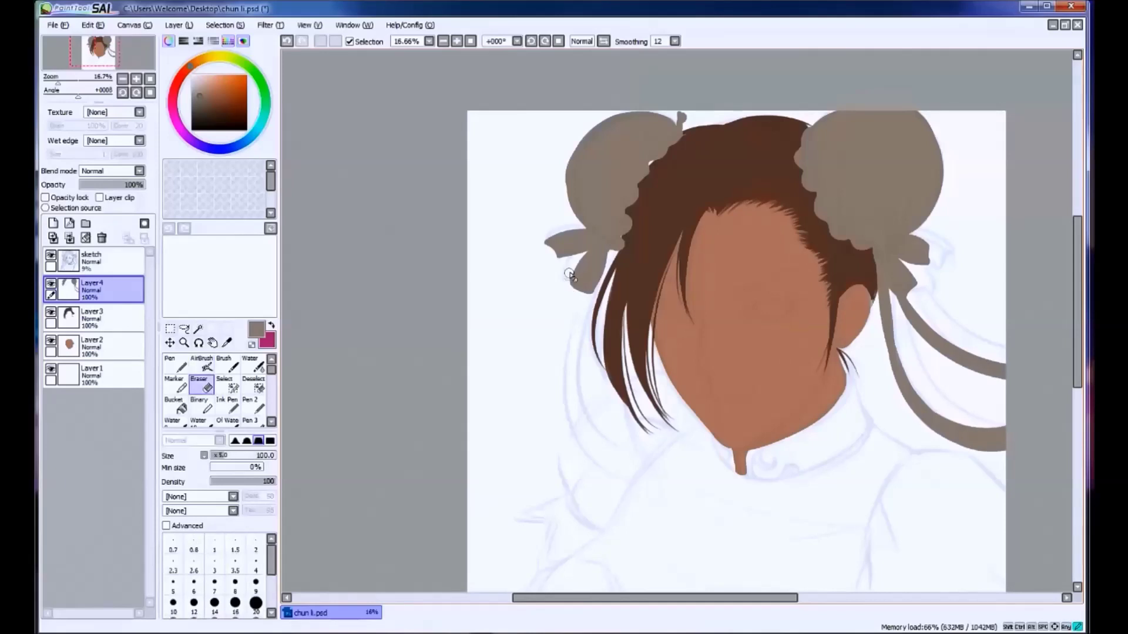
key("a")
Fill the gap between the small bun and the crown with the hair's dark brown on Layer3, and return to Layer4's grey-brown.
left_click(656, 158, "ctrl+shift")
left_click(657, 159, "alt")
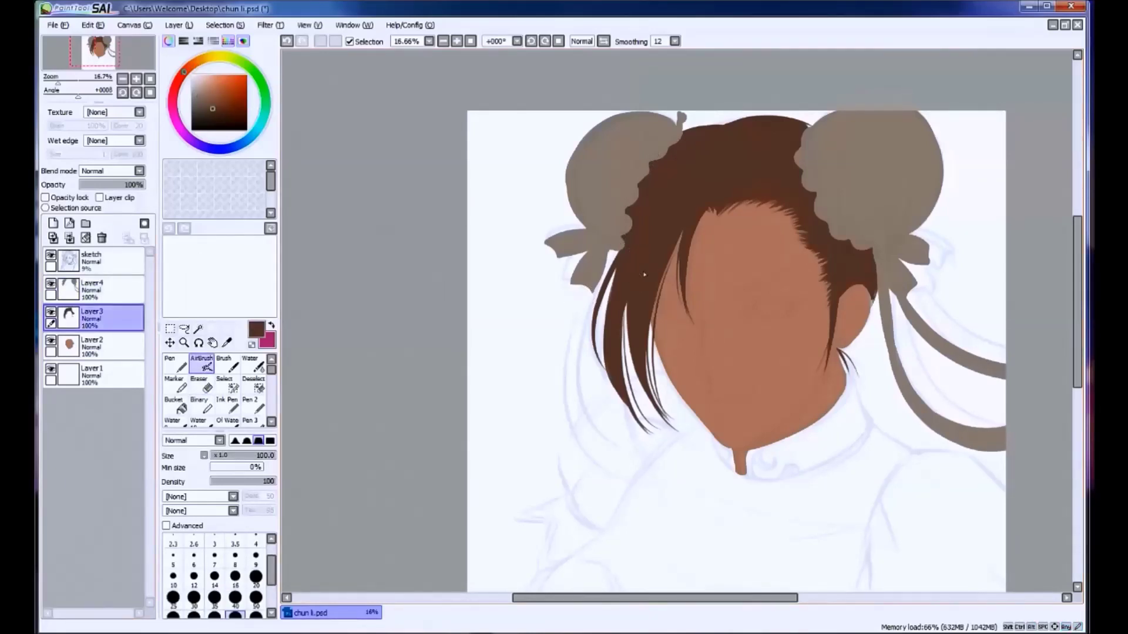
left_click(658, 153, "ctrl+shift")
left_click(657, 153, "alt")
left_click_drag(593, 282, 611, 493)
key("ctrl+z")
key("bracketright")
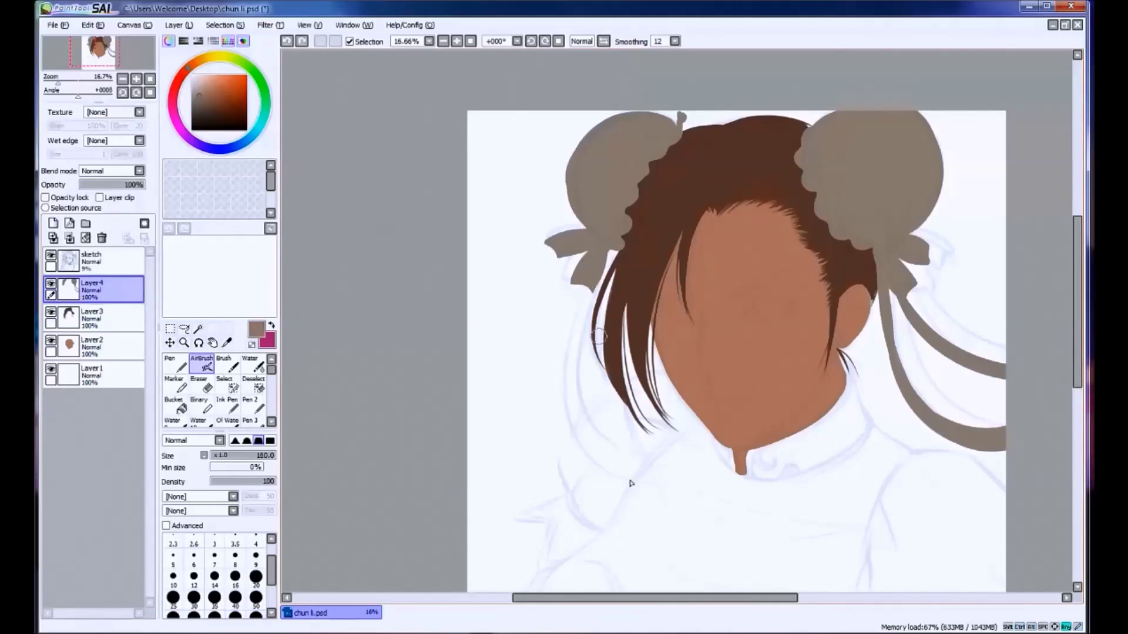
mouse_move(580, 283)
left_mouse_down()
mouse_move(555, 398)
mouse_move(564, 452)
left_mouse_up()
key("ctrl+z")
left_click_drag(539, 369, 515, 327)
left_click_drag(567, 229, 555, 404)
key("ctrl+z")
Save the file and add a new layer directly beneath the skin layer.
scroll(523, 397, "down", 1)
key("ctrl+s")
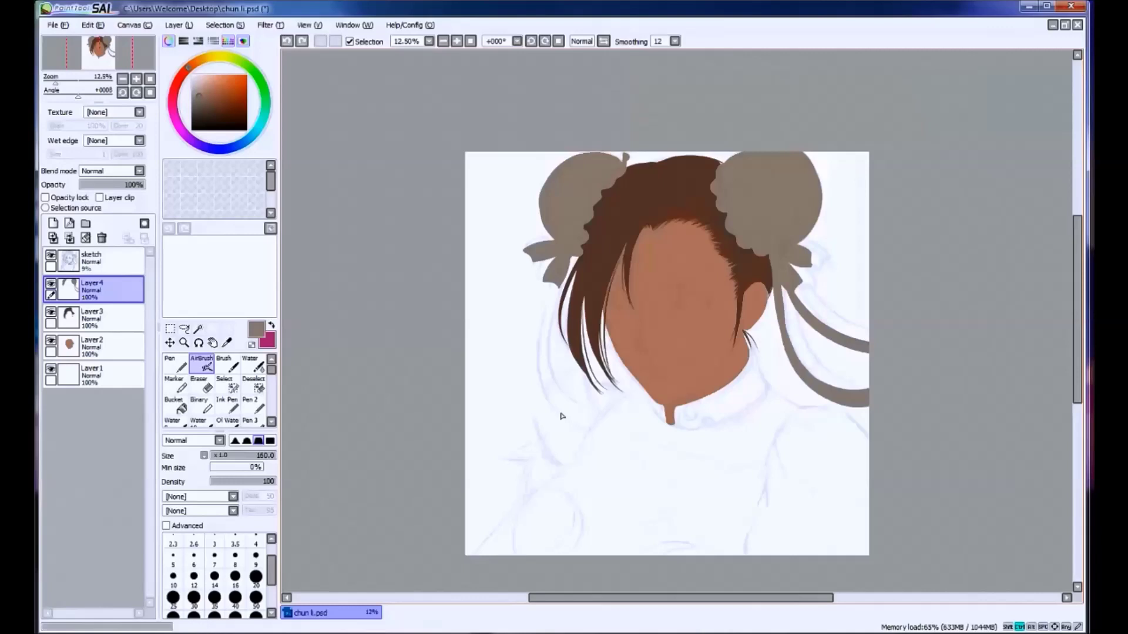
left_click(94, 373)
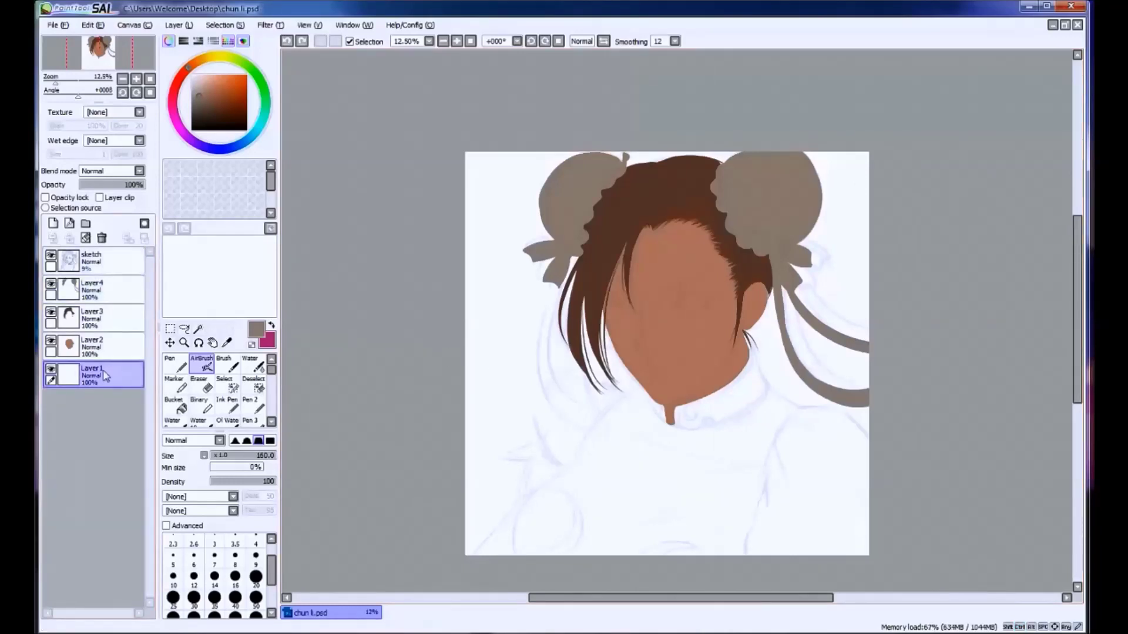
left_click(52, 224)
scroll(660, 369, "up", 1)
key("bracketright")
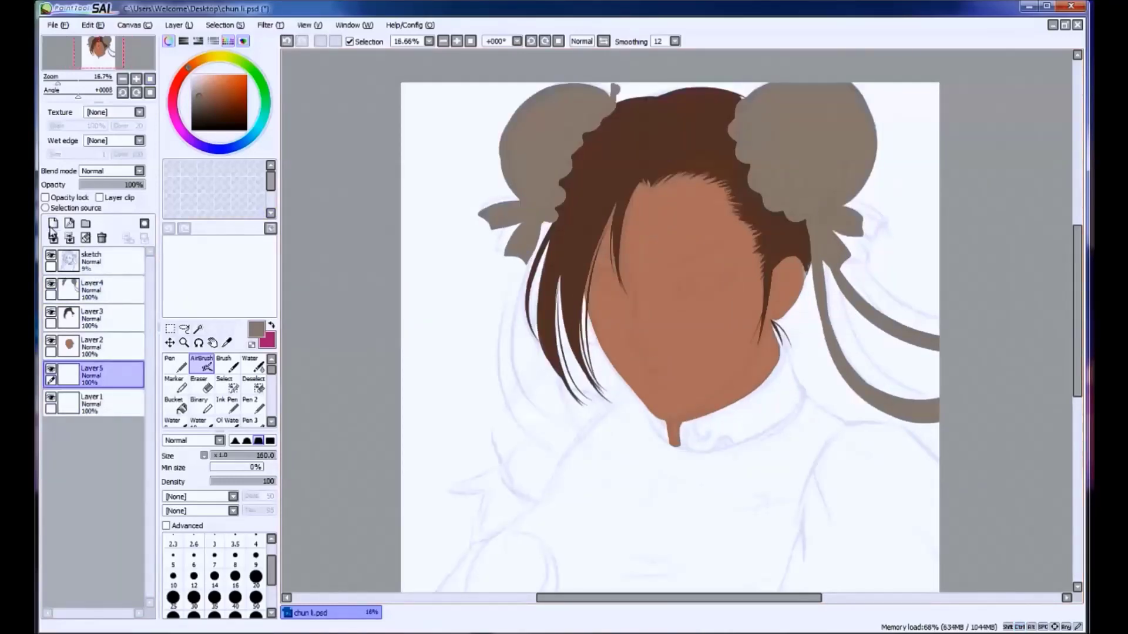
Choose a deep blue and block in the high collar and upper chest of the dress.
left_click(245, 145)
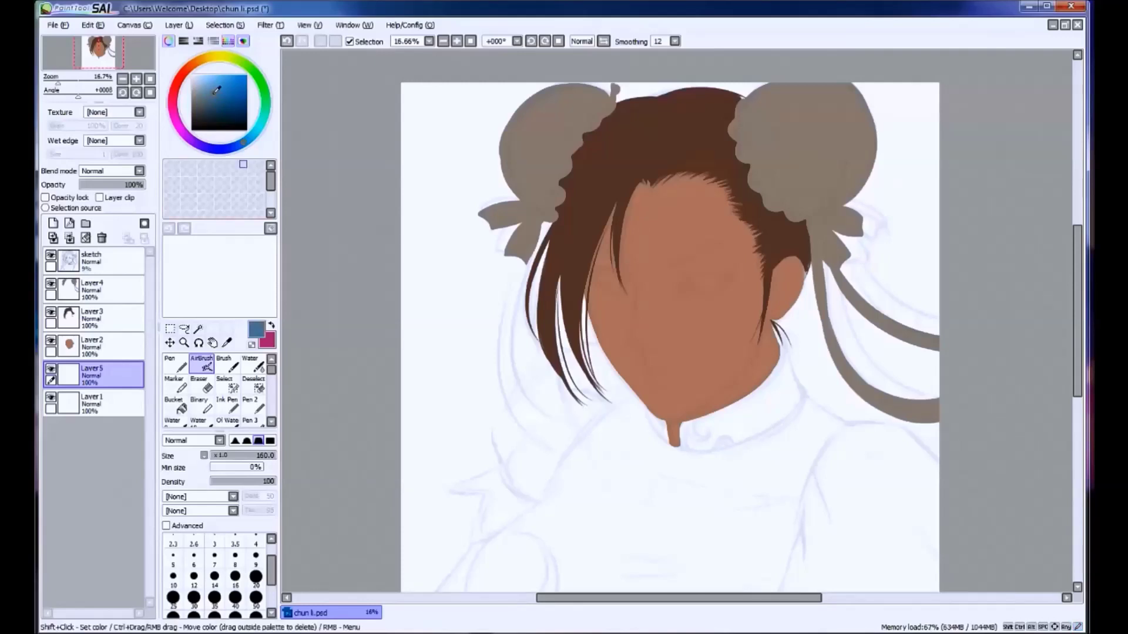
left_click_drag(713, 467, 655, 525)
key("ctrl+z")
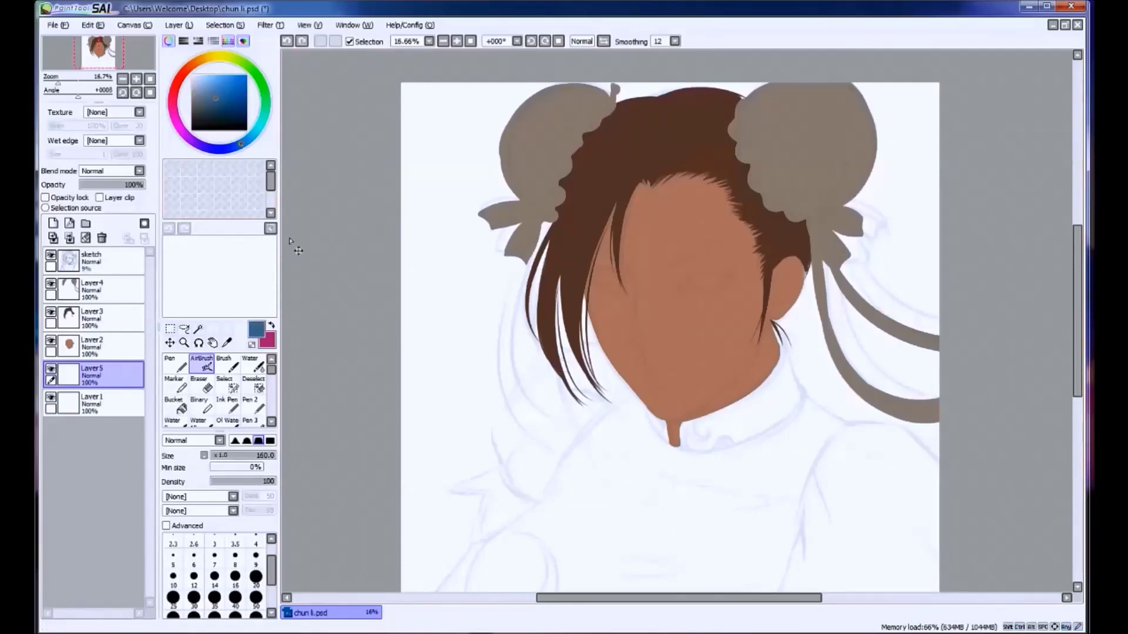
left_click_drag(721, 556, 671, 535)
key("bracketright")
key("bracketright")
scroll(611, 435, "down", 1)
mouse_move(744, 532)
left_mouse_down()
mouse_move(716, 499)
mouse_move(728, 470)
mouse_move(693, 464)
mouse_move(666, 438)
mouse_move(640, 447)
mouse_move(755, 411)
mouse_move(747, 374)
mouse_move(791, 423)
left_mouse_up()
key("ctrl+z")
Outline the back of the collar and the far shoulder in blue with brush size 120.
key("bracketright")
key("bracketright")
scroll(670, 430, "up", 1)
key("bracketleft")
key("bracketleft")
key("bracketleft")
key("bracketleft")
key("bracketright")
key("bracketright")
key("bracketright")
key("bracketright")
key("bracketright")
key("bracketright")
key("bracketleft")
key("bracketleft")
key("bracketleft")
key("bracketleft")
key("bracketleft")
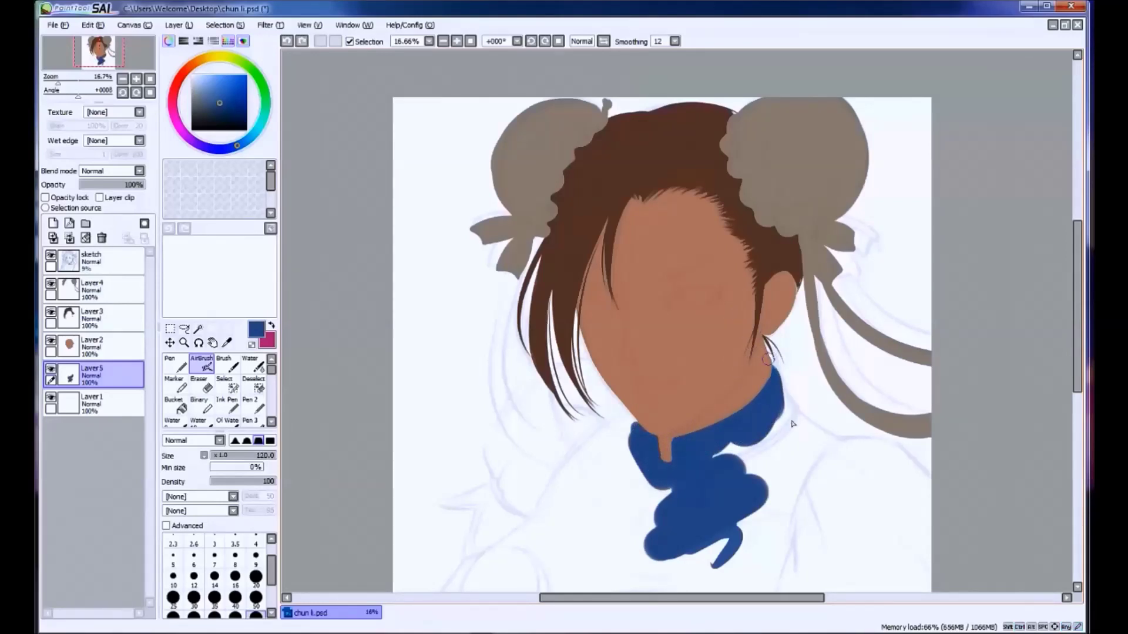
mouse_move(764, 353)
left_mouse_down()
mouse_move(794, 409)
mouse_move(773, 356)
mouse_move(800, 414)
mouse_move(848, 453)
mouse_move(894, 446)
mouse_move(881, 450)
mouse_move(943, 492)
left_mouse_up()
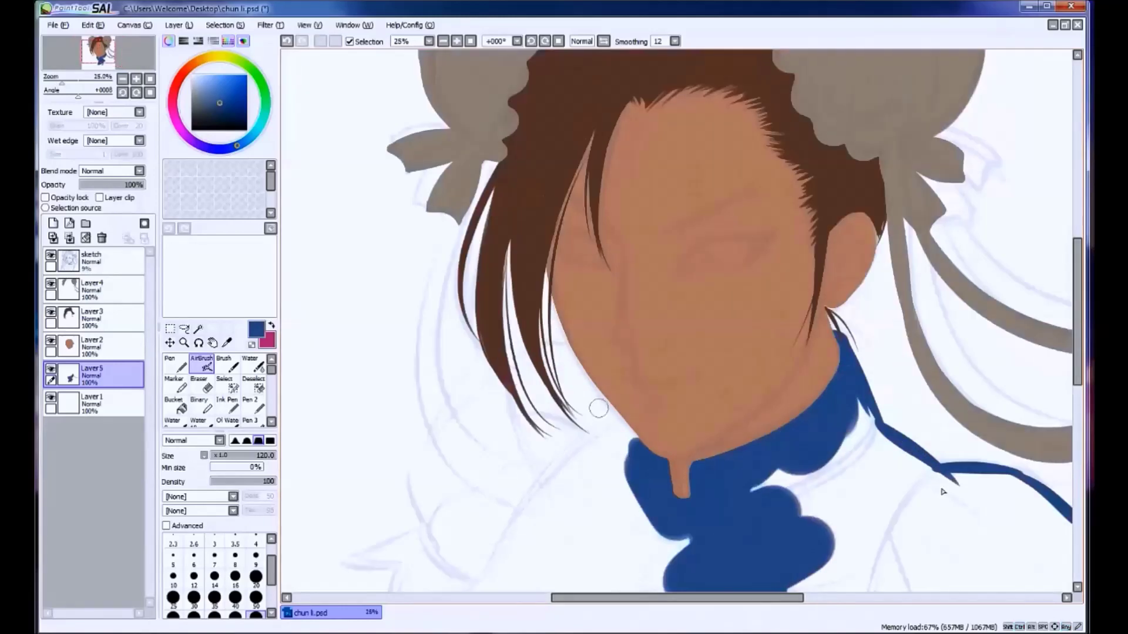
Outline the near side of the collar and torso, and fill the dress body with blue using brush size 500.
scroll(943, 492, "down", 2)
mouse_move(649, 436)
left_mouse_down()
mouse_move(632, 491)
mouse_move(672, 425)
mouse_move(687, 422)
mouse_move(682, 406)
mouse_move(713, 436)
mouse_move(739, 438)
mouse_move(693, 464)
mouse_move(682, 455)
mouse_move(666, 479)
mouse_move(660, 466)
mouse_move(654, 526)
mouse_move(689, 434)
mouse_move(703, 477)
mouse_move(713, 445)
mouse_move(750, 514)
mouse_move(609, 524)
mouse_move(620, 458)
mouse_move(549, 496)
left_mouse_up()
key("]")
key("]")
key("]")
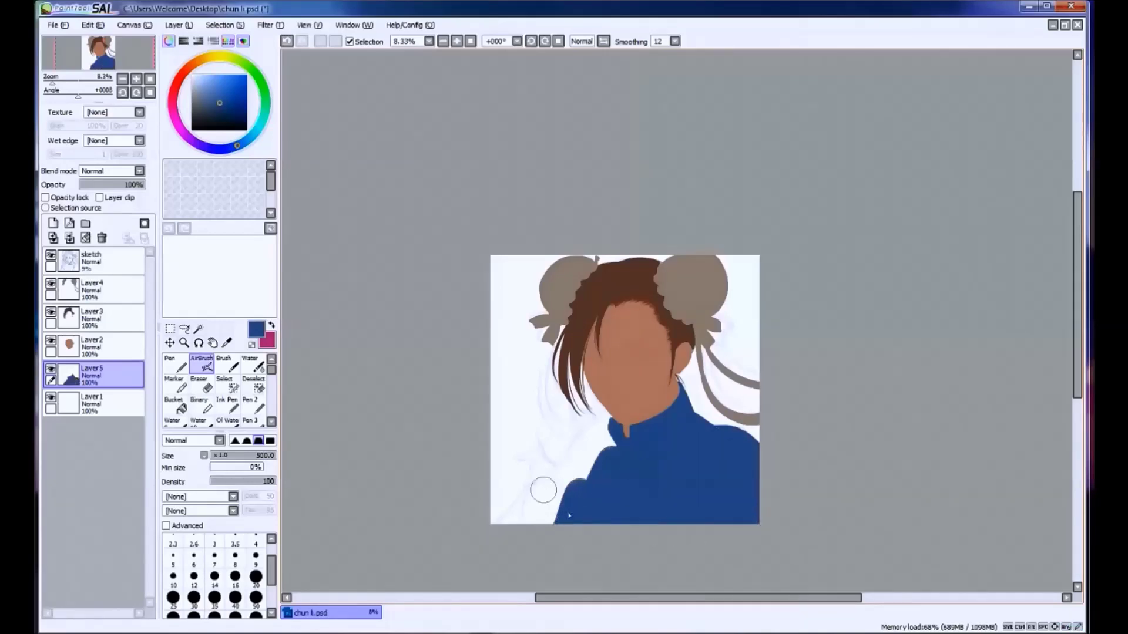
Paint the outer edge of the near forearm in blue with brush size 300, redoing the curve until it fits.
key("bracketleft")
key("bracketleft")
key("bracketleft")
scroll(549, 496, "up", 1)
key("bracketleft")
left_click_drag(506, 543, 558, 479)
key("ctrl+z")
key("ctrl+z")
mouse_move(511, 546)
left_mouse_down()
mouse_move(547, 469)
mouse_move(587, 449)
left_mouse_up()
key("ctrl+z")
mouse_move(524, 500)
left_mouse_down()
mouse_move(552, 475)
mouse_move(510, 543)
left_mouse_up()
key("ctrl+z")
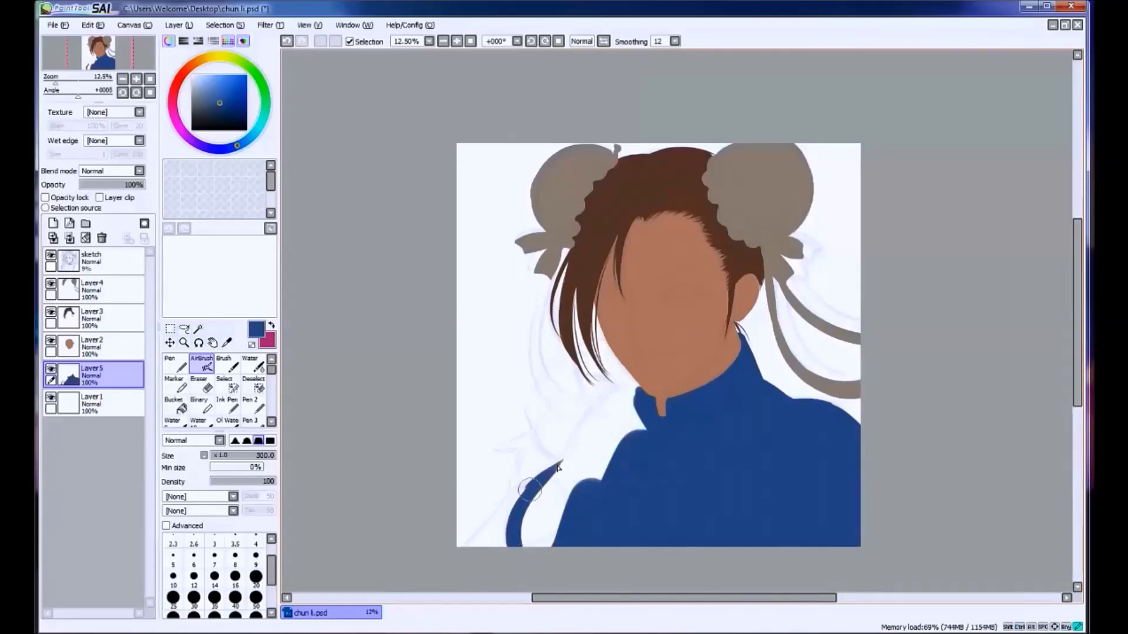
key("ctrl+z")
left_click_drag(558, 469, 509, 545)
key("ctrl+z")
Paint the rounded puff sleeve above the near forearm in the same blue.
mouse_move(565, 464)
left_mouse_down()
mouse_move(539, 496)
mouse_move(512, 545)
mouse_move(513, 519)
mouse_move(517, 551)
mouse_move(508, 530)
mouse_move(551, 479)
mouse_move(510, 524)
mouse_move(608, 398)
mouse_move(560, 452)
mouse_move(526, 418)
left_mouse_up()
key("ctrl+z")
key("ctrl+z")
key("ctrl+z")
mouse_move(565, 463)
left_mouse_down()
mouse_move(544, 383)
mouse_move(578, 348)
mouse_move(614, 344)
mouse_move(534, 395)
mouse_move(554, 417)
mouse_move(584, 370)
mouse_move(611, 387)
mouse_move(625, 453)
mouse_move(588, 452)
mouse_move(510, 517)
left_mouse_up()
key("ctrl+z")
key("ctrl+z")
key("ctrl+z")
key("ctrl+z")
Paint the pointed frills at the near sleeve's cuff with brush size 200, and save the file.
key("bracketleft")
key("bracketleft")
key("bracketleft")
key("bracketleft")
key("bracketleft")
key("bracketleft")
key("bracketleft")
key("bracketright")
key("bracketright")
key("bracketright")
key("bracketright")
key("bracketright")
mouse_move(512, 441)
left_mouse_down()
mouse_move(536, 438)
mouse_move(482, 444)
mouse_move(522, 449)
mouse_move(506, 490)
mouse_move(534, 481)
mouse_move(502, 492)
mouse_move(525, 486)
mouse_move(505, 492)
mouse_move(526, 448)
mouse_move(503, 495)
mouse_move(546, 468)
left_mouse_up()
key("ctrl+z")
key("ctrl+z")
key("ctrl+z")
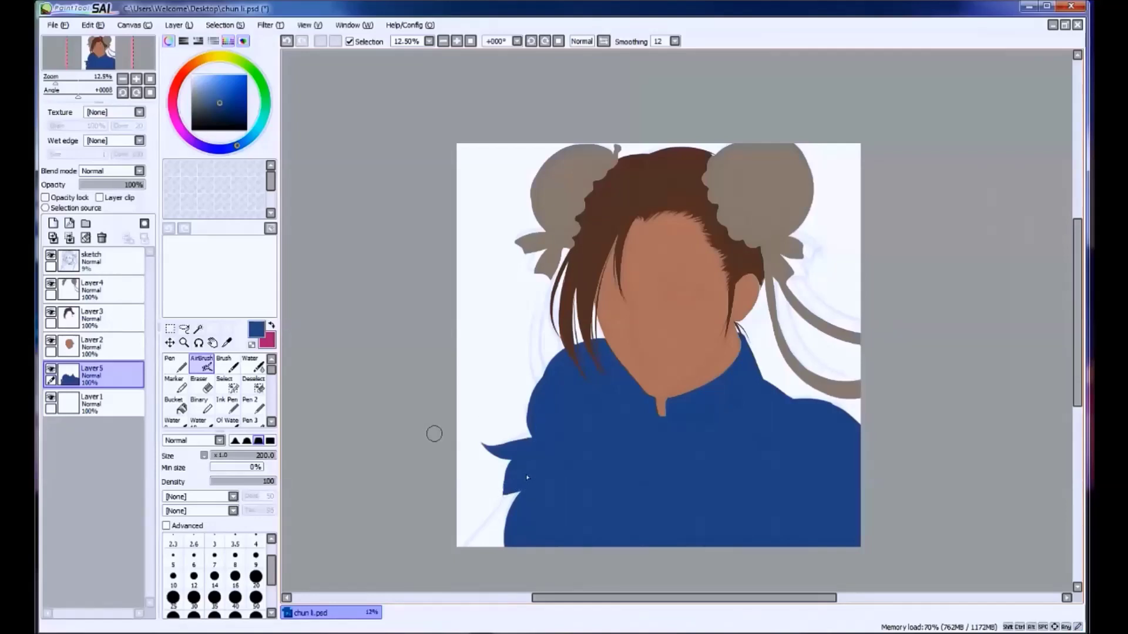
key("ctrl+s")
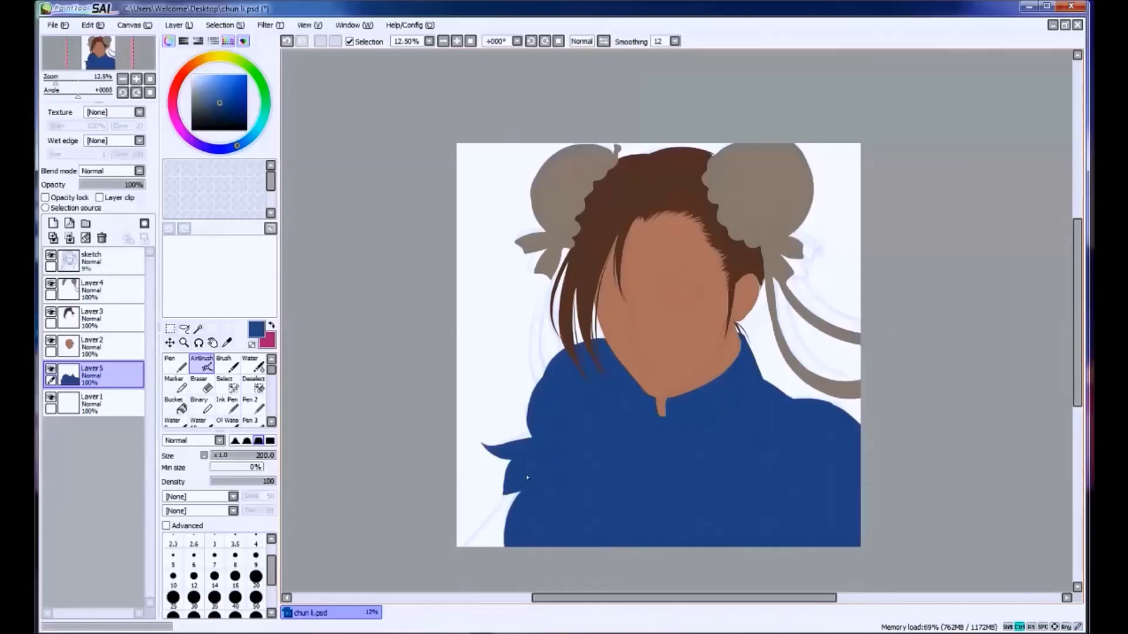
Sample the ribbon's grey-brown and paint the ribbon loop showing behind the hanging hair strands on Layer5.
left_click(118, 356)
left_click(118, 376)
left_click(553, 273, "alt")
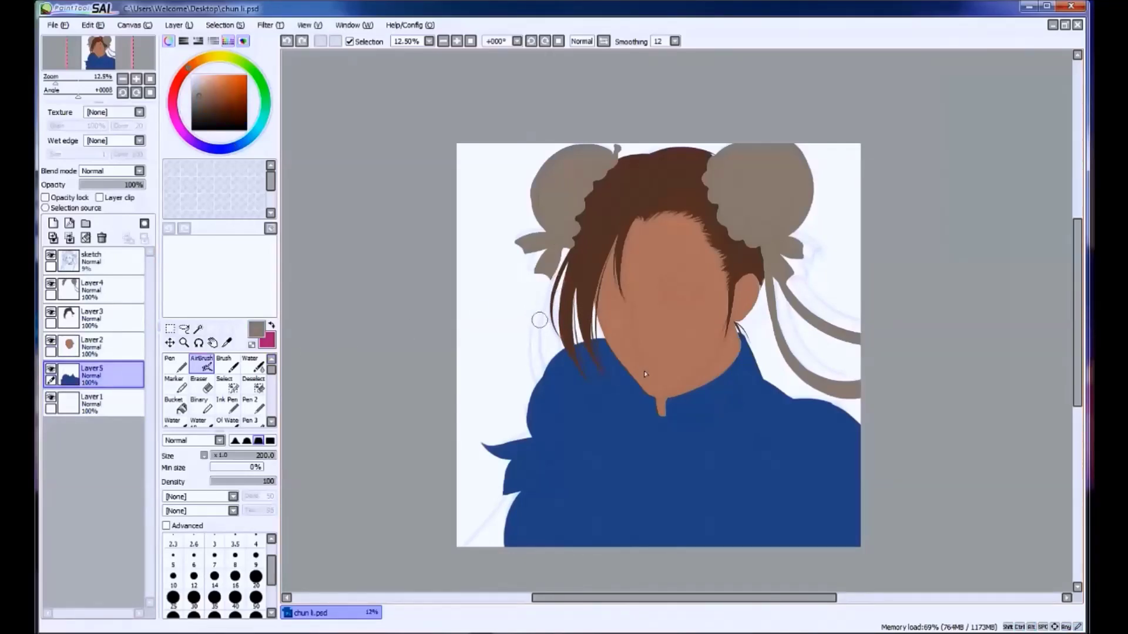
left_click(114, 290)
left_click_drag(539, 326, 544, 279)
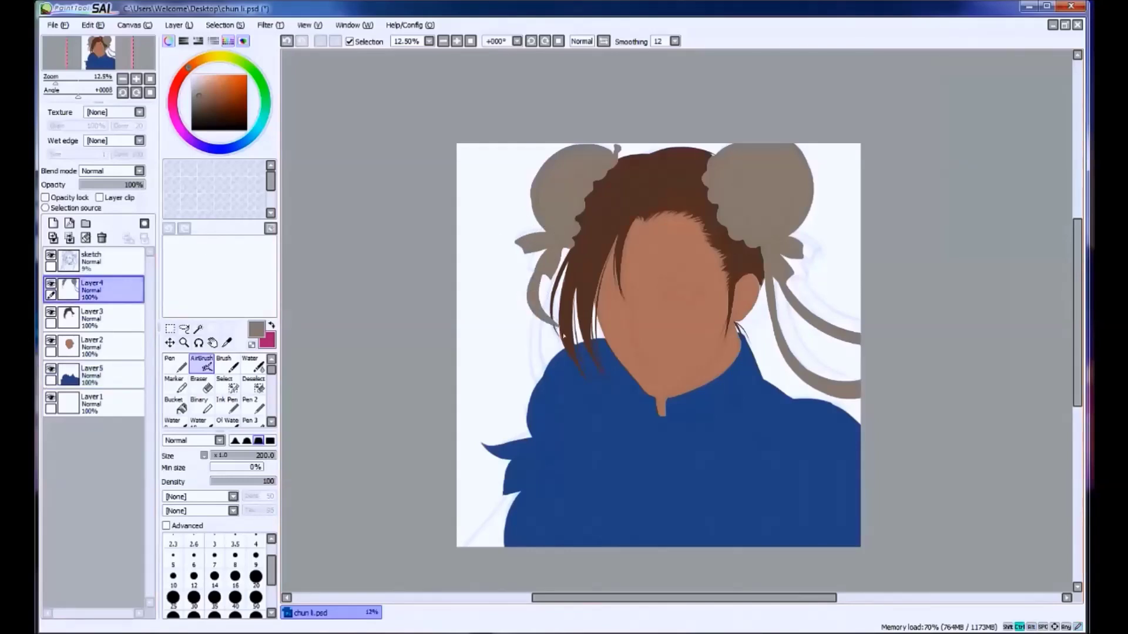
key("ctrl+z")
left_click(111, 375)
left_click_drag(572, 312, 591, 329)
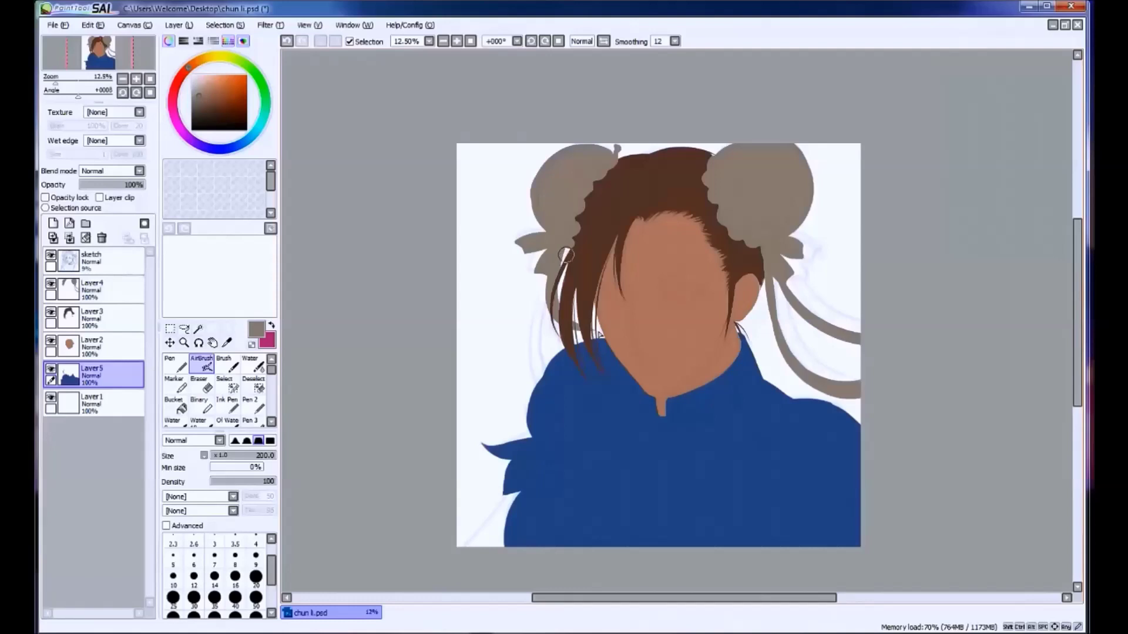
left_click_drag(561, 291, 568, 250)
key("ctrl+z")
key("ctrl+y")
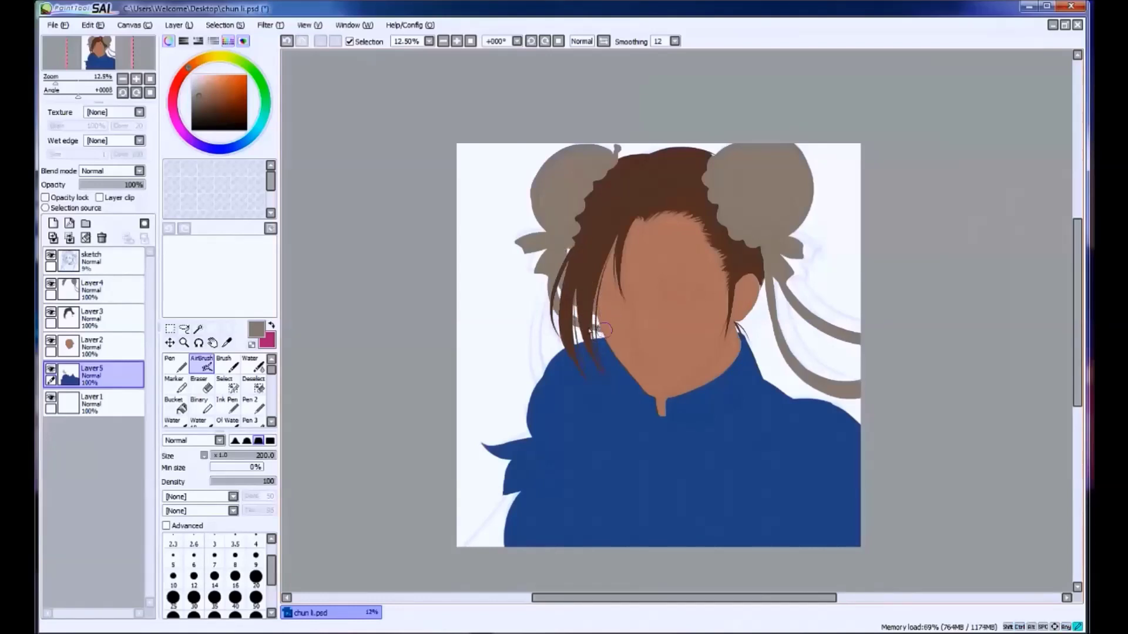
Extend and check the grey-brown ribbon behind the hair strands on the far side, and save the file.
left_click_drag(590, 345, 633, 422)
key("ctrl+z")
key("ctrl+y")
key("ctrl+z")
left_click_drag(580, 243, 562, 328)
key("ctrl+z")
key("ctrl+y")
key("ctrl+s")
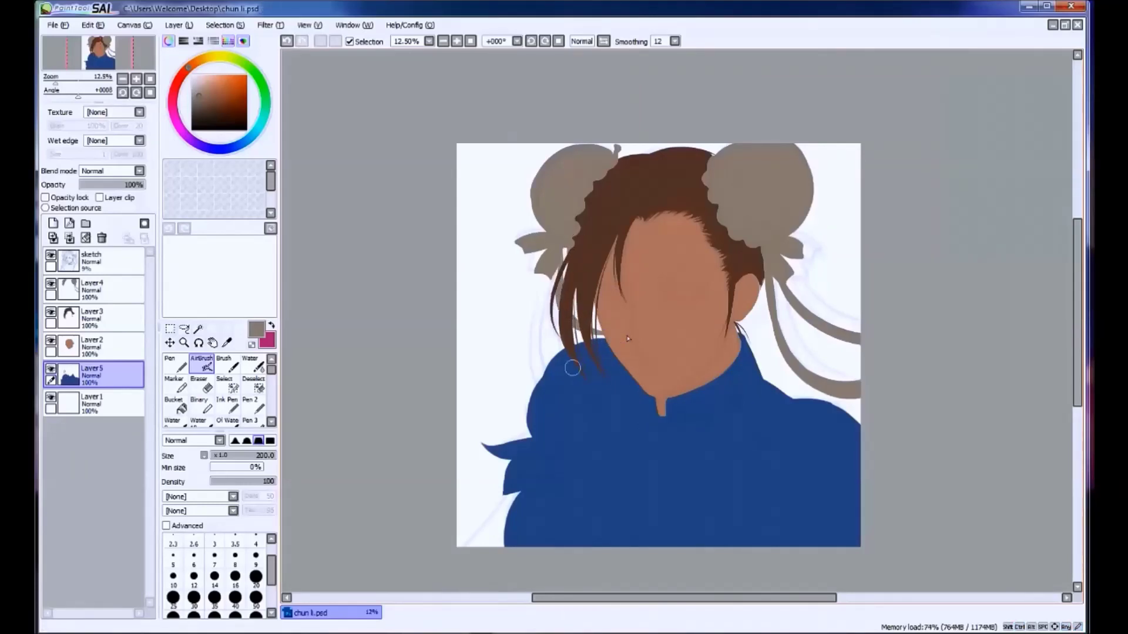
On the skin layer, Layer2, set the airbrush to 100% minimum size, density 85 and size 250, and sample the skin colour.
scroll(628, 339, "up", 1)
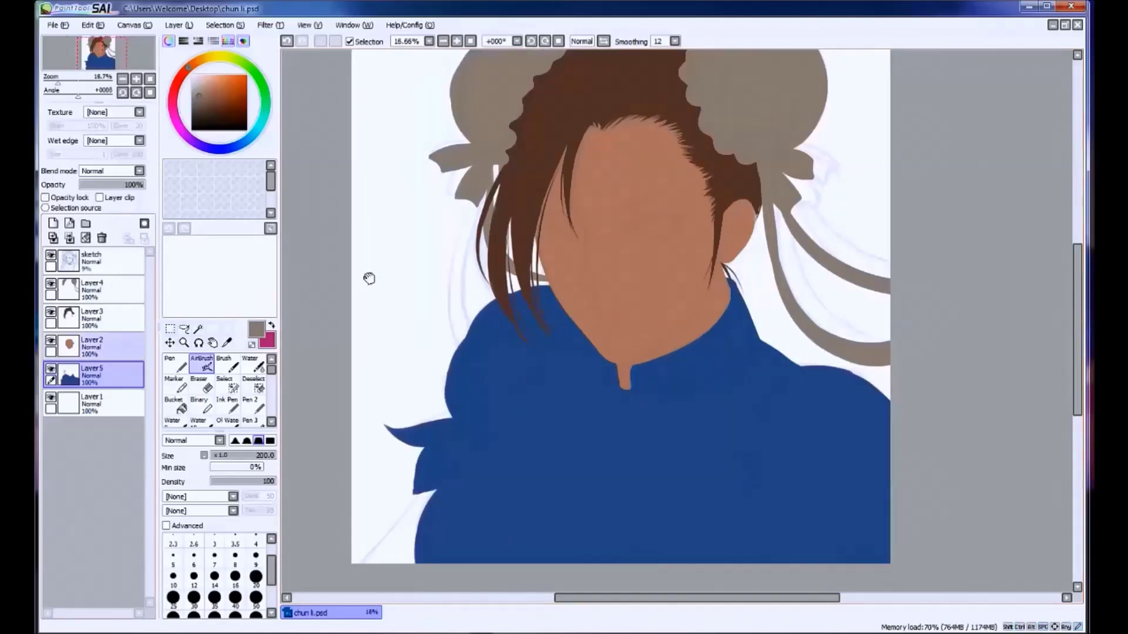
left_click(74, 351)
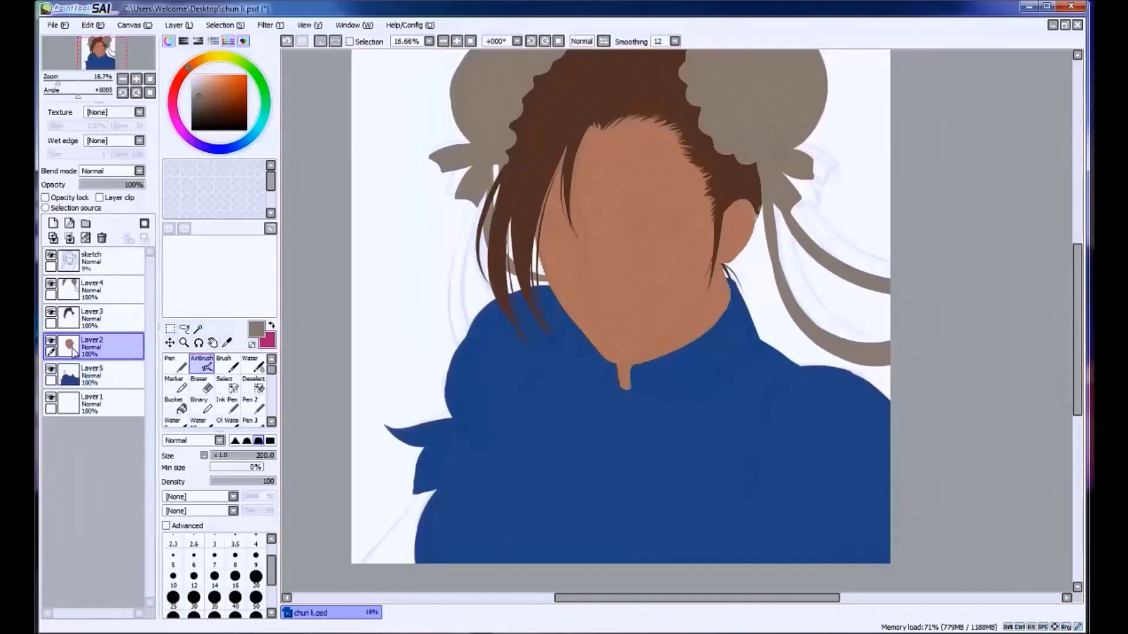
left_click_drag(247, 467, 288, 480)
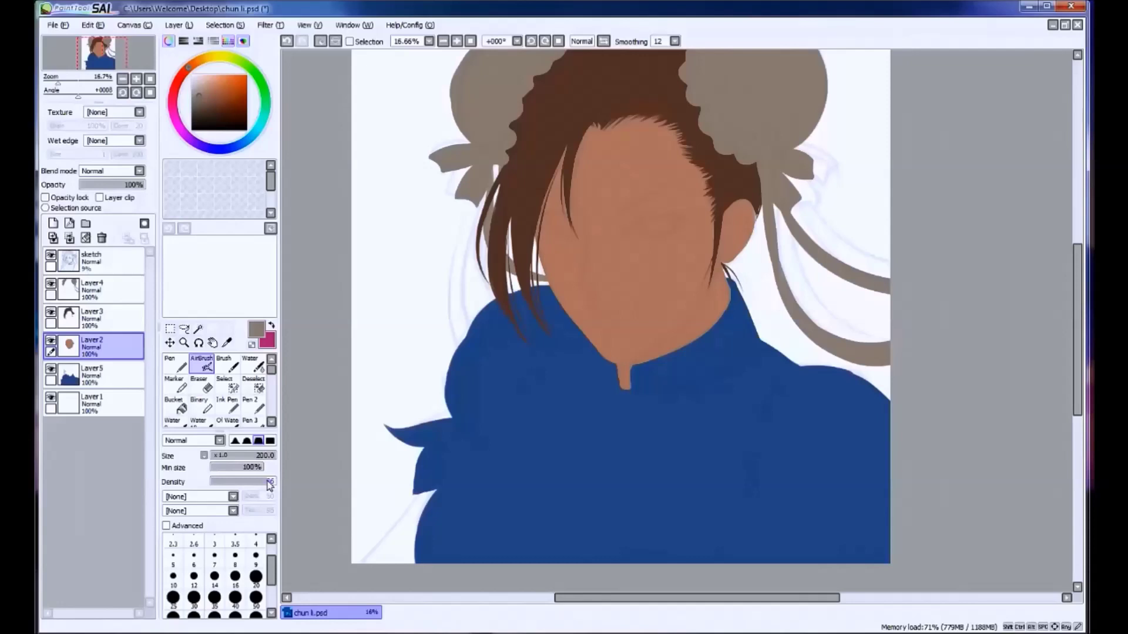
left_click_drag(629, 239, 642, 284)
key("ctrl+z")
left_click(650, 258, "alt")
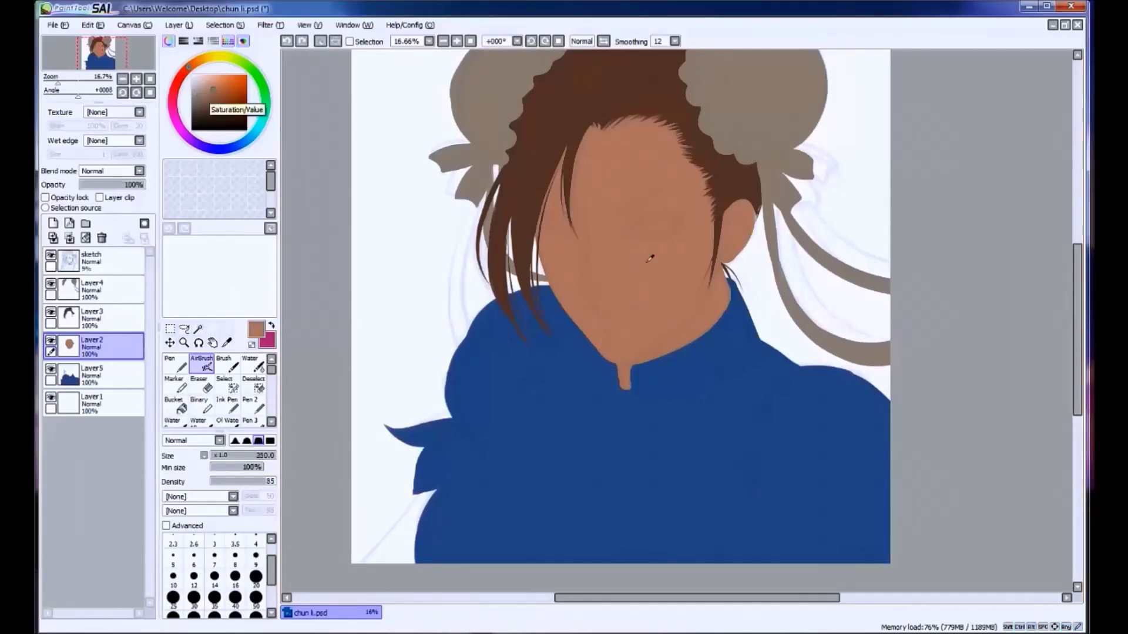
Paint soft highlights in lighter skin on the forehead and near cheek at size 250 and on the chin at size 200.
mouse_move(696, 254)
left_mouse_down()
mouse_move(680, 251)
mouse_move(670, 293)
left_mouse_up()
key("ctrl+z")
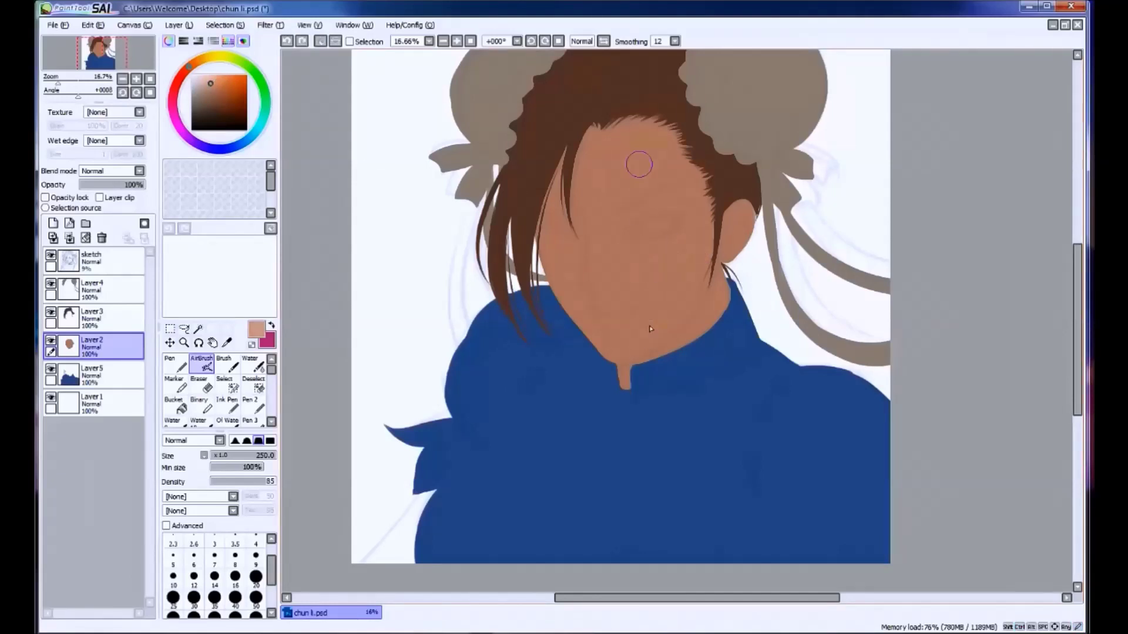
left_click_drag(654, 181, 667, 171)
key("ctrl+z")
mouse_move(685, 249)
left_mouse_down()
mouse_move(674, 242)
mouse_move(650, 269)
left_mouse_up()
key("bracketleft")
key("bracketleft")
key("bracketleft")
key("bracketleft")
left_click_drag(618, 338, 639, 342)
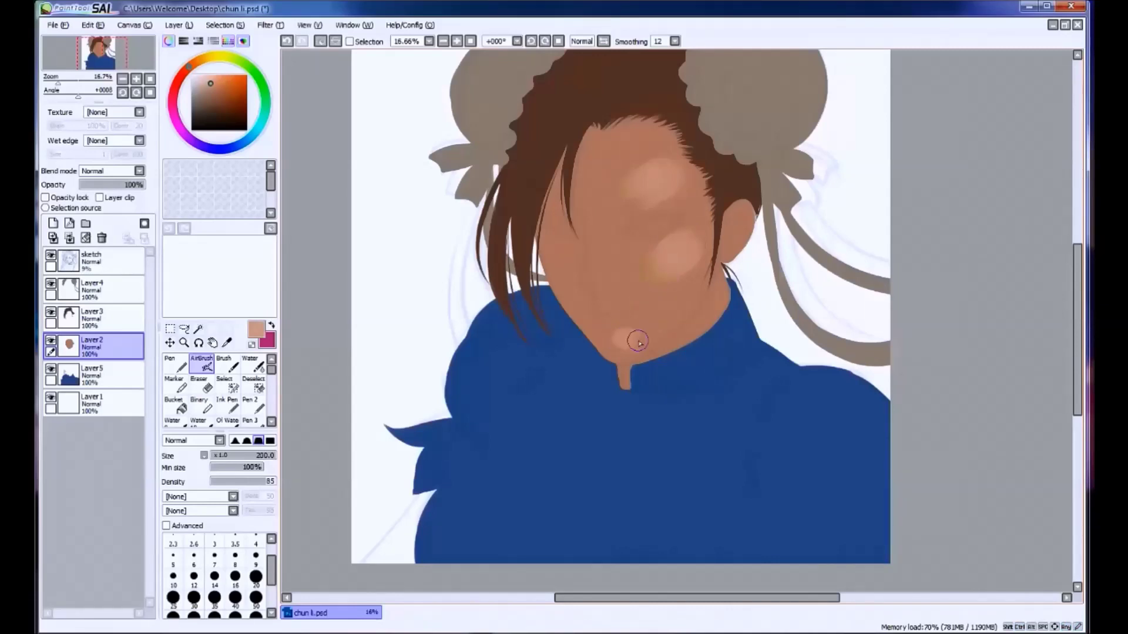
Add light skin highlights to the nose bridge, far cheek and jaw, and to the mouth area with brush size 120.
left_click_drag(604, 236, 601, 283)
key("ctrl+z")
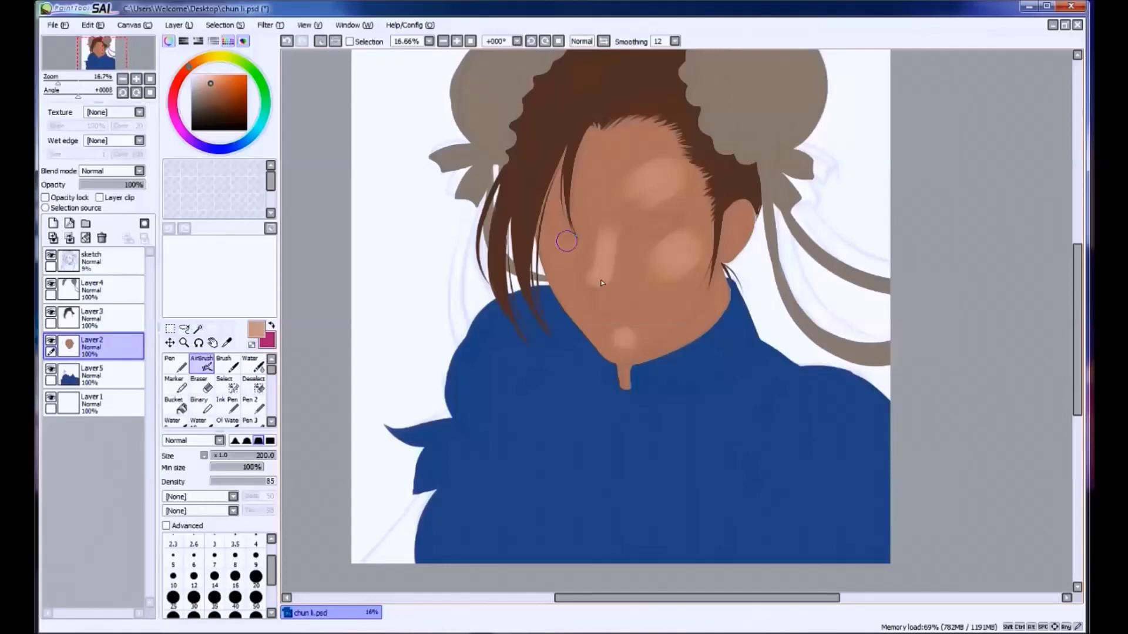
left_click_drag(573, 214, 564, 260)
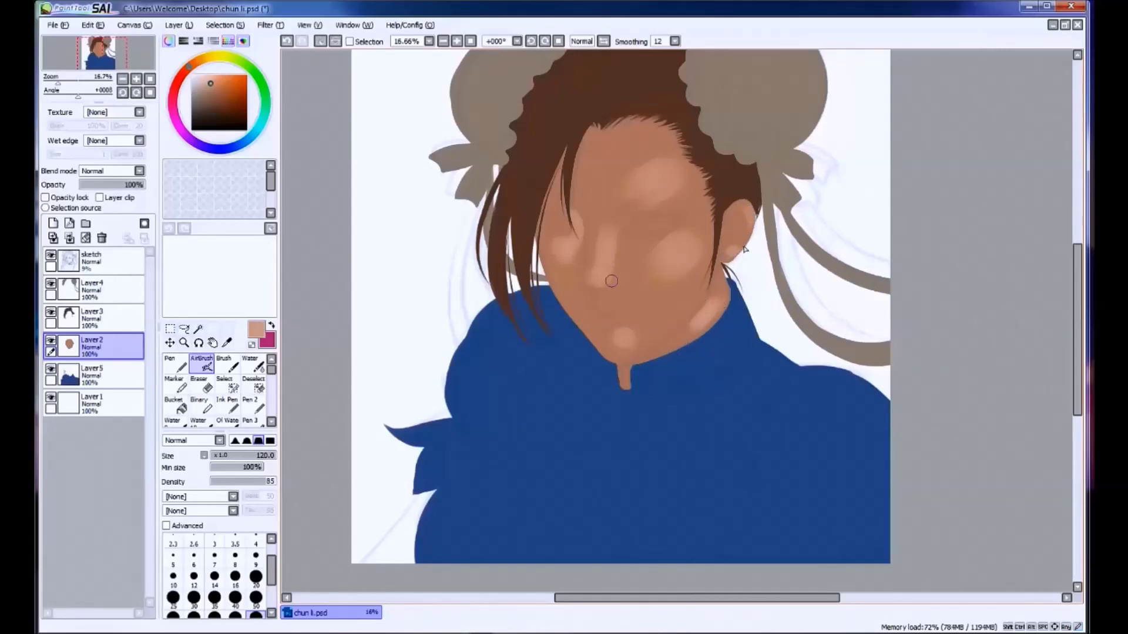
mouse_move(611, 322)
left_mouse_down()
mouse_move(623, 309)
mouse_move(615, 297)
mouse_move(638, 320)
left_mouse_up()
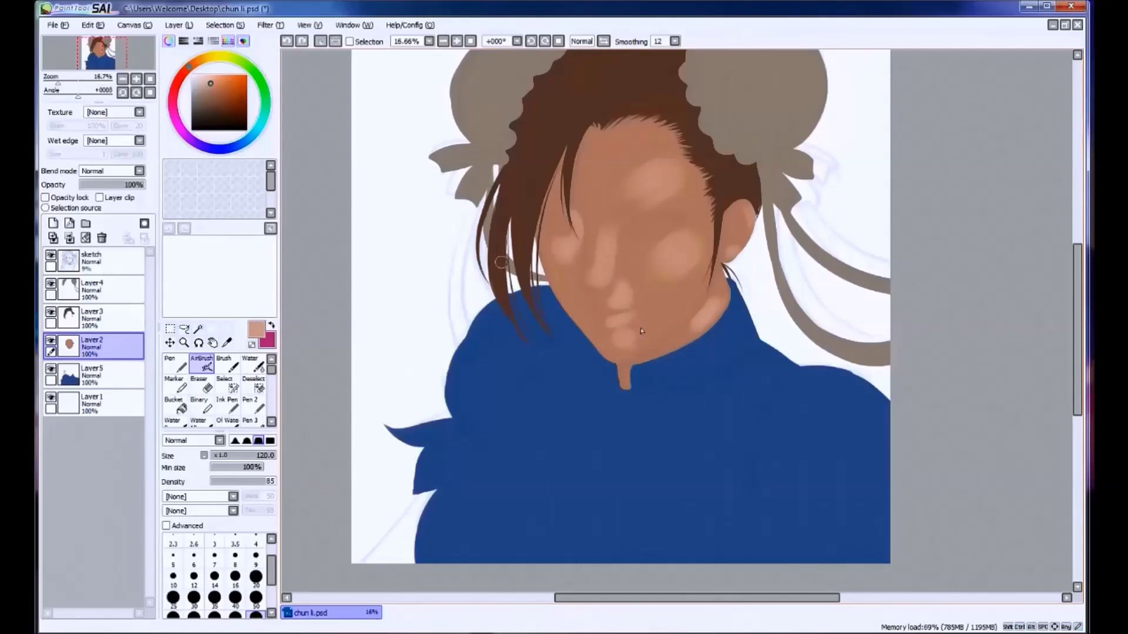
Shift the skin colour towards red and paint blush on the cheeks with brush sizes 350 and 300.
left_click(179, 82)
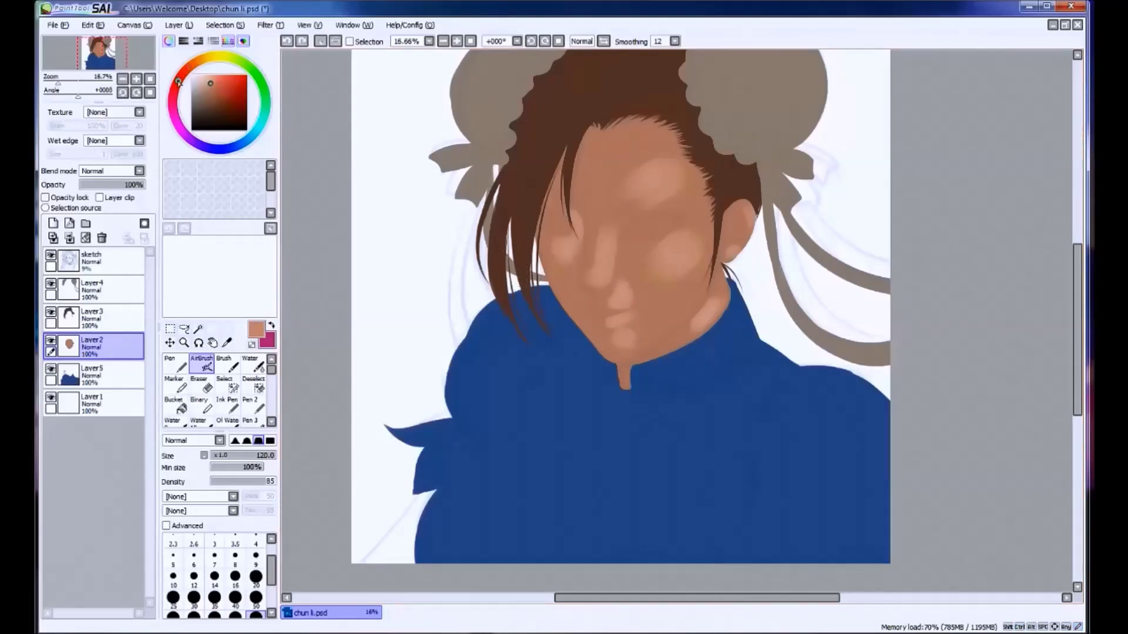
key("bracketright")
key("bracketright")
key("bracketright")
left_click_drag(676, 227, 667, 281)
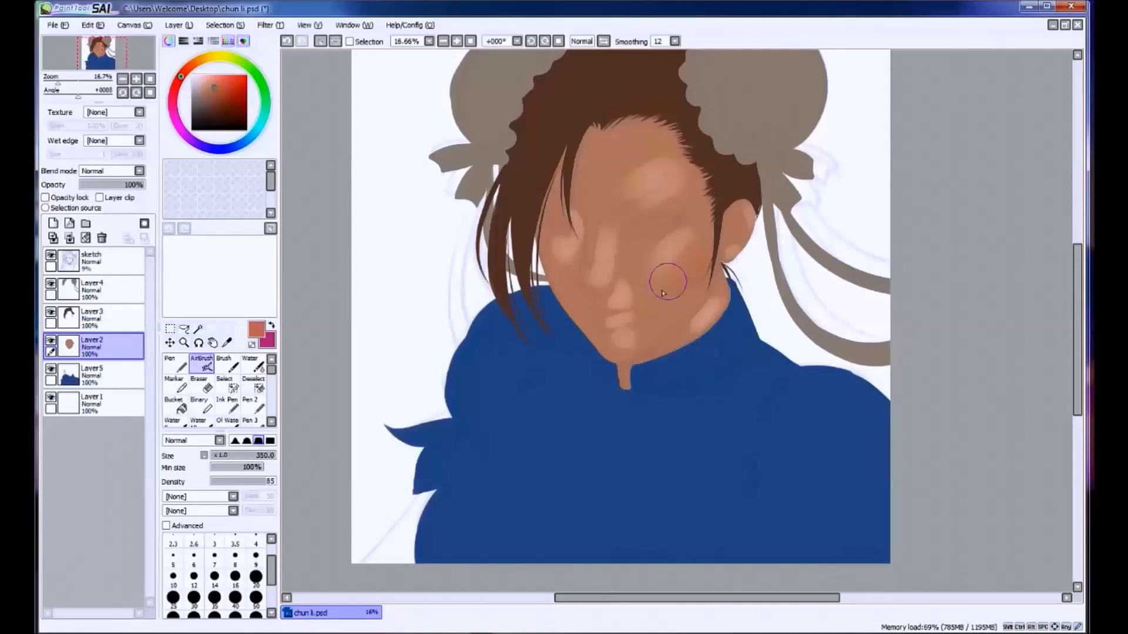
left_click(529, 267, "alt")
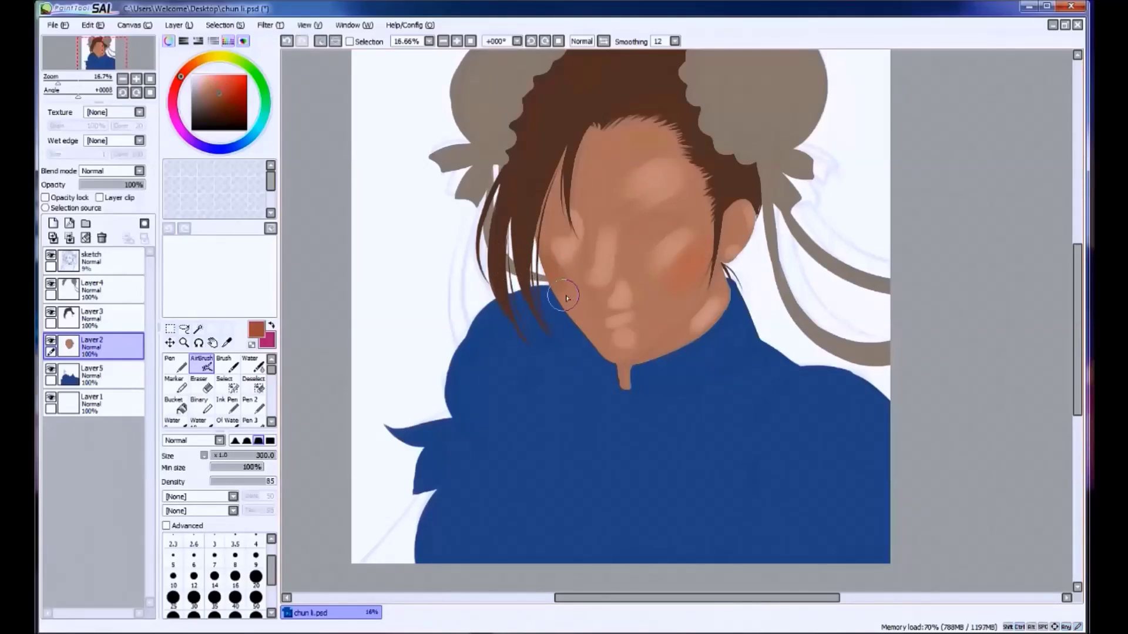
Shade the near eye socket beneath the brow in a darker brown skin tone with brush size 120, comparing it with and without.
left_click(603, 187, "alt")
left_click(222, 88)
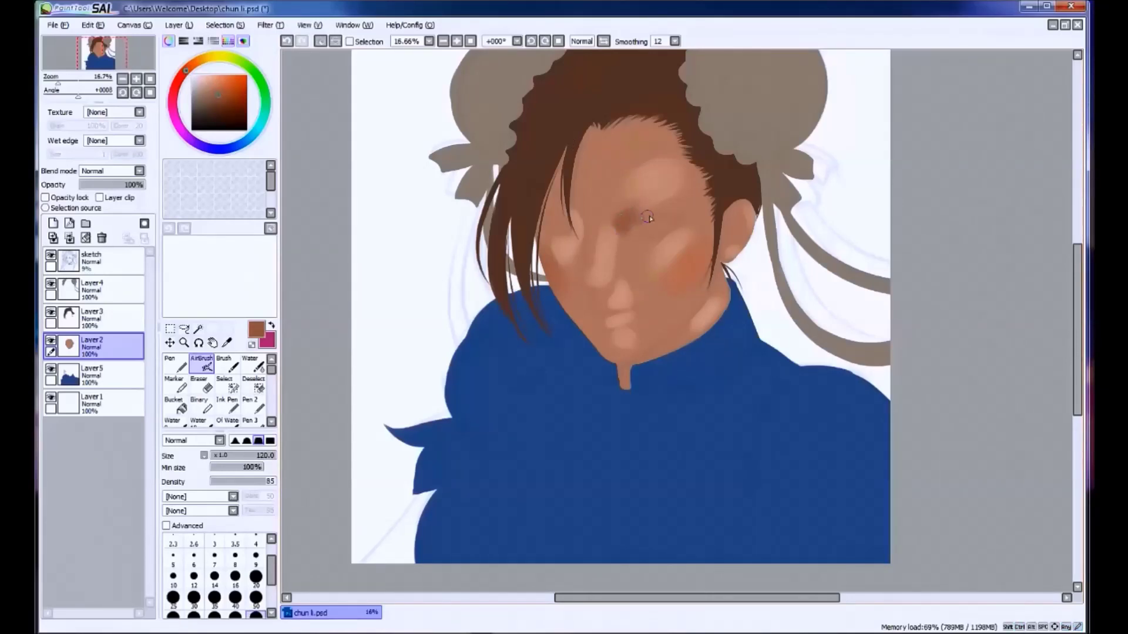
key("ctrl+z")
key("ctrl+y")
key("ctrl+z")
key("ctrl+y")
key("ctrl+z")
key("ctrl+y")
key("ctrl+z")
key("ctrl+y")
Shade the far eye socket beside the hanging hair in the same brown.
left_click_drag(558, 208, 564, 210)
key("ctrl+z")
key("ctrl+y")
key("ctrl+z")
Draw the line between the lips and the shadow below the lower lip in brown with brush size 50.
scroll(587, 288, "up", 1)
key("bracketleft")
key("bracketleft")
left_click_drag(588, 311, 604, 324)
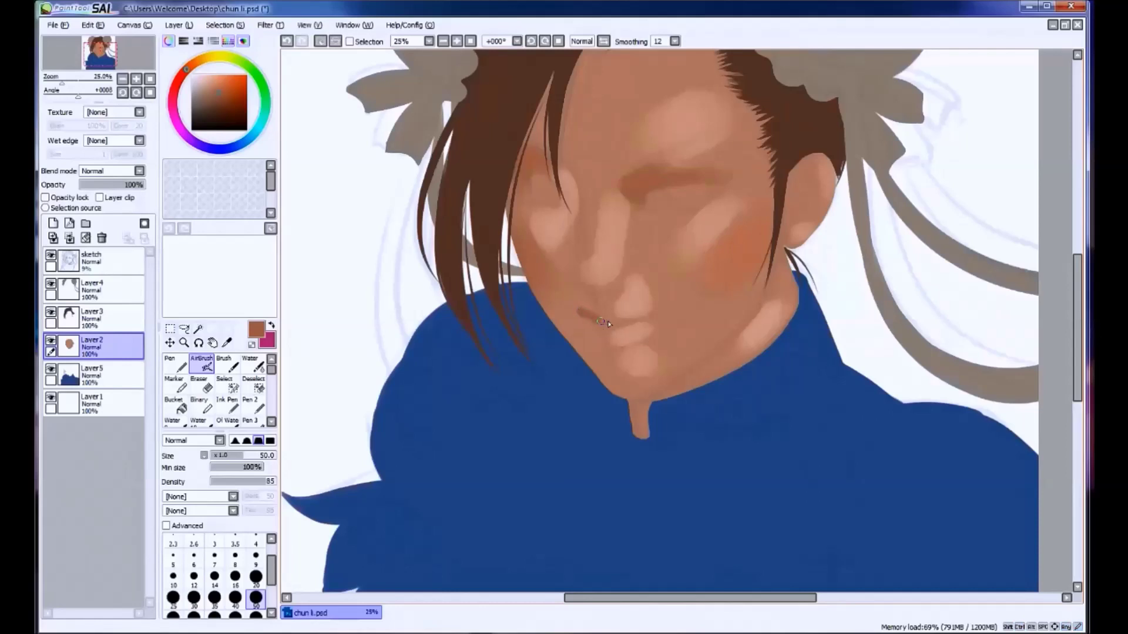
key("ctrl+z")
key("ctrl+y")
mouse_move(578, 306)
left_mouse_down()
mouse_move(637, 346)
mouse_move(631, 341)
left_mouse_up()
key("ctrl+z")
key("ctrl+z")
key("ctrl+z")
key("ctrl+z")
Shade the far side of the nose and the nostril area beneath the tip, retrying strokes that do not fit.
left_click_drag(596, 282, 579, 302)
key("ctrl+z")
key("ctrl+z")
mouse_move(582, 194)
left_mouse_down()
mouse_move(572, 279)
mouse_move(573, 258)
left_mouse_up()
key("ctrl+z")
key("ctrl+z")
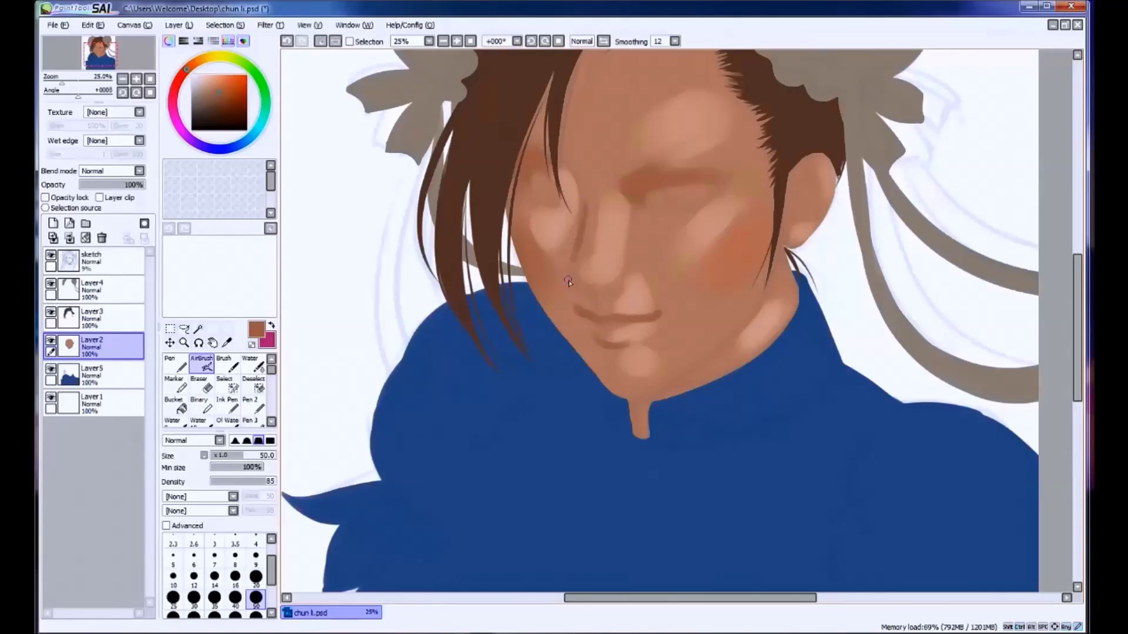
key("ctrl+z")
mouse_move(597, 295)
left_mouse_down()
mouse_move(577, 286)
mouse_move(601, 295)
left_mouse_up()
key("ctrl+z")
left_click_drag(614, 285, 612, 298)
Outline the near eye's upper and lower lids in dark brown with brush size 35.
left_click(652, 196, "alt")
key("bracketleft")
key("bracketleft")
left_click_drag(637, 210, 719, 186)
key("ctrl+z")
left_click_drag(652, 189, 728, 183)
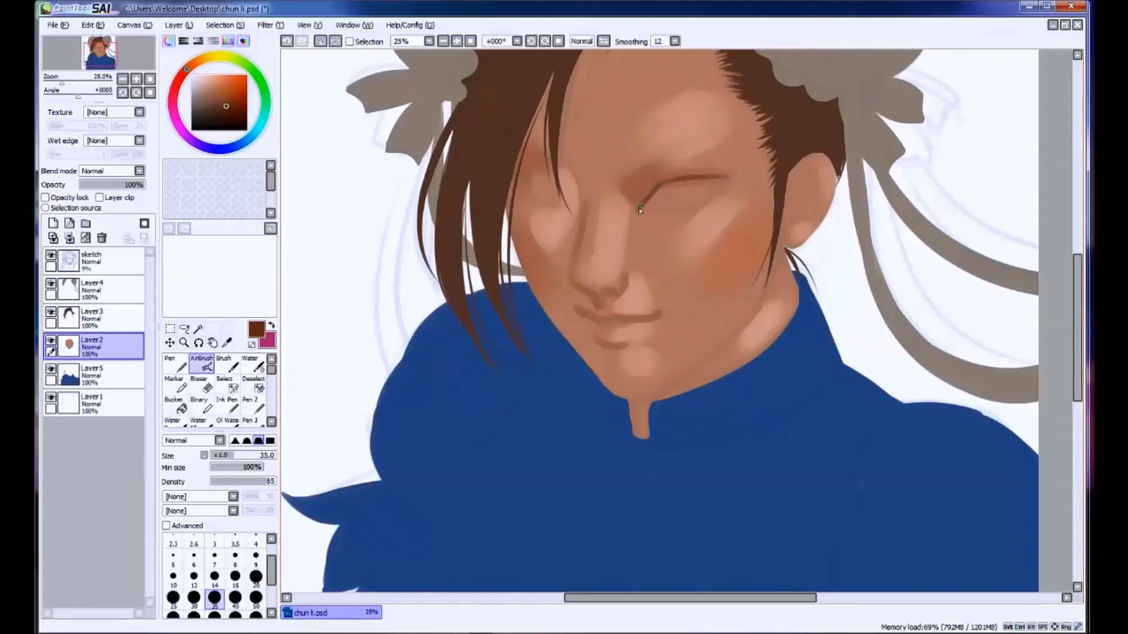
left_click_drag(707, 201, 732, 174)
key("ctrl+z")
left_click_drag(644, 209, 694, 212)
key("ctrl+z")
key("ctrl+z")
Outline the far eye's lids in the same dark brown beside the hanging hair.
mouse_move(550, 173)
left_mouse_down()
mouse_move(510, 174)
mouse_move(543, 199)
mouse_move(531, 175)
mouse_move(548, 212)
mouse_move(531, 174)
mouse_move(549, 210)
mouse_move(564, 201)
mouse_move(539, 206)
left_mouse_up()
key("ctrl+z")
key("ctrl+z")
key("ctrl+z")
key("ctrl+z")
key("ctrl+z")
key("ctrl+y")
key("ctrl+z")
key("ctrl+y")
left_click_drag(628, 170, 704, 130)
key("ctrl+z")
left_click_drag(623, 179, 687, 144)
key("ctrl+z")
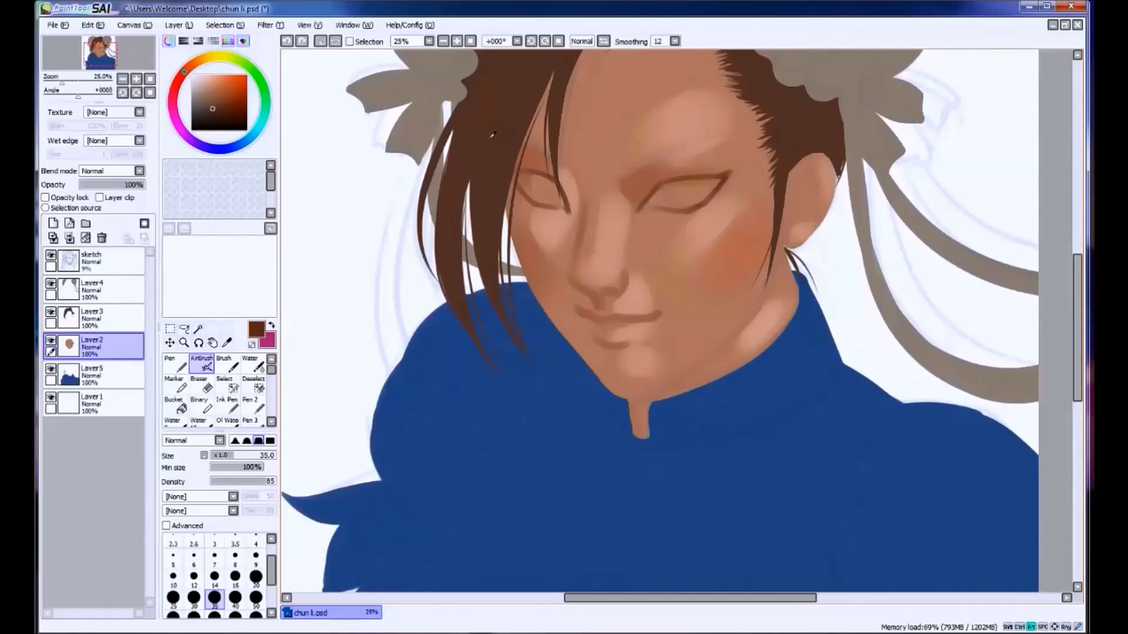
left_click_drag(631, 176, 689, 142)
key("ctrl+z")
Sample the hair's dark brown and draw the slanted inner part of the near eyebrow with brush size 35.
left_click(484, 125, "alt")
mouse_move(625, 178)
left_mouse_down()
mouse_move(690, 139)
mouse_move(627, 183)
mouse_move(681, 146)
left_mouse_up()
key("ctrl+z")
key("ctrl+z")
mouse_move(625, 179)
left_mouse_down()
mouse_move(717, 134)
mouse_move(658, 160)
left_mouse_up()
key("ctrl+z")
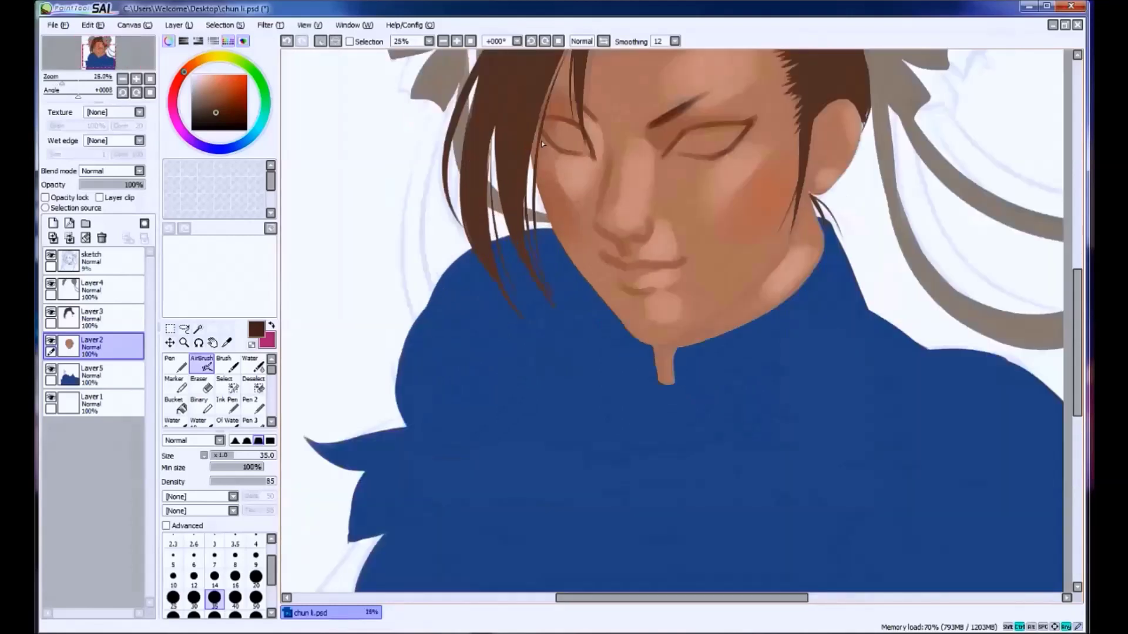
Touch up the inner end of the far eyebrow and the adjoining nose bridge with sampled browns.
left_click_drag(540, 144, 475, 246)
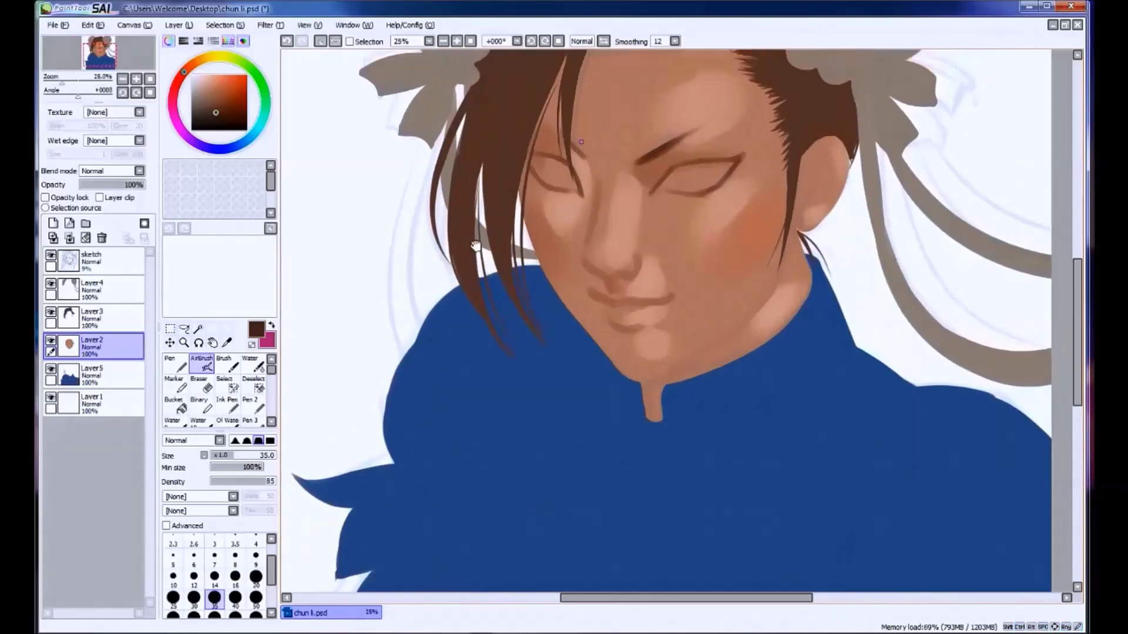
left_click(593, 184, "alt")
left_click(584, 147, "alt")
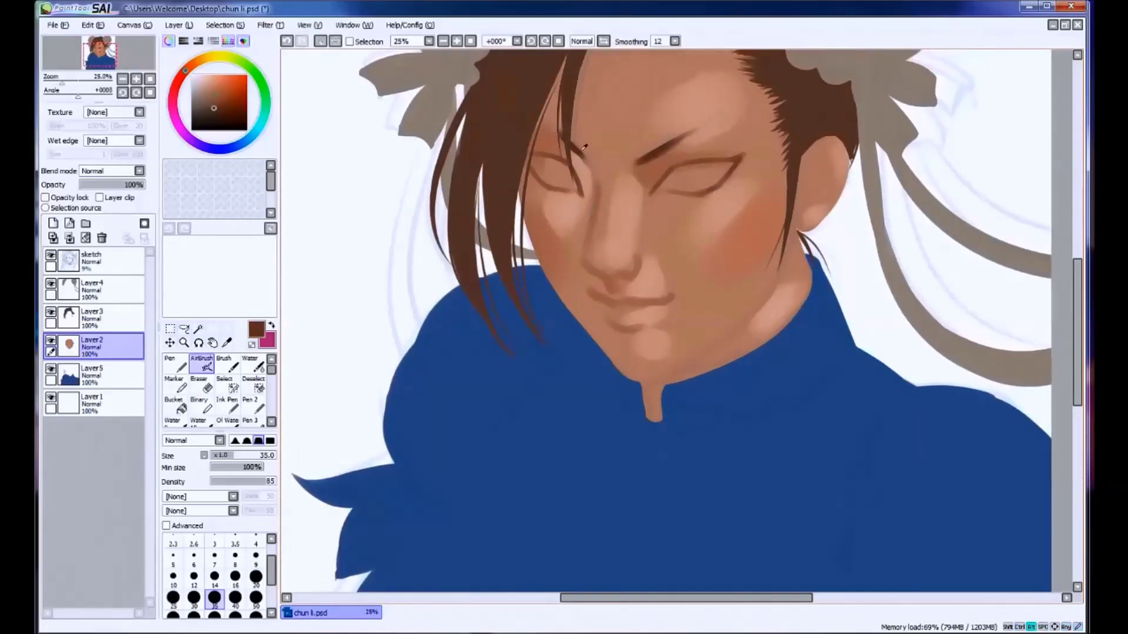
left_click(600, 193, "alt")
scroll(590, 168, "down", 2)
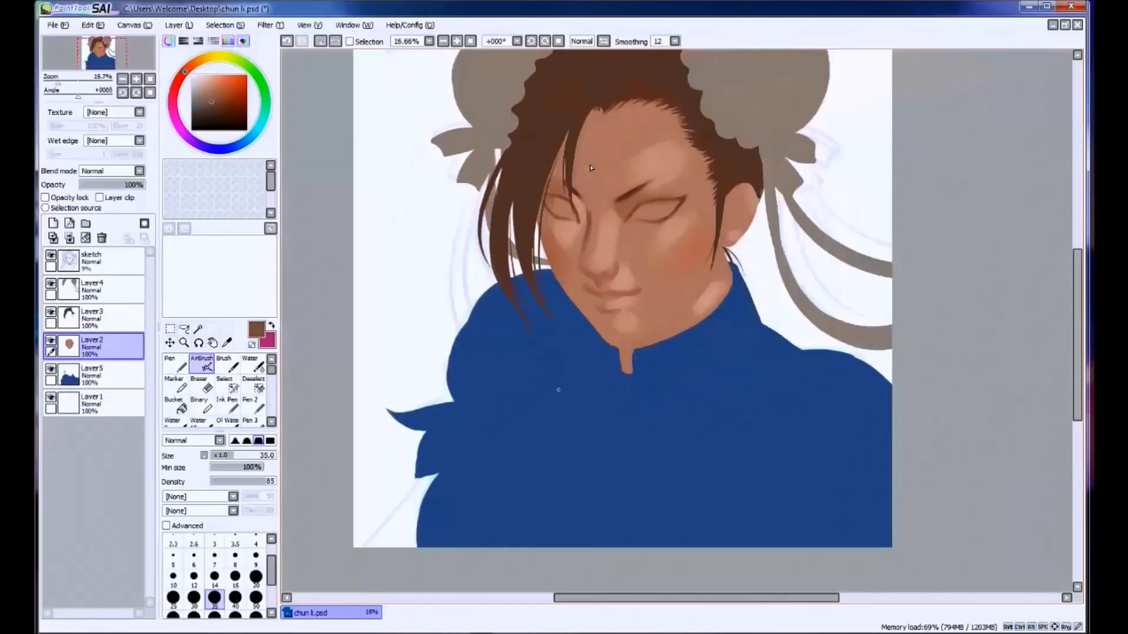
Paint brown shadow on the neck under the chin and jaw and in the collar opening with brush size 80.
key("bracketright")
key("bracketright")
key("bracketright")
key("bracketright")
key("bracketright")
scroll(590, 168, "up", 2)
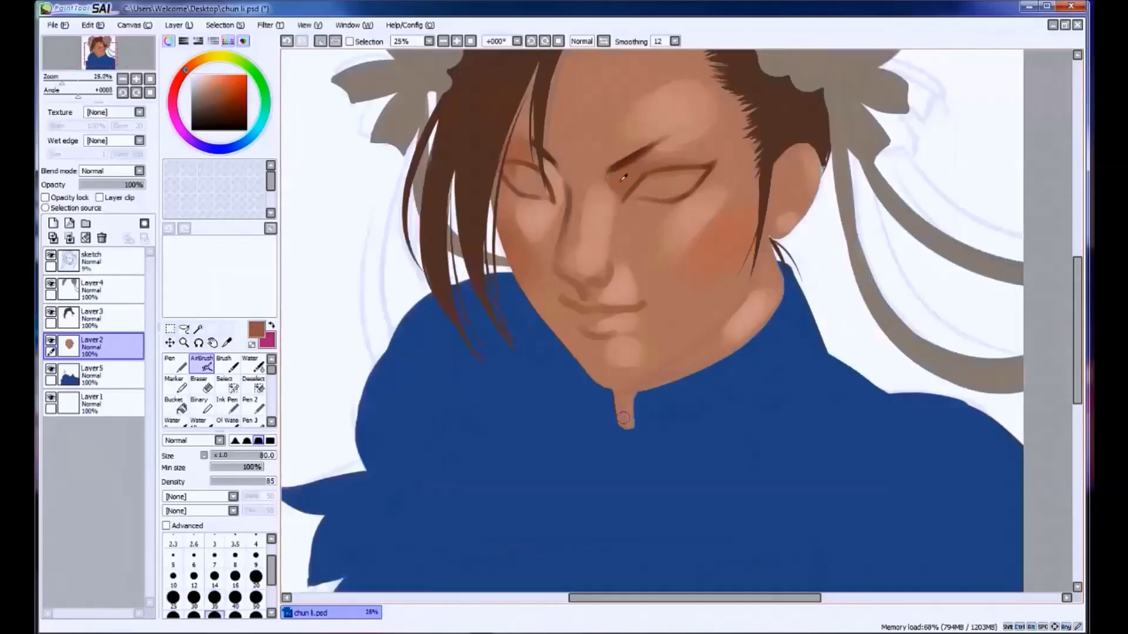
mouse_move(600, 394)
left_mouse_down()
mouse_move(693, 353)
mouse_move(634, 382)
mouse_move(623, 402)
left_mouse_up()
mouse_move(673, 371)
left_mouse_down()
mouse_move(708, 343)
mouse_move(679, 397)
left_mouse_up()
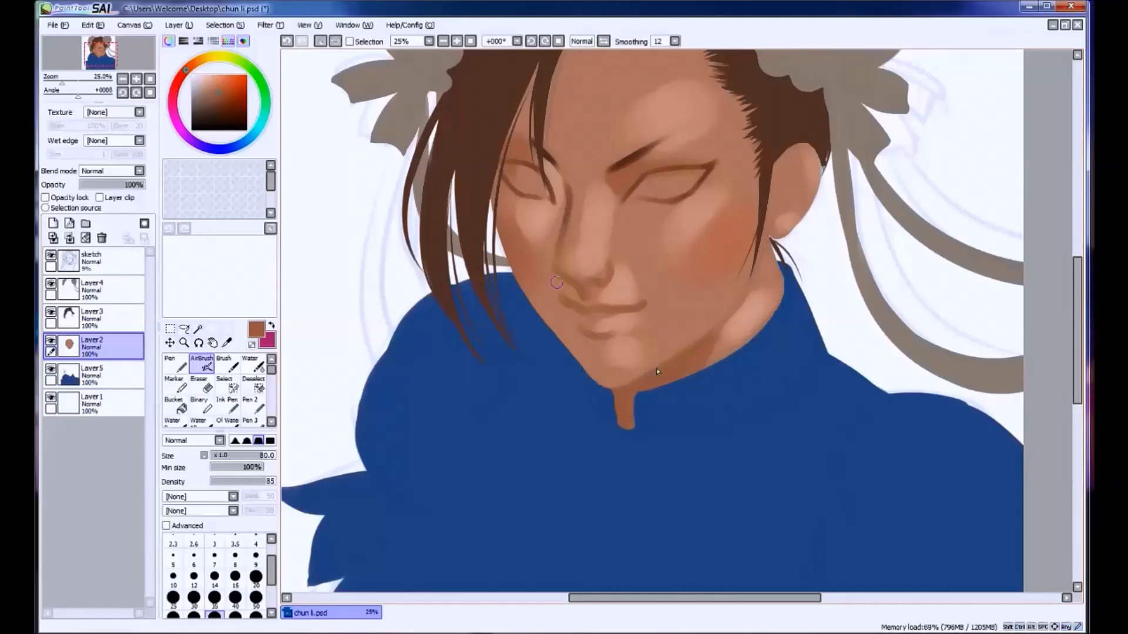
Hide the sketch layer and blend the near cheek's highlight and blush with sampled skin tones at brush size 160.
key("bracketright")
left_click(672, 212, "alt")
key("bracketright")
left_click(51, 256)
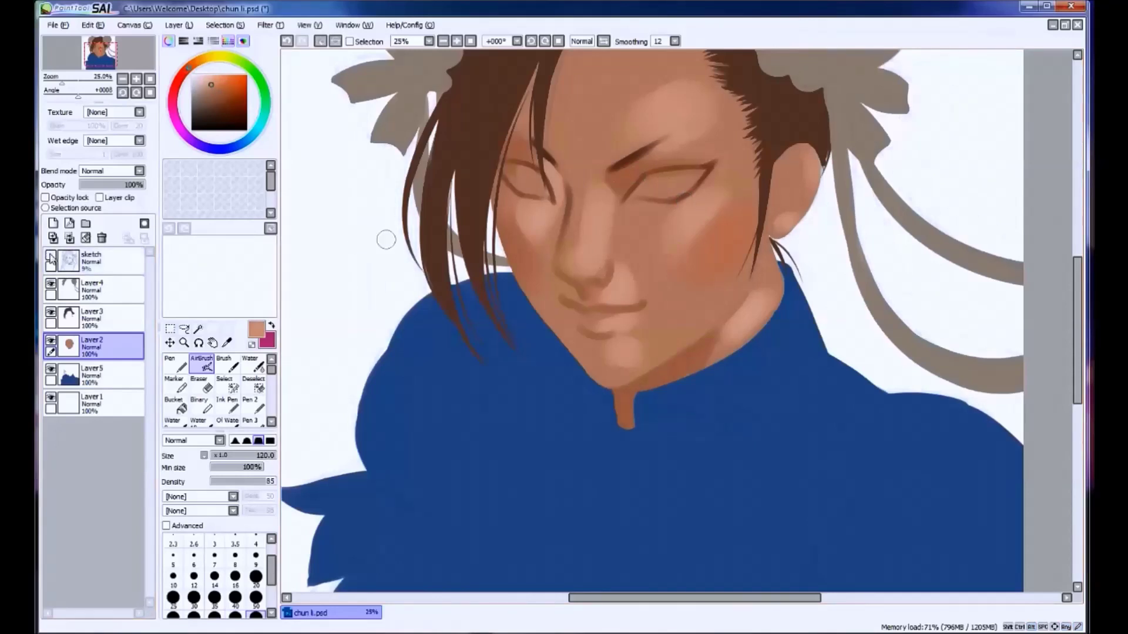
key("bracketright")
left_click(683, 243, "alt")
mouse_move(730, 201)
left_mouse_down()
mouse_move(677, 270)
mouse_move(680, 292)
mouse_move(735, 262)
left_mouse_up()
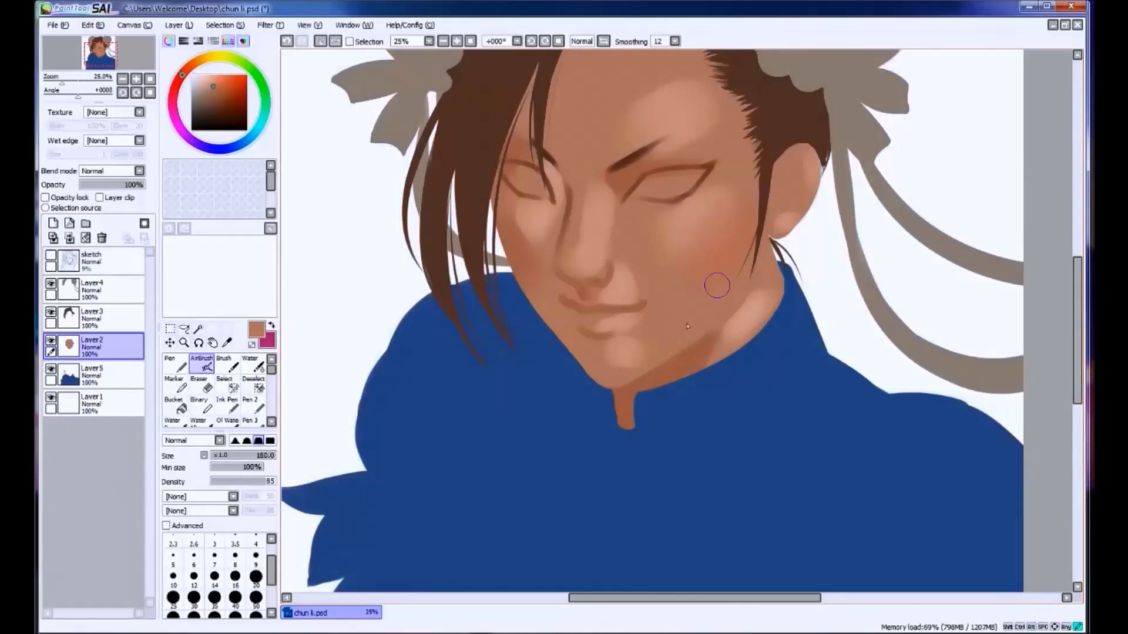
Smooth the transition from the near cheek to the nose and mouth with sampled skin tones.
left_click(683, 215, "alt")
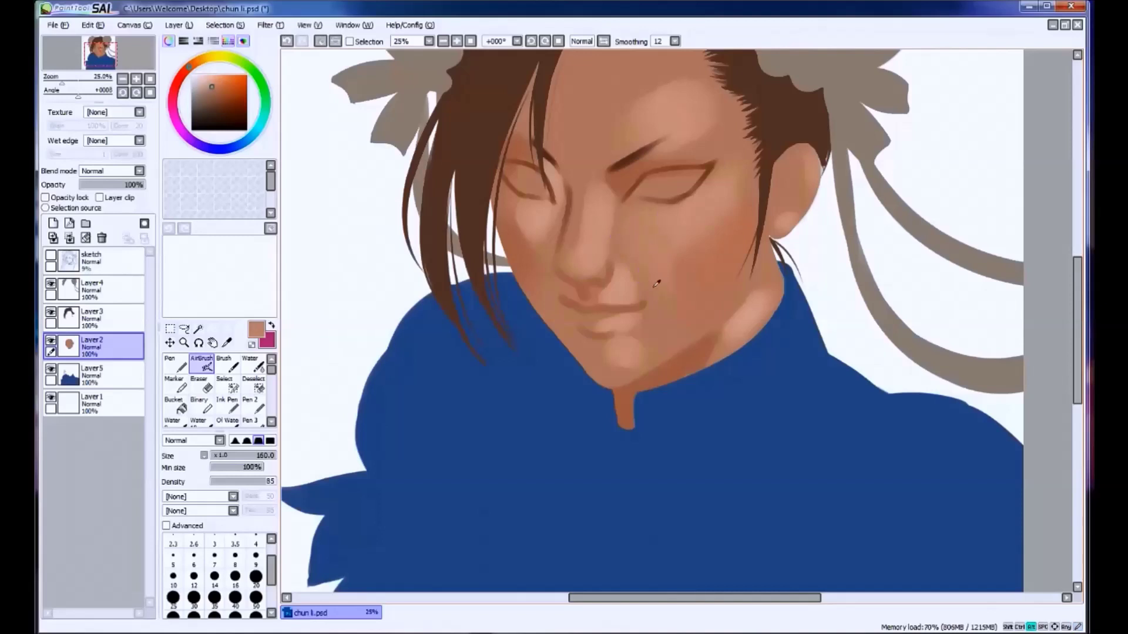
left_click(685, 238, "alt")
left_click(643, 272, "alt")
left_click(622, 215, "alt")
left_click(628, 246, "alt")
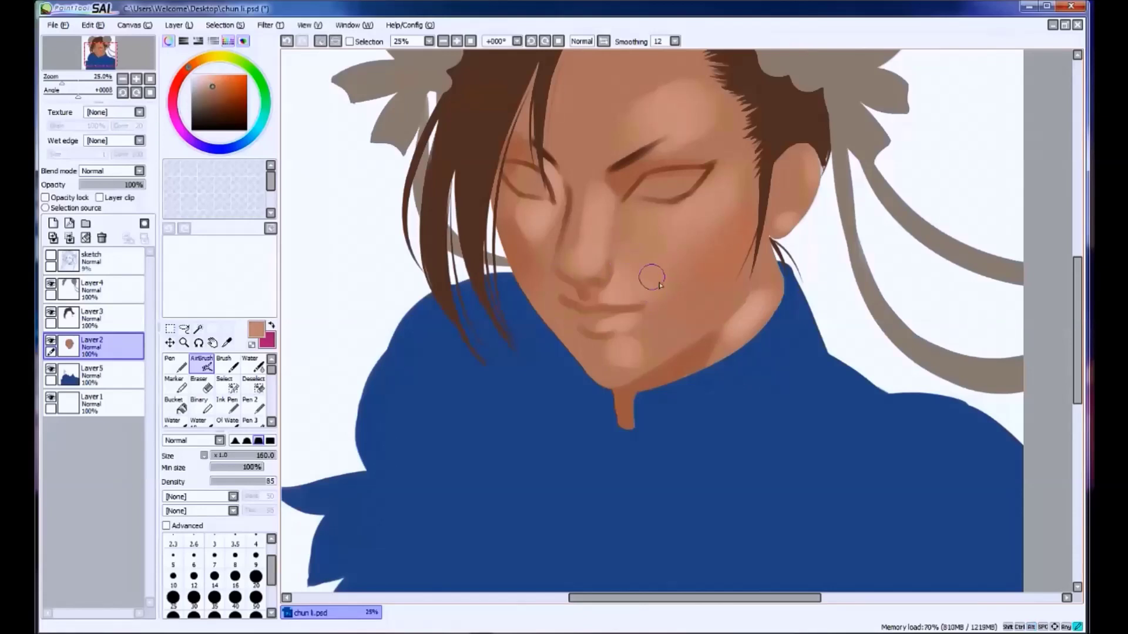
Blend the chin highlight into the surrounding skin with sampled tones.
left_click(622, 346, "alt")
mouse_move(646, 338)
left_mouse_down()
mouse_move(620, 373)
mouse_move(624, 346)
mouse_move(626, 366)
mouse_move(596, 352)
mouse_move(611, 386)
mouse_move(614, 343)
mouse_move(641, 365)
left_mouse_up()
left_click(609, 352, "alt")
left_click(640, 365, "alt")
Blend the far cheek's highlight into its outer edge beside the hair with sampled skin tones.
left_click(512, 224, "alt")
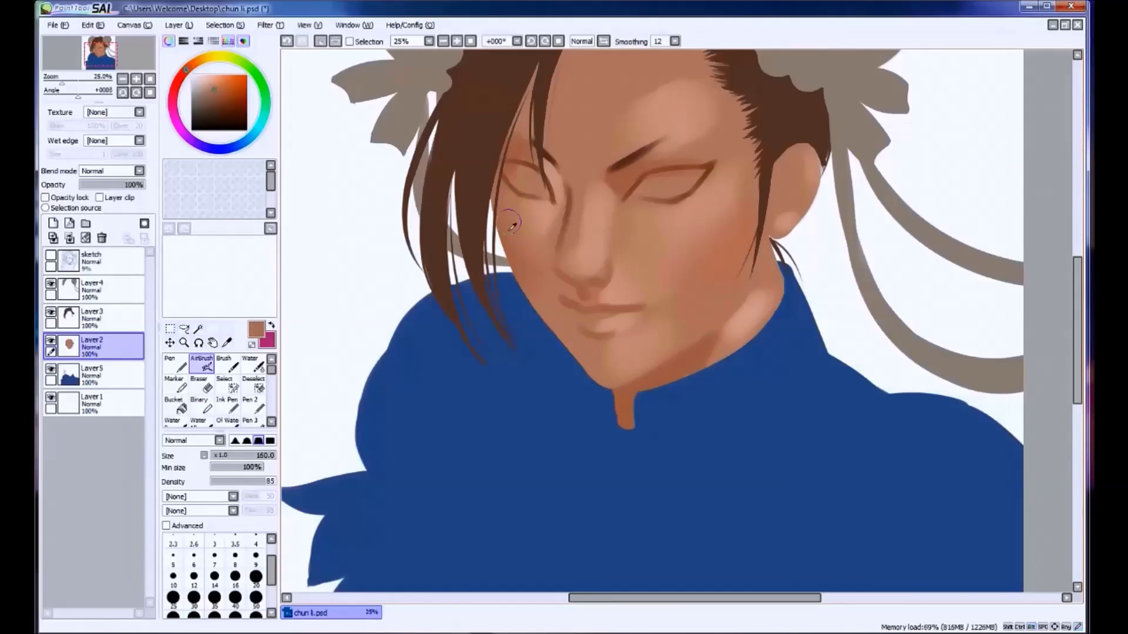
left_click(527, 222, "alt")
mouse_move(527, 221)
left_mouse_down()
mouse_move(537, 216)
mouse_move(529, 213)
left_mouse_up()
left_click(527, 211, "alt")
key("ctrl+z")
Blend the nose bridge between the eyes with sampled skin tones at brush size 80.
left_click(554, 170, "alt")
key("bracketleft")
key("bracketleft")
key("bracketleft")
left_click(587, 198)
left_click(568, 262, "alt")
key("ctrl+z")
left_click(591, 182)
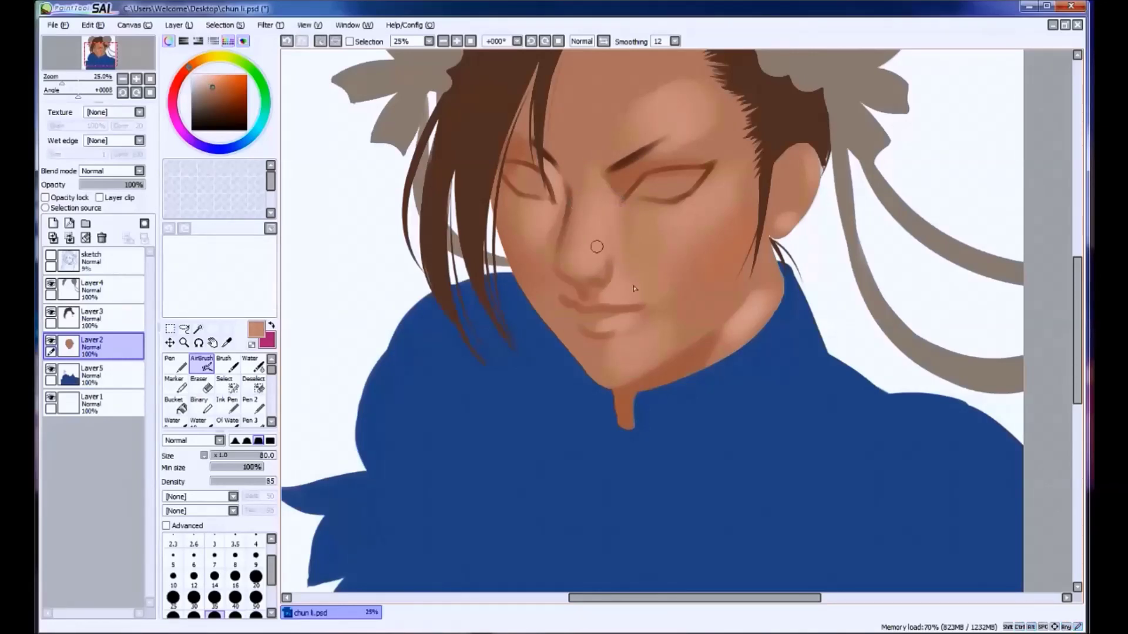
Soften the shading around the nose tip and nostril with a sampled skin tone at brush size 60.
left_click(605, 259, "alt")
key("ctrl+z")
key("bracketleft")
key("bracketleft")
left_click(596, 269)
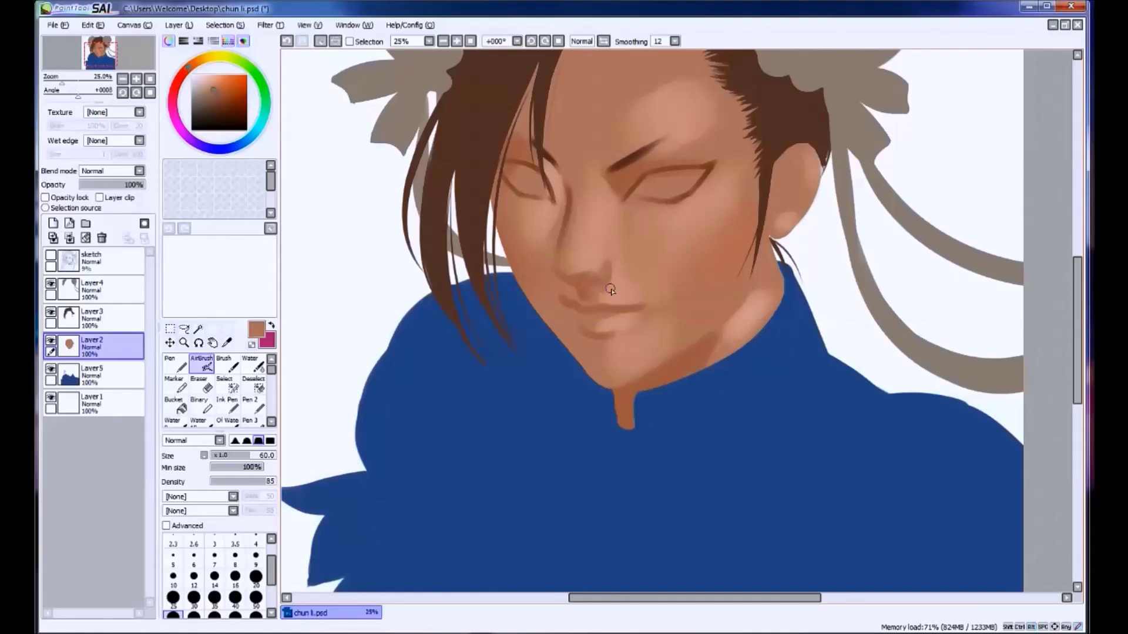
Blend the skin around the nostril and upper lip with sampled tones at brush size 60.
left_click(614, 290, "alt")
left_click(581, 292, "alt")
left_click(602, 262, "alt")
left_click(583, 269, "alt")
left_click(562, 276, "alt")
left_click(573, 306, "alt")
left_click(617, 282, "alt")
Smooth the nose tip and its shaded side with sampled skin tones at brush size 70.
key("bracketright")
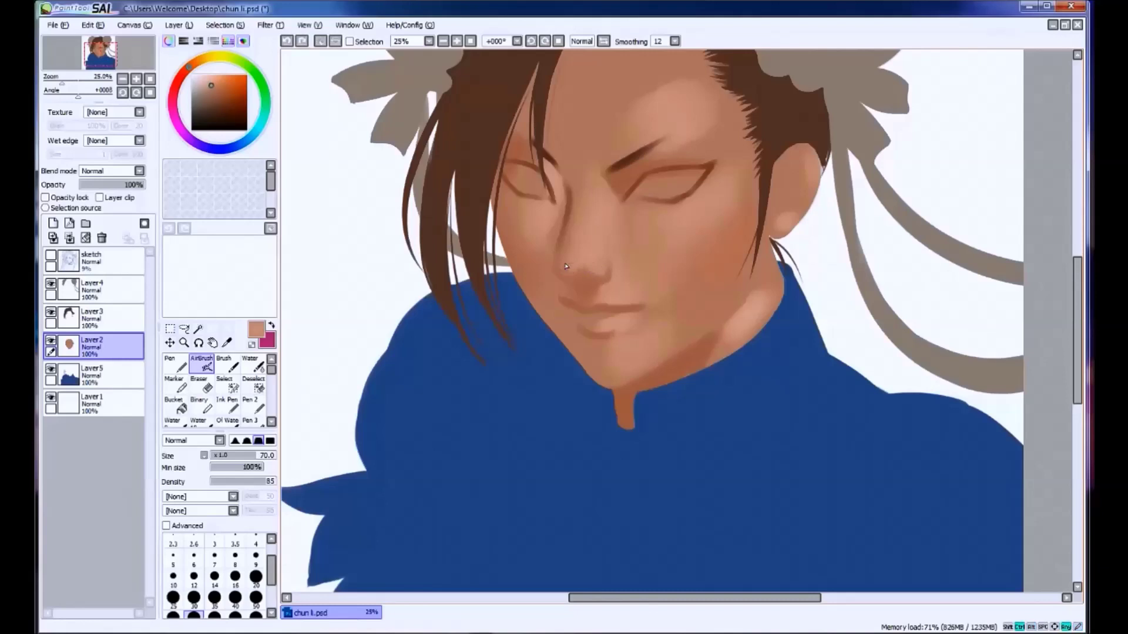
left_click(581, 261, "alt")
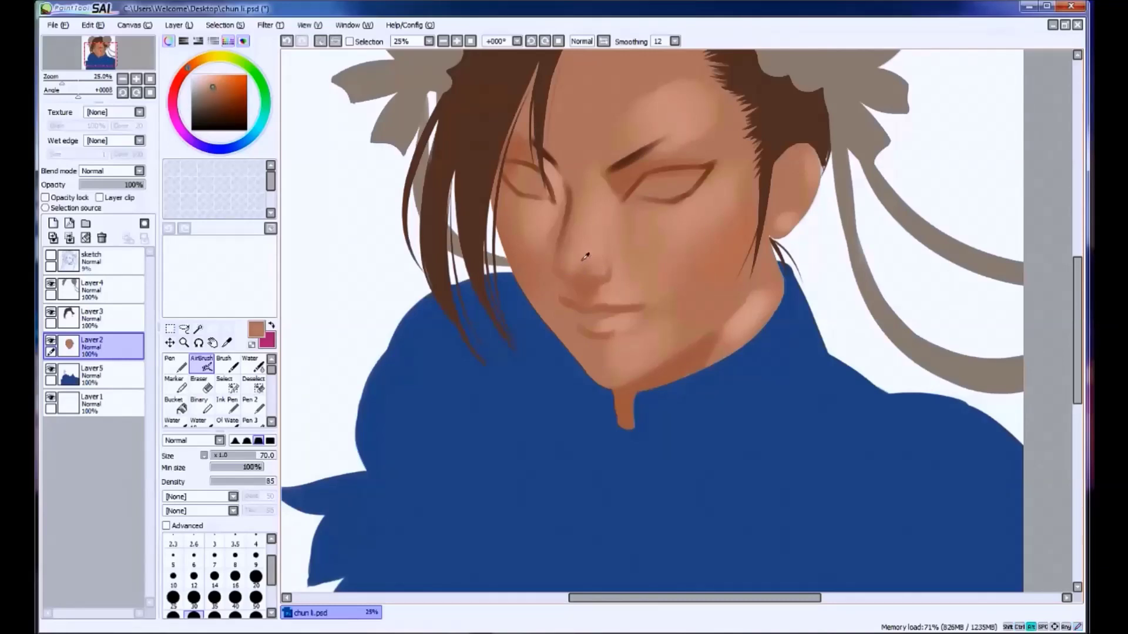
left_click(587, 261, "alt")
left_click(583, 275, "alt")
Blend the nose bridge and the area around the near brow into the forehead with sampled skin tones and a larger brush.
left_click(614, 199, "alt")
left_click(614, 187, "alt")
left_click(646, 153, "alt")
left_click(686, 129, "alt")
key("bracketright")
key("bracketright")
mouse_move(686, 132)
left_mouse_down()
mouse_move(701, 150)
mouse_move(676, 147)
mouse_move(712, 155)
left_mouse_up()
left_click(712, 157, "alt")
key("bracketleft")
key("bracketleft")
key("bracketleft")
mouse_move(631, 179)
left_mouse_down()
mouse_move(696, 158)
mouse_move(673, 117)
mouse_move(650, 107)
mouse_move(614, 127)
mouse_move(670, 105)
mouse_move(609, 122)
mouse_move(658, 92)
mouse_move(645, 126)
left_mouse_up()
key("ctrl+z")
Even out the forehead above the brows with sampled skin tones using a much larger brush.
scroll(657, 169, "down", 1)
key("bracketright")
key("bracketright")
key("bracketright")
key("bracketright")
key("bracketright")
key("bracketright")
key("bracketright")
left_click(696, 161, "alt")
left_click(611, 142, "alt")
Blend the skin beside the near brow's inner end with a sampled tone at brush size 60.
key("bracketleft")
key("bracketleft")
key("bracketleft")
key("bracketleft")
scroll(628, 230, "up", 1)
key("bracketleft")
key("bracketleft")
key("bracketleft")
key("bracketleft")
left_click(640, 138, "alt")
key("bracketright")
Soften the lower lip and the shadow beneath it with sampled skin tones at brush size 60.
left_click(598, 289, "alt")
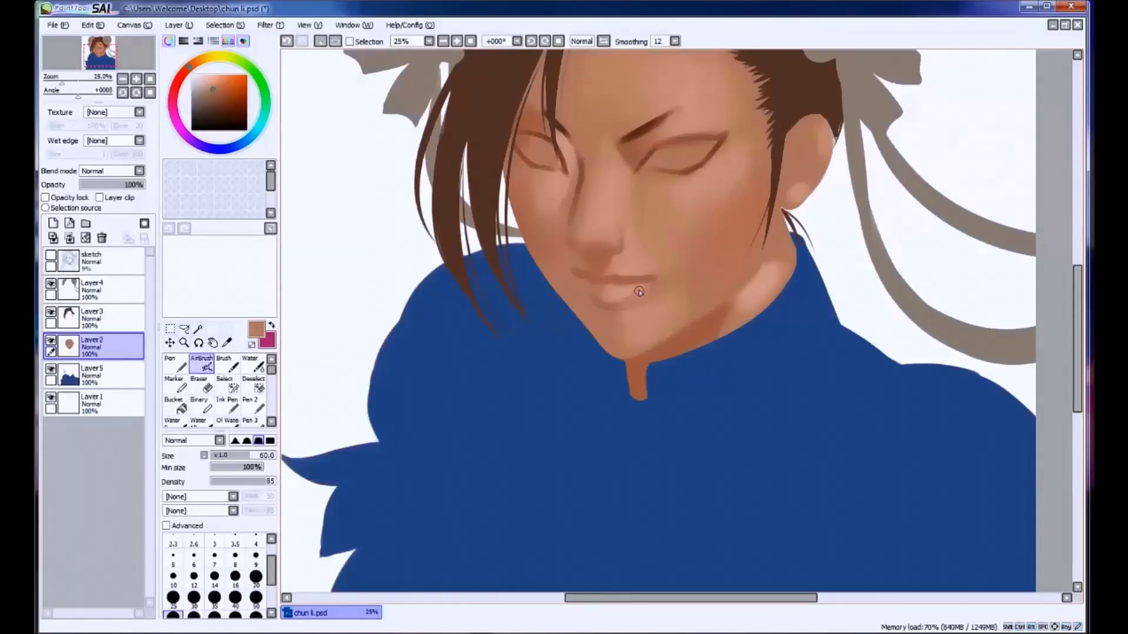
left_click(605, 303, "alt")
left_click(627, 301, "alt")
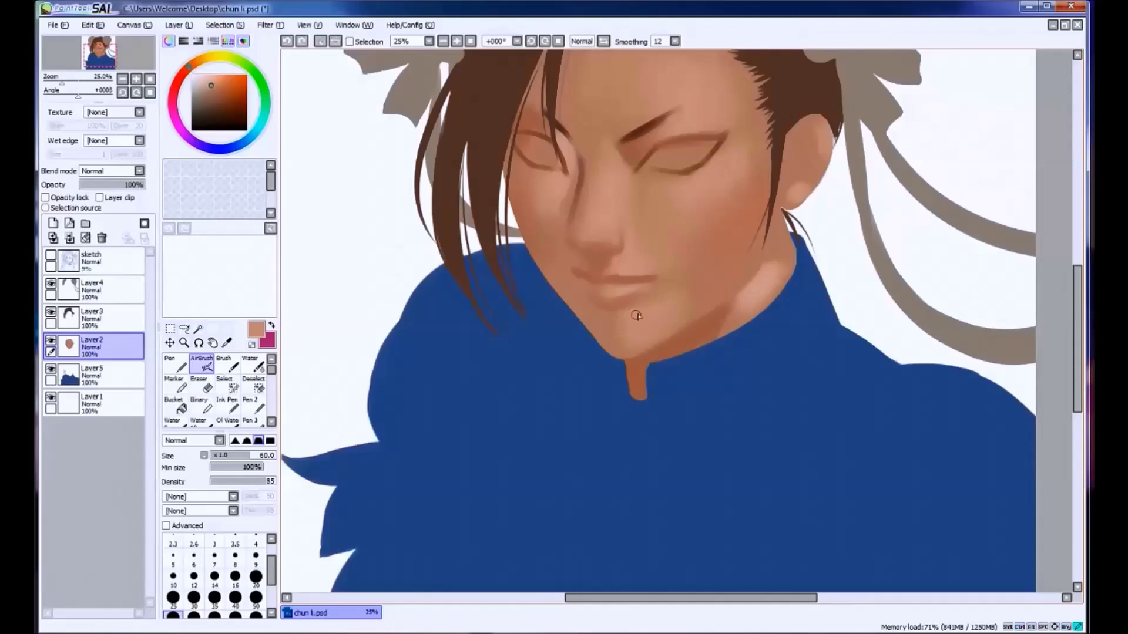
key("bracketright")
key("bracketright")
key("bracketright")
key("bracketright")
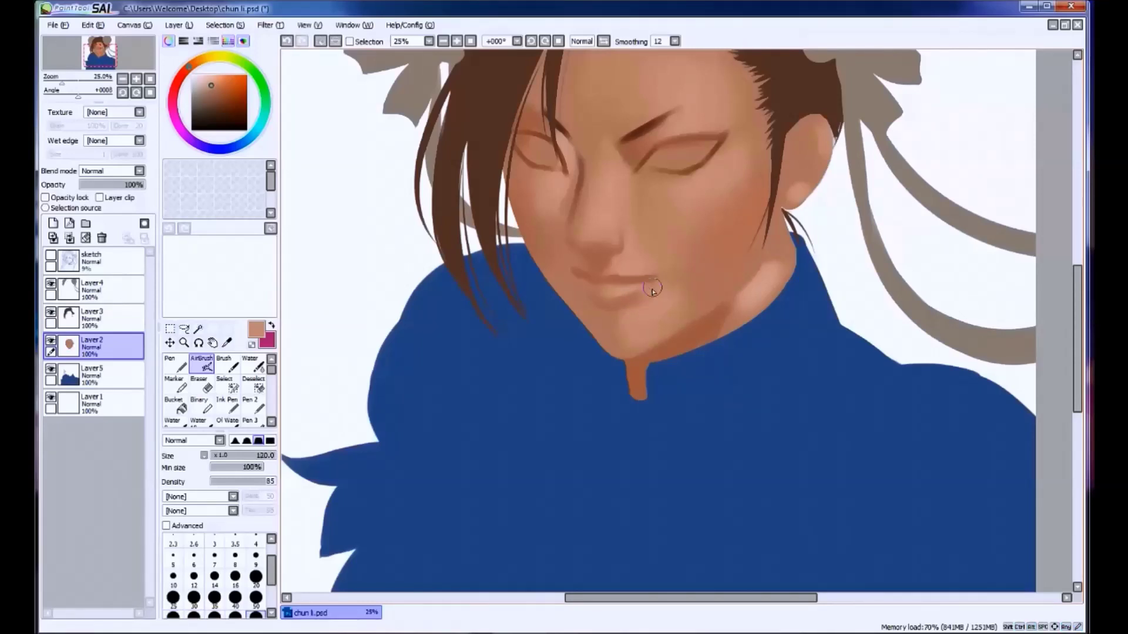
key("ctrl+z")
left_click_drag(609, 282, 652, 287)
key("ctrl+z")
Blend the lips into the surrounding skin with sampled tones at brush size 80, comparing before and after.
key("bracketleft")
key("bracketleft")
left_click(617, 294, "alt")
scroll(657, 283, "up", 1)
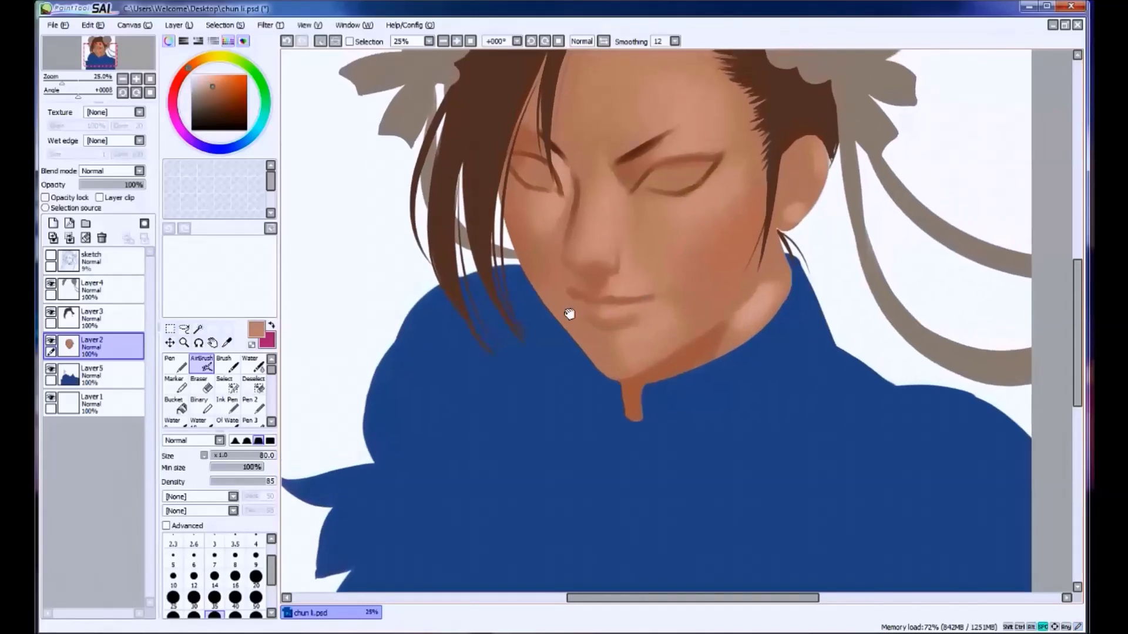
left_click(570, 314, "alt")
key("ctrl+z")
key("ctrl+y")
Try shading the neck with the sampled jaw shadow tone, checking it against the sketch layer.
left_click(686, 362, "alt")
key("ctrl+z")
key("ctrl+y")
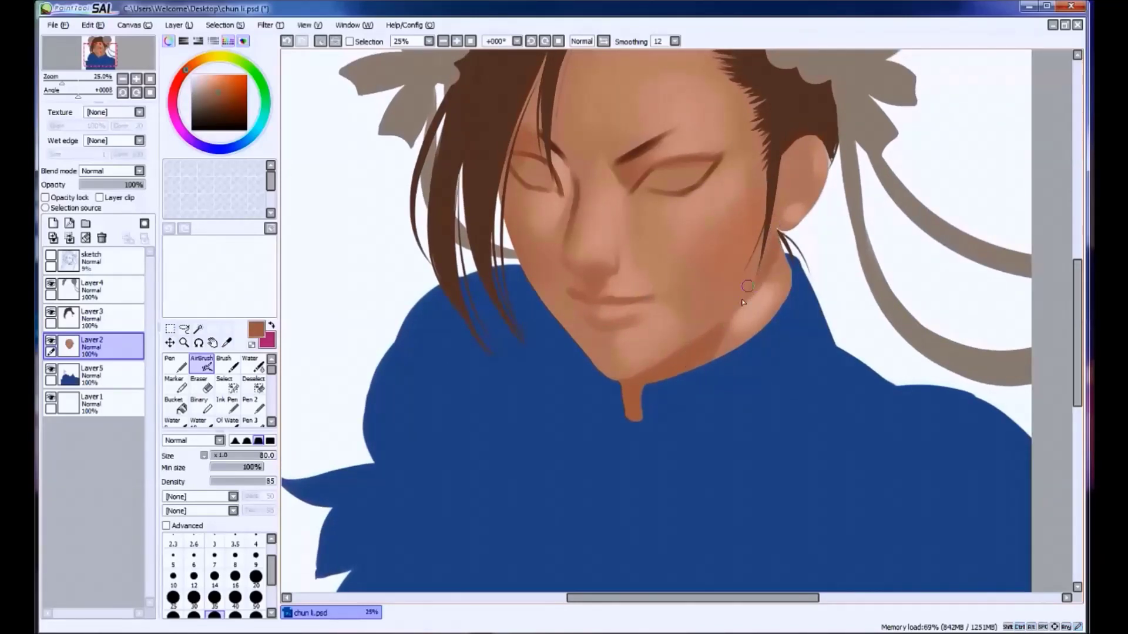
left_click(50, 255)
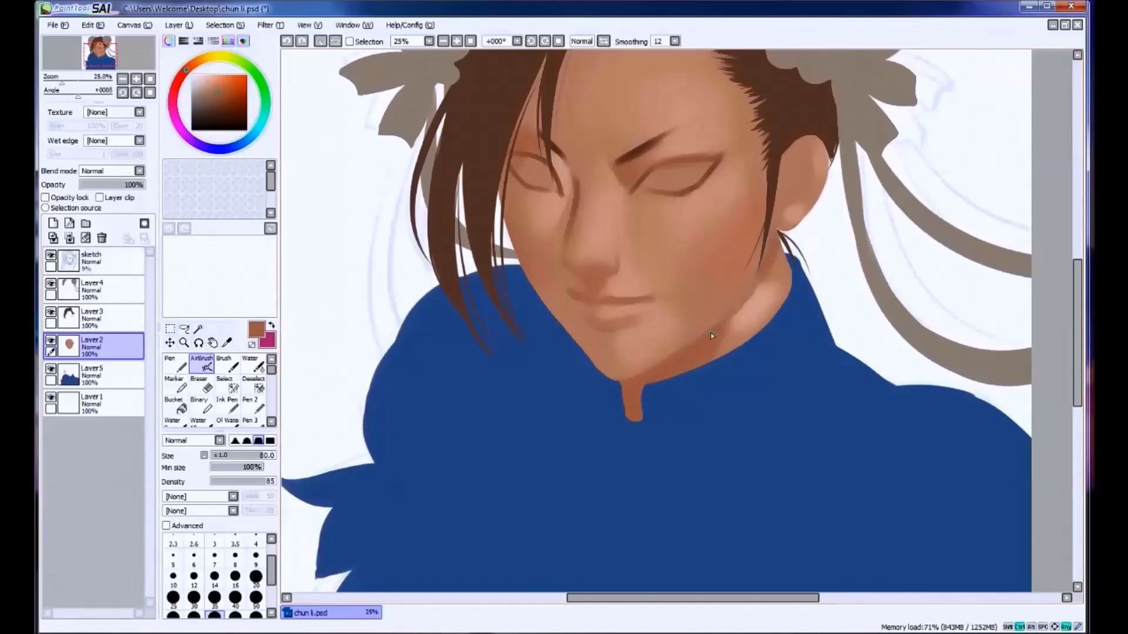
key("ctrl+z")
key("ctrl+y")
key("ctrl+z")
left_click(51, 255)
left_click(750, 302, "alt")
left_click_drag(738, 315, 699, 386)
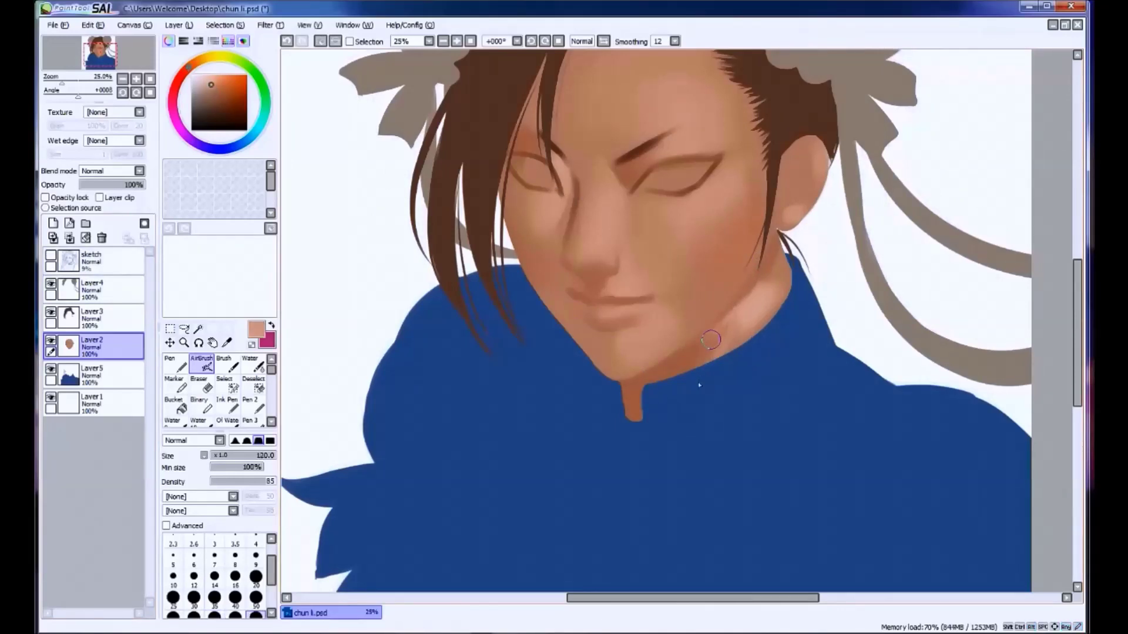
key("ctrl+z")
Blend the neck highlight into the shadow under the jaw with sampled tones at brush size 80.
key("bracketright")
left_click(748, 308, "alt")
key("bracketleft")
key("bracketleft")
left_click(701, 340, "alt")
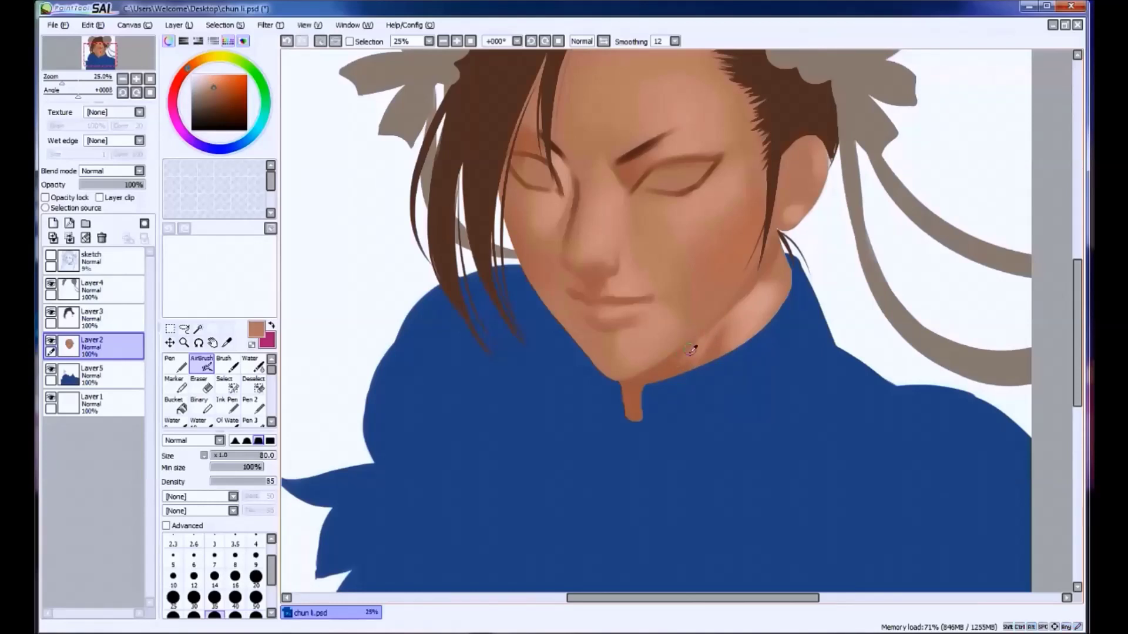
left_click(671, 382, "alt")
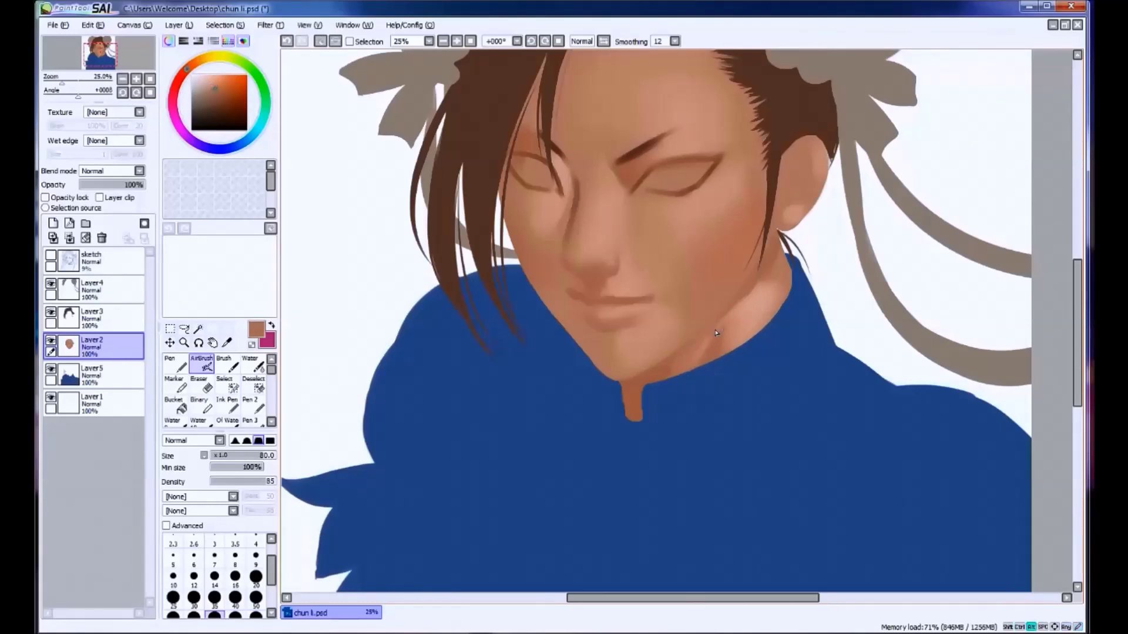
left_click(741, 318, "alt")
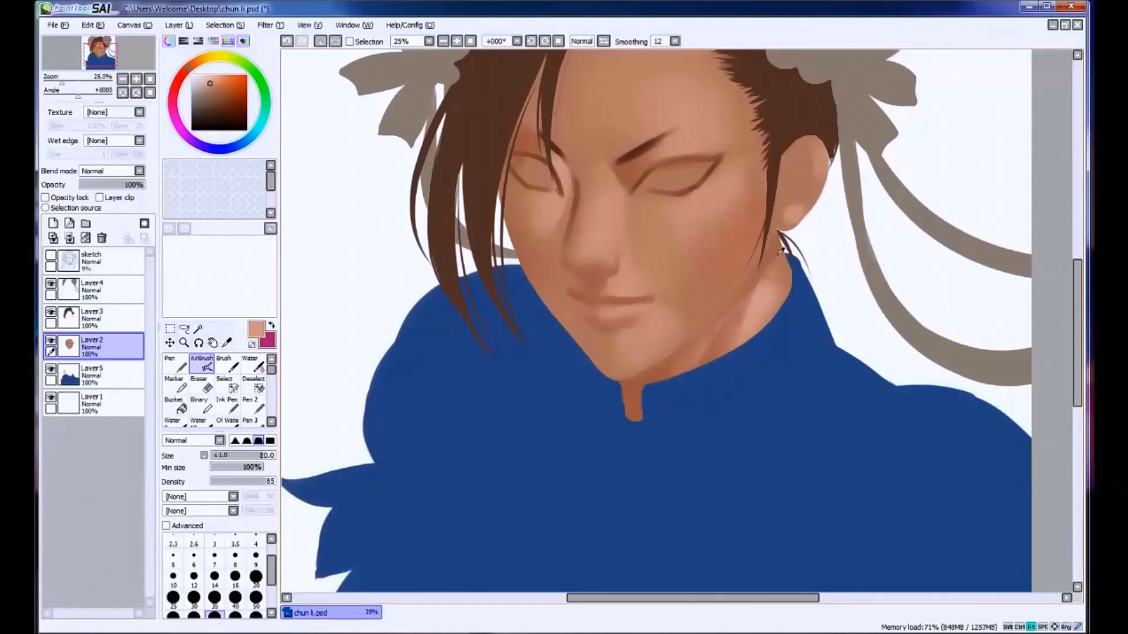
mouse_move(777, 314)
left_mouse_down()
mouse_move(787, 274)
mouse_move(664, 371)
left_mouse_up()
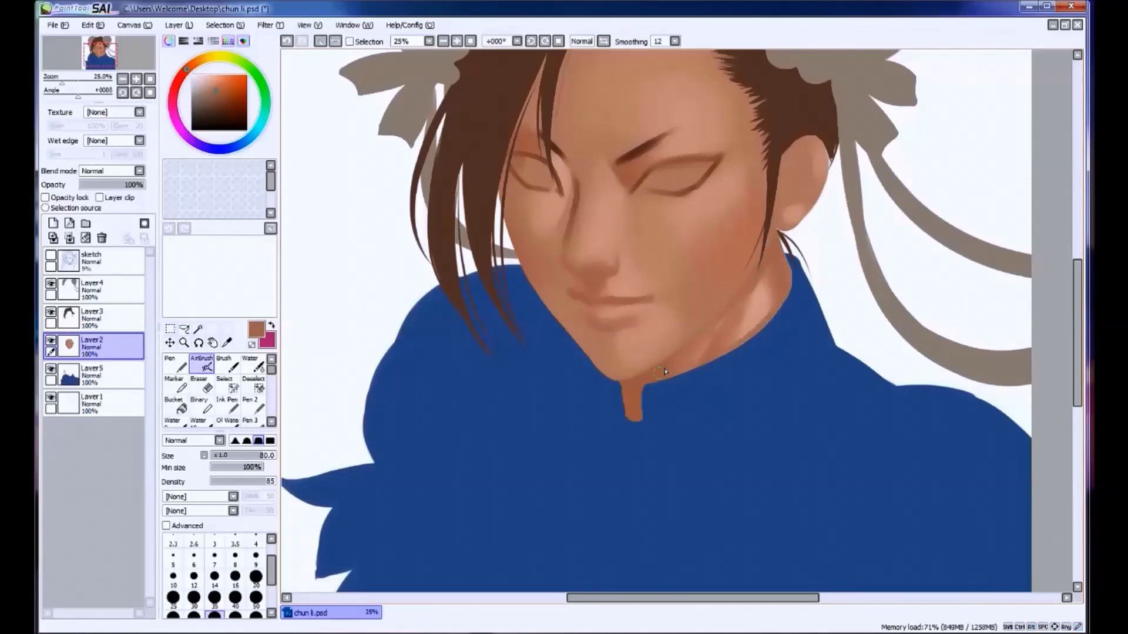
Paint the inner ear shadow with the sampled brown, showing the sketch layer as a guide and hiding it again.
left_click(51, 255)
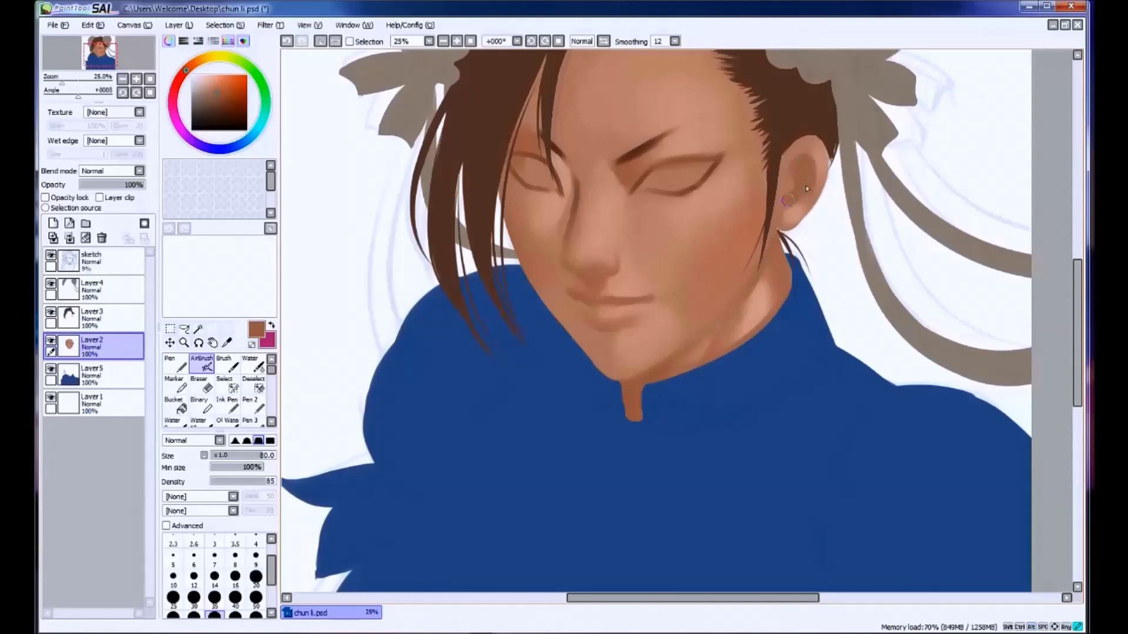
left_click_drag(814, 179, 807, 188)
left_click(802, 202, "alt")
left_click(50, 255)
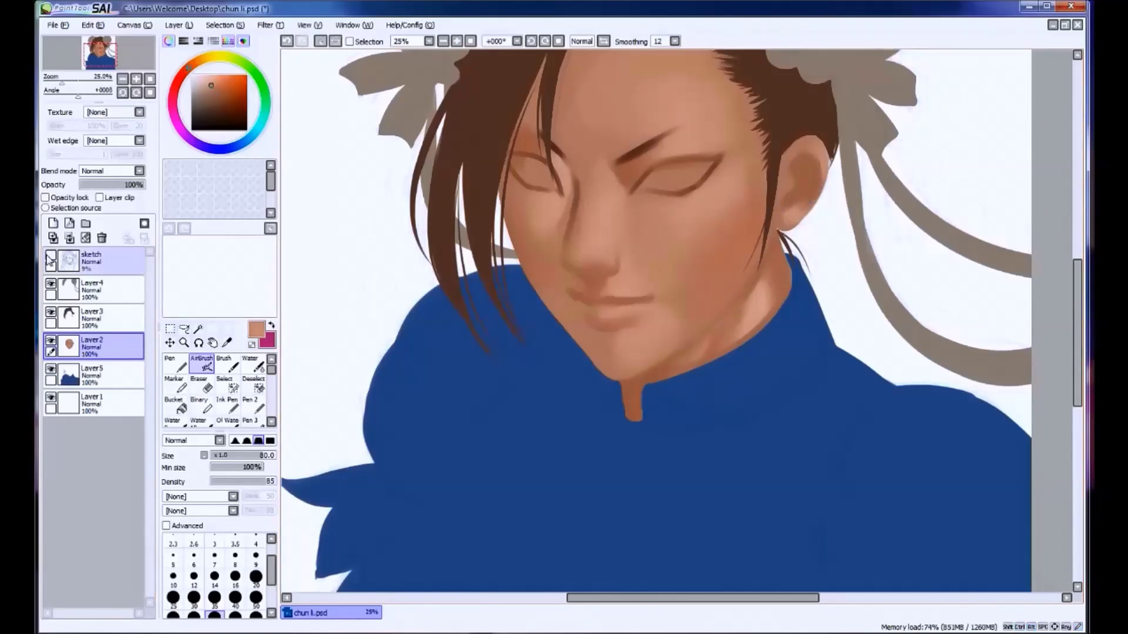
Darken the far corner of the mouth with a dark brown at brush size 25.
key("bracketright")
key("bracketright")
left_click_drag(646, 295, 530, 402)
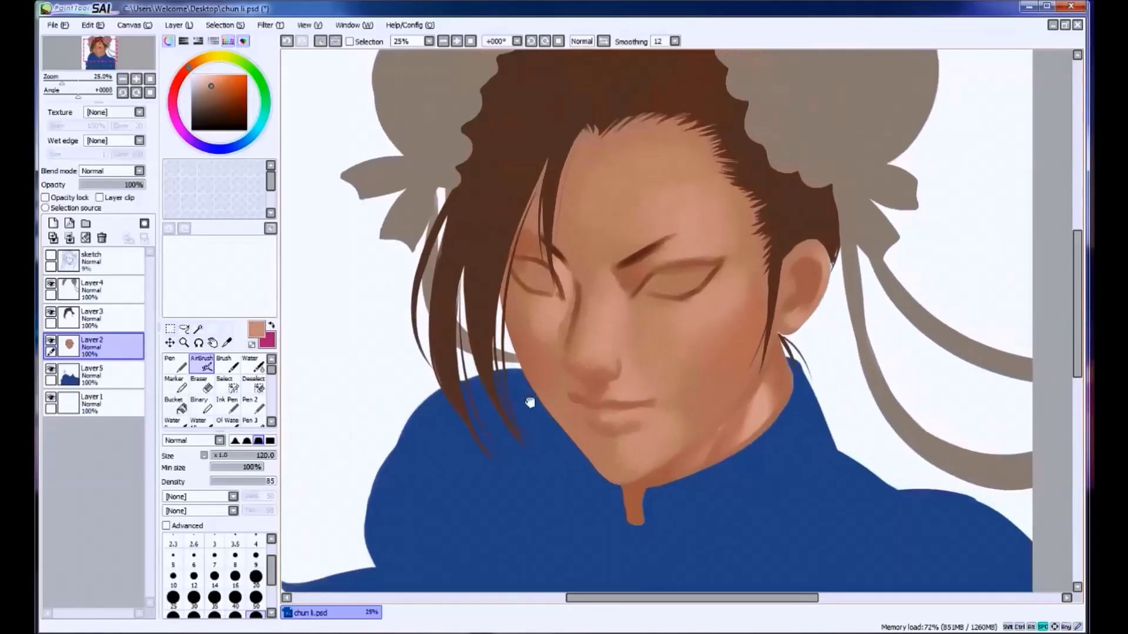
key("bracketleft")
key("bracketleft")
key("bracketleft")
key("bracketleft")
key("bracketleft")
left_click_drag(218, 97, 222, 103)
key("bracketleft")
key("bracketleft")
key("bracketleft")
key("bracketleft")
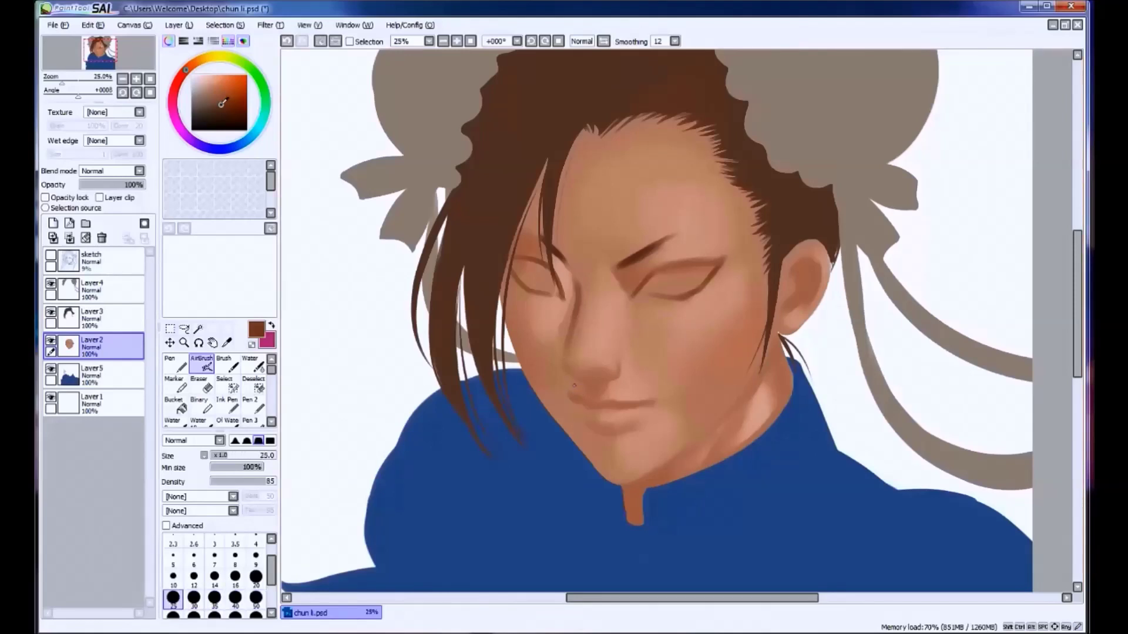
left_click(570, 397, "alt")
key("ctrl+z")
left_click_drag(568, 395, 579, 403)
Draw the dark brown line between the lips across to the near mouth corner at brush size 20.
key("bracketleft")
key("bracketleft")
mouse_move(584, 405)
left_mouse_down()
mouse_move(630, 411)
mouse_move(652, 396)
mouse_move(596, 411)
mouse_move(639, 408)
left_mouse_up()
key("ctrl+z")
key("ctrl+z")
key("bracketright")
key("bracketright")
key("bracketright")
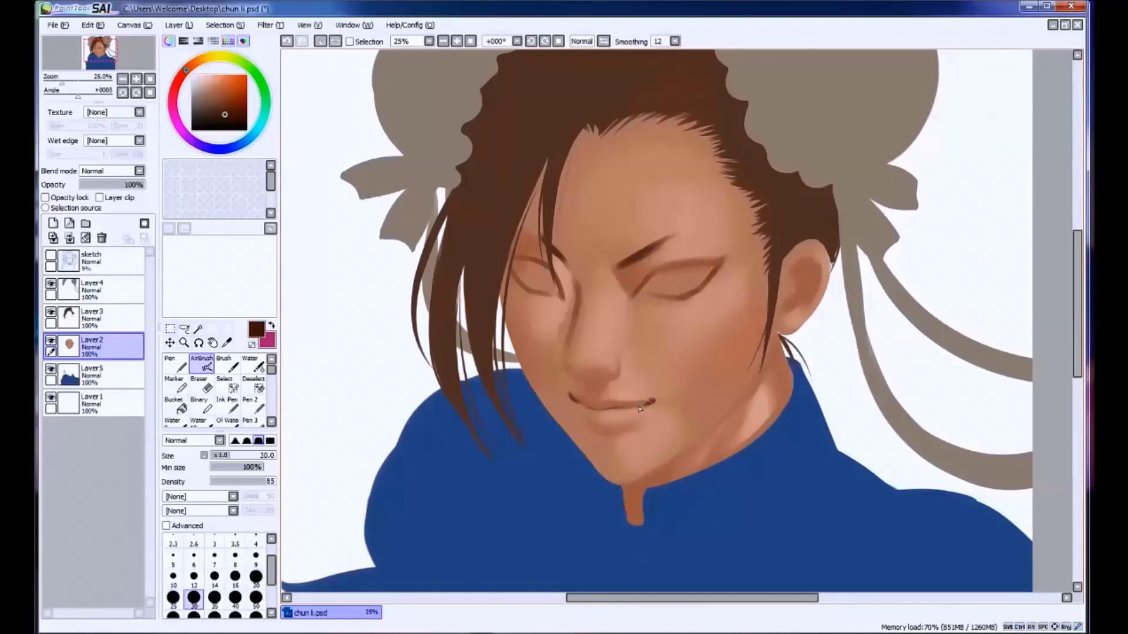
key("ctrl+z")
Tint the upper lip along the mouth line with a muted red at brush size 35.
left_click(603, 416, "alt")
key("bracketright")
left_click(226, 98)
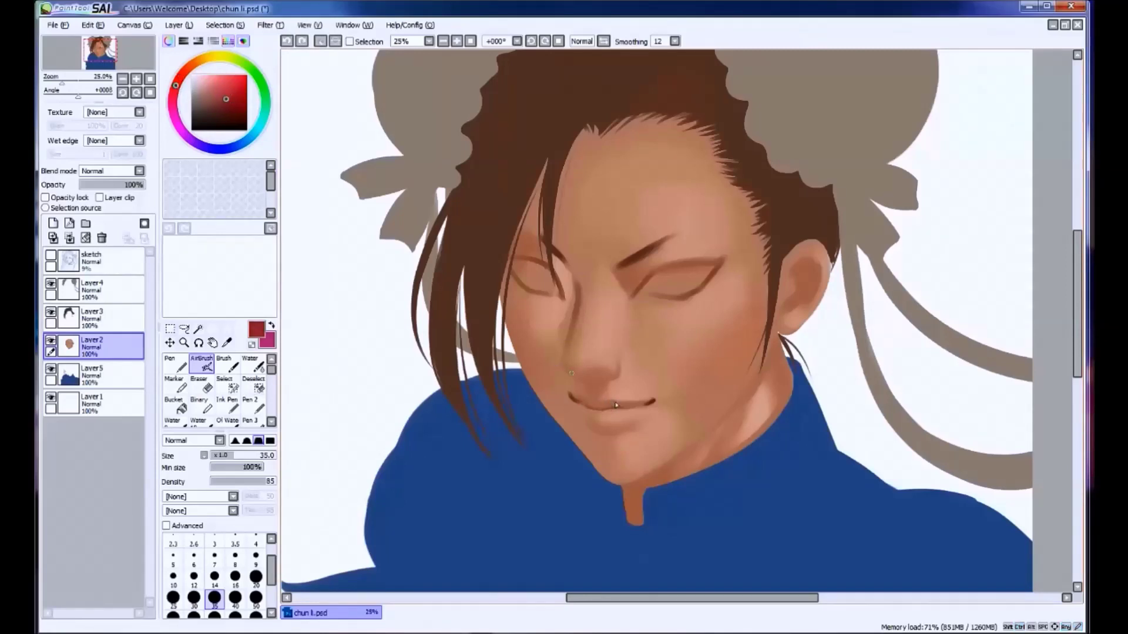
left_click_drag(587, 407, 608, 409)
left_click_drag(175, 88, 177, 81)
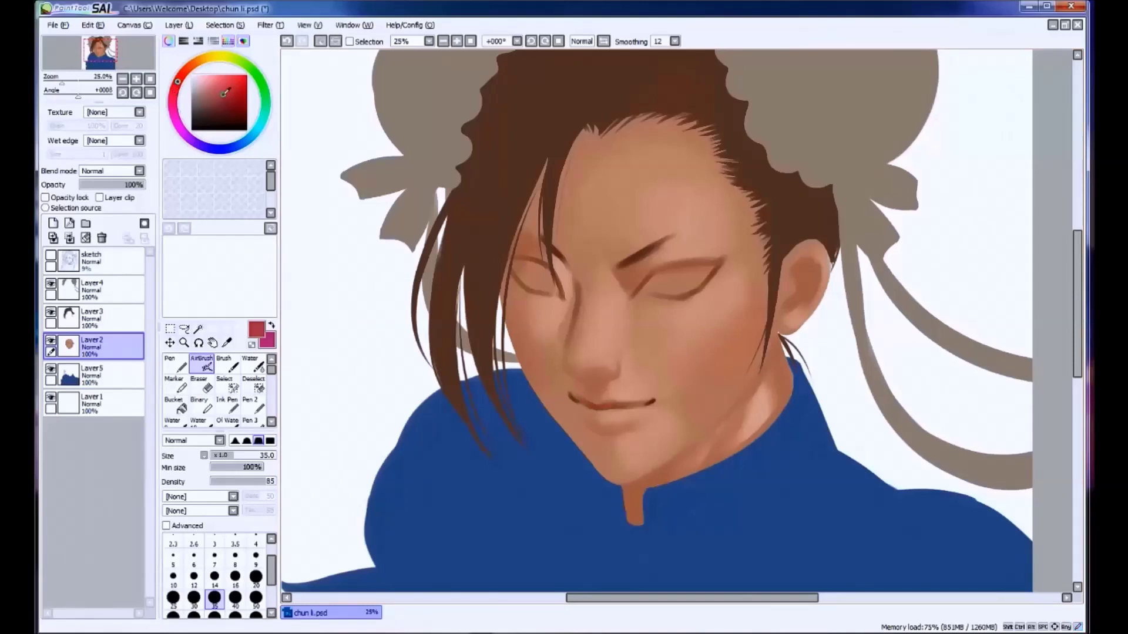
key("ctrl+z")
mouse_move(603, 406)
left_mouse_down()
mouse_move(625, 407)
mouse_move(616, 407)
left_mouse_up()
key("ctrl+z")
left_click_drag(582, 400, 629, 405)
key("ctrl+z")
key("ctrl+z")
Paint muted red along the lower lip's bottom edge at brush size 50.
key("bracketright")
key("bracketright")
mouse_move(587, 424)
left_mouse_down()
mouse_move(622, 431)
mouse_move(613, 428)
left_mouse_up()
key("ctrl+z")
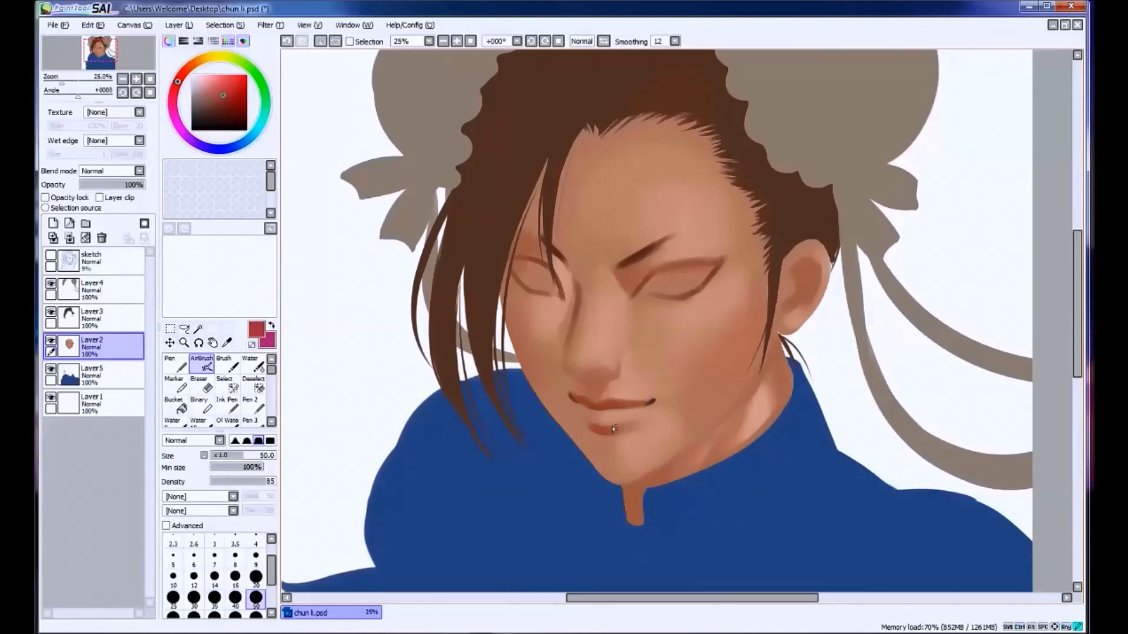
Fill and blend the lower lip with sampled lip tones at brush size 70.
left_click(603, 416, "alt")
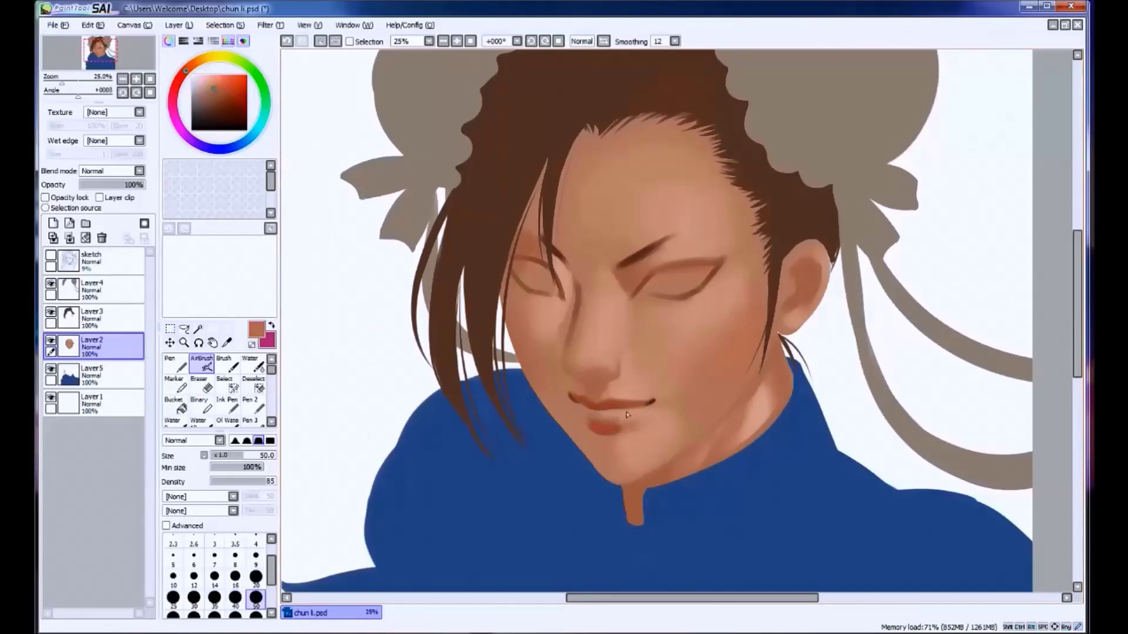
left_click(593, 418, "alt")
key("bracketright")
key("bracketright")
mouse_move(593, 418)
left_mouse_down()
mouse_move(614, 424)
mouse_move(602, 421)
left_mouse_up()
left_click(599, 420, "alt")
left_click(590, 421, "alt")
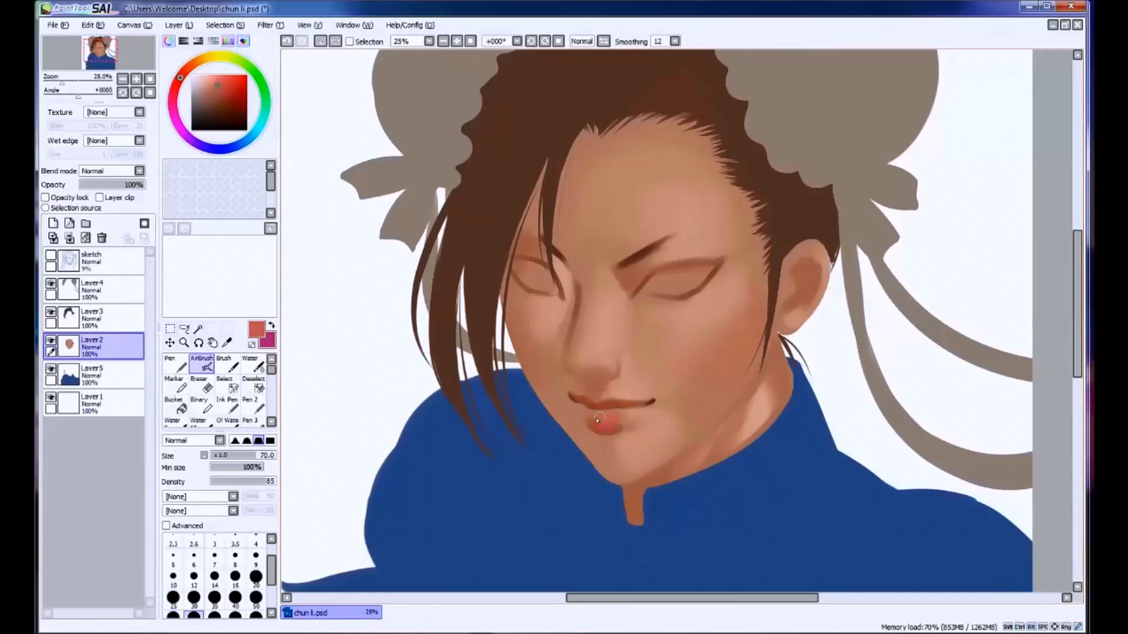
Blend the red of both lips out toward the mouth corners with sampled tones.
left_click(574, 403, "alt")
left_click(574, 403, "alt")
left_click(639, 414, "alt")
left_click(640, 414, "alt")
left_click(638, 409, "alt")
left_click(569, 406, "alt")
left_click(623, 414, "alt")
left_click(649, 405, "alt")
left_click(642, 409, "alt")
Paint the nostril shadow under the nose tip with a reddish brown and a small brush.
left_click(597, 379, "alt")
left_click(226, 96)
key("bracketleft")
key("bracketleft")
key("bracketleft")
key("bracketleft")
key("bracketleft")
left_click_drag(618, 377, 614, 379)
key("ctrl+z")
left_click_drag(600, 378, 615, 379)
Blend the nostril shadow into the nose tip and upper lip area with sampled tones at brush size 50.
key("bracketright")
key("bracketright")
key("bracketright")
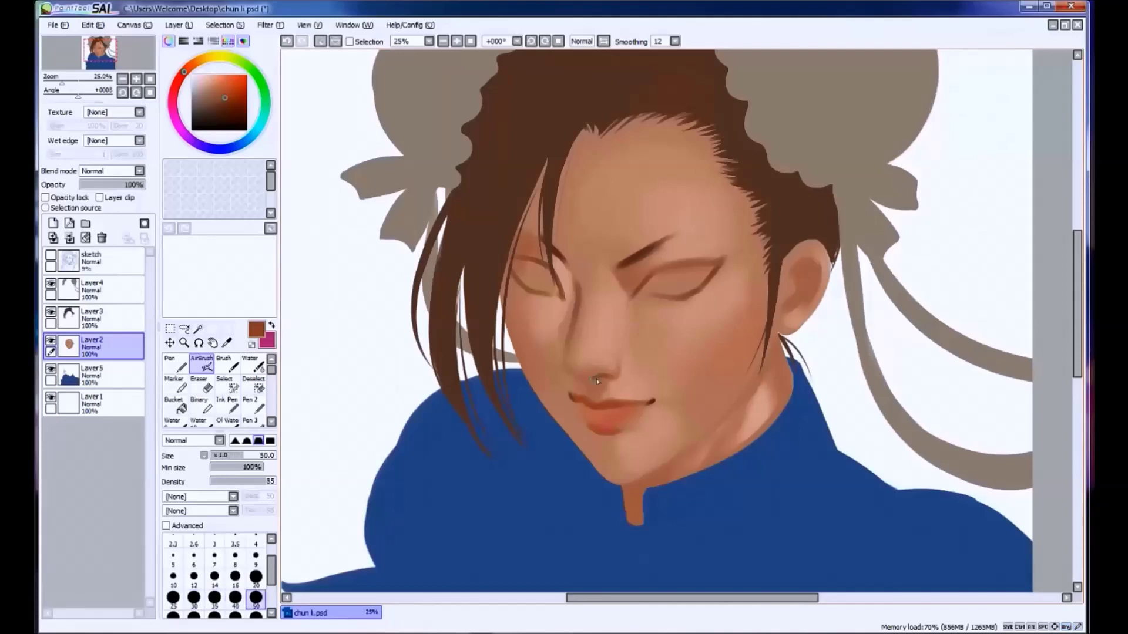
left_click(597, 383, "alt")
left_click(592, 375, "alt")
left_click(626, 371, "alt")
left_click(614, 389, "alt")
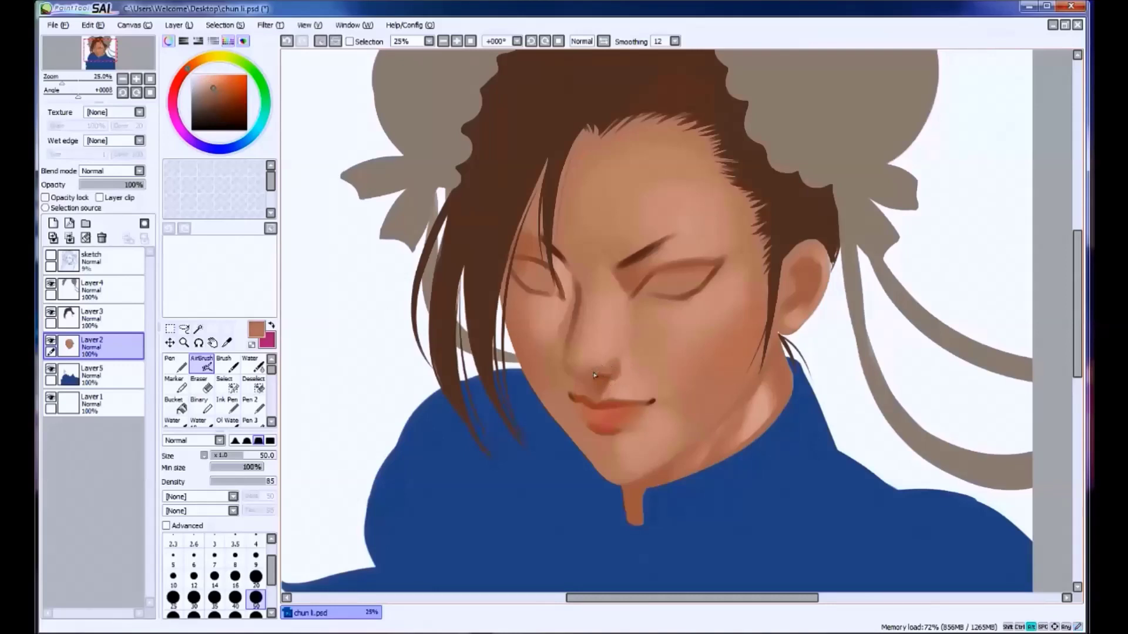
Blend the nostril shadow into the nose tip and upper lip area with more sampled skin tones.
left_click(591, 374, "alt")
left_click(605, 370, "alt")
left_click(600, 364, "alt")
left_click(565, 360, "alt")
left_click(602, 389, "alt")
left_click(602, 388, "alt")
left_click(591, 380, "alt")
Smooth the shaded side of the nose bridge down to the nose wing with sampled skin tones.
left_click(577, 302, "alt")
left_click(579, 301, "alt")
left_click(573, 283, "alt")
left_click(575, 311, "alt")
left_click(573, 277, "alt")
left_click(580, 297, "alt")
left_click(580, 303, "alt")
left_click(582, 325, "alt")
key("alt")
left_click(568, 350)
Deepen the nostril with a sampled dark brown at brush size 30 and soften its edge with nearby tones.
left_click(603, 371, "alt")
left_click(599, 379, "alt")
key("bracketleft")
key("bracketleft")
key("bracketleft")
key("bracketleft")
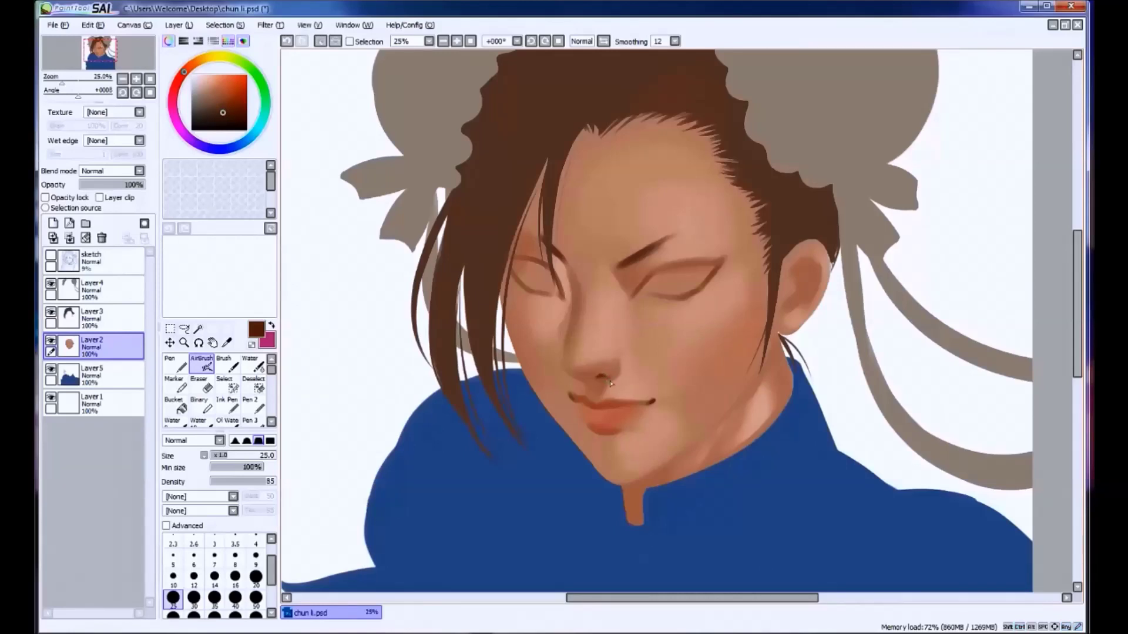
key("bracketright")
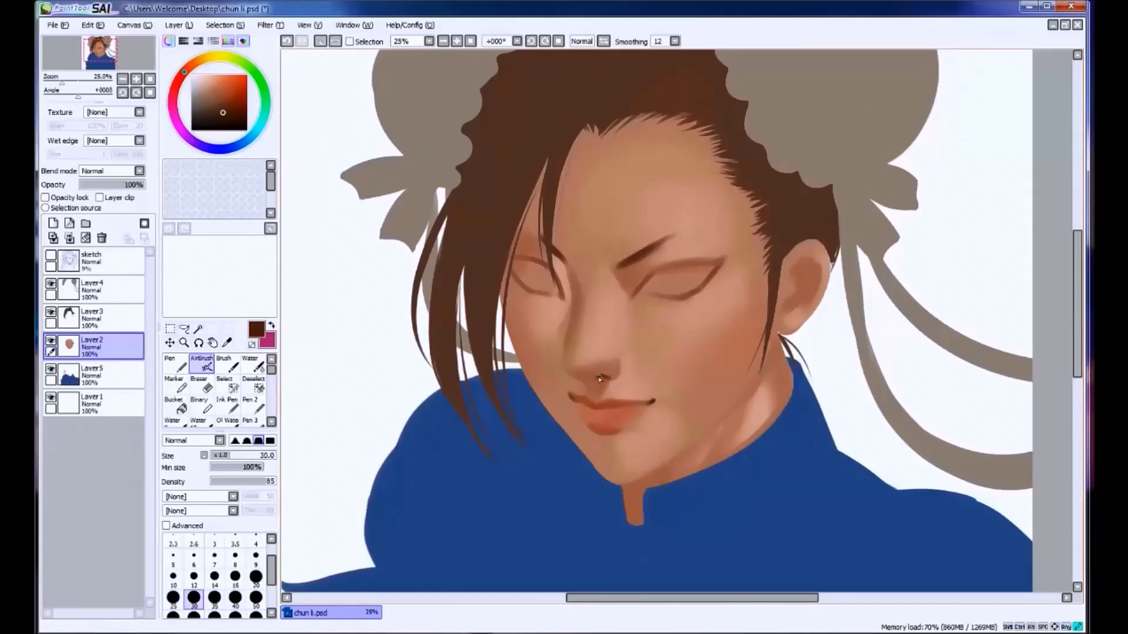
left_click(599, 382, "alt")
left_click(602, 378, "alt")
left_click_drag(547, 360, 522, 346)
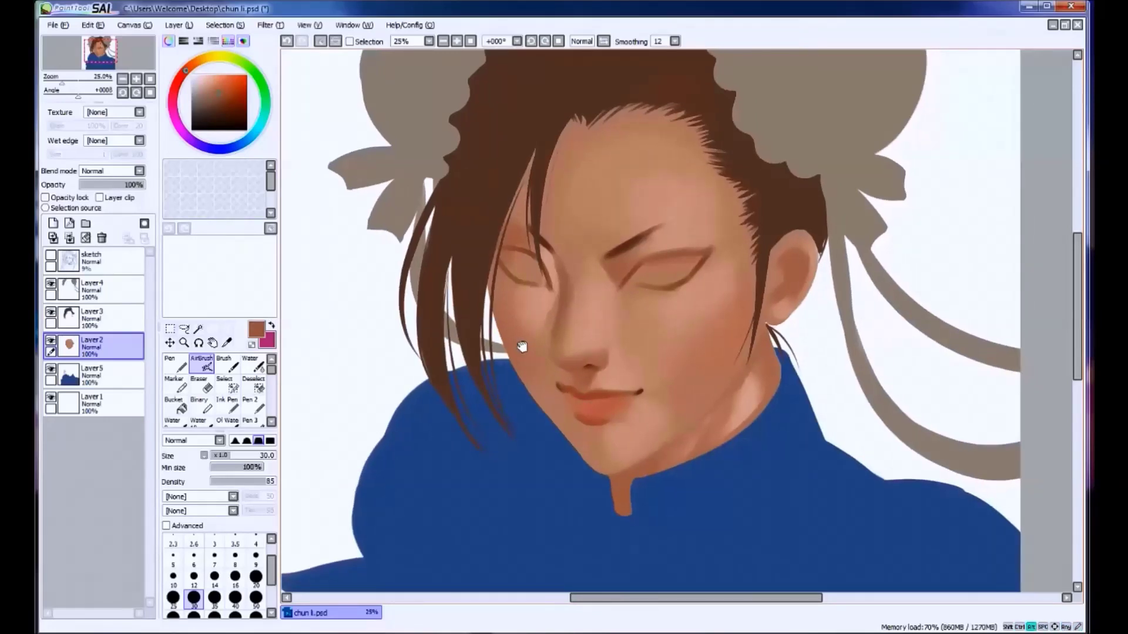
Paint a pale skin-tone highlight along the top of the lower lip at brush size 30 and blend it with sampled lip tones.
left_click(558, 376, "alt")
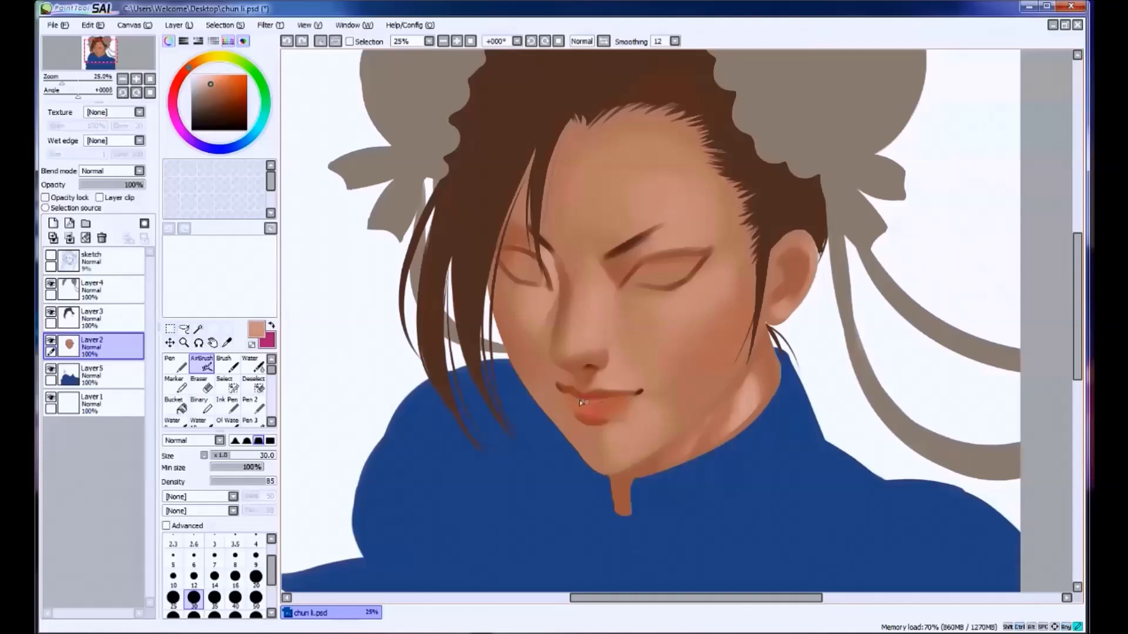
left_click_drag(583, 404, 596, 404)
left_click(603, 404, "alt")
key("ctrl+z")
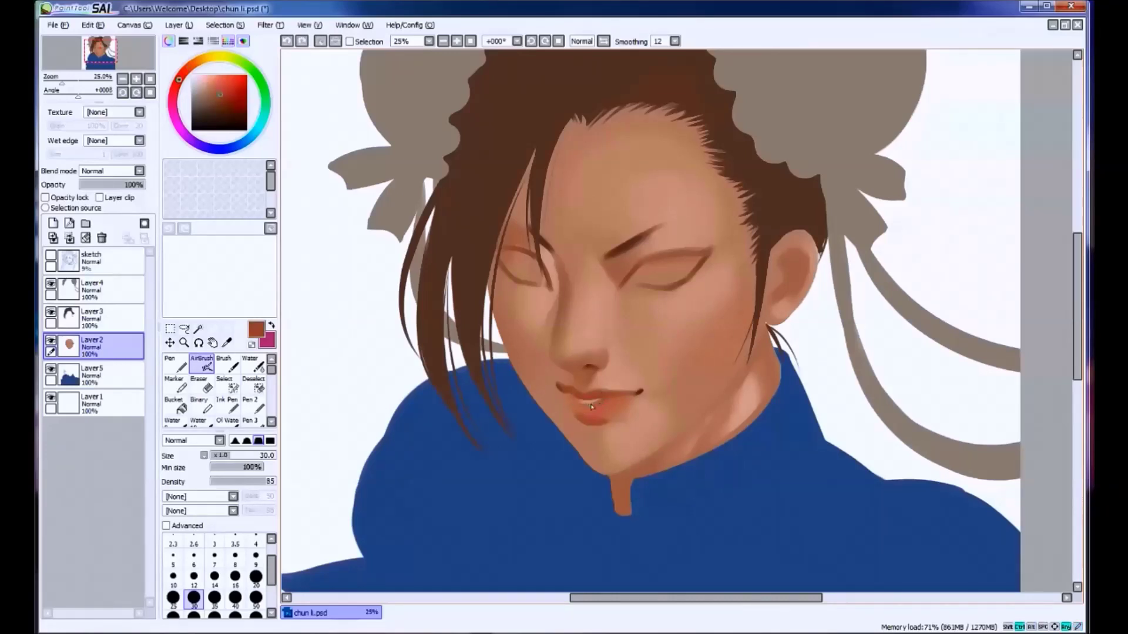
scroll(611, 399, "down", 2)
scroll(611, 400, "up", 2)
left_click(614, 398, "alt")
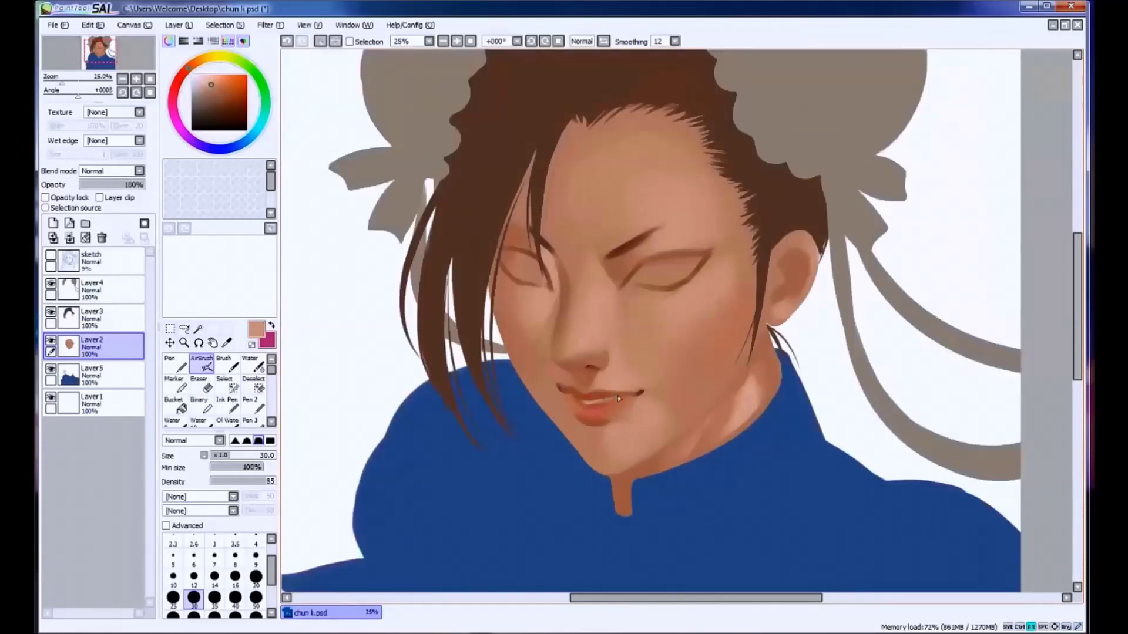
left_click(605, 404, "alt")
left_click(638, 402, "alt")
left_click(583, 413, "alt")
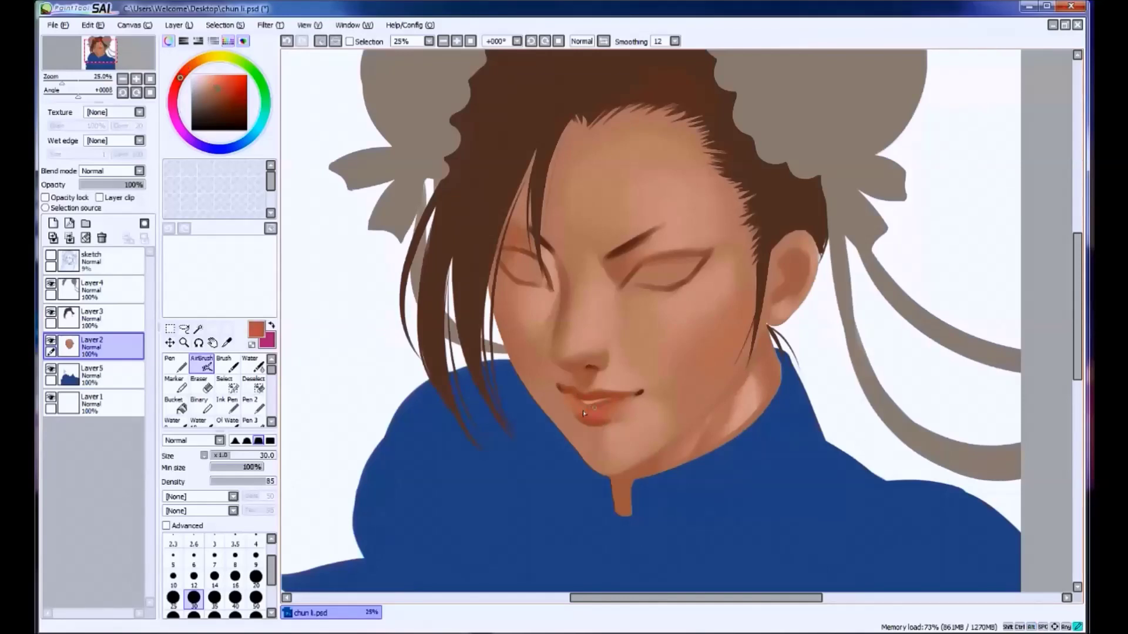
Rework the line between the lips and the mouth corners with sampled reddish tones at brush size 60.
key("bracketright")
key("bracketright")
key("bracketright")
key("bracketright")
left_click(635, 389, "alt")
left_click_drag(627, 389, 567, 391)
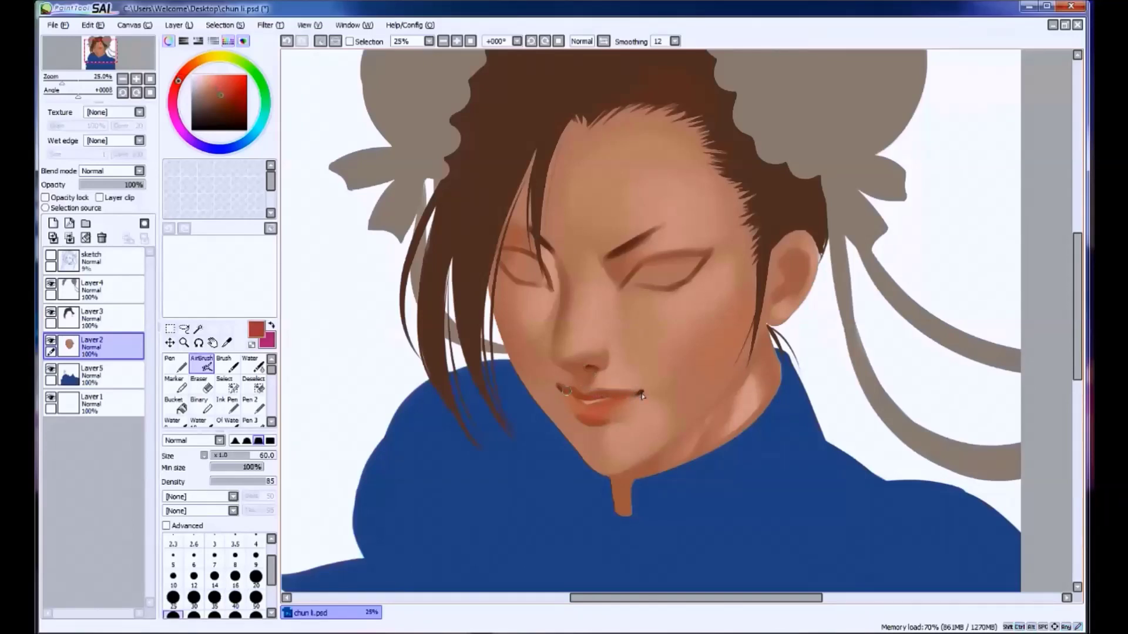
left_click(634, 393, "alt")
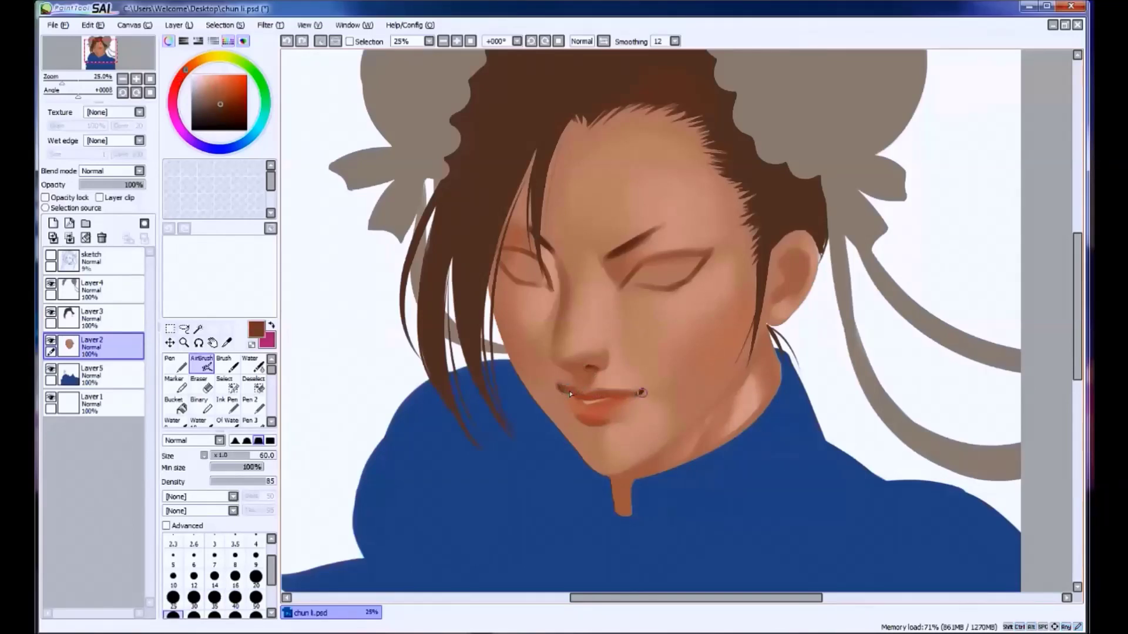
key("ctrl+y")
key("ctrl+z")
key("ctrl+y")
key("ctrl+z")
Shade the underside of the lower lip with a dark red-brown.
left_click(178, 80)
left_click(222, 106)
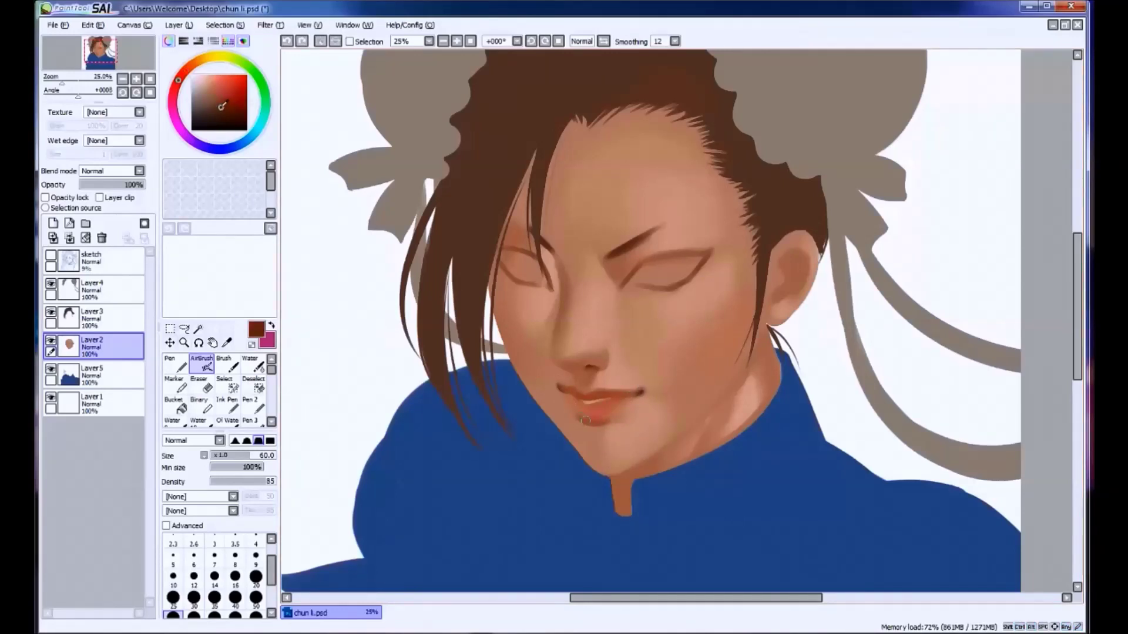
key("bracketleft")
key("bracketleft")
left_click_drag(581, 418, 605, 419)
key("ctrl+z")
key("ctrl+y")
key("ctrl+z")
key("ctrl+y")
key("bracketright")
key("bracketright")
key("ctrl+z")
key("ctrl+y")
Blend the lower lip shadow across the lip and toward the mouth corner with sampled tones at brush size 60.
left_click(584, 414, "alt")
key("ctrl+z")
left_click(584, 414, "alt")
key("ctrl+y")
left_click(600, 414, "alt")
left_click(608, 411, "alt")
left_click(624, 405, "alt")
left_click(615, 404, "alt")
left_click(620, 408, "alt")
left_click(629, 405, "alt")
left_click(624, 404, "alt")
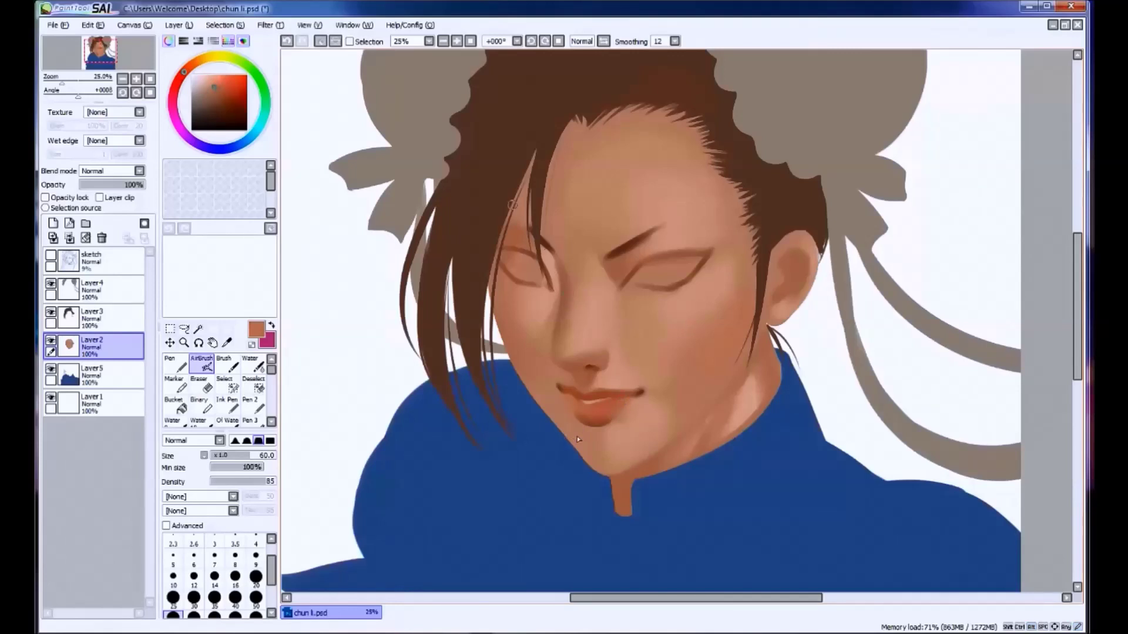
Start painting a light grey eye white in the eye nearer the ear, using a different brush at size 35.
scroll(217, 387, "down", 3)
left_click(362, 359, "alt")
left_click(641, 276, "alt")
mouse_move(643, 275)
left_mouse_down()
mouse_move(661, 271)
mouse_move(631, 282)
left_mouse_up()
key("ctrl+z")
key("bracketleft")
key("bracketleft")
key("bracketleft")
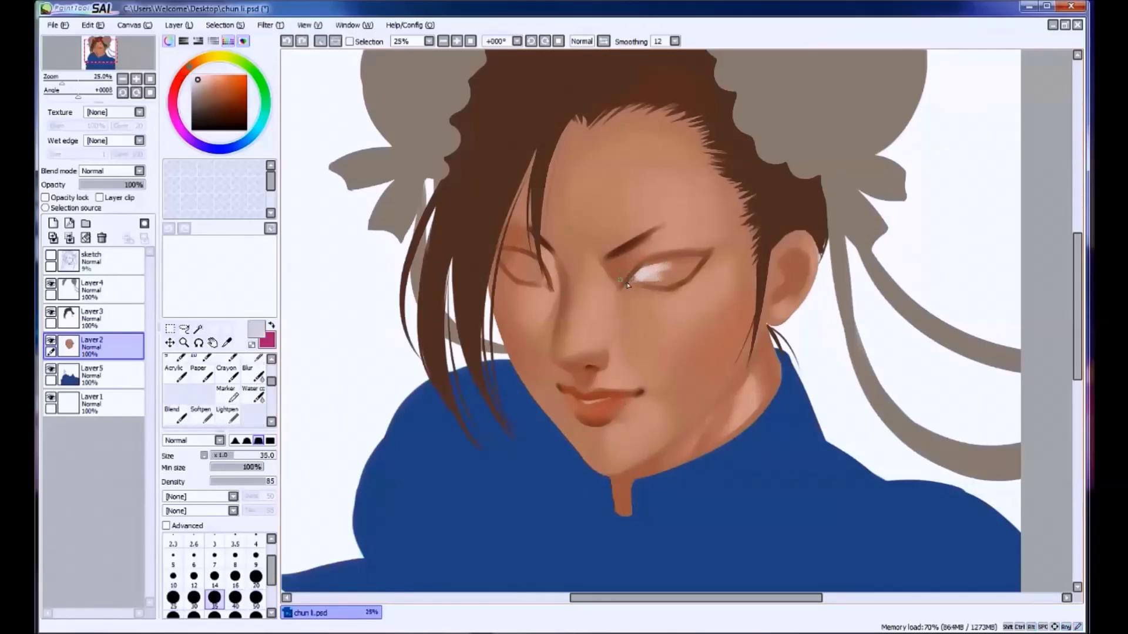
left_click(622, 288, "alt")
left_click(615, 292, "alt")
left_click(637, 269, "alt")
left_click(629, 284, "alt")
Fill the rest of the white in the eye nearer the ear with a warmer pale tone and a larger brush.
key("bracketright")
key("bracketright")
key("bracketright")
key("bracketright")
key("bracketright")
left_click(649, 271, "alt")
mouse_move(640, 276)
left_mouse_down()
mouse_move(693, 262)
mouse_move(673, 278)
mouse_move(641, 284)
left_mouse_up()
key("ctrl+z")
key("ctrl+z")
Fill the white of the eye beside the loose hair strands with the pale tone, refining its corner at brush size 30.
left_click_drag(510, 263, 529, 264)
key("bracketleft")
key("bracketleft")
key("bracketleft")
key("bracketleft")
key("bracketleft")
key("bracketleft")
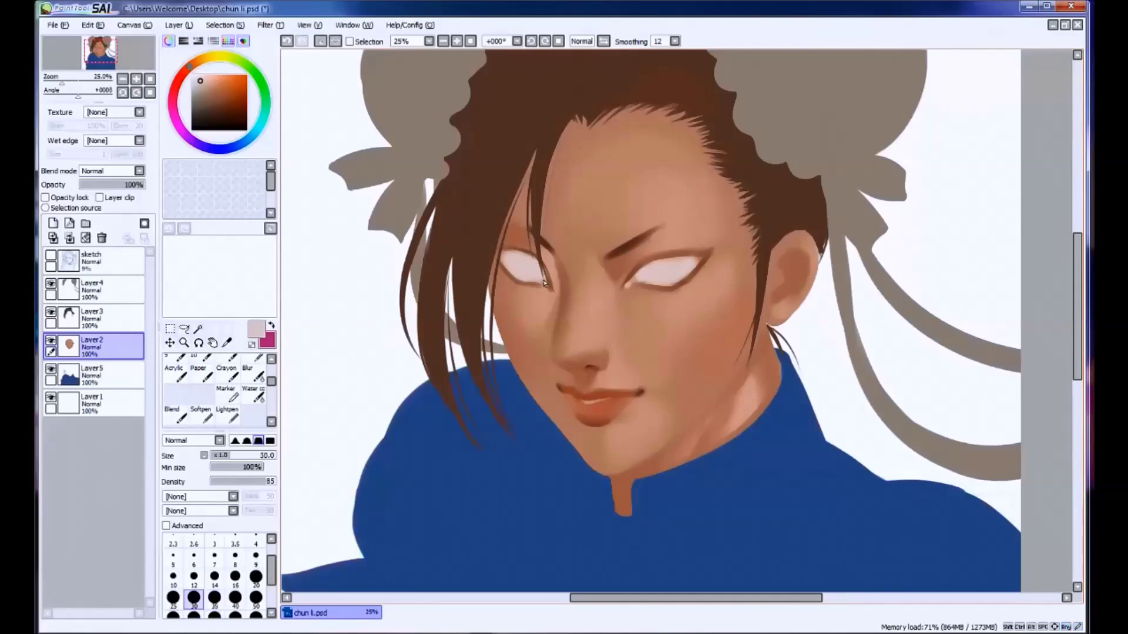
Shade the cheek and jaw edge down to the chin with a sampled skin tone at brush size 100.
key("bracketright")
key("bracketright")
key("bracketright")
key("bracketright")
key("bracketright")
key("bracketright")
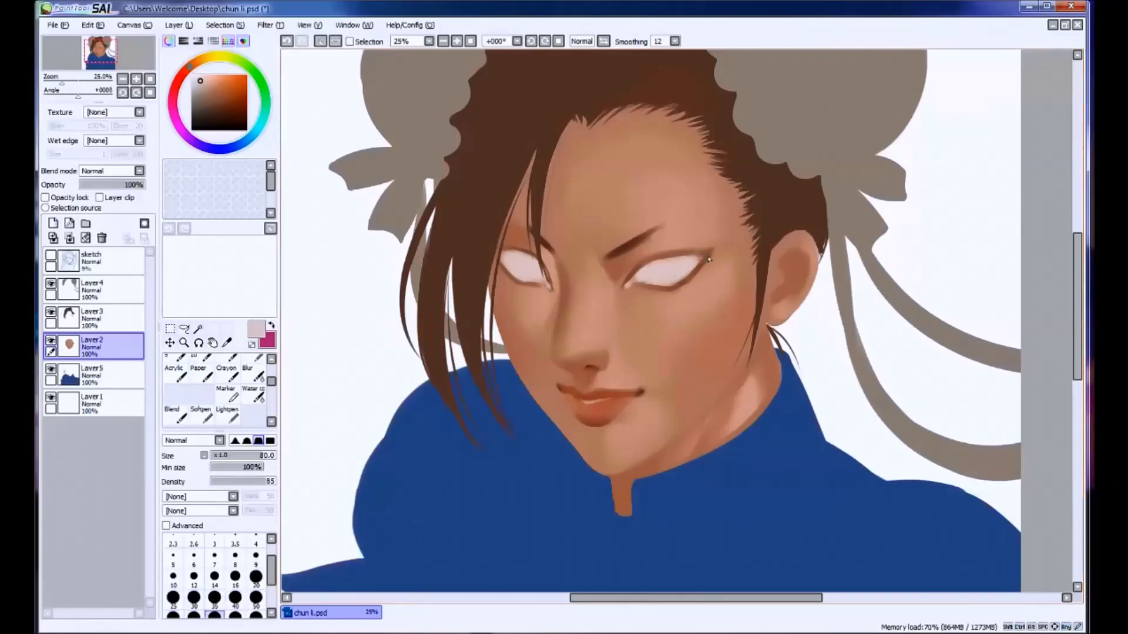
left_click(517, 330, "alt")
key("bracketright")
key("ctrl+z")
mouse_move(582, 446)
left_mouse_down()
mouse_move(514, 369)
mouse_move(611, 468)
left_mouse_up()
left_click(608, 463, "alt")
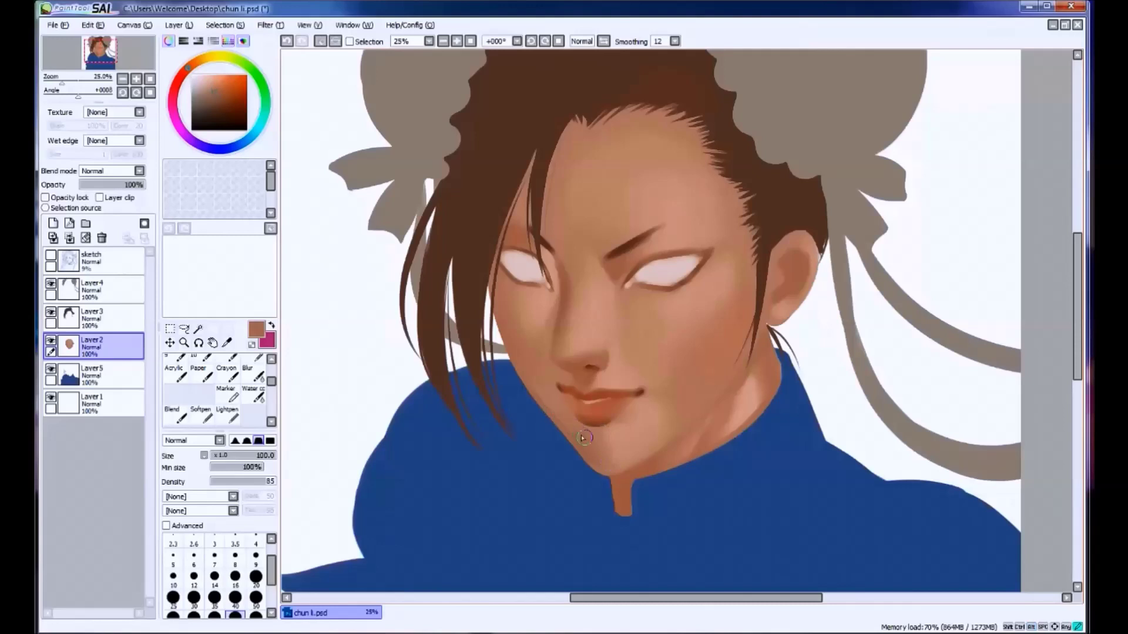
mouse_move(534, 373)
left_mouse_down()
mouse_move(582, 426)
mouse_move(621, 442)
mouse_move(618, 466)
left_mouse_up()
Paint a dark brown iris in the eye nearer the ear, refining it at brush size 50.
left_click(697, 264, "alt")
left_click(696, 263, "alt")
mouse_move(681, 269)
left_mouse_down()
mouse_move(664, 272)
mouse_move(688, 260)
mouse_move(662, 274)
left_mouse_up()
key("ctrl+z")
key("ctrl+z")
key("[")
key("[")
key("[")
key("[")
key("ctrl+z")
key("ctrl+z")
key("ctrl+z")
key("ctrl+z")
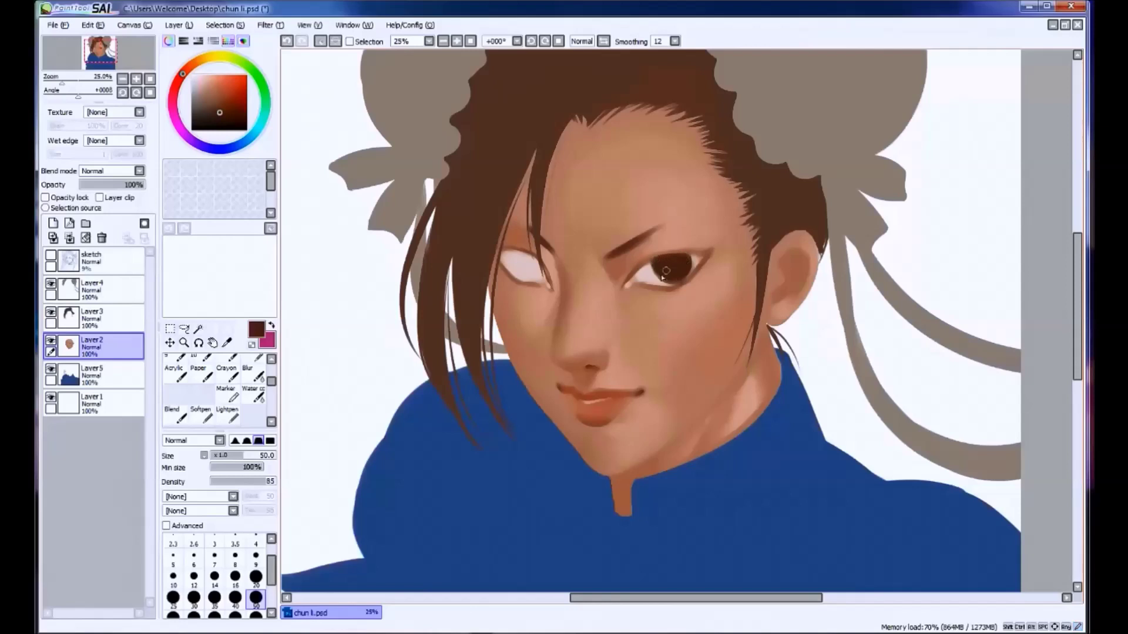
key("ctrl+z")
Paint a matching dark brown iris in the eye beside the loose hair strands at brush size 70.
left_click_drag(526, 260, 527, 260)
key("]")
key("]")
key("ctrl+z")
key("ctrl+z")
left_click_drag(529, 269, 535, 272)
key("ctrl+z")
key("ctrl+y")
key("ctrl+z")
key("ctrl+y")
key("ctrl+z")
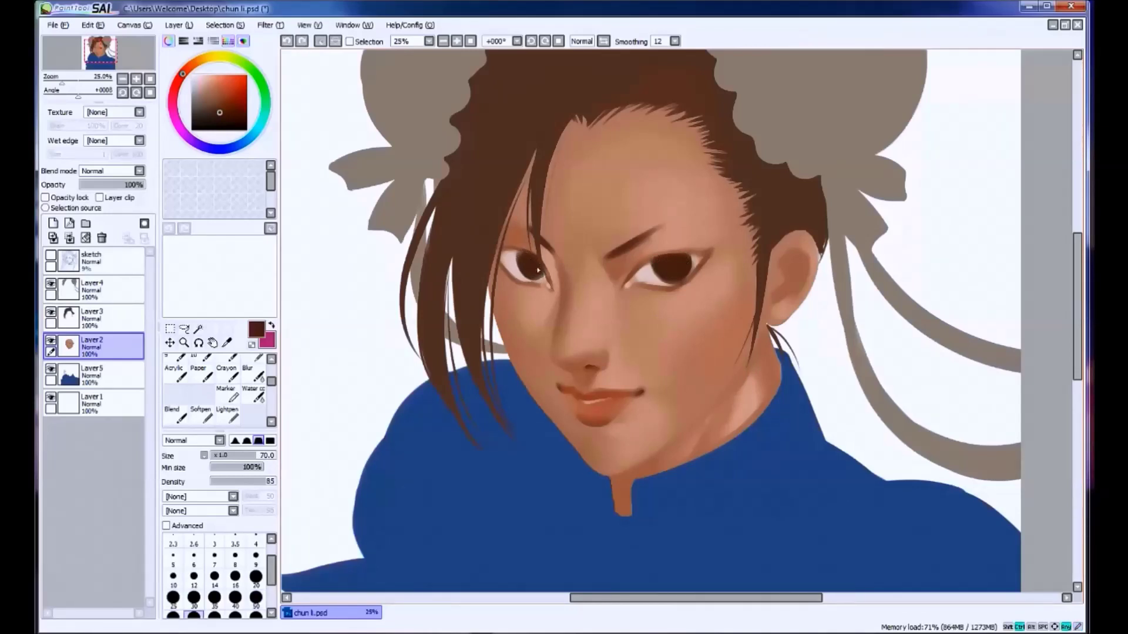
Enlarge the dark brown iris in the eye beside the loose hair strands and refine the inner lid of the other eye.
key("ctrl+y")
left_click_drag(637, 263, 650, 259)
key("ctrl+z")
key("bracketleft")
key("ctrl+y")
key("bracketleft")
key("ctrl+z")
key("ctrl+y")
key("ctrl+z")
key("ctrl+y")
key("ctrl+z")
key("ctrl+y")
key("ctrl+z")
key("ctrl+y")
key("ctrl+z")
key("ctrl+y")
Clean up the lower lid of the eye nearer the ear with a sampled skin tone at brush size 35.
key("bracketleft")
key("bracketleft")
key("ctrl+z")
key("ctrl+y")
left_click(675, 287, "alt")
key("ctrl+z")
key("ctrl+y")
key("ctrl+z")
key("ctrl+y")
key("ctrl+z")
key("ctrl+y")
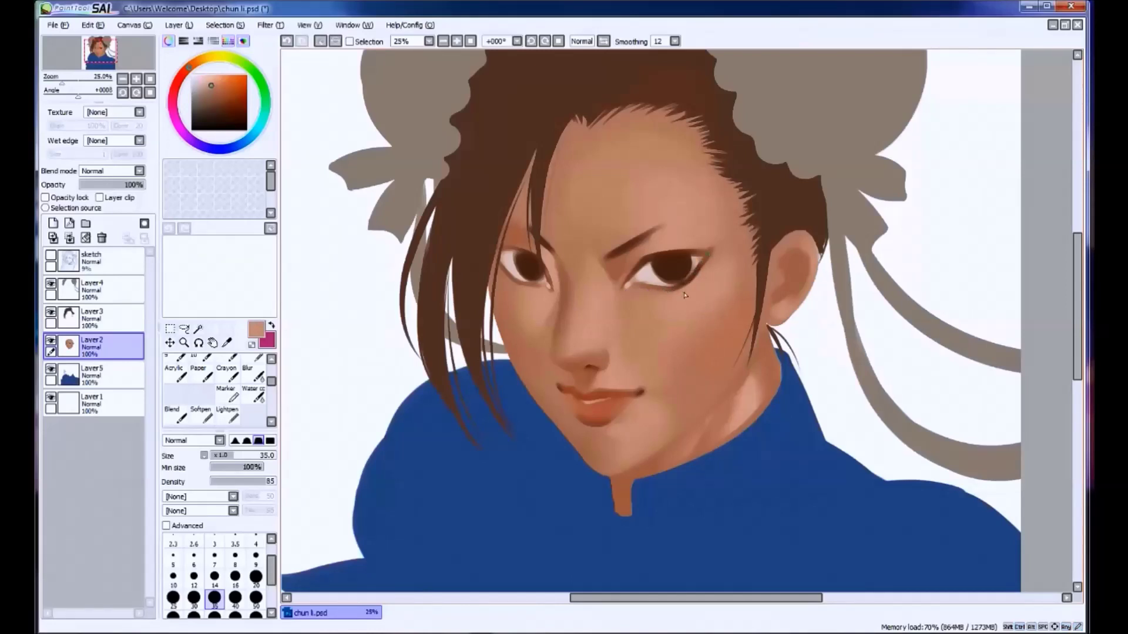
Extend the outer lash line of the eye nearer the ear in sampled dark brown, and try strokes on the other eye at brush size 50.
left_click(718, 247, "alt")
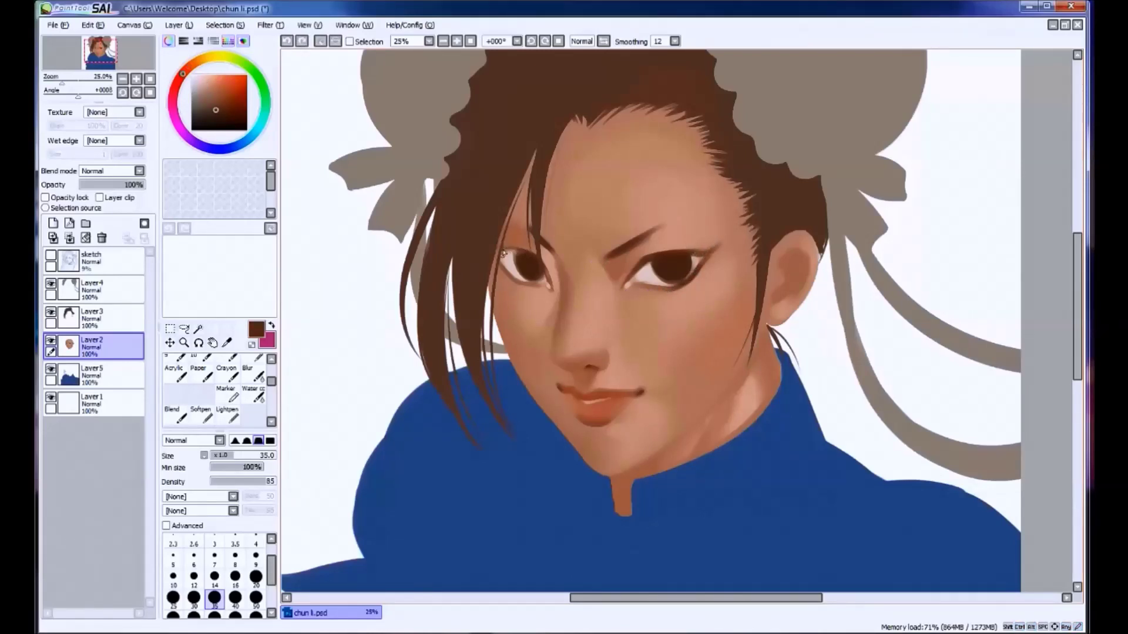
key("bracketright")
key("bracketright")
key("ctrl+z")
key("ctrl+y")
key("ctrl+z")
key("ctrl+y")
key("ctrl+z")
mouse_move(522, 251)
left_mouse_down()
mouse_move(532, 256)
mouse_move(520, 278)
left_mouse_up()
key("ctrl+z")
key("ctrl+y")
key("ctrl+z")
key("ctrl+z")
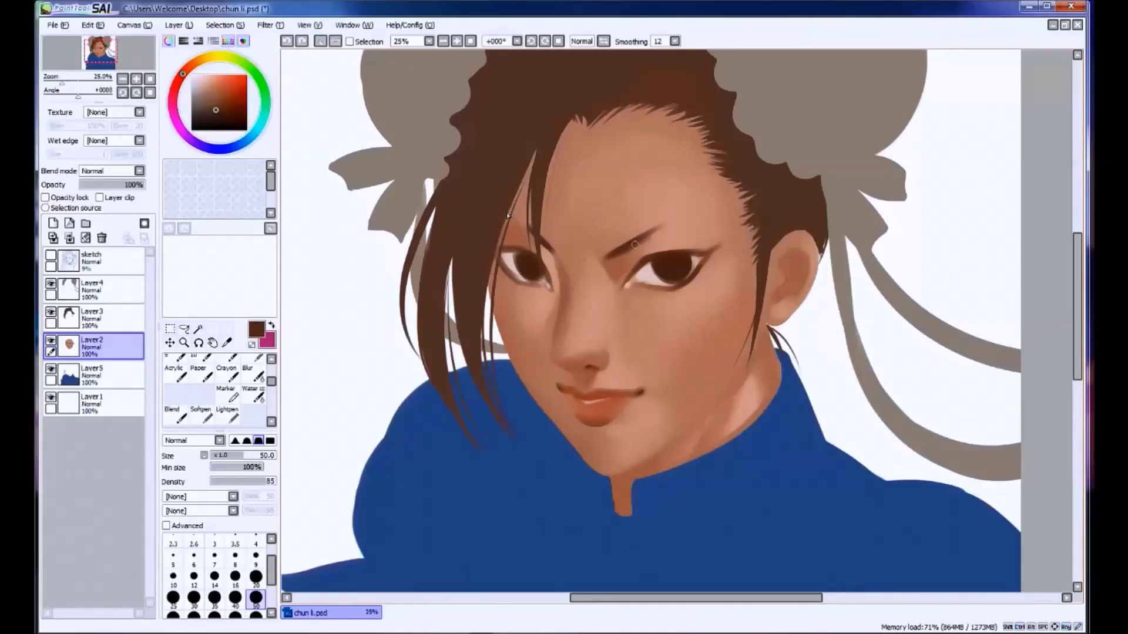
Deepen the nostril and underside of the nose with a reddish brown at brush size 40.
left_click(577, 365, "alt")
left_click(183, 77)
mouse_move(558, 361)
left_mouse_down()
mouse_move(580, 374)
mouse_move(557, 361)
left_mouse_up()
key("bracketleft")
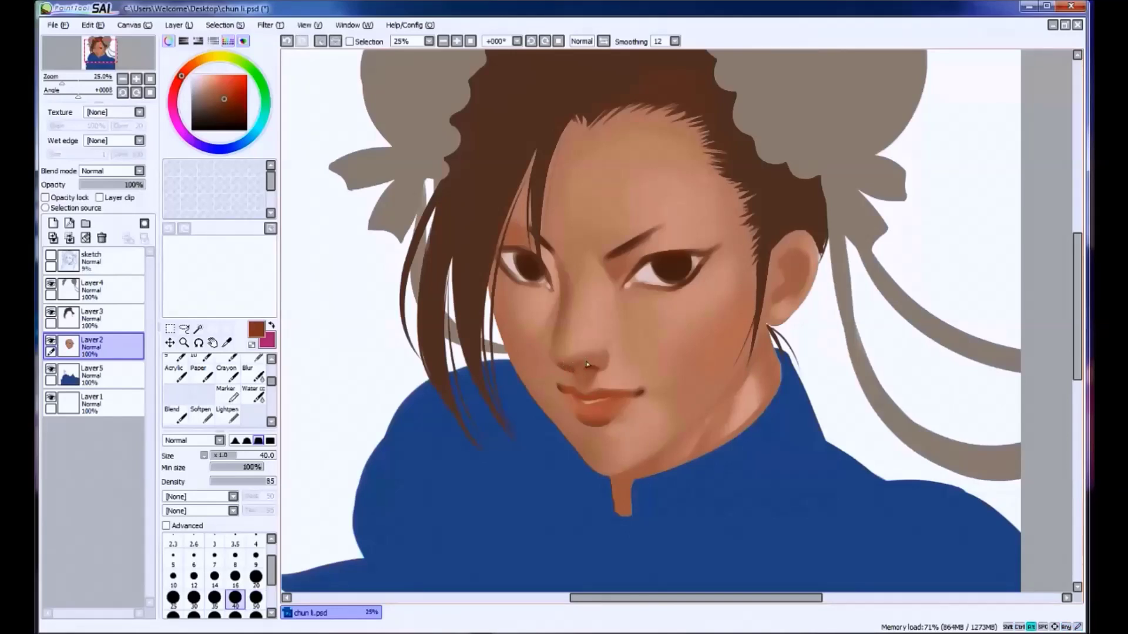
left_click(594, 362, "alt")
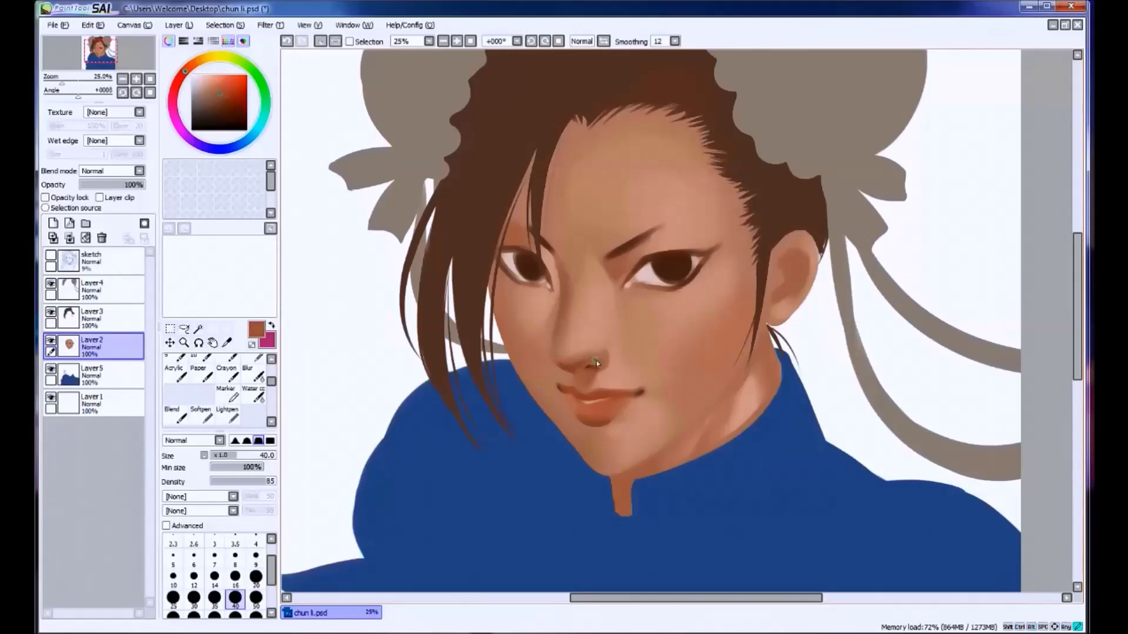
left_click(565, 369, "alt")
Blend the nose tip and nostril wing with sampled lighter skin tones at brush size 70.
left_click(603, 350, "alt")
key("bracketright")
key("bracketright")
key("bracketright")
left_click(596, 343, "alt")
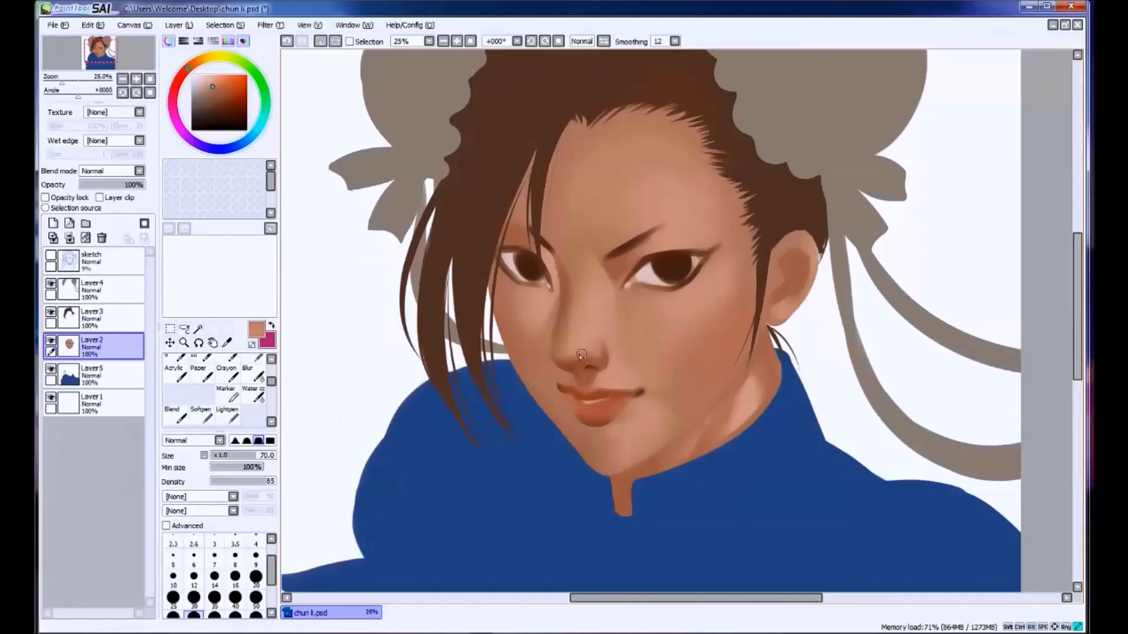
left_click(609, 335, "alt")
left_click(602, 344, "alt")
Smooth the nose bridge and the inner eye area with sampled skin tones at brush size 120.
key("bracketright")
key("bracketright")
key("bracketright")
left_click(606, 267, "alt")
left_click(611, 282, "alt")
left_click(611, 288, "alt")
left_click(606, 293, "alt")
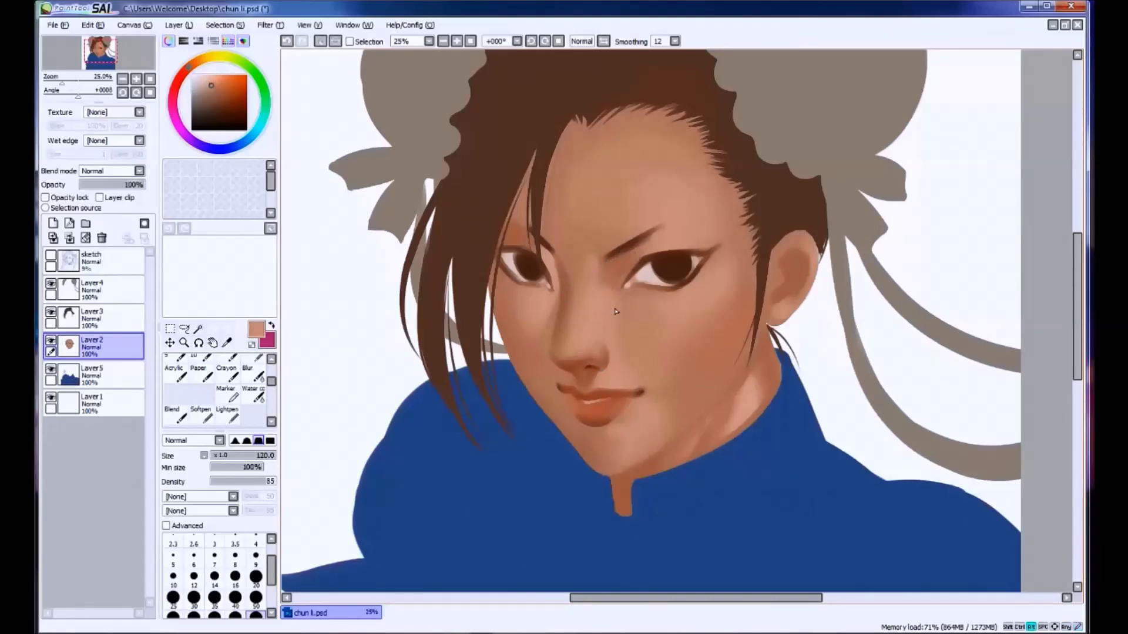
left_click(608, 289, "alt")
scroll(485, 296, "down", 2)
scroll(547, 325, "up", 2)
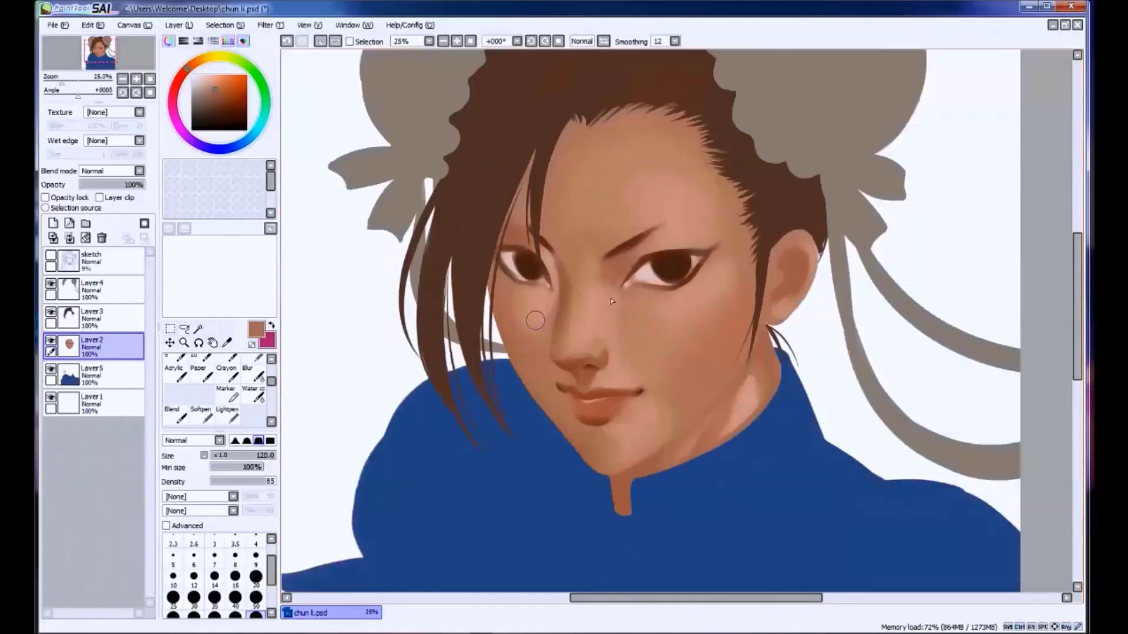
Shape the shaded side and underside of the nose with sampled brown and skin tones at brush size 70.
left_click(562, 391, "alt")
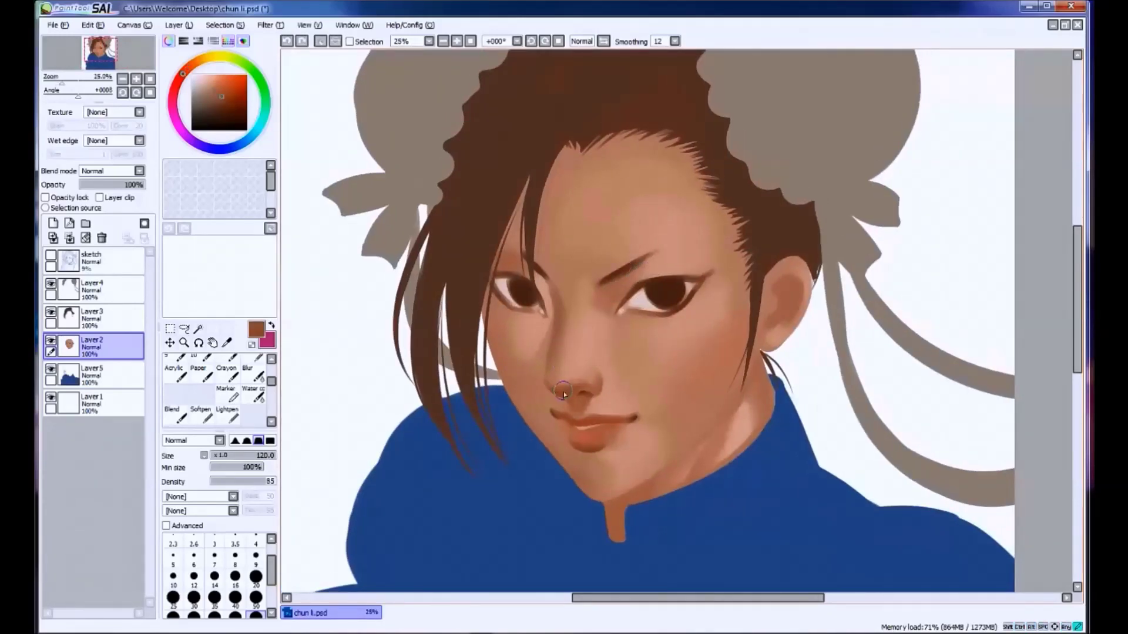
key("bracketleft")
key("bracketleft")
key("bracketleft")
left_click(552, 376, "alt")
left_click(583, 379, "alt")
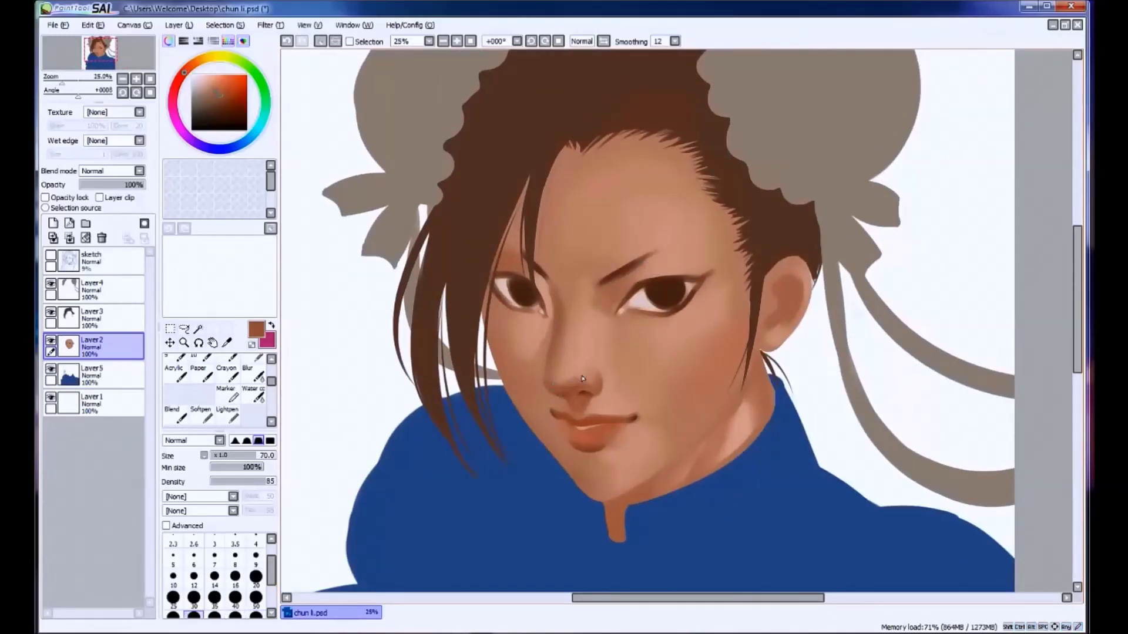
left_click(566, 385, "alt")
left_click(560, 382, "alt")
left_click(574, 392, "alt")
Paint sampled light skin tone between the nose and the mouth corner at brush size 70, undoing the last stroke.
left_click(543, 393, "alt")
left_click(535, 326, "alt")
left_click_drag(543, 401, 559, 407)
scroll(555, 407, "down", 2)
scroll(561, 407, "up", 2)
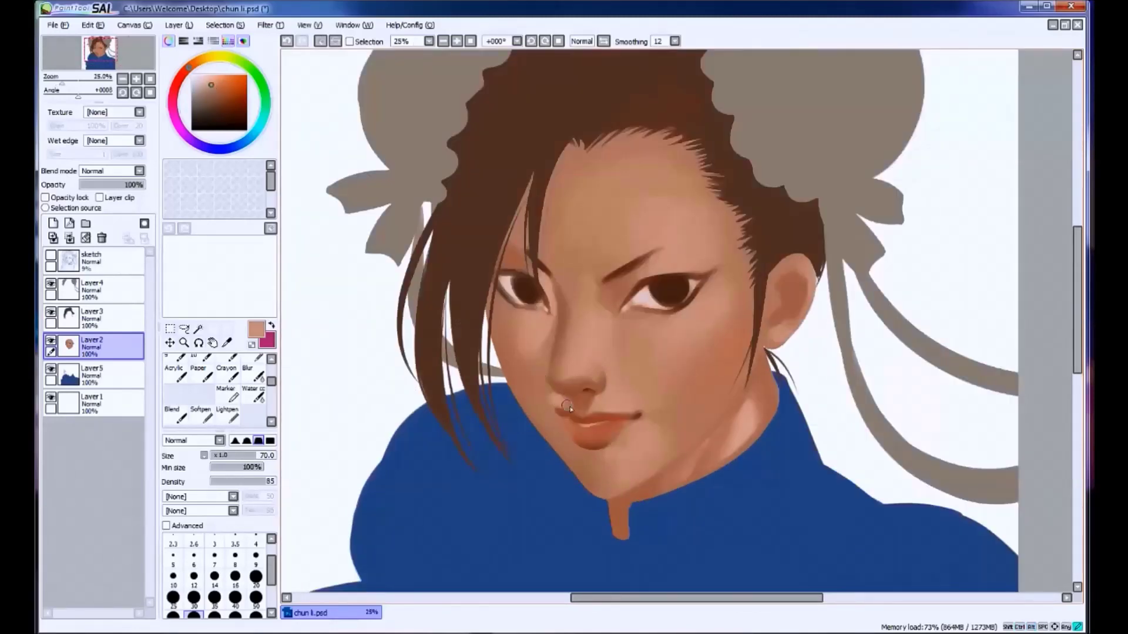
key("ctrl+z")
Lighten the chin at brush size 120 and smooth the broad cheek with sampled skin tones at brush size 250.
mouse_move(616, 455)
left_mouse_down()
mouse_move(619, 486)
mouse_move(642, 458)
mouse_move(626, 467)
mouse_move(637, 461)
mouse_move(631, 430)
mouse_move(658, 422)
mouse_move(644, 456)
left_mouse_up()
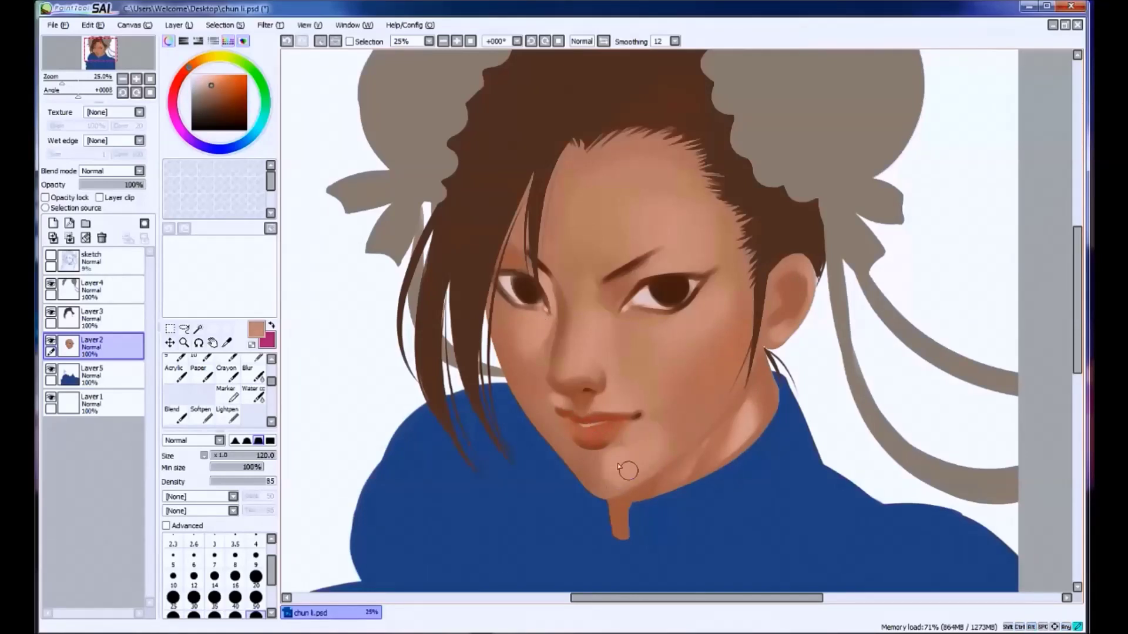
scroll(678, 392, "down", 1)
left_click(699, 322, "alt")
left_click_drag(693, 361, 676, 363)
left_click(671, 381, "alt")
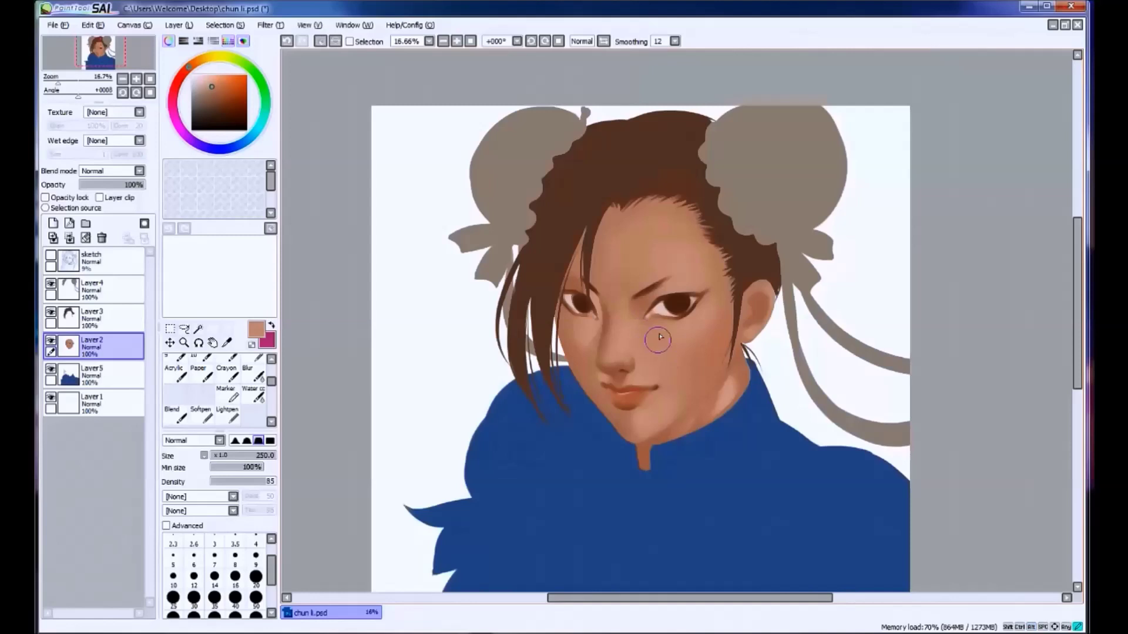
left_click(664, 370, "alt")
left_click(659, 411, "alt")
Blend the forehead and temple beside the hairline with sampled skin tones.
left_click(710, 282, "alt")
key("ctrl+z")
key("ctrl+y")
left_click(667, 249, "alt")
left_click(697, 267, "alt")
Shade and blend the narrow cheek beside the loose hair strands with sampled skin tones at brush size 120.
left_click(549, 335, "alt")
left_click(549, 333, "alt")
key("bracketleft")
key("bracketleft")
key("bracketleft")
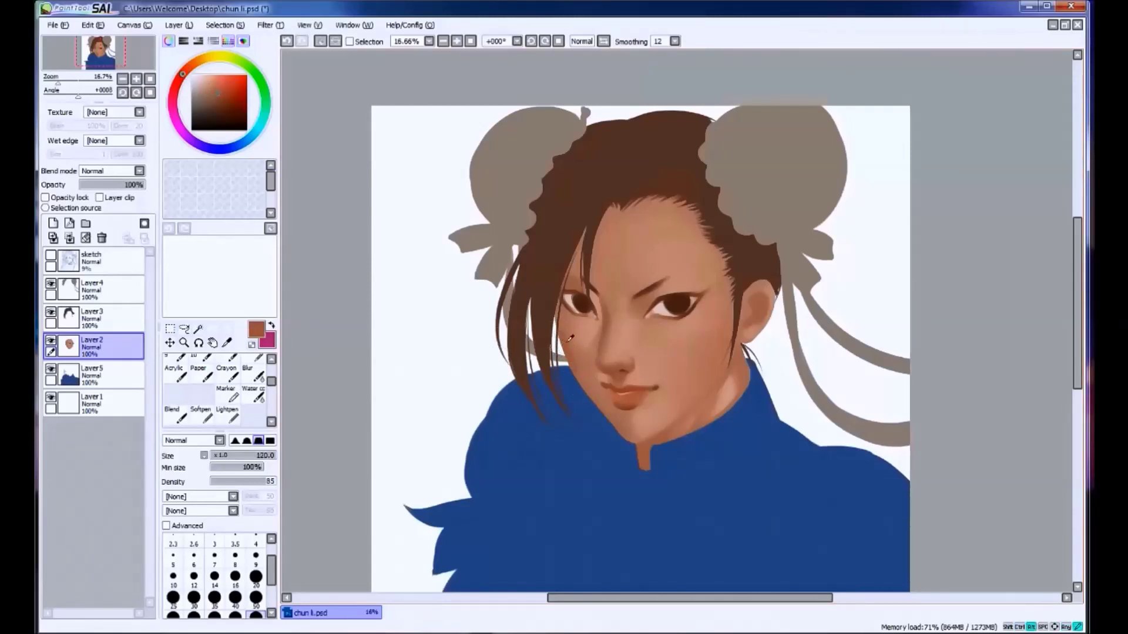
left_click(590, 376, "alt")
left_click(607, 400, "alt")
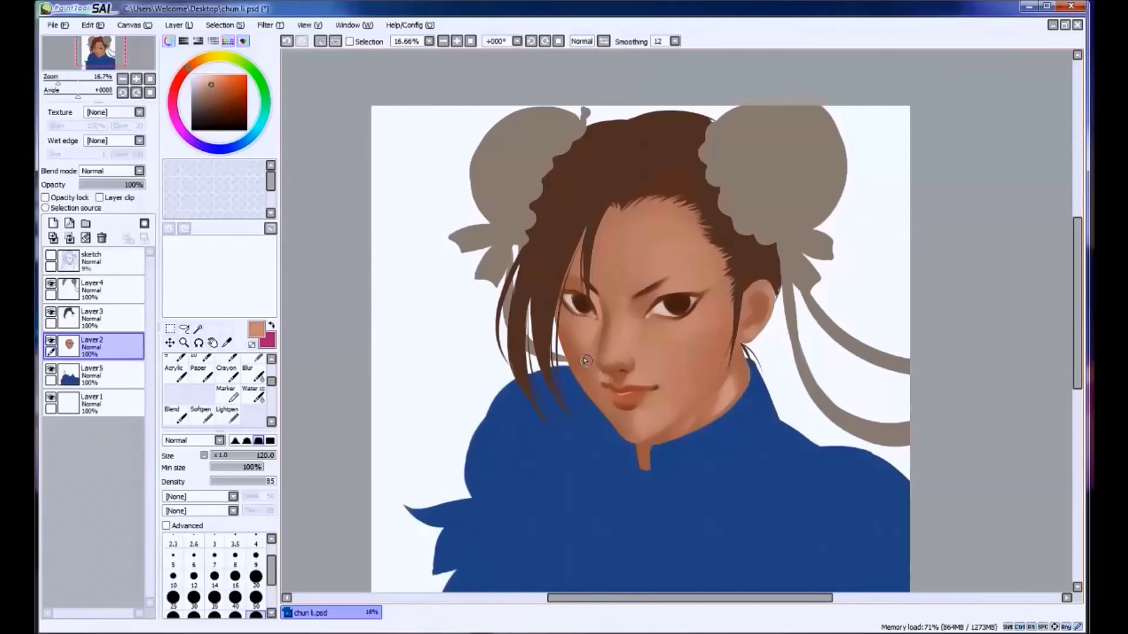
left_click(570, 325, "alt")
left_click(601, 387, "alt")
left_click(571, 324, "alt")
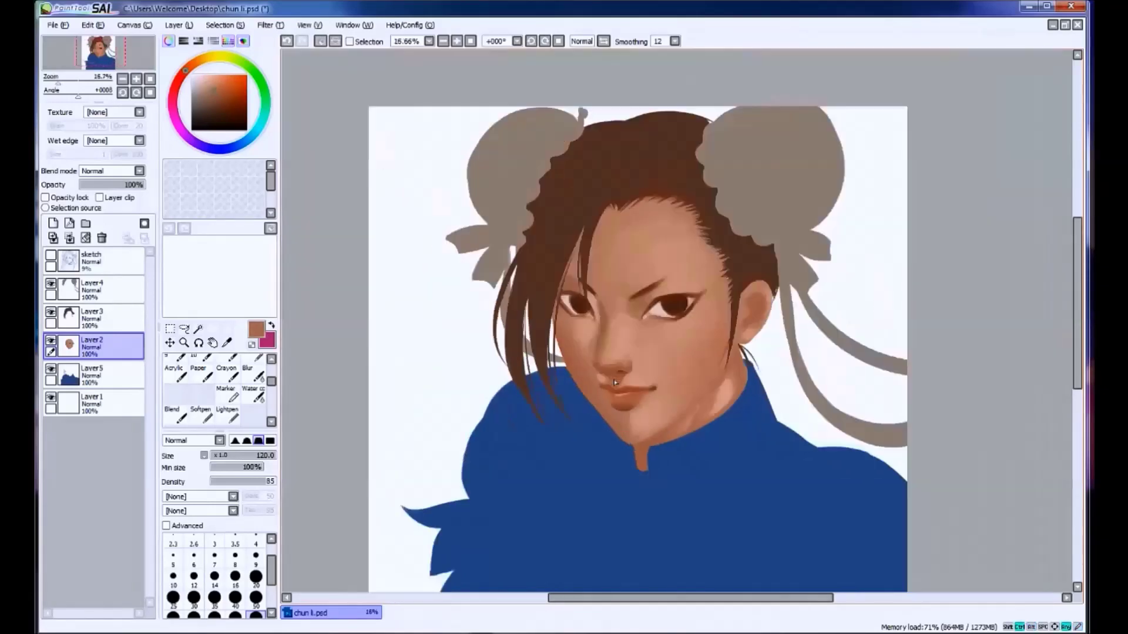
Paint a darker brown shadow on the neck directly under the chin and jaw at brush size 60.
scroll(614, 383, "up", 1)
key("ctrl+z")
left_click(225, 101)
key("bracketleft")
key("bracketleft")
key("bracketleft")
key("bracketleft")
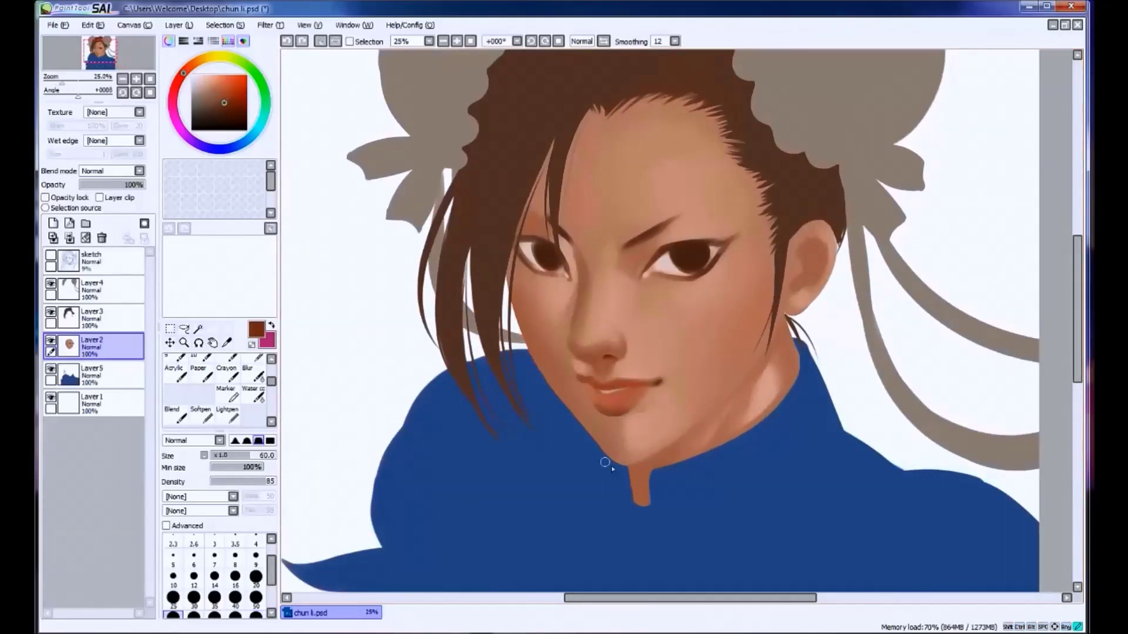
mouse_move(639, 470)
left_mouse_down()
mouse_move(652, 461)
mouse_move(637, 469)
left_mouse_up()
key("ctrl+z")
left_click(637, 473, "alt")
key("ctrl+z")
left_click(640, 470, "alt")
key("ctrl+z")
left_click_drag(699, 433, 676, 450)
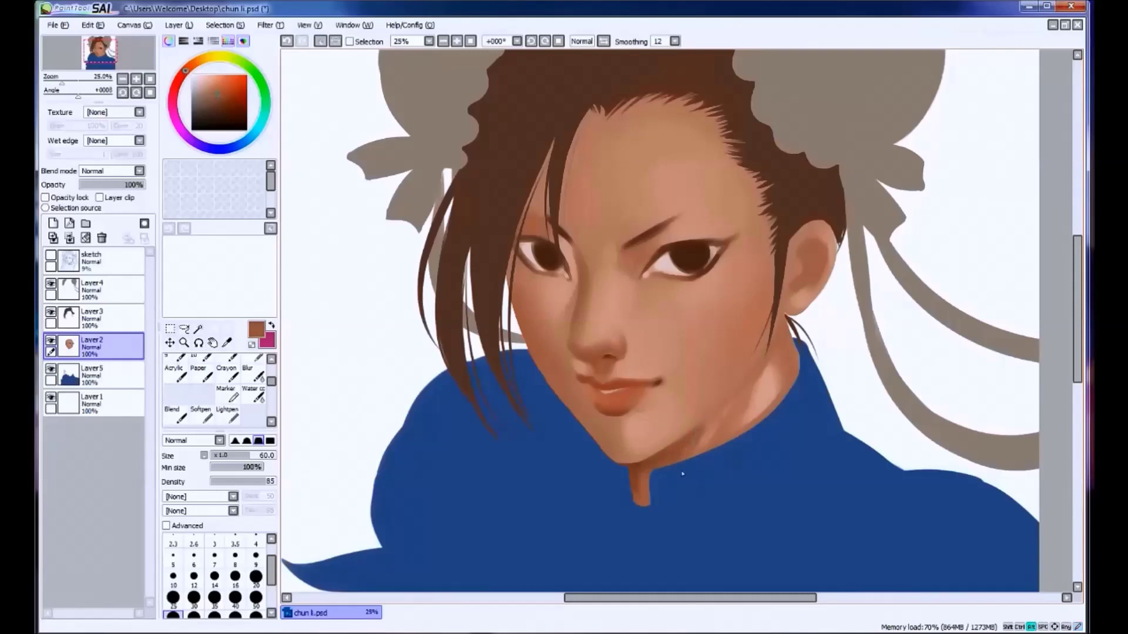
Shade the skin visible in the collar opening with a sampled shadow brown.
left_click(696, 447, "alt")
left_click(682, 446, "alt")
left_click_drag(636, 470, 649, 505)
Shade the neck below the ear with the shadow brown at brush size 100.
key("bracketright")
key("bracketright")
key("bracketright")
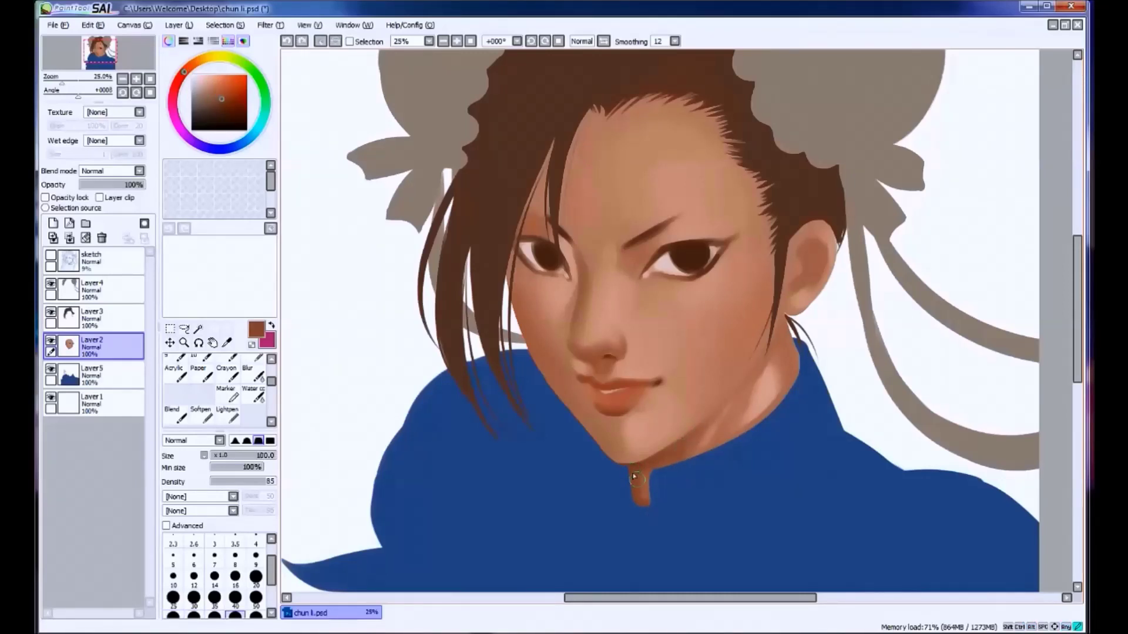
mouse_move(778, 320)
left_mouse_down()
mouse_move(766, 362)
mouse_move(793, 374)
mouse_move(787, 338)
mouse_move(775, 393)
left_mouse_up()
mouse_move(784, 355)
left_mouse_down()
mouse_move(787, 333)
mouse_move(763, 381)
mouse_move(731, 406)
mouse_move(737, 396)
left_mouse_up()
Refine the shadow along the jaw edge against the neck at brush size 50.
key("bracketleft")
key("bracketleft")
key("bracketleft")
key("bracketleft")
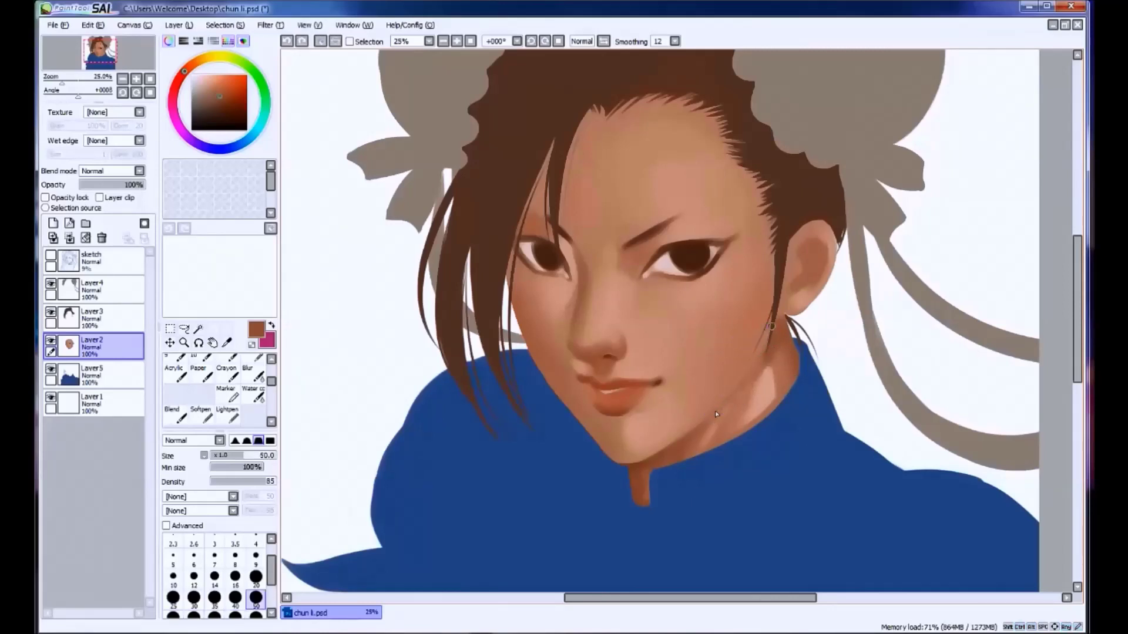
left_click_drag(738, 405, 731, 422)
Soften the light patch on the side of the neck and blend it into the under-jaw shadow at brush size 100.
key("bracketright")
key("bracketright")
key("bracketright")
key("bracketright")
mouse_move(763, 370)
left_mouse_down()
mouse_move(740, 405)
mouse_move(744, 423)
left_mouse_up()
left_click_drag(769, 373, 756, 409)
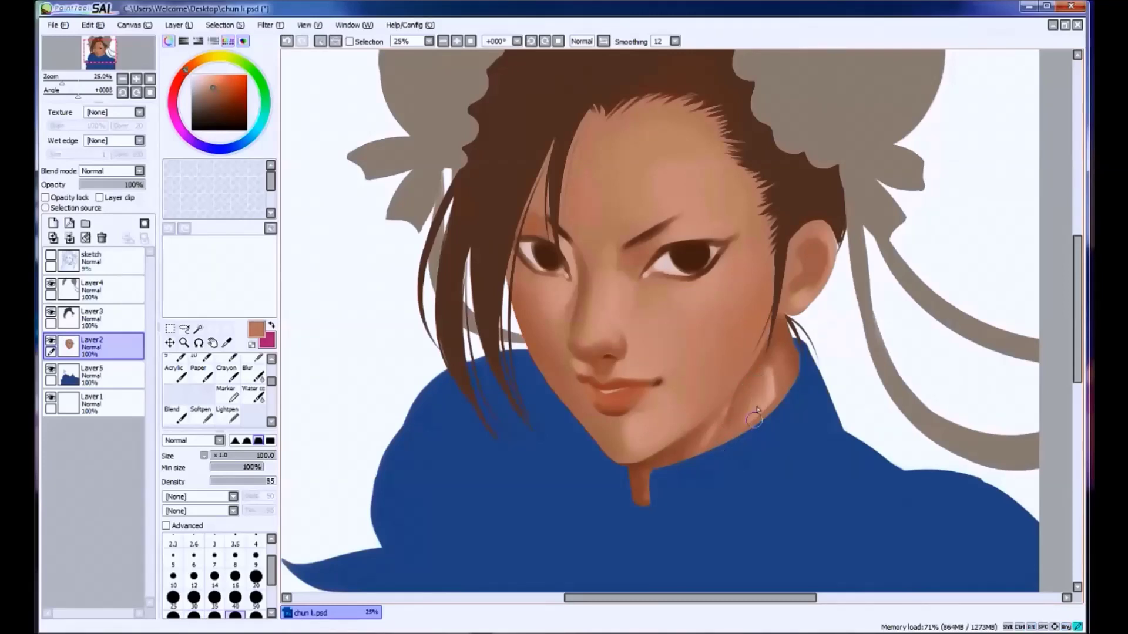
left_click(769, 376, "alt")
left_click(695, 441, "alt")
left_click(631, 457, "alt")
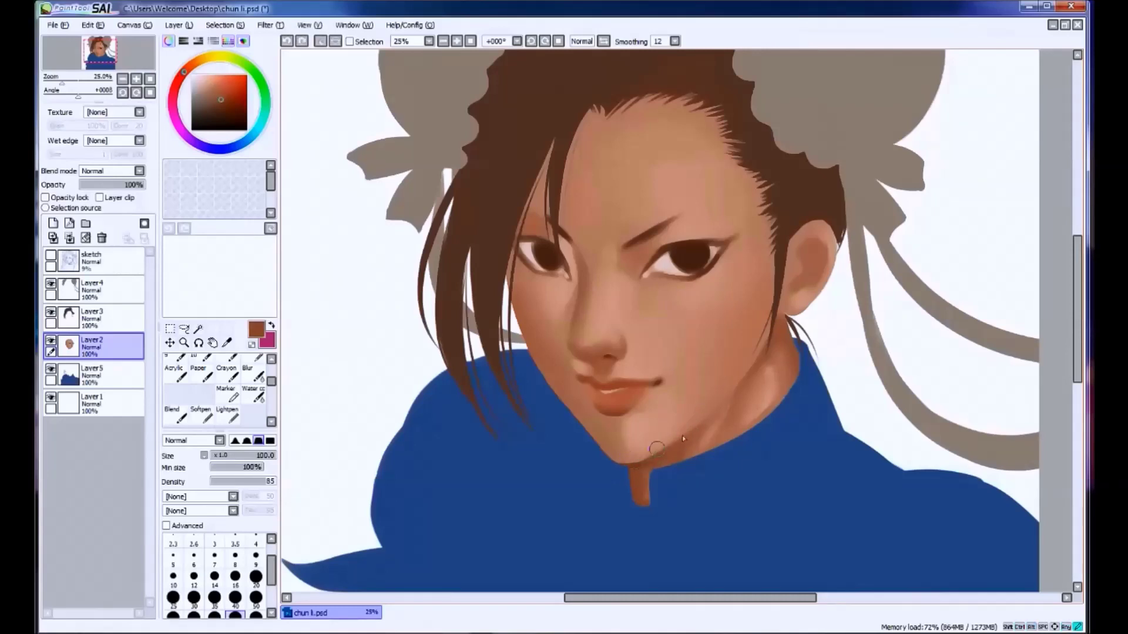
Warm the lower cheek and jaw with a more saturated skin tone at brush size 100.
left_click(734, 373, "alt")
left_click(221, 90)
left_click_drag(693, 352, 752, 417)
left_click(688, 432, "alt")
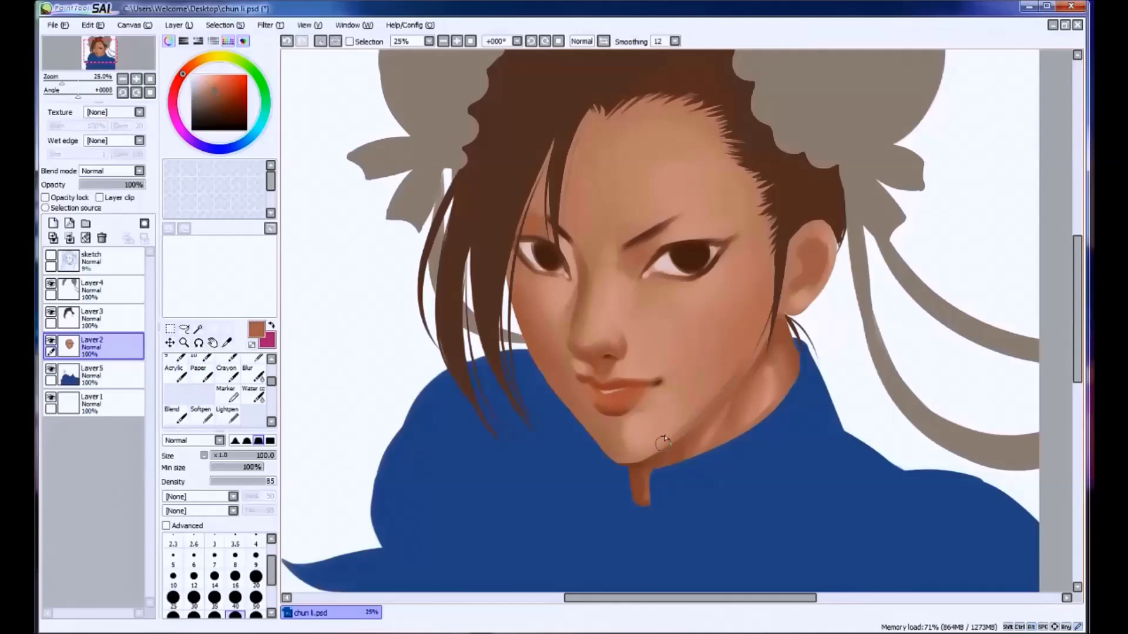
Refine the edge between the jaw and the neck with sampled skin tones at brush size 40.
left_click(654, 449, "alt")
key("bracketleft")
key("bracketleft")
key("bracketleft")
key("bracketleft")
key("bracketleft")
key("ctrl+z")
mouse_move(729, 409)
left_mouse_down()
mouse_move(709, 433)
mouse_move(714, 420)
left_mouse_up()
left_click(716, 417, "alt")
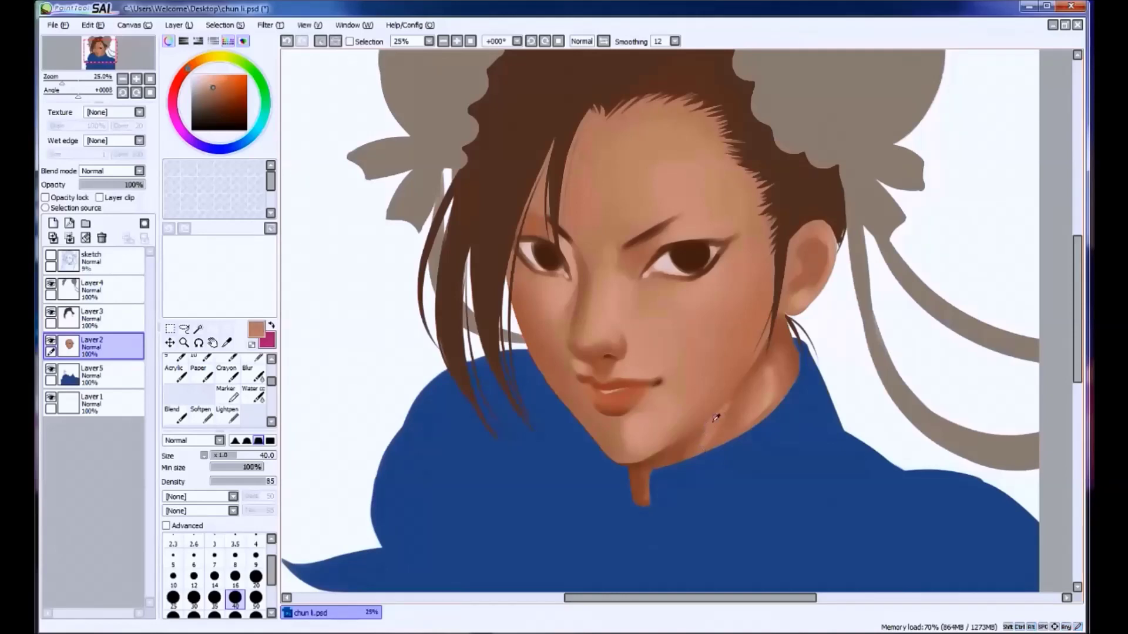
Blend the light patch on the neck into the surrounding shadow along the jawline at brush size 40.
left_click(741, 393, "alt")
left_click(711, 422, "alt")
left_click(703, 428, "alt")
left_click(723, 410, "alt")
left_click(736, 409, "alt")
left_click(728, 411, "alt")
left_click(745, 392, "alt")
Smooth the shading down the side of the neck with sampled skin browns at brush size 100.
key("bracketright")
key("bracketright")
key("bracketright")
key("bracketright")
key("bracketright")
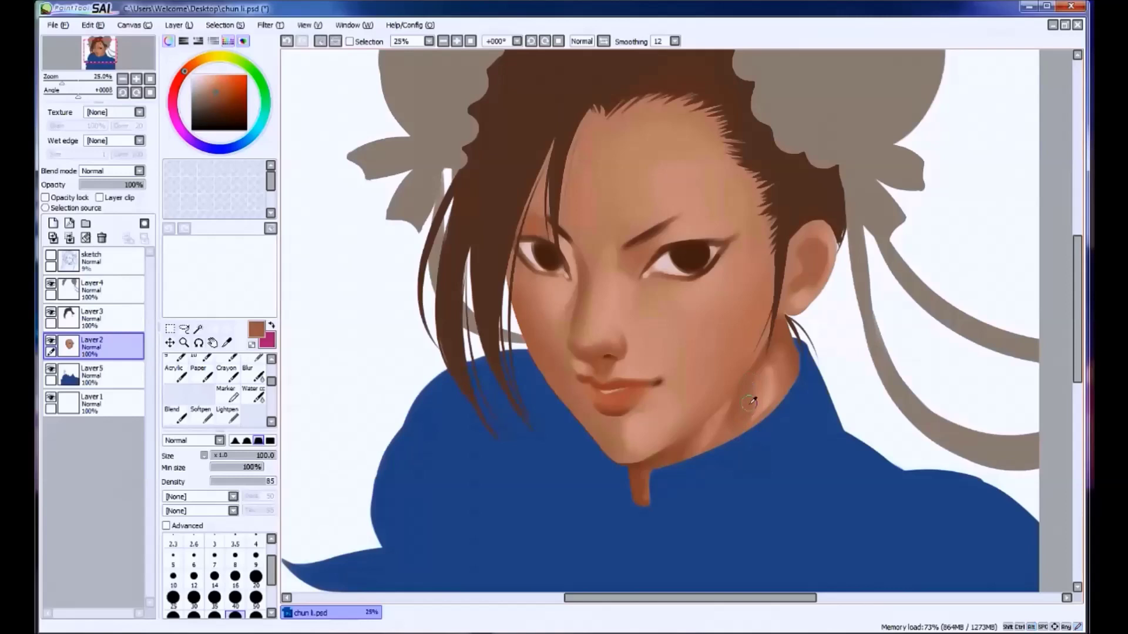
left_click_drag(762, 379, 710, 441)
left_click(763, 378, "alt")
left_click(789, 342, "alt")
left_click_drag(774, 402, 747, 493)
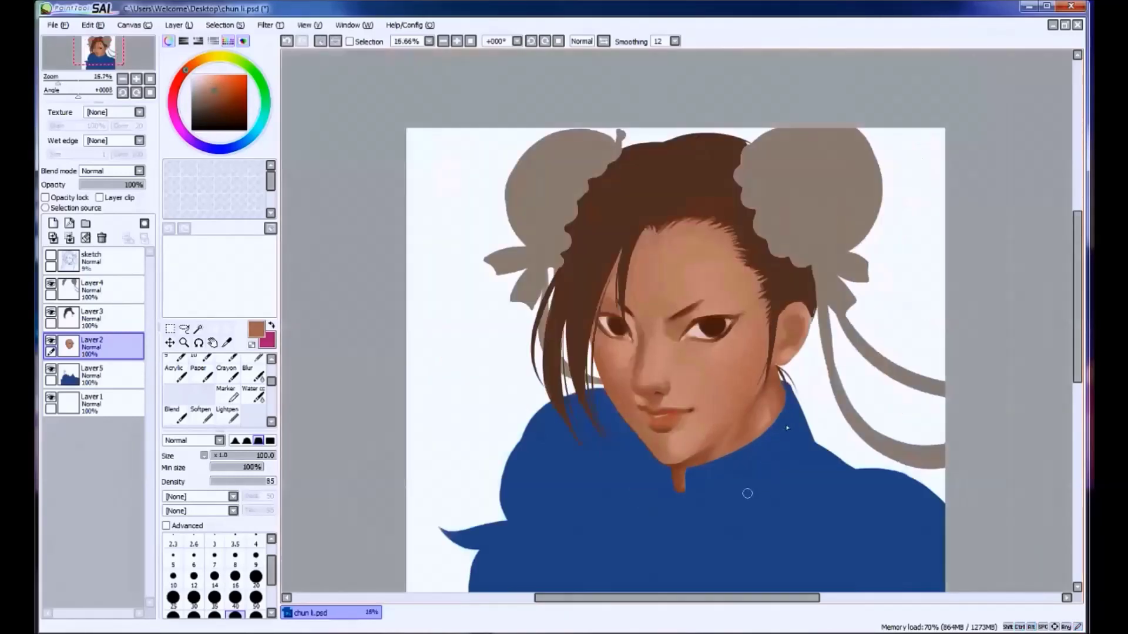
Touch up the shadow under the jaw and save the painting.
left_click_drag(707, 449, 702, 456)
left_click(673, 493, "alt")
key("ctrl+s")
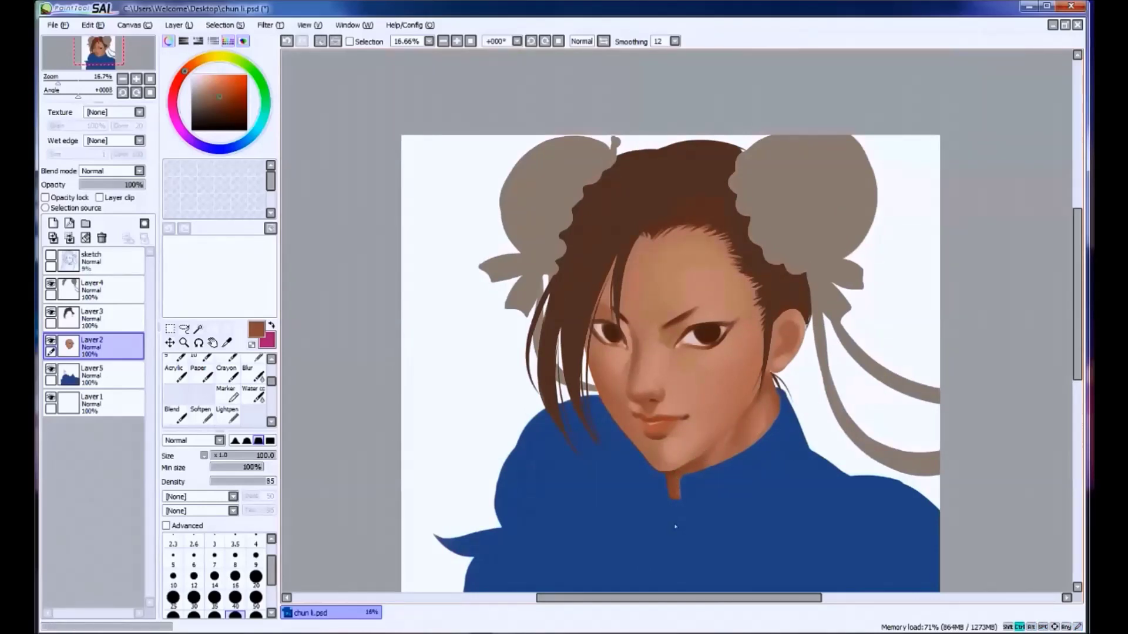
Try lighter skin tones on the brow area and the cheek below the eye, enlarging the brush to 160.
left_click(681, 369, "alt")
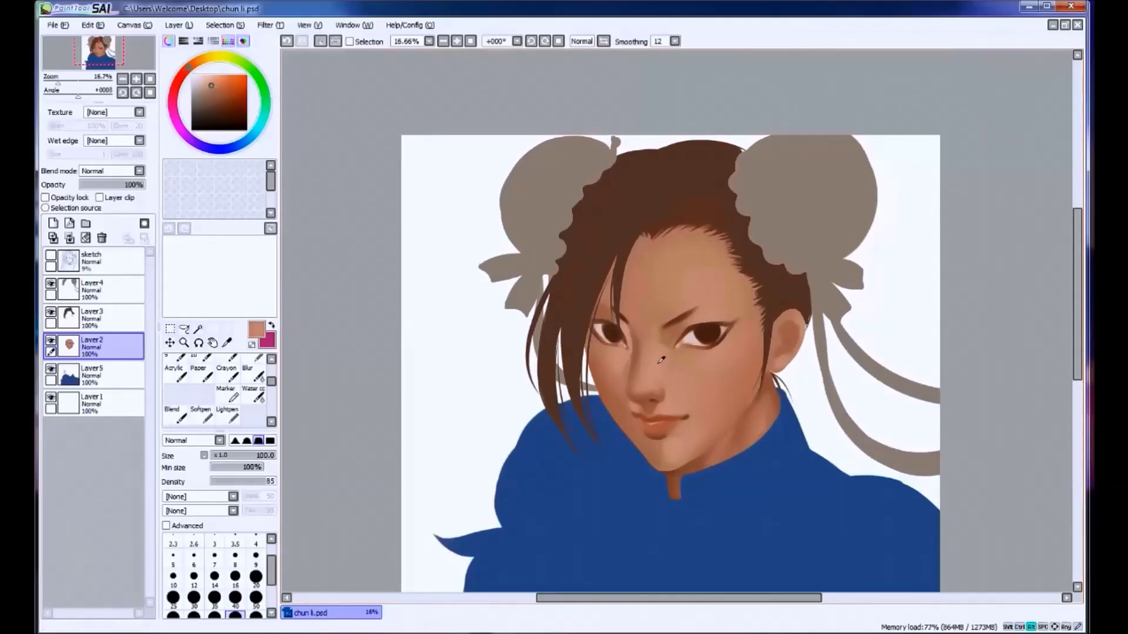
left_click(662, 361, "alt")
left_click_drag(699, 271, 680, 301)
key("ctrl+z")
left_click(697, 372, "alt")
left_click_drag(687, 285, 699, 286, "ctrl+alt")
left_click_drag(736, 349, 725, 361)
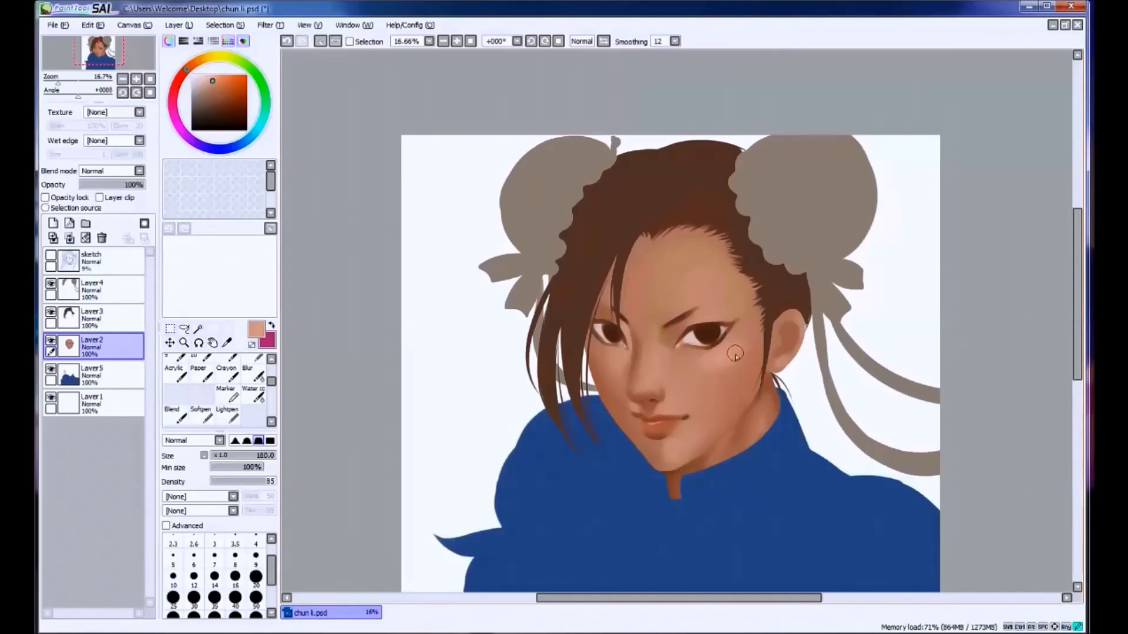
key("ctrl+z")
key("ctrl+z")
key("ctrl+z")
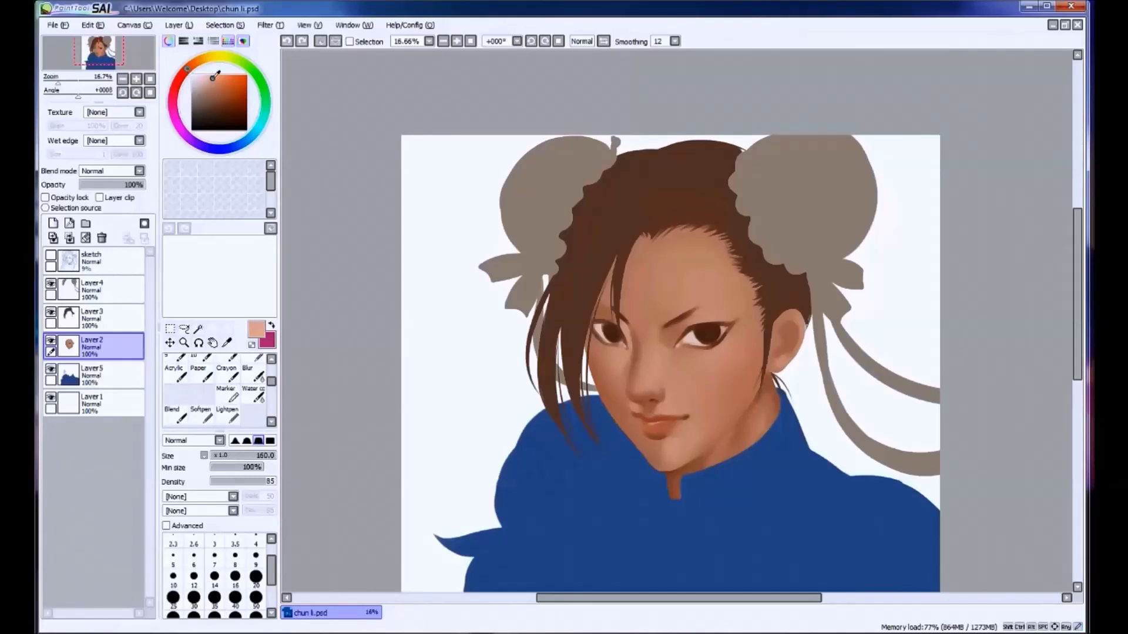
left_click_drag(723, 344, 697, 374)
key("ctrl+z")
key("ctrl+z")
Lighten the bridge of the nose between the eyes with a pale skin tone at brush size 120.
scroll(637, 402, "up", 1)
key("bracketleft")
key("bracketleft")
key("bracketleft")
key("bracketright")
key("bracketright")
key("bracketright")
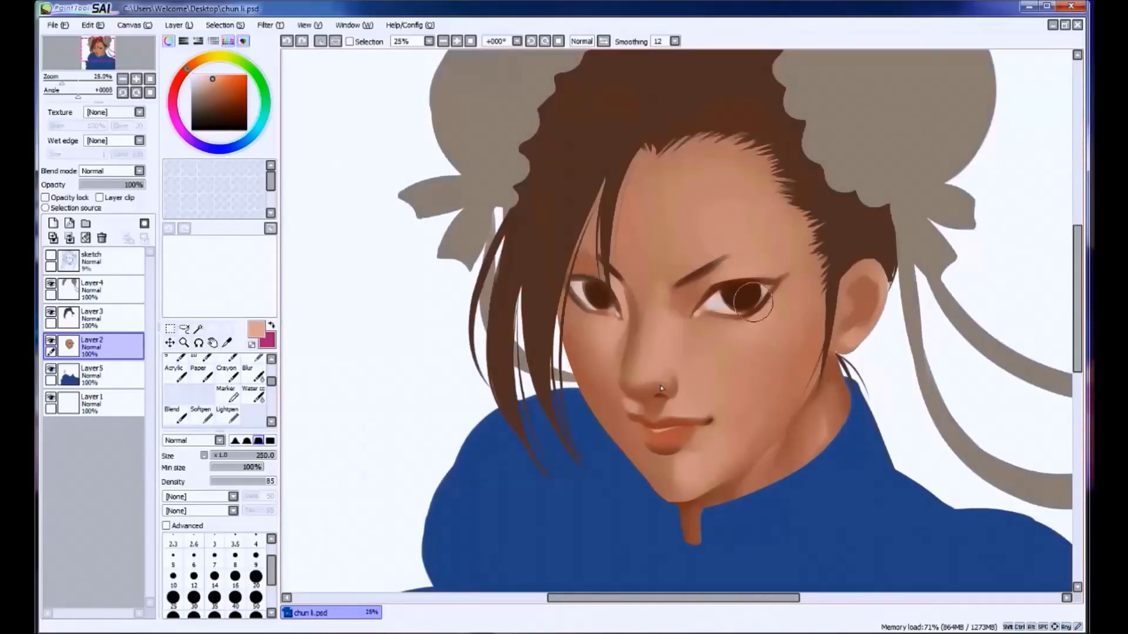
key("bracketleft")
mouse_move(665, 323)
left_mouse_down()
mouse_move(662, 361)
mouse_move(666, 333)
left_mouse_up()
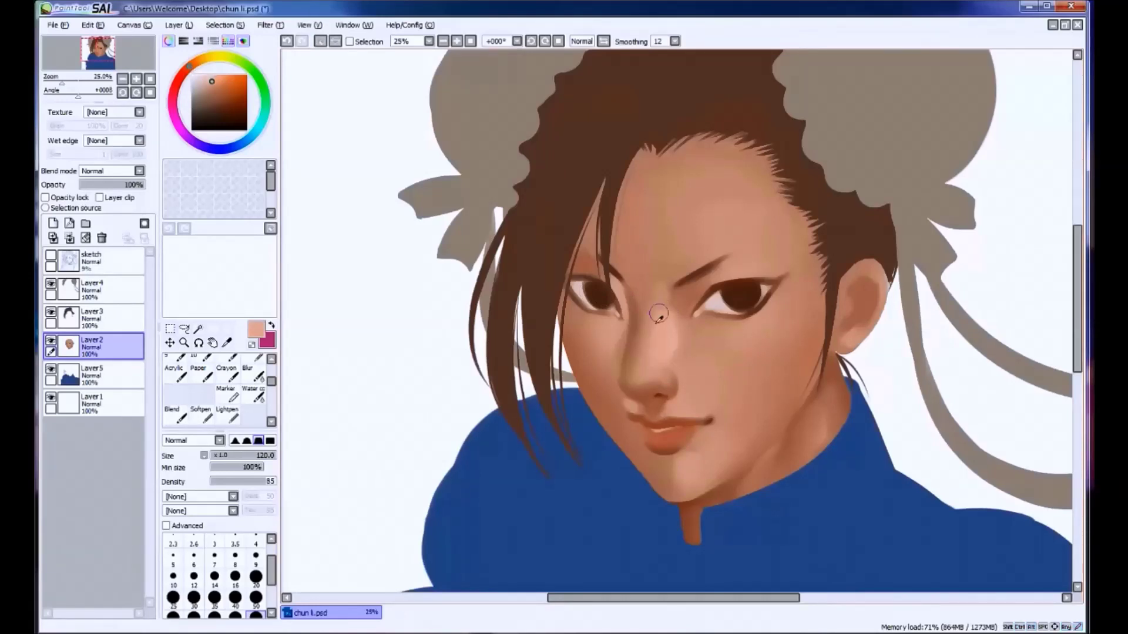
mouse_move(681, 322)
left_mouse_down()
mouse_move(679, 371)
mouse_move(686, 330)
mouse_move(665, 321)
left_mouse_up()
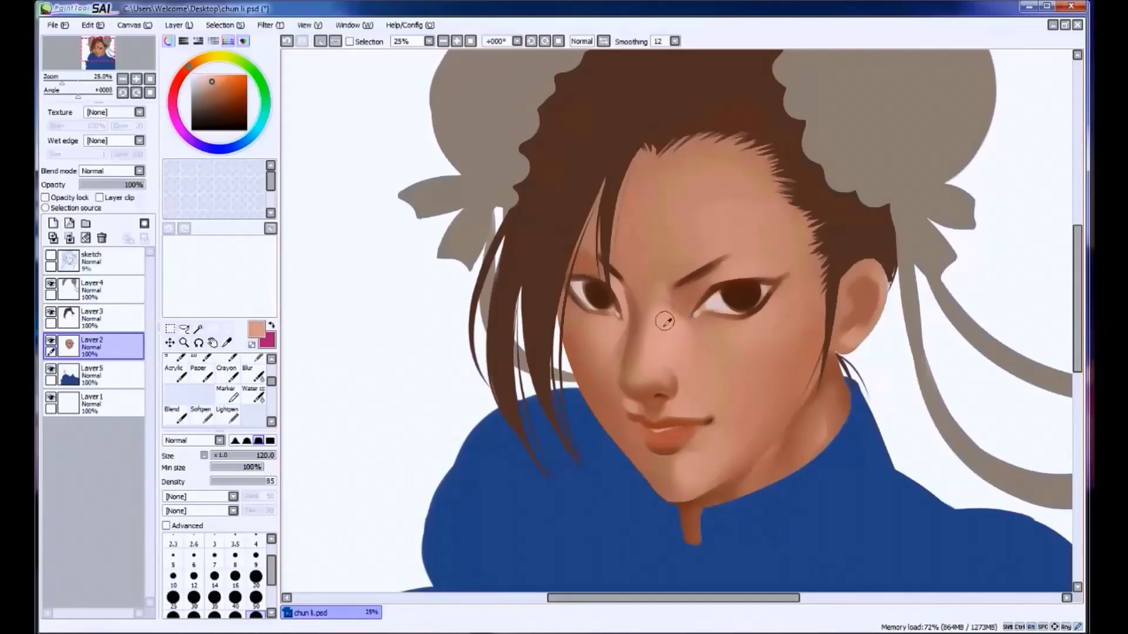
Paint a soft highlight on the cheekbone below the outer corner of the near eye at brush size 120.
left_click(651, 316, "alt")
key("bracketright")
key("bracketright")
key("bracketright")
key("bracketleft")
key("bracketleft")
key("bracketleft")
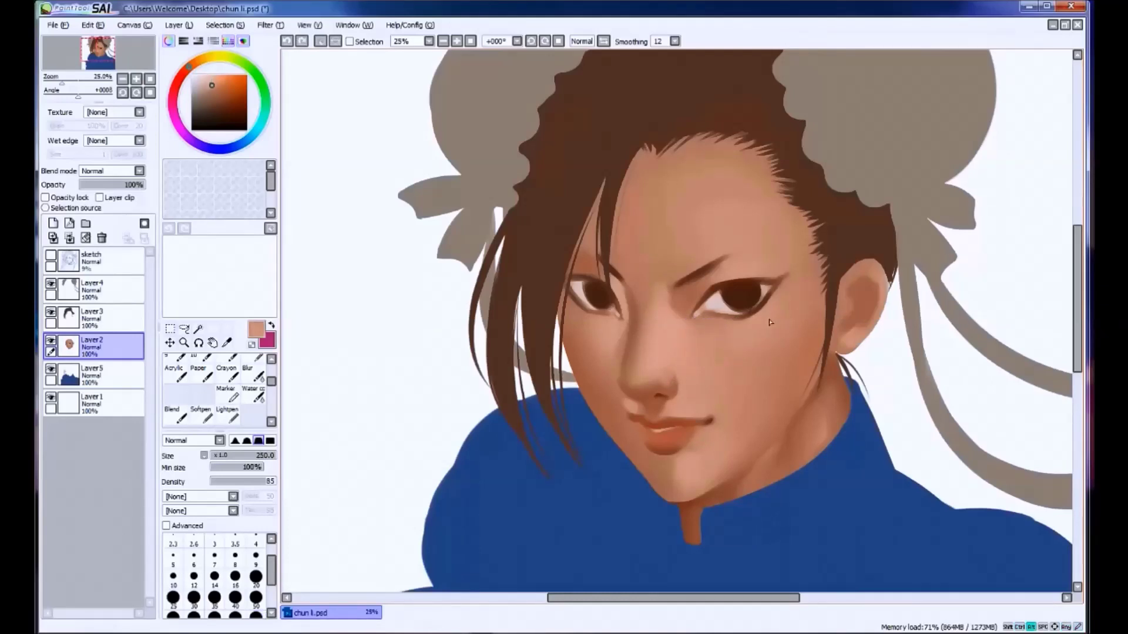
left_click_drag(776, 314, 762, 326)
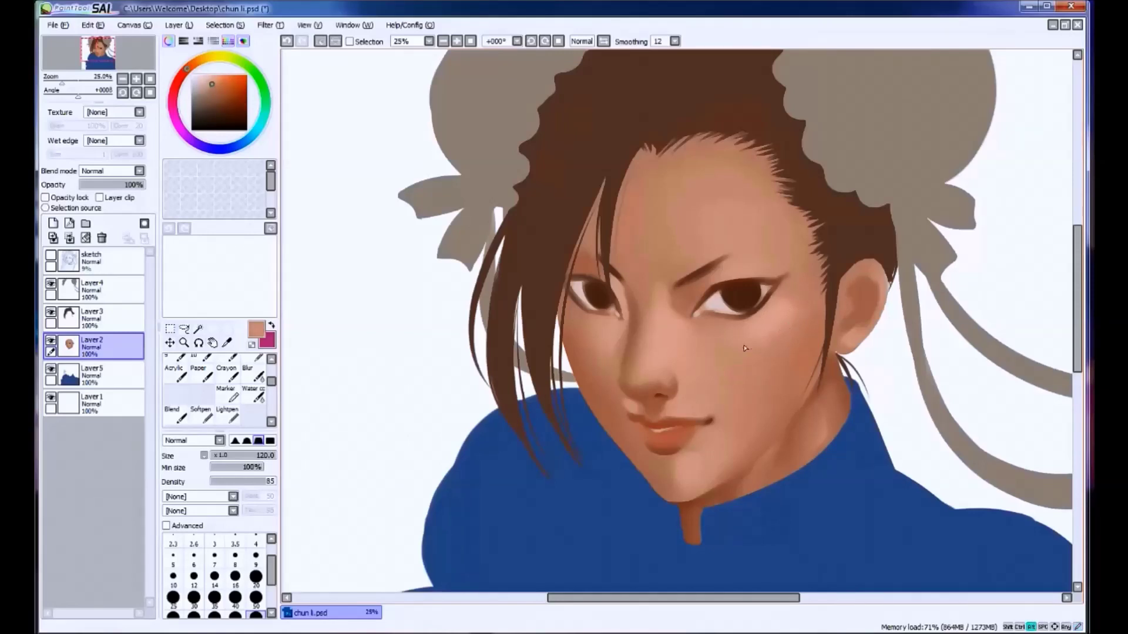
Blend the cheekbone highlight into the rest of the cheek with sampled skin tones at brush size 200.
key("bracketright")
key("bracketright")
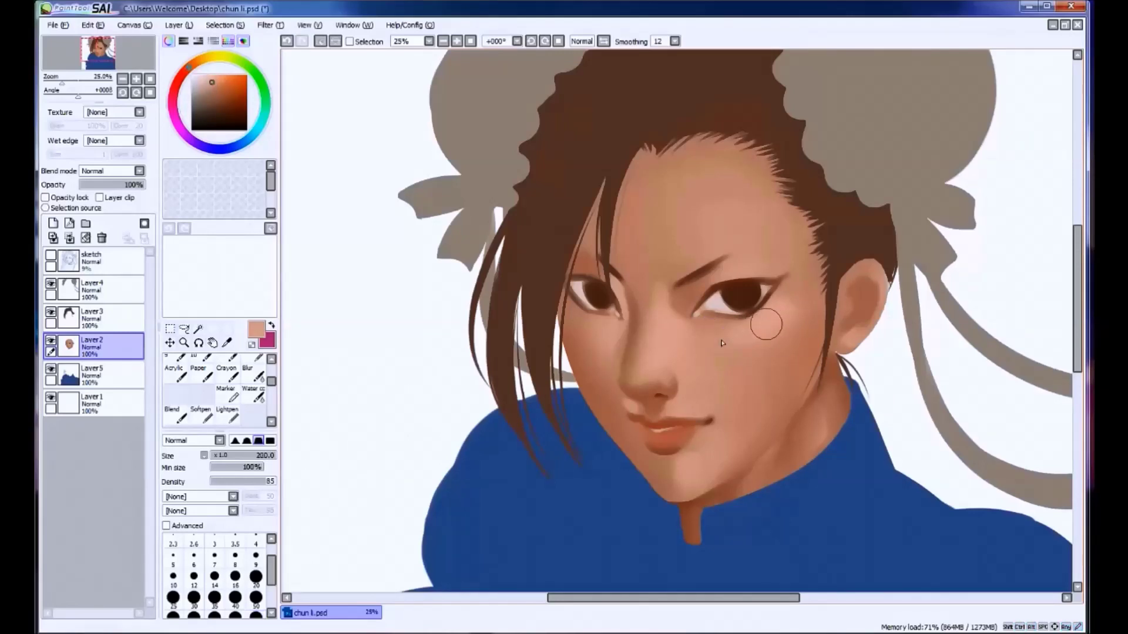
left_click(750, 357, "alt")
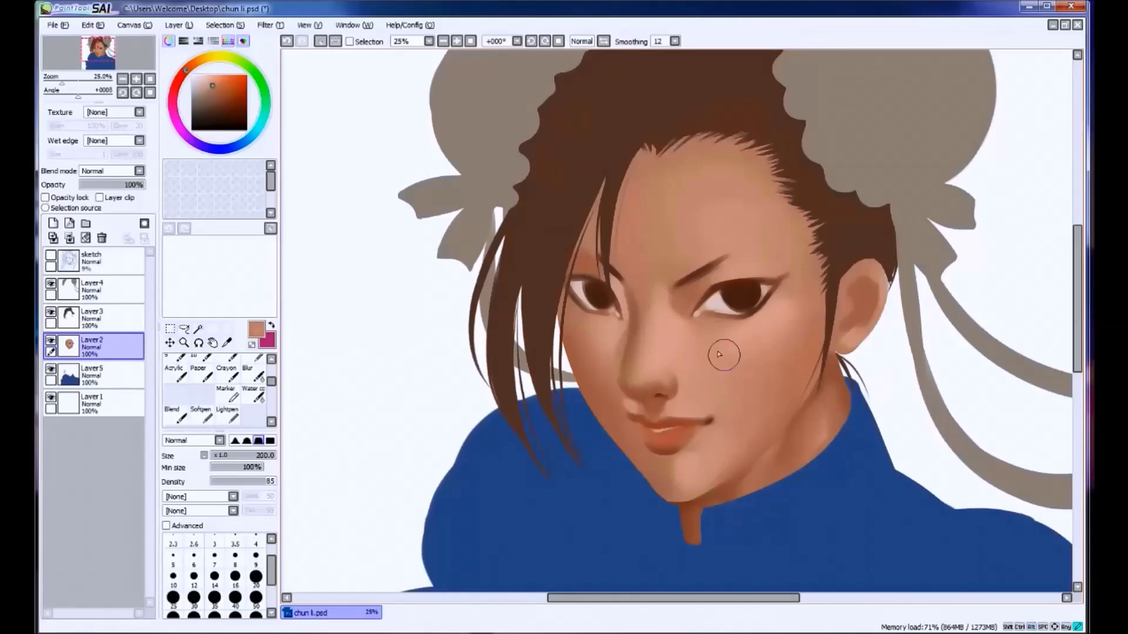
left_click(741, 369, "alt")
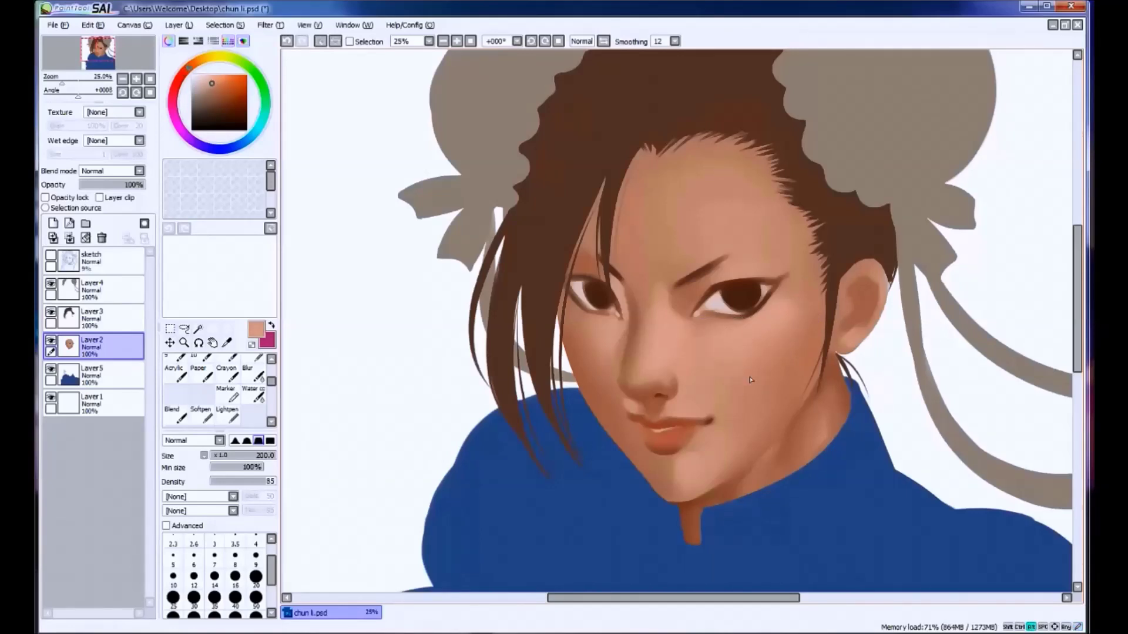
left_click(790, 302, "alt")
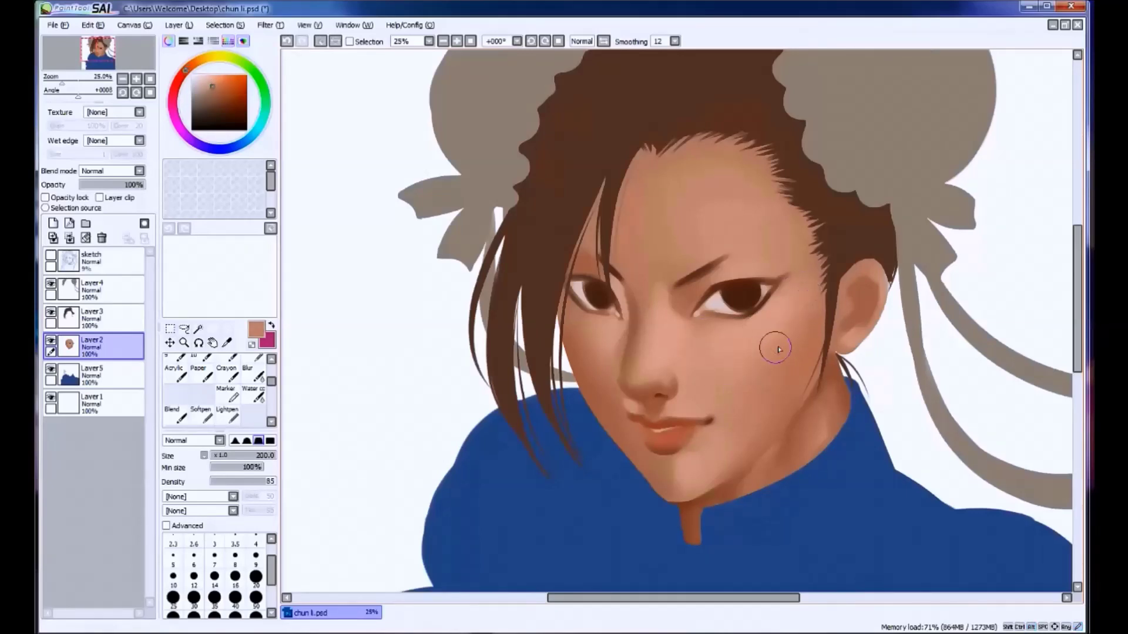
left_click(770, 360, "alt")
Lighten the nose tip and refine the nostril area with sampled tones, reducing the brush from size 100 to 60 and 35.
key("bracketleft")
key("bracketleft")
key("bracketleft")
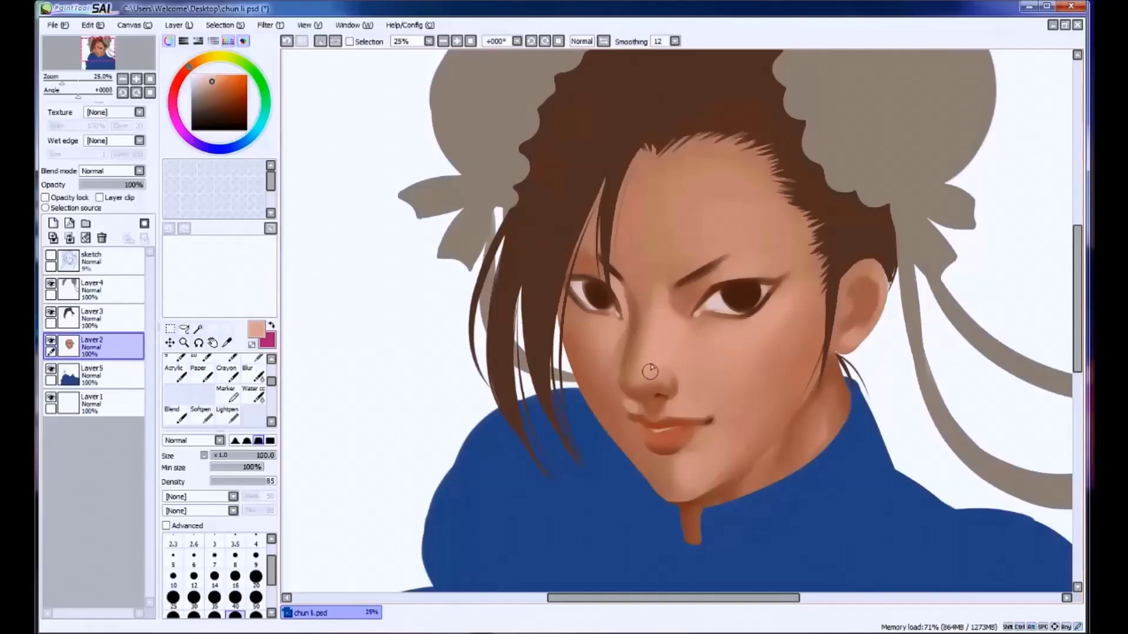
key("bracketleft")
key("bracketleft")
key("bracketleft")
left_click(642, 379, "alt")
left_click(649, 388, "alt")
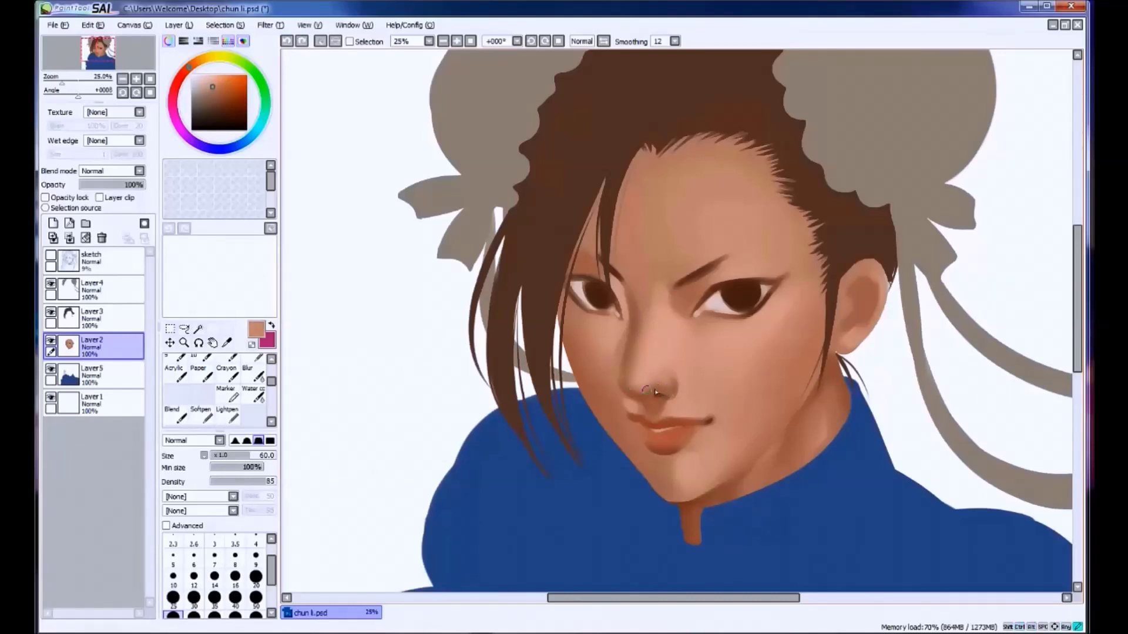
left_click(644, 379, "alt")
key("bracketleft")
key("bracketleft")
key("bracketleft")
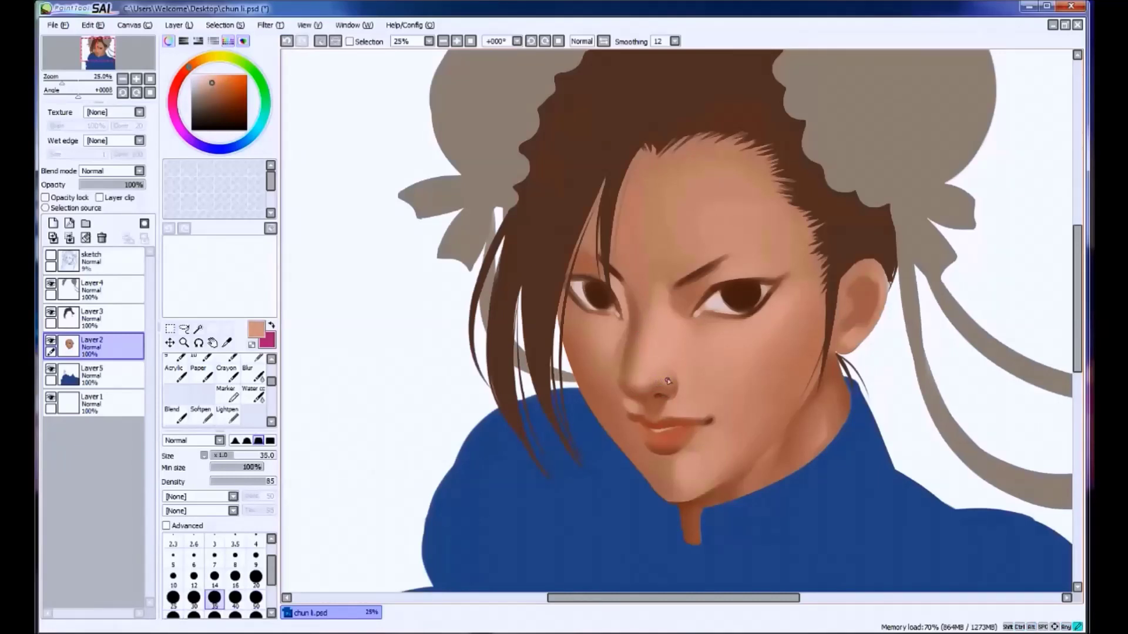
Paint a paler skin highlight on the brow bone beneath the tail of the near eyebrow at brush size 100.
key("bracketright")
key("bracketright")
key("bracketright")
key("bracketright")
key("bracketright")
key("bracketright")
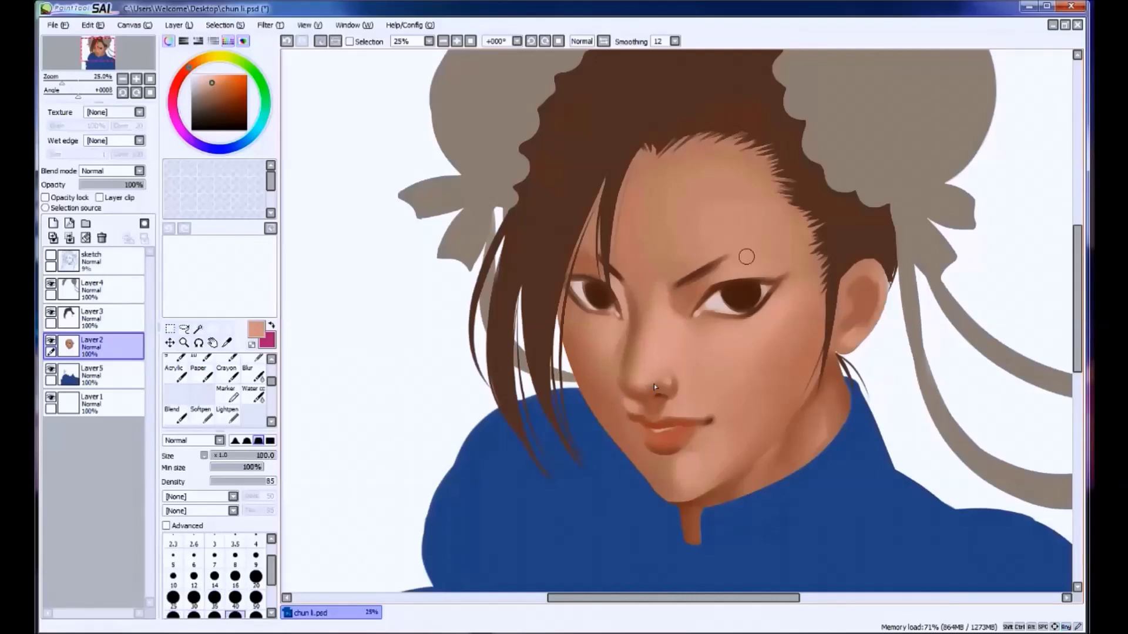
left_click(212, 80)
left_click(749, 263)
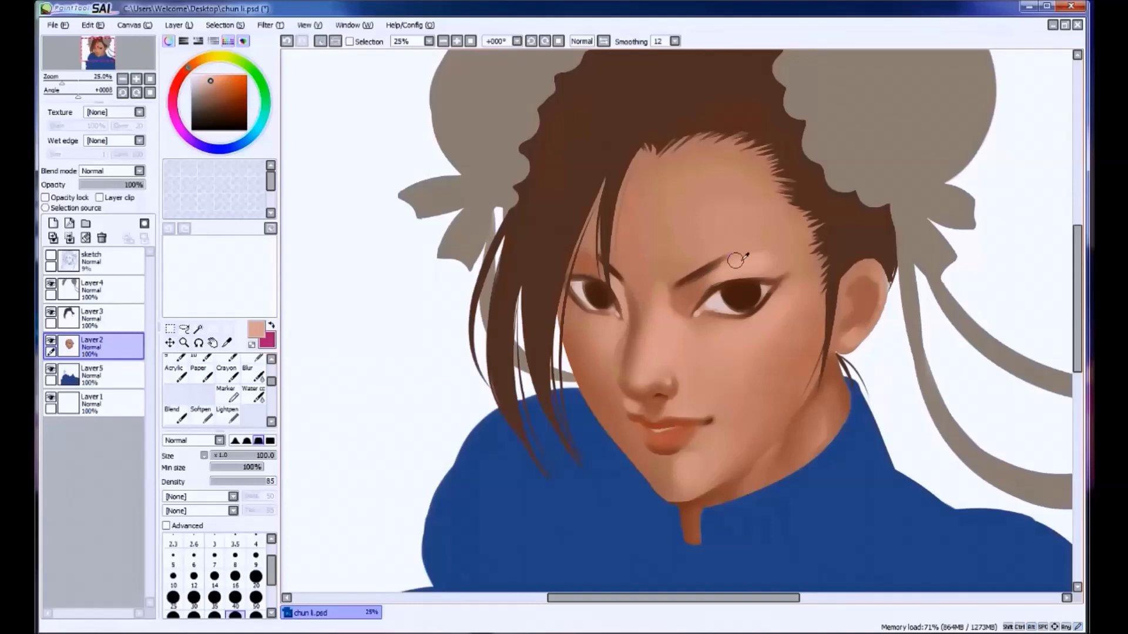
key("alt")
Blend the brow-bone highlight into the temple with sampled skin tones at brush size 100.
left_click(789, 246, "alt")
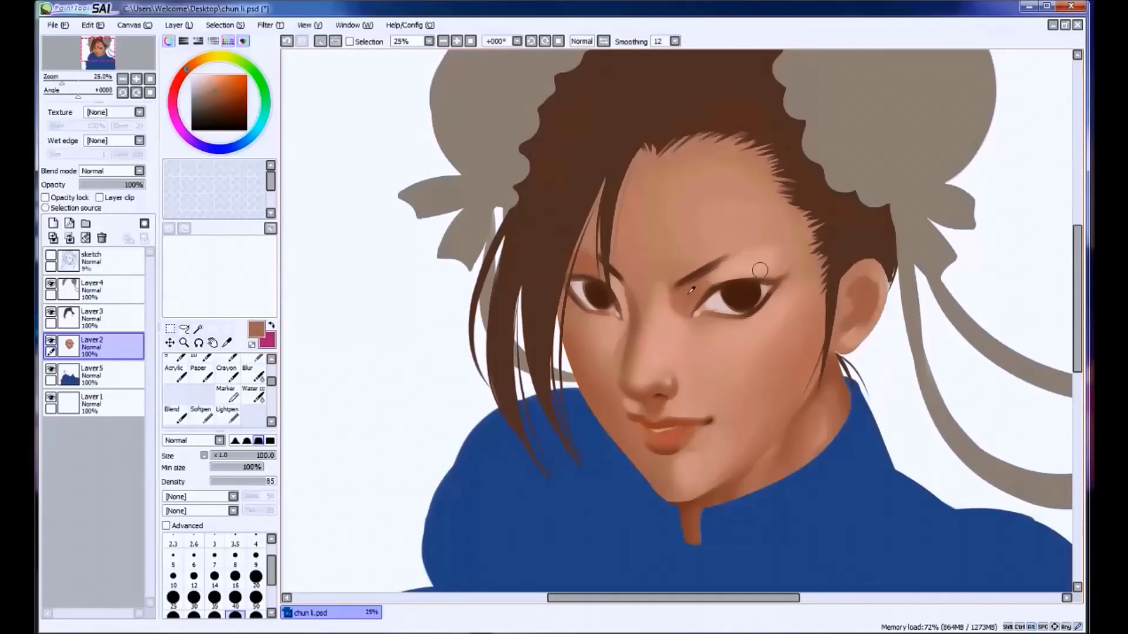
left_click(787, 252, "alt")
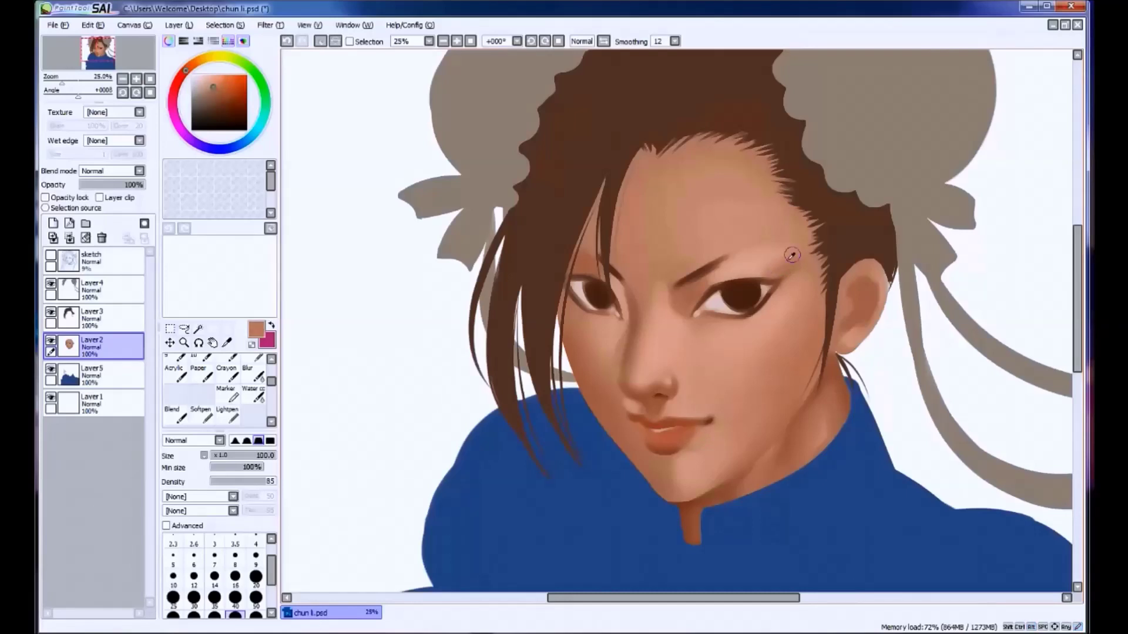
left_click(799, 255, "alt")
left_click(794, 249, "alt")
left_click(798, 259, "alt")
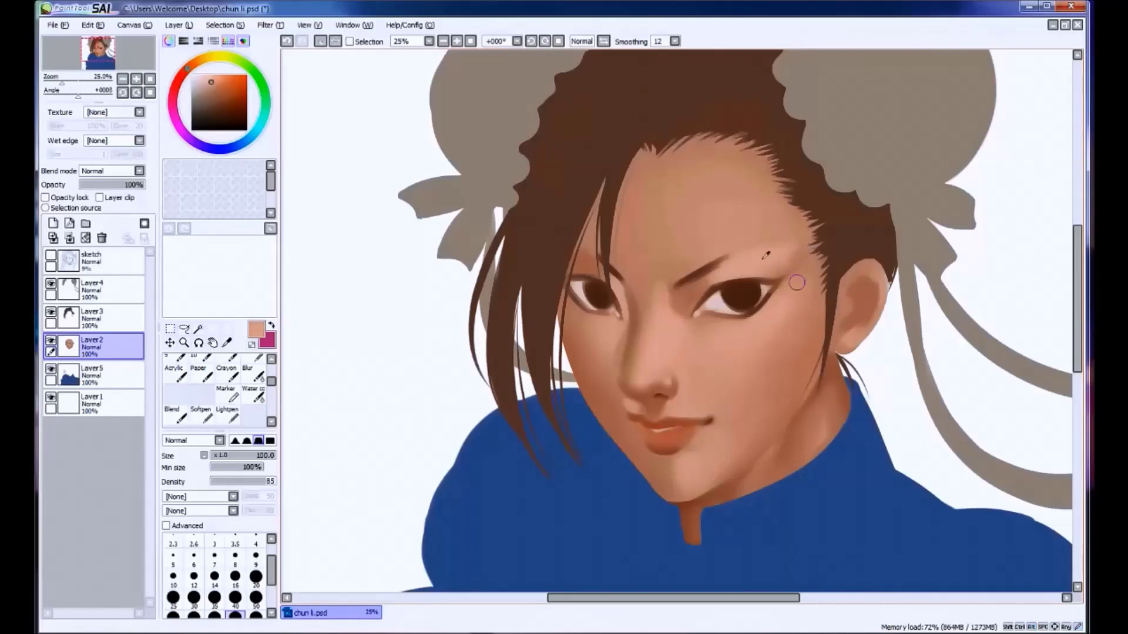
left_click(790, 298, "alt")
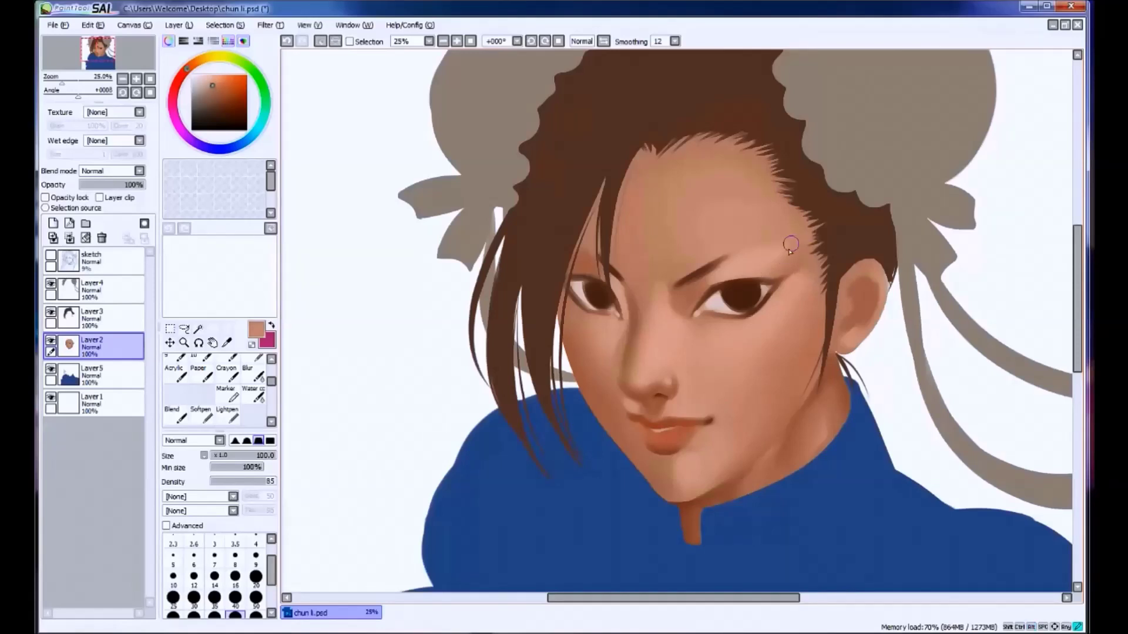
Even out the forehead shading above the near eyebrow with sampled skin tones at brush size 200.
left_click(738, 244, "alt")
mouse_move(739, 244)
left_mouse_down()
mouse_move(760, 224)
mouse_move(686, 239)
mouse_move(762, 208)
mouse_move(727, 238)
mouse_move(752, 237)
mouse_move(730, 227)
left_mouse_up()
left_click(721, 231, "alt")
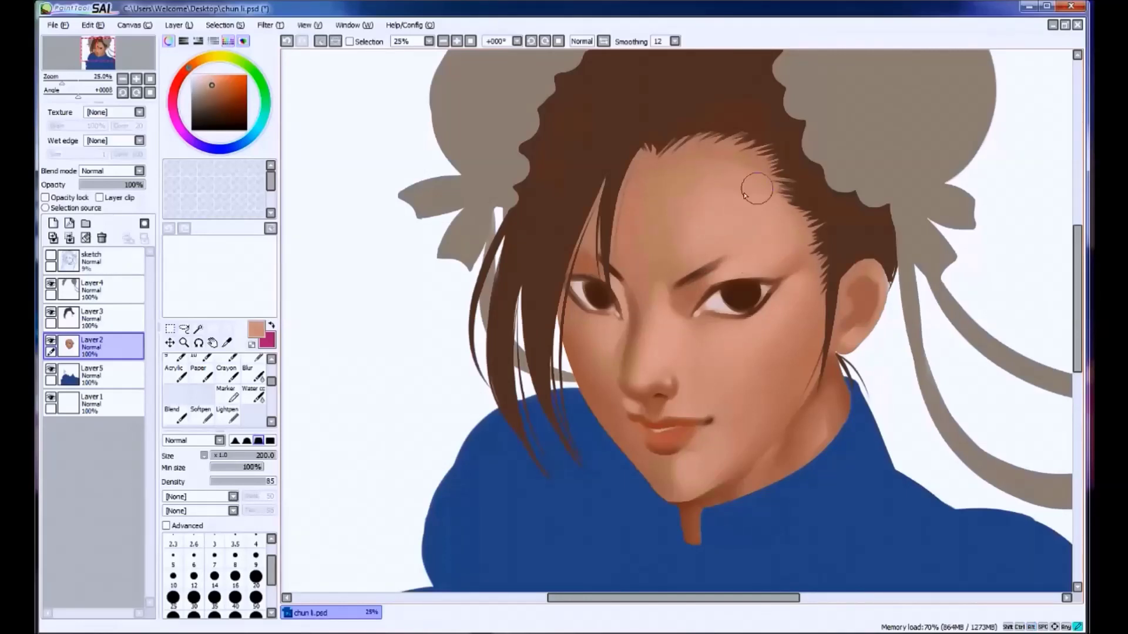
left_click(684, 201, "alt")
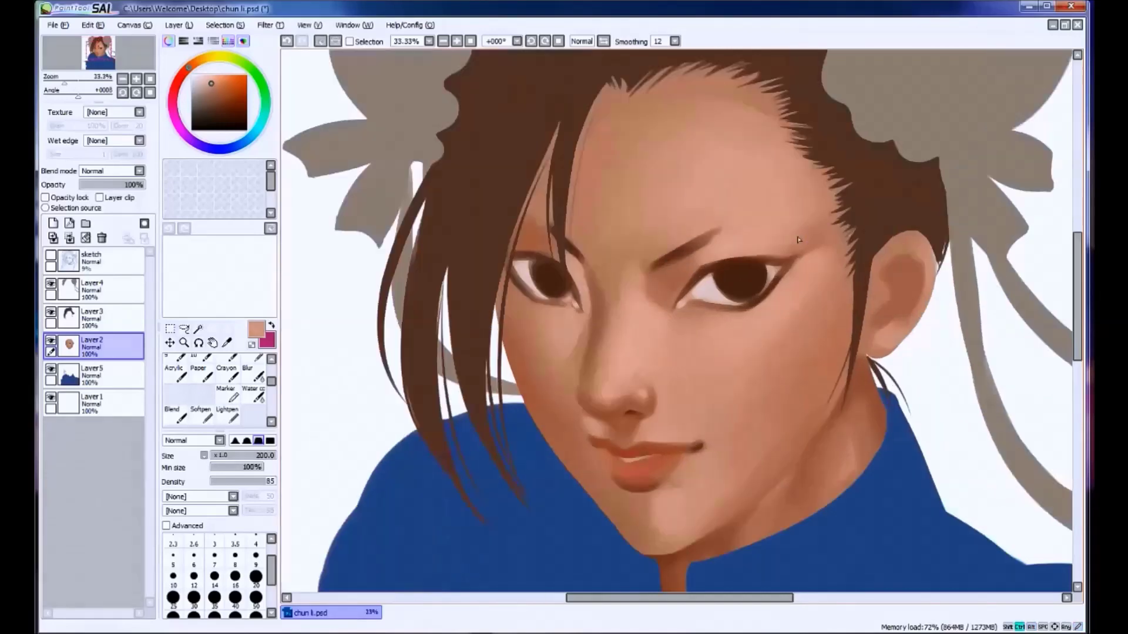
Try further face touches at brush size 70, compare them by undoing and redoing, and leave the last change undone.
key("minus")
left_click_drag(648, 378, 616, 376)
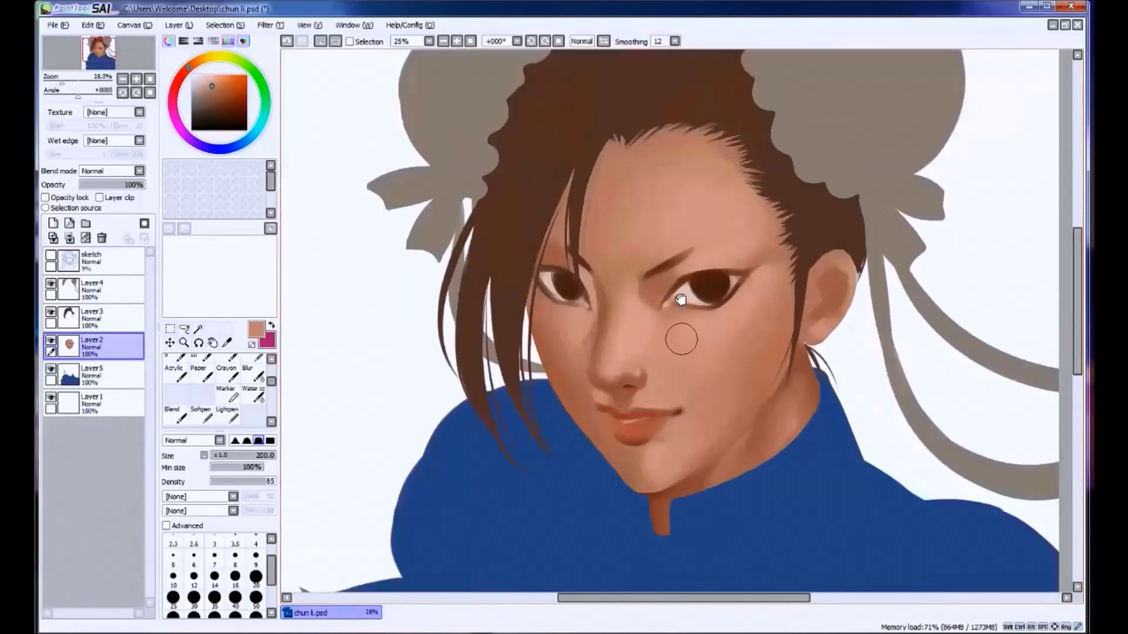
key("plus")
left_click(725, 251, "alt")
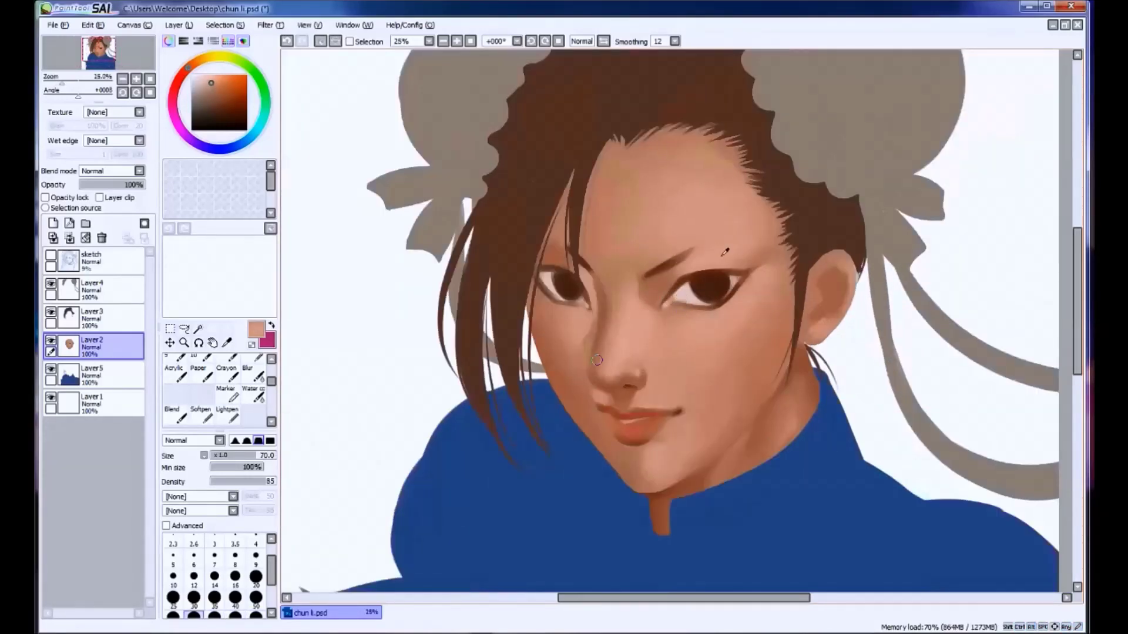
key("ctrl+z")
key("ctrl+y")
key("ctrl+z")
key("ctrl+y")
key("alt")
key("ctrl+z")
key("ctrl+y")
key("ctrl+z")
Paint a pale highlight on the chin below the corner of the mouth at brush size 120.
left_click(630, 324, "alt")
left_click_drag(656, 450, 669, 441)
key("ctrl+z")
key("bracketright")
key("bracketright")
key("bracketright")
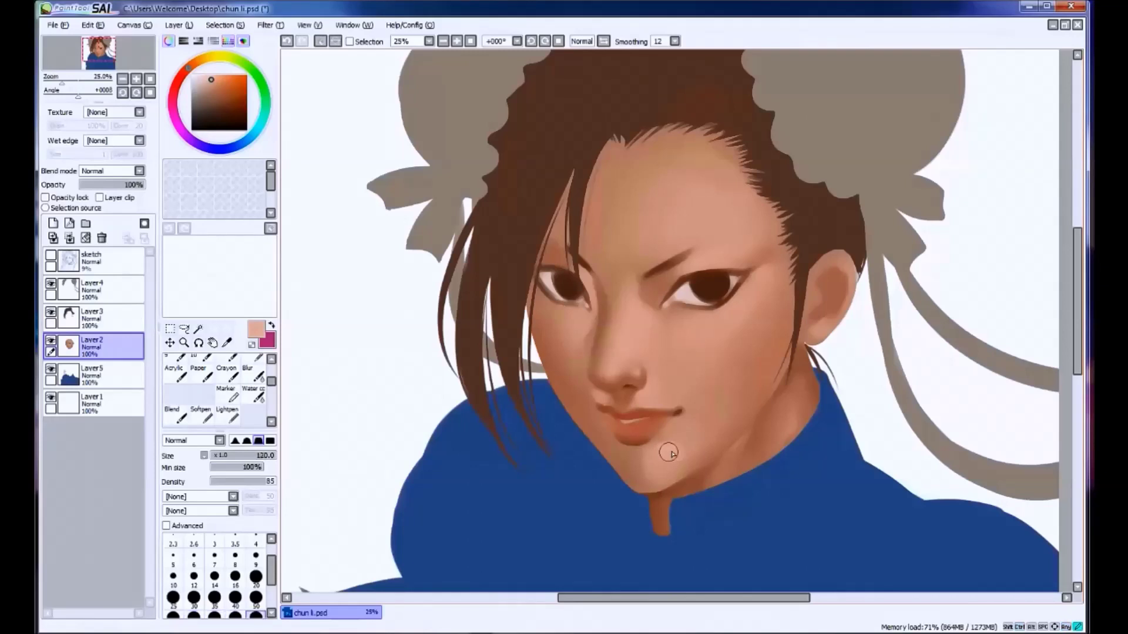
Blend the side of the chin highlight into the lower cheek with a sampled skin tone at brush size 120.
left_click(700, 430, "alt")
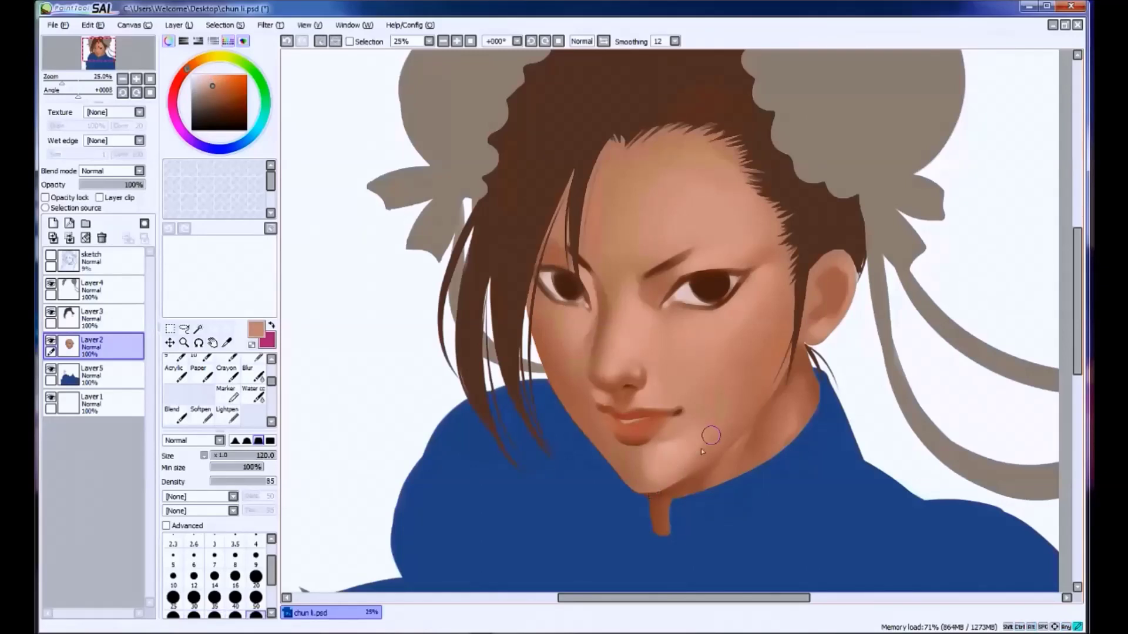
scroll(650, 482, "down", 1)
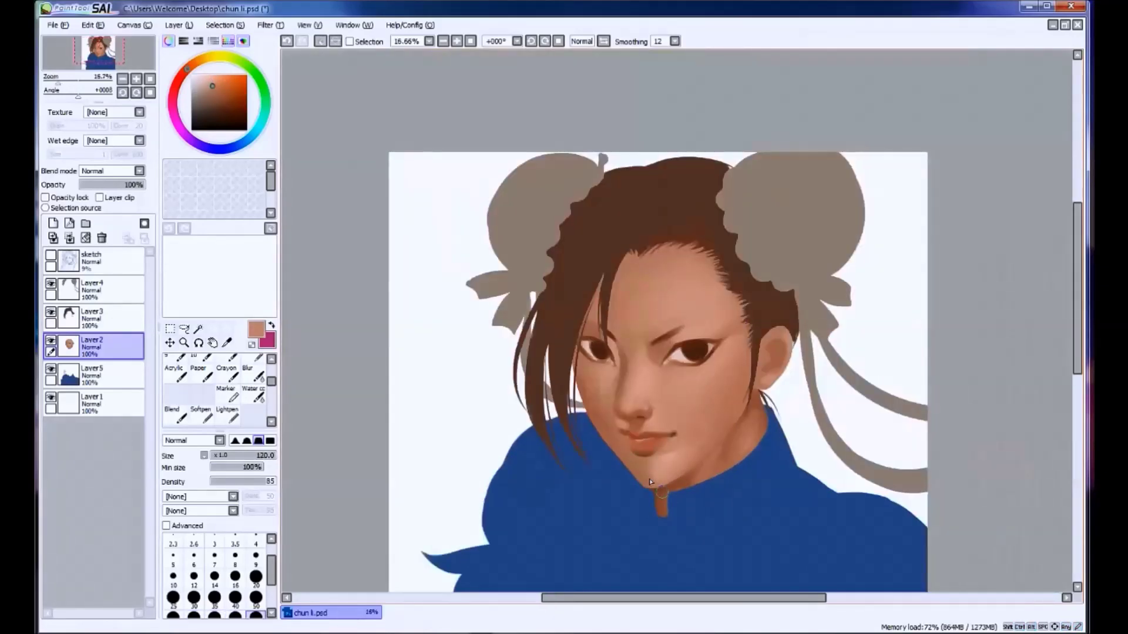
scroll(650, 482, "up", 1)
Brighten the cheekbone beside the near eye with the sampled chin highlight tone at brush size 80.
left_click(667, 455, "alt")
key("bracketleft")
key("bracketleft")
left_click_drag(743, 309, 732, 323)
left_click(756, 307, "alt")
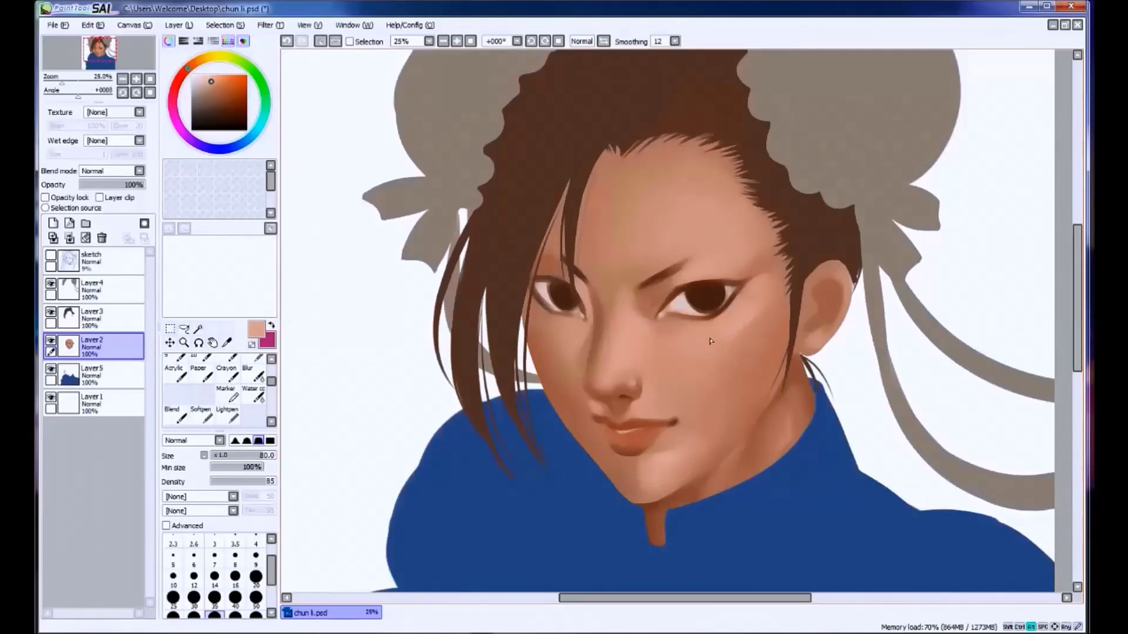
left_click(760, 309, "alt")
left_click(750, 307, "alt")
Soften the shading around the far eye's inner corner and the nose bridge with sampled skin tones at brush size 70.
left_click(622, 347, "alt")
left_click(212, 79)
left_click(214, 598)
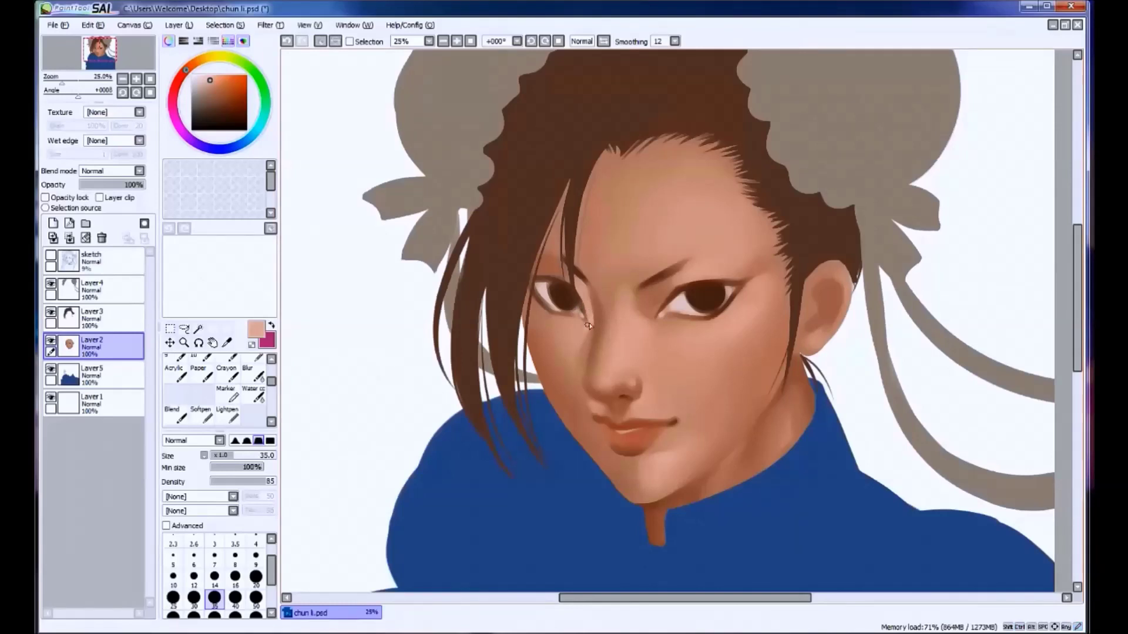
key("bracketright")
key("bracketright")
key("bracketright")
key("bracketright")
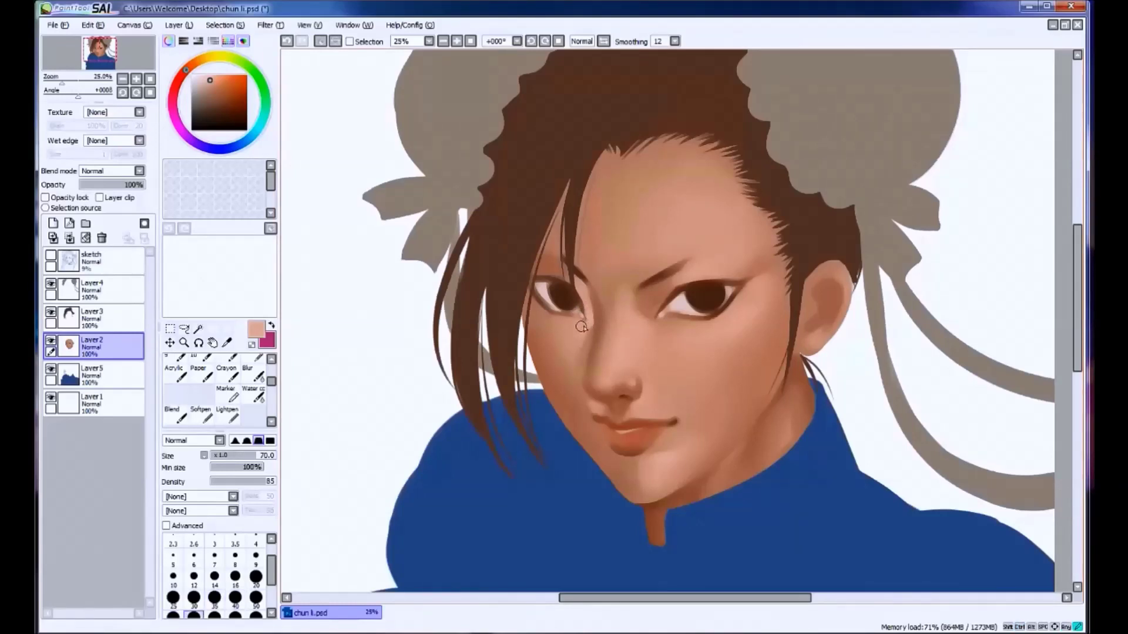
left_click(626, 331, "alt")
left_click(577, 328, "alt")
left_click(561, 340, "alt")
scroll(573, 366, "down", 1)
scroll(573, 366, "up", 1)
Brighten the forehead above the near eyebrow with a sampled pale skin tone at brush size 300.
left_click(724, 241, "alt")
left_click(728, 244, "alt")
mouse_move(713, 266)
left_mouse_down()
mouse_move(680, 237)
mouse_move(716, 231)
mouse_move(673, 245)
mouse_move(719, 223)
mouse_move(666, 228)
mouse_move(712, 217)
left_mouse_up()
left_click(674, 233, "alt")
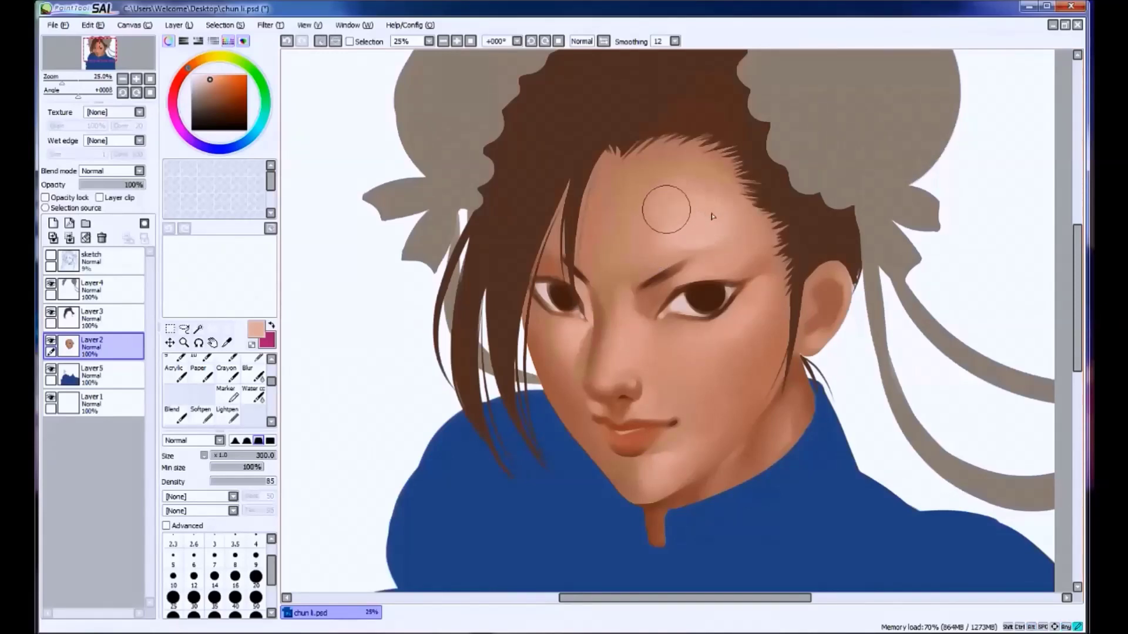
left_click(652, 246, "alt")
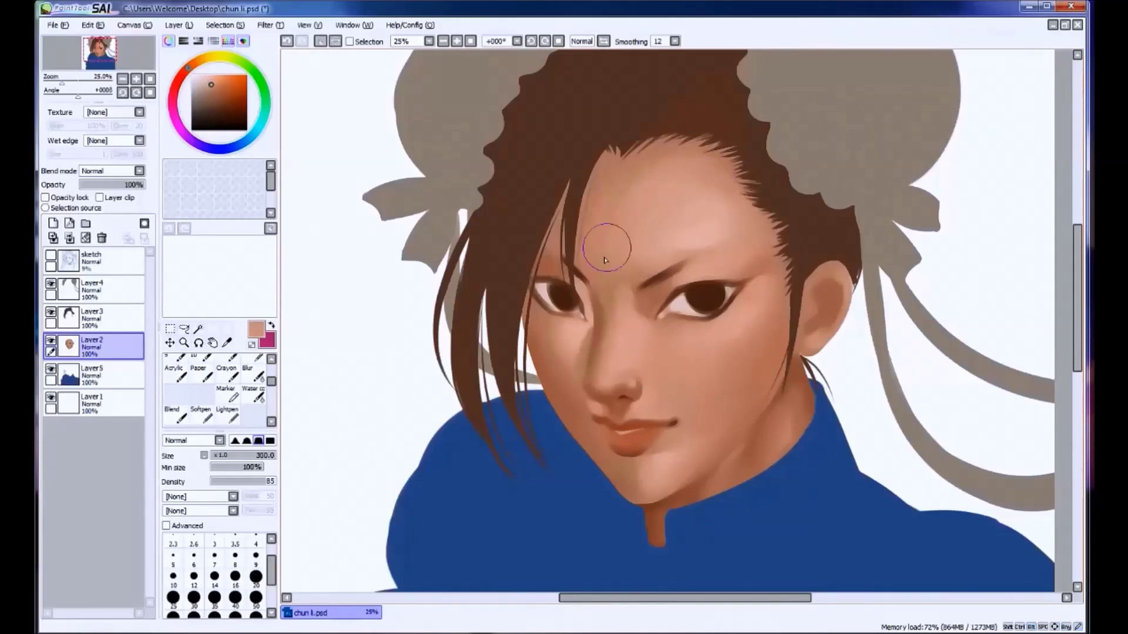
Blend the forehead highlight down towards the near eyebrow with sampled tones, comparing one stroke by undoing and redoing it.
left_click(670, 228, "alt")
mouse_move(674, 231)
left_mouse_down()
mouse_move(675, 252)
mouse_move(725, 259)
left_mouse_up()
key("ctrl+z")
key("ctrl+y")
left_click(747, 248, "alt")
left_click(724, 259, "alt")
left_click(699, 235, "alt")
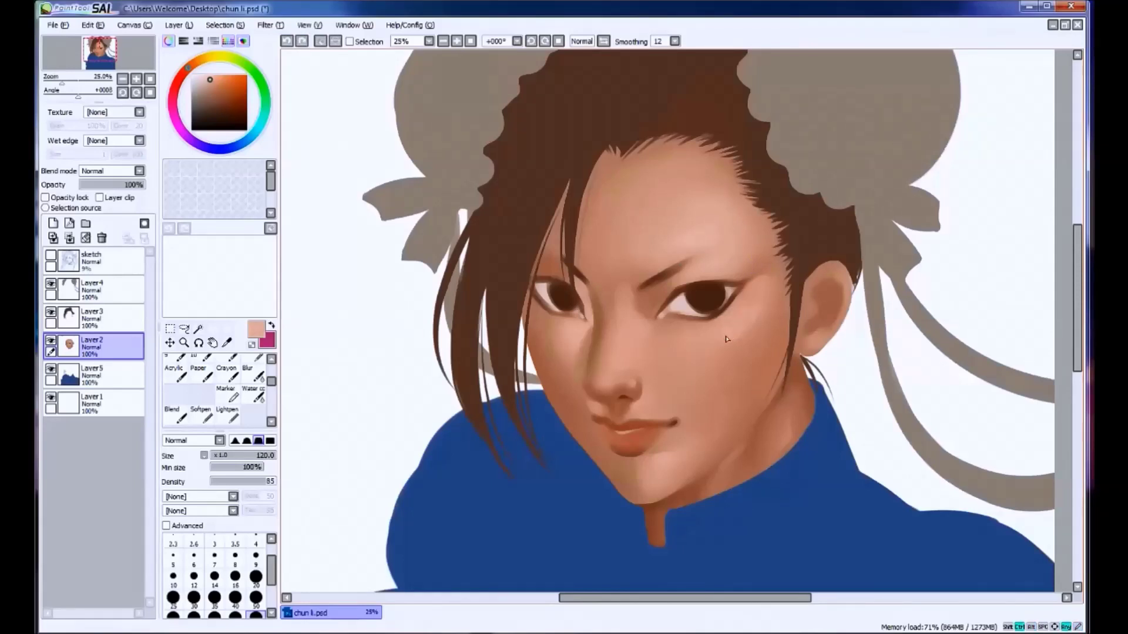
Undo the last cheek touch and paint a pale highlight on the upper nose bridge at brush size 60.
left_click(760, 310, "alt")
key("ctrl+z")
key("bracketleft")
key("bracketleft")
key("bracketleft")
key("bracketleft")
left_click_drag(622, 304, 617, 329)
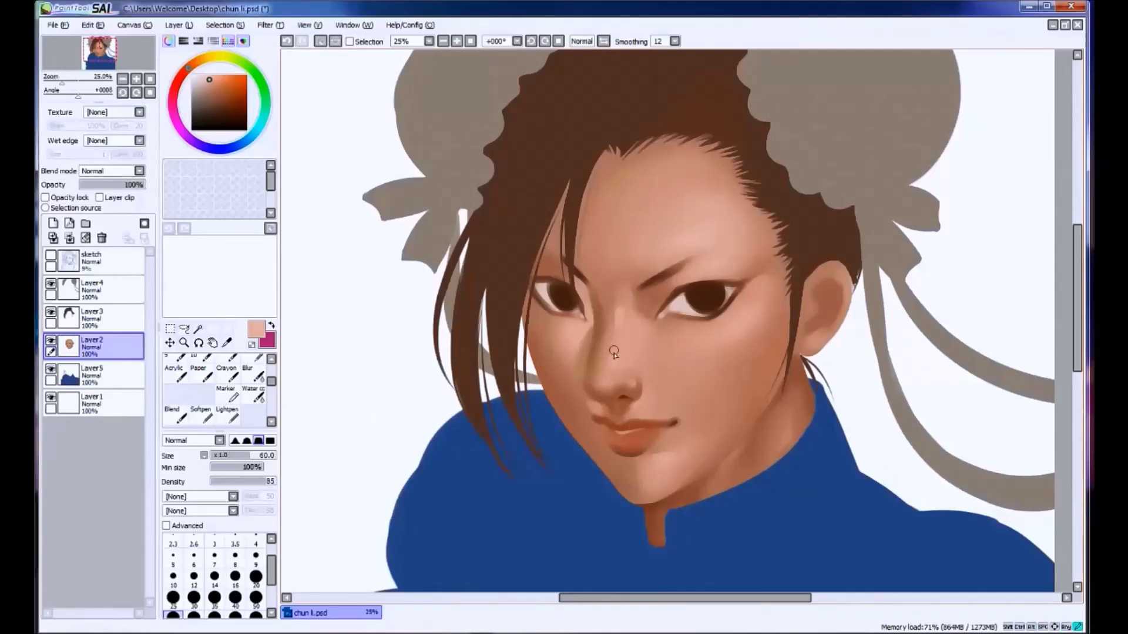
Extend the highlight down the nose to the tip and refine the nostril area with brush sizes 40 and 30.
left_click(605, 382, "alt")
left_click(617, 314, "alt")
left_click(616, 350, "alt")
left_click_drag(617, 374, 609, 368)
key("bracketleft")
key("bracketleft")
key("bracketleft")
key("bracketleft")
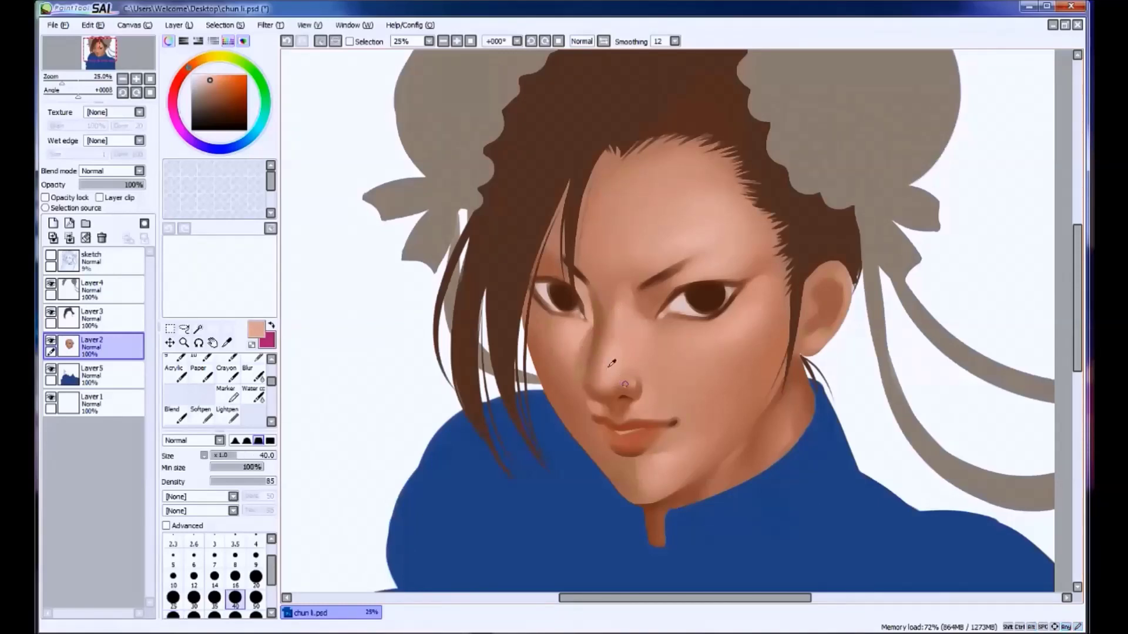
left_click_drag(602, 390, 635, 392)
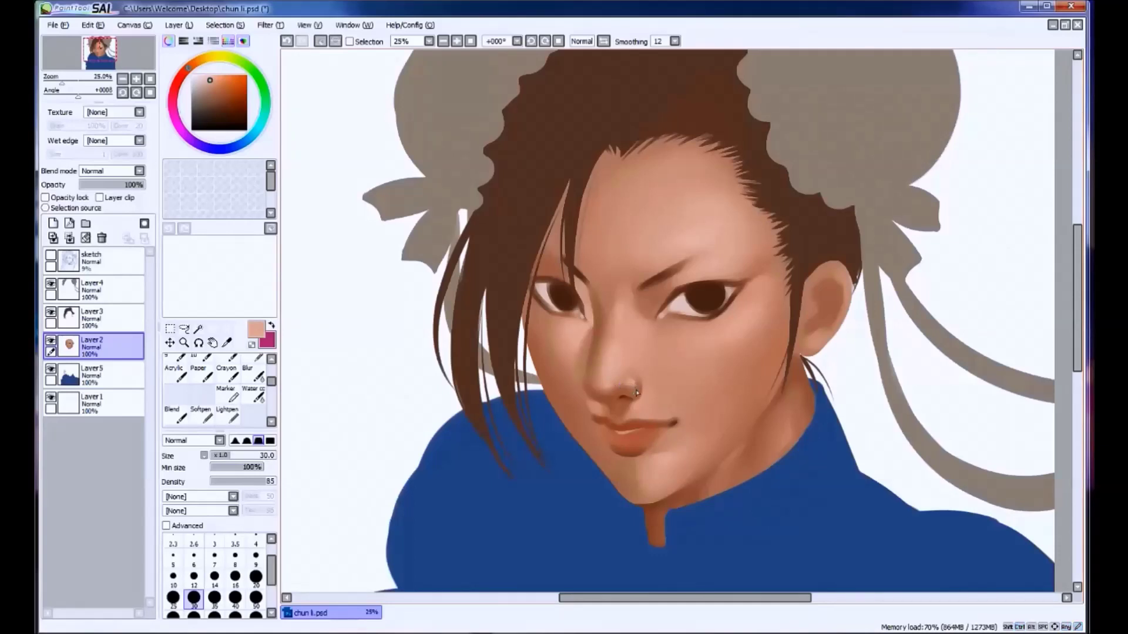
Refine the skin between the nostril and the upper lip with sampled tones at brush size 30.
left_click(634, 401, "alt")
left_click(626, 414, "alt")
left_click(647, 408, "alt")
Try to paint a brown crease line above the near eye at brush size 25.
left_click(660, 295, "alt")
key("bracketleft")
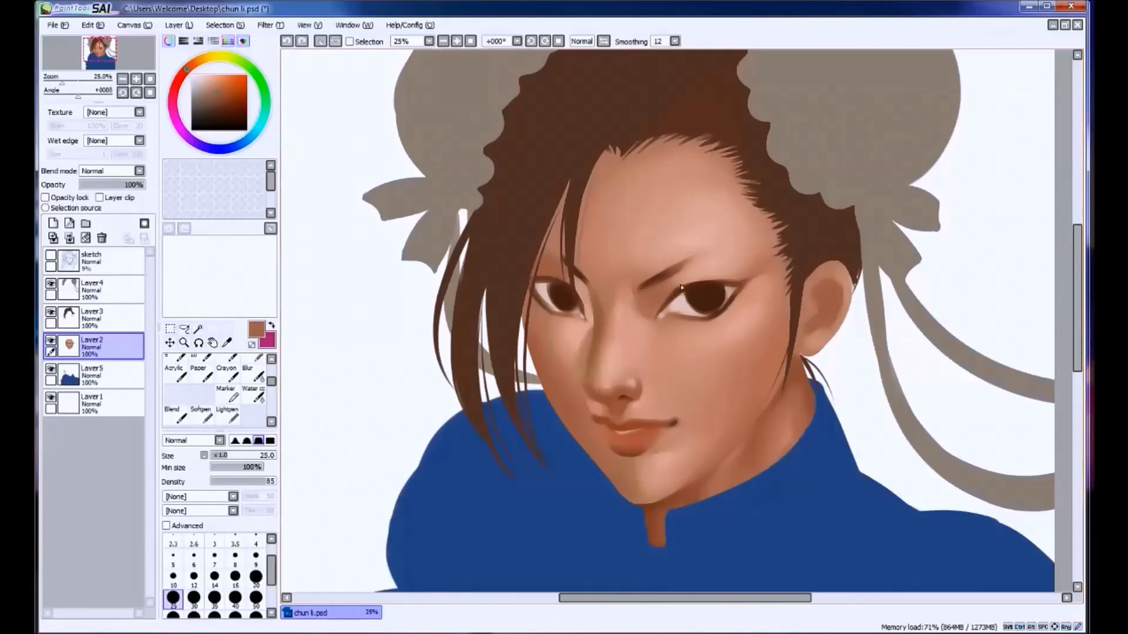
left_click_drag(675, 281, 751, 285)
key("ctrl+z")
Soften the inner corner of the near eye with sampled skin tones at brush size 25 and 52% minimum size.
left_click(653, 295, "alt")
left_click(652, 323, "alt")
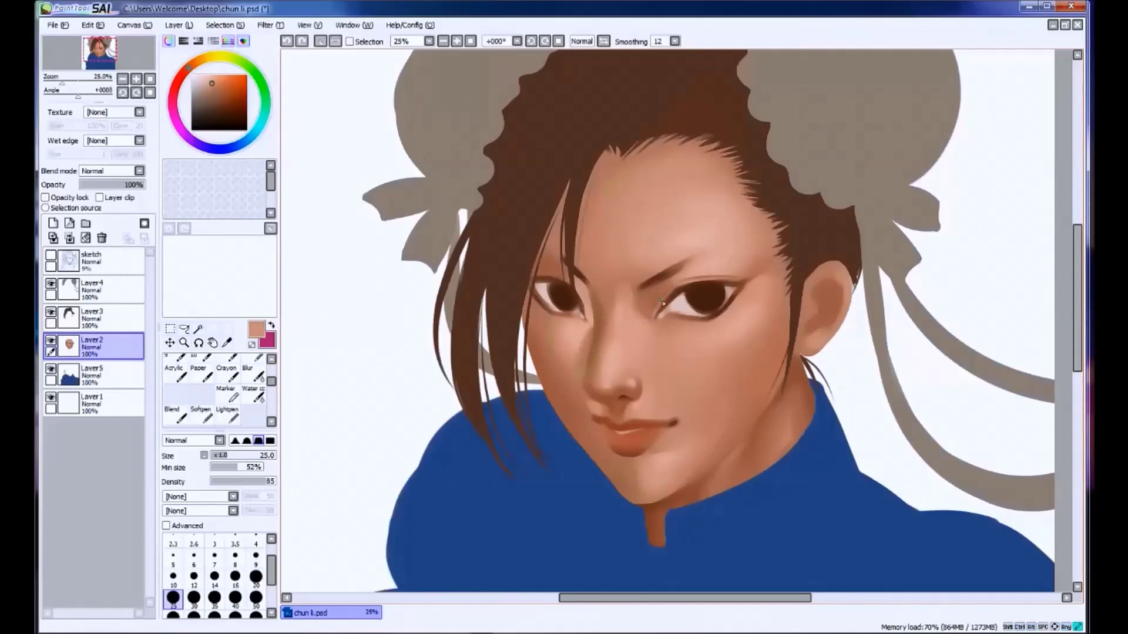
left_click(656, 325, "alt")
left_click(651, 326, "alt")
Blend the skin below the near eye's inner corner into the cheek with sampled tones at brush sizes 60 and 100.
key("bracketright")
key("bracketright")
key("bracketright")
key("bracketright")
key("bracketright")
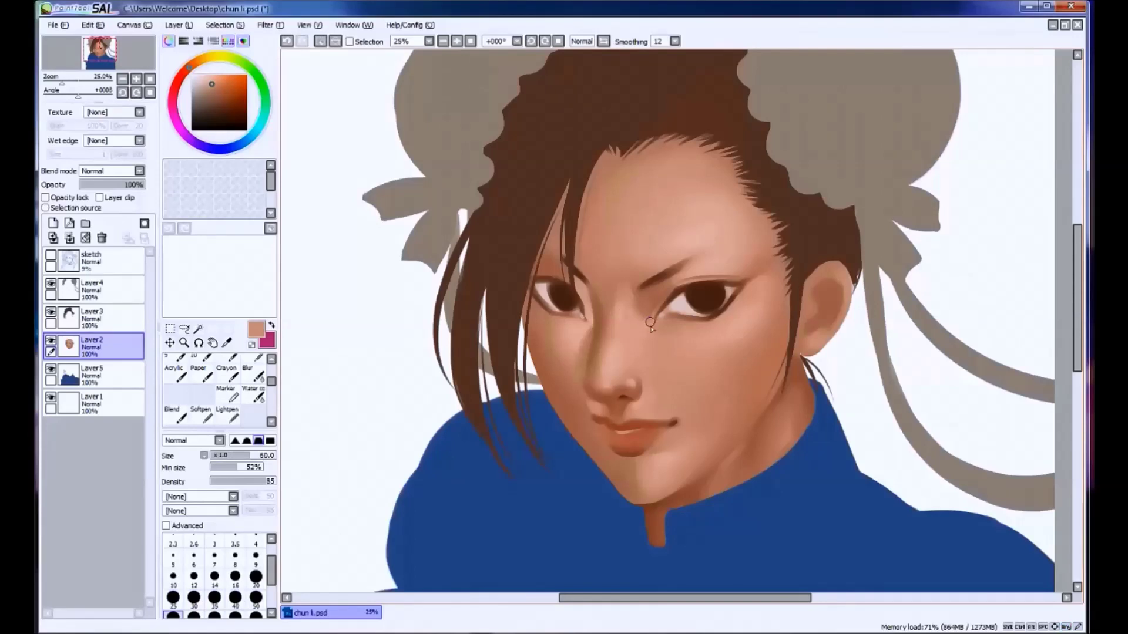
left_click(667, 335, "alt")
left_click_drag(664, 330, 661, 324)
key("bracketright")
key("bracketright")
key("bracketright")
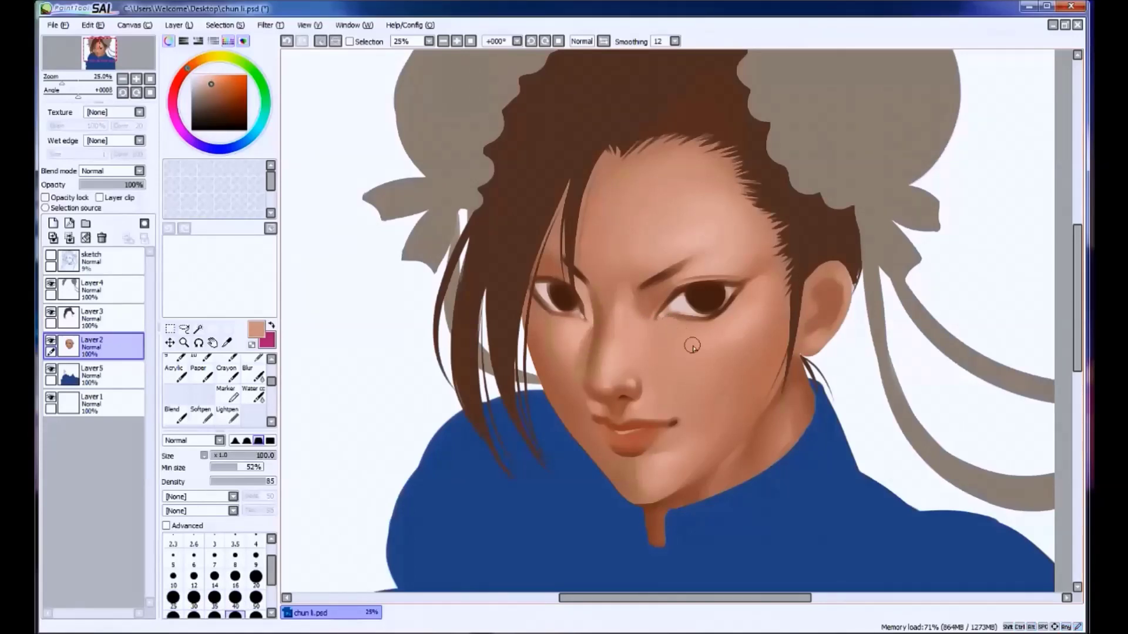
Restore the minimum brush size to 100% and blend the upper nose bridge and far brow area with sampled skin tones.
scroll(693, 346, "down", 1)
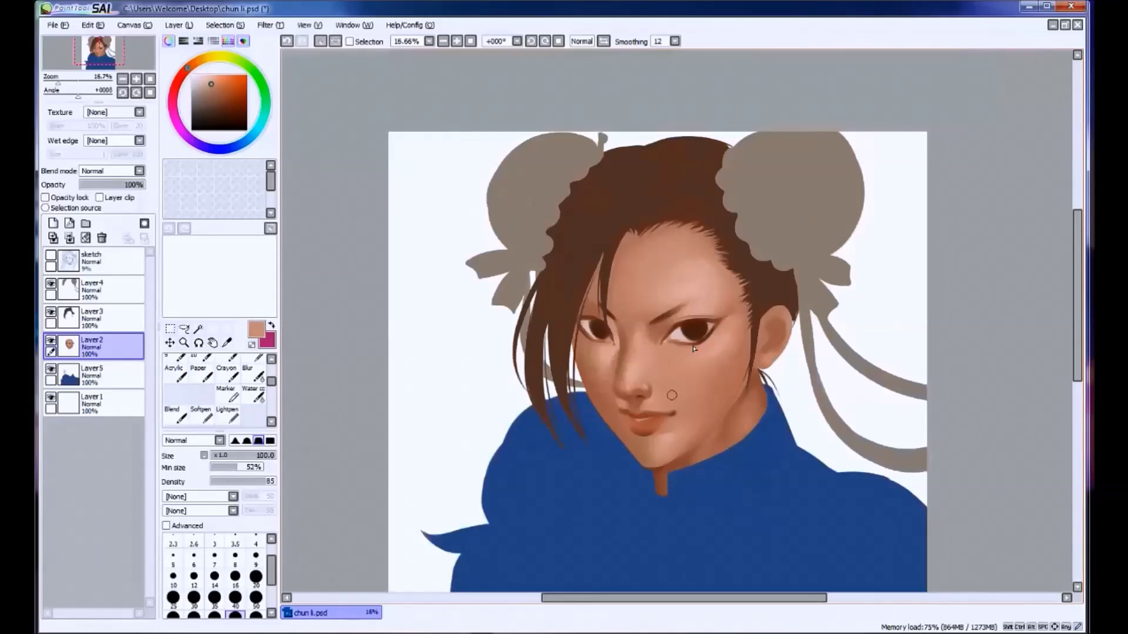
scroll(693, 349, "up", 1)
scroll(693, 349, "down", 1)
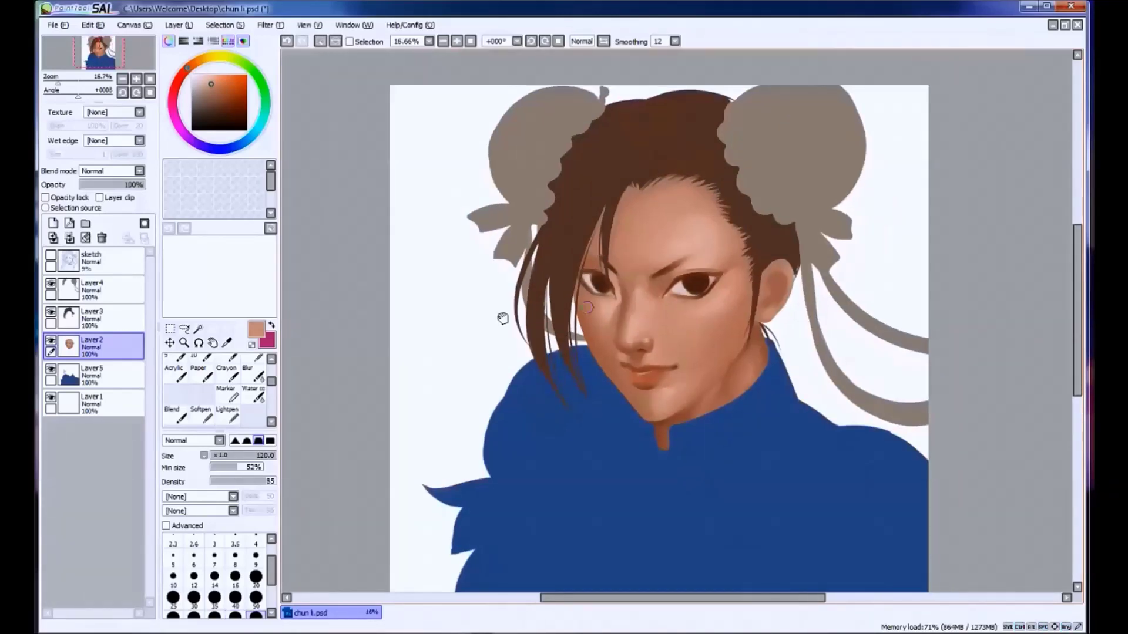
scroll(504, 314, "up", 1)
key("bracketleft")
key("bracketleft")
key("bracketleft")
left_click_drag(549, 300, 501, 277)
left_click_drag(598, 365, 561, 358)
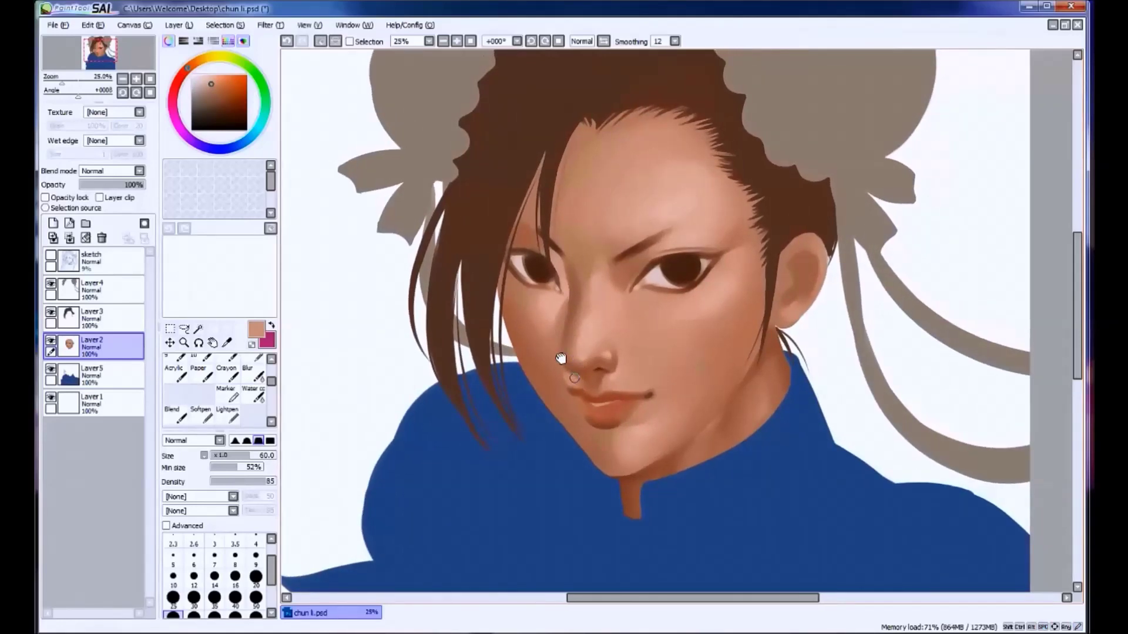
left_click(583, 272, "alt")
left_click_drag(238, 467, 262, 467)
left_click(579, 271, "alt")
left_click(578, 286, "alt")
left_click(535, 242, "alt")
Add small pale touches beside the inner corner of the far eye at brush size 30.
key("bracketleft")
key("bracketleft")
key("bracketleft")
key("bracketleft")
left_click(550, 261, "alt")
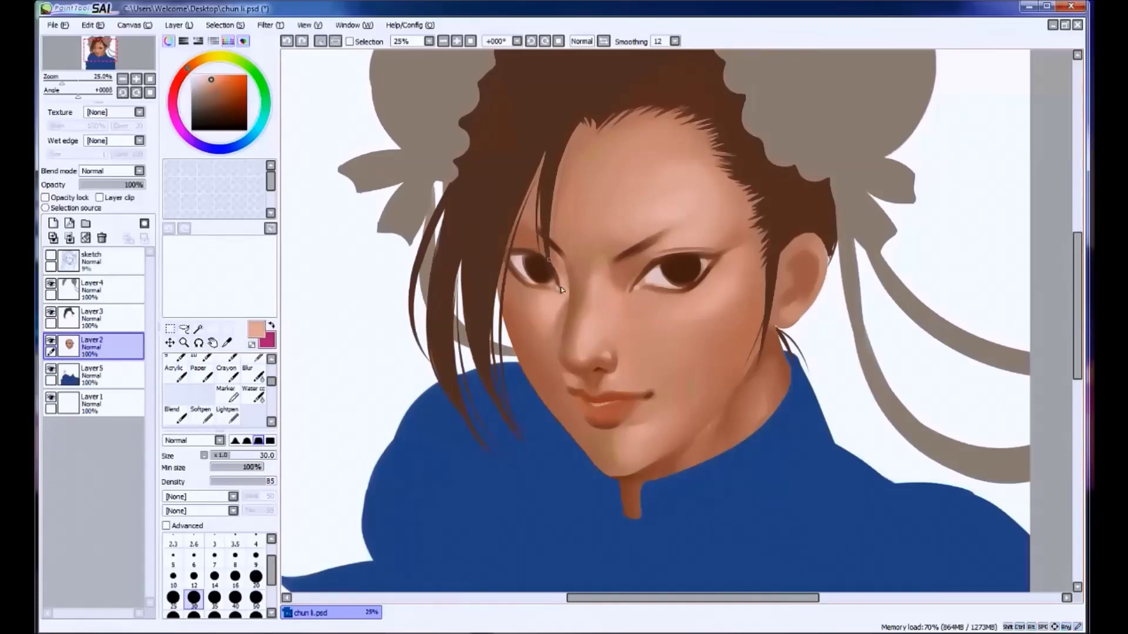
left_click(536, 253, "alt")
left_click(558, 302, "alt")
scroll(693, 269, "up", 2)
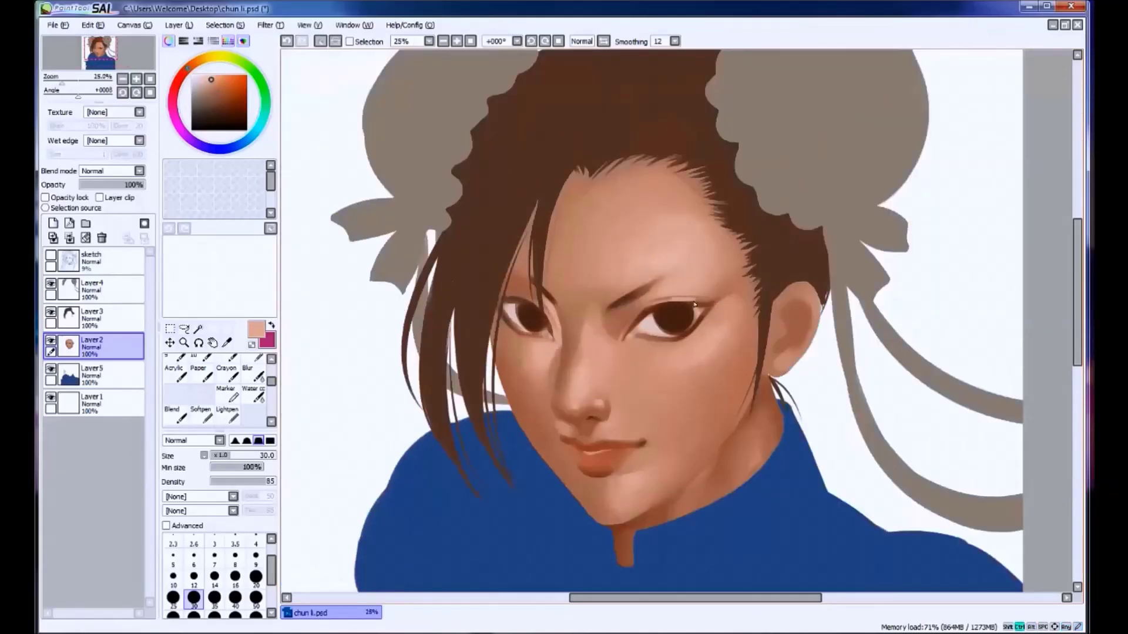
Add a fine pale accent near the near eye's outer corner at brush size 20, comparing it by undoing and redoing.
key("bracketleft")
key("bracketleft")
key("ctrl+z")
key("ctrl+y")
key("ctrl+z")
key("ctrl+y")
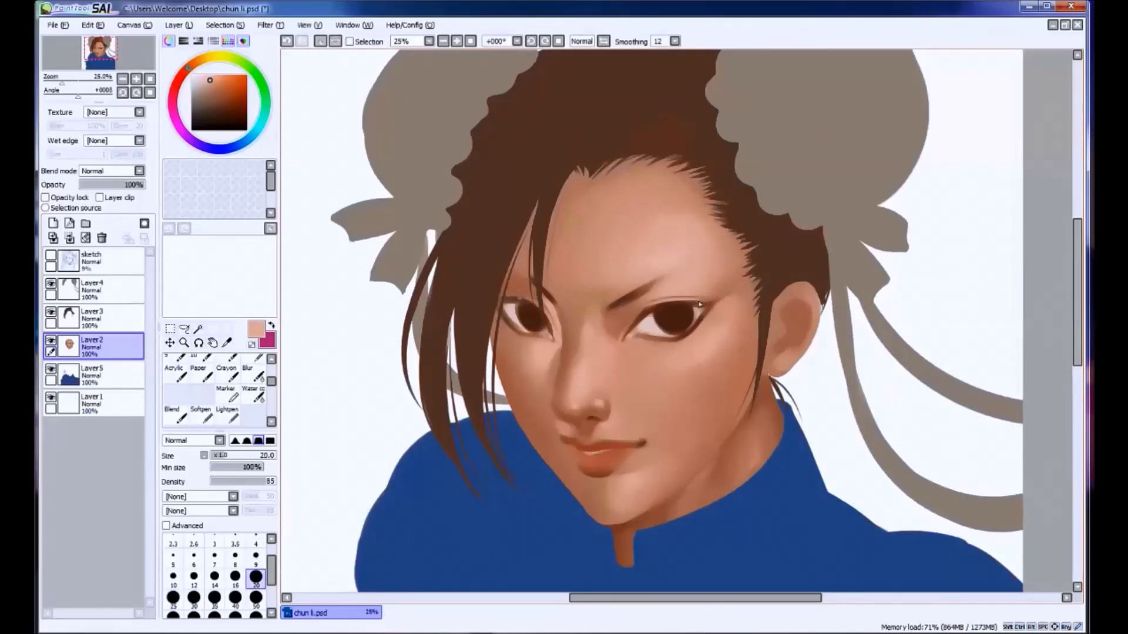
key("ctrl+z")
key("ctrl+y")
Adjust the shading around the nose and inner brows with a darker skin tone at brush size 60, comparing by undoing and redoing.
key("bracketright")
key("bracketright")
key("bracketright")
key("bracketright")
key("bracketright")
key("bracketright")
key("bracketright")
scroll(467, 365, "down", 2)
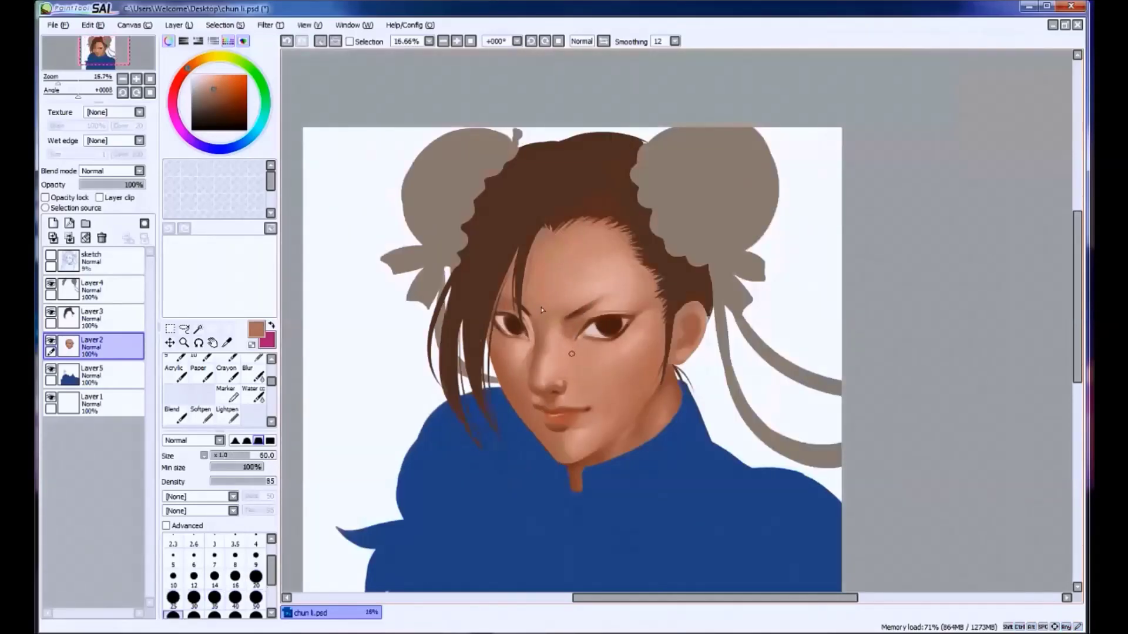
scroll(467, 365, "up", 2)
left_click_drag(551, 424, 536, 324)
key("ctrl+z")
key("ctrl+y")
key("ctrl+z")
key("ctrl+y")
Repaint the jawline shading beside the neck with sampled skin tones at brush size 70.
left_click(682, 376, "alt")
left_click_drag(713, 341, 676, 386)
key("ctrl+z")
left_click(714, 346, "alt")
left_click_drag(718, 340, 696, 378)
left_click(683, 388, "alt")
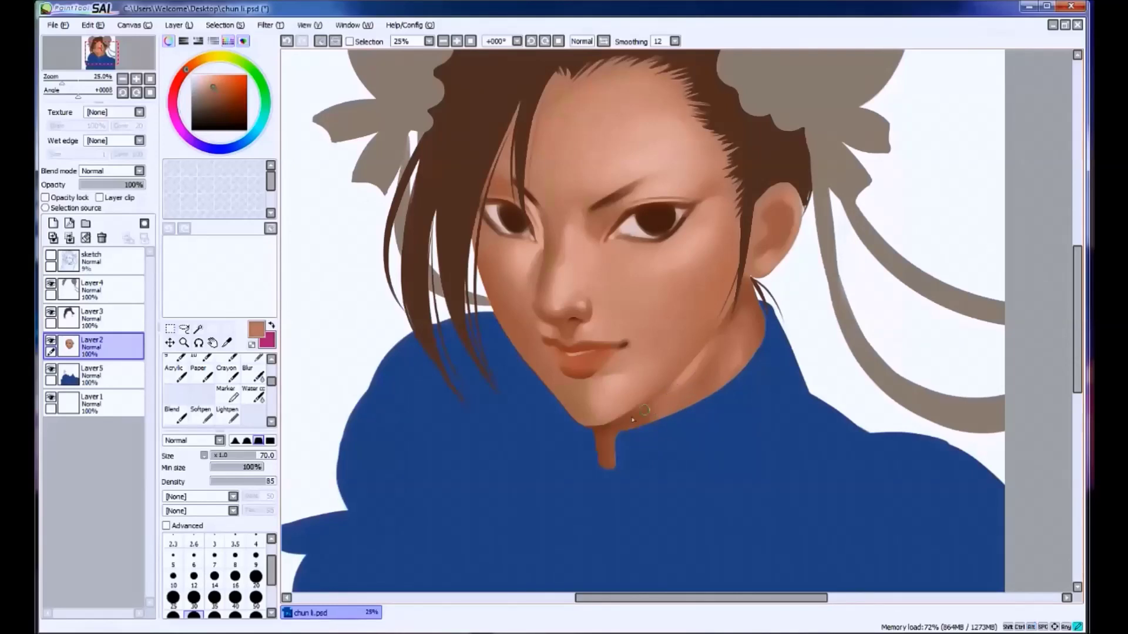
Try a brown touch-up along the far jaw edge at brush size 35, compare it by undoing and redoing, and leave it undone.
scroll(603, 460, "down", 1)
scroll(632, 418, "up", 2)
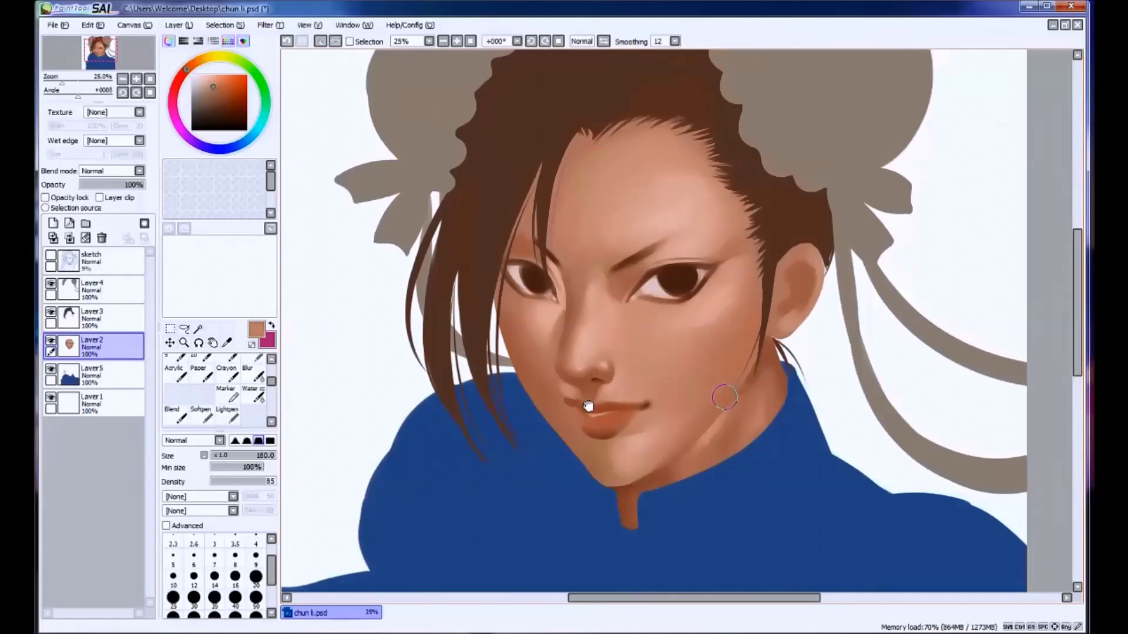
left_click_drag(588, 406, 554, 429)
left_click(554, 429, "alt")
key("ctrl+z")
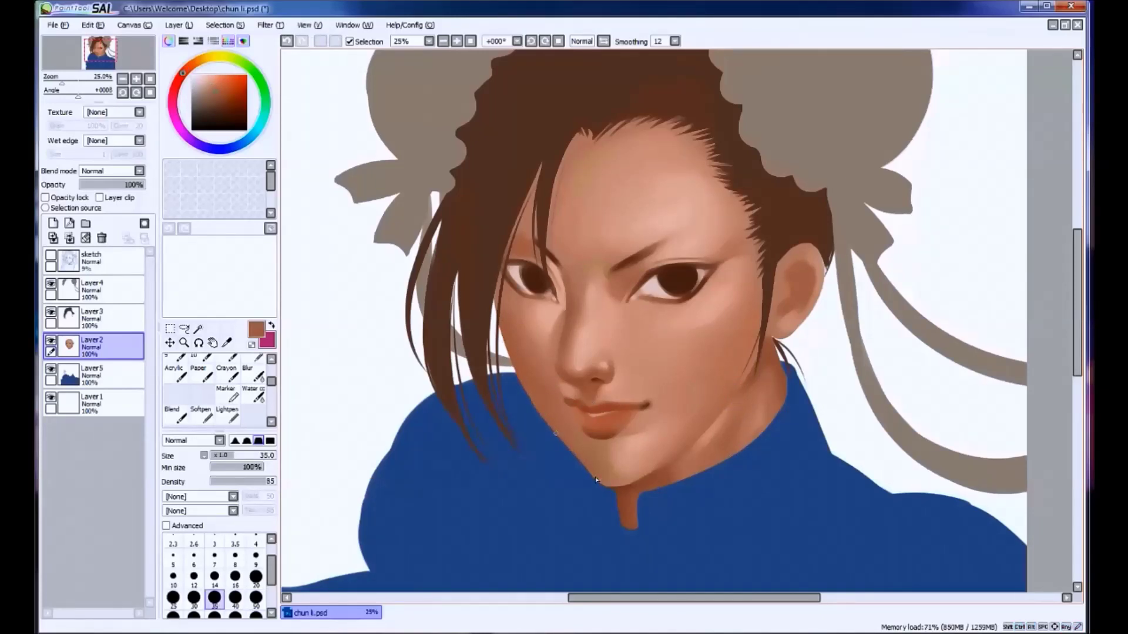
key("ctrl+z")
key("ctrl+y")
key("ctrl+z")
key("ctrl+y")
key("ctrl+z")
key("ctrl+y")
key("ctrl+z")
key("ctrl+y")
key("ctrl+z")
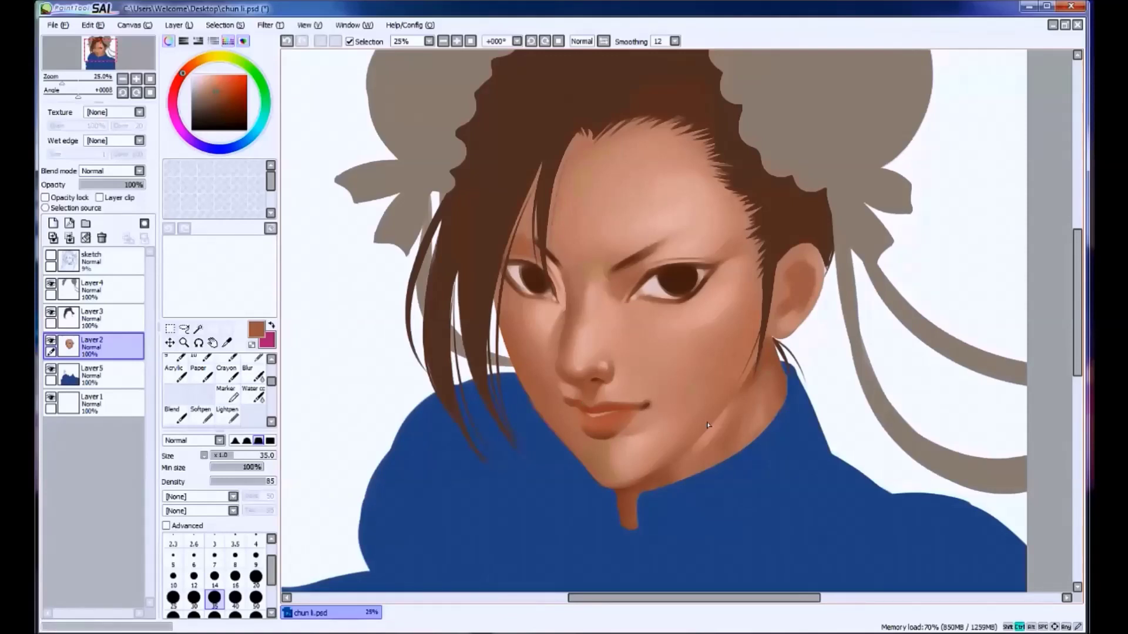
Blend the skin between the near eyebrow and the nose bridge with sampled tones at brush size 60, and save the painting.
left_click(617, 280, "alt")
key("bracketright")
key("bracketright")
key("bracketright")
left_click_drag(632, 288, 622, 297)
left_click(618, 300, "alt")
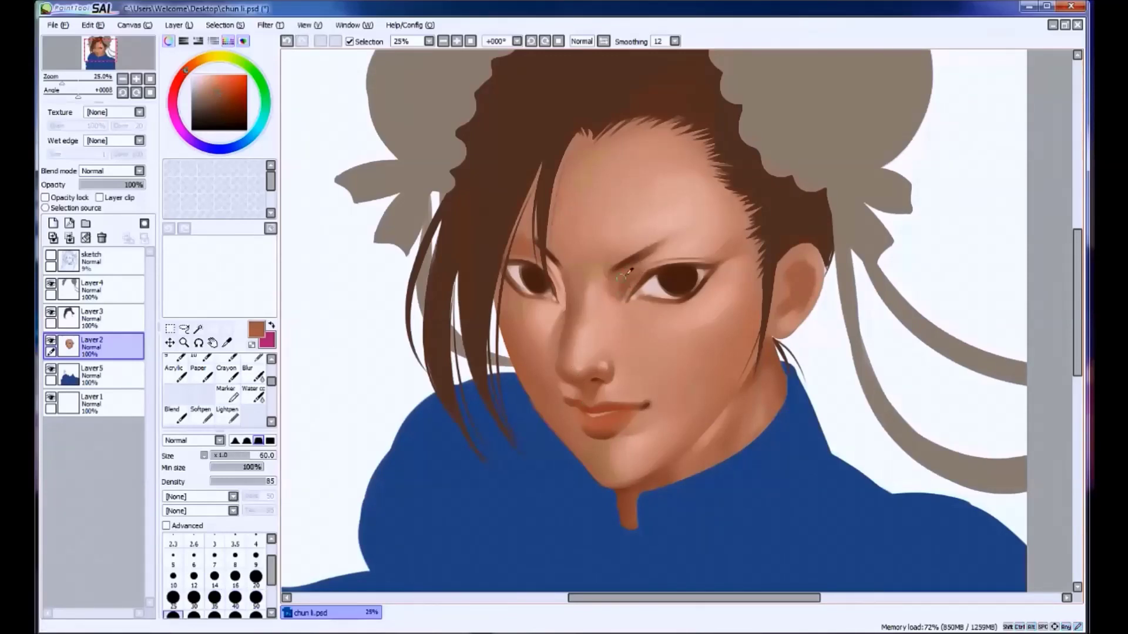
left_click(618, 321, "alt")
left_click(516, 236, "alt")
key("ctrl+s")
Shade below the lower lip and along the far side of the chin and mouth with sampled brown tones at brush sizes 35 and 80.
key("bracketleft")
key("bracketleft")
key("bracketleft")
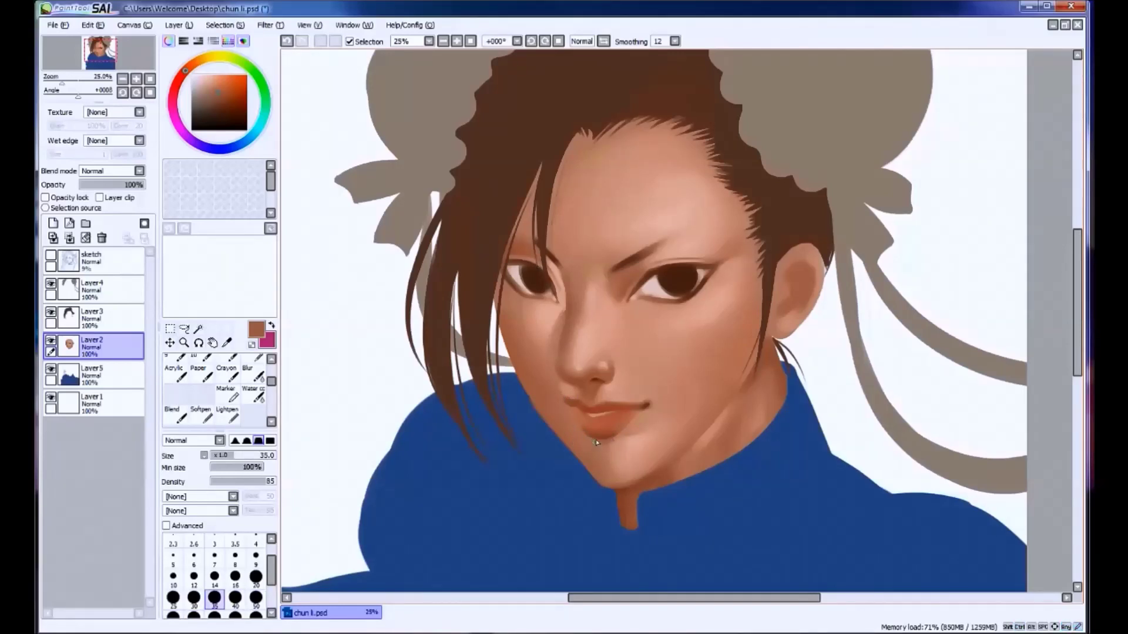
key("bracketright")
key("bracketright")
key("bracketright")
key("bracketright")
key("bracketright")
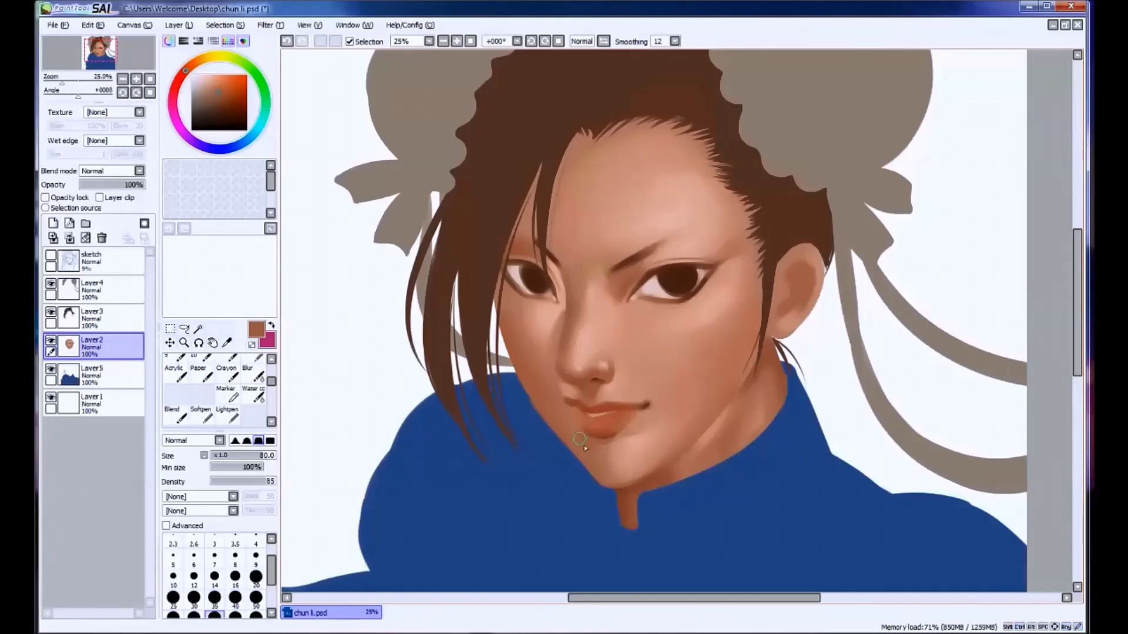
left_click(590, 462, "alt")
left_click(570, 425, "alt")
left_click(561, 385, "alt")
left_click(553, 375, "alt")
Undo the last touch and brighten the skin around the near eye's outer corner with sampled pale tones at brush size 160.
left_click(730, 235, "alt")
key("ctrl+z")
key("bracketright")
key("bracketright")
key("bracketright")
left_click(730, 226, "alt")
left_click(726, 282, "alt")
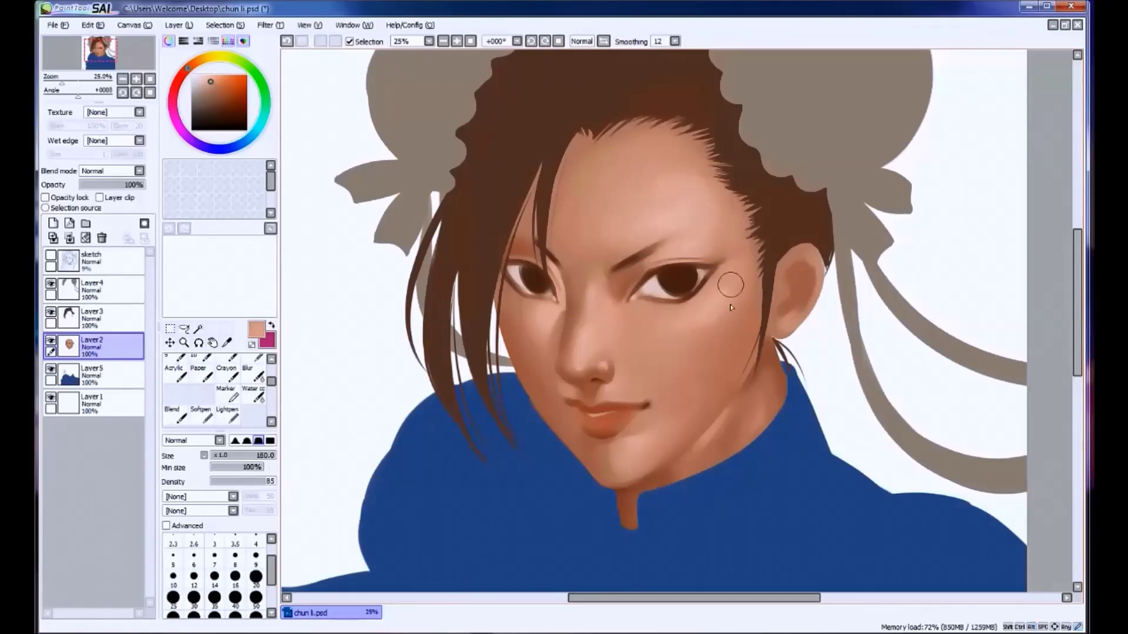
Try broad skin-tone strokes with a size 160 brush on the cheek below the eye and along the nose bridge.
left_click_drag(722, 305, 699, 308)
left_click(738, 299, "alt")
key("ctrl+z")
left_click(575, 322, "alt")
key("ctrl+z")
left_click_drag(599, 323, 603, 356)
key("ctrl+z")
mouse_move(601, 306)
left_mouse_down()
mouse_move(599, 338)
mouse_move(611, 320)
left_mouse_up()
key("ctrl+z")
key("ctrl+z")
mouse_move(602, 276)
left_mouse_down()
mouse_move(617, 327)
mouse_move(604, 327)
left_mouse_up()
key("ctrl+z")
key("ctrl+z")
Blend sampled skin tones along the nose bridge and its shadowed side with a smaller brush.
key("bracketleft")
key("bracketleft")
key("bracketleft")
key("bracketleft")
left_click(582, 288, "alt")
left_click(574, 326, "alt")
left_click(581, 351, "alt")
left_click(590, 291, "alt")
Smooth the skin between the brows and the upper nose bridge with sampled tones, finishing at brush size 80.
key("bracketright")
key("bracketright")
key("bracketright")
left_click(598, 268, "alt")
left_click(577, 294, "alt")
key("bracketleft")
key("bracketleft")
left_click(573, 280, "alt")
left_click(584, 273, "alt")
left_click(590, 266, "alt")
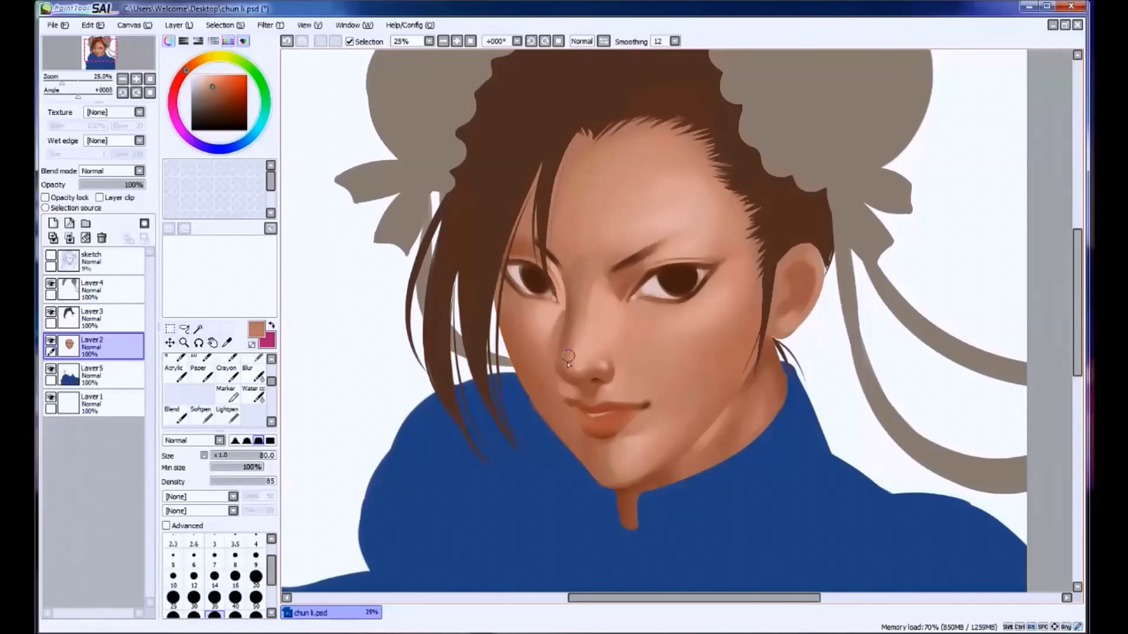
Even out the shading down the nose bridge with sampled skin tones, finishing at brush size 100.
key("bracketright")
key("bracketright")
key("bracketright")
left_click(587, 293, "alt")
left_click(592, 285, "alt")
key("bracketleft")
key("bracketleft")
left_click(589, 302, "alt")
left_click(579, 317, "alt")
left_click(608, 317, "alt")
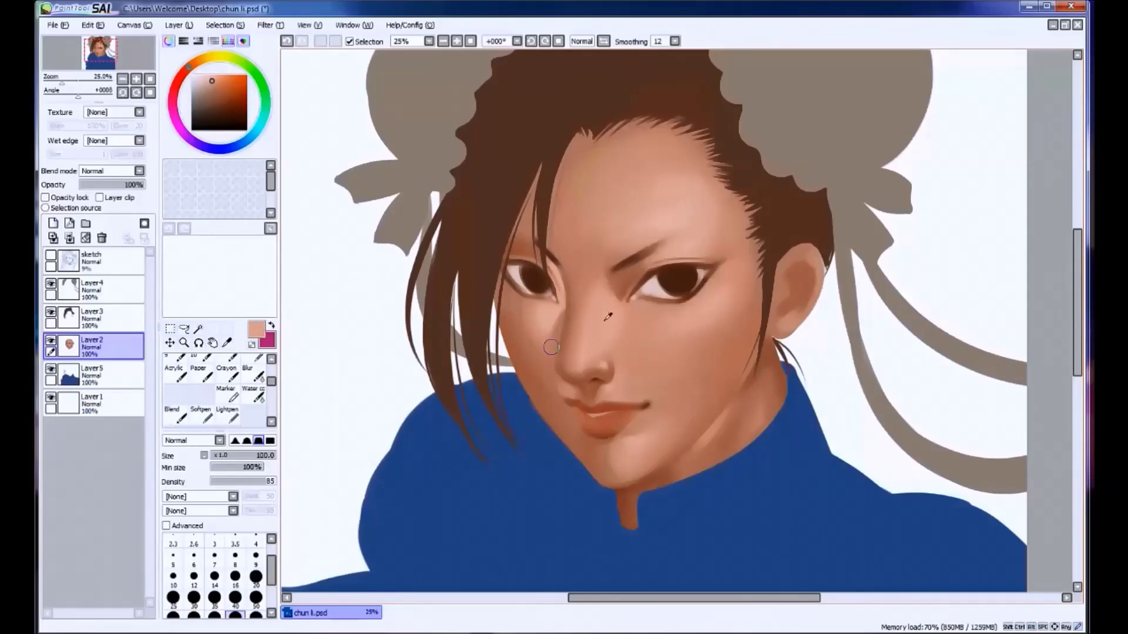
left_click(608, 317, "alt")
Refine the light tones on the nose tip with a brush reduced to size 60, and save the painting.
key("bracketleft")
key("bracketleft")
key("bracketleft")
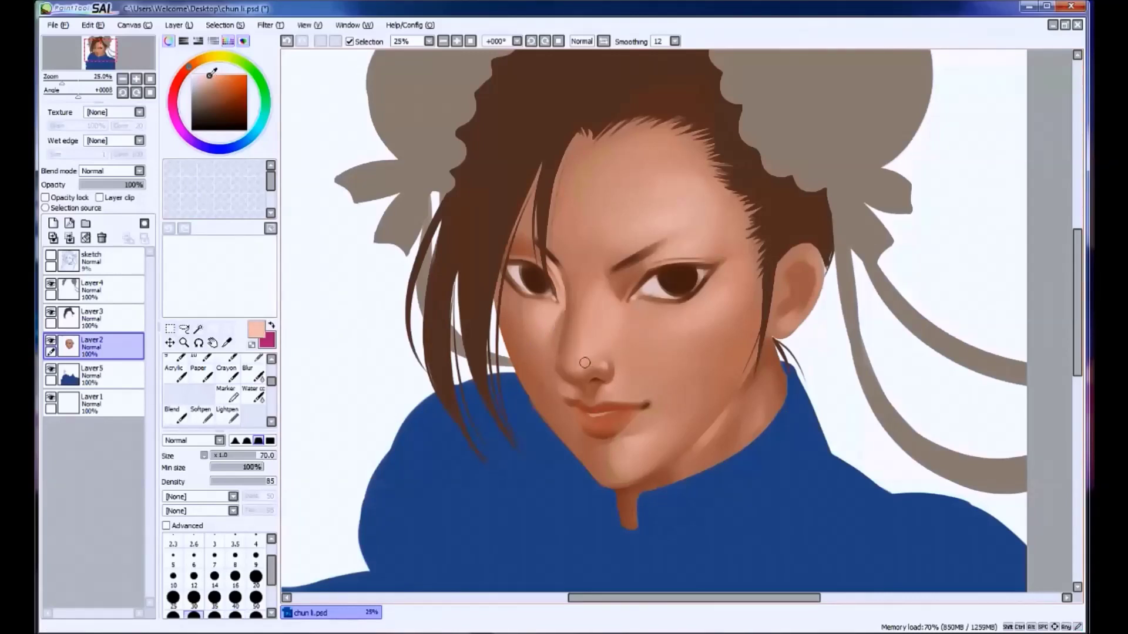
left_click(578, 359, "alt")
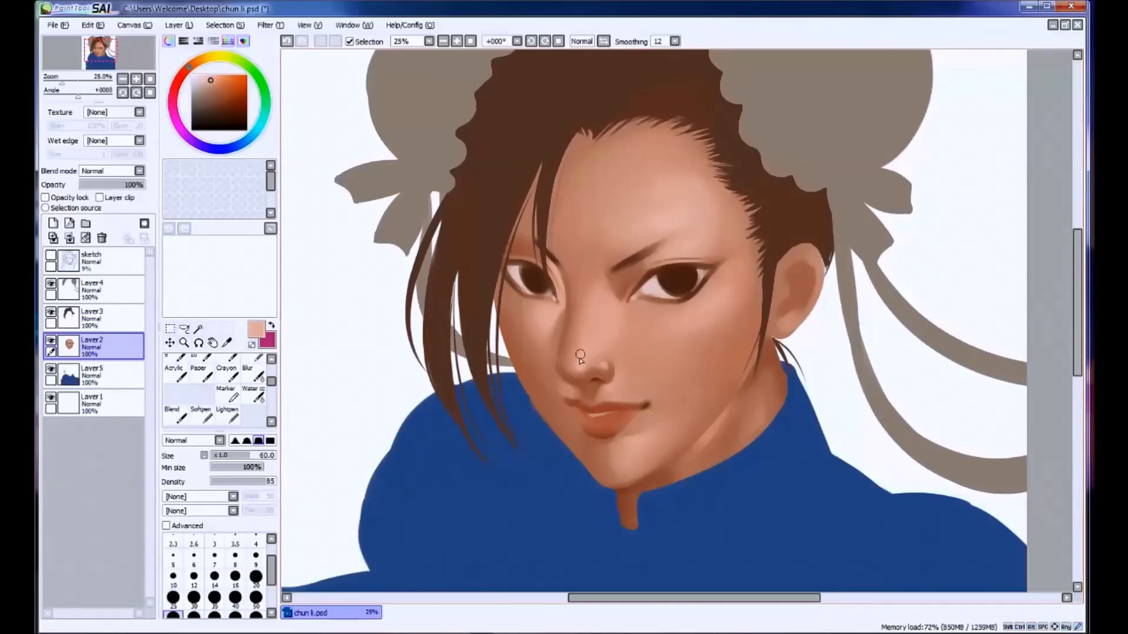
left_click(577, 372, "alt")
scroll(521, 415, "down", 3)
key("ctrl+s")
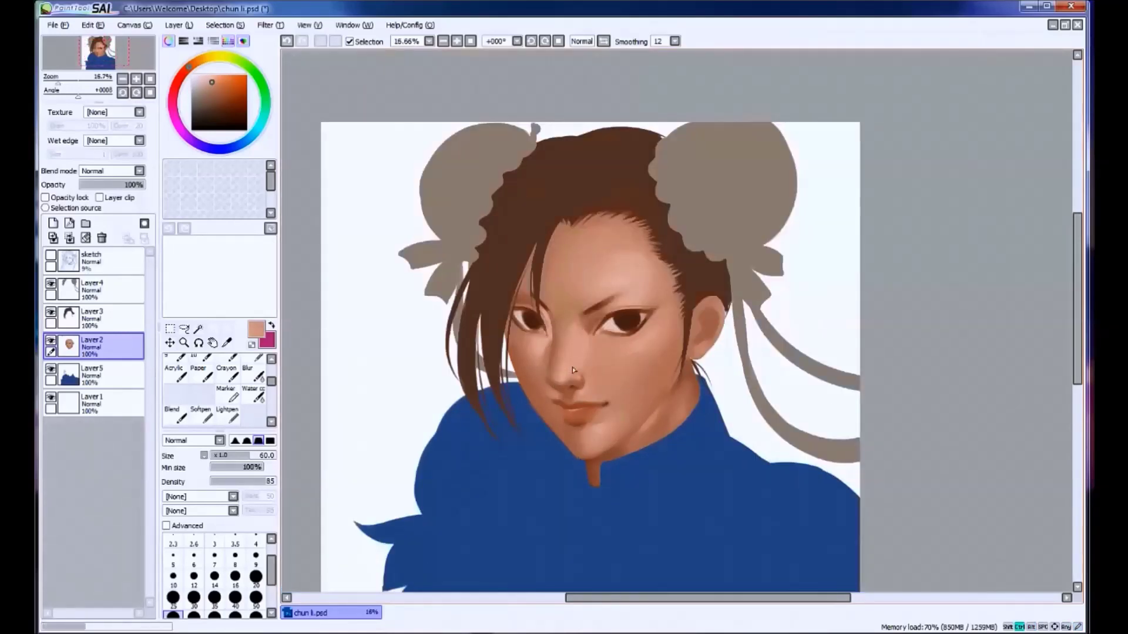
Darken the right-hand corner of the mouth with a dark brown brush at size 16.
scroll(525, 386, "up", 3)
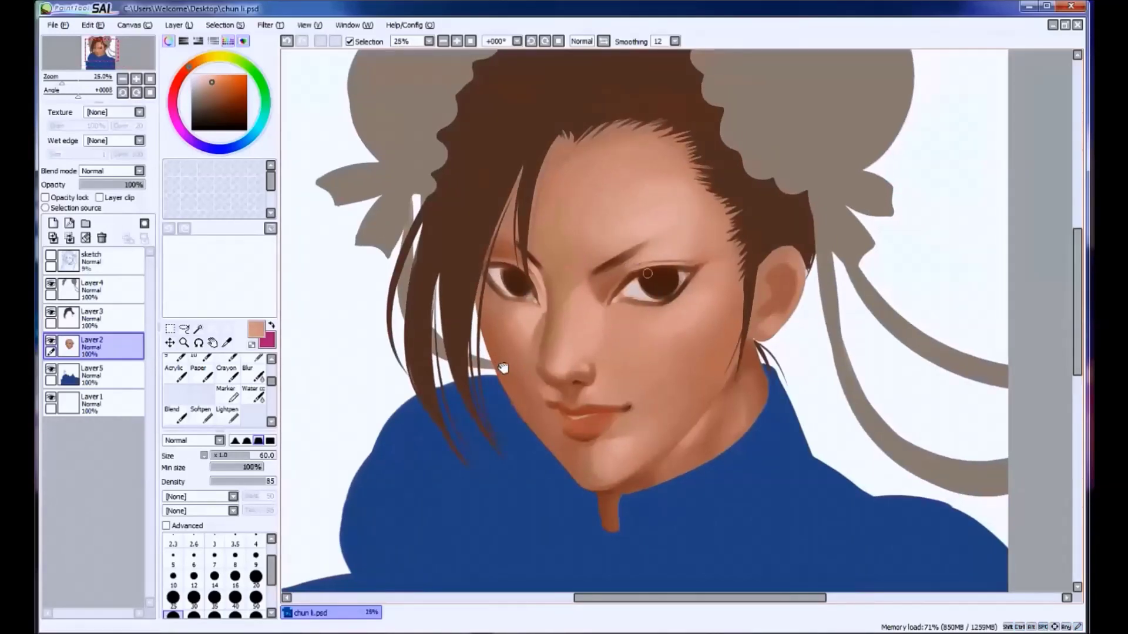
left_click_drag(648, 274, 601, 304)
scroll(602, 304, "up", 1)
key("bracketleft")
key("bracketleft")
key("bracketleft")
left_click(637, 403, "alt")
left_click(225, 112)
key("bracketleft")
key("bracketleft")
key("bracketleft")
key("ctrl+z")
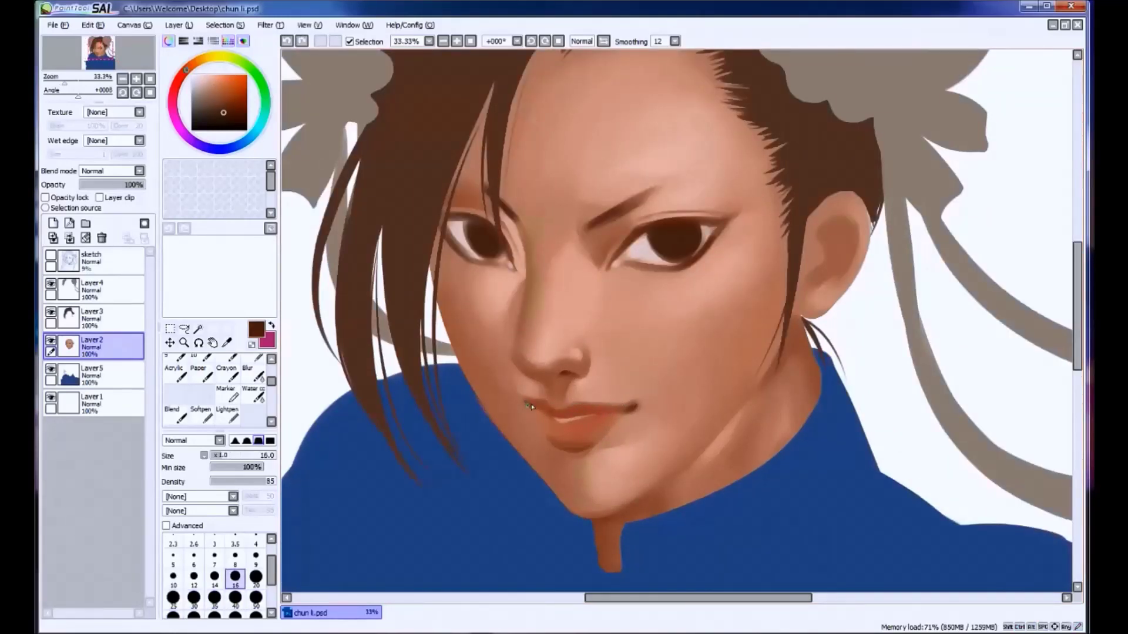
key("ctrl+y")
key("ctrl+z")
Try a dab at the left-hand mouth corner with a size 20 brush and a sampled reddish brown.
key("bracketright")
key("bracketright")
key("bracketright")
left_click(525, 400)
left_click(533, 397, "alt")
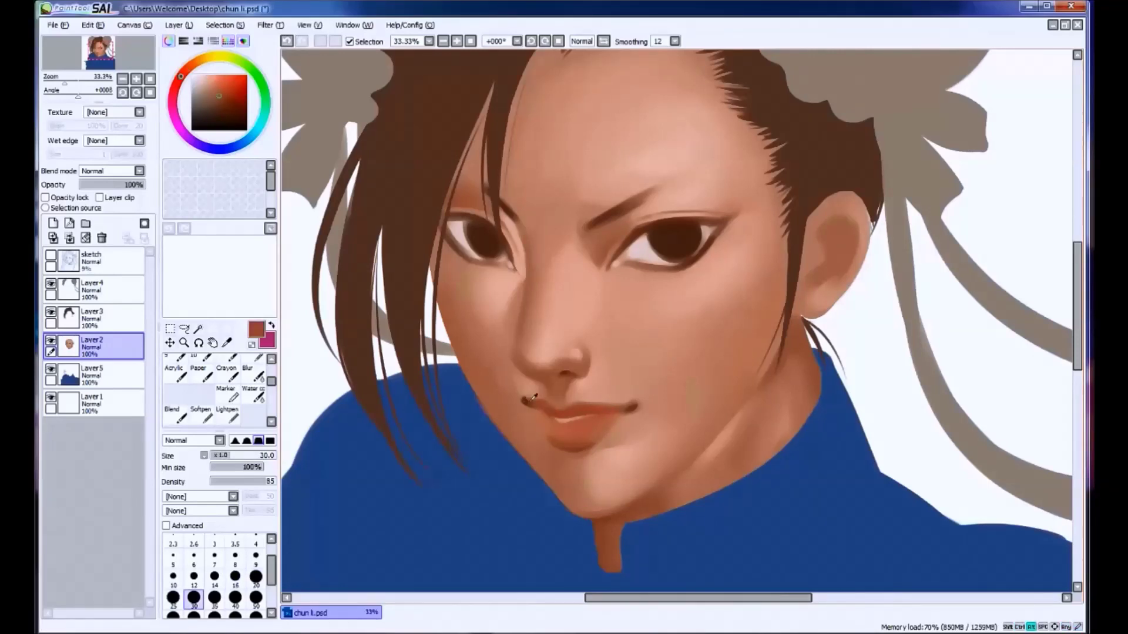
left_click(222, 102)
key("ctrl+z")
Paint the left-hand mouth corner and the start of the lip line in dark brown at brush size 16.
left_click(230, 109)
left_click(527, 402, "alt")
left_click(526, 402)
key("bracketleft")
key("bracketleft")
key("bracketleft")
key("ctrl+z")
left_click_drag(522, 400, 543, 414)
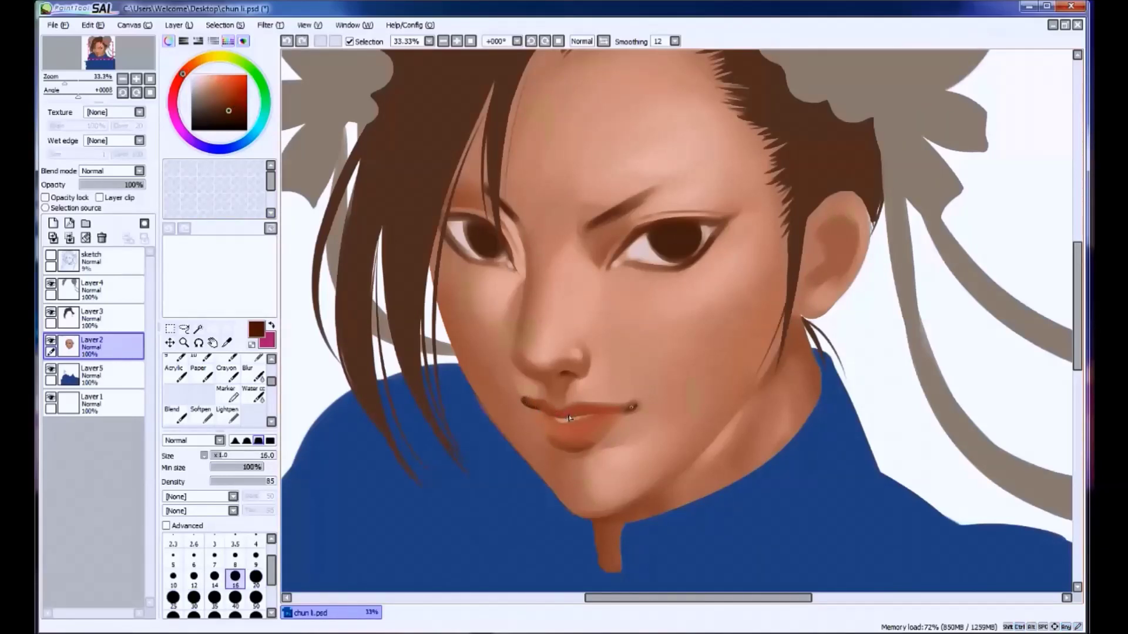
Strengthen the dark line between the lips with a size 20 brush.
key("bracketright")
key("bracketright")
key("bracketright")
key("ctrl+z")
key("ctrl+y")
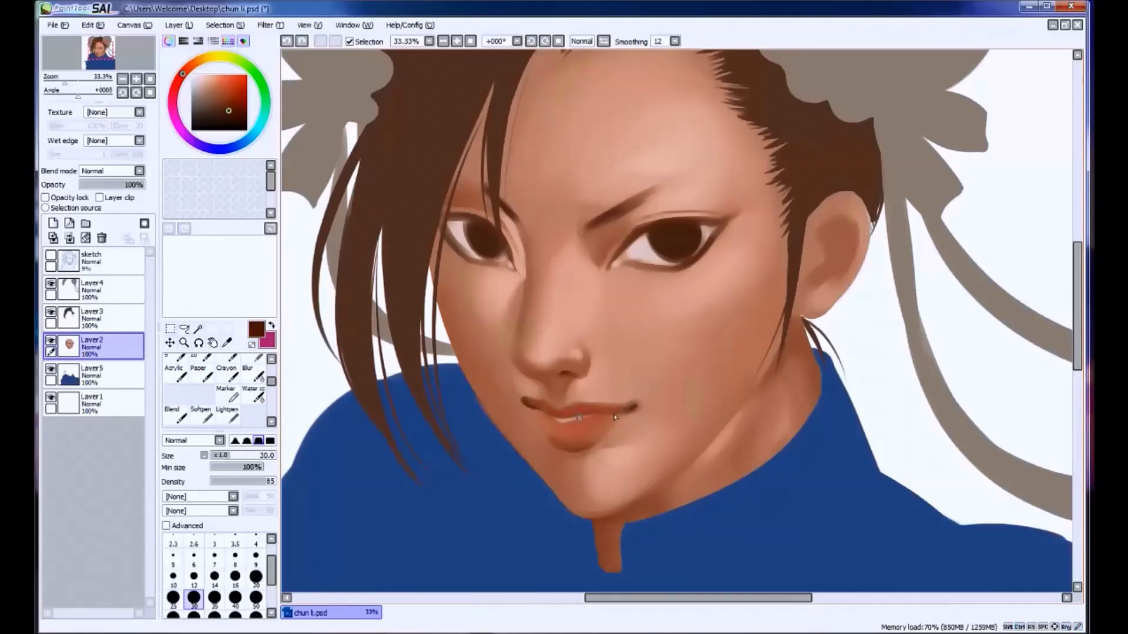
Try a finer dark stroke along the middle of the lip line with a size 16 brush.
key("bracketleft")
key("bracketleft")
key("bracketleft")
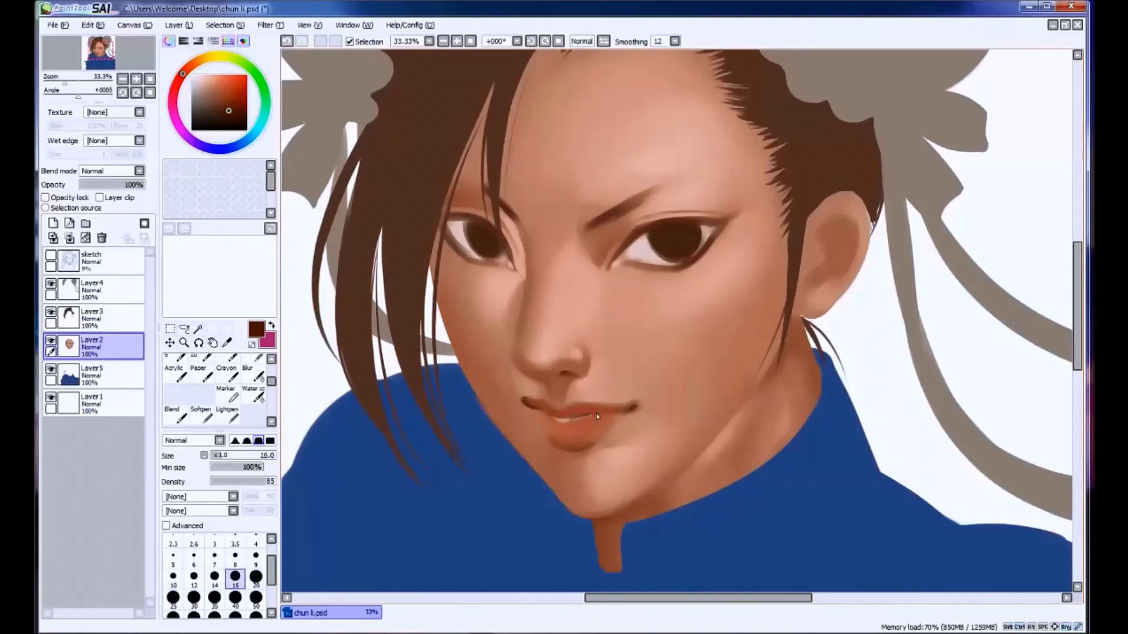
key("ctrl+z")
key("ctrl+y")
key("ctrl+z")
key("ctrl+y")
key("ctrl+z")
Paint the dark parting line across the middle of the lips over the light gap.
left_click_drag(599, 416, 587, 417)
key("bracketright")
key("bracketright")
key("bracketright")
key("ctrl+z")
mouse_move(587, 418)
left_mouse_down()
mouse_move(622, 408)
mouse_move(556, 423)
left_mouse_up()
Blend the parting line into the upper and lower lips with sampled lip colors.
left_click(609, 415, "alt")
left_click(587, 416, "alt")
key("ctrl+z")
left_click(558, 418, "alt")
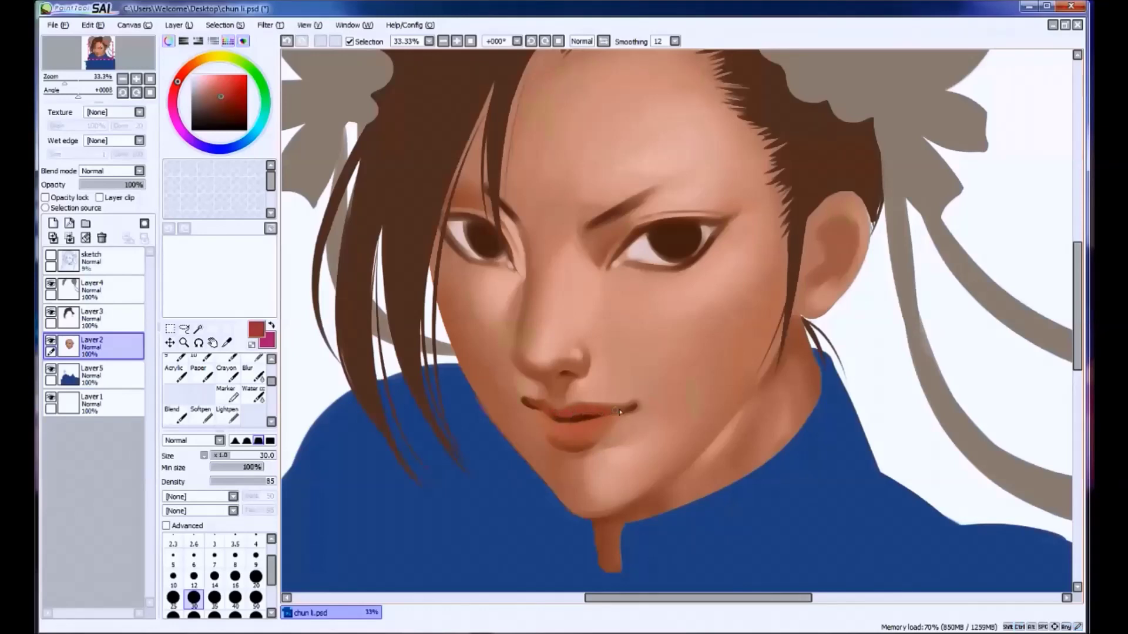
left_click(558, 416, "alt")
left_click(543, 419, "alt")
left_click(591, 420, "alt")
left_click(557, 424, "alt")
Shade the lower lip with sampled reddish tones, enlarging the brush to size 60.
key("bracketright")
key("bracketright")
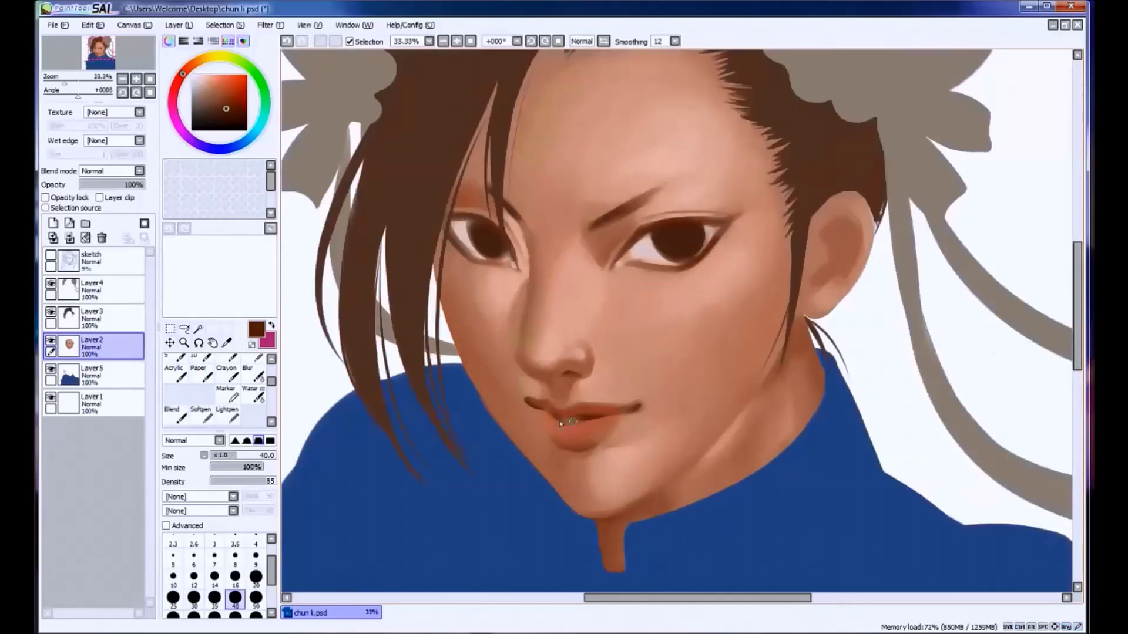
left_click(578, 434, "alt")
left_click(577, 434, "alt")
key("bracketright")
key("bracketright")
left_click(584, 440, "alt")
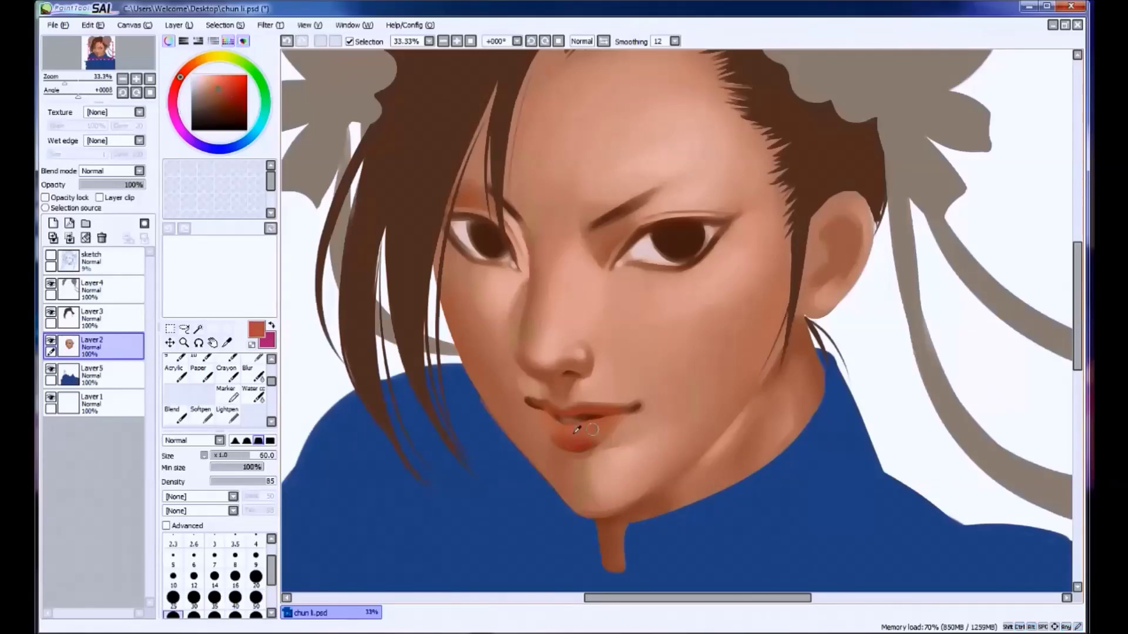
Save the painting, and load Layer2's painted area as a selection with its outline hidden.
scroll(578, 430, "down", 3)
left_click_drag(483, 486, 468, 427)
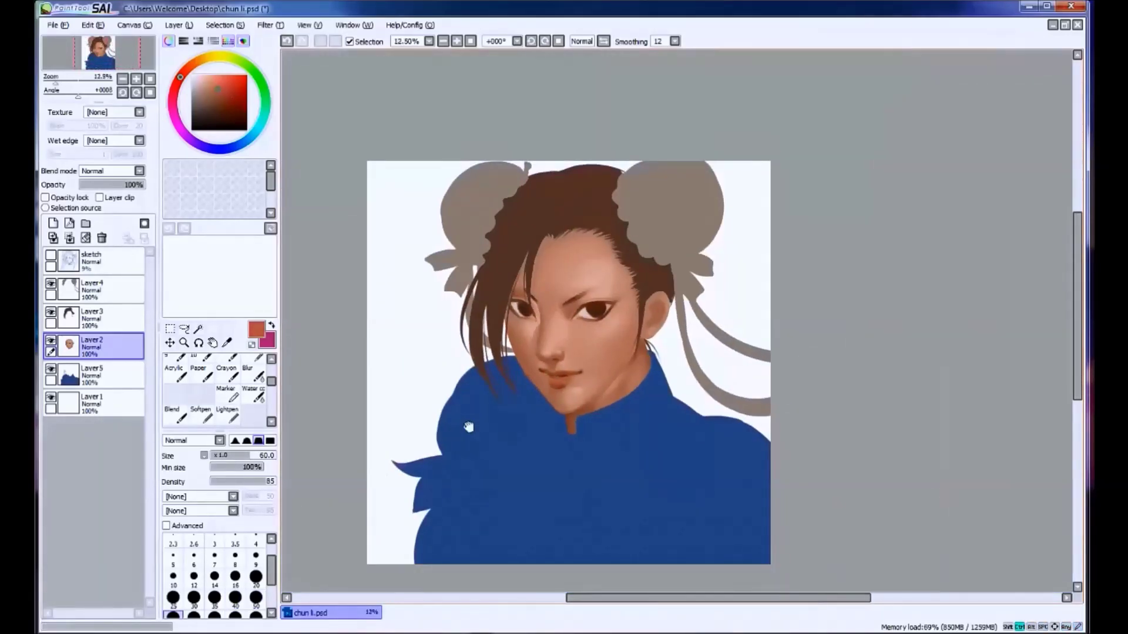
key("ctrl+s")
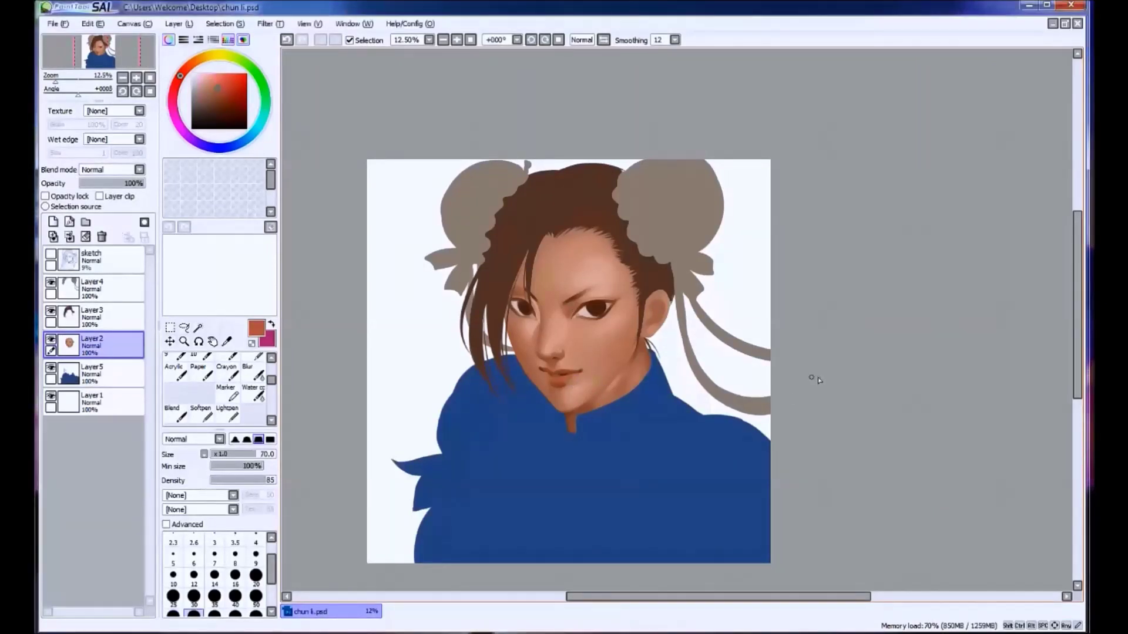
left_click(69, 344, "ctrl")
key("ctrl+d")
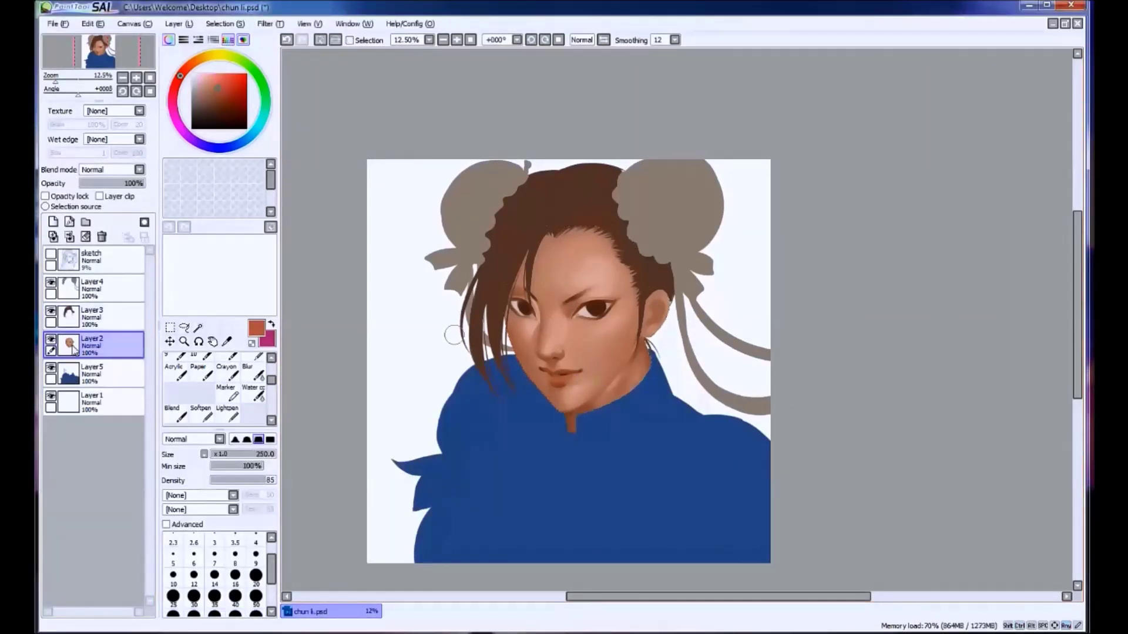
Darken the shadow beneath the nose and around the nostrils with a sampled reddish brown at brush size 35.
scroll(548, 335, "up", 1)
left_click_drag(552, 415, 550, 390)
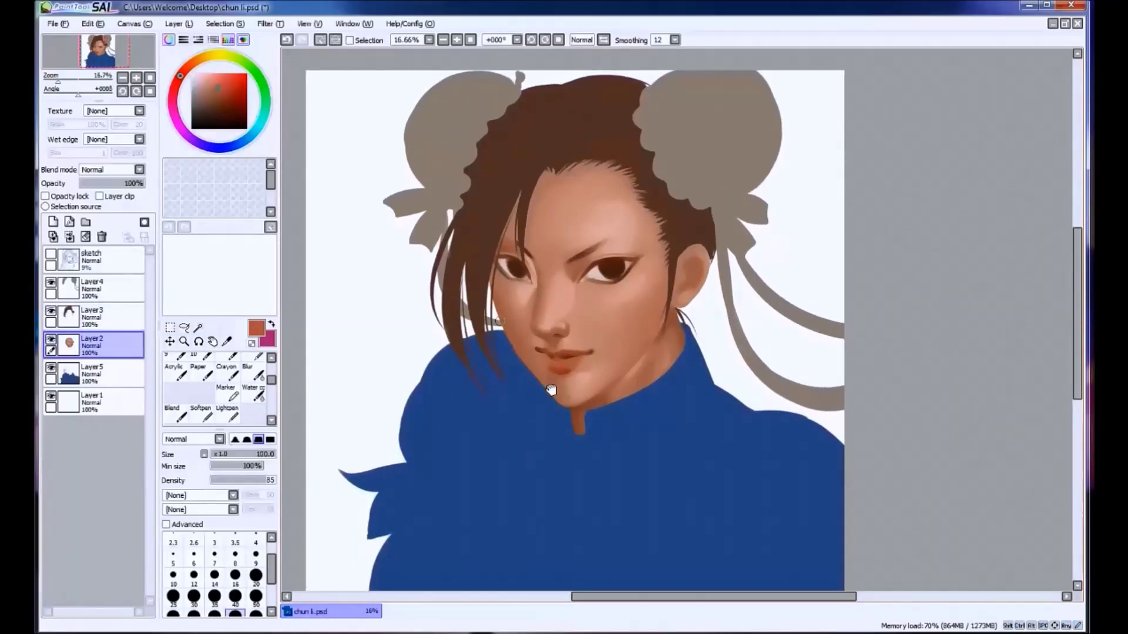
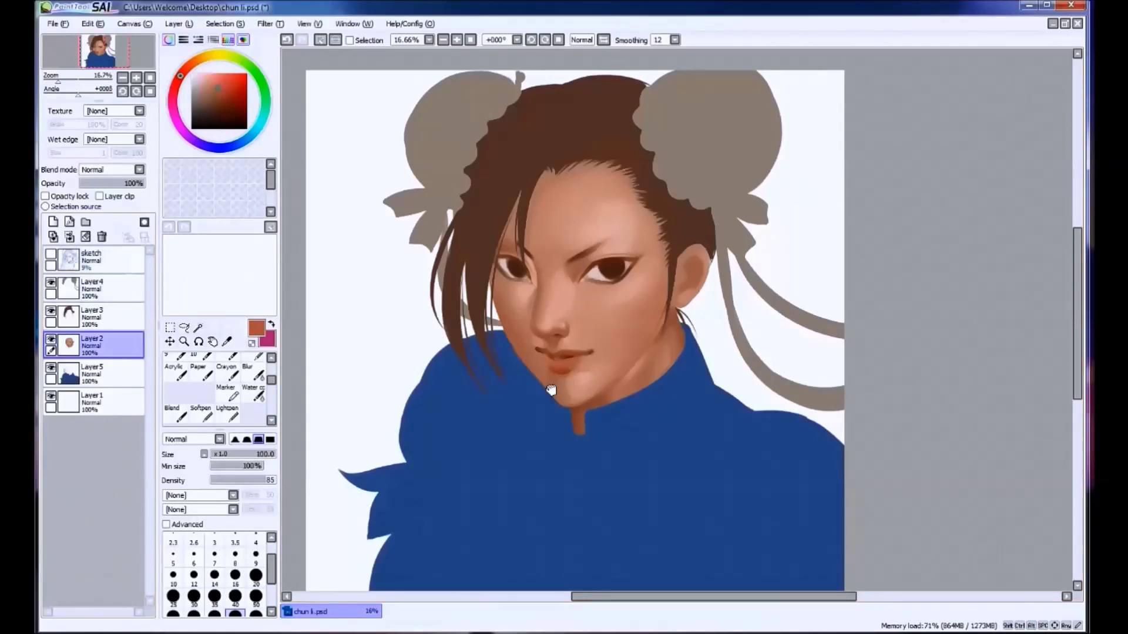
key("bracketleft")
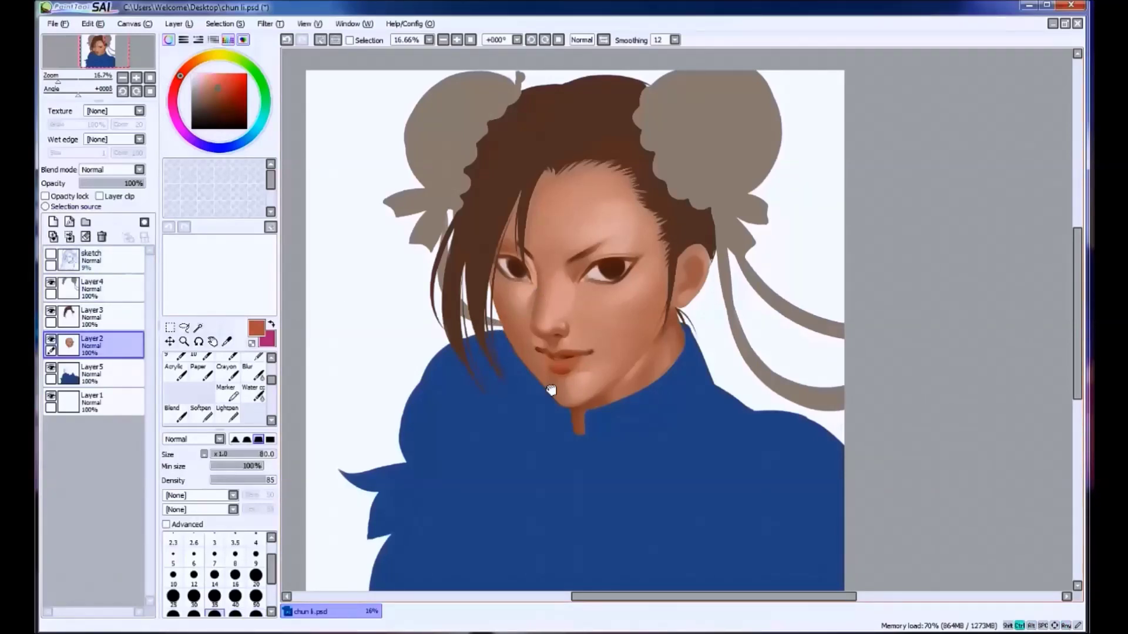
scroll(549, 390, "down", 1)
scroll(549, 411, "up", 2)
scroll(438, 351, "down", 1)
key("bracketleft")
key("bracketleft")
key("bracketleft")
left_click(539, 346, "alt")
left_click(532, 359)
key("ctrl+z")
key("bracketleft")
key("bracketleft")
left_click(547, 348)
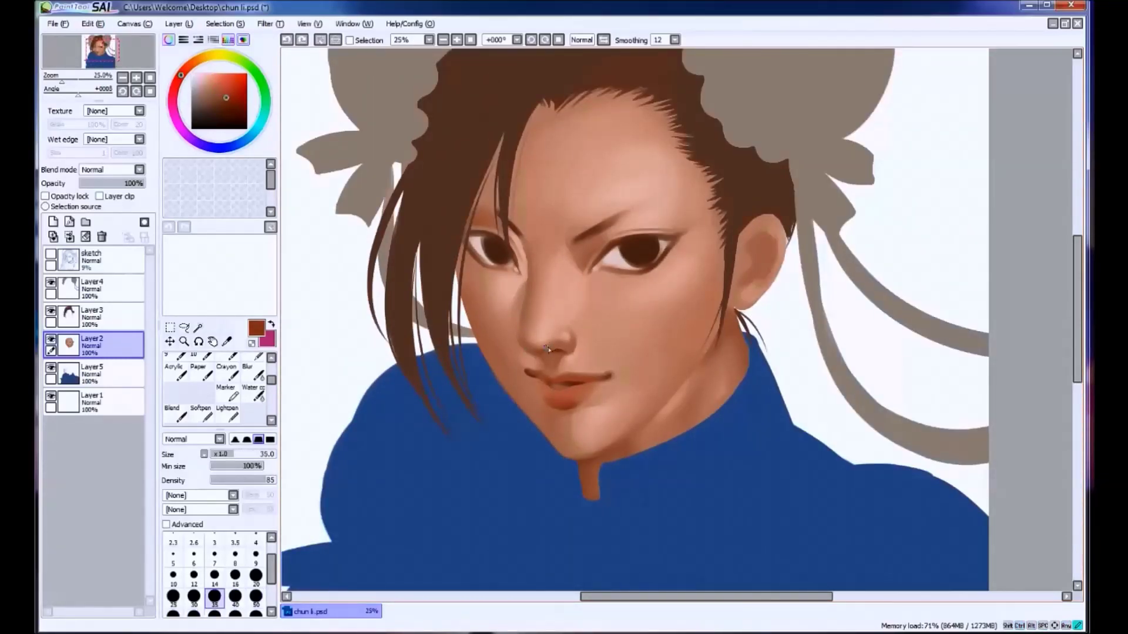
left_click(568, 350)
left_click(546, 352)
Touch up the upper lip with a sampled red lip tone.
left_click(552, 372)
key("ctrl+z")
left_click(544, 371, "alt")
left_click(549, 377)
left_click(568, 373)
key("ctrl+z")
Shade the area between the brow and the right-hand eye's inner corner with sampled tones at brush sizes 40 and 20.
key("bracketright")
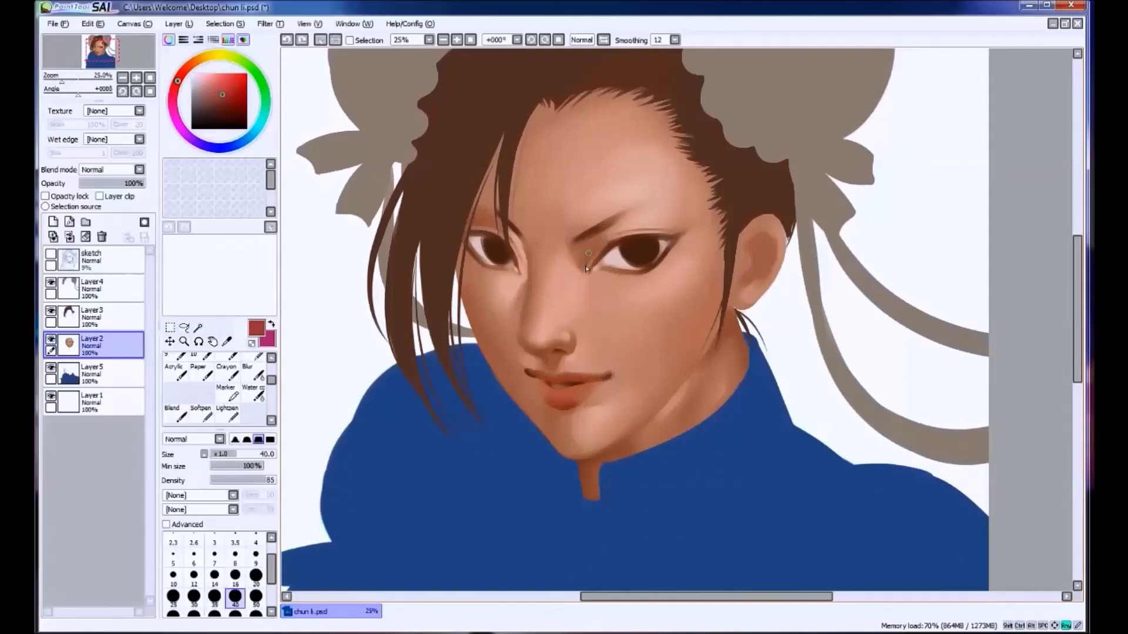
left_click(584, 259, "alt")
left_click(608, 238, "alt")
key("bracketleft")
key("bracketleft")
key("bracketleft")
key("bracketleft")
key("ctrl+z")
left_click(595, 249, "alt")
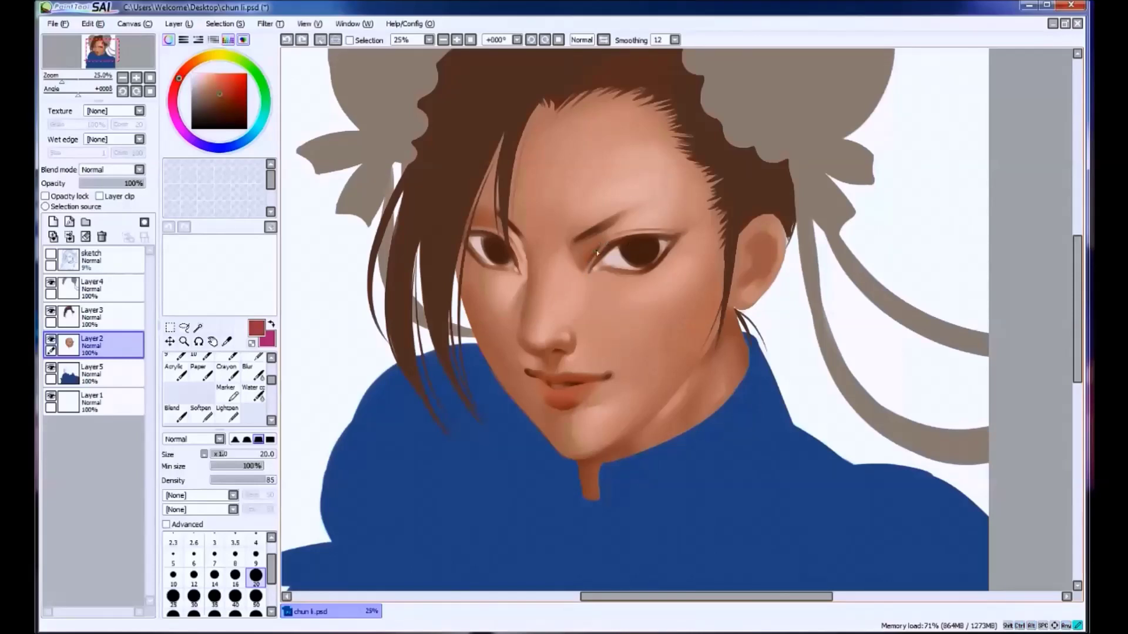
Touch up the right-hand eye's inner corner with a sampled reddish brown at brush size 35.
left_click(599, 249, "alt")
key("bracketright")
key("bracketright")
key("bracketright")
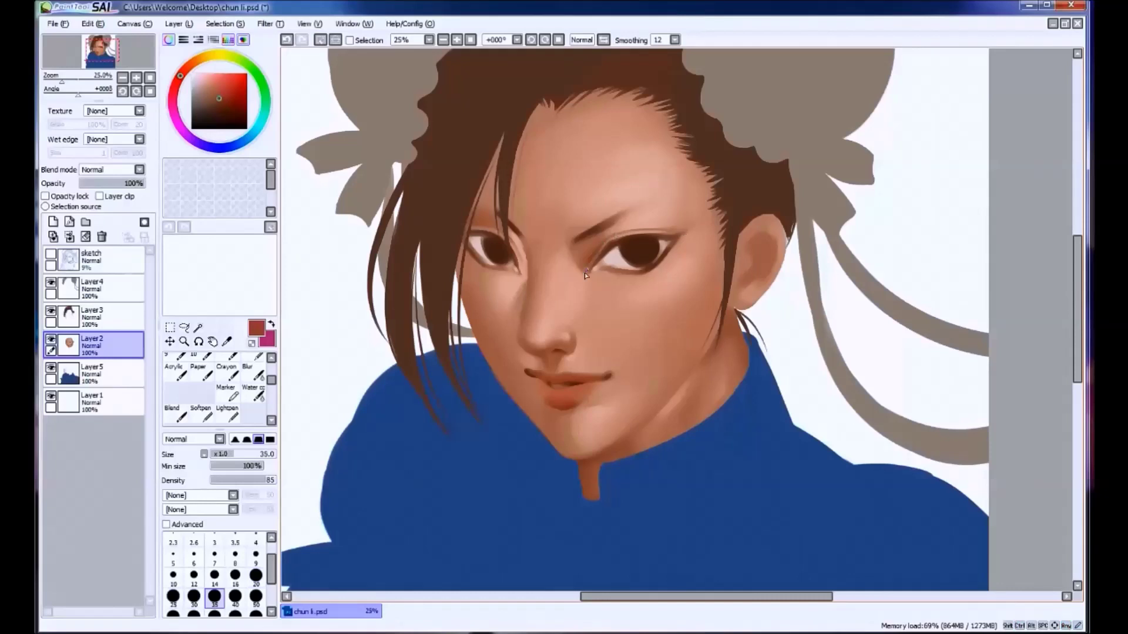
key("ctrl+z")
Try to shade the left-hand eye's upper eyelid with sampled skin tones and a larger brush.
left_click_drag(472, 232, 505, 232)
key("ctrl+z")
key("ctrl+z")
left_click(482, 220, "alt")
key("bracketright")
key("bracketright")
key("bracketright")
key("bracketright")
key("ctrl+z")
left_click_drag(482, 220, 505, 230)
left_click(506, 229, "alt")
key("ctrl+z")
Paint the crease above the left-hand eye with a sampled brown at brush size 30.
left_click(505, 230, "alt")
key("bracketleft")
key("bracketleft")
key("bracketleft")
key("bracketleft")
key("bracketleft")
left_click_drag(475, 228, 506, 232)
key("ctrl+z")
left_click(505, 231, "alt")
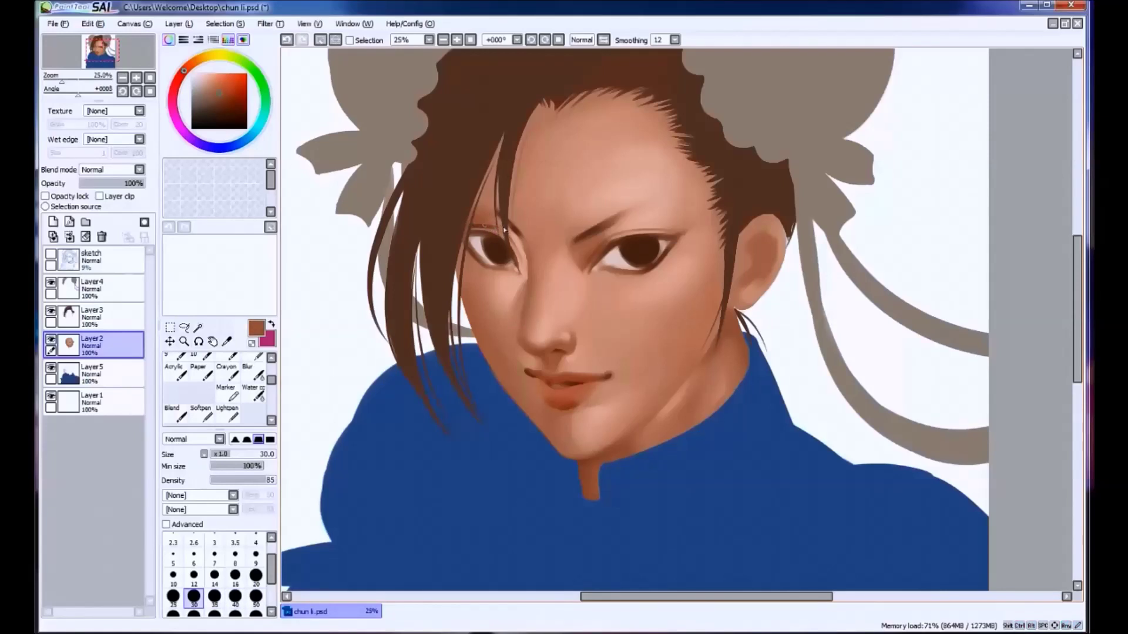
key("ctrl+z")
left_click_drag(470, 230, 468, 231)
Paint a light pink highlight along the lower lip at brush sizes 40 and 50 with the minimum size at 61%.
left_click(541, 378, "alt")
left_click(553, 363, "alt")
key("bracketright")
key("bracketright")
key("bracketright")
key("ctrl+z")
key("ctrl+y")
key("ctrl+z")
key("bracketleft")
left_click(247, 467)
left_click_drag(249, 472, 247, 472)
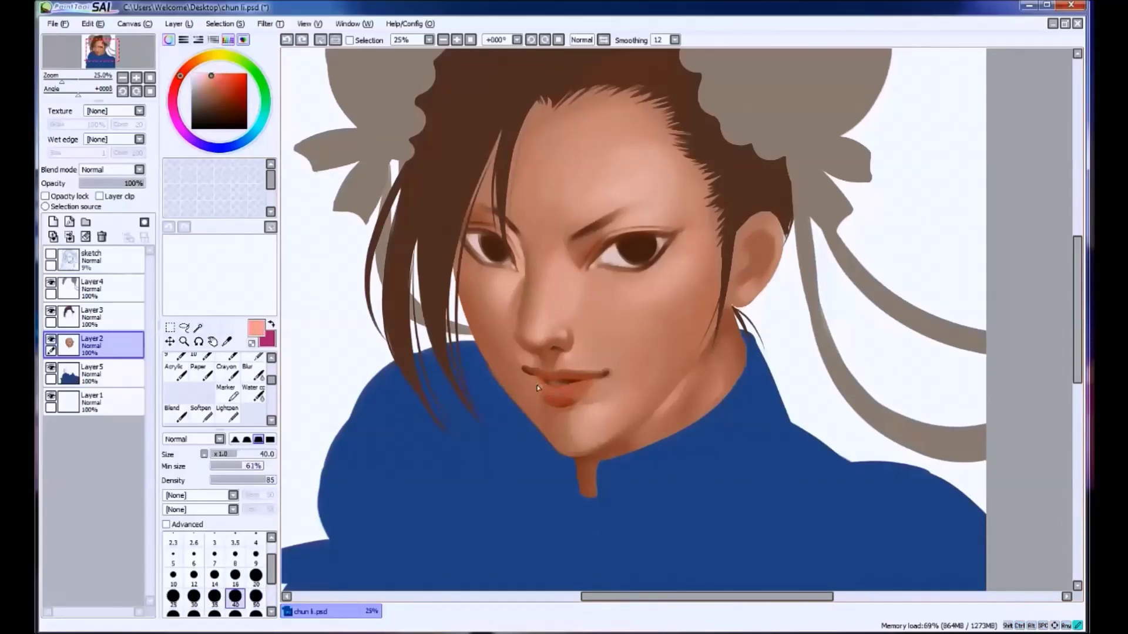
left_click_drag(540, 385, 541, 392)
key("bracketright")
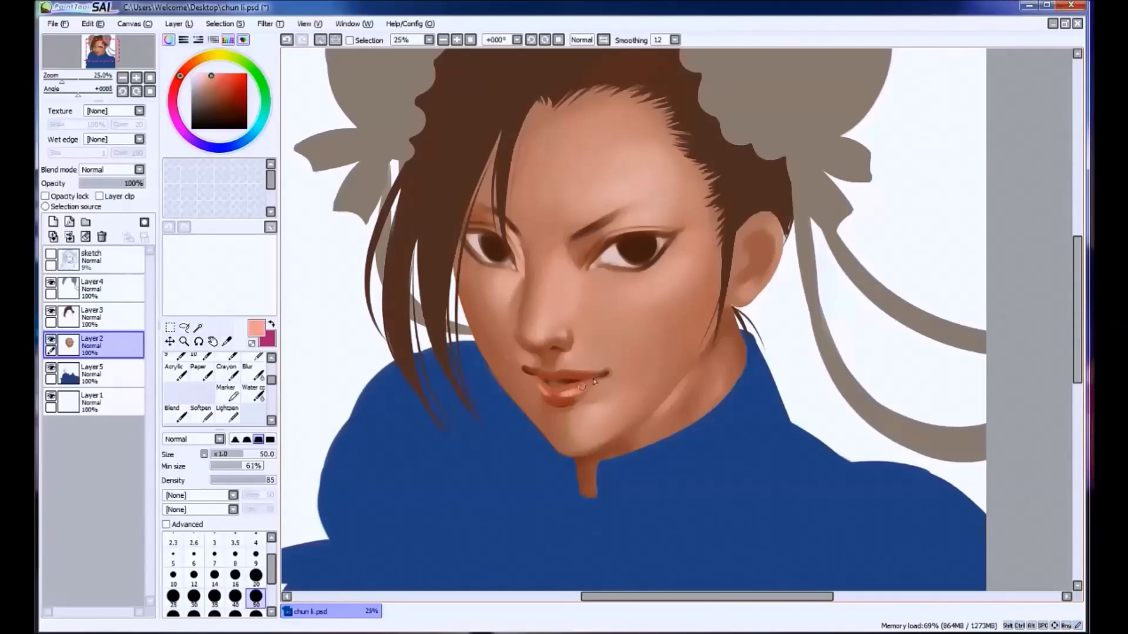
Blend the lower lip's highlight with sampled lip tones, using a minimum size of 98% and brush size 60.
left_click(565, 388, "alt")
left_click(568, 388, "alt")
left_click_drag(567, 388, 584, 388)
left_click(573, 395, "alt")
left_click(563, 396, "alt")
left_click(263, 468)
key("bracketright")
left_click(572, 394, "alt")
mouse_move(564, 387)
left_mouse_down()
mouse_move(592, 381)
mouse_move(566, 397)
left_mouse_up()
left_click(564, 386, "alt")
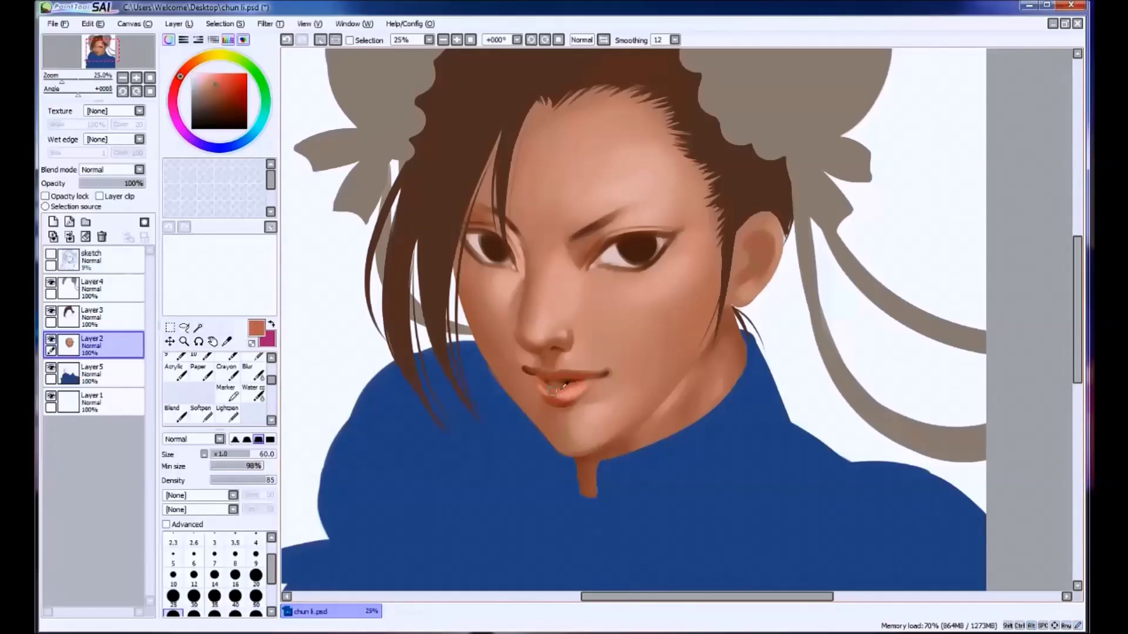
Paint the upper lip near the left-hand mouth corner with a deep red at brush size 40.
left_click(564, 386, "alt")
left_click(230, 96)
left_click(177, 84)
key("bracketleft")
key("bracketleft")
key("ctrl+z")
left_click_drag(522, 368, 539, 373)
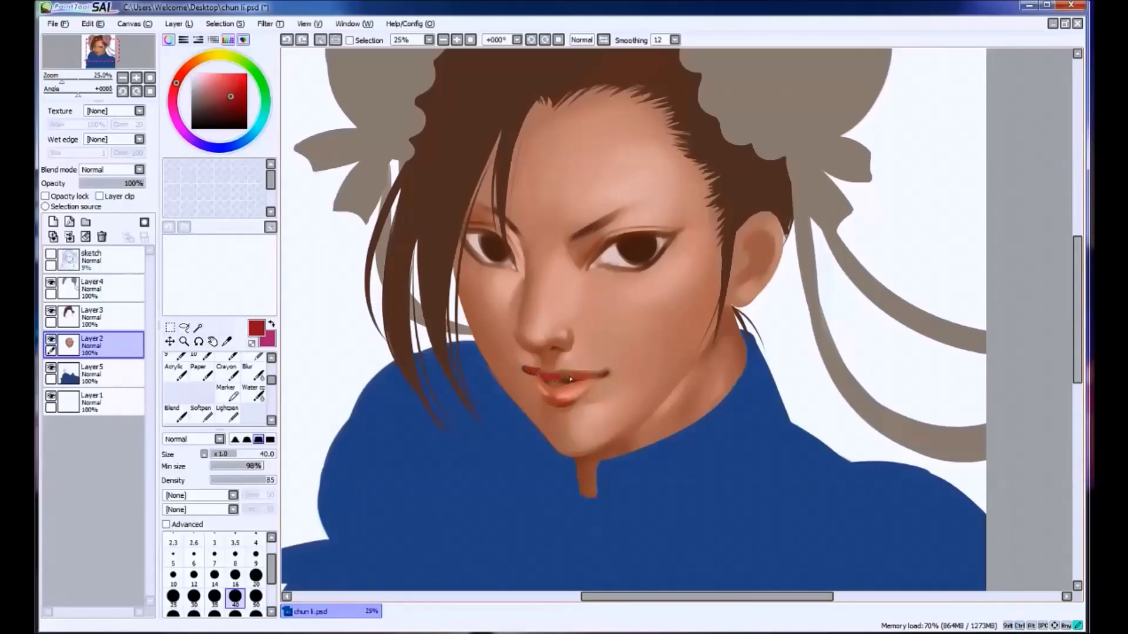
Work a brighter red and sampled lip tones across the middle of the upper lip.
left_click(541, 368, "alt")
left_click(232, 84)
left_click(227, 88)
left_click(583, 377, "alt")
key("ctrl+z")
Darken the right-hand mouth corner and the line between the lips with a dark brown at brush sizes 30 and 25.
left_click(604, 370, "alt")
key("bracketleft")
key("bracketleft")
left_click_drag(606, 375, 599, 379)
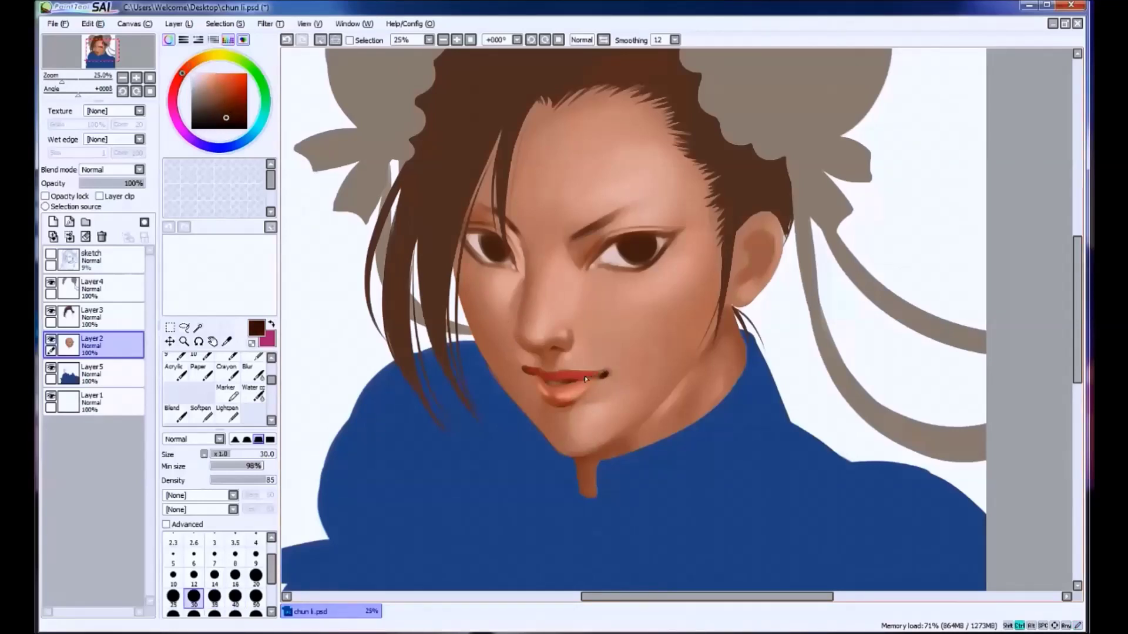
key("bracketleft")
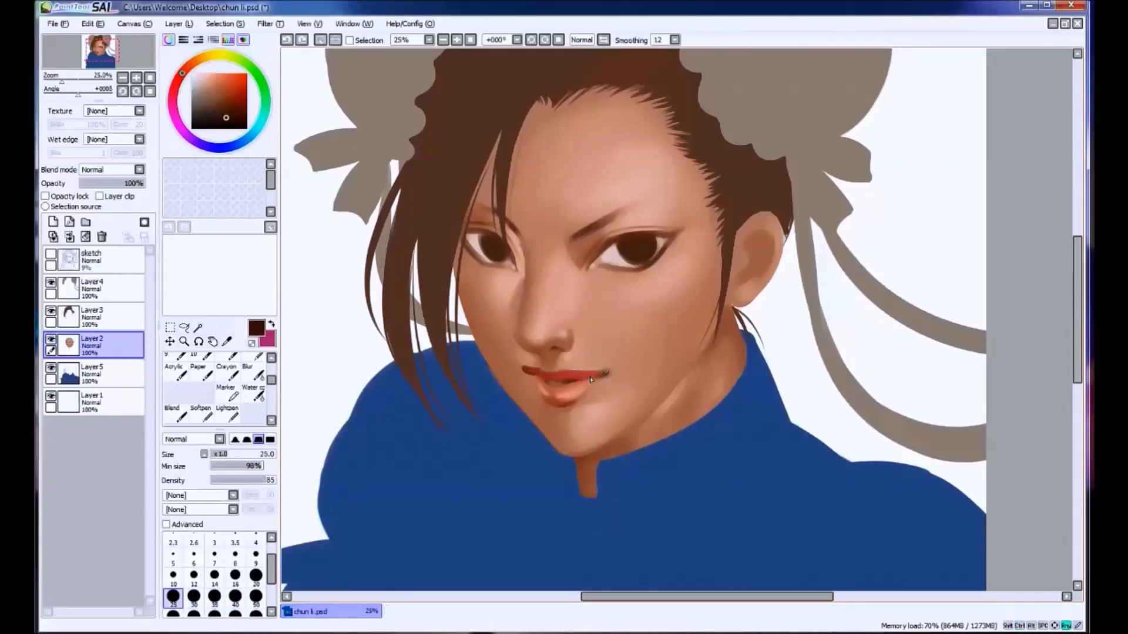
left_click_drag(600, 379, 585, 383)
Clean up the upper lip's edge near the right-hand mouth corner with sampled red and skin tones at brush size 35.
left_click(557, 388, "alt")
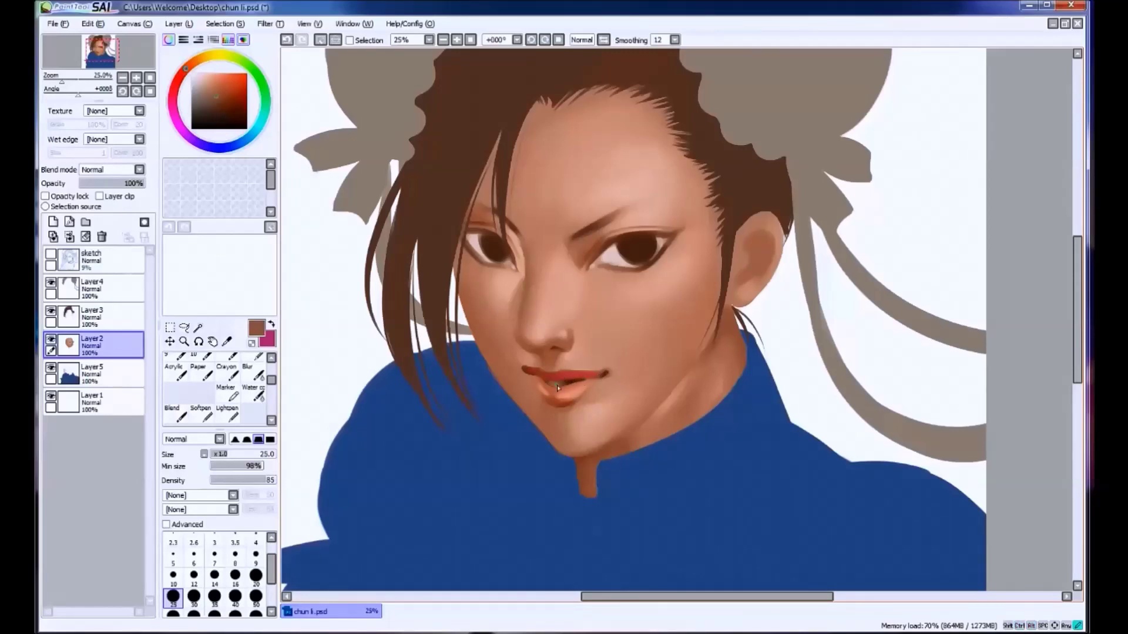
left_click(596, 375, "alt")
key("bracketright")
key("bracketright")
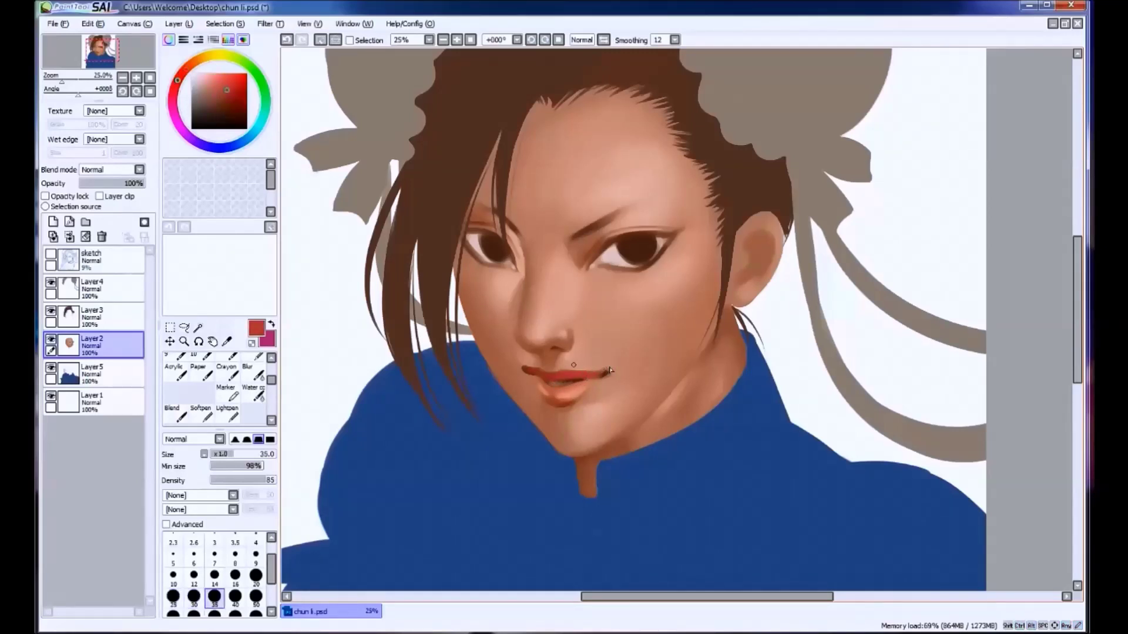
left_click(599, 371, "alt")
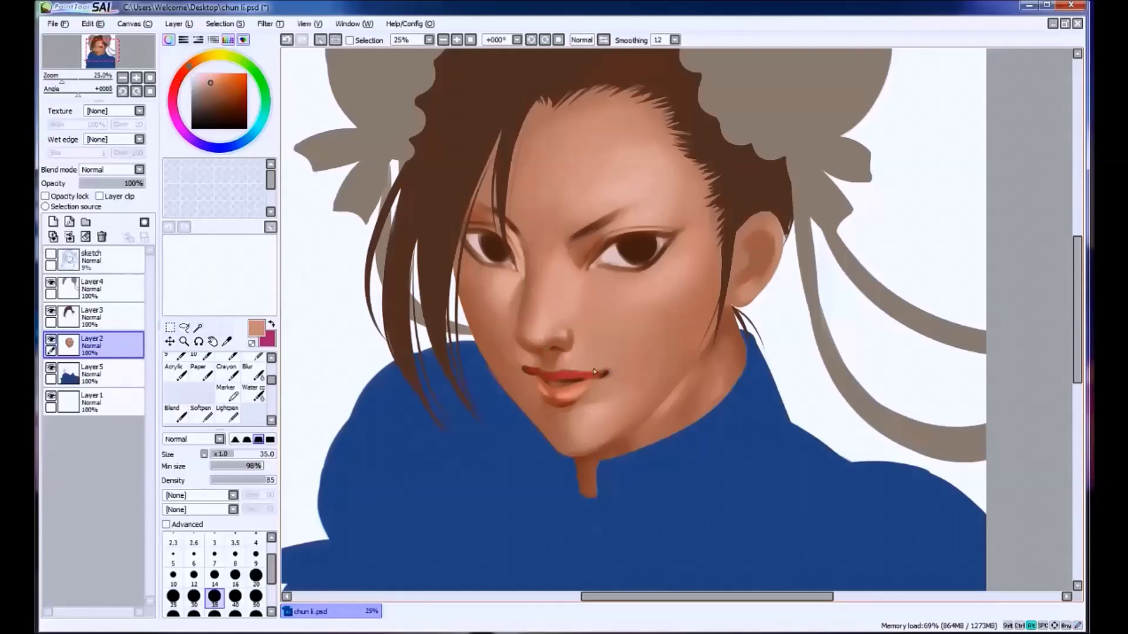
left_click(594, 371, "alt")
left_click(598, 370, "alt")
Deepen the middle of the upper lip with sampled and darker reds, comparing the strokes by undoing and redoing them.
left_click(578, 378, "alt")
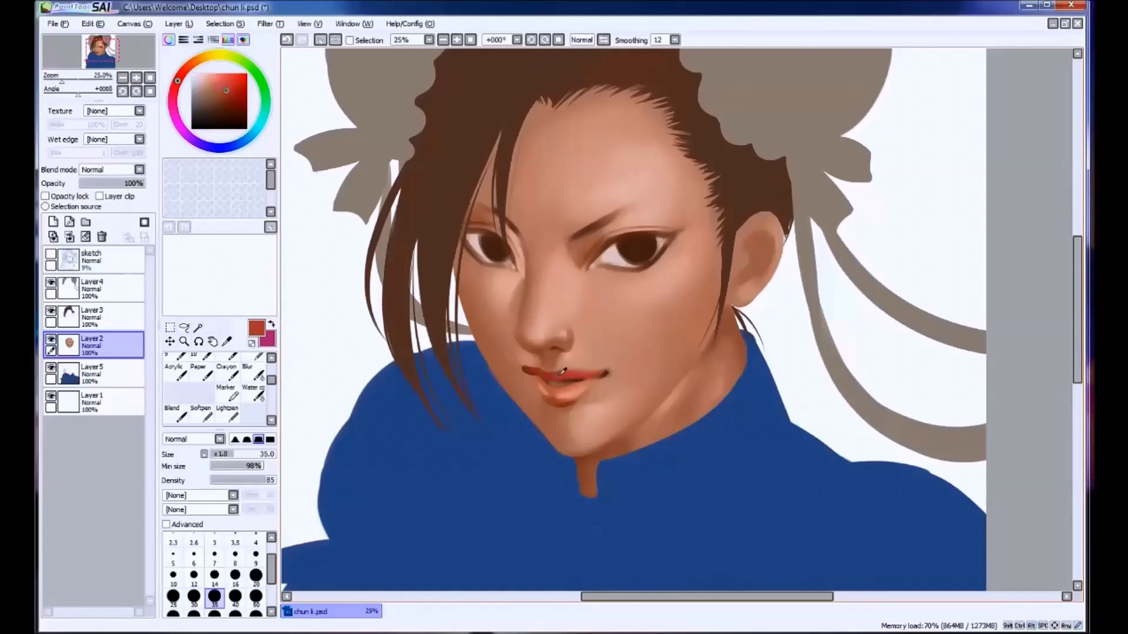
left_click(579, 379, "alt")
key("ctrl+z")
left_click(536, 361, "alt")
key("ctrl+y")
key("ctrl+z")
key("ctrl+y")
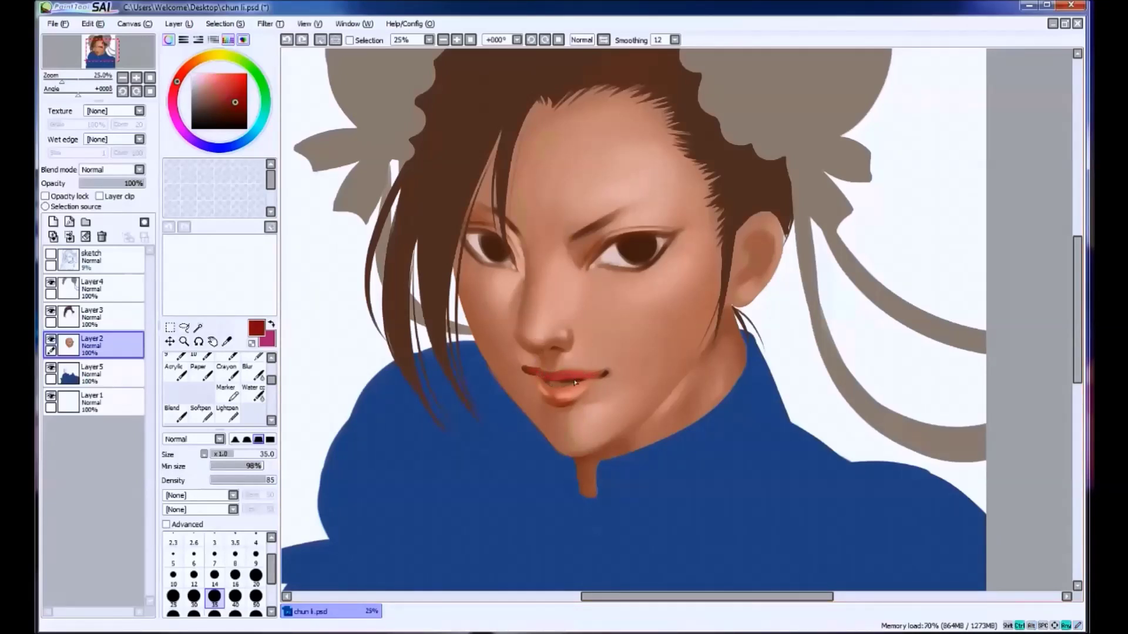
key("ctrl+z")
key("ctrl+y")
key("ctrl+z")
key("ctrl+y")
left_click(569, 380, "alt")
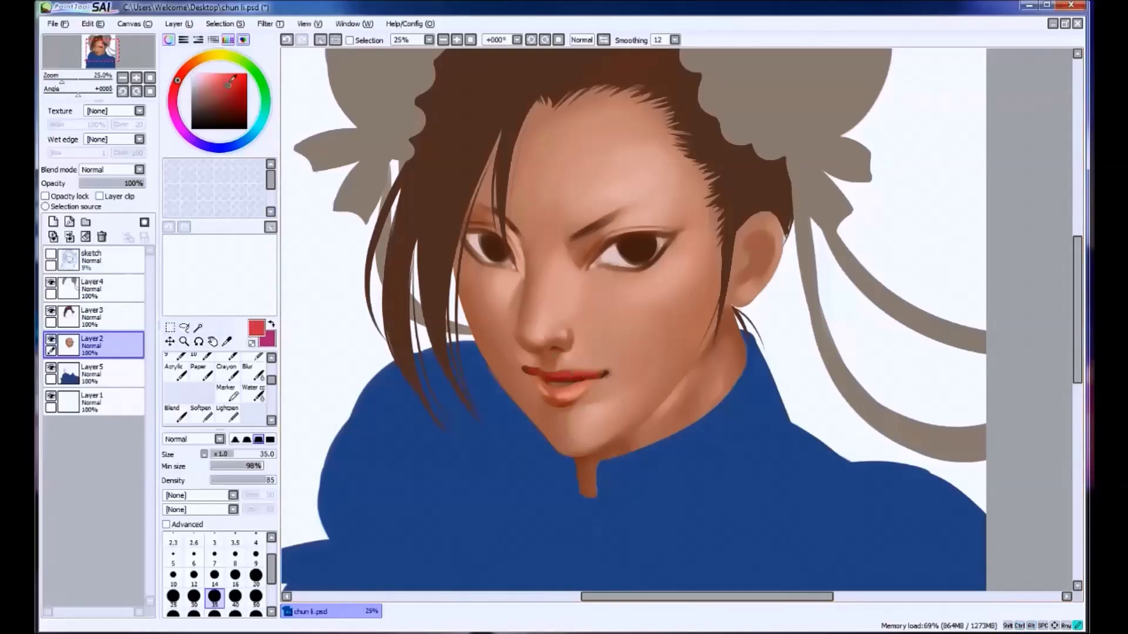
Brighten the upper lip with a lighter pinkish red and sampled lip tones at brush size 35.
key("ctrl+y")
key("ctrl+z")
key("ctrl+y")
left_click(557, 370, "alt")
left_click(569, 373, "alt")
left_click(597, 379, "alt")
left_click(603, 374, "alt")
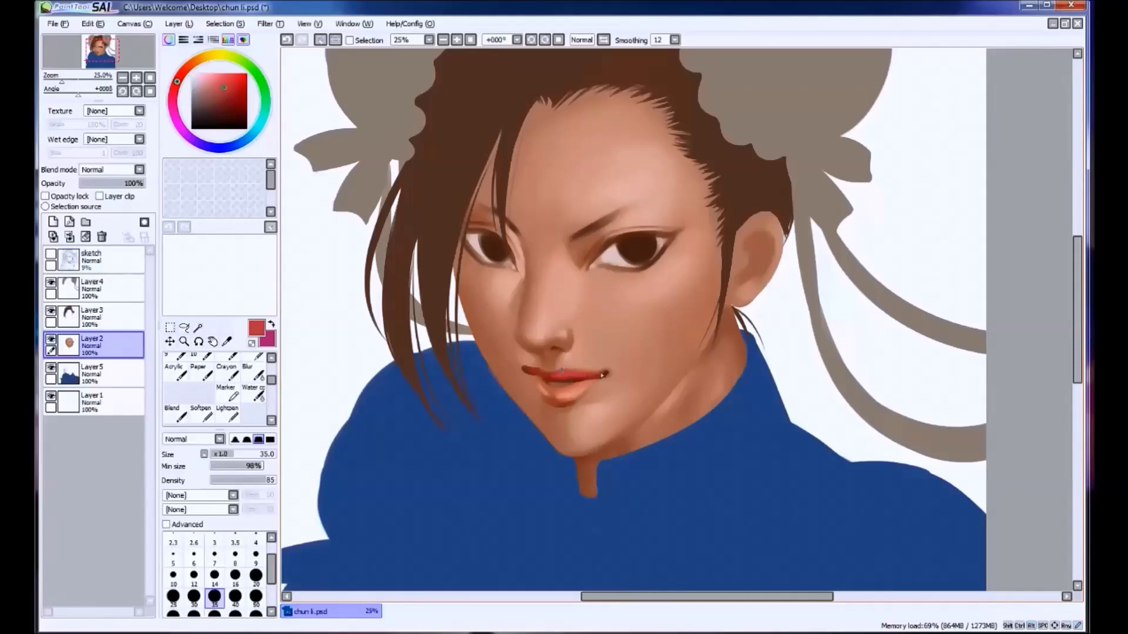
left_click(563, 377, "alt")
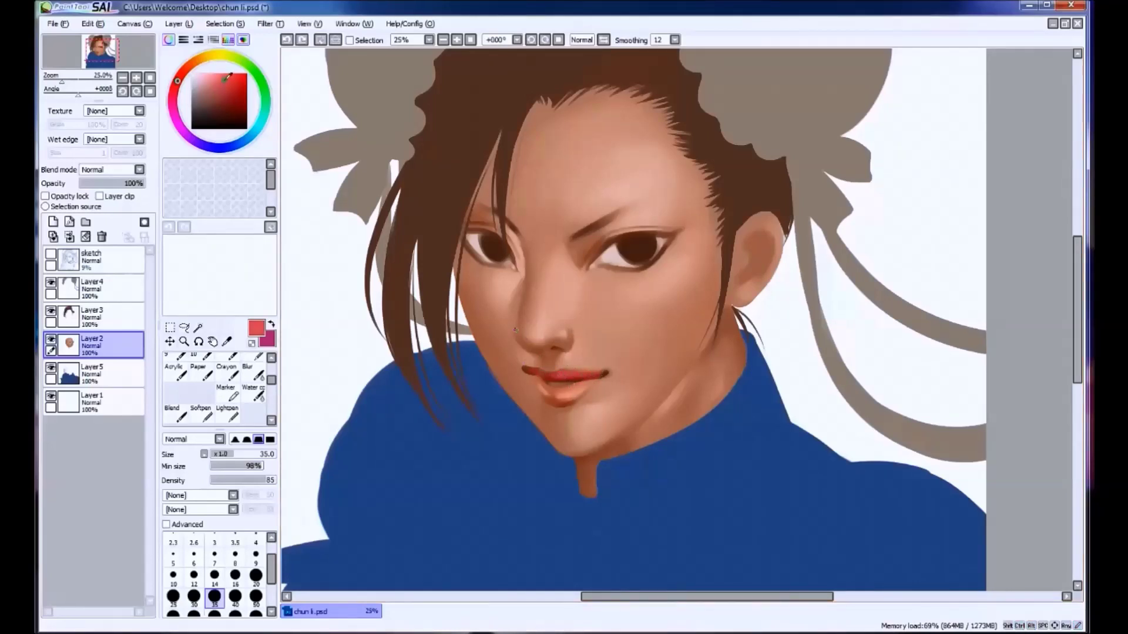
Blend the upper lip's outline into the skin and the right-hand mouth corner with sampled tones.
left_click(546, 369, "alt")
left_click(557, 374, "alt")
key("ctrl+z")
key("ctrl+y")
left_click(605, 375, "alt")
left_click(606, 374, "alt")
left_click(608, 371, "alt")
left_click(578, 373, "alt")
left_click(541, 371, "alt")
Rework the upper lip's contour with a deeper red and sampled tones, comparing the strokes by undoing and redoing them.
left_click(233, 97)
key("ctrl")
left_click(544, 379, "alt")
left_click(536, 370, "alt")
key("ctrl+z")
left_click(574, 371, "alt")
left_click(569, 369, "alt")
key("ctrl+z")
key("ctrl+y")
key("ctrl+z")
key("ctrl+y")
key("ctrl+z")
Try to repaint the lower lip with a sampled lip tone at brush size 50.
key("bracketright")
key("bracketright")
left_click(573, 391, "alt")
left_click_drag(552, 393, 579, 392)
key("ctrl+z")
Redden the lower edge of the lower lip with dark red shades at brush sizes 40 and 50.
left_click(234, 103)
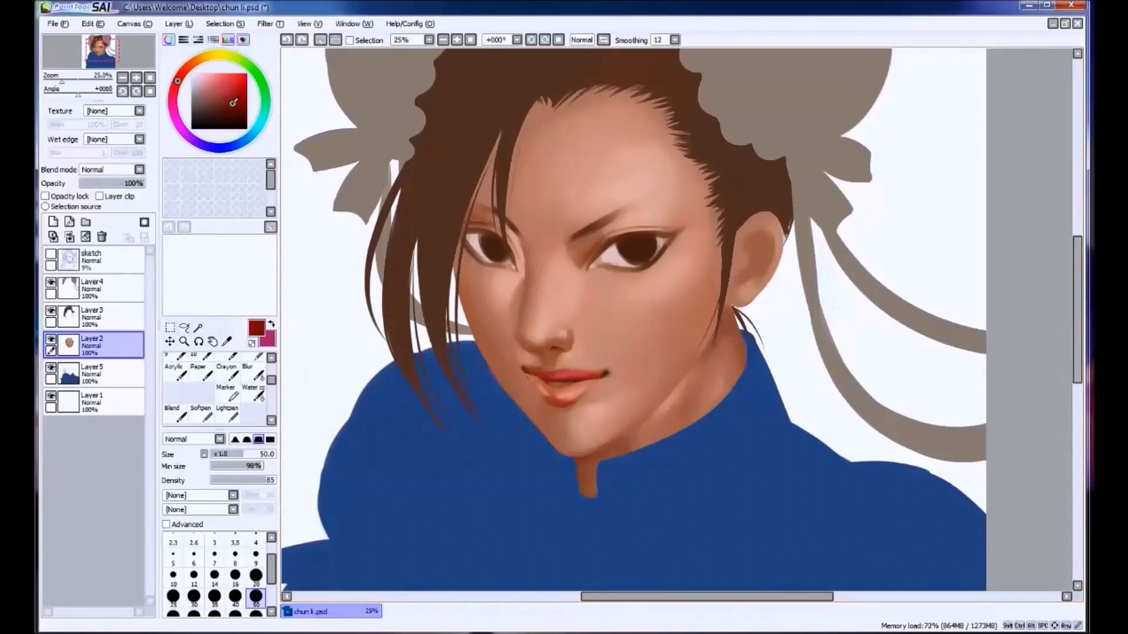
key("bracketleft")
key("ctrl+y")
key("ctrl+z")
key("ctrl+y")
key("ctrl+z")
key("ctrl+y")
key("ctrl+z")
left_click(238, 97)
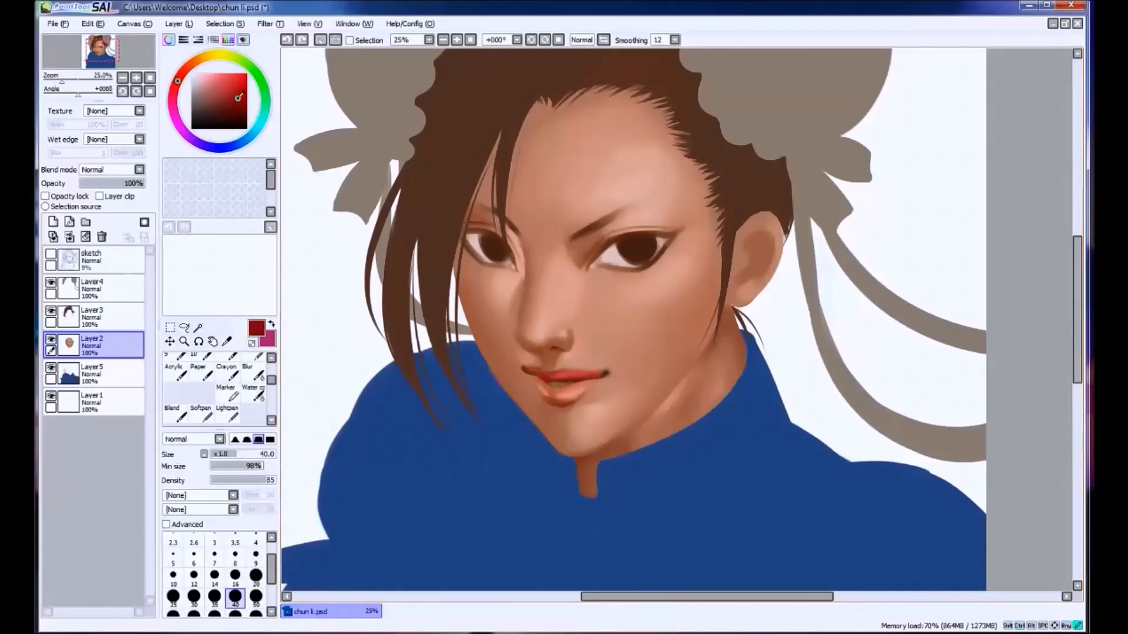
key("ctrl+y")
key("ctrl+z")
key("ctrl+y")
key("bracketright")
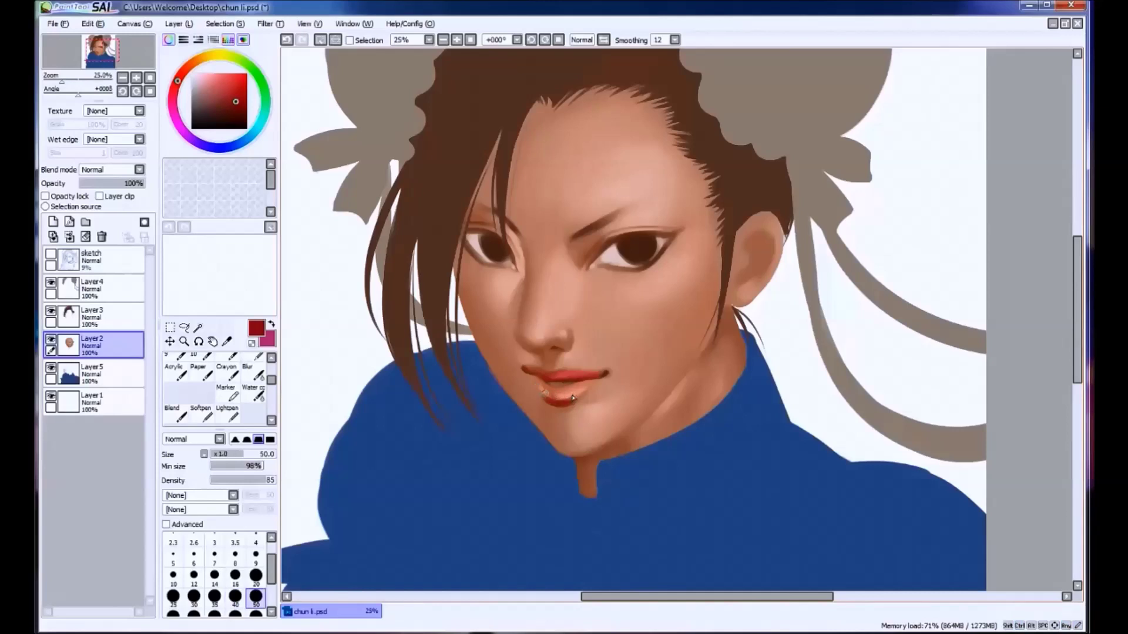
Spread the red over the whole lower lip, blending it with sampled reds at brush size 50.
key("ctrl+y")
left_click(550, 400, "alt")
key("ctrl+z")
key("ctrl+y")
key("ctrl+z")
key("ctrl+y")
left_click(560, 404, "alt")
left_click_drag(561, 404, 578, 394)
left_click(581, 390, "alt")
left_click_drag(575, 392, 570, 391)
Refine the lower lip's outline and shading with sampled skin and red tones at brush size 50.
left_click(593, 386, "alt")
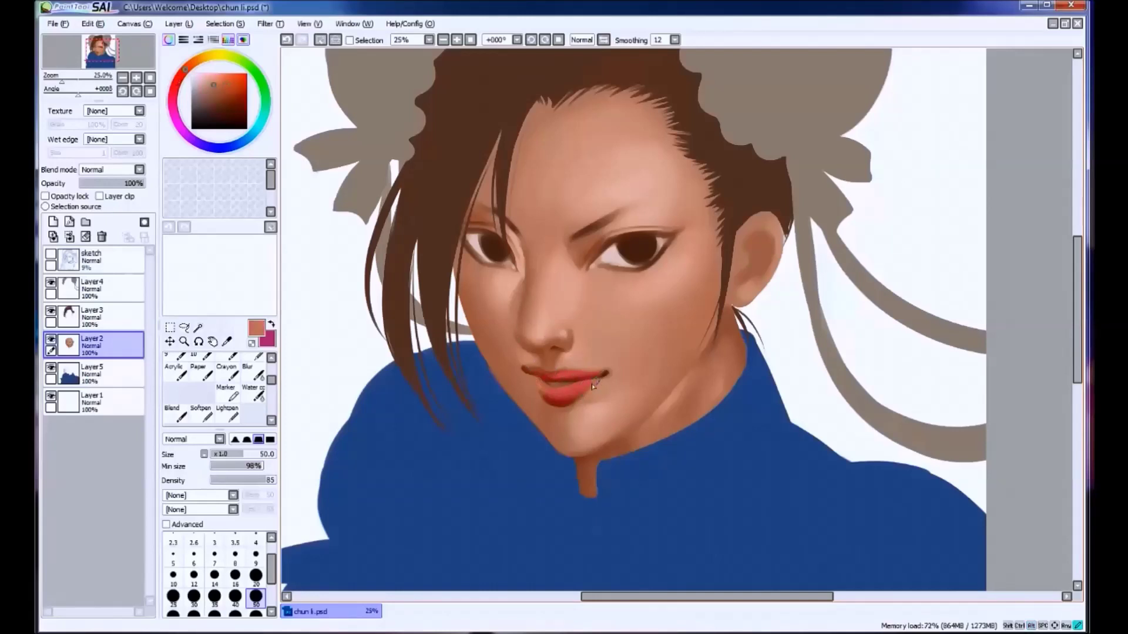
left_click(578, 399, "alt")
left_click(597, 388, "alt")
left_click(597, 388, "alt")
left_click(569, 402, "alt")
left_click(570, 401, "alt")
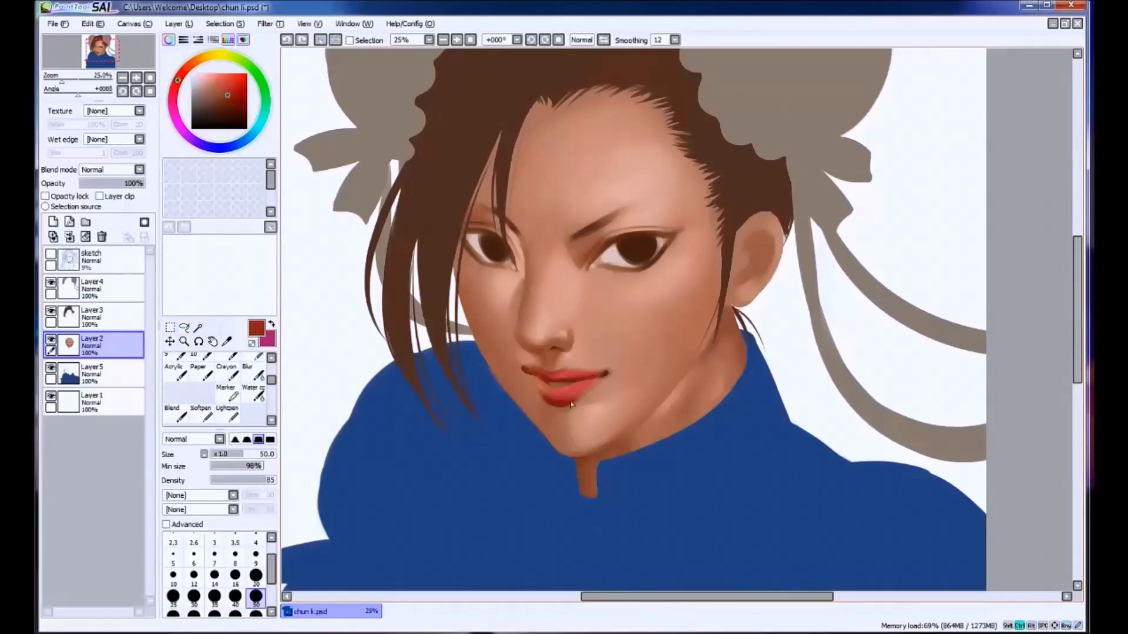
left_click(583, 384, "alt")
left_click(539, 380, "alt")
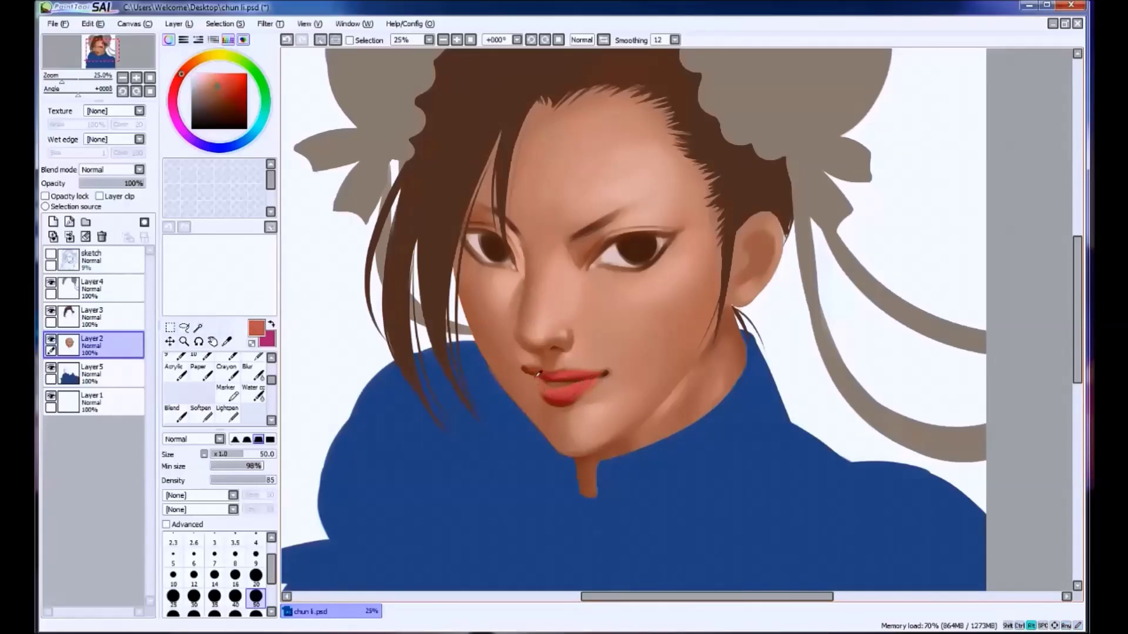
Refine the lower lip and the far mouth corner with sampled red and skin tones at brush size 50.
left_click(573, 388, "alt")
left_click(592, 382, "alt")
left_click(541, 379, "alt")
left_click(531, 375, "alt")
left_click(558, 374, "alt")
left_click(560, 393, "alt")
left_click(588, 384, "alt")
Try to dab a sampled tone onto the middle of the lower lip at brush size 25.
scroll(588, 384, "up", 1)
key("bracketleft")
key("bracketleft")
key("bracketleft")
key("bracketleft")
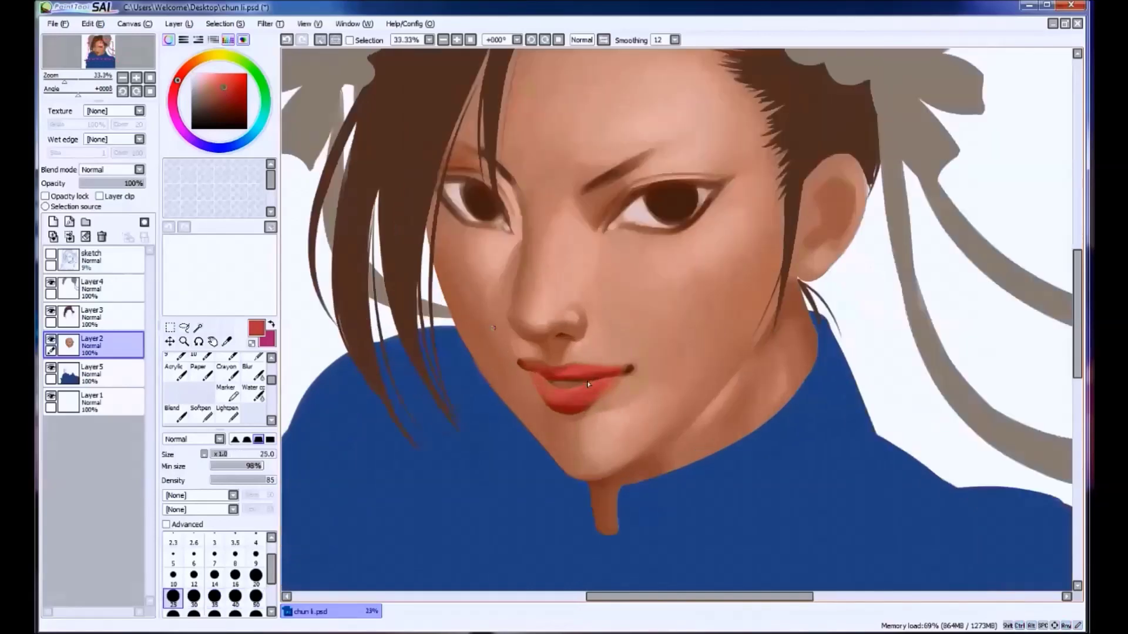
left_click(558, 390, "alt")
left_click(558, 390)
key("ctrl+z")
left_click(557, 392)
key("ctrl+z")
Touch up the middle of the lower lip and the lip line with sampled reds at brush size 35.
left_click(533, 383, "alt")
left_click(560, 392)
key("bracketright")
key("ctrl+z")
left_click(559, 396)
left_click(559, 396, "alt")
left_click(541, 375, "alt")
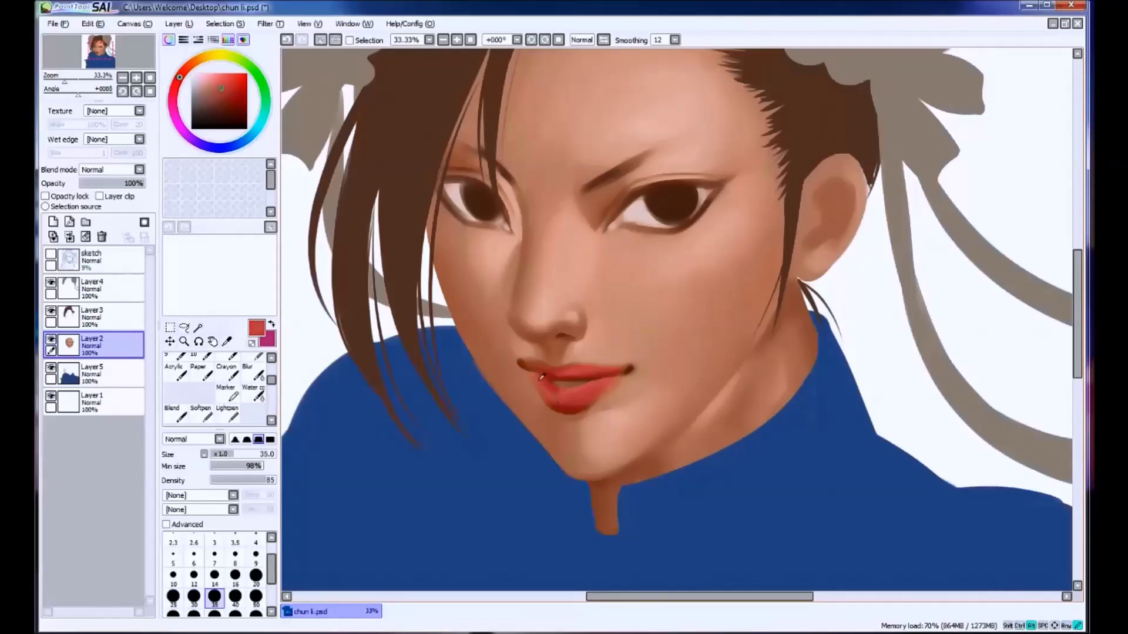
left_click(591, 359, "alt")
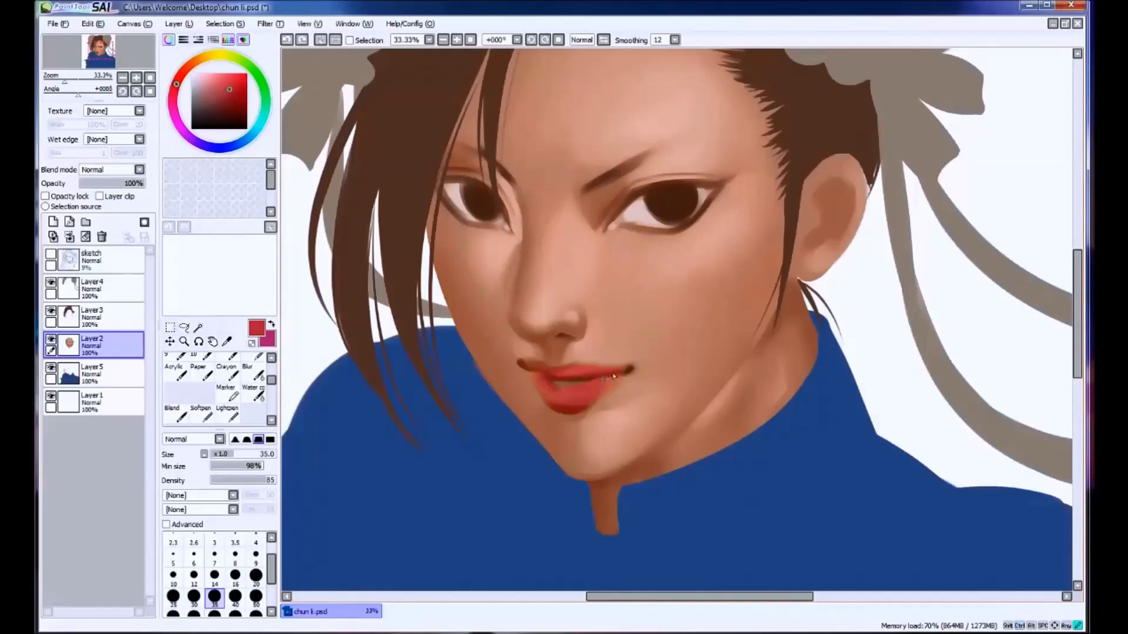
Blend the lower lip from its middle to the near mouth corner with sampled reds at brush size 35.
left_click(561, 392, "alt")
left_click(562, 396, "alt")
left_click(582, 394, "alt")
left_click(604, 382, "alt")
left_click(588, 385, "alt")
key("ctrl+z")
key("ctrl+y")
left_click(607, 381, "alt")
left_click(578, 367, "alt")
left_click(627, 369, "alt")
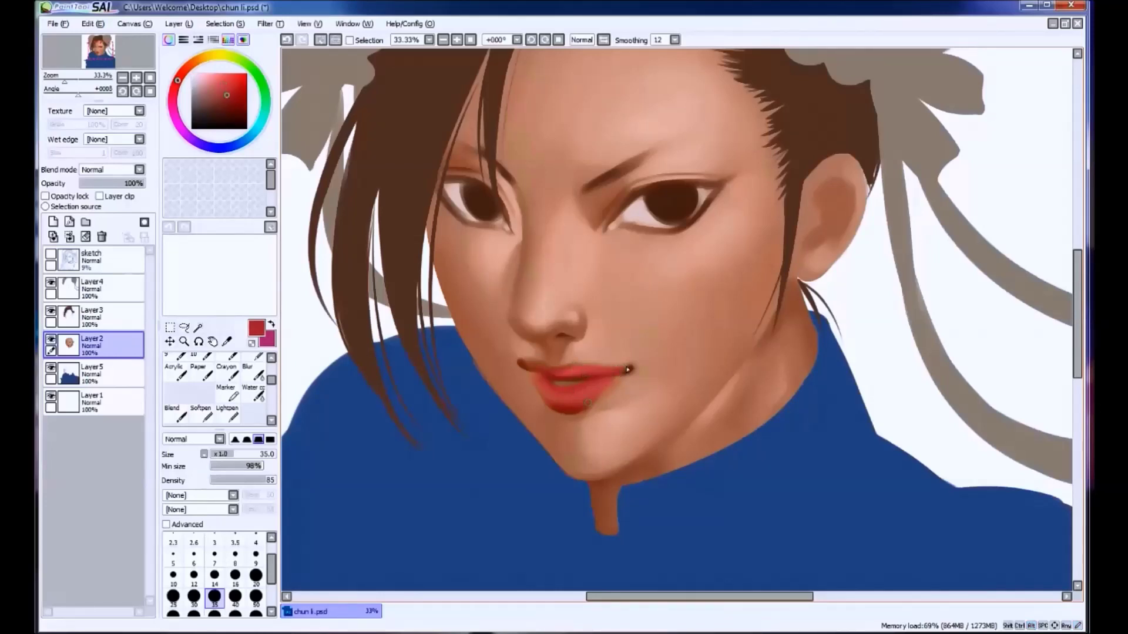
Refine the upper lip's shape and shading with sampled red and skin tones at brush size 35.
left_click(576, 371, "alt")
left_click(549, 367, "alt")
left_click(567, 376, "alt")
left_click(573, 369, "alt")
left_click(580, 362, "alt")
scroll(618, 368, "down", 1)
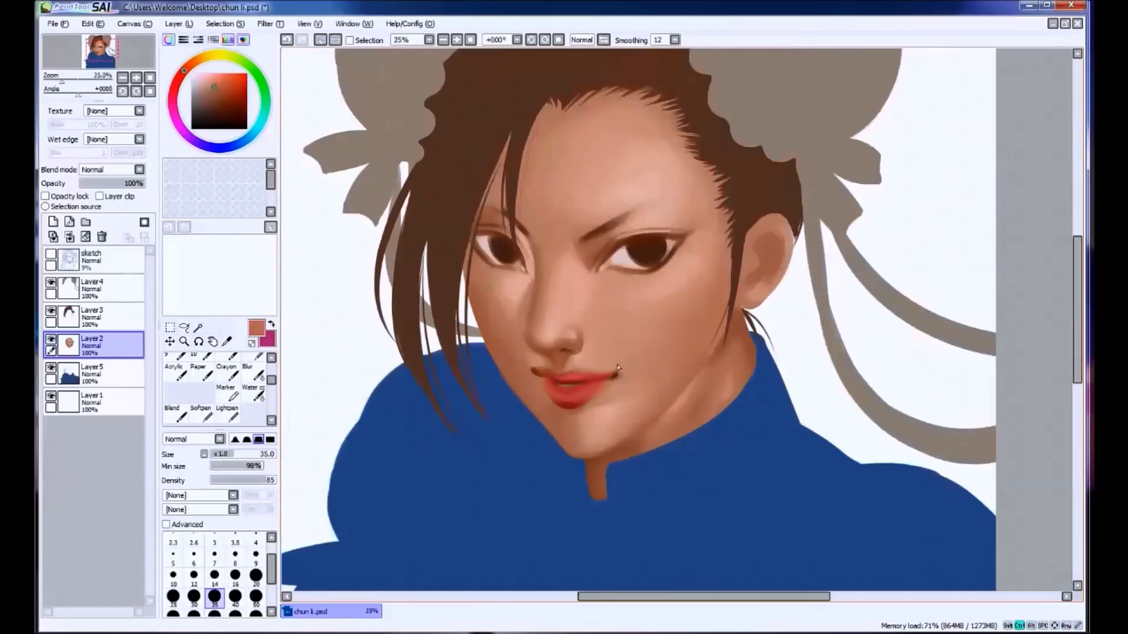
Smooth the skin around the near mouth corner and the lower lip's edge with sampled tones at brush size 50.
scroll(618, 368, "up", 1)
key("bracketright")
key("bracketright")
left_click(620, 378, "alt")
left_click(620, 378, "alt")
left_click(590, 406, "alt")
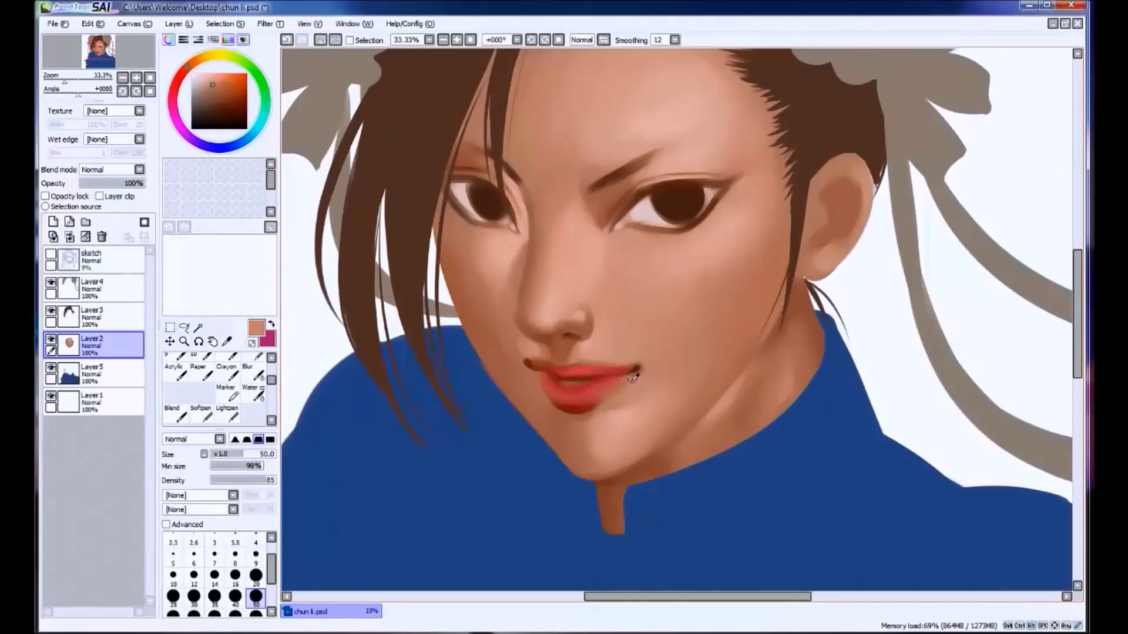
left_click(587, 403, "alt")
left_click(540, 372, "alt")
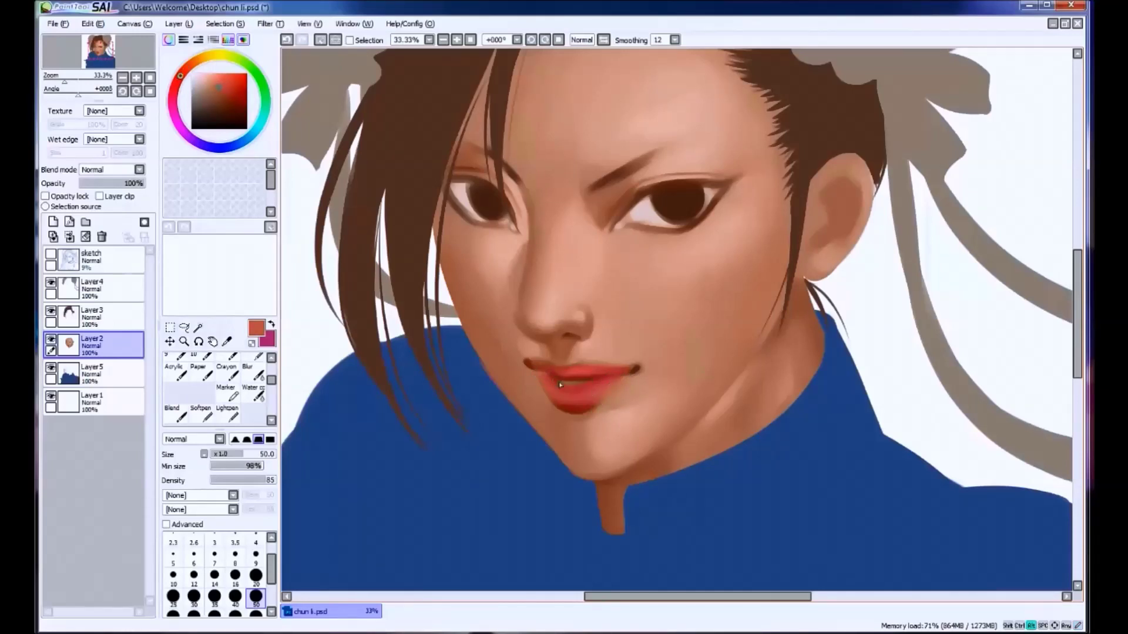
Redefine the near mouth corner with a dark brown and sampled reds at brush sizes 40 and 30.
left_click(529, 351, "alt")
left_click(639, 368, "alt")
left_click(639, 367, "alt")
key("bracketleft")
key("bracketleft")
key("bracketleft")
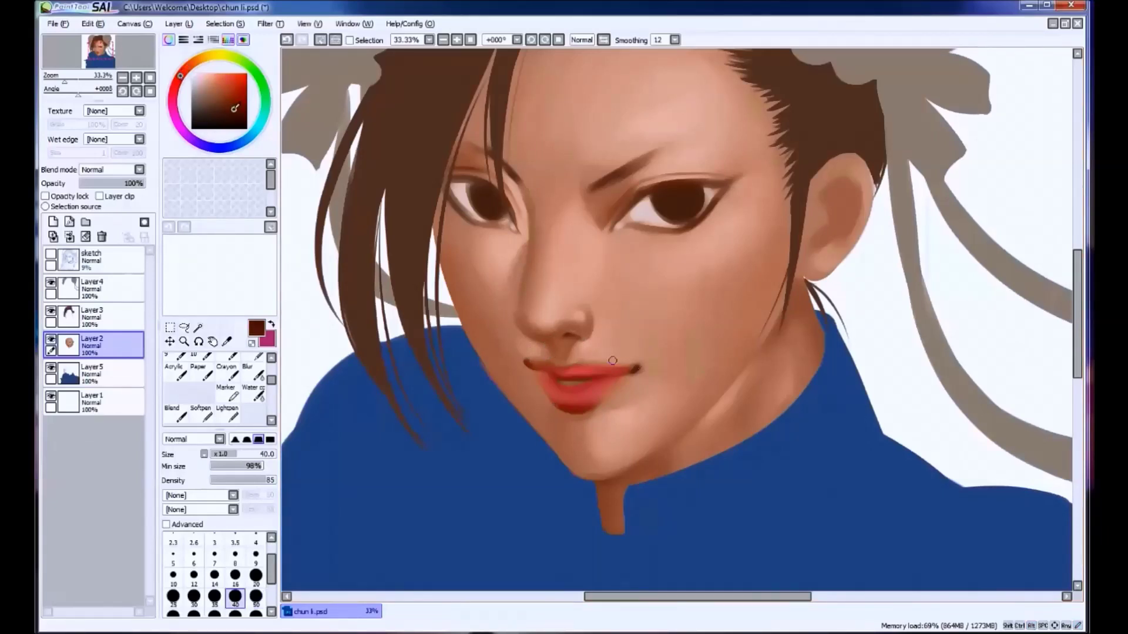
left_click(633, 369, "alt")
left_click(623, 373, "alt")
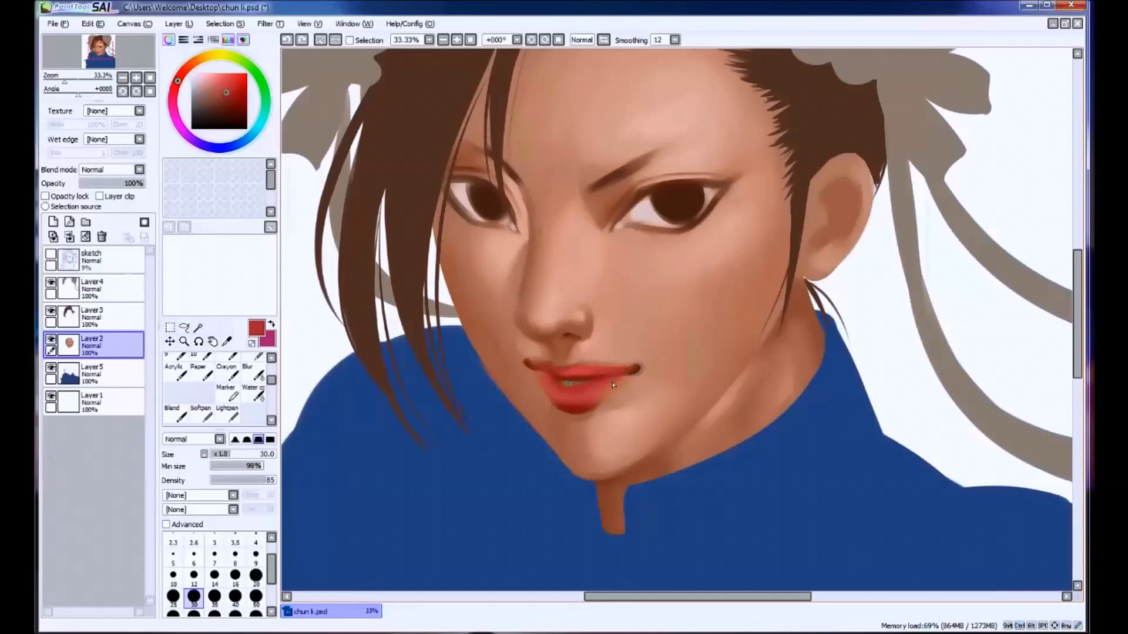
Trim the near mouth corner with a sampled skin tone at brush size 20, undoing the last stroke.
left_click(622, 380, "alt")
key("bracketleft")
key("bracketleft")
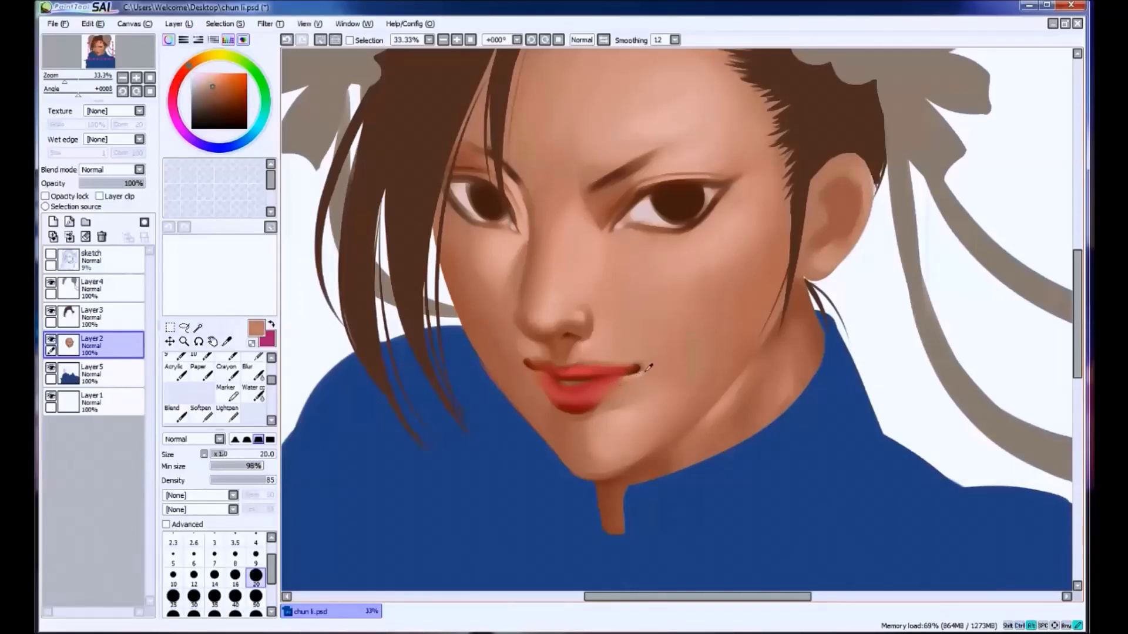
left_click(635, 379, "alt")
key("ctrl+z")
Brighten the lower lip with a lighter red sampled from the upper lip, blending it at brush size 50.
key("bracketright")
key("bracketright")
key("bracketright")
left_click(578, 369, "alt")
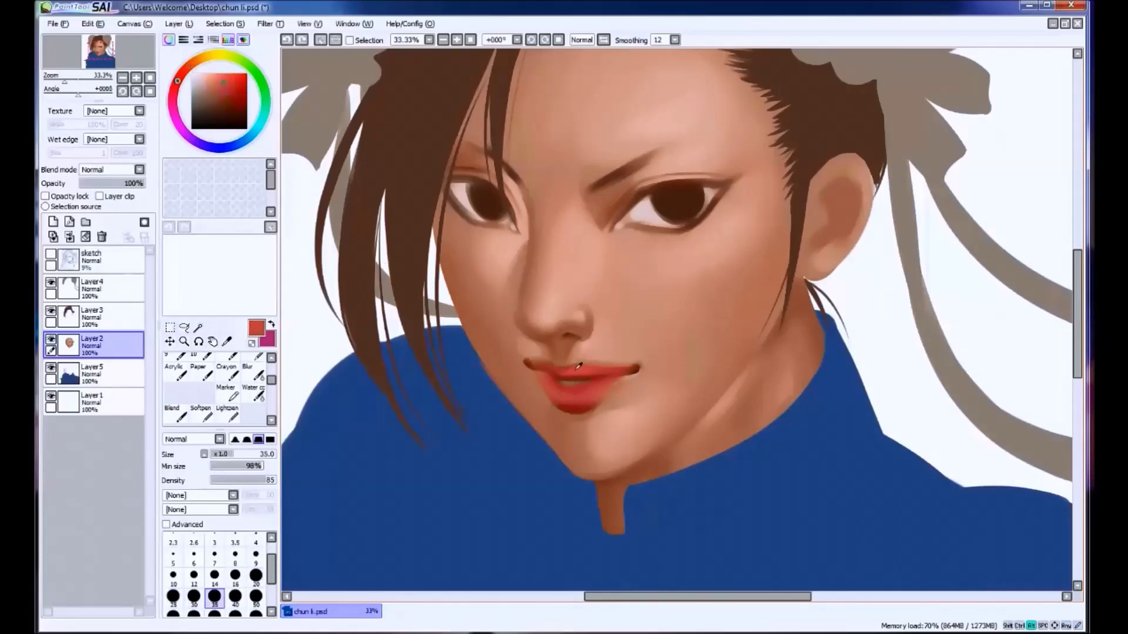
key("bracketright")
key("bracketright")
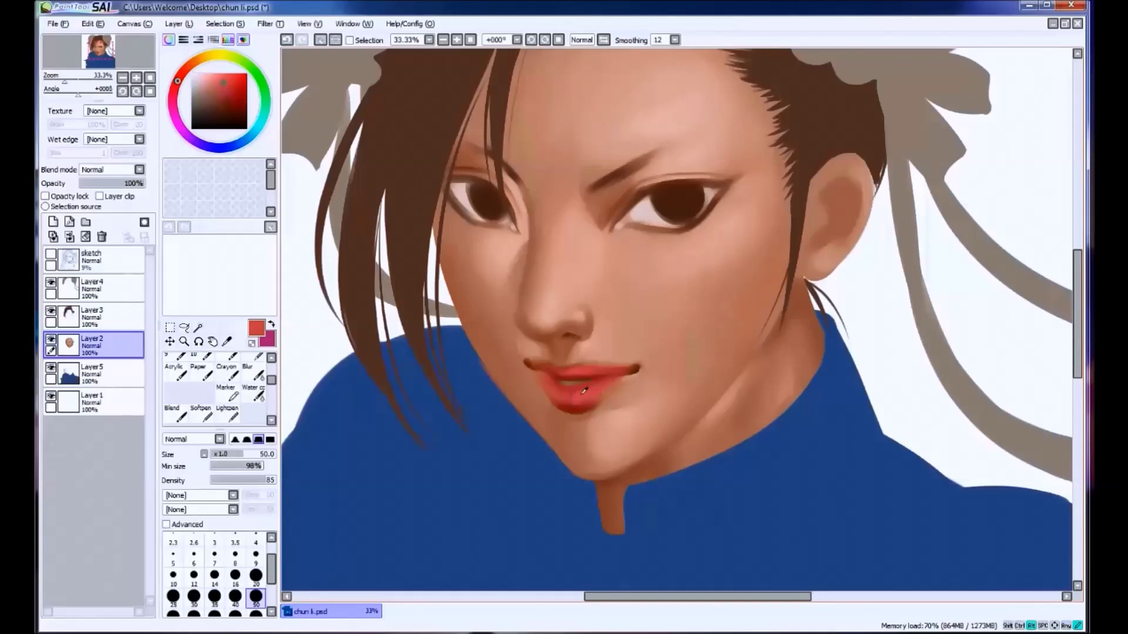
key("ctrl+z")
mouse_move(605, 389)
left_mouse_down()
mouse_move(559, 396)
mouse_move(550, 384)
mouse_move(605, 391)
left_mouse_up()
left_click(576, 392, "alt")
left_click(577, 400, "alt")
left_click(568, 401, "alt")
Reshape the lower lip's bottom edge with sampled skin and red tones at brush size 50.
left_click(545, 405, "alt")
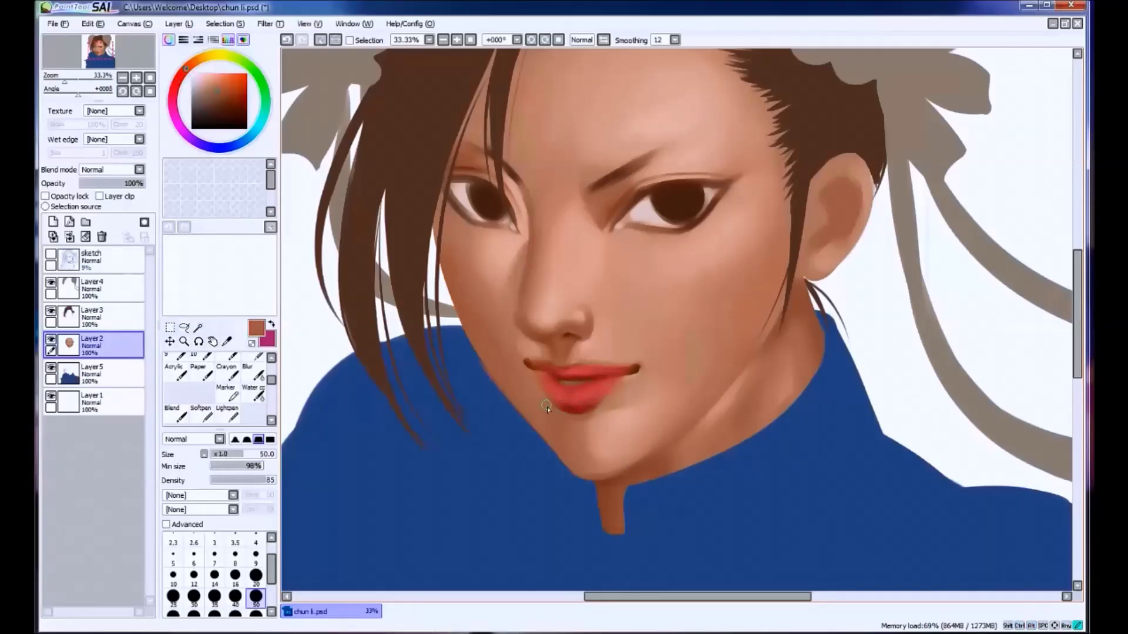
left_click_drag(558, 411, 605, 404)
left_click(599, 412, "alt")
key("ctrl+z")
left_click(578, 410, "alt")
left_click(579, 409, "alt")
left_click_drag(564, 409, 611, 404)
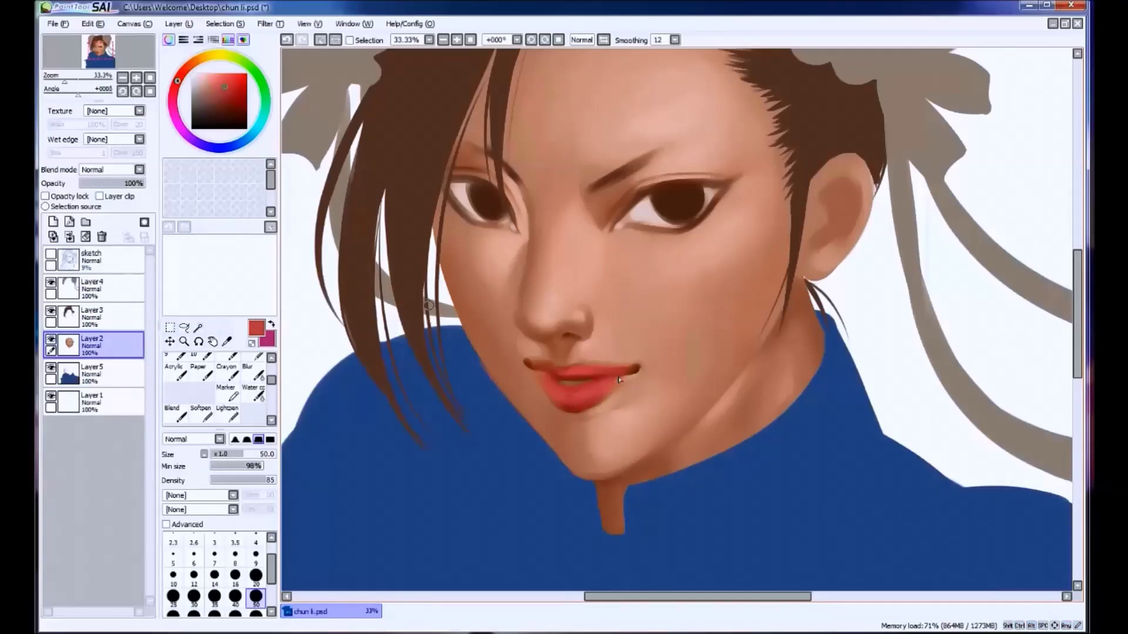
Paint a light red highlight on the lower lip and touch up its far end with sampled reds at brush size 25.
left_click(225, 74)
mouse_move(579, 387)
left_mouse_down()
mouse_move(607, 388)
mouse_move(574, 399)
left_mouse_up()
key("ctrl+z")
key("bracketleft")
key("bracketleft")
key("bracketleft")
key("bracketleft")
left_click(543, 379, "alt")
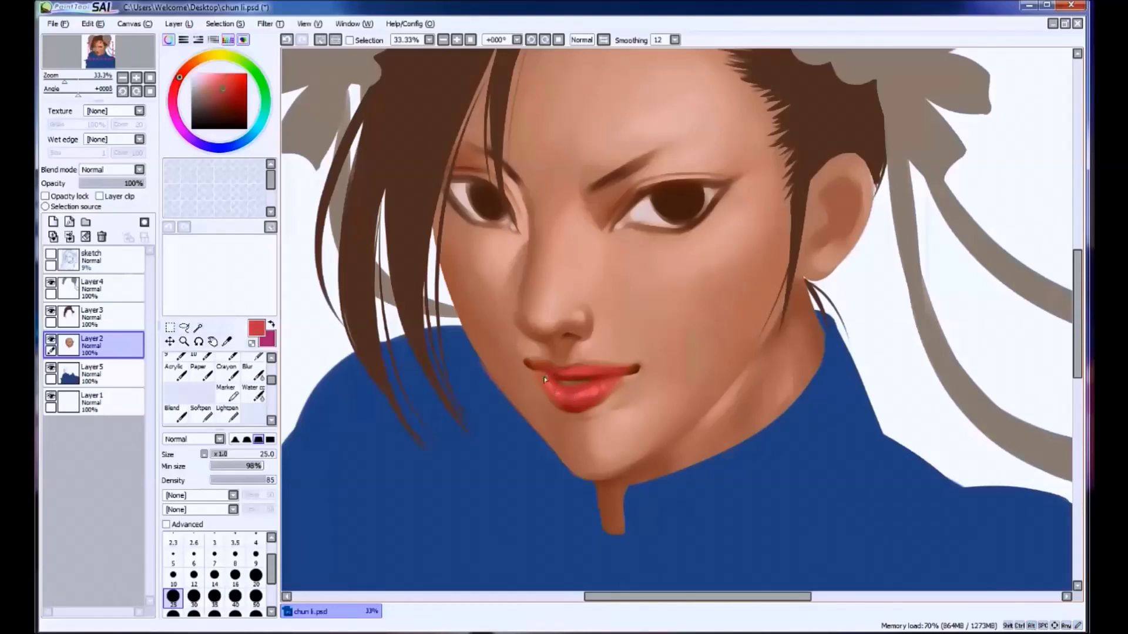
left_click(539, 377, "alt")
Try to spread a pinkish red over the lower lip at brush size 60.
key("bracketright")
key("bracketright")
key("bracketright")
key("bracketright")
key("bracketright")
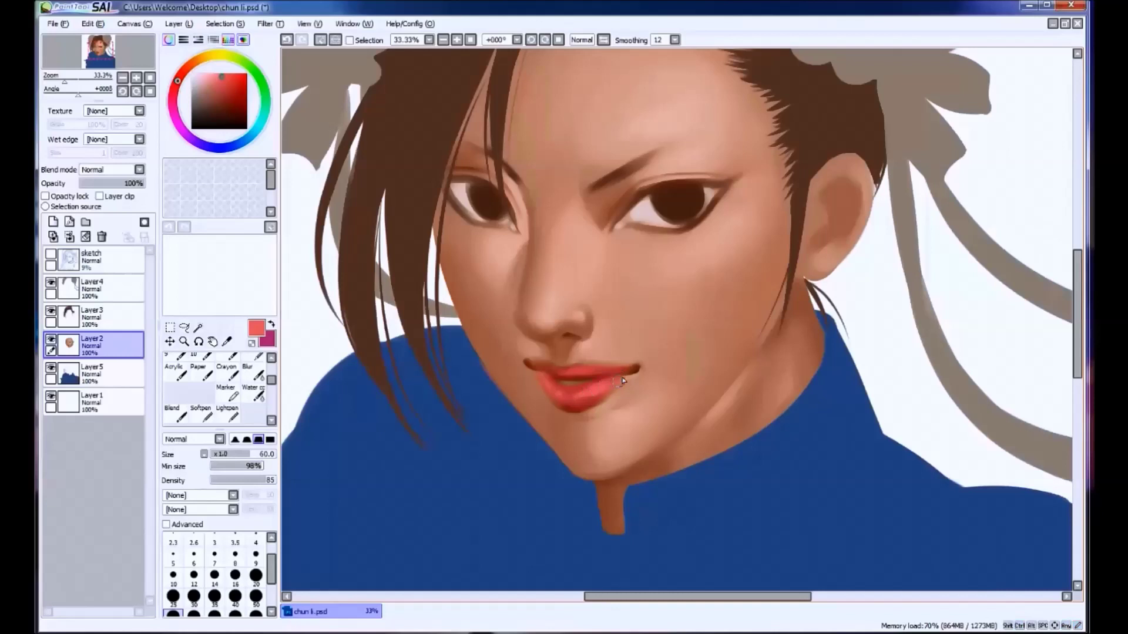
Dab a pinkish red highlight onto the middle of the lower lip at brush size 35.
key("bracketleft")
key("bracketleft")
key("bracketleft")
key("ctrl+z")
left_click(575, 404)
key("ctrl+z")
left_click(575, 399)
key("ctrl+z")
left_click(575, 397)
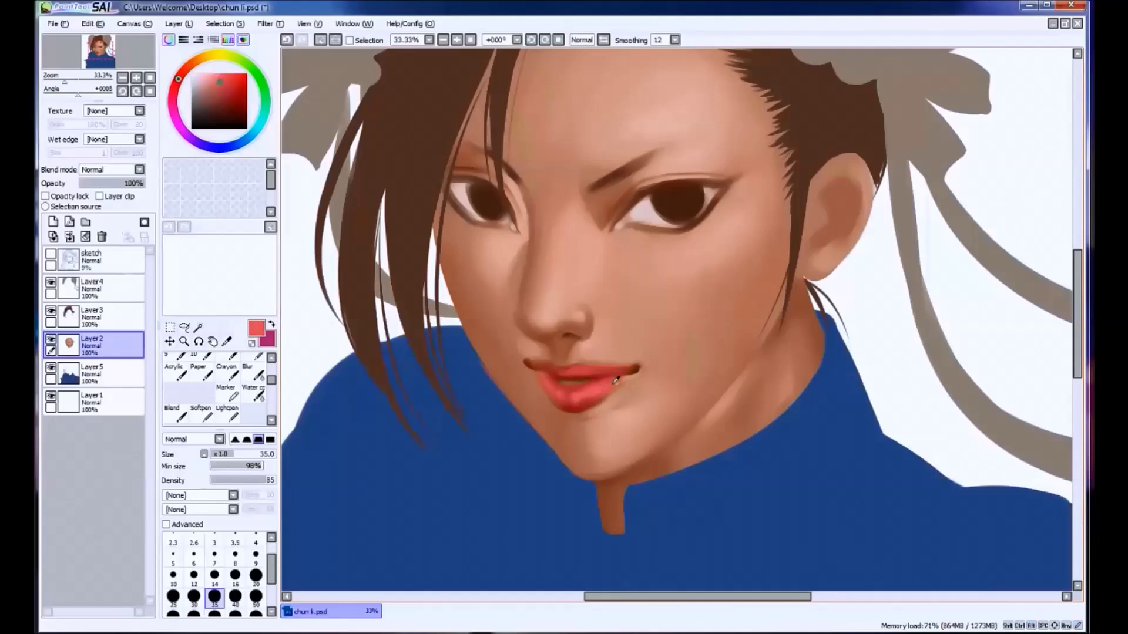
Blend the highlight into the lower lip with sampled reds, reducing the brush size to 20.
left_click(588, 401, "alt")
left_click(610, 394, "alt")
left_click(613, 401, "alt")
left_click(589, 399, "alt")
key("bracketleft")
key("bracketleft")
key("bracketleft")
Compare the lower lip with and without the last stroke by undoing and redoing it.
key("ctrl+z")
key("ctrl+y")
key("ctrl+z")
key("ctrl+y")
key("ctrl+z")
key("ctrl+y")
Shade the lower lip with a dark red at brush size 30, comparing the stroke by undoing and redoing it.
left_click(237, 93)
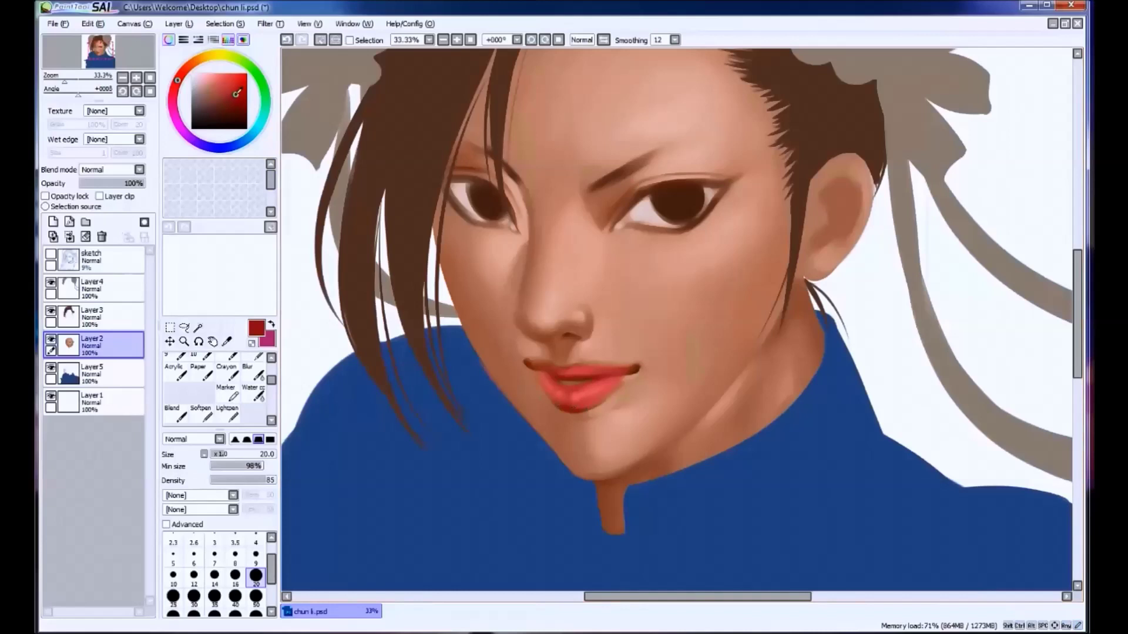
key("bracketright")
key("bracketright")
key("bracketright")
key("bracketleft")
left_click(587, 408, "alt")
key("ctrl+z")
key("ctrl+y")
key("ctrl+z")
key("ctrl+y")
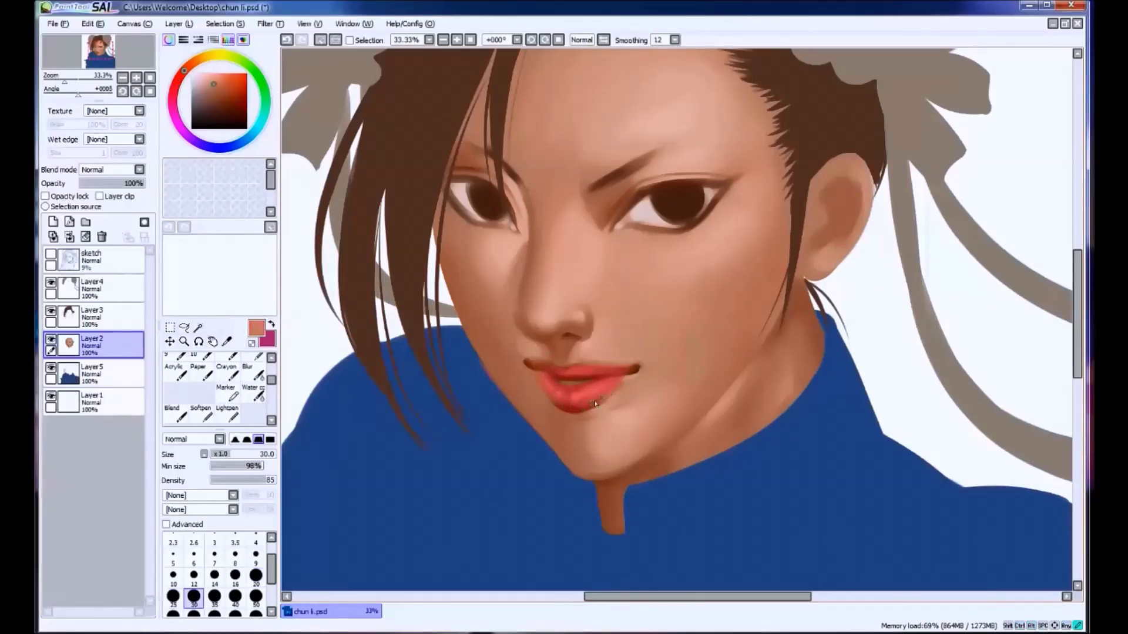
Blend the lower lip's shading with sampled reds at brush sizes 50 and 35.
left_click(586, 403, "alt")
key("bracketright")
key("bracketright")
key("bracketright")
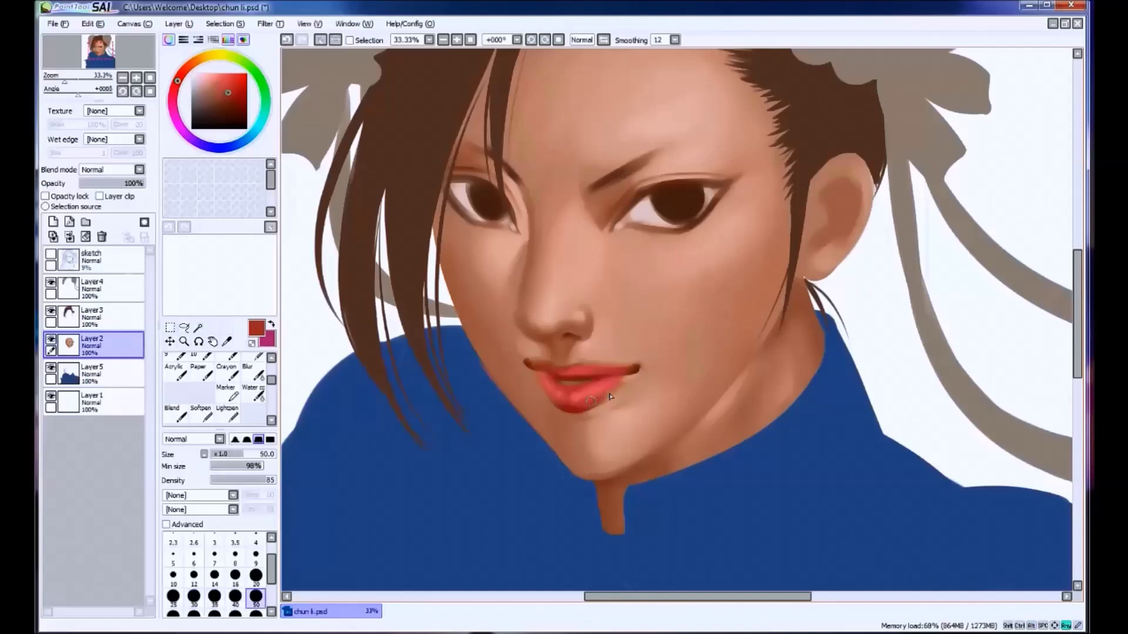
left_click(595, 402, "alt")
left_click(596, 399, "alt")
key("bracketleft")
key("bracketleft")
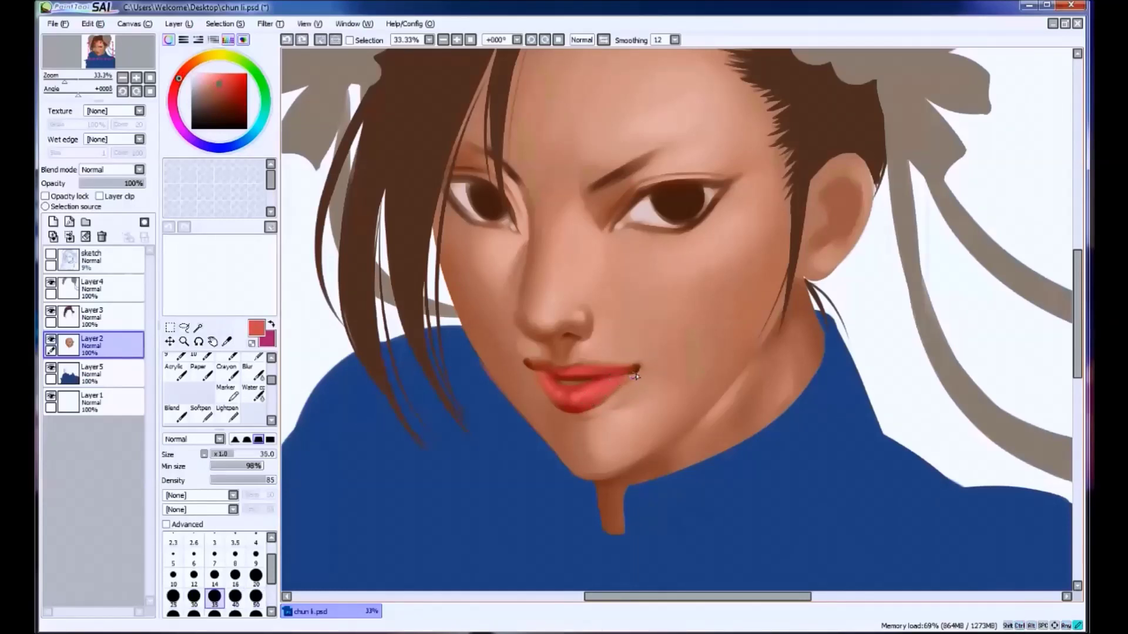
Touch up both mouth corners with sampled skin and dark red tones at brush sizes 35 and 25.
left_click(636, 377, "alt")
left_click(556, 371, "alt")
key("ctrl+z")
left_click(543, 363, "alt")
key("bracketleft")
key("bracketleft")
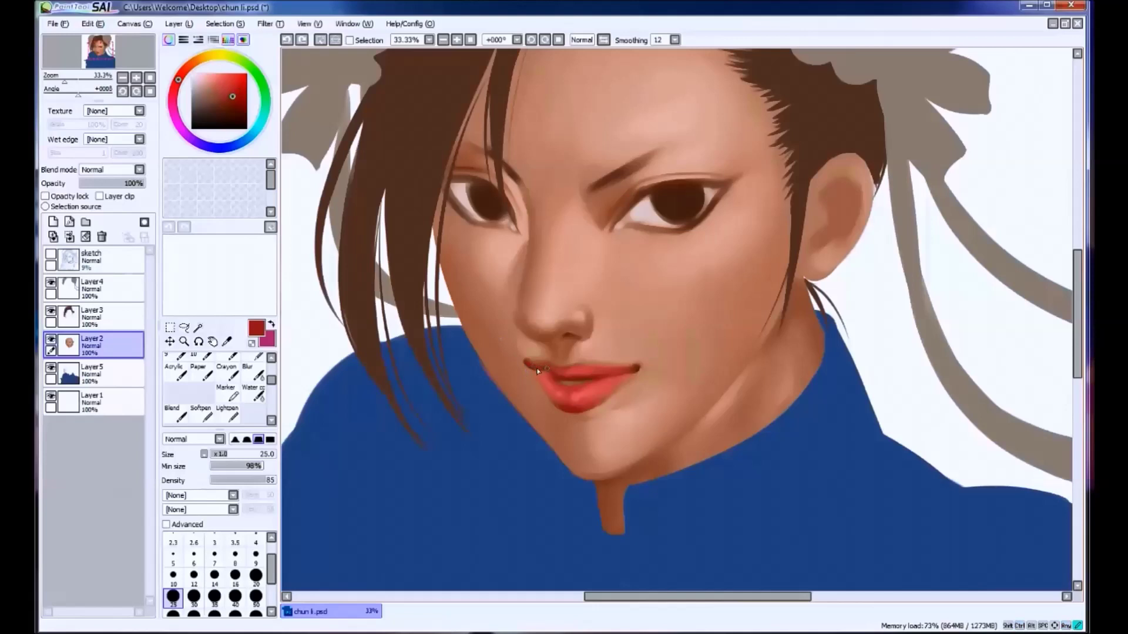
Compare the far mouth corner with and without the last dark red stroke by undoing and redoing it.
key("ctrl+z")
key("ctrl+y")
key("ctrl+z")
key("ctrl+y")
key("ctrl+z")
key("ctrl+y")
Extend the dark red along the lips at brush size 35, checking the strokes by undoing and redoing them.
key("bracketright")
key("bracketright")
key("ctrl+z")
key("ctrl+y")
key("ctrl+y")
key("ctrl+z")
key("ctrl+y")
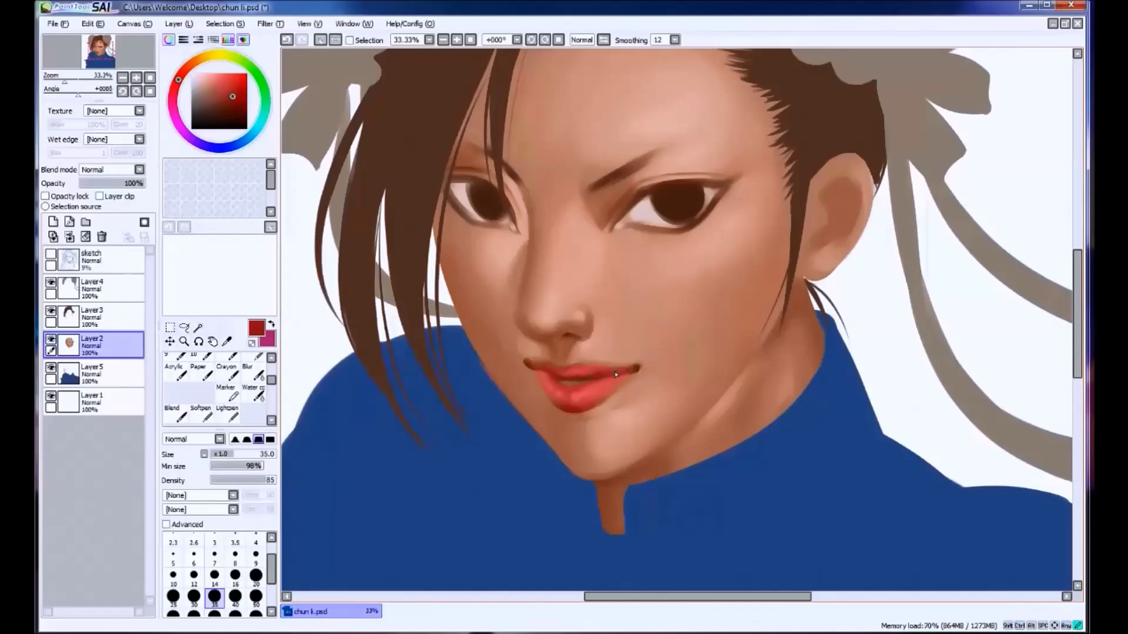
Clean up the upper lip's edge with sampled skin and red tones at brush size 35.
left_click(603, 373, "alt")
left_click(628, 365, "alt")
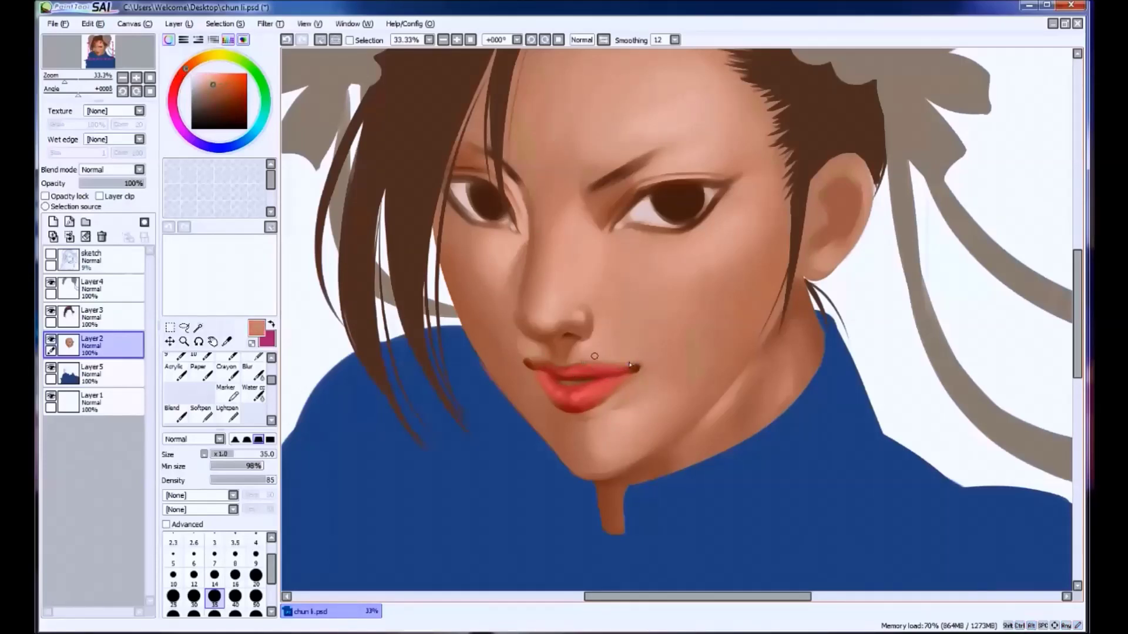
left_click(599, 368, "alt")
left_click(555, 372, "alt")
scroll(609, 379, "down", 3)
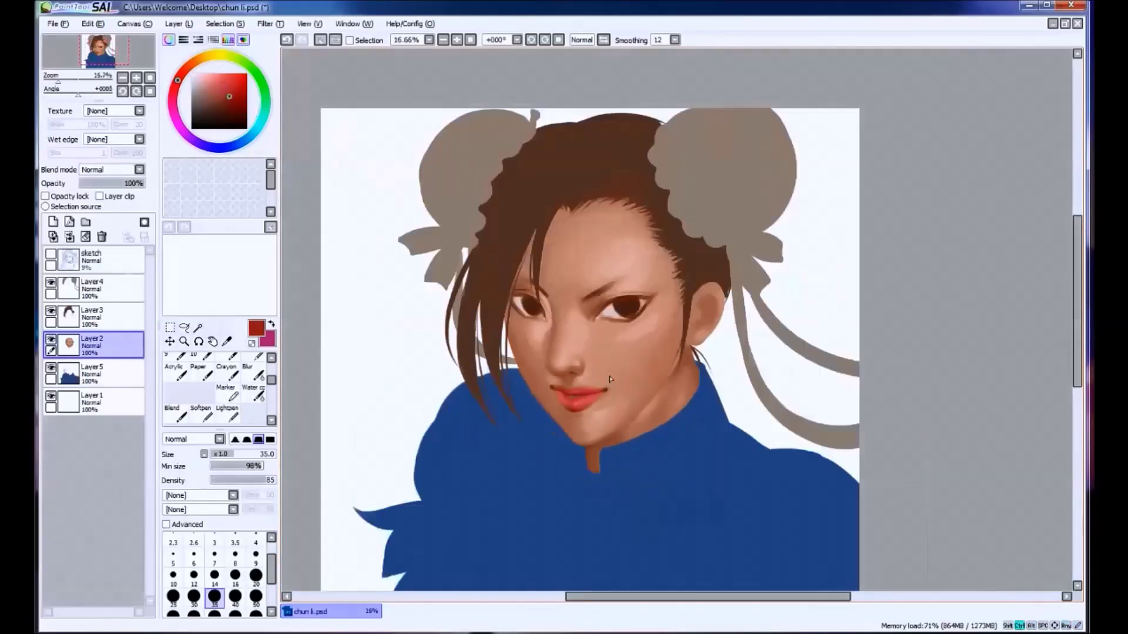
Touch up the far corner of the lips with a sampled tone at brush size 20.
scroll(610, 379, "up", 3)
key("bracketleft")
key("bracketleft")
key("bracketleft")
left_click_drag(610, 379, 583, 411)
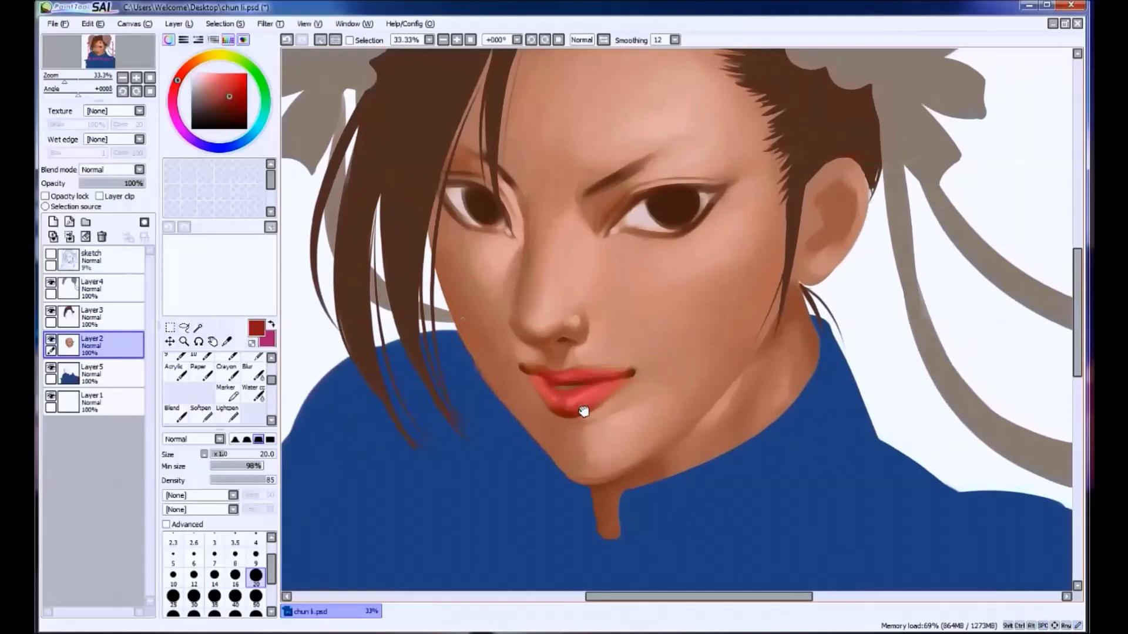
left_click(583, 411, "alt")
left_click_drag(539, 377, 541, 379)
Compare the far mouth corner with and without the last stroke by repeatedly undoing and redoing it.
key("ctrl+z")
key("ctrl+y")
key("ctrl+z")
key("ctrl+y")
key("ctrl+z")
key("ctrl+y")
key("ctrl+z")
key("ctrl+y")
Refine the lips' far edge with sampled lip and skin tones at brush size 30.
key("bracketright")
key("bracketright")
left_click(579, 372, "alt")
left_click(541, 396, "alt")
left_click(530, 380, "alt")
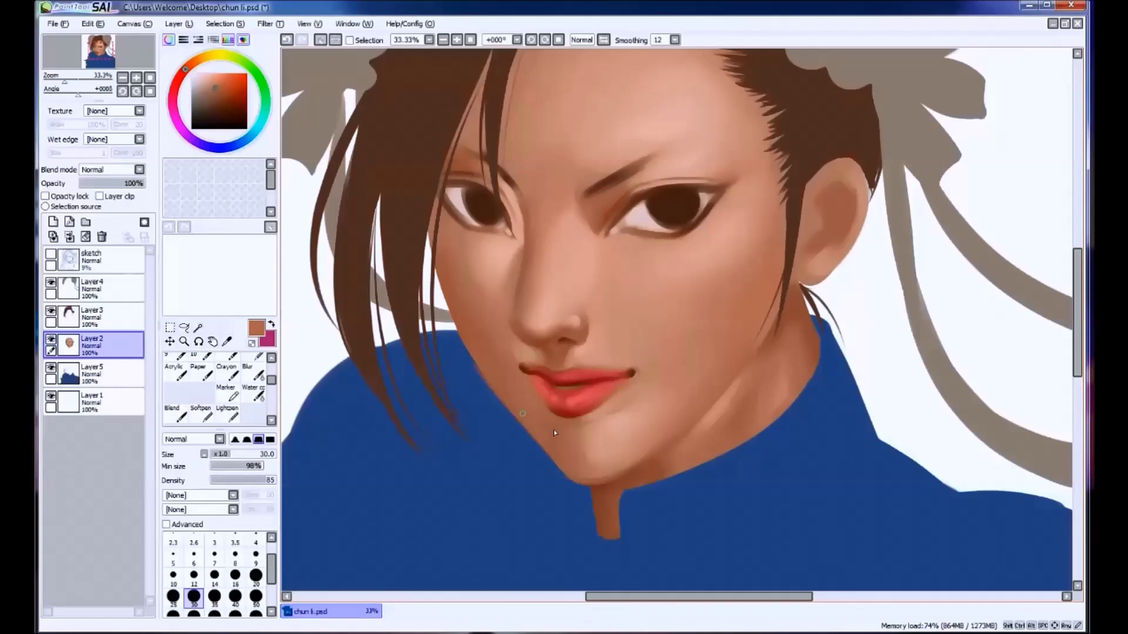
Blend the skin above the upper lip and along the far side of the nose with sampled tones at brush size 50.
key("bracketright")
key("bracketright")
key("bracketright")
left_click(552, 358, "alt")
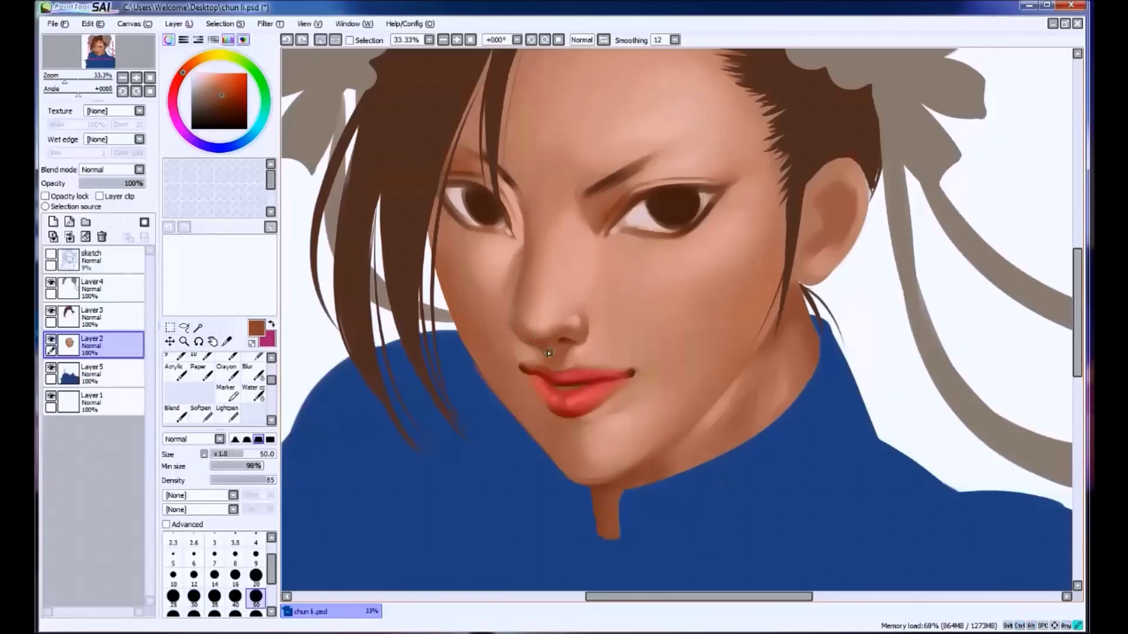
left_click(575, 374, "alt")
left_click(518, 325, "alt")
left_click(530, 320, "alt")
left_click(526, 303, "alt")
left_click(536, 338, "alt")
left_click(544, 335, "alt")
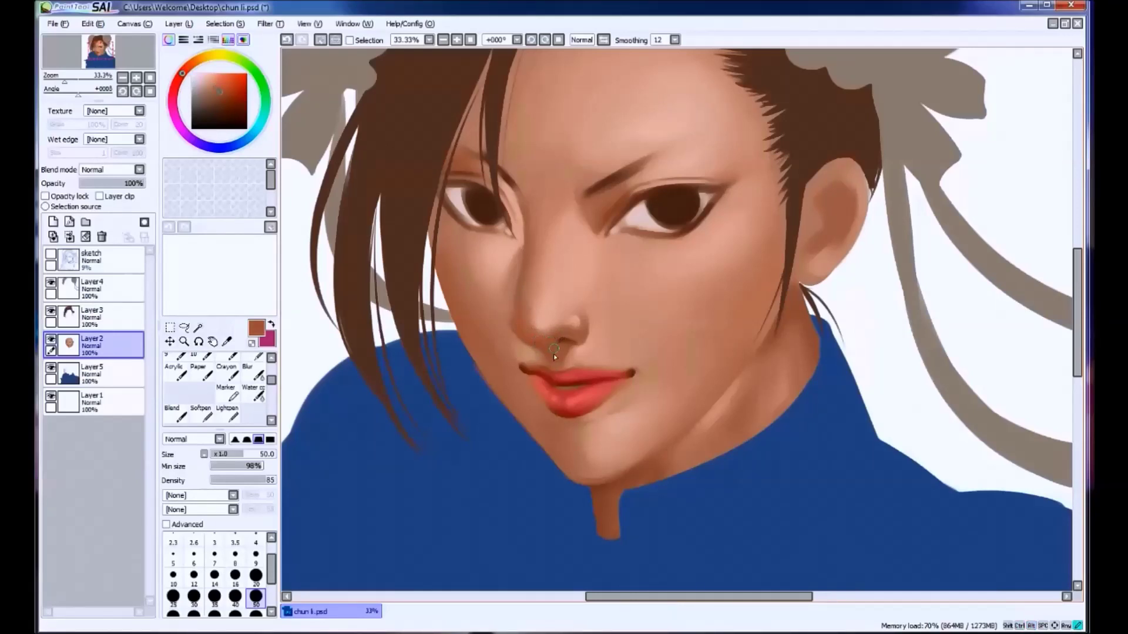
Smooth the shading on the nose tip with sampled light and mid skin tones at brush size 50.
left_click(539, 333, "alt")
left_click(540, 333)
left_click(519, 315, "alt")
left_click(553, 332, "alt")
left_click(555, 323, "alt")
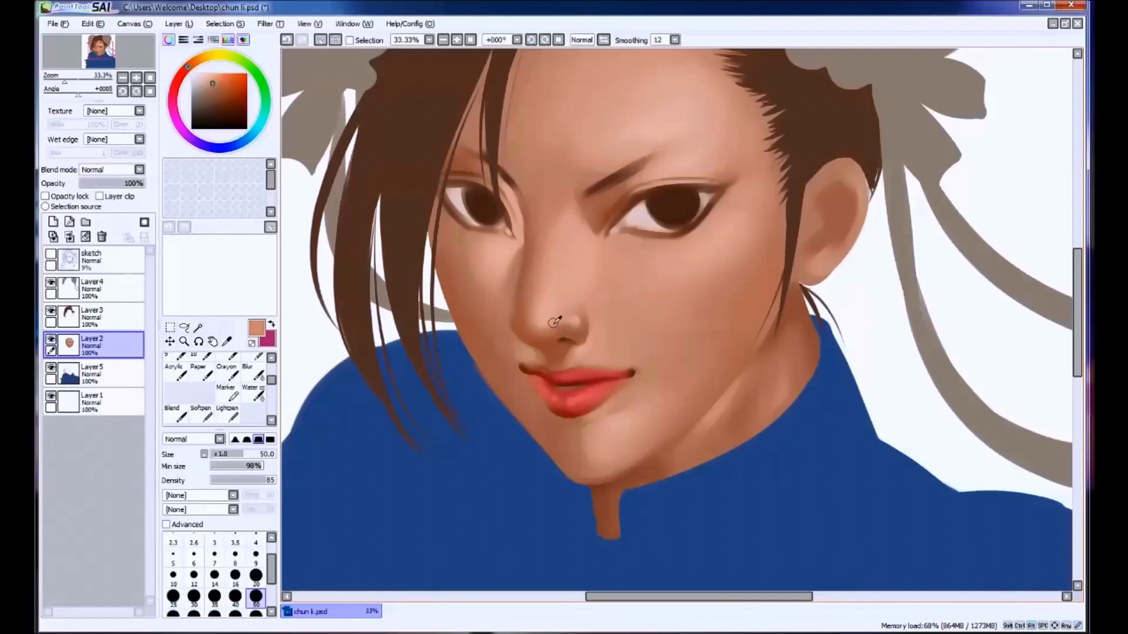
Refine the underside of the nose near the nostril with a sampled reddish tone at brush size 35, undoing one stroke.
left_click(573, 370, "alt")
key("bracketleft")
key("bracketleft")
key("ctrl+z")
left_click(561, 335)
left_click(563, 332, "alt")
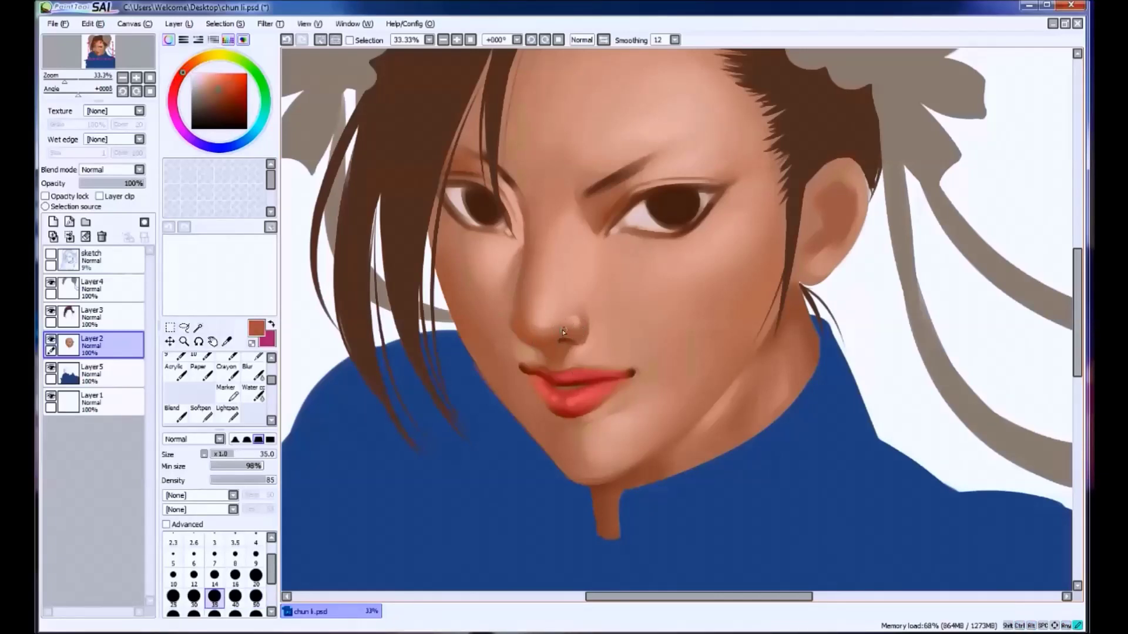
Blend the near nostril wing and the nose's underside with sampled skin tones at brush size 40.
left_click(580, 323, "alt")
key("ctrl+z")
key("bracketright")
left_click(578, 336)
left_click(581, 335, "alt")
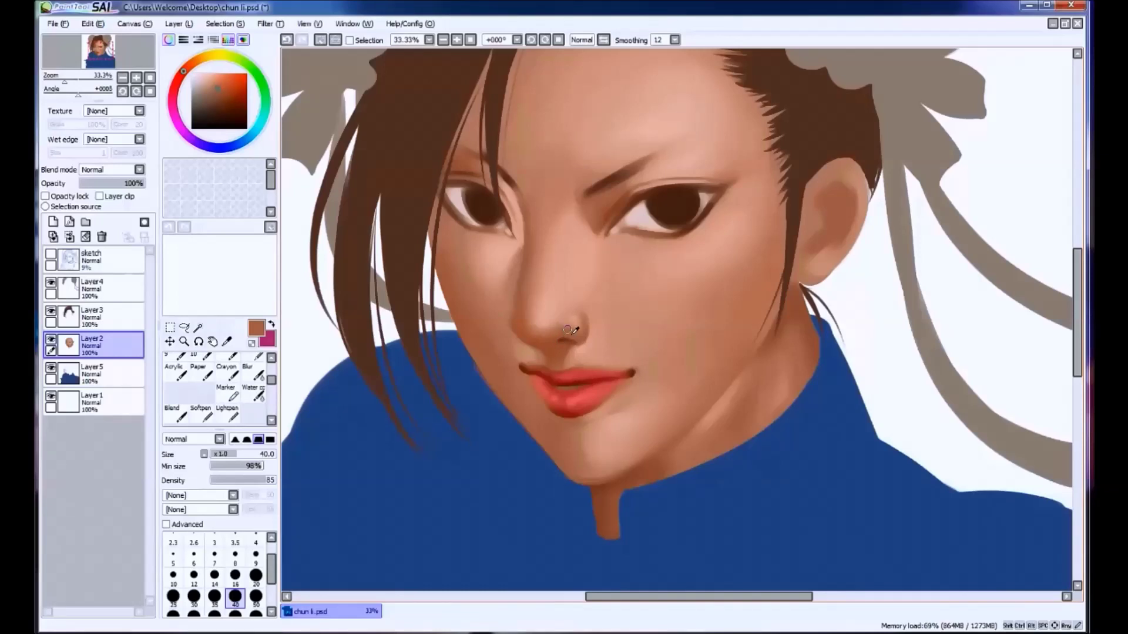
left_click(573, 332, "alt")
left_click(544, 341, "alt")
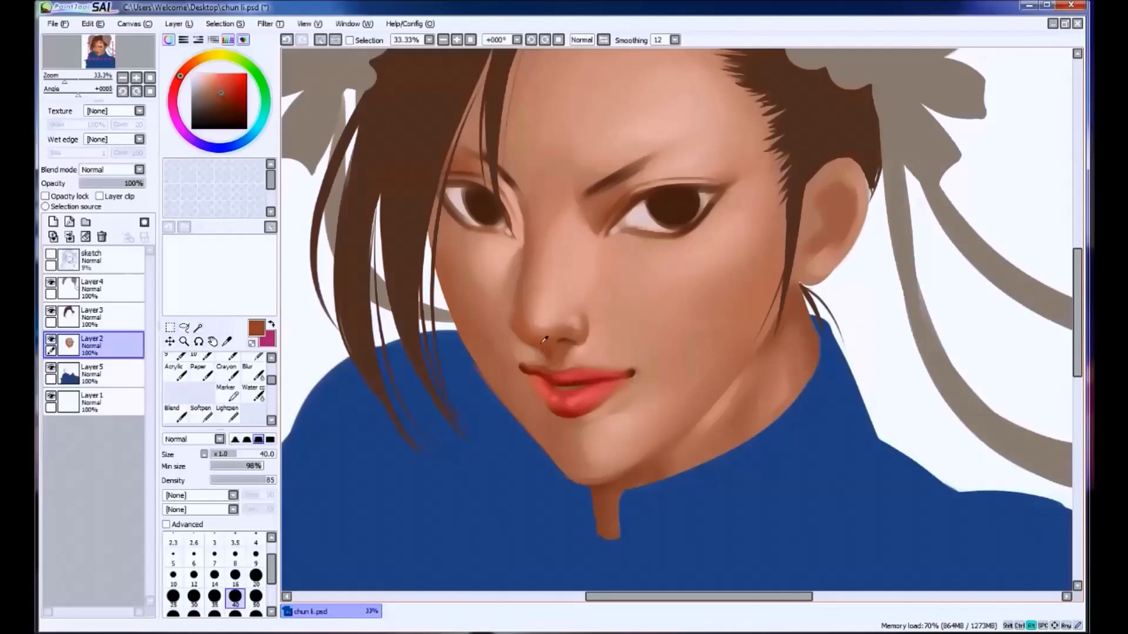
Rework the shadow beneath the nose and darken the nostril with a dark brown at brush size 25.
left_click_drag(556, 355, 550, 367)
left_click(563, 351, "alt")
key("ctrl+z")
left_click(560, 347, "alt")
key("bracketleft")
key("bracketleft")
key("bracketleft")
left_click(575, 348, "alt")
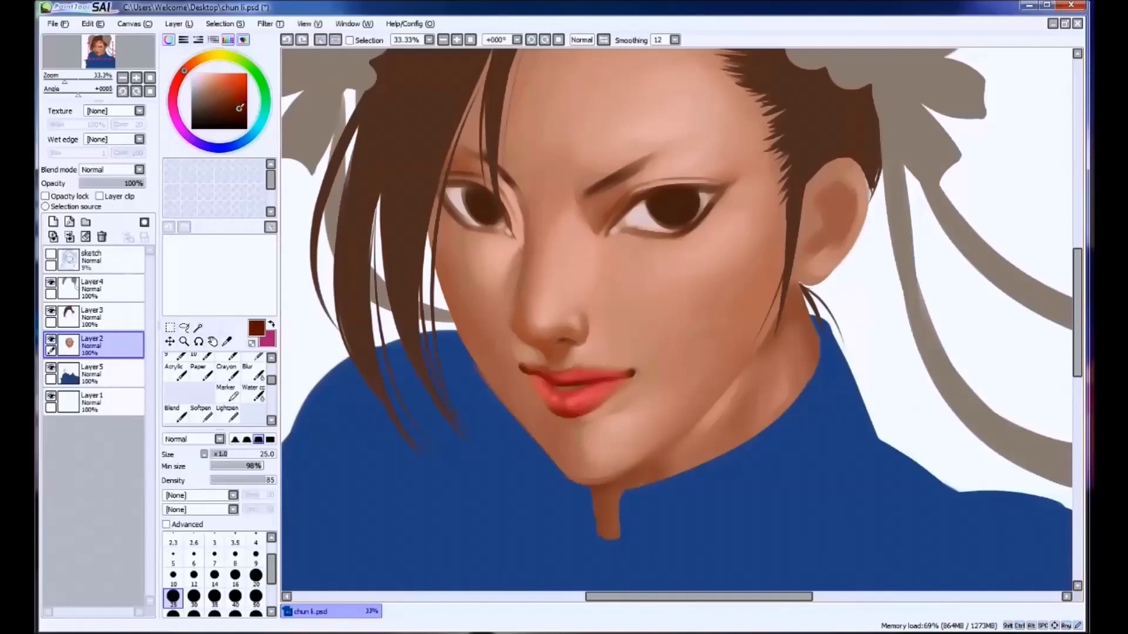
left_click(567, 345, "alt")
left_click(565, 344, "alt")
Blend the shadow between the nose and the upper lip out to the far mouth corner at brush size 40.
key("bracketright")
key("bracketright")
key("bracketright")
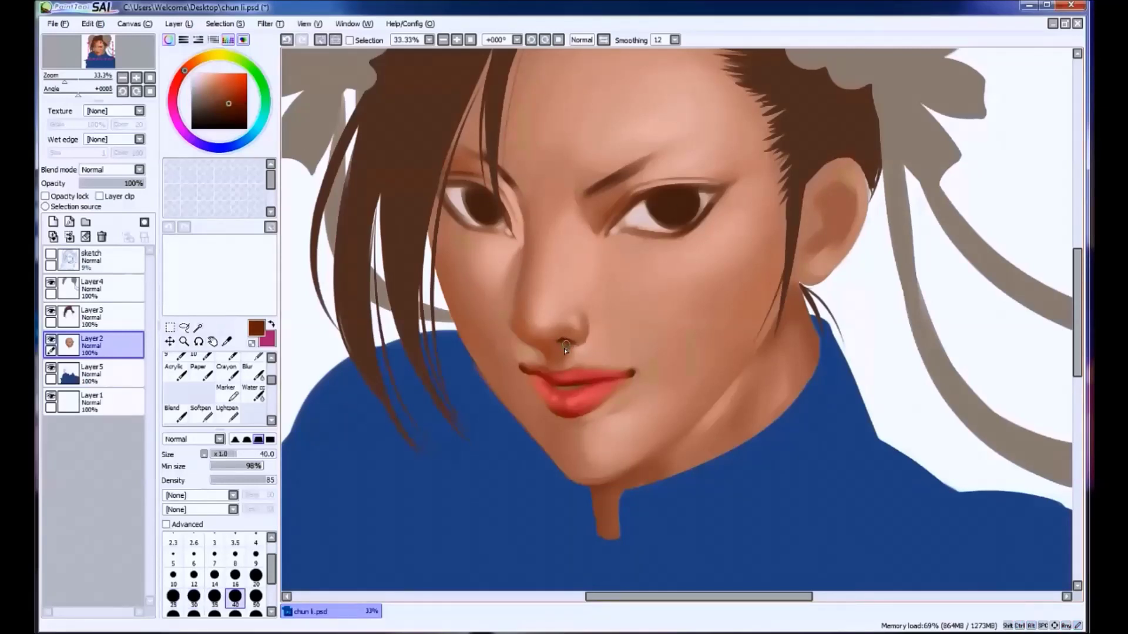
left_click(563, 352, "alt")
left_click(560, 351, "alt")
left_click(563, 359, "alt")
left_click(543, 365, "alt")
left_click(522, 376, "alt")
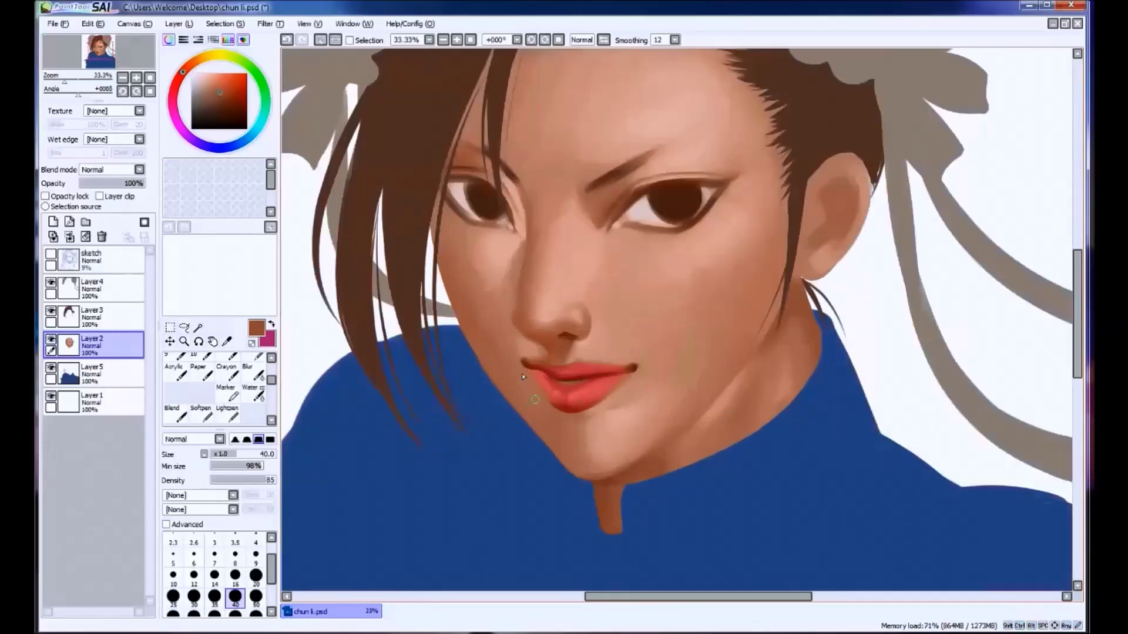
Try to smooth the nose bridge and tip with sampled skin tones at brush size 60, undoing the strokes.
key("bracketright")
key("bracketright")
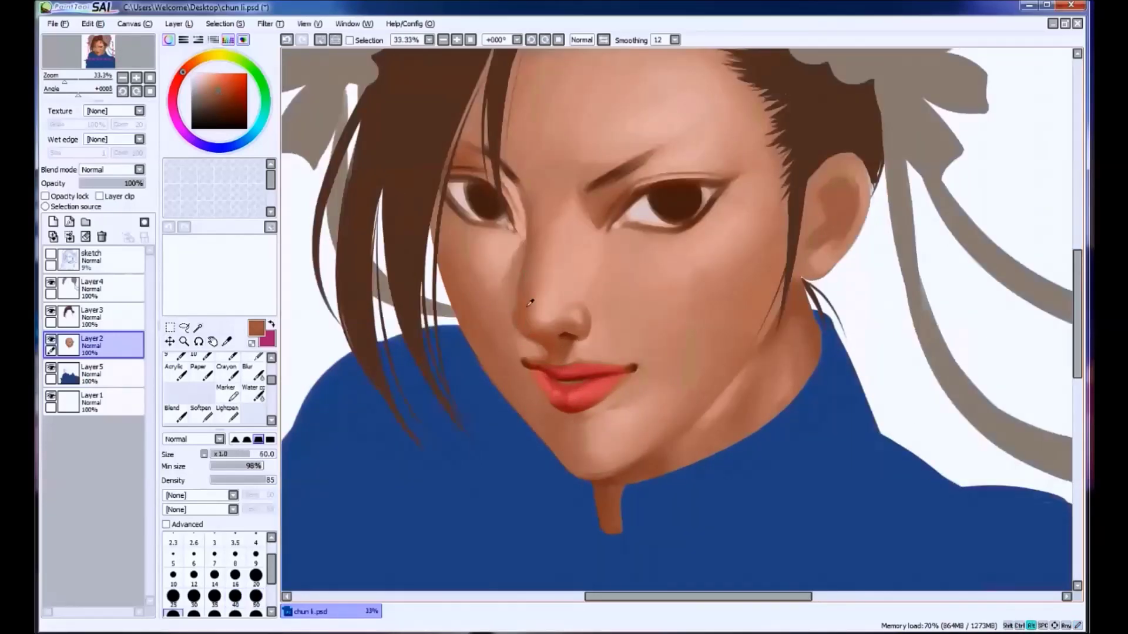
left_click(535, 293, "alt")
key("ctrl+z")
left_click(535, 294, "alt")
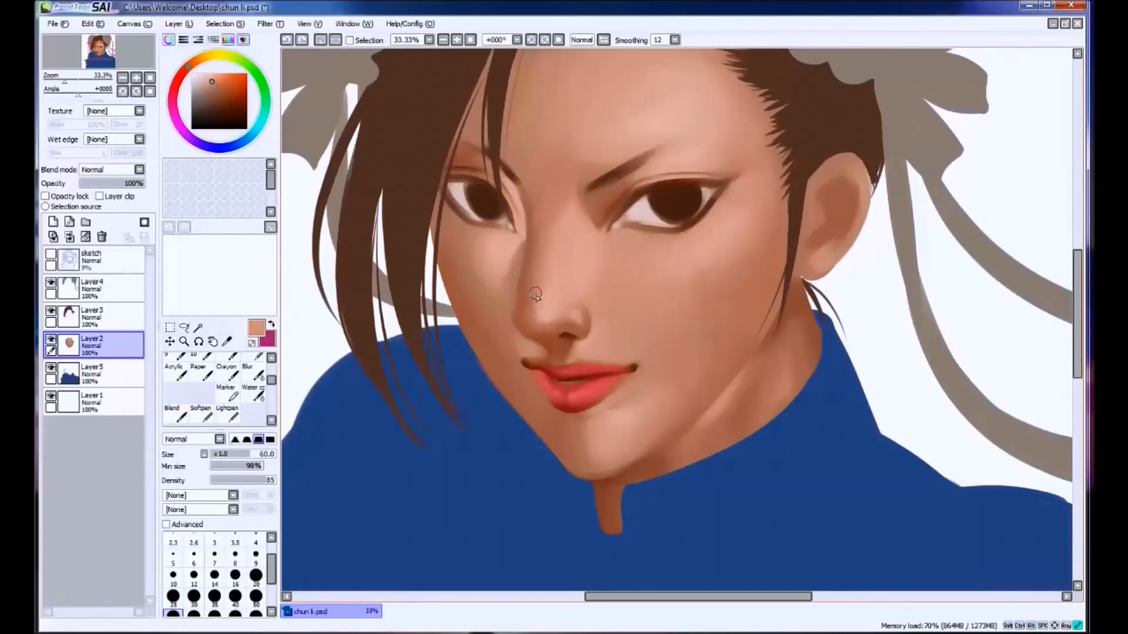
mouse_move(535, 297)
left_mouse_down()
mouse_move(539, 326)
mouse_move(554, 332)
mouse_move(535, 326)
mouse_move(552, 331)
mouse_move(573, 311)
left_mouse_up()
key("ctrl+z")
key("ctrl+z")
key("ctrl+z")
Soften the near nostril wing with sampled skin tones at brush size 60, undoing unwanted strokes.
left_click(582, 310, "alt")
left_click(581, 309, "alt")
left_click(579, 317, "alt")
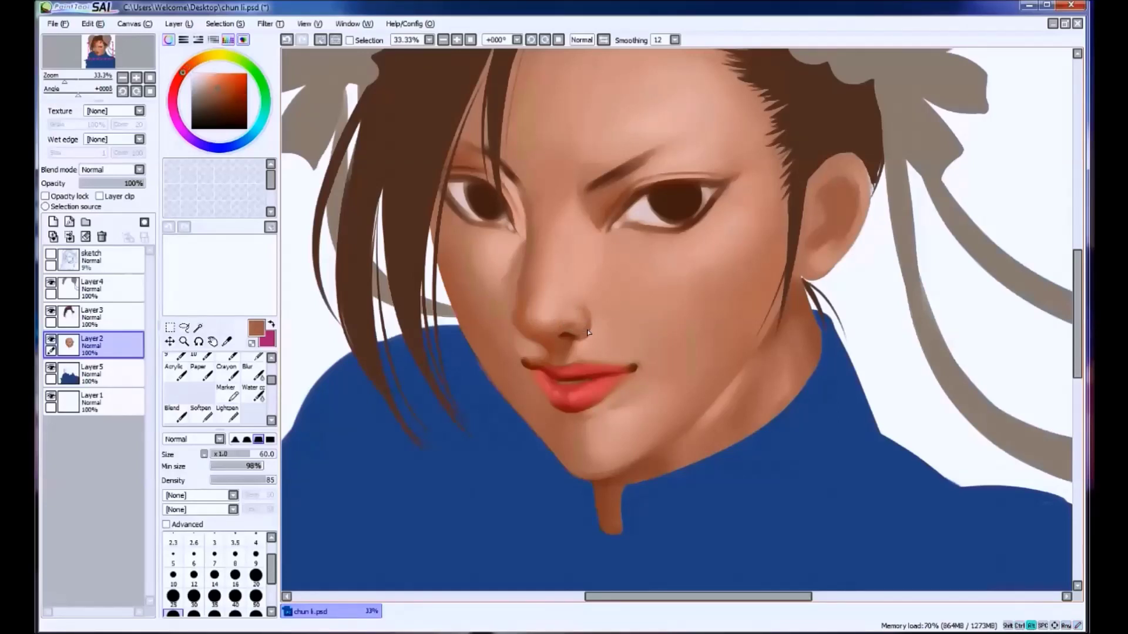
left_click(578, 321, "alt")
key("ctrl+z")
left_click(576, 318, "alt")
left_click_drag(578, 322, 592, 311)
key("ctrl+z")
Undo the last strokes around the nostril wing and sample the light skin beside it at brush size 30.
key("bracketleft")
key("bracketleft")
key("bracketleft")
key("bracketleft")
key("ctrl+z")
key("ctrl+z")
key("ctrl+z")
left_click(592, 309, "alt")
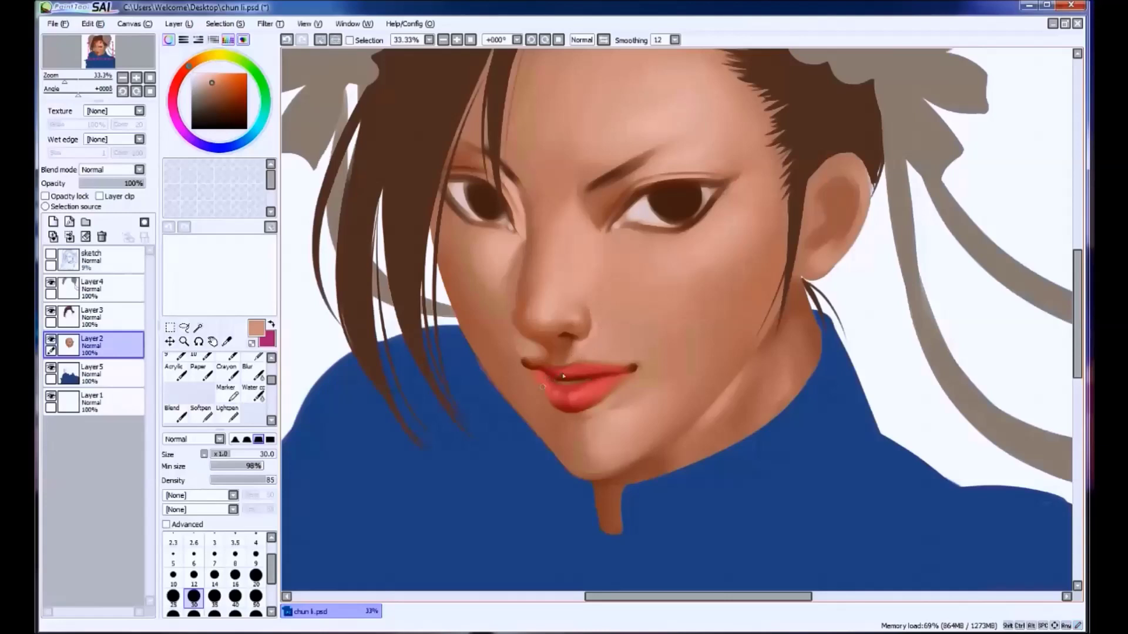
Blend the skin between the near eyebrow and eye with sampled shadow and light tones at brush size 50.
key("bracketright")
key("bracketright")
key("bracketright")
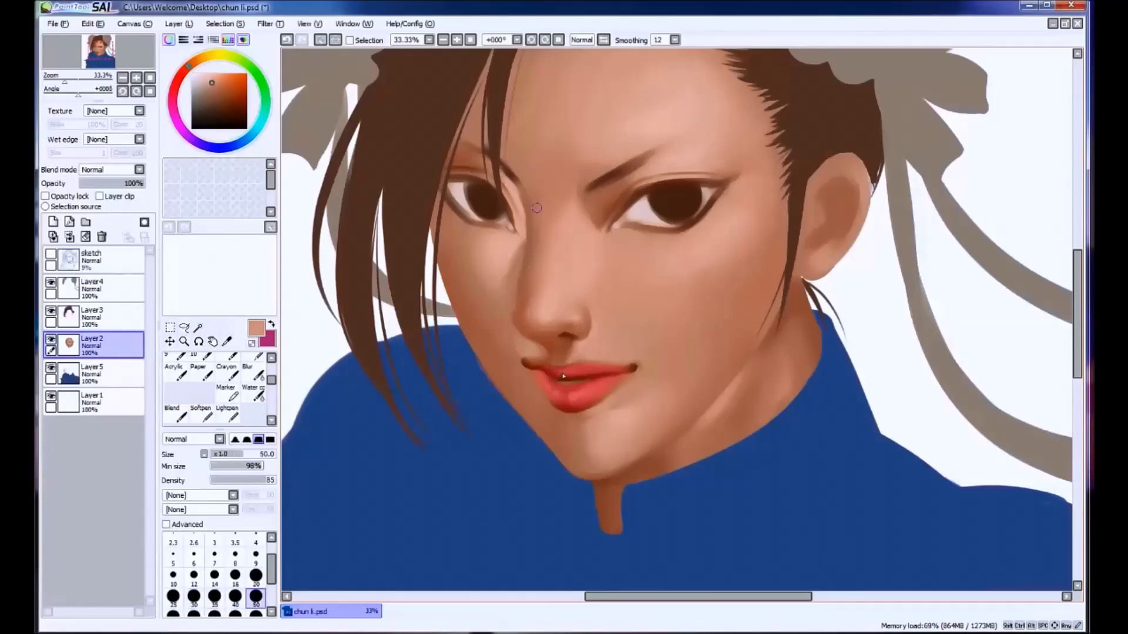
left_click(595, 200, "alt")
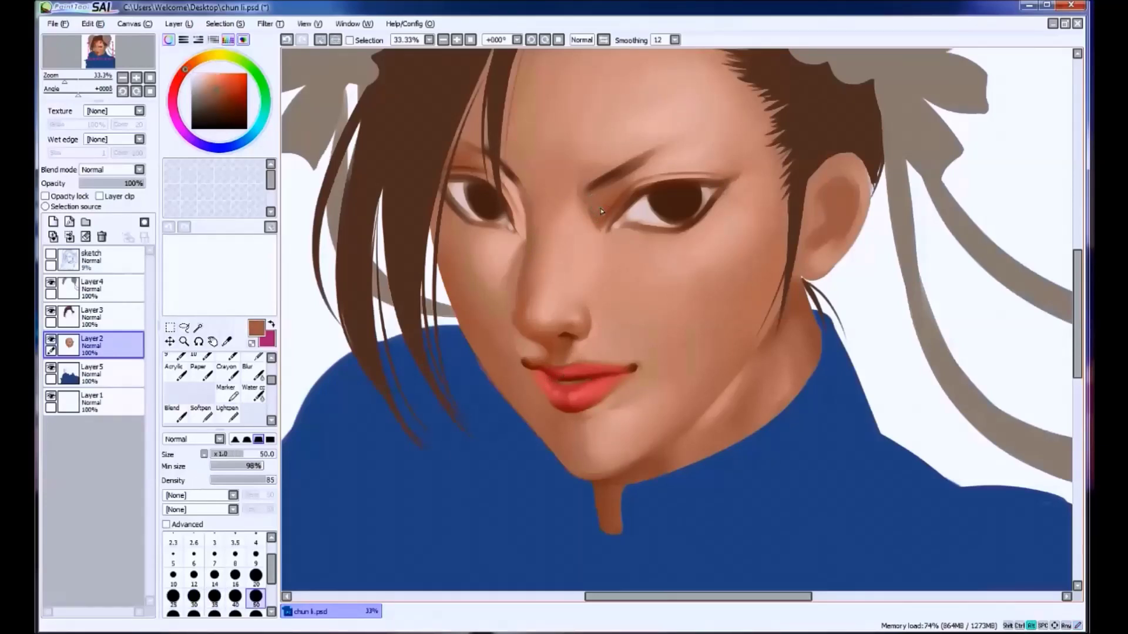
left_click(611, 200, "alt")
key("ctrl+z")
left_click(621, 189)
left_click(665, 158, "alt")
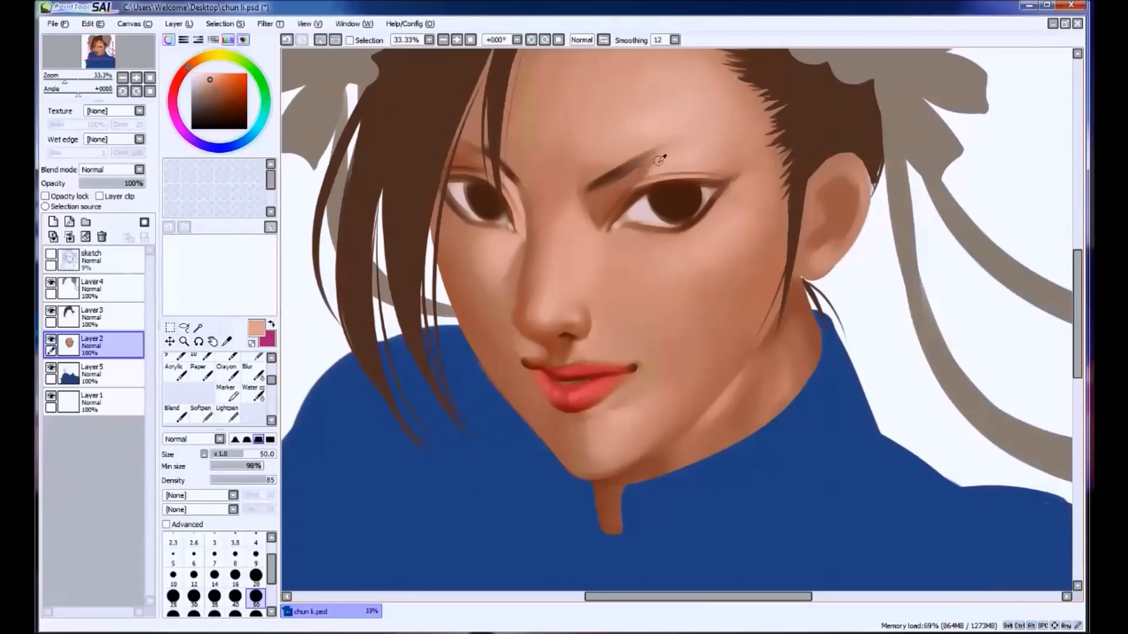
left_click(617, 180, "alt")
key("ctrl+z")
Shade the skin around the far eyebrow with a sampled brown, raise the brush size to 80, and compare the last stroke.
left_click(485, 168, "alt")
left_click(477, 162)
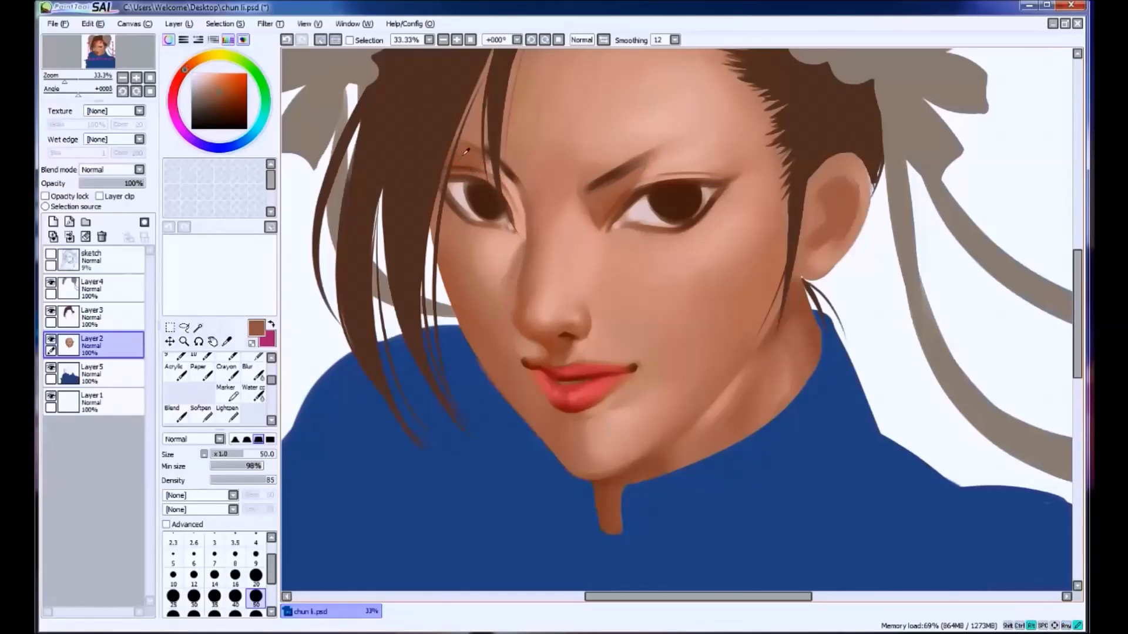
key("bracketright")
key("bracketright")
key("bracketright")
key("ctrl+z")
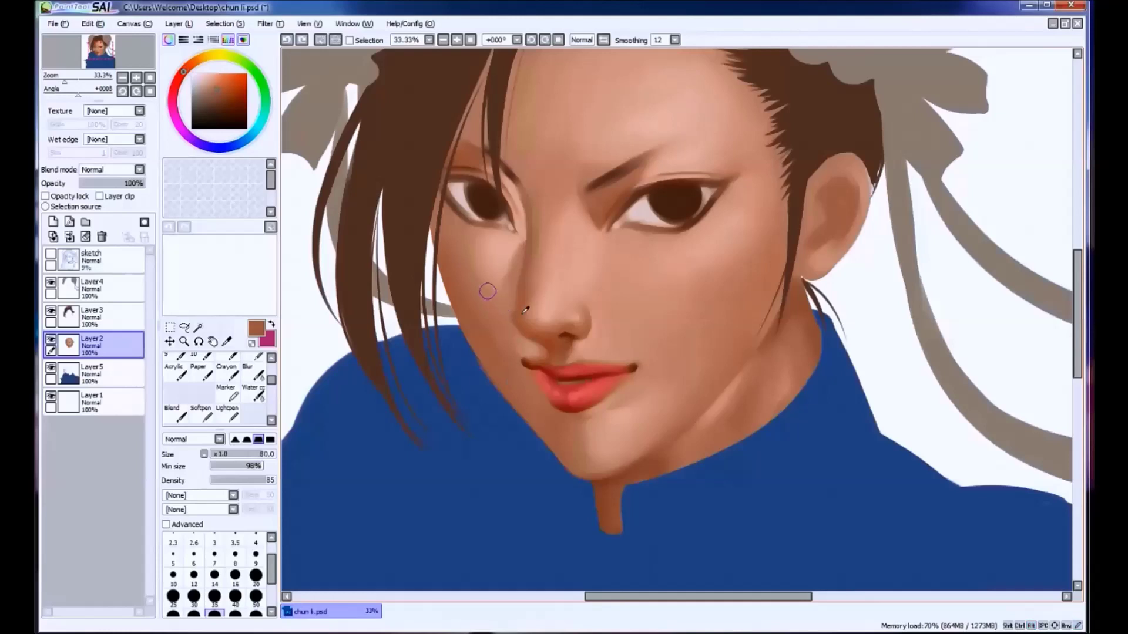
key("ctrl+y")
Try several brown shading strokes along the far cheek's edge at brush size 100, undoing each one.
key("bracketright")
left_click(466, 277, "alt")
key("ctrl+z")
mouse_move(446, 229)
left_mouse_down()
mouse_move(452, 305)
mouse_move(444, 273)
left_mouse_up()
key("ctrl+z")
left_click_drag(497, 333, 473, 373)
key("ctrl+z")
left_click_drag(467, 314, 500, 336)
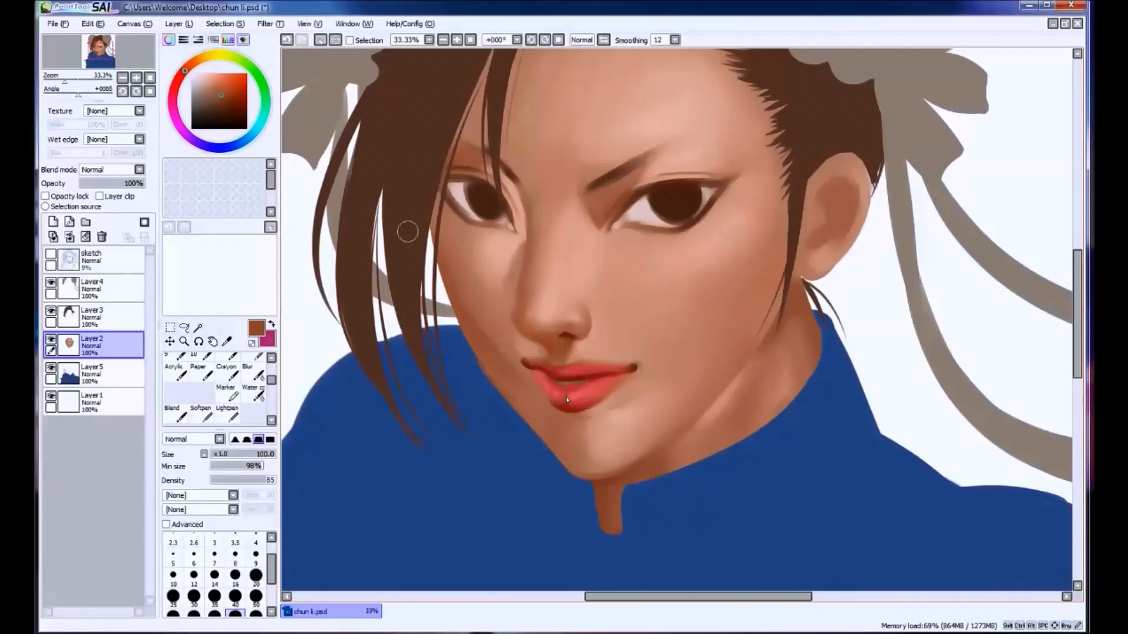
key("ctrl+z")
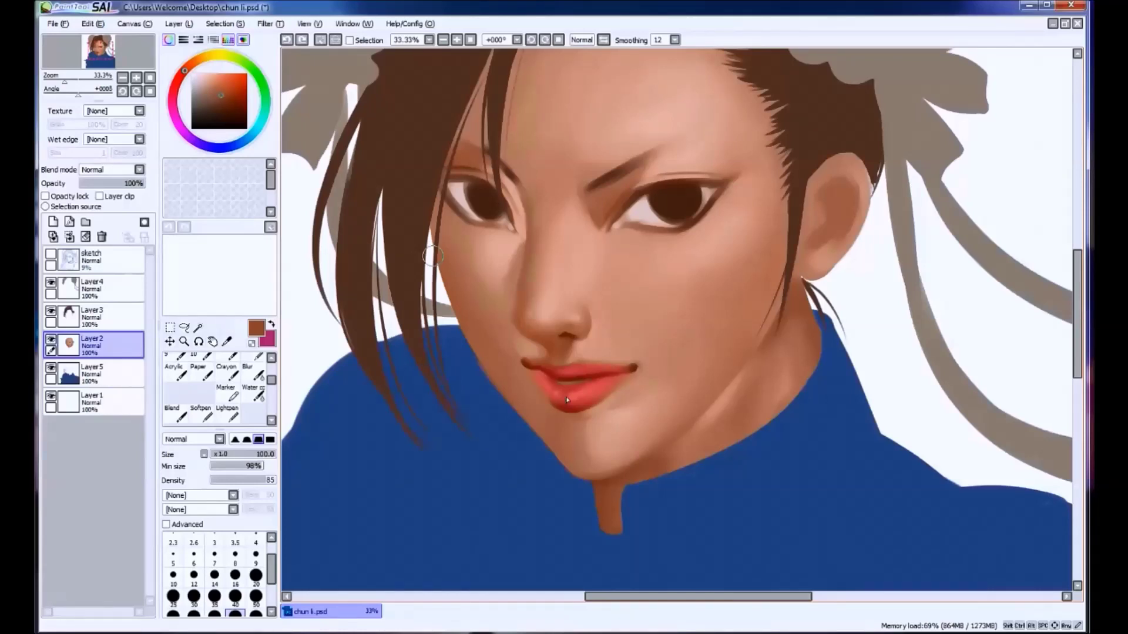
Darken the far cheek's edge down toward the mouth at brush size 120, checking the stroke by undoing and redoing it.
key("bracketright")
left_click_drag(464, 306, 506, 372)
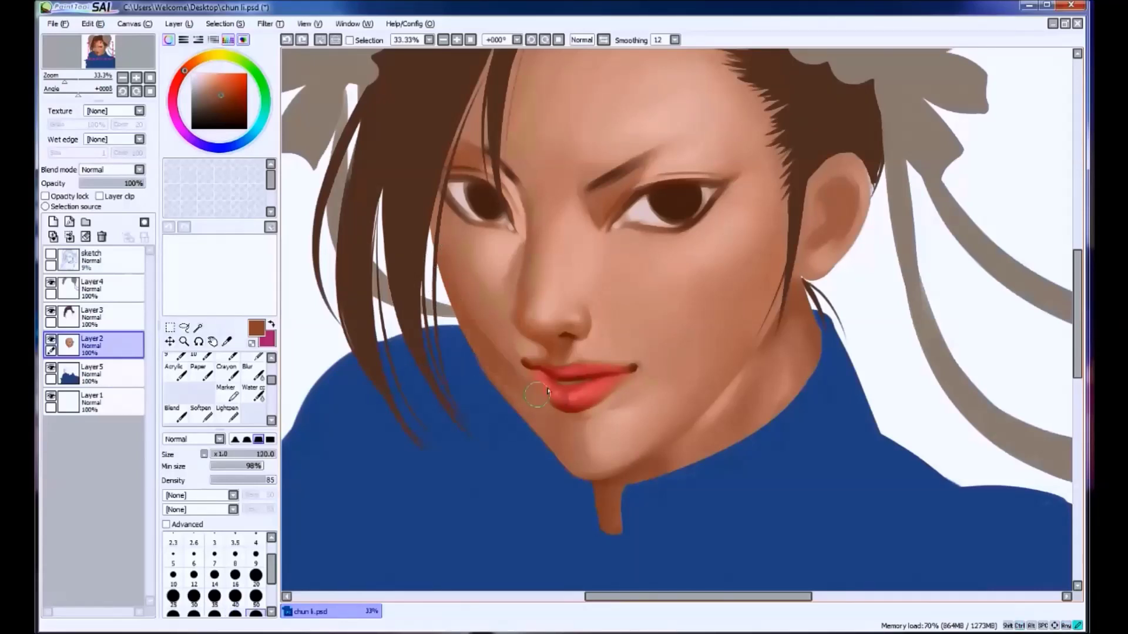
key("ctrl+z")
key("ctrl+y")
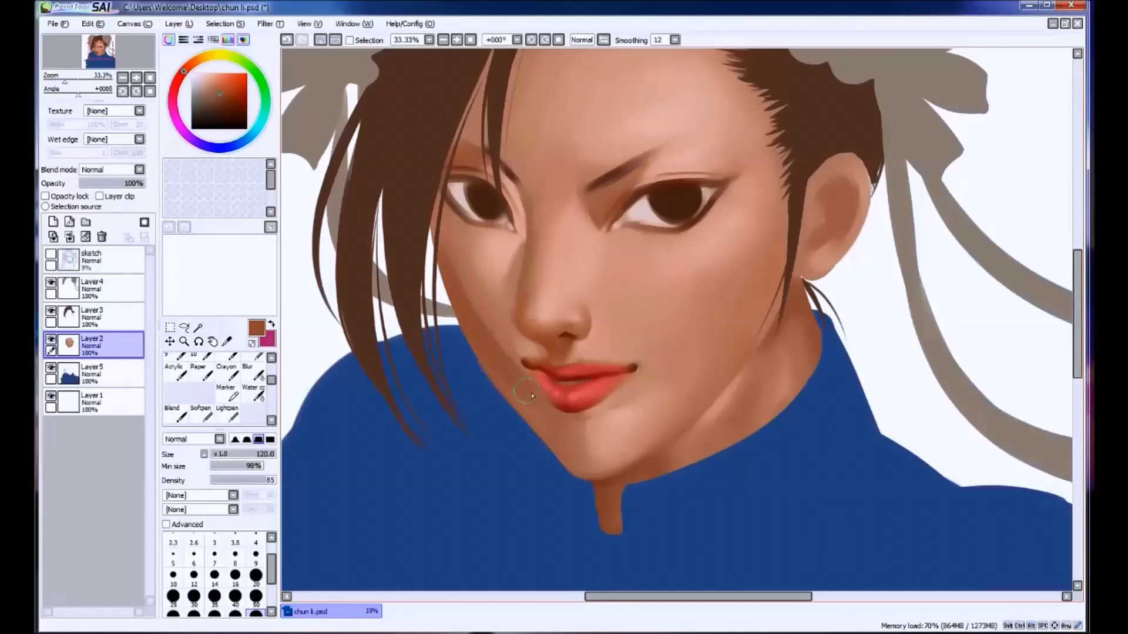
Blend the far cheek and jaw down to the chin with sampled skin tones at brush size 120.
left_click(532, 396, "alt")
left_click(462, 265, "alt")
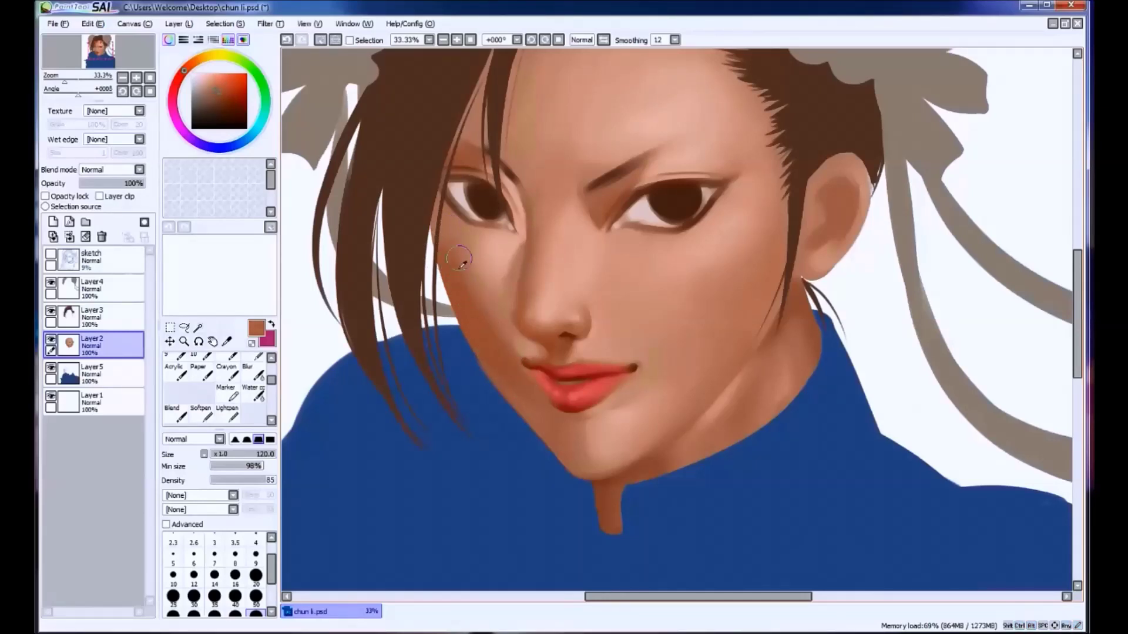
left_click(462, 244, "alt")
left_click(487, 346, "alt")
left_click_drag(523, 420, 546, 427)
left_click(565, 460, "alt")
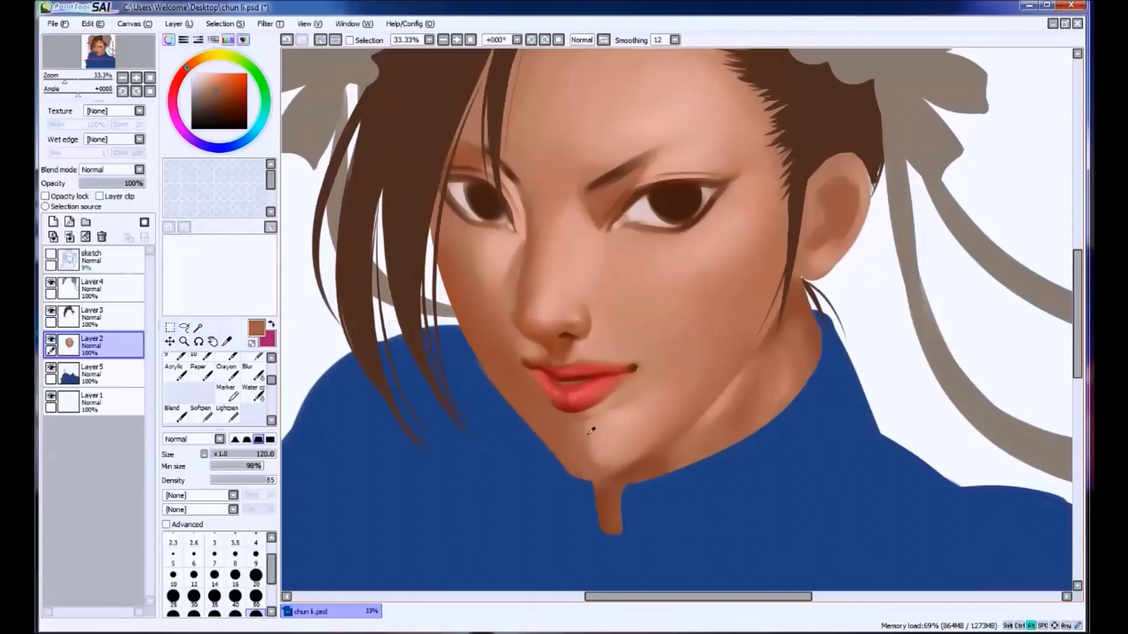
Try shading the chin with sampled tones, reducing the brush to size 80 and undoing the strokes.
left_click(586, 393, "alt")
key("ctrl+z")
left_click(587, 458, "alt")
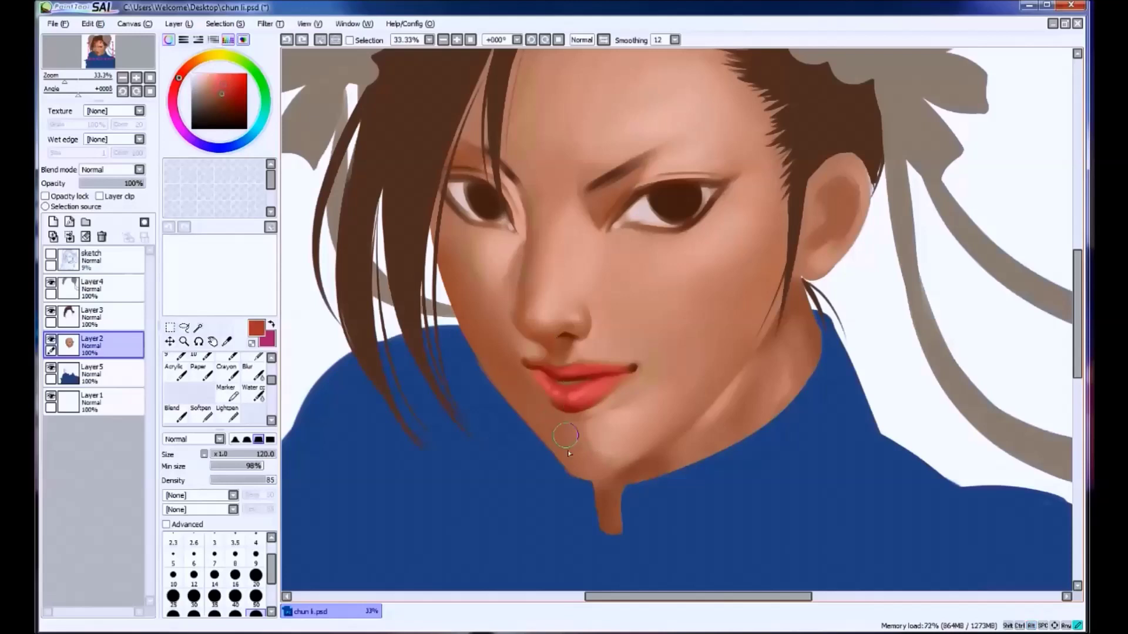
left_click(584, 468, "alt")
key("bracketleft")
key("bracketleft")
left_click_drag(571, 477, 611, 454)
key("ctrl+z")
Soften the highlight on the chin with sampled light and mid skin tones at brush size 80.
left_click(599, 468, "alt")
left_click(588, 441, "alt")
left_click(620, 466, "alt")
left_click(588, 444, "alt")
key("ctrl+z")
left_click(594, 441, "alt")
left_click_drag(590, 440, 596, 438)
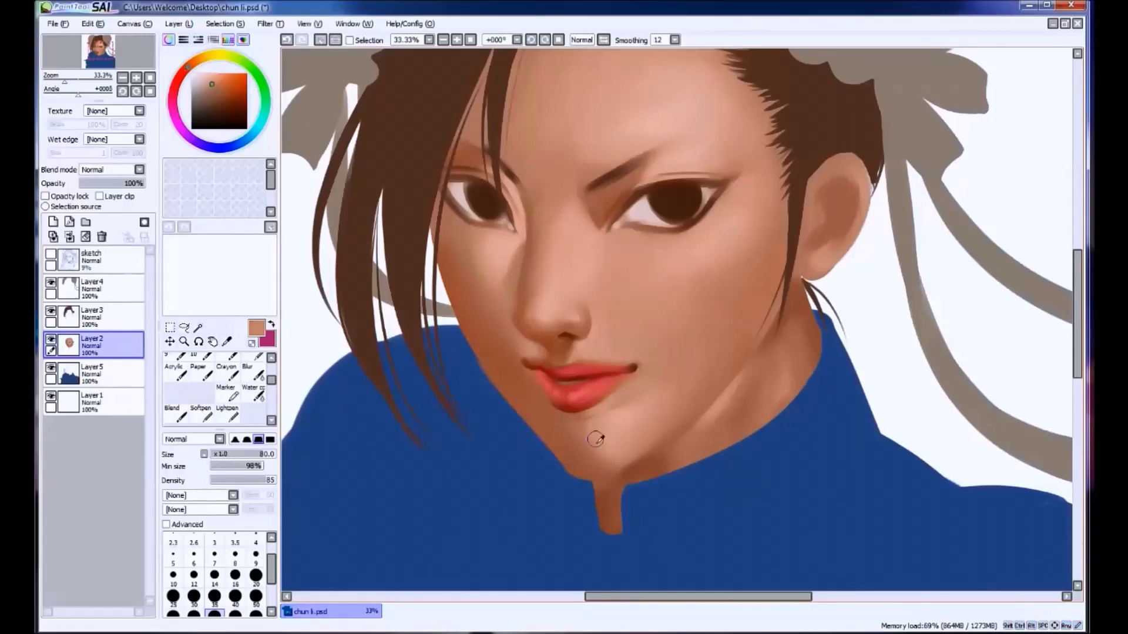
left_click(613, 426, "alt")
left_click(606, 452, "alt")
key("ctrl+z")
Shade the chin's lower edge with sampled darker skin tones, undoing unwanted strokes and repainting along the jawline.
left_click(584, 447, "alt")
left_click_drag(584, 447, 608, 480)
left_click(595, 471, "alt")
left_click(594, 472, "alt")
key("ctrl+z")
key("ctrl+z")
left_click_drag(547, 463, 628, 473)
Erase the paint that spills past the chin's far edge with the eraser at size 100.
key("e")
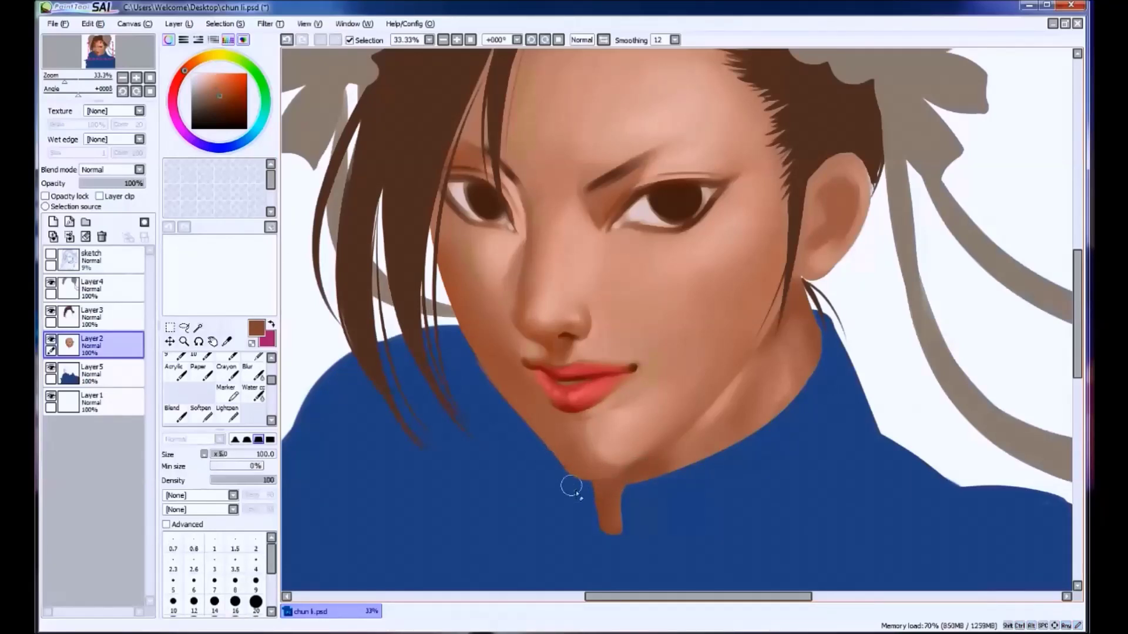
left_click_drag(554, 467, 584, 496)
key("b")
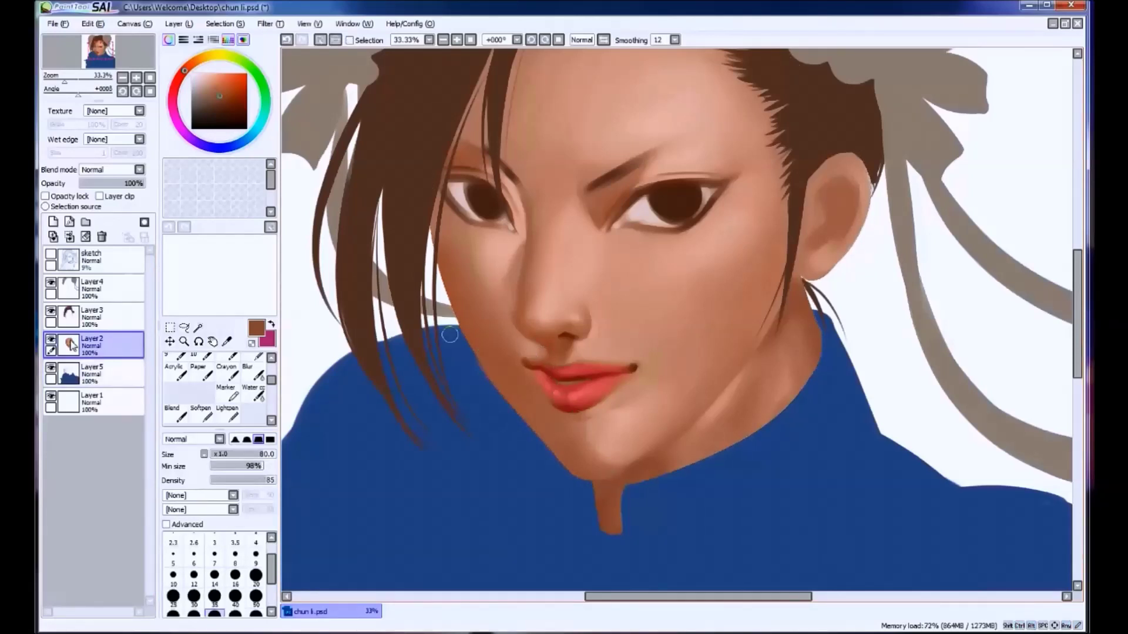
Shade the far cheek's outer edge with sampled skin tones at brush size 120, undoing unwanted strokes.
key("bracketright")
key("bracketright")
key("ctrl+z")
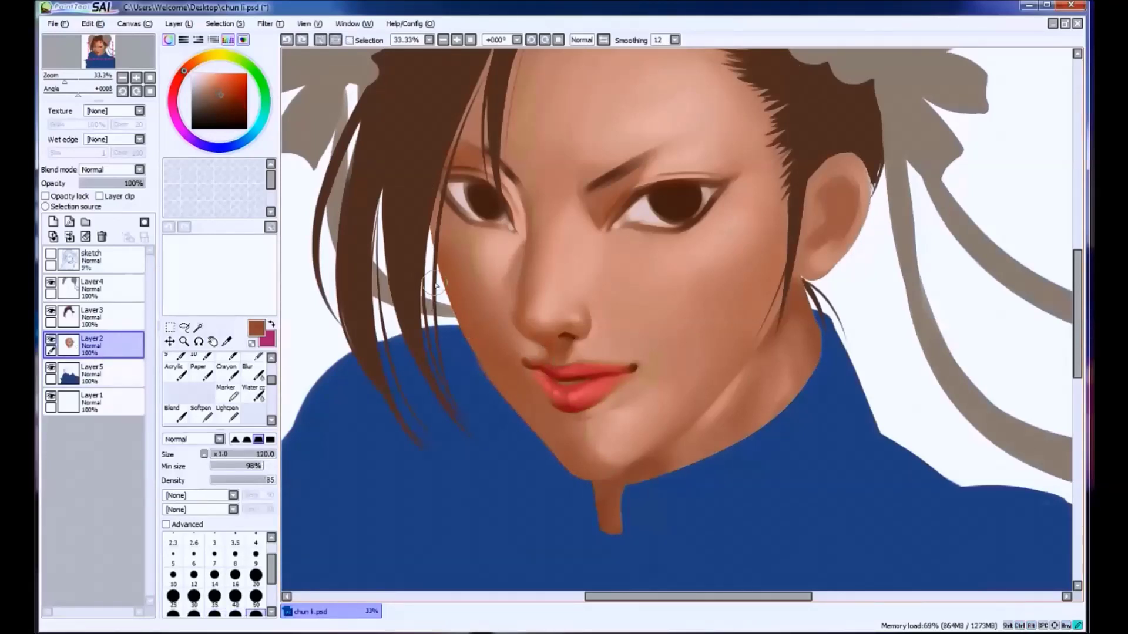
left_click(557, 352, "alt")
left_click_drag(458, 308, 486, 360)
left_click(479, 312, "alt")
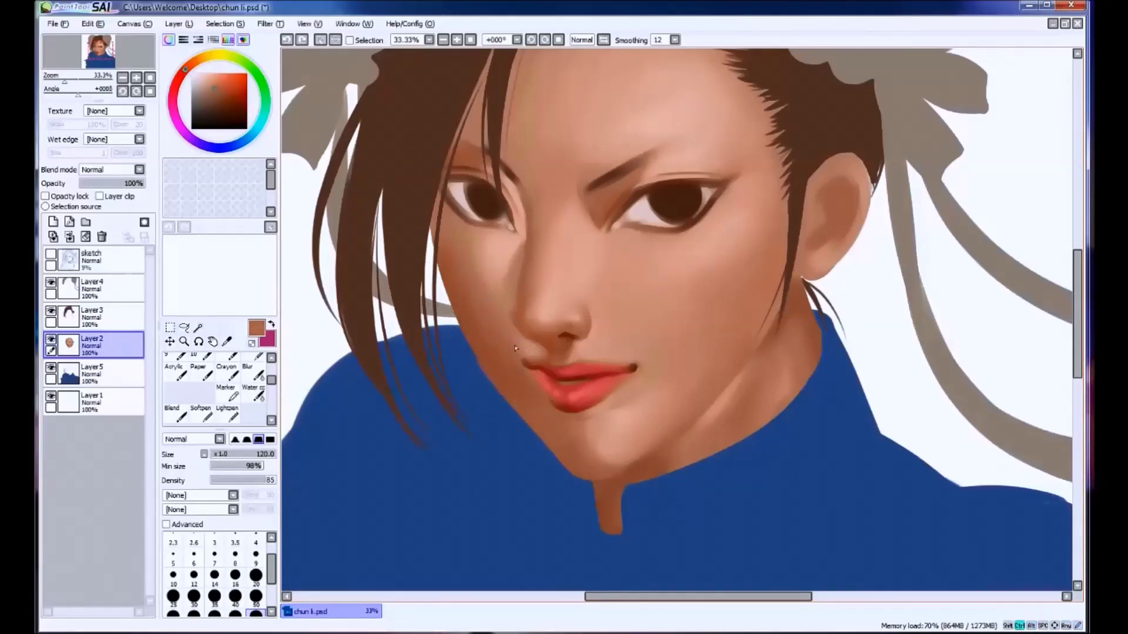
key("ctrl+z")
Repaint the far cheek below the eye with sampled tones at brush size 100.
scroll(481, 316, "down", 1)
left_click_drag(516, 349, 511, 353)
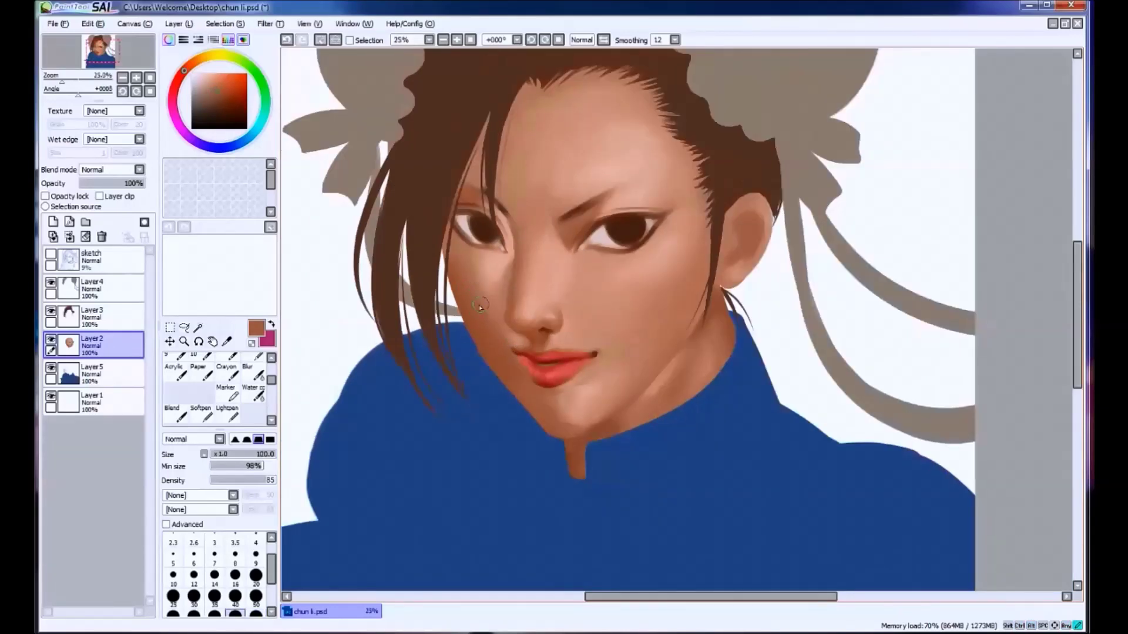
key("ctrl+z")
left_click_drag(477, 271, 506, 324)
left_click(478, 252, "alt")
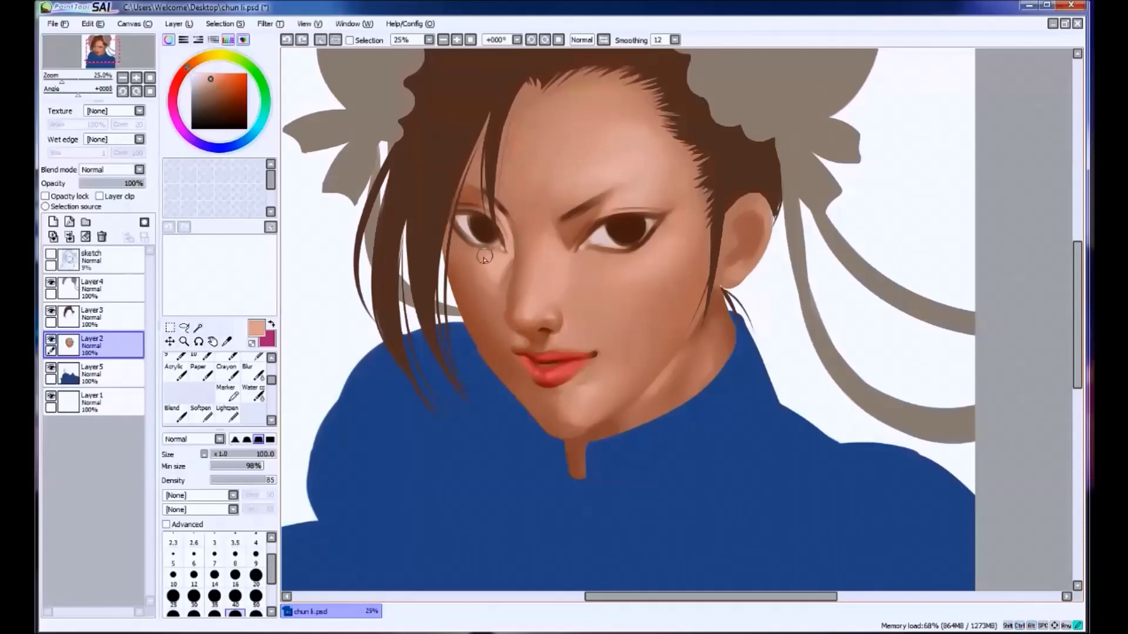
Blend the far cheek's light and dark areas down to the jaw with sampled skin tones, undoing an unwanted stroke.
left_click(492, 309, "alt")
left_click(462, 261, "alt")
left_click(505, 351, "alt")
left_click(507, 377, "alt")
left_click(458, 243, "alt")
key("ctrl+z")
left_click(474, 334, "alt")
Smooth the skin between the nose and the far mouth corner with sampled tones at brush size 70.
key("bracketleft")
key("bracketleft")
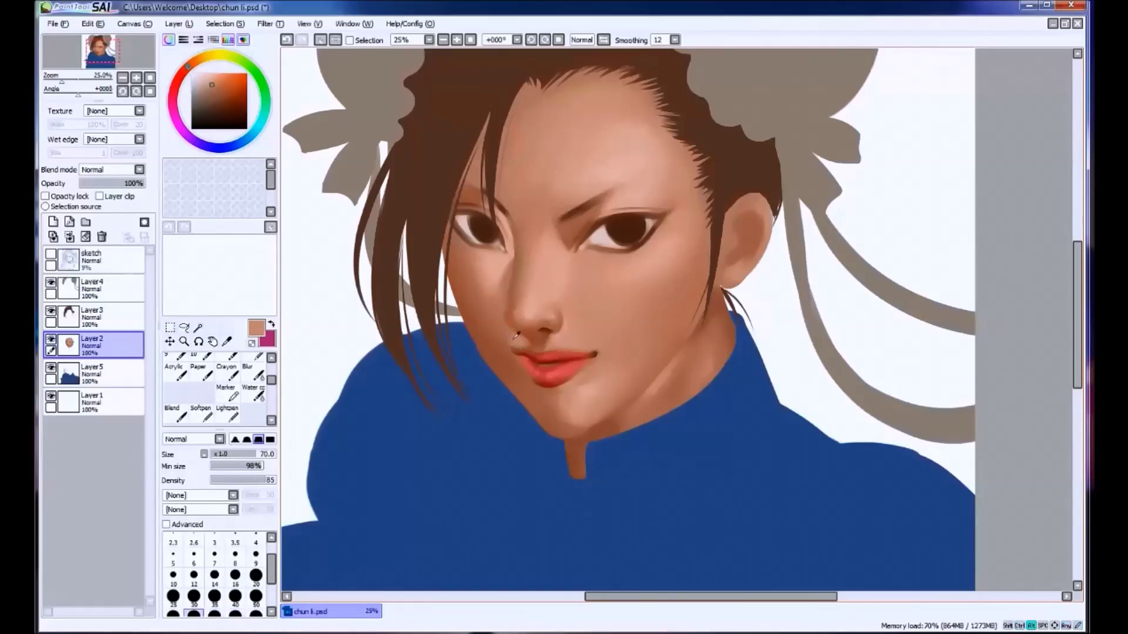
left_click(507, 331, "alt")
left_click(513, 356, "alt")
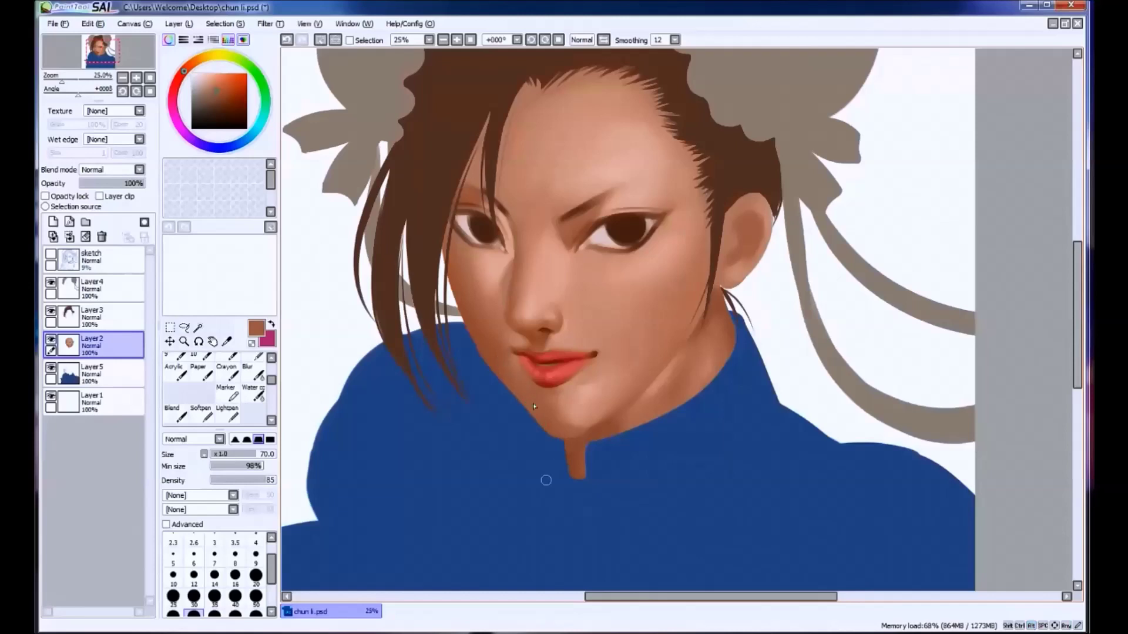
Blend the skin below the near mouth corner with sampled tones at brush size 120.
left_click(589, 376, "alt")
key("bracketright")
key("bracketright")
key("bracketright")
left_click(601, 369, "alt")
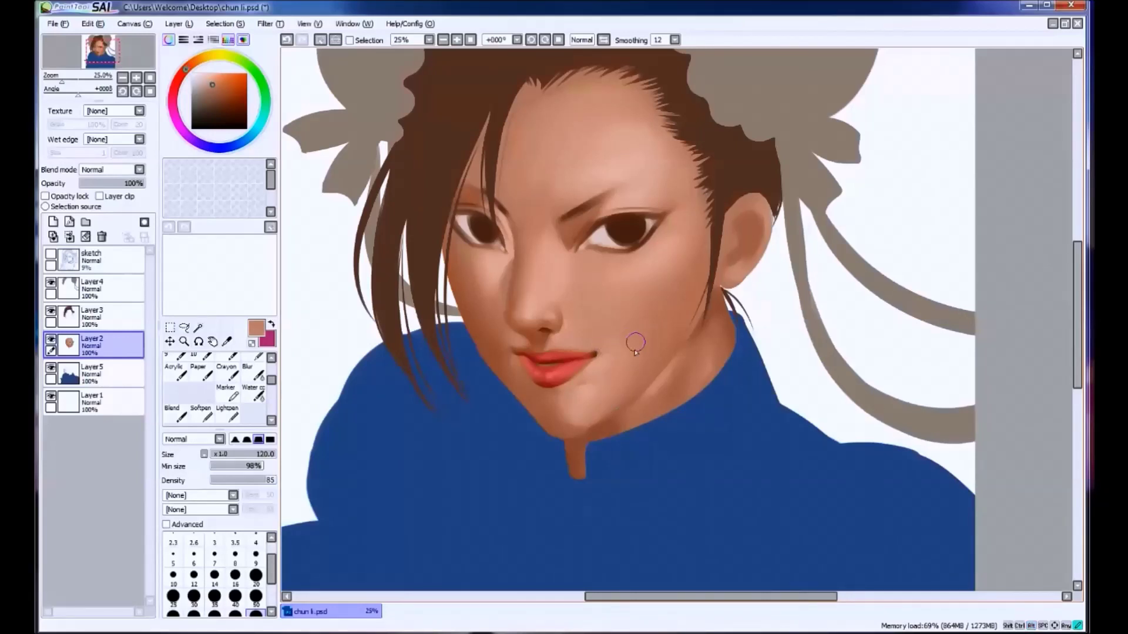
Soften the shading on the near cheek beside the mouth and nose with sampled skin tones.
left_click(631, 353, "alt")
left_click(609, 352, "alt")
left_click(571, 322, "alt")
left_click(578, 342, "alt")
left_click_drag(588, 327, 584, 315)
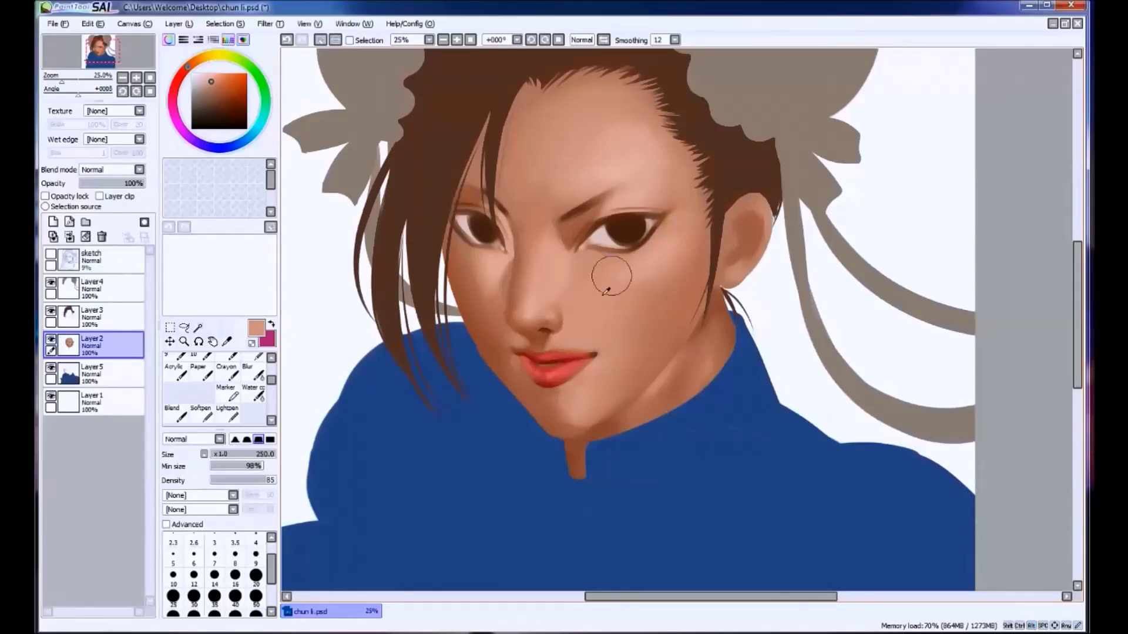
Blend the near cheek below the eye with sampled light tones at brush size 250, undoing an unwanted stroke.
left_click(571, 262, "alt")
left_click(652, 262, "alt")
left_click(683, 262, "alt")
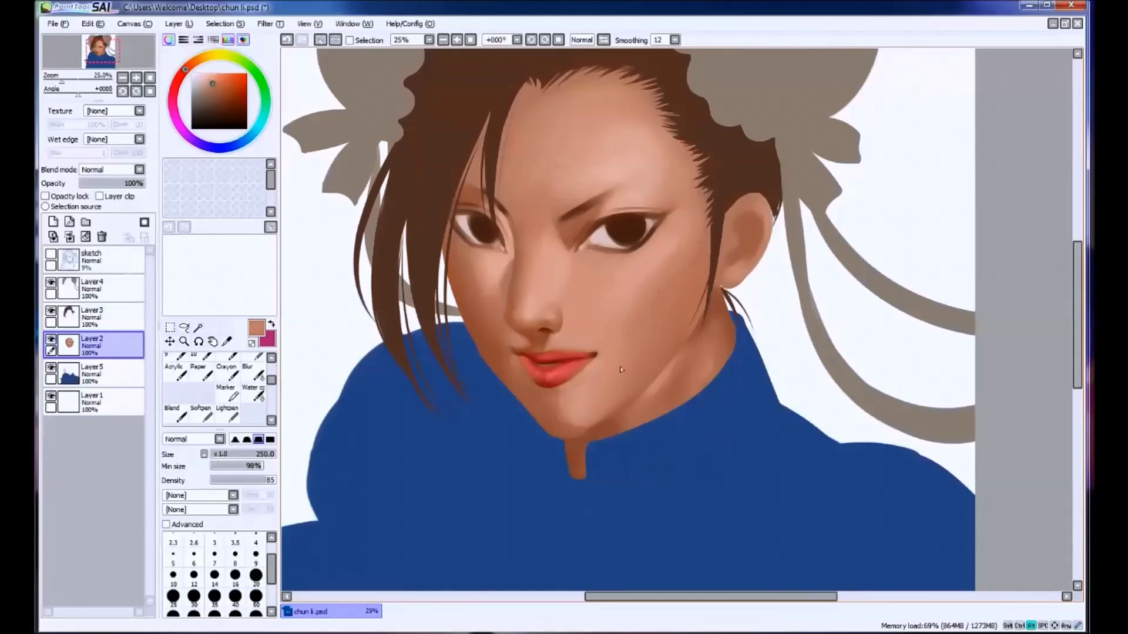
key("ctrl+z")
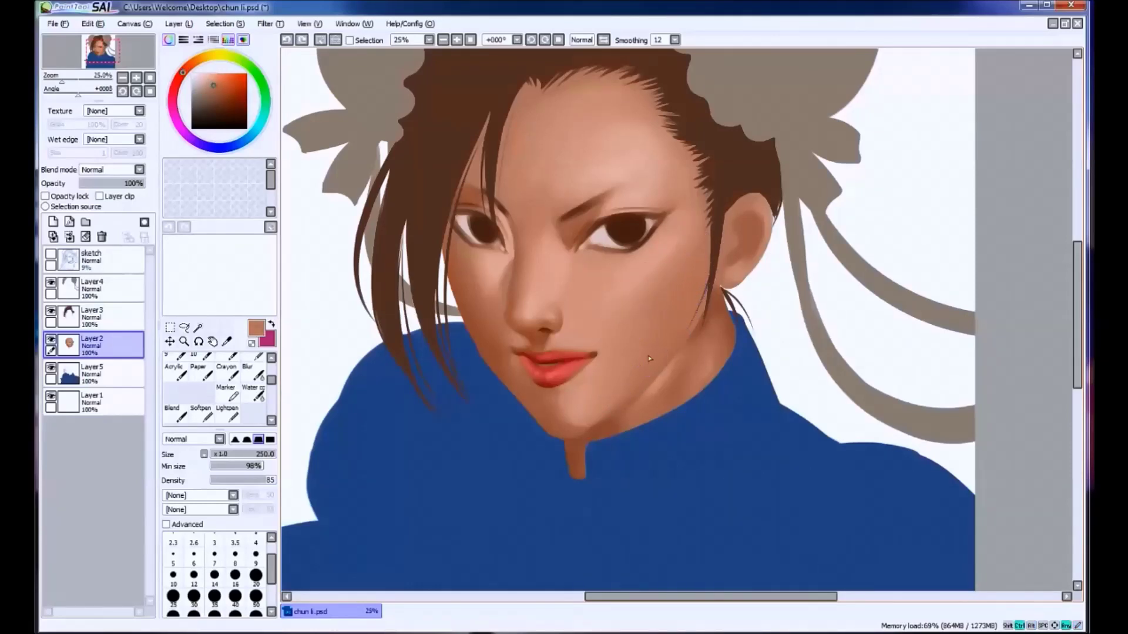
Paint a darker brown shadow under the near jawline at brush size 100, undoing and repainting unwanted strokes.
key("bracketleft")
key("bracketleft")
key("bracketleft")
left_click(648, 393, "alt")
left_click_drag(684, 340, 625, 415)
key("ctrl+z")
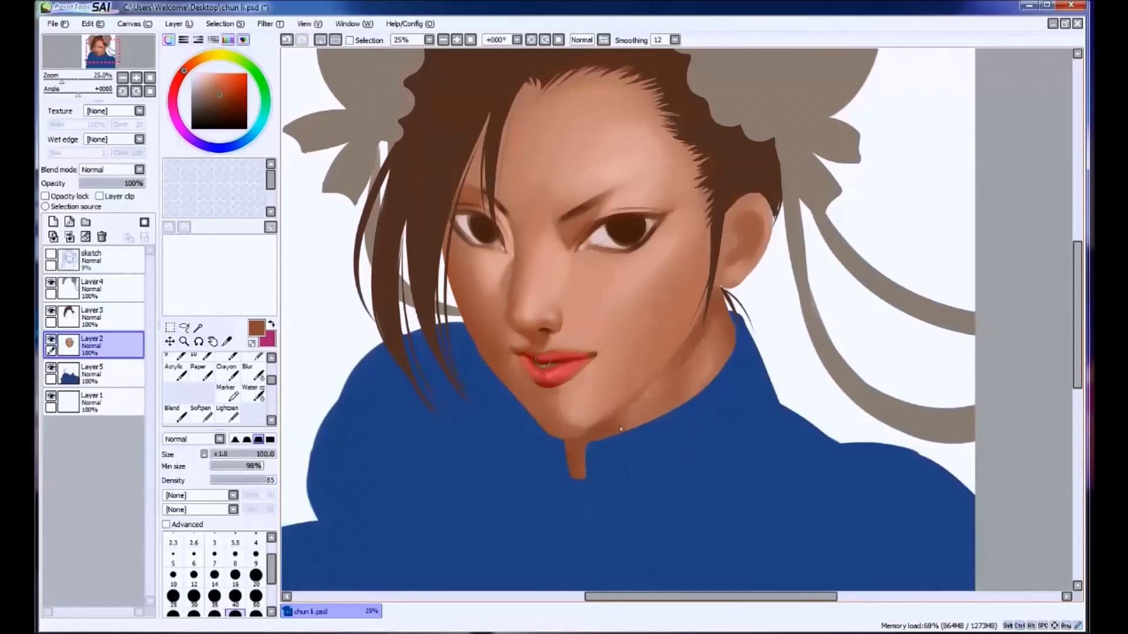
key("ctrl+z")
left_click_drag(721, 289, 666, 369)
key("ctrl+z")
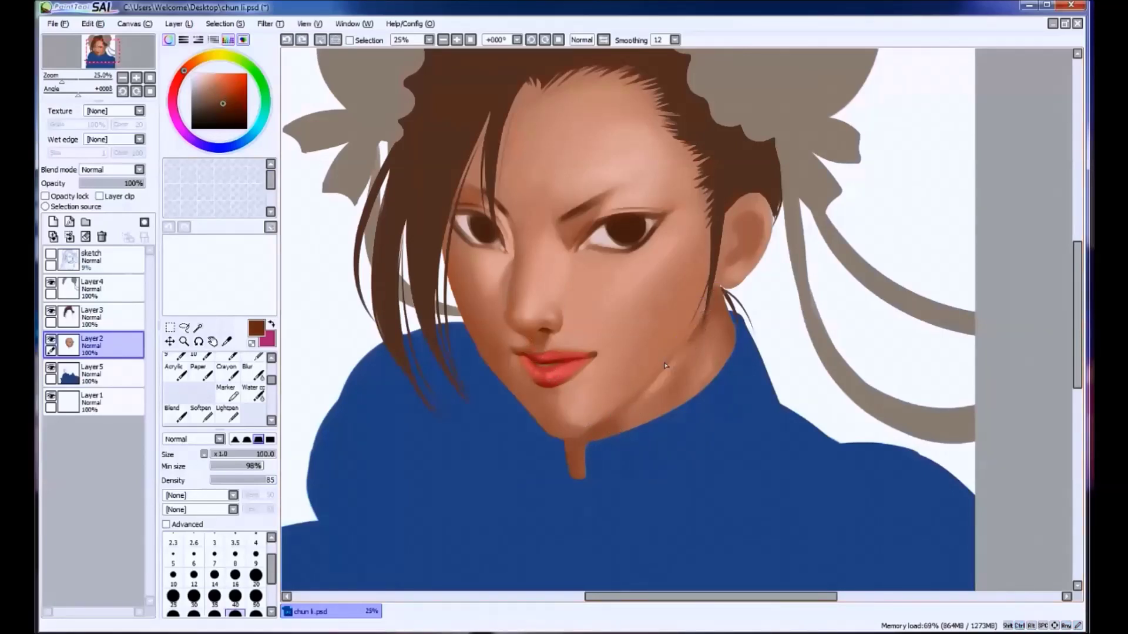
key("ctrl+z")
mouse_move(714, 292)
left_mouse_down()
mouse_move(673, 361)
mouse_move(578, 446)
mouse_move(622, 419)
left_mouse_up()
key("ctrl+z")
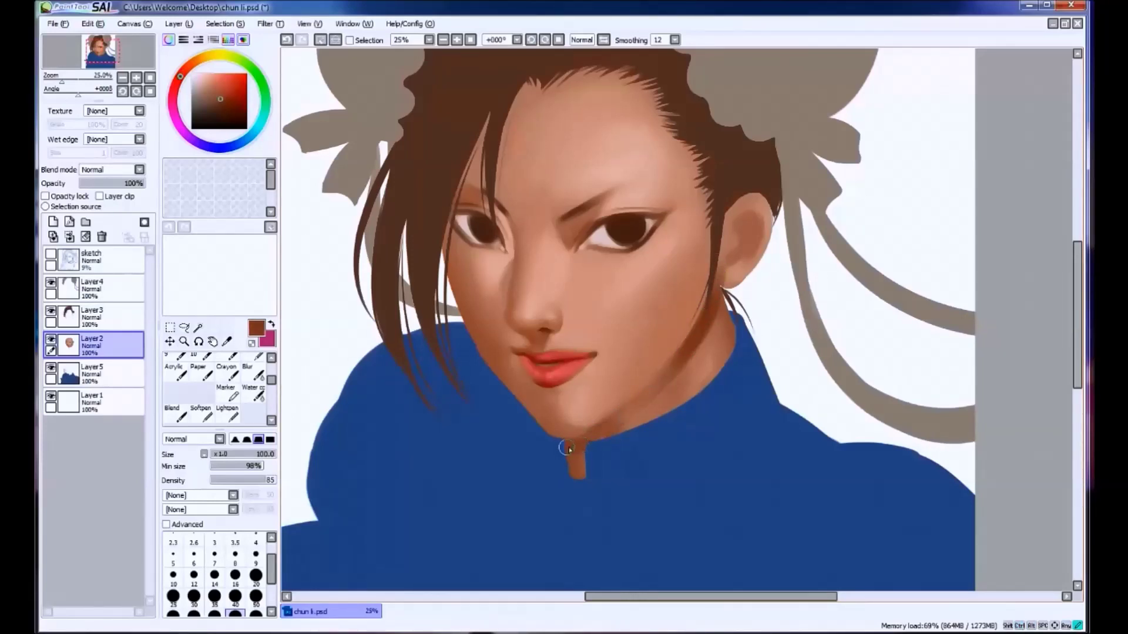
Darken the shadow under the chin, redoing unwanted strokes, and blend it into the neck with sampled tones.
left_click_drag(558, 446, 632, 411)
key("ctrl+z")
key("ctrl+z")
mouse_move(564, 447)
left_mouse_down()
mouse_move(597, 441)
mouse_move(581, 444)
mouse_move(671, 376)
left_mouse_up()
key("ctrl+z")
key("ctrl+z")
left_click_drag(564, 461, 631, 419)
left_click(632, 420, "alt")
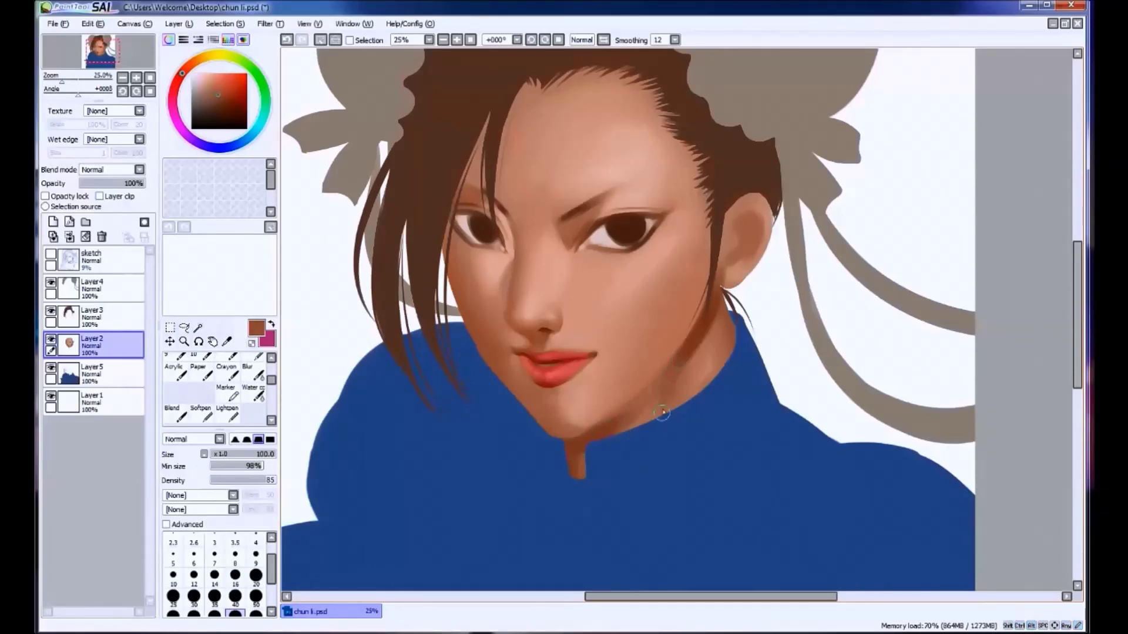
left_click(721, 343, "alt")
left_click(660, 397, "alt")
Smooth the far cheek from below the eye to the jaw with repeatedly sampled skin tones.
left_click_drag(494, 330, 491, 332)
left_click(493, 343, "alt")
left_click(491, 325, "alt")
left_click(462, 298, "alt")
left_click(463, 284, "alt")
left_click(490, 327, "alt")
left_click_drag(475, 283, 493, 312)
left_click(514, 371, "alt")
left_click(498, 347, "alt")
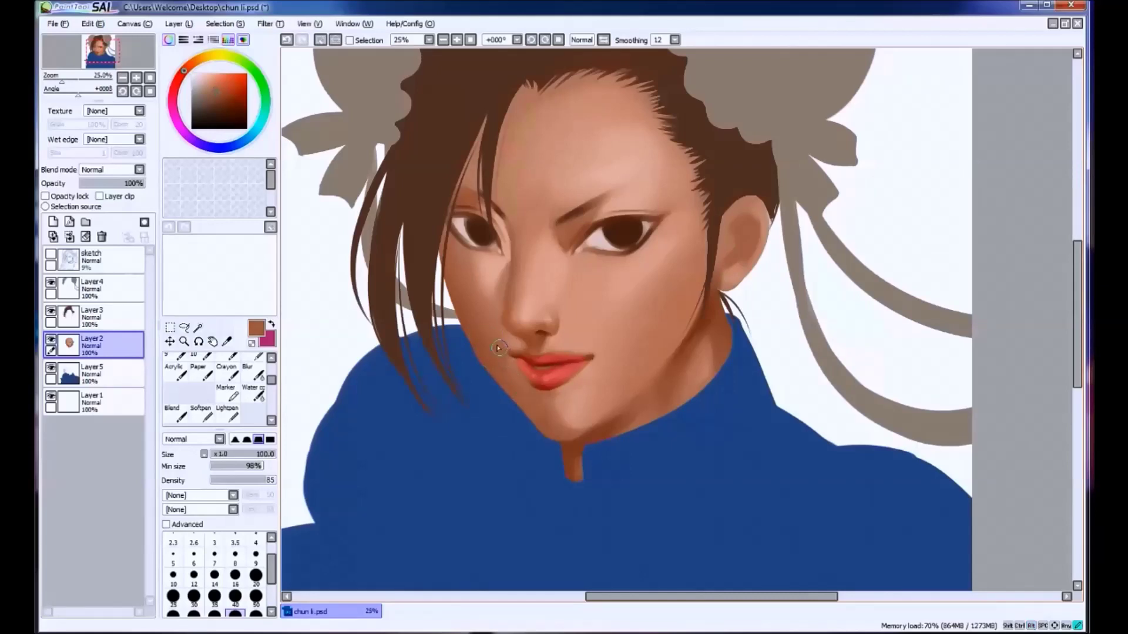
Touch up the far mouth corner and the chin with sampled tones, undoing the unwanted stroke.
left_click(514, 345, "alt")
left_click(562, 421, "alt")
left_click(567, 412, "alt")
key("ctrl+z")
left_click_drag(552, 310, 545, 327)
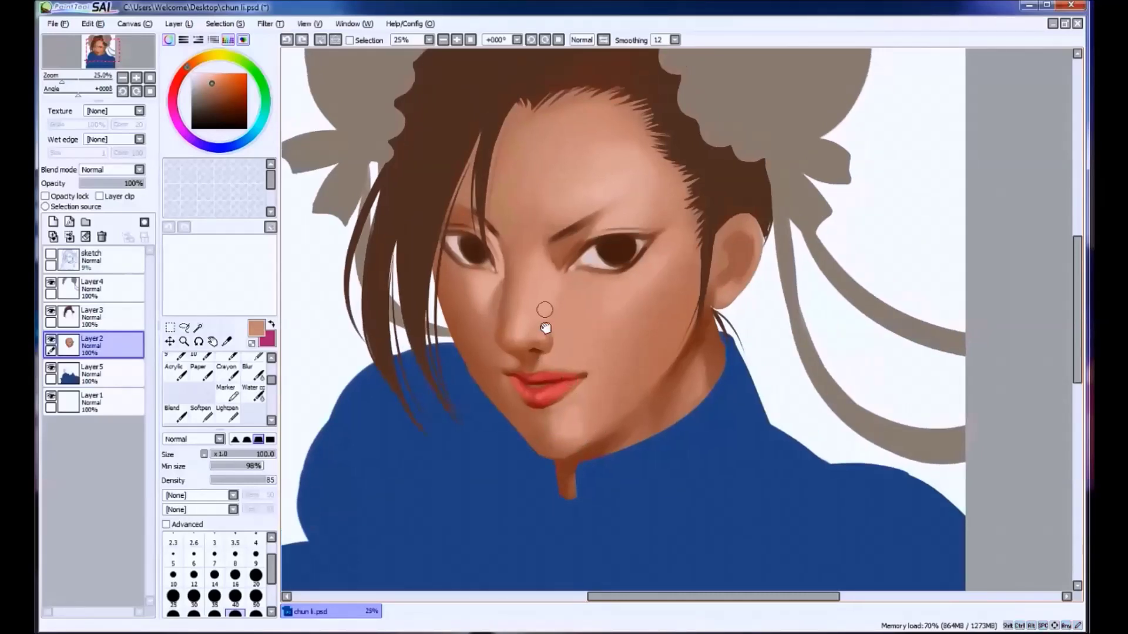
Brighten the skin under the near eyebrow's outer end with a lighter skin tone, blending it with a larger brush.
left_click(582, 231, "alt")
left_click(530, 271, "alt")
left_click(213, 71)
left_click_drag(621, 219, 649, 211)
left_click(653, 210, "alt")
key("bracketright")
key("bracketright")
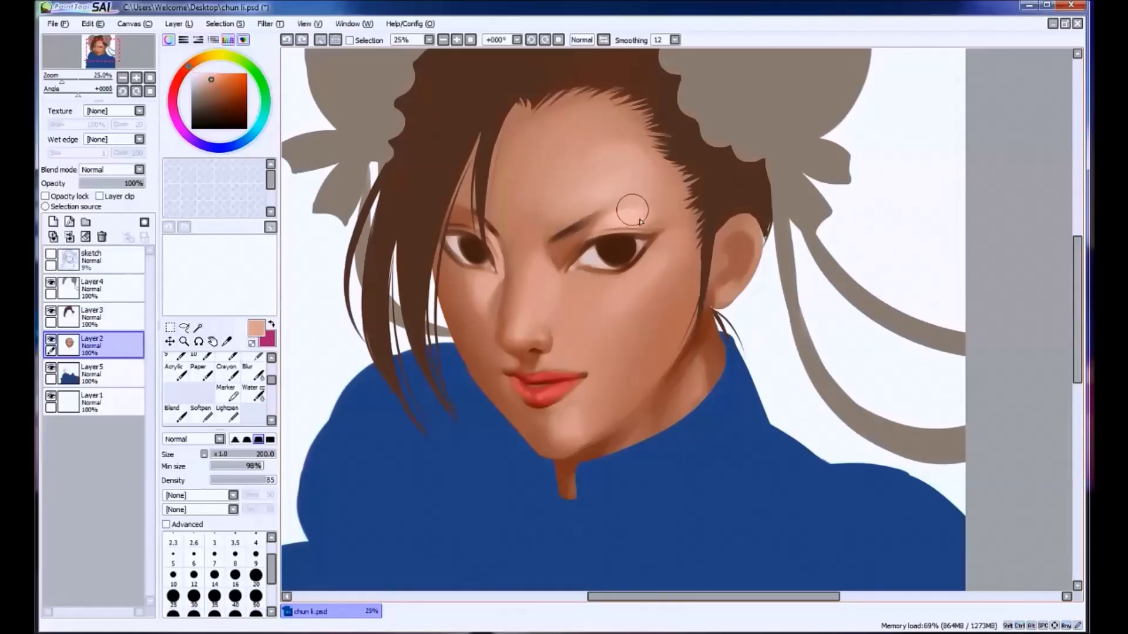
left_click(640, 216, "alt")
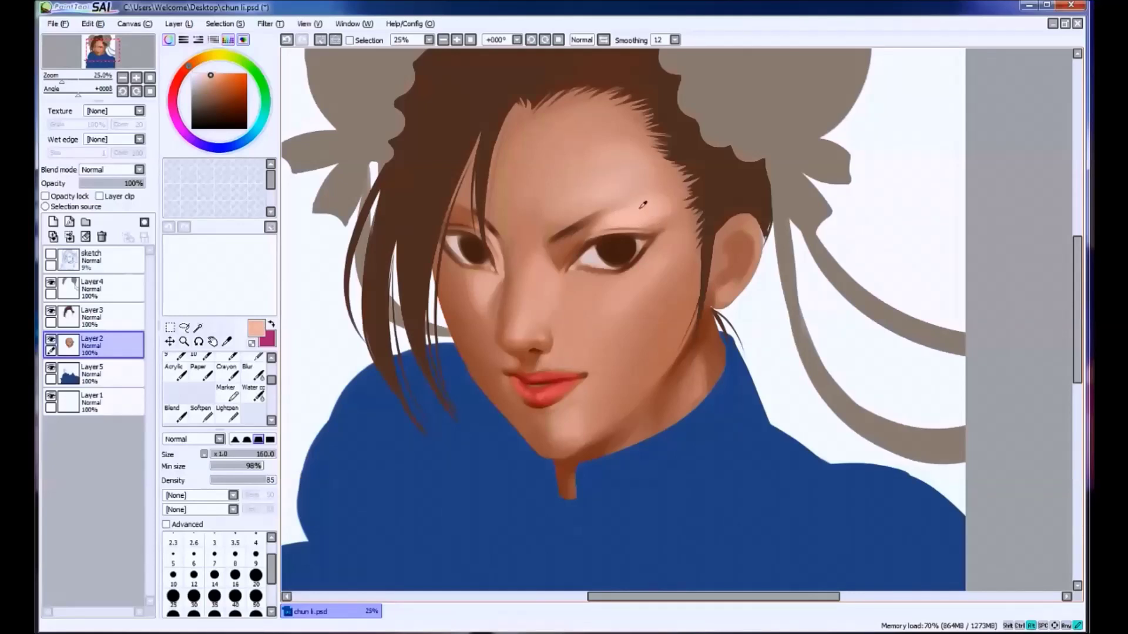
Refine the skin around the near eye's outer corner with sampled light tones at brush size 60.
left_click(671, 315, "alt")
key("bracketleft")
key("bracketleft")
key("bracketleft")
key("bracketleft")
key("bracketleft")
left_click(666, 219, "alt")
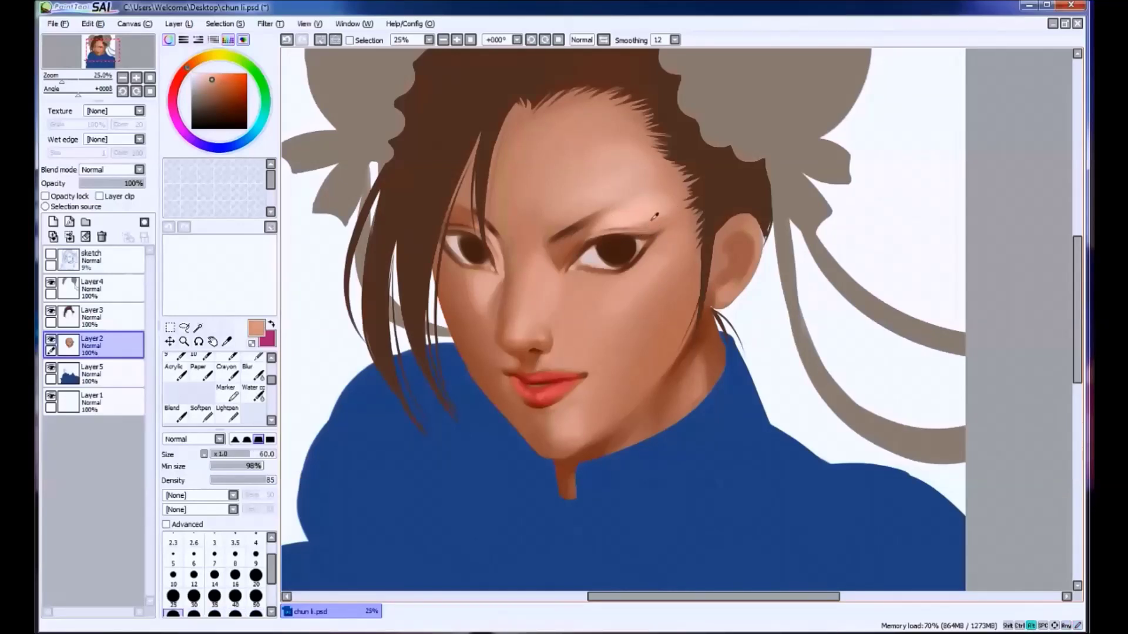
left_click(674, 209, "alt")
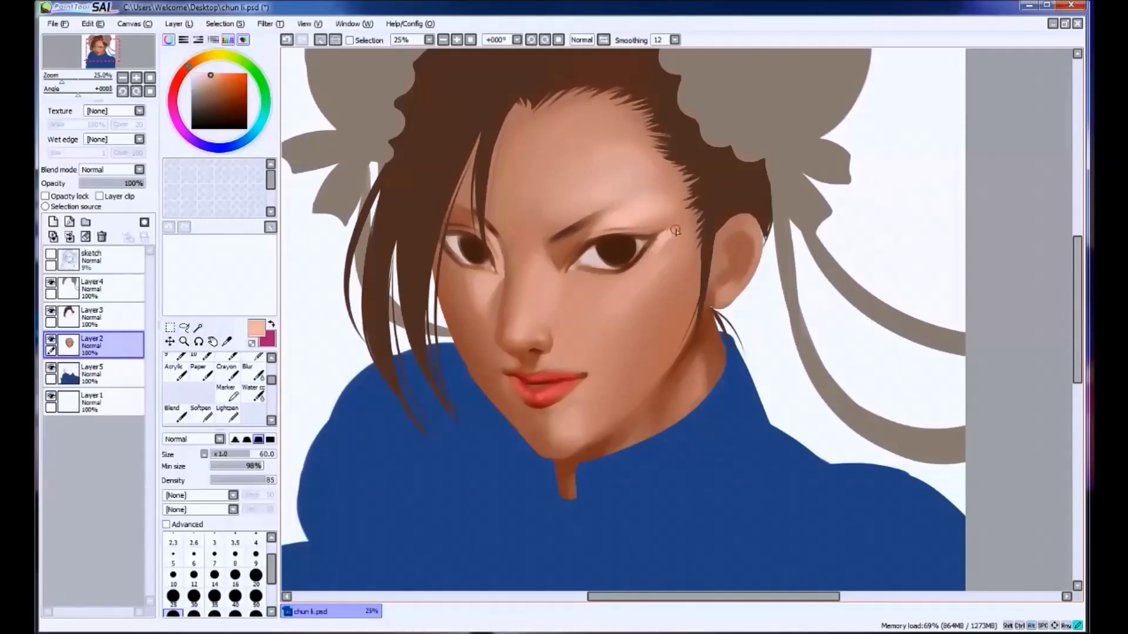
Blend the near temple beside the eye with sampled skin tones at brush size 100.
key("bracketright")
key("bracketright")
key("bracketright")
left_click(684, 235, "alt")
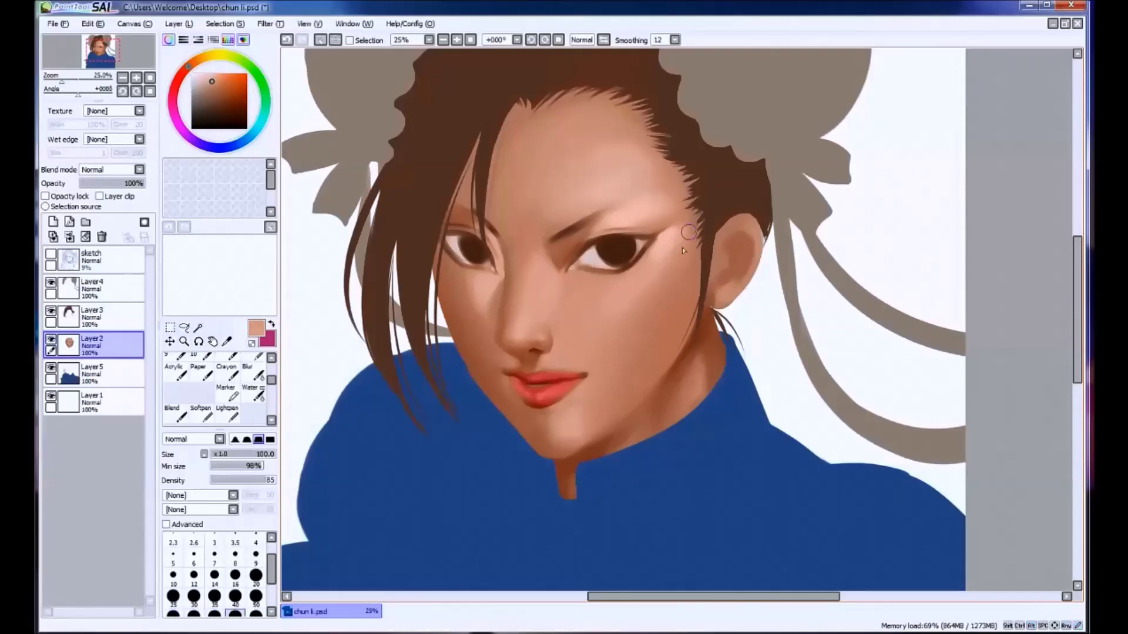
left_click(670, 240, "alt")
left_click(668, 258, "alt")
Smooth the highlight across the near cheek with sampled light tones at brush size 200.
key("bracketright")
key("bracketright")
key("bracketright")
left_click(598, 297, "alt")
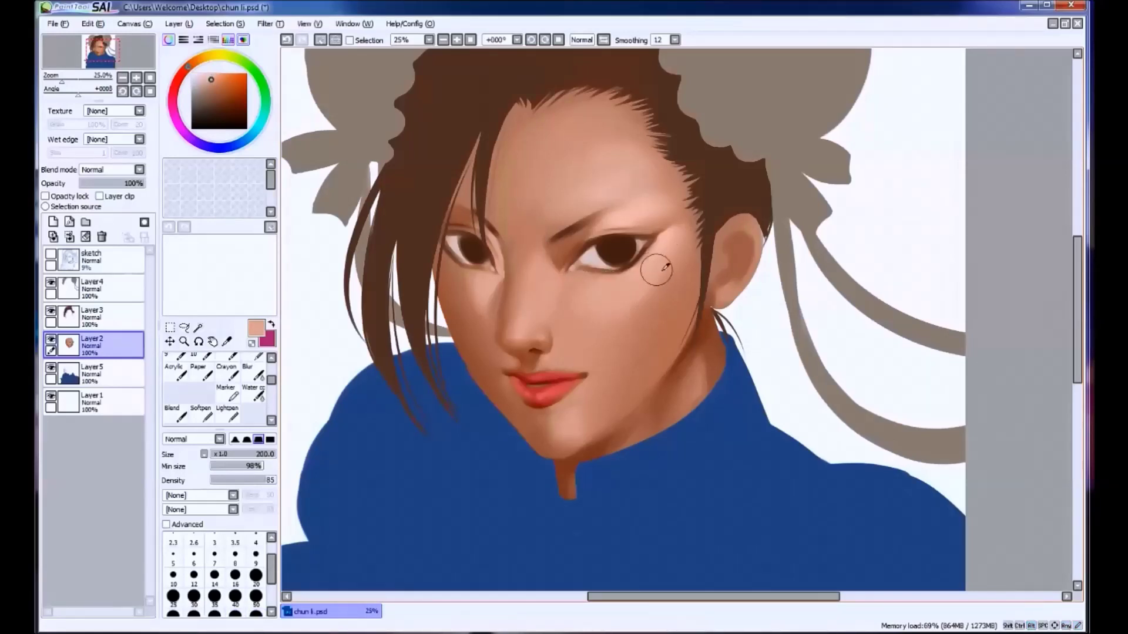
left_click(586, 317, "alt")
Soften the skin above the near eyebrow with sampled tones, returning the brush to size 200 for the forehead.
left_click(597, 220, "alt")
key("bracketleft")
key("bracketleft")
key("ctrl+z")
key("ctrl+y")
key("bracketright")
key("bracketright")
left_click(622, 160, "alt")
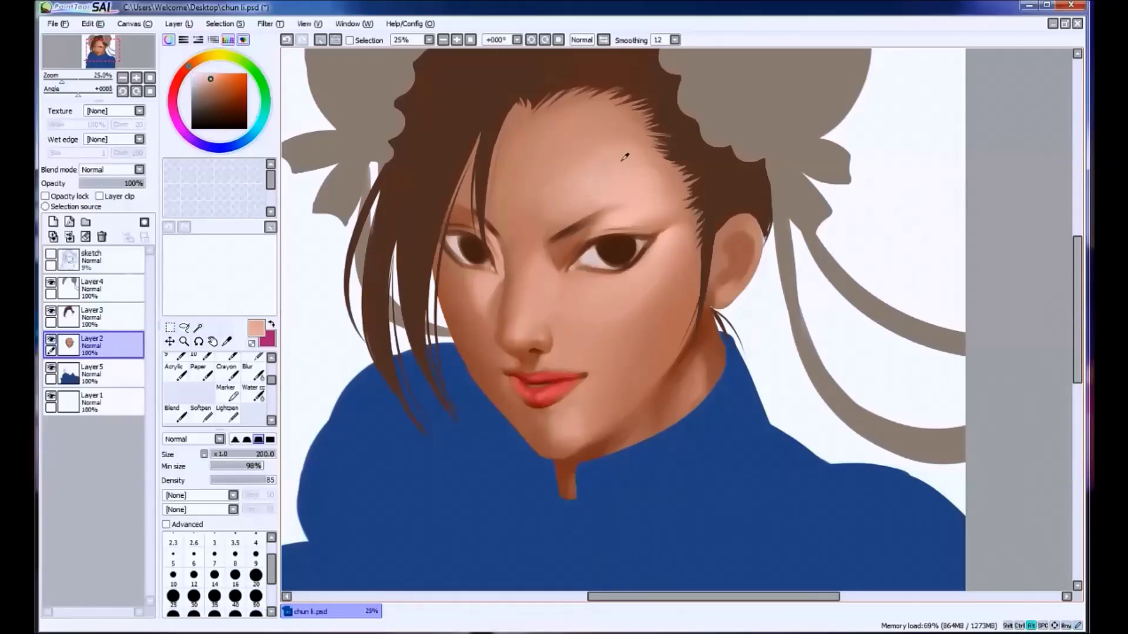
Blend the middle of the forehead down to the near eyebrow with sampled light skin tones.
left_click(655, 206, "alt")
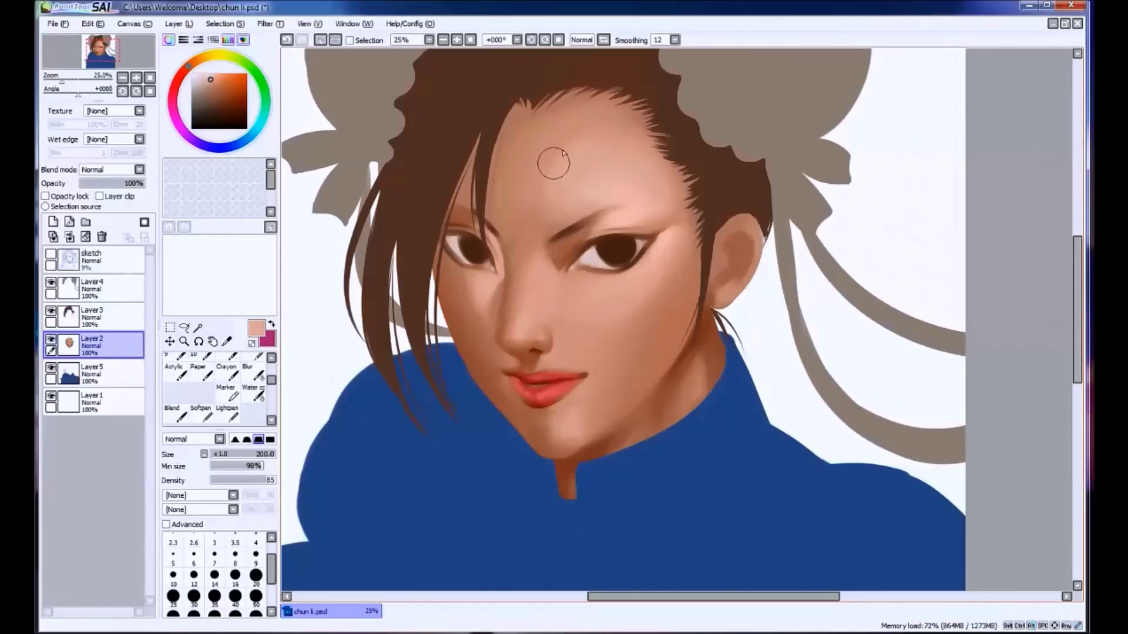
left_click(543, 168, "alt")
left_click(588, 203, "alt")
left_click_drag(585, 207, 567, 202)
left_click(567, 200, "alt")
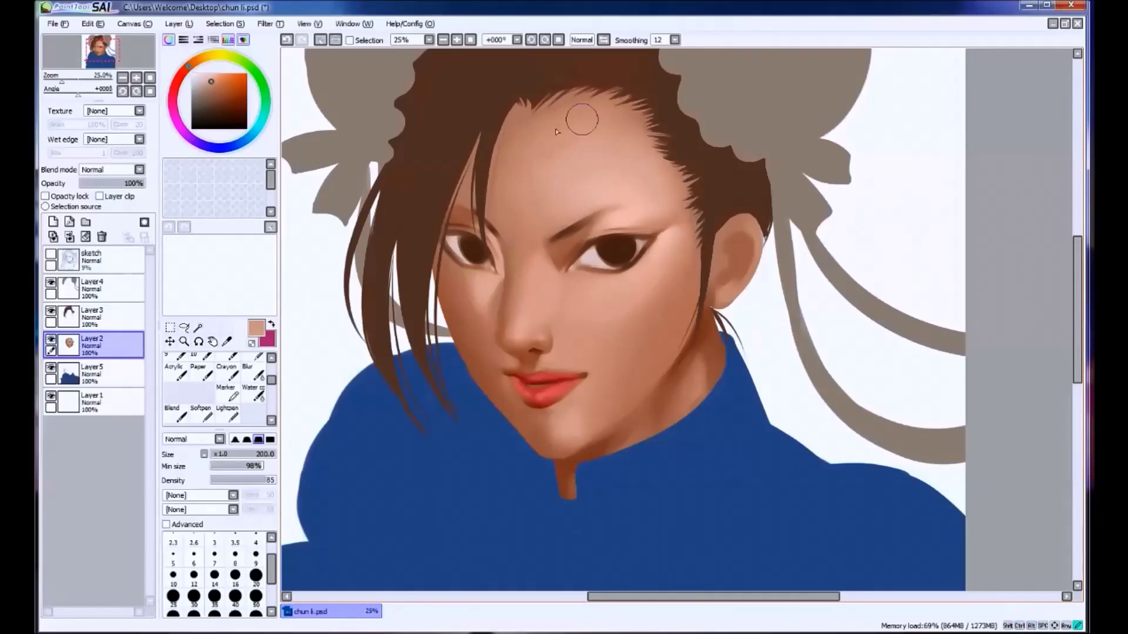
Shade the upper forehead near the hair part with a sampled tone at brush size 120, undoing the unwanted stroke near the nose bridge.
left_click(532, 126, "alt")
key("bracketleft")
key("bracketleft")
key("bracketleft")
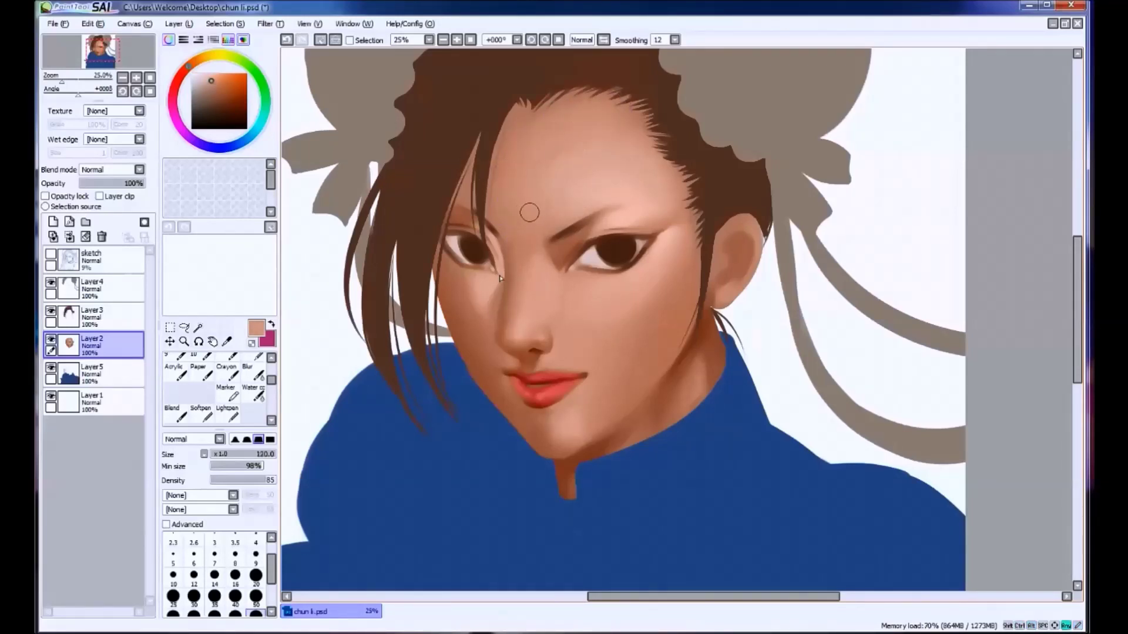
left_click(500, 279, "alt")
key("ctrl+z")
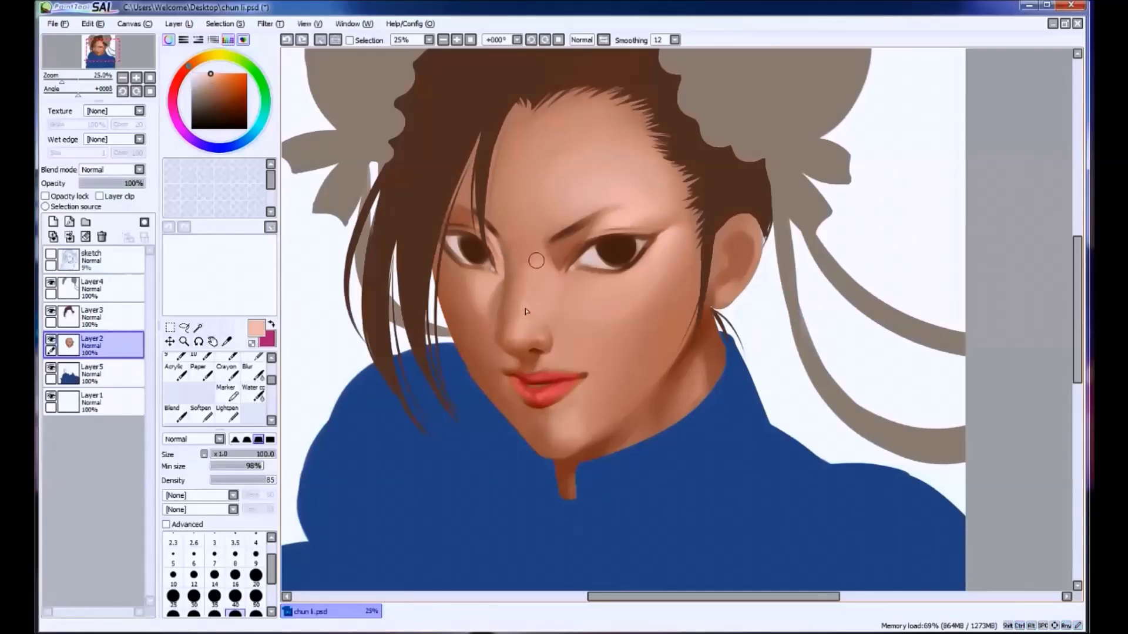
Paint a light accent at the near eye's inner corner with the brush at size 35.
key("bracketleft")
key("bracketleft")
key("bracketleft")
key("bracketleft")
key("bracketleft")
key("bracketleft")
left_click_drag(561, 276, 569, 263)
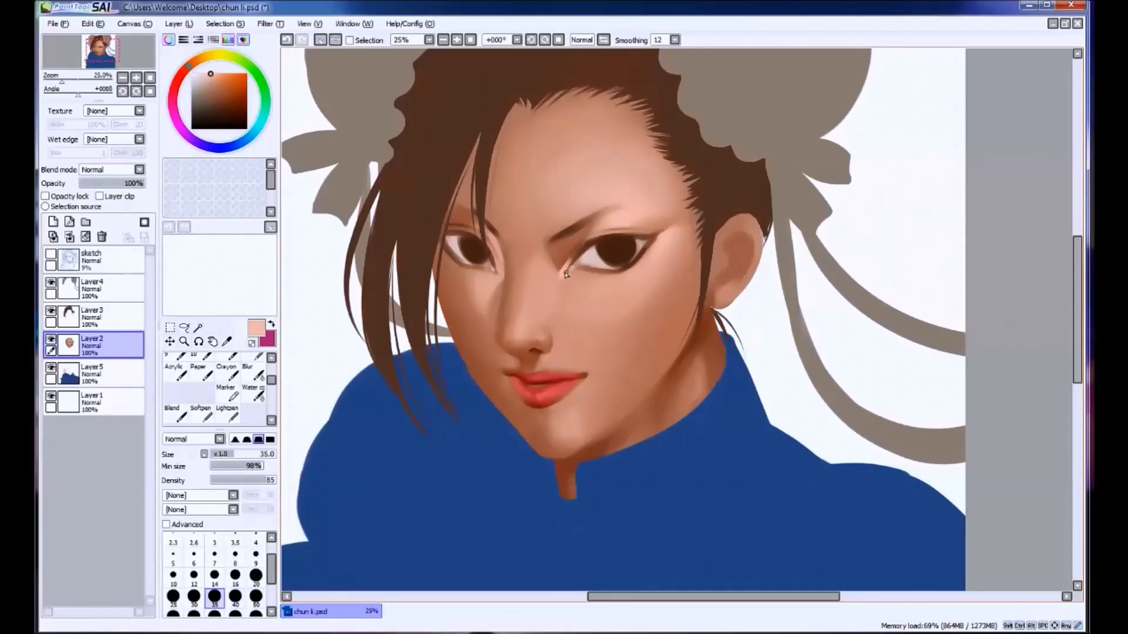
Soften the light accent below the near eye's inner corner with sampled tones at brush size 70.
key("bracketright")
key("bracketright")
key("bracketright")
key("bracketright")
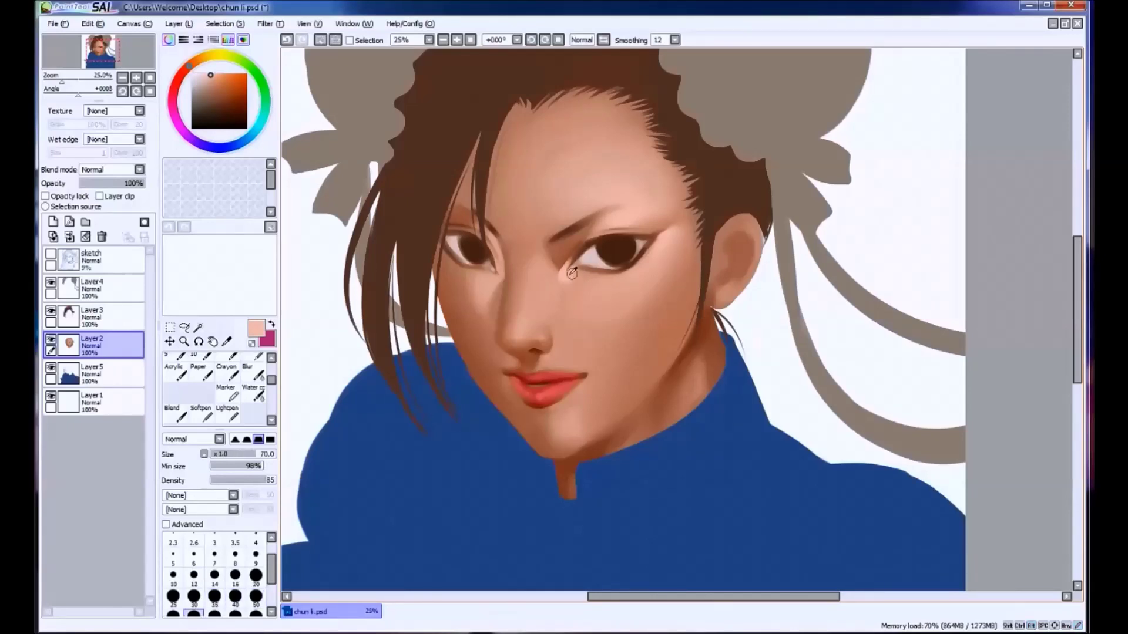
left_click(554, 303, "alt")
left_click(571, 279, "alt")
Blend the side of the nose bridge with a sampled skin tone at brush size 120.
key("bracketright")
key("bracketright")
key("bracketright")
left_click(546, 275, "alt")
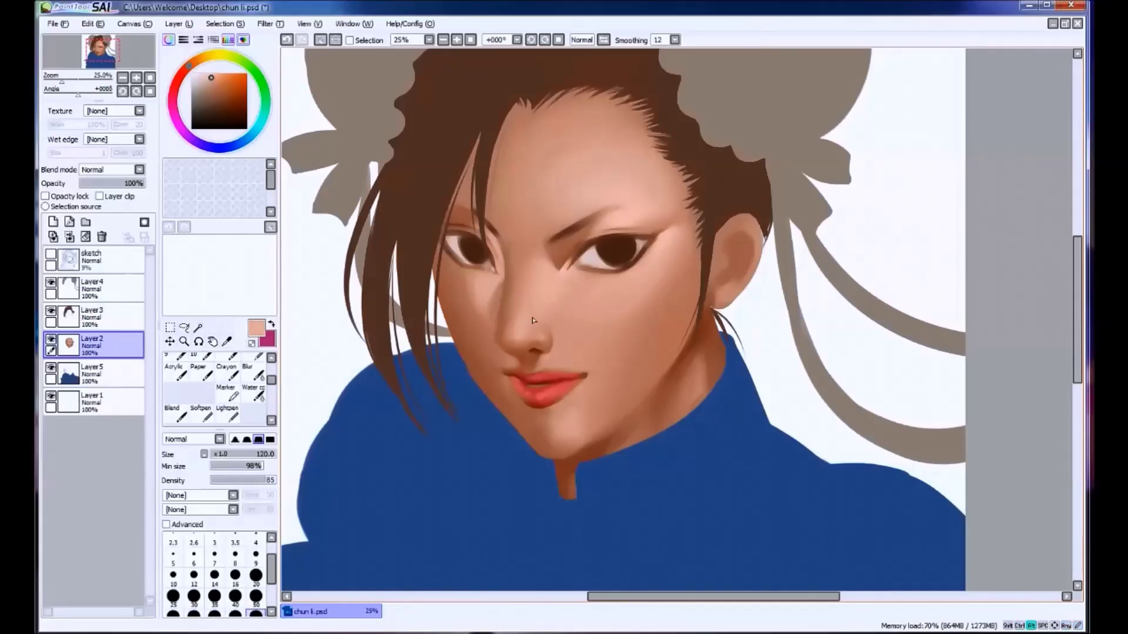
Refine the near side of the nose and its nostril with sampled tones, reducing the brush to size 40.
key("bracketleft")
key("bracketleft")
key("bracketleft")
left_click(564, 307, "alt")
left_click(555, 314, "alt")
key("bracketleft")
key("bracketleft")
key("bracketleft")
key("bracketleft")
key("bracketleft")
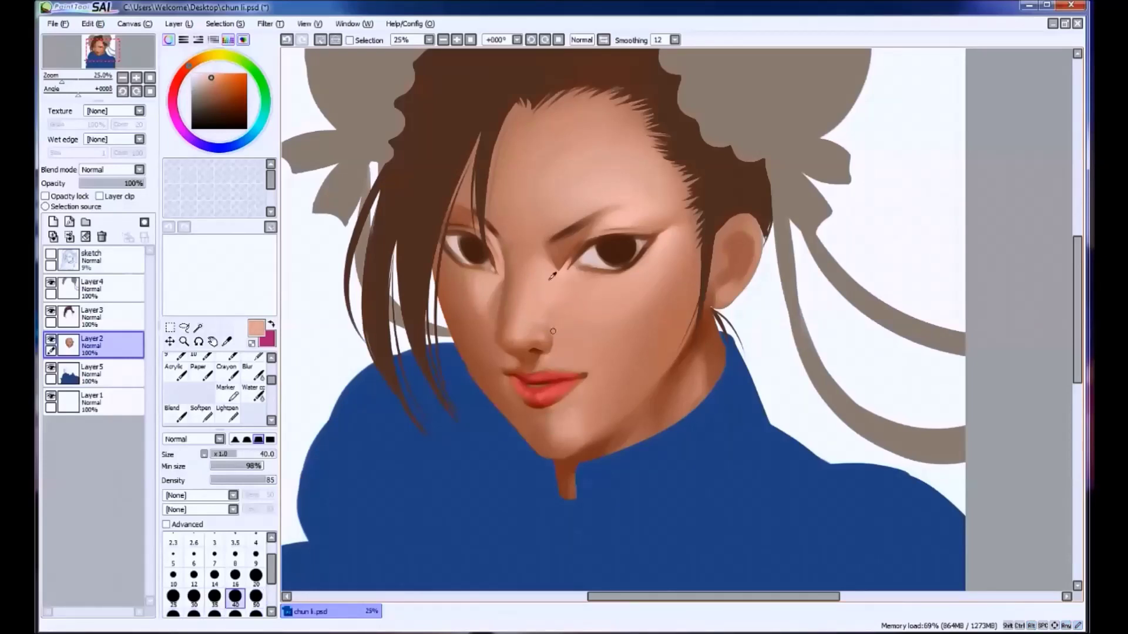
left_click(557, 358, "alt")
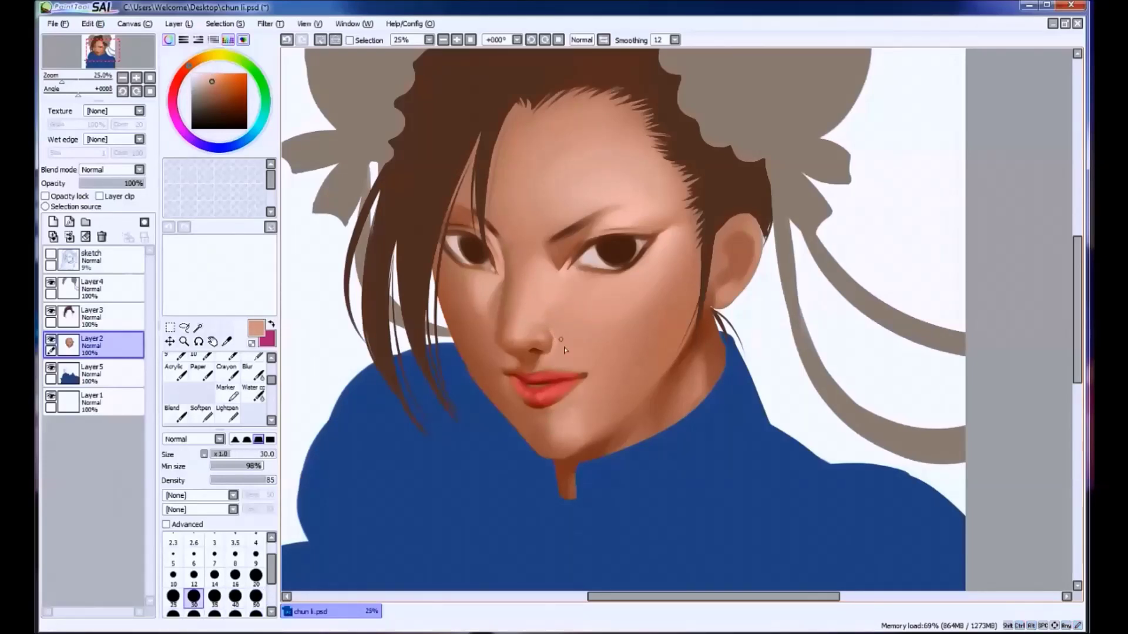
Try a light highlight on the lower nose bridge with sampled skin tones.
left_click(521, 329, "alt")
key("bracketright")
key("bracketright")
key("bracketright")
left_click(530, 319, "alt")
left_click_drag(525, 319, 522, 320)
key("bracketleft")
key("bracketleft")
key("ctrl+z")
key("ctrl+y")
key("ctrl+z")
Paint light highlights on the nose tip and upper bridge with a pale skin tone, starting at brush size 40.
key("bracketright")
key("bracketright")
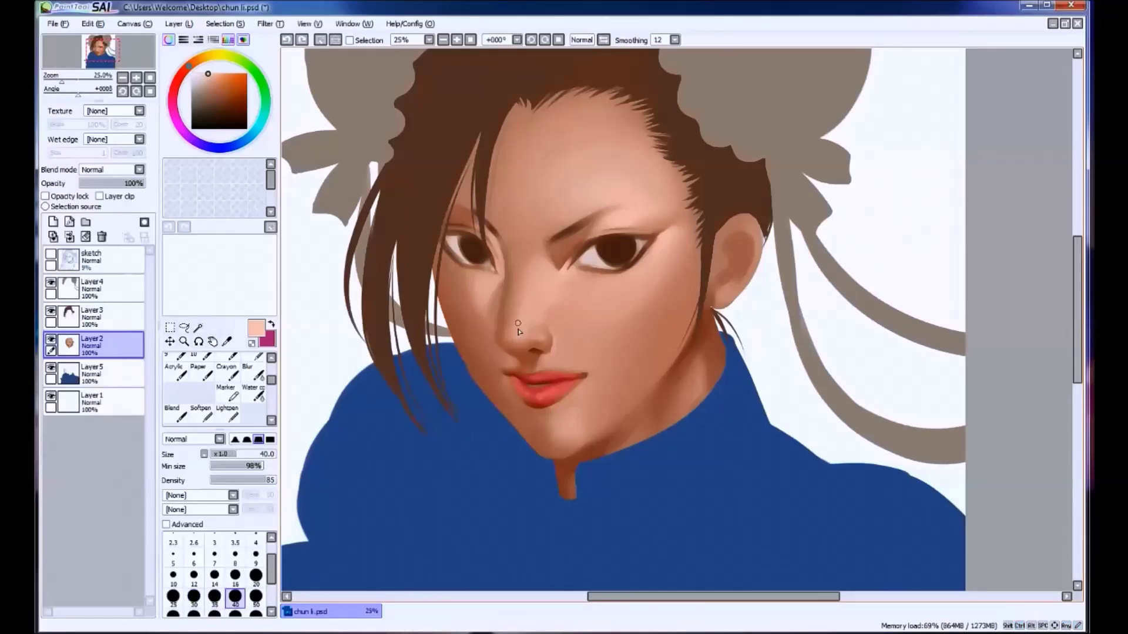
left_click_drag(531, 343, 520, 338)
key("bracketleft")
left_click_drag(523, 275, 522, 286)
Blend the upper nose bridge highlight with sampled skin tones at brush size 70.
key("bracketright")
key("bracketright")
key("bracketright")
key("bracketright")
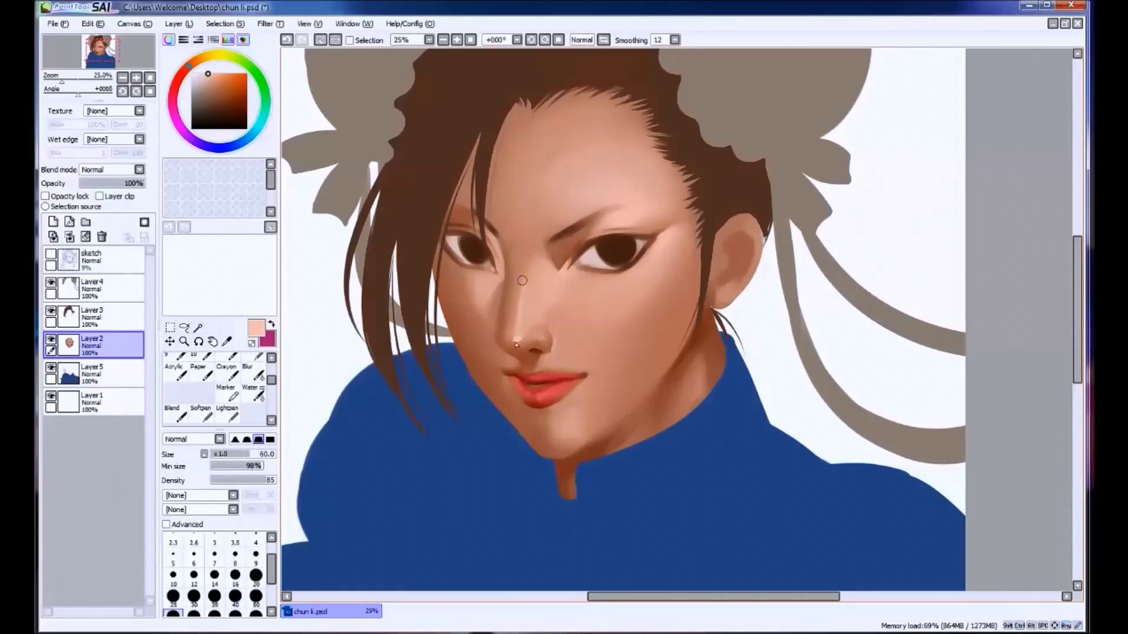
left_click(522, 276, "alt")
left_click_drag(522, 277, 522, 288)
left_click(512, 323, "alt")
left_click(518, 329, "alt")
key("ctrl+z")
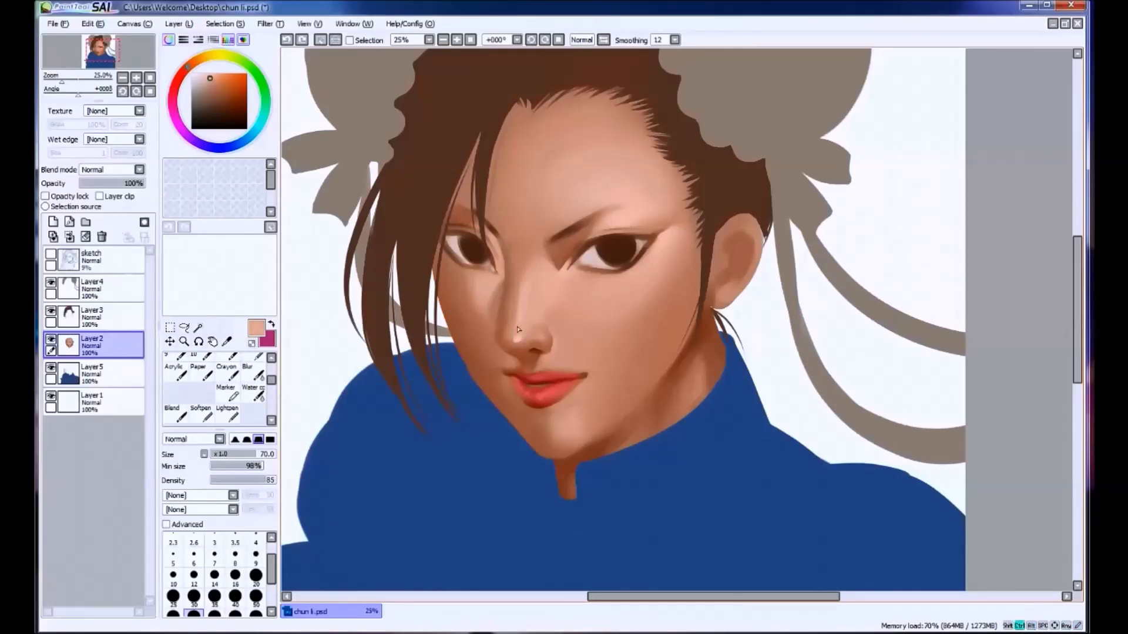
Try softening the nose bridge and nose tip with sampled skin tones at brush size 70.
left_click_drag(521, 316, 531, 293)
left_click(520, 320, "alt")
key("ctrl+z")
left_click(515, 341, "alt")
mouse_move(515, 341)
left_mouse_down()
mouse_move(537, 337)
mouse_move(527, 339)
left_mouse_up()
key("ctrl+z")
left_click(534, 258, "alt")
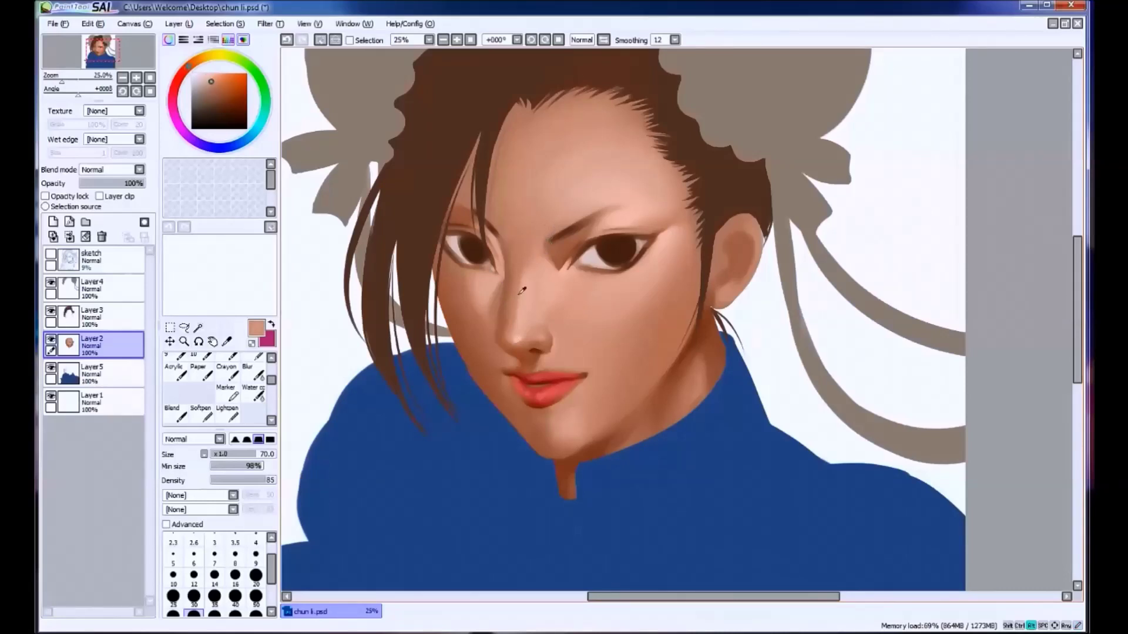
key("ctrl+z")
left_click(520, 336, "alt")
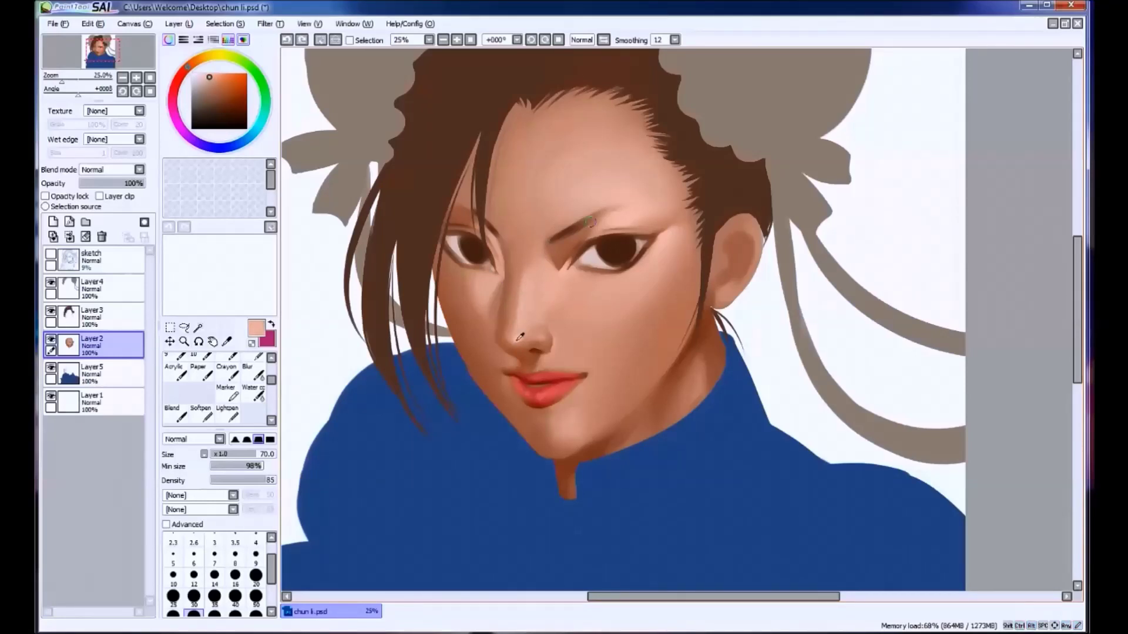
Blend the skin between the eyebrows with sampled tones, enlarging the brush to size 100.
left_click_drag(541, 244, 542, 263)
left_click(538, 242, "alt")
key("ctrl+z")
left_click(528, 247, "alt")
key("bracketright")
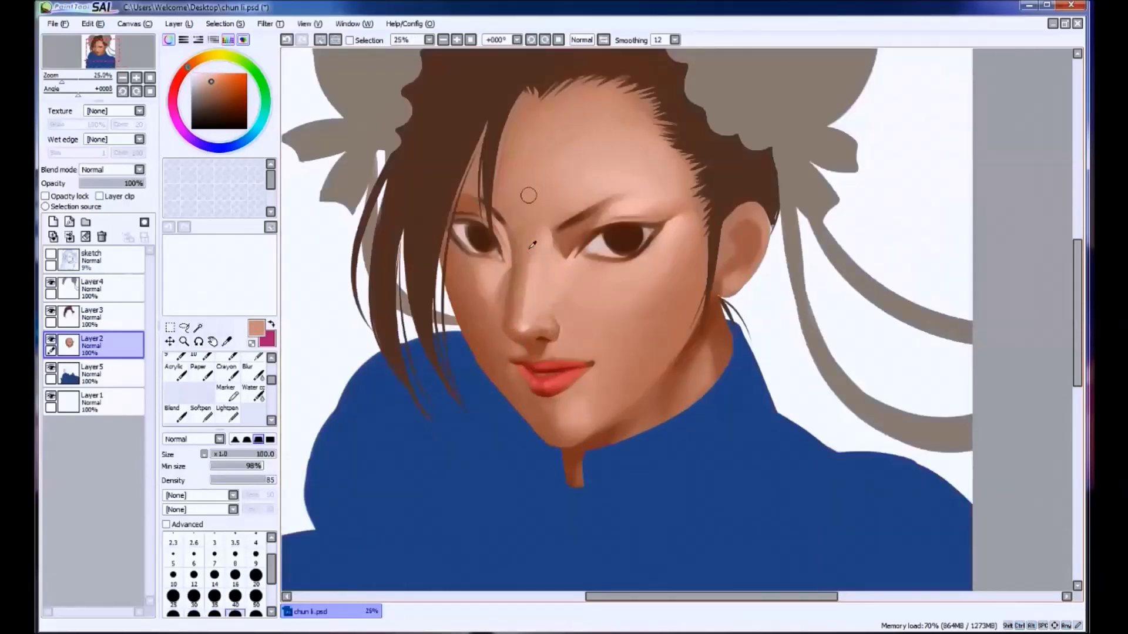
Soften the shading around the near eyebrow's inner end and the eye's inner corner at brush size 80.
key("bracketleft")
left_click(563, 236, "alt")
left_click(579, 226, "alt")
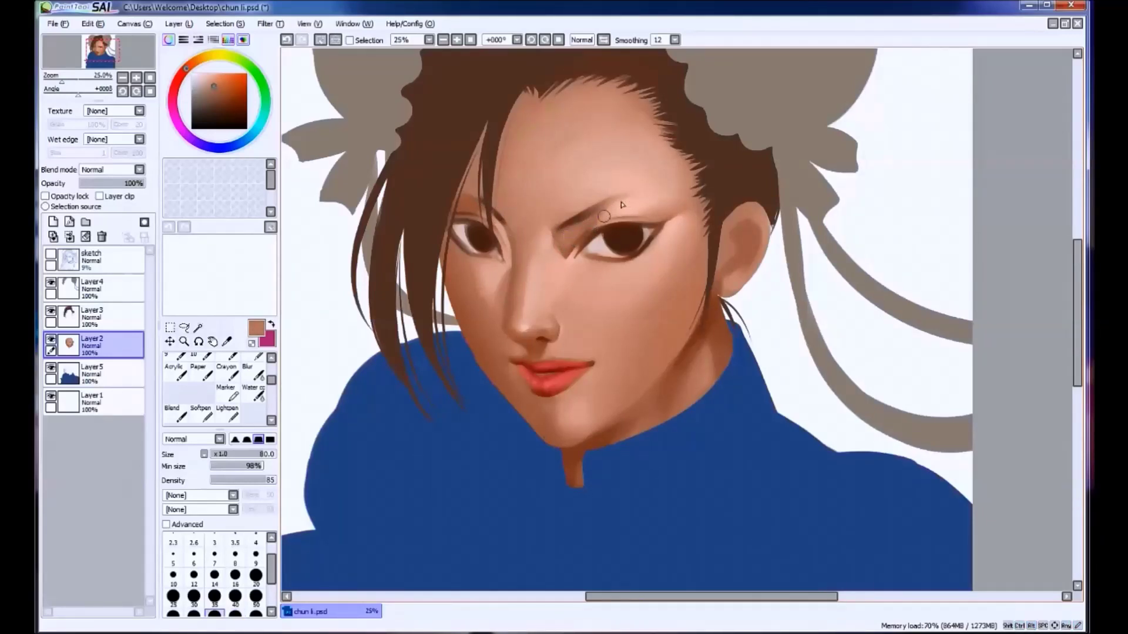
left_click(559, 240, "alt")
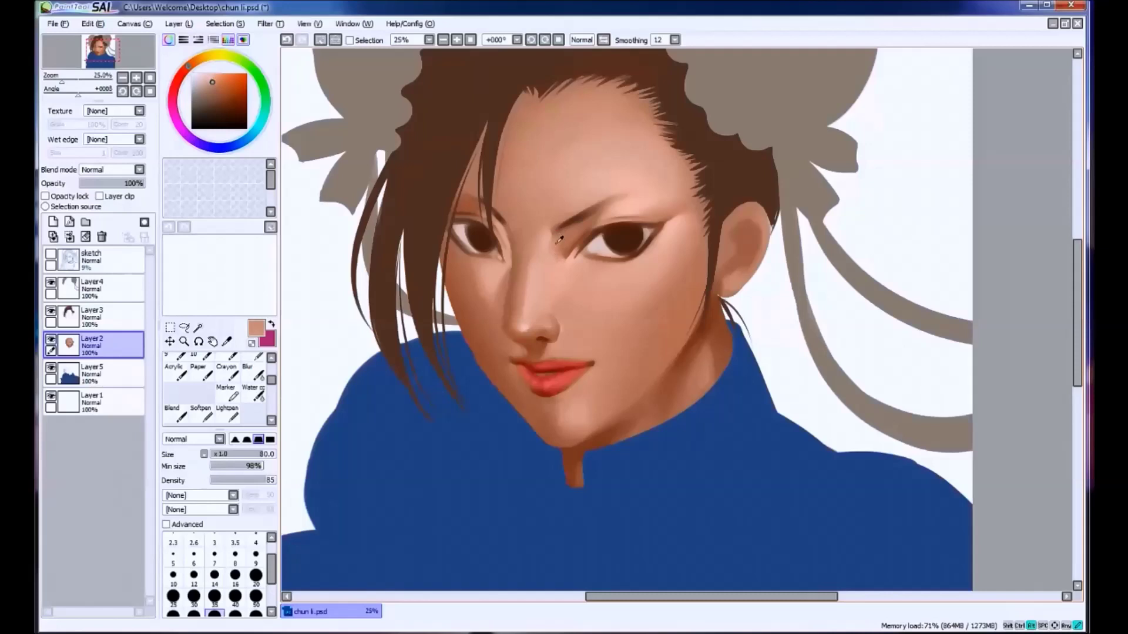
left_click(561, 281, "alt")
left_click(561, 281, "alt")
Paint a light highlight on the near eye's upper lid and below the eyebrow at brush size 25.
left_click(616, 192, "alt")
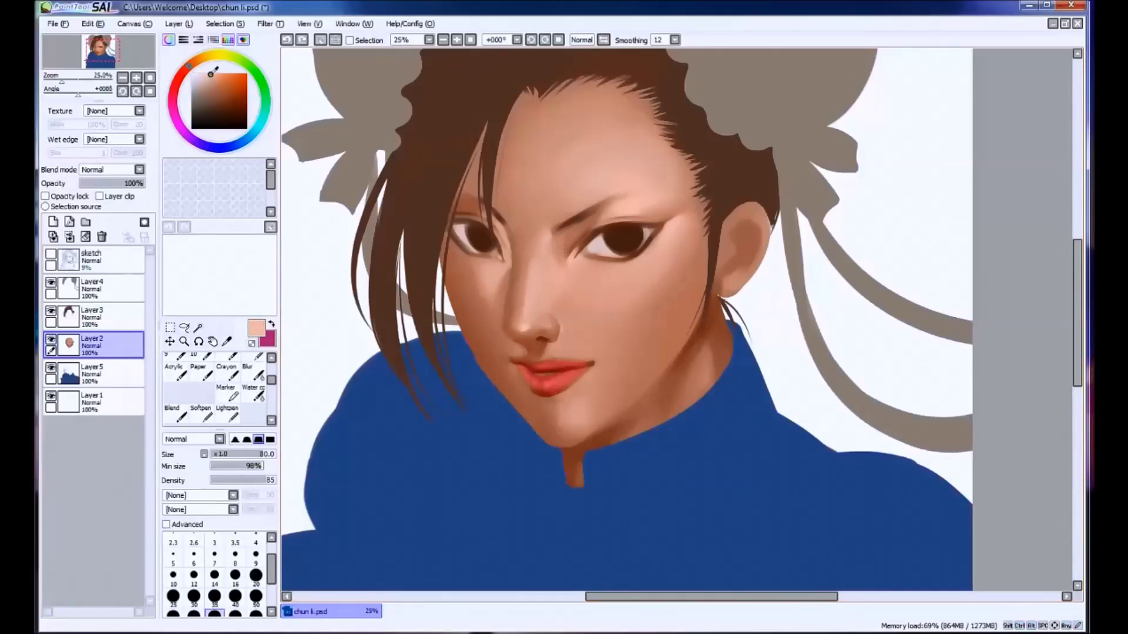
key("bracketleft")
key("bracketleft")
key("bracketleft")
key("bracketleft")
key("bracketleft")
key("bracketleft")
key("bracketleft")
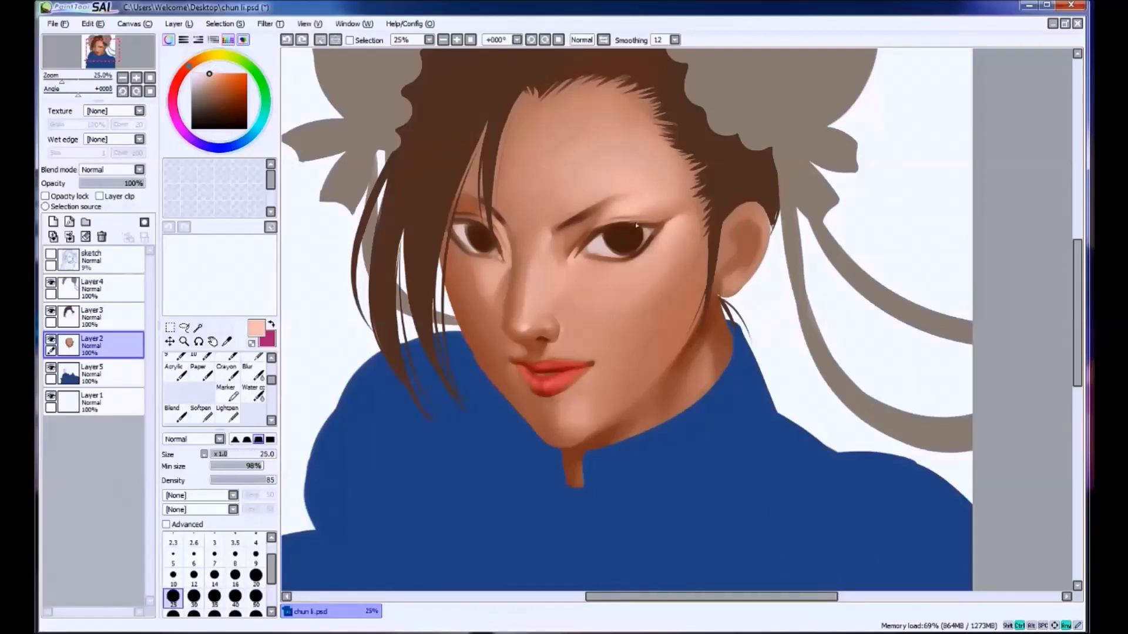
left_click_drag(613, 222, 637, 225)
left_click_drag(626, 207, 602, 213)
Blend the brow bone at the near eyebrow's outer end with a light skin tone at brush size 100.
key("bracketright")
key("bracketright")
key("bracketright")
key("bracketright")
key("bracketright")
key("bracketright")
key("bracketright")
key("bracketright")
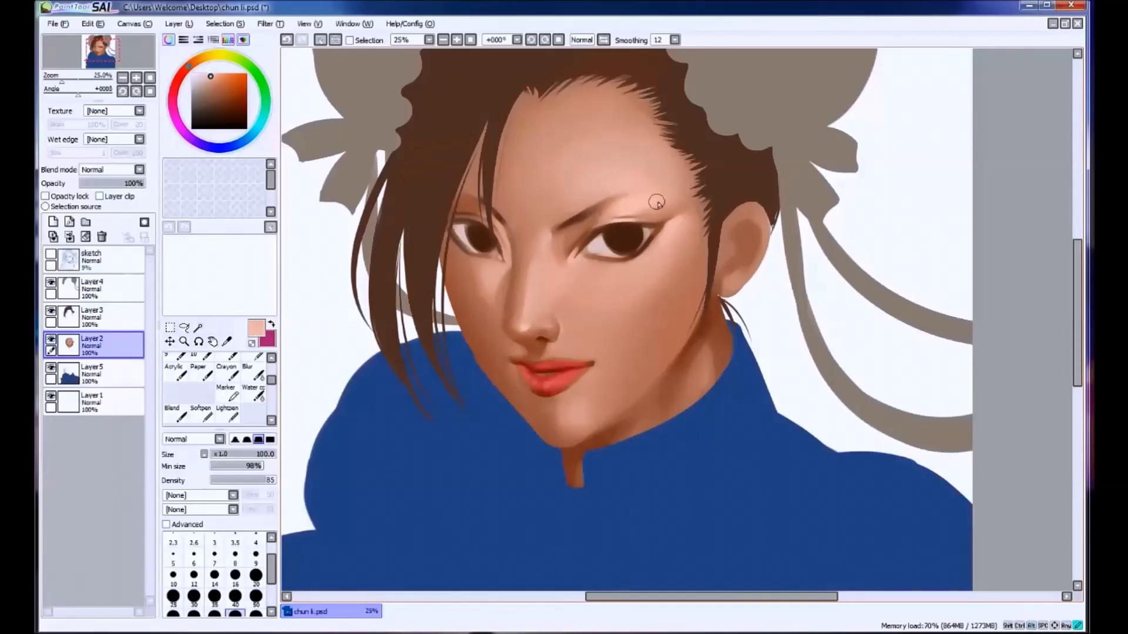
key("ctrl+z")
Smooth the forehead and the area above the nose with sampled skin tones at brush size 200.
scroll(588, 147, "down", 1)
key("bracketright")
key("bracketright")
key("bracketright")
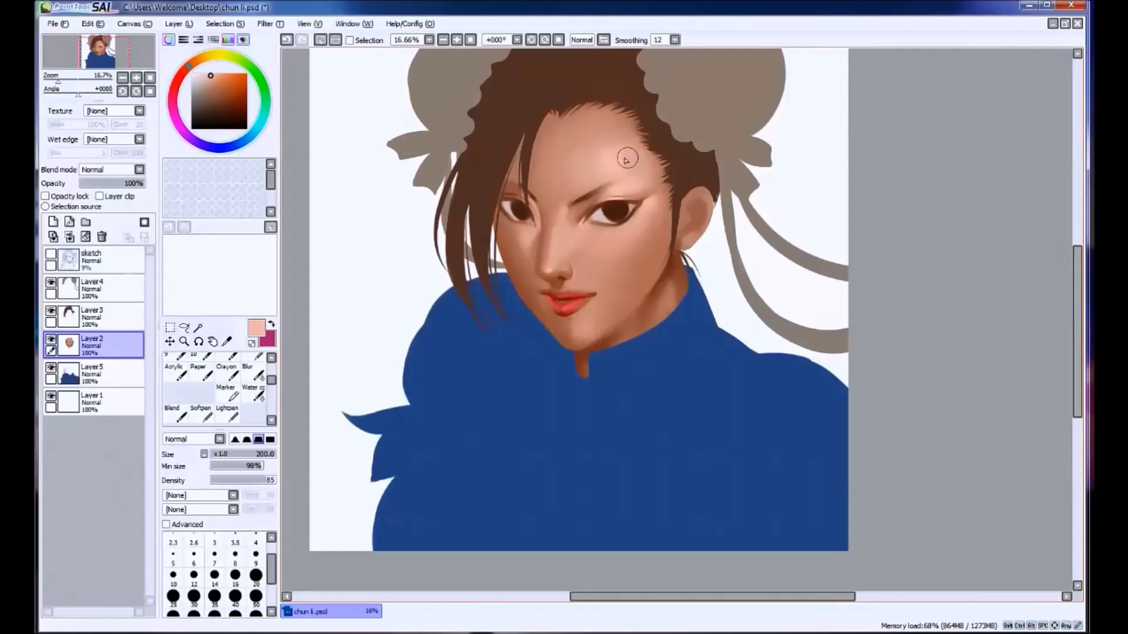
left_click(616, 149, "alt")
left_click(616, 147, "alt")
left_click(593, 150, "alt")
left_click(584, 154, "alt")
left_click(564, 195, "alt")
left_click(558, 200, "alt")
left_click(555, 154, "alt")
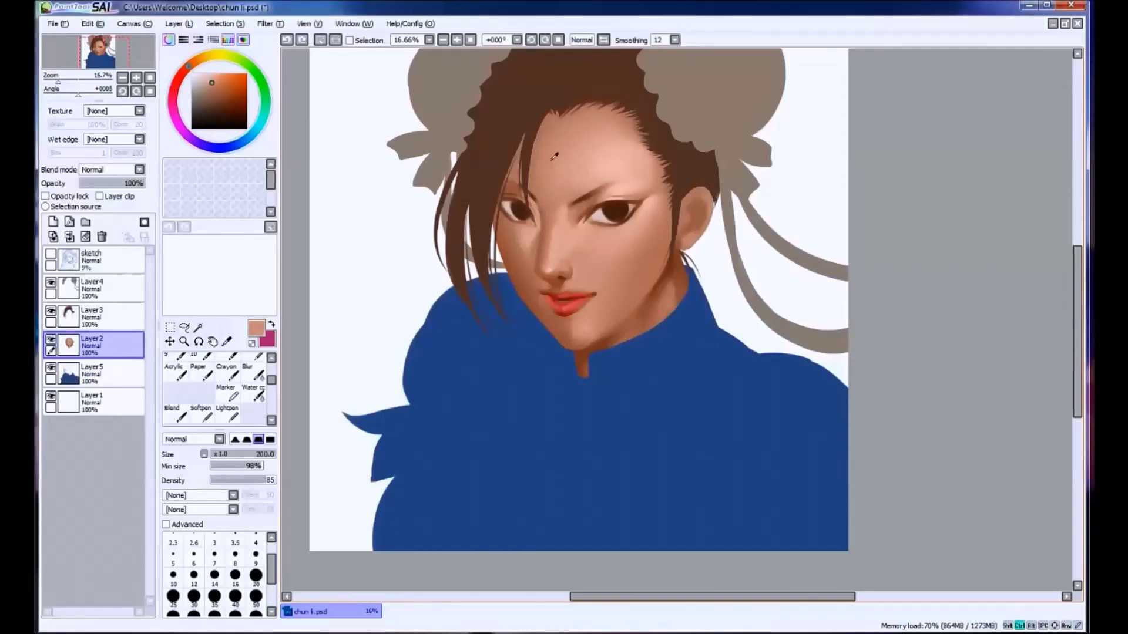
left_click(587, 146, "alt")
Paint a light accent between the nostril and upper lip with a pale tone sampled below the eyebrow, at brush size 25.
scroll(499, 264, "down", 1)
scroll(573, 148, "up", 1)
key("bracketleft")
key("bracketleft")
key("bracketleft")
key("bracketleft")
key("bracketleft")
key("bracketleft")
scroll(587, 152, "up", 1)
left_click(659, 168, "alt")
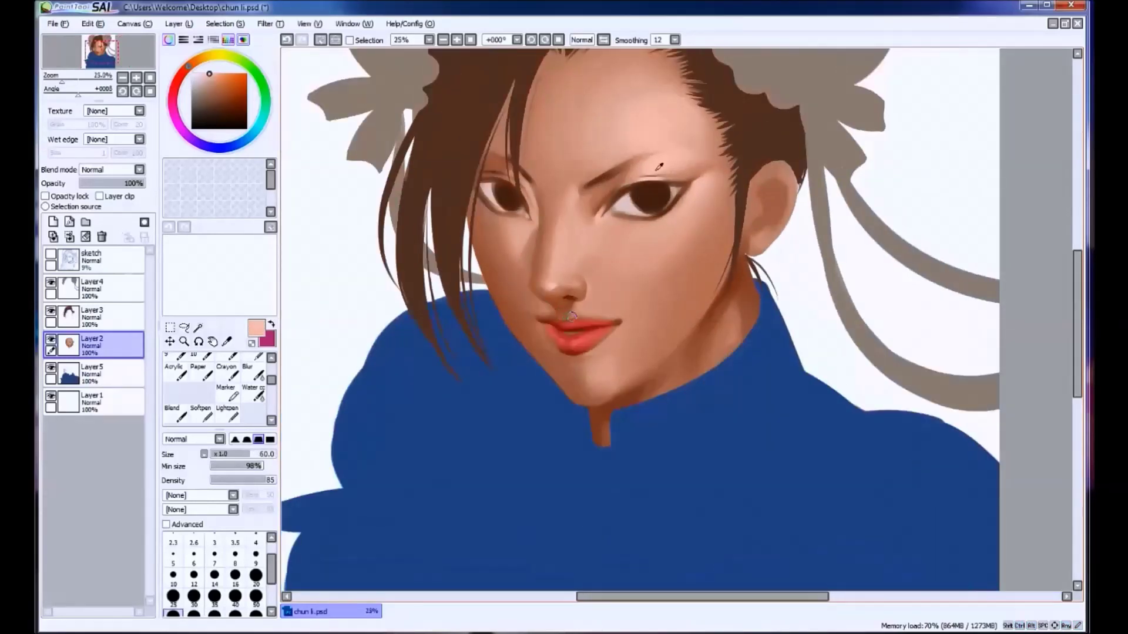
key("bracketleft")
key("bracketleft")
key("bracketleft")
key("bracketleft")
key("bracketleft")
key("ctrl")
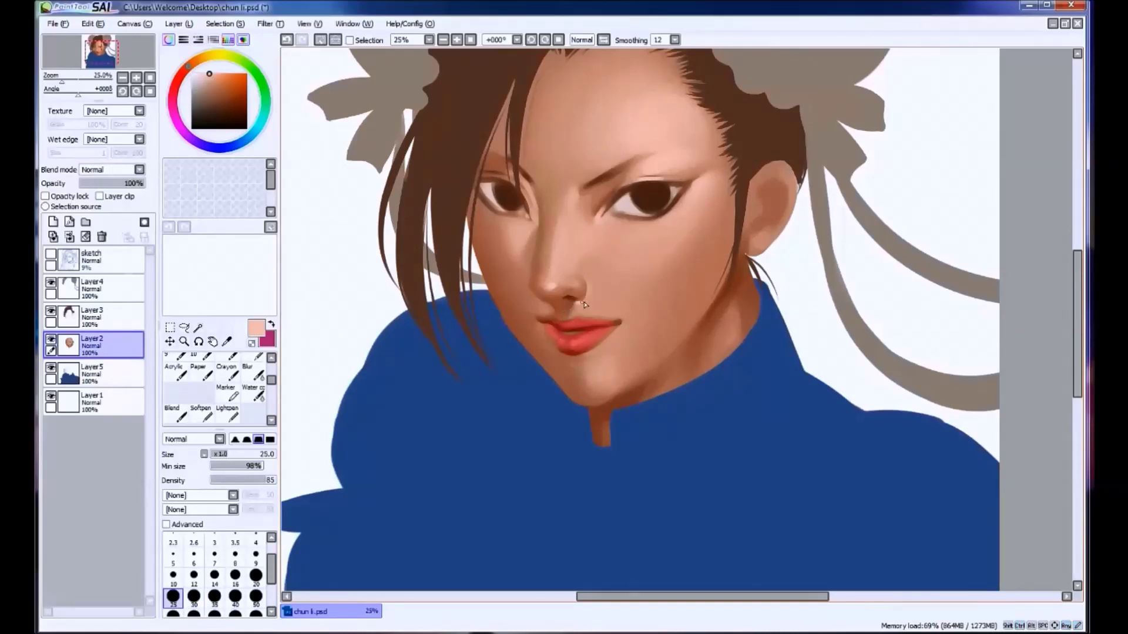
Blend the skin above the upper lip toward the mouth corner with sampled tones at brush sizes 60 and 100.
key("bracketright")
key("bracketright")
key("bracketright")
key("bracketright")
key("bracketright")
key("alt")
left_click(596, 301, "alt")
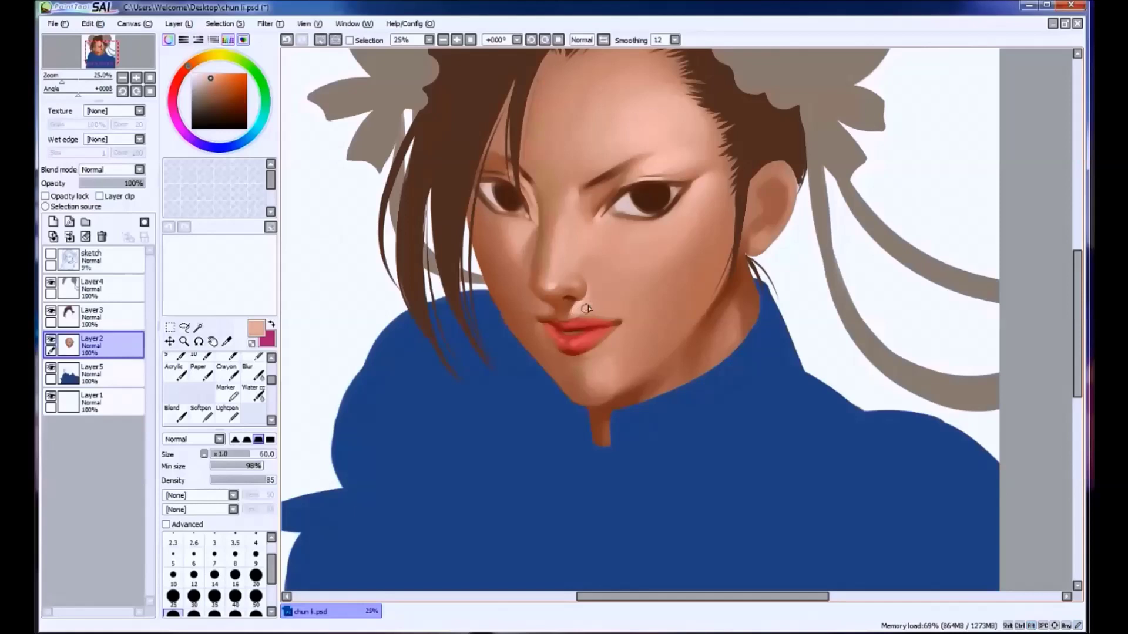
key("bracketright")
key("bracketright")
key("bracketright")
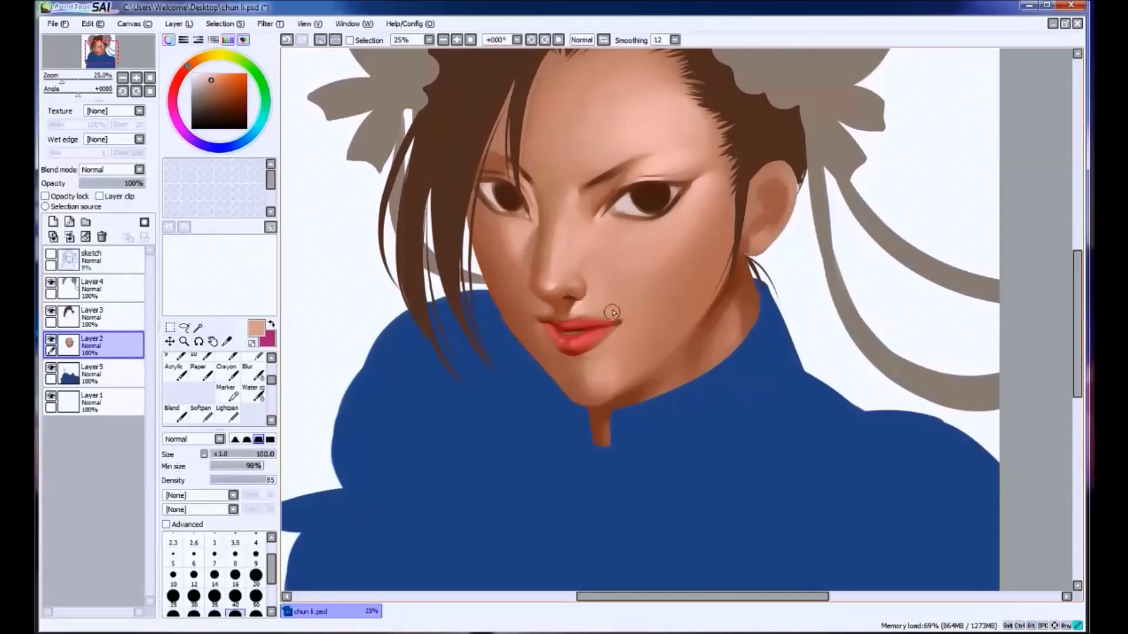
key("alt")
left_click(626, 328, "alt")
Add fine pale accents along the lip edge with the brush at size 25 and minimum size 60%.
key("bracketleft")
key("bracketleft")
key("bracketleft")
key("bracketleft")
key("bracketleft")
key("bracketleft")
key("bracketleft")
key("bracketleft")
key("ctrl+z")
key("ctrl+y")
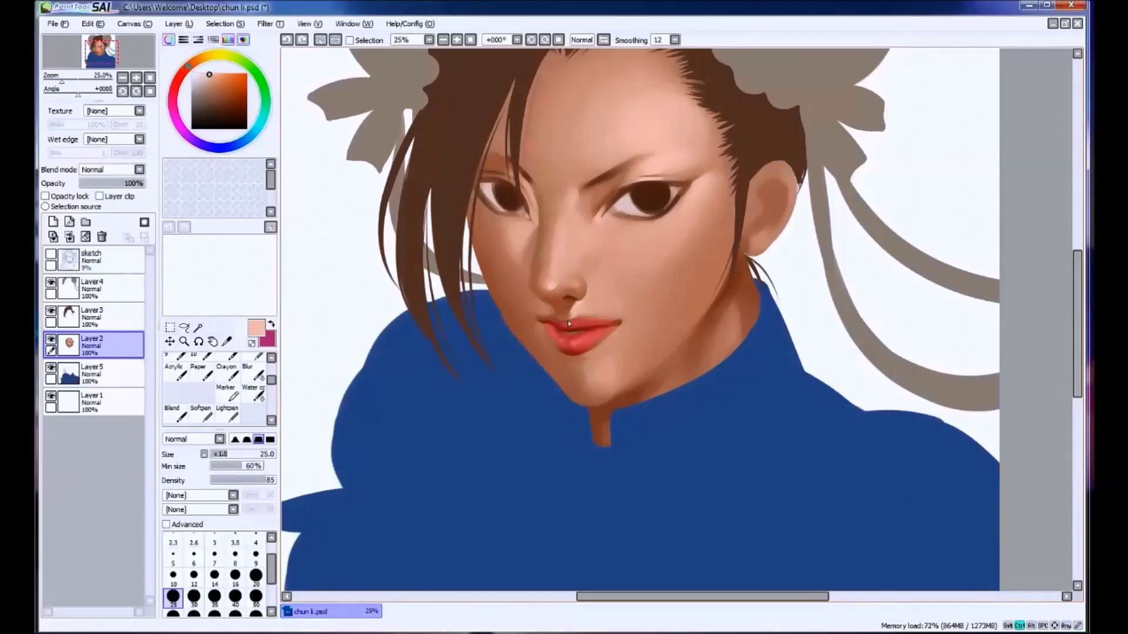
Compare the mouth with and without the latest lip-edge accent.
key("ctrl+z")
key("ctrl+z")
key("ctrl+y")
key("ctrl+z")
key("ctrl+y")
key("ctrl+z")
key("ctrl+y")
key("ctrl+z")
key("ctrl+y")
key("ctrl+z")
key("ctrl+y")
key("ctrl+z")
key("ctrl+y")
key("ctrl+z")
key("ctrl+y")
key("ctrl+z")
key("ctrl+y")
key("ctrl+z")
key("ctrl+y")
key("ctrl+z")
key("ctrl+y")
Rework the lower lip near the mouth corner with a sampled lip red at brush size 60.
left_click(608, 332, "alt")
scroll(617, 332, "down", 1)
scroll(616, 332, "up", 1)
key("bracketright")
key("bracketright")
key("bracketright")
key("bracketright")
key("bracketright")
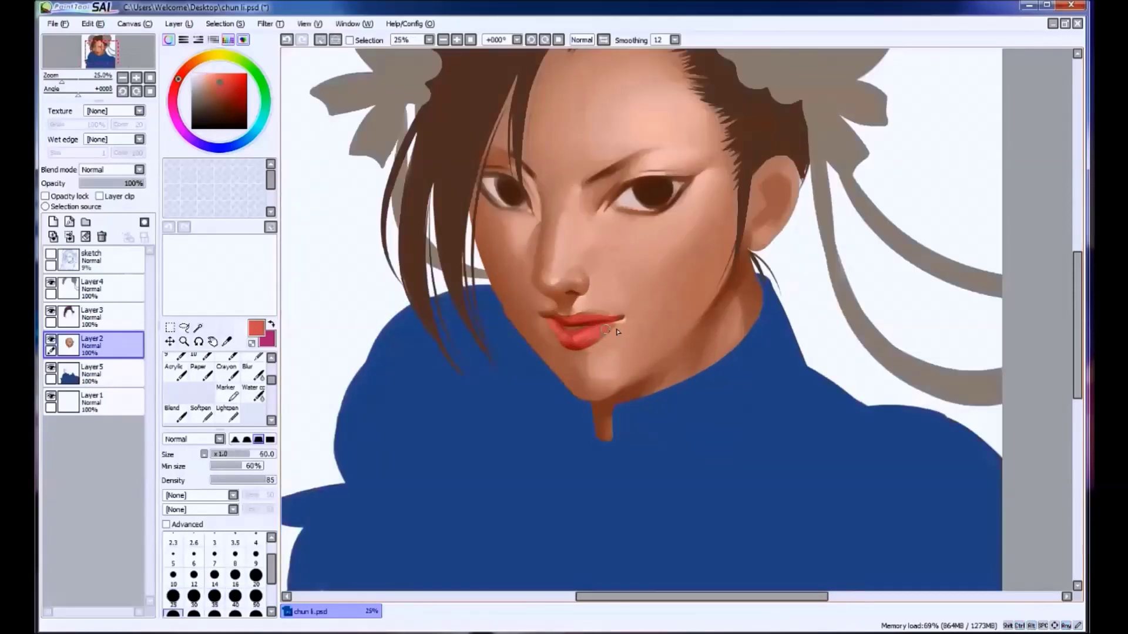
Paint a light pink highlight on the lower lip with the brush at size 30.
left_click(592, 330, "alt")
key("bracketleft")
key("bracketleft")
key("bracketleft")
key("bracketleft")
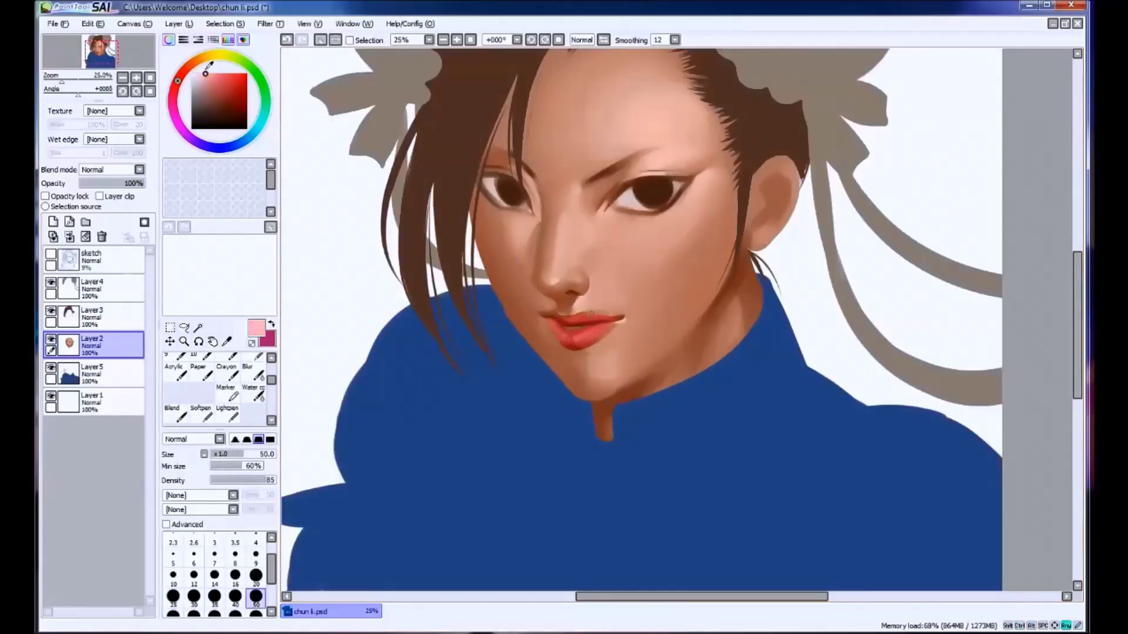
key("ctrl+z")
left_click_drag(611, 327, 590, 335)
key("ctrl+z")
key("ctrl+y")
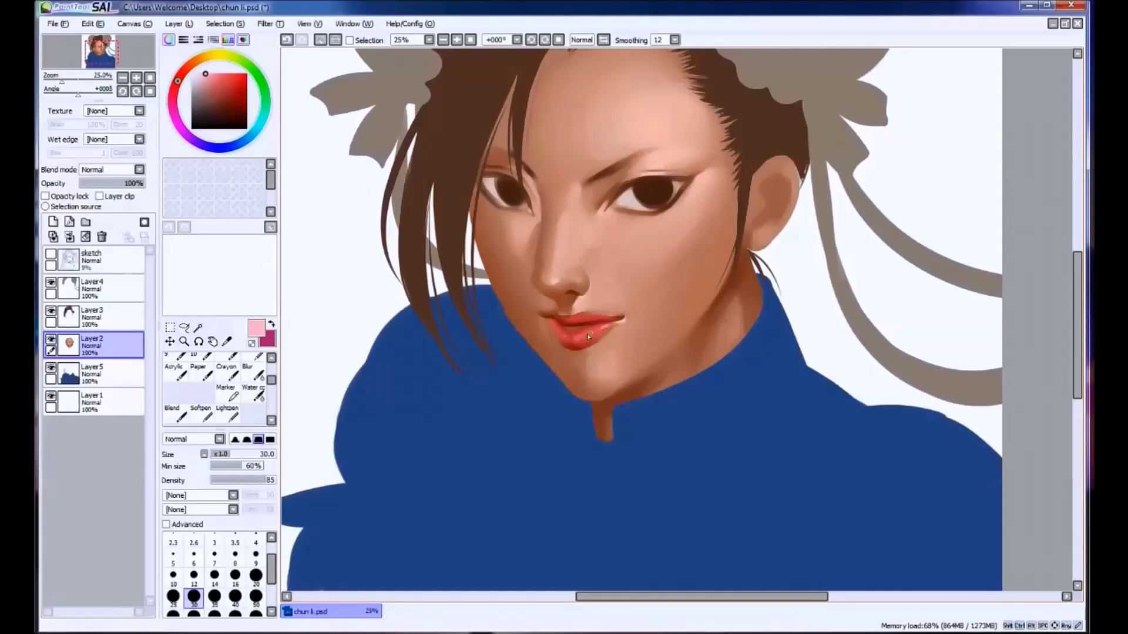
Add a light pink highlight across the lower lip at brush size 35 and compare the mouth with and without it.
key("bracketright")
key("bracketright")
key("bracketright")
key("bracketright")
key("bracketright")
key("bracketright")
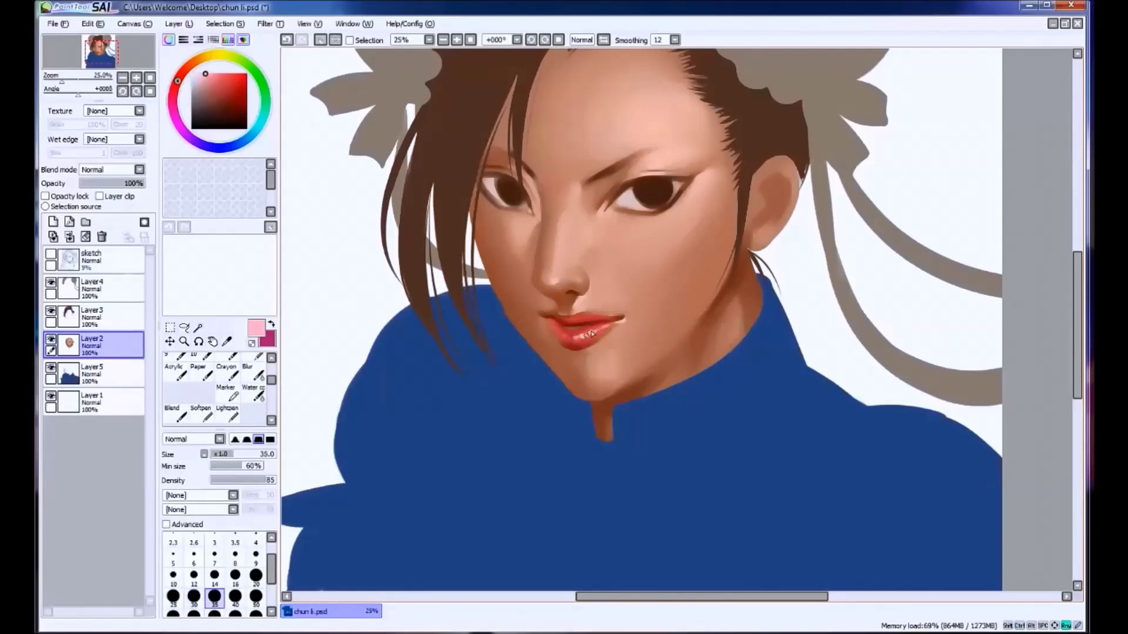
left_click_drag(573, 335, 601, 329)
key("ctrl+z")
key("ctrl+y")
Try a finer touch-up of the lower lip near the mouth corner with a sampled lip red.
key("bracketleft")
key("bracketleft")
key("bracketleft")
key("bracketleft")
key("bracketleft")
left_click(604, 330, "alt")
key("ctrl+z")
key("ctrl+y")
key("ctrl+z")
Rework the lower lip and the skin just beneath it with sampled tones at brush size 50.
key("bracketright")
key("bracketright")
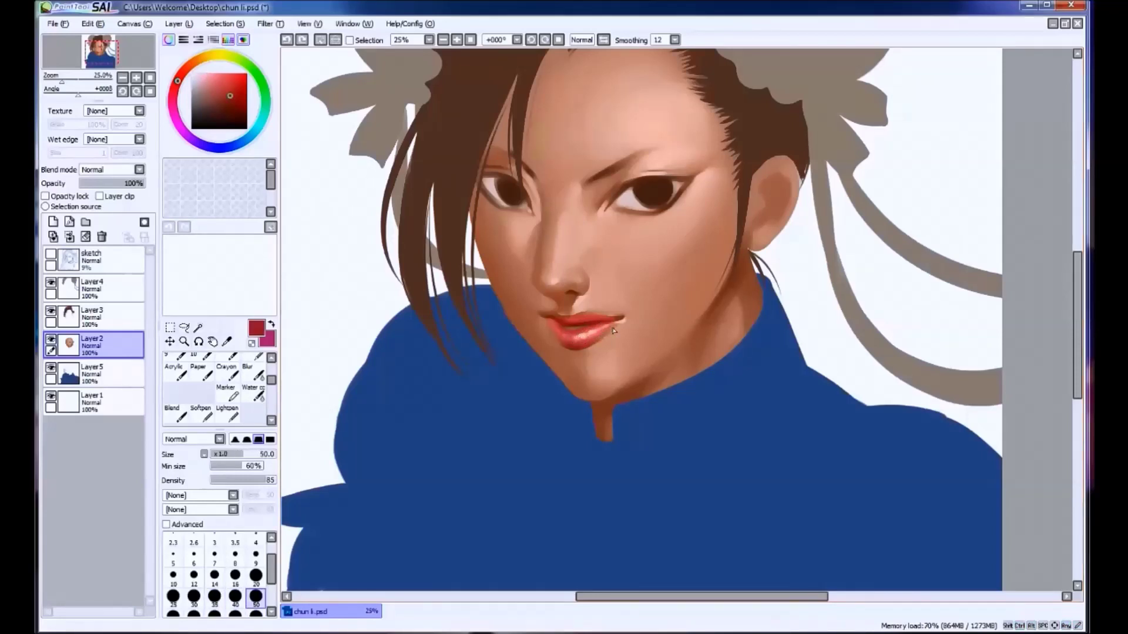
left_click(611, 332, "alt")
left_click_drag(594, 351, 568, 355)
left_click(581, 342, "alt")
key("ctrl+z")
key("ctrl+y")
left_click(597, 337, "alt")
key("ctrl+z")
left_click(597, 342, "alt")
key("ctrl+y")
Blend the lower lip's edge and mouth corner with sampled lip and skin tones, comparing the last stroke.
left_click(600, 325, "alt")
left_click(601, 323, "alt")
left_click(601, 323, "alt")
key("ctrl+z")
key("ctrl+y")
left_click(597, 341, "alt")
left_click(582, 340, "alt")
left_click(603, 349, "alt")
key("ctrl+z")
key("ctrl+y")
Rework the line between the lips with a sampled dark red, using brush sizes 20 to 30 and minimum size 100%.
scroll(581, 352, "down", 1)
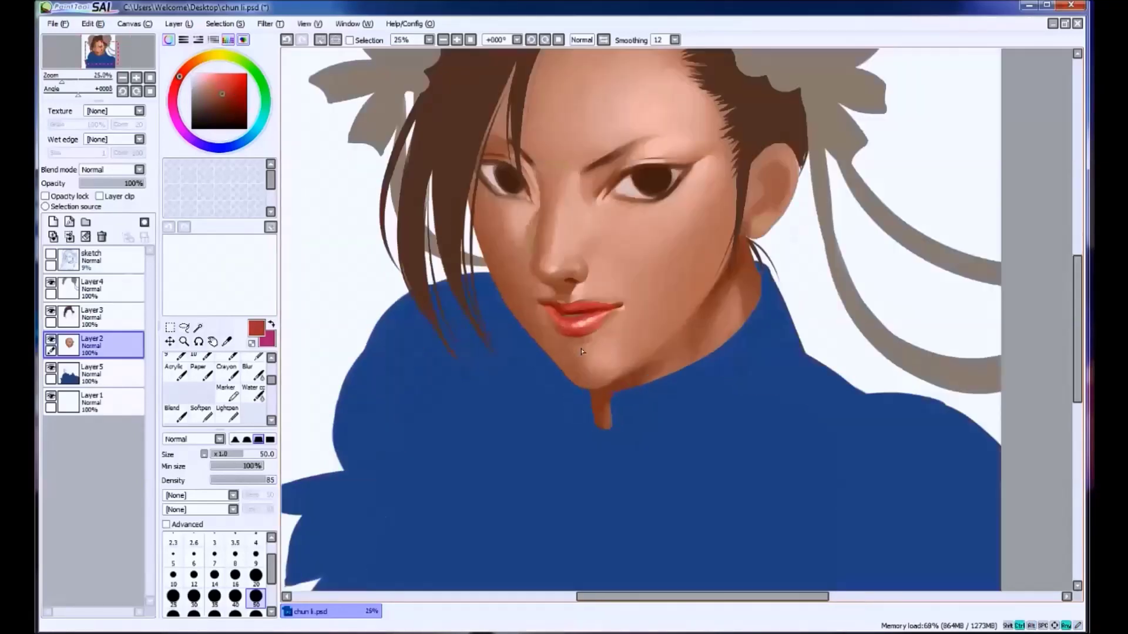
key("bracketleft")
key("bracketleft")
key("bracketleft")
key("bracketleft")
left_click(581, 351, "alt")
key("bracketleft")
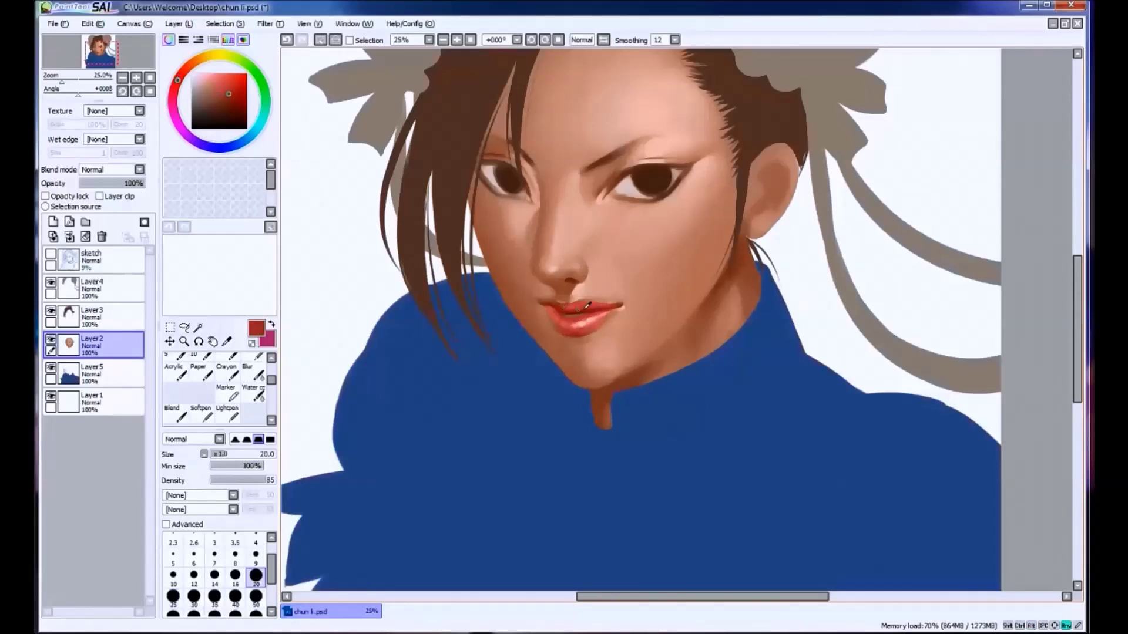
key("bracketright")
key("bracketright")
key("ctrl+z")
left_click_drag(578, 312, 609, 307)
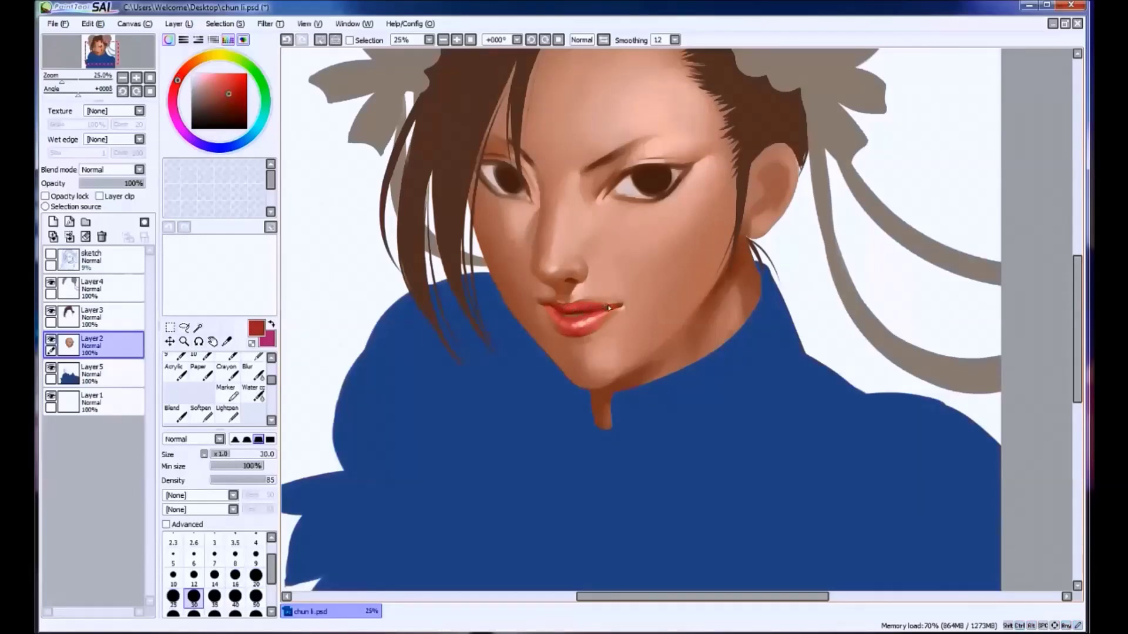
key("ctrl+z")
Paint a dark accent at the mouth corner at brush size 30 and trim it with a sampled skin tone.
left_click(232, 110)
left_click_drag(624, 301, 618, 306)
left_click(618, 306, "alt")
left_click(582, 284, "alt")
left_click(616, 304, "alt")
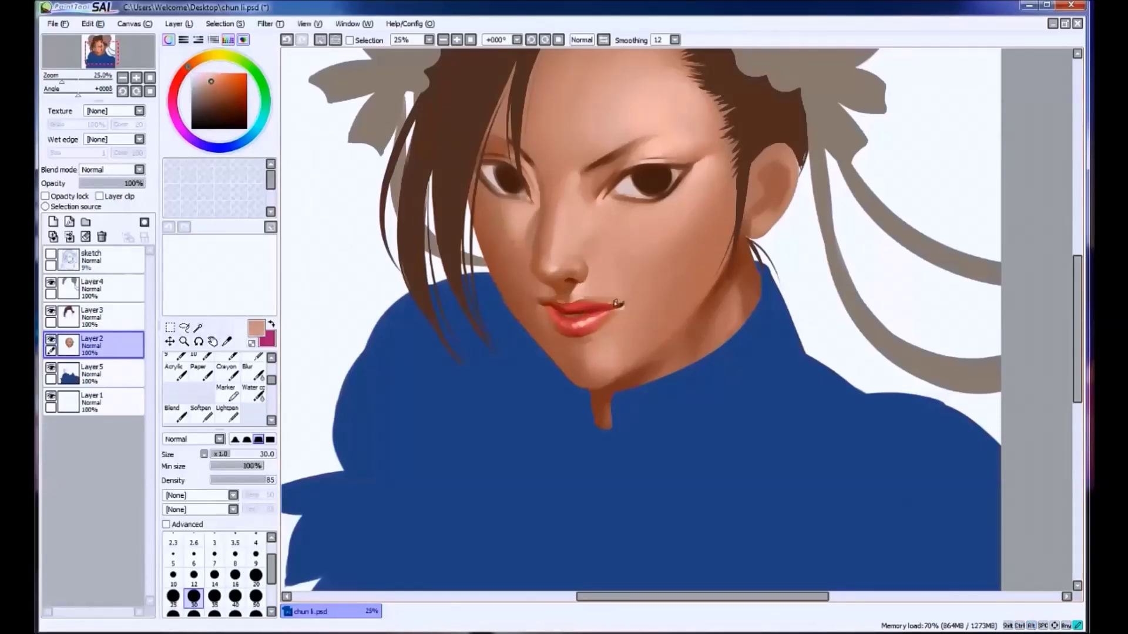
Refine the mouth corner's upturned tip with sampled brown and skin tones at brush size 35.
left_click(622, 301, "alt")
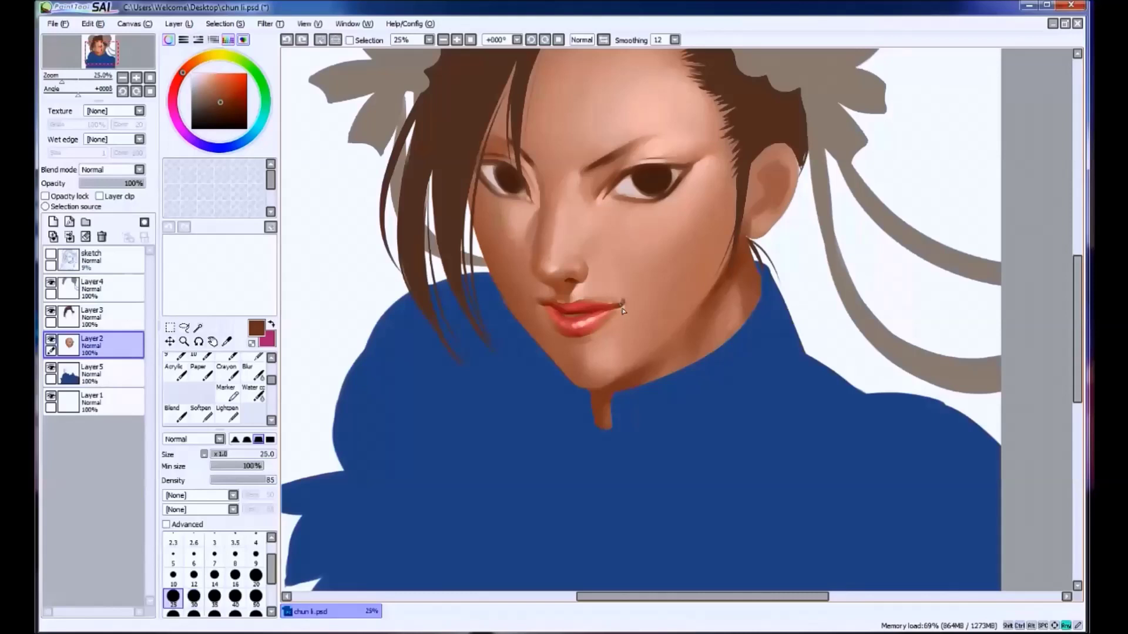
key("ctrl+z")
key("bracketright")
left_click(621, 305)
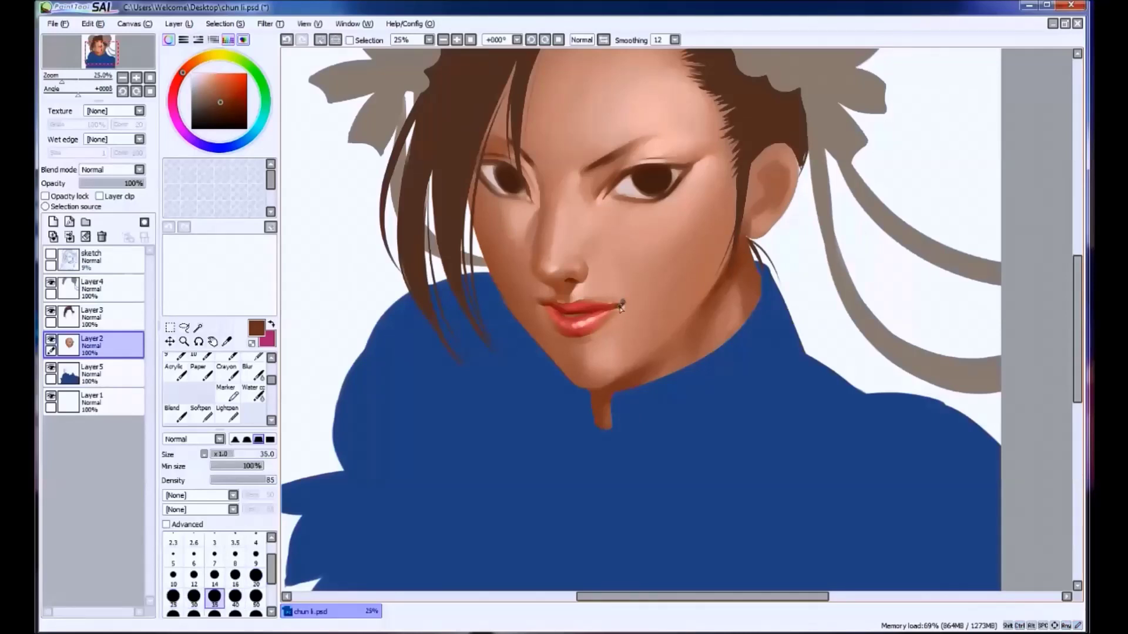
left_click(625, 302, "alt")
left_click(623, 306, "alt")
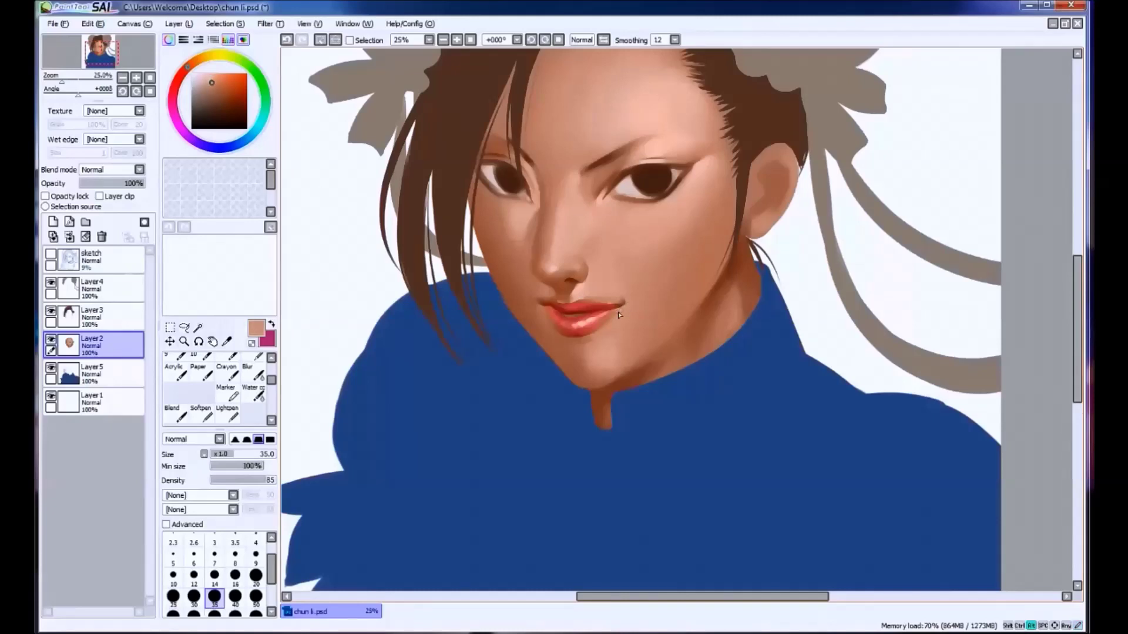
Soften the skin beside the mouth corner with a sampled skin tone at brush size 70.
left_click(622, 302, "alt")
key("bracketright")
key("bracketright")
key("bracketright")
key("bracketright")
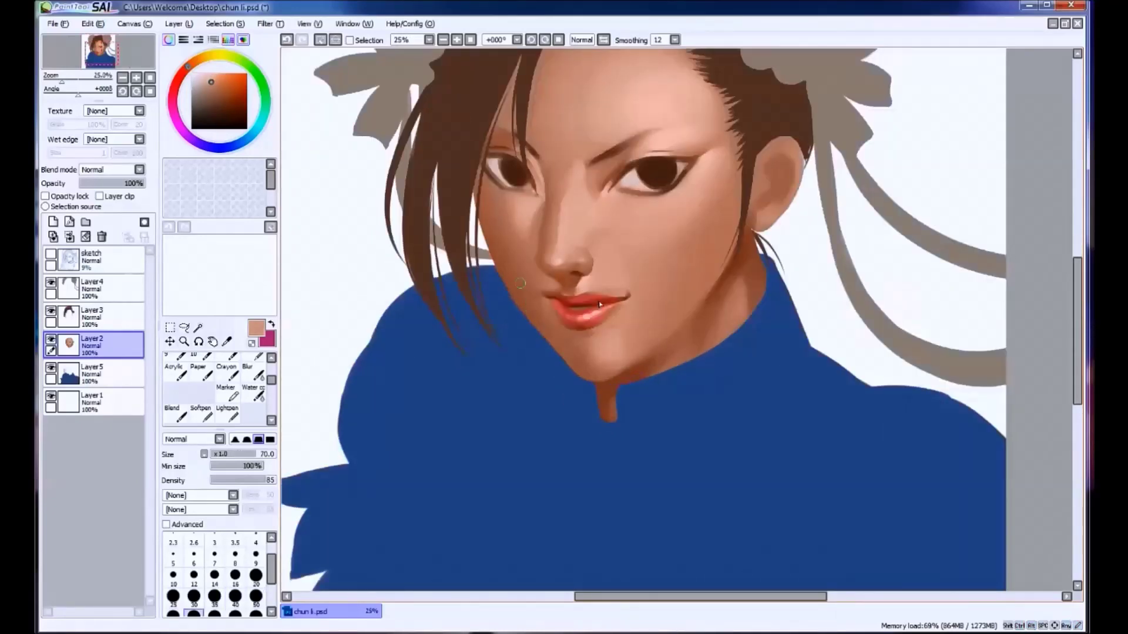
Define the inner end of the fully visible eyebrow with a sampled dark brown at brush size 30.
left_click_drag(481, 311, 474, 322)
left_click_drag(541, 259, 529, 259)
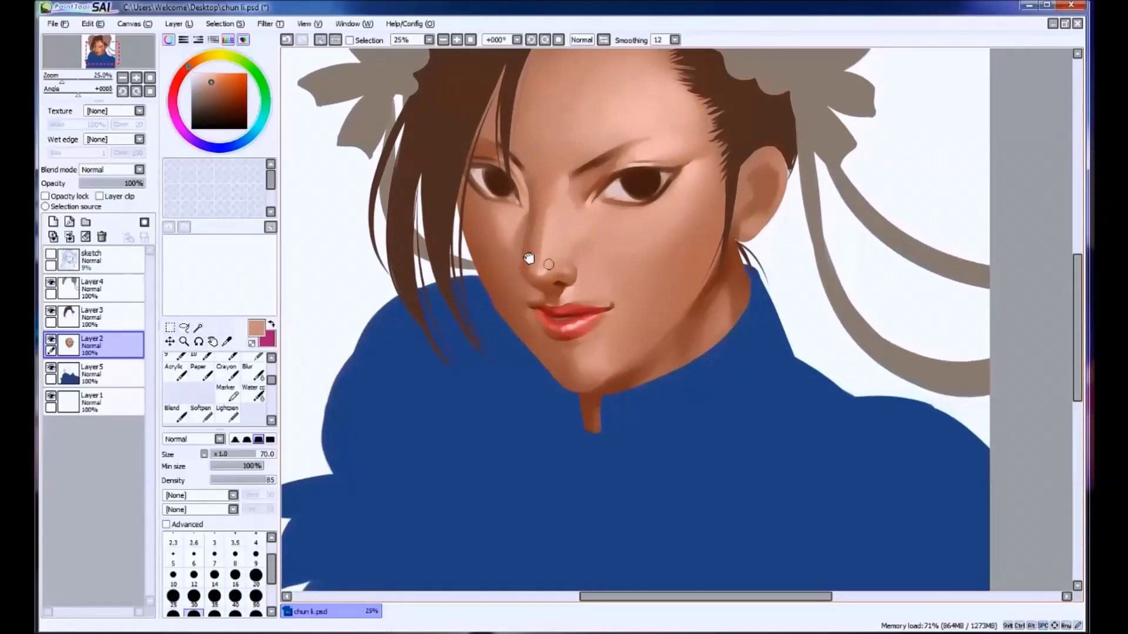
left_click(587, 157, "alt")
key("ctrl+z")
key("bracketleft")
key("bracketleft")
key("bracketleft")
key("bracketleft")
key("bracketleft")
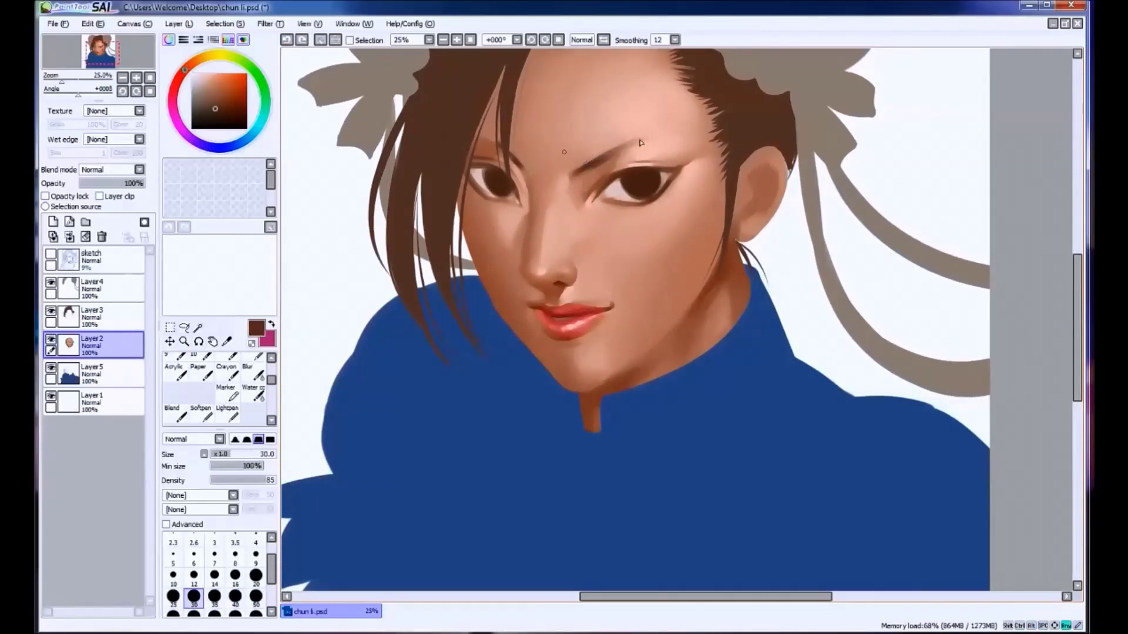
left_click_drag(571, 180, 580, 171)
Refine the same eyebrow's edges and tail with sampled reddish and dark browns, using brush sizes 50 and 25.
left_click(550, 289, "alt")
key("bracketright")
key("bracketright")
key("bracketright")
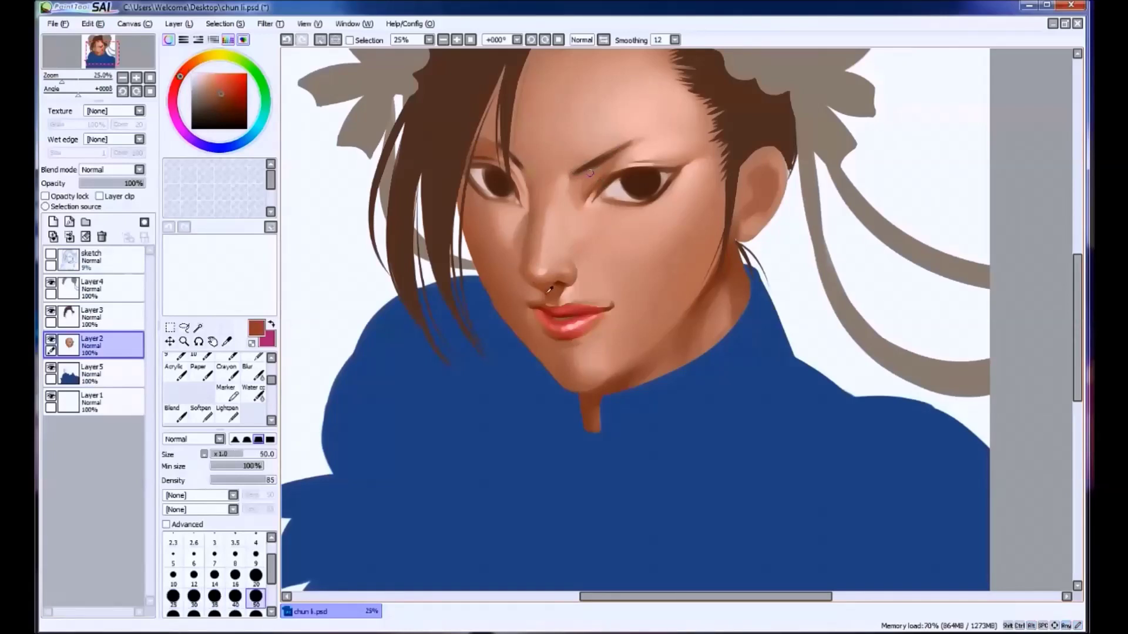
left_click(613, 159, "alt")
left_click(606, 154, "alt")
key("bracketleft")
key("bracketleft")
key("bracketleft")
key("bracketleft")
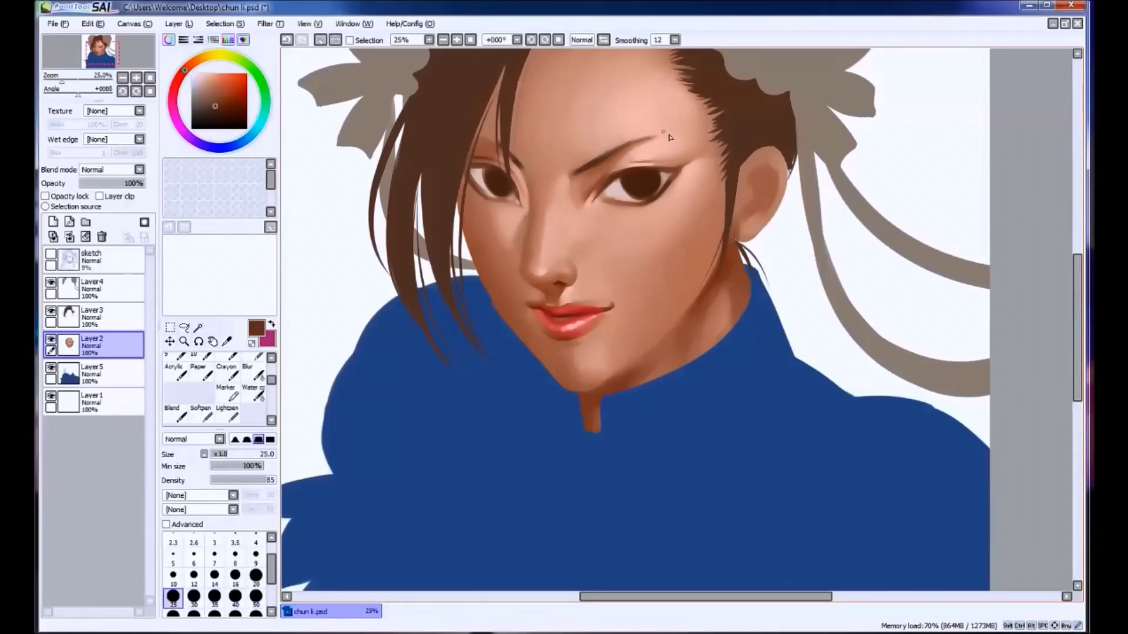
key("ctrl+z")
Darken the inner half of the eyebrow with a sampled near-black brown at brush sizes 12 to 20.
left_click(594, 162, "alt")
key("bracketleft")
key("bracketleft")
key("bracketleft")
key("bracketleft")
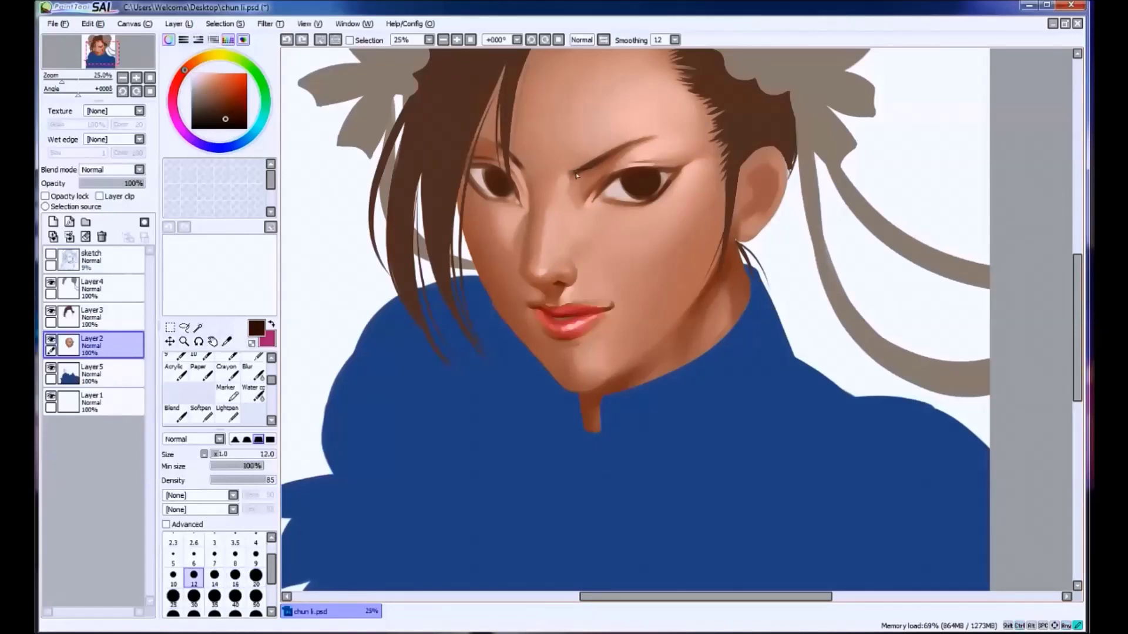
key("bracketright")
key("bracketright")
key("bracketright")
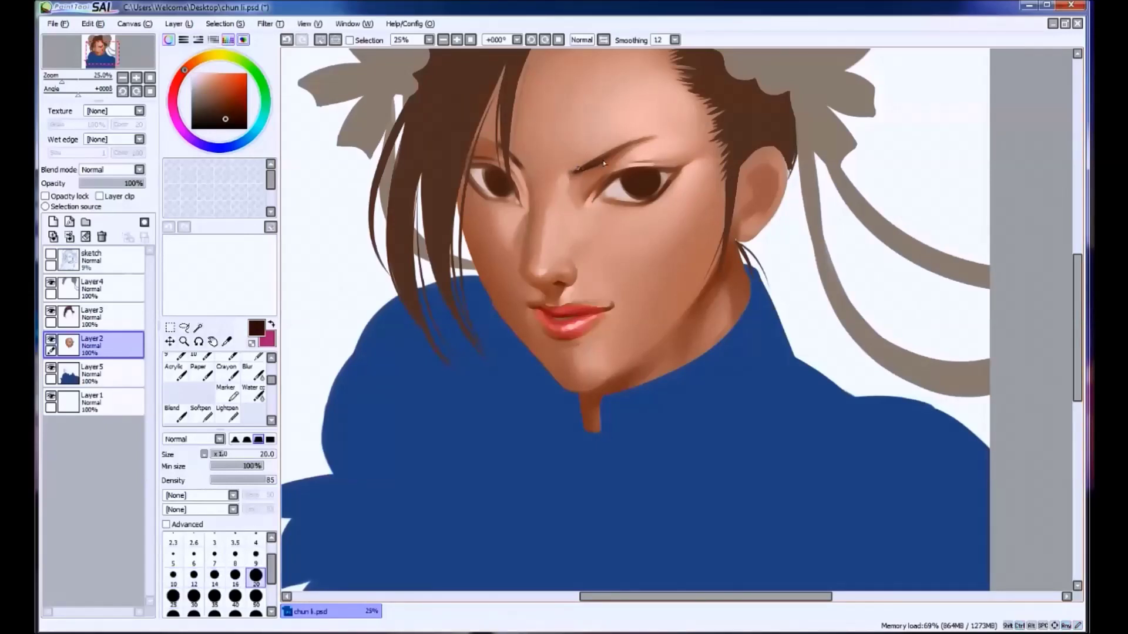
key("bracketleft")
key("bracketleft")
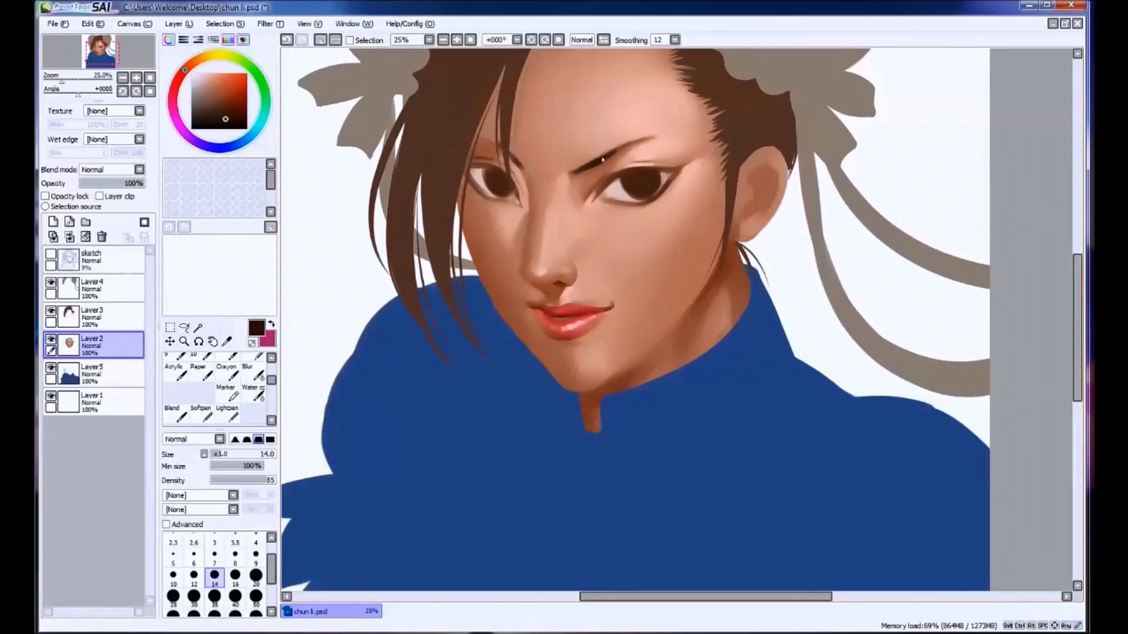
Fill out the eyebrow and extend its thin dark tail outward in the near-black brown, starting at brush size 14.
left_click_drag(589, 169, 582, 174)
key("bracketright")
key("bracketright")
key("bracketright")
key("bracketright")
key("bracketright")
key("bracketright")
key("bracketright")
key("bracketright")
key("bracketright")
key("bracketright")
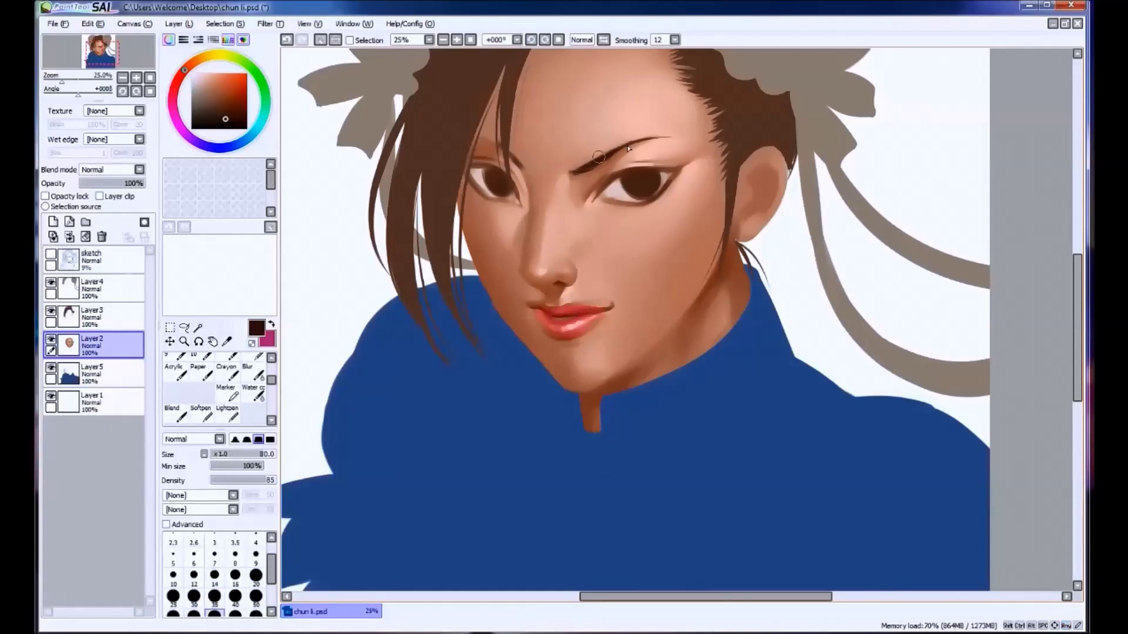
Draw the eyebrow partly covered by hair strands in near-black brown with the brush at size 14.
left_click_drag(598, 157, 567, 212)
key("bracketleft")
key("bracketleft")
key("bracketleft")
key("bracketleft")
key("bracketleft")
key("bracketleft")
key("bracketleft")
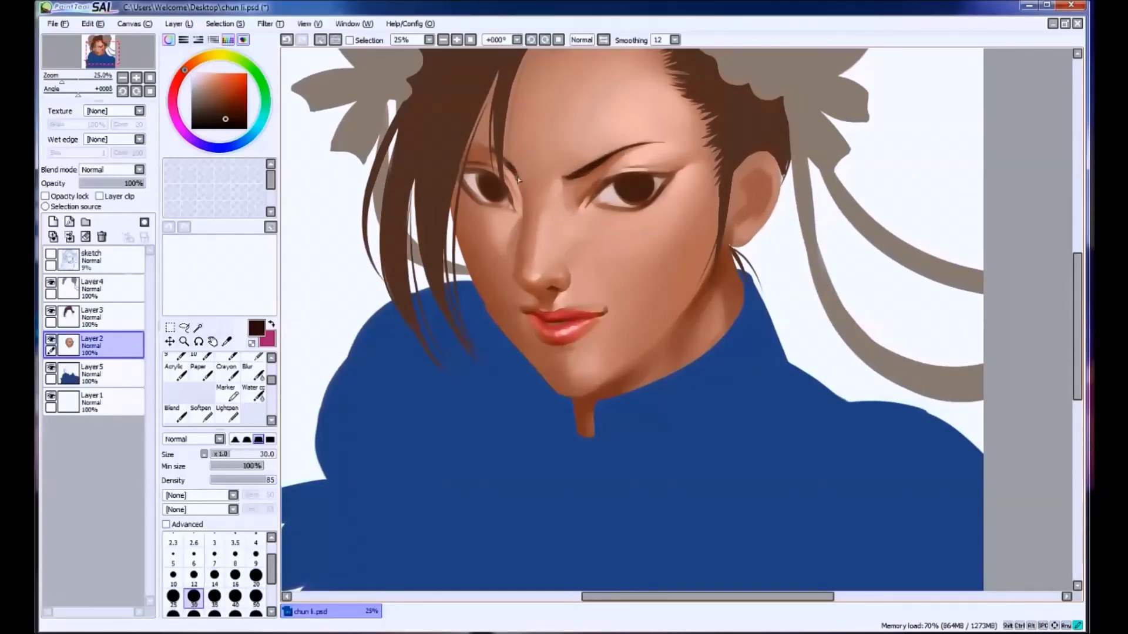
key("bracketleft")
key("bracketleft")
key("bracketleft")
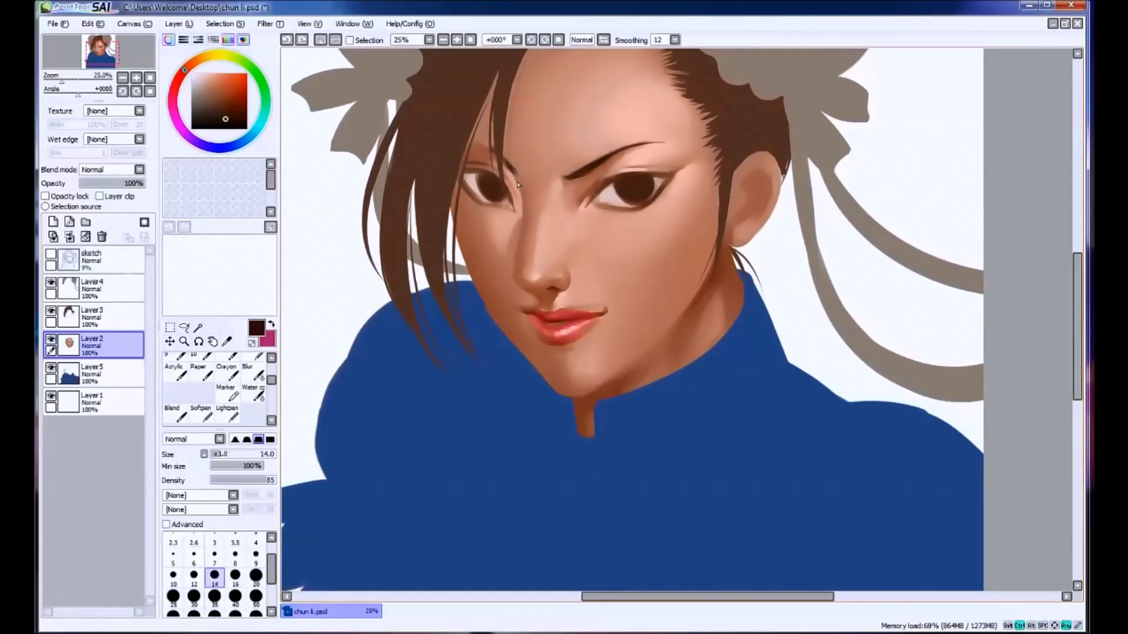
left_click_drag(504, 157, 515, 170)
Compare the face with and without the latest strokes on the hair-covered eyebrow.
key("ctrl+z")
key("ctrl+y")
key("ctrl+z")
key("ctrl+z")
key("ctrl+y")
key("ctrl+z")
key("ctrl+y")
key("ctrl+z")
key("ctrl+y")
key("ctrl+z")
key("ctrl+y")
Shade the inner eye corners beside the nose bridge with sampled reddish brown at brush size 35.
key("bracketright")
key("bracketright")
key("bracketright")
key("bracketright")
key("bracketright")
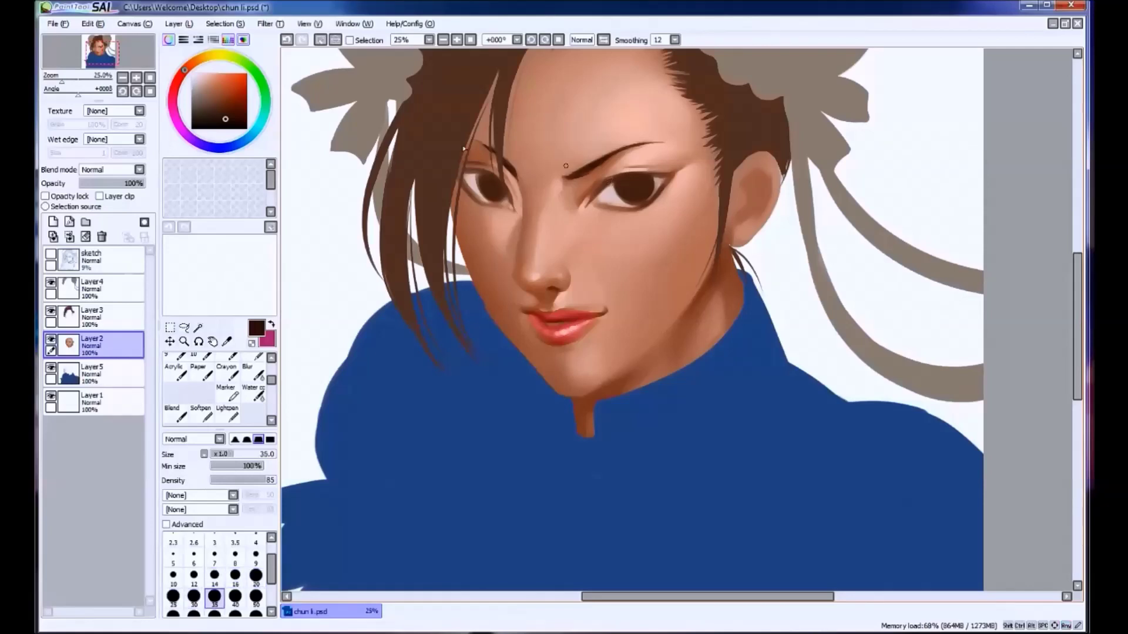
left_click(577, 205, "alt")
left_click(575, 203, "alt")
left_click(577, 204, "alt")
left_click(577, 205, "alt")
left_click(584, 195, "alt")
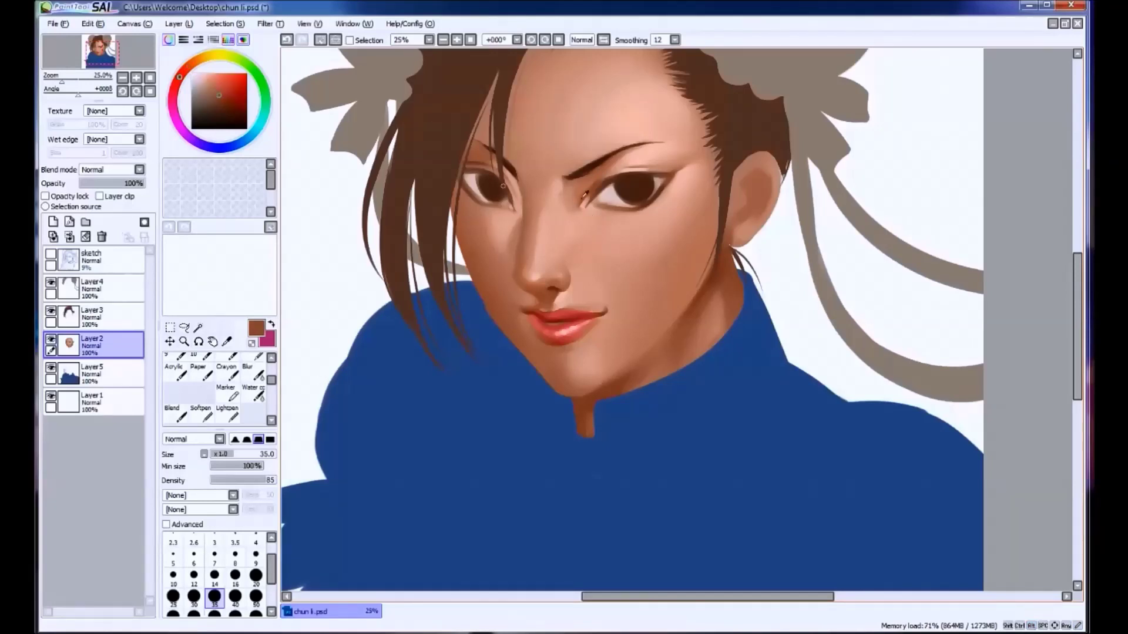
left_click_drag(506, 182, 518, 210)
Add a pale highlight at the hair-side eye's inner corner with a skin tone sampled from the nose at brush size 30.
left_click(538, 273, "alt")
key("bracketleft")
left_click_drag(515, 203, 511, 215)
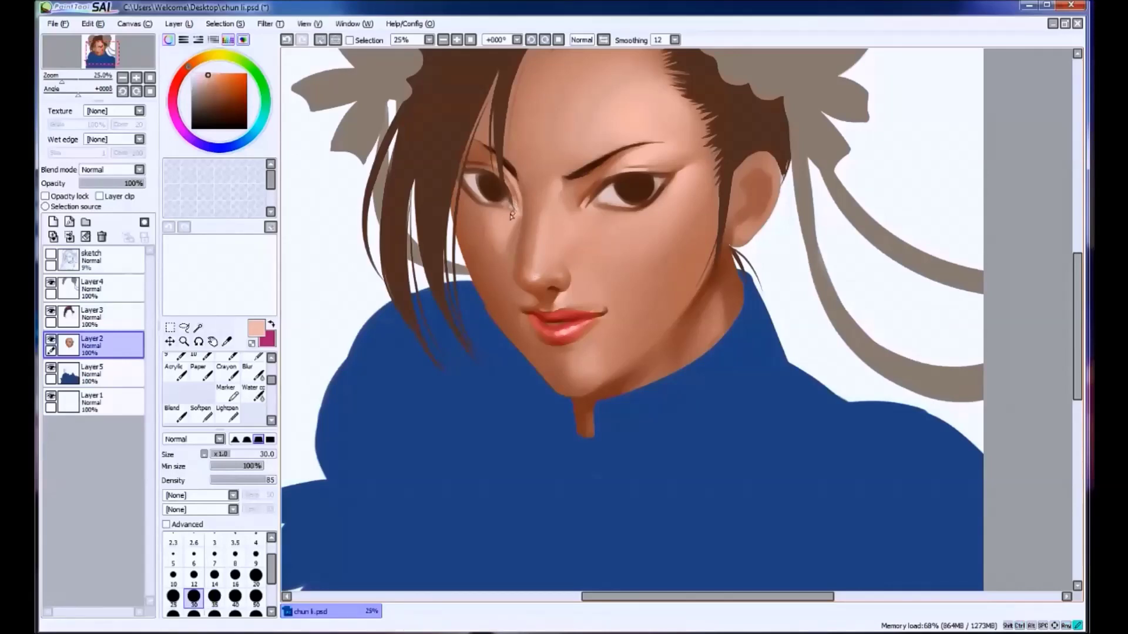
Try pale skin highlights beneath the fully visible eye and along the hair-side eye's inner corner.
left_click_drag(595, 211, 640, 220)
key("ctrl+z")
left_click_drag(674, 183, 647, 215)
key("ctrl+z")
left_click_drag(503, 182, 522, 201)
key("ctrl+z")
key("ctrl+z")
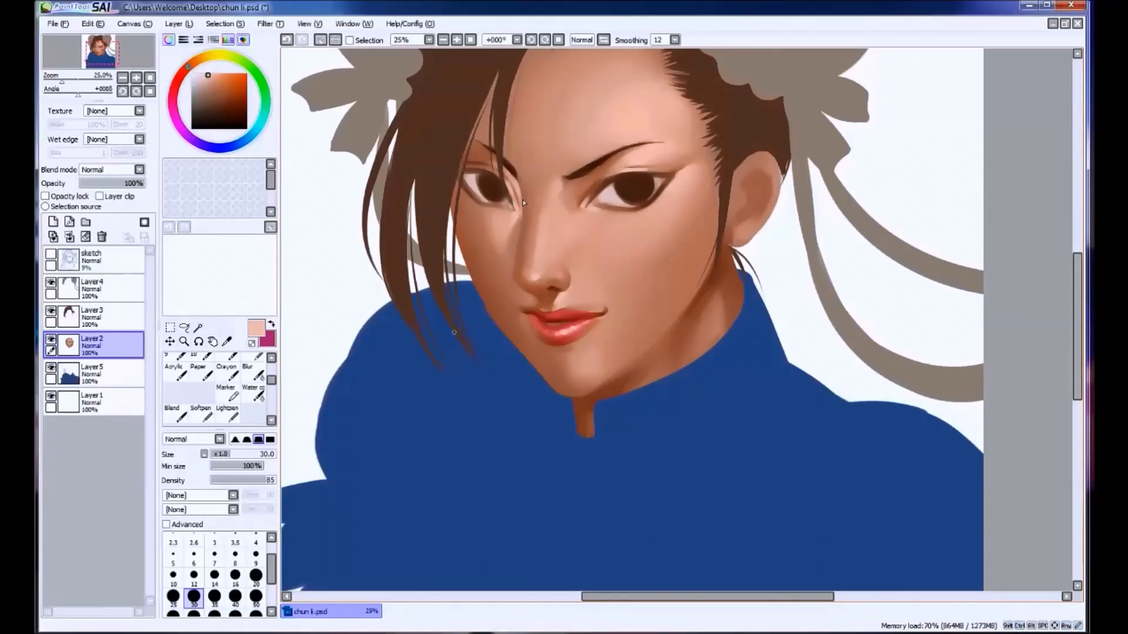
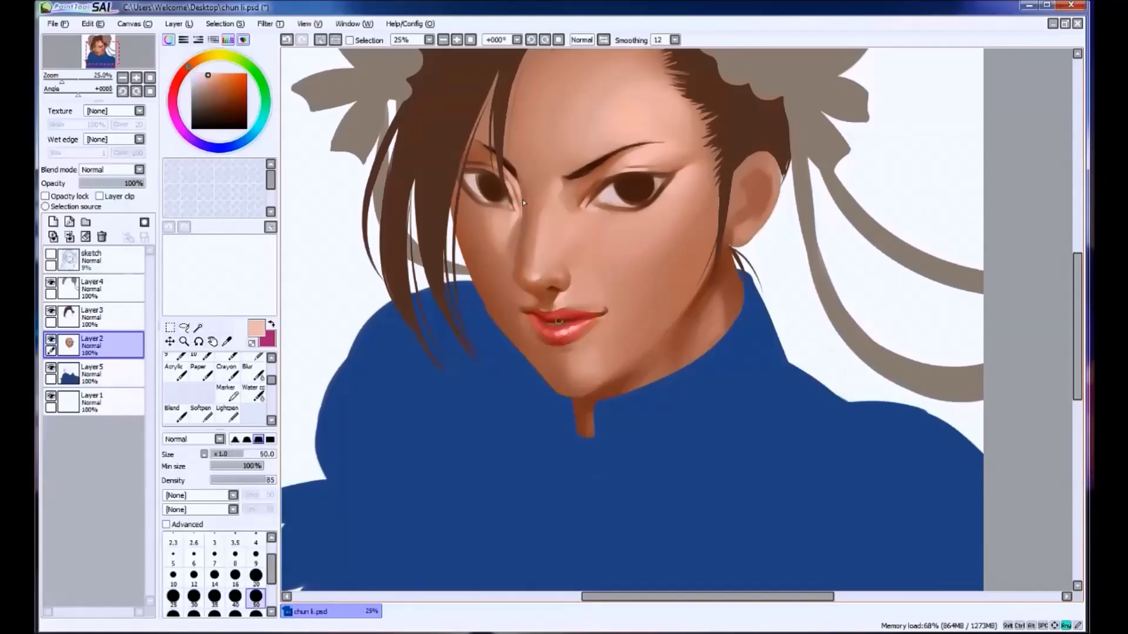
Shade the hair-side of the nose bridge below the inner eye corner with sampled skin browns at brush size 35.
left_click(505, 214, "alt")
key("ctrl+z")
left_click_drag(515, 265, 517, 273)
key("bracketright")
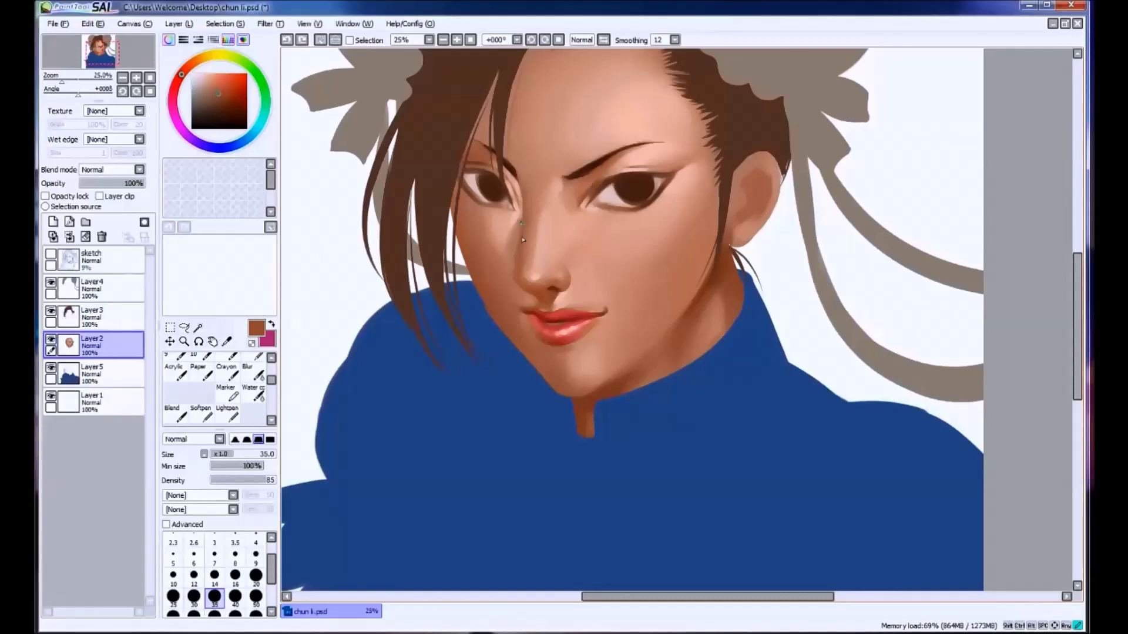
left_click(519, 228, "alt")
key("ctrl+z")
left_click_drag(519, 228, 527, 225)
key("ctrl+z")
left_click(523, 227, "alt")
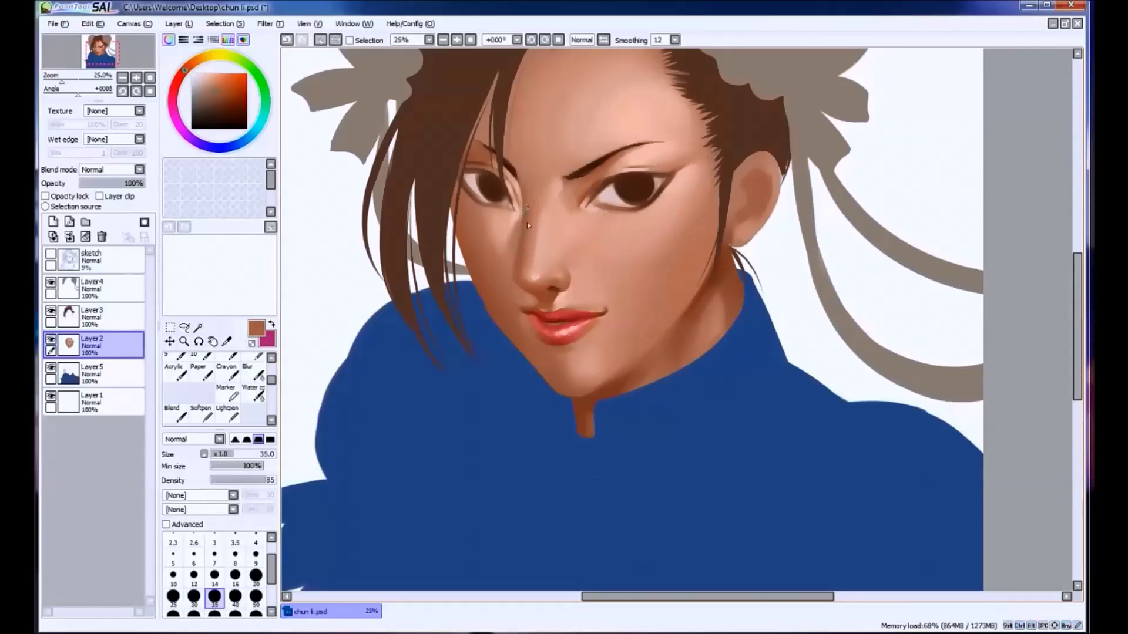
Brush a soft pale highlight over the cheek below the fully visible eye with a skin tone sampled from the nose at brush size 180.
left_click(536, 294, "alt")
key("bracketright")
key("bracketright")
key("bracketright")
key("bracketright")
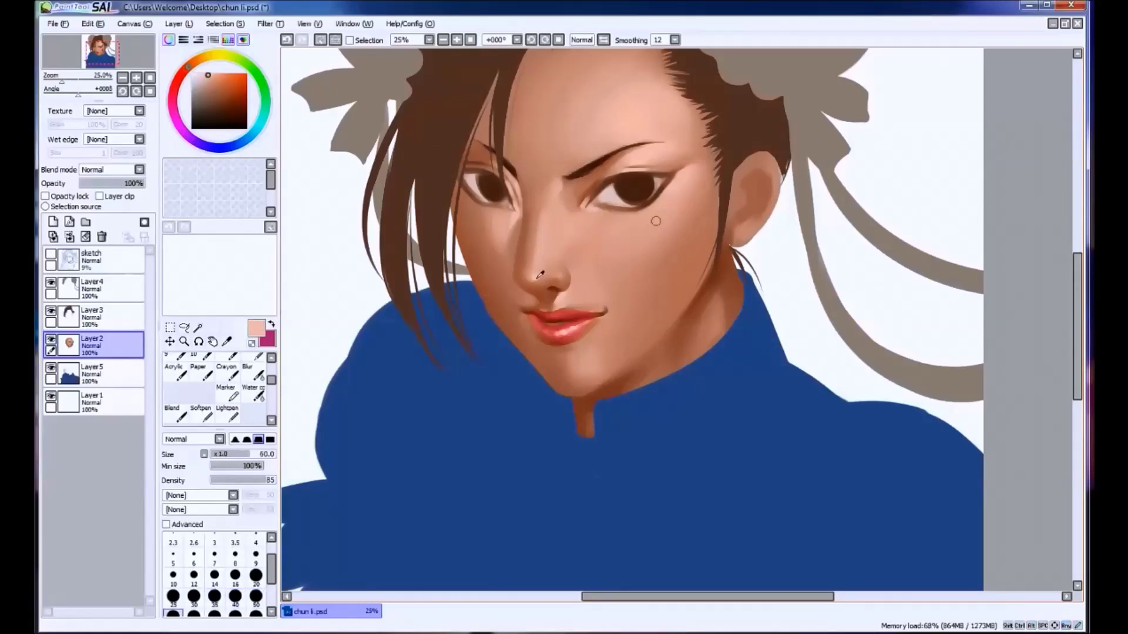
key("bracketright")
key("bracketright")
key("bracketright")
key("bracketright")
scroll(650, 225, "down", 1)
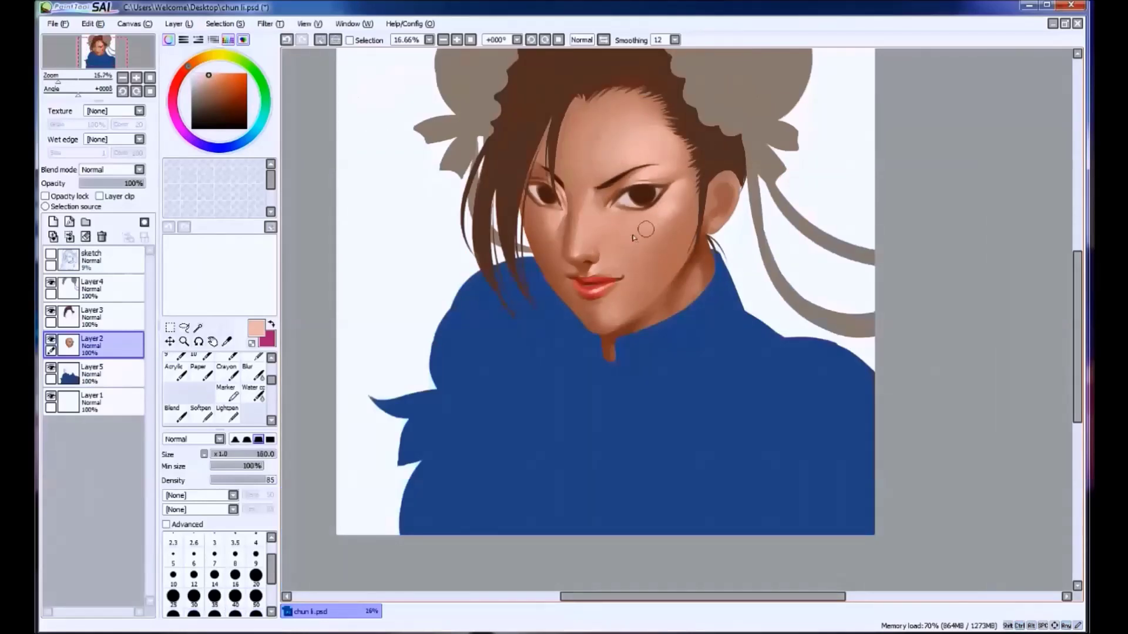
left_click(683, 201, "alt")
Try a sampled brown shading stroke around the nostril and upper lip at brush size 30.
scroll(560, 310, "up", 2)
key("bracketleft")
key("bracketleft")
key("bracketleft")
key("bracketleft")
key("bracketleft")
key("bracketleft")
key("bracketleft")
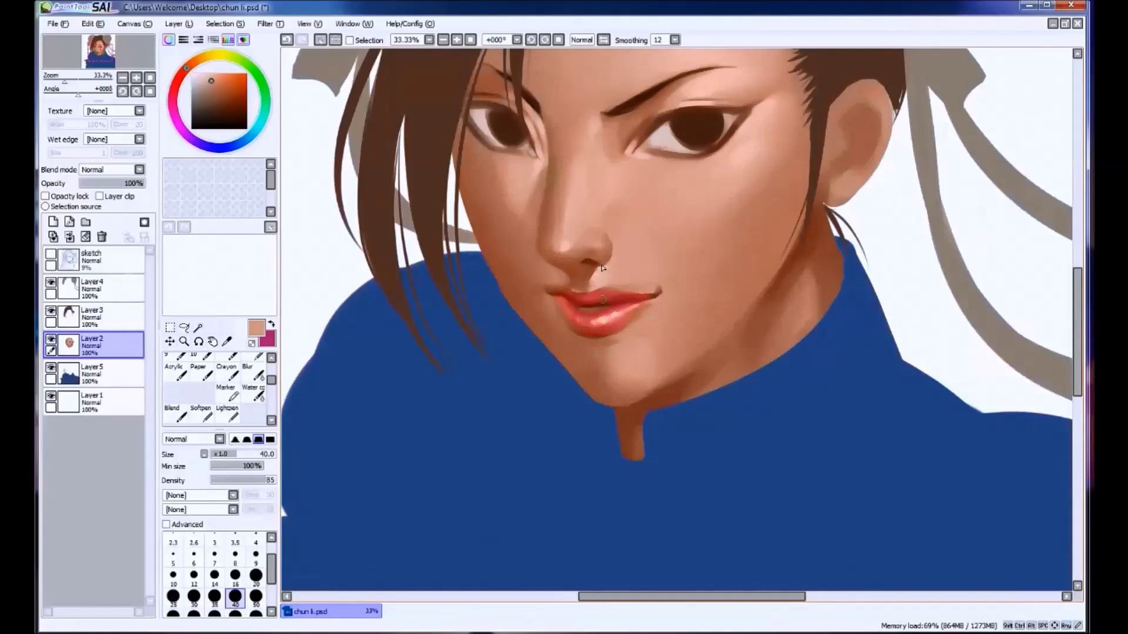
left_click(602, 268, "alt")
key("bracketleft")
key("bracketleft")
key("ctrl+z")
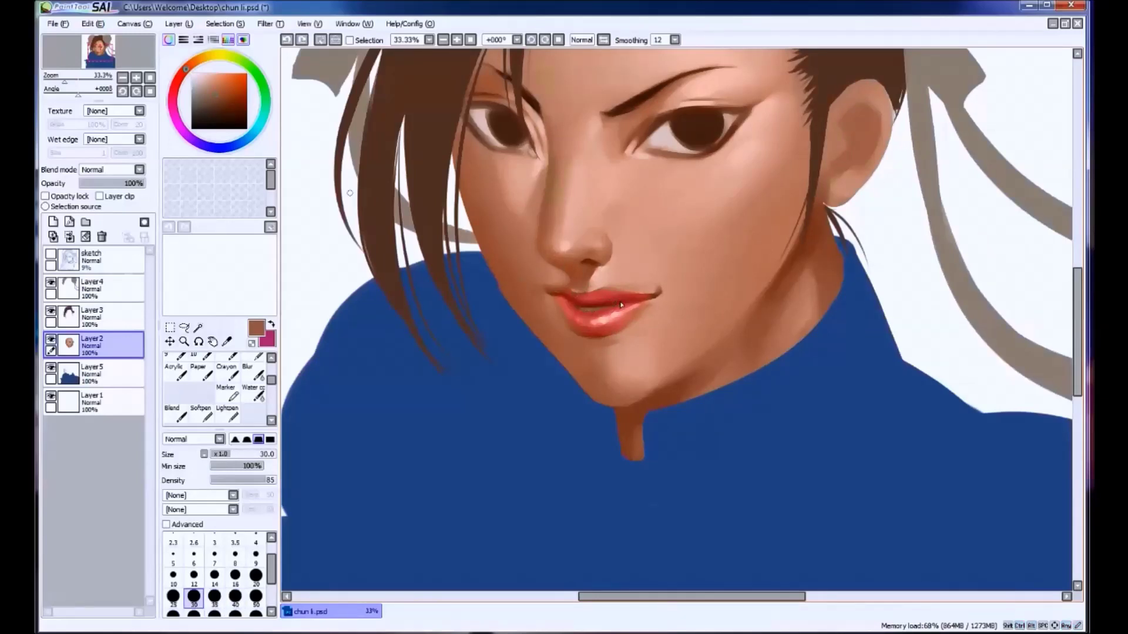
Darken the parting between the lips with sampled dark reddish brown at brush size 25.
key("bracketleft")
key("bracketleft")
left_click(555, 317, "alt")
key("bracketright")
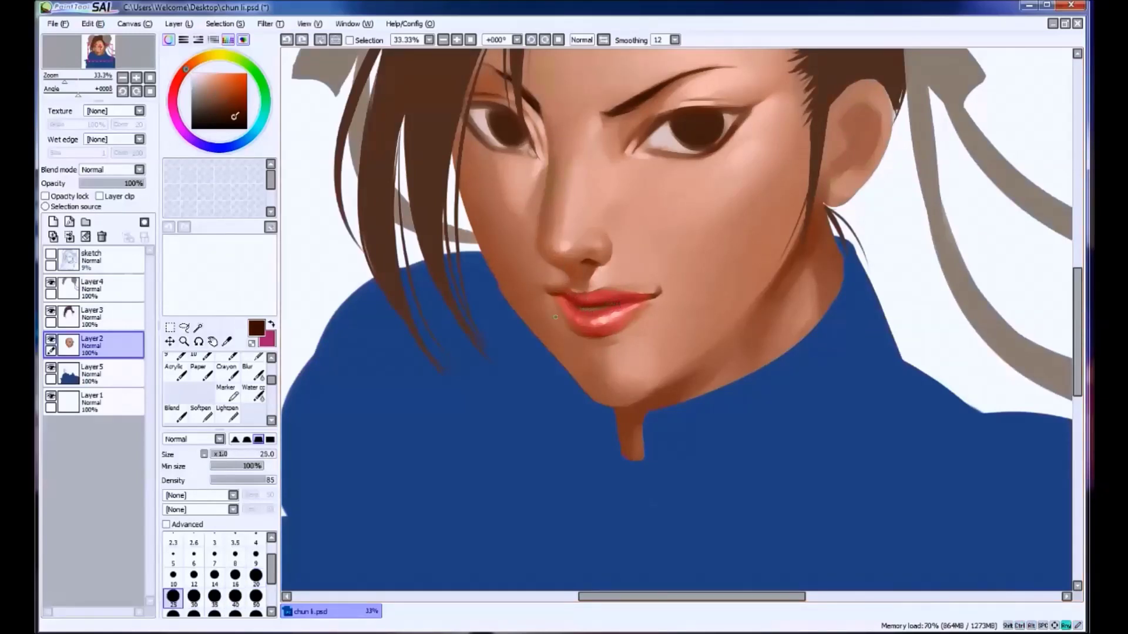
left_click_drag(587, 306, 625, 303)
key("ctrl+z")
left_click(637, 299, "alt")
left_click(598, 308, "alt")
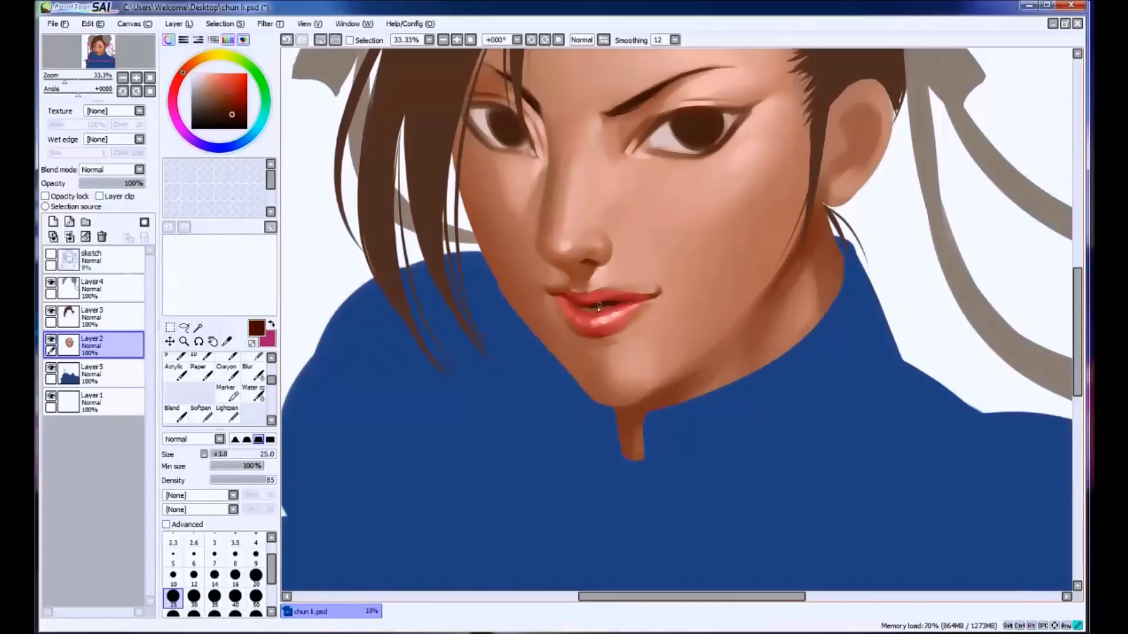
Try tapered dark strokes along the mouth line with the brush's minimum size at 26%, and save the painting.
left_click(224, 467)
key("ctrl+z")
left_click_drag(573, 306, 585, 310)
key("ctrl+z")
mouse_move(625, 304)
left_mouse_down()
mouse_move(643, 300)
mouse_move(591, 316)
left_mouse_up()
key("ctrl+z")
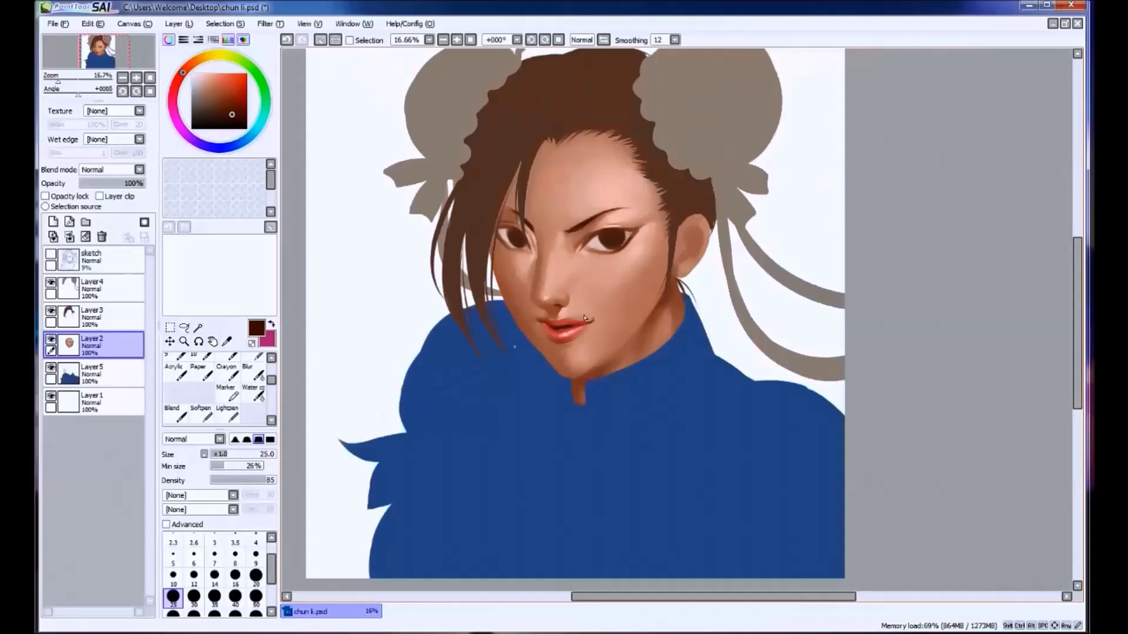
scroll(584, 318, "up", 1)
key("ctrl+s")
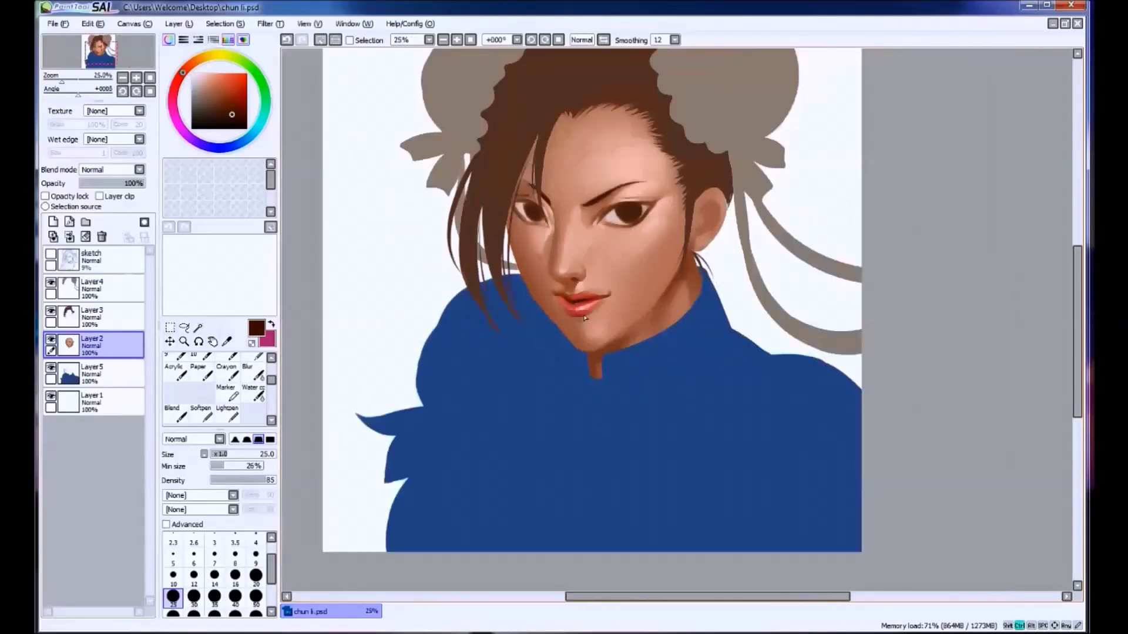
Lighten the neck beneath the jaw with sampled skin tones at brush size 70 and 100% minimum size.
scroll(584, 318, "down", 1)
key("]")
key("]")
key("]")
key("]")
key("]")
key("]")
left_click(584, 318, "alt")
key("ctrl+z")
left_click_drag(253, 467, 285, 467)
left_click_drag(629, 338, 646, 330)
left_click(646, 332, "alt")
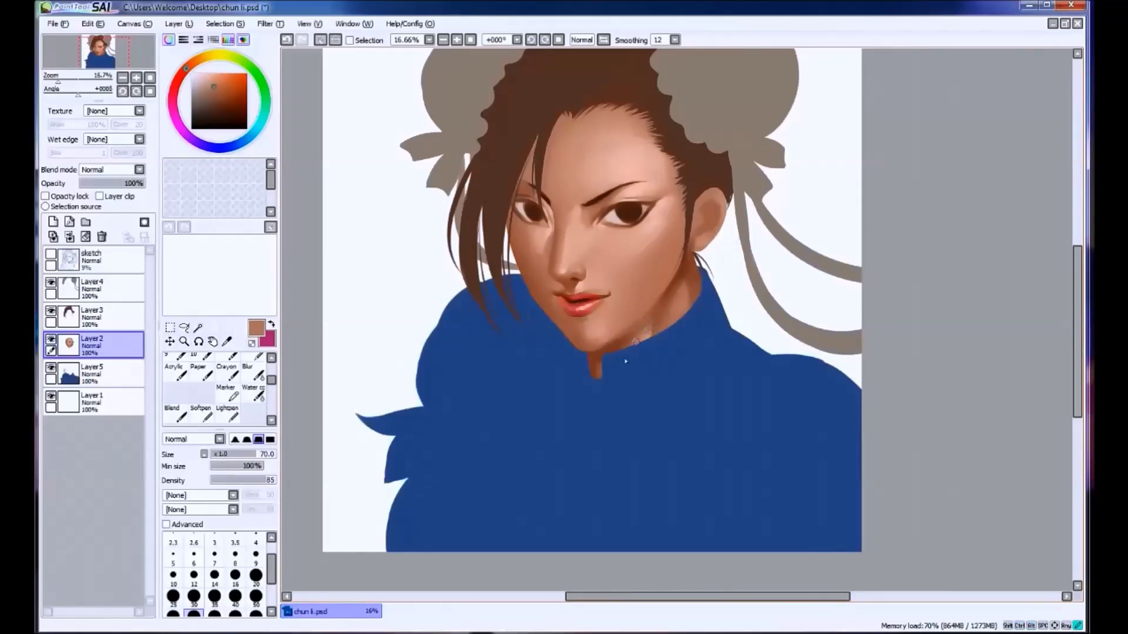
left_click(633, 247, "alt")
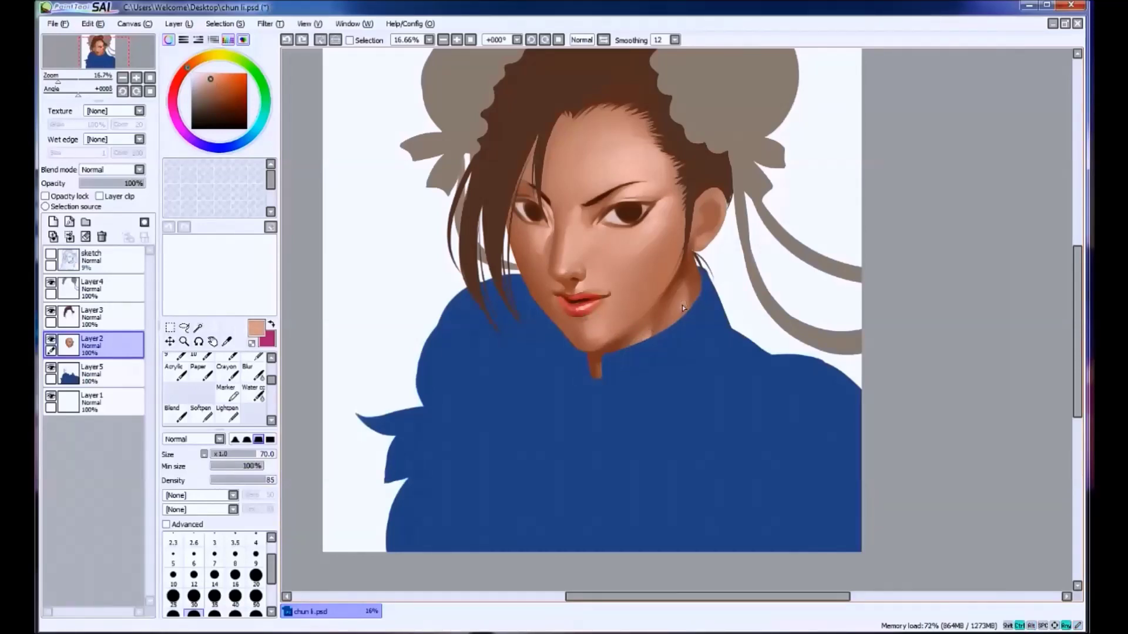
left_click(681, 301, "alt")
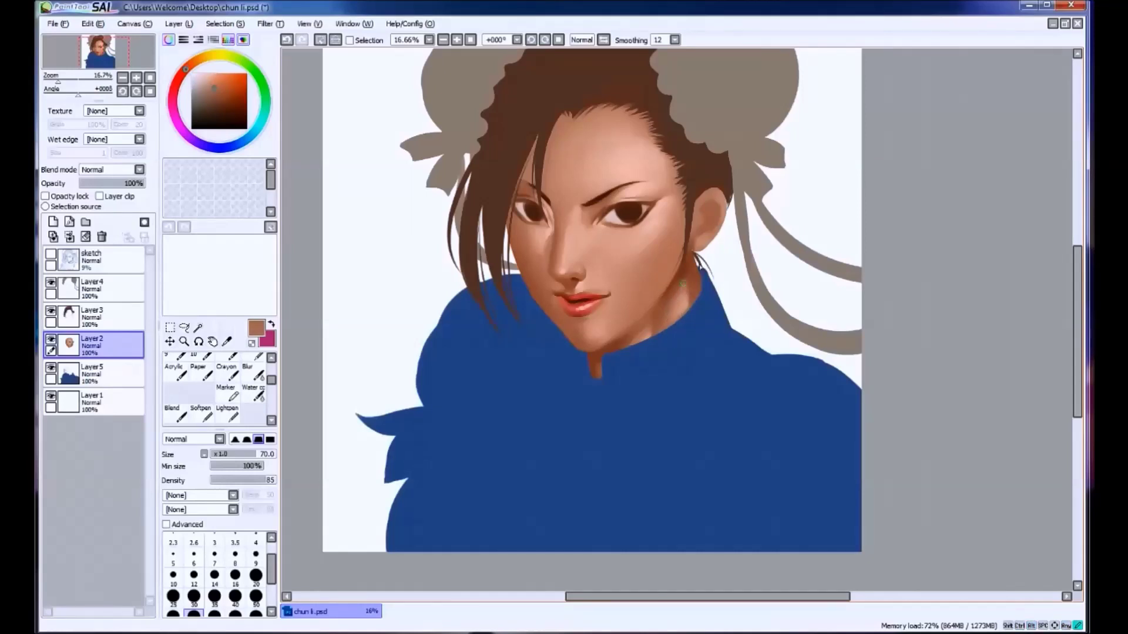
Shade the strip of neck inside the collar opening with sampled reddish brown, and save the painting.
left_click(600, 359, "alt")
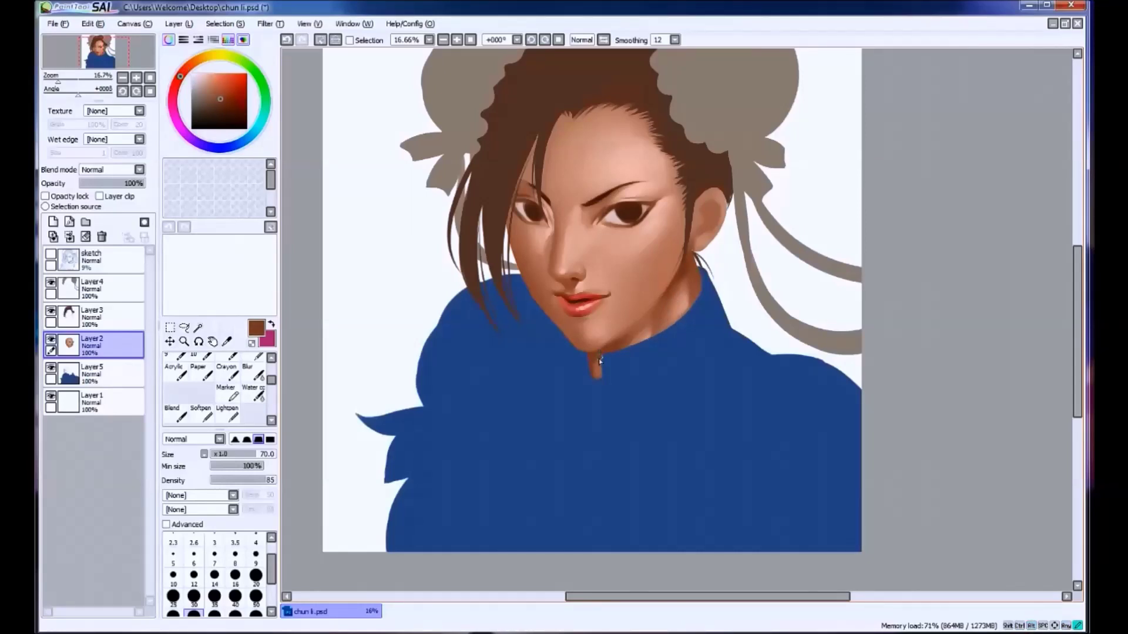
left_click_drag(603, 393, 602, 380)
key("ctrl+s")
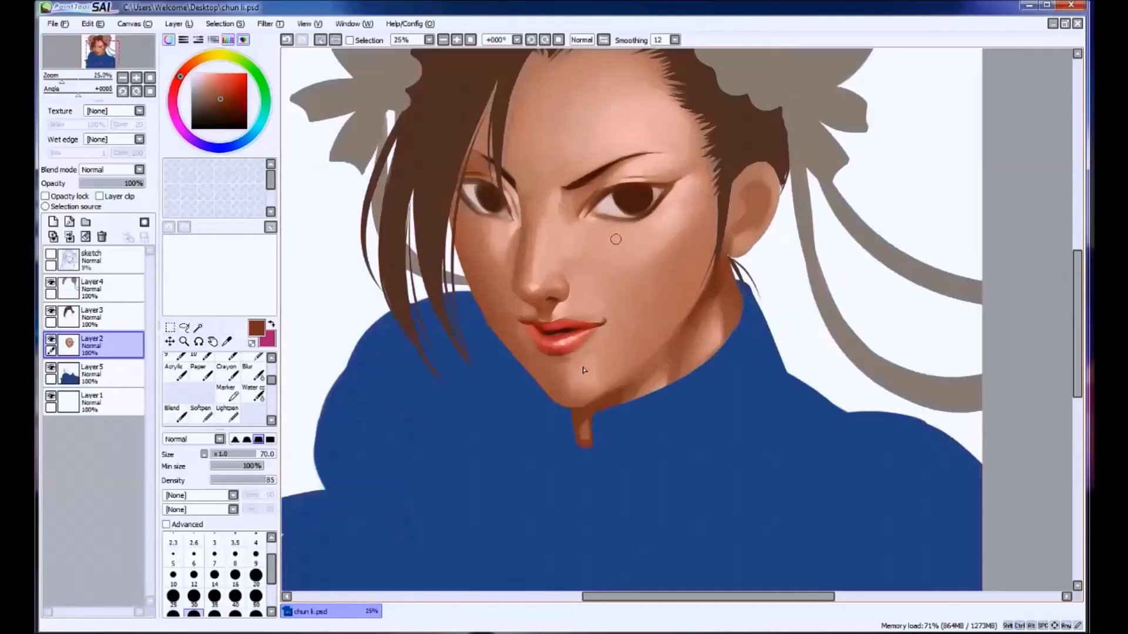
Paint the inner fold of the ear with sampled reddish brown at brush size 40, and enlarge the brush to 60.
key("ctrl+plus")
key("bracketright")
left_click(234, 596)
left_click(749, 202, "alt")
left_click_drag(741, 224, 755, 216)
key("bracketright")
key("bracketright")
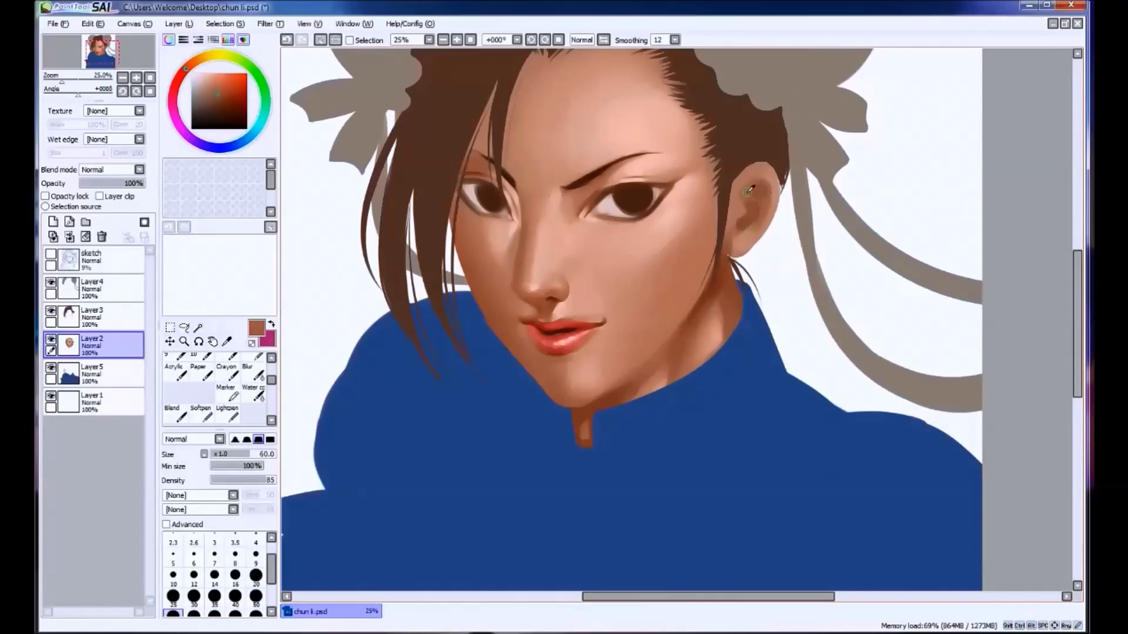
Model the ear's rim, inner fold and lobe with sampled light and brown skin tones at brush size 60.
left_click(775, 175, "alt")
left_click(743, 189, "alt")
left_click(743, 186, "alt")
left_click(746, 240, "alt")
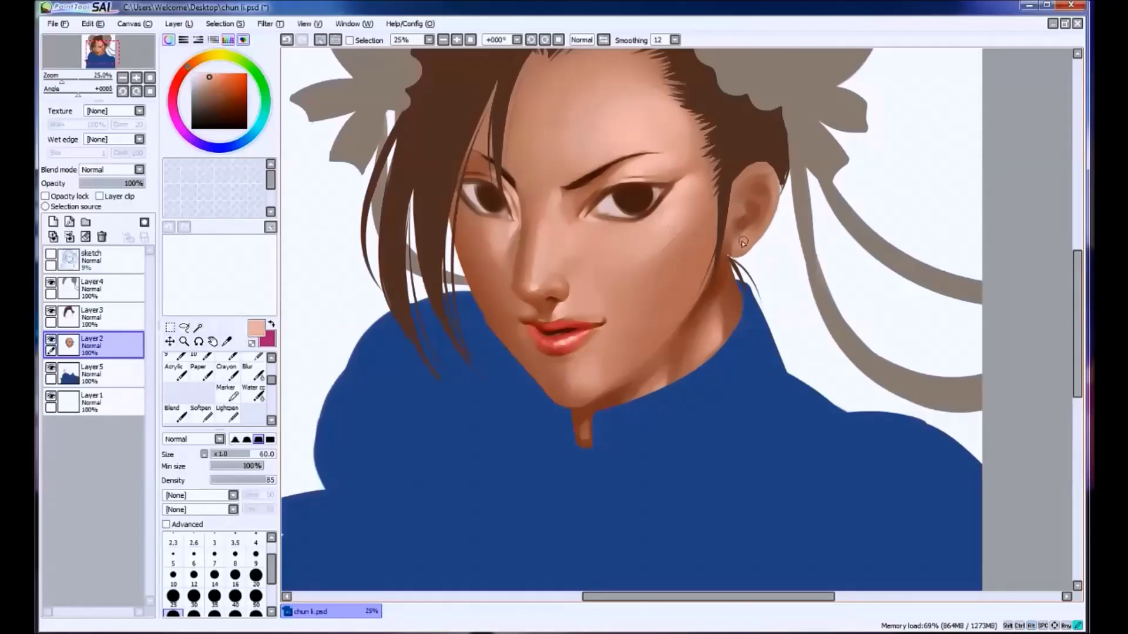
left_click(738, 245, "alt")
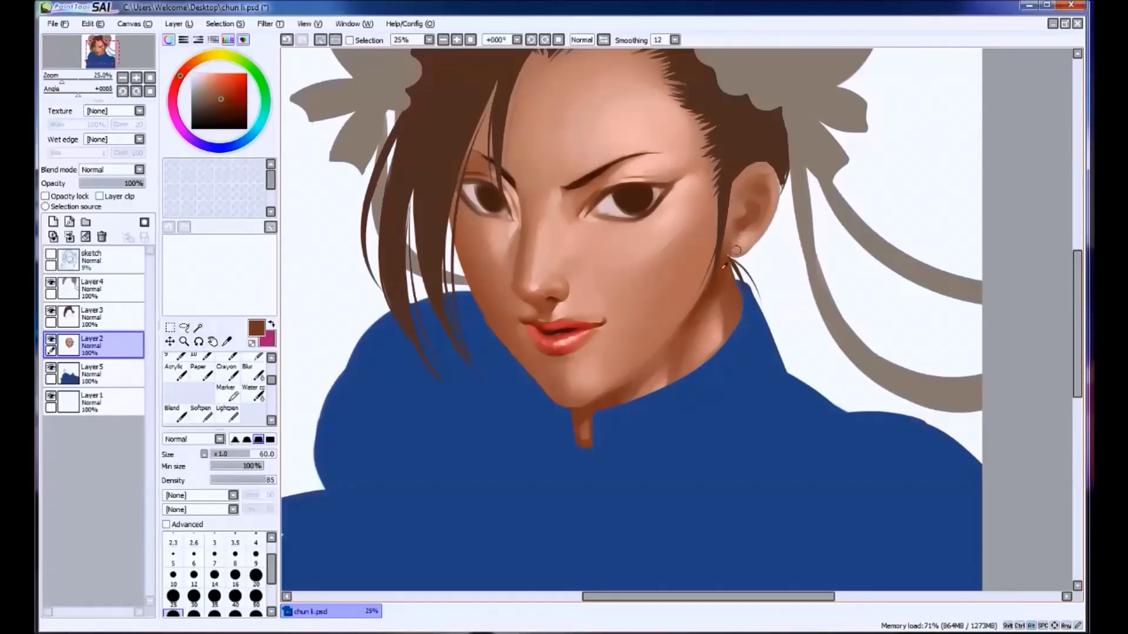
left_click(773, 200, "alt")
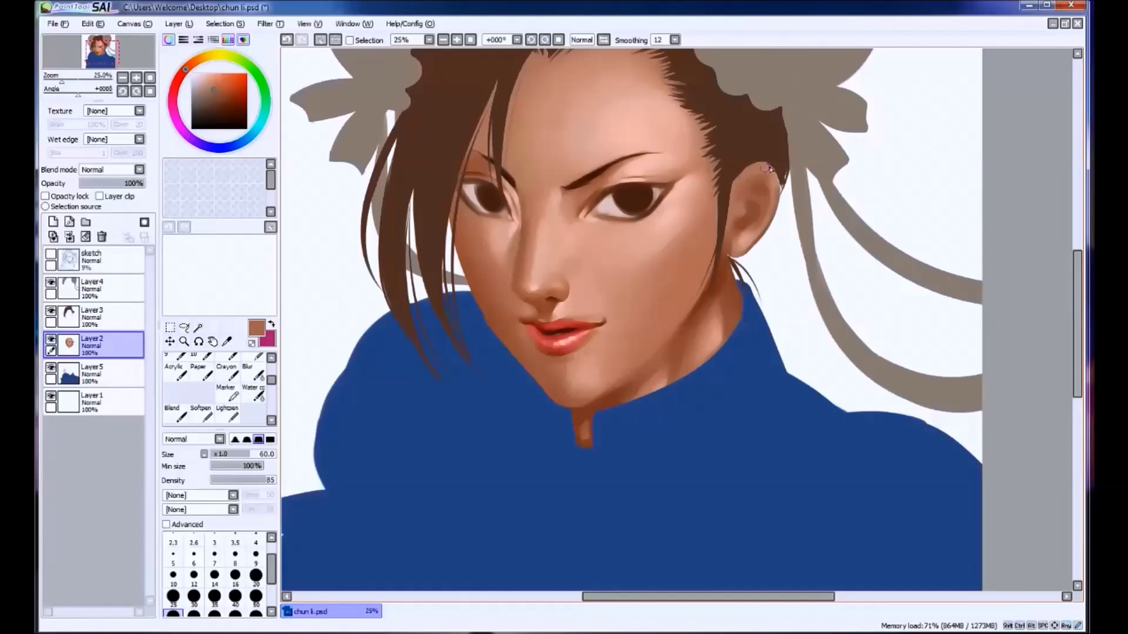
left_click(738, 189, "alt")
left_click(740, 183, "alt")
Shade the side of the neck below the ear and jaw with sampled browns at brush sizes 60 and 120.
left_click(728, 258, "alt")
left_click(721, 285, "alt")
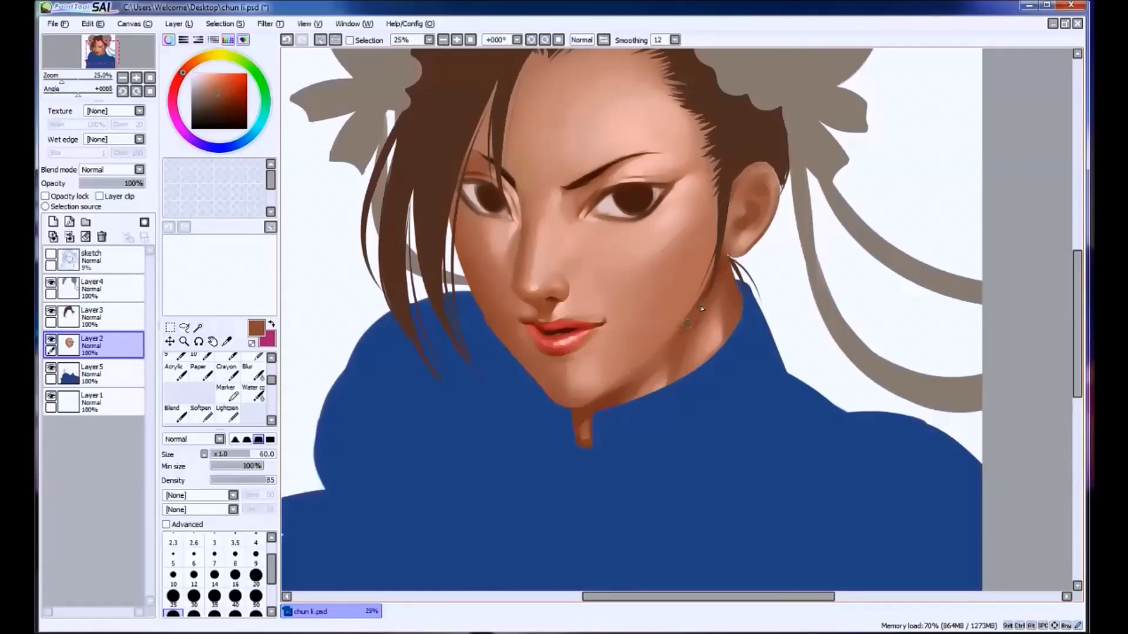
left_click(721, 306, "alt")
left_click_drag(729, 315, 727, 331)
left_click(730, 319, "alt")
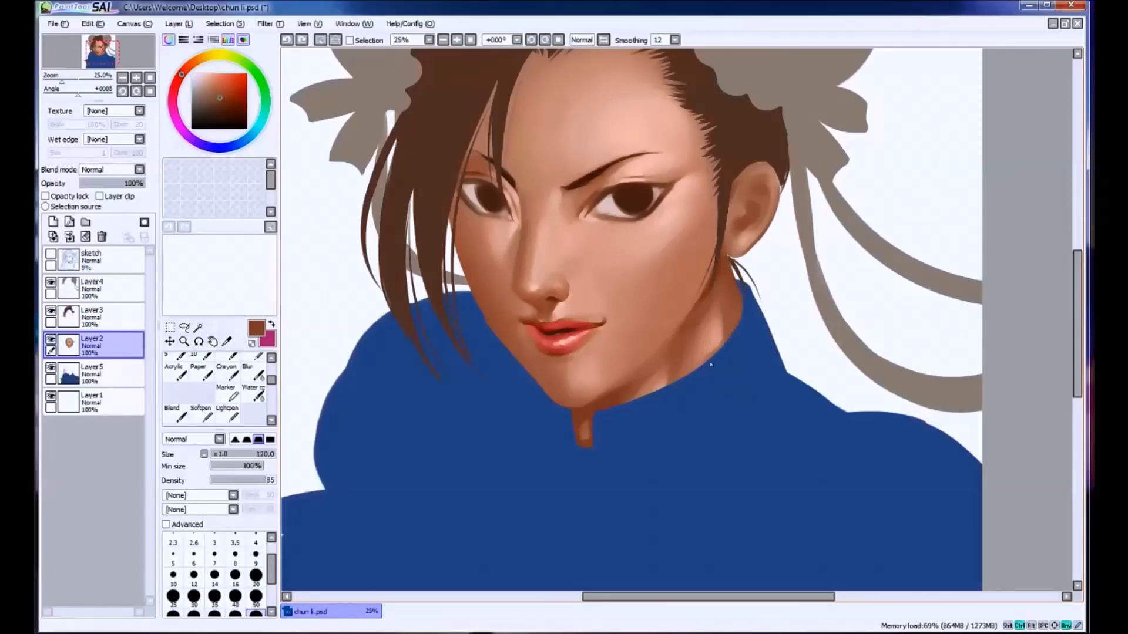
left_click(604, 401, "alt")
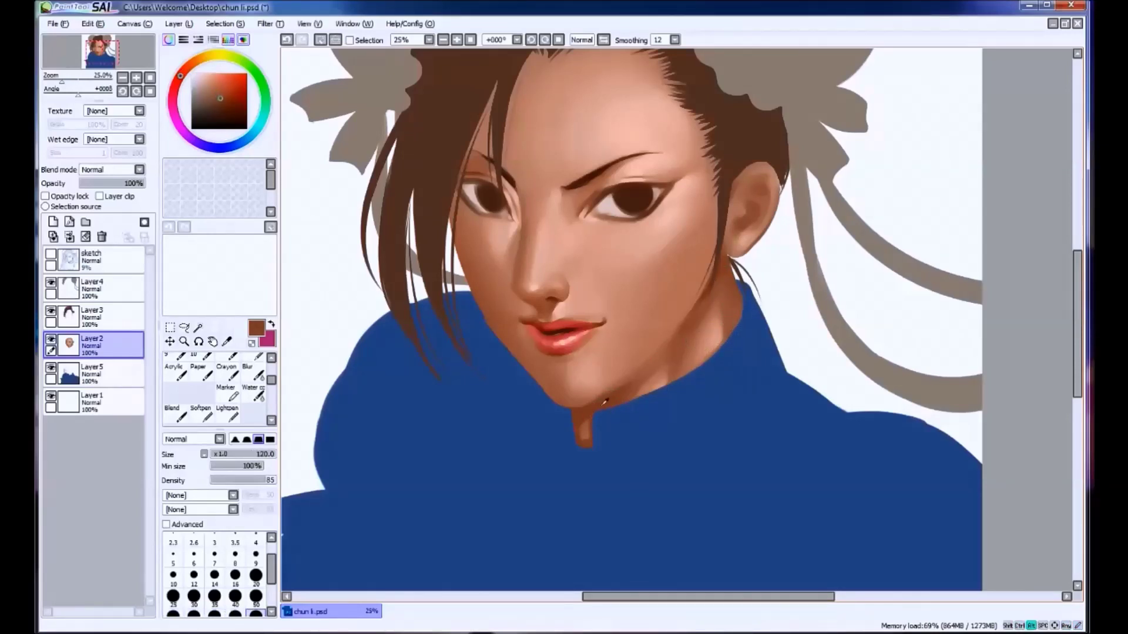
left_click_drag(736, 326, 723, 349)
Add light skin tones to the ear's front edge and upper part at brush sizes 60 and 50.
key("bracketleft")
key("bracketleft")
key("bracketleft")
key("bracketleft")
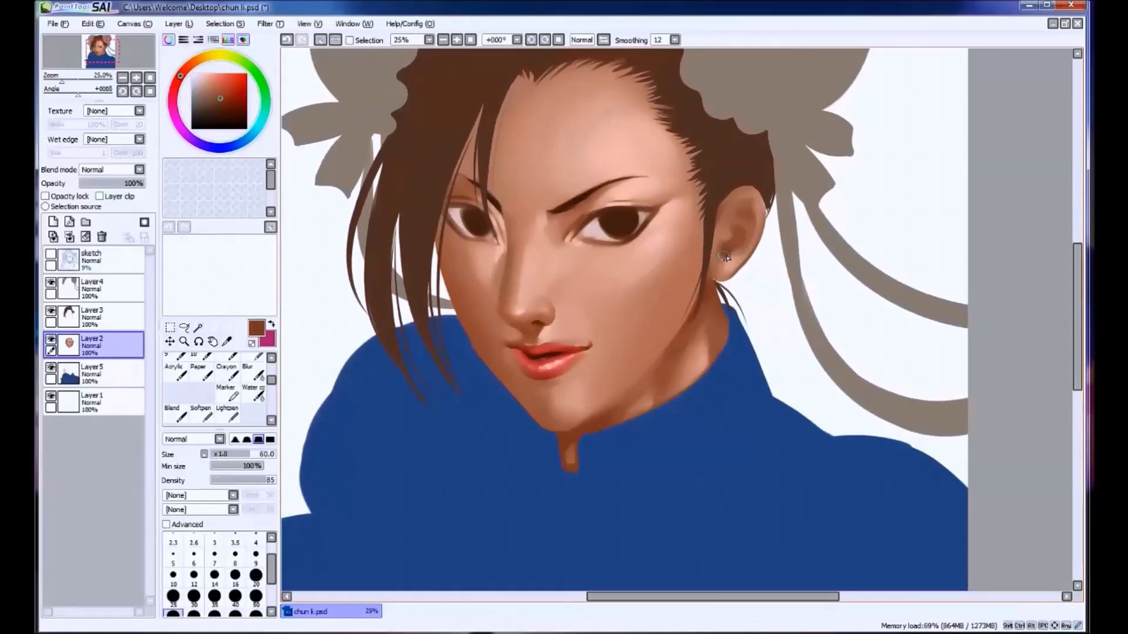
left_click(727, 250, "alt")
left_click(728, 214, "alt")
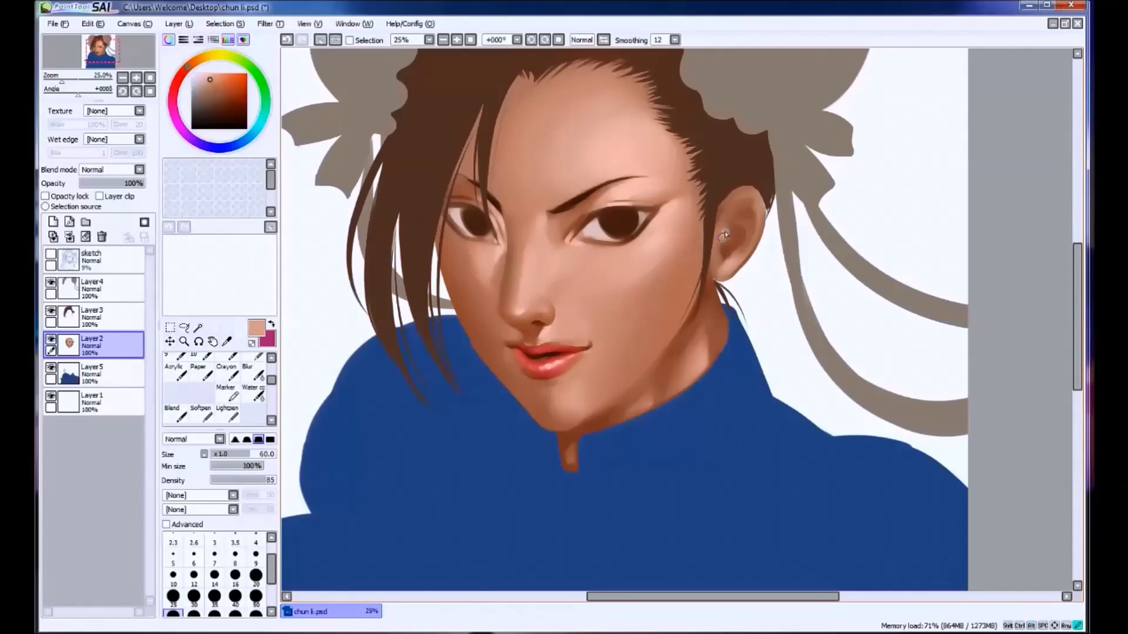
left_click(756, 212, "alt")
key("bracketleft")
key("bracketleft")
key("bracketleft")
key("bracketleft")
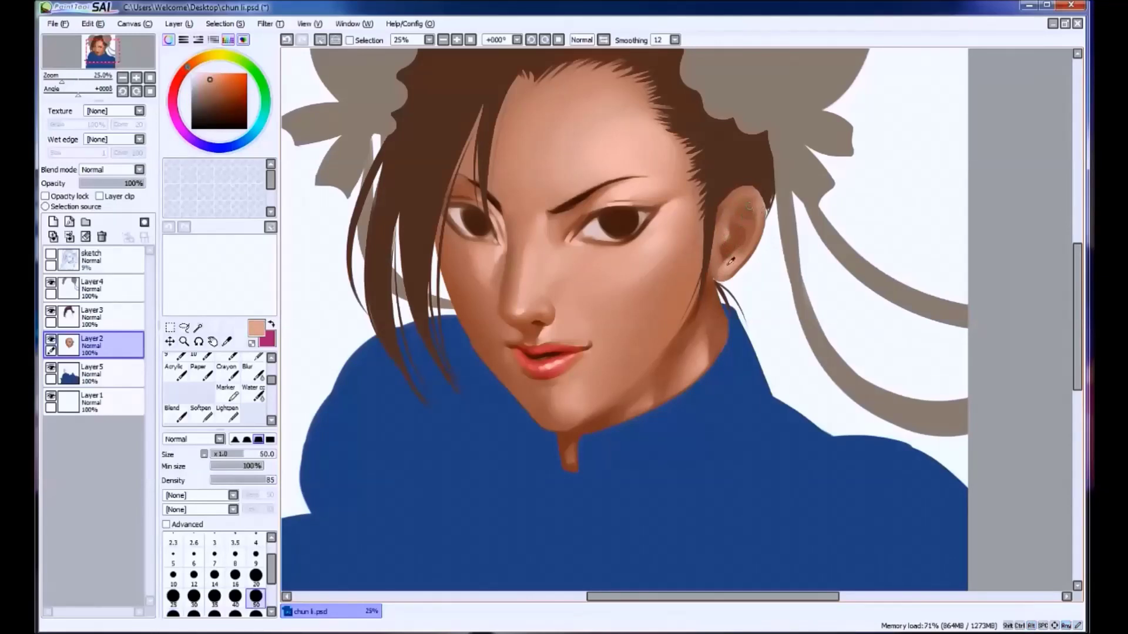
Blend the ear's upper rim and inner folds with repeatedly sampled skin tones at brush size 70.
key("bracketright")
key("bracketright")
key("bracketright")
key("bracketright")
key("bracketright")
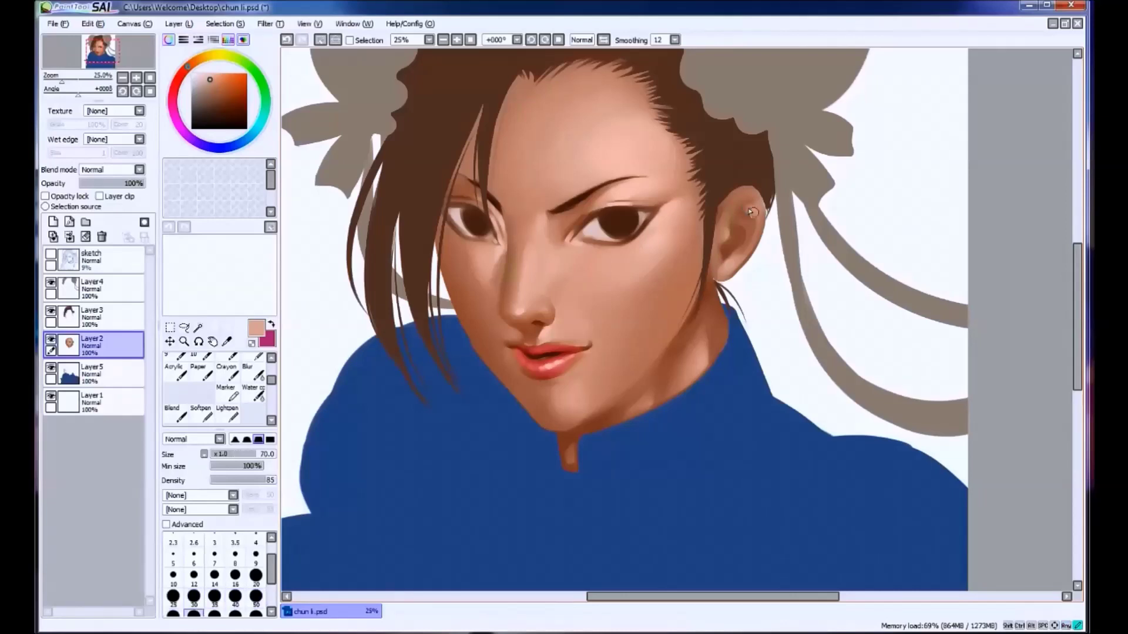
left_click(754, 228, "alt")
left_click(744, 217, "alt")
left_click(757, 223, "alt")
left_click(741, 203, "alt")
left_click(746, 203, "alt")
left_click(737, 199, "alt")
left_click(744, 197, "alt")
left_click(741, 201, "alt")
left_click(726, 203, "alt")
left_click(717, 248, "alt")
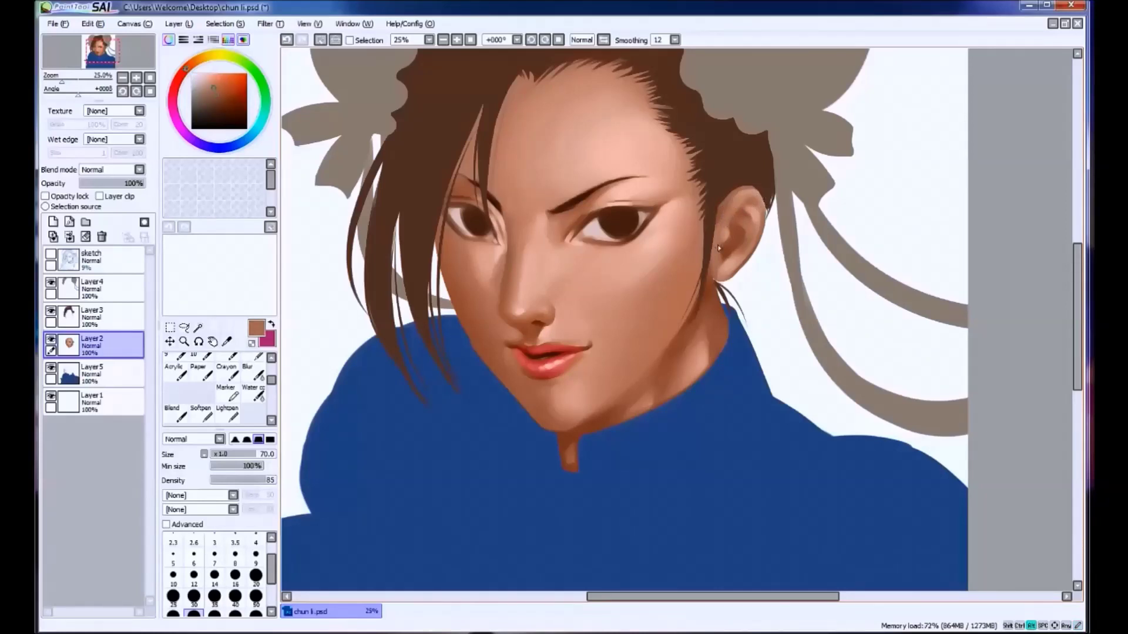
Refine the ear lobe and outer rim with sampled light skin tones at brush size 35.
key("bracketleft")
key("bracketleft")
key("bracketleft")
key("bracketleft")
left_click(722, 261, "alt")
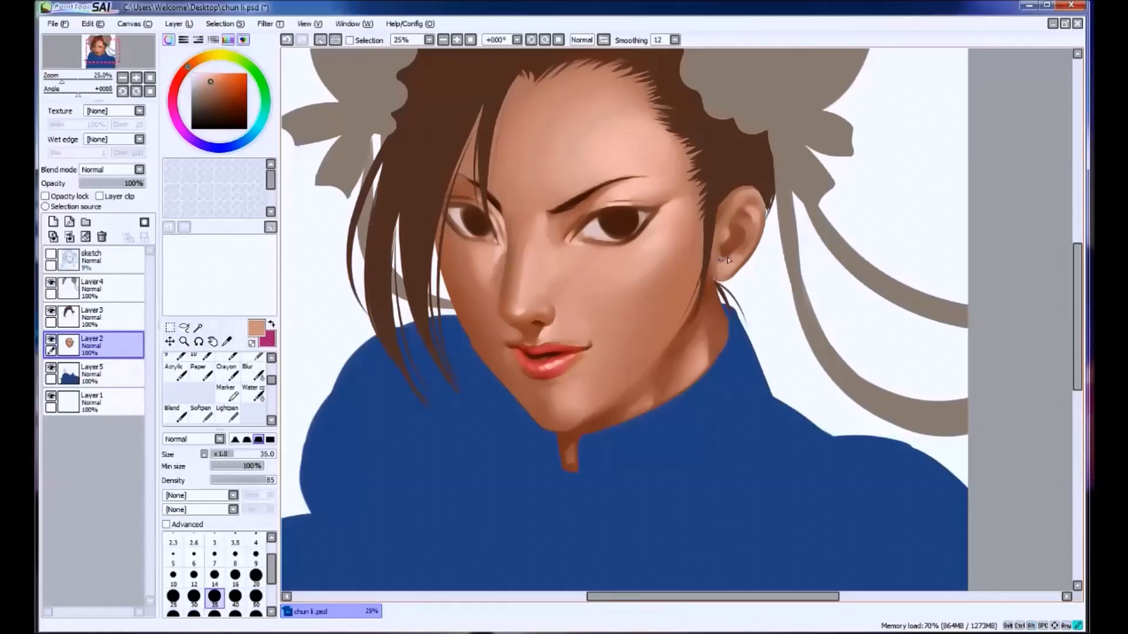
left_click(728, 219, "alt")
left_click(763, 221, "alt")
Deepen the ear opening with sampled dark brown at brush size 40, and soften its edges with neighbouring skin tones.
scroll(766, 221, "down", 1)
left_click(717, 271, "alt")
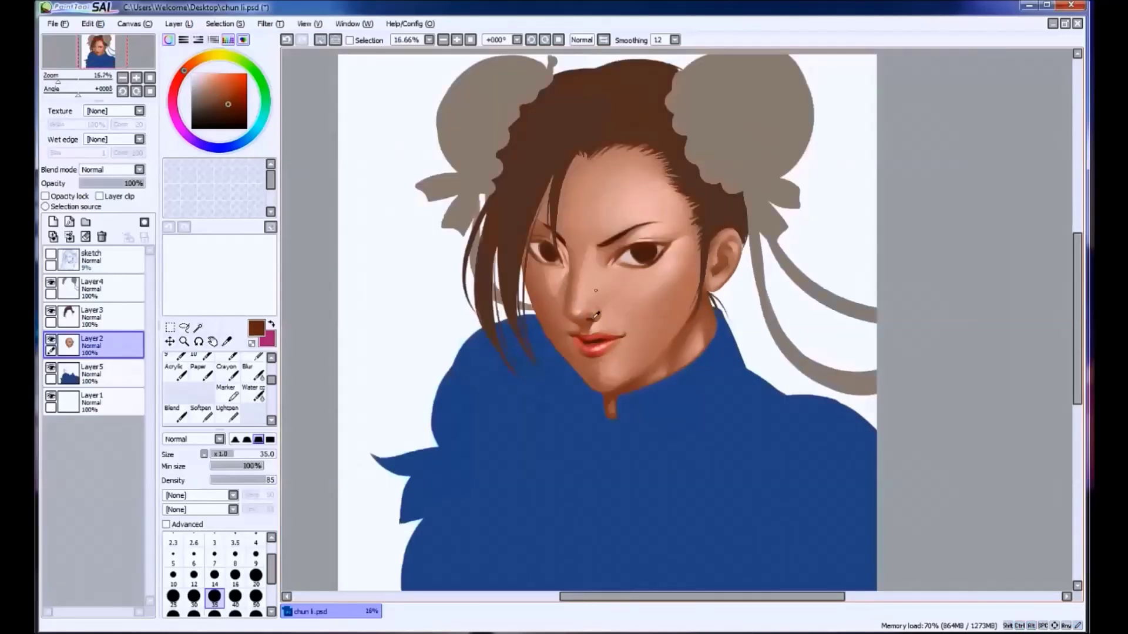
key("bracketright")
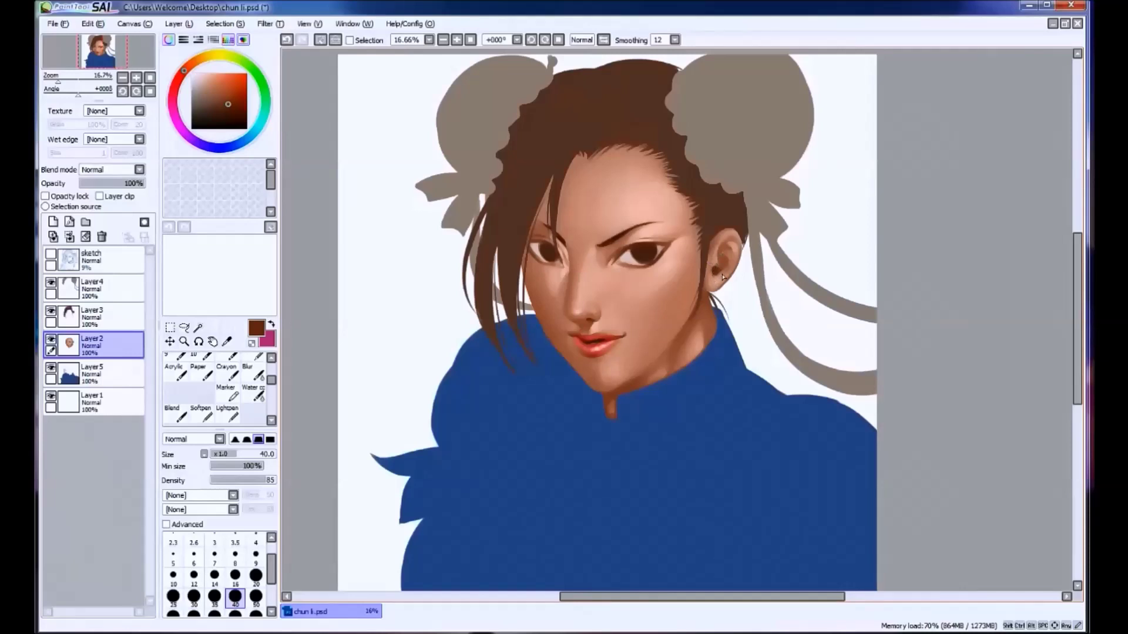
left_click(722, 250, "alt")
left_click(729, 243, "alt")
left_click(731, 238, "alt")
left_click(716, 246, "alt")
left_click_drag(632, 371, 626, 357)
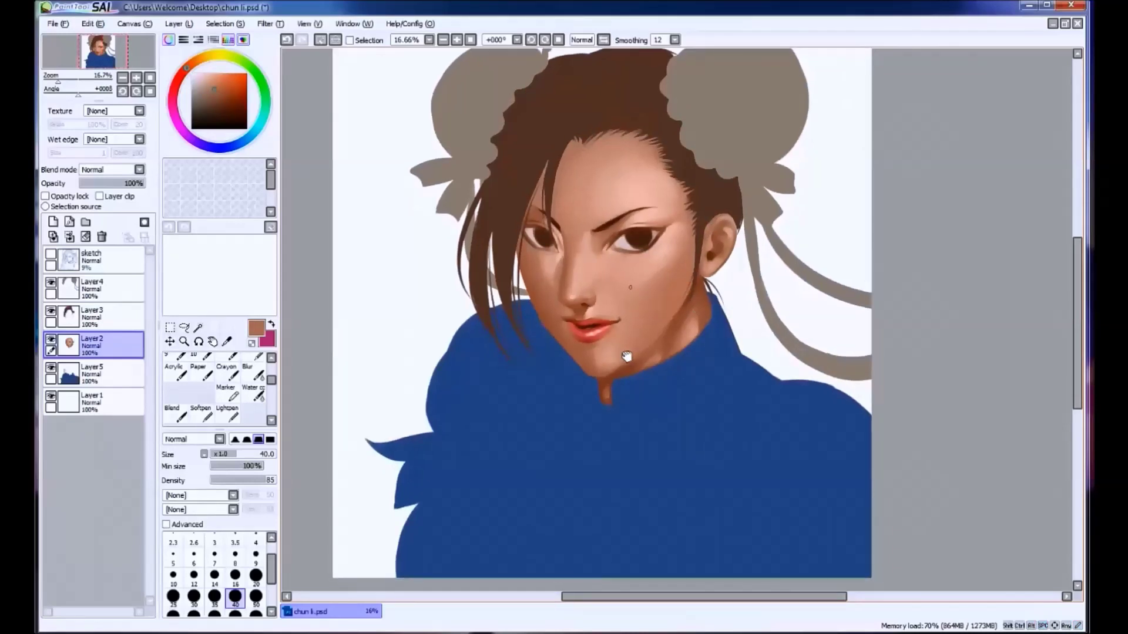
Add a pale pink highlight along the ear's lower edge at brush size 25, and save the painting.
left_click(639, 212, "alt")
key("bracketleft")
key("bracketleft")
key("bracketleft")
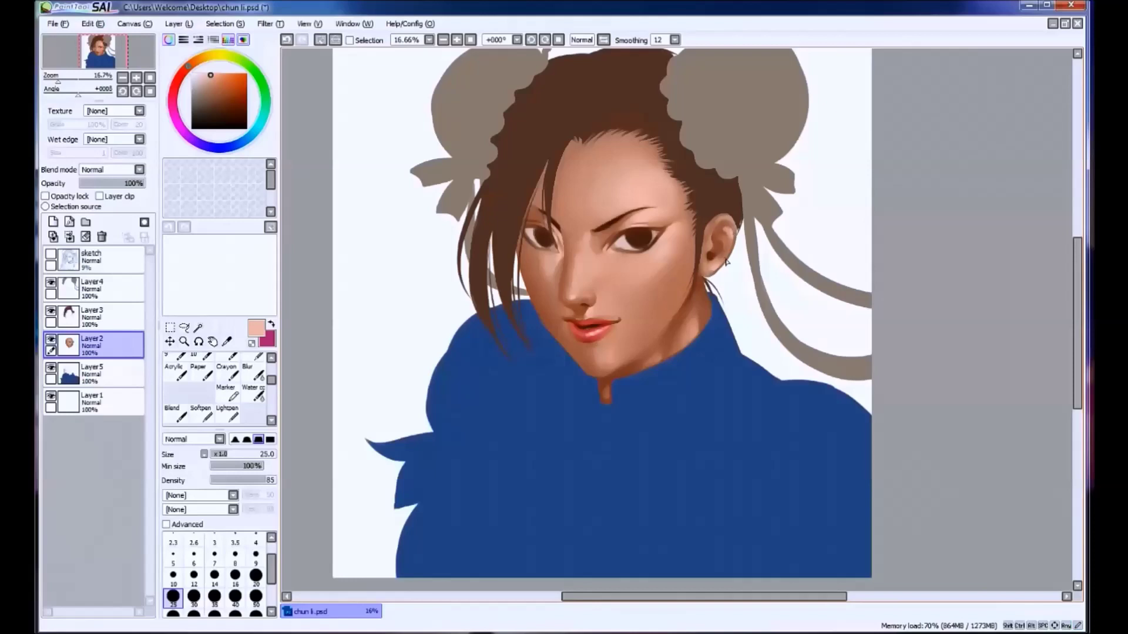
key("ctrl")
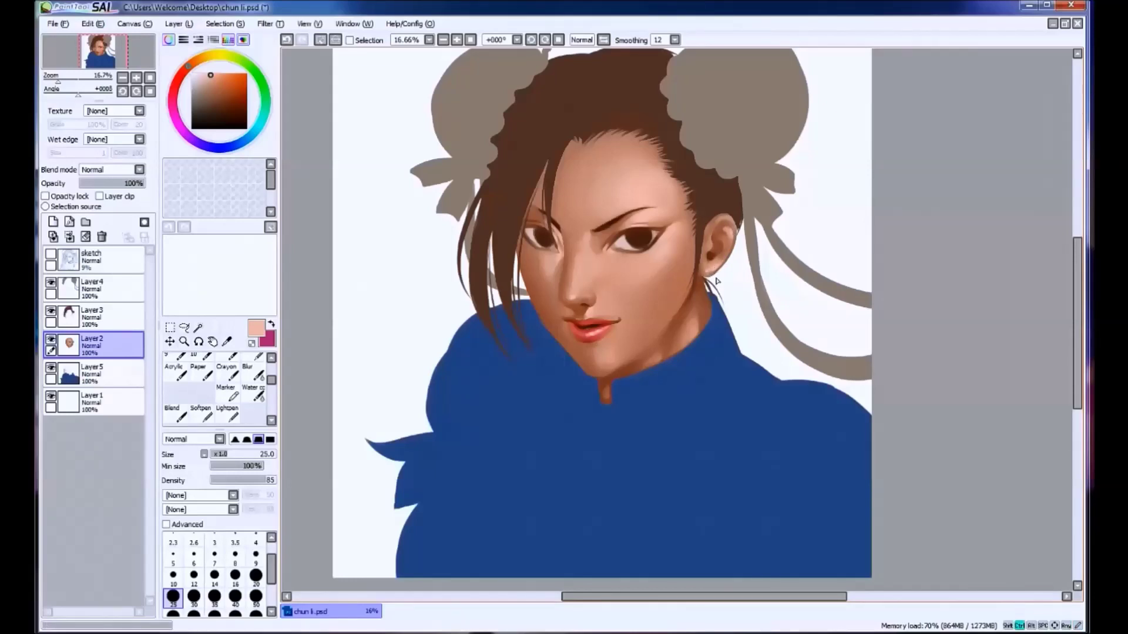
Refine the upper lid of the fully visible eye with sampled reddish brown at brush size 20.
scroll(715, 281, "up", 1)
key("bracketright")
key("bracketright")
key("bracketright")
key("bracketright")
left_click(703, 259, "alt")
key("ctrl+z")
left_click(705, 258, "alt")
left_click_drag(694, 257, 719, 257)
key("ctrl+z")
key("ctrl+y")
key("bracketleft")
key("bracketleft")
key("bracketleft")
key("bracketleft")
key("bracketleft")
left_click(653, 239, "alt")
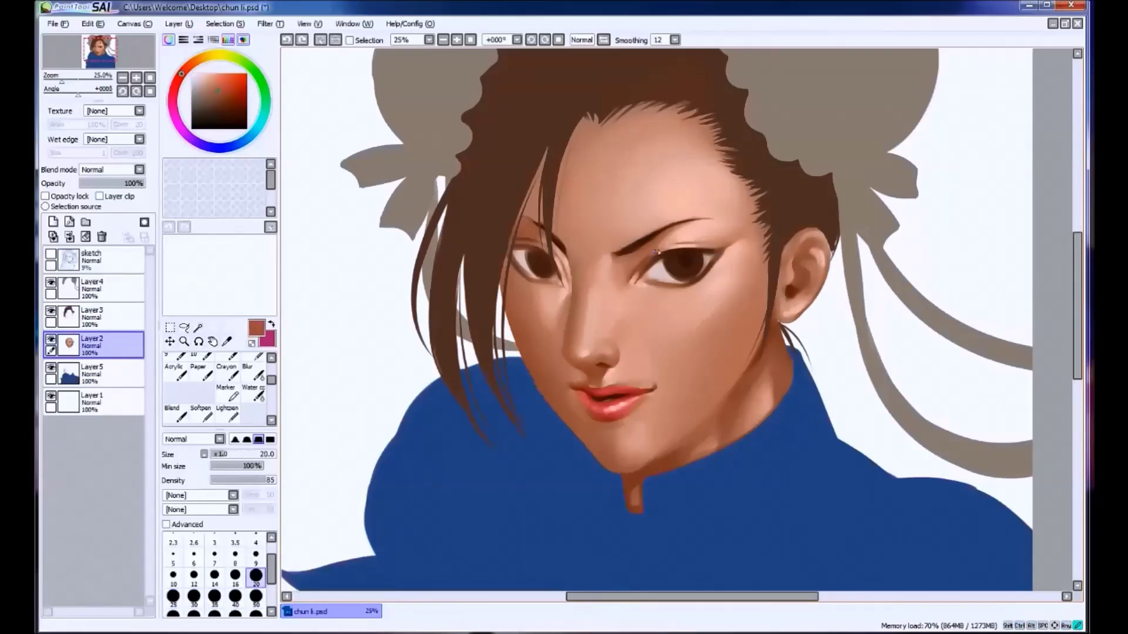
Darken the iris of the fully visible eye with sampled dark brown at brush size 40.
left_click(687, 253, "alt")
key("bracketright")
key("bracketright")
key("bracketright")
key("bracketright")
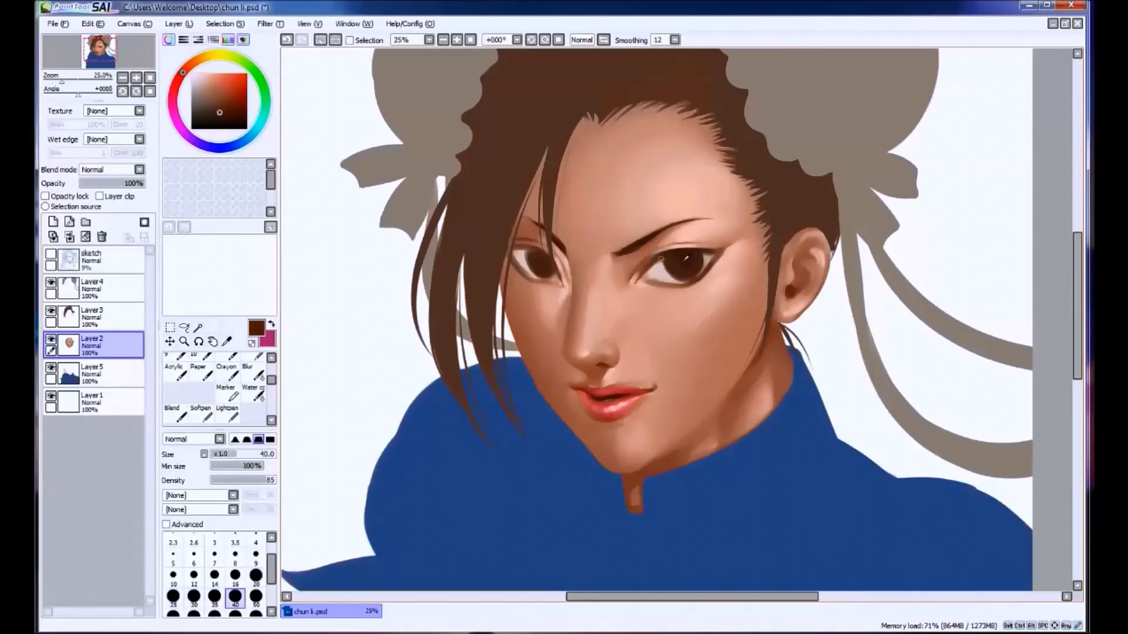
Refine the outer corner and lower lid of the fully visible eye with sampled skin tones at brush size 40.
left_click(704, 259, "alt")
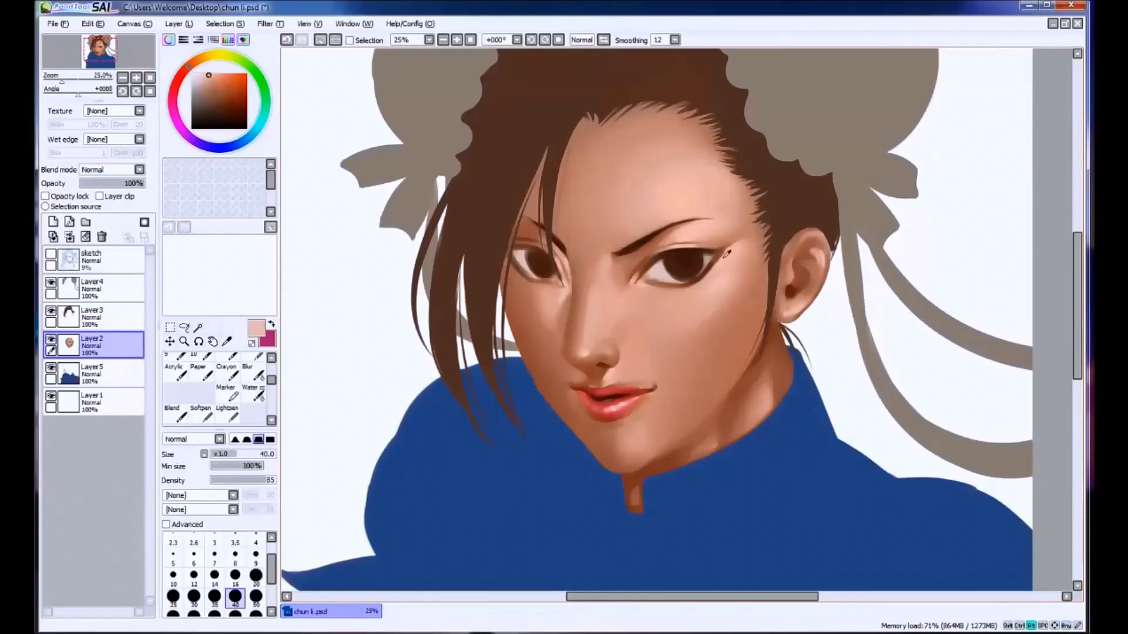
left_click(717, 263, "alt")
key("ctrl+z")
key("ctrl+y")
key("ctrl+z")
key("ctrl+y")
left_click(665, 290, "alt")
key("ctrl+z")
left_click(714, 274, "alt")
key("ctrl+y")
key("ctrl+z")
key("ctrl+y")
key("ctrl+z")
key("ctrl+y")
Deepen the pupil of the fully visible eye with very dark brown at brush sizes 60 and 70.
left_click(691, 259, "alt")
key("bracketright")
key("bracketright")
key("bracketright")
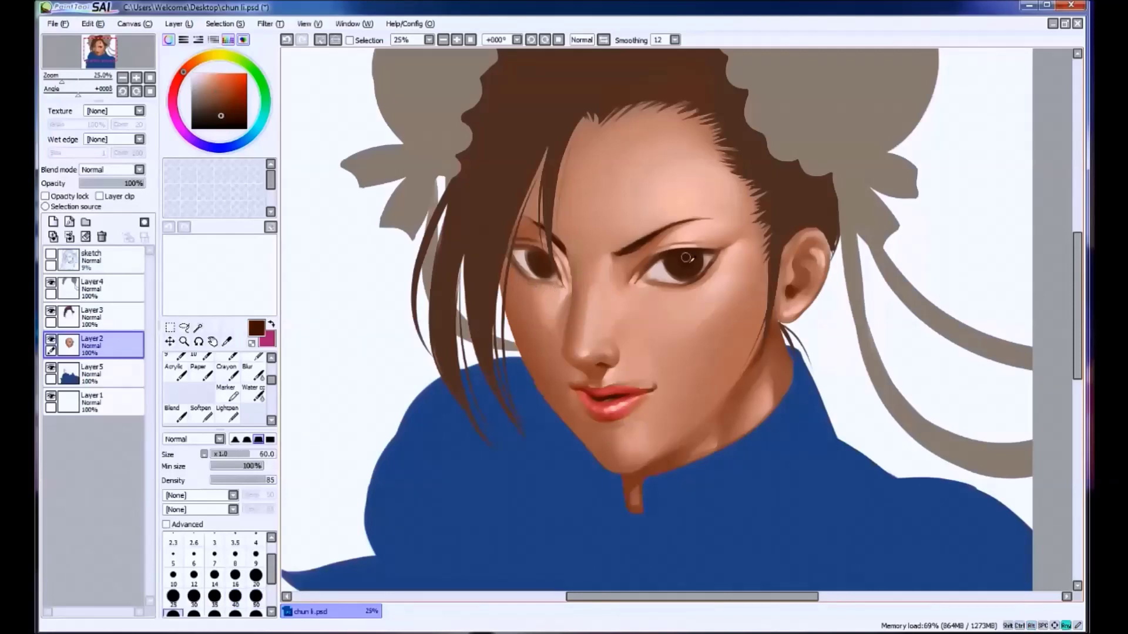
left_click(688, 259, "alt")
key("ctrl+z")
left_click(208, 118)
key("ctrl+y")
key("ctrl+z")
key("ctrl+y")
key("ctrl+z")
key("ctrl+y")
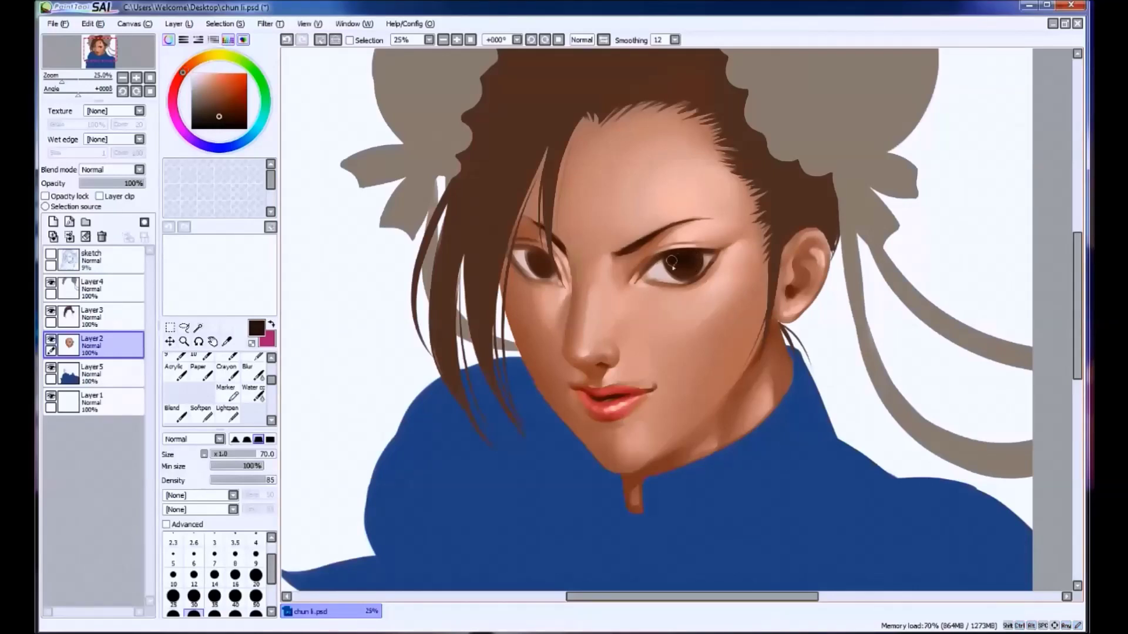
Refine the dark iris of the fully visible eye with near-black brown at brush size 40, and soften it with Blend.
key("bracketleft")
key("bracketleft")
key("bracketleft")
key("ctrl+z")
key("ctrl+y")
key("ctrl+z")
key("ctrl+y")
key("ctrl+z")
key("ctrl+y")
key("ctrl+z")
key("ctrl+y")
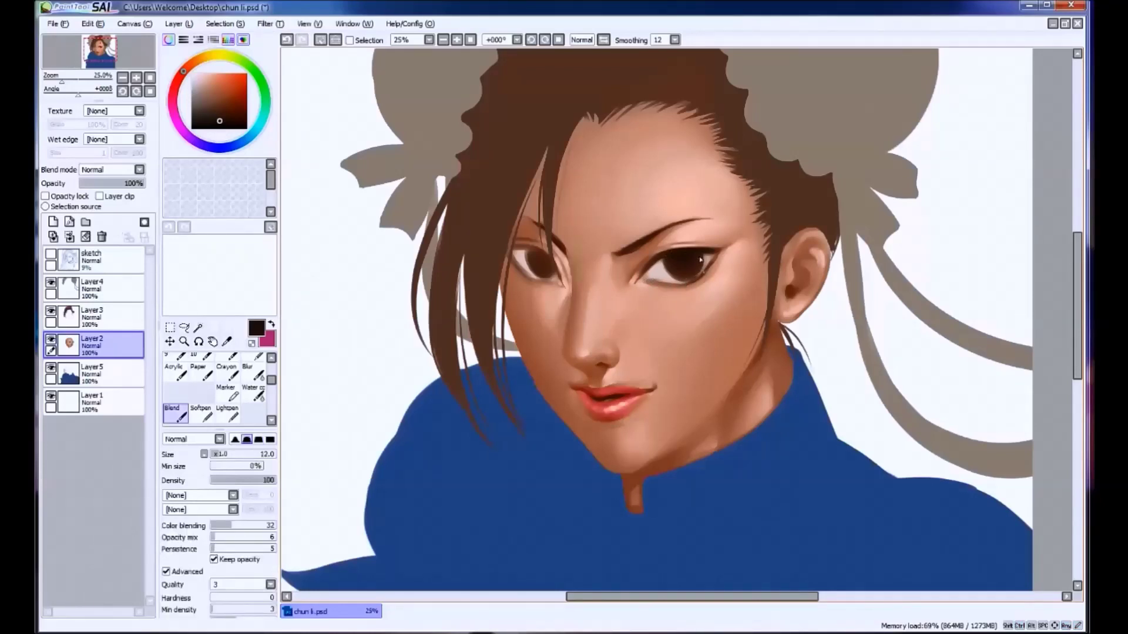
Thicken the upper lash line at the outer corner of the fully visible eye with near-black brown at brush size 30.
key("bracketleft")
key("bracketleft")
key("ctrl+z")
key("ctrl+y")
left_click_drag(714, 257, 718, 253)
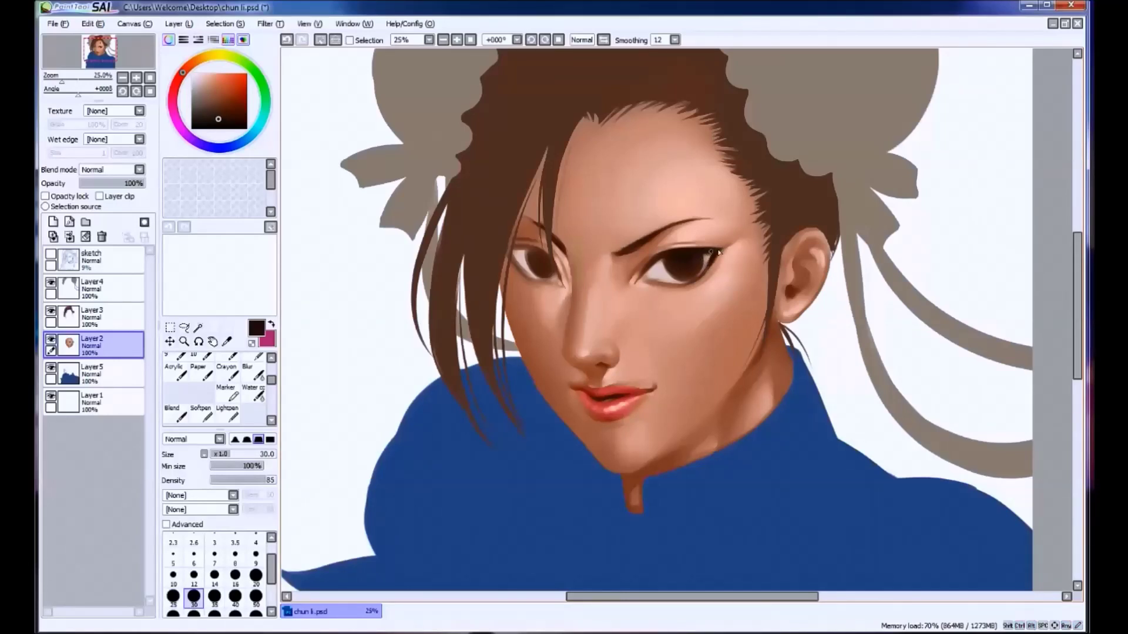
key("ctrl+z")
Define the lower lid line of the fully visible eye with a finer brush, using colours sampled around the lid.
left_click_drag(669, 288, 672, 286)
key("ctrl+z")
key("bracketleft")
key("bracketleft")
key("bracketleft")
mouse_move(673, 285)
left_mouse_down()
mouse_move(705, 273)
mouse_move(658, 293)
mouse_move(690, 280)
mouse_move(669, 264)
mouse_move(684, 256)
left_mouse_up()
key("ctrl+z")
left_click(706, 269, "alt")
key("ctrl+z")
key("ctrl+z")
key("ctrl+z")
left_click(699, 272, "alt")
key("ctrl+z")
key("ctrl+z")
left_click(699, 281, "alt")
key("ctrl+z")
Shade the inner corner of the fully visible eye with sampled reddish brown at brush size 35.
left_click(681, 267, "alt")
key("bracketright")
key("bracketright")
key("bracketright")
key("bracketright")
key("bracketleft")
key("bracketleft")
key("bracketleft")
left_click(655, 261, "alt")
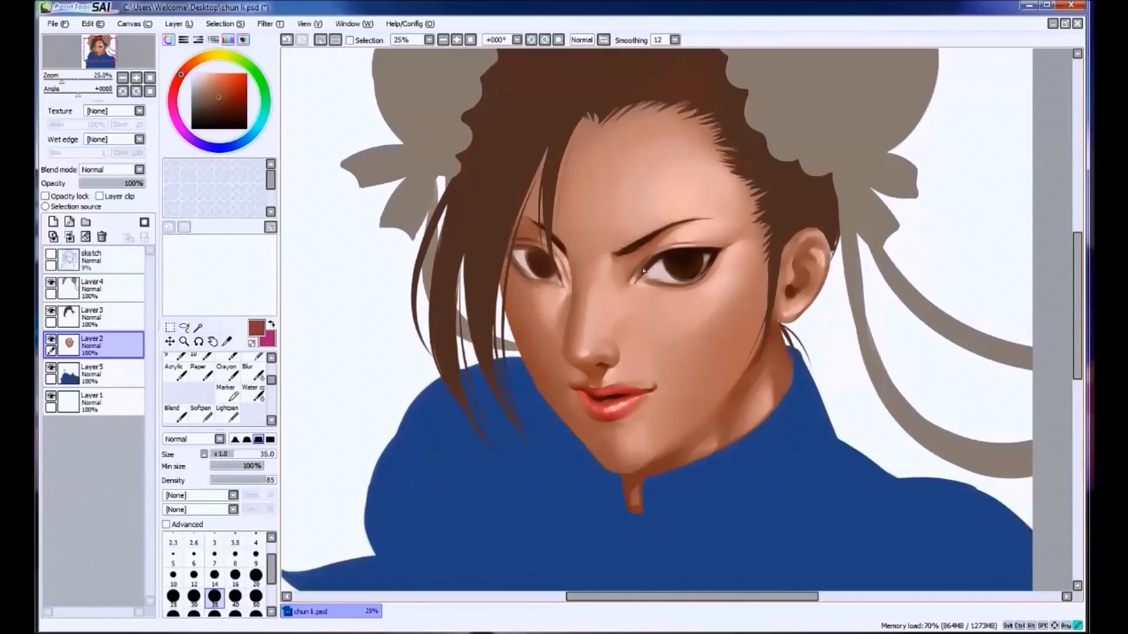
Paint the upper eyelashes of the fully visible eye in near-black brown at brush size 40 with 8% minimum size.
left_click(669, 252, "alt")
key("ctrl+z")
key("bracketright")
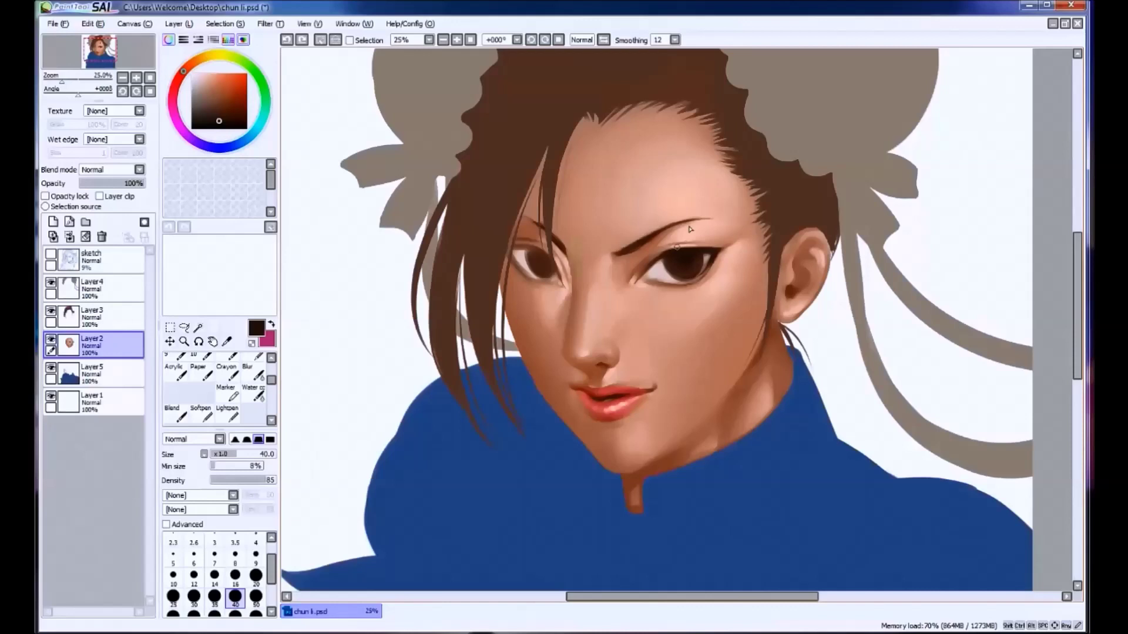
mouse_move(688, 245)
left_mouse_down()
mouse_move(700, 228)
mouse_move(722, 223)
mouse_move(726, 241)
mouse_move(678, 229)
mouse_move(678, 257)
mouse_move(686, 233)
mouse_move(675, 257)
mouse_move(674, 234)
mouse_move(677, 251)
mouse_move(670, 236)
mouse_move(638, 269)
left_mouse_up()
key("ctrl+z")
key("ctrl+z")
key("ctrl+z")
key("ctrl+z")
key("ctrl+z")
key("ctrl+z")
key("ctrl+z")
key("ctrl+z")
key("ctrl+z")
key("ctrl+z")
key("ctrl+z")
key("ctrl+z")
key("ctrl+z")
key("ctrl+z")
key("ctrl+z")
Add short near-black lower eyelashes near the outer corner of the fully visible eye.
left_click_drag(702, 286, 722, 268)
key("ctrl+z")
key("ctrl+z")
key("ctrl+z")
Rework the iris and the adjoining eye white of the fully visible eye with sampled tones at brush size 60.
key("b")
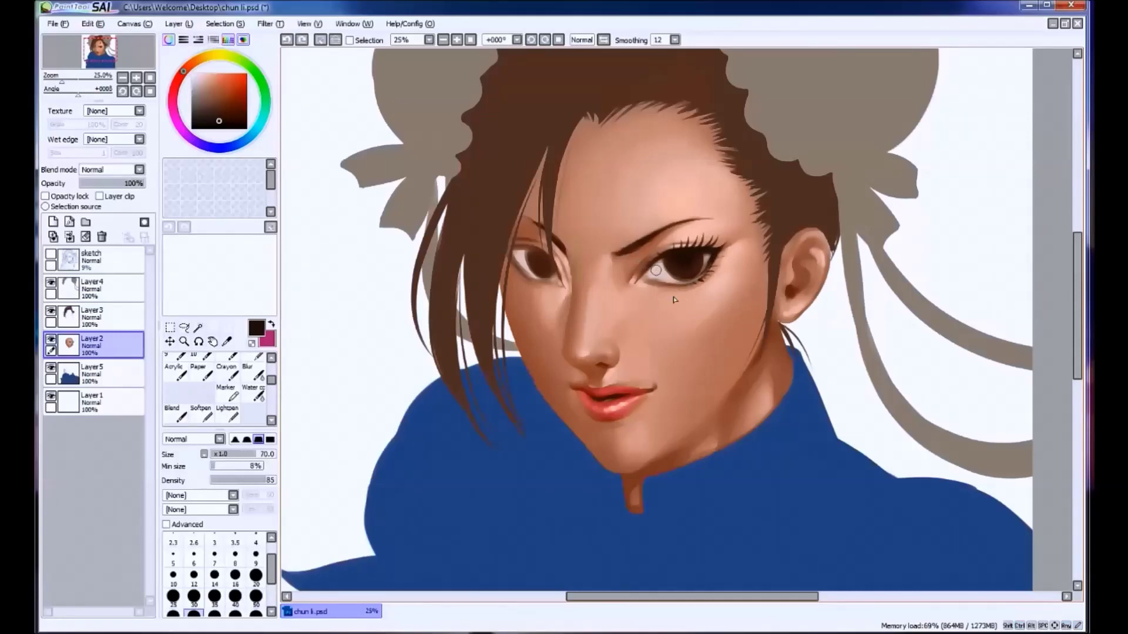
left_click(678, 272, "alt")
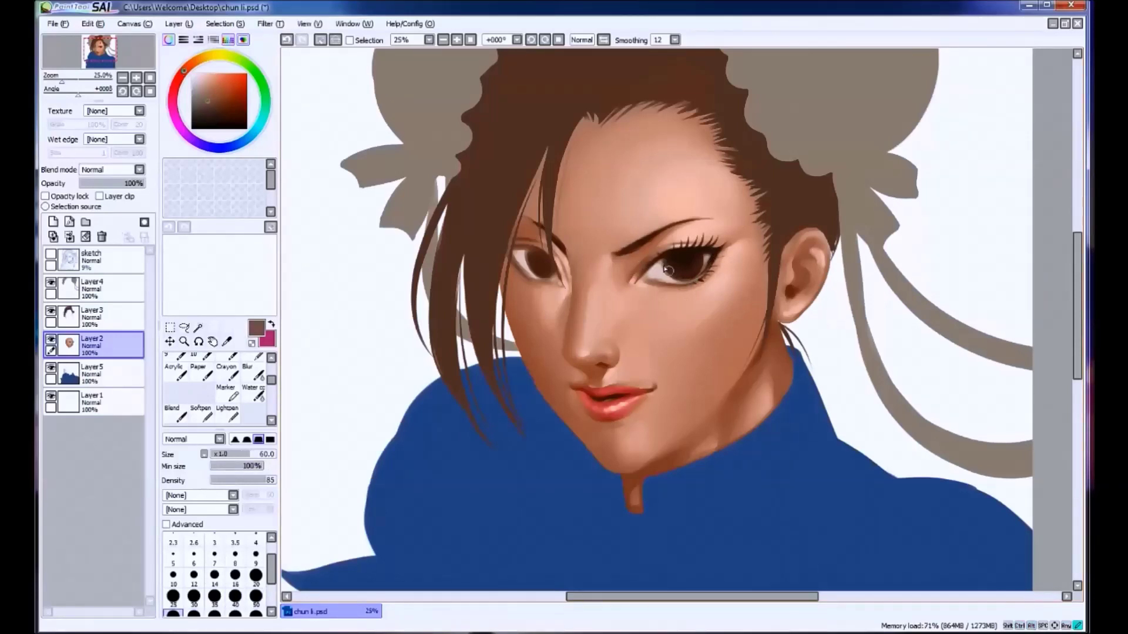
left_click(699, 256, "alt")
left_click(694, 256, "alt")
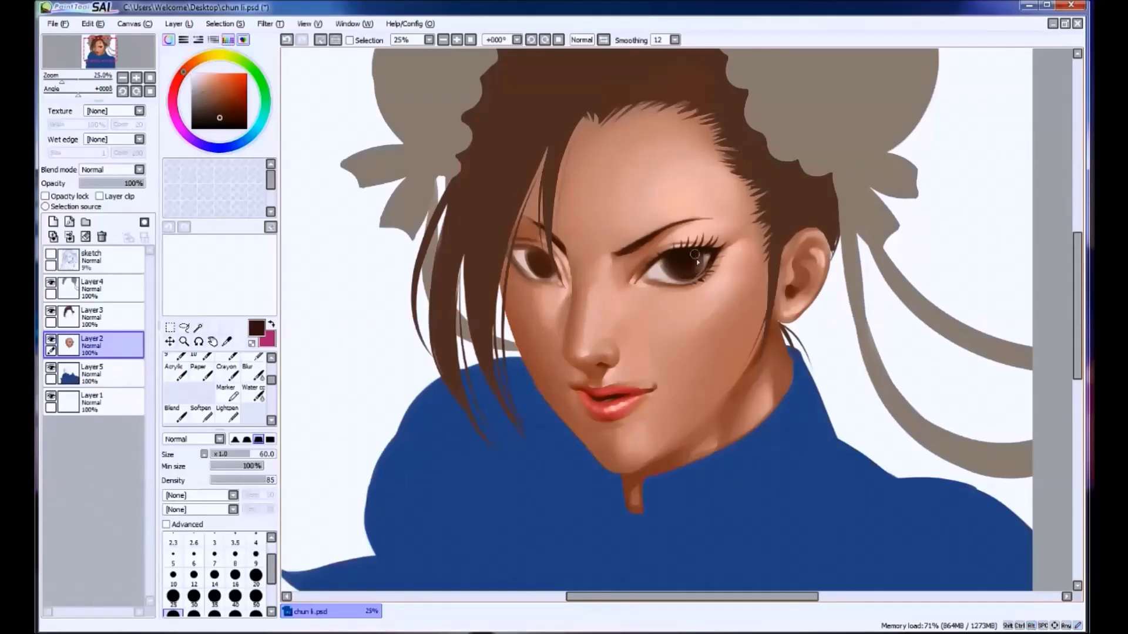
left_click(664, 259, "alt")
Brighten the lower iris of the fully visible eye with a more orange brown at brush size 60.
left_click(690, 272, "alt")
left_click(228, 101)
left_click(190, 67)
left_click_drag(696, 265, 673, 260)
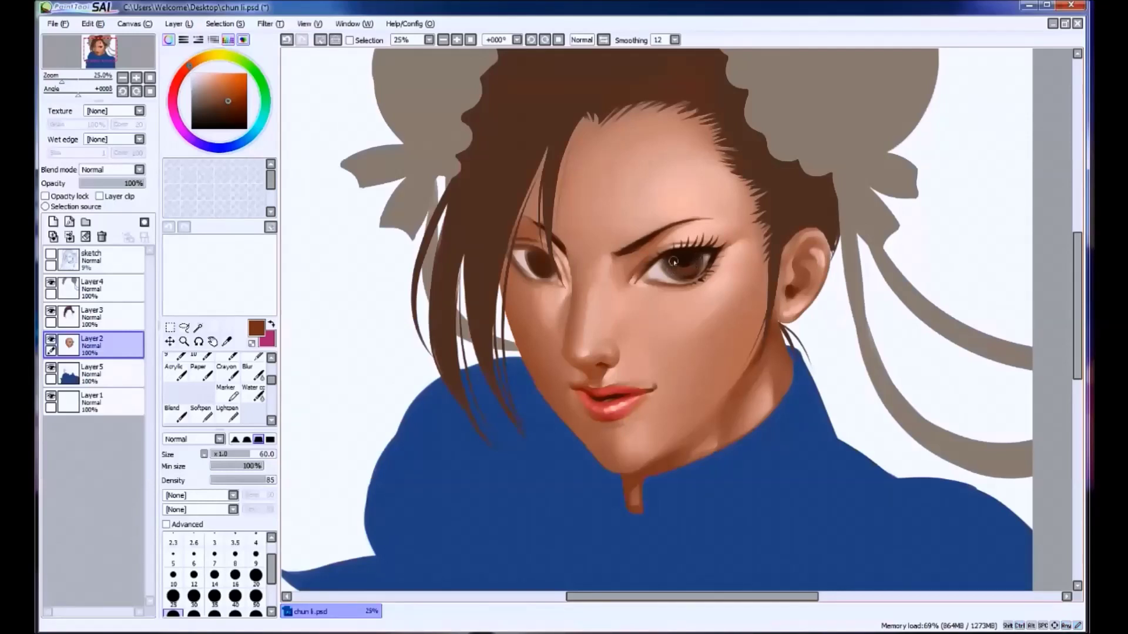
Blend the brown iris into its dark edges and the eye white with sampled tones at brush size 60.
left_click(698, 259, "alt")
left_click(673, 275, "alt")
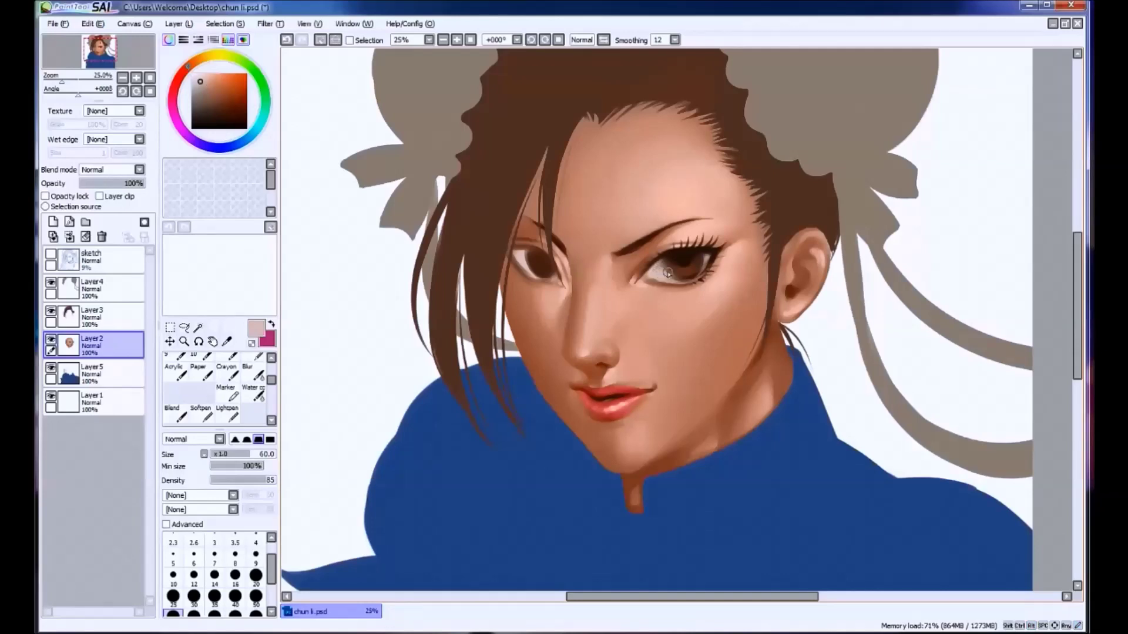
left_click(674, 271, "alt")
left_click(679, 270, "alt")
left_click(697, 258, "alt")
left_click(680, 257, "alt")
Define the dark pupils inside the brown irises of both eyes with near-black brown at brush size 60.
key("ctrl+z")
key("ctrl+y")
key("ctrl+z")
key("ctrl+y")
key("ctrl+z")
key("ctrl+y")
key("ctrl+z")
key("ctrl+y")
key("ctrl+z")
key("ctrl+y")
key("ctrl+z")
key("ctrl+y")
key("ctrl+z")
key("ctrl+y")
key("ctrl+z")
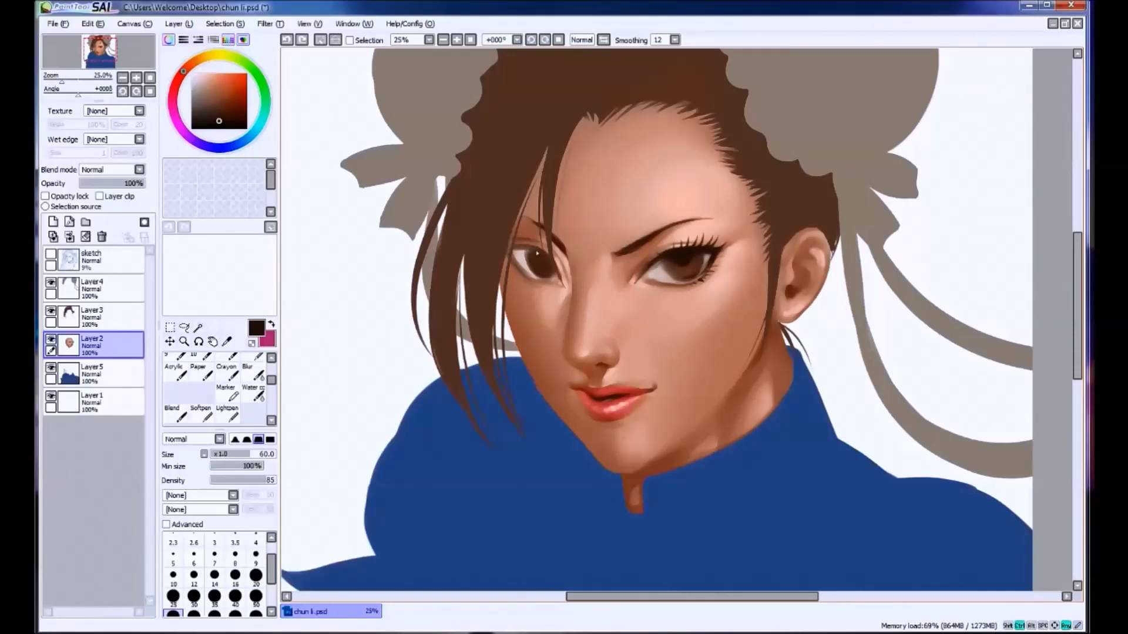
Set the brush's minimum size to 48% and darken the upper lash line of the partly hidden eye with near-black brown.
key("ctrl+y")
left_click_drag(238, 470, 235, 470)
key("ctrl+z")
key("ctrl+y")
key("ctrl+z")
key("ctrl+y")
left_click_drag(562, 278, 562, 288)
key("ctrl+z")
key("ctrl+y")
key("ctrl+z")
key("bracketright")
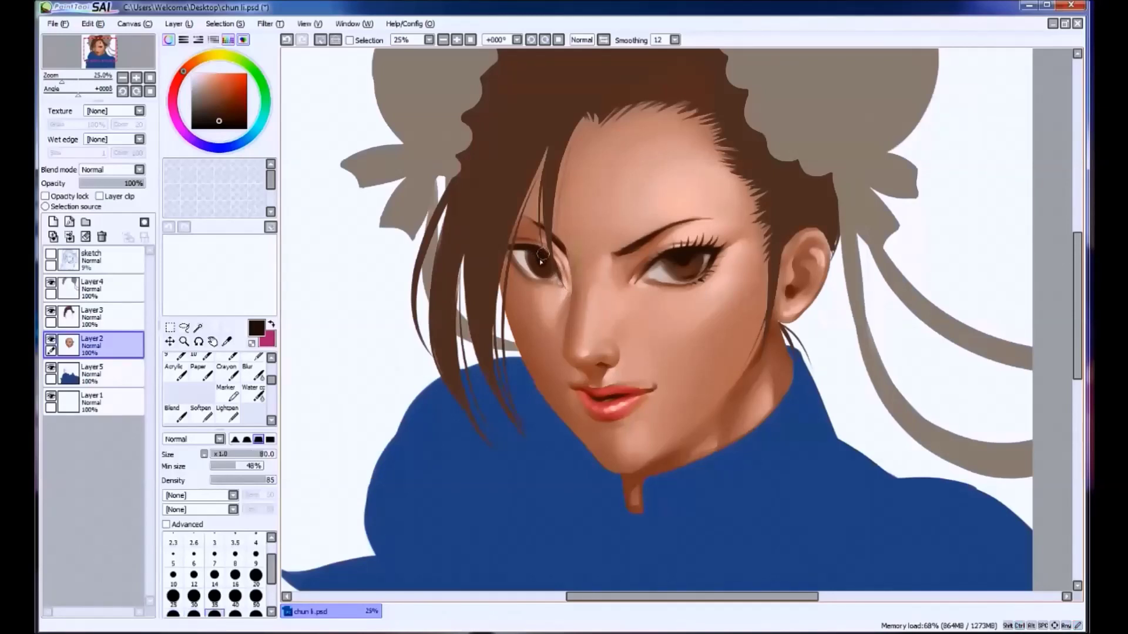
Paint the iris of the partly hidden eye with sampled browns at brush size 80.
left_click(538, 259, "alt")
left_click_drag(534, 261, 553, 257)
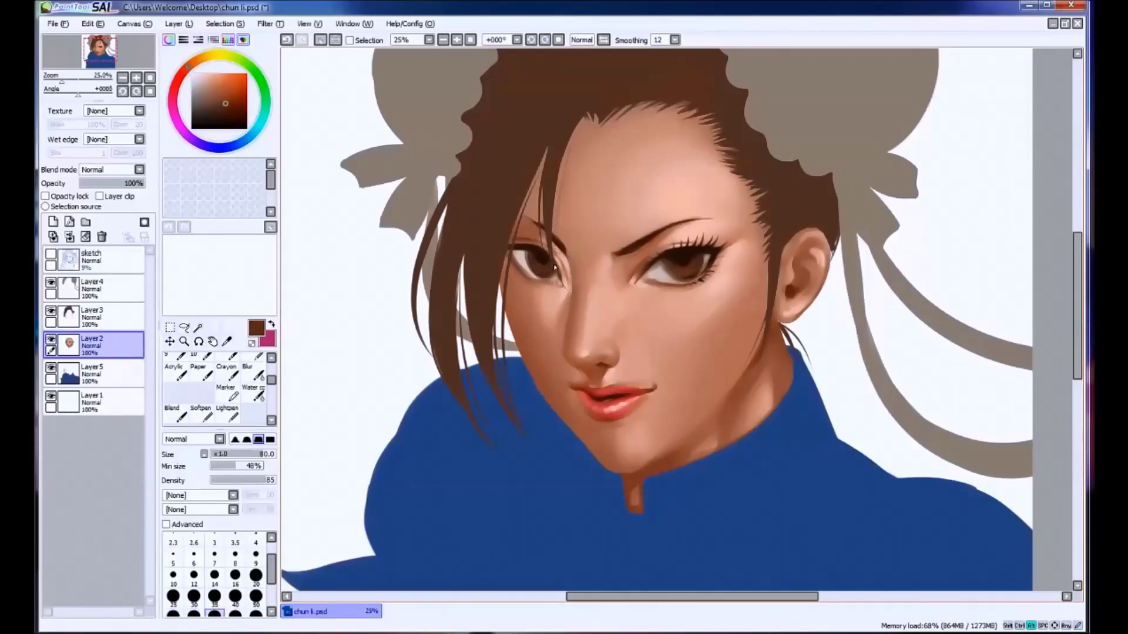
left_click(537, 252, "alt")
key("ctrl+z")
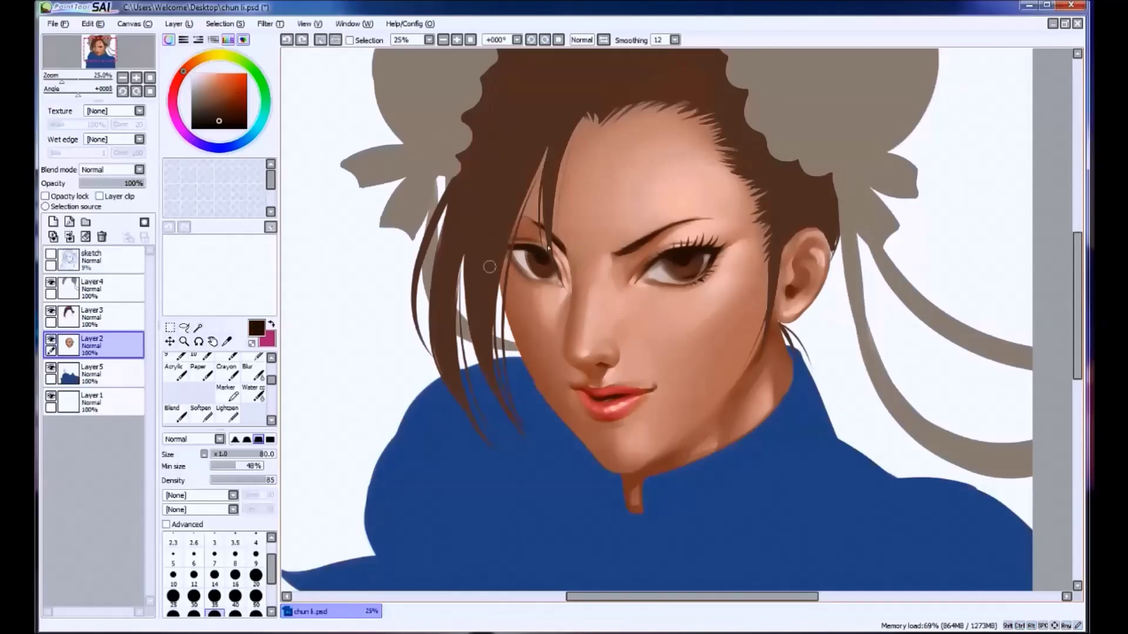
Refine the lid lines and outer corner of the partly hidden eye with sampled tones at brush size 35.
key("bracketleft")
key("bracketleft")
key("bracketleft")
key("bracketleft")
key("bracketleft")
key("ctrl+z")
mouse_move(511, 259)
left_mouse_down()
mouse_move(539, 291)
mouse_move(526, 259)
mouse_move(536, 275)
left_mouse_up()
left_click(531, 282, "alt")
key("ctrl+z")
key("ctrl+z")
left_click(543, 285, "alt")
key("ctrl+z")
key("ctrl+z")
key("ctrl+z")
key("ctrl+z")
key("ctrl+z")
key("ctrl+z")
left_click(526, 261, "alt")
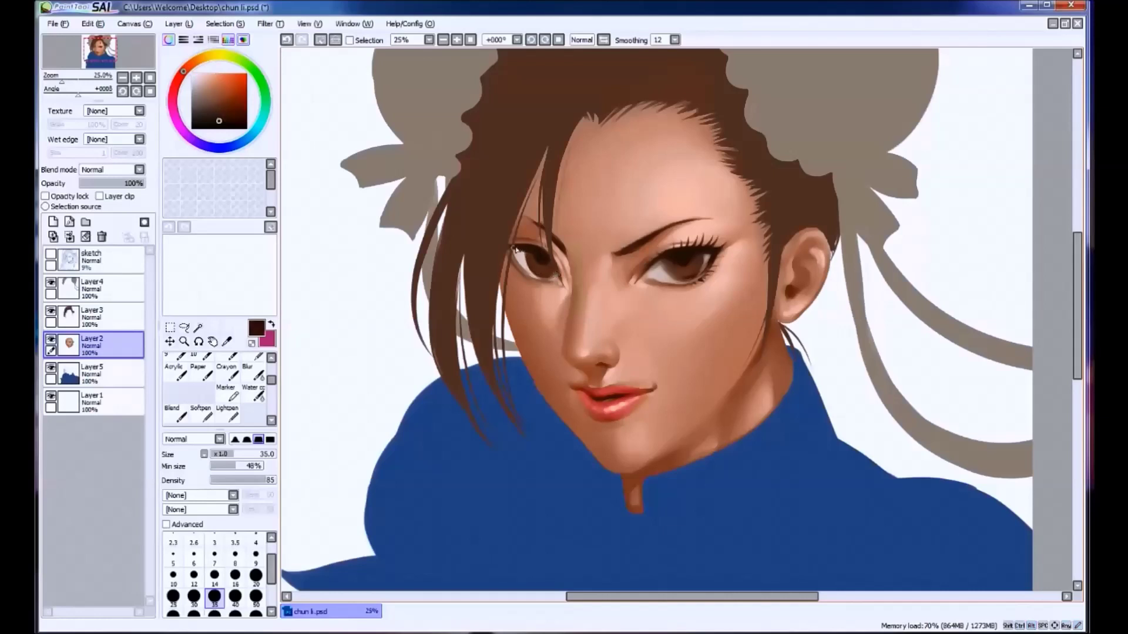
Set the brush's minimum size to 3% and touch up the lids and inner brow of the partly hidden eye with sampled brown.
left_click_drag(254, 467, 215, 474)
key("ctrl+z")
left_click_drag(534, 232, 525, 231)
key("ctrl+z")
left_click(519, 281, "alt")
left_click_drag(517, 276, 506, 281)
key("ctrl+z")
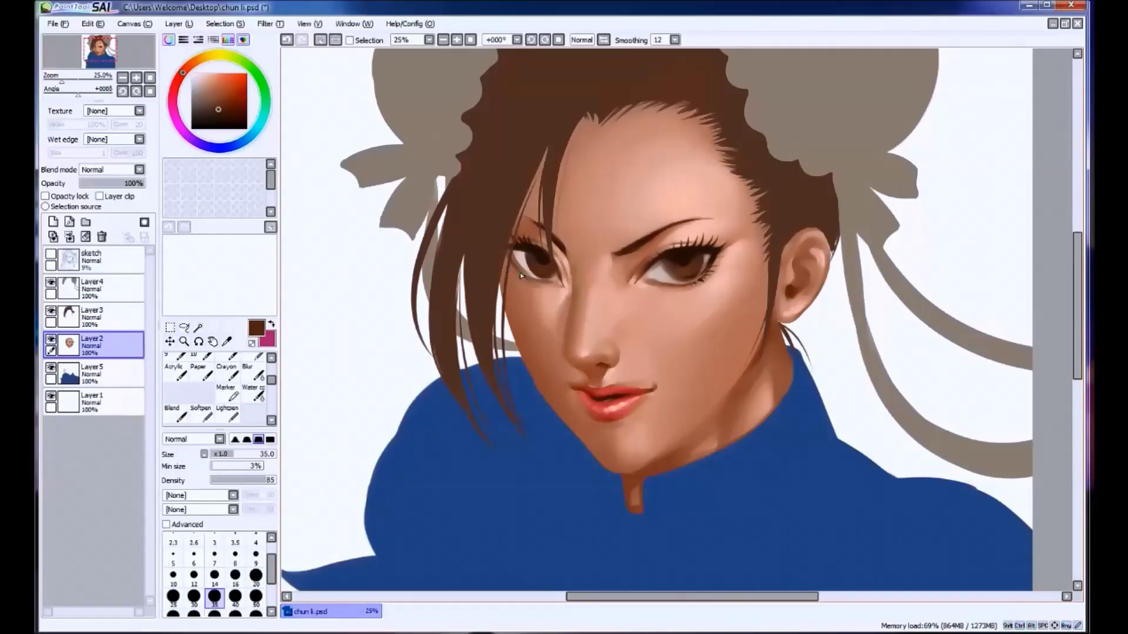
left_click_drag(546, 232, 551, 234)
Deepen the irises of both eyes with sampled browns at brush size 50 and 87% minimum size.
key("bracketright")
key("bracketright")
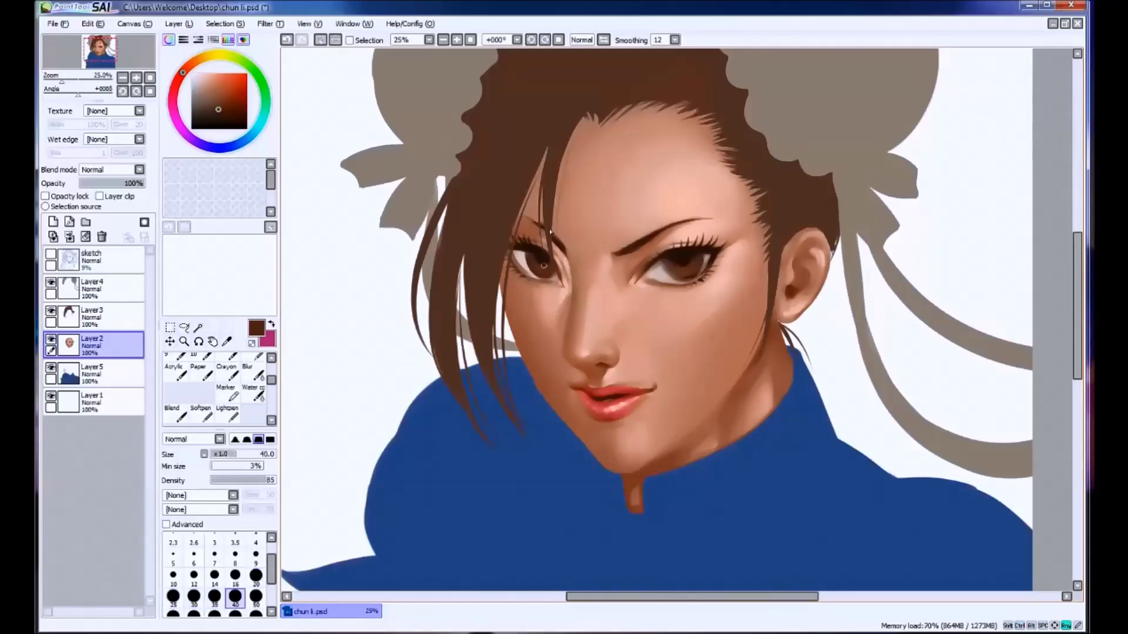
left_click(537, 267, "alt")
left_click_drag(535, 265, 552, 275)
left_click(537, 269, "alt")
left_click(697, 267, "alt")
left_click_drag(675, 271, 695, 268)
left_click(686, 269, "alt")
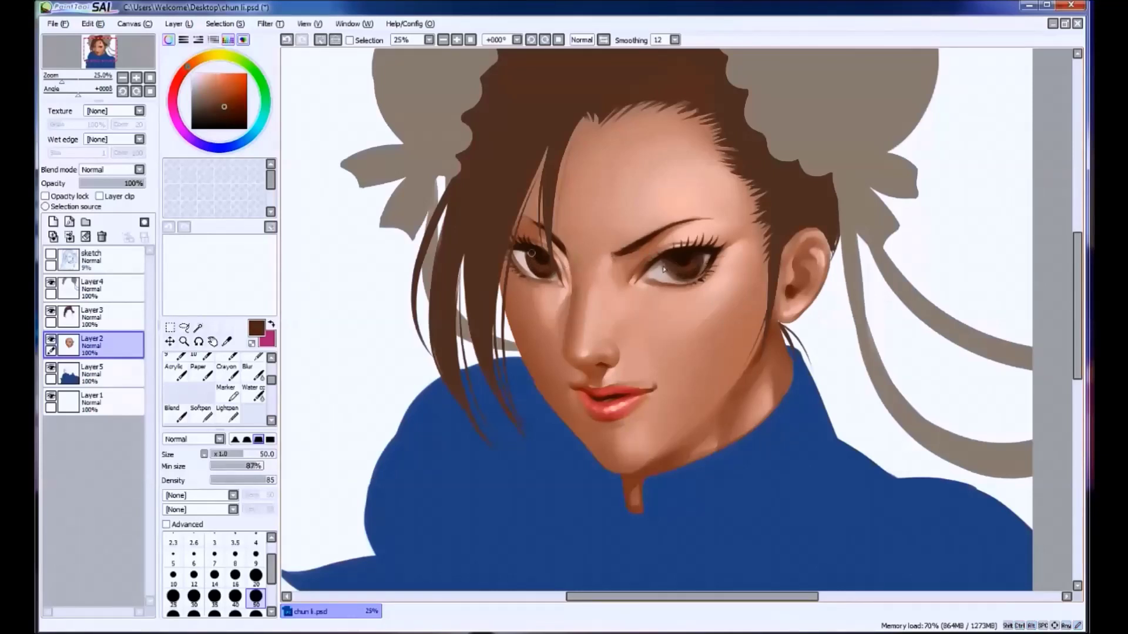
left_click(664, 269, "alt")
left_click(665, 262, "alt")
key("ctrl+z")
Choose an orange-brown and warm up the lower part of both irises at brush size 50.
left_click_drag(195, 66, 192, 63)
left_click(240, 94)
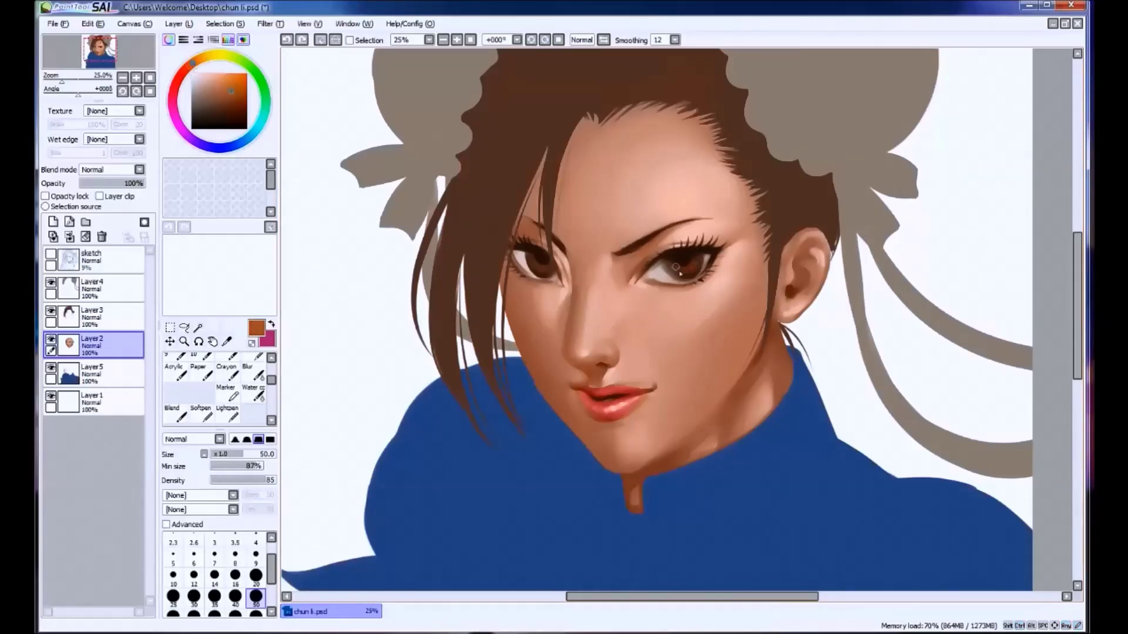
mouse_move(675, 269)
left_mouse_down()
mouse_move(699, 266)
mouse_move(684, 267)
left_mouse_up()
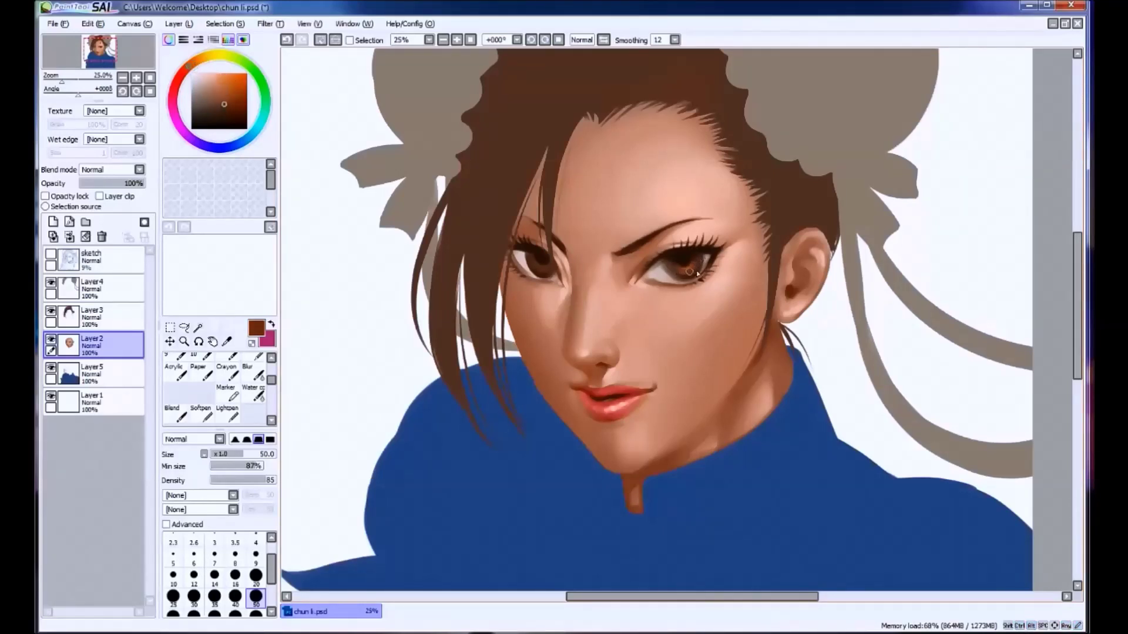
left_click_drag(531, 265, 551, 270)
left_click(549, 267, "alt")
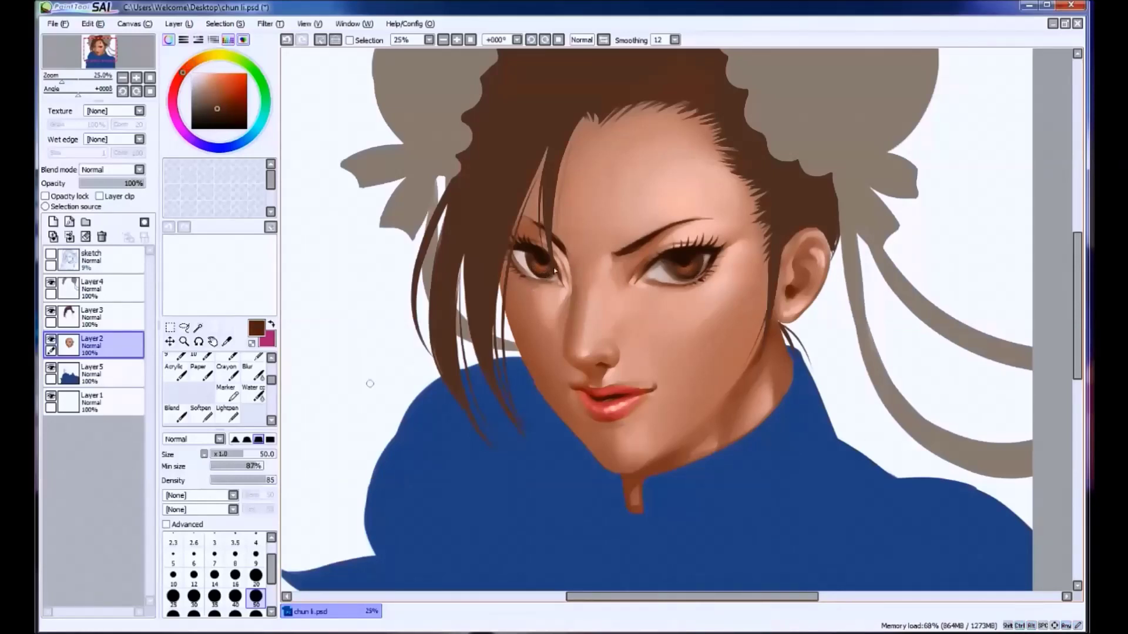
Brighten both irises with saturated orange tones at brush size 35, refining them with lighter orange at size 30.
scroll(700, 284, "up", 1)
left_click(215, 596)
left_click(231, 89)
left_click(197, 62)
left_click(227, 81)
key("ctrl+z")
left_click(236, 84)
left_click(688, 259)
left_click(693, 253, "alt")
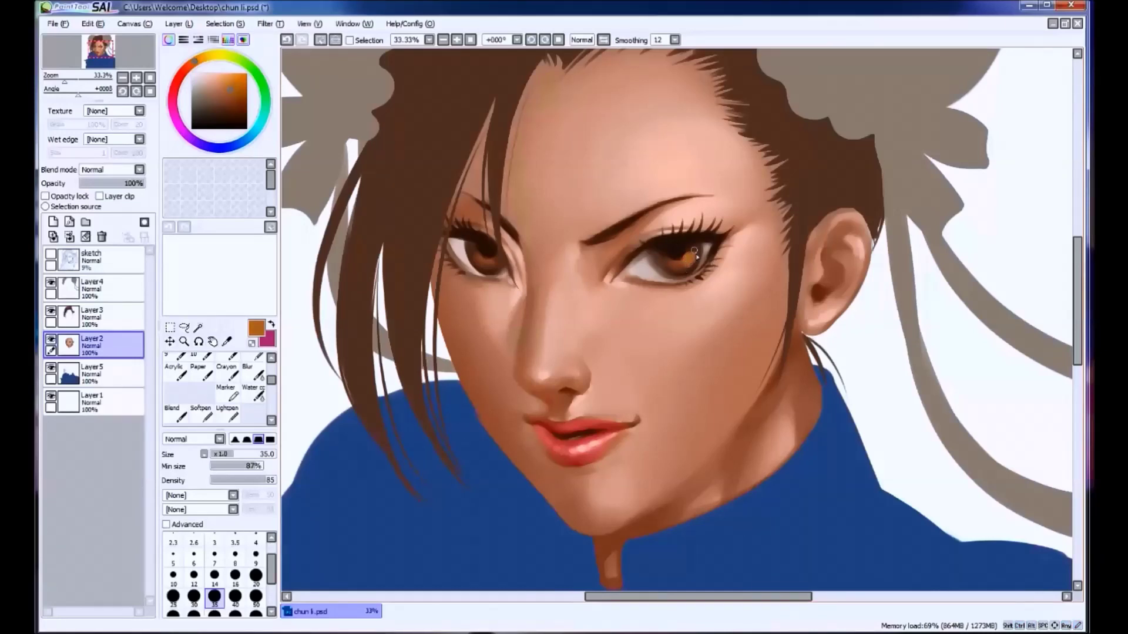
left_click(482, 260, "alt")
key("bracketleft")
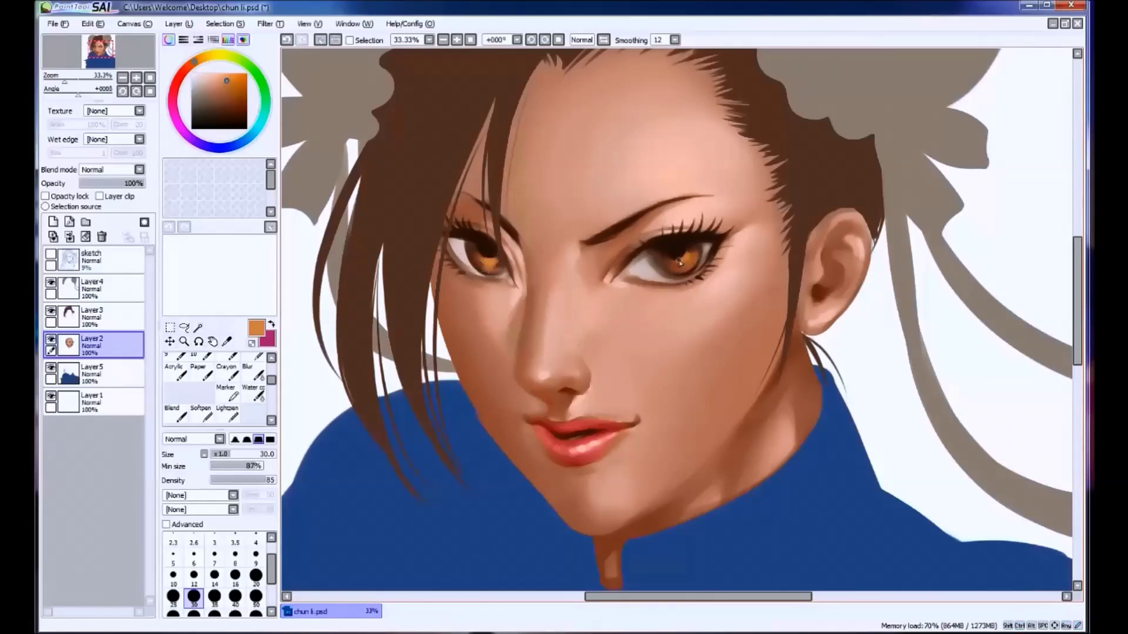
Set the brush to size 12 with 11% minimum size and add fine off-white highlights around both irises and lower lids.
key("bracketleft")
key("bracketleft")
key("bracketleft")
key("bracketleft")
key("bracketleft")
left_click_drag(256, 466, 216, 466)
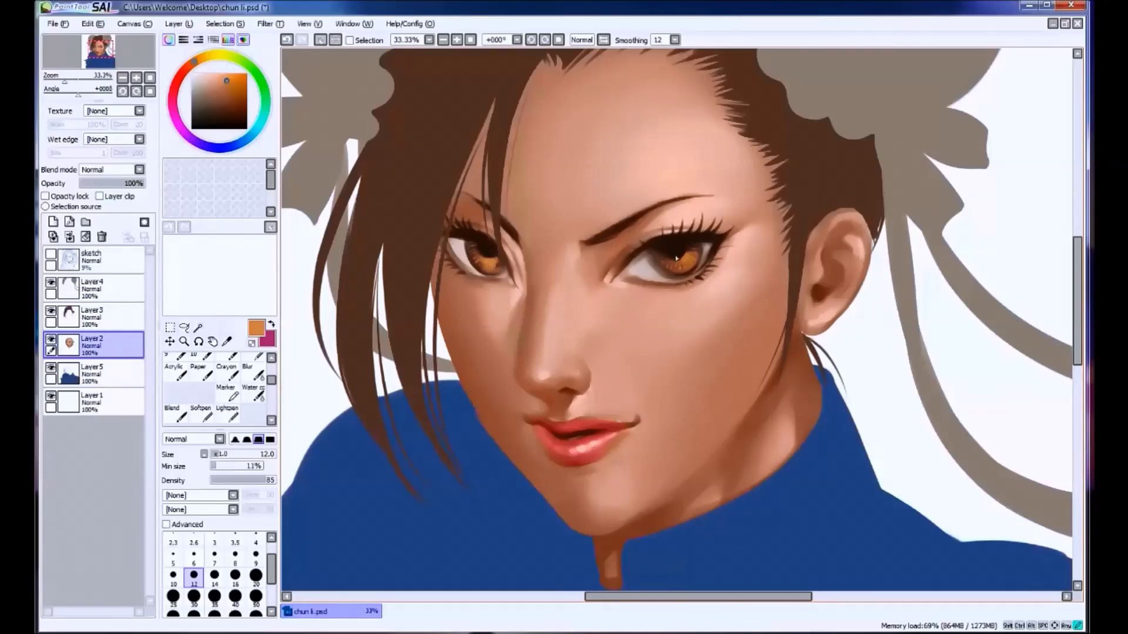
left_click(219, 73)
key("ctrl+z")
left_click(473, 257)
key("ctrl+z")
left_click(487, 276)
left_click(690, 271)
key("ctrl+z")
left_click(687, 275)
left_click(703, 254, "alt")
Try off-white highlights on the irises of both eyes at brush size 40.
key("bracketright")
key("bracketright")
key("bracketright")
key("bracketright")
key("bracketright")
key("bracketright")
key("bracketright")
scroll(681, 251, "down", 1)
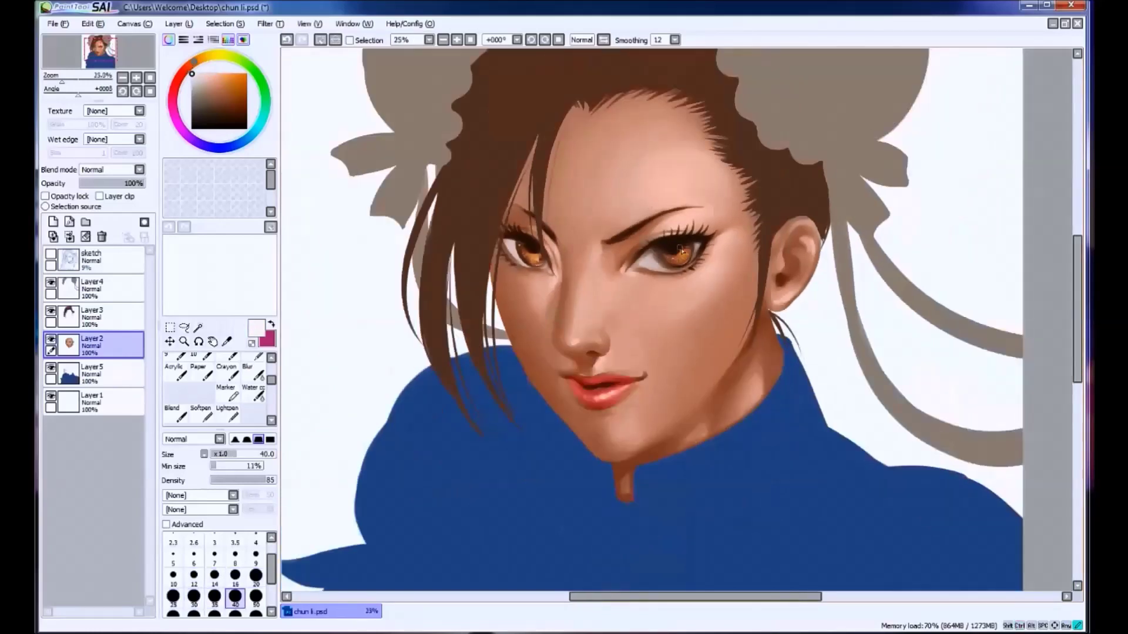
key("ctrl+z")
left_click(681, 249)
key("ctrl+z")
left_click(531, 249)
key("ctrl+z")
left_click(673, 266)
key("ctrl+z")
Set the minimum size to 81% and brighten the whites of both eyes with off-white at brush size 50.
left_click(254, 466)
key("bracketright")
left_click(657, 266)
left_click_drag(644, 264, 658, 256)
left_click_drag(515, 254, 519, 246)
Clean up the inner corner of the fully visible eye with sampled skin, brown and white tones at brush size 20.
key("bracketleft")
key("bracketleft")
key("bracketleft")
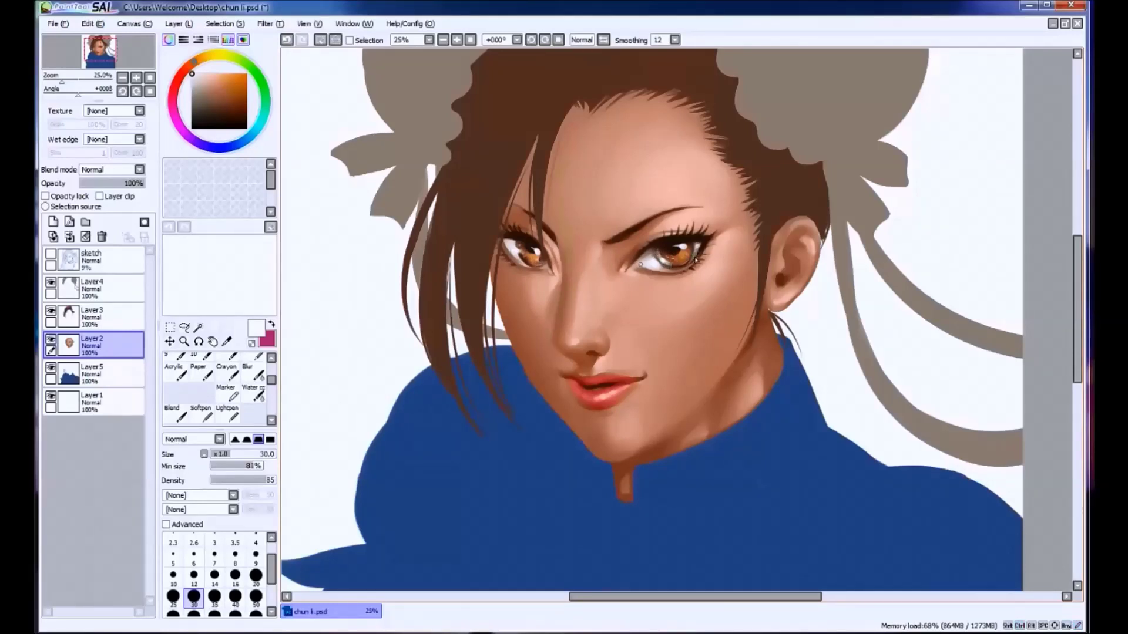
key("bracketleft")
key("bracketleft")
left_click(629, 273, "alt")
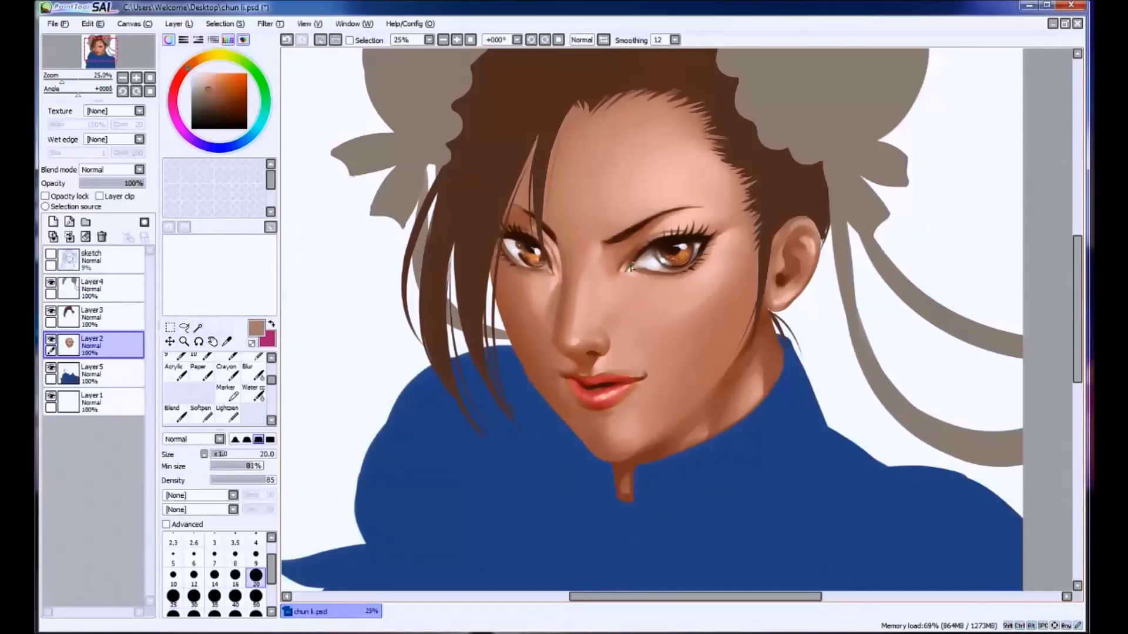
left_click(638, 271, "alt")
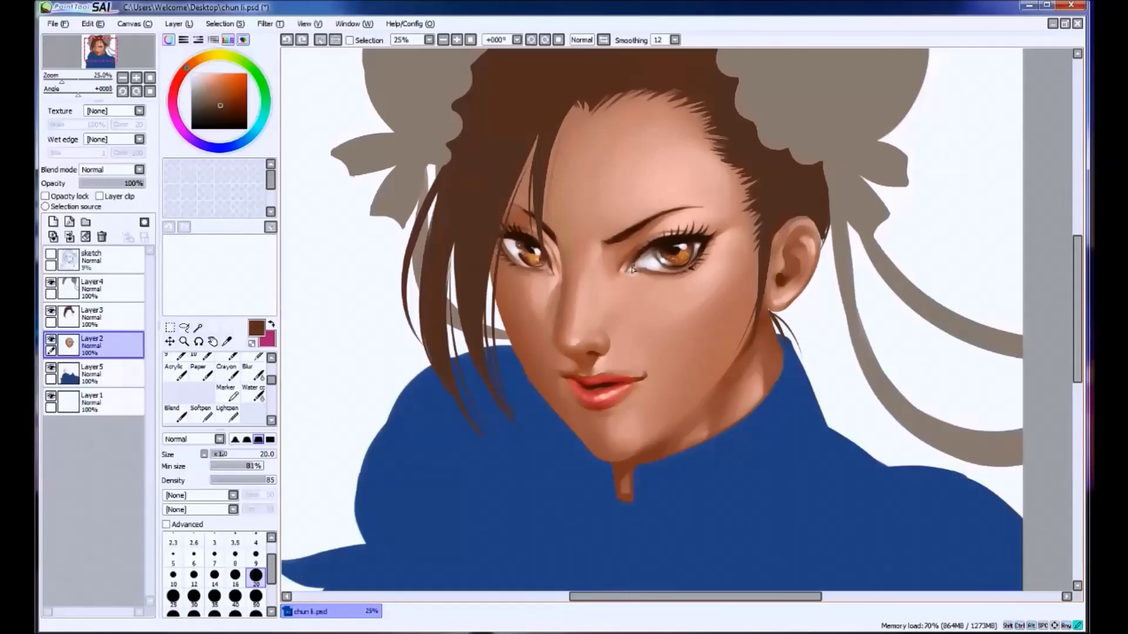
left_click(644, 268, "alt")
left_click(646, 268, "alt")
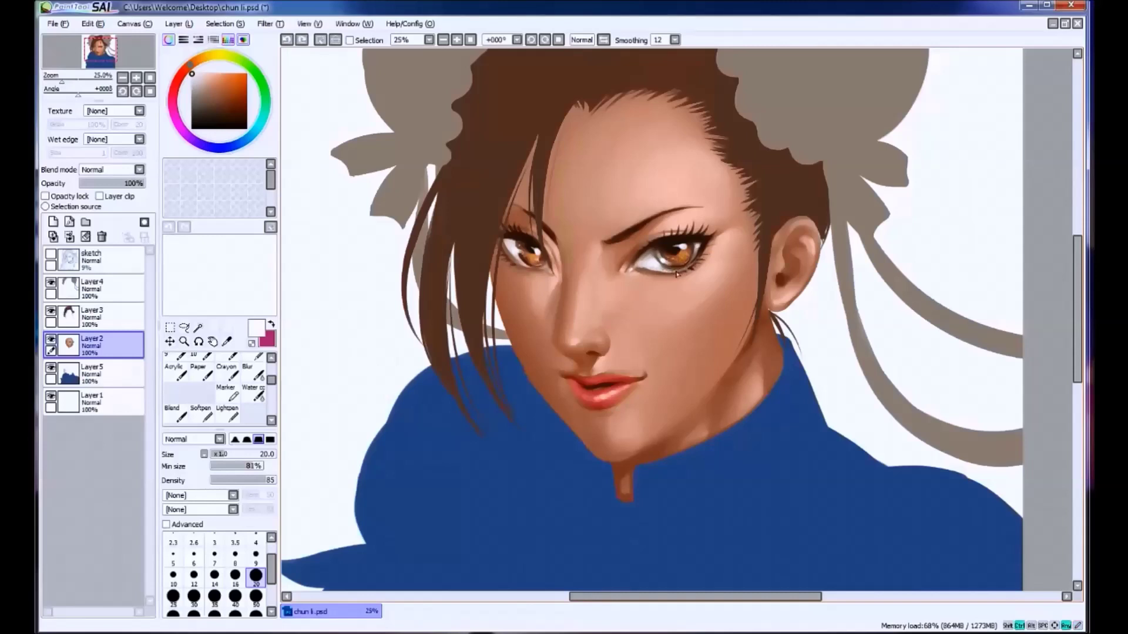
Try fine off-white highlights along the lower lids of both eyes at brush size 9.
key("ctrl+z")
key("bracketleft")
key("bracketleft")
key("bracketleft")
key("bracketleft")
key("bracketleft")
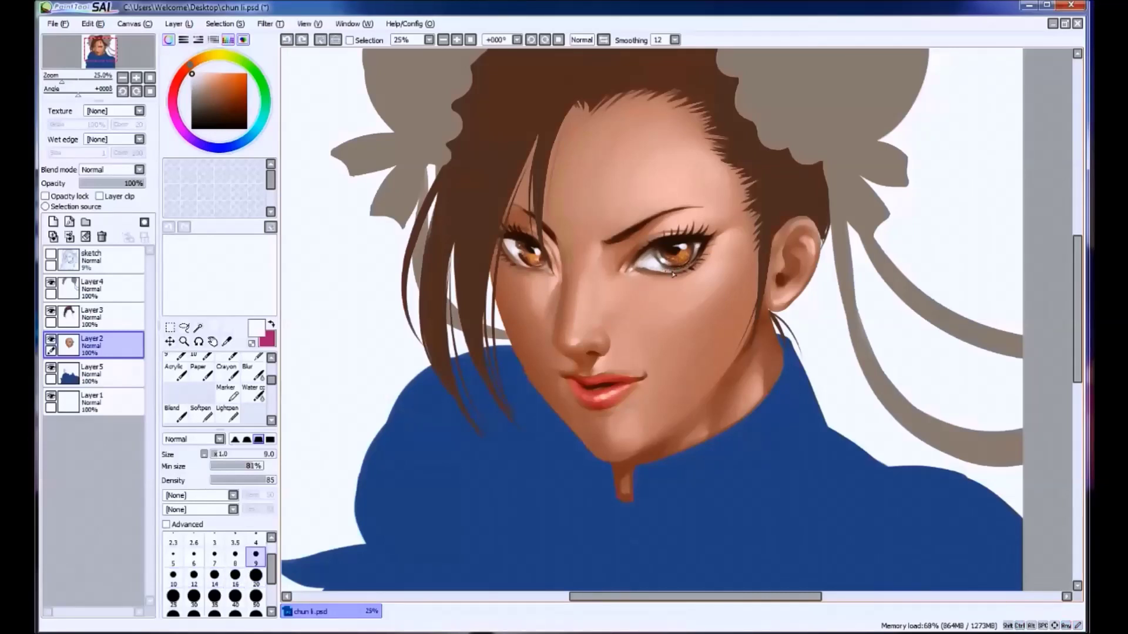
mouse_move(674, 273)
left_mouse_down()
mouse_move(693, 260)
mouse_move(680, 272)
left_mouse_up()
key("ctrl+z")
key("ctrl+z")
key("ctrl+z")
left_click_drag(522, 266, 548, 269)
key("ctrl+z")
Set the brush to size 70 with 100% minimum size and rework the upper lid and brow of the partly hidden eye with sampled browns.
scroll(537, 270, "down", 1)
key("bracketright")
key("bracketright")
key("bracketright")
key("bracketright")
key("bracketright")
key("bracketright")
key("bracketright")
key("bracketright")
key("bracketright")
key("bracketright")
key("bracketright")
key("bracketright")
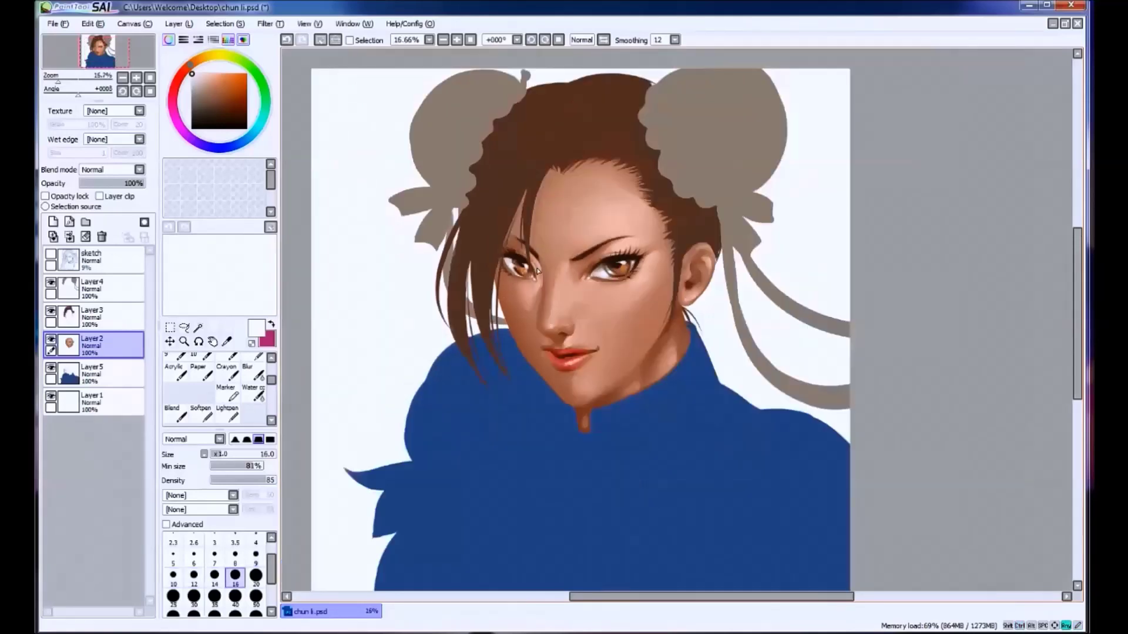
scroll(536, 270, "up", 1)
left_click(532, 230, "alt")
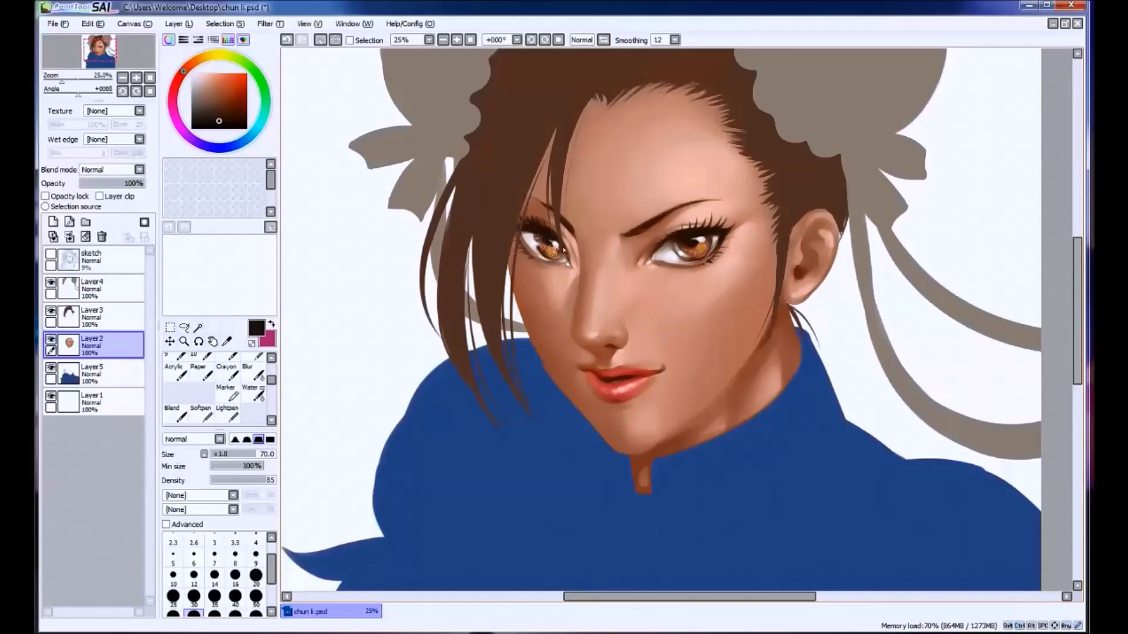
left_click(521, 195, "alt")
left_click(537, 211, "alt")
left_click(550, 220, "alt")
left_click(530, 207, "alt")
Blend the skin between the brow and upper lid of the partly hidden eye with sampled reddish brown at brush size 120.
key("bracketright")
key("bracketright")
key("bracketright")
mouse_move(555, 134)
left_mouse_down()
mouse_move(530, 196)
mouse_move(557, 230)
mouse_move(552, 218)
left_mouse_up()
key("ctrl+z")
key("ctrl+z")
left_click(535, 209, "alt")
left_click(526, 206, "alt")
key("ctrl+z")
left_click(509, 209, "alt")
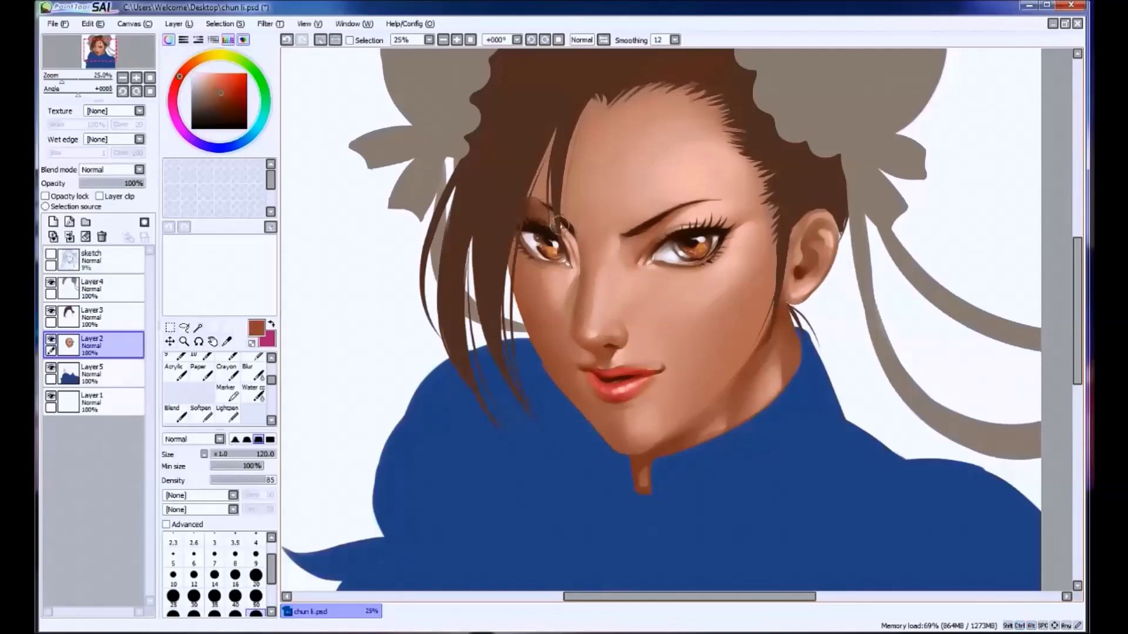
key("ctrl+z")
Smooth the cheek shading below the partly hidden eye with sampled skin tones.
left_click(551, 284, "alt")
mouse_move(538, 267)
left_mouse_down()
mouse_move(523, 289)
mouse_move(517, 282)
mouse_move(555, 305)
left_mouse_up()
key("ctrl+z")
key("ctrl+z")
left_click(553, 319, "alt")
left_click(553, 305, "alt")
left_click(537, 279, "alt")
left_click(538, 326, "alt")
Soften the skin on the fully visible cheek and beside the mouth with sampled skin tones at brush size 200.
scroll(584, 333, "down", 2)
left_click(697, 307, "alt")
key("bracketright")
key("bracketright")
key("bracketright")
left_click(674, 308, "alt")
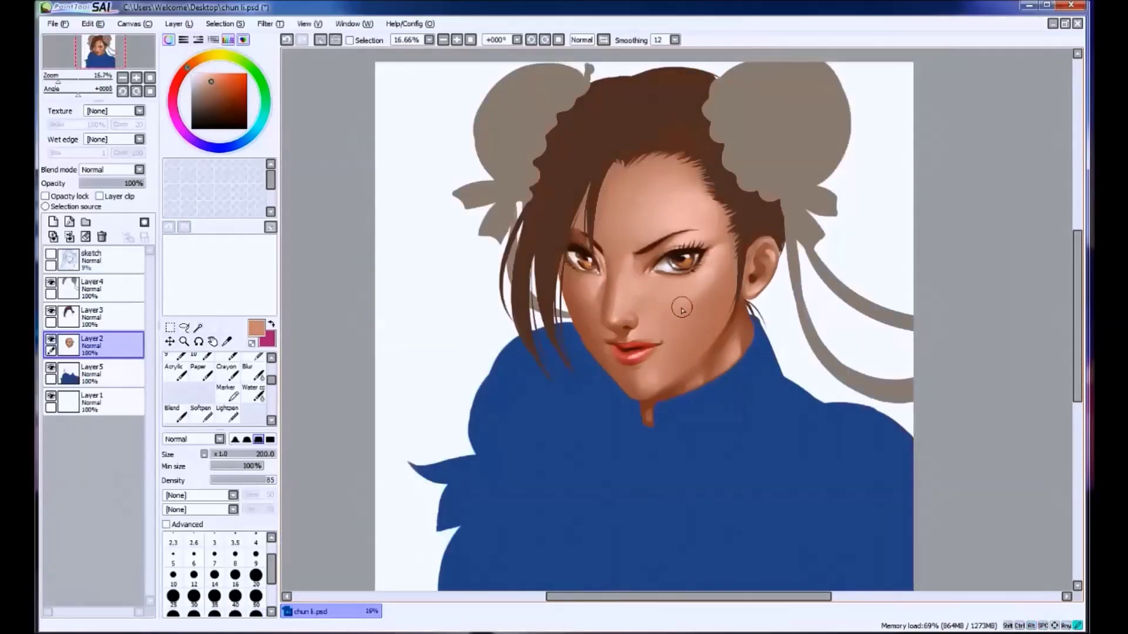
left_click(669, 352, "alt")
left_click(676, 357, "alt")
left_click(689, 258, "alt")
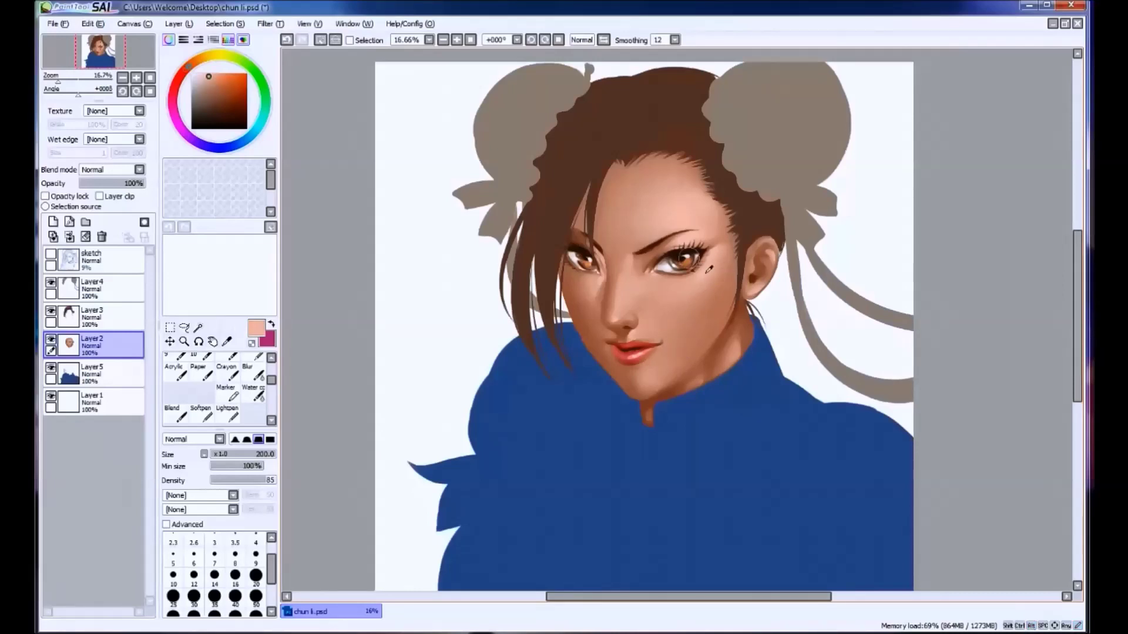
Refine the light and shadow on the chin with sampled skin tones at brush size 100.
key("bracketleft")
key("bracketleft")
key("bracketleft")
key("bracketleft")
key("bracketleft")
key("bracketleft")
key("bracketleft")
key("bracketright")
key("bracketright")
key("bracketright")
left_click(653, 377, "alt")
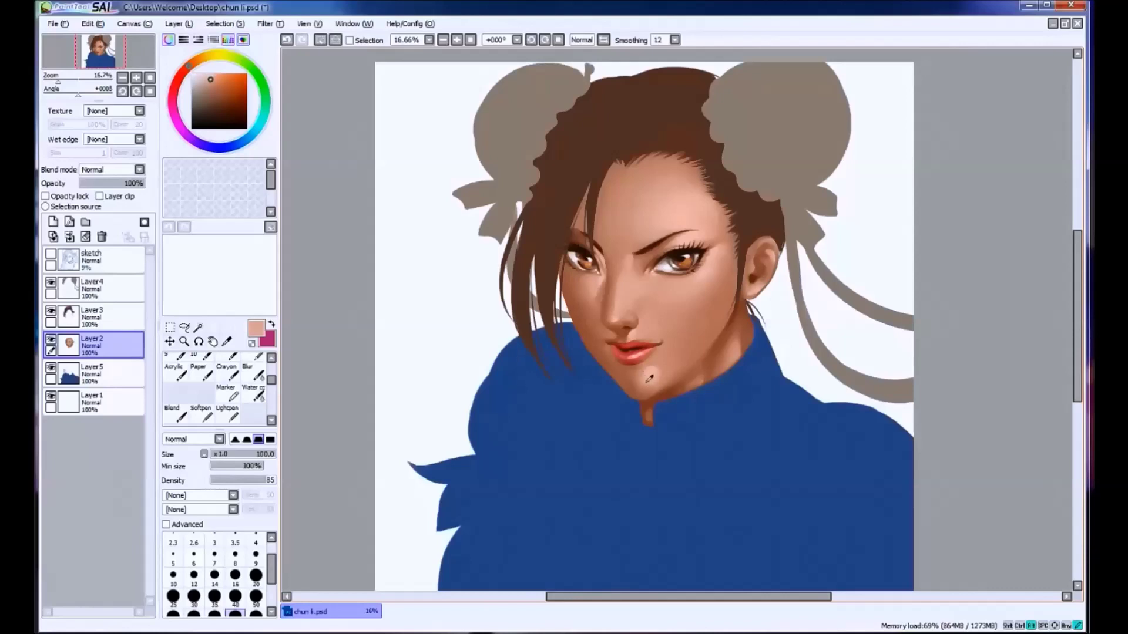
left_click(670, 367, "alt")
left_click(637, 384, "alt")
left_click(651, 398, "alt")
Smooth the skin between the nose and upper lip with sampled skin tones at brush size 100.
left_click(614, 321, "alt")
left_click(660, 333)
left_click(656, 327, "alt")
left_click(667, 329, "alt")
key("ctrl+z")
left_click_drag(665, 330, 661, 336)
left_click(653, 336, "alt")
left_click(649, 341, "alt")
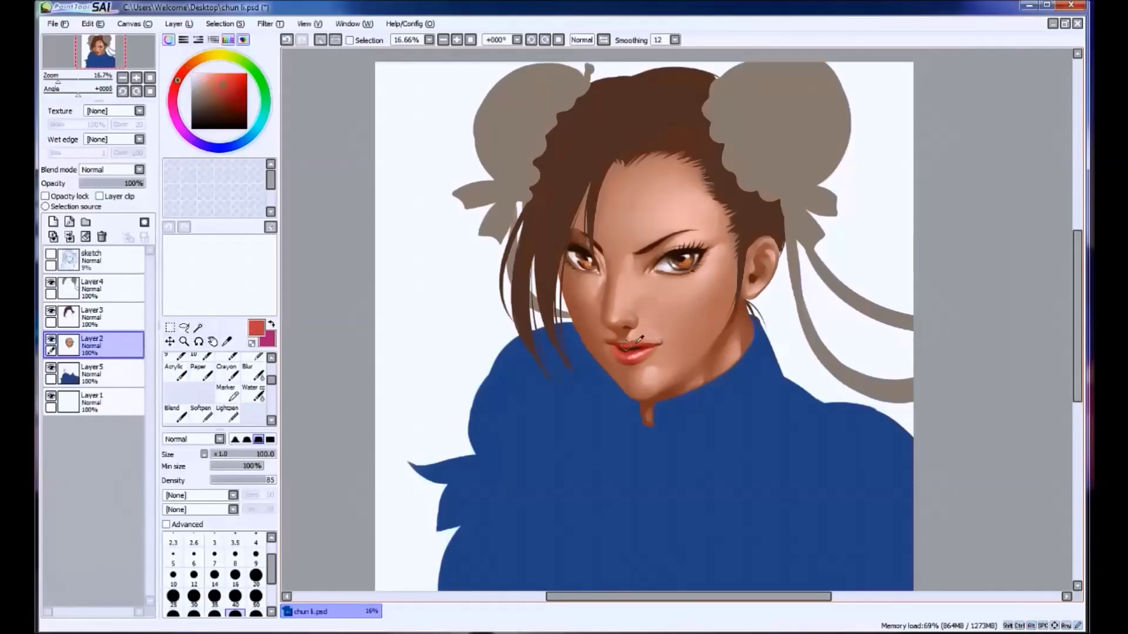
Refine the skin above the upper lip and beside the mouth corner with sampled tones at brush size 50.
scroll(646, 337, "up", 1)
key("bracketleft")
key("bracketleft")
key("bracketleft")
key("bracketleft")
left_click(660, 324, "alt")
key("ctrl+z")
left_click(668, 314)
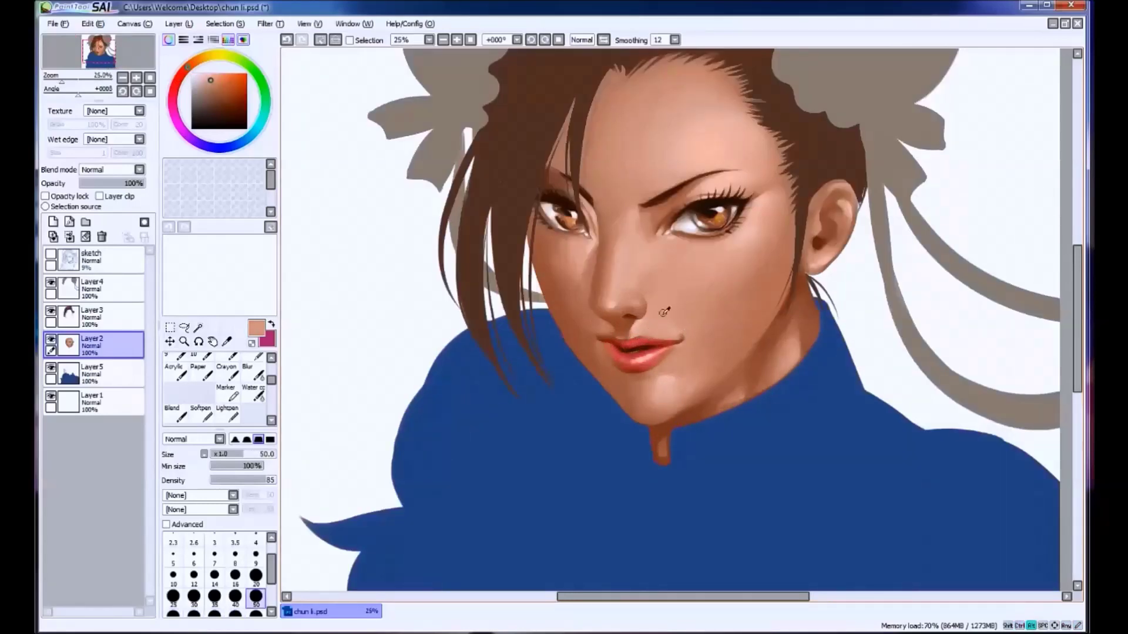
left_click(643, 337, "alt")
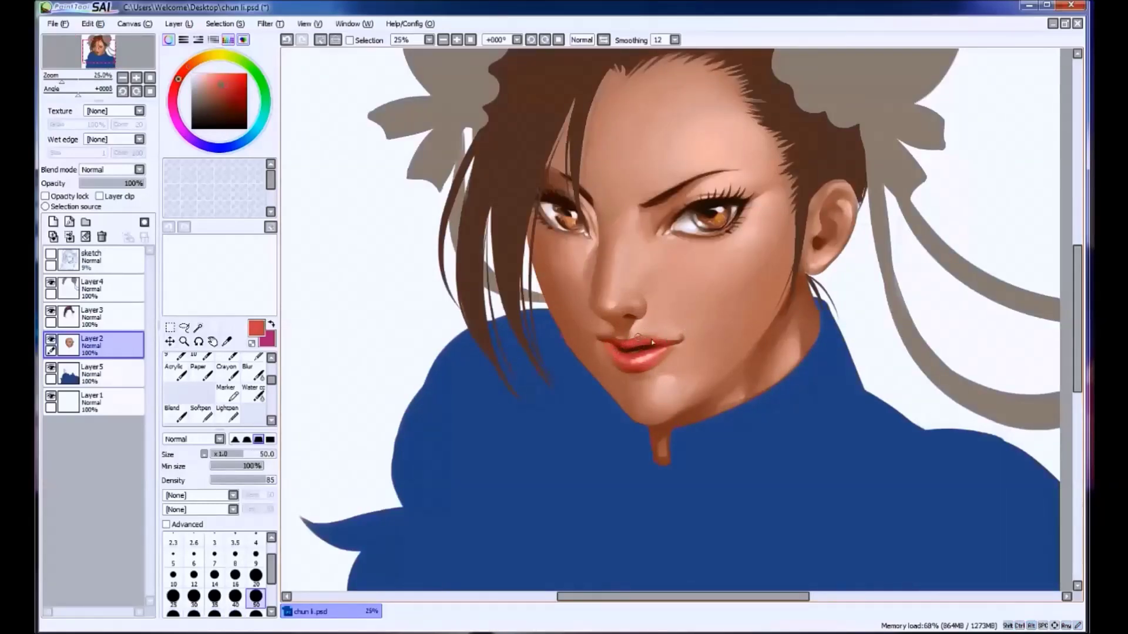
left_click(688, 341, "alt")
Deepen the cheek shading below the partly hidden eye with sampled browns at brush size 100, and save the file.
scroll(690, 343, "down", 2)
key("bracketright")
key("bracketright")
scroll(509, 377, "up", 1)
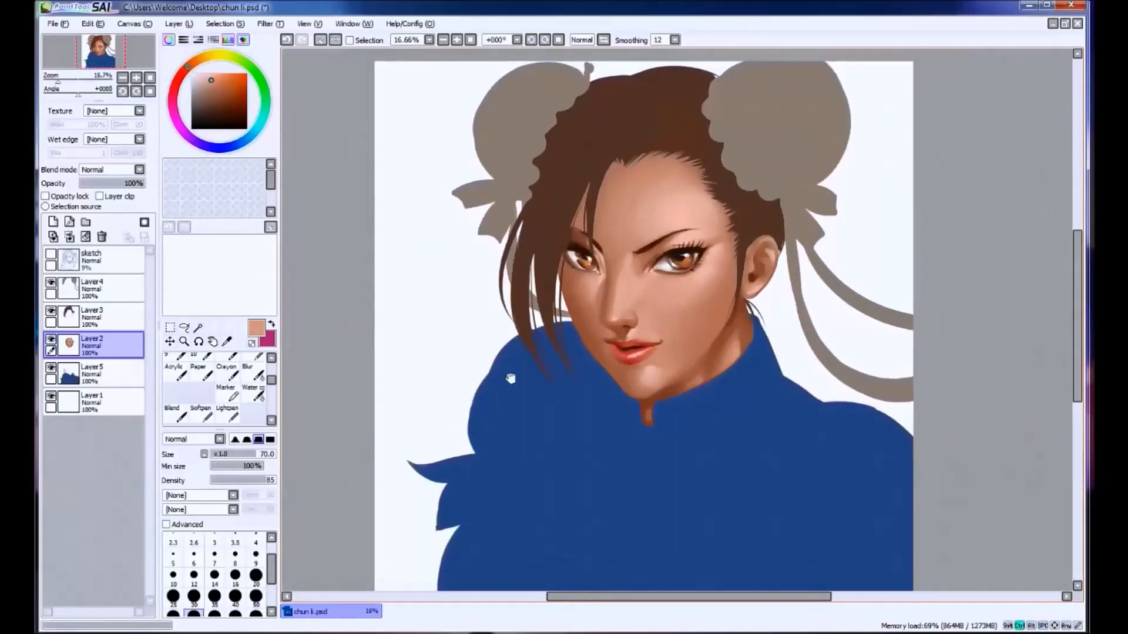
left_click_drag(564, 383, 547, 377)
key("bracketright")
key("bracketright")
left_click(571, 282, "alt")
left_click_drag(569, 276, 572, 288)
left_click(573, 313, "alt")
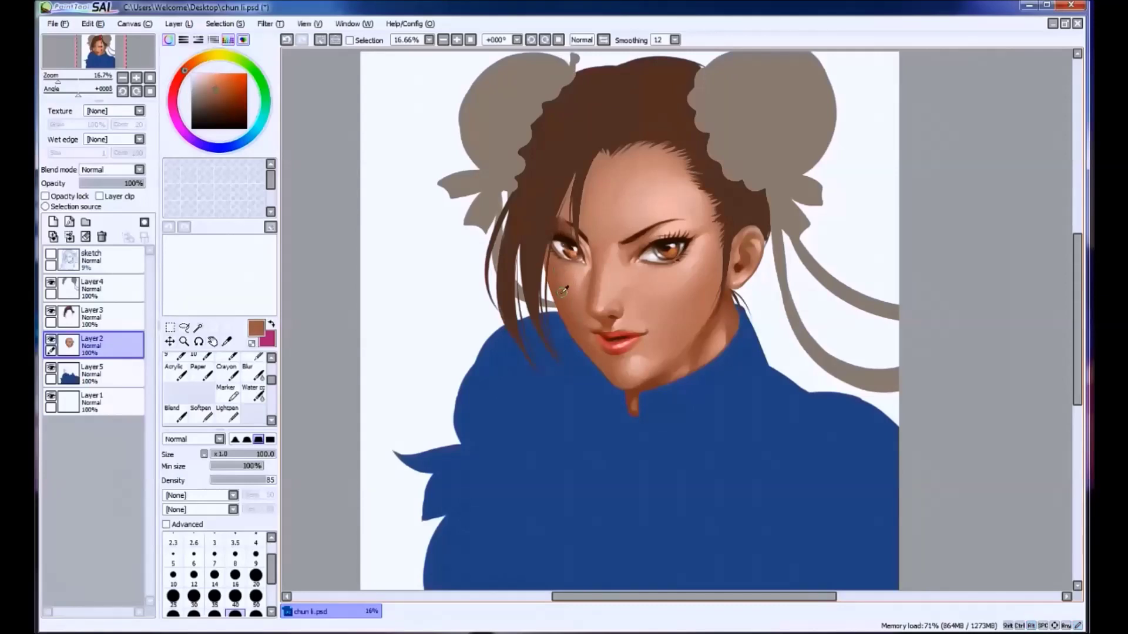
key("ctrl+s")
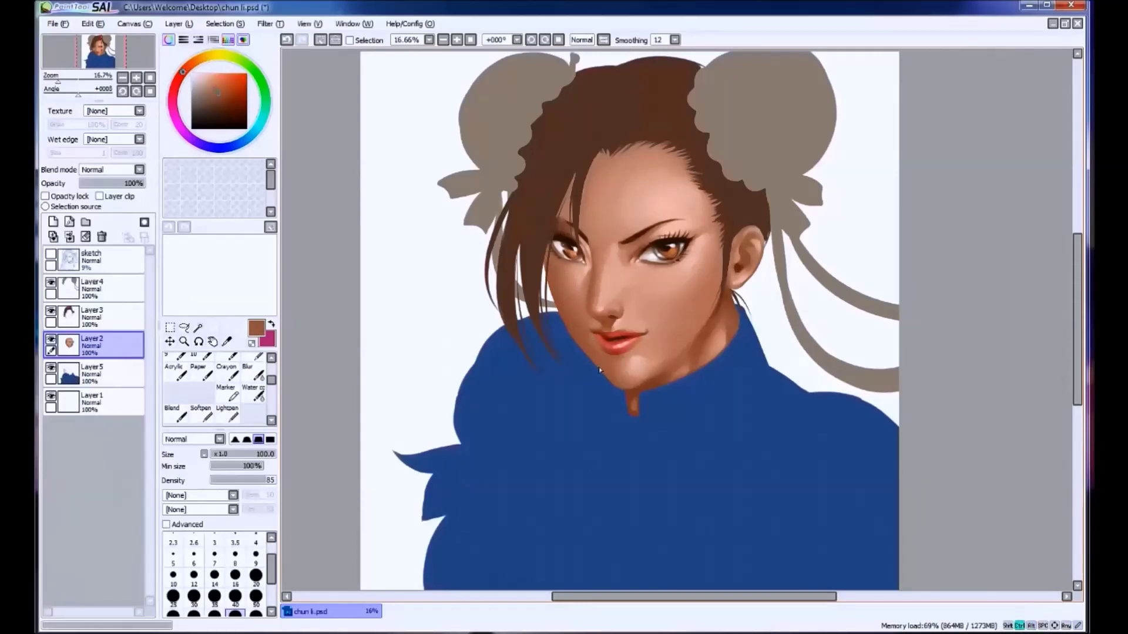
Shade the forehead alongside the loose front hair strands with reddish brown at brush size 100.
left_click_drag(564, 189, 560, 216)
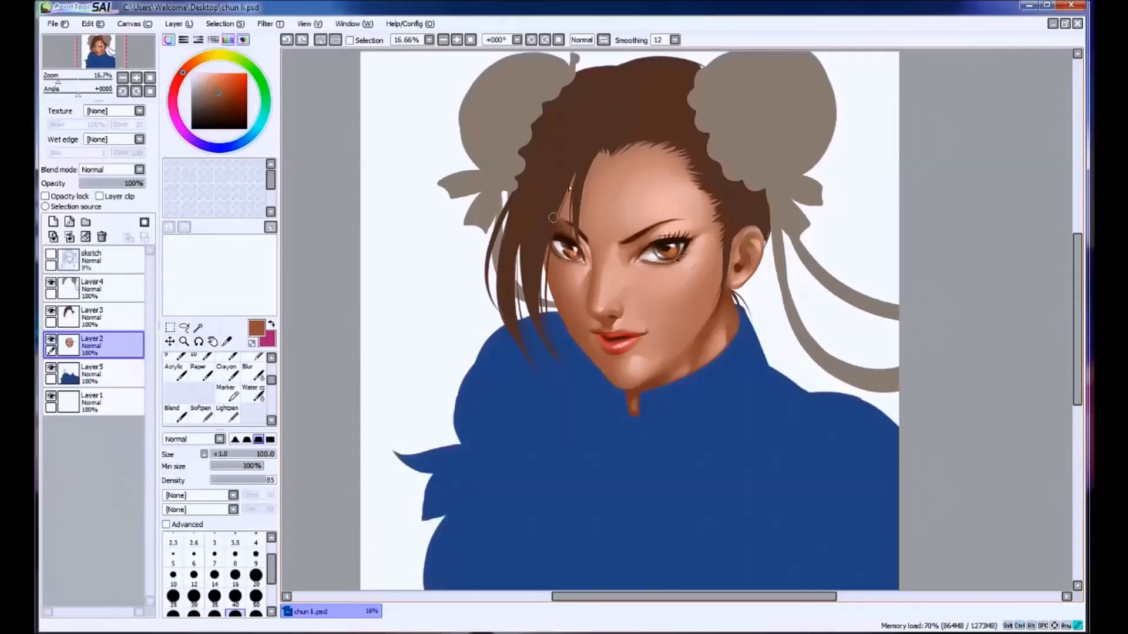
left_click_drag(594, 159, 581, 229)
left_click_drag(590, 179, 582, 223)
Try to shade the forehead along the hairline with reddish brown at brush size 200.
key("bracketright")
key("bracketright")
key("bracketright")
key("ctrl+z")
left_click_drag(691, 171, 670, 147)
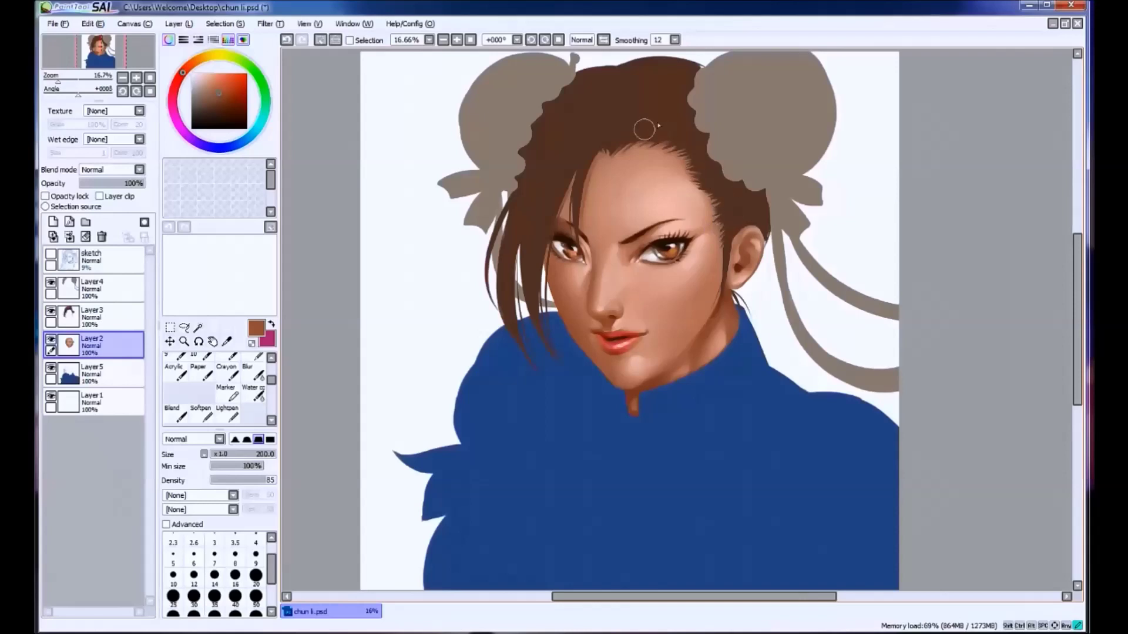
key("ctrl+z")
left_click_drag(593, 143, 632, 134)
key("ctrl+z")
Try to shade the jawline and the neck below it with brown tones, reducing the brush size to 70.
left_click_drag(721, 235, 675, 352)
key("ctrl+z")
key("bracketleft")
key("bracketleft")
key("bracketleft")
key("bracketleft")
key("bracketleft")
left_click(670, 358, "alt")
key("ctrl+z")
left_click_drag(649, 386, 690, 351)
key("ctrl+z")
Darken the neck shadow directly under the chin with a dark reddish brown at brush size 35.
left_click(224, 104)
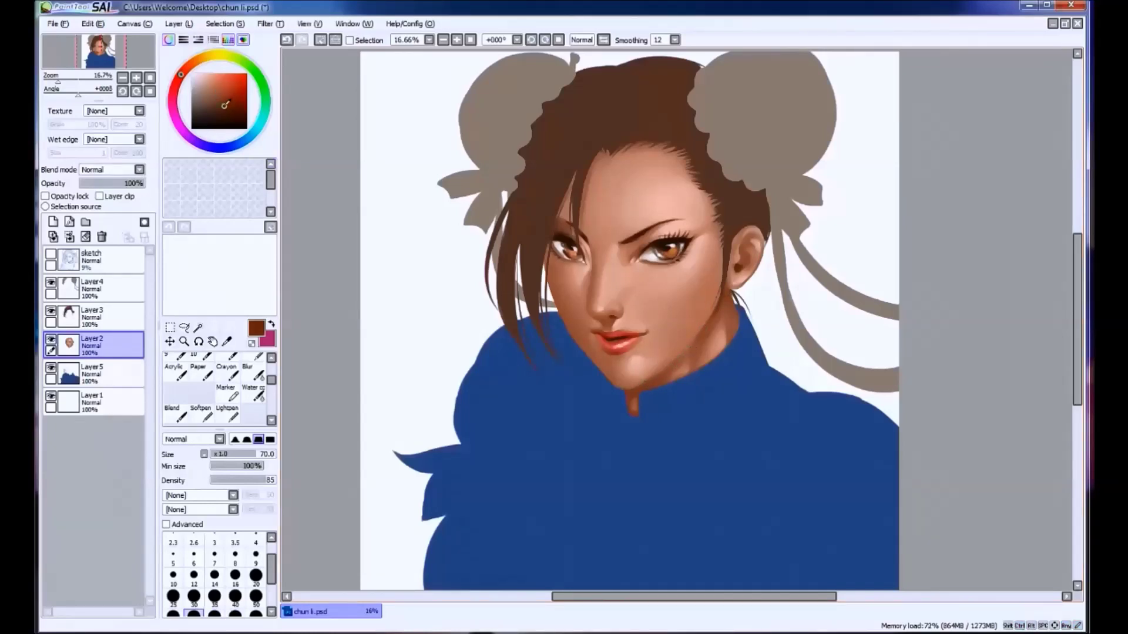
key("bracketleft")
key("bracketleft")
key("bracketleft")
key("bracketleft")
key("ctrl+z")
key("ctrl+y")
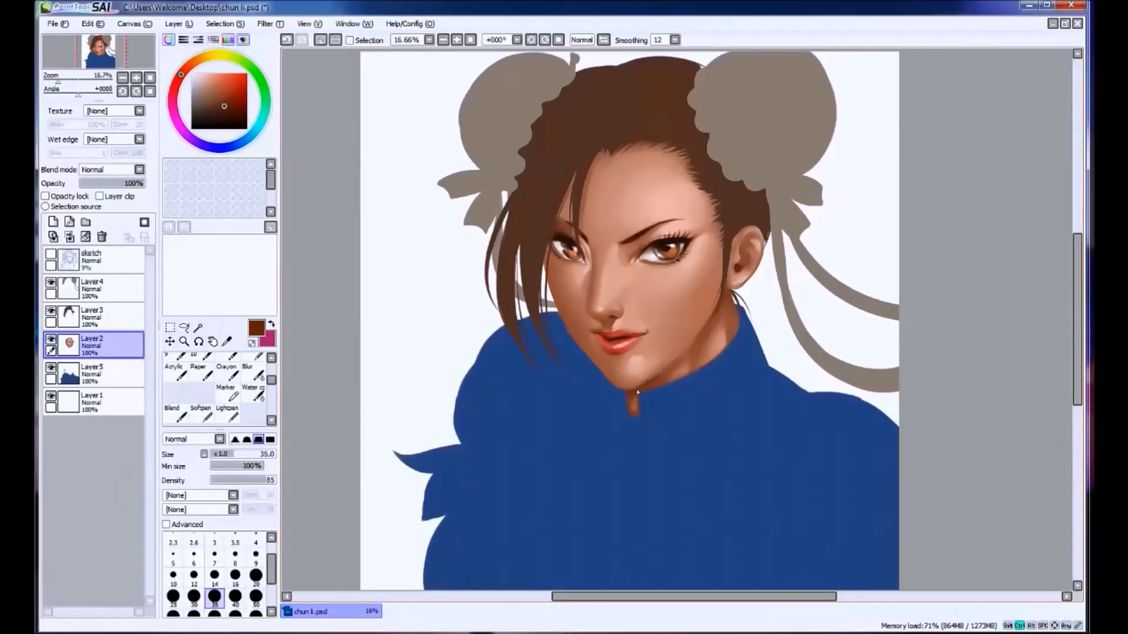
Extend the dark shadow beneath the chin and jaw with sampled browns at brush size 80.
key("bracketright")
key("bracketright")
key("bracketright")
key("bracketright")
key("bracketright")
key("bracketright")
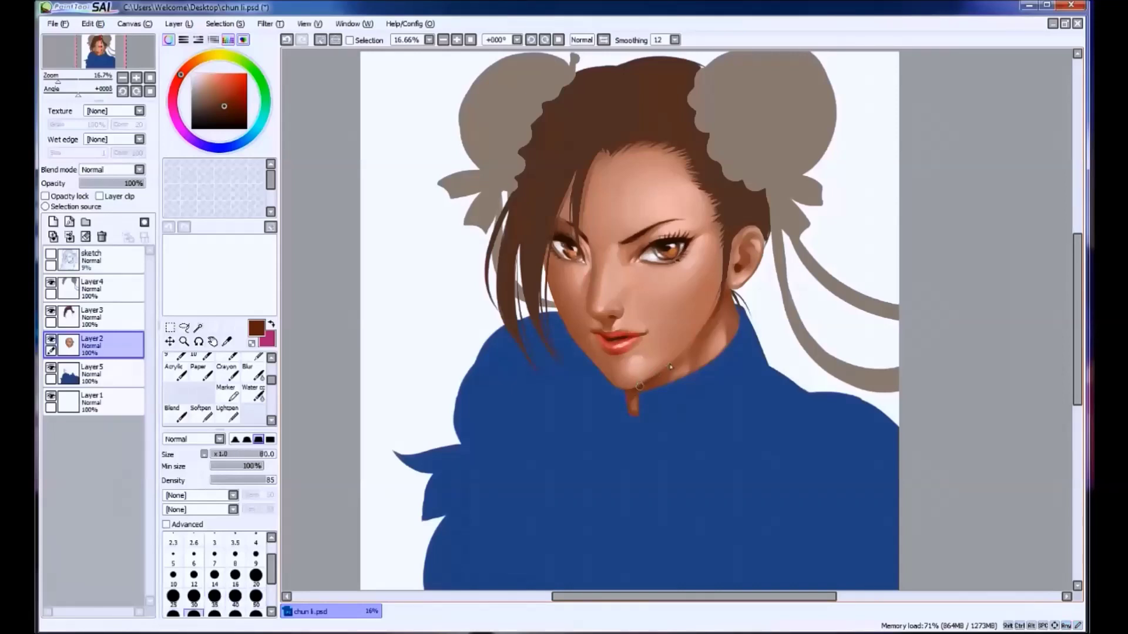
left_click(645, 399, "alt")
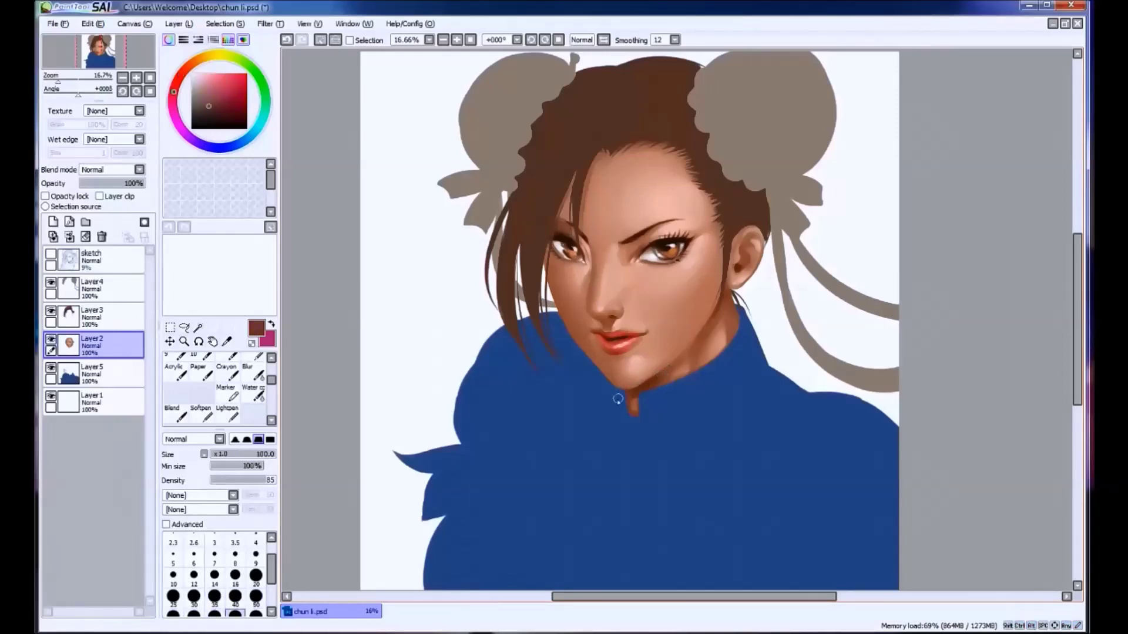
left_click(645, 389, "alt")
Blend the neck shadow below the jaw with a sampled reddish brown at brush size 50.
key("bracketleft")
key("bracketleft")
key("bracketleft")
key("bracketleft")
left_click(698, 339, "alt")
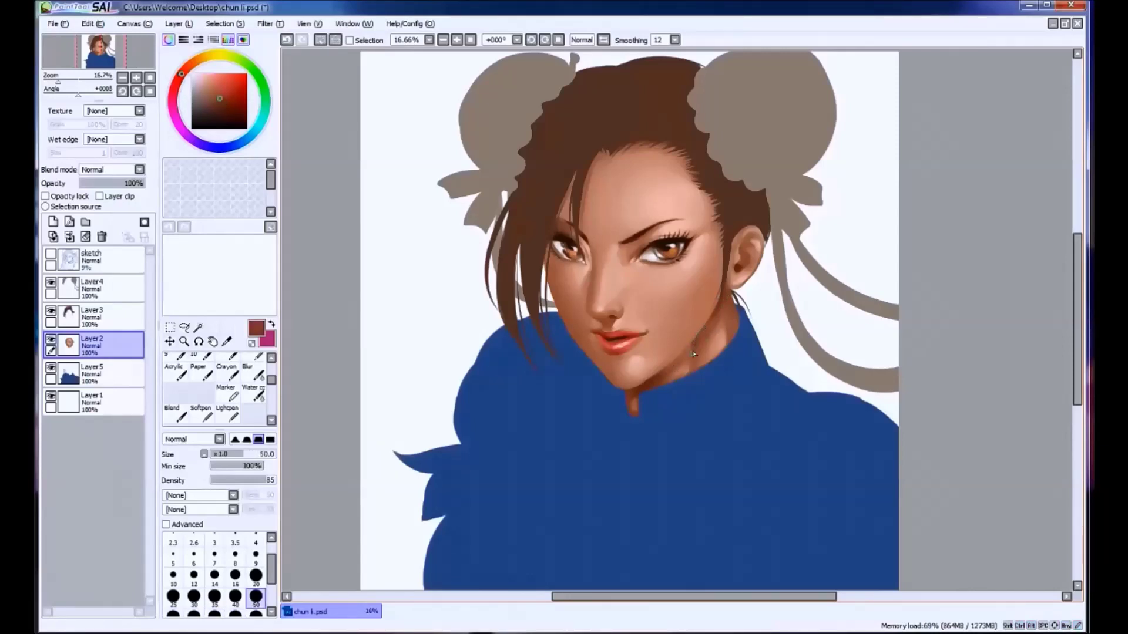
Smooth the neck shading between jaw and collar with sampled browns at brush size 80, and save the file.
key("bracketright")
key("bracketright")
key("bracketright")
left_click(673, 366, "alt")
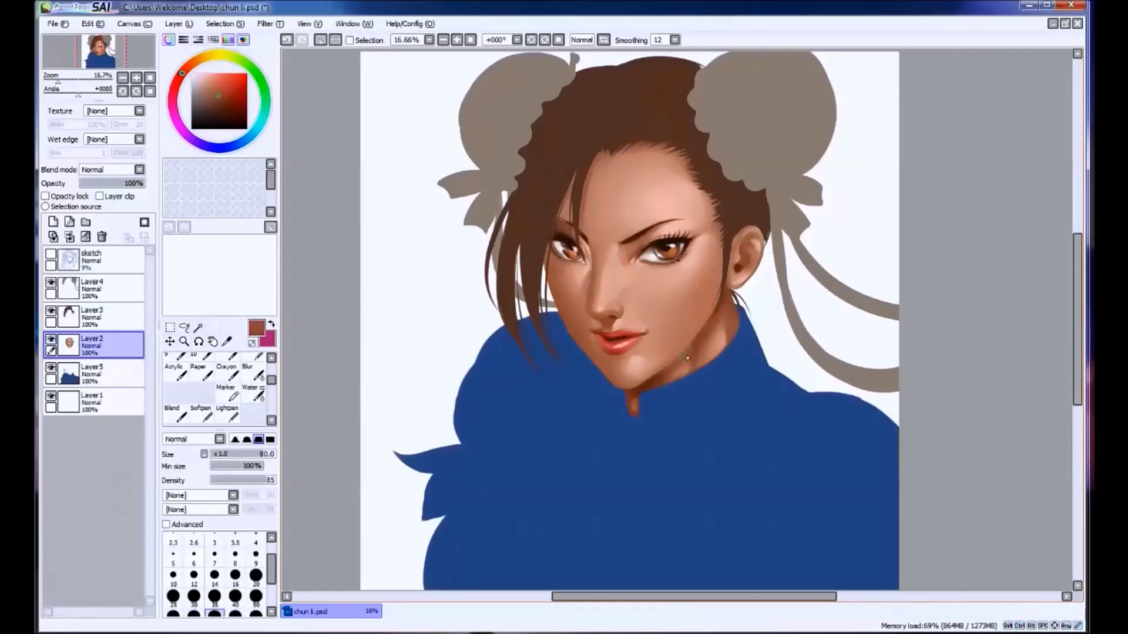
left_click(662, 377, "alt")
left_click(650, 384, "alt")
key("ctrl+z")
left_click_drag(731, 346, 743, 322)
key("ctrl+s")
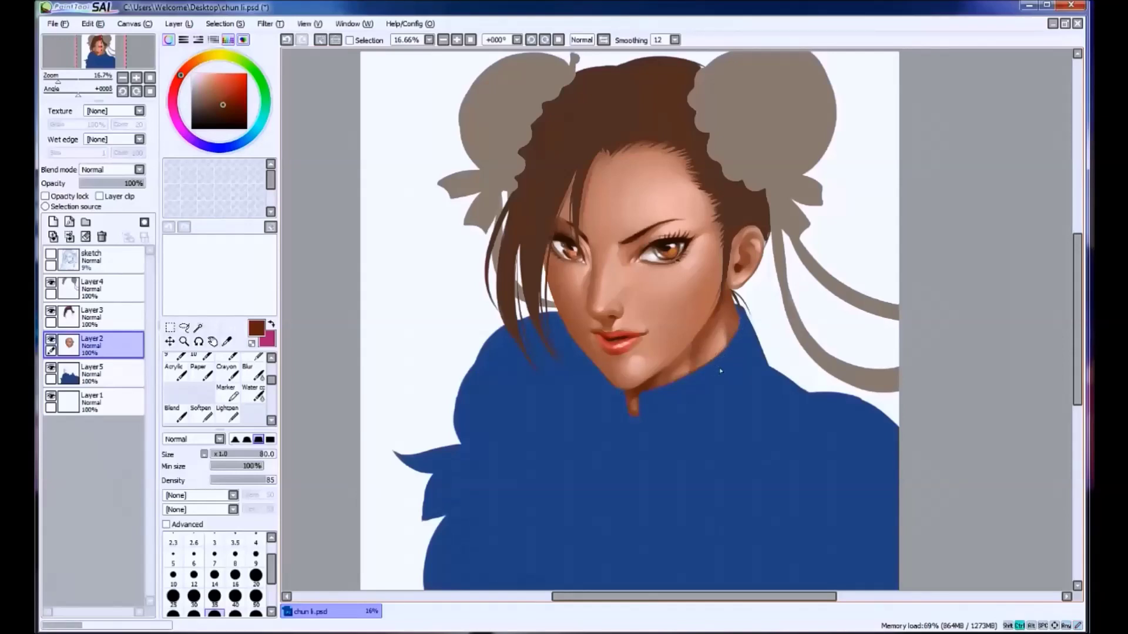
Paint a reddish blush on the fully visible cheek near the ear at brush size 160.
key("bracketright")
key("bracketright")
key("bracketright")
left_click(714, 282, "alt")
key("ctrl+z")
key("ctrl+y")
key("ctrl+z")
key("ctrl+y")
Blend the blush into the fully visible cheek with sampled skin tones and save the file.
left_click(709, 265, "alt")
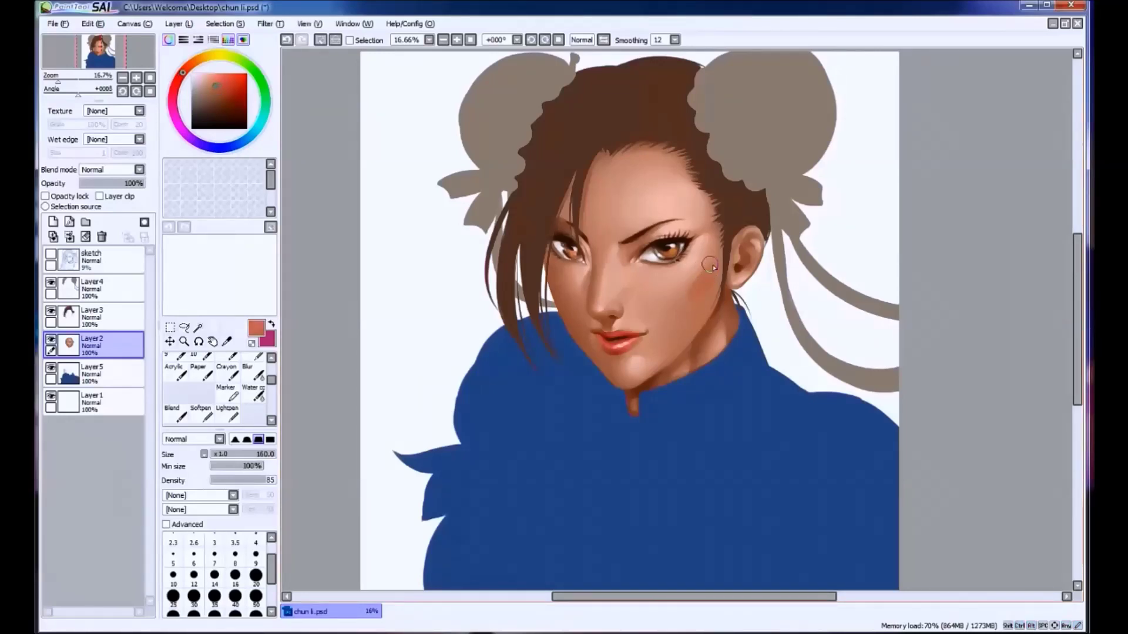
left_click(669, 303, "alt")
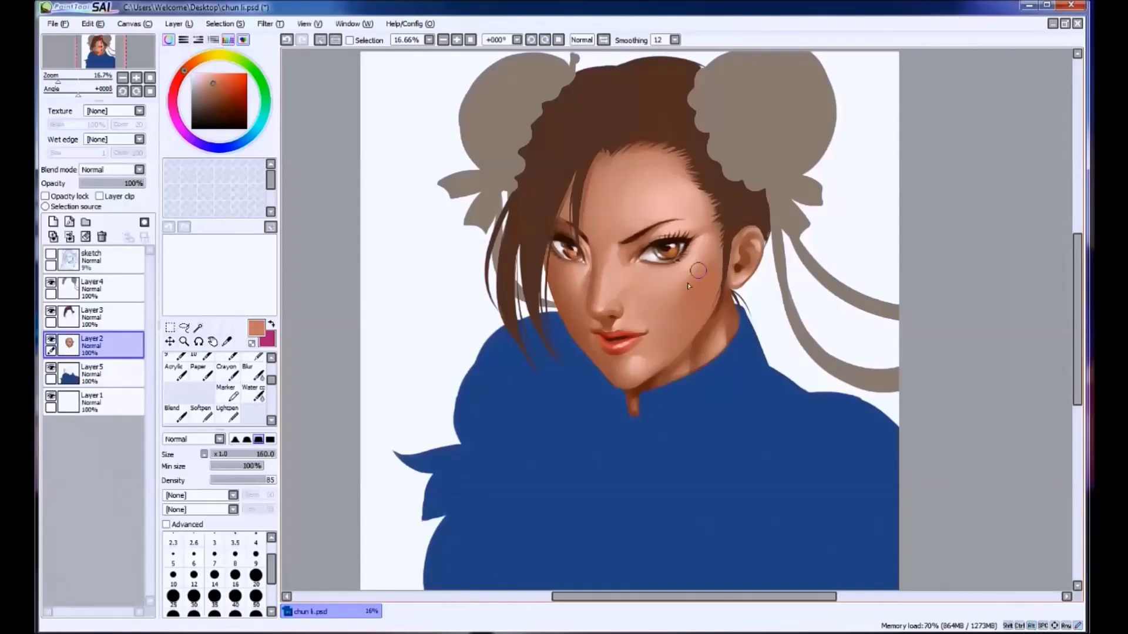
left_click(713, 273, "alt")
key("ctrl+z")
key("ctrl+s")
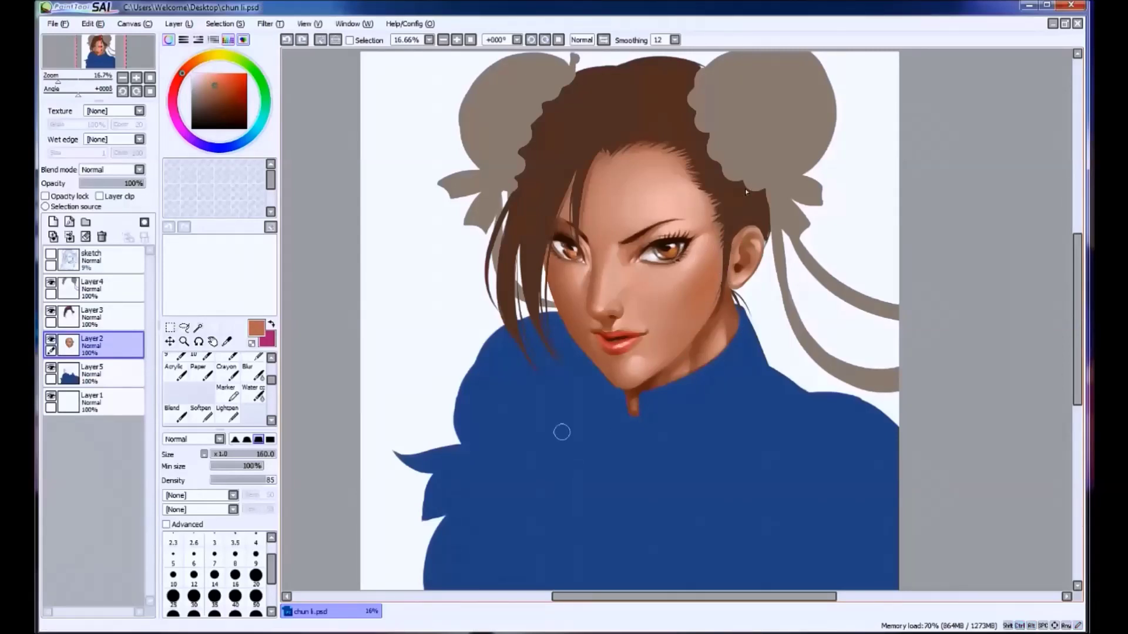
Clear the selection and touch up the area at the earlobe's lower edge with sampled tones at brush size 60.
key("ctrl+d")
key("bracketleft")
key("bracketleft")
key("bracketleft")
key("bracketleft")
key("bracketleft")
left_click(737, 287, "alt")
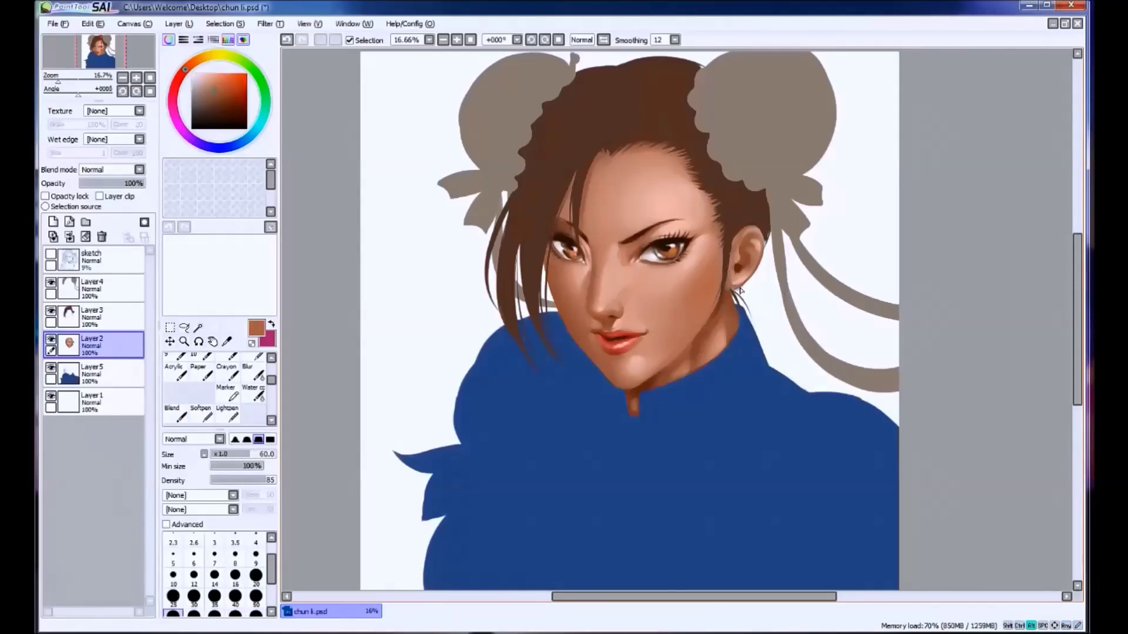
left_click(623, 341, "alt")
key("ctrl+z")
left_click(729, 291, "alt")
left_click(729, 289)
Warm the lower earlobe with a red sampled from the lips and save the file.
left_click(734, 282, "alt")
left_click(615, 348, "alt")
left_click(734, 286)
key("ctrl+z")
left_click(733, 289)
key("ctrl+s")
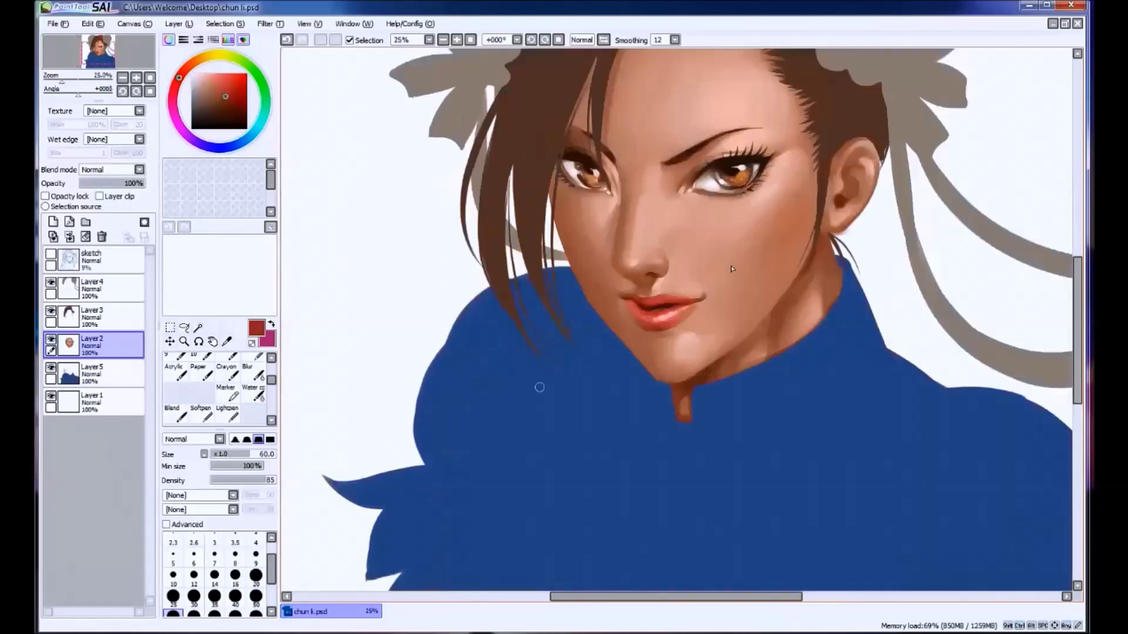
Refine the shadow between the nose and the upper lip with sampled browns at brush size 40.
scroll(534, 405, "up", 1)
key("bracketleft")
key("bracketleft")
left_click(631, 270, "alt")
left_click(226, 98)
left_click(634, 280, "alt")
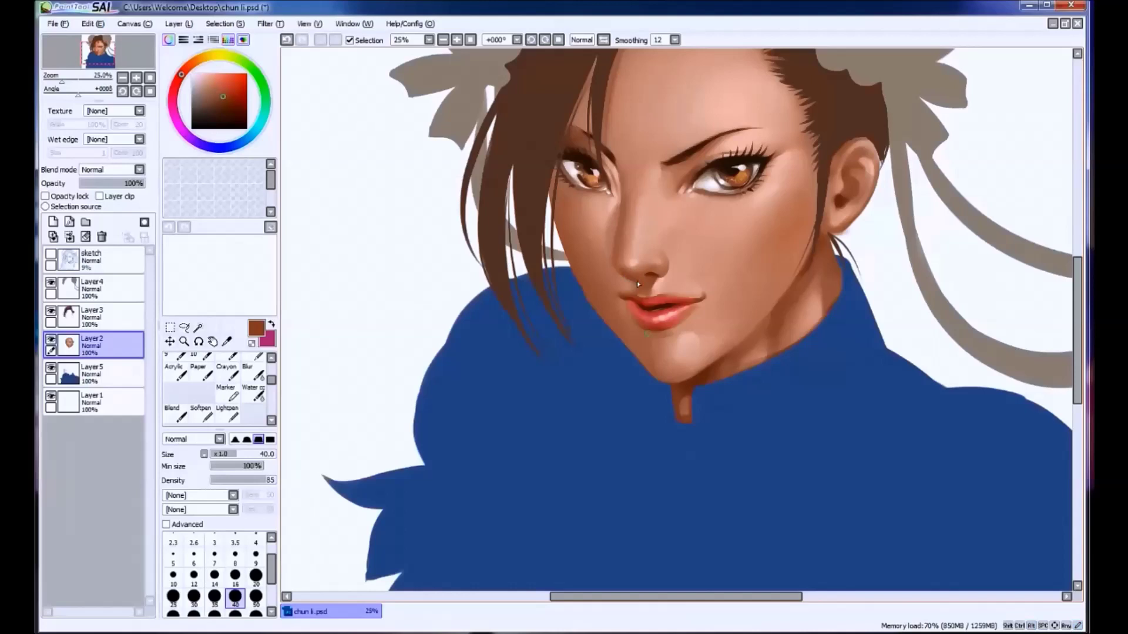
scroll(636, 281, "down", 1)
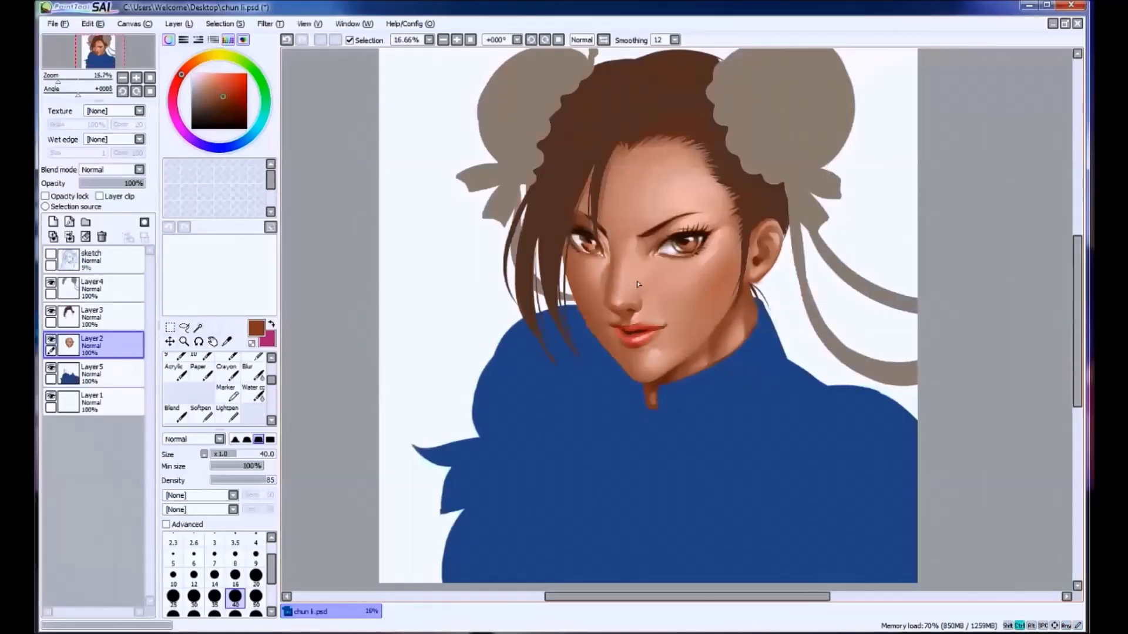
Darken the mouth corner on the fully visible cheek's side at brush size 25 and blend the skin around it with sampled tones.
scroll(637, 285, "up", 1)
key("bracketleft")
key("bracketleft")
key("bracketleft")
left_click(647, 335, "alt")
left_click(682, 332)
key("bracketright")
key("bracketright")
key("bracketright")
left_click(669, 366, "alt")
left_click(687, 339, "alt")
key("bracketleft")
key("bracketleft")
key("bracketleft")
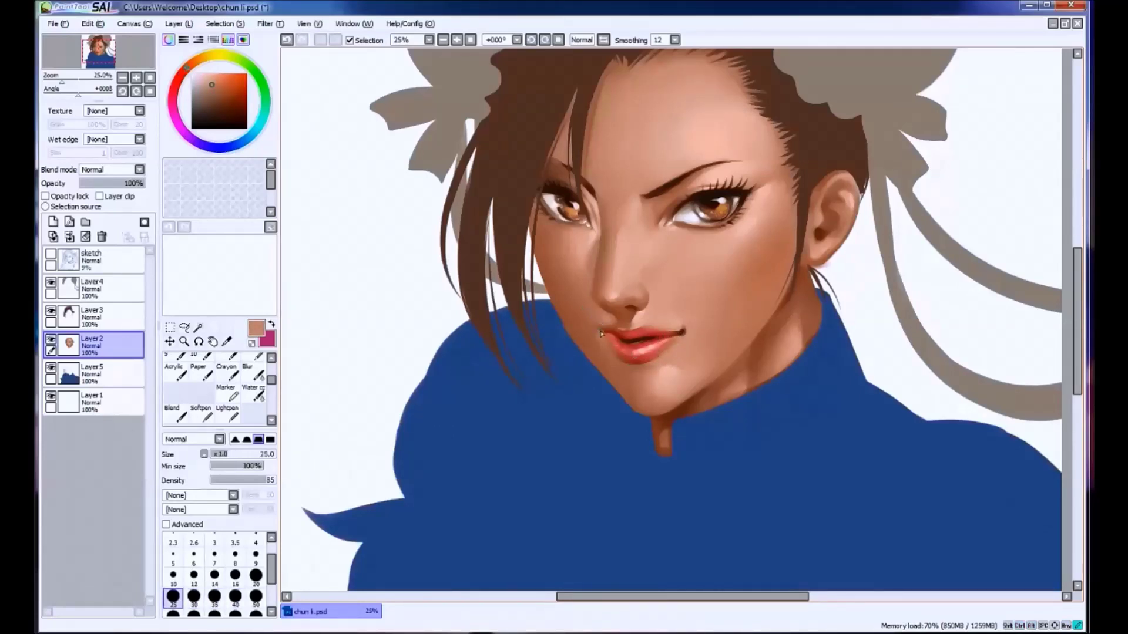
Define the mouth corner on the partly hidden eye's side and the upper lip edge with sampled tones at brush size 25.
left_click(609, 337, "alt")
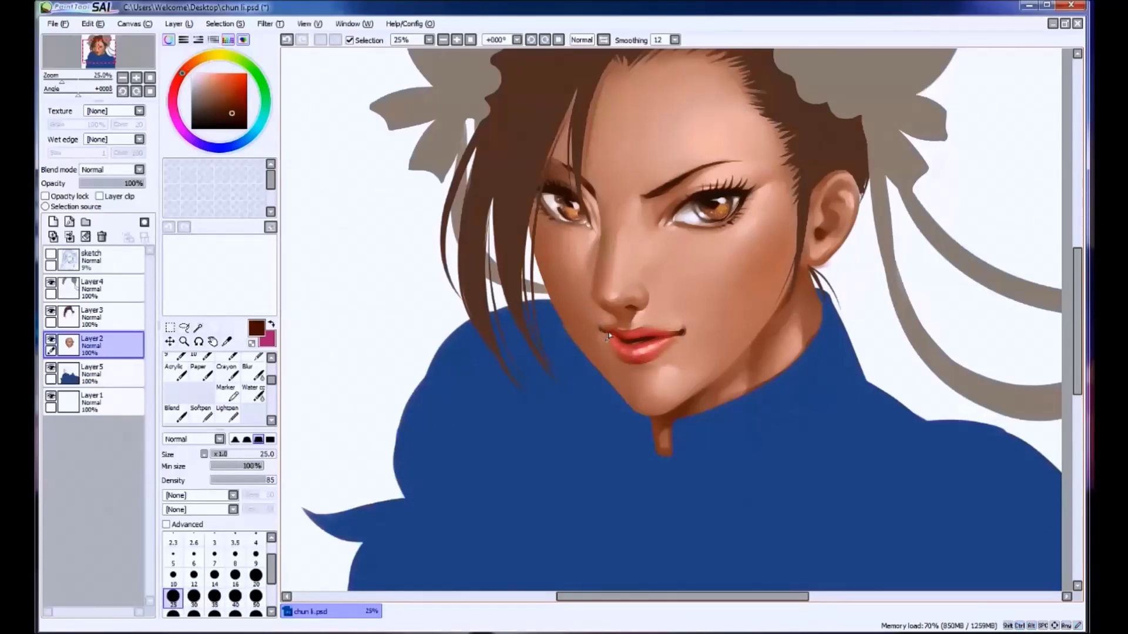
left_click(630, 332, "alt")
key("ctrl+z")
key("ctrl+y")
key("ctrl+z")
key("ctrl+y")
Add a light pink highlight along the parting of the lips at brush size 14.
key("bracketleft")
key("bracketleft")
key("bracketleft")
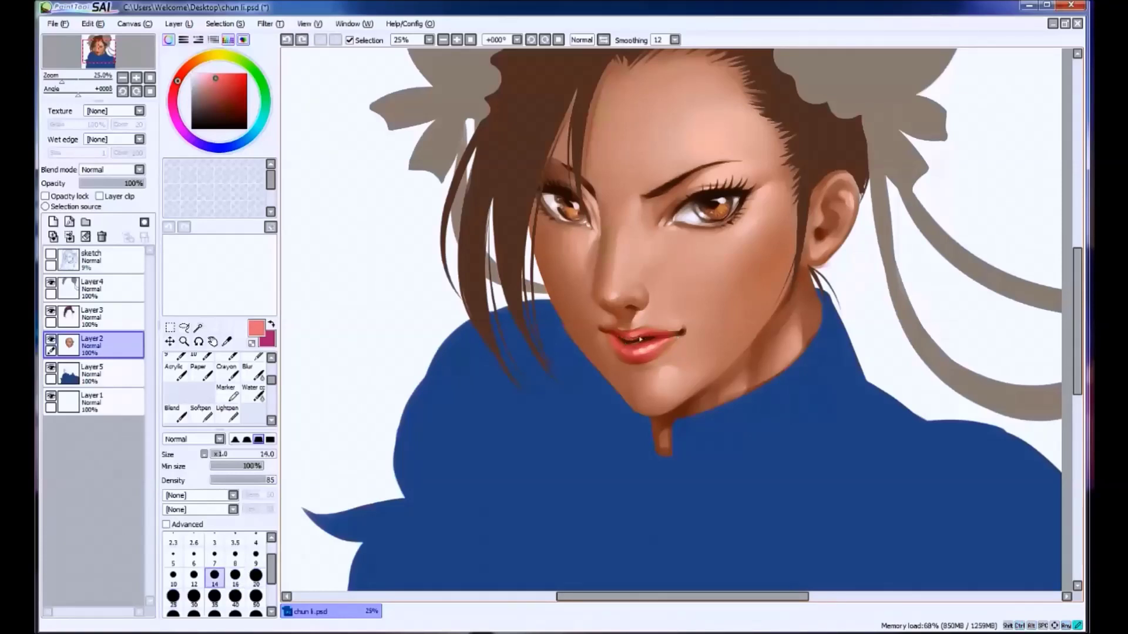
left_click_drag(620, 339, 642, 339)
scroll(663, 341, "down", 1)
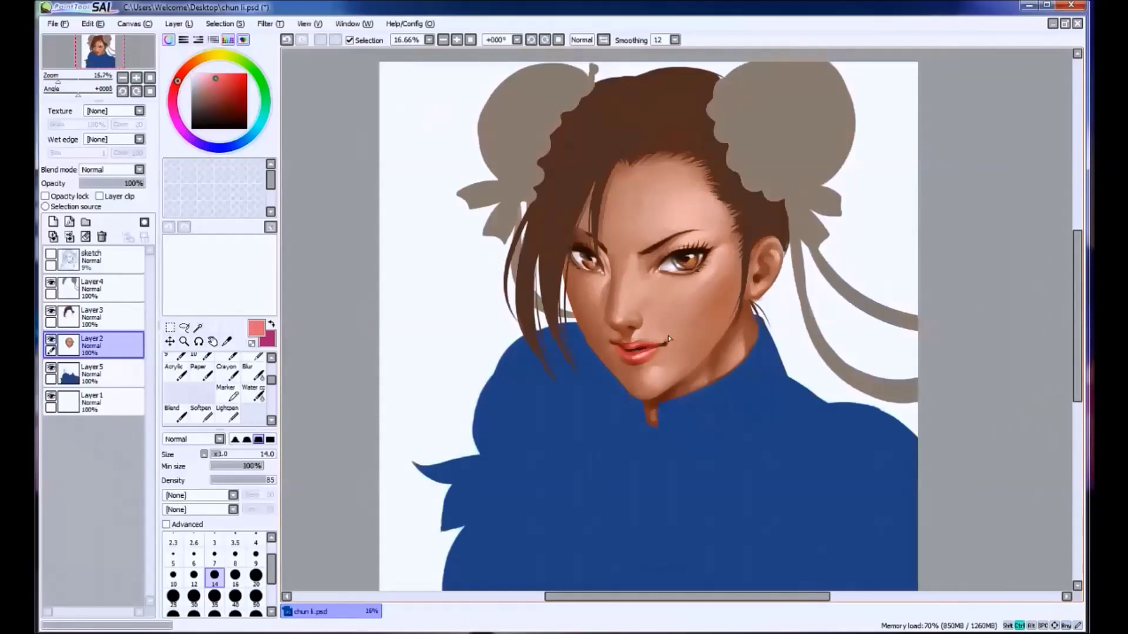
Sharpen the line between the lips toward the darkened mouth corner with sampled dark and mid reds at brush size 12.
key("bracketleft")
scroll(668, 339, "up", 2)
left_click(668, 338, "alt")
left_click(668, 339)
left_click(658, 353, "alt")
left_click(659, 351, "alt")
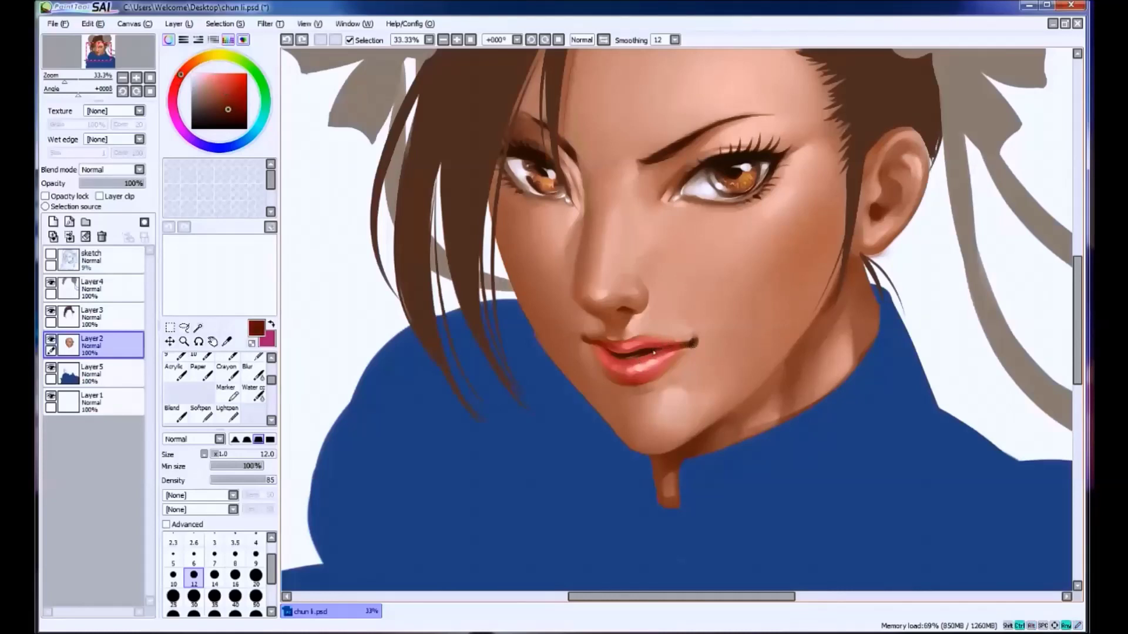
left_click(661, 350, "alt")
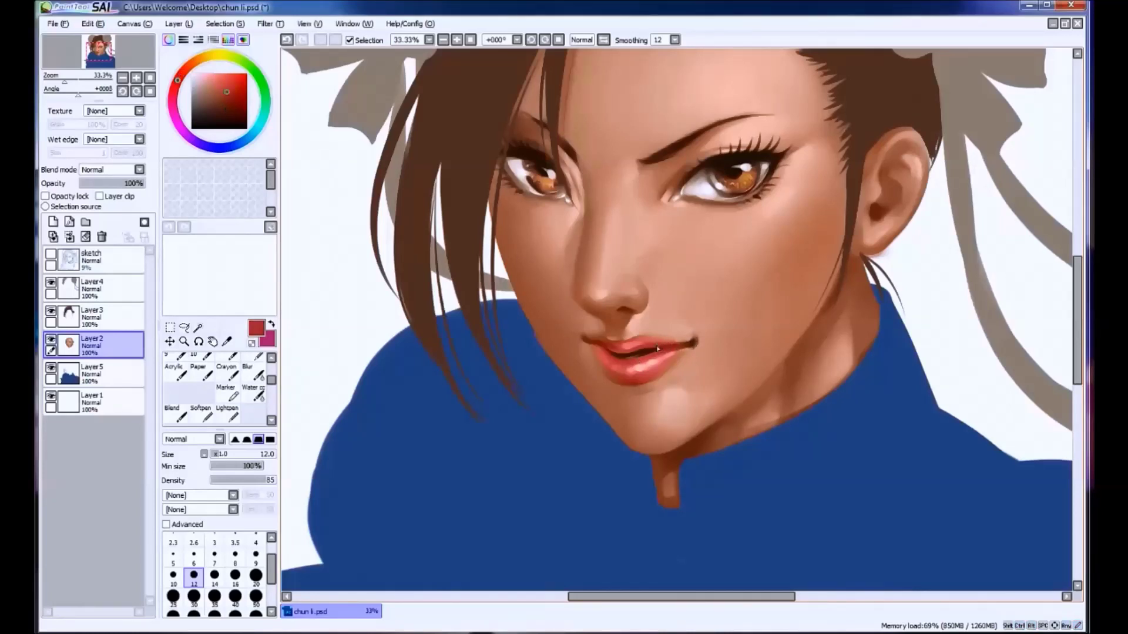
left_click(663, 352, "alt")
scroll(666, 349, "down", 2)
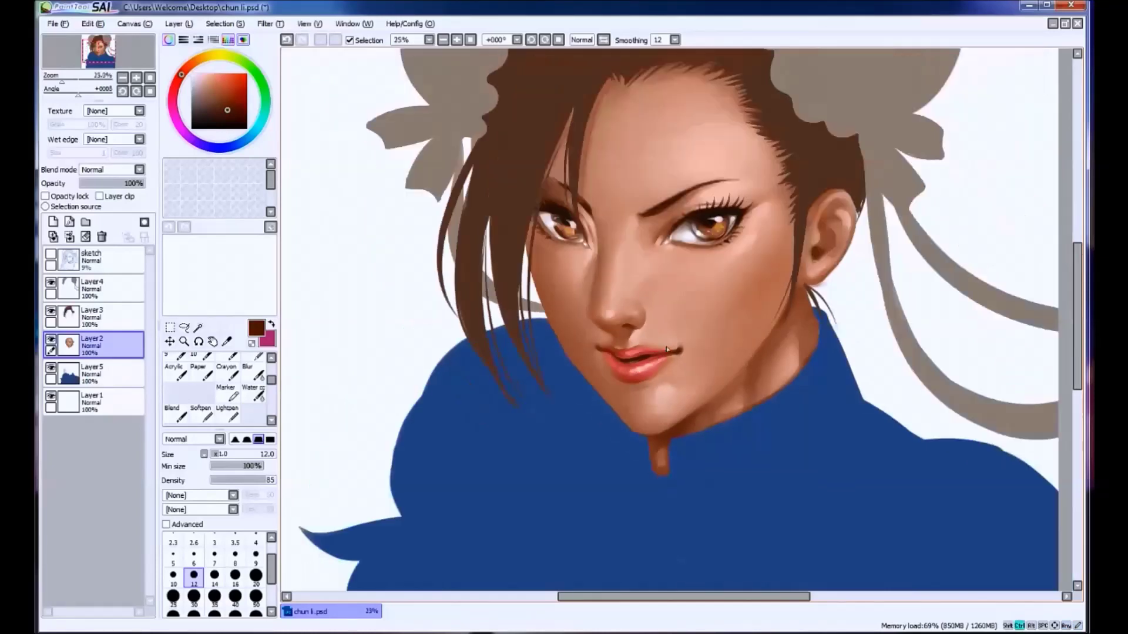
Darken the eyebrow above the fully visible eye with sampled dark browns at brush sizes 80 and 70.
key("bracketright")
key("bracketright")
key("bracketright")
key("bracketright")
key("bracketright")
key("bracketright")
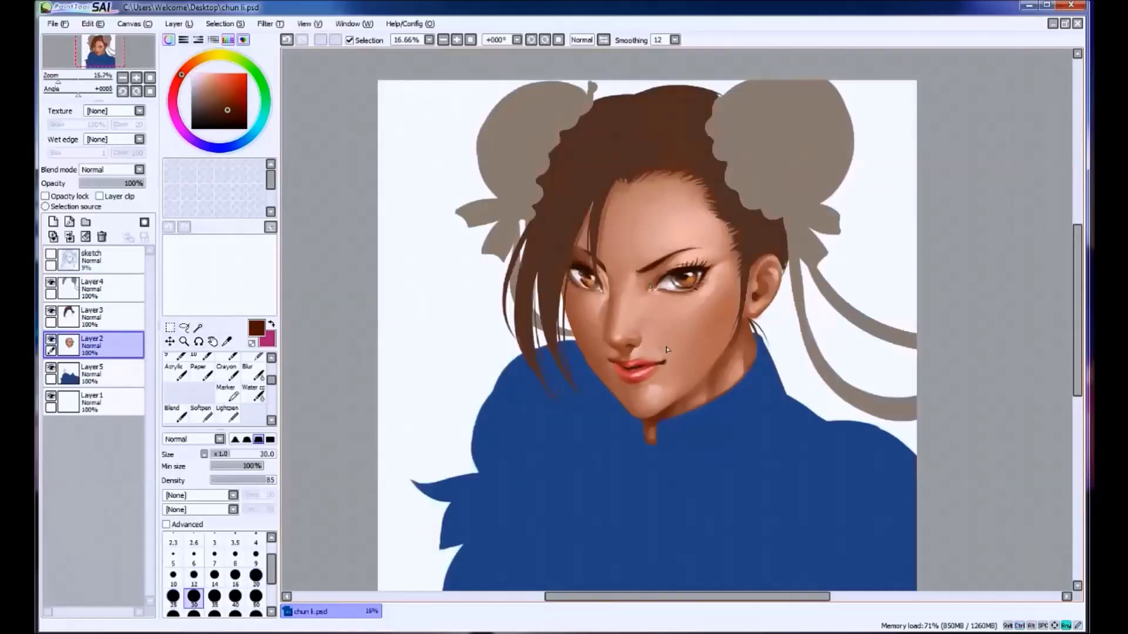
left_click(685, 271, "alt")
key("ctrl+z")
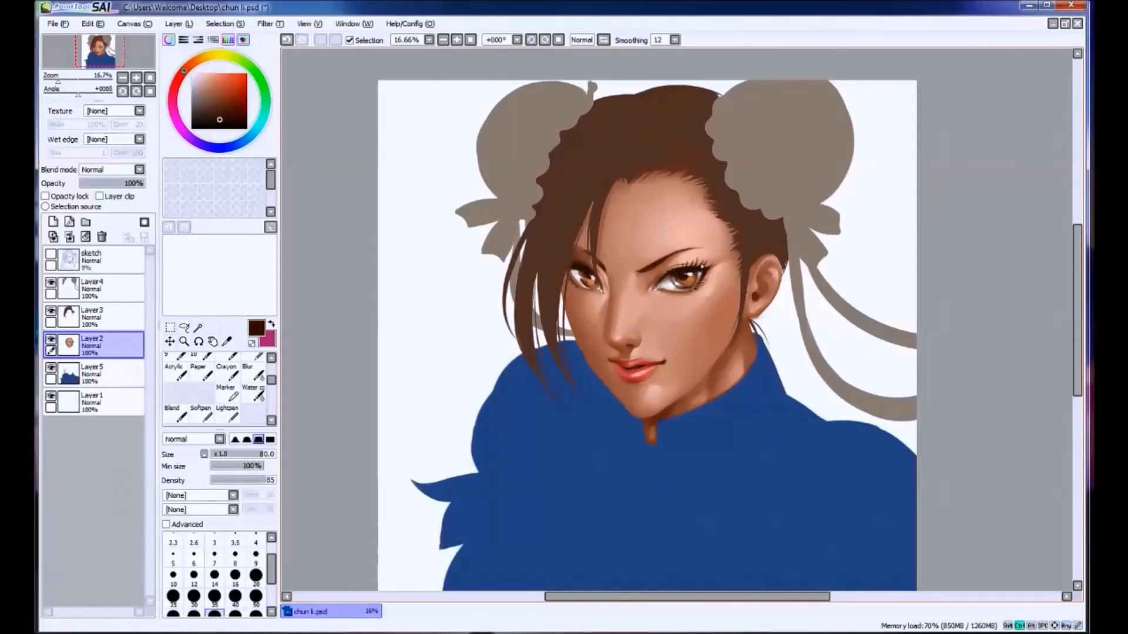
left_click(675, 254, "alt")
left_click_drag(670, 256, 646, 265)
key("bracketleft")
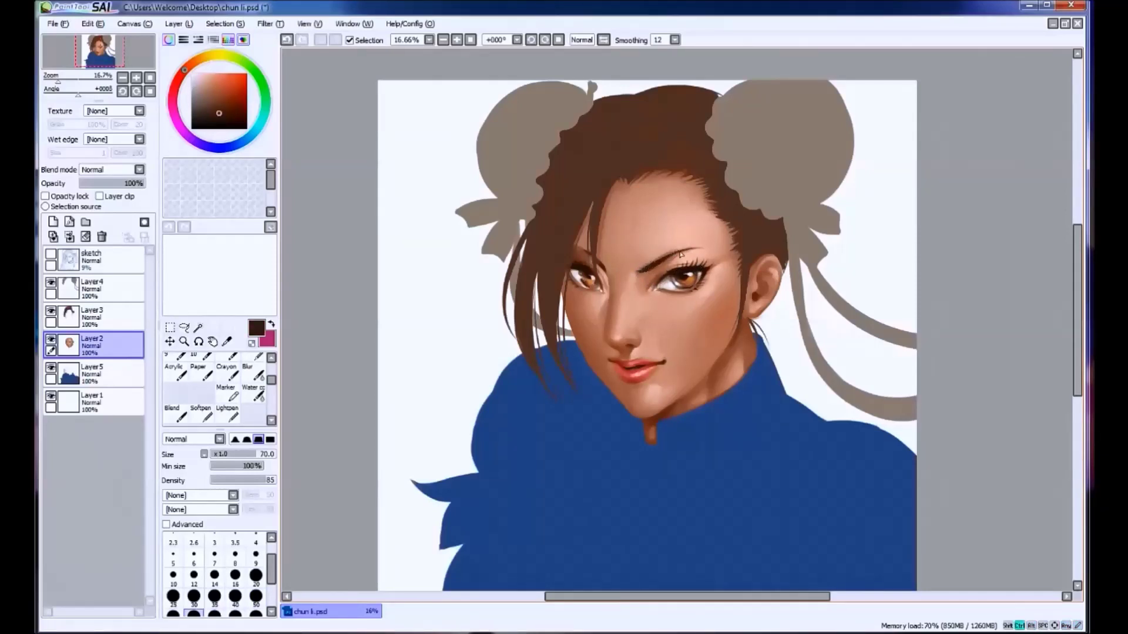
left_click_drag(669, 257, 646, 265)
Trim the outer edge below the earlobe with the eraser at size 35 and save the file.
key("e")
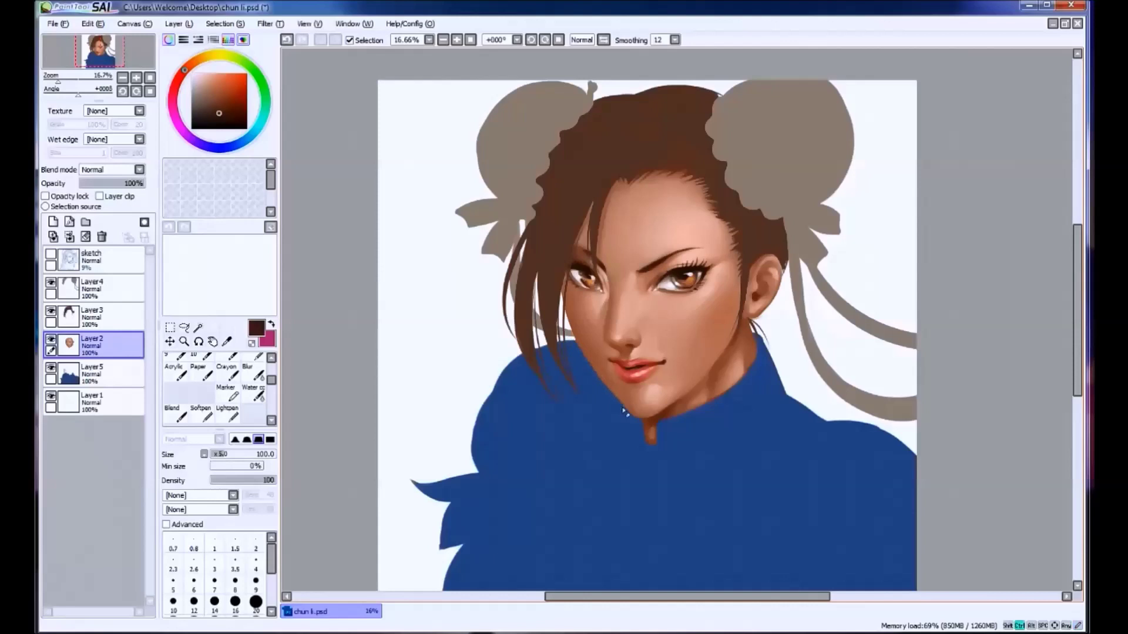
mouse_move(623, 411)
left_mouse_down()
mouse_move(572, 343)
mouse_move(584, 358)
left_mouse_up()
key("ctrl+z")
key("bracketleft")
key("ctrl+z")
left_click_drag(784, 289, 758, 325)
key("ctrl+s")
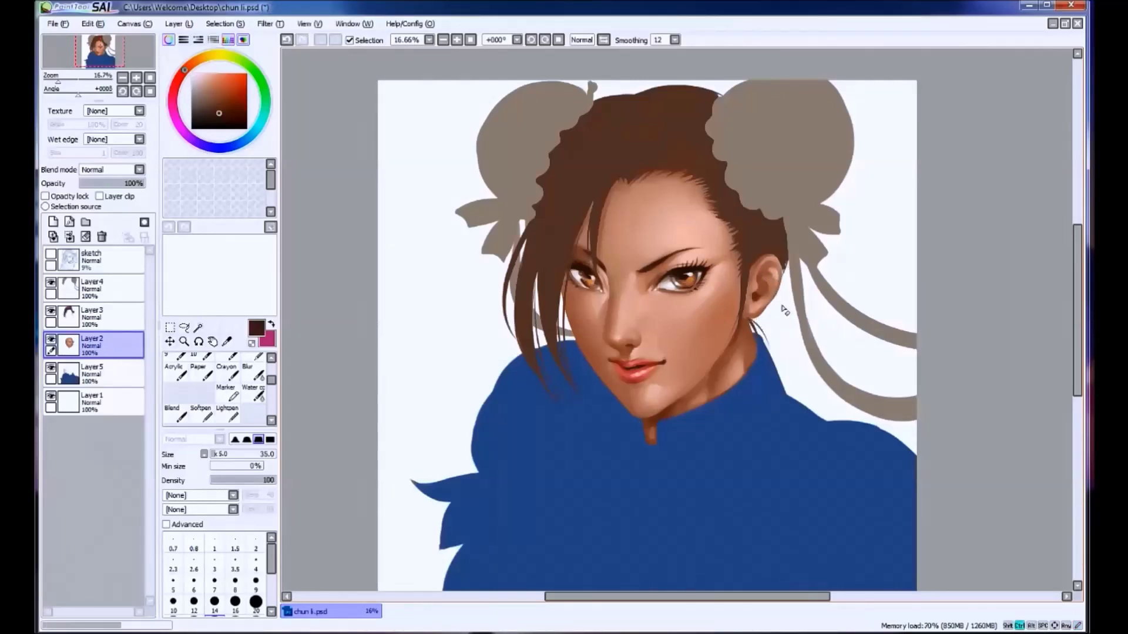
Load the hair layer Layer3 as a selection, hide the selection outline and leave the sketch layer hidden.
left_click_drag(438, 391, 401, 409)
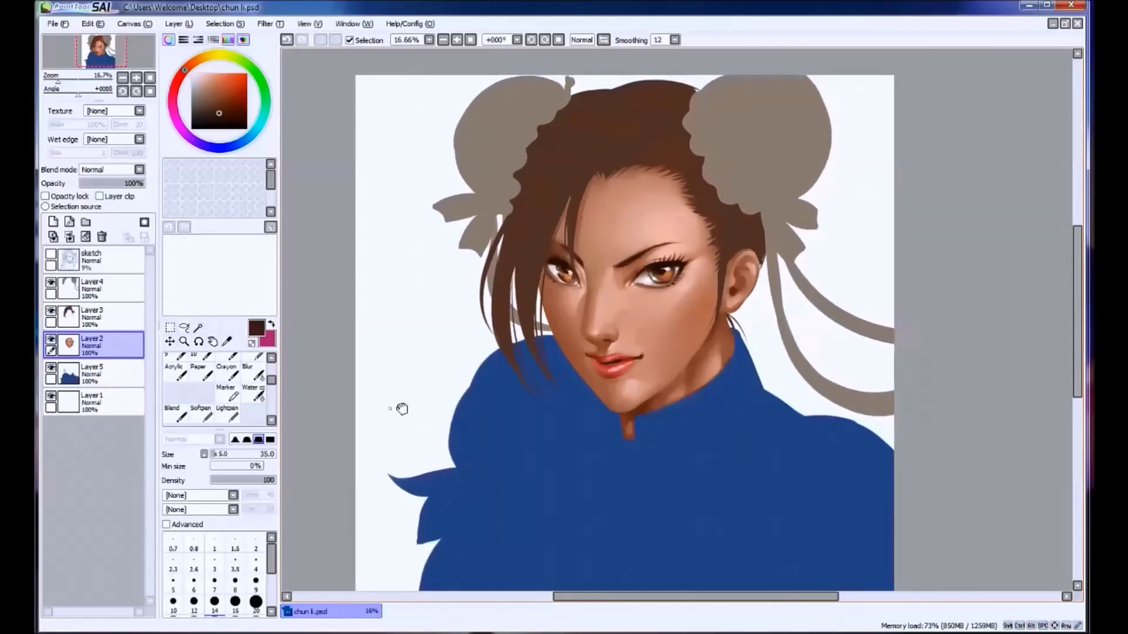
left_click(51, 256)
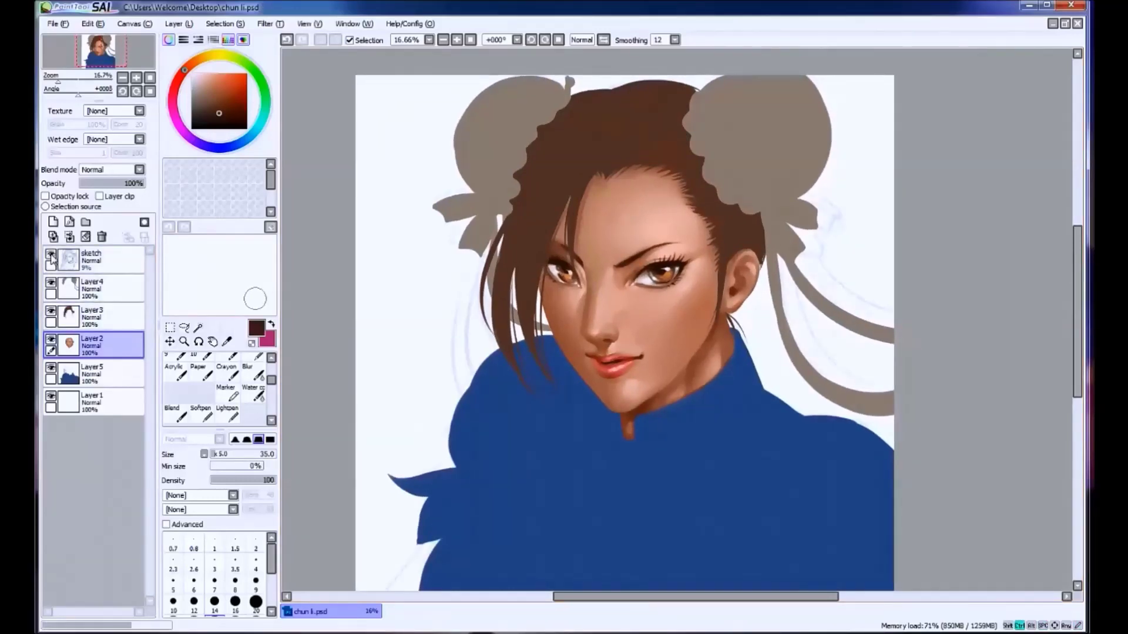
left_click(74, 316, "ctrl")
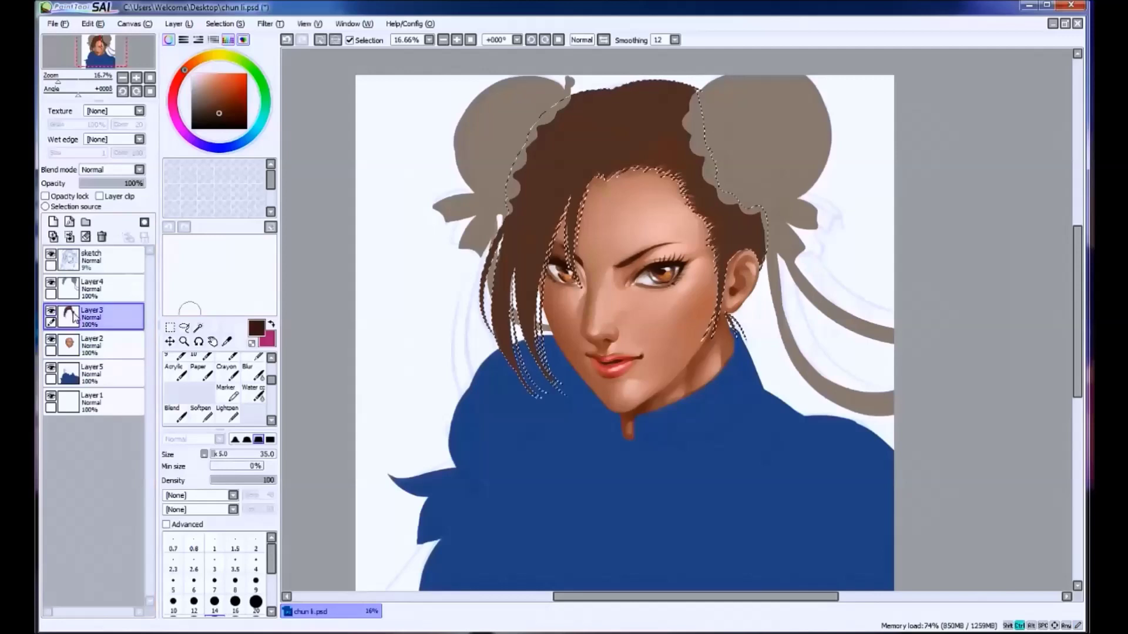
key("b")
key("ctrl+h")
left_click(51, 256)
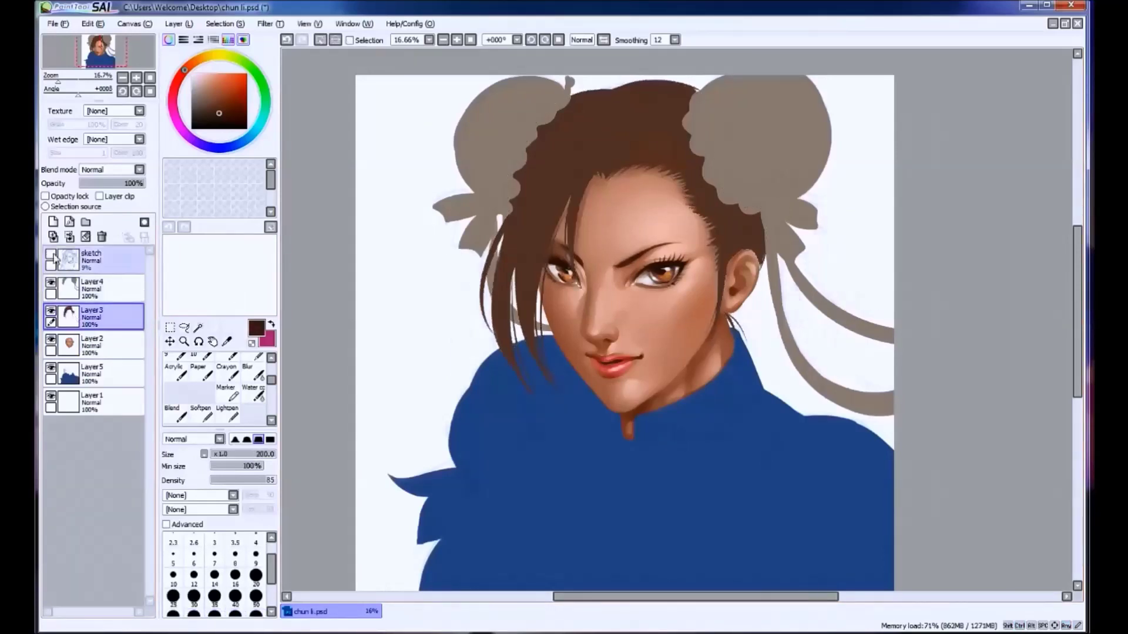
left_click_drag(367, 173, 342, 219)
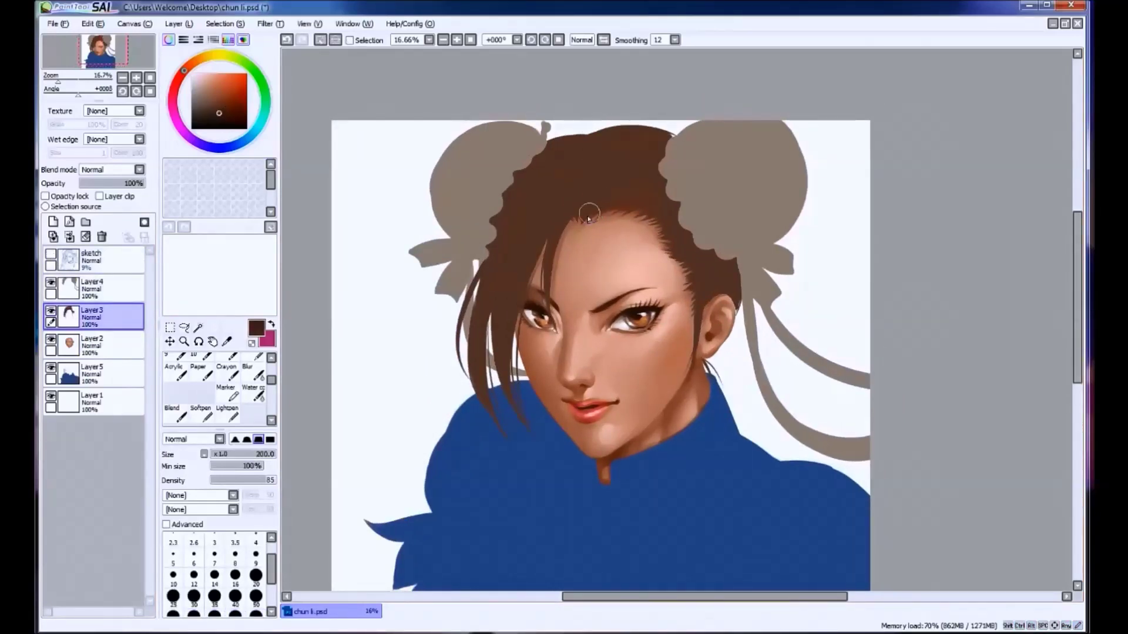
Lay broad brown shading over the crown, fringe and temple hair with sampled tones at brush size 200.
mouse_move(716, 247)
left_mouse_down()
mouse_move(685, 178)
mouse_move(621, 122)
mouse_move(600, 152)
mouse_move(657, 140)
mouse_move(594, 153)
mouse_move(554, 144)
mouse_move(578, 167)
mouse_move(482, 252)
left_mouse_up()
left_click(549, 191, "alt")
mouse_move(548, 191)
left_mouse_down()
mouse_move(576, 161)
mouse_move(591, 202)
mouse_move(573, 158)
mouse_move(593, 205)
mouse_move(541, 150)
mouse_move(600, 181)
mouse_move(555, 172)
mouse_move(591, 194)
mouse_move(585, 176)
mouse_move(599, 162)
mouse_move(552, 169)
mouse_move(598, 182)
mouse_move(607, 200)
mouse_move(547, 347)
mouse_move(553, 168)
mouse_move(559, 214)
mouse_move(500, 330)
mouse_move(522, 248)
mouse_move(479, 372)
mouse_move(481, 322)
mouse_move(517, 238)
mouse_move(578, 209)
mouse_move(528, 204)
mouse_move(551, 181)
mouse_move(554, 216)
left_mouse_up()
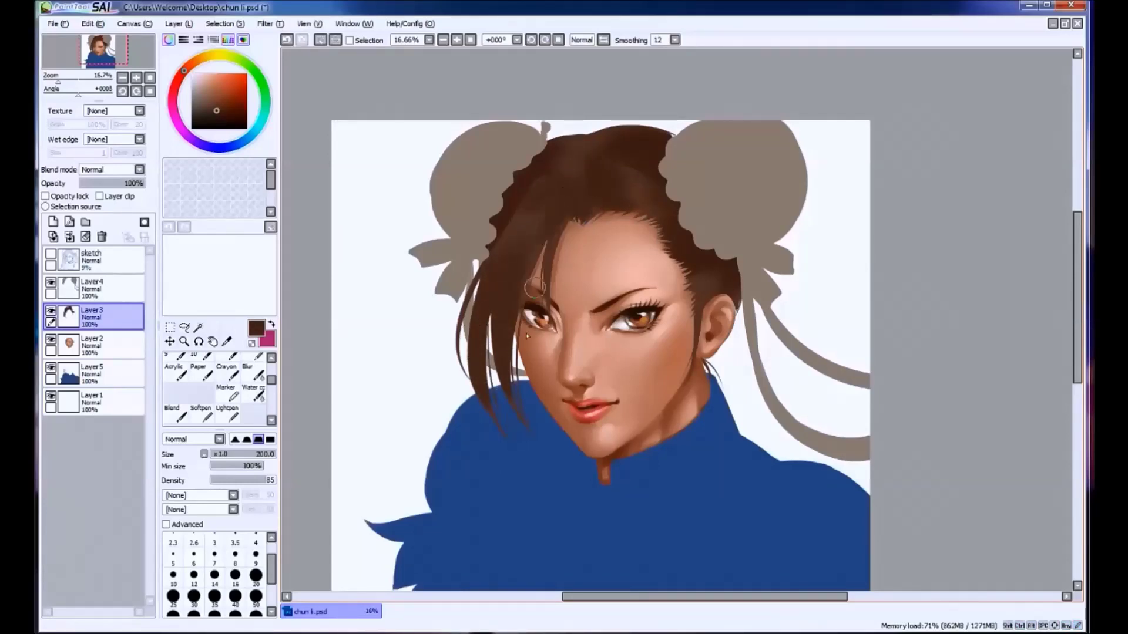
key("h")
key("h")
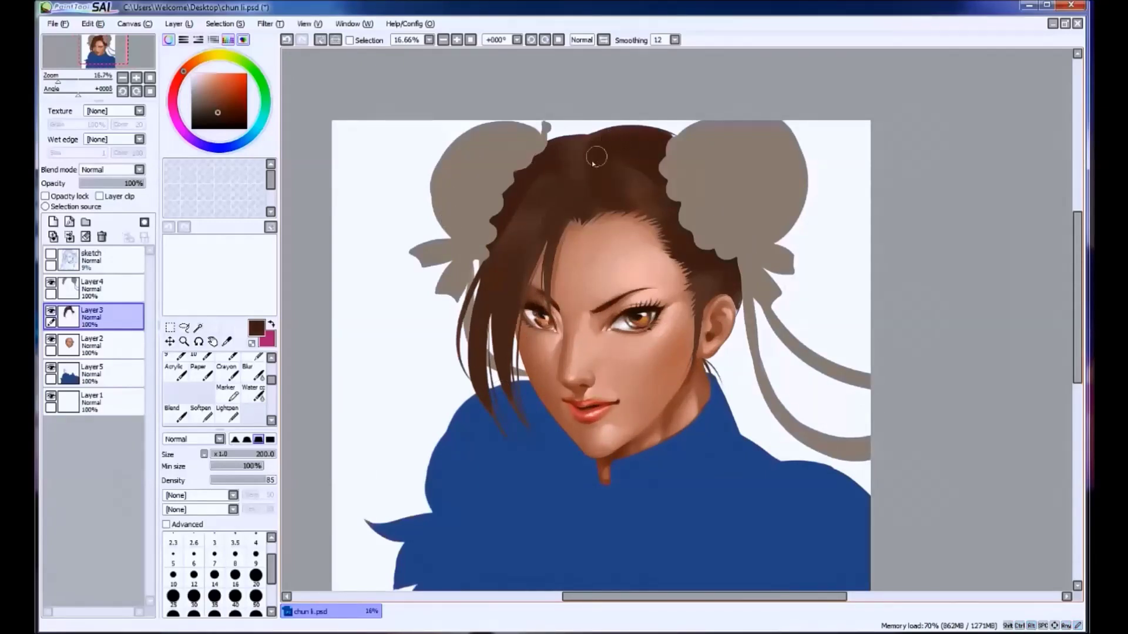
left_click(623, 164, "alt")
left_click(611, 156, "alt")
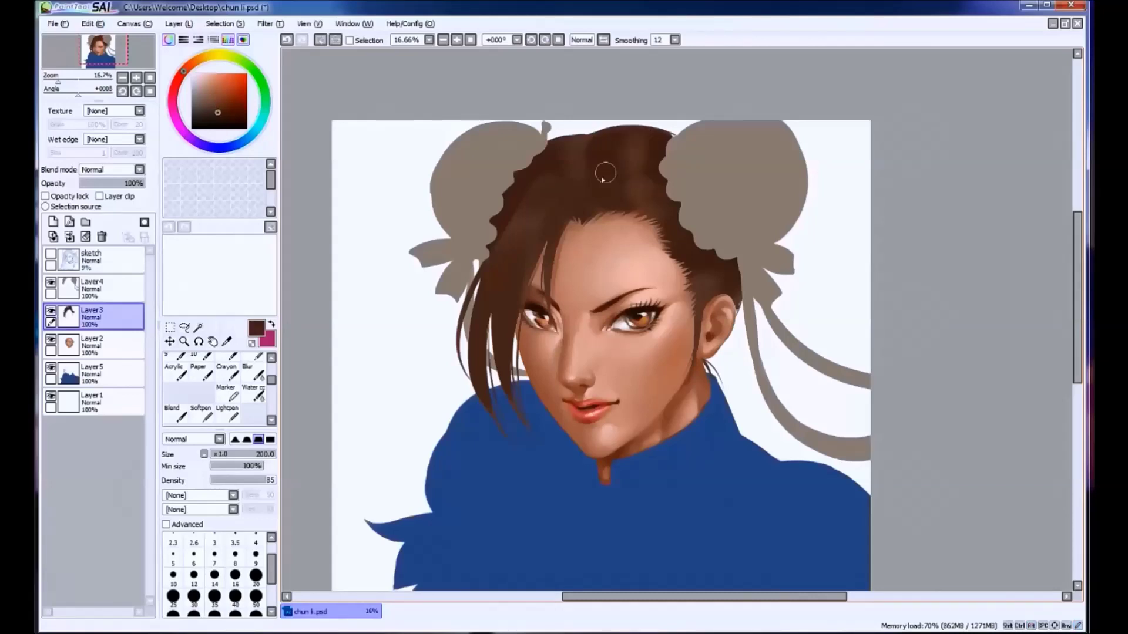
left_click(700, 290, "alt")
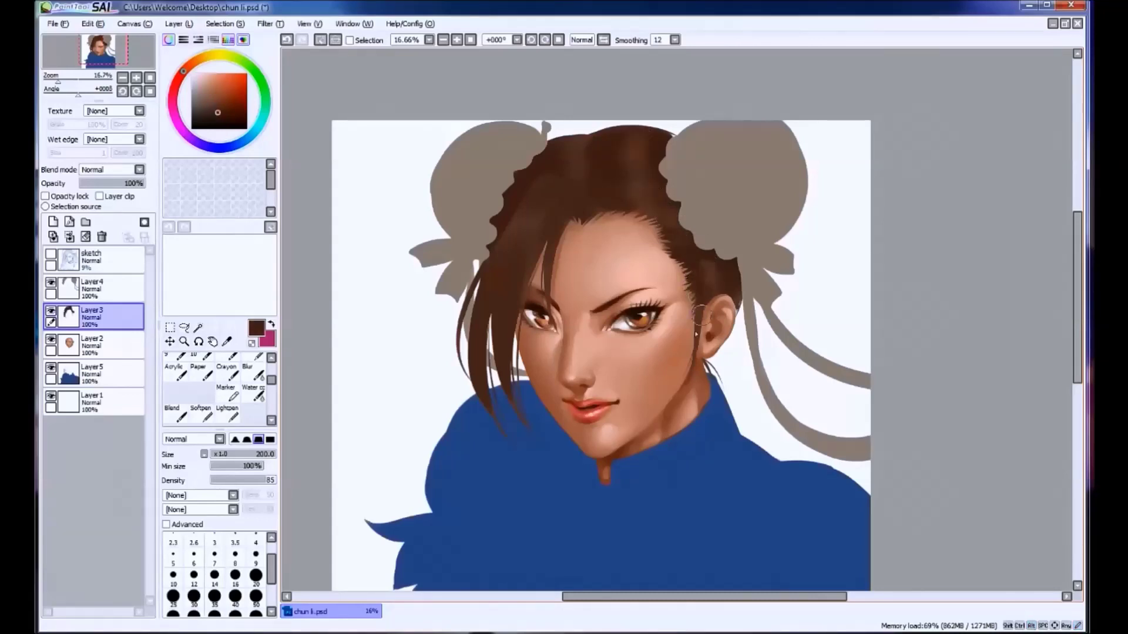
Paint narrower dark streaks over the crown above the forehead with sampled browns, reducing the brush to size 70.
key("ctrl+z")
key("bracketleft")
key("bracketleft")
mouse_move(644, 190)
left_mouse_down()
mouse_move(699, 208)
mouse_move(661, 256)
mouse_move(704, 240)
mouse_move(675, 293)
mouse_move(715, 275)
mouse_move(721, 298)
mouse_move(737, 270)
left_mouse_up()
key("ctrl+z")
mouse_move(637, 190)
left_mouse_down()
mouse_move(609, 185)
mouse_move(670, 179)
mouse_move(589, 185)
mouse_move(649, 167)
mouse_move(607, 156)
mouse_move(674, 148)
mouse_move(601, 143)
left_mouse_up()
key("ctrl+z")
left_click(601, 143, "alt")
key("bracketleft")
key("bracketleft")
key("bracketleft")
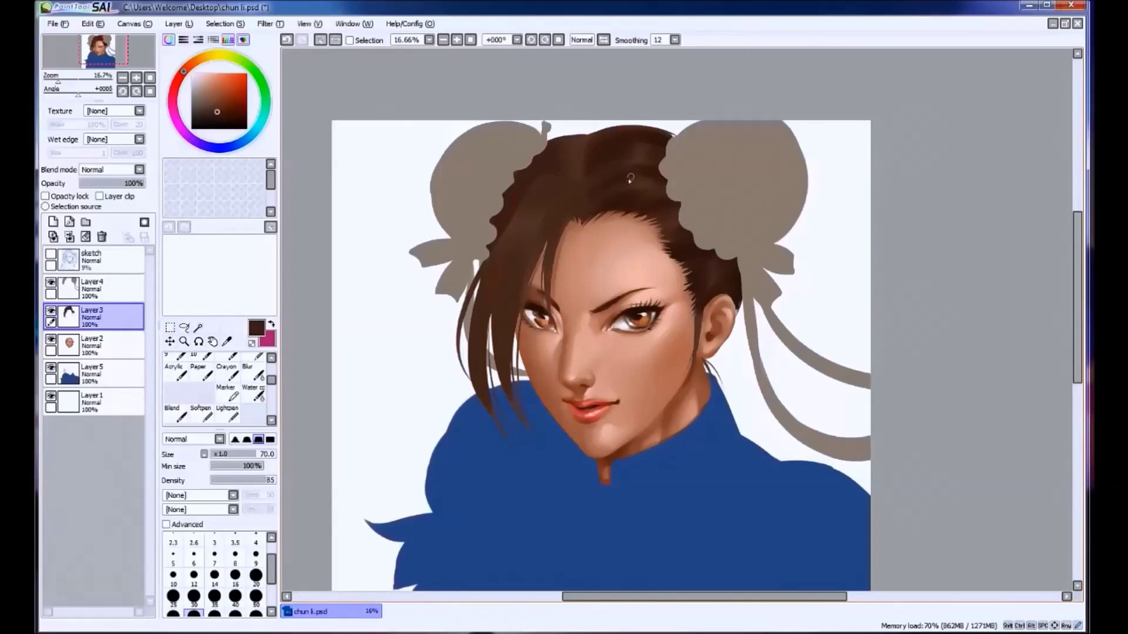
left_click(598, 154, "alt")
left_click_drag(706, 288, 701, 320)
key("ctrl+z")
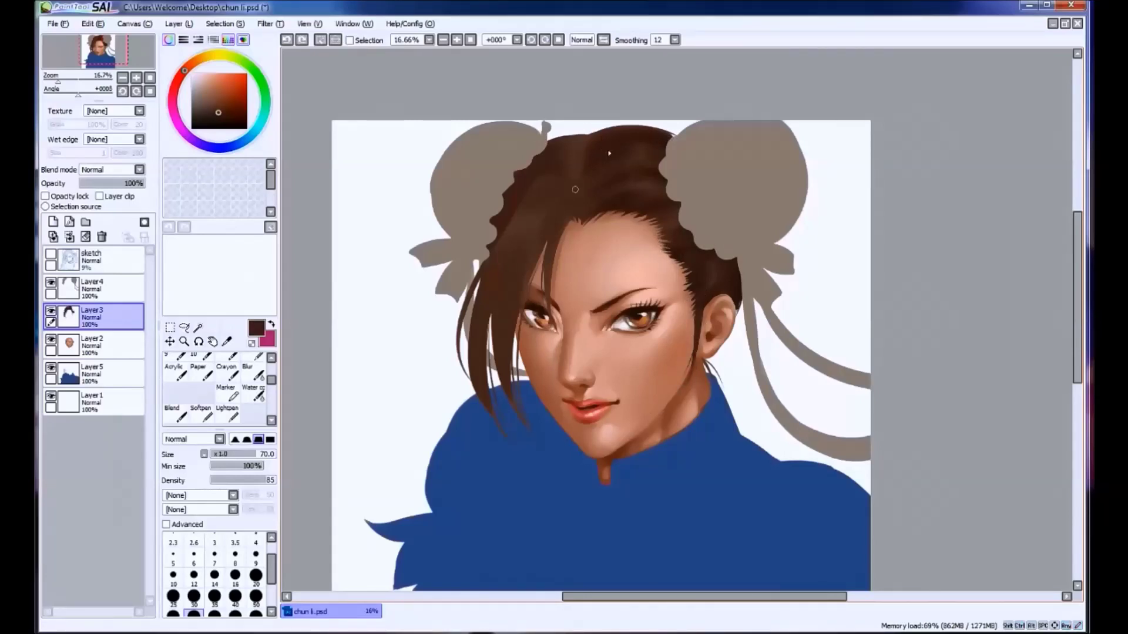
Clear the selection and refine the hair point at the parting with brush size 50 and minimum size 0%.
key("ctrl+d")
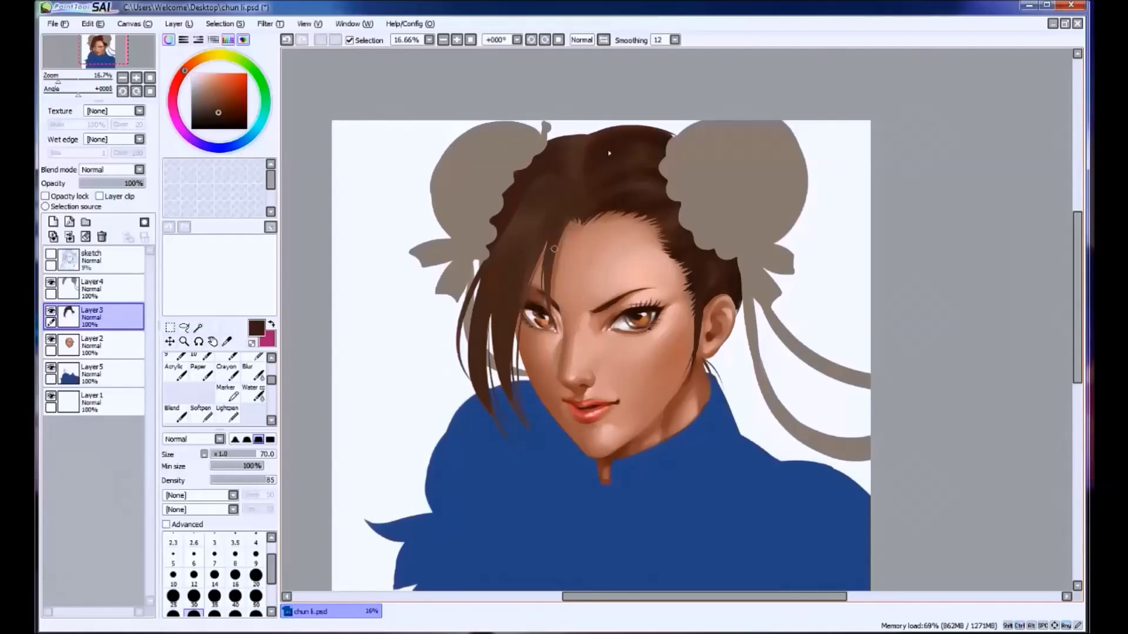
left_click(256, 597)
left_click_drag(253, 466, 200, 470)
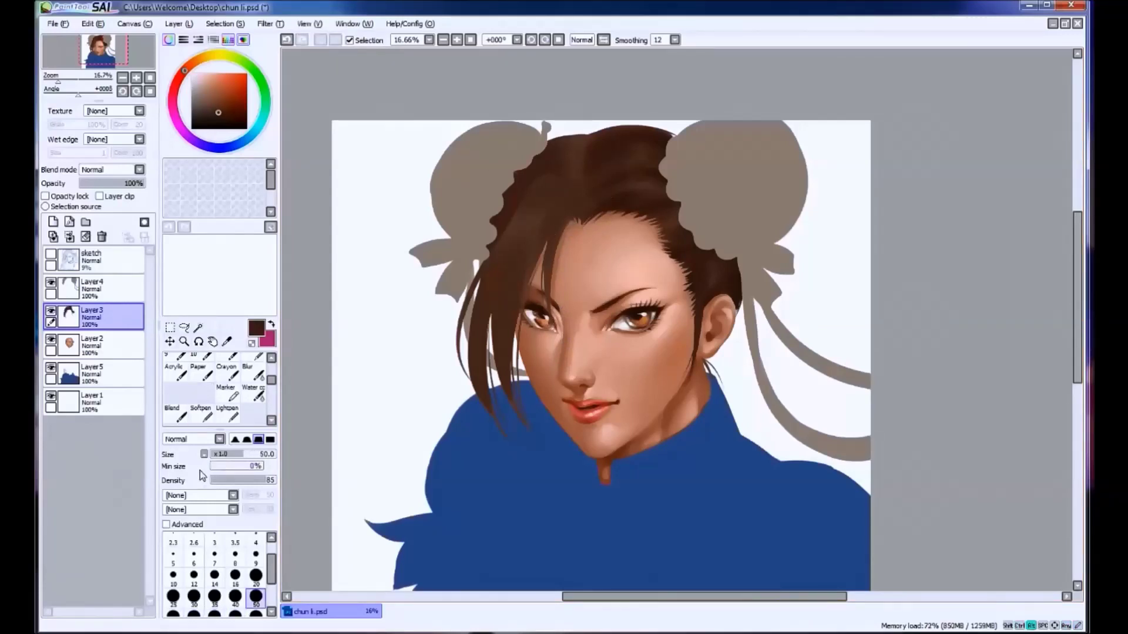
key("ctrl+z")
key("ctrl+y")
key("ctrl+z")
key("ctrl+y")
left_click_drag(566, 221, 577, 235)
key("ctrl+z")
left_click(576, 232, "alt")
left_click(578, 232, "alt")
key("ctrl+z")
Add fine hairs along the forehead hairline with a sampled brown, undoing and redoing strokes to compare them.
mouse_move(613, 211)
left_mouse_down()
mouse_move(630, 209)
mouse_move(615, 220)
left_mouse_up()
left_click(628, 209, "alt")
key("ctrl+z")
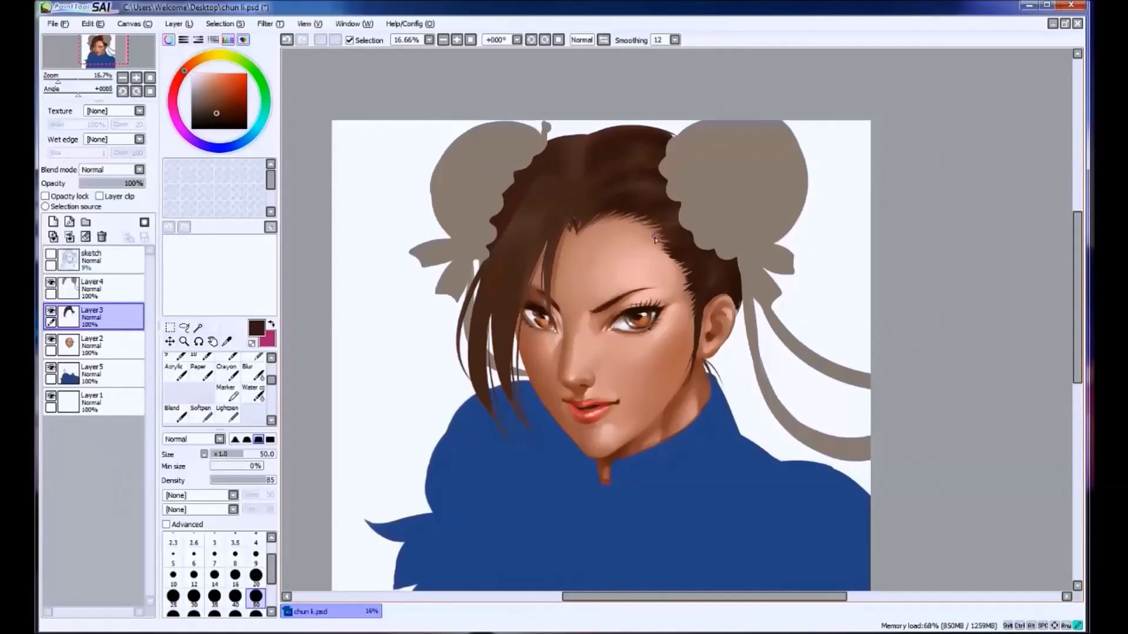
scroll(655, 257, "down", 2)
scroll(680, 237, "up", 2)
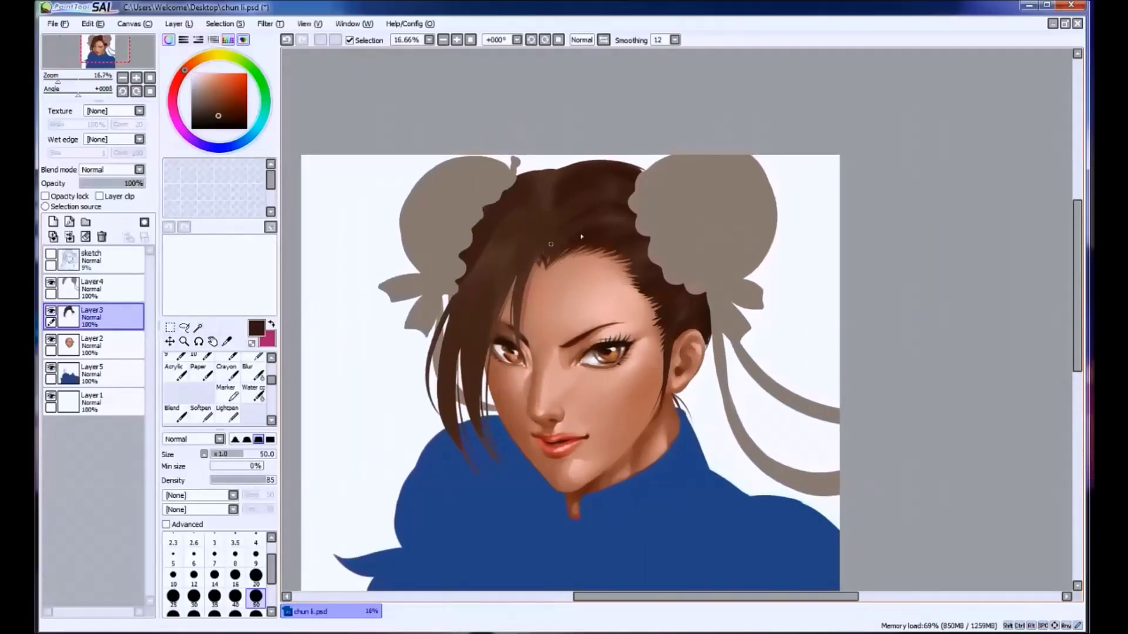
key("ctrl+z")
key("ctrl+z")
key("ctrl+y")
key("ctrl+z")
key("ctrl+y")
key("ctrl+y")
Refine the crown's outline between the buns and paint a strand sweeping from the parting into the fringe.
left_click_drag(588, 161, 616, 160)
left_click_drag(504, 184, 535, 180)
key("ctrl+z")
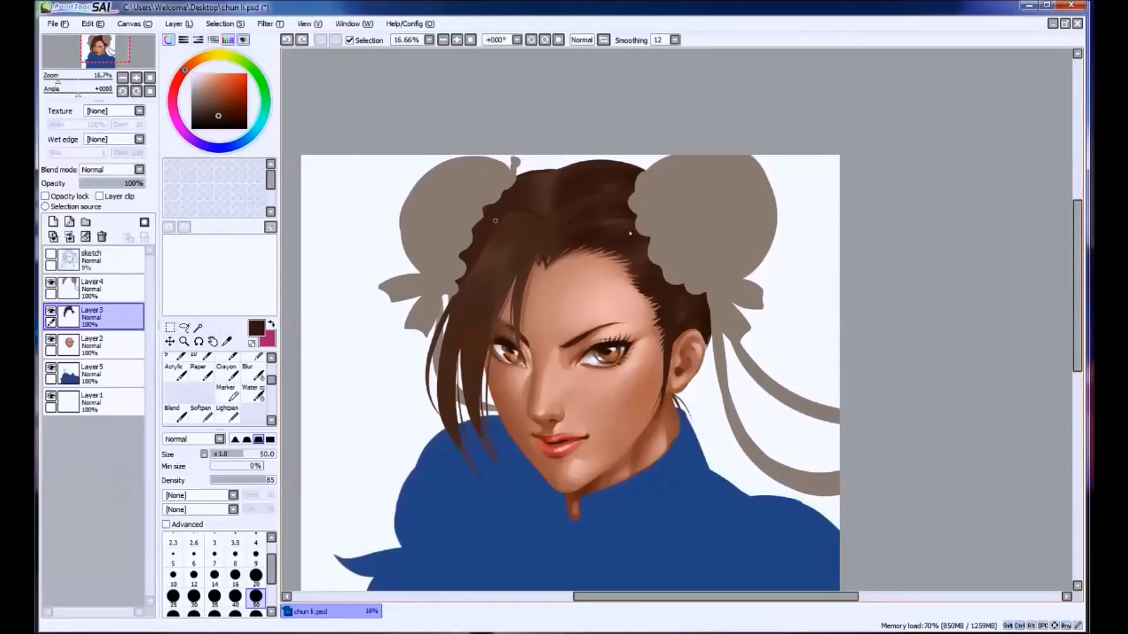
left_click_drag(553, 203, 511, 245)
left_click(71, 320, "ctrl")
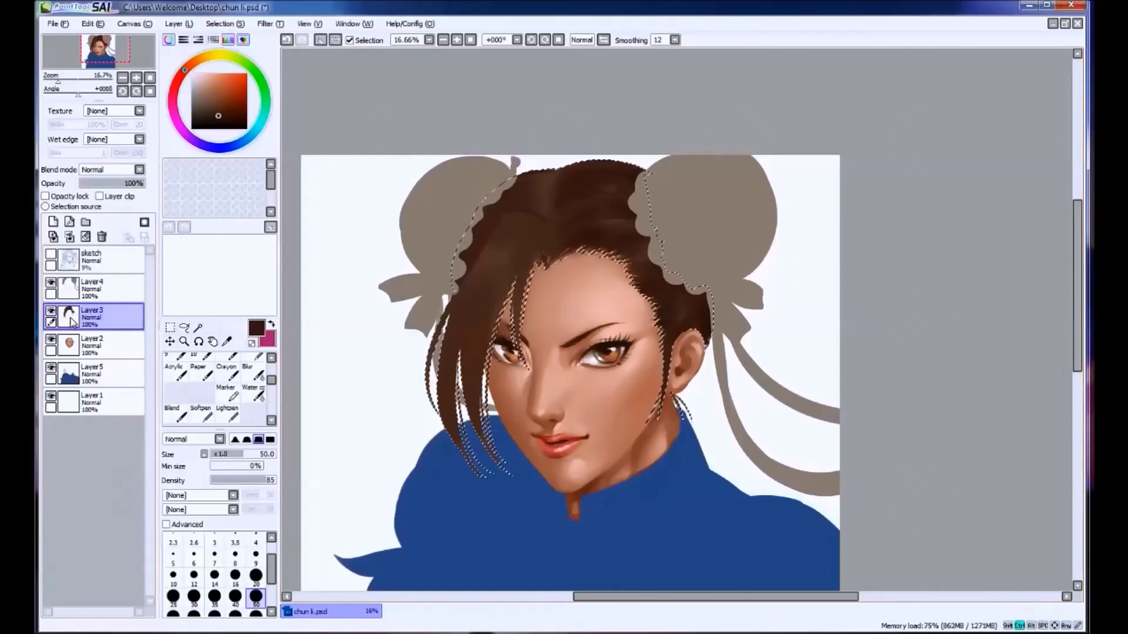
key("ctrl+d")
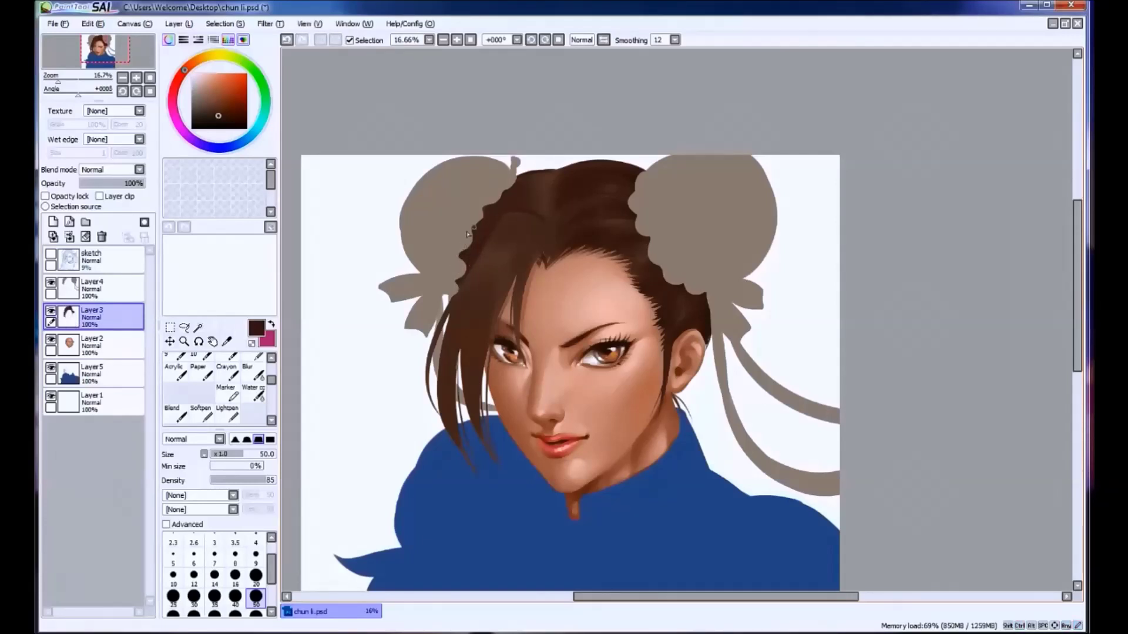
Shade the hair beside the smaller bun and the long fringe locks with sampled browns at brush size 80.
key("ctrl+z")
left_click(519, 202, "alt")
left_click_drag(498, 213, 506, 206)
key("bracketright")
key("bracketright")
key("bracketright")
left_click(500, 211, "alt")
mouse_move(506, 267)
left_mouse_down()
mouse_move(479, 349)
mouse_move(479, 406)
left_mouse_up()
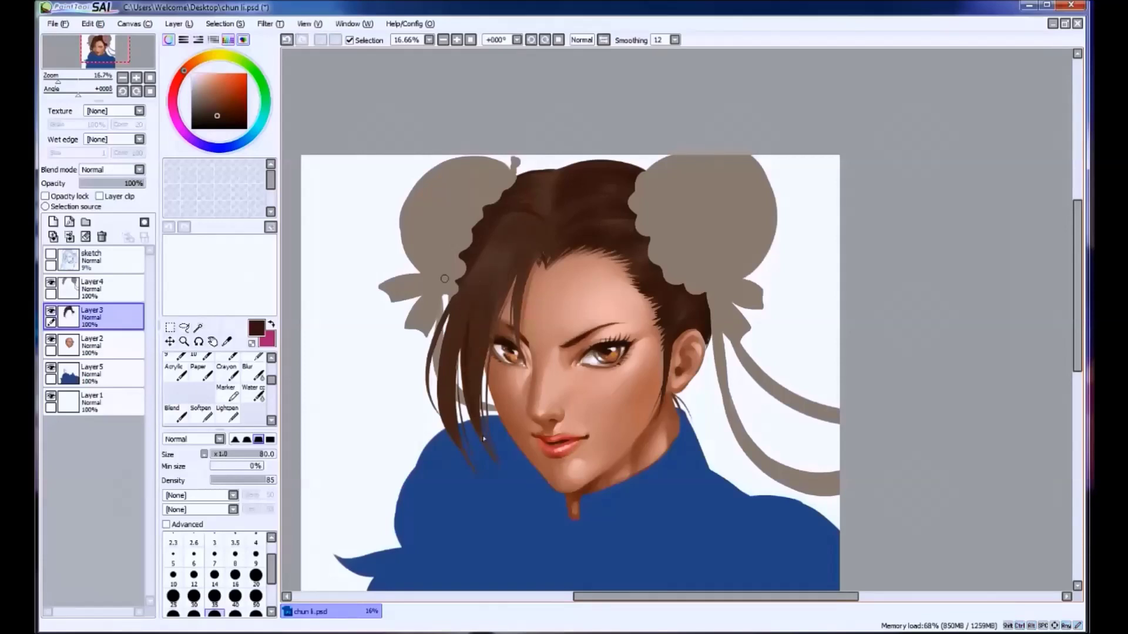
left_click_drag(467, 323, 458, 423)
left_click_drag(471, 379, 480, 391)
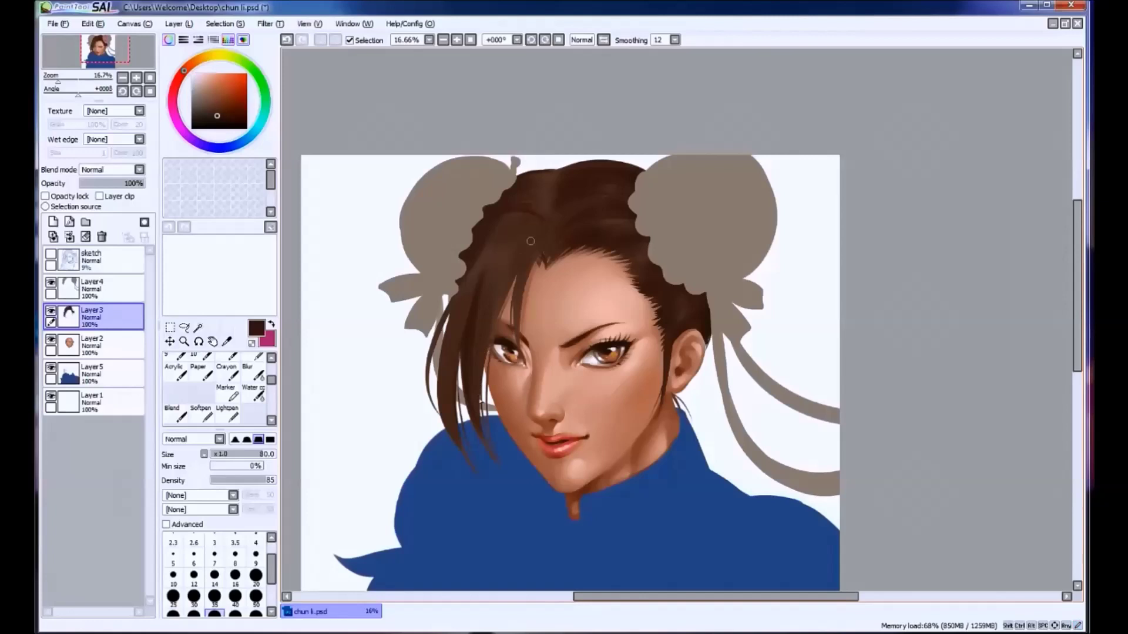
Paint dark strands falling from the parting through the fringe, comparing them by undoing and redoing.
left_click_drag(544, 247, 514, 326)
key("ctrl+z")
key("ctrl+y")
key("ctrl+z")
key("ctrl+y")
key("ctrl+z")
left_click_drag(521, 219, 546, 234)
key("ctrl+z")
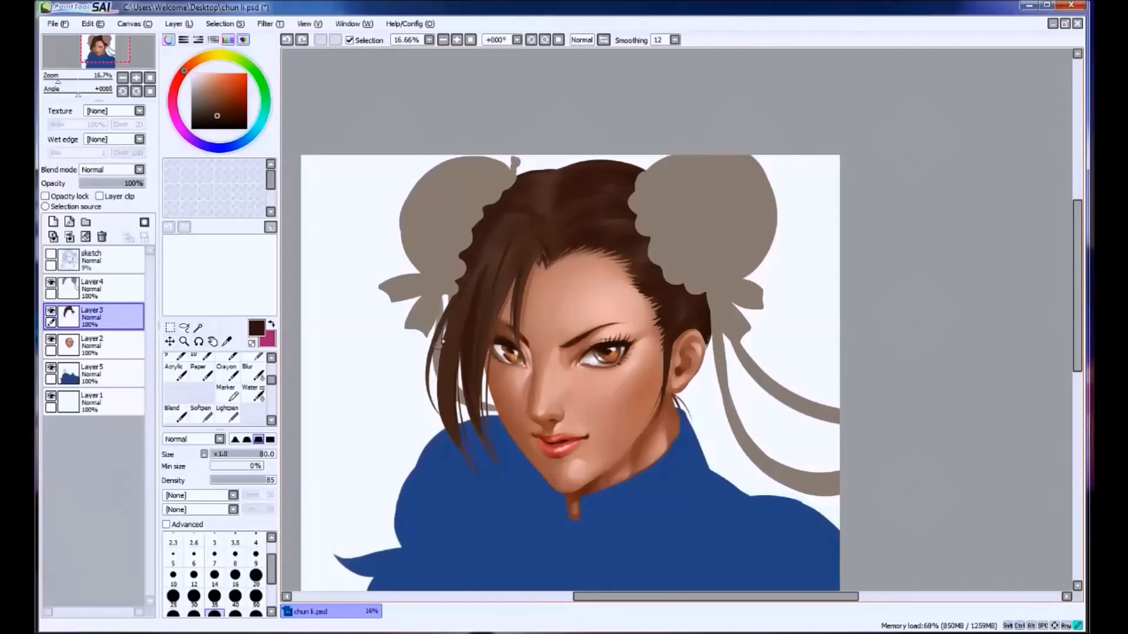
key("ctrl+y")
key("ctrl+z")
key("ctrl+y")
key("ctrl+z")
Darken the long fringe locks beside the face down toward their tips at brush size 80.
left_click_drag(455, 432, 473, 470)
key("ctrl+z")
left_click_drag(447, 367, 451, 423)
key("ctrl+z")
mouse_move(502, 288)
left_mouse_down()
mouse_move(485, 408)
mouse_move(485, 357)
left_mouse_up()
key("ctrl+z")
key("ctrl+y")
key("ctrl+z")
key("ctrl+y")
Blend the hair around the parting and crown with sampled browns at brush size 160.
key("bracketright")
key("bracketright")
key("bracketright")
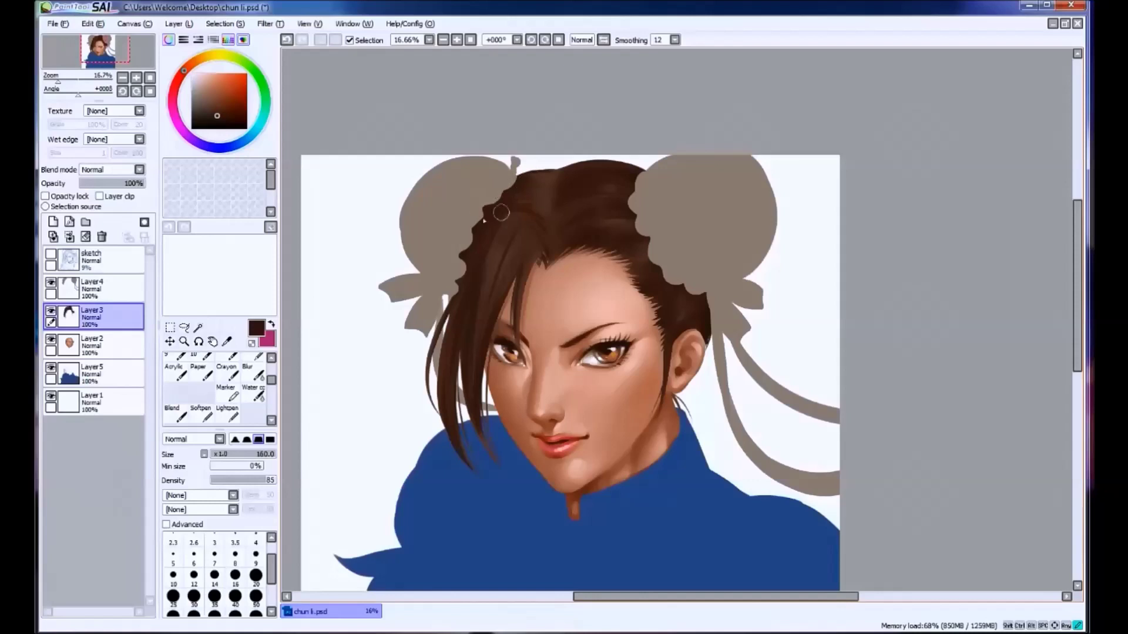
left_click_drag(534, 188, 517, 202)
left_click(534, 255, "alt")
left_click_drag(582, 167, 559, 183)
left_click(545, 183, "alt")
left_click(573, 217, "alt")
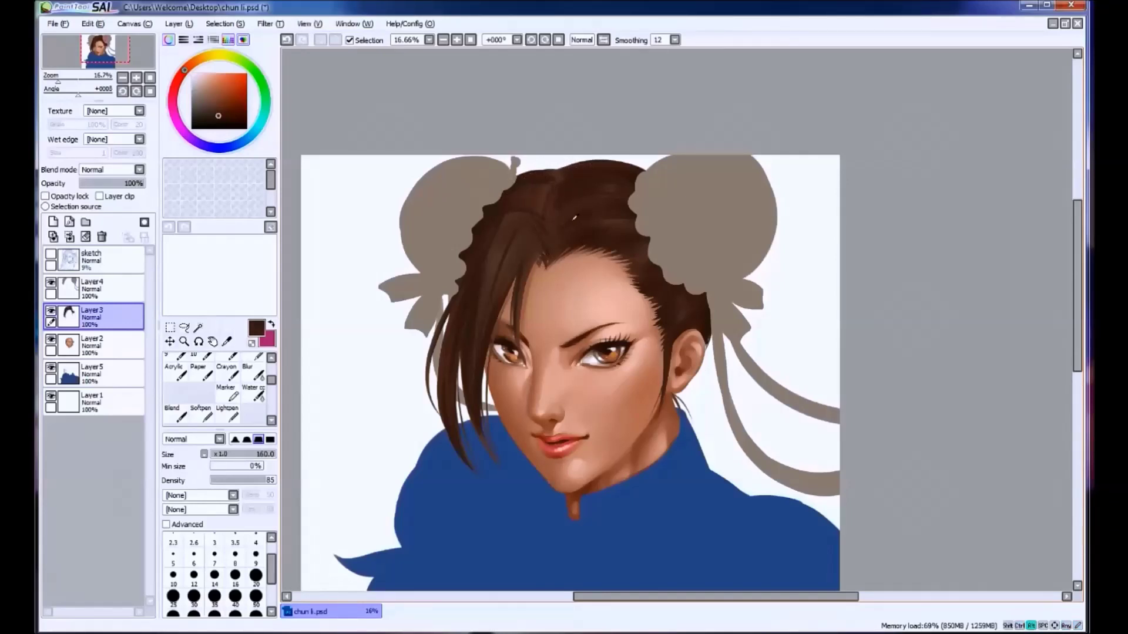
left_click(573, 213, "alt")
mouse_move(579, 216)
left_mouse_down()
mouse_move(554, 235)
mouse_move(584, 196)
mouse_move(551, 209)
mouse_move(573, 166)
mouse_move(549, 214)
left_mouse_up()
left_click(563, 178, "alt")
Rework the shading along the parting with resampled browns, undoing the unwanted strokes on the crown.
key("ctrl+z")
mouse_move(561, 167)
left_mouse_down()
mouse_move(539, 172)
mouse_move(563, 166)
left_mouse_up()
key("ctrl+z")
left_click(554, 191, "alt")
left_click(552, 230, "alt")
left_click(579, 171, "alt")
left_click_drag(585, 171, 573, 169)
key("ctrl+z")
left_click_drag(534, 221, 546, 222)
mouse_move(573, 171)
left_mouse_down()
mouse_move(561, 208)
mouse_move(570, 171)
mouse_move(593, 176)
left_mouse_up()
key("ctrl+z")
key("ctrl+z")
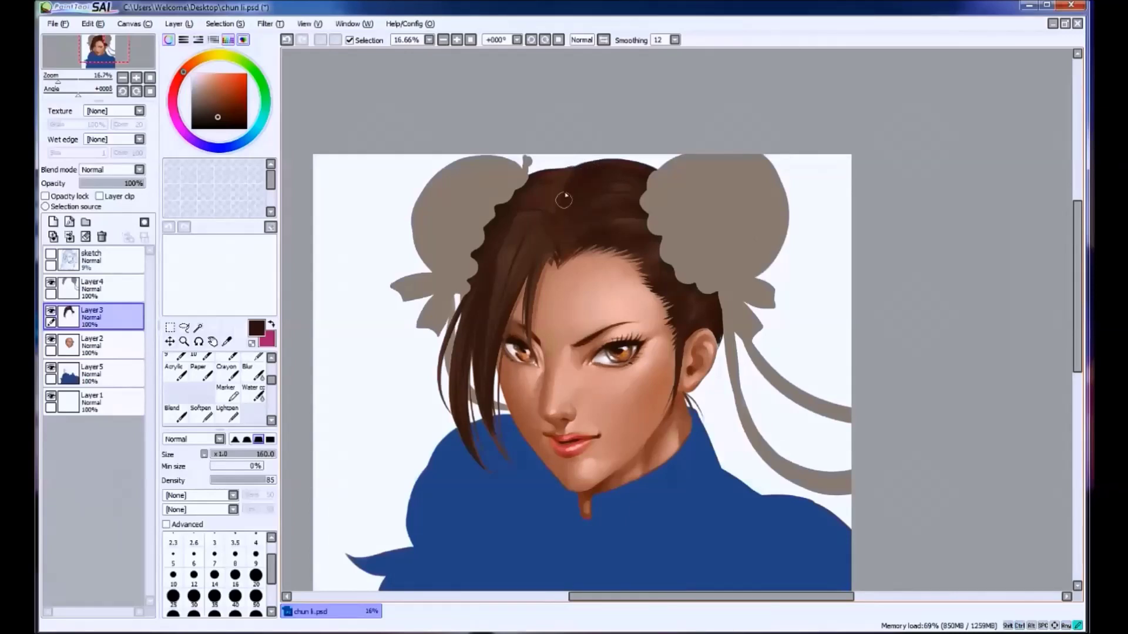
Try to shade the top edge of the crown beside the parting with sampled browns.
left_click(528, 197, "alt")
left_click(533, 202, "alt")
left_click(529, 200, "alt")
left_click_drag(532, 176, 570, 167)
key("ctrl+z")
key("ctrl+z")
key("ctrl+y")
key("ctrl+z")
key("ctrl+z")
Transform the hair-bun layer Layer4, narrowing it inward from both sides to fit closer around the head.
left_click(102, 296)
key("ctrl+t")
left_click_drag(374, 323, 388, 322)
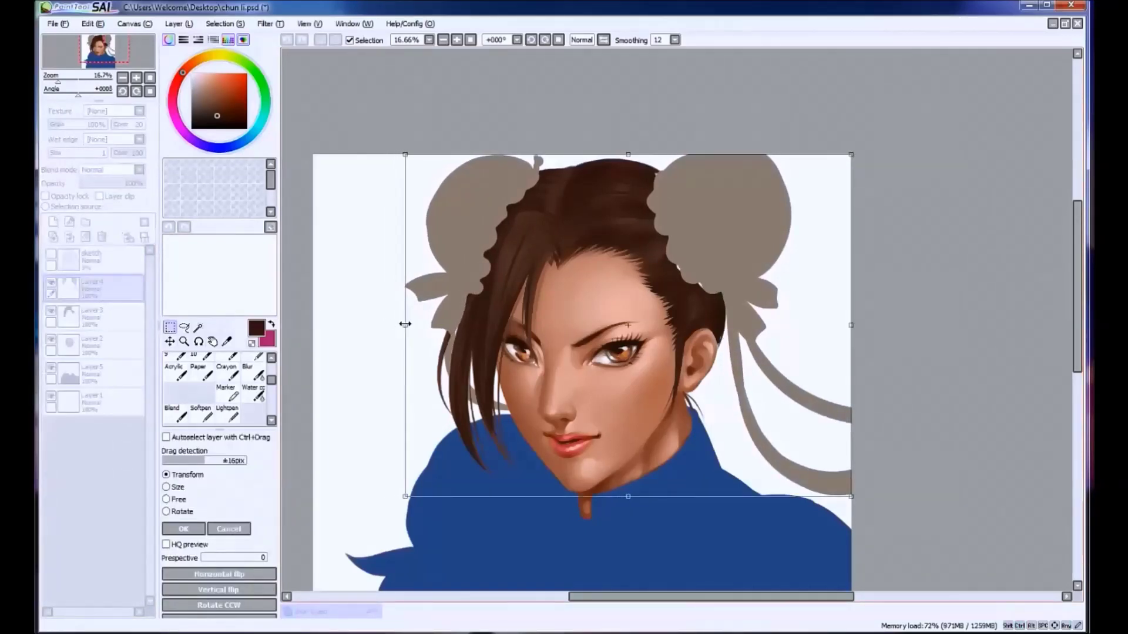
left_click_drag(851, 325, 847, 327)
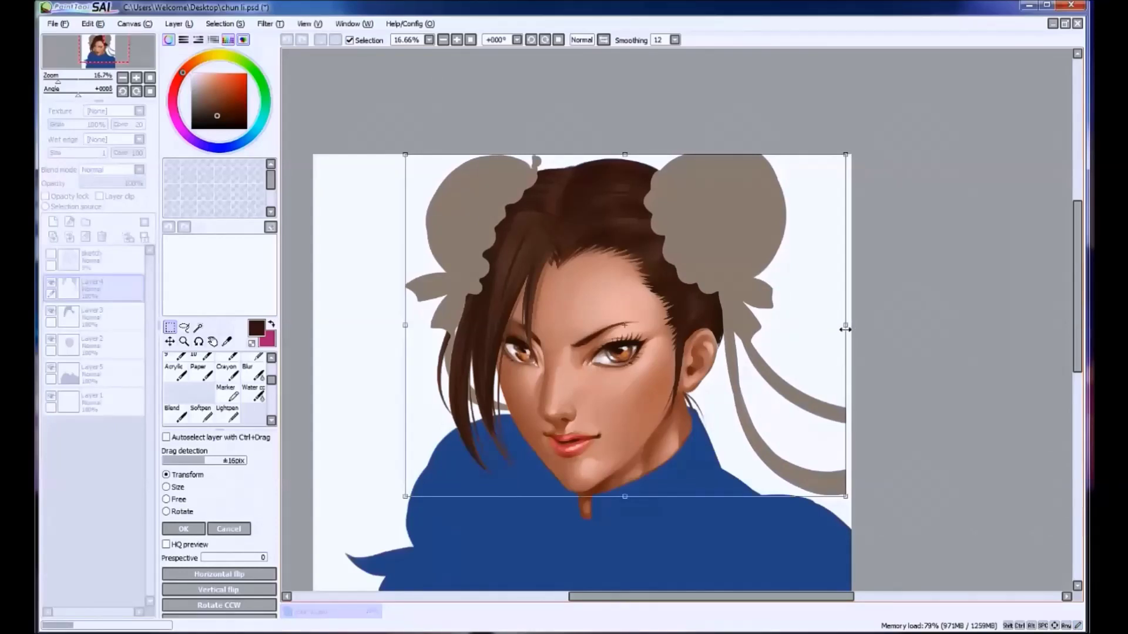
Apply the transform of the grey buns and ribbons on Layer4, and transform them slightly once more.
key("Return")
key("e")
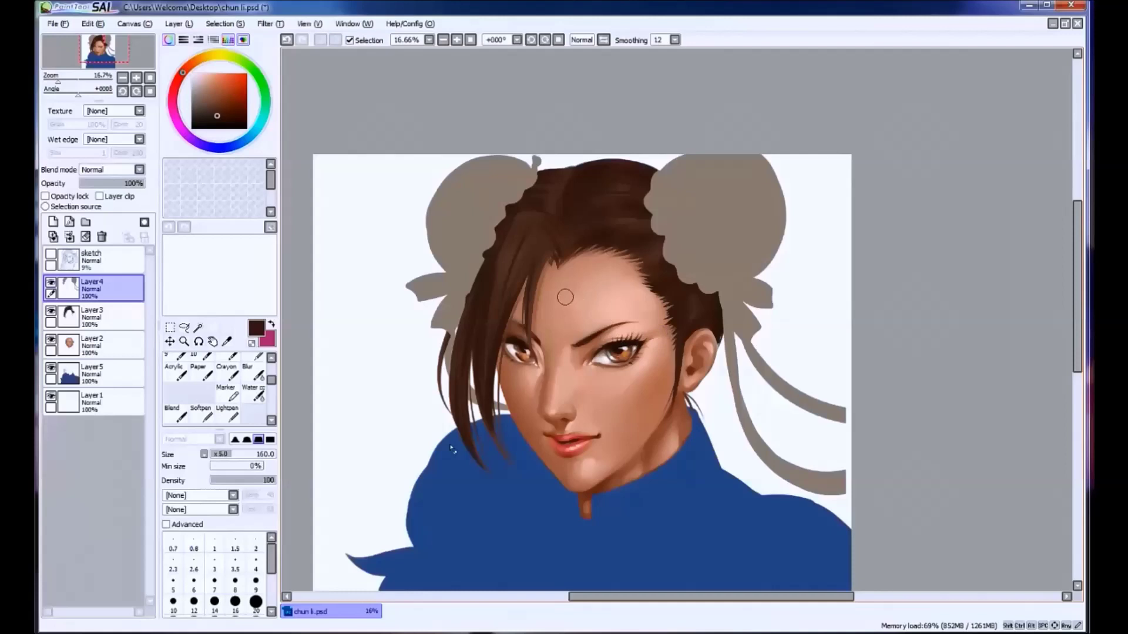
key("ctrl+t")
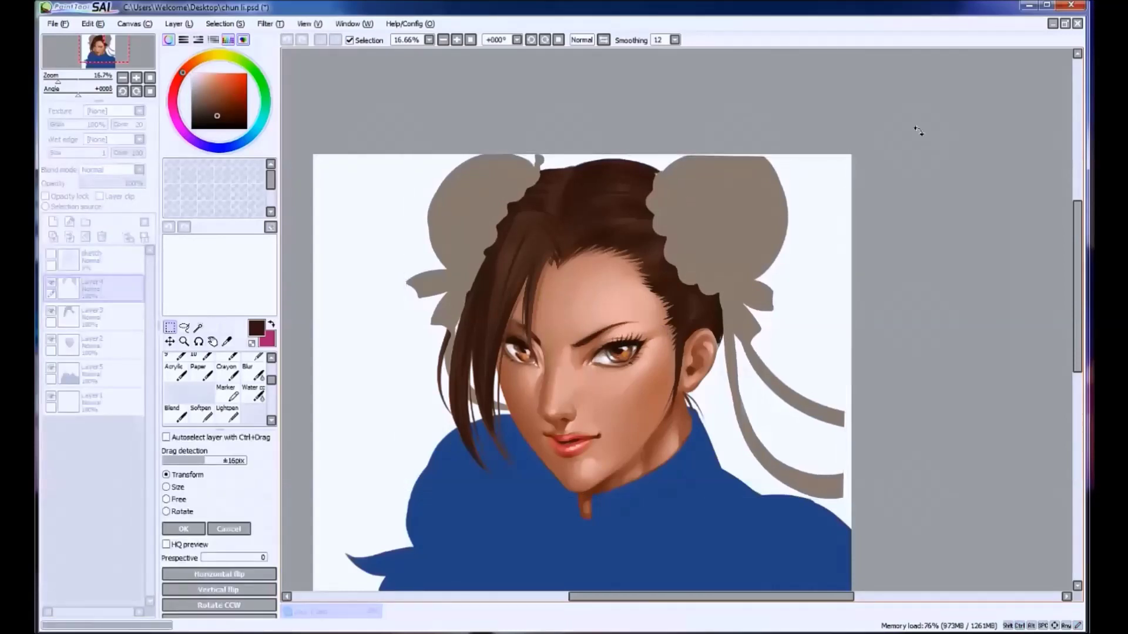
key("Return")
Erase along the grey ribbon of the smaller bun on Layer4 with a size 70 eraser.
left_click(74, 317)
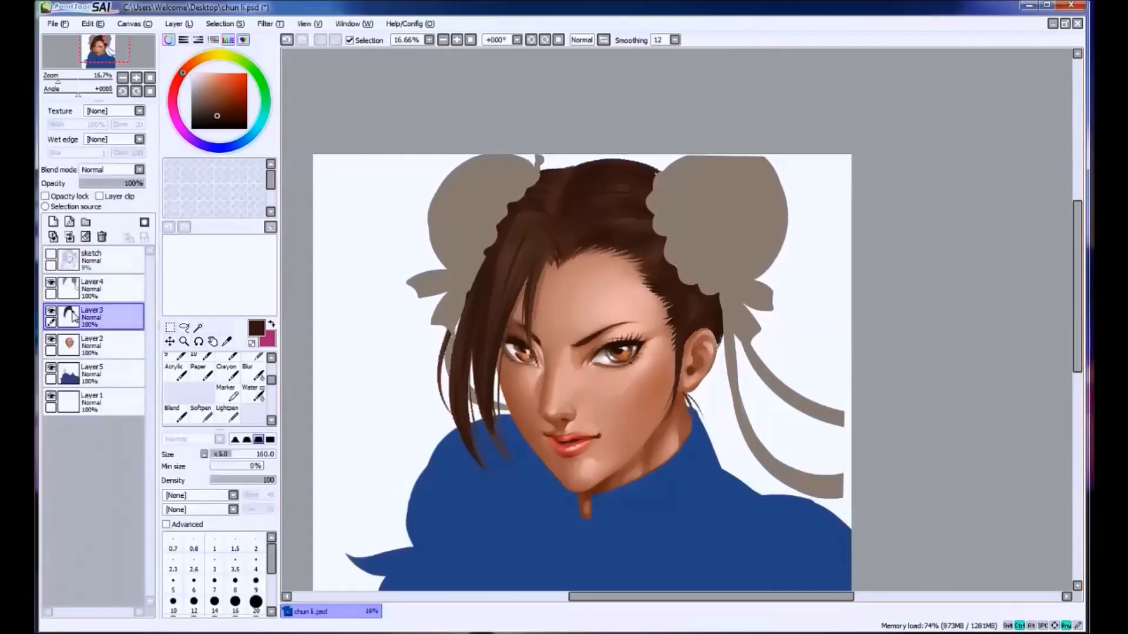
key("bracketleft")
key("bracketleft")
key("bracketleft")
key("bracketleft")
left_click(446, 272, "ctrl")
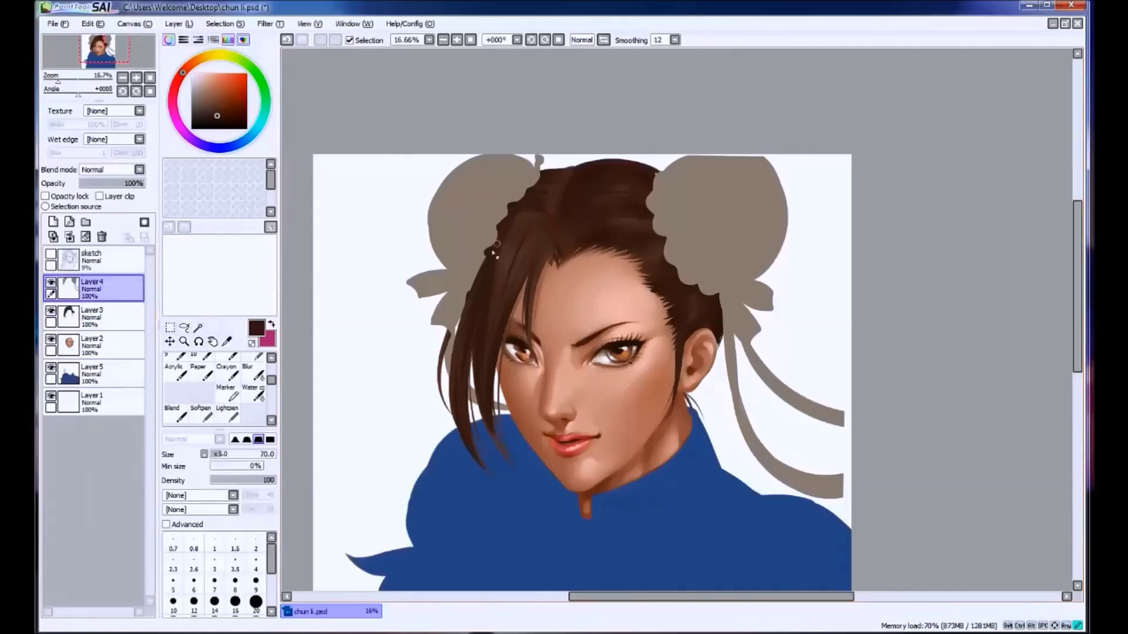
left_click_drag(450, 333, 464, 305)
left_click_drag(448, 353, 463, 297)
Select the painted area of Layer3 and test hair strokes with a size 200 brush at 73% minimum size.
left_click(70, 318)
left_click(70, 317, "ctrl")
key("b")
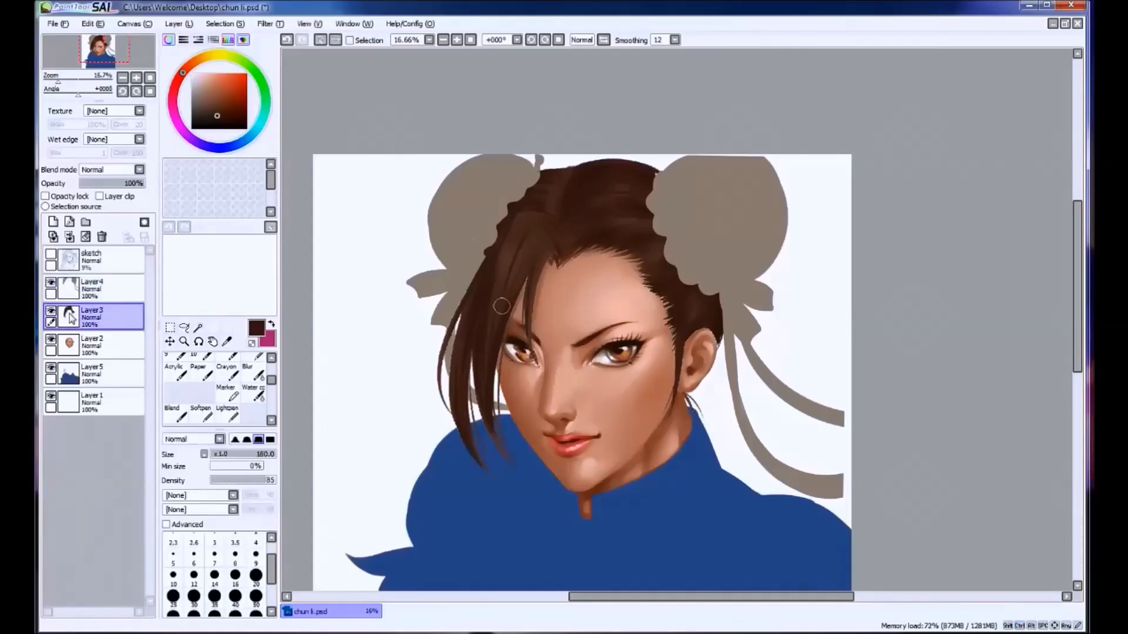
key("ctrl+z")
left_click_drag(211, 466, 249, 466)
left_click_drag(505, 306, 522, 261)
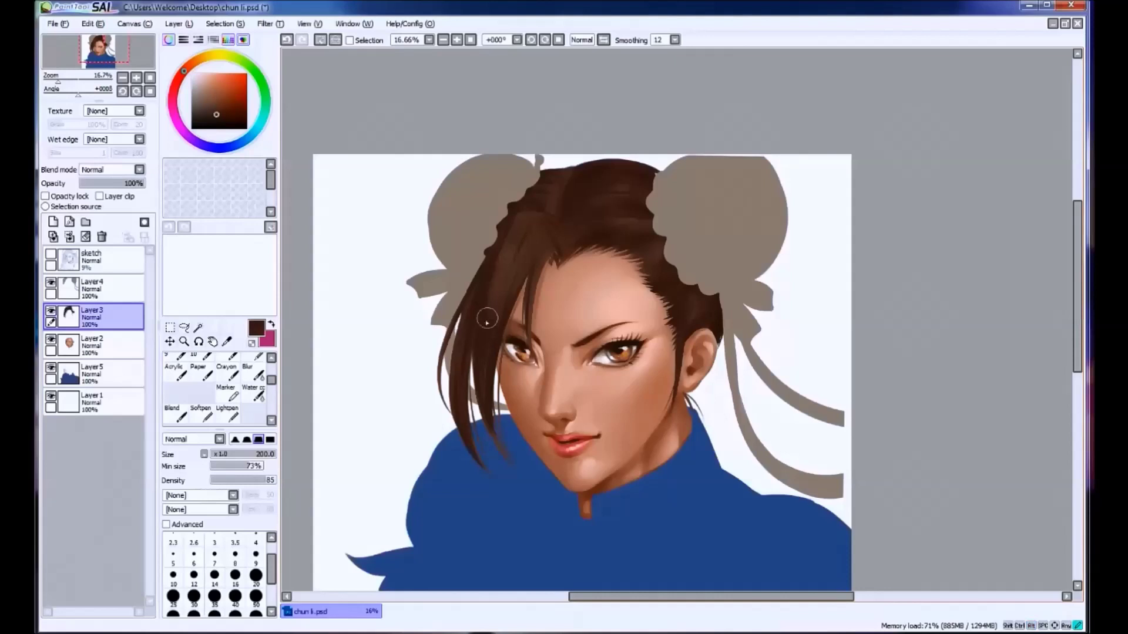
key("ctrl+z")
left_click_drag(559, 209, 561, 211)
key("ctrl+z")
Try a stroke on the crown, sample the brown there and clear the selection.
scroll(450, 347, "down", 1)
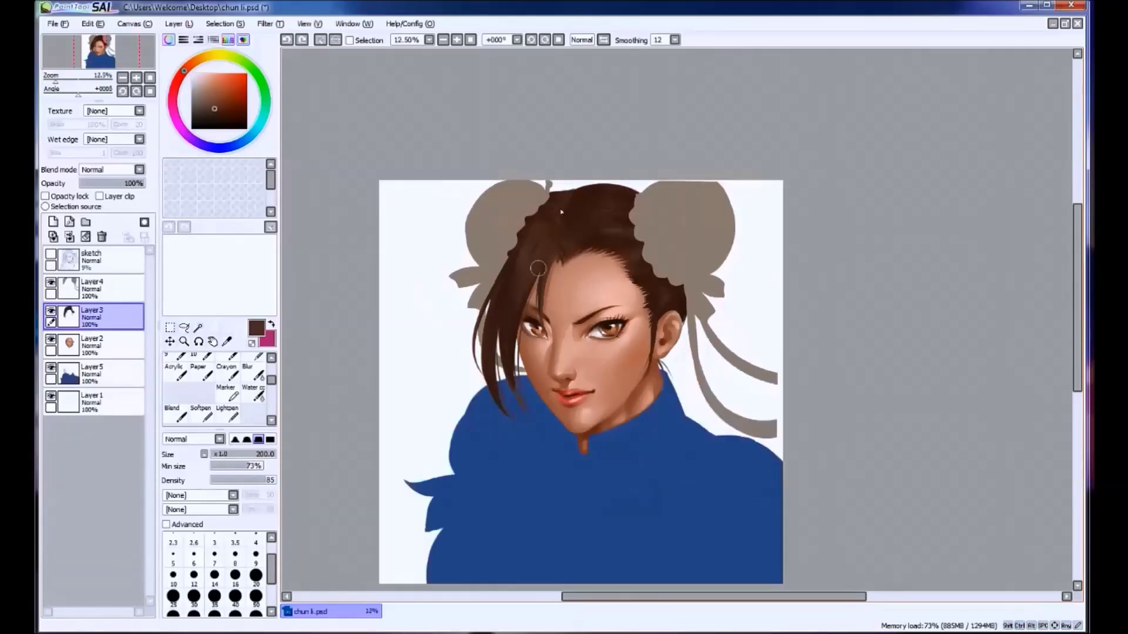
mouse_move(567, 188)
left_mouse_down()
mouse_move(560, 222)
mouse_move(577, 190)
left_mouse_up()
key("ctrl+z")
left_click(593, 188, "alt")
left_click(587, 187, "alt")
key("ctrl+d")
Touch up the crown of the hair with a size 80 brush and save the file.
key("bracketleft")
key("bracketleft")
key("bracketleft")
key("bracketleft")
key("ctrl+z")
left_click_drag(575, 193, 576, 199)
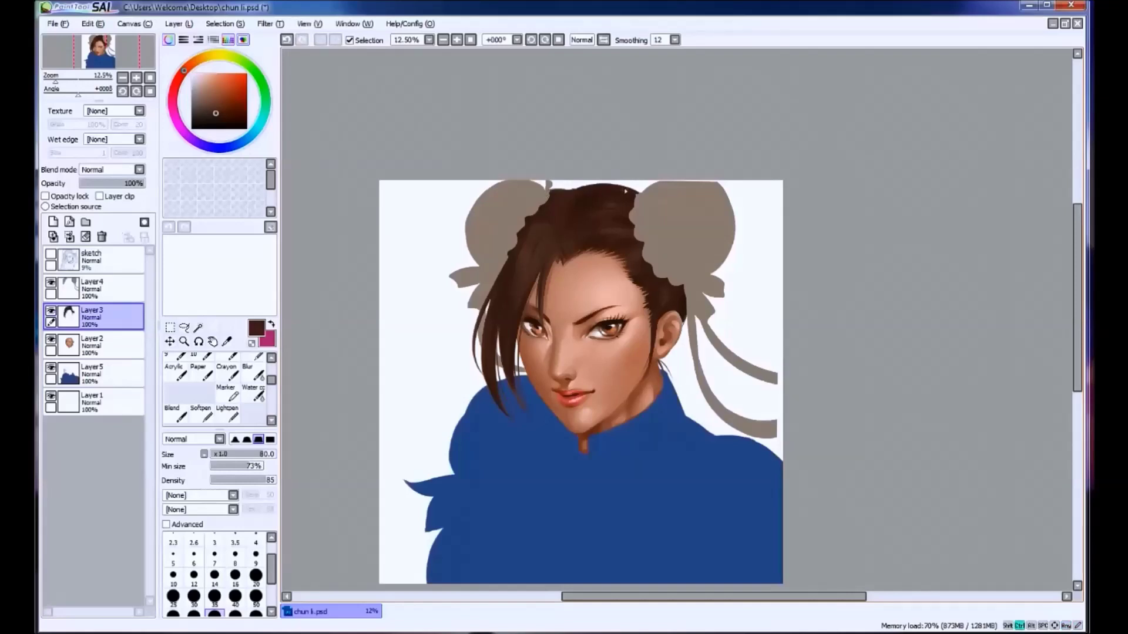
key("ctrl+s")
Paint the swept front hair with a size 160 brush, using browns sampled from it.
key("bracketright")
key("bracketright")
key("bracketright")
scroll(551, 233, "up", 1)
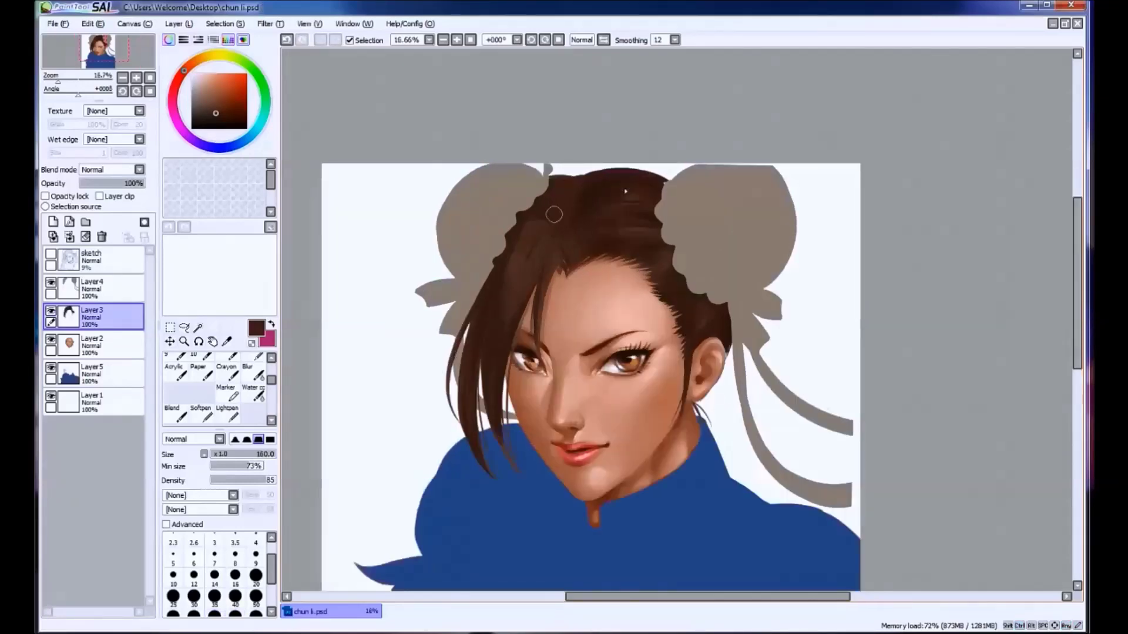
mouse_move(537, 226)
left_mouse_down()
mouse_move(520, 242)
mouse_move(534, 227)
mouse_move(521, 264)
mouse_move(540, 231)
mouse_move(532, 270)
left_mouse_up()
left_click(547, 236, "alt")
left_click(532, 270, "alt")
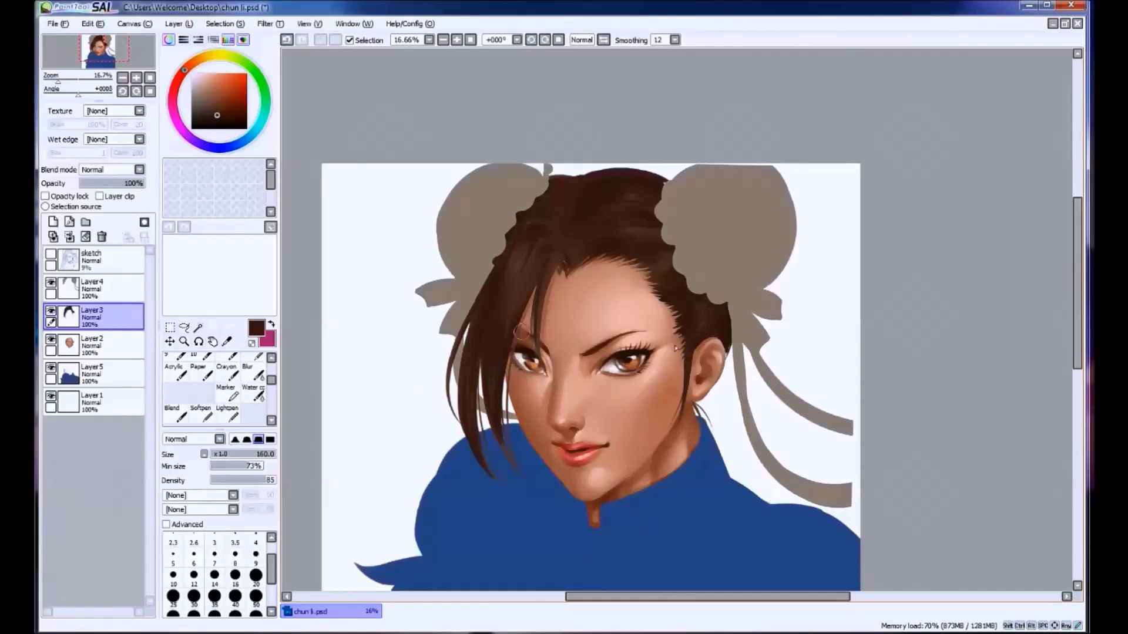
Compare the last hair stroke by undoing and redoing it, and set the brush to size 50 with 5% minimum size.
key("ctrl+z")
key("ctrl+y")
key("ctrl+z")
key("ctrl+y")
key("ctrl+z")
key("ctrl+y")
key("ctrl+z")
left_click(256, 596)
key("ctrl+y")
key("ctrl+z")
key("ctrl+y")
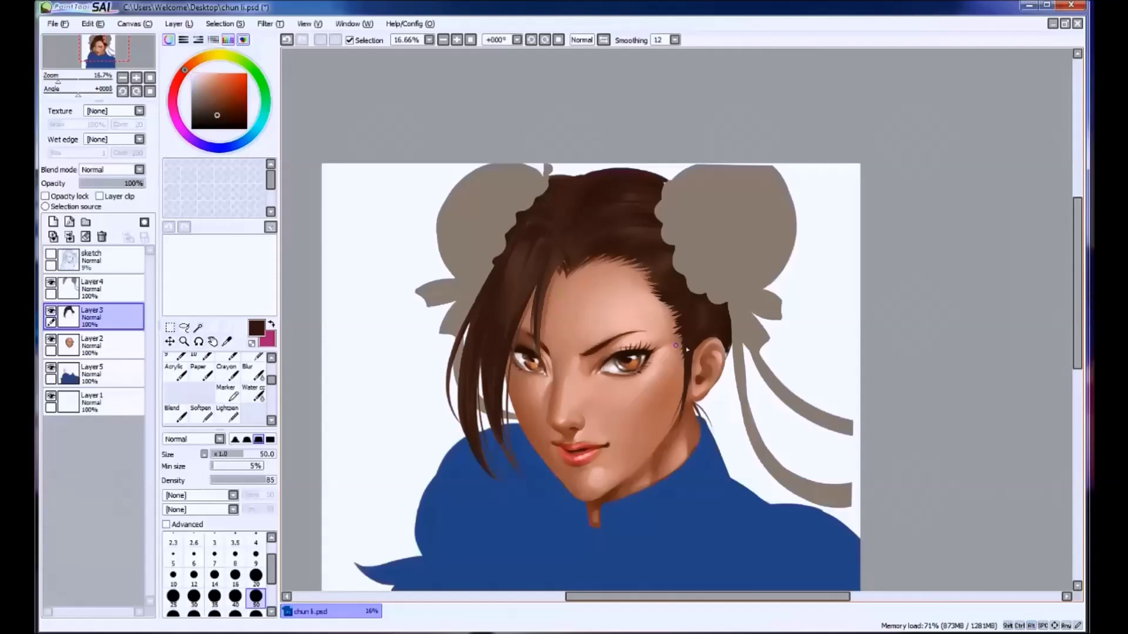
Refine the fine hairs beside the ear with the eraser and brush, comparing the last stroke by undoing and redoing it.
key("e")
key("ctrl+z")
key("ctrl+y")
key("ctrl+z")
key("ctrl+y")
key("b")
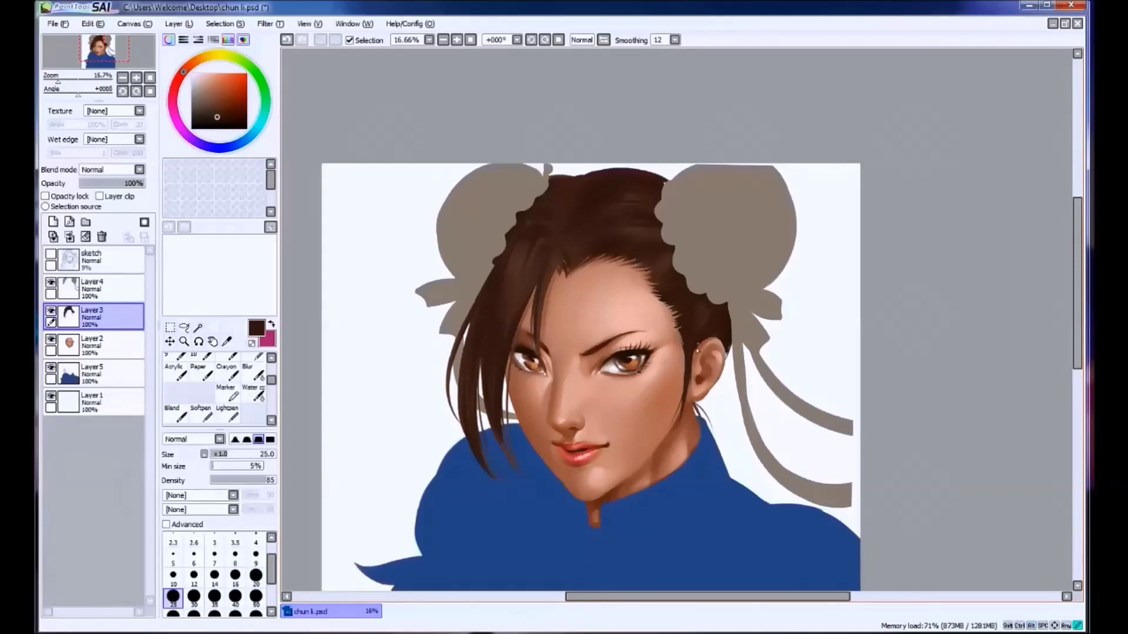
Shade the crown and the hair beside the larger bun with a size 60 brush in sampled browns.
key("bracketright")
key("bracketright")
key("bracketright")
key("bracketright")
key("bracketright")
left_click(609, 221, "alt")
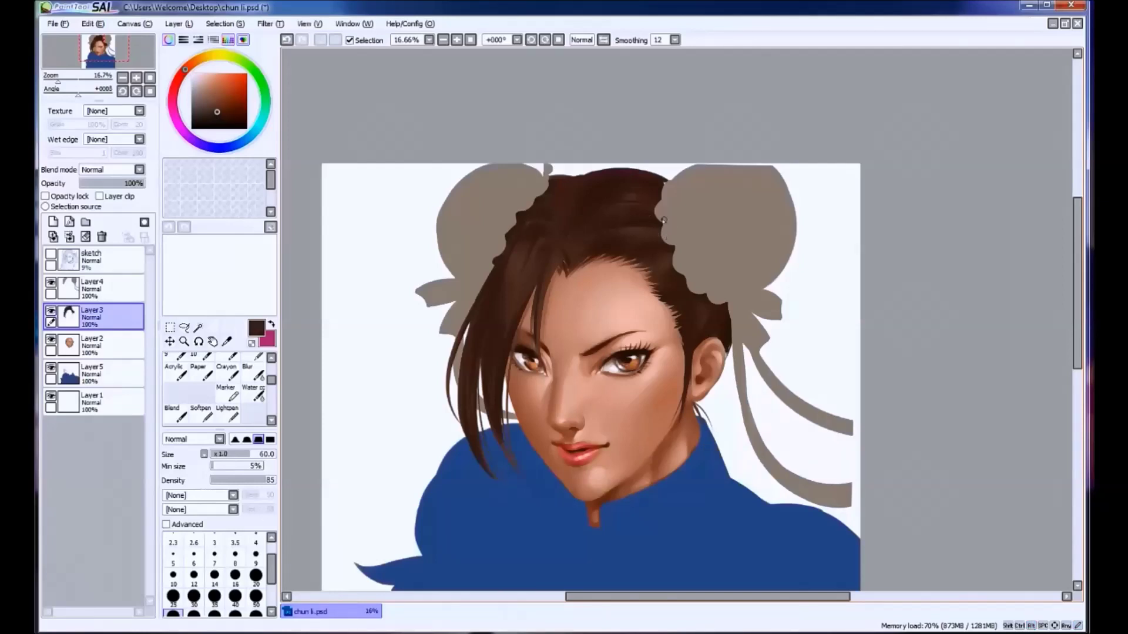
left_click(583, 203, "alt")
left_click(663, 241, "alt")
left_click(674, 298, "alt")
Deepen the hair at the crown and temple with a darker brown and a size 100 brush at 38% minimum size.
left_click(222, 120)
key("bracketright")
key("bracketright")
key("bracketright")
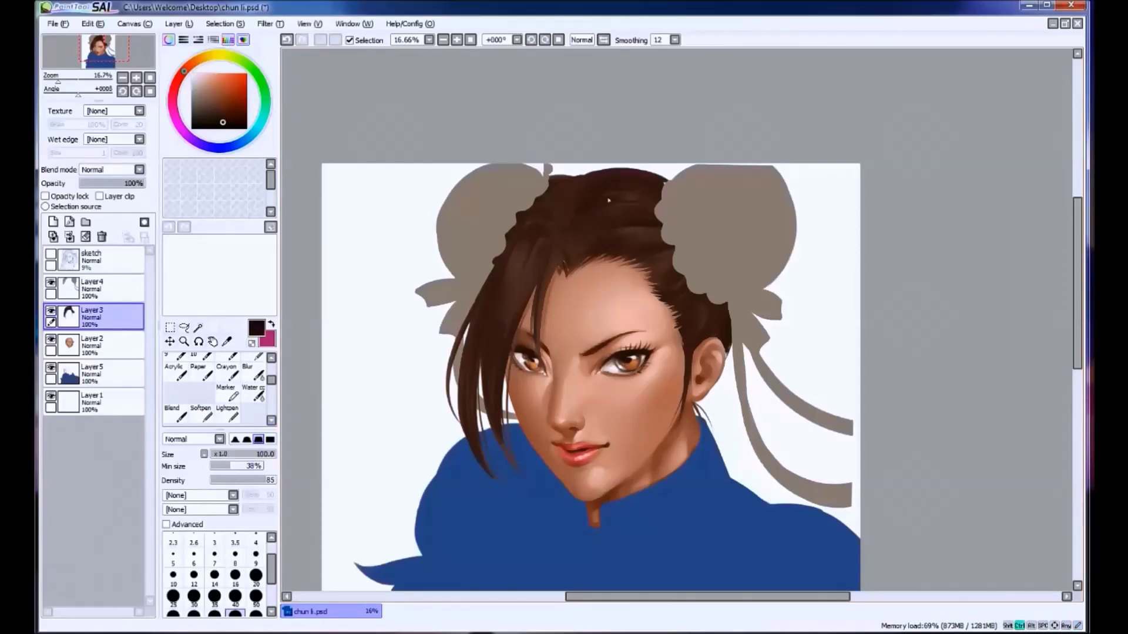
left_click(578, 199, "alt")
left_click(670, 279, "alt")
left_click(714, 308, "alt")
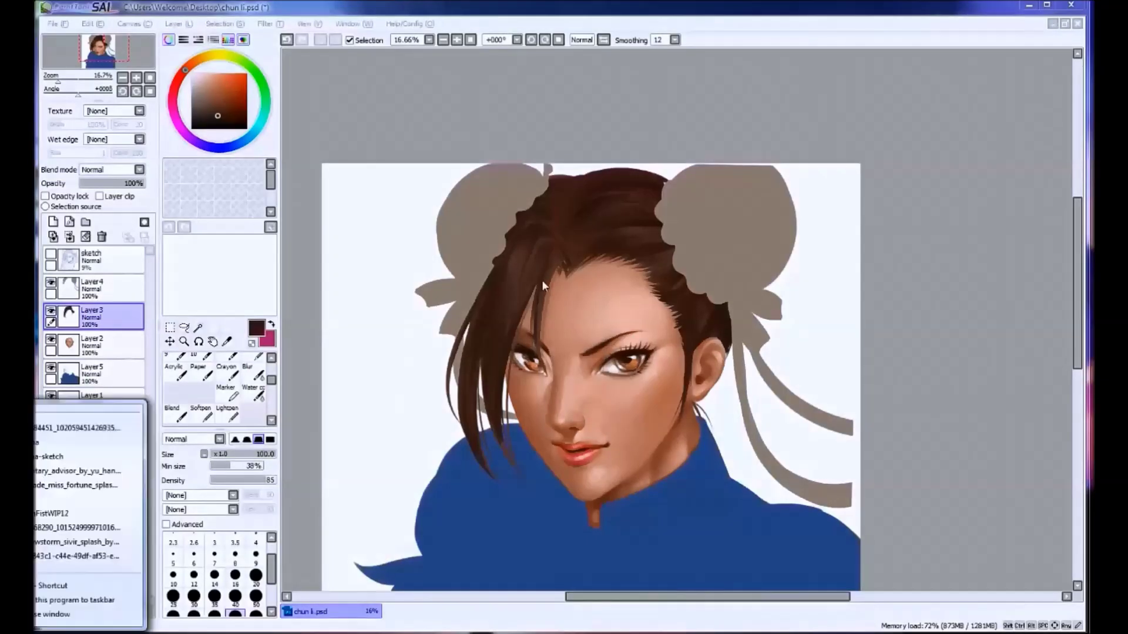
Paint strands across the crown and down the front hair with sampled browns.
left_click(550, 215)
left_click(592, 203, "alt")
mouse_move(511, 229)
left_mouse_down()
mouse_move(534, 201)
mouse_move(562, 205)
mouse_move(546, 188)
mouse_move(529, 215)
mouse_move(599, 176)
left_mouse_up()
left_click(562, 206, "alt")
left_click(517, 220, "alt")
left_click(502, 232, "alt")
left_click(481, 306, "alt")
mouse_move(487, 328)
left_mouse_down()
mouse_move(490, 363)
mouse_move(496, 350)
left_mouse_up()
key("ctrl+z")
left_click(509, 275, "alt")
key("ctrl+z")
key("ctrl+z")
Draw a thin strand extending from the inner front lock over the blue collar with a size 50 brush.
left_click(497, 350, "alt")
left_click_drag(497, 429, 529, 487)
key("ctrl+z")
key("bracketleft")
key("bracketleft")
key("bracketleft")
key("bracketleft")
left_click_drag(504, 438, 525, 478)
key("ctrl+z")
left_click(498, 386, "alt")
left_click_drag(504, 438, 533, 481)
key("ctrl+z")
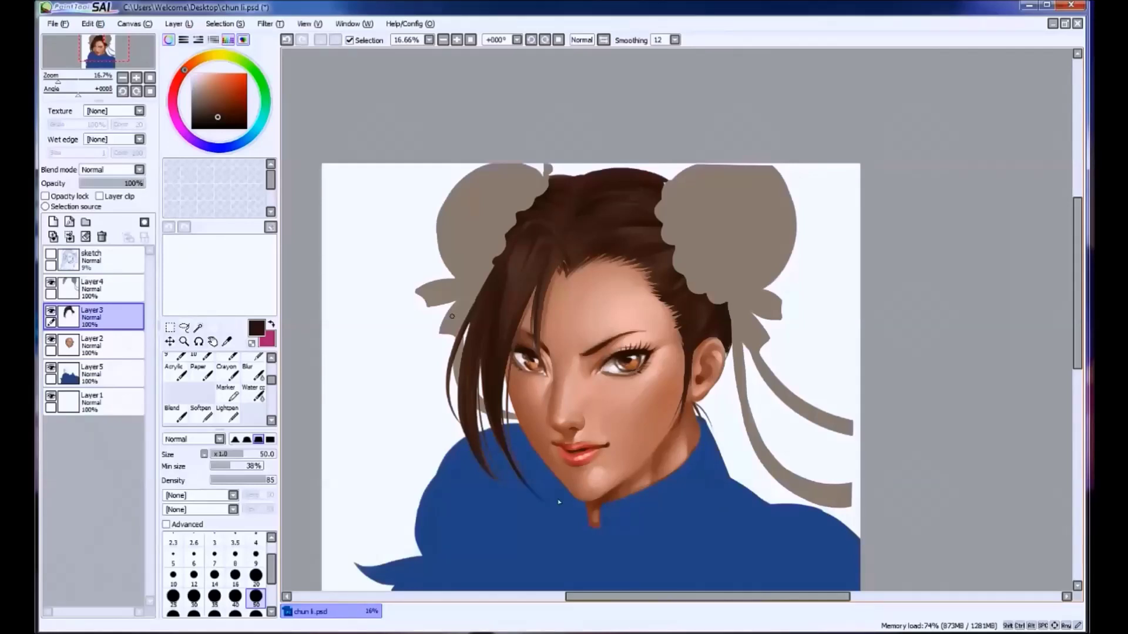
Lengthen the outer front lock over the collar and shade the hair above it with sampled brown.
left_click_drag(470, 453, 514, 496)
left_click(496, 285, "alt")
left_click_drag(511, 263, 457, 399)
Draw loose flyaway strands outside the front lock and a fine strand down the forehead with a size 25 brush.
mouse_move(471, 321)
left_mouse_down()
mouse_move(448, 379)
mouse_move(449, 435)
left_mouse_up()
key("ctrl+z")
key("bracketleft")
key("bracketleft")
key("bracketleft")
key("bracketleft")
left_click_drag(467, 330, 452, 414)
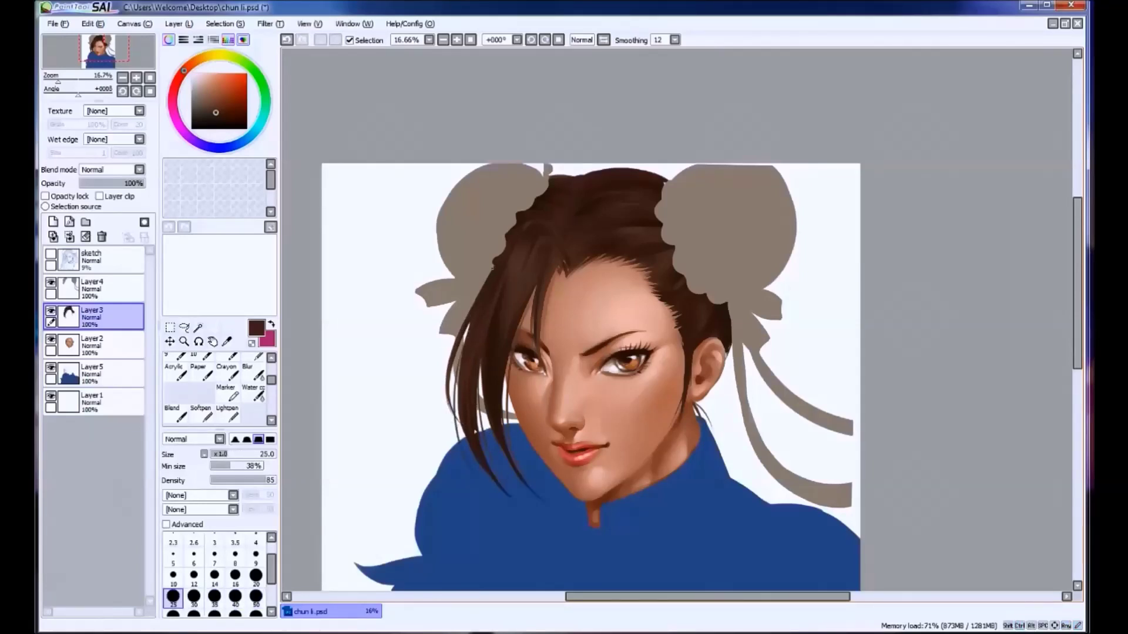
left_click_drag(455, 338, 437, 420)
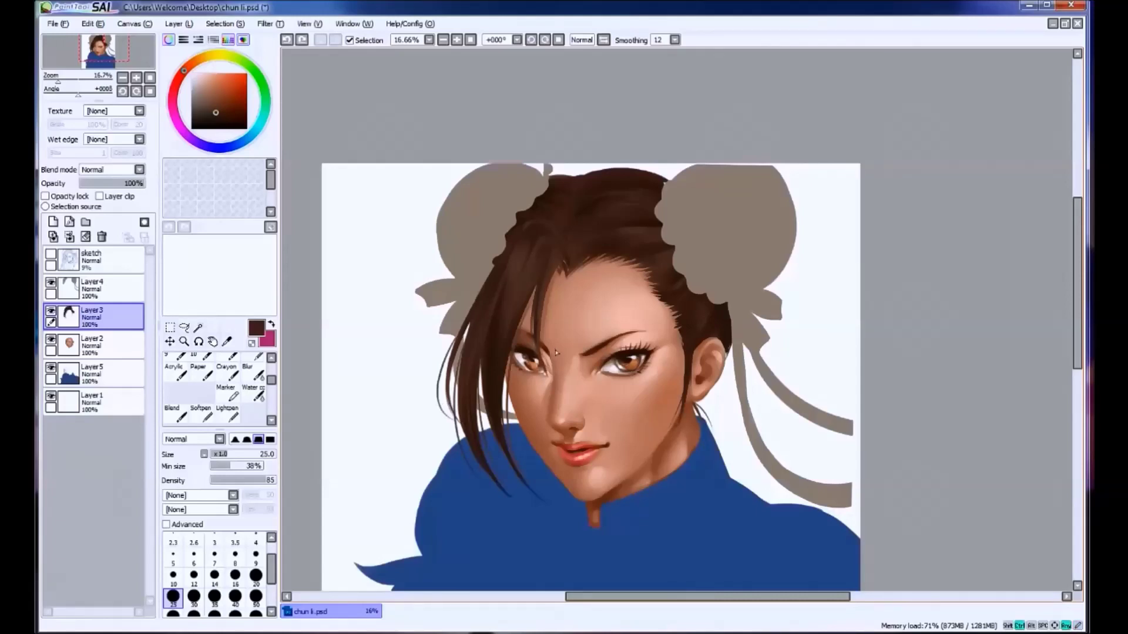
mouse_move(554, 277)
left_mouse_down()
mouse_move(565, 337)
mouse_move(586, 351)
left_mouse_up()
left_click_drag(583, 274, 599, 266)
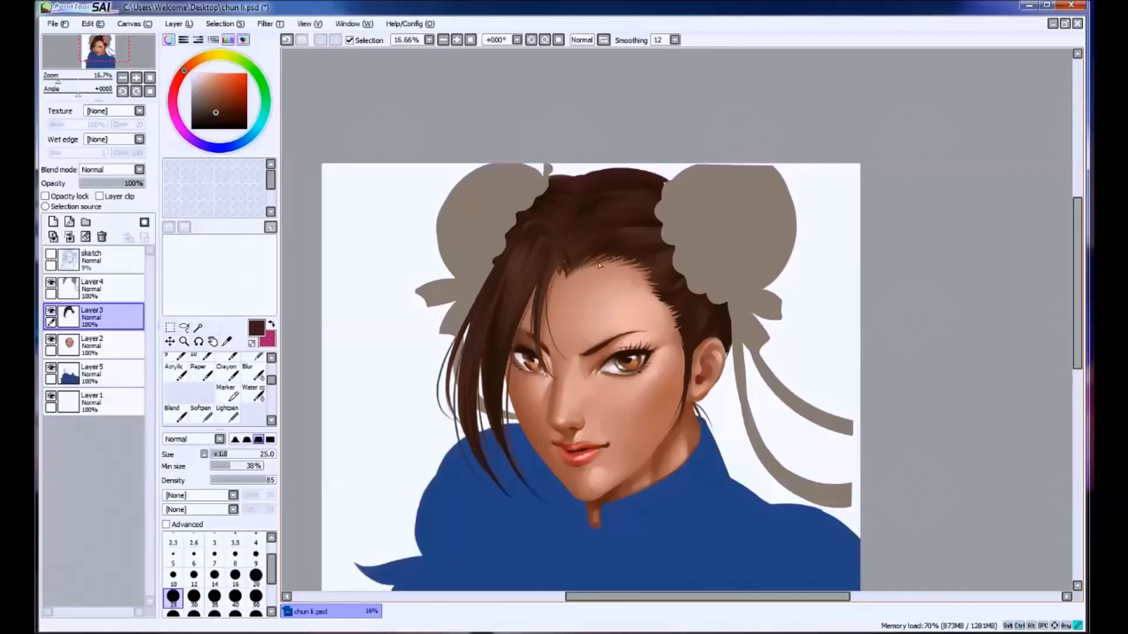
Paint the hair above the forehead hairline with a size 60 brush in sampled browns.
key("bracketright")
key("bracketright")
key("bracketright")
key("bracketright")
key("bracketright")
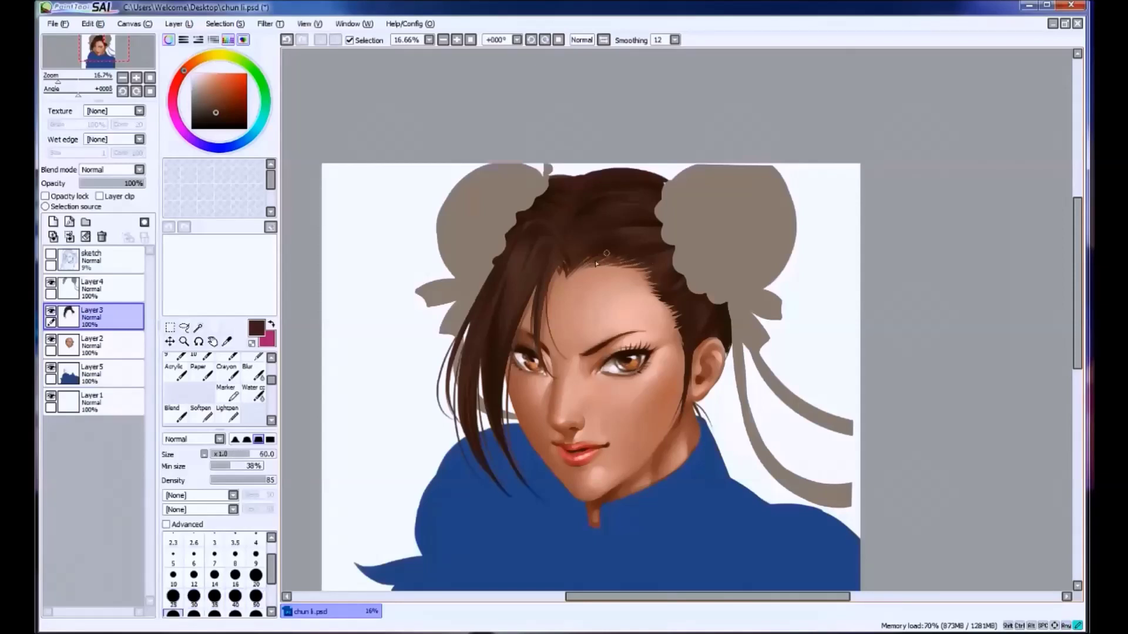
left_click(627, 239, "alt")
key("ctrl+z")
left_click_drag(634, 247, 644, 247)
left_click(648, 246, "alt")
right_click(199, 630)
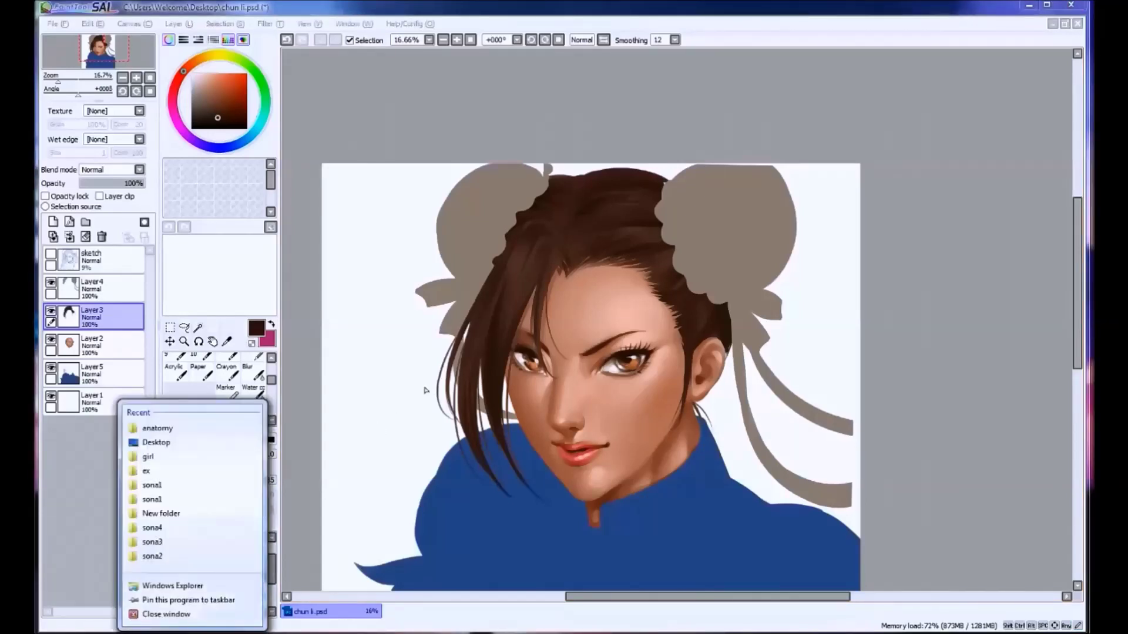
left_click(390, 375)
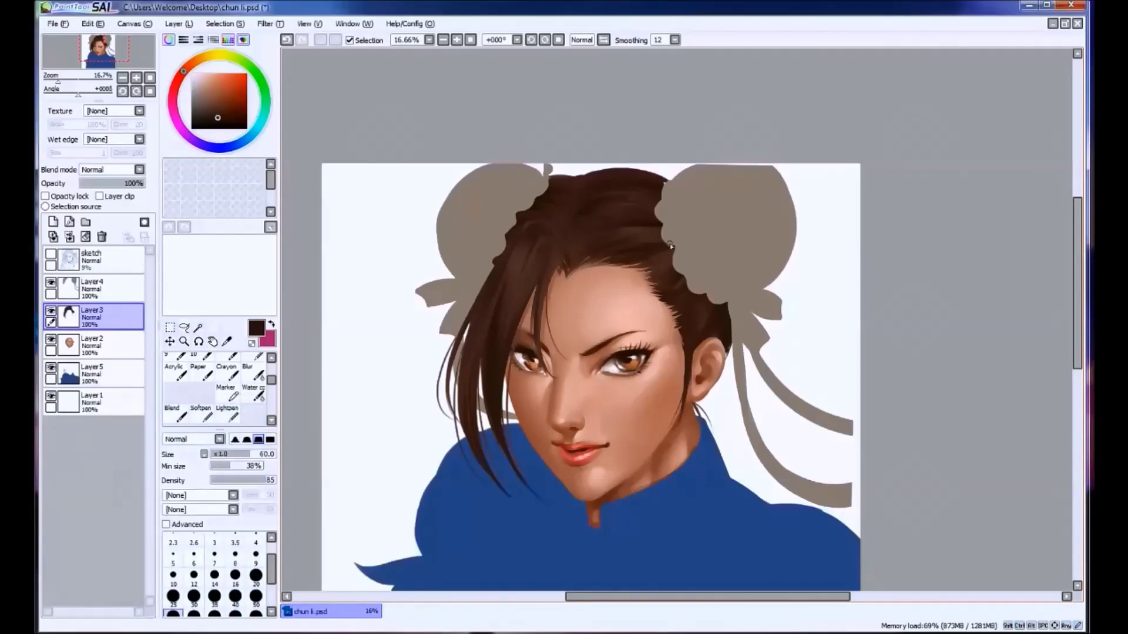
Try fine hair strokes along the hairline towards the temple and undo them.
key("ctrl+z")
key("ctrl+y")
left_click(612, 269, "ctrl")
left_click(646, 273, "ctrl")
key("ctrl+z")
left_click_drag(626, 274, 653, 280)
key("ctrl+z")
key("ctrl+z")
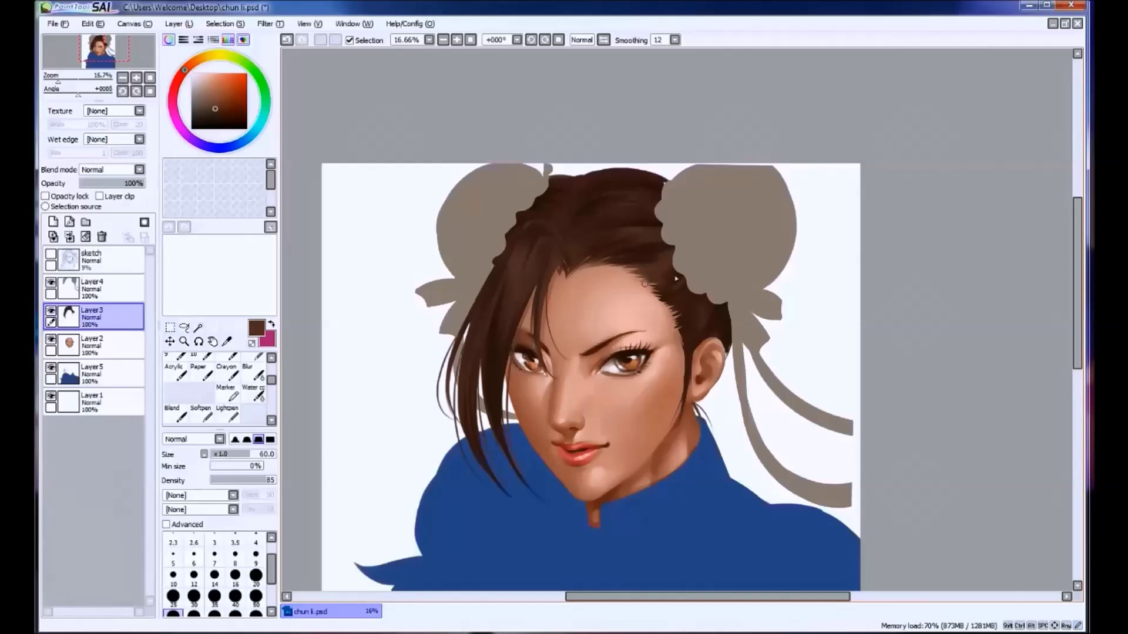
key("ctrl+z")
Paint short dark hairs at the hairline's parting with sampled brown and 0% minimum brush size.
left_click(627, 240, "alt")
left_click(639, 250, "alt")
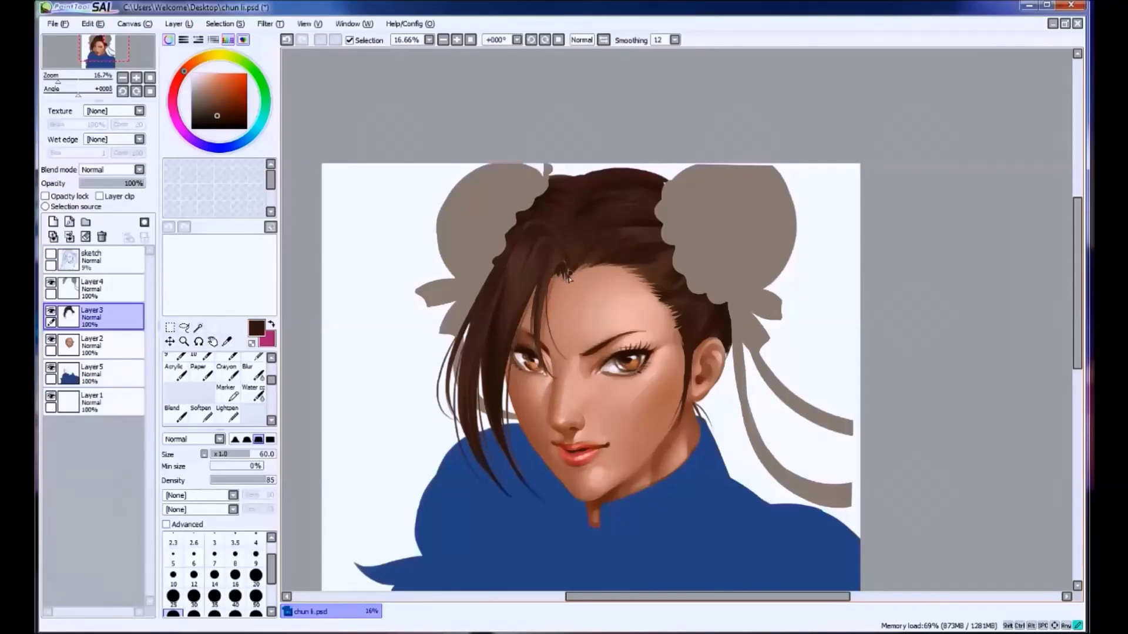
left_click_drag(567, 290, 595, 262)
left_click(561, 262, "alt")
key("ctrl+z")
mouse_move(565, 280)
left_mouse_down()
mouse_move(558, 311)
mouse_move(559, 281)
left_mouse_up()
key("ctrl+z")
Try highlight strokes down the front lock in several lighter browns and undo them.
left_click(219, 95)
left_click_drag(506, 245, 516, 311)
key("ctrl+z")
left_click(217, 85)
left_click_drag(506, 258, 517, 317)
key("ctrl+z")
left_click(194, 70)
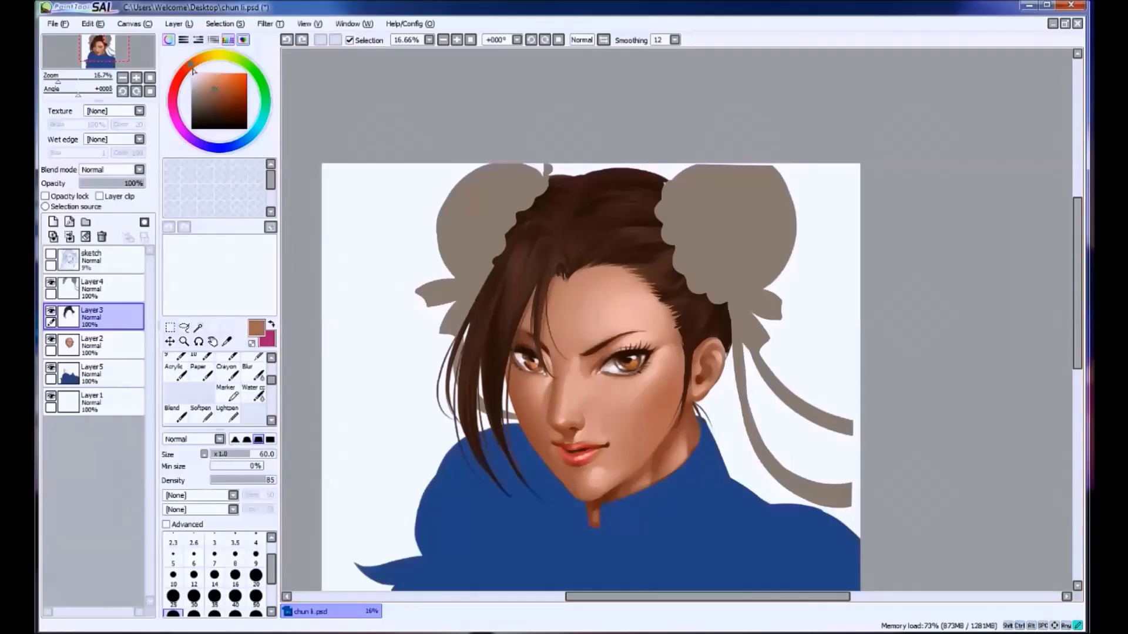
left_click_drag(505, 259, 520, 347)
key("ctrl+z")
left_click_drag(509, 285, 523, 372)
key("ctrl+z")
left_click_drag(516, 292, 510, 309)
key("ctrl+z")
key("ctrl+z")
Paint lighter brown strands into the front lock in sampled browns with size 160 and 100 brushes at 38% minimum size.
left_click(231, 465)
key("bracketright")
key("bracketright")
key("ctrl+z")
left_click_drag(528, 274, 508, 327)
key("ctrl+z")
mouse_move(528, 275)
left_mouse_down()
mouse_move(498, 385)
mouse_move(508, 305)
left_mouse_up()
key("ctrl+z")
key("bracketright")
key("bracketright")
key("bracketright")
left_click(509, 288, "alt")
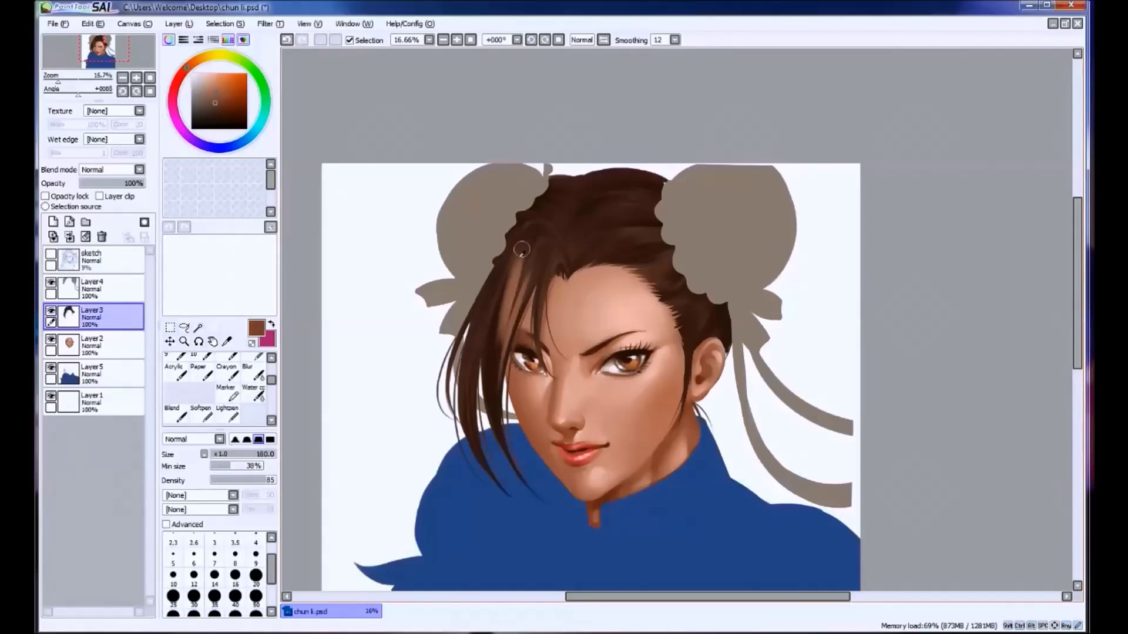
left_click(500, 352, "alt")
left_click(537, 261, "alt")
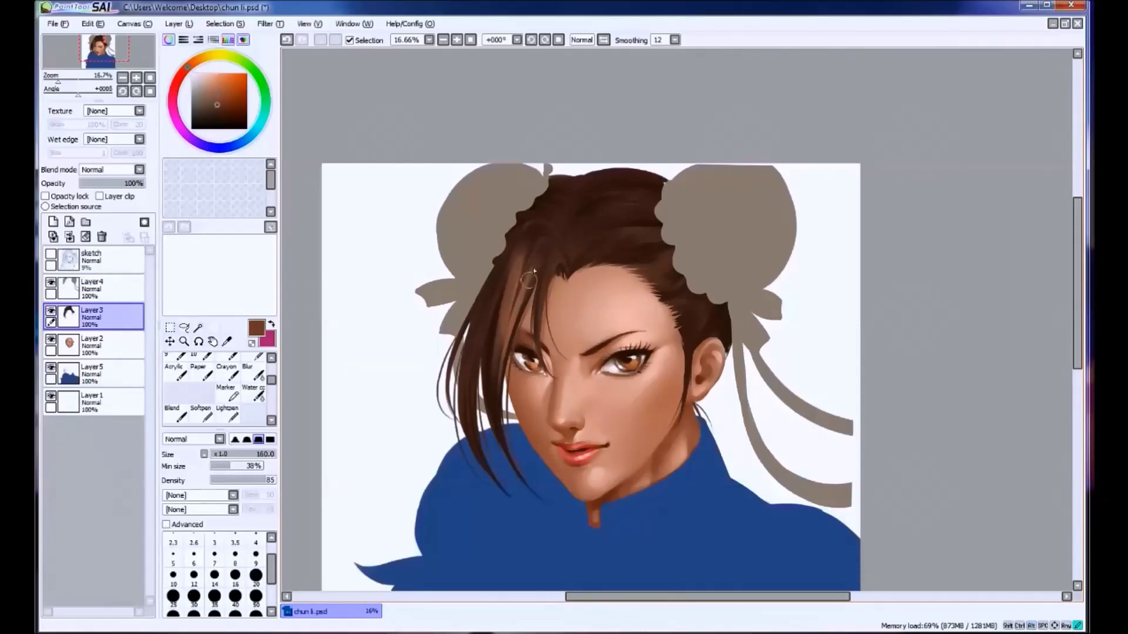
key("bracketleft")
key("bracketleft")
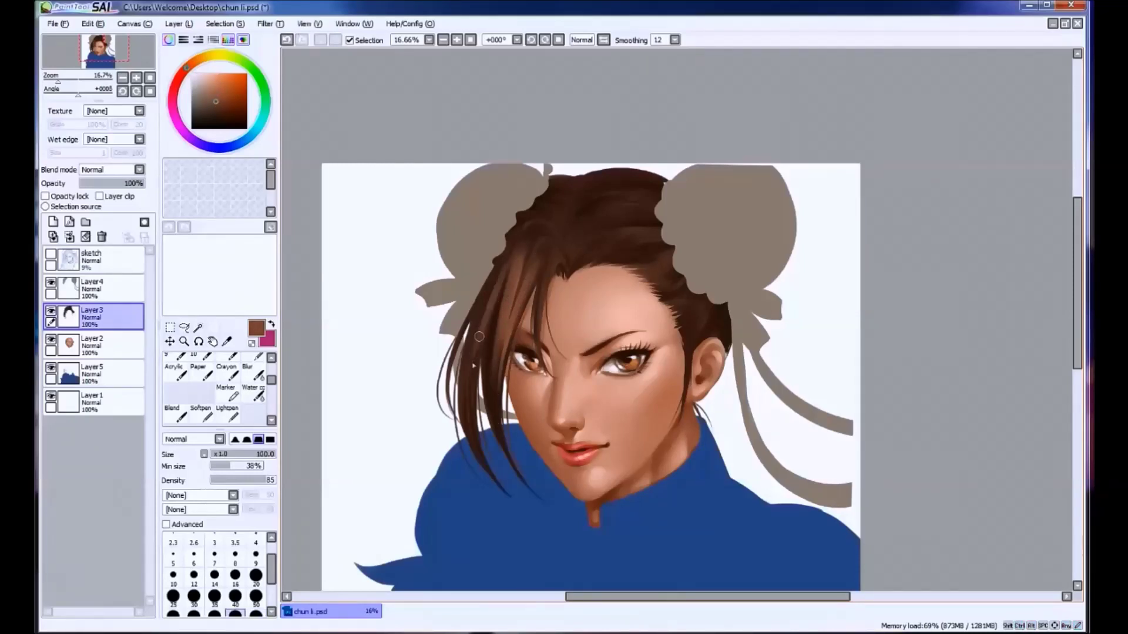
Paint lighter brown strands across the swept-back hair and crown with a size 100 brush at 16% minimum size.
left_click_drag(646, 217, 594, 224)
key("ctrl+z")
key("ctrl+y")
left_click(217, 468)
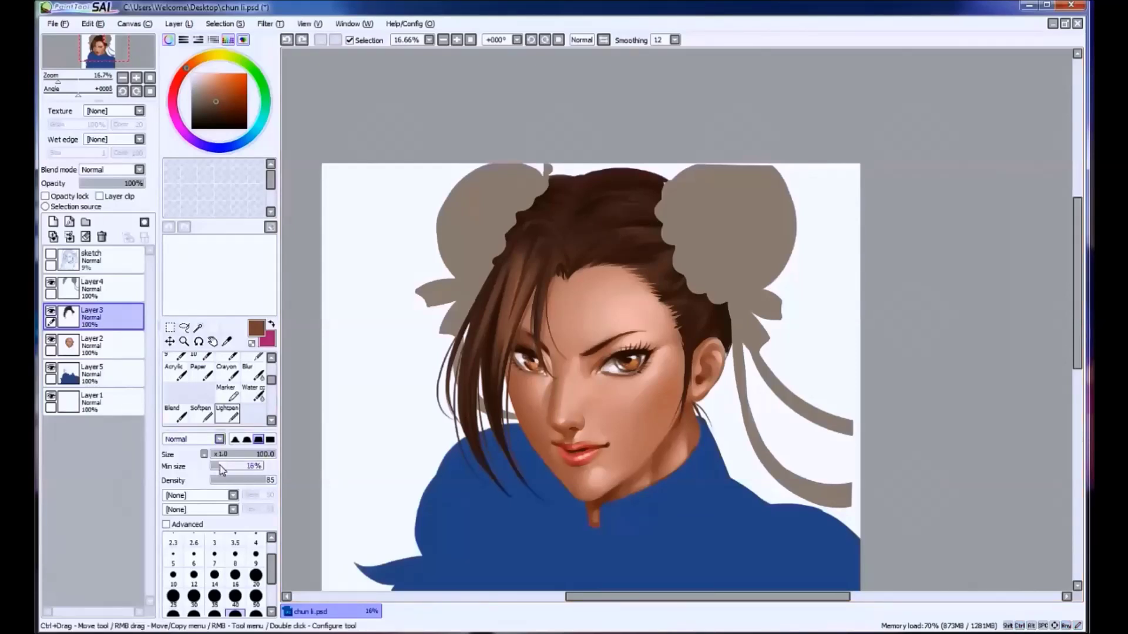
mouse_move(599, 233)
left_mouse_down()
mouse_move(641, 230)
mouse_move(687, 293)
mouse_move(663, 271)
mouse_move(699, 305)
mouse_move(708, 299)
left_mouse_up()
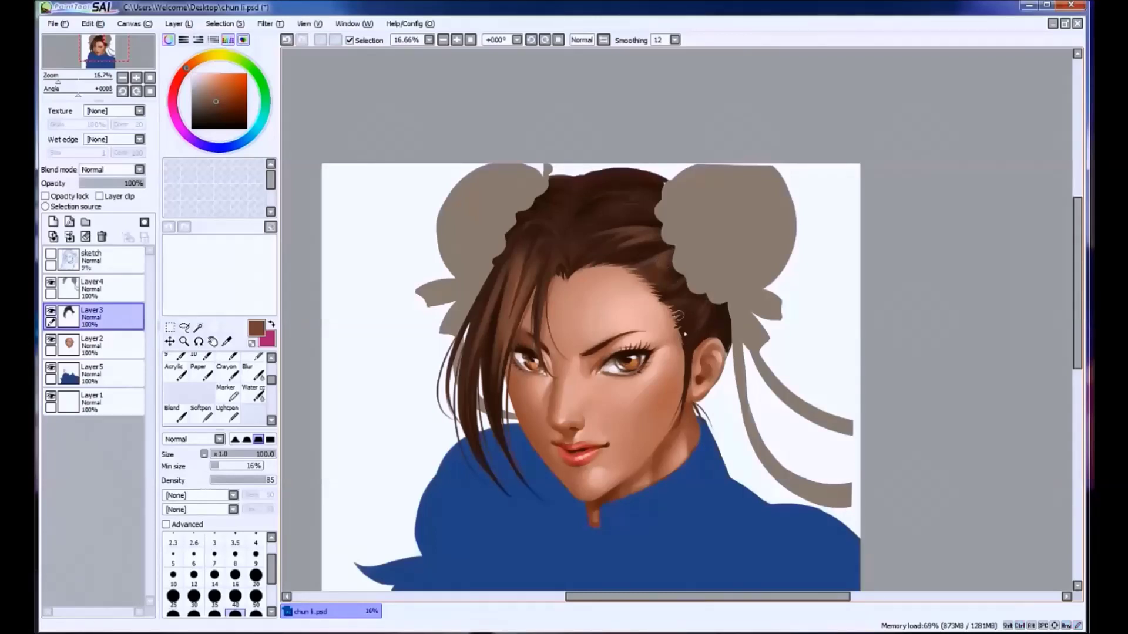
key("ctrl+z")
mouse_move(644, 212)
left_mouse_down()
mouse_move(602, 203)
mouse_move(658, 201)
left_mouse_up()
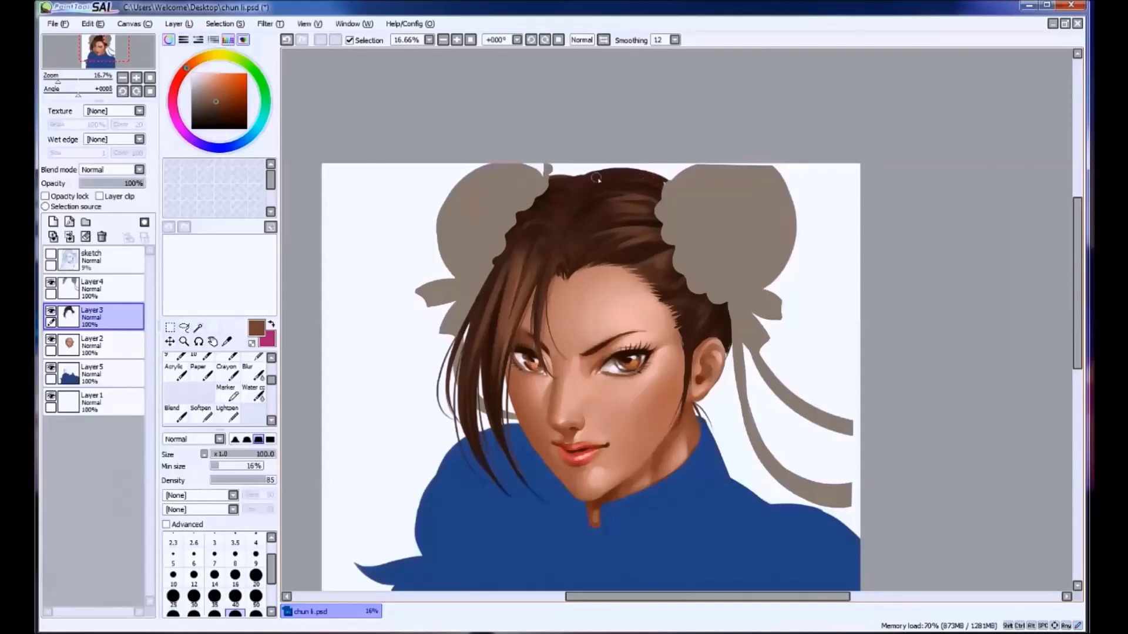
mouse_move(559, 211)
left_mouse_down()
mouse_move(569, 194)
mouse_move(554, 183)
left_mouse_up()
Blend the crown and parting hair in sampled browns with a size 120 brush, raising the minimum size to 100%.
left_click(561, 203, "alt")
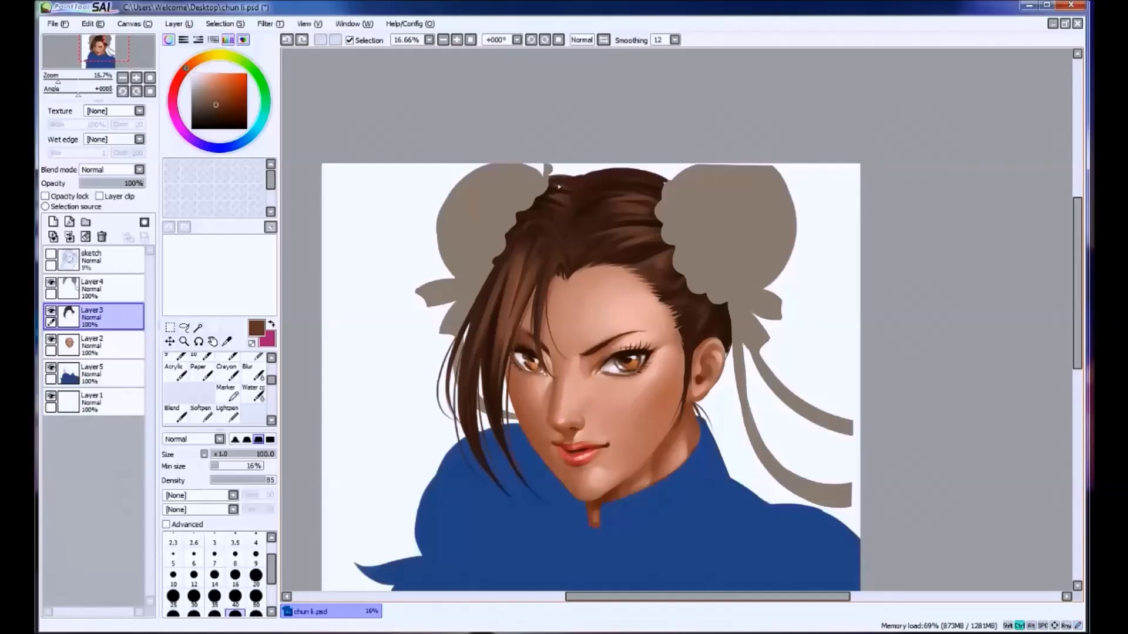
left_click(554, 220, "alt")
left_click(584, 237, "alt")
left_click(635, 238, "alt")
key("b")
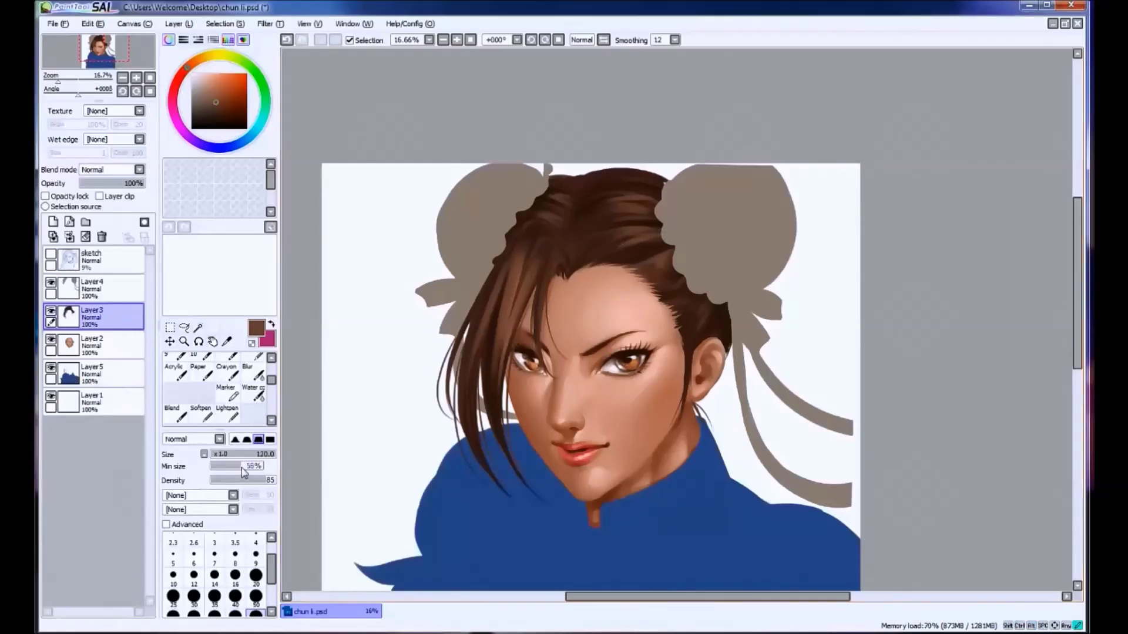
mouse_move(620, 205)
left_mouse_down()
mouse_move(658, 203)
mouse_move(605, 192)
mouse_move(658, 179)
left_mouse_up()
left_click_drag(676, 259, 657, 264)
key("ctrl+z")
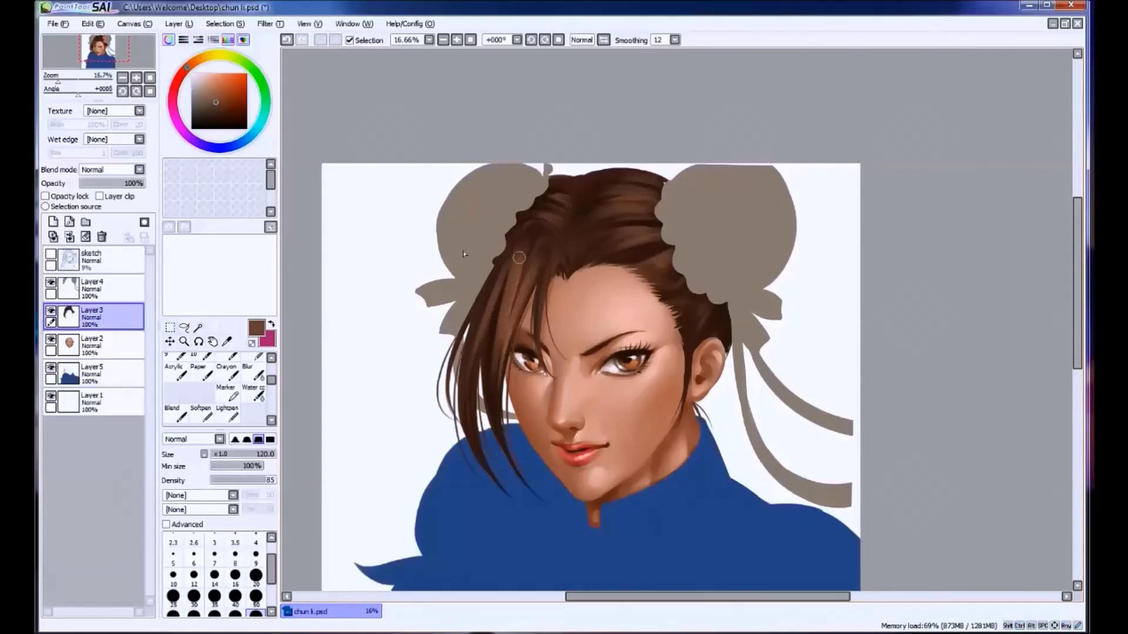
Try broad strokes down the lower part of the front lock and undo them.
left_click_drag(494, 353, 504, 436)
key("e")
mouse_move(489, 356)
left_mouse_down()
mouse_move(506, 379)
mouse_move(505, 449)
left_mouse_up()
key("ctrl+z")
key("ctrl+z")
left_click_drag(467, 350, 479, 426)
key("ctrl+z")
key("ctrl+z")
Add fine light orange highlights to the front lock with a size 30 brush at 0% minimum size, comparing before and after.
left_click(517, 240, "alt")
key("bracketleft")
key("bracketleft")
key("bracketleft")
key("bracketleft")
key("bracketleft")
key("bracketleft")
key("bracketleft")
left_click_drag(252, 465, 206, 466)
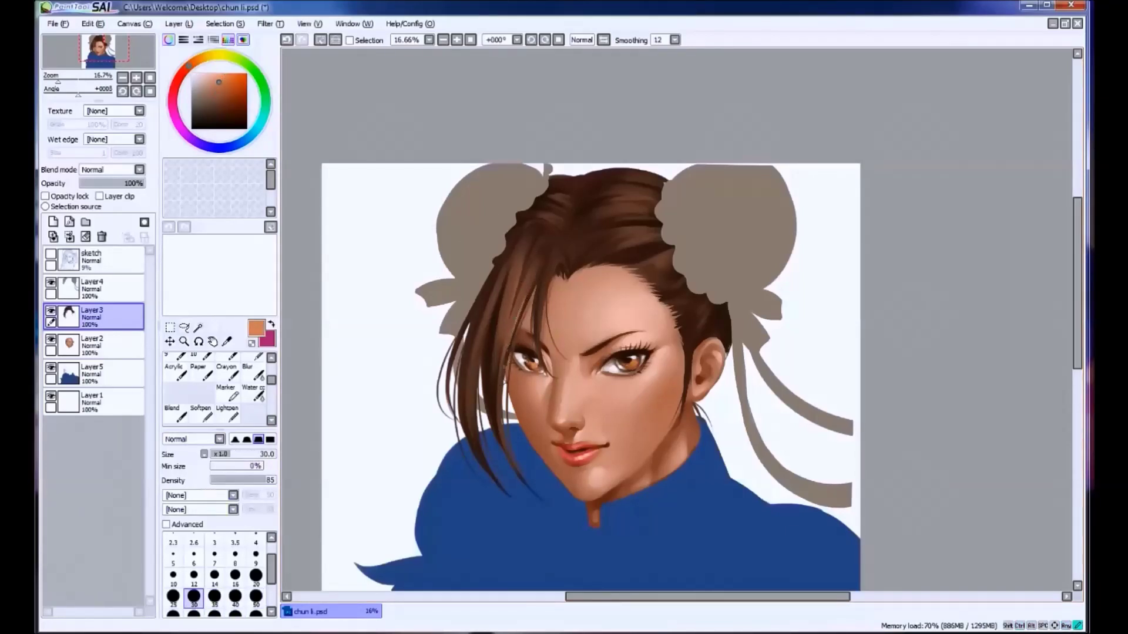
key("ctrl+y")
key("ctrl+z")
key("ctrl+y")
key("ctrl+z")
key("ctrl+y")
key("ctrl+z")
key("ctrl+y")
key("ctrl+z")
key("ctrl+y")
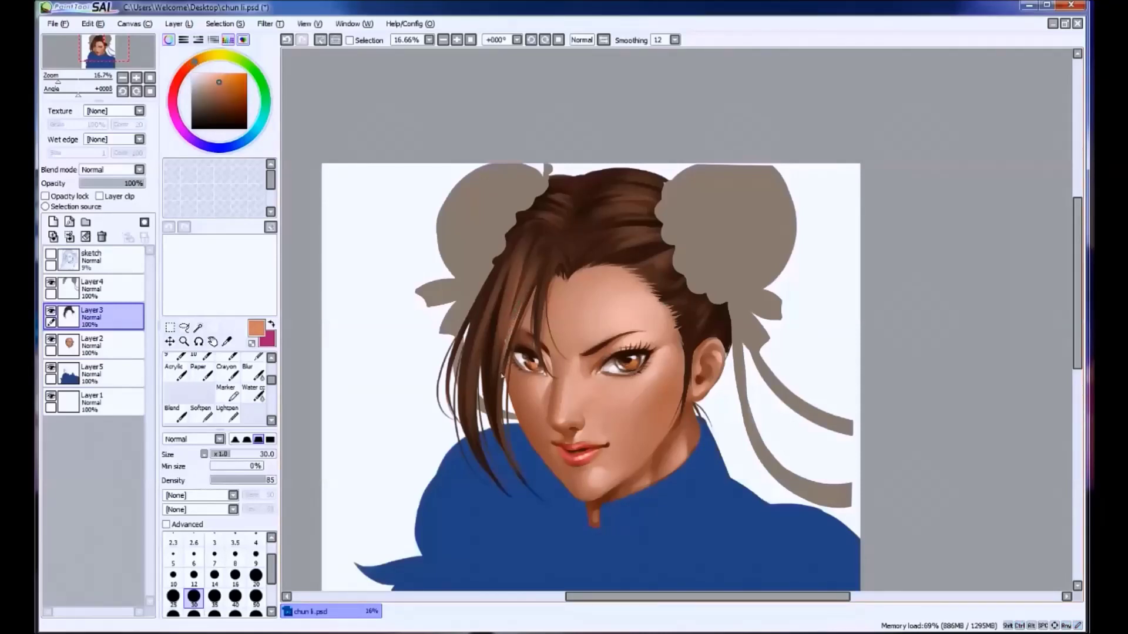
key("ctrl+z")
key("ctrl+y")
Strengthen the light orange highlight strands down the front lock with a size 50 brush.
key("bracketright")
key("bracketright")
key("bracketright")
key("ctrl+z")
key("ctrl+y")
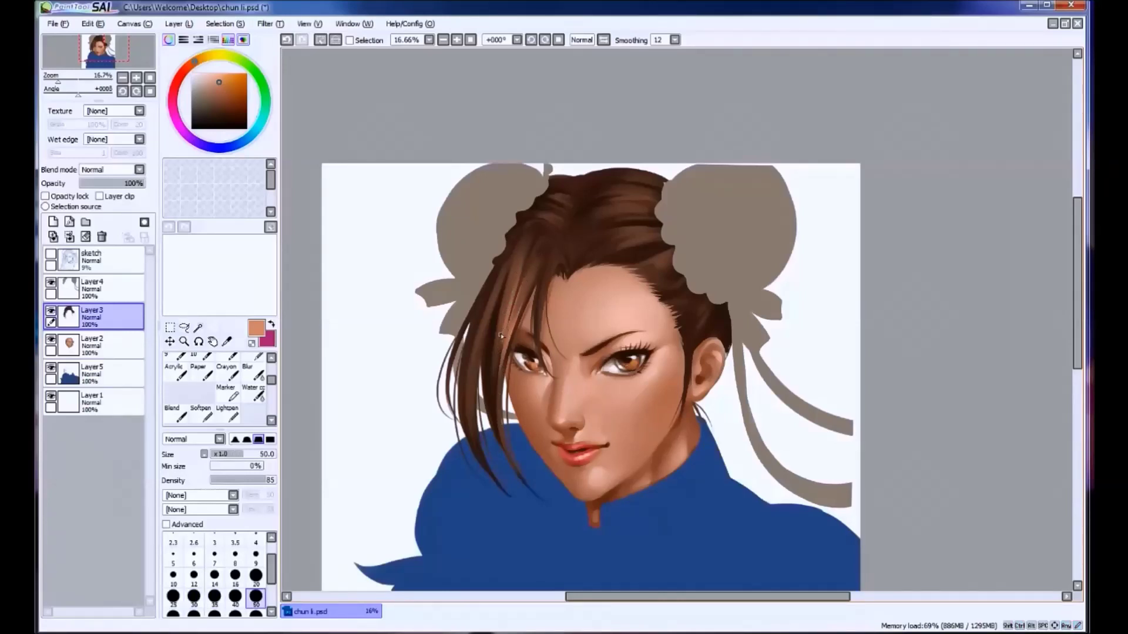
key("ctrl+z")
key("ctrl+z")
mouse_move(470, 359)
left_mouse_down()
mouse_move(469, 425)
mouse_move(514, 464)
left_mouse_up()
key("ctrl+z")
key("ctrl+y")
key("ctrl+z")
key("ctrl+y")
key("ctrl+z")
Add a curved light orange highlight to the hair at the parting with a size 70 brush.
mouse_move(528, 238)
left_mouse_down()
mouse_move(537, 279)
mouse_move(559, 243)
mouse_move(567, 268)
left_mouse_up()
key("ctrl+z")
key("ctrl+z")
key("ctrl+y")
key("bracketright")
key("bracketright")
key("ctrl+z")
left_click_drag(567, 259, 548, 231)
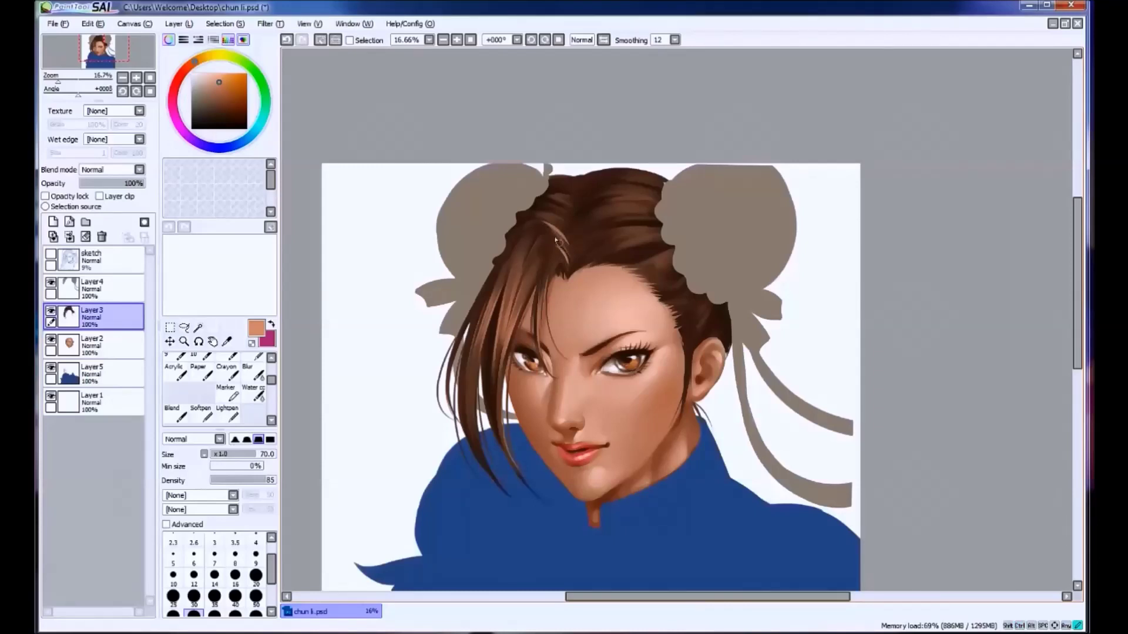
key("ctrl")
key("ctrl+z")
key("ctrl+y")
key("ctrl+z")
key("ctrl+y")
Broaden the highlight at the parting with a size 120 brush at 40% minimum size.
left_click(235, 466)
key("ctrl+z")
key("ctrl+y")
key("bracketright")
key("bracketright")
key("bracketright")
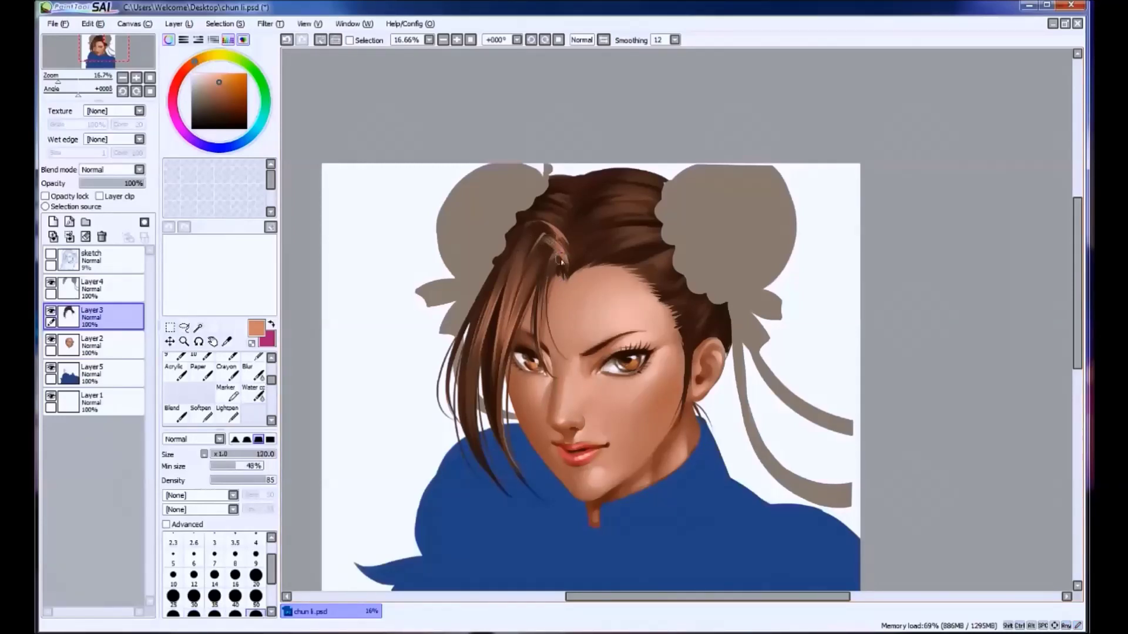
left_click_drag(526, 277, 499, 377)
key("ctrl+z")
key("ctrl+z")
key("ctrl+y")
key("ctrl+z")
Paint thin light orange highlights on the swept-back hair, temple and hair above the ear with a size 50 brush at 3% minimum size.
left_click(212, 465)
left_click(255, 597)
mouse_move(625, 249)
left_mouse_down()
mouse_move(649, 240)
mouse_move(628, 247)
left_mouse_up()
key("ctrl+z")
key("ctrl+z")
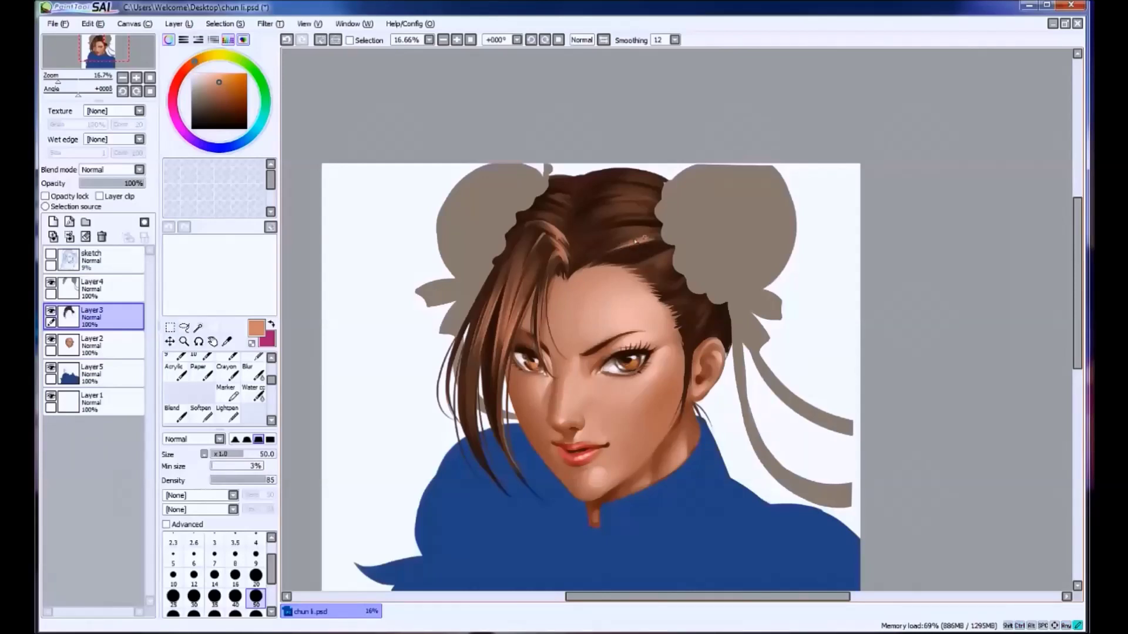
key("ctrl+z")
key("ctrl+z")
mouse_move(614, 237)
left_mouse_down()
mouse_move(646, 230)
mouse_move(618, 232)
mouse_move(624, 253)
left_mouse_up()
key("ctrl+z")
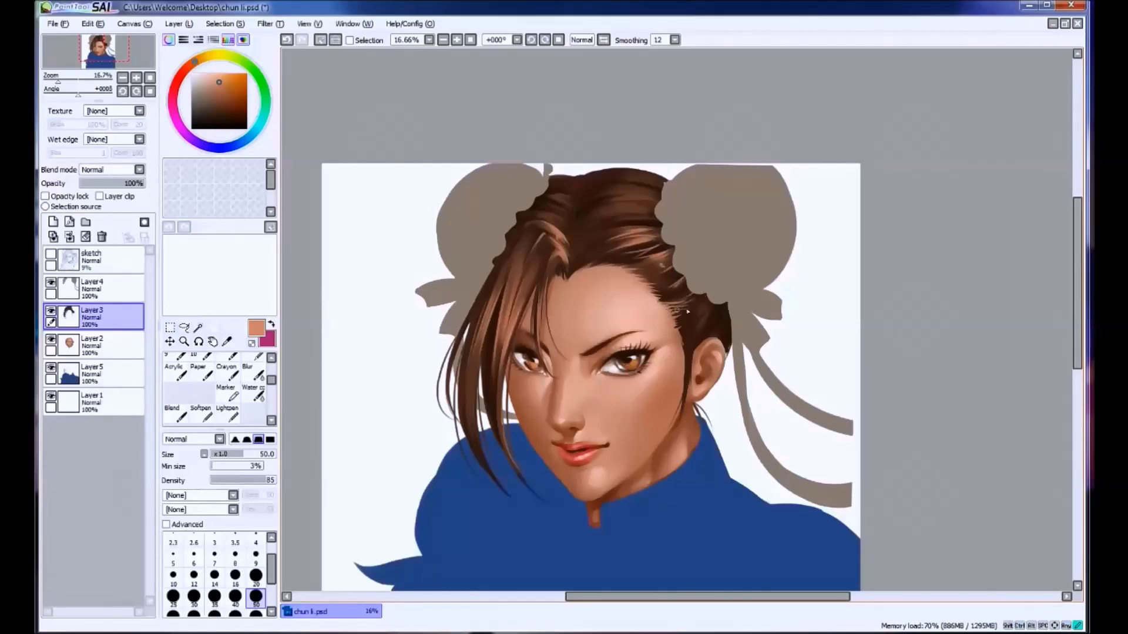
key("ctrl+z")
left_click_drag(712, 301, 699, 323)
Add soft light orange highlight strands across the crown between the buns with a size 120 brush.
mouse_move(600, 229)
left_mouse_down()
mouse_move(646, 221)
mouse_move(605, 228)
mouse_move(611, 220)
left_mouse_up()
key("ctrl+z")
key("ctrl+z")
key("bracketright")
key("bracketright")
key("bracketright")
key("bracketright")
key("bracketright")
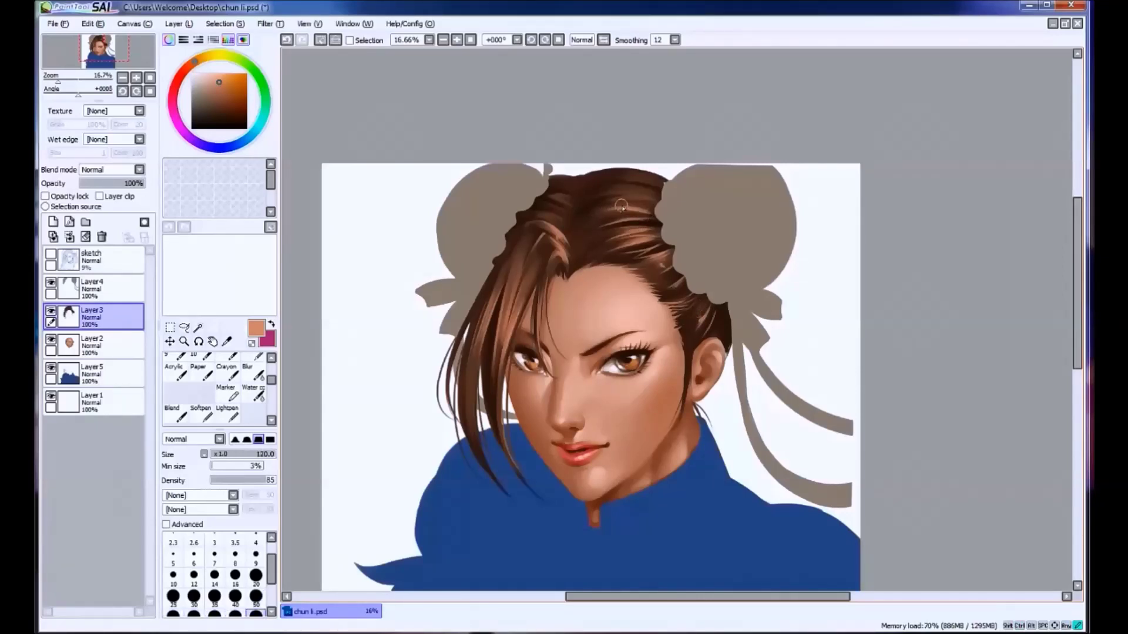
key("ctrl+z")
Refine the highlights on the front lock and its roots with a size 60 brush, comparing the hair before and after.
left_click_drag(531, 297, 550, 259)
key("ctrl+z")
key("ctrl+z")
key("ctrl+y")
key("ctrl+z")
key("ctrl+y")
key("ctrl+z")
key("bracketleft")
key("bracketleft")
key("bracketleft")
key("bracketleft")
left_click_drag(557, 224, 551, 218)
key("ctrl+z")
key("ctrl+y")
key("ctrl+z")
key("ctrl+y")
key("ctrl+z")
key("ctrl+y")
key("ctrl+z")
key("ctrl+y")
scroll(566, 287, "down", 1)
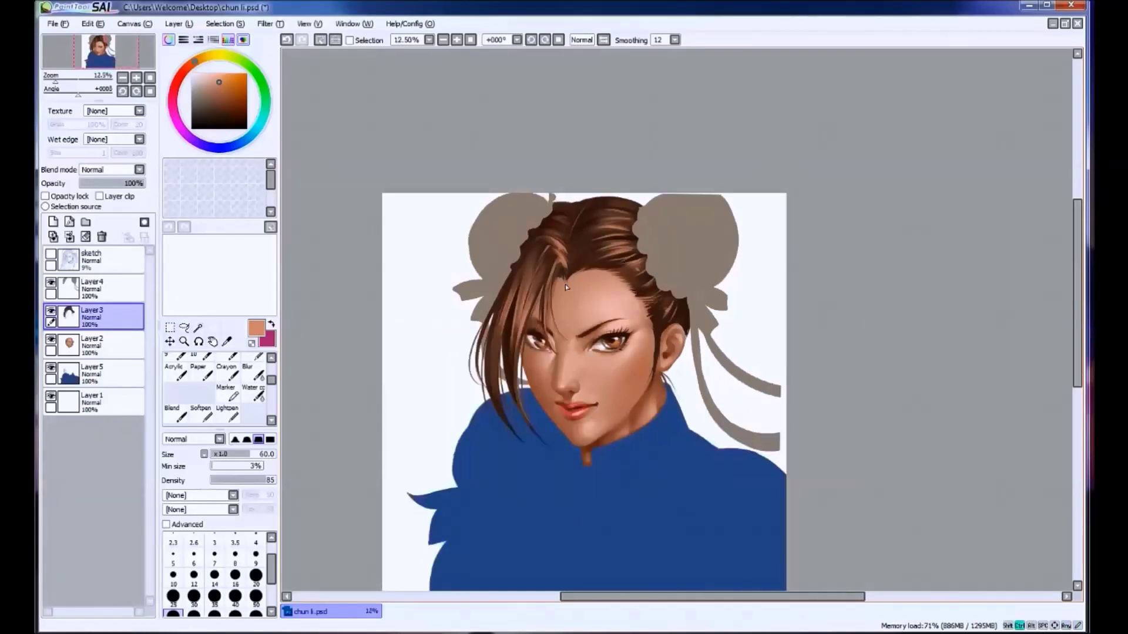
Sample dark brown from the crown, set the brush size to 120, undo the last strokes and clear the selection.
scroll(566, 286, "up", 1)
left_click(560, 187, "alt")
key("bracketright")
key("bracketright")
key("bracketright")
key("bracketright")
key("ctrl+z")
key("ctrl+z")
key("ctrl+z")
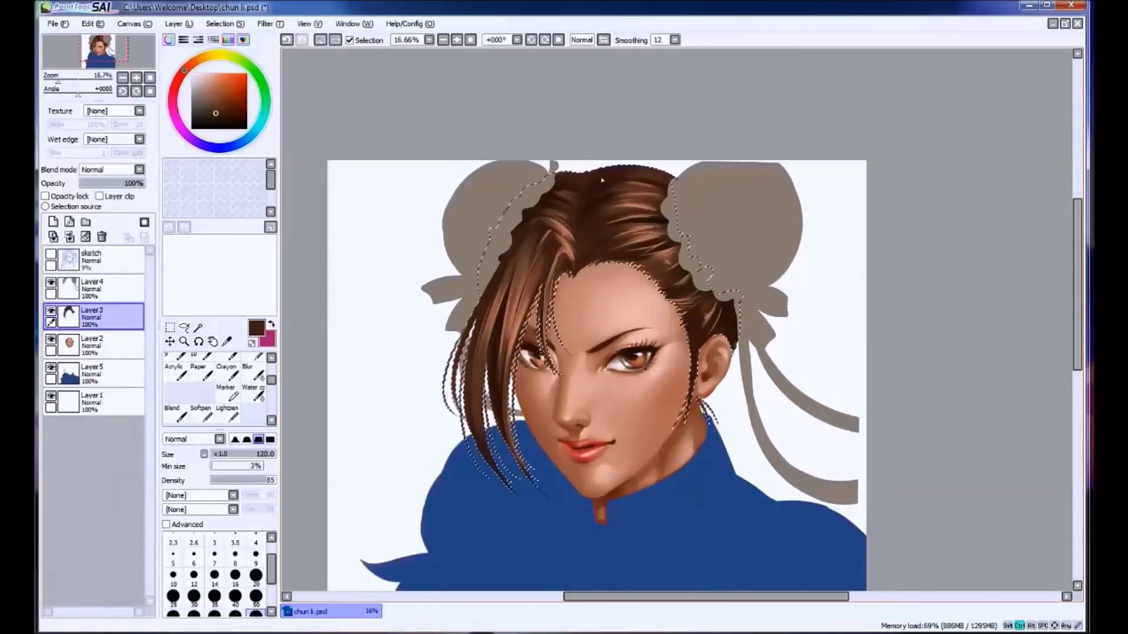
key("ctrl+d")
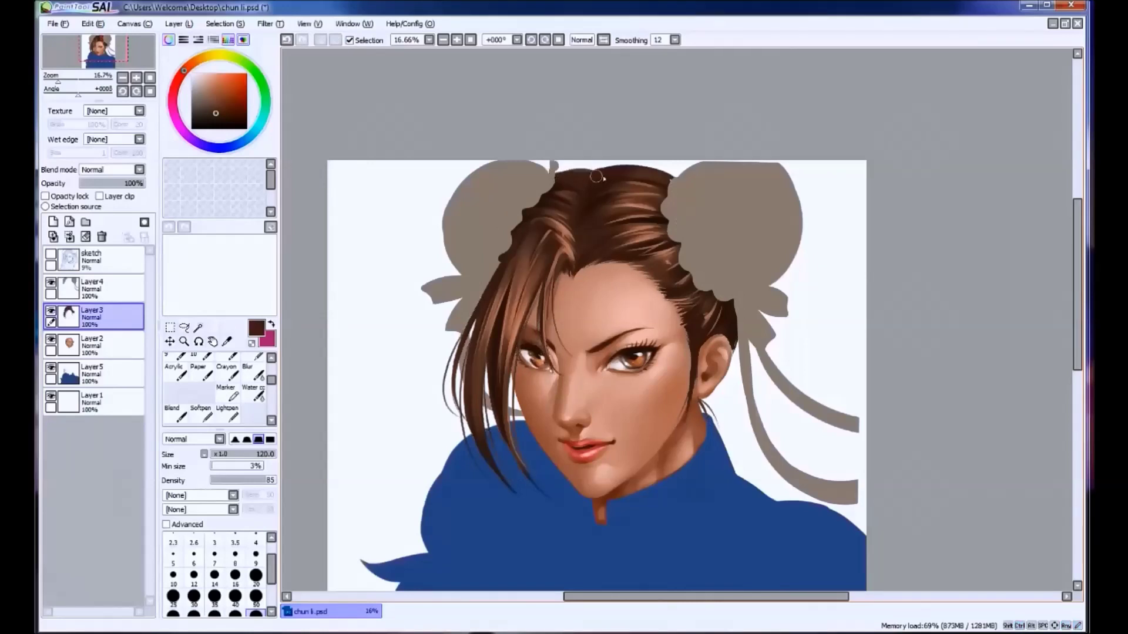
Smooth the upper outline and roots of the crown between the buns with sampled dark brown tones.
left_click(564, 188, "alt")
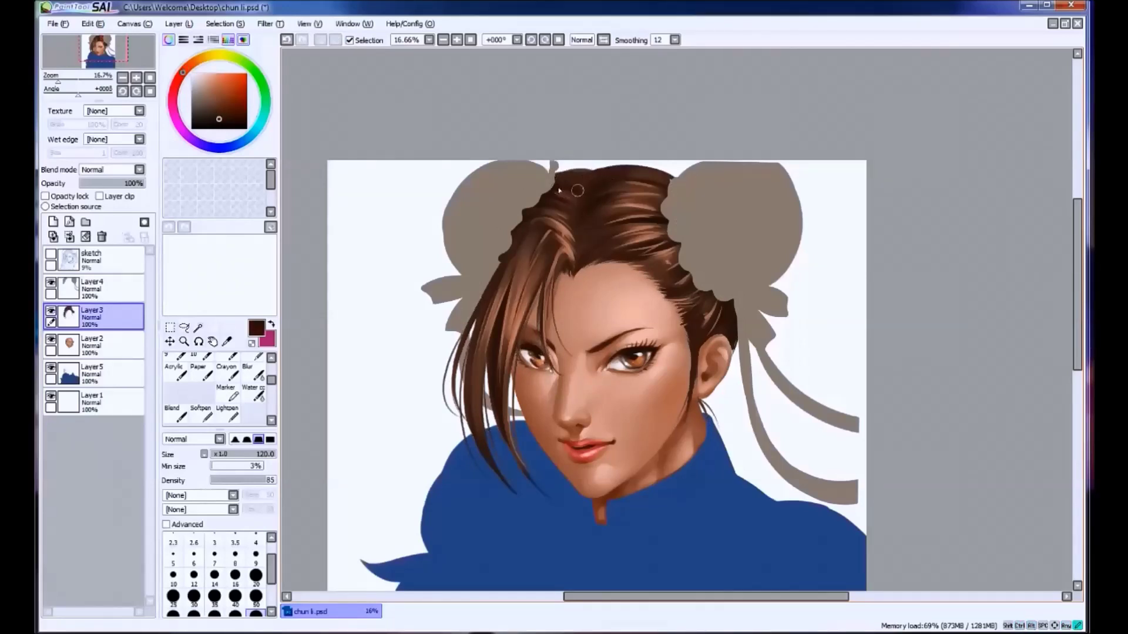
left_click_drag(567, 179, 600, 175)
left_click_drag(626, 170, 634, 174)
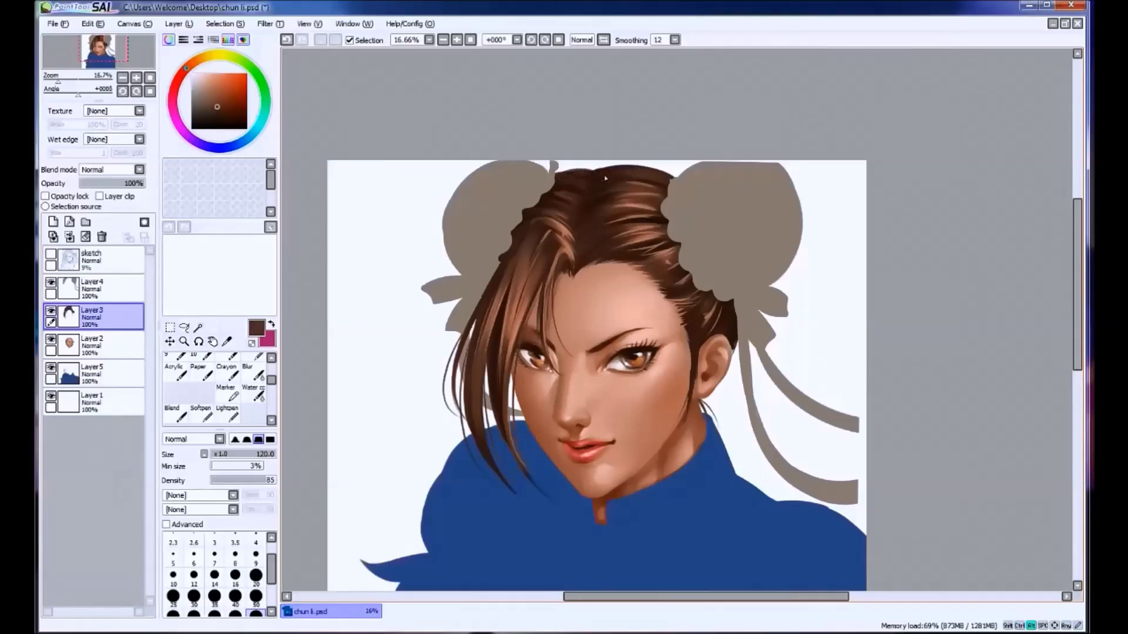
left_click(593, 175, "alt")
left_click(597, 189, "alt")
left_click_drag(576, 200, 562, 195)
left_click(598, 179, "alt")
left_click(581, 235, "alt")
Extend the tip of the front lock over the blue collar with a size 40 dark brown brush and save the file.
scroll(444, 353, "down", 1)
left_click_drag(446, 340, 443, 252)
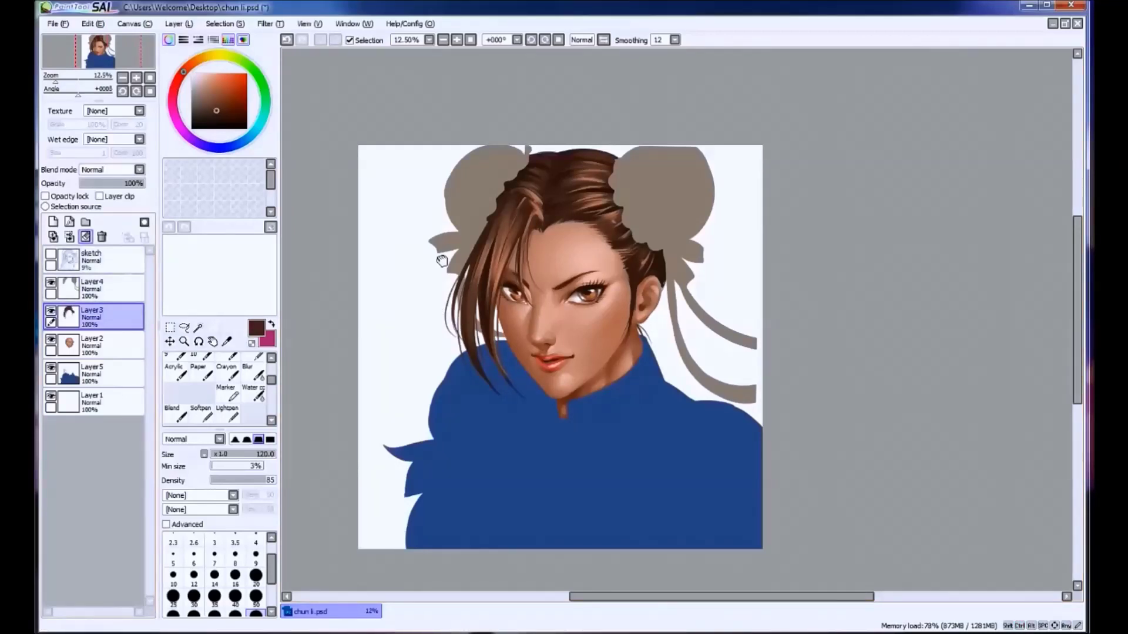
key("bracketleft")
key("bracketleft")
key("bracketleft")
key("bracketleft")
key("bracketleft")
key("bracketleft")
key("ctrl+z")
left_click(470, 295, "alt")
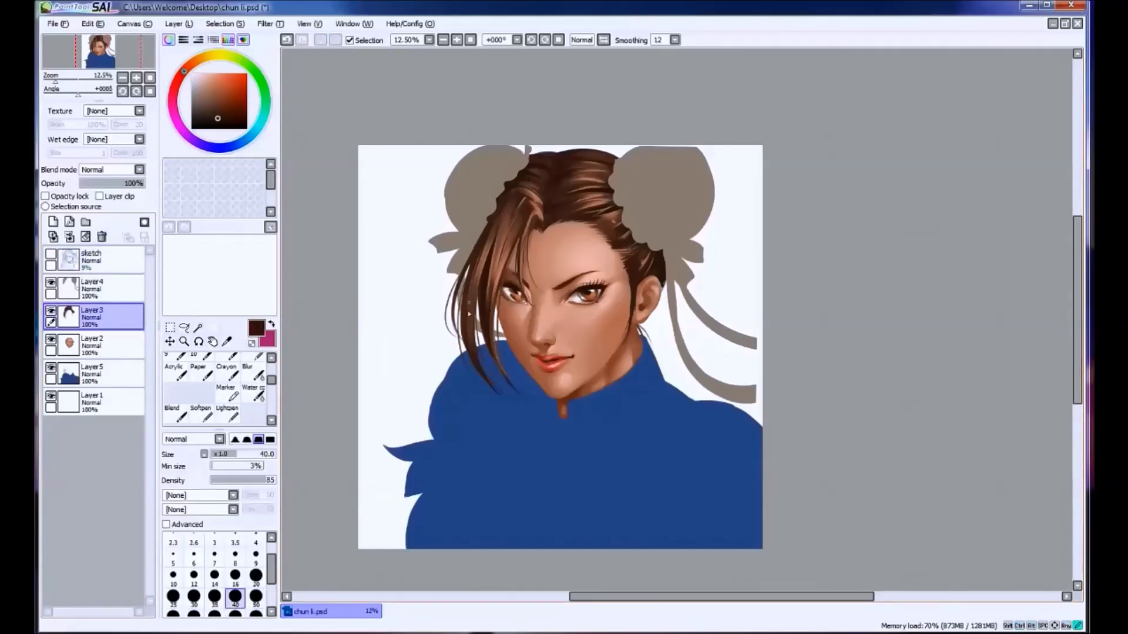
key("ctrl+s")
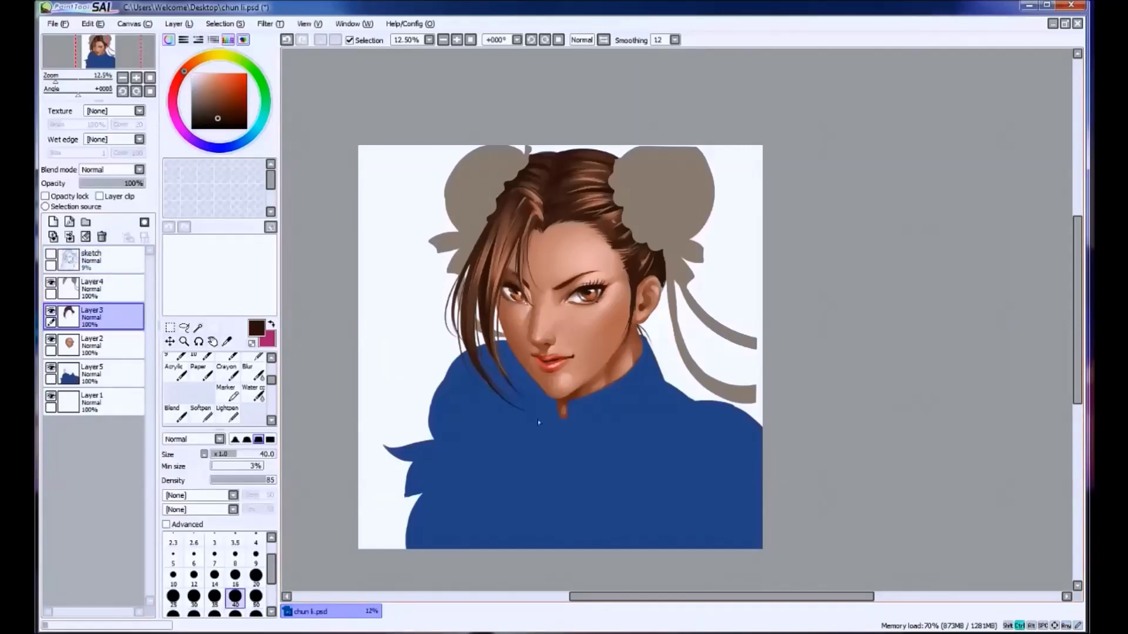
Sample light orange from the chin and try a thin highlight strand along the loose front locks.
left_click(535, 369, "alt")
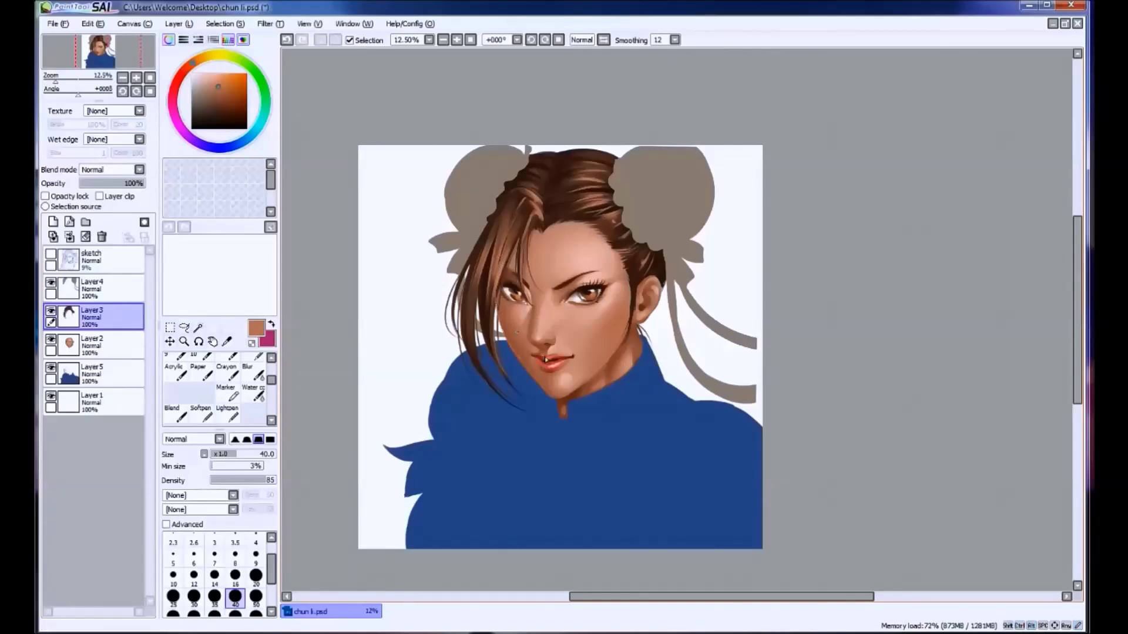
key("ctrl+z")
left_click(535, 368, "alt")
left_click(558, 389, "alt")
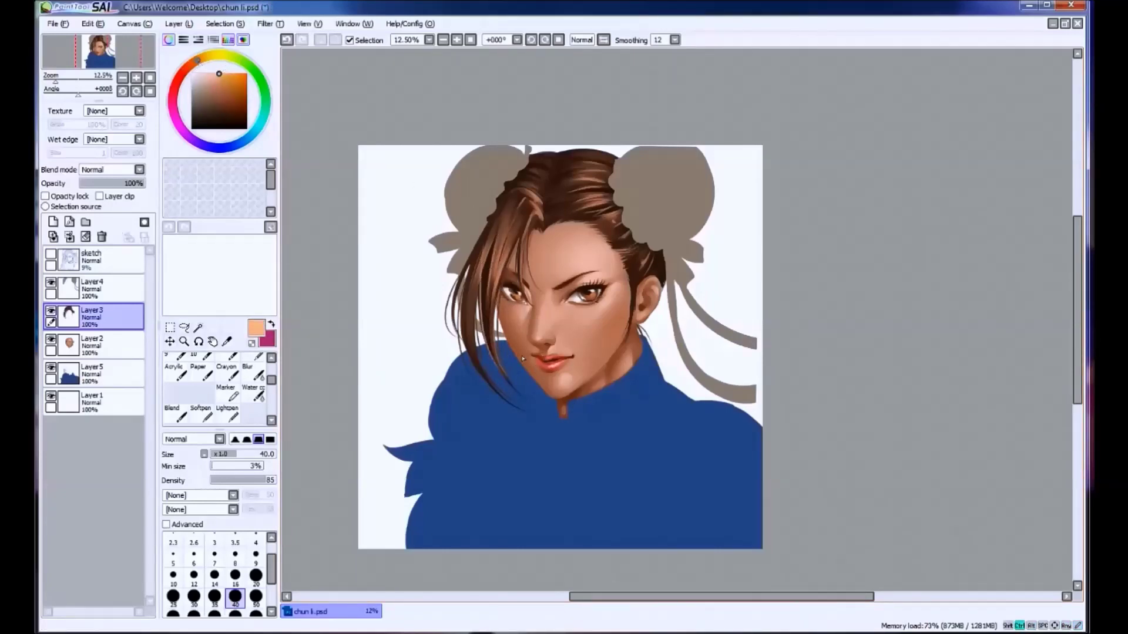
left_click_drag(470, 303, 485, 394)
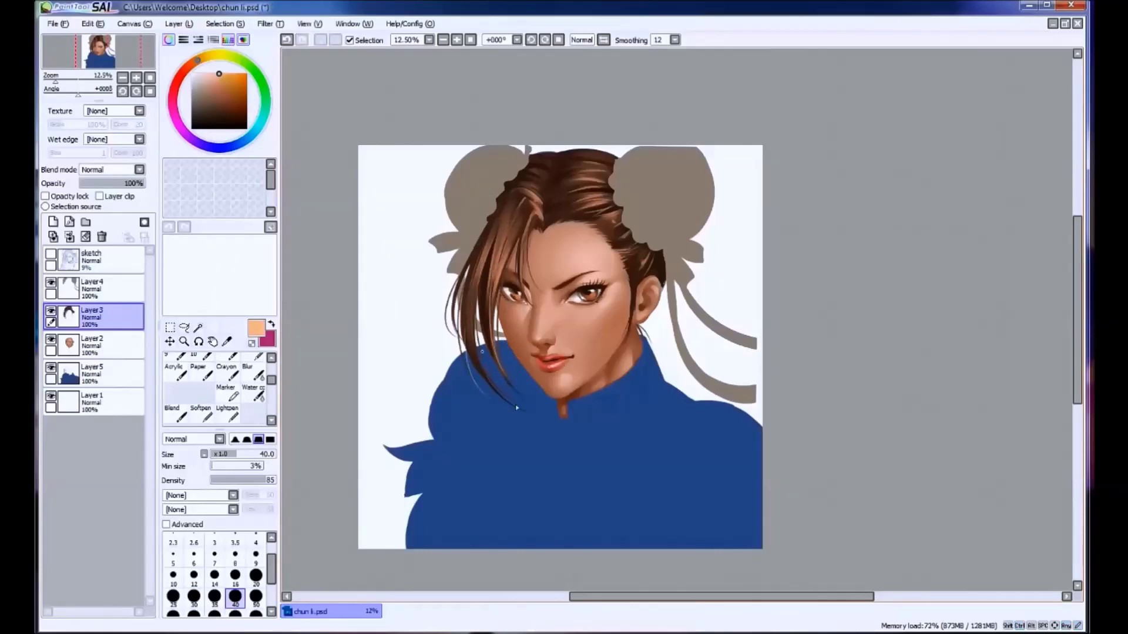
key("ctrl+z")
Try thin light orange strands along the parting, hairline and temple, undo the unwanted strokes and save the file.
left_click_drag(533, 249, 522, 230)
key("ctrl+z")
left_click_drag(621, 226, 616, 243)
key("ctrl+z")
mouse_move(568, 222)
left_mouse_down()
mouse_move(601, 214)
mouse_move(543, 227)
mouse_move(599, 197)
mouse_move(590, 173)
mouse_move(498, 264)
mouse_move(499, 207)
left_mouse_up()
key("ctrl+z")
key("ctrl+z")
key("ctrl+z")
key("ctrl+z")
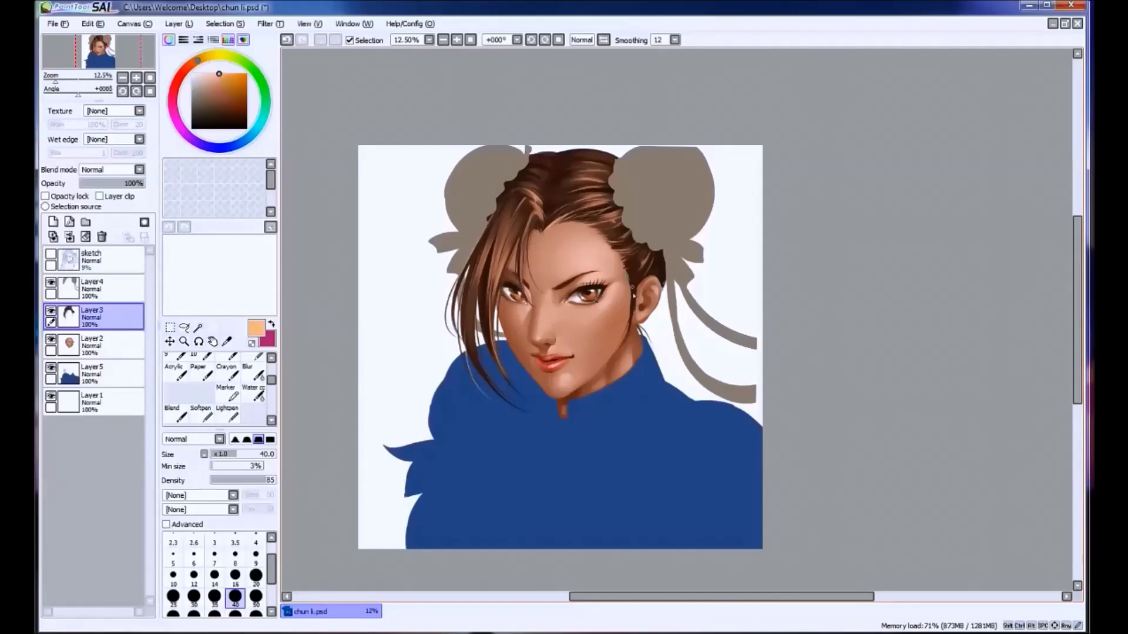
key("ctrl+z")
key("ctrl+s")
Load the bun covers and ribbons on Layer4 as a selection and set the brush to size 160 with 87% minimum size.
left_click(71, 291)
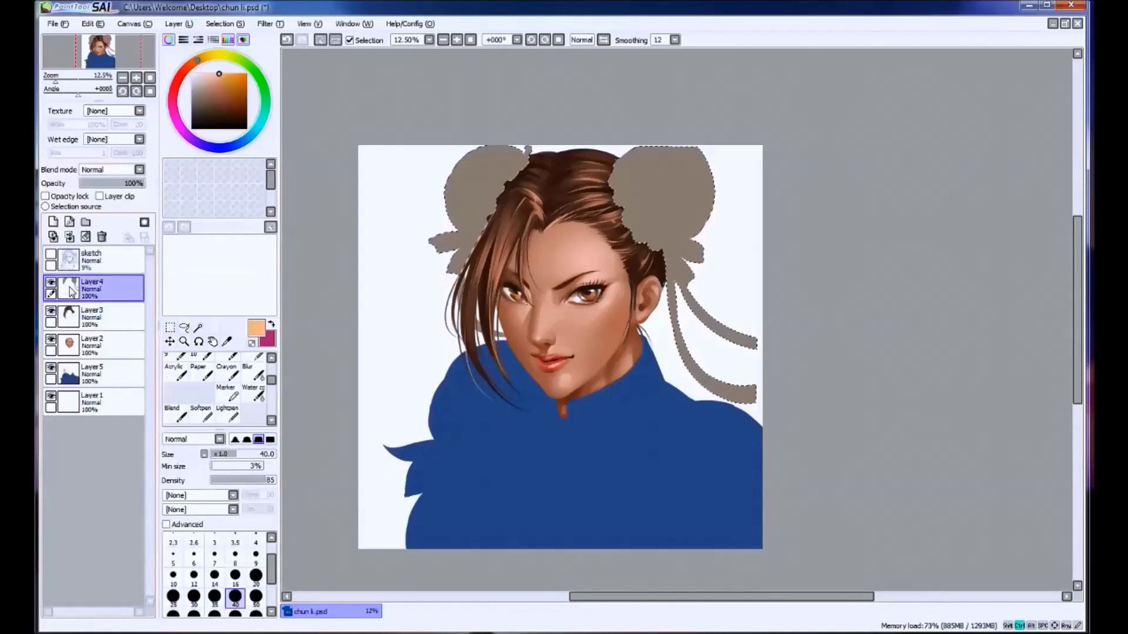
key("bracketright")
key("bracketright")
key("bracketright")
key("bracketright")
key("bracketright")
key("bracketright")
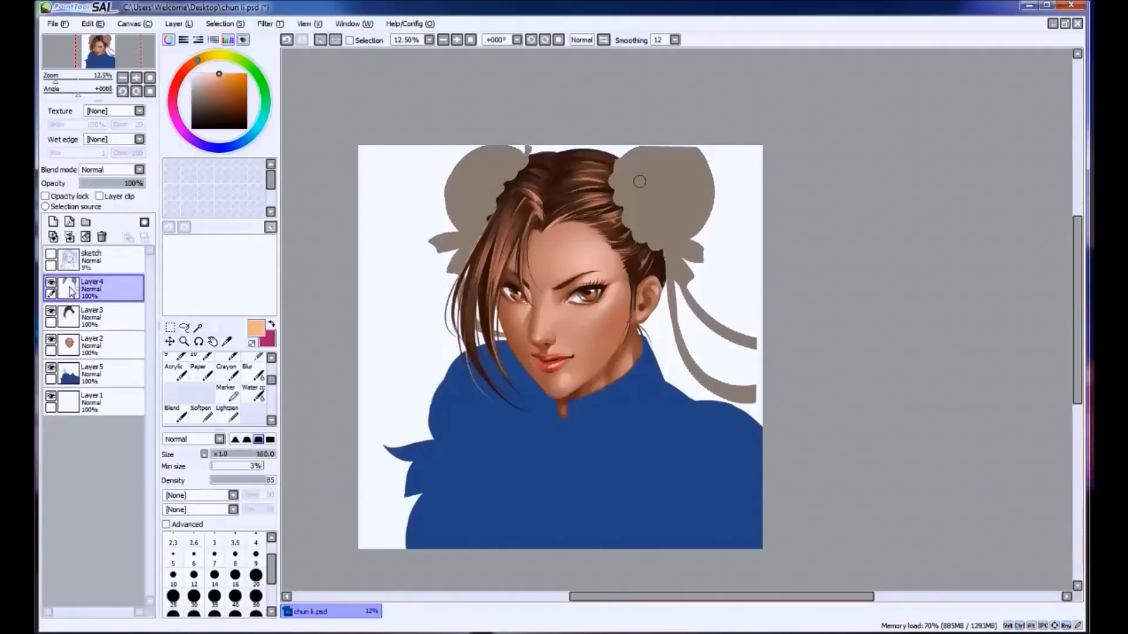
left_click(651, 184, "alt")
left_click(620, 179, "alt")
left_click_drag(619, 179, 634, 199)
key("ctrl+z")
left_click_drag(221, 466, 256, 472)
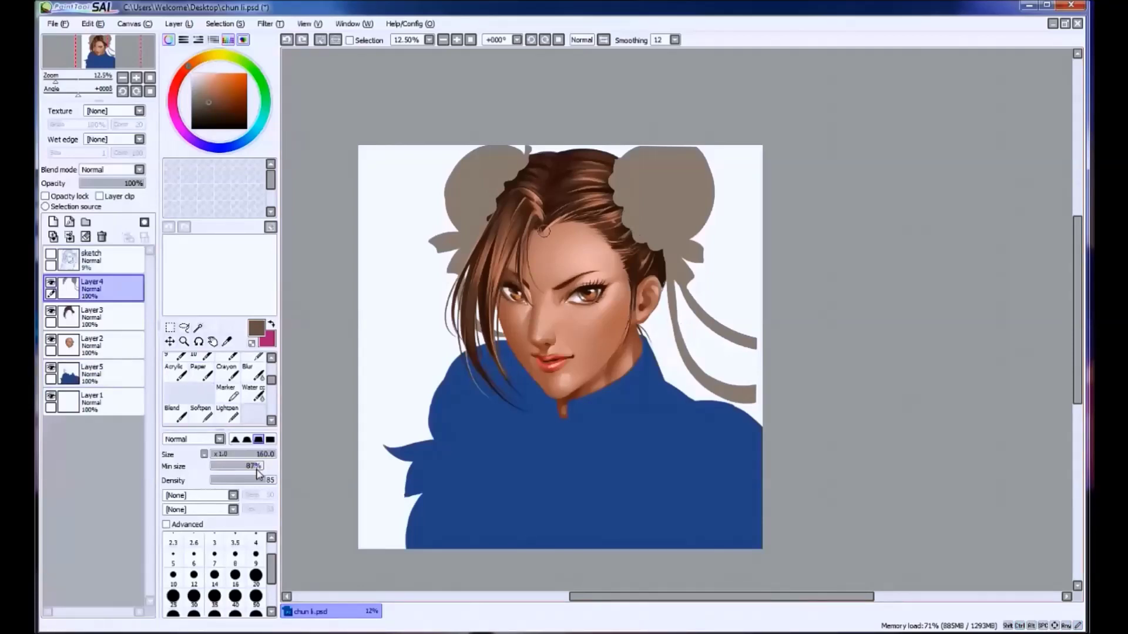
left_click(175, 86)
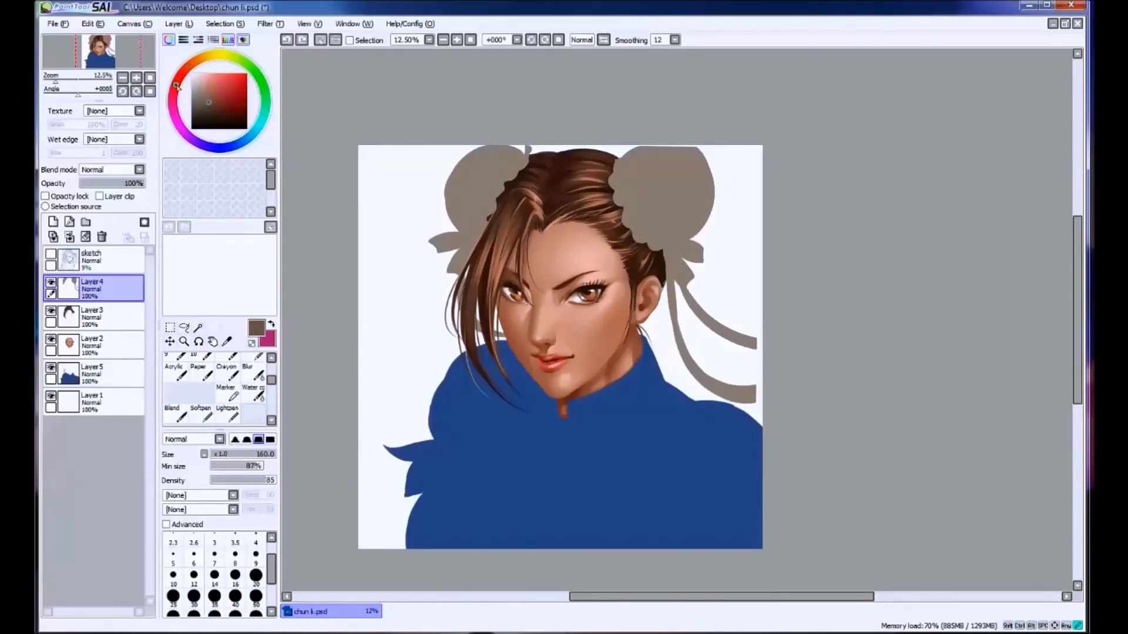
left_click(640, 196, "alt")
left_click(643, 231, "alt")
key("ctrl+z")
left_click(633, 181, "alt")
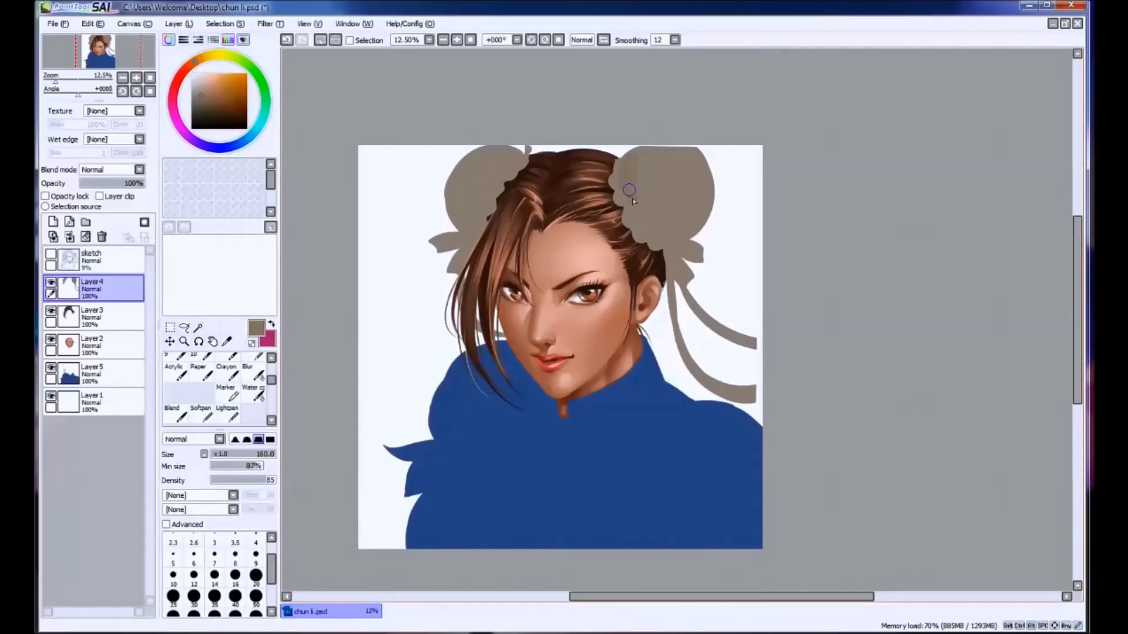
Paint a soft light grey highlight over the right bun cover with a size 300 brush to round its form.
left_click(637, 165, "alt")
left_click(201, 80)
key("bracketright")
key("bracketright")
mouse_move(614, 185)
left_mouse_down()
mouse_move(645, 170)
mouse_move(646, 183)
left_mouse_up()
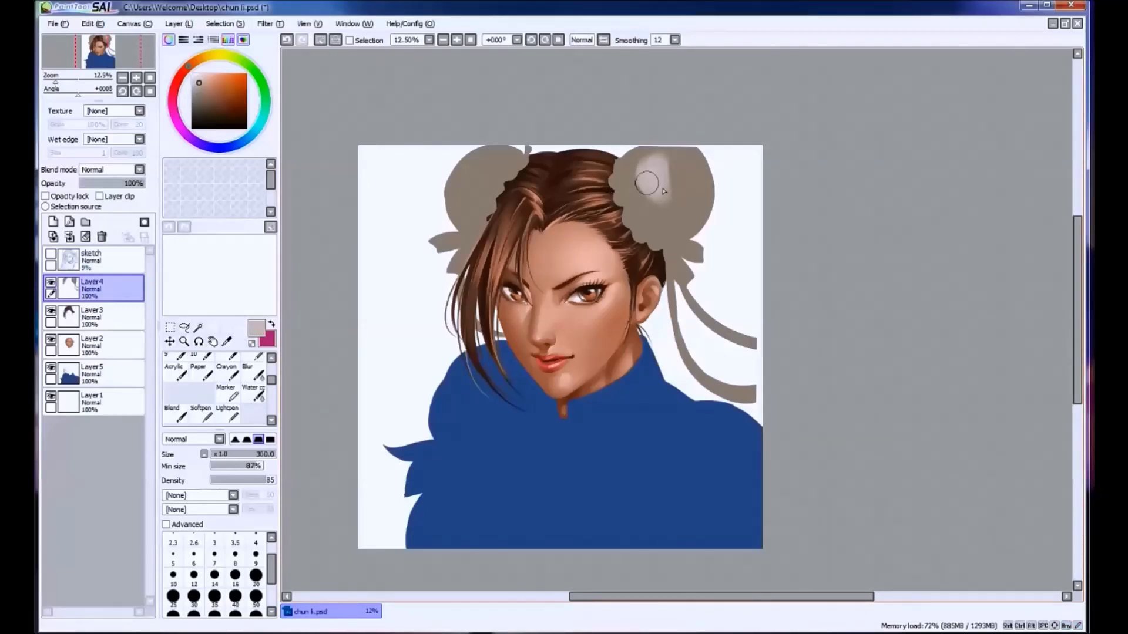
mouse_move(659, 161)
left_mouse_down()
mouse_move(679, 191)
mouse_move(676, 161)
mouse_move(688, 198)
mouse_move(696, 187)
mouse_move(652, 196)
mouse_move(668, 199)
mouse_move(612, 181)
mouse_move(625, 222)
mouse_move(694, 258)
mouse_move(612, 176)
mouse_move(616, 158)
mouse_move(640, 169)
mouse_move(663, 146)
mouse_move(663, 228)
mouse_move(670, 183)
mouse_move(722, 234)
mouse_move(663, 178)
mouse_move(684, 201)
mouse_move(661, 244)
left_mouse_up()
left_click(670, 189, "alt")
left_click(664, 178, "alt")
Model the left bun cover with soft light grey tones and refine it near the frill with a size 100 brush.
left_click_drag(488, 164, 468, 186)
left_click(482, 211, "alt")
key("bracketleft")
key("bracketleft")
left_click(483, 176, "alt")
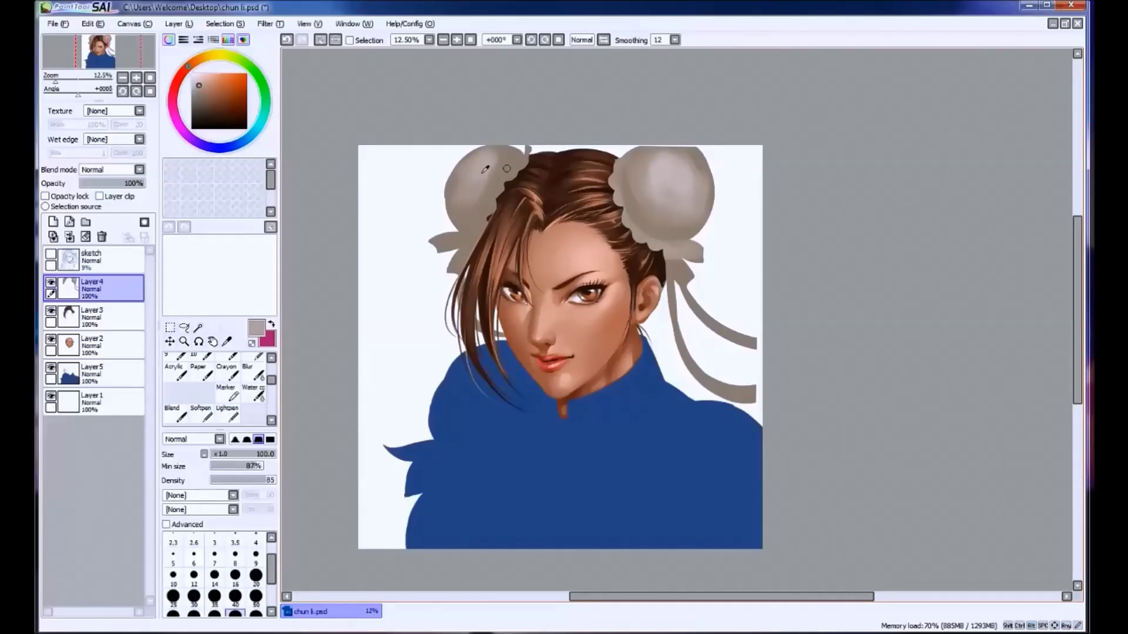
key("ctrl+z")
left_click_drag(505, 171, 490, 219)
key("ctrl+z")
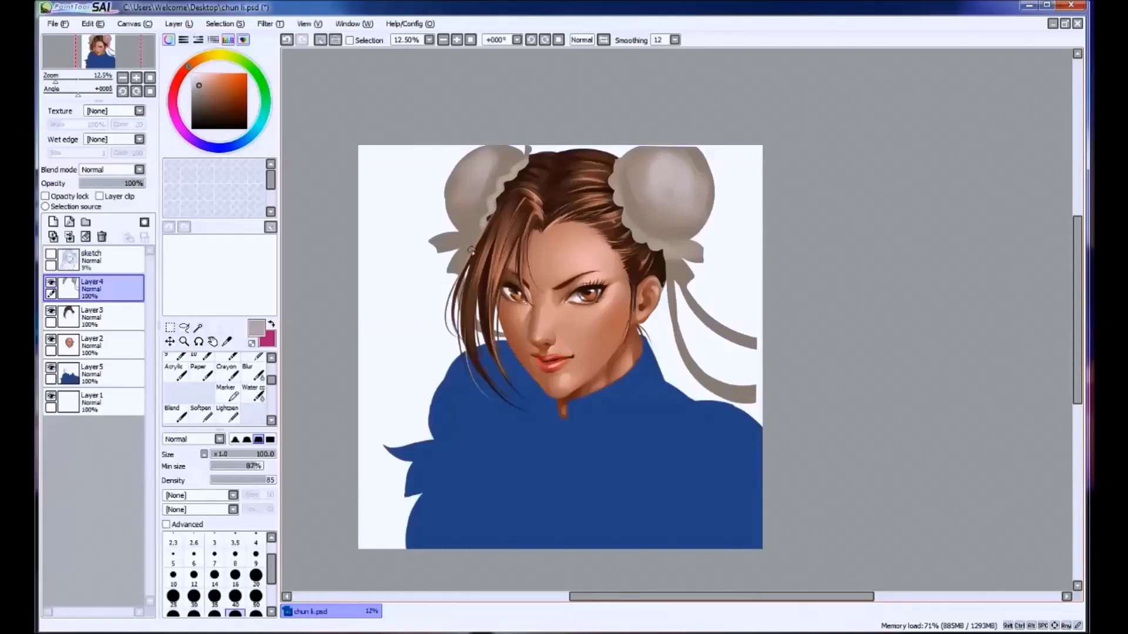
left_click(478, 206, "alt")
Clear the selection and paint the scalloped frill of the right bun cover in light grey with a size 80 brush.
key("ctrl+d")
key("bracketleft")
left_click(616, 170, "alt")
left_click_drag(618, 166, 610, 187)
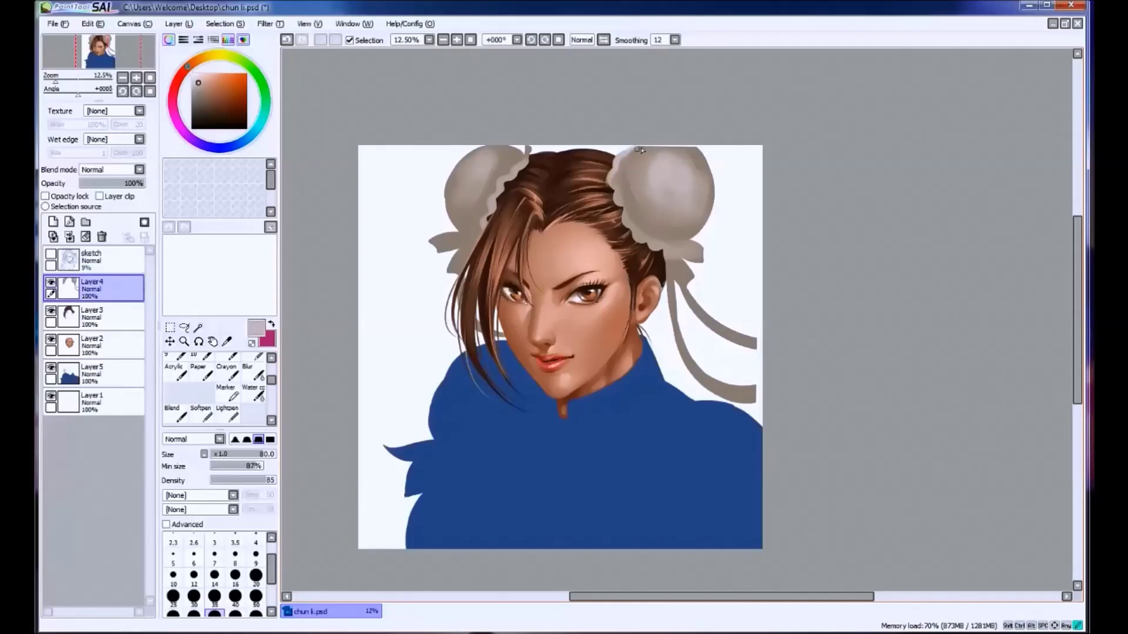
left_click(637, 155, "alt")
mouse_move(614, 171)
left_mouse_down()
mouse_move(608, 191)
mouse_move(623, 218)
mouse_move(615, 195)
left_mouse_up()
key("ctrl+z")
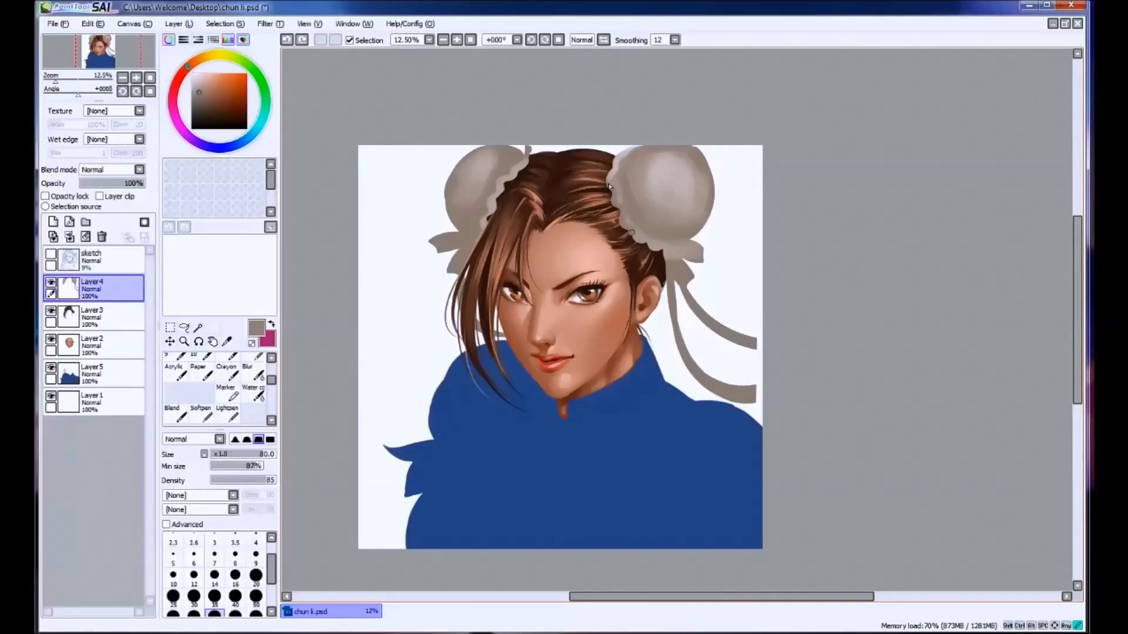
left_click_drag(651, 249, 673, 258)
Shade the inner side of the right bun cover beside the frill with dark grey-brown, blending with a size 160 brush.
left_click(204, 103)
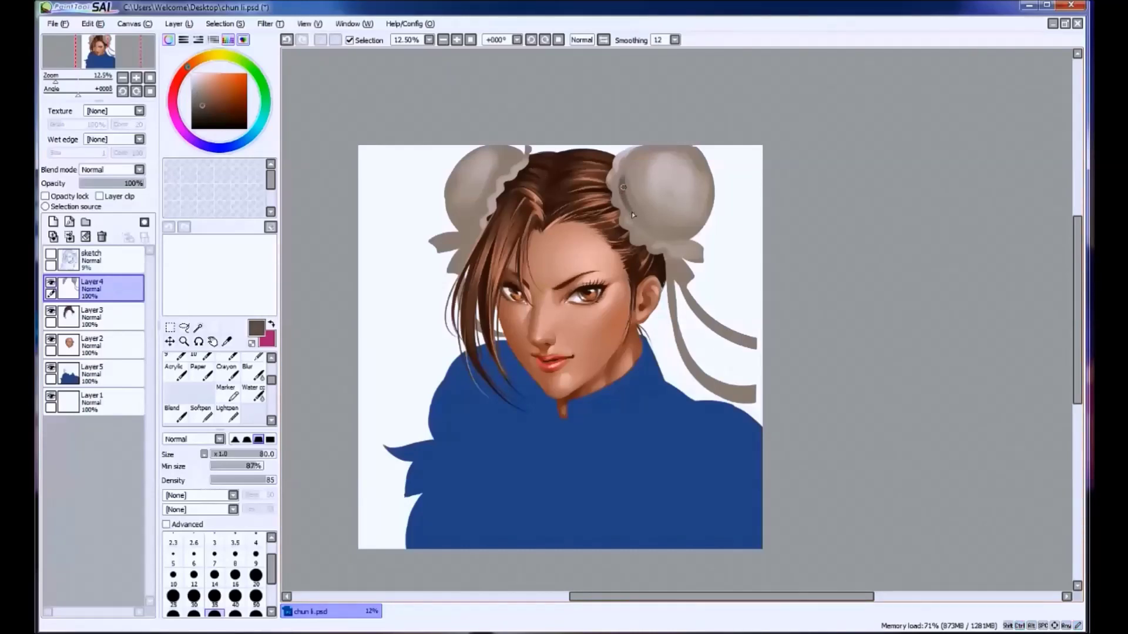
key("bracketright")
key("bracketright")
key("bracketright")
key("ctrl+z")
mouse_move(634, 216)
left_mouse_down()
mouse_move(662, 217)
mouse_move(642, 213)
mouse_move(651, 202)
mouse_move(660, 209)
mouse_move(639, 200)
left_mouse_up()
left_click(646, 217, "alt")
left_click(637, 194, "alt")
left_click(639, 203, "alt")
left_click(632, 207, "alt")
left_click(697, 218, "alt")
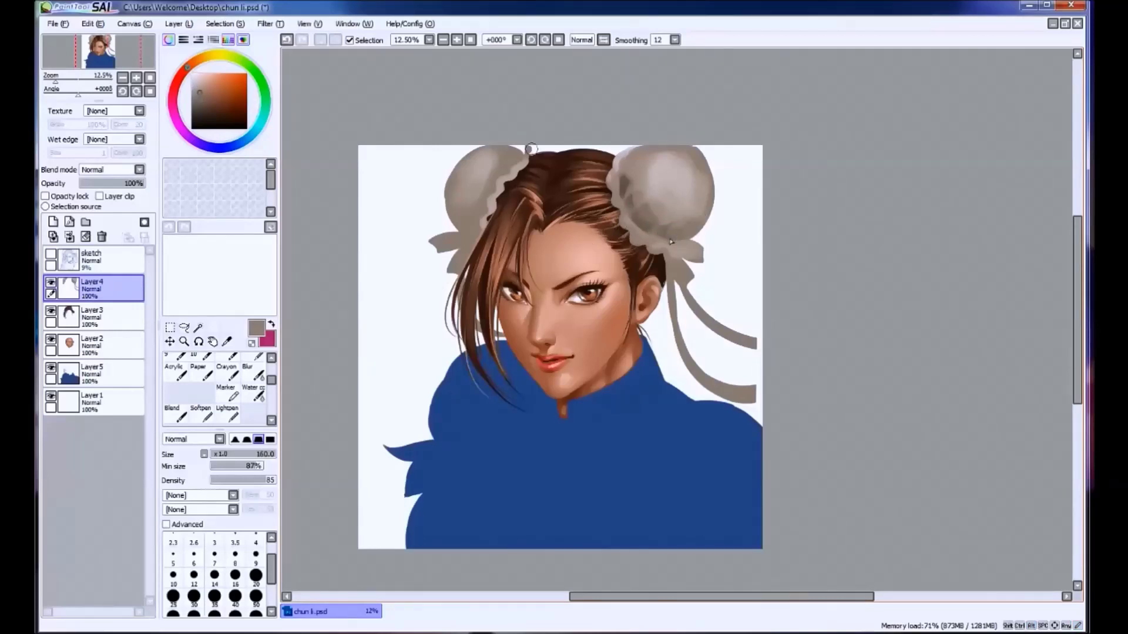
Paint darker shading along the lower edge of the right bun cover above the frill with a size 80 brush.
left_click(640, 211, "alt")
key("bracketleft")
key("bracketleft")
key("bracketleft")
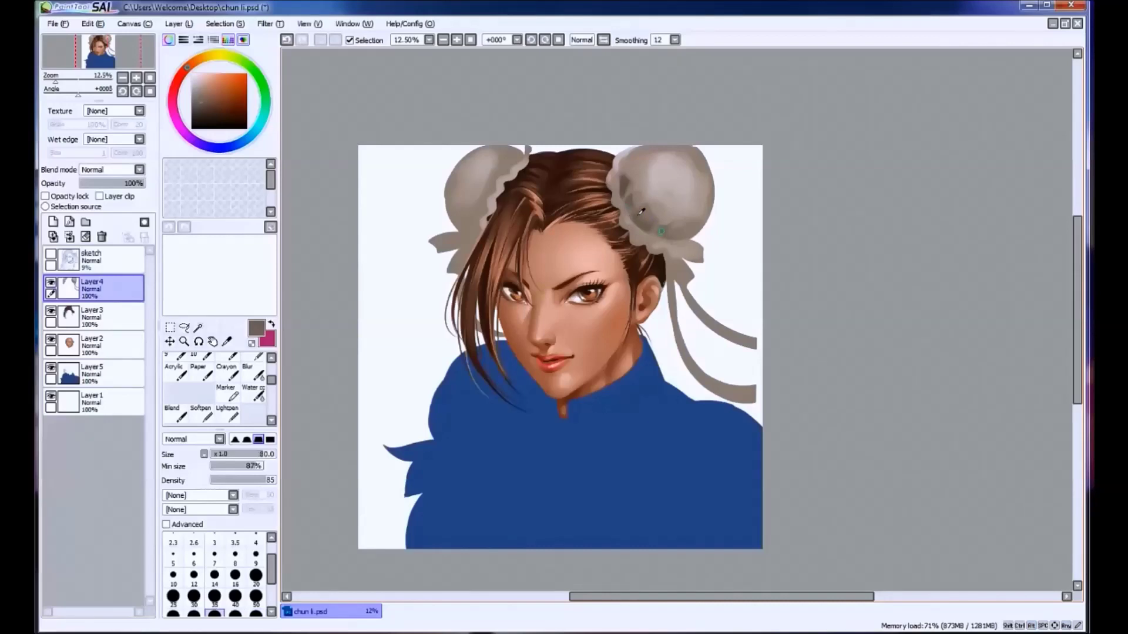
left_click(677, 241, "alt")
left_click(678, 235, "alt")
left_click(678, 232, "alt")
left_click(680, 230, "alt")
left_click(691, 233, "alt")
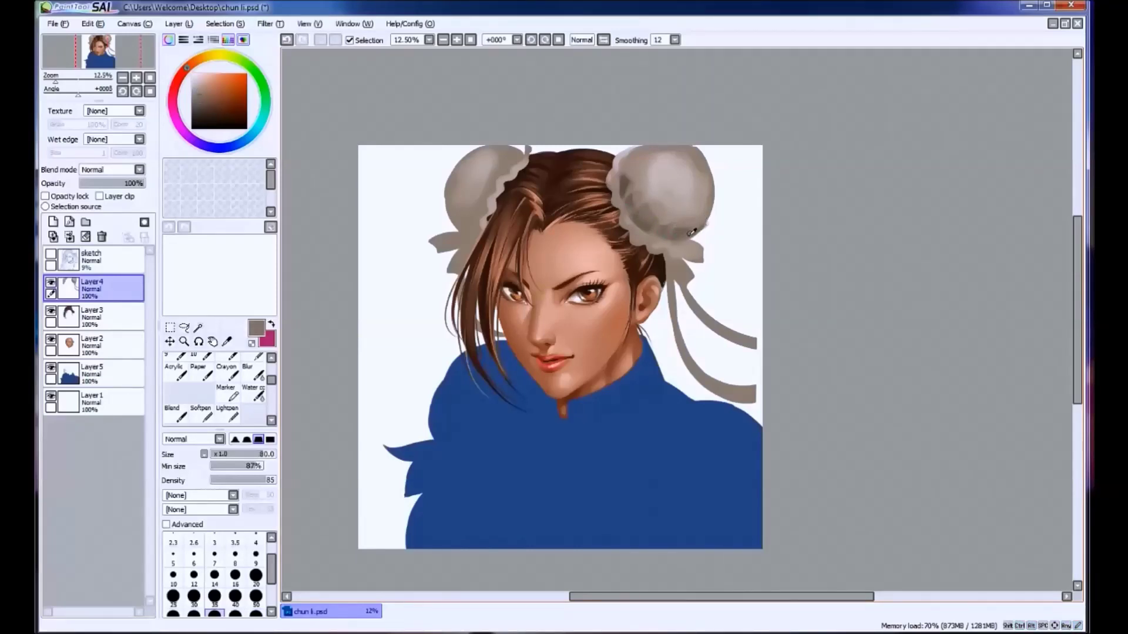
Blend fabric folds on the inner side and base of the right bun cover with sampled greys and a size 160 brush.
left_click(630, 163, "alt")
left_click(640, 175, "alt")
left_click(627, 192, "alt")
left_click(626, 183, "alt")
left_click(644, 174, "alt")
key("bracketright")
key("bracketright")
left_click(646, 189, "alt")
left_click(656, 223, "alt")
left_click_drag(657, 239, 662, 242)
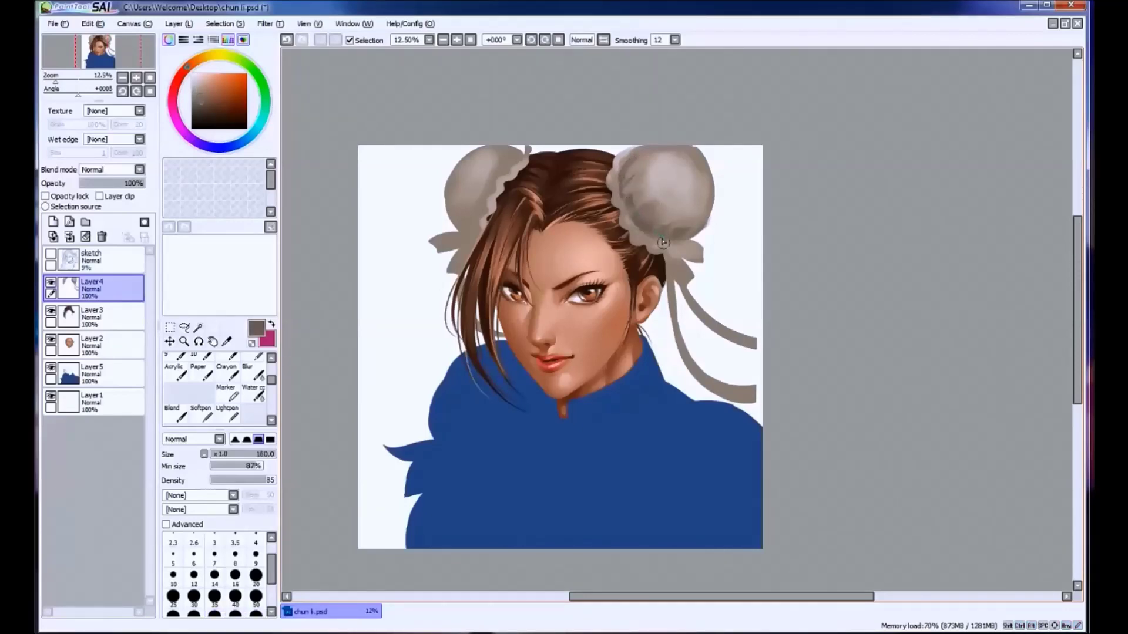
Refine the small folds along the frill of the right bun cover with a smaller brush and sampled greys.
left_click(672, 247, "alt")
key("bracketleft")
key("bracketleft")
key("bracketleft")
key("bracketleft")
left_click(627, 165, "alt")
left_click(627, 182, "alt")
Blend the shading on the lower outer part of the right bun cover with a size 200 brush.
key("bracketright")
key("bracketright")
left_click(690, 221, "alt")
left_click(684, 217, "alt")
left_click(685, 223, "alt")
mouse_move(679, 217)
left_mouse_down()
mouse_move(695, 201)
mouse_move(679, 217)
left_mouse_up()
left_click(696, 221, "alt")
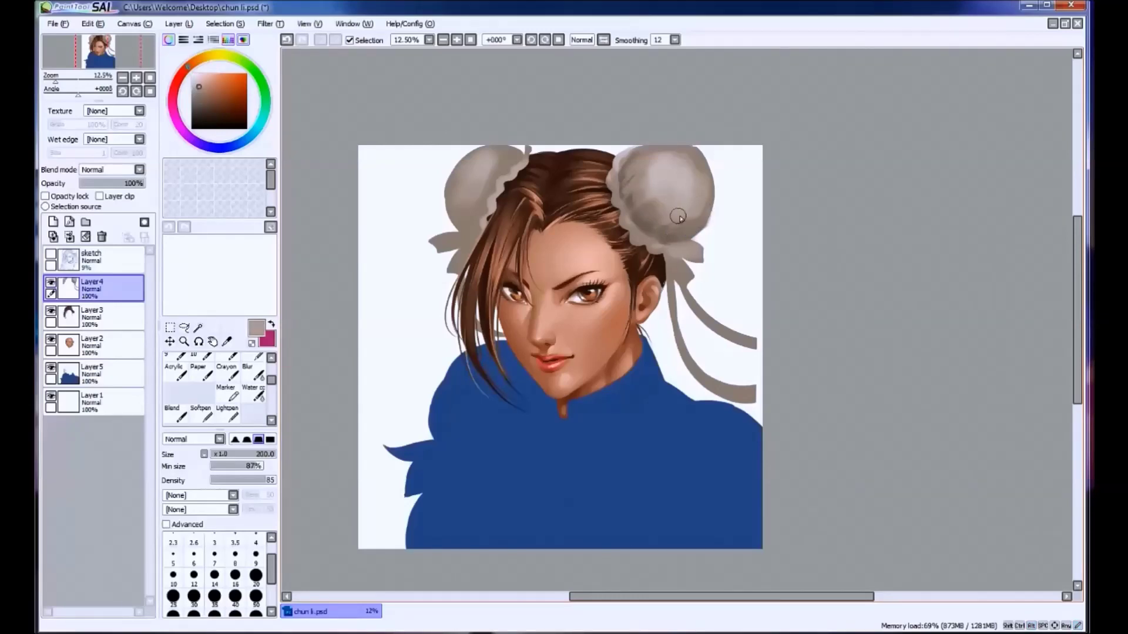
Brighten the center and outer side of the right bun cover with pale grey strokes using the size 200 brush.
left_click(696, 188, "alt")
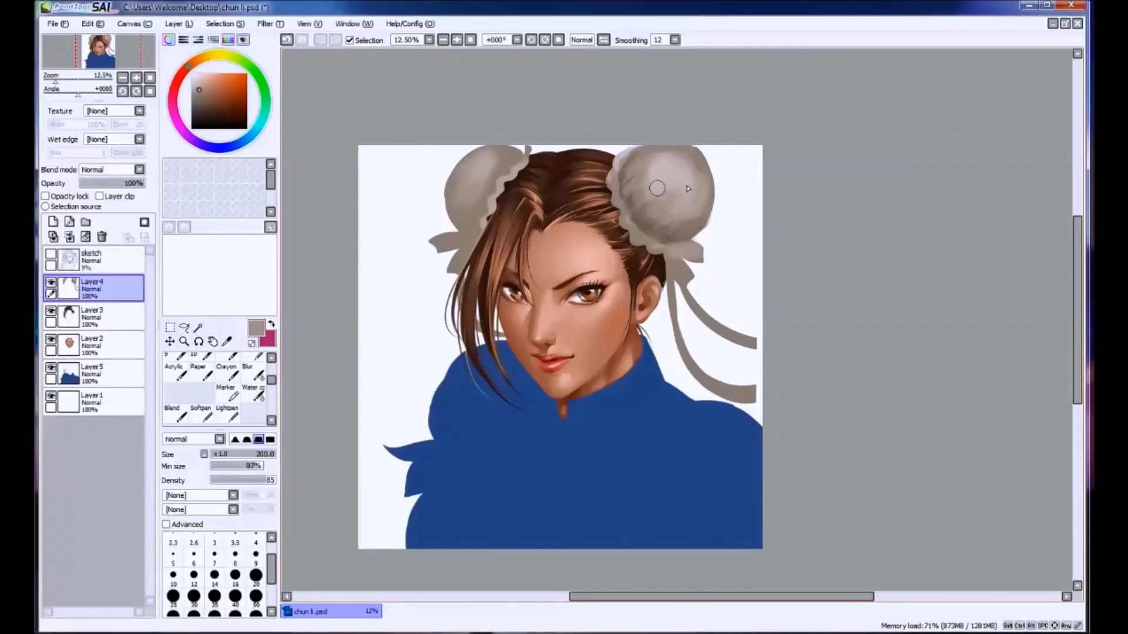
left_click(669, 169, "alt")
left_click(673, 169, "alt")
left_click_drag(673, 169, 676, 194)
key("ctrl+z")
mouse_move(680, 161)
left_mouse_down()
mouse_move(692, 206)
mouse_move(698, 190)
mouse_move(679, 158)
mouse_move(685, 202)
mouse_move(676, 175)
mouse_move(676, 191)
mouse_move(689, 171)
mouse_move(654, 162)
mouse_move(649, 176)
mouse_move(646, 166)
mouse_move(677, 159)
left_mouse_up()
left_click(681, 205, "alt")
mouse_move(675, 208)
left_mouse_down()
mouse_move(660, 202)
mouse_move(705, 177)
left_mouse_up()
left_click(674, 206, "alt")
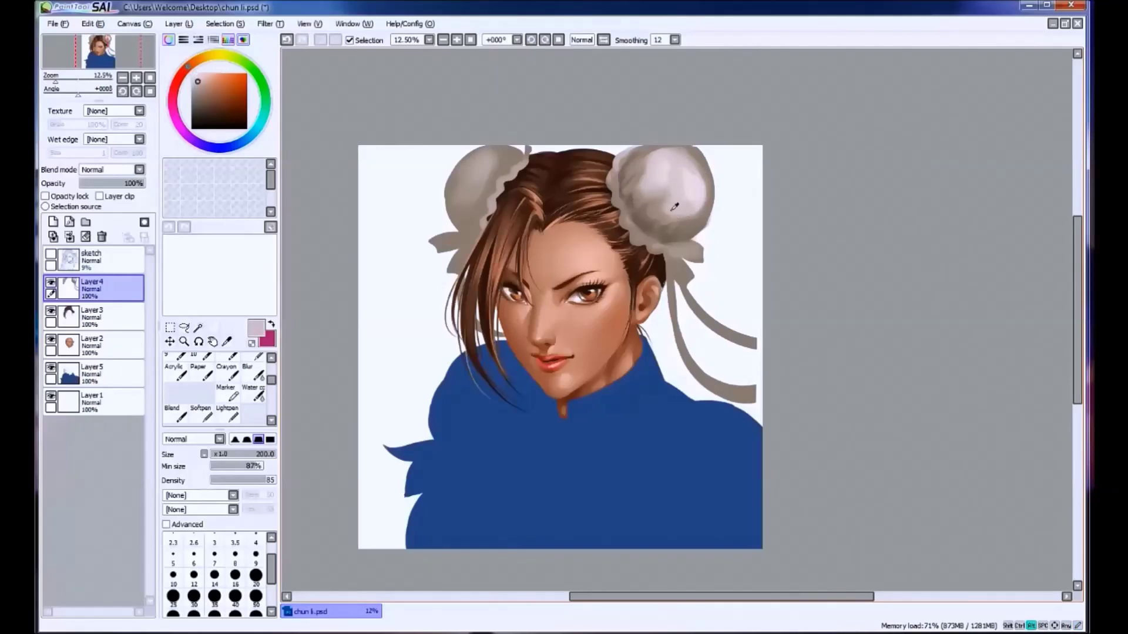
Refine the lower folds and outer edge of the right bun cover with a size 120 brush and sampled greys.
key("bracketleft")
key("bracketleft")
left_click(684, 218, "alt")
left_click(693, 227, "alt")
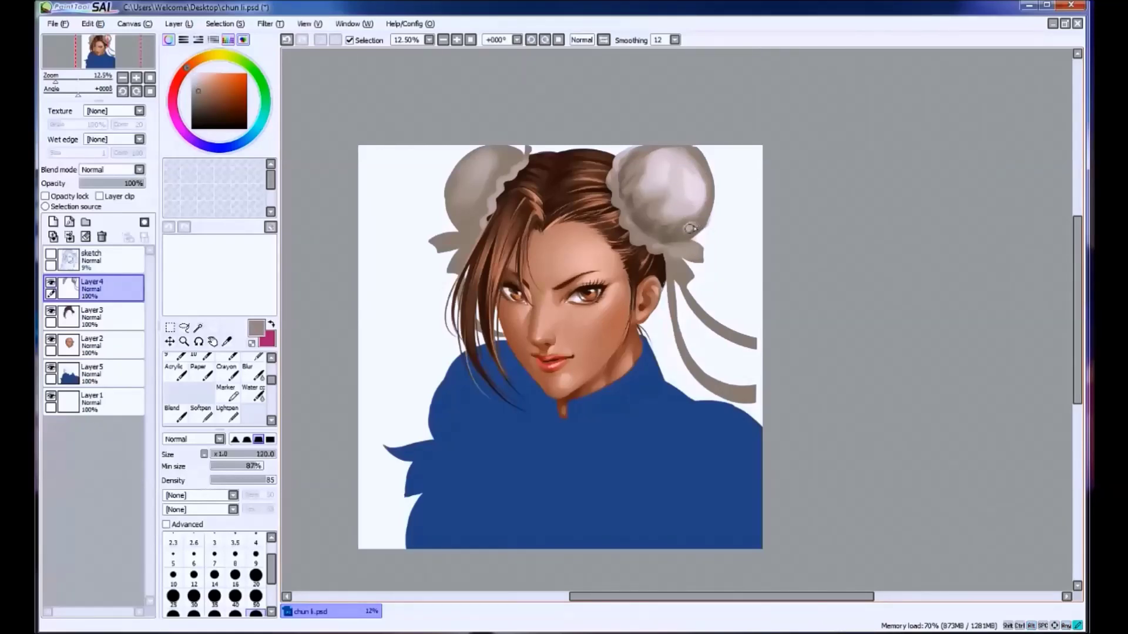
left_click(670, 235, "alt")
left_click(652, 231, "alt")
left_click(676, 194, "alt")
left_click(703, 160, "alt")
left_click(707, 194, "alt")
left_click(705, 172, "alt")
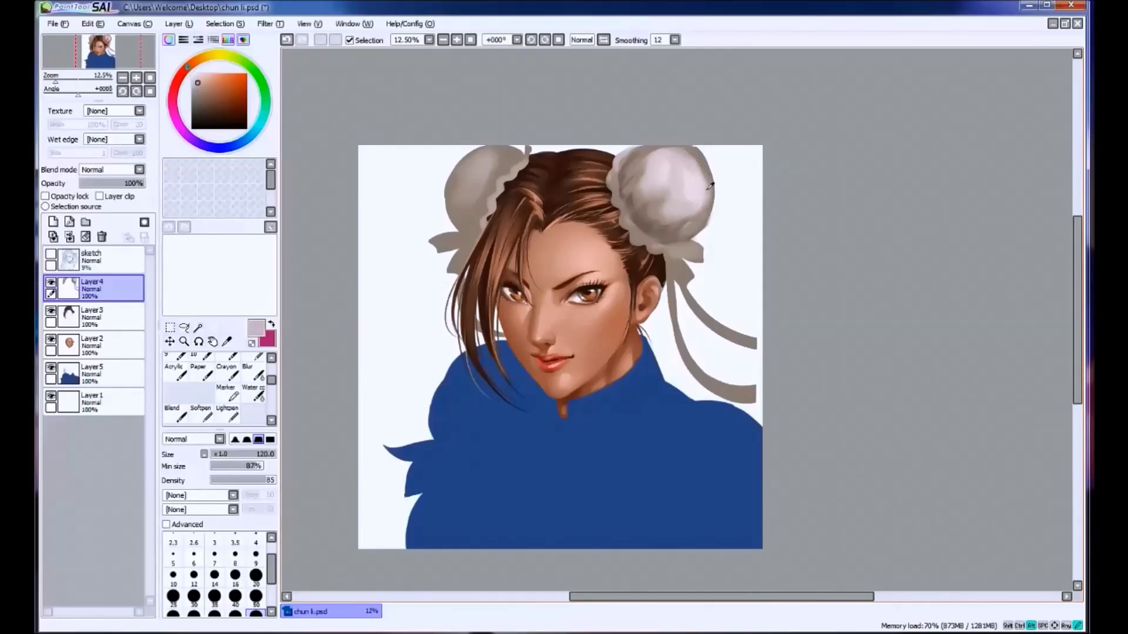
Blend the light and shadow transition on the lower outer curve of the right bun cover.
left_click(692, 191, "alt")
left_click(711, 182, "alt")
left_click(699, 223, "alt")
left_click(691, 226, "alt")
left_click(705, 217, "alt")
left_click(700, 207, "alt")
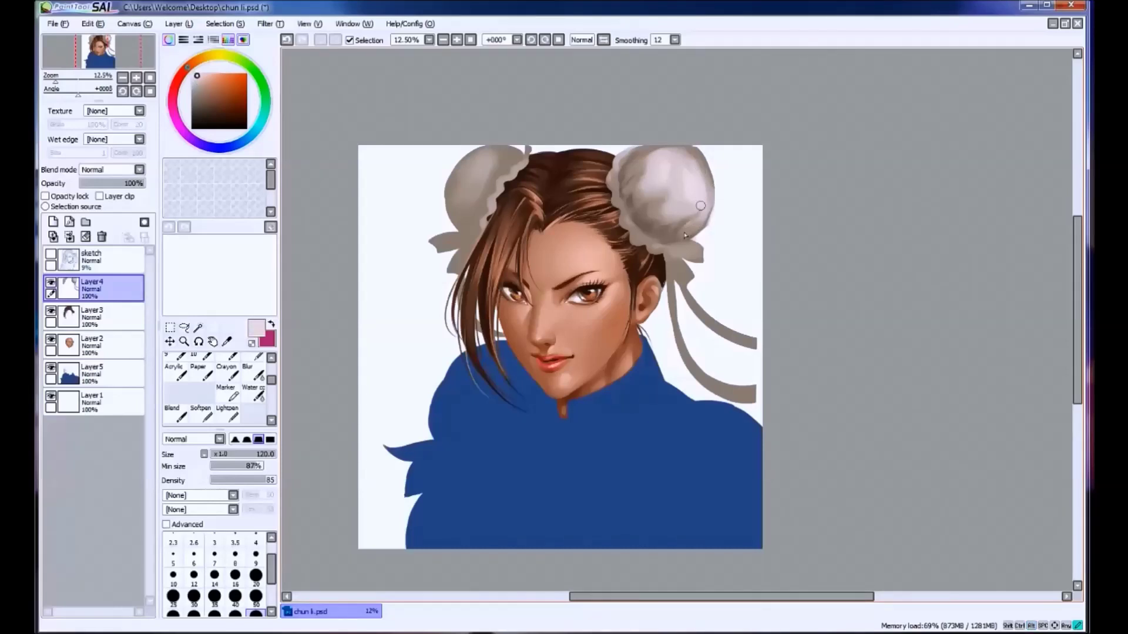
Darken the folds on the upper inner side of the right bun cover with sampled greys and a size 120 brush.
left_click(633, 170, "alt")
left_click(638, 169, "alt")
left_click(646, 188, "alt")
left_click(651, 182, "alt")
left_click(635, 198, "alt")
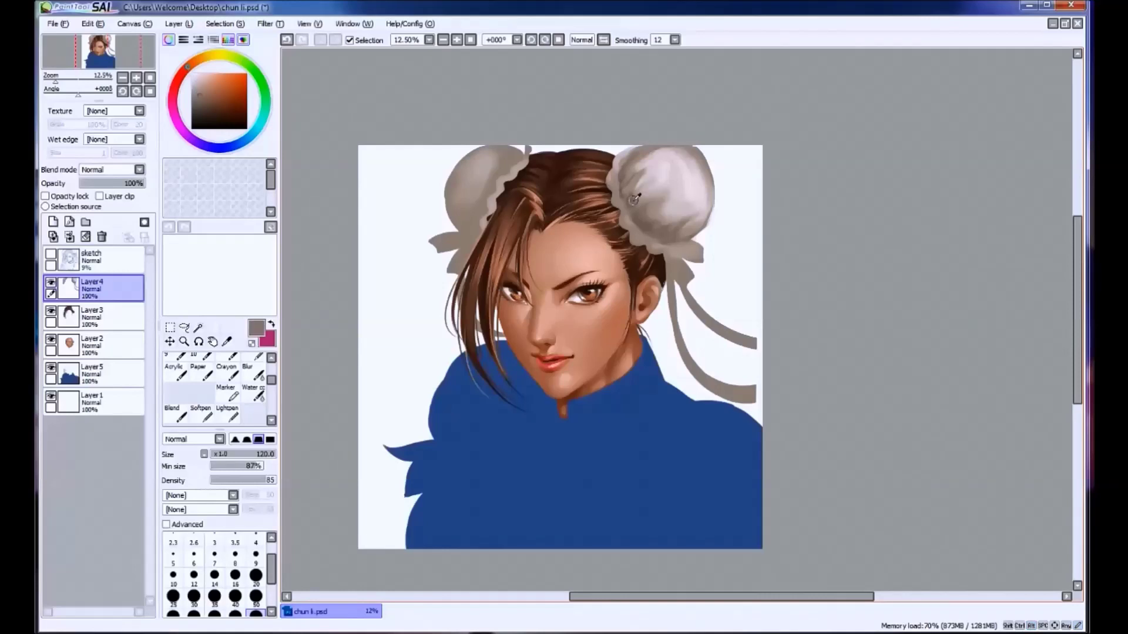
Blend grey shading across the lower inner folds of the right bun cover down to the frill.
left_click(641, 206, "alt")
left_click(641, 213, "alt")
left_click(652, 206, "alt")
left_click(655, 215, "alt")
left_click(650, 229, "alt")
left_click(668, 242, "alt")
Refine the inner fold shadows of the right bun cover beside the frill with brush sizes 60 and 120.
key("bracketleft")
key("bracketleft")
key("bracketleft")
key("bracketleft")
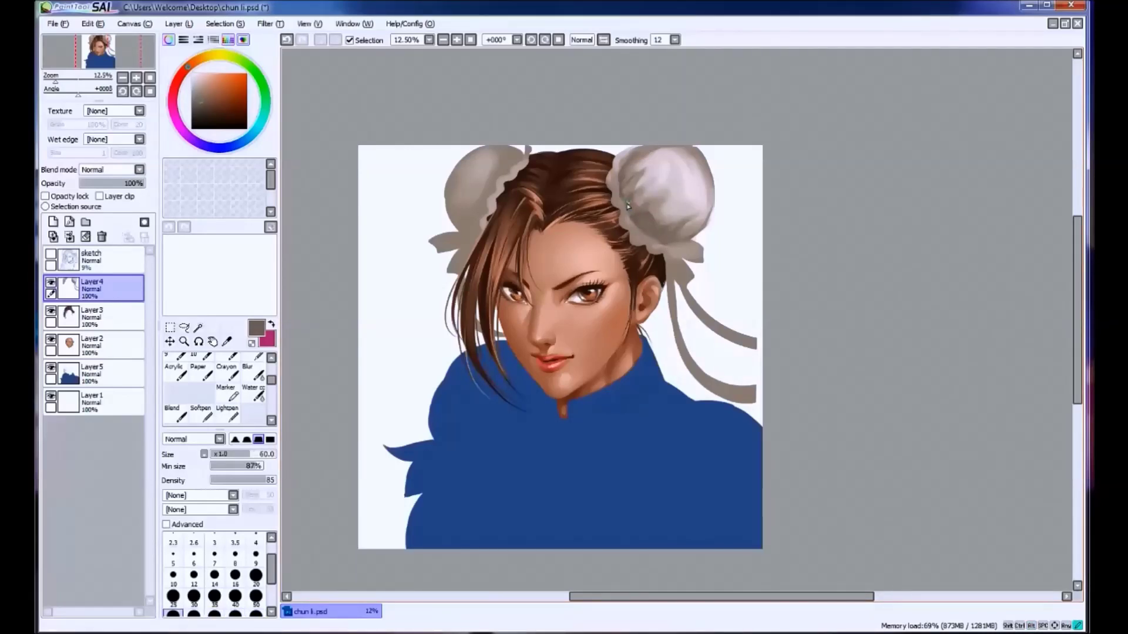
key("bracketright")
key("bracketright")
key("bracketright")
key("bracketright")
left_click(640, 193, "alt")
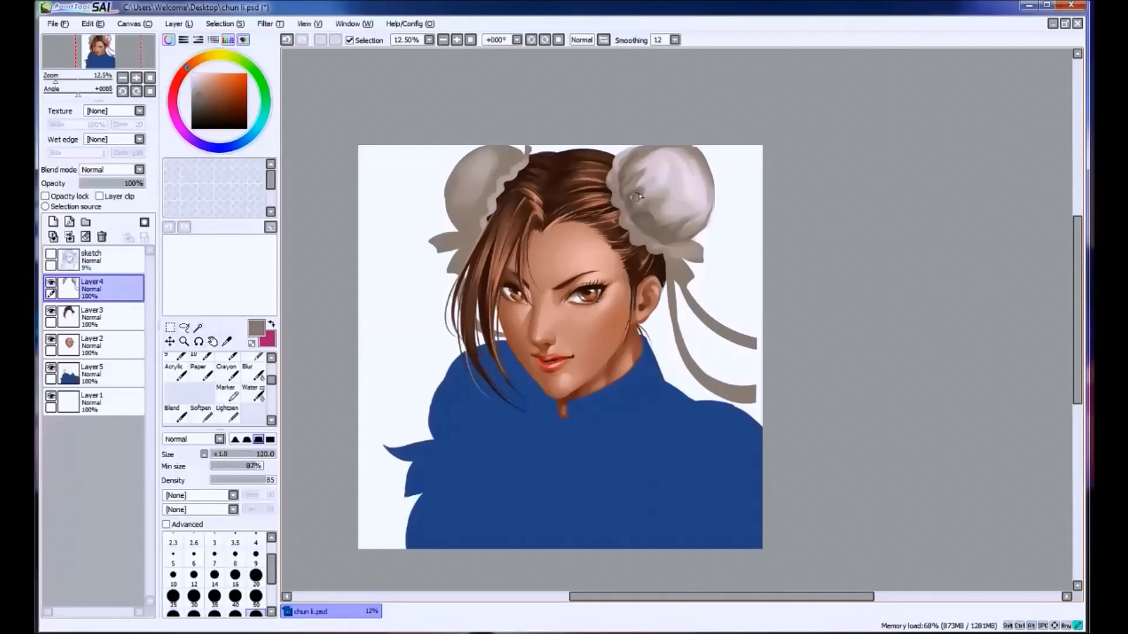
left_click(650, 199, "alt")
left_click(643, 220, "alt")
Paint pale grey highlights on the inner edge of the right bun cover's frill with a size 70 brush.
left_click_drag(609, 270, 596, 268)
left_click(682, 182, "alt")
key("bracketleft")
key("bracketleft")
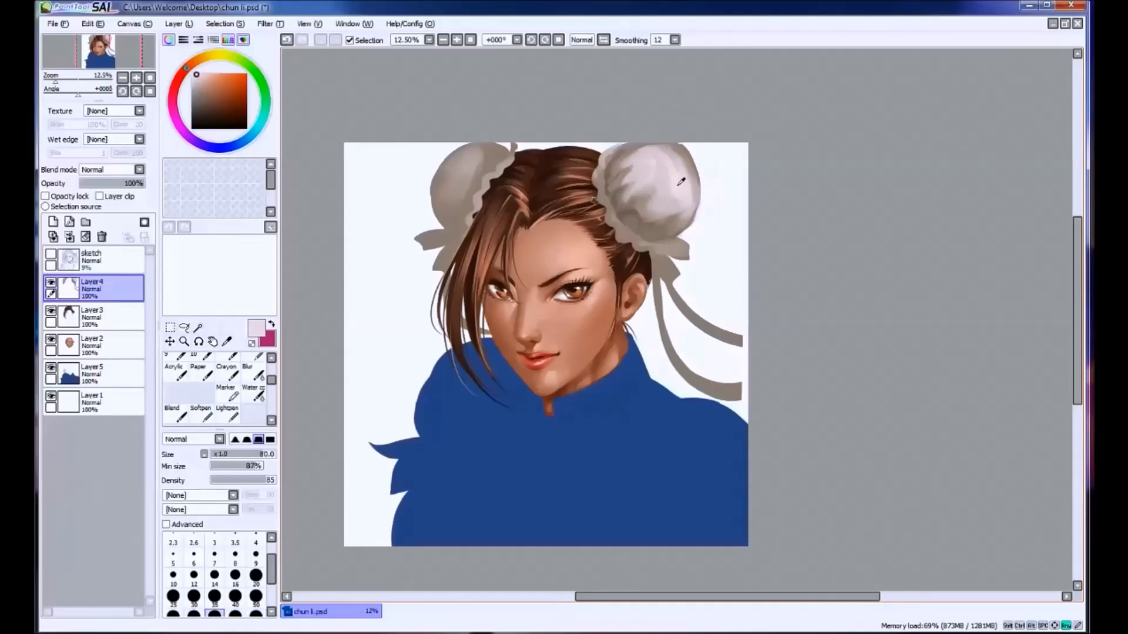
key("ctrl+z")
key("bracketleft")
mouse_move(605, 214)
left_mouse_down()
mouse_move(652, 249)
mouse_move(608, 207)
left_mouse_up()
Blend the grey shadow where the right bun cover meets its frill with a size 120 brush.
key("bracketright")
key("bracketright")
key("bracketright")
left_click(599, 170, "alt")
left_click(625, 229, "alt")
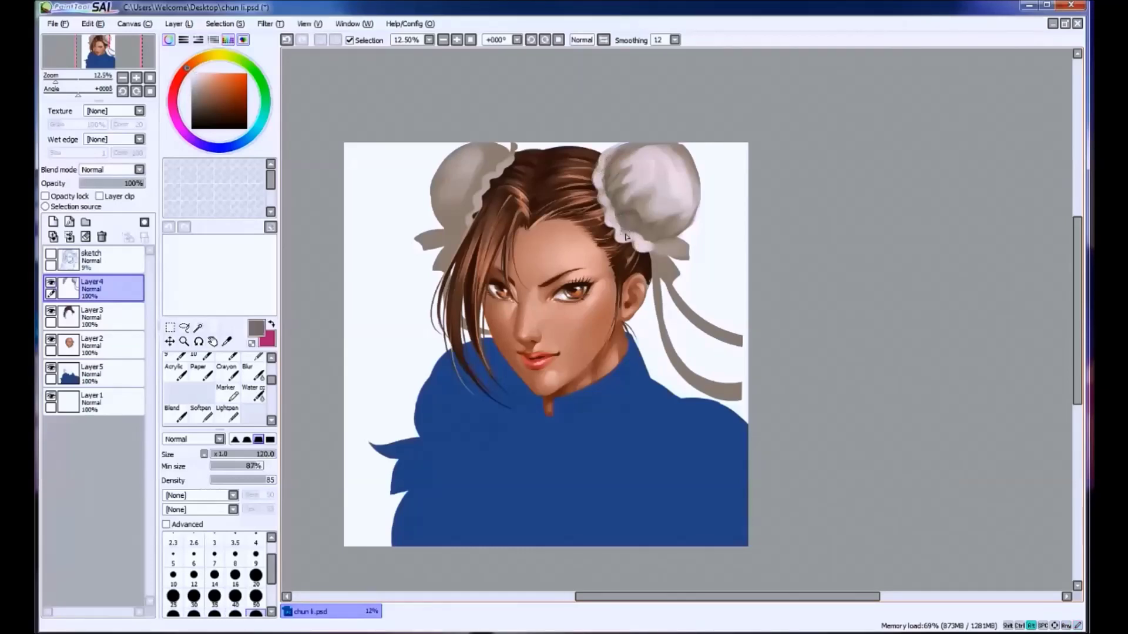
key("ctrl+z")
left_click(623, 235, "alt")
left_click(622, 235, "alt")
Model the lower frill of the right bun cover above the bow with alternating sampled greys.
left_click(663, 247, "alt")
left_click(655, 247, "alt")
left_click(662, 246, "alt")
left_click(670, 243, "alt")
left_click(664, 243, "alt")
left_click(620, 231, "alt")
left_click(606, 176, "alt")
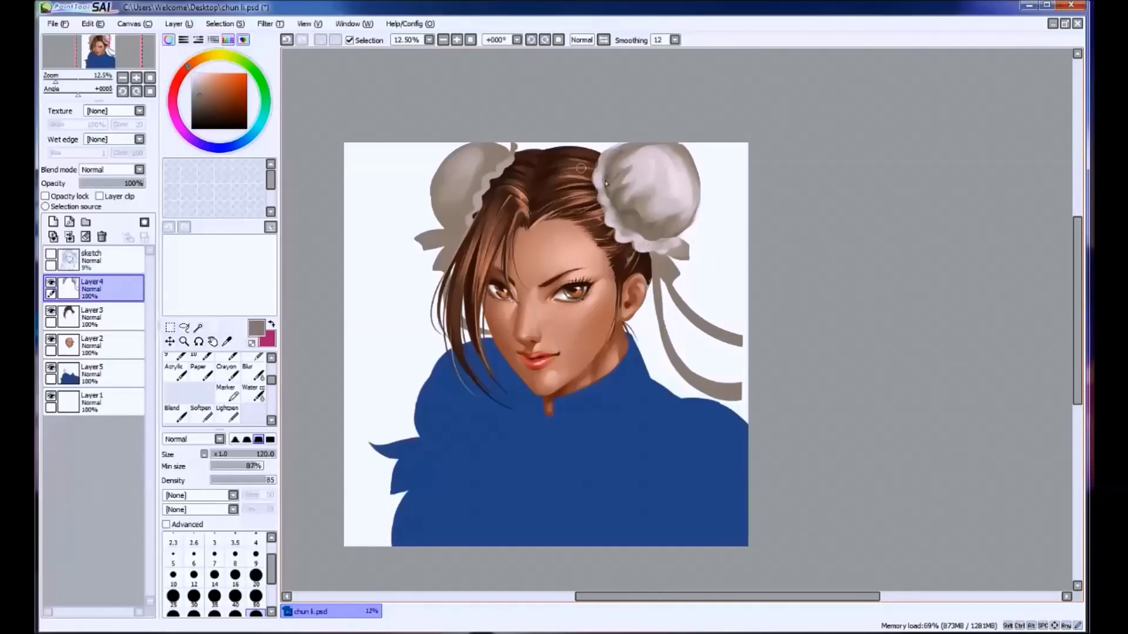
Brighten the scalloped frill edge of the right bun cover in pale grey with a size 40 brush and 36% minimum size.
key("bracketleft")
key("bracketleft")
key("bracketleft")
key("bracketleft")
left_click(605, 183, "alt")
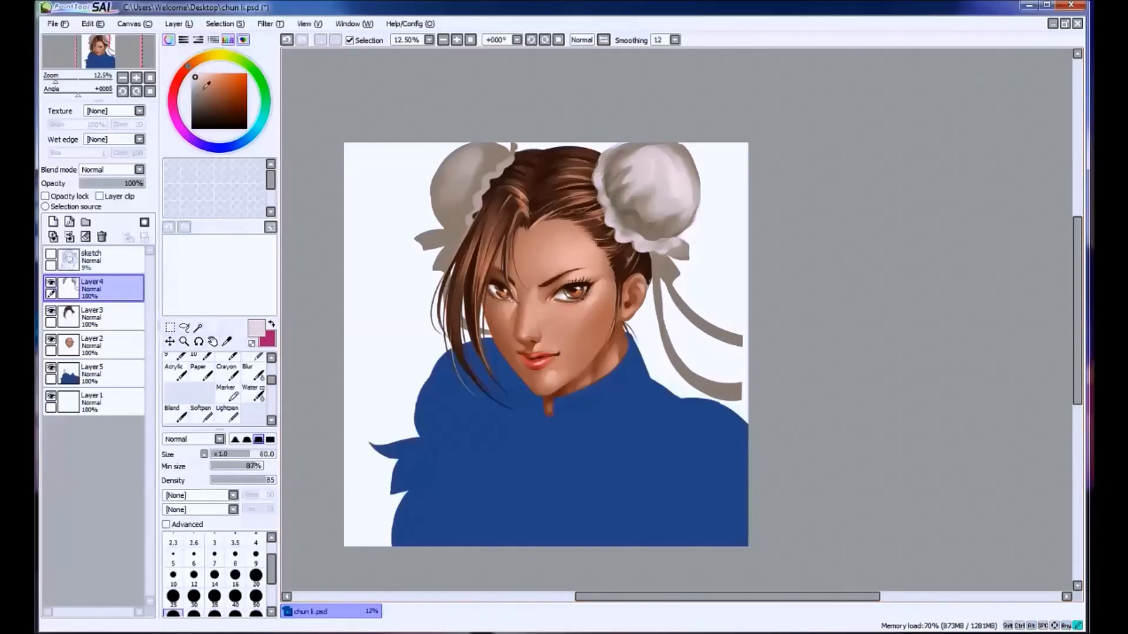
left_click(231, 467)
left_click(235, 596)
mouse_move(592, 172)
left_mouse_down()
mouse_move(605, 217)
mouse_move(654, 254)
left_mouse_up()
key("ctrl+z")
left_click_drag(693, 209, 678, 238)
key("ctrl+z")
Add small fold shadows between the frill scallops of the right bun cover with a size 50 brush.
key("bracketright")
key("bracketright")
key("bracketright")
key("bracketright")
key("bracketleft")
key("bracketleft")
key("bracketleft")
left_click(676, 239, "alt")
left_click_drag(616, 218, 613, 224)
left_click(630, 234, "alt")
left_click(610, 192, "alt")
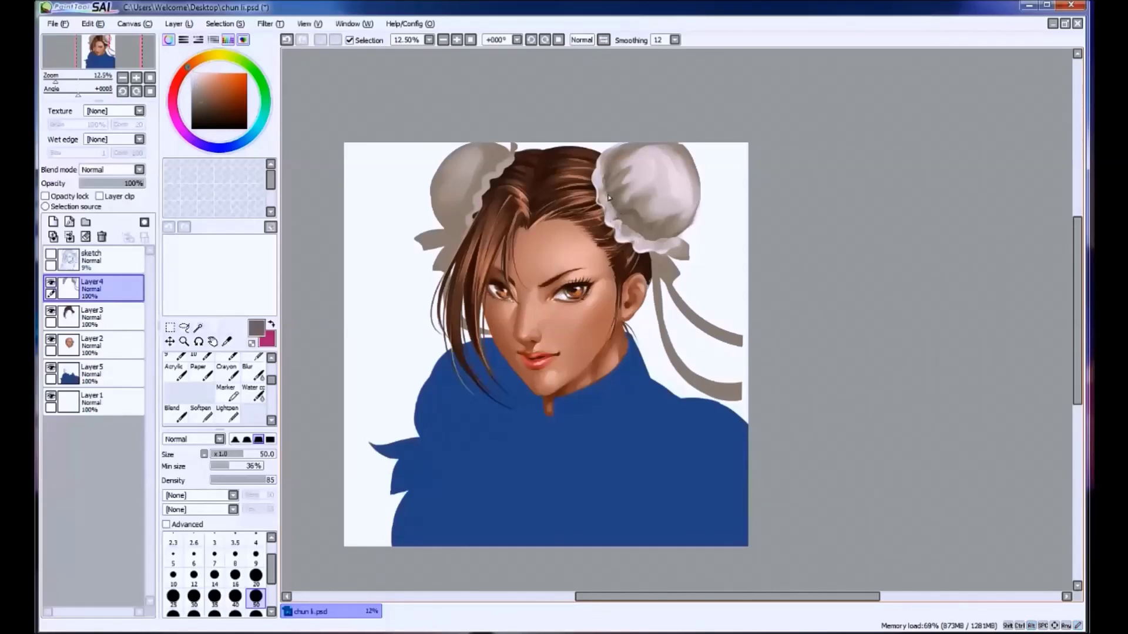
mouse_move(625, 141)
left_mouse_down()
mouse_move(602, 174)
mouse_move(617, 144)
left_mouse_up()
key("ctrl+z")
Deepen the dark shadow on the bun cover beside the right frill, using 72% minimum size and a size 120 brush.
left_click(609, 205, "alt")
left_click(249, 466)
left_click(193, 613)
left_click(613, 200, "alt")
key("bracketright")
key("bracketright")
key("bracketright")
left_click(615, 197, "alt")
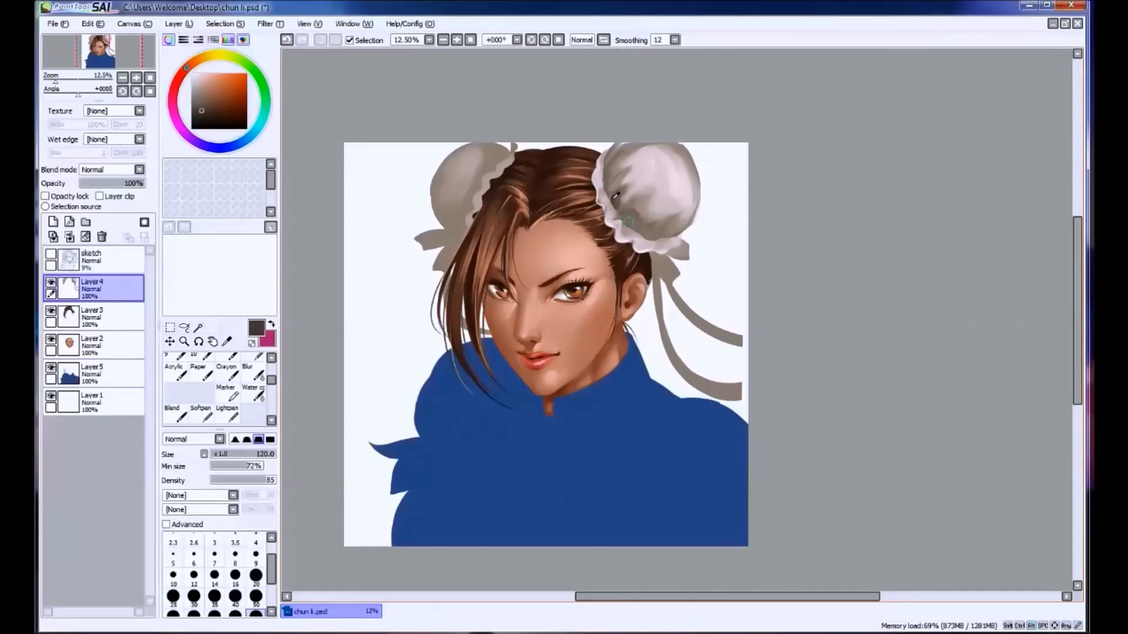
Blend the dark gathered folds along the lower inner side of the right bun cover with sampled greys.
mouse_move(627, 216)
left_mouse_down()
mouse_move(655, 236)
mouse_move(641, 213)
mouse_move(644, 228)
mouse_move(669, 226)
mouse_move(649, 230)
mouse_move(611, 192)
mouse_move(617, 164)
mouse_move(612, 195)
mouse_move(619, 159)
mouse_move(609, 177)
mouse_move(613, 199)
left_mouse_up()
left_click(632, 220, "alt")
left_click(662, 231, "alt")
left_click(654, 231, "alt")
left_click(634, 224, "alt")
left_click(612, 194, "alt")
scroll(595, 264, "down", 1)
scroll(593, 258, "up", 2)
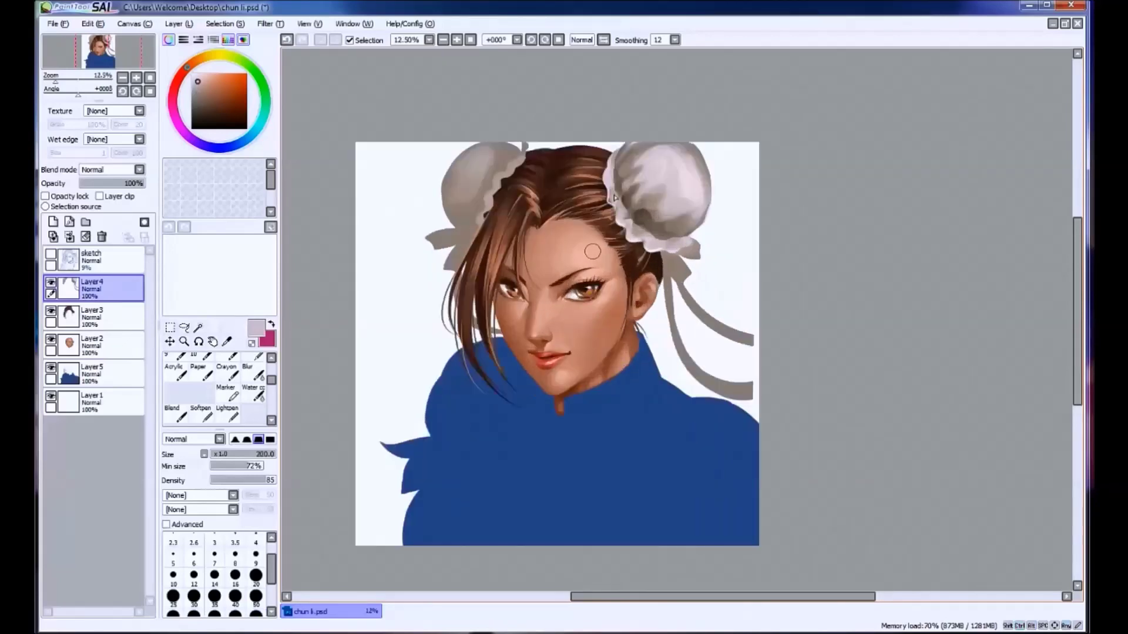
Paint the lower tail of the right bow in pale grey with a size 100 brush and select the whole canvas.
left_click(655, 218, "alt")
key("bracketleft")
key("bracketleft")
key("bracketleft")
left_click(722, 176, "alt")
left_click(708, 291)
key("ctrl+a")
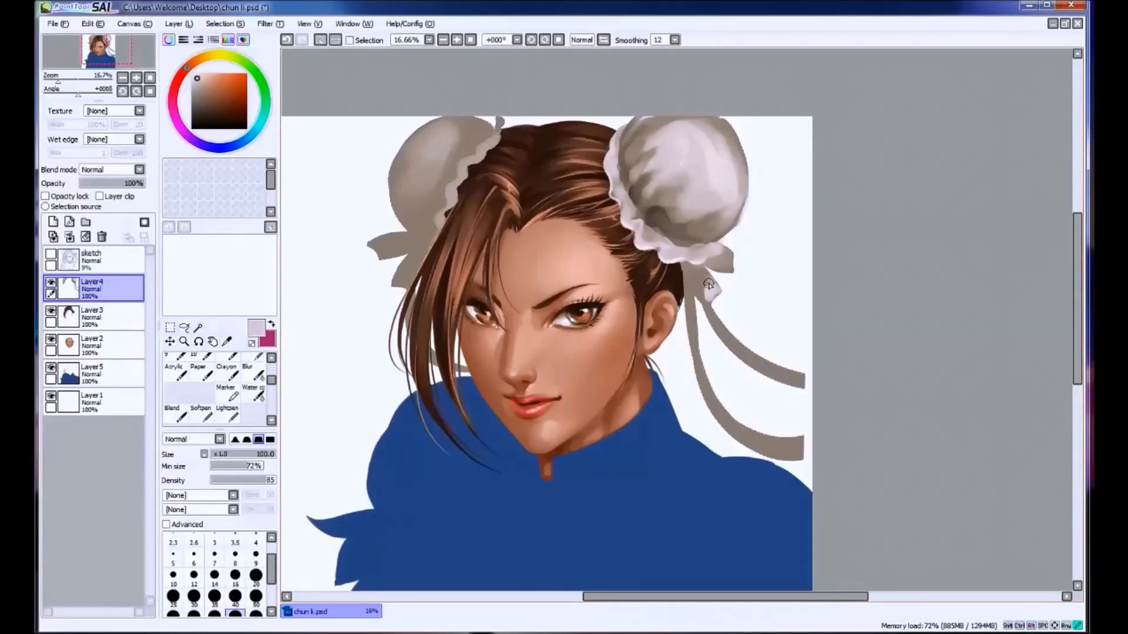
Shade the lower tail of the right bow with sampled light and dark greys.
left_click(702, 282, "alt")
left_click(713, 290, "alt")
left_click(712, 294, "alt")
left_click(696, 269, "alt")
left_click(710, 291, "alt")
left_click(697, 276, "alt")
Paint light and shadow on the upper part of the right bow below the frill.
left_click(724, 255, "alt")
left_click(726, 253, "alt")
left_click(727, 257, "alt")
left_click(724, 259, "alt")
left_click(707, 280, "alt")
Add darker fold shading around the knot and lower tail of the right bow with a size 60 brush.
key("bracketleft")
key("bracketleft")
key("bracketleft")
left_click(693, 276, "alt")
left_click(699, 283, "alt")
left_click(688, 263, "alt")
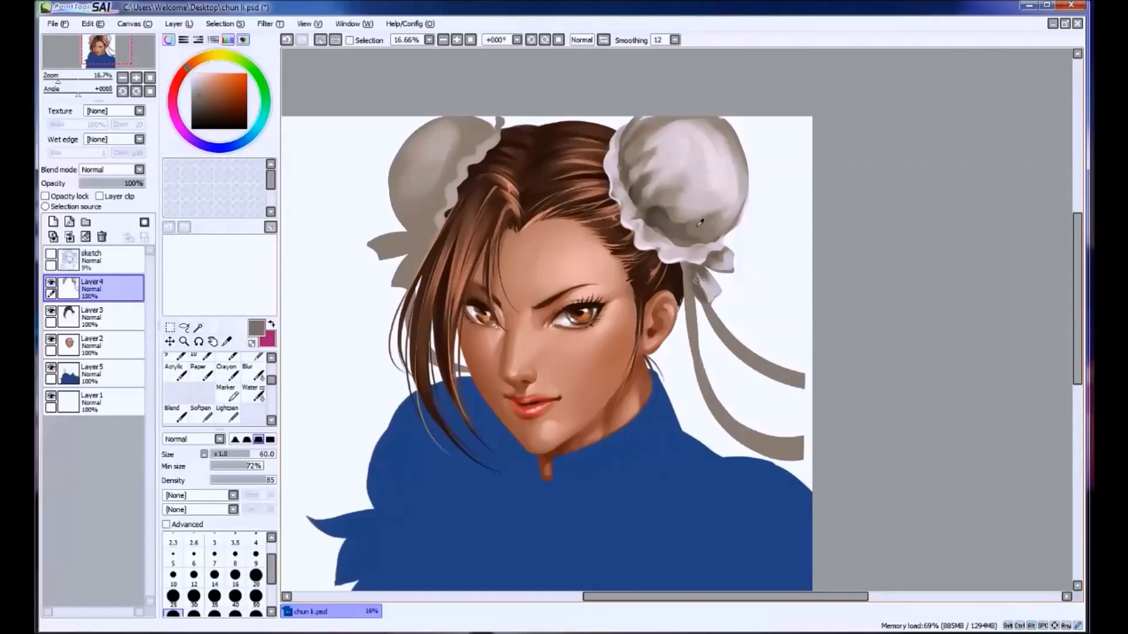
left_click(696, 272, "alt")
left_click(707, 288, "alt")
Highlight the tip of the right bow's upper part in pale grey with a size 40 brush.
left_click(729, 173, "alt")
key("bracketleft")
key("bracketleft")
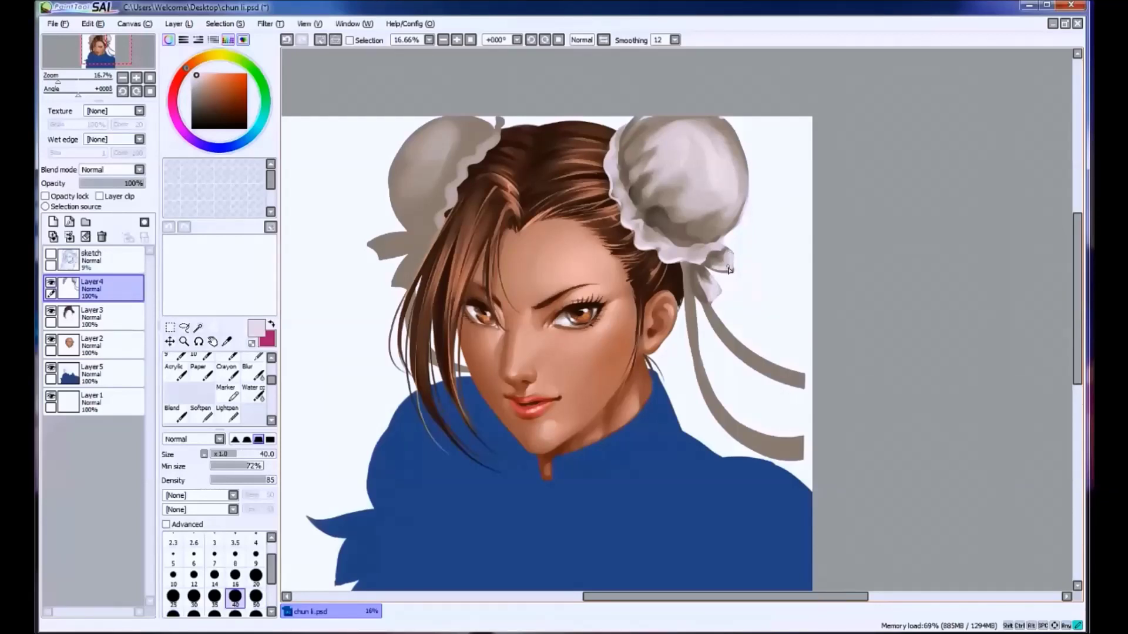
left_click(670, 277, "alt")
left_click_drag(693, 285, 694, 268)
Darken the creases of the right bow's knot and tails with sampled dark greys.
left_click(701, 290, "alt")
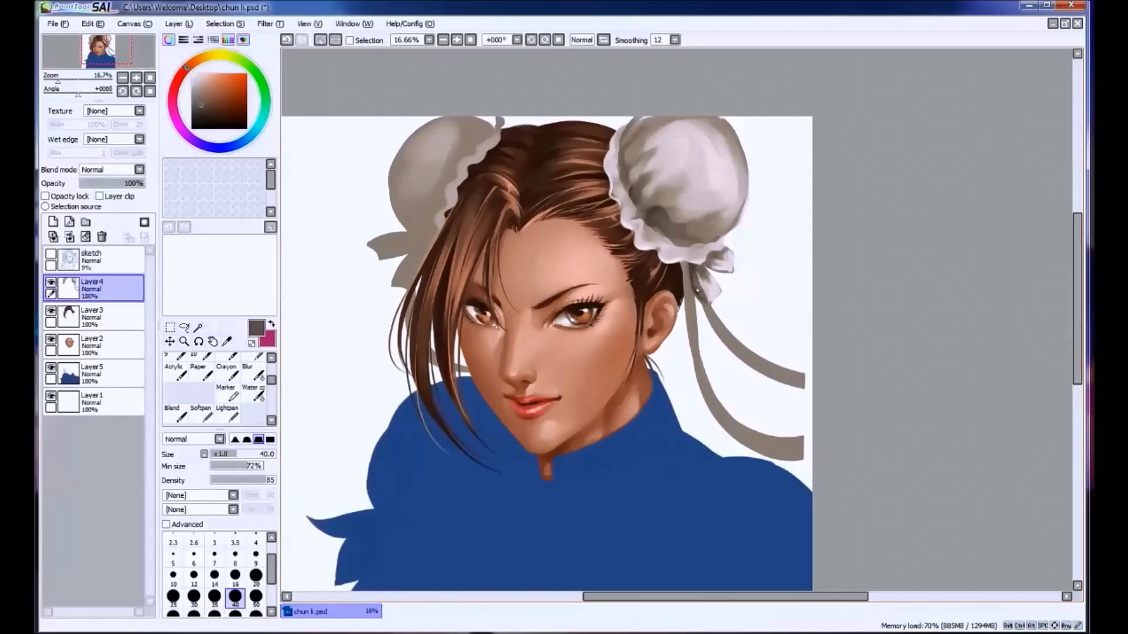
left_click(705, 301, "alt")
left_click(693, 288, "alt")
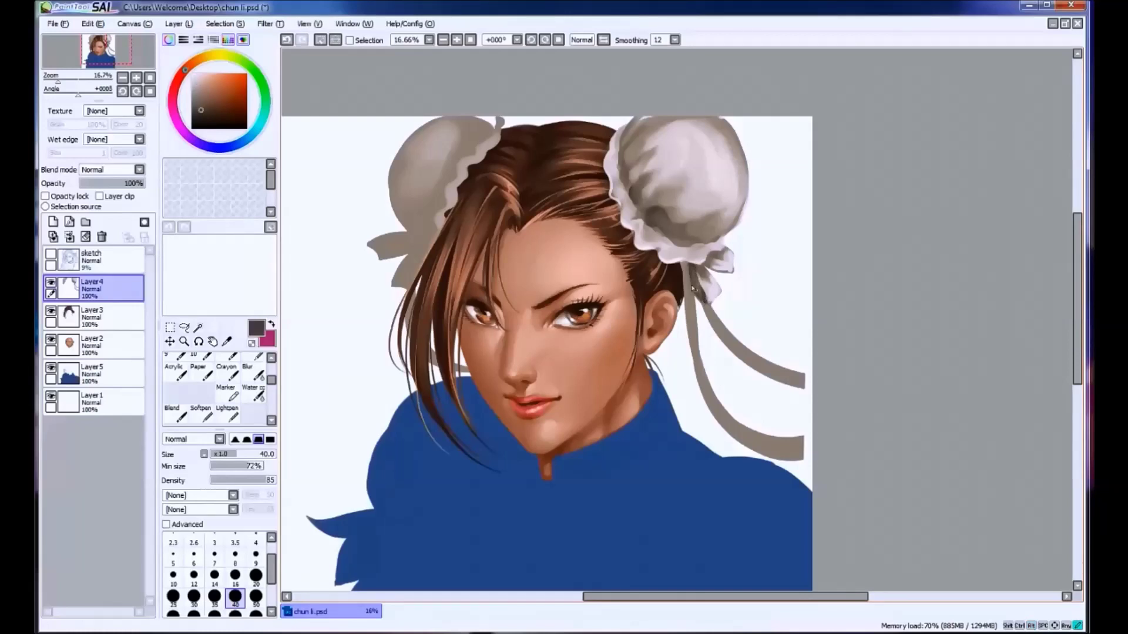
left_click(723, 269, "alt")
key("ctrl+z")
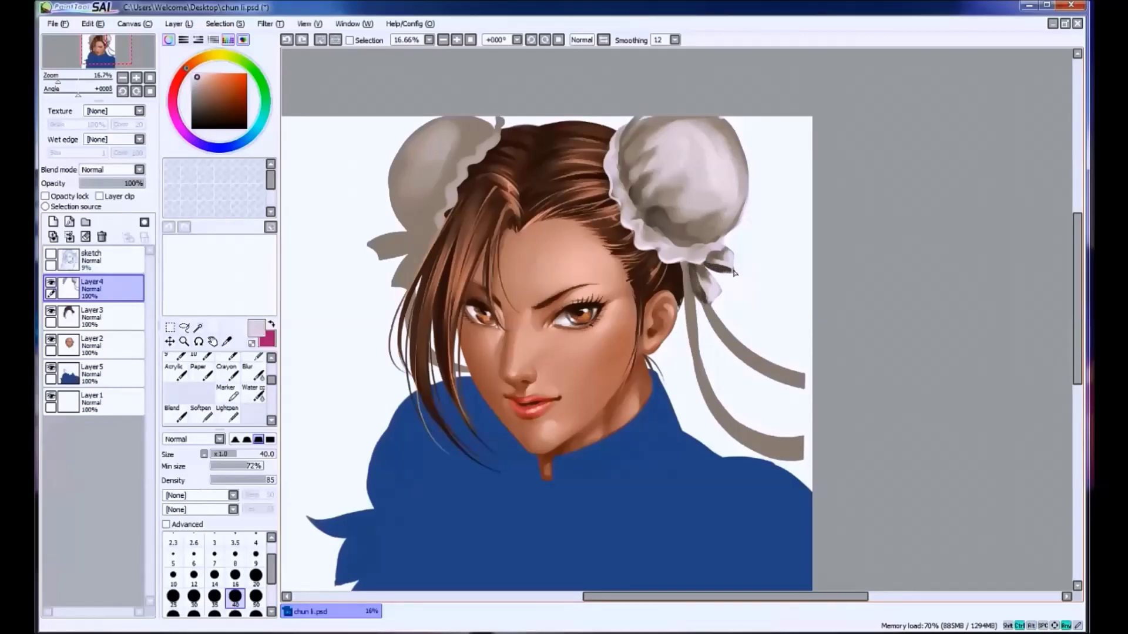
Sharpen the edges and tips of the right bow with fine pale grey strokes, using a size 25 brush.
left_click_drag(712, 274, 737, 274)
key("bracketleft")
key("bracketleft")
key("bracketleft")
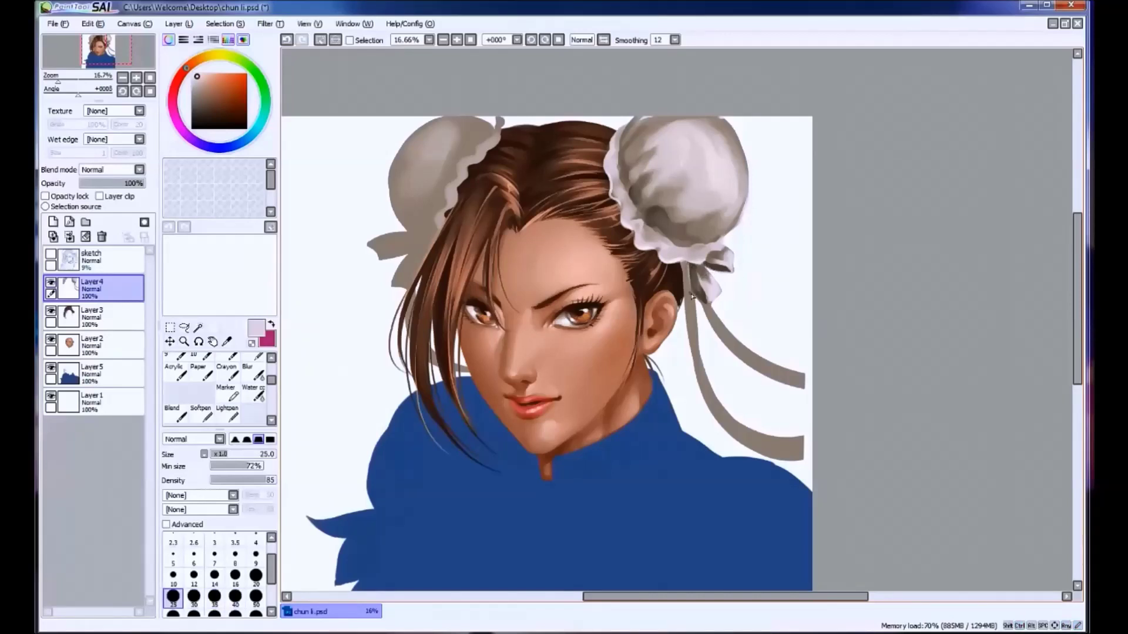
key("ctrl+z")
key("ctrl+y")
key("ctrl+z")
key("ctrl+y")
left_click(709, 303, "alt")
key("ctrl+z")
left_click_drag(713, 284, 723, 254)
Brighten the lower frill of the right bun cover in sampled pale grey with a size 70 brush.
key("bracketright")
key("bracketright")
key("bracketright")
key("bracketright")
key("bracketright")
key("bracketright")
left_click(663, 246, "alt")
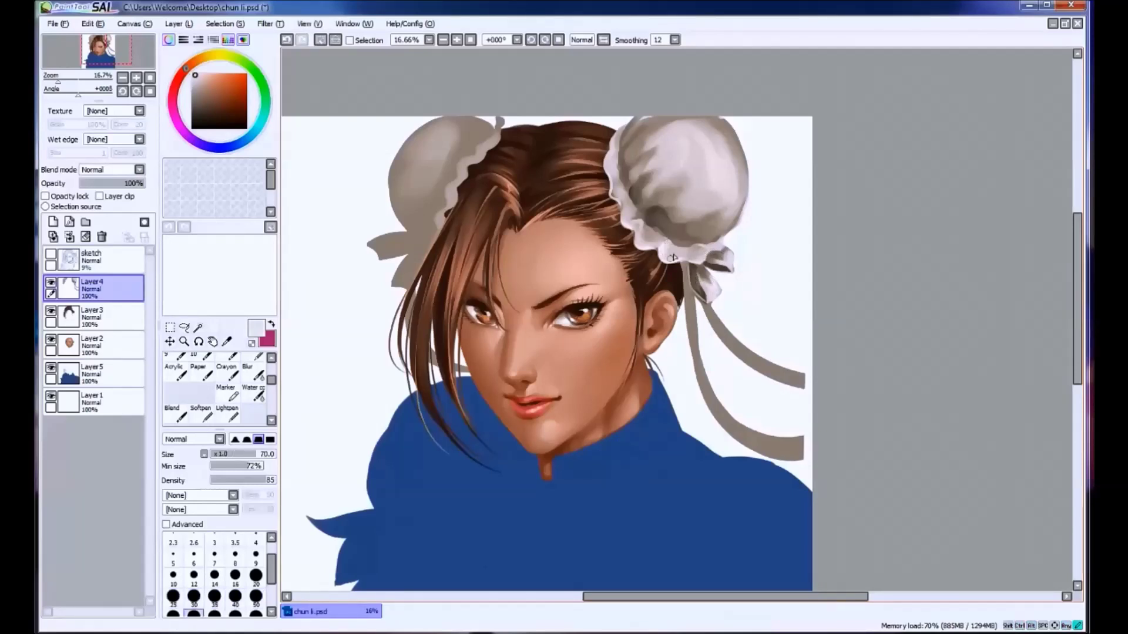
Smooth the folds along the lower inner frill of the right bun cover with sampled greys.
left_click(642, 235, "alt")
left_click(638, 222, "alt")
left_click(659, 248, "alt")
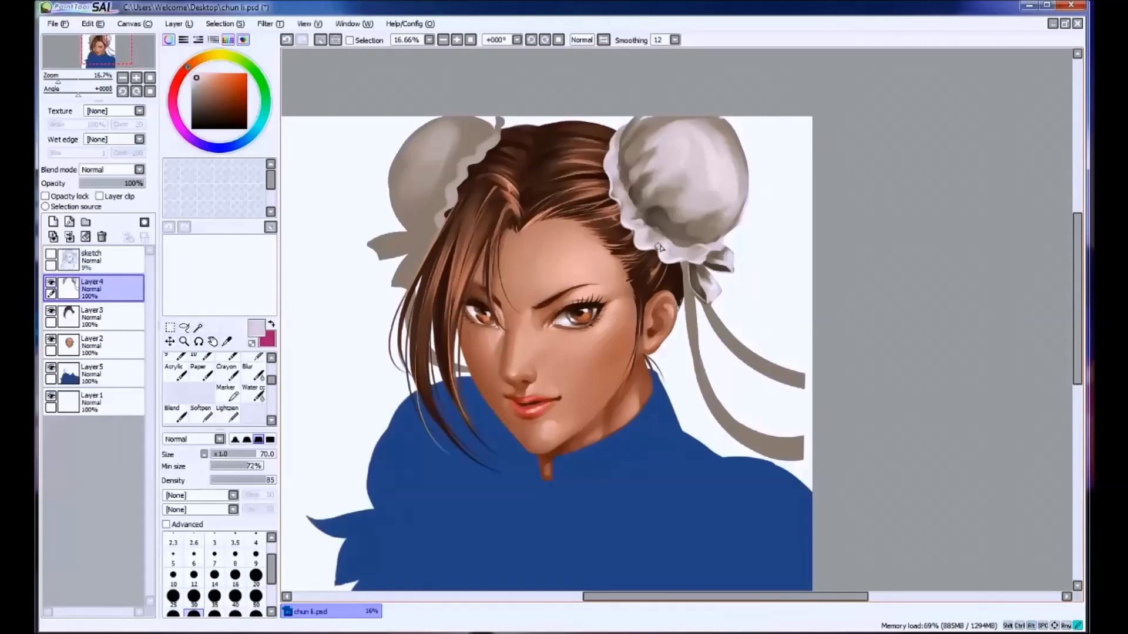
left_click(628, 199, "alt")
left_click(622, 194, "alt")
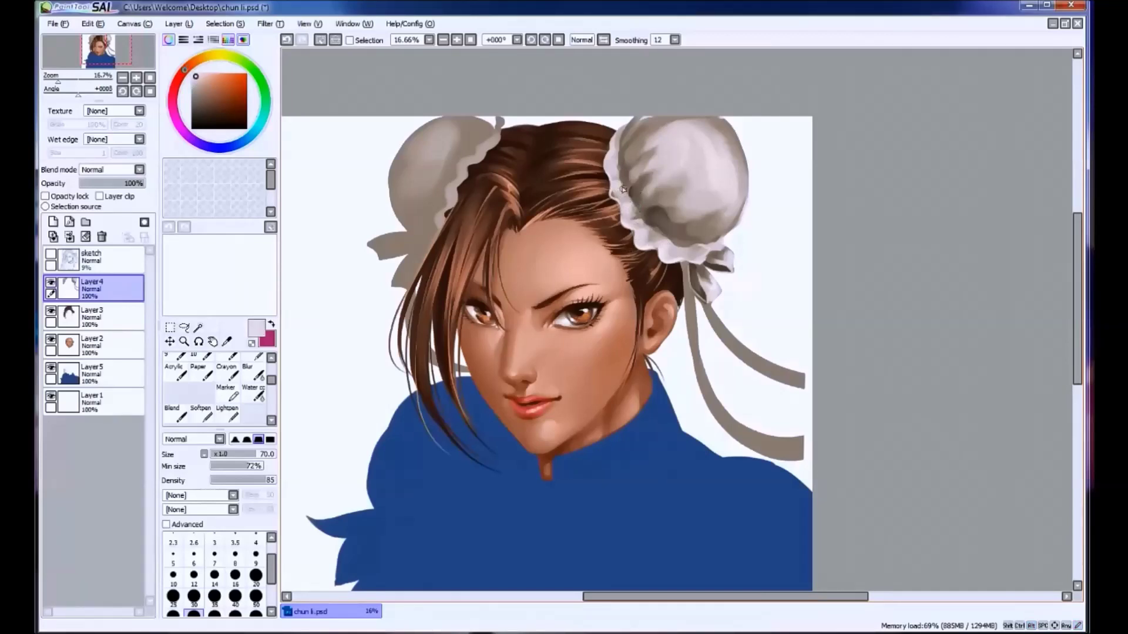
Refine the ruffle folds on the upper inner frill of the right bun cover with alternating sampled greys.
left_click(614, 176, "alt")
left_click(623, 177, "alt")
left_click(617, 172, "alt")
left_click(615, 163, "alt")
left_click(615, 169, "alt")
left_click(615, 170, "alt")
left_click(623, 172, "alt")
Save the painting and set the brush size to 120.
scroll(604, 243, "down", 1)
key("ctrl+s")
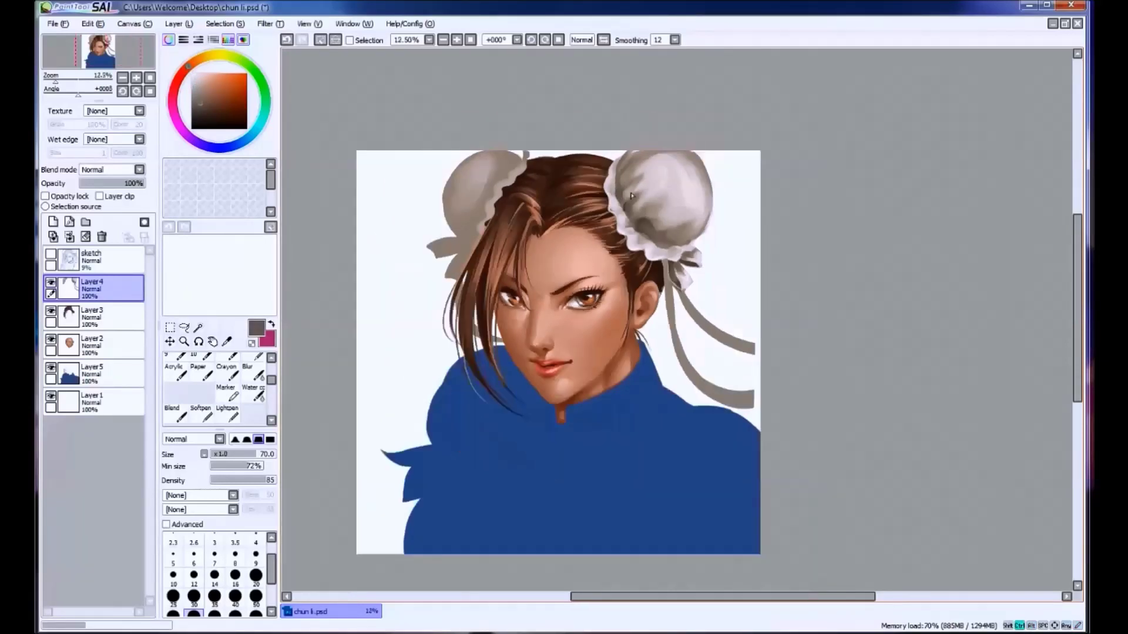
key("bracketright")
key("bracketright")
key("bracketright")
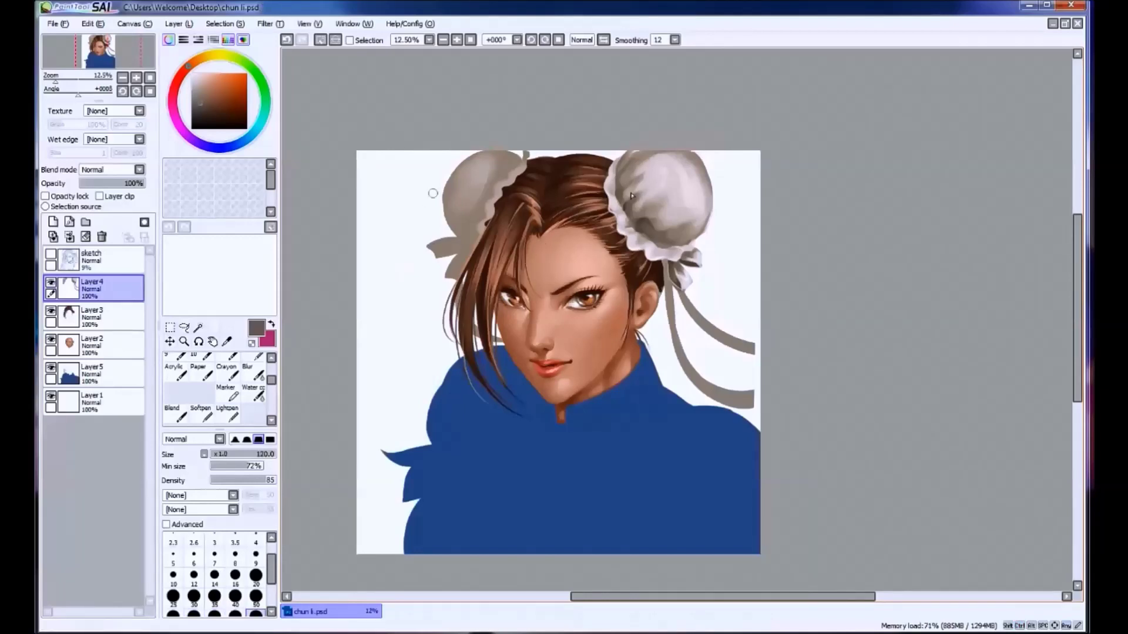
Paint fold shading across the left bun cover toward its frill with repeatedly sampled greys at brush size 120.
mouse_move(477, 202)
left_mouse_down()
mouse_move(459, 234)
mouse_move(471, 239)
mouse_move(464, 228)
mouse_move(489, 189)
left_mouse_up()
left_click(488, 189, "alt")
left_click(484, 194, "alt")
mouse_move(500, 169)
left_mouse_down()
mouse_move(510, 172)
mouse_move(503, 159)
mouse_move(484, 169)
mouse_move(493, 154)
mouse_move(482, 215)
left_mouse_up()
left_click(502, 155, "alt")
left_click(494, 169, "alt")
left_click(472, 246, "alt")
left_click(474, 253, "alt")
Deepen the fold shadows beside the left bun cover's inner frill in dark grey with a size 70 brush.
key("bracketleft")
key("bracketleft")
key("bracketleft")
key("ctrl+z")
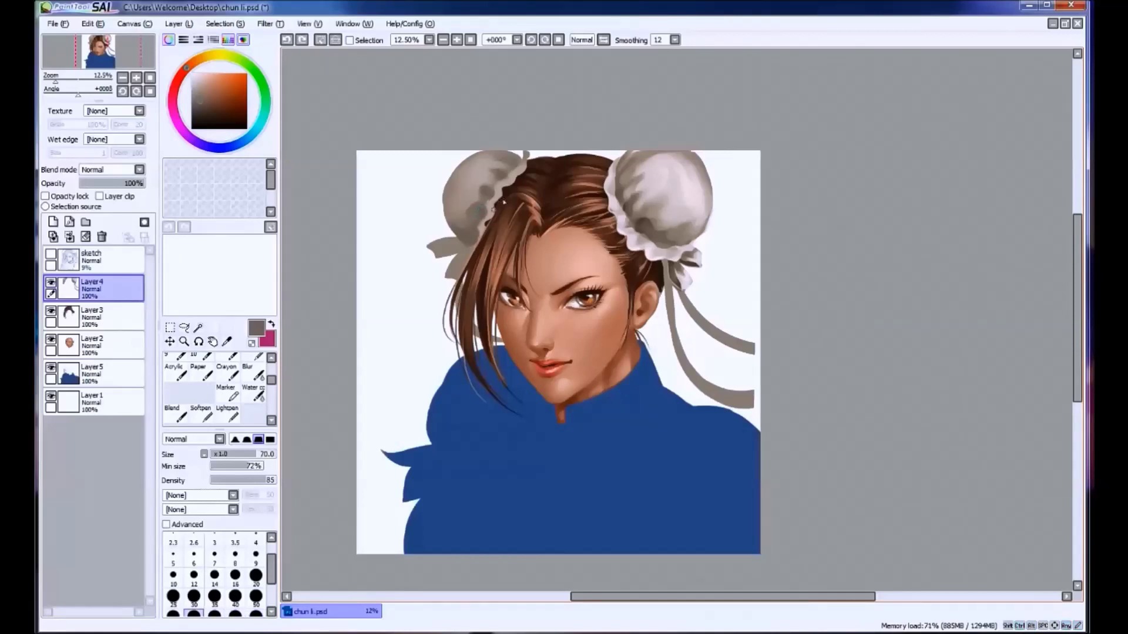
left_click_drag(498, 202, 491, 210)
key("ctrl+z")
key("ctrl+y")
key("ctrl+z")
key("ctrl+y")
key("ctrl+z")
key("ctrl+y")
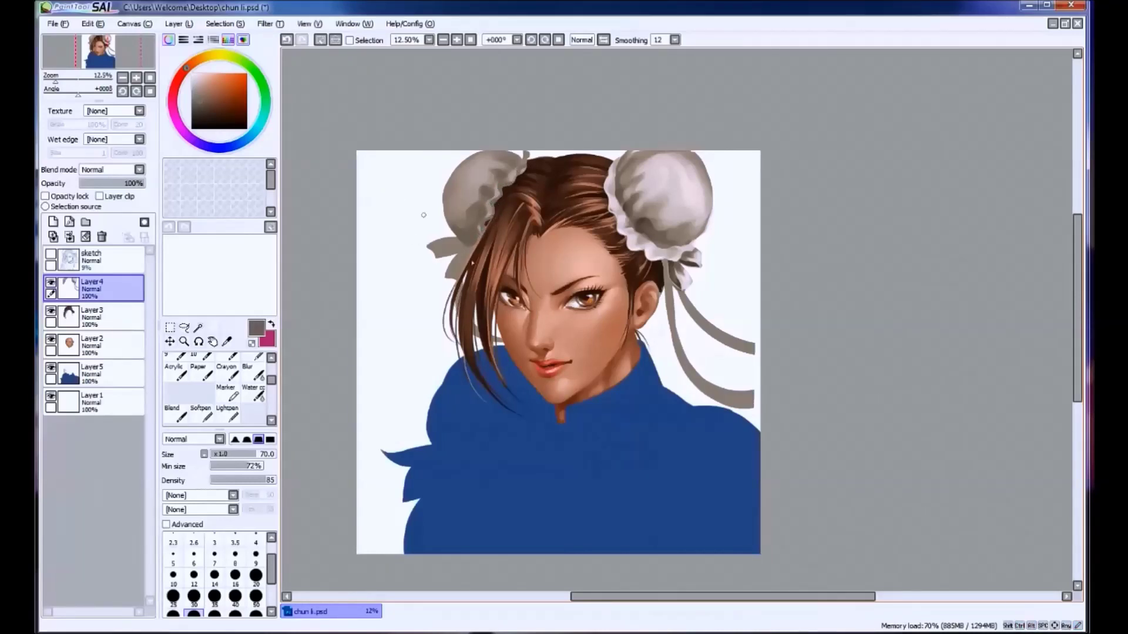
Brighten the left bun cover with pale grey sampled from the right bun cover, and reduce the brush size to 60.
left_click(688, 186, "alt")
key("bracketright")
key("bracketright")
key("bracketright")
key("bracketright")
key("bracketright")
mouse_move(476, 185)
left_mouse_down()
mouse_move(481, 160)
mouse_move(455, 181)
mouse_move(460, 164)
mouse_move(455, 183)
mouse_move(480, 165)
mouse_move(449, 203)
mouse_move(464, 209)
mouse_move(458, 223)
mouse_move(477, 182)
left_mouse_up()
left_click(464, 167, "alt")
left_click(462, 218, "alt")
left_click(479, 177, "alt")
key("bracketleft")
key("bracketleft")
key("bracketleft")
key("bracketleft")
key("bracketleft")
key("bracketleft")
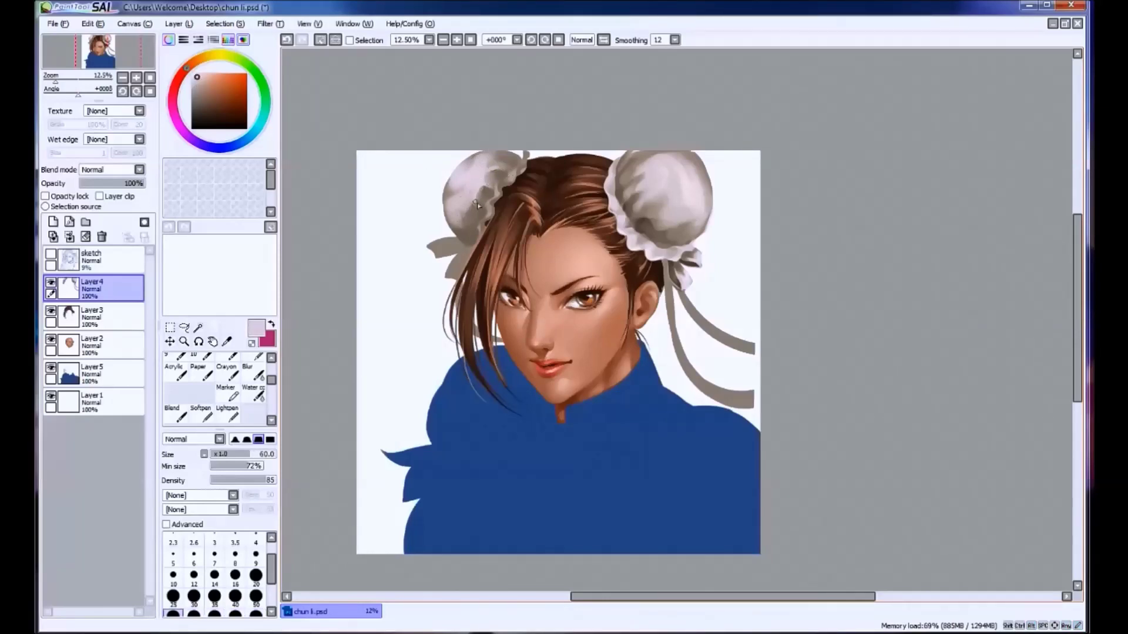
Build up and blend the broad highlight on the left bun cover with sampled pale greys and a larger brush.
left_click(470, 226, "alt")
key("bracketright")
key("bracketright")
key("bracketright")
key("bracketright")
key("bracketright")
key("bracketright")
key("ctrl+z")
left_click(470, 184, "alt")
mouse_move(481, 166)
left_mouse_down()
mouse_move(617, 189)
mouse_move(475, 189)
mouse_move(456, 205)
mouse_move(473, 173)
mouse_move(462, 208)
mouse_move(453, 197)
mouse_move(456, 216)
mouse_move(458, 167)
mouse_move(447, 188)
mouse_move(482, 156)
mouse_move(461, 241)
mouse_move(447, 193)
mouse_move(465, 213)
mouse_move(445, 202)
mouse_move(464, 176)
left_mouse_up()
left_click(470, 187, "alt")
left_click(455, 173, "alt")
left_click(464, 176, "alt")
left_click(448, 197, "alt")
left_click(462, 188, "alt")
left_click(455, 188, "alt")
Define the ruffle shadows along the left bun cover's inner frill in sampled dark greys with a size 35 brush.
key("bracketleft")
key("bracketleft")
key("bracketleft")
key("bracketleft")
key("bracketleft")
key("bracketleft")
key("bracketleft")
key("bracketleft")
key("bracketleft")
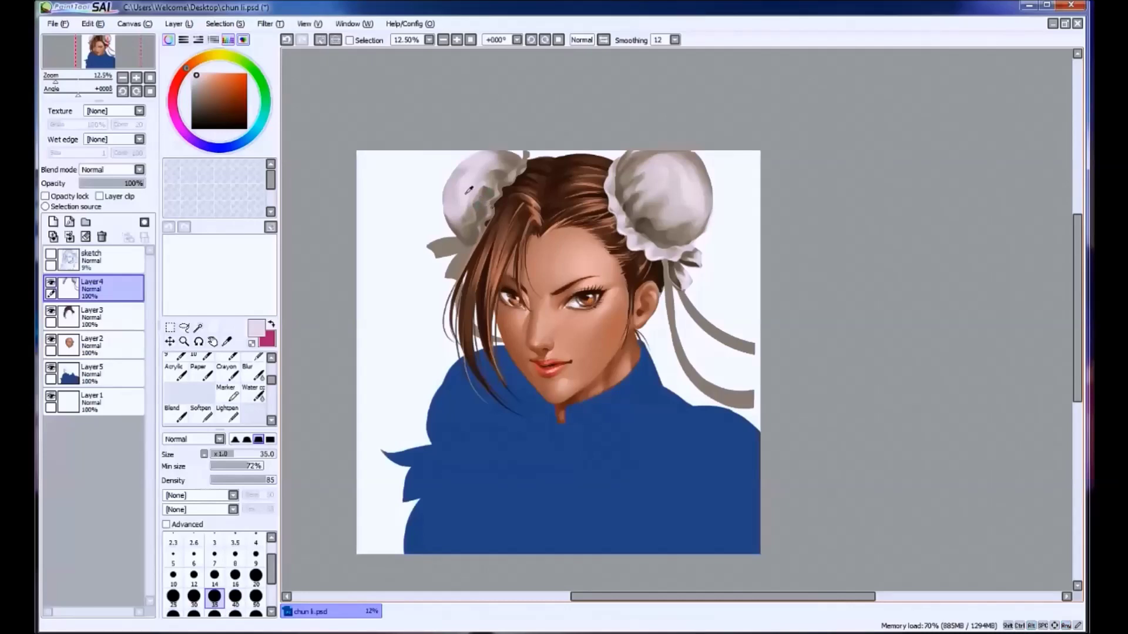
left_click(499, 206, "alt")
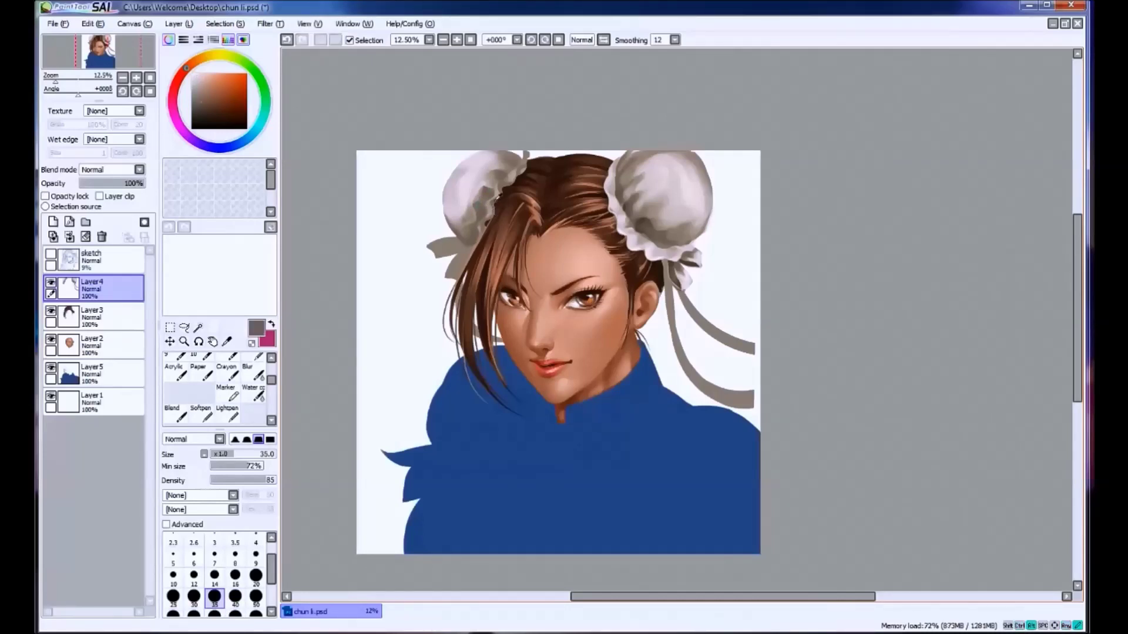
left_click(497, 200, "alt")
left_click(495, 212, "alt")
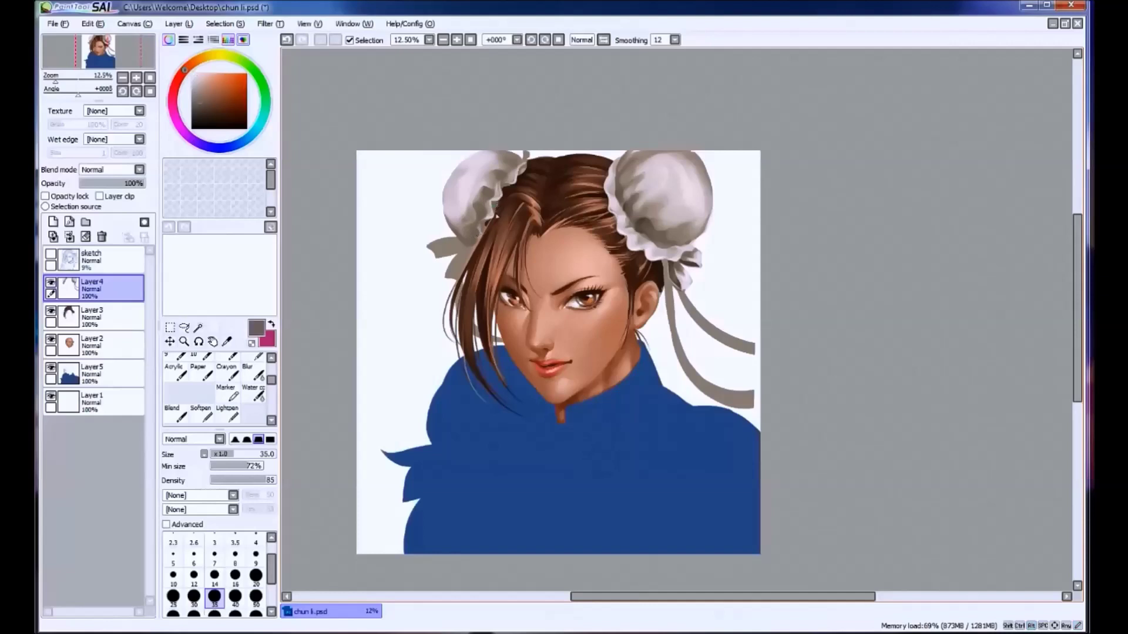
left_click_drag(523, 171, 509, 178)
left_click(496, 207, "alt")
left_click_drag(523, 167, 478, 223)
left_click_drag(504, 188, 515, 185)
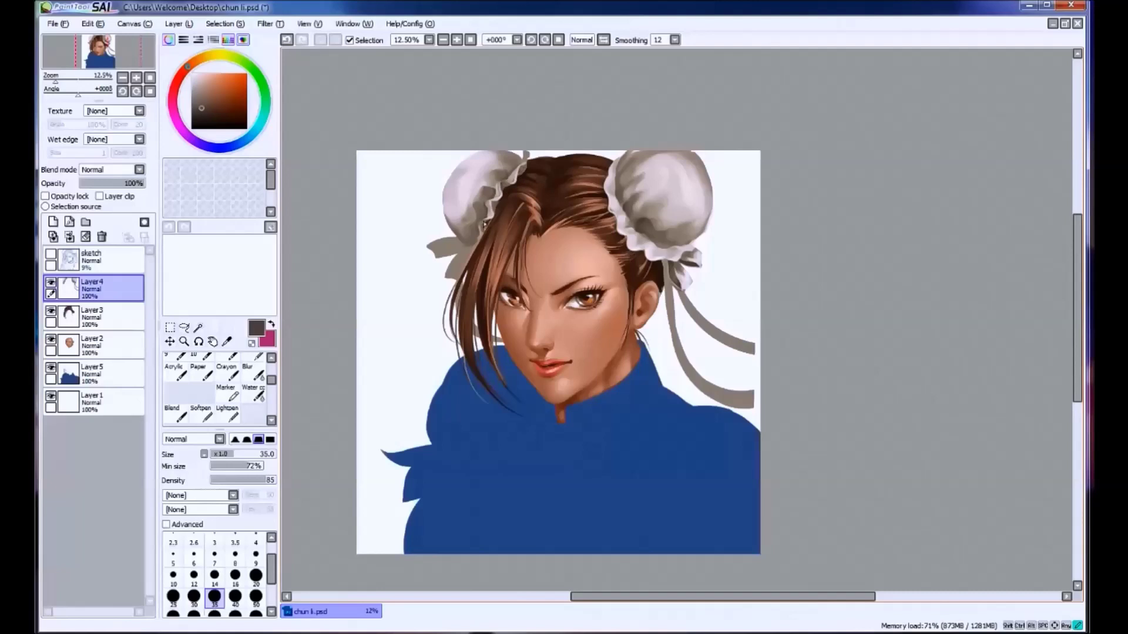
Blend the shadows at the lower frill of the left bun cover with sampled greys at brush size 60.
left_click(487, 222, "alt")
key("bracketright")
key("bracketright")
key("bracketright")
left_click(486, 222, "alt")
left_click(481, 230, "alt")
left_click(462, 233, "alt")
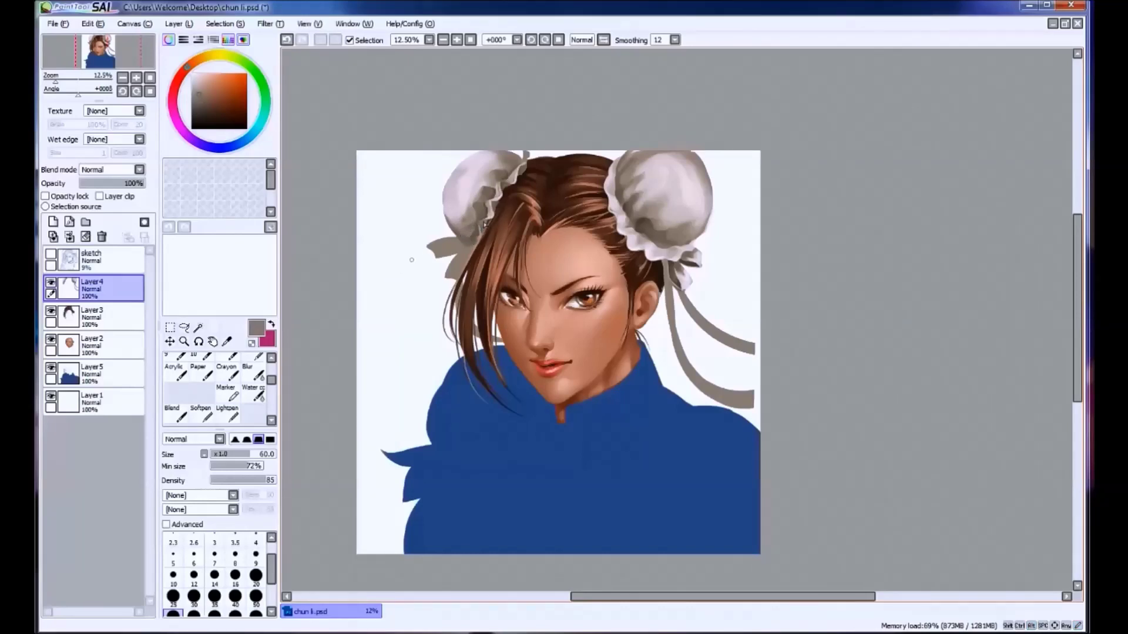
Select Layer4's painted area with its outline hidden, and model the left bow in sampled greys with a size 100 brush.
left_click(485, 224, "alt")
left_click(235, 613)
left_click(70, 289, "ctrl")
key("ctrl+h")
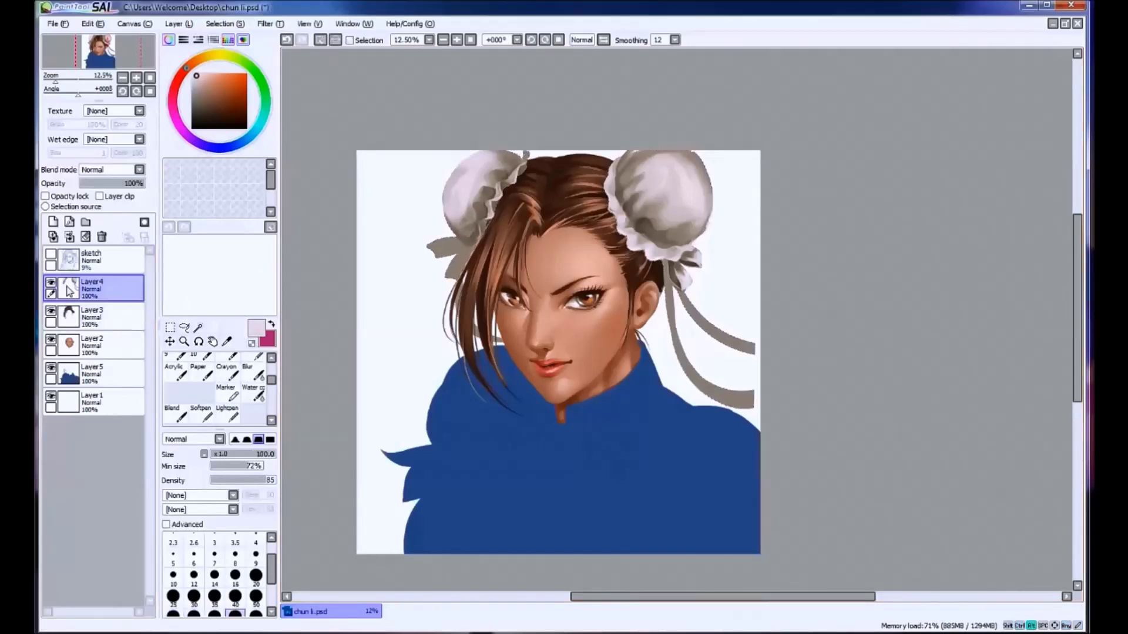
left_click(455, 262, "alt")
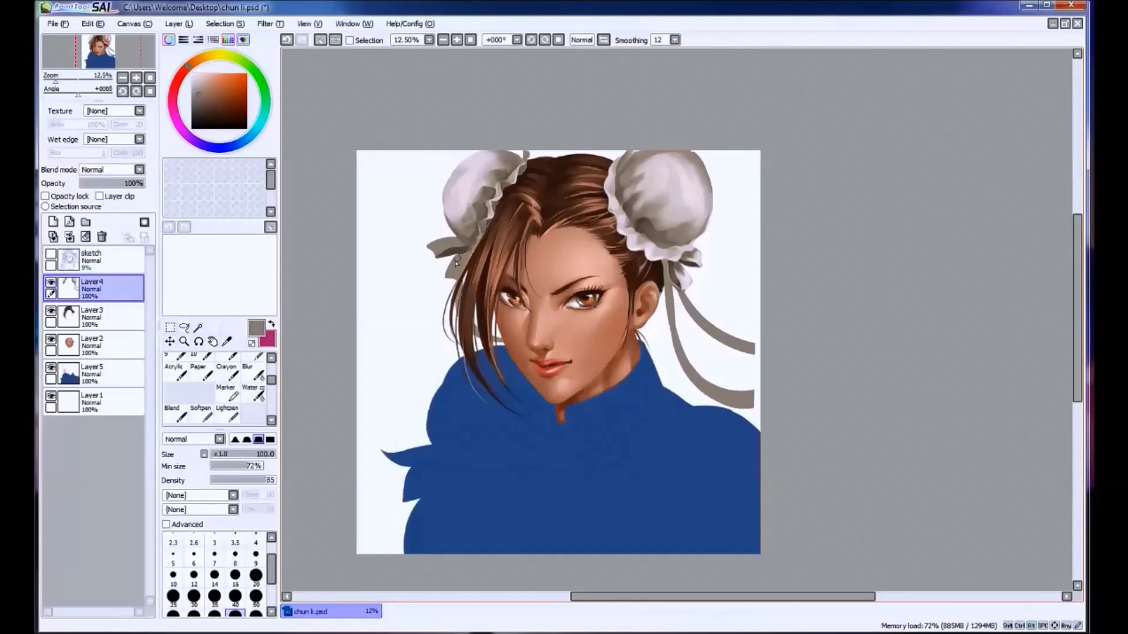
left_click(453, 242, "alt")
key("ctrl+z")
key("ctrl+z")
mouse_move(453, 239)
left_mouse_down()
mouse_move(480, 244)
mouse_move(442, 242)
mouse_move(475, 243)
mouse_move(460, 266)
left_mouse_up()
left_click(447, 242, "alt")
left_click(443, 242, "alt")
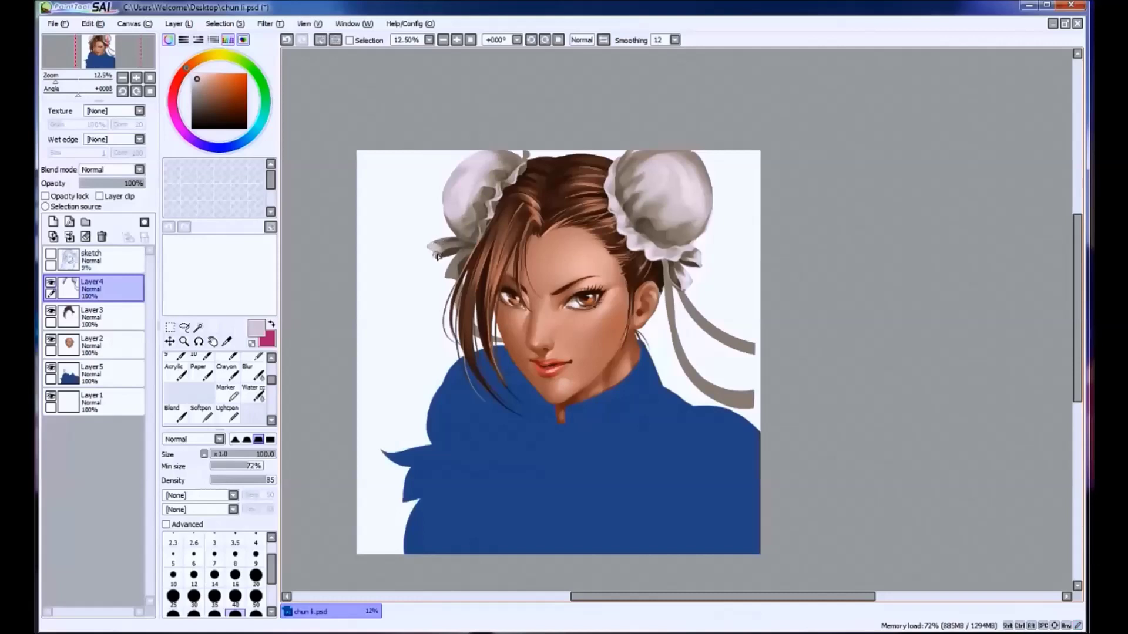
Refine the folds and hanging tail of the left bow with sampled greys, reducing the brush size to 35.
left_click(445, 247, "alt")
left_click(460, 251, "alt")
left_click(450, 270, "alt")
left_click(452, 271, "alt")
key("bracketleft")
key("bracketleft")
key("bracketleft")
key("bracketleft")
key("bracketleft")
key("bracketleft")
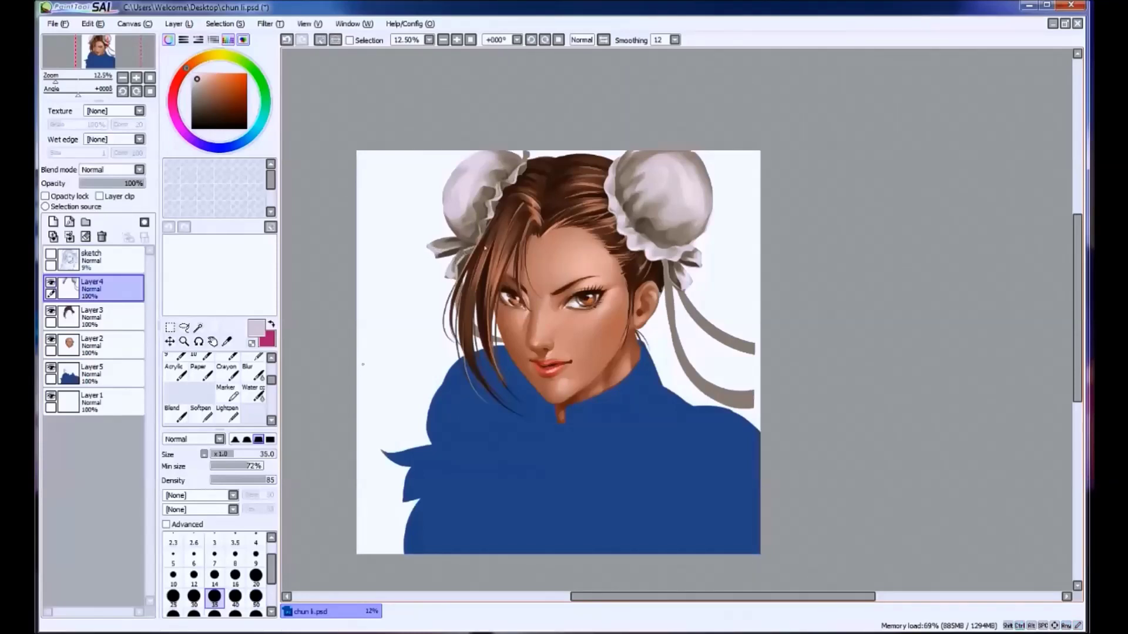
key("ctrl+y")
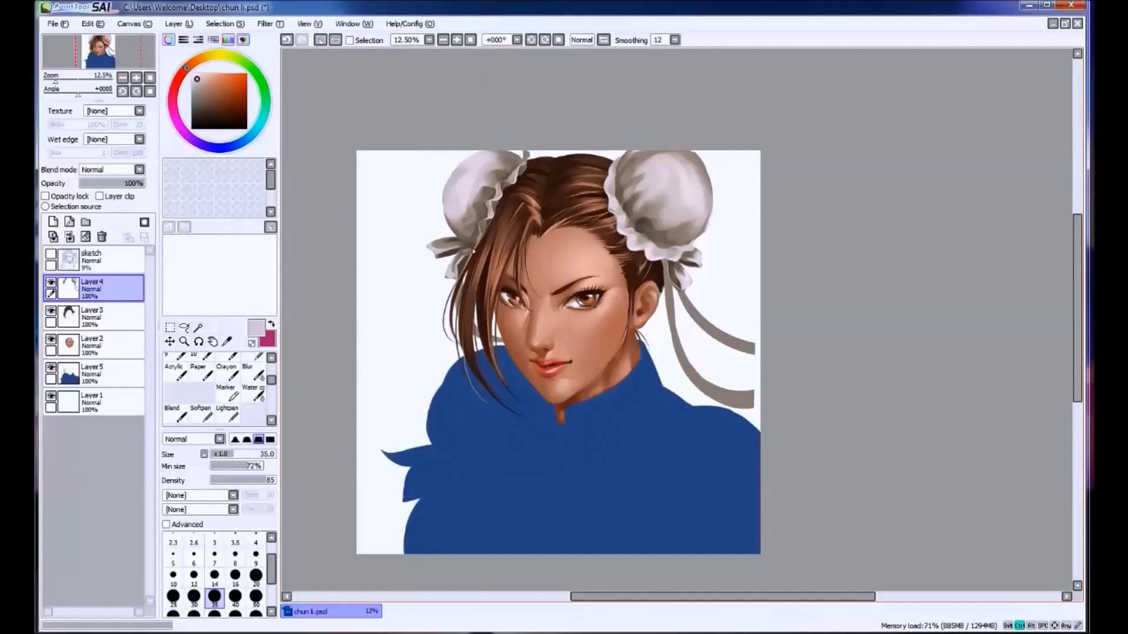
Paint the lower of the two right ribbons in pale grey sampled from the bun cover with a size 200 brush.
mouse_move(420, 305)
left_mouse_down()
mouse_move(340, 308)
mouse_move(302, 276)
mouse_move(440, 381)
left_mouse_up()
key("bracketright")
key("bracketright")
key("bracketright")
key("bracketright")
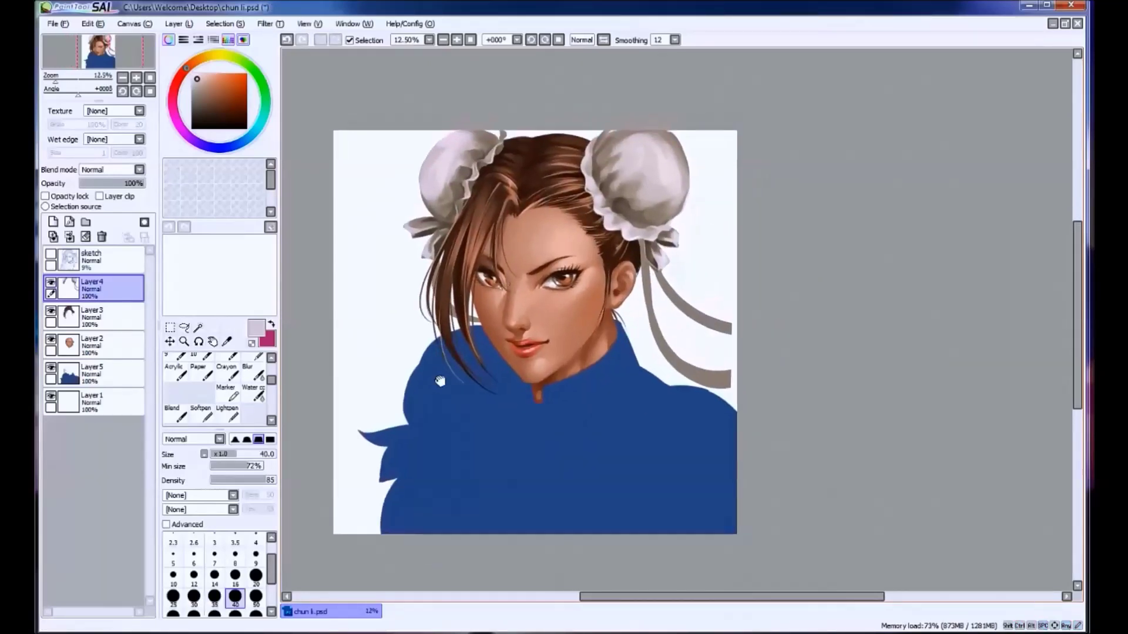
left_click(681, 247, "alt")
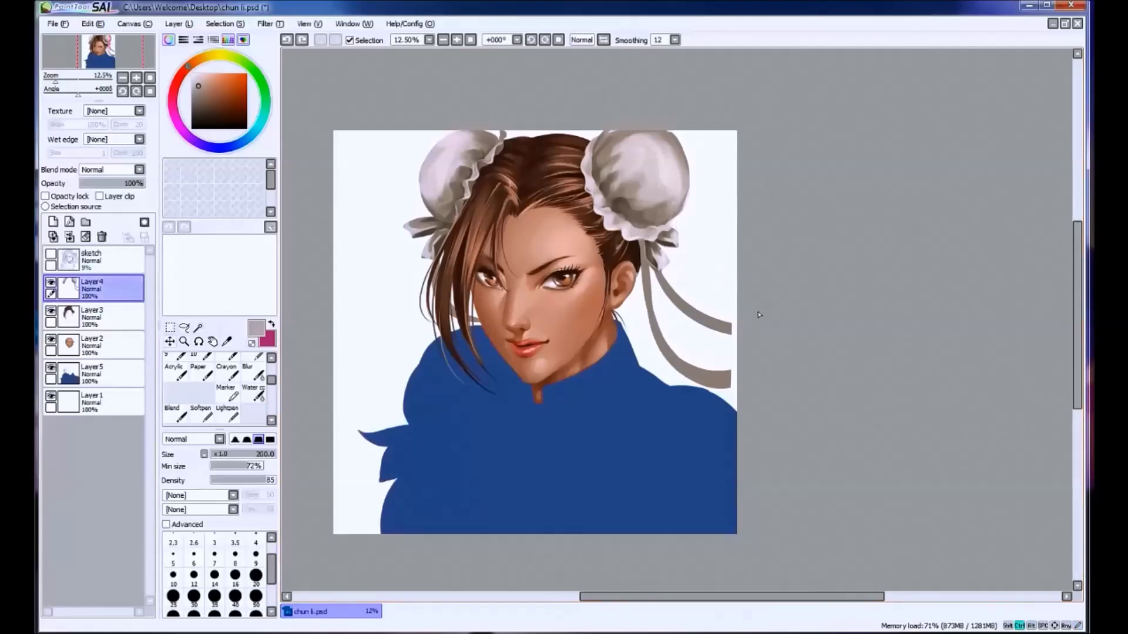
left_click(656, 182, "alt")
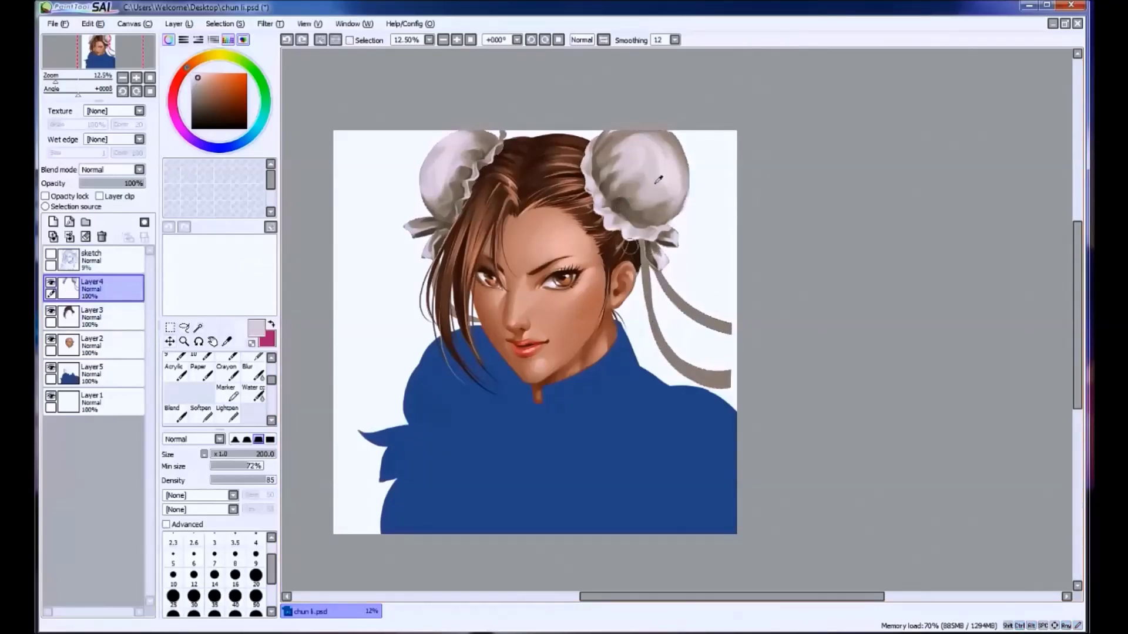
key("ctrl+z")
mouse_move(642, 251)
left_mouse_down()
mouse_move(671, 360)
mouse_move(651, 330)
mouse_move(699, 371)
left_mouse_up()
key("ctrl+d")
mouse_move(718, 375)
left_mouse_down()
mouse_move(756, 375)
mouse_move(689, 372)
mouse_move(750, 376)
mouse_move(698, 379)
mouse_move(707, 380)
mouse_move(740, 376)
left_mouse_up()
key("ctrl+z")
key("ctrl+z")
left_click_drag(657, 271, 717, 318)
key("ctrl+z")
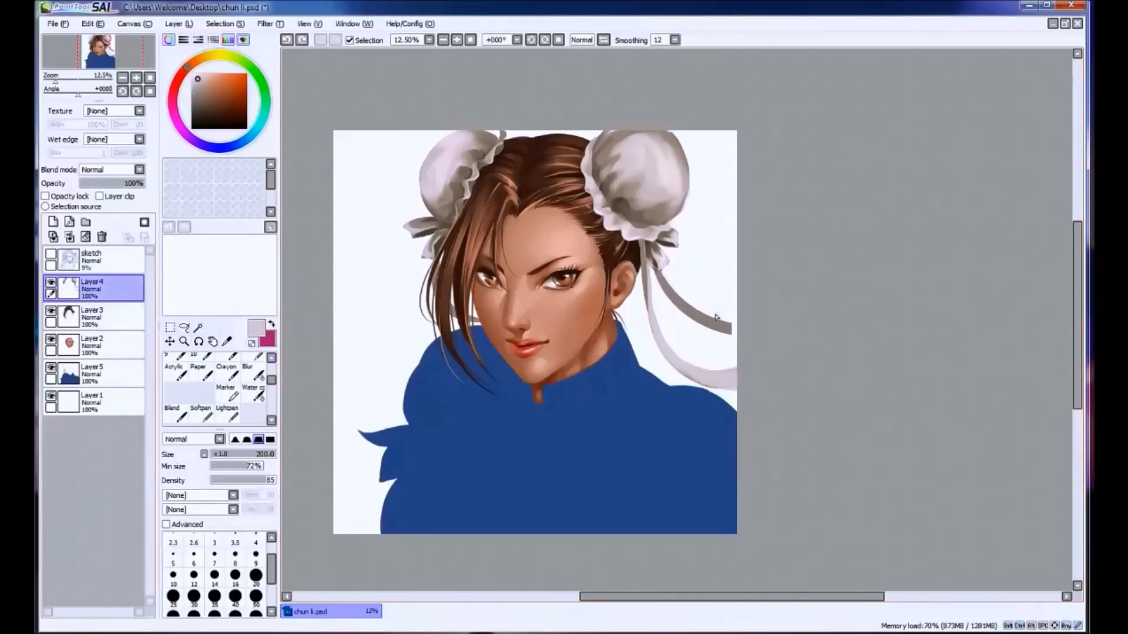
Extend the upper right ribbon to the canvas edge with a size 70 brush at 100% minimum size and density 100.
left_click_drag(251, 468, 264, 466)
left_click_drag(261, 481, 269, 482)
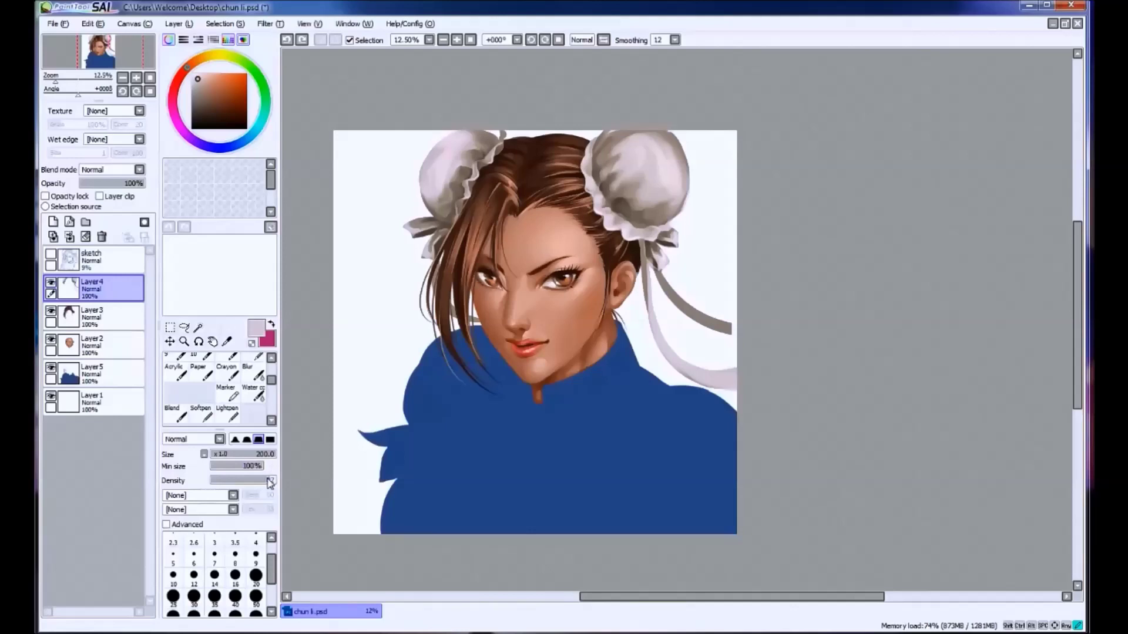
left_click(194, 613)
left_click_drag(658, 274, 734, 331)
left_click(732, 326, "alt")
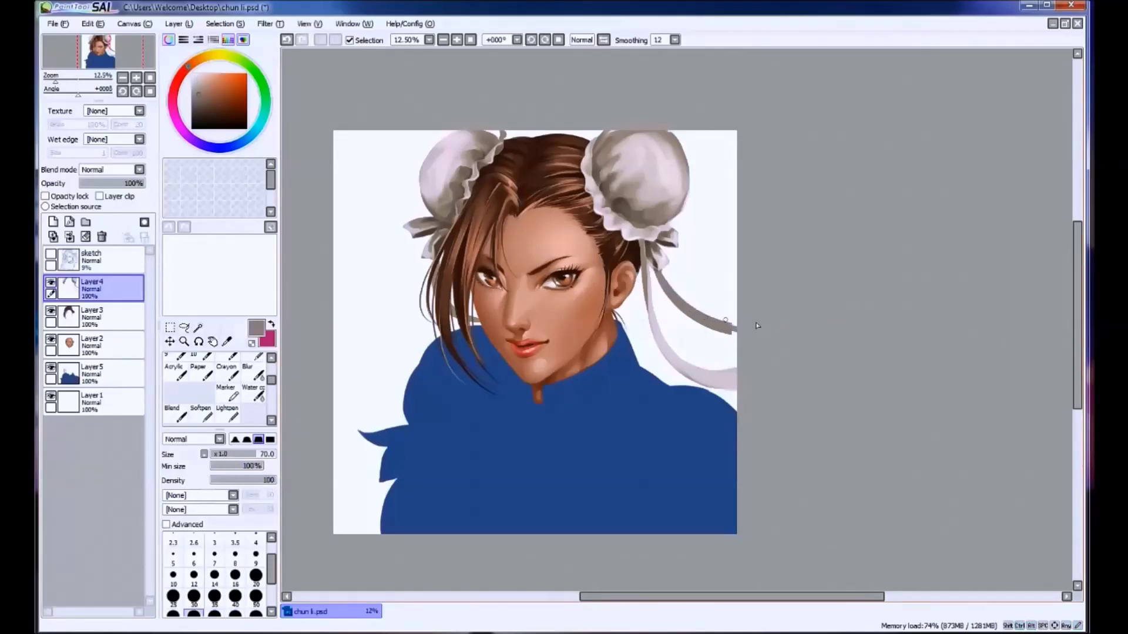
Select Layer4's painted area with its outline hidden, and shade the upper ribbon in pale and dark greys at size 120.
left_click(67, 288, "ctrl")
key("ctrl+h")
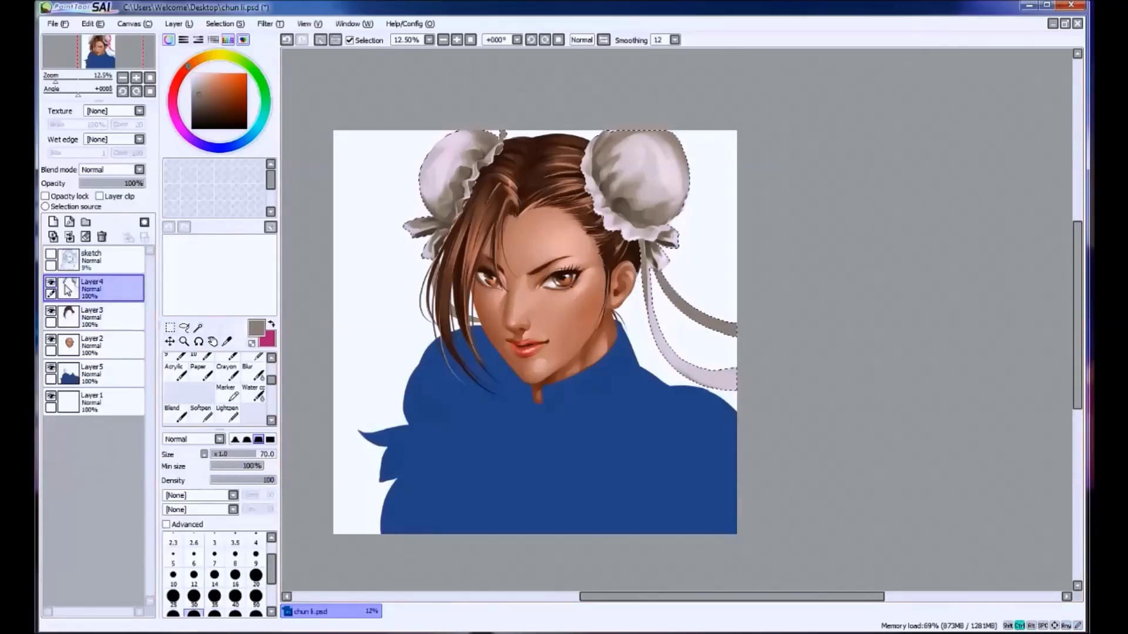
key("bracketright")
key("bracketright")
key("bracketright")
left_click(702, 350, "alt")
left_click_drag(663, 280, 738, 333)
left_click(674, 297, "alt")
left_click_drag(667, 290, 736, 331)
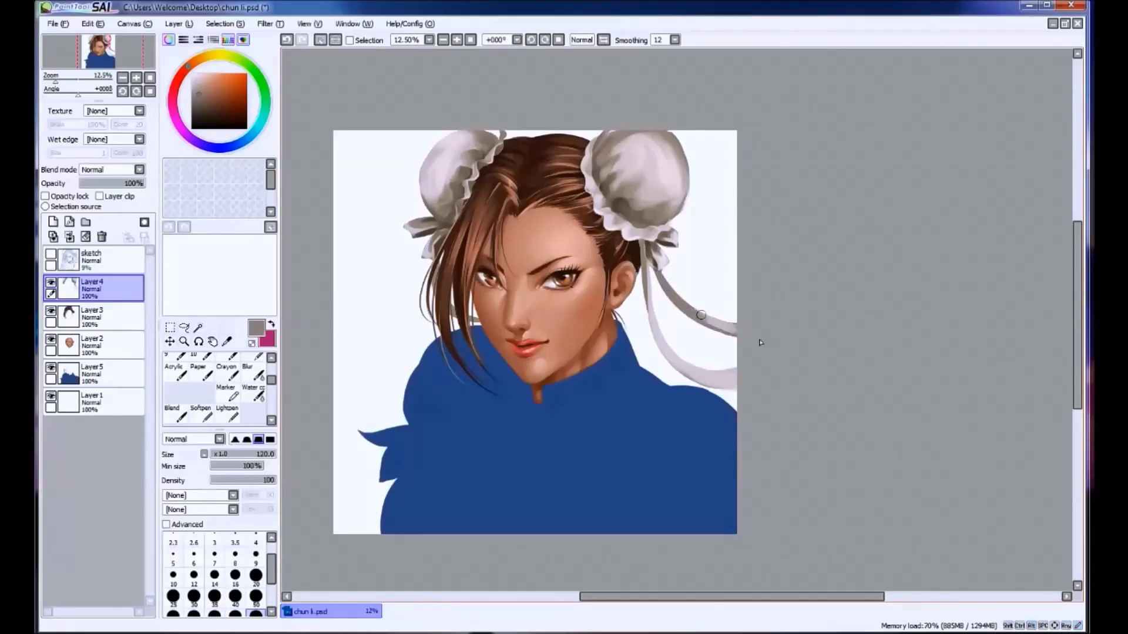
Shade the lower ribbon's edge in grey and brighten the ribbons with sampled pale tones at density 84.
left_click_drag(676, 364, 737, 382)
left_click(735, 371, "alt")
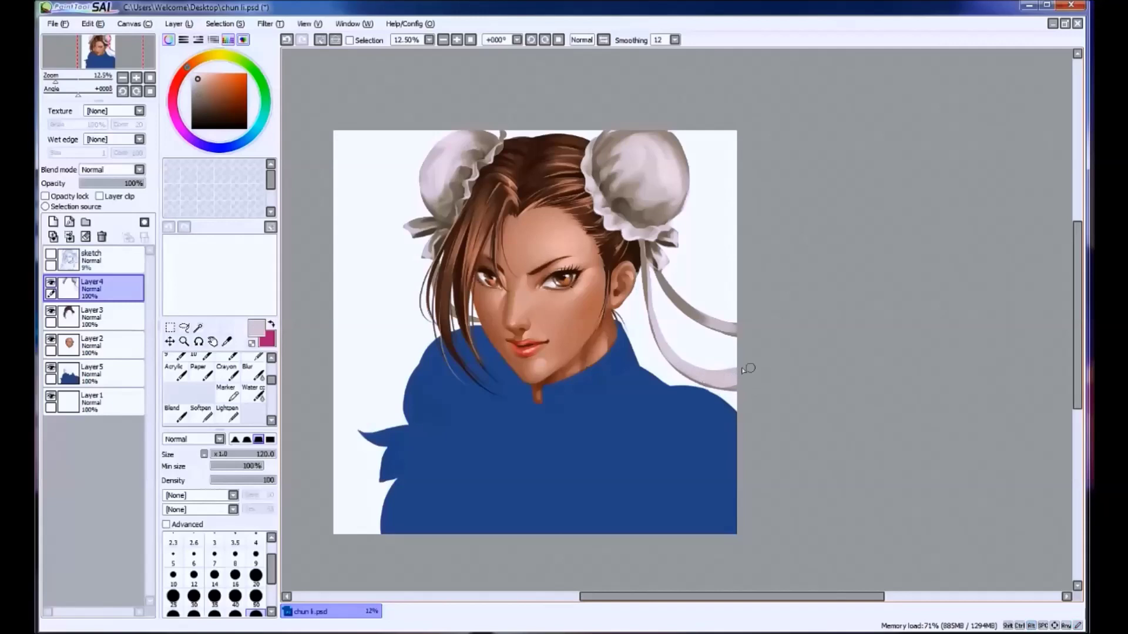
left_click(673, 167, "alt")
key("ctrl+z")
key("ctrl+y")
key("ctrl+z")
left_click_drag(670, 283, 743, 331)
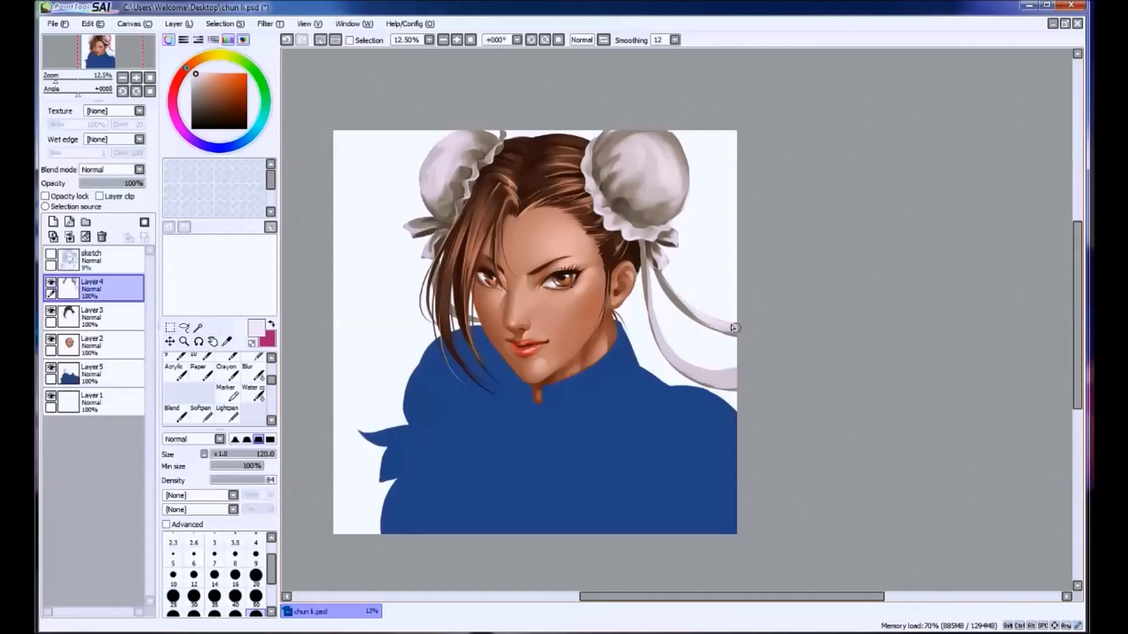
key("ctrl+z")
left_click_drag(663, 337, 670, 351)
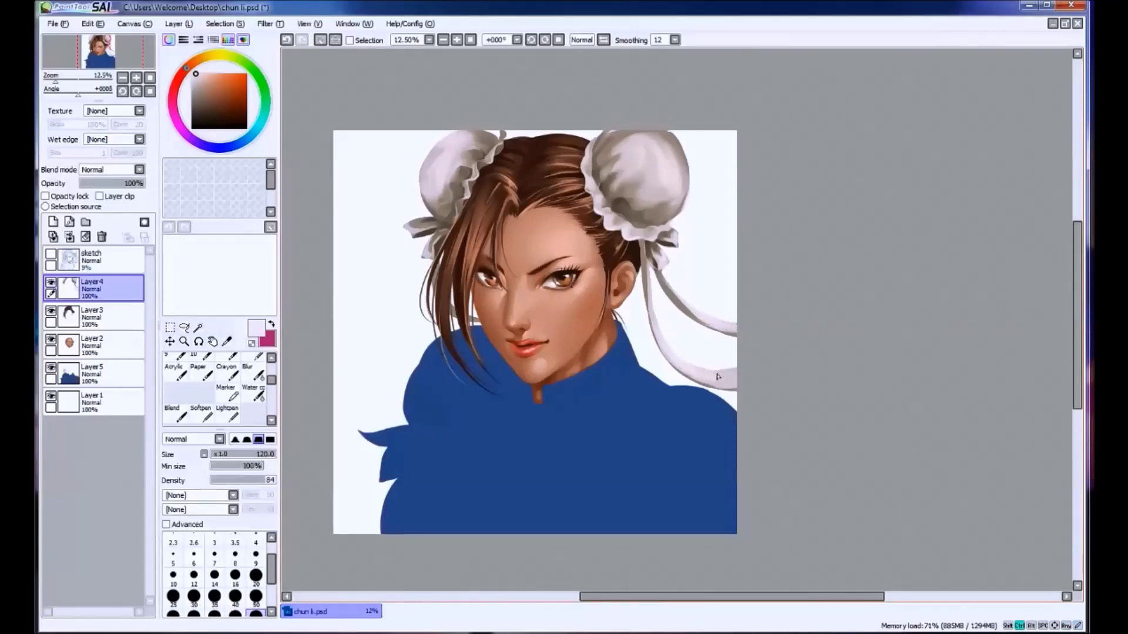
Add thin pale highlights along the ribbons with a size 40 brush at 28% minimum size.
left_click(235, 596)
left_click(227, 465)
key("ctrl+z")
key("ctrl+y")
key("ctrl+z")
key("ctrl+y")
key("ctrl+z")
key("ctrl+y")
key("ctrl+z")
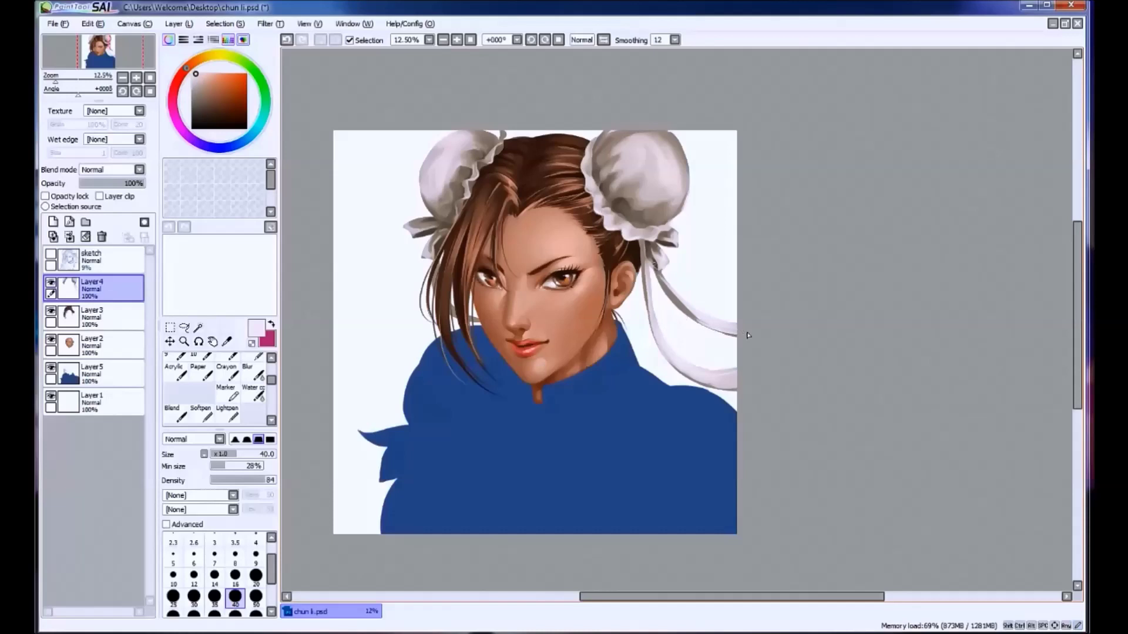
key("ctrl+z")
Save the painting and show the sketch layer.
key("ctrl+s")
left_click(51, 255)
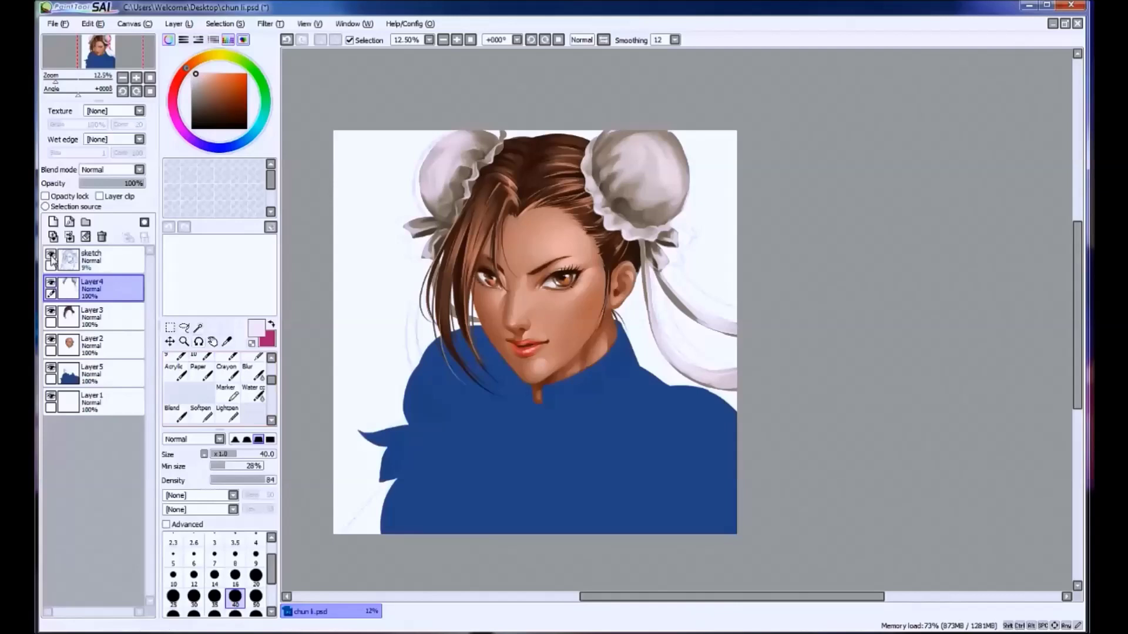
Make Layer5 active, enlarge the brush to size 300 and sample the blue of the outfit.
left_click(76, 376)
key("bracketright")
key("bracketright")
key("bracketright")
key("bracketright")
key("bracketright")
key("bracketright")
key("bracketright")
key("bracketright")
key("bracketright")
key("bracketright")
left_click_drag(496, 391, 489, 289)
left_click(492, 360, "alt")
left_click_drag(561, 336, 504, 418)
key("ctrl+z")
left_click_drag(555, 367, 490, 418)
key("ctrl+z")
Darken the blue outfit on Layer5 with Hue/Saturation, setting the luminescence to -8.
left_click(484, 342, "alt")
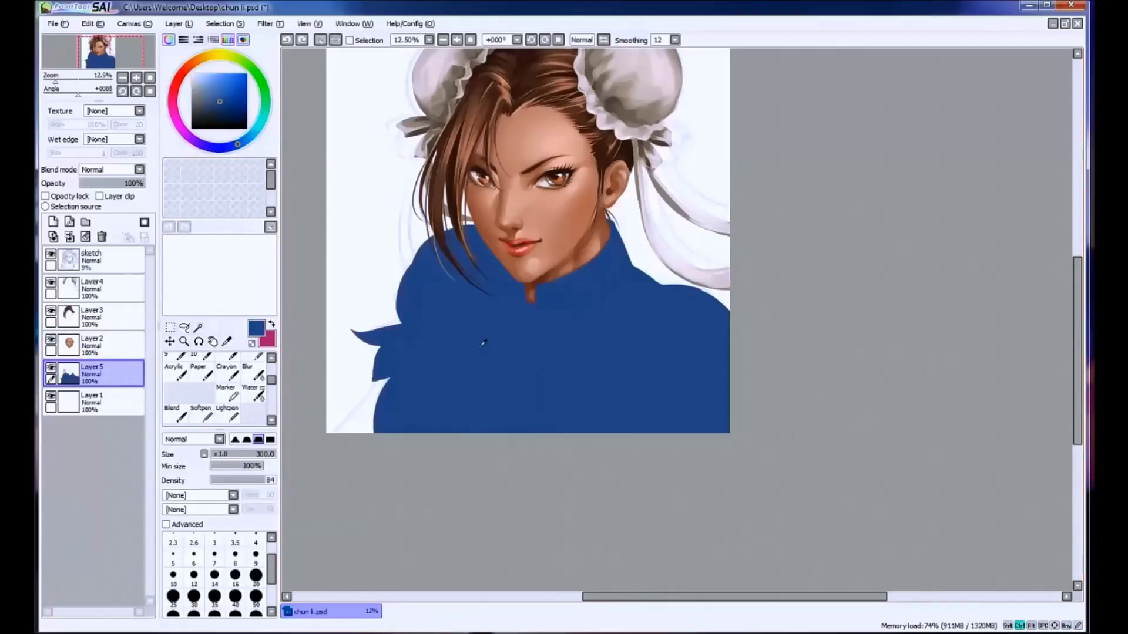
key("ctrl+u")
left_click_drag(935, 125, 927, 126)
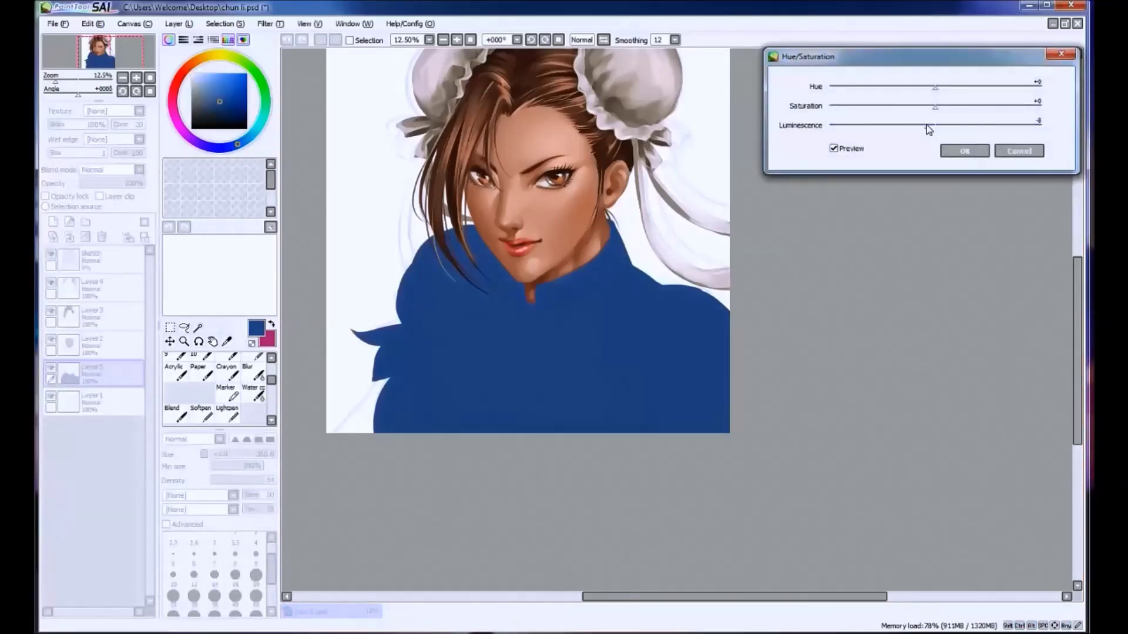
left_click(959, 154)
left_click_drag(596, 339, 531, 391)
key("ctrl+z")
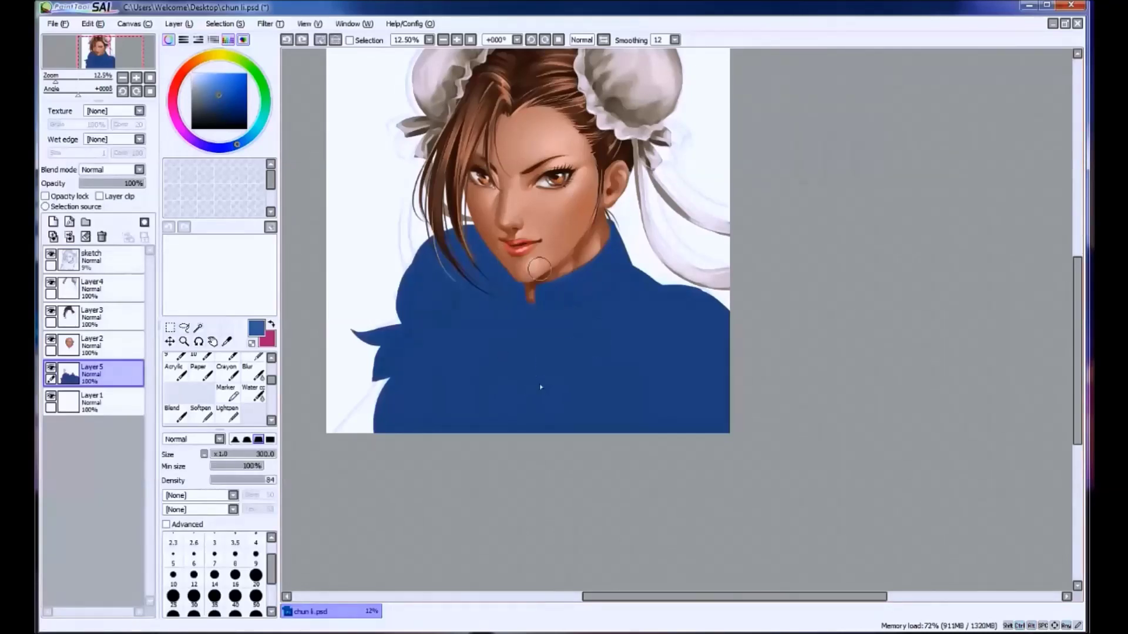
left_click(548, 377, "alt")
left_click_drag(547, 369, 516, 407)
key("ctrl+z")
mouse_move(676, 320)
left_mouse_down()
mouse_move(671, 360)
mouse_move(677, 347)
mouse_move(695, 362)
mouse_move(694, 350)
mouse_move(682, 387)
mouse_move(690, 341)
mouse_move(708, 398)
mouse_move(716, 340)
mouse_move(712, 397)
mouse_move(717, 372)
mouse_move(661, 377)
mouse_move(704, 412)
left_mouse_up()
key("ctrl+z")
key("ctrl+z")
key("ctrl+z")
key("ctrl+z")
Paint lighter blue highlights over the shoulder and upper arm below the hanging ribbons with the size 300 brush.
left_click(649, 367, "alt")
left_click(707, 313, "alt")
left_click_drag(704, 309, 685, 307)
left_click(674, 356, "alt")
left_click(701, 362, "alt")
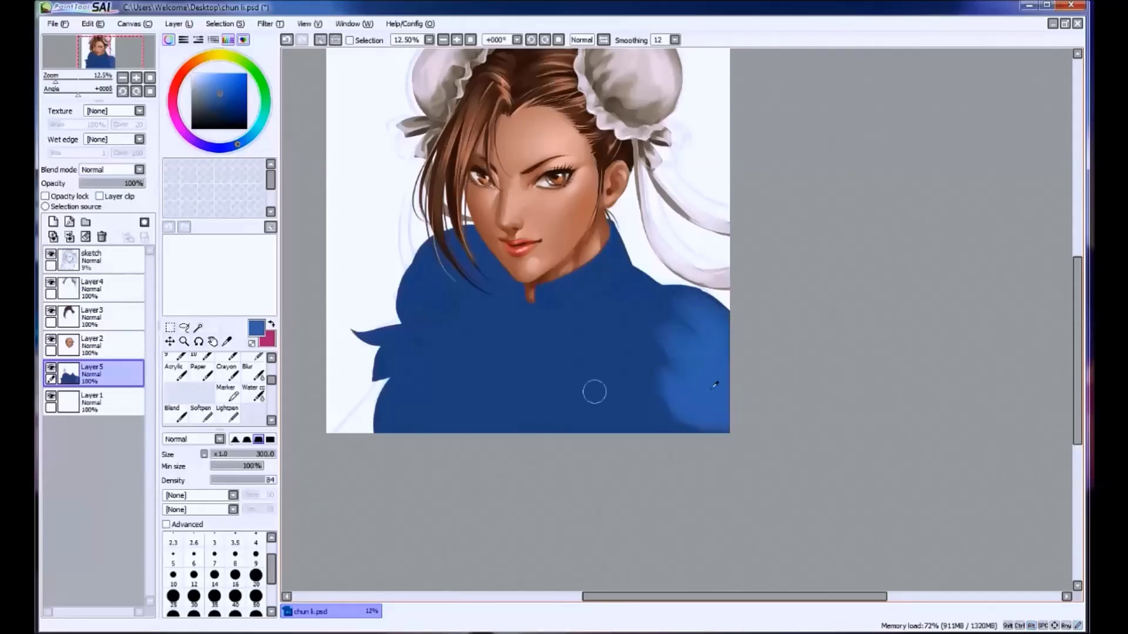
Paint soft lighter blue highlights on the collar and across the chest, using a brush size up to 400.
mouse_move(581, 273)
left_mouse_down()
mouse_move(603, 263)
mouse_move(567, 292)
mouse_move(612, 265)
mouse_move(584, 295)
mouse_move(615, 305)
mouse_move(583, 343)
mouse_move(541, 332)
mouse_move(586, 348)
mouse_move(582, 380)
mouse_move(594, 386)
mouse_move(564, 350)
mouse_move(561, 374)
mouse_move(509, 394)
mouse_move(551, 397)
mouse_move(526, 403)
left_mouse_up()
key("ctrl+z")
mouse_move(485, 317)
left_mouse_down()
mouse_move(482, 353)
mouse_move(491, 293)
mouse_move(467, 326)
mouse_move(524, 314)
mouse_move(492, 332)
mouse_move(524, 313)
mouse_move(498, 325)
mouse_move(545, 350)
mouse_move(500, 375)
mouse_move(527, 372)
mouse_move(487, 333)
mouse_move(494, 372)
mouse_move(477, 332)
mouse_move(480, 374)
mouse_move(456, 365)
left_mouse_up()
left_click(489, 331, "alt")
left_click(489, 331, "alt")
left_click_drag(558, 379, 522, 409)
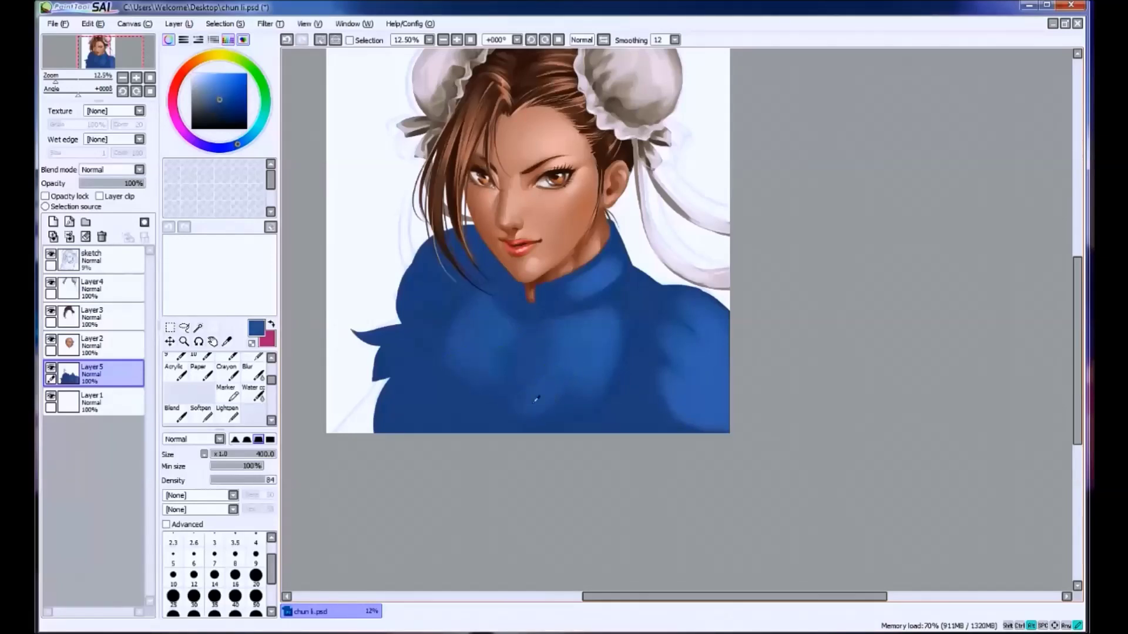
mouse_move(584, 392)
left_mouse_down()
mouse_move(557, 389)
mouse_move(586, 436)
mouse_move(538, 408)
left_mouse_up()
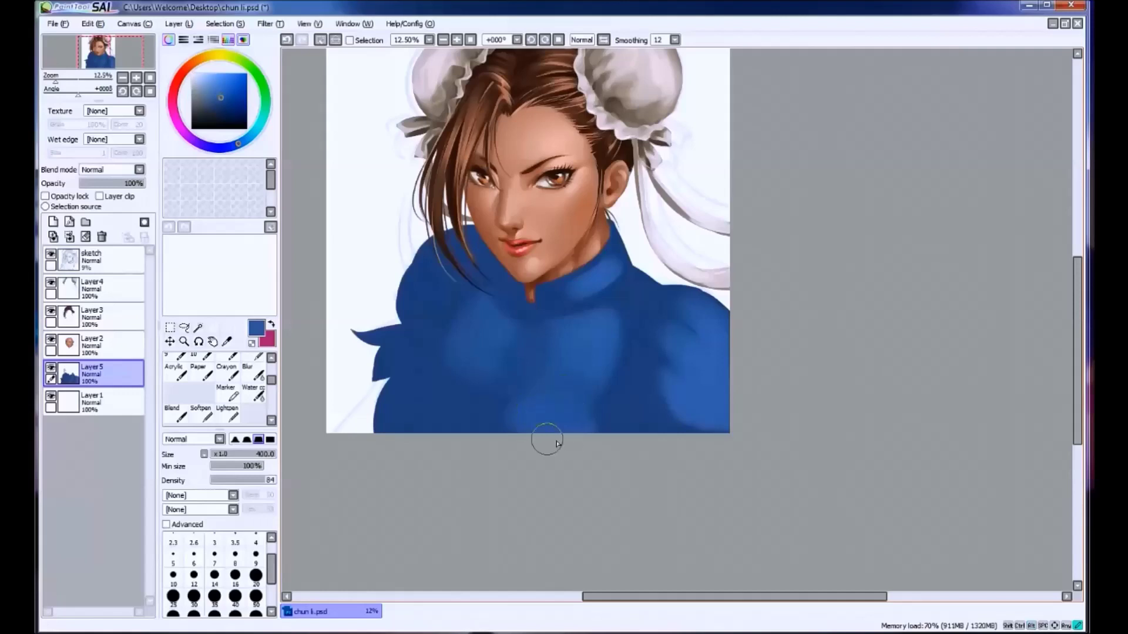
Brighten the lower chest and the shoulder beside the loose hair in sampled blues, and save the painting.
left_click(494, 391, "alt")
mouse_move(474, 358)
left_mouse_down()
mouse_move(440, 420)
mouse_move(455, 365)
left_mouse_up()
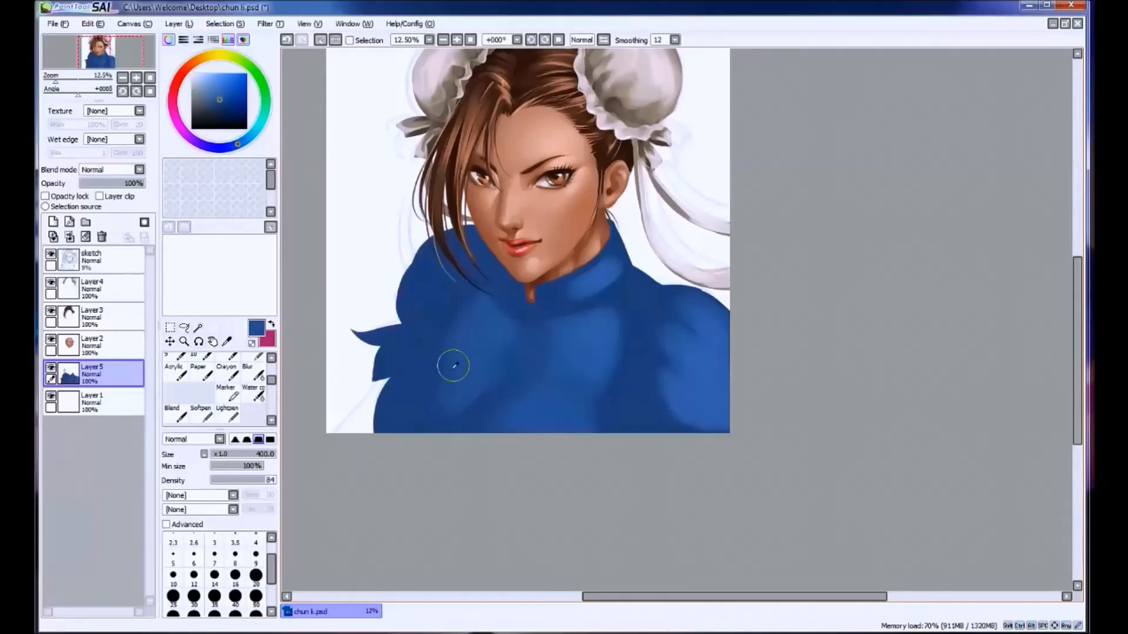
left_click_drag(443, 267, 429, 294)
left_click(431, 276, "alt")
key("ctrl+s")
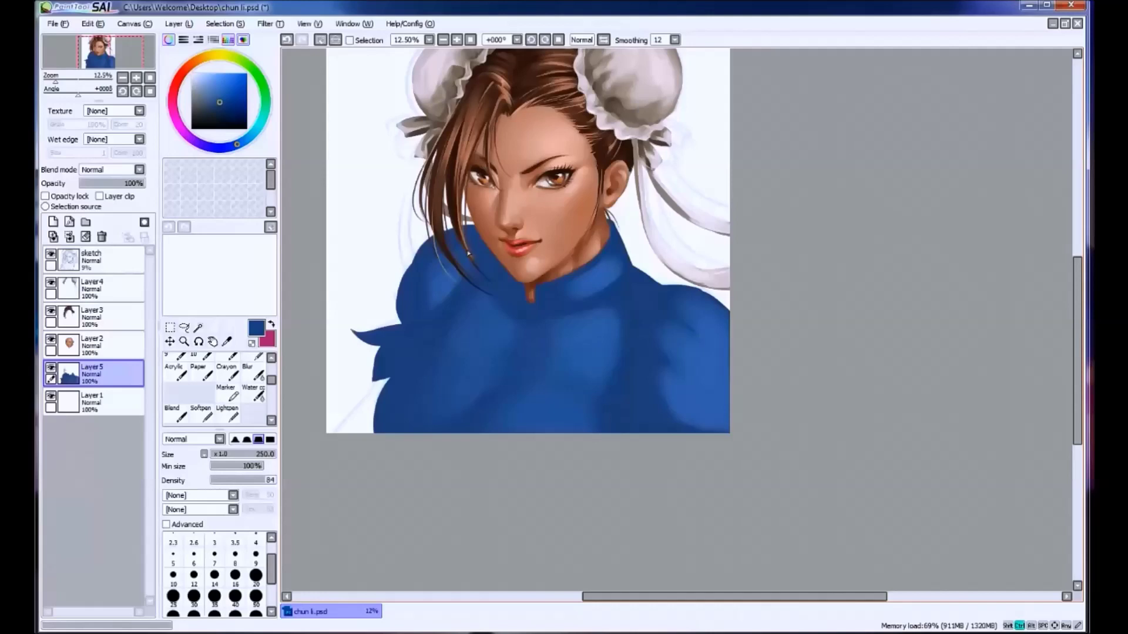
Brighten the upper chest and shade the collar under the chin in dark blue at size 250.
left_click_drag(518, 402, 517, 415)
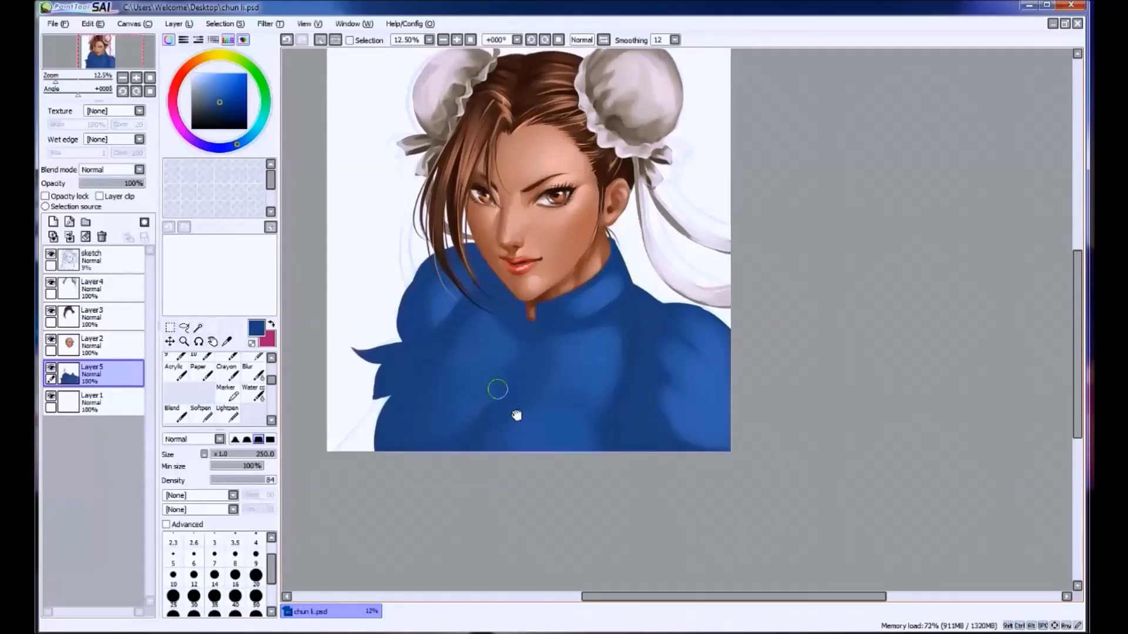
left_click_drag(539, 339, 564, 330)
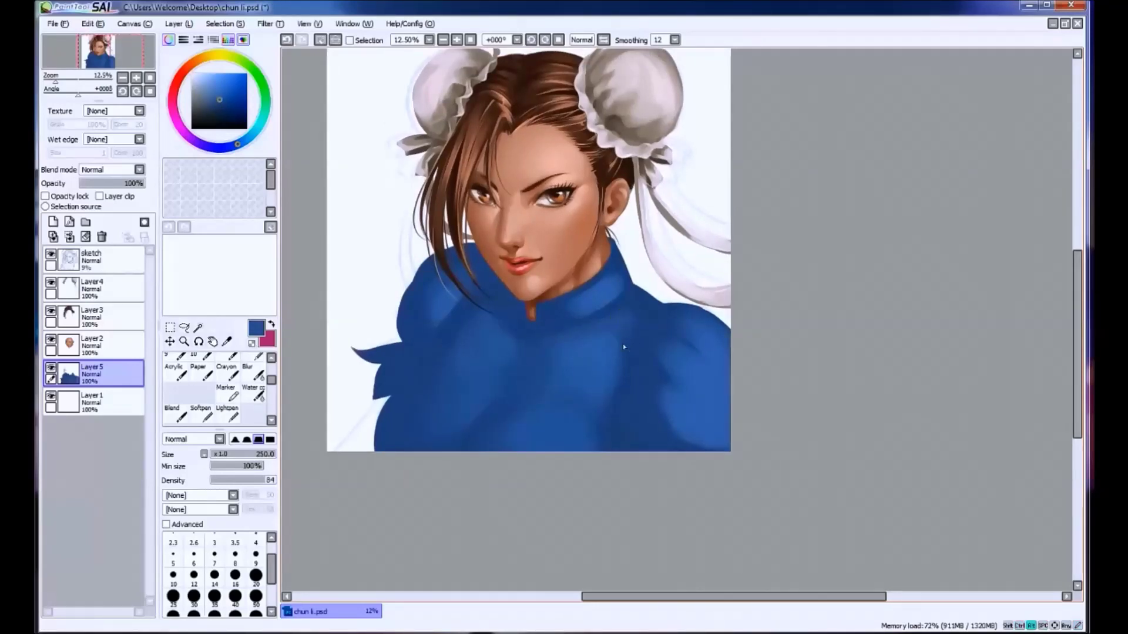
left_click(628, 314, "alt")
left_click(505, 296, "alt")
key("ctrl+z")
left_click(527, 299, "alt")
left_click_drag(495, 285, 582, 320)
mouse_move(598, 257)
left_mouse_down()
mouse_move(623, 252)
mouse_move(623, 276)
mouse_move(613, 269)
mouse_move(599, 293)
left_mouse_up()
left_click(594, 296, "alt")
left_click(618, 259, "alt")
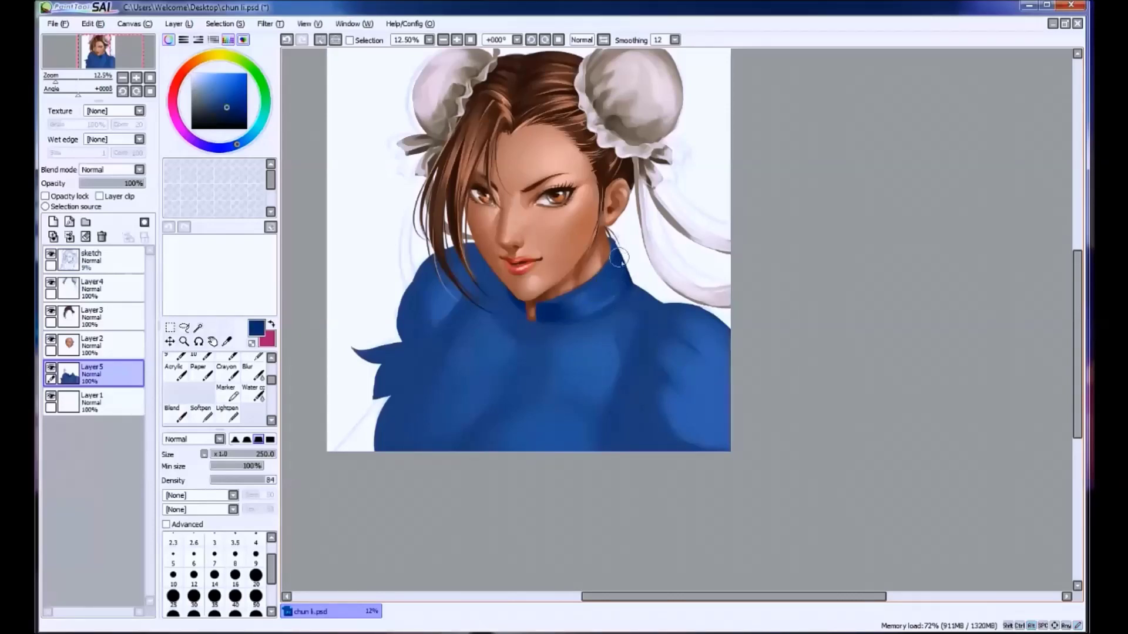
Undo the last collar strokes and paint a brighter blue highlight along the side of the collar.
key("ctrl+z")
left_click(625, 282, "alt")
left_click(622, 293, "alt")
key("ctrl+z")
left_click_drag(588, 297, 613, 284)
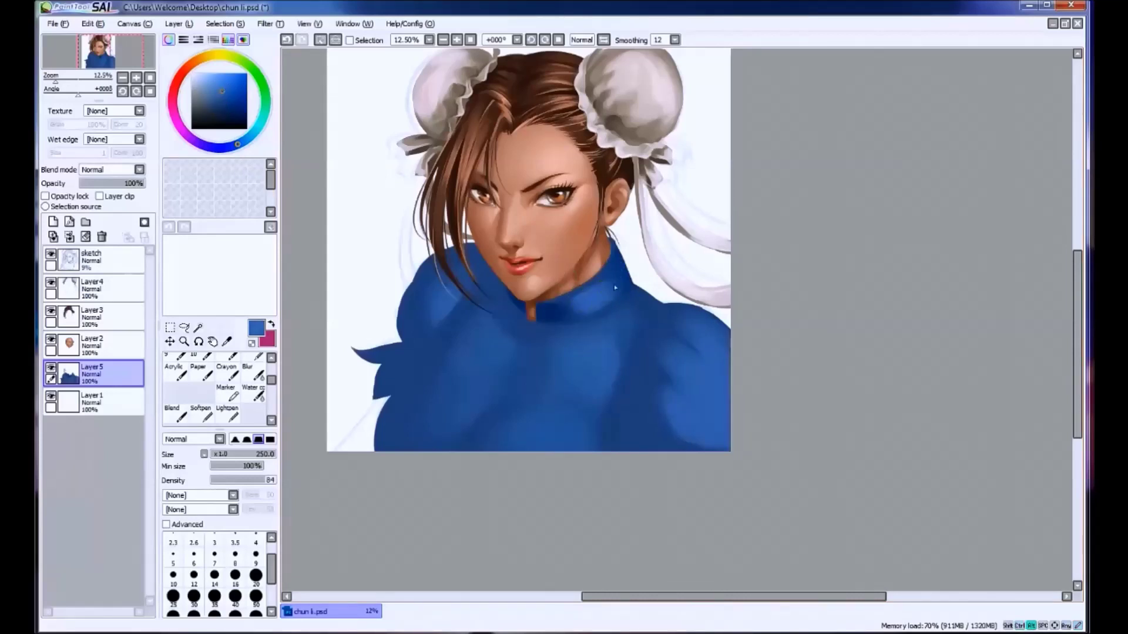
left_click(557, 312, "alt")
left_click(622, 273, "alt")
left_click(541, 317, "alt")
key("ctrl+z")
mouse_move(555, 311)
left_mouse_down()
mouse_move(628, 294)
mouse_move(605, 309)
mouse_move(639, 271)
mouse_move(581, 313)
mouse_move(636, 287)
mouse_move(595, 294)
mouse_move(640, 286)
mouse_move(534, 329)
left_mouse_up()
key("ctrl+z")
key("ctrl+z")
key("ctrl+z")
key("ctrl+z")
Shade the collar down to its front opening in sampled dark blue with the size 250 brush.
left_click_drag(622, 294, 526, 327)
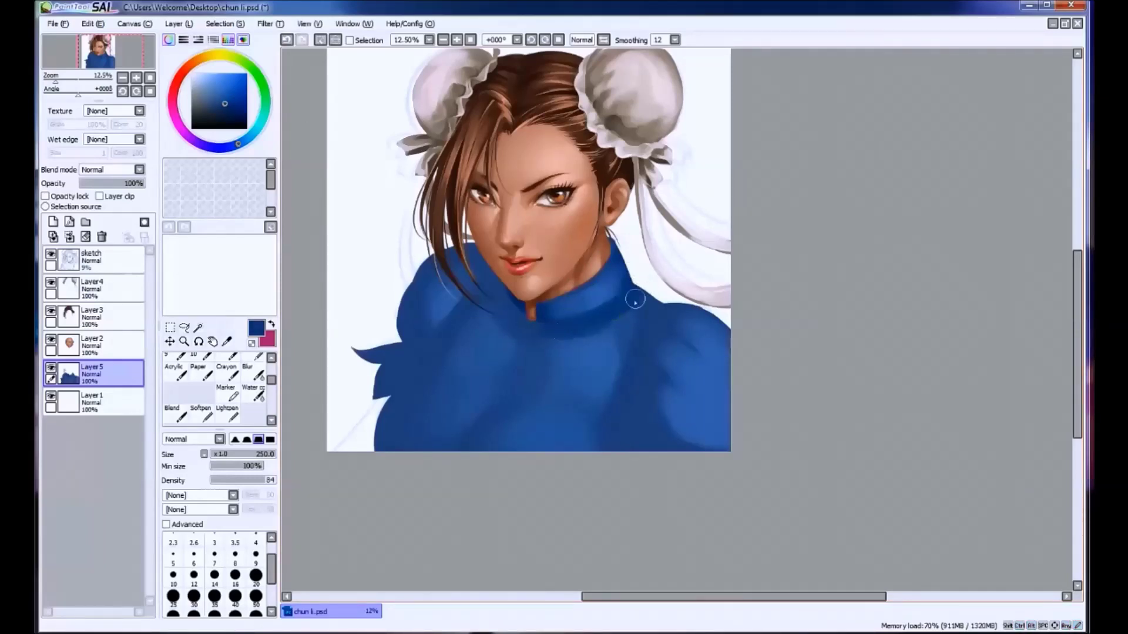
key("e")
key("ctrl+z")
key("b")
Sample the neck's dark brown, return to Layer5 and rework the collar's light and shadow in sampled blues.
left_click(549, 294, "alt")
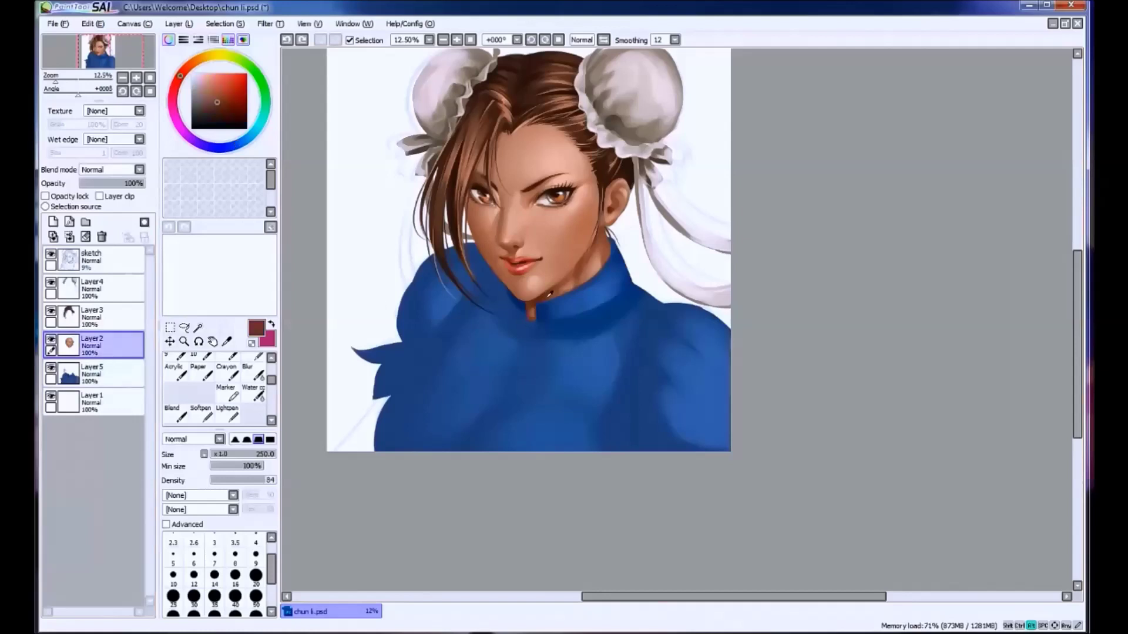
left_click(527, 341, "ctrl+shift")
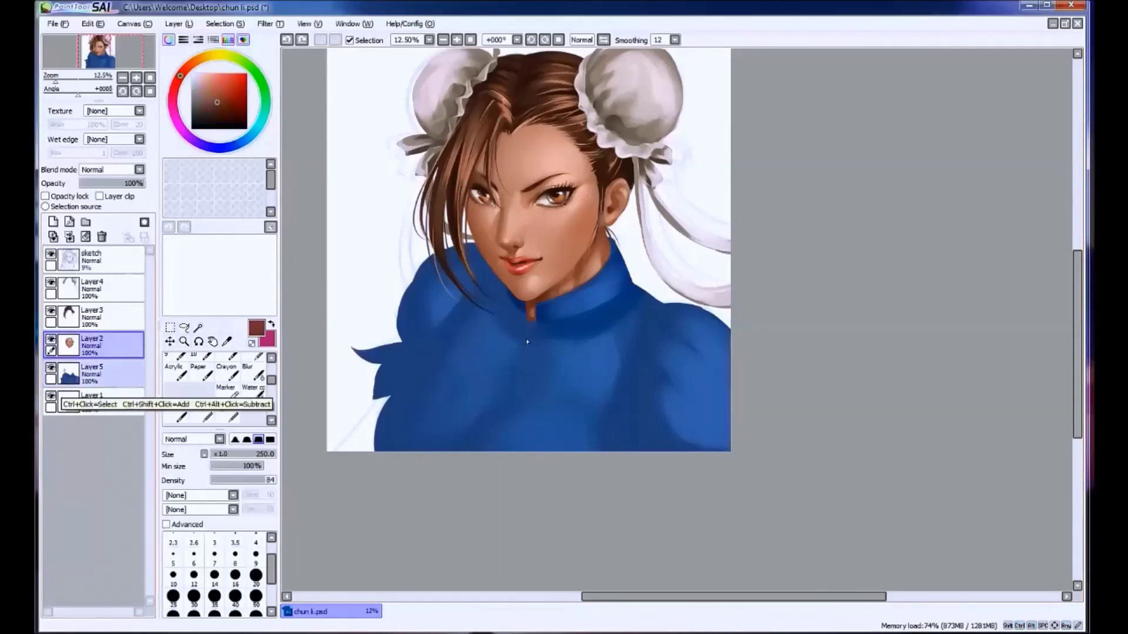
left_click(527, 342, "ctrl")
left_click(589, 300, "alt")
left_click(589, 319, "alt")
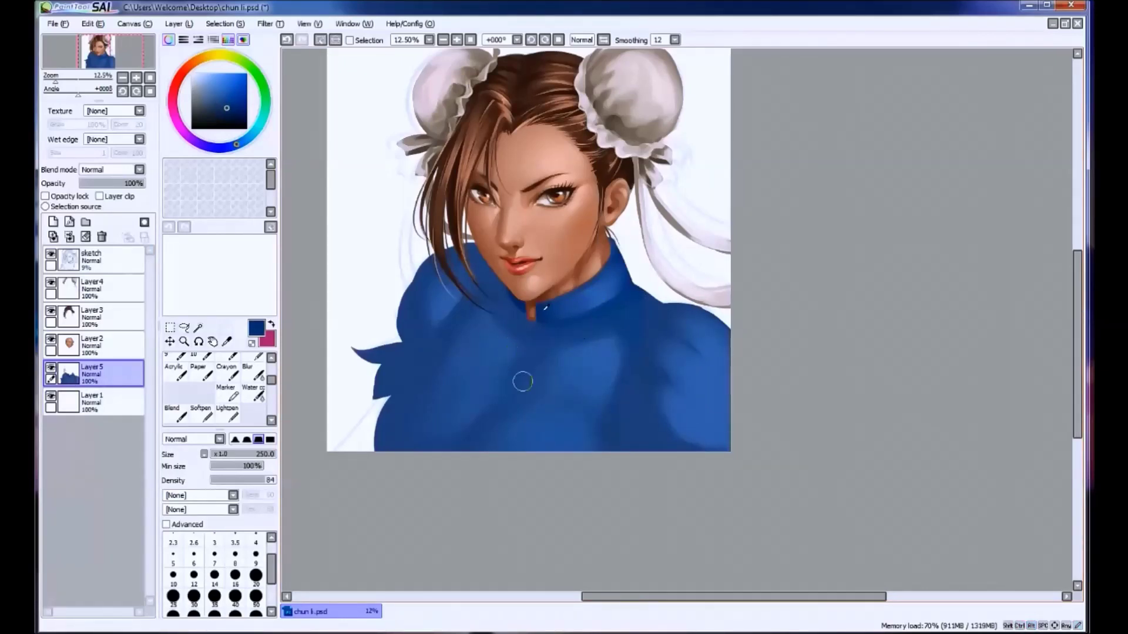
Paint dark blue fabric folds across the middle of the chest and blend them with sampled lighter blues.
left_click_drag(491, 423, 535, 398)
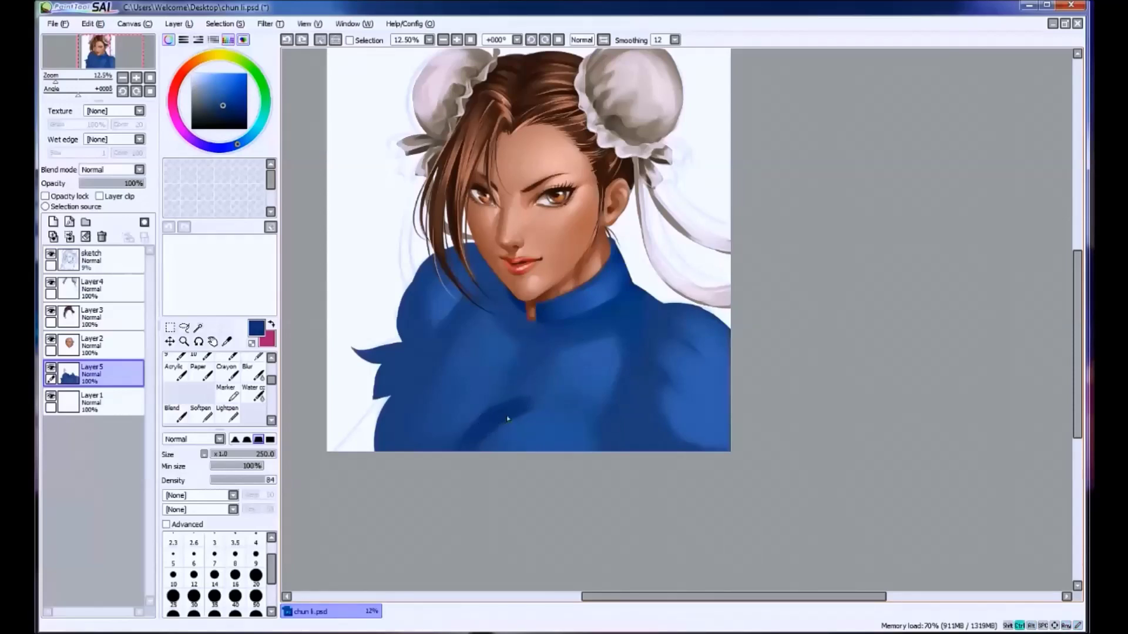
left_click(502, 406, "alt")
left_click(547, 402, "alt")
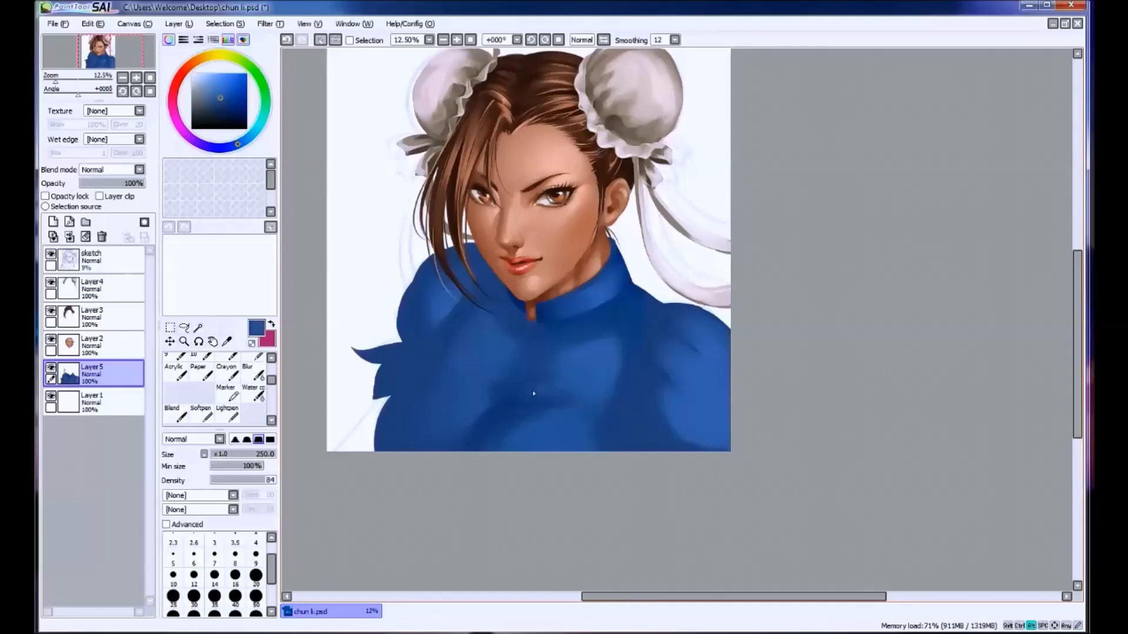
left_click(536, 405, "alt")
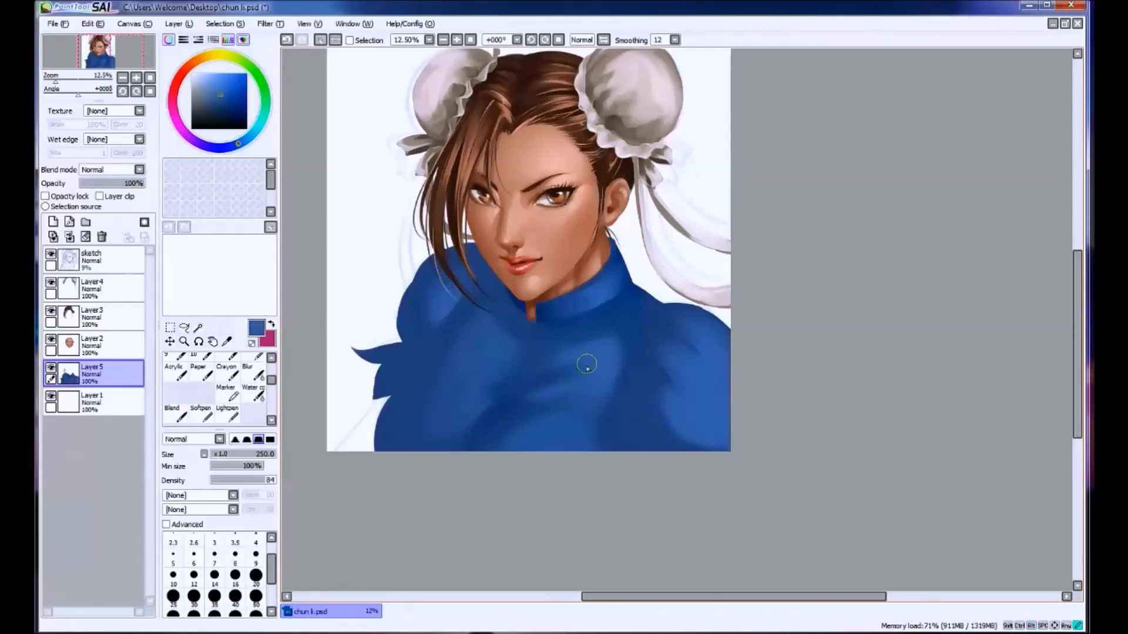
left_click(468, 407, "alt")
left_click(538, 418, "alt")
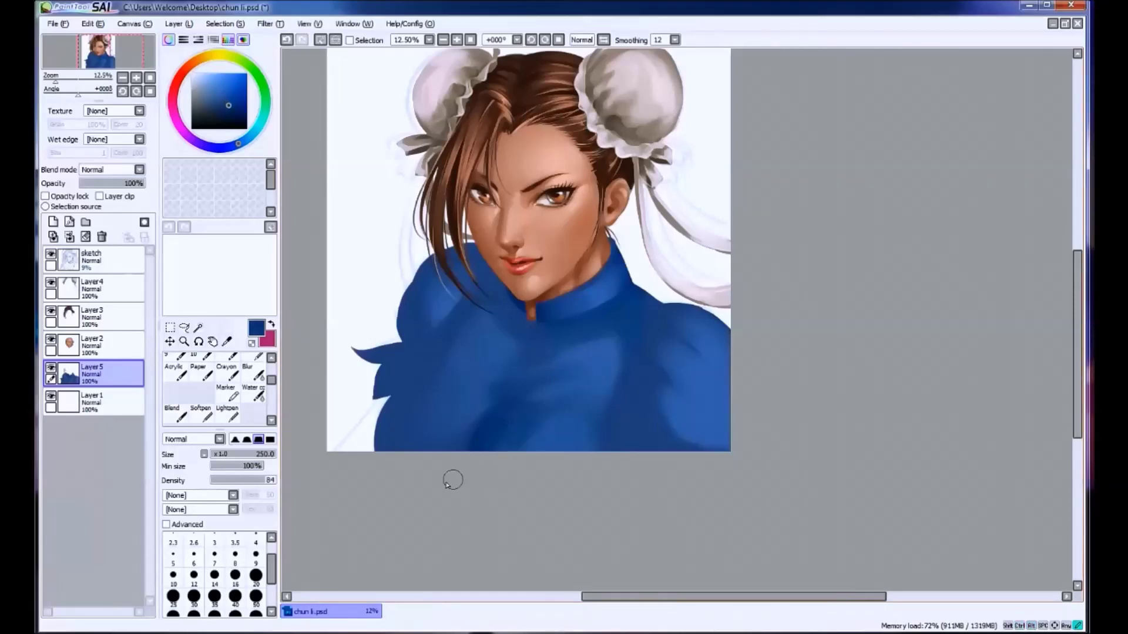
Compare the lower chest shading with and without the latest strokes.
left_click(427, 418, "alt")
key("ctrl+z")
key("ctrl+y")
key("ctrl+z")
key("ctrl+y")
key("ctrl+z")
left_click_drag(468, 429, 444, 476)
key("bracketleft")
key("bracketleft")
key("ctrl+y")
key("ctrl+z")
key("ctrl+y")
Darken the lower torso beneath the pointed sleeve edge with sampled dark blues at size 300.
key("bracketright")
key("bracketright")
key("bracketright")
left_click(429, 437, "alt")
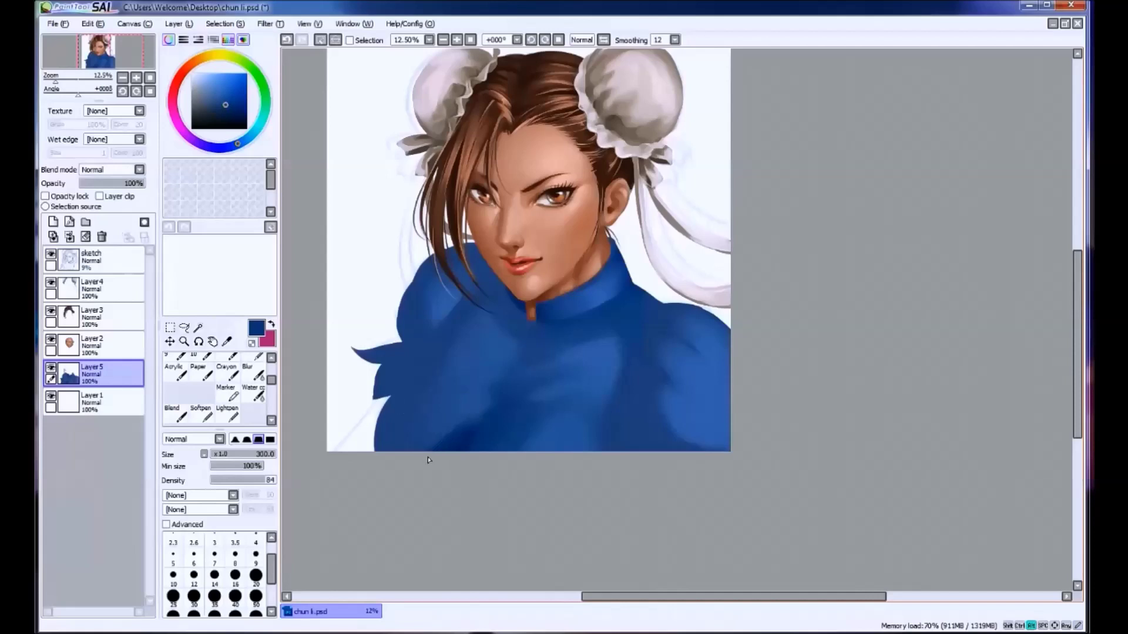
key("ctrl+y")
left_click(431, 442, "alt")
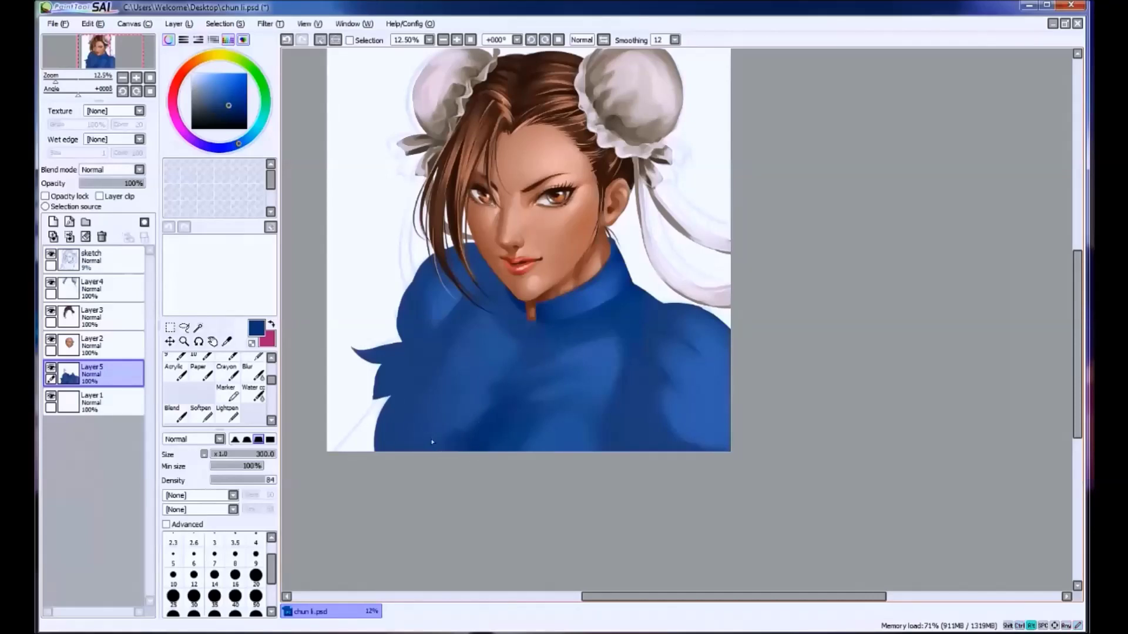
left_click(423, 432, "alt")
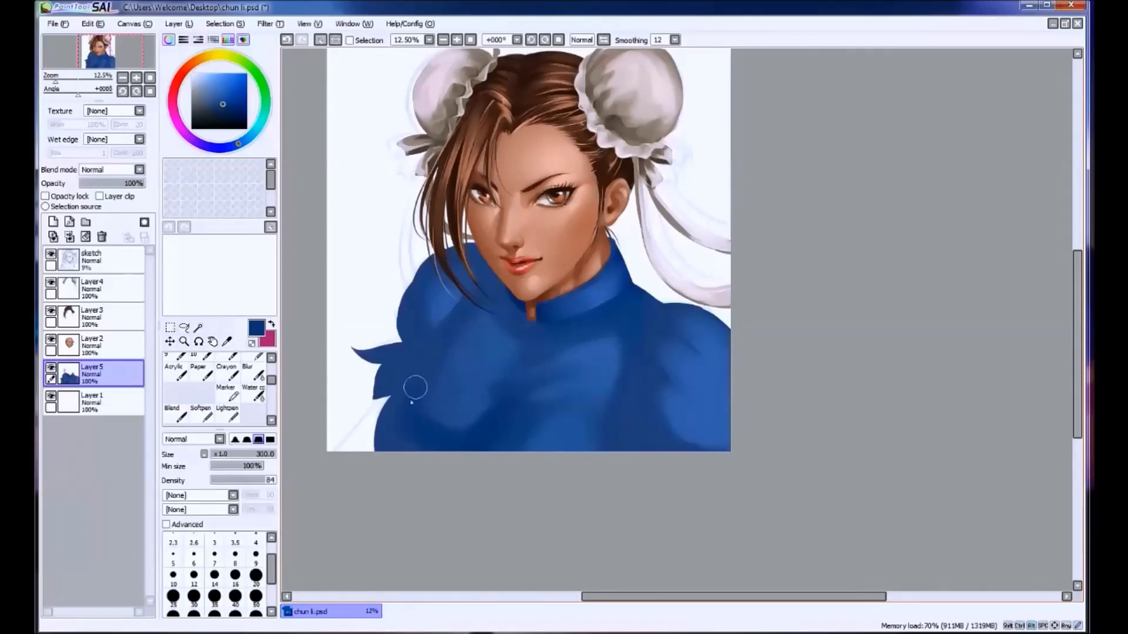
Raise the sketch layer's opacity to 17% and make Layer5 active again.
left_click(97, 260)
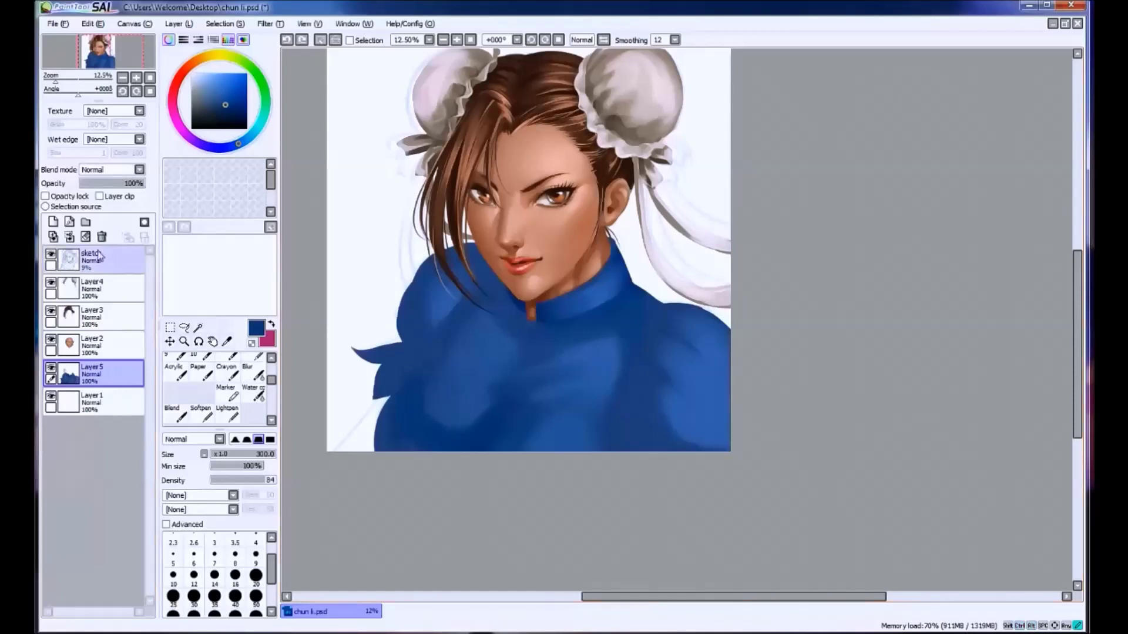
left_click(91, 184)
left_click(96, 374)
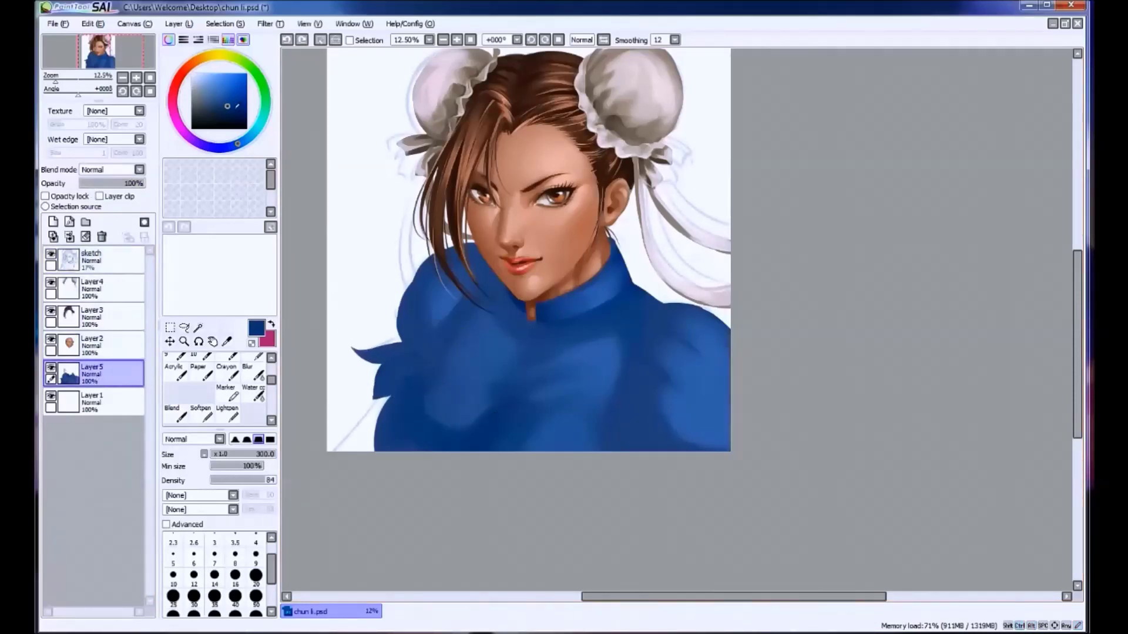
Shade the gathered base of the pointed sleeve edge in dark blue with a size 160 brush.
mouse_move(405, 347)
left_mouse_down()
mouse_move(376, 393)
mouse_move(438, 331)
left_mouse_up()
key("ctrl+z")
key("bracketleft")
key("bracketleft")
key("ctrl+z")
left_click(435, 341, "alt")
key("alt")
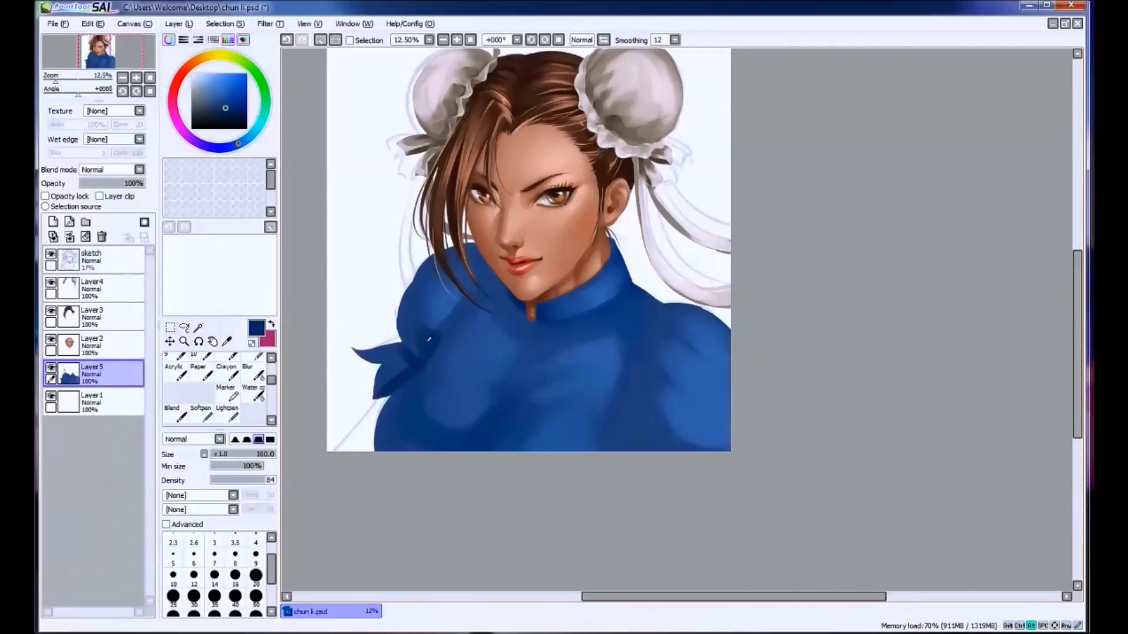
Refine the shadows around the sleeve points and the collar behind the hair with sampled blues.
left_click(437, 346, "alt")
left_click(421, 355, "alt")
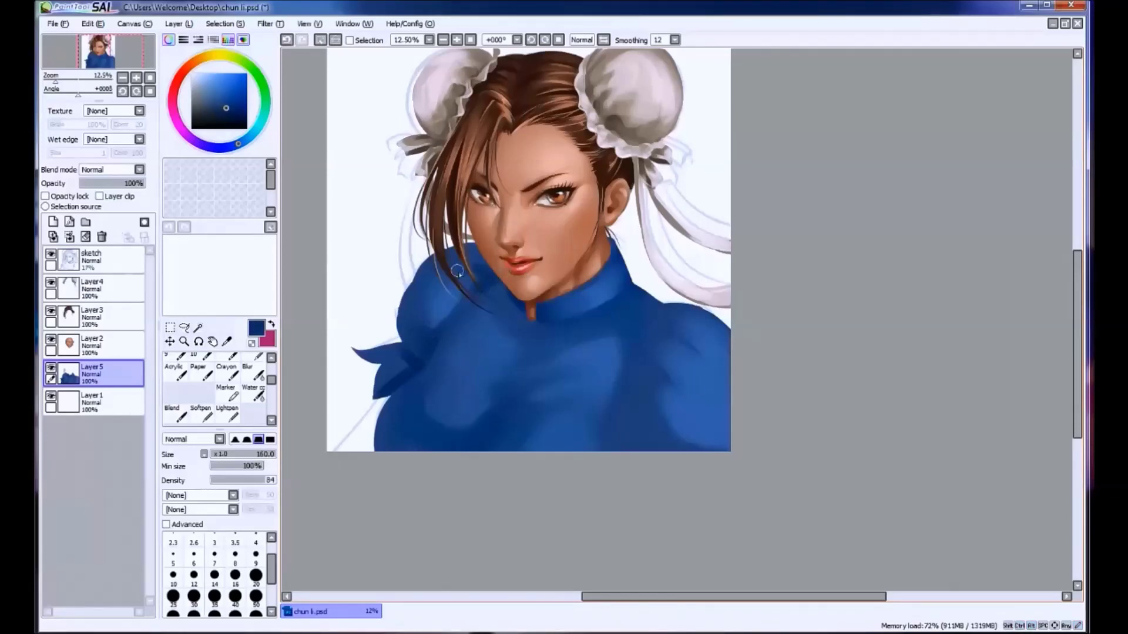
left_click(499, 291, "alt")
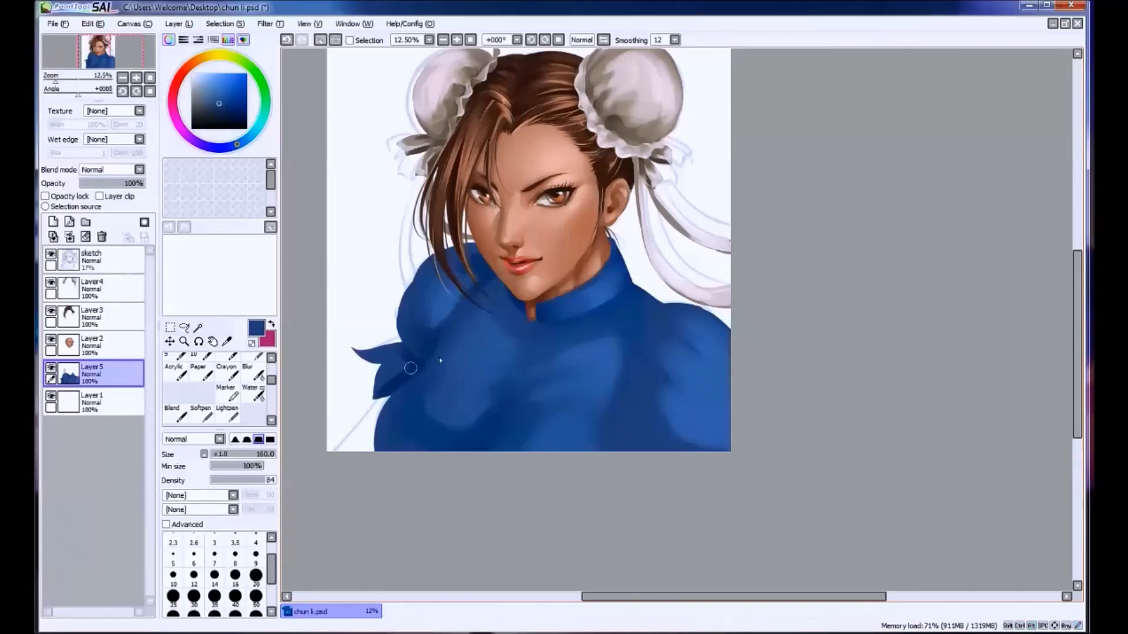
left_click(408, 372, "alt")
mouse_move(385, 400)
left_mouse_down()
mouse_move(429, 465)
mouse_move(402, 431)
mouse_move(416, 385)
left_mouse_up()
Blend the shadows and highlights across the chest with sampled blues, using a size 350 brush.
key("bracketright")
left_click(435, 375, "alt")
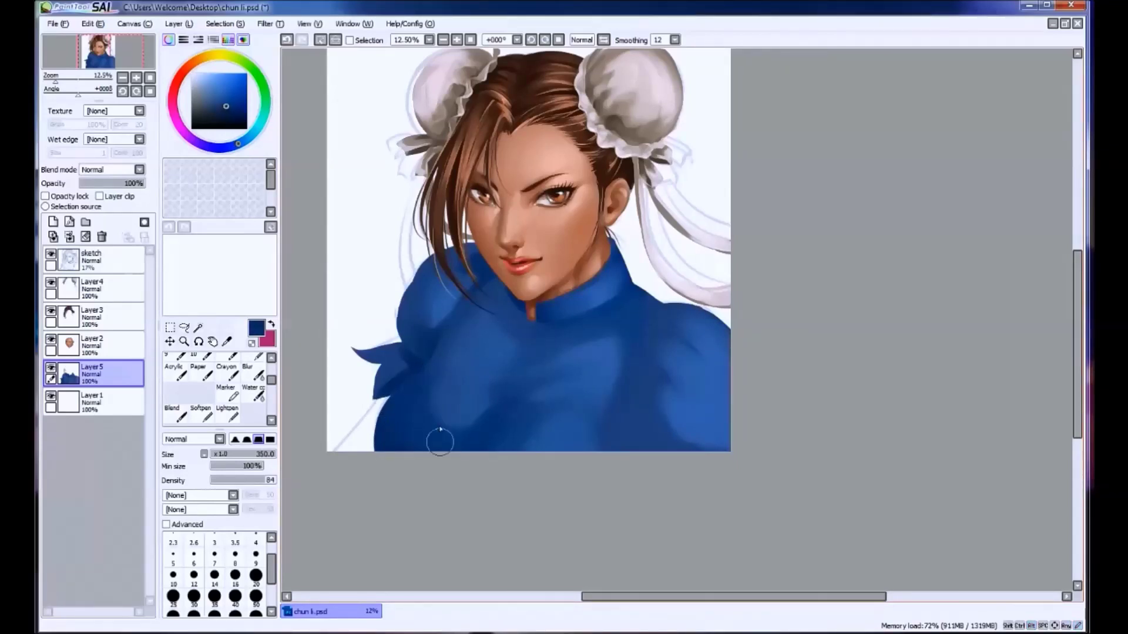
left_click(473, 407, "alt")
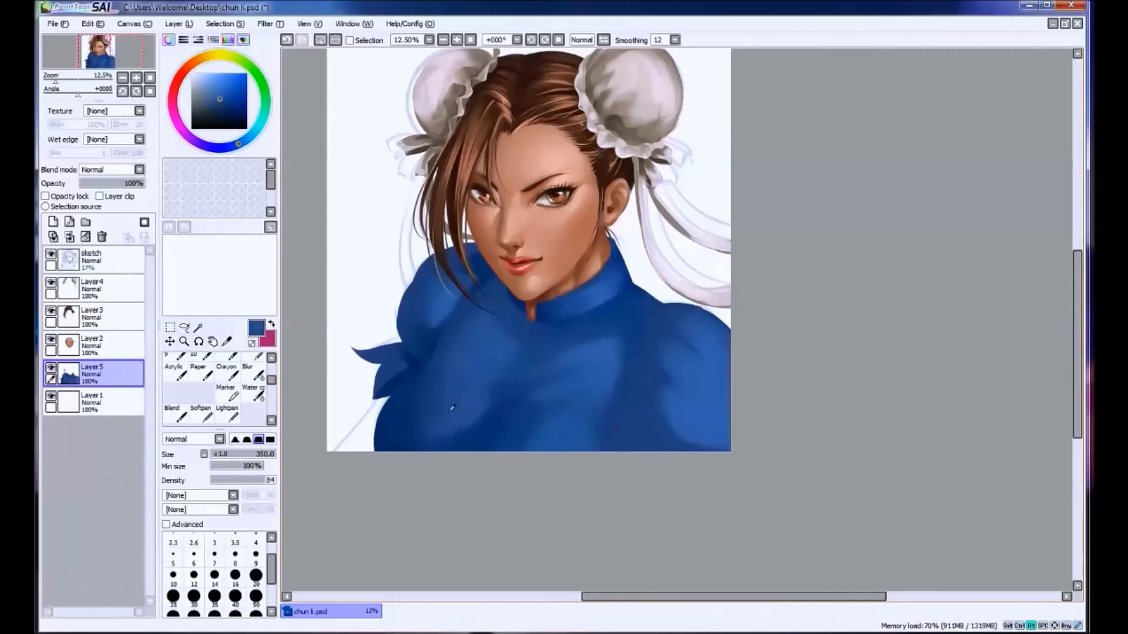
left_click(476, 324, "alt")
left_click(617, 367, "alt")
left_click(508, 408, "alt")
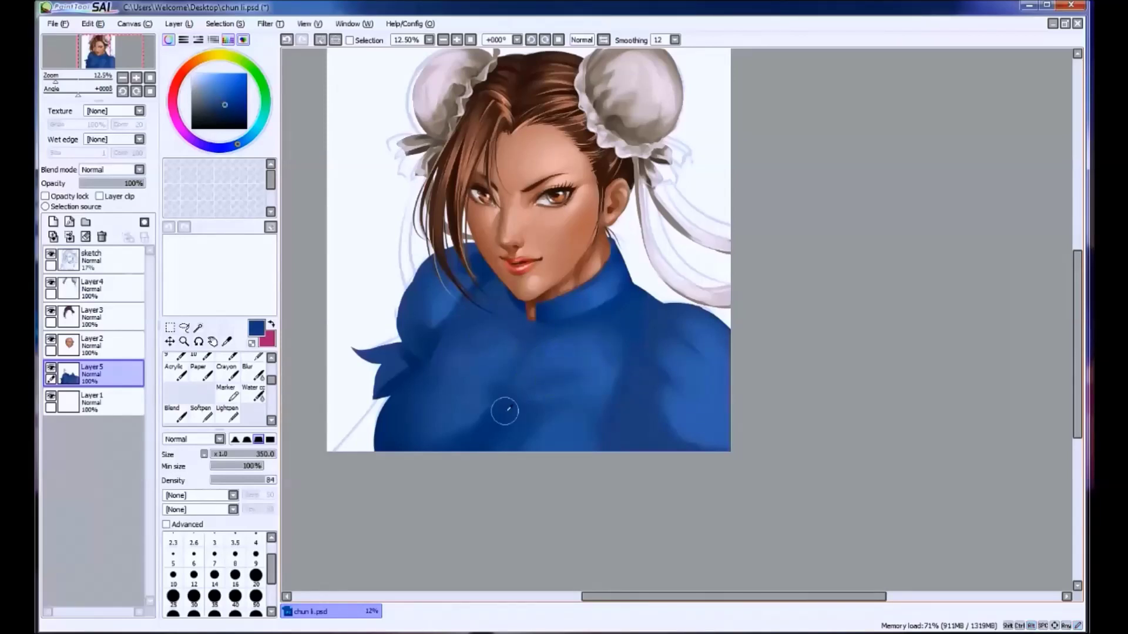
left_click(527, 382, "alt")
mouse_move(518, 390)
left_mouse_down()
mouse_move(526, 398)
mouse_move(554, 352)
mouse_move(576, 385)
mouse_move(543, 357)
left_mouse_up()
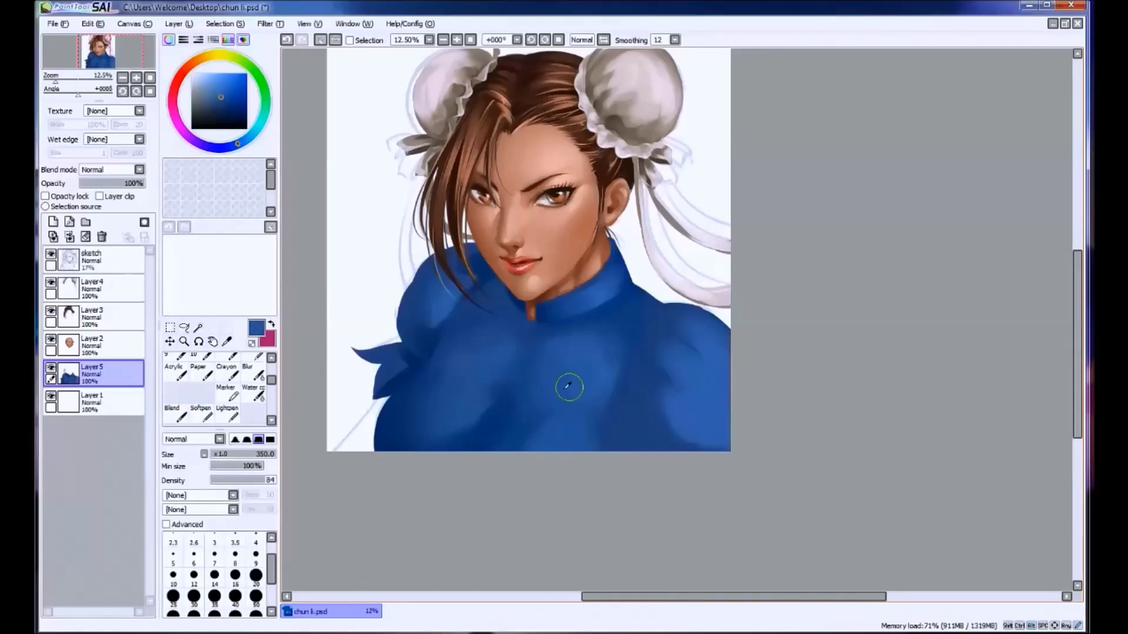
Rework the shading below the middle of the chest in sampled blues with the size 350 brush.
left_click(537, 439, "alt")
key("bracketleft")
key("bracketleft")
key("bracketleft")
key("bracketleft")
key("bracketright")
key("bracketright")
left_click(515, 424, "alt")
key("ctrl+z")
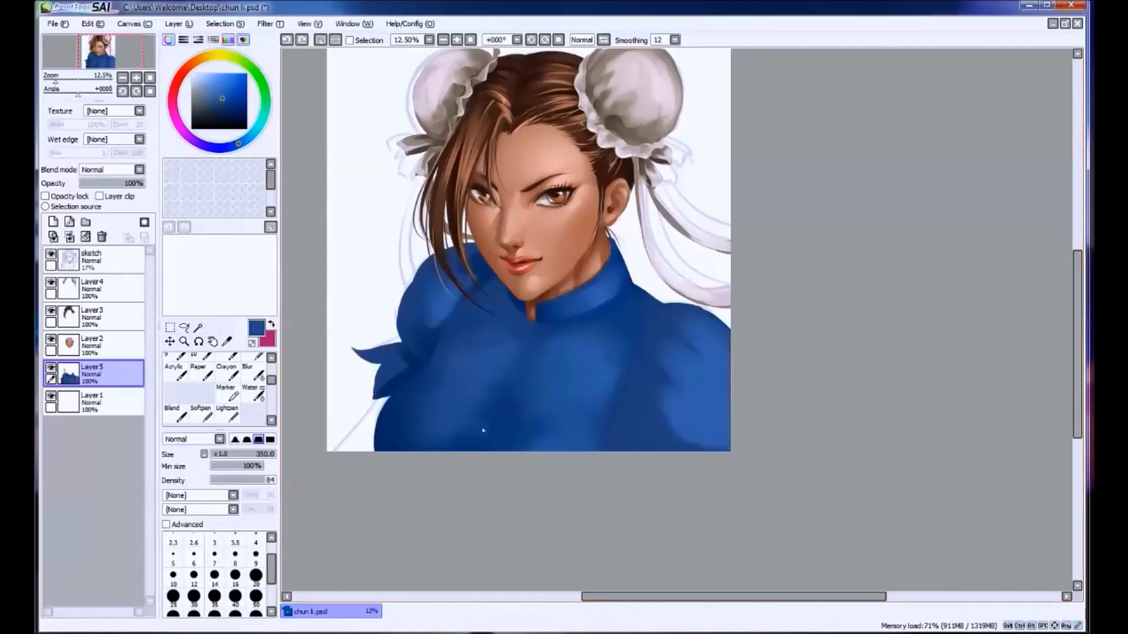
Set the brush's minimum size to 37% and its size to 200, and hide the sketch layer.
left_click_drag(218, 470, 230, 468)
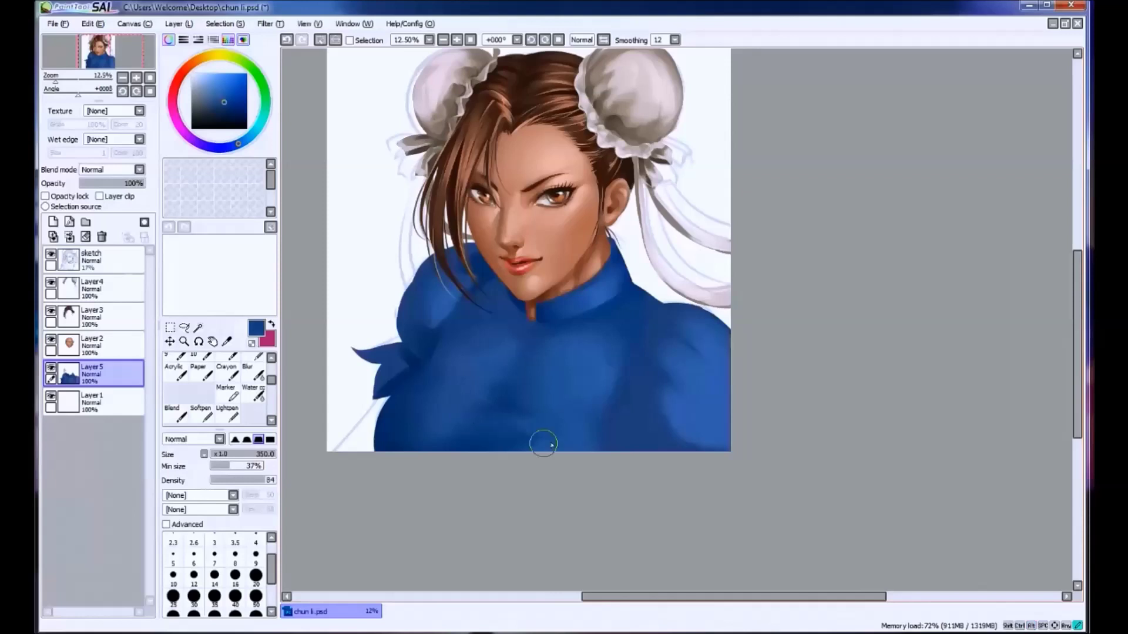
key("bracketleft")
key("bracketleft")
key("bracketleft")
left_click(51, 254)
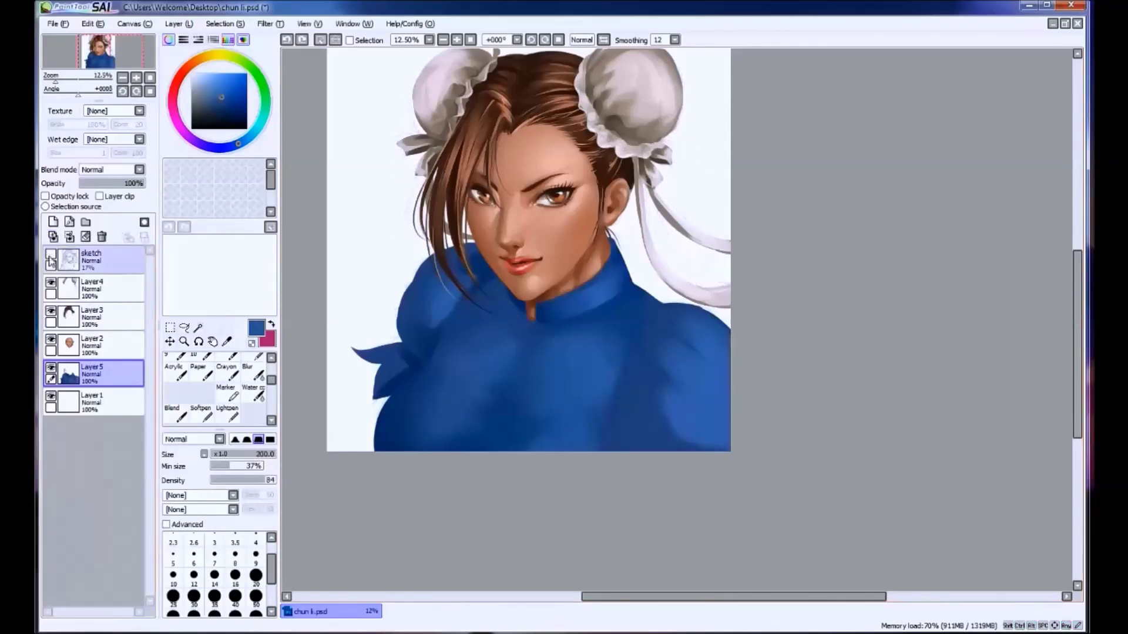
left_click_drag(573, 438, 564, 434)
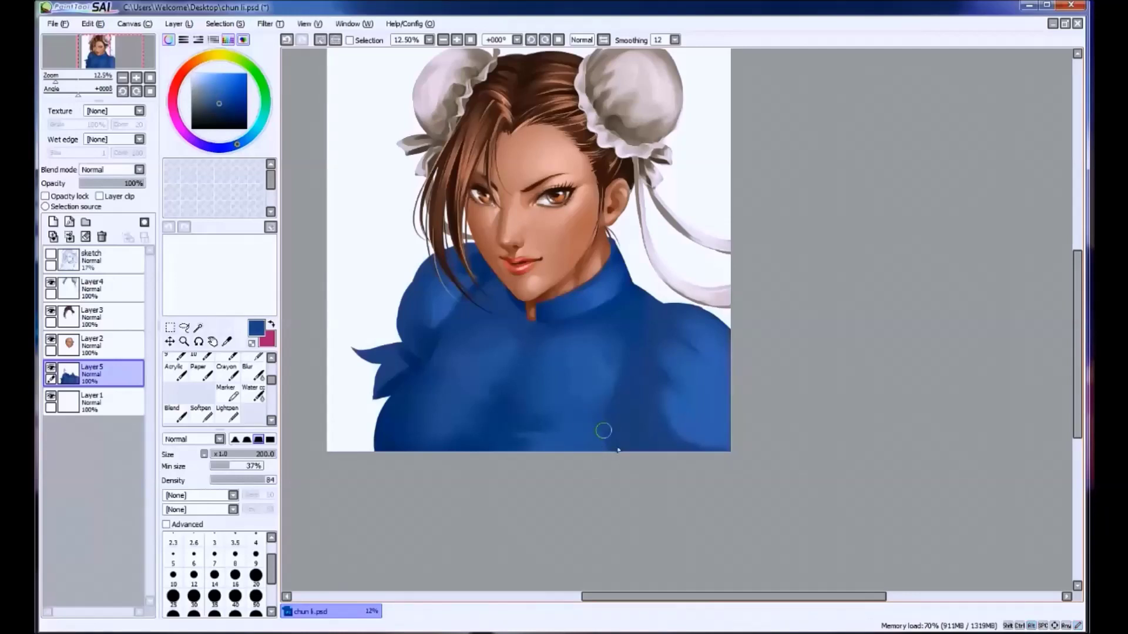
key("ctrl+z")
left_click_drag(573, 432, 516, 417)
key("ctrl+z")
Paint fold shadows below the middle of the chest in sampled blues with the size 200 brush.
left_click_drag(452, 399, 448, 390)
left_click(485, 398, "alt")
left_click(507, 394, "alt")
left_click(503, 399, "alt")
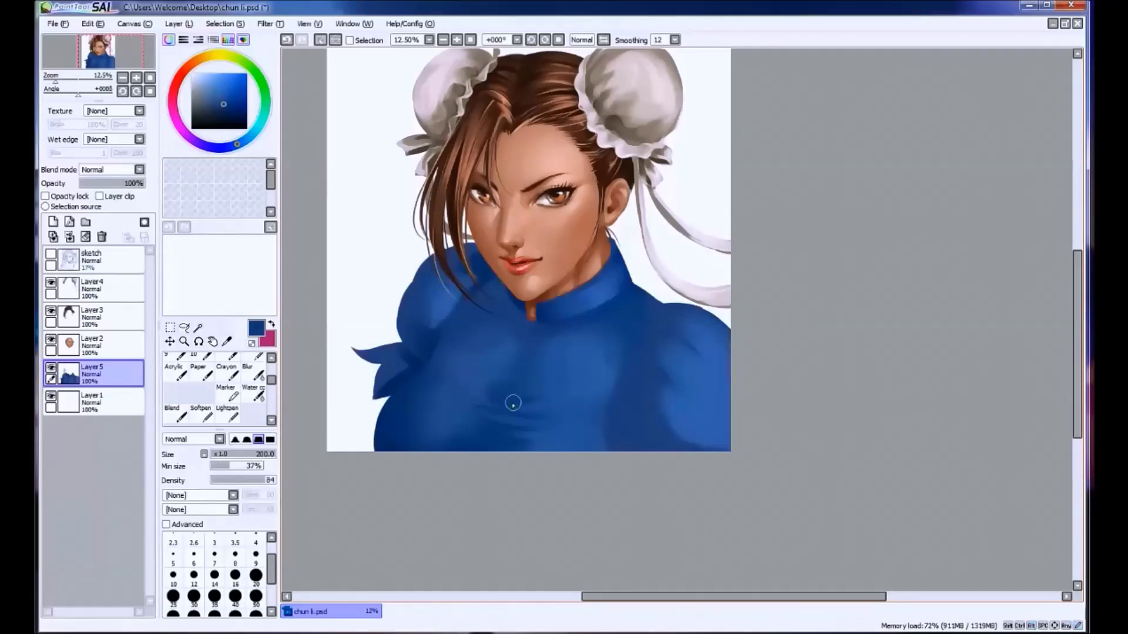
left_click(484, 391, "alt")
left_click(494, 388, "alt")
left_click(501, 387, "alt")
left_click(507, 383, "alt")
Blend the area beneath the collar and across the upper chest with sampled blues.
left_click(518, 304, "alt")
left_click(507, 323, "alt")
left_click(576, 339, "alt")
left_click(570, 337, "alt")
left_click(518, 320, "alt")
Soften the lower chest folds with sampled blues, using minimum size 58% and brush size 250.
left_click(528, 397, "alt")
left_click(529, 416, "alt")
left_click(505, 411, "alt")
left_click(539, 411, "alt")
left_click(496, 413, "alt")
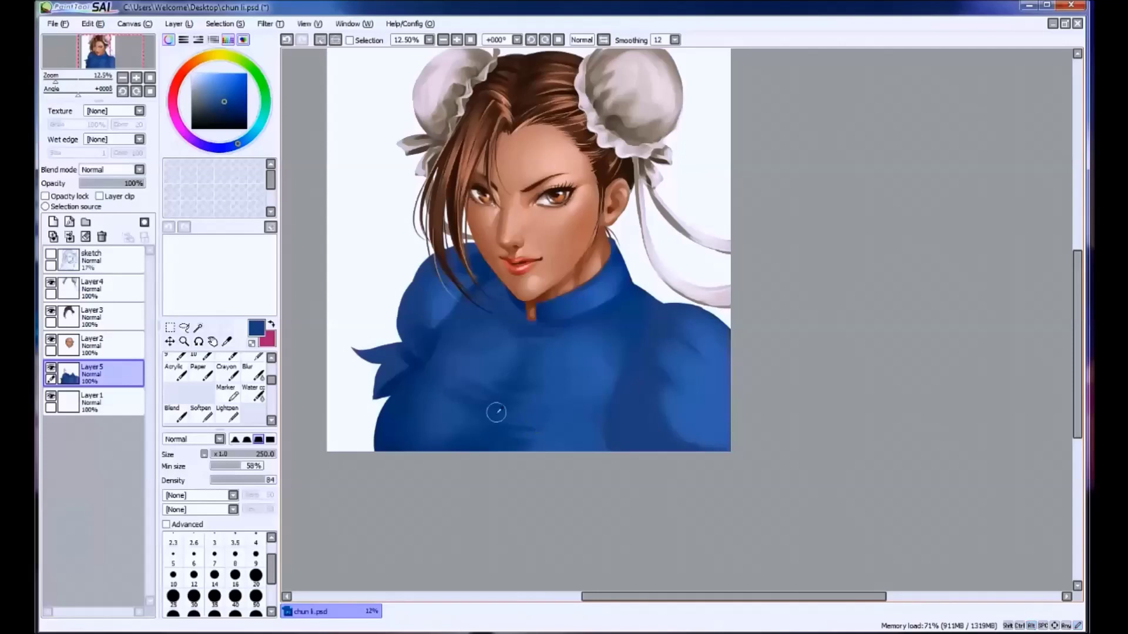
left_click(481, 441, "alt")
left_click(485, 418, "alt")
Smooth the shading across the middle of the chest in sampled blues with a size 300 brush.
key("bracketright")
key("bracketright")
key("ctrl+z")
left_click_drag(444, 396, 478, 389)
left_click(493, 384, "alt")
left_click(544, 377, "alt")
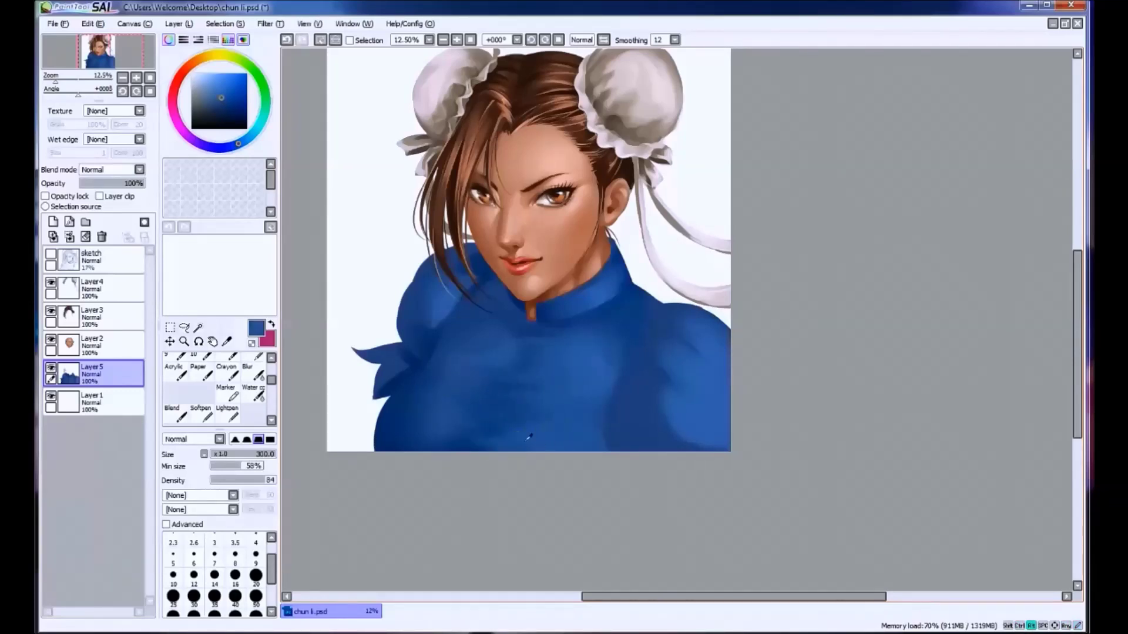
Deepen and blend the fold shadow near the lower edge of the chest in sampled blues.
left_click(524, 433, "alt")
left_click(529, 431, "alt")
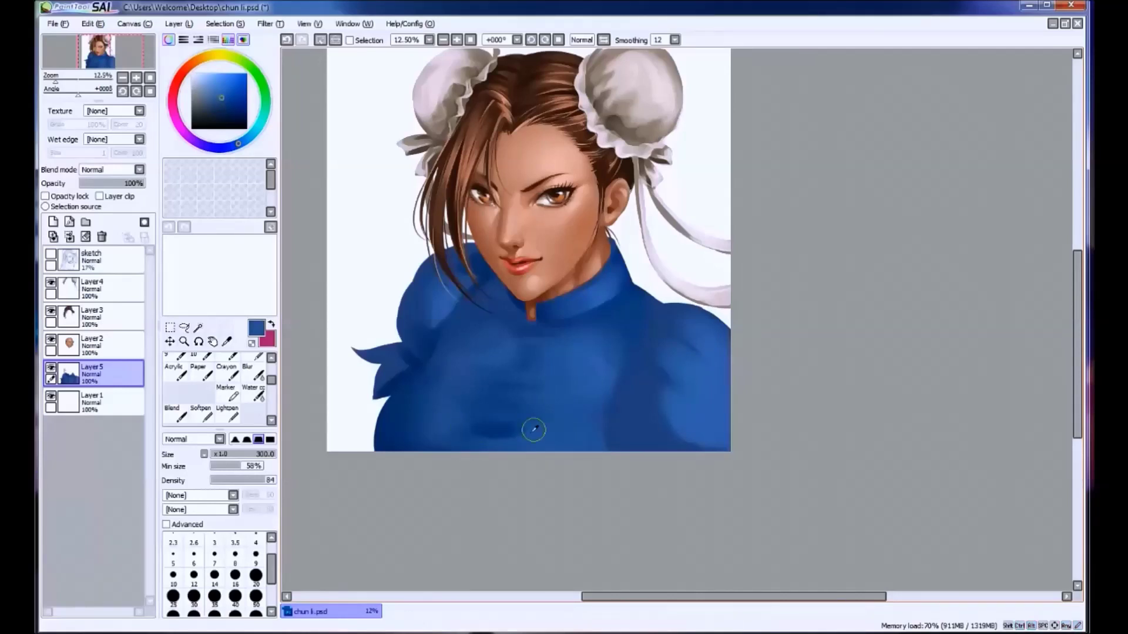
left_click(468, 434, "alt")
left_click(470, 405, "alt")
left_click_drag(469, 420, 529, 422)
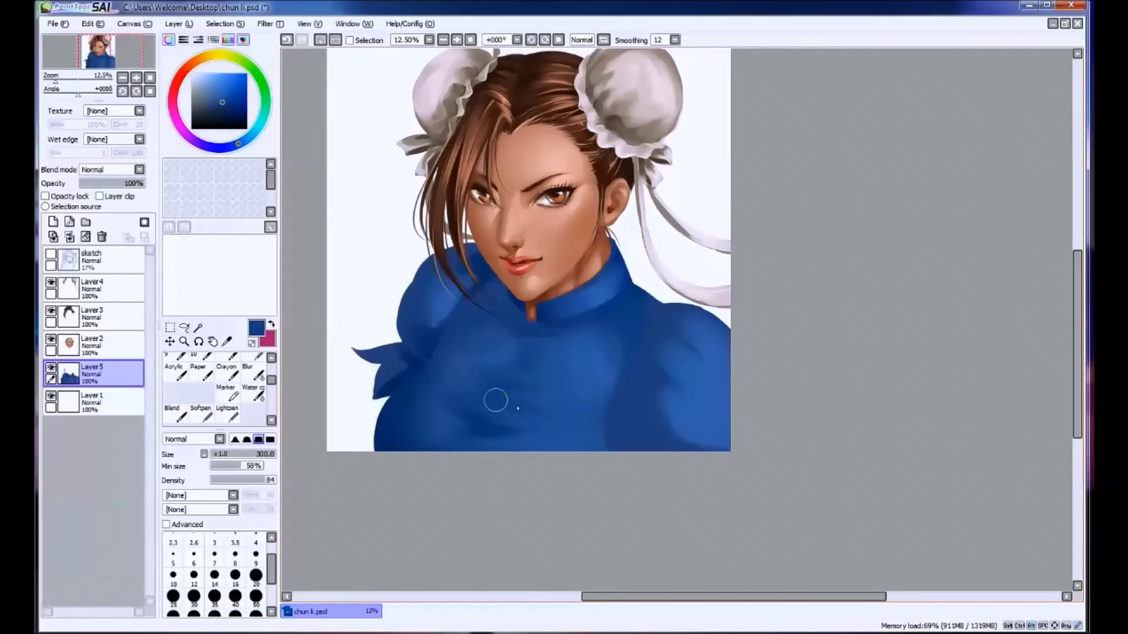
Set the brush's minimum size to 100% and even out the chest tones with sampled blues at size 300.
left_click(517, 367, "alt")
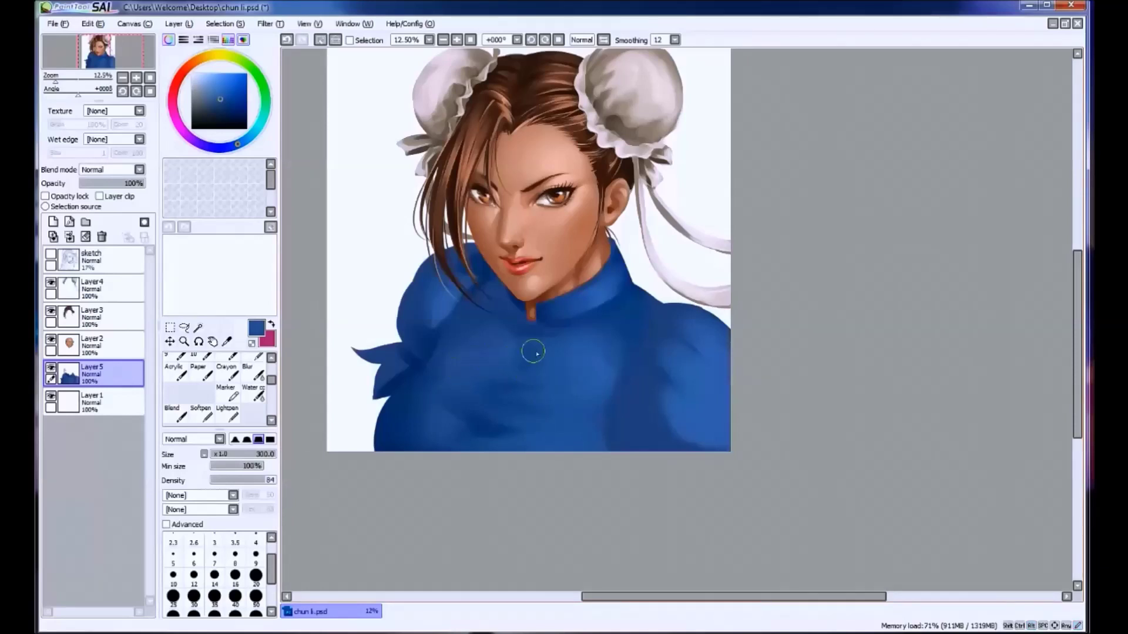
left_click(421, 401, "alt")
left_click(567, 376, "alt")
Show the sketch layer and try a dark crease between the chest and the right-hand sleeve with a size 160 brush.
left_click(50, 254)
left_click(575, 347, "alt")
key("bracketleft")
key("bracketleft")
key("bracketleft")
left_click_drag(622, 361, 610, 412)
key("ctrl+z")
left_click_drag(621, 361, 611, 407)
key("ctrl+z")
key("ctrl+z")
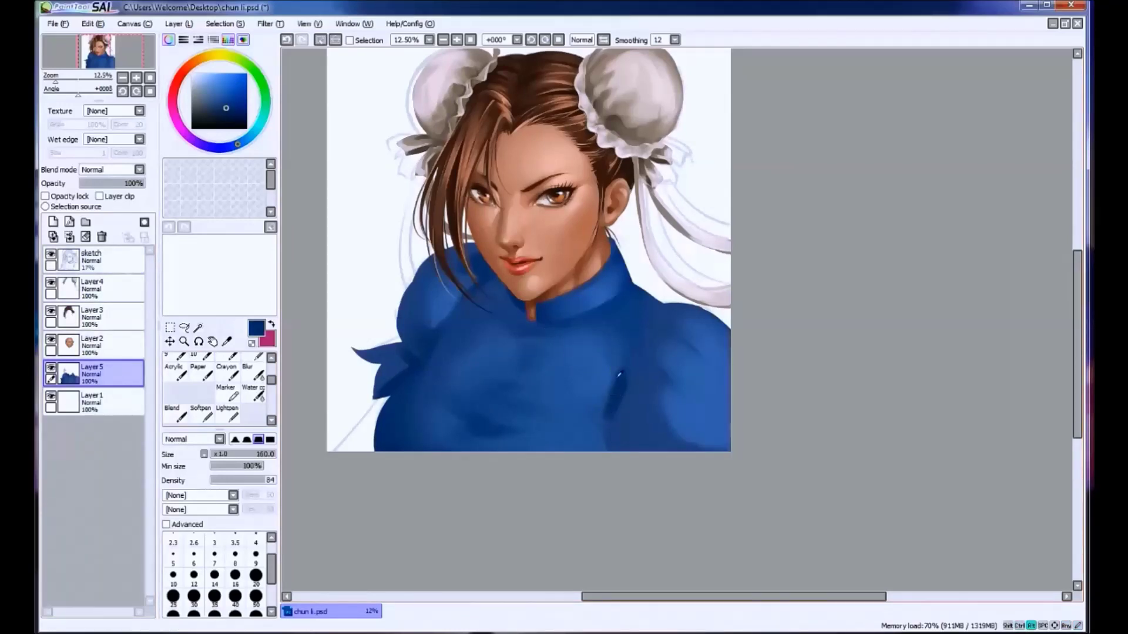
Shape the crease shadow between the chest and the right-hand sleeve with sampled blues at size 160.
left_click(610, 363, "alt")
left_click(620, 388, "alt")
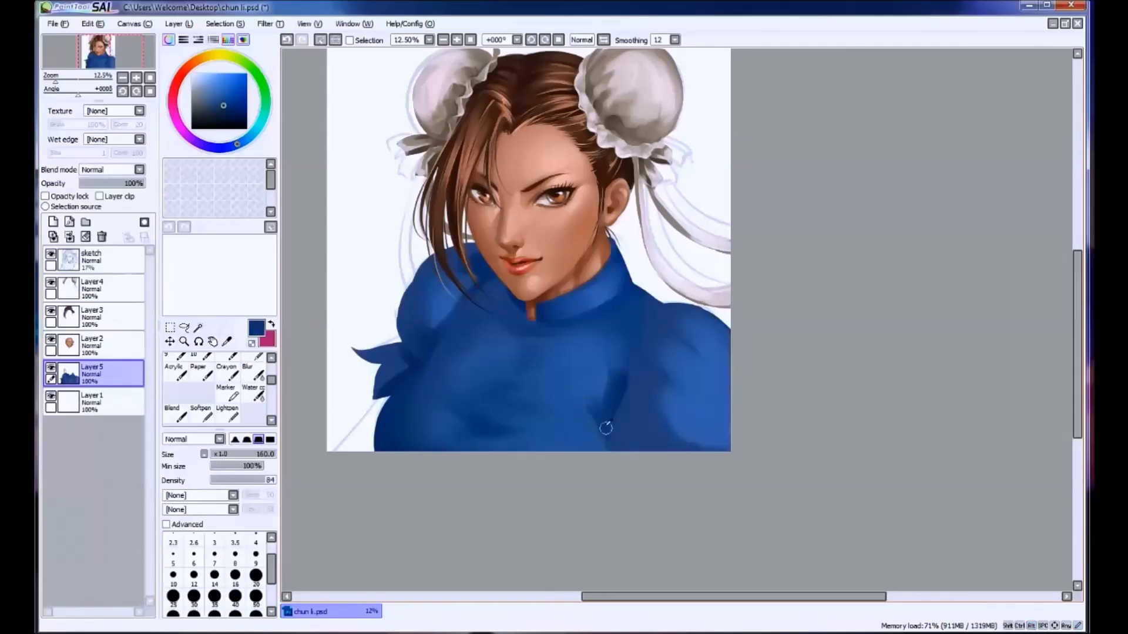
left_click(584, 404, "alt")
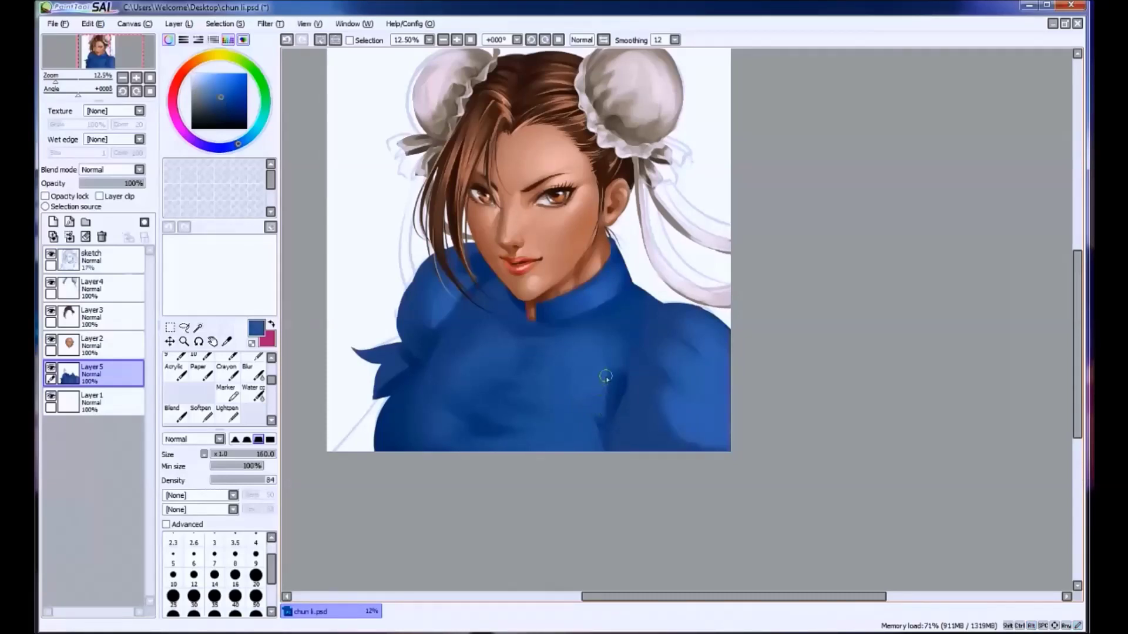
left_click(604, 424, "alt")
left_click(605, 400, "alt")
left_click(576, 406, "alt")
left_click(621, 382, "alt")
left_click(605, 387, "alt")
Blend the side of the chest into the right-hand armpit crease with sampled blues at size 250.
left_click_drag(567, 397, 616, 397)
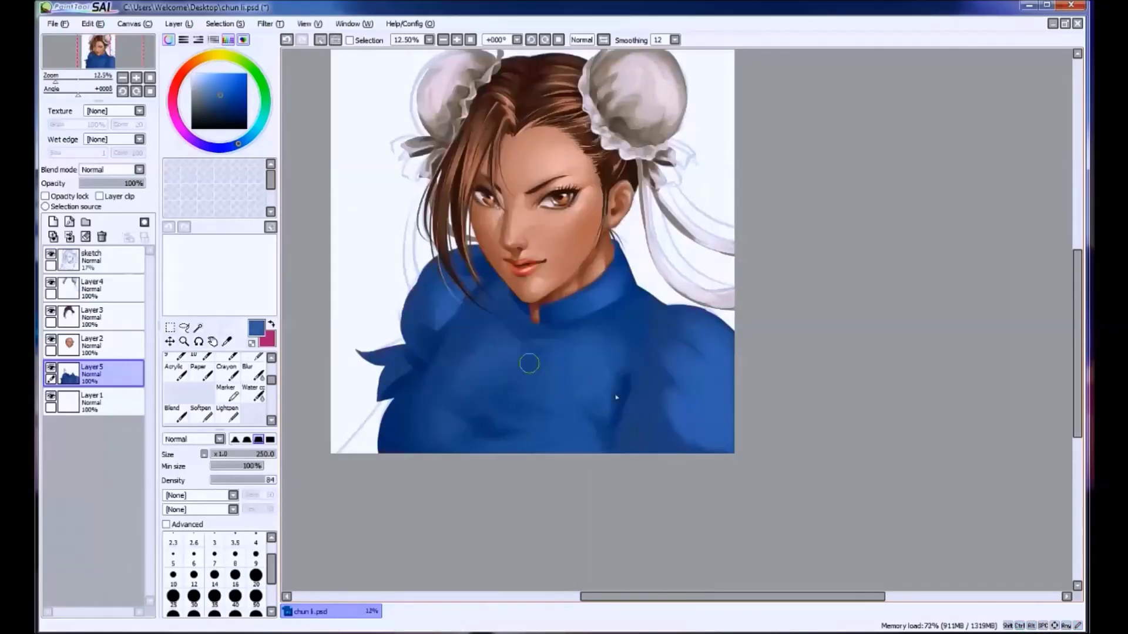
left_click(607, 361, "alt")
left_click(623, 364, "alt")
left_click(640, 380, "alt")
left_click(602, 385, "alt")
left_click(589, 378, "alt")
left_click(581, 449, "alt")
Paint a narrow dark line along the right-hand armpit crease with a size 100 brush.
key("bracketleft")
key("bracketleft")
key("bracketleft")
key("bracketleft")
key("ctrl+z")
key("ctrl+y")
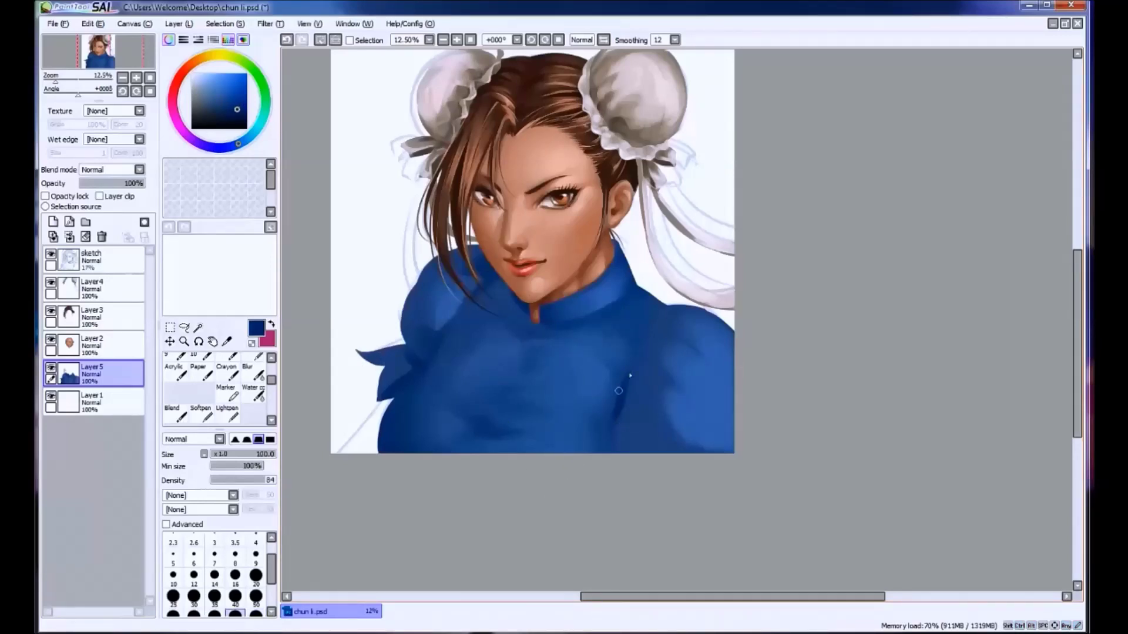
Soften the edges of the right-hand armpit crease with sampled blues, using a size 200 brush.
key("bracketright")
key("bracketright")
key("bracketright")
left_click(630, 431, "alt")
left_click(615, 403, "alt")
left_click(610, 373, "alt")
left_click(608, 388, "alt")
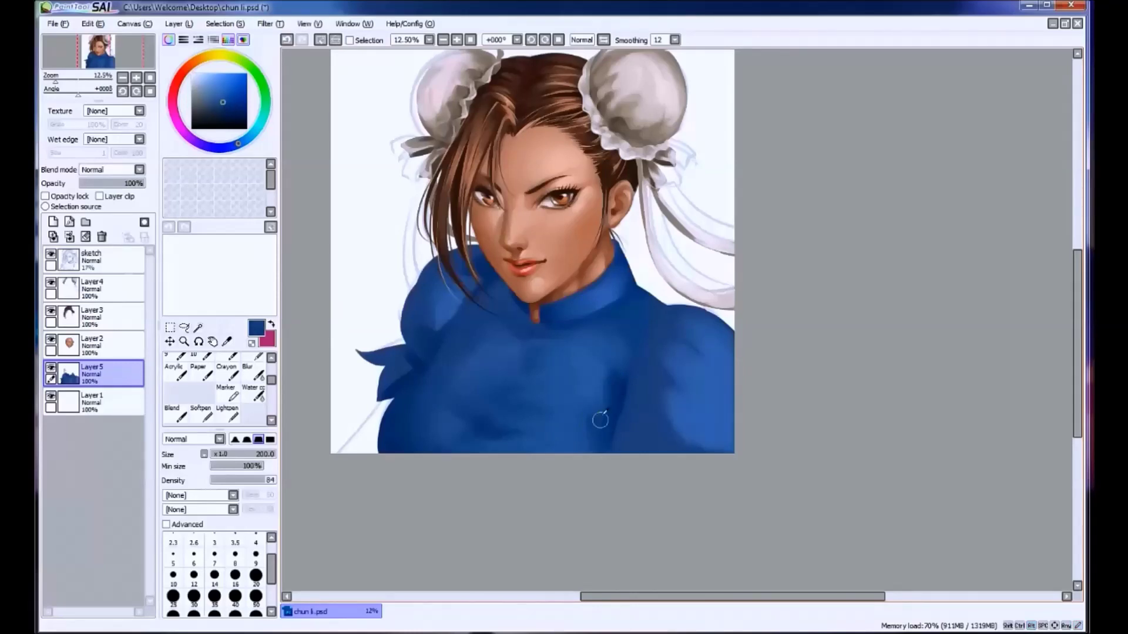
Blend sampled blues from the lower side of the chest up to the shoulder beside the collar.
left_click(595, 451, "alt")
left_click(585, 416, "alt")
left_click(570, 407, "alt")
left_click(591, 352, "alt")
left_click(603, 409, "alt")
left_click(618, 382, "alt")
left_click(644, 303, "alt")
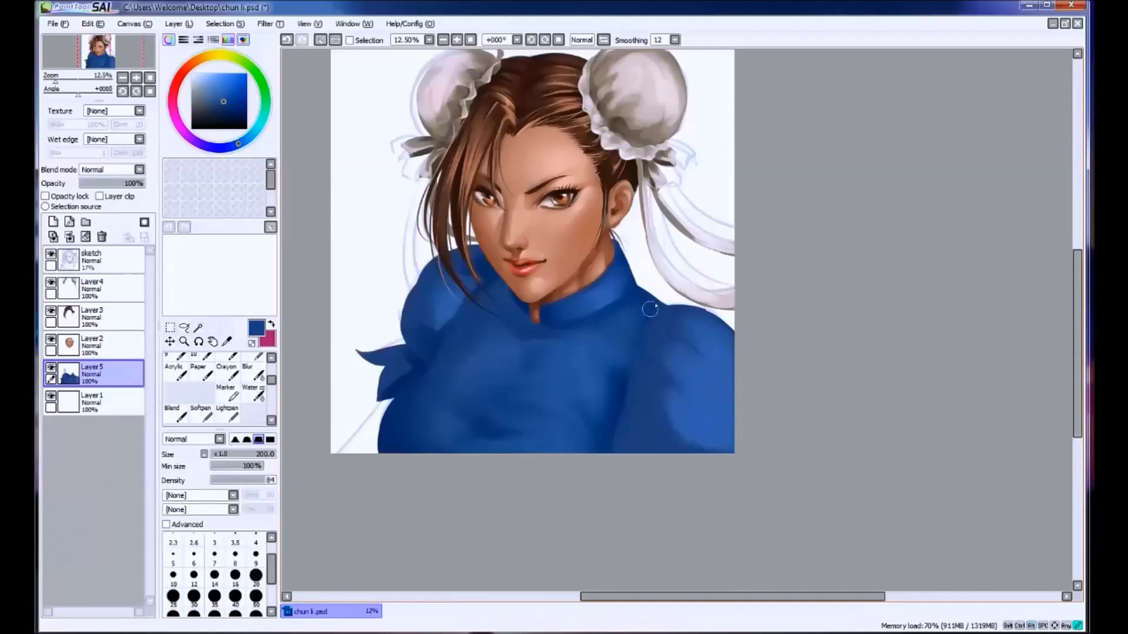
Paint dark folds on top of the right-hand shoulder and down the inner edge of its sleeve.
key("ctrl+z")
key("ctrl+y")
key("ctrl+z")
left_click(663, 329, "alt")
key("ctrl+y")
left_click(681, 338, "alt")
left_click(687, 339, "alt")
left_click_drag(687, 339, 713, 355)
mouse_move(646, 359)
left_mouse_down()
mouse_move(693, 405)
mouse_move(626, 432)
mouse_move(629, 446)
mouse_move(651, 424)
mouse_move(651, 446)
left_mouse_up()
Darken the area between the chest and the right-hand sleeve in sampled blues with a size 350 brush.
key("bracketright")
key("bracketright")
key("bracketright")
key("alt")
left_click(627, 382, "alt")
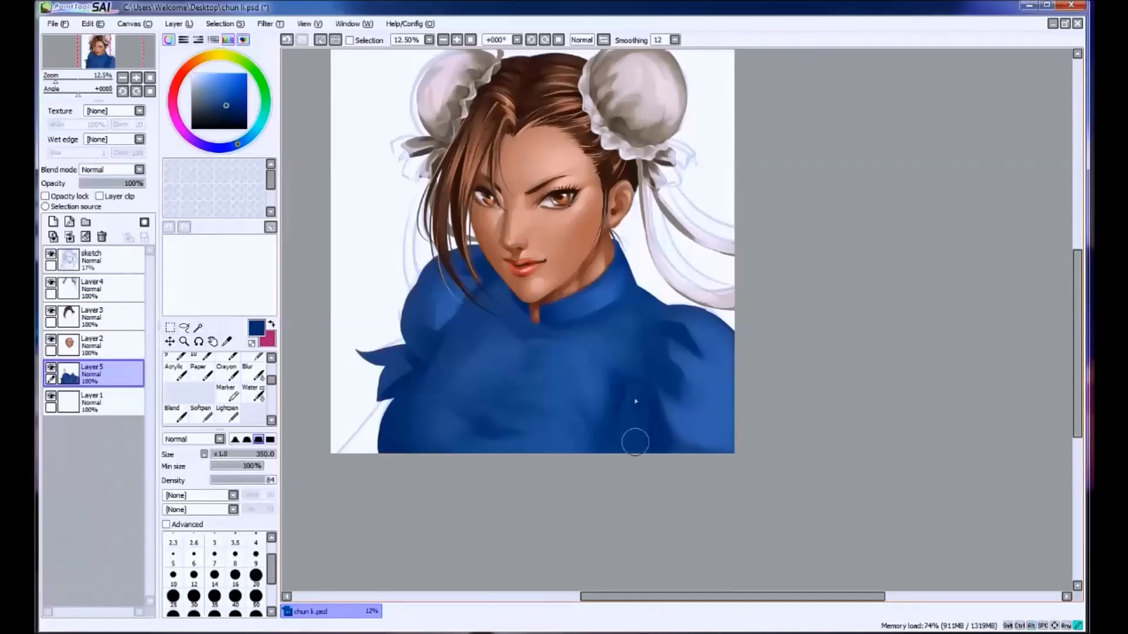
left_click(705, 435, "alt")
key("alt")
left_click(617, 411, "alt")
Add a fine dark accent in the right-hand armpit crease with a size 70 brush.
key("bracketleft")
key("bracketleft")
key("bracketleft")
key("bracketleft")
key("bracketleft")
key("bracketleft")
key("bracketleft")
left_click(624, 385, "alt")
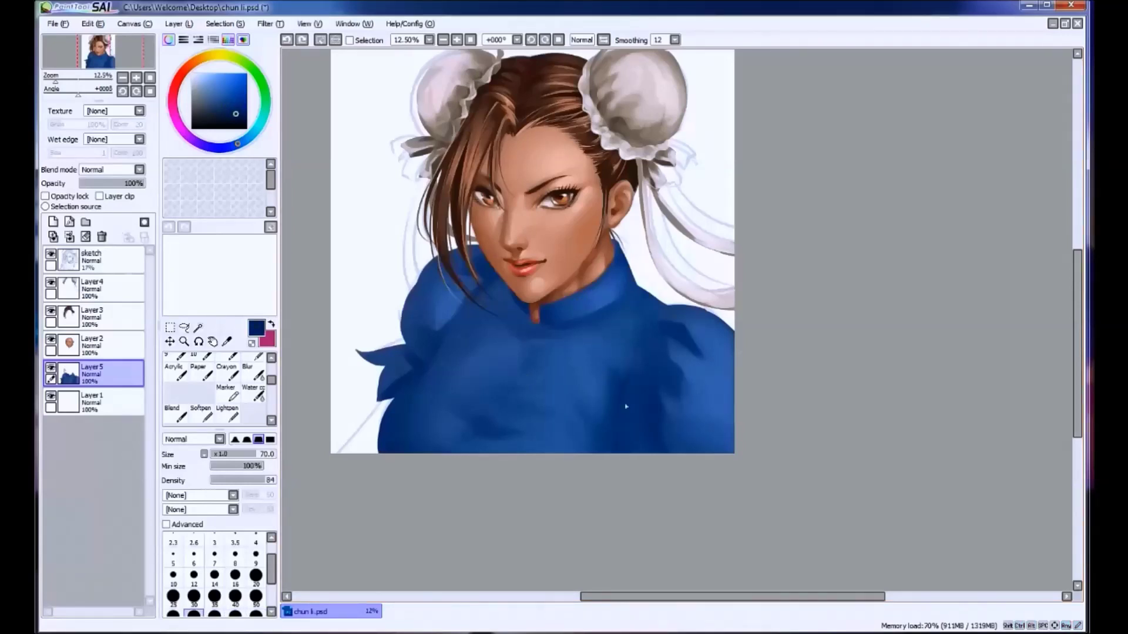
left_click(606, 429)
Blend the dark accent into the surrounding armpit shadow with sampled blues at size 200.
left_click(606, 415, "alt")
left_click(619, 415, "alt")
key("bracketright")
key("bracketright")
key("bracketright")
key("bracketright")
key("bracketright")
left_click(639, 447, "alt")
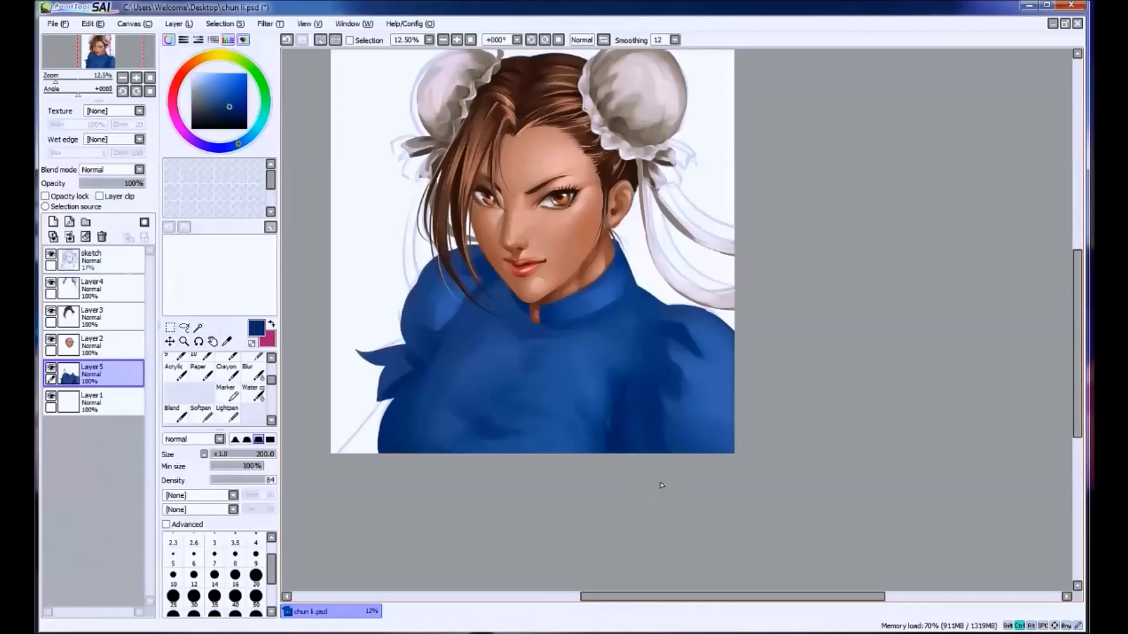
Refine the chest highlights and the fold beneath them in sampled blues, starting with a size 250 brush.
scroll(662, 485, "left", 2)
scroll(600, 463, "down", 3)
key("bracketright")
left_click(614, 308, "alt")
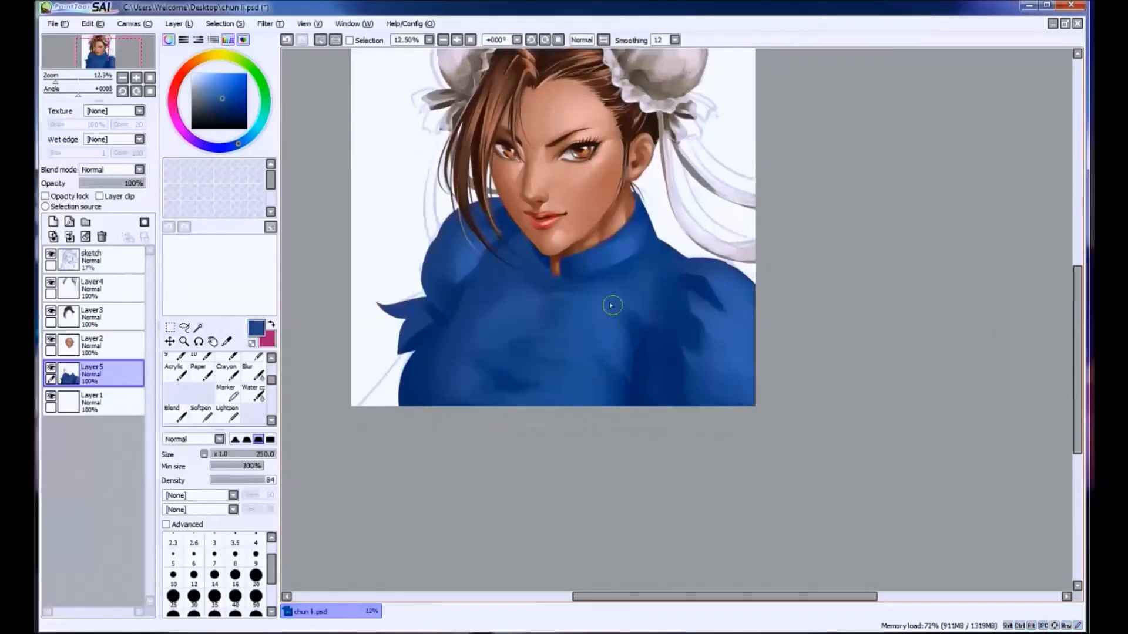
left_click(613, 309, "alt")
left_click(632, 354, "alt")
left_click(498, 376, "alt")
left_click(569, 372, "alt")
left_click(528, 367, "alt")
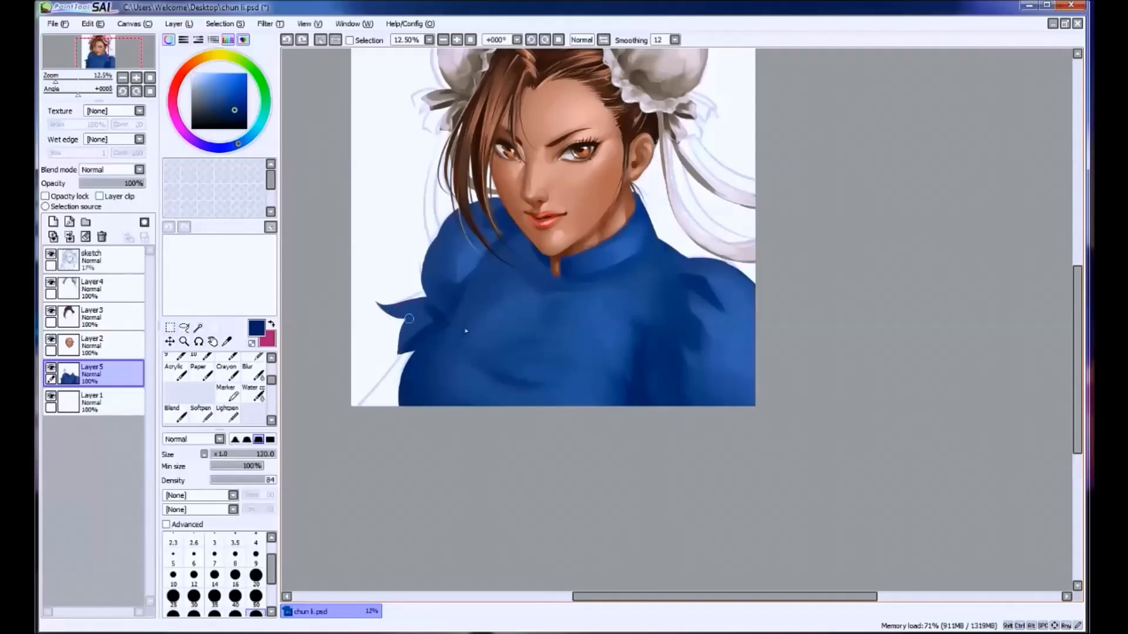
Darken the shadows around the left-hand sleeve points with sampled blues, using a size 120 brush.
left_click(413, 343, "alt")
left_click(446, 317, "alt")
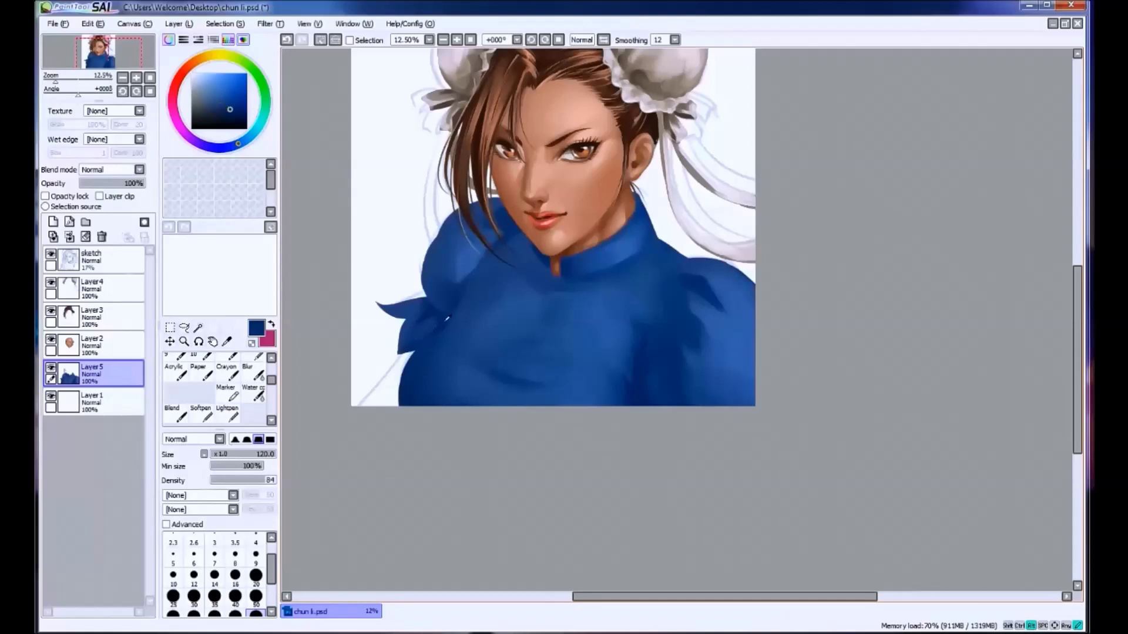
Shade the folds of the left-hand puffed shoulder in sampled blues with a size 200 brush.
left_click(440, 274, "alt")
left_click(439, 277, "alt")
left_click(454, 260, "alt")
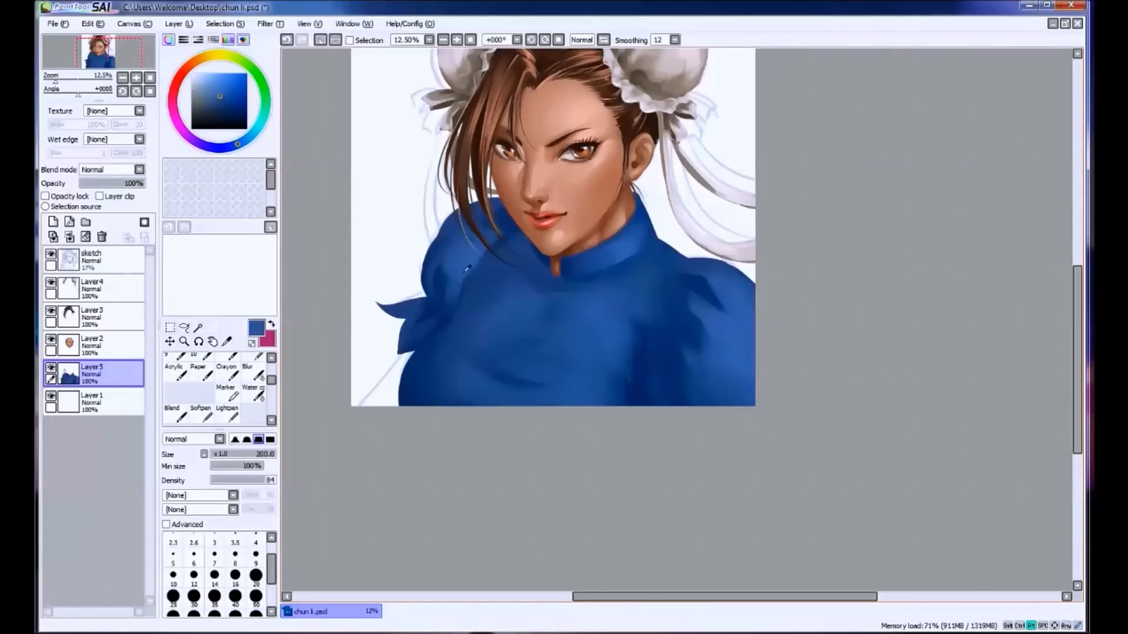
left_click(470, 291, "alt")
left_click(452, 312, "alt")
Define the crease where the left-hand shoulder meets the sleeve points with sampled blues at size 80.
key("bracketleft")
key("bracketleft")
key("bracketleft")
key("bracketleft")
key("ctrl+z")
key("ctrl+y")
left_click(464, 314, "alt")
left_click(452, 311, "alt")
left_click(449, 310, "alt")
left_click(448, 307, "alt")
Refine the shading from beneath the hair strands down the left-hand side of the torso.
left_click_drag(493, 262, 469, 317)
left_click(419, 398, "alt")
key("ctrl+z")
key("ctrl+y")
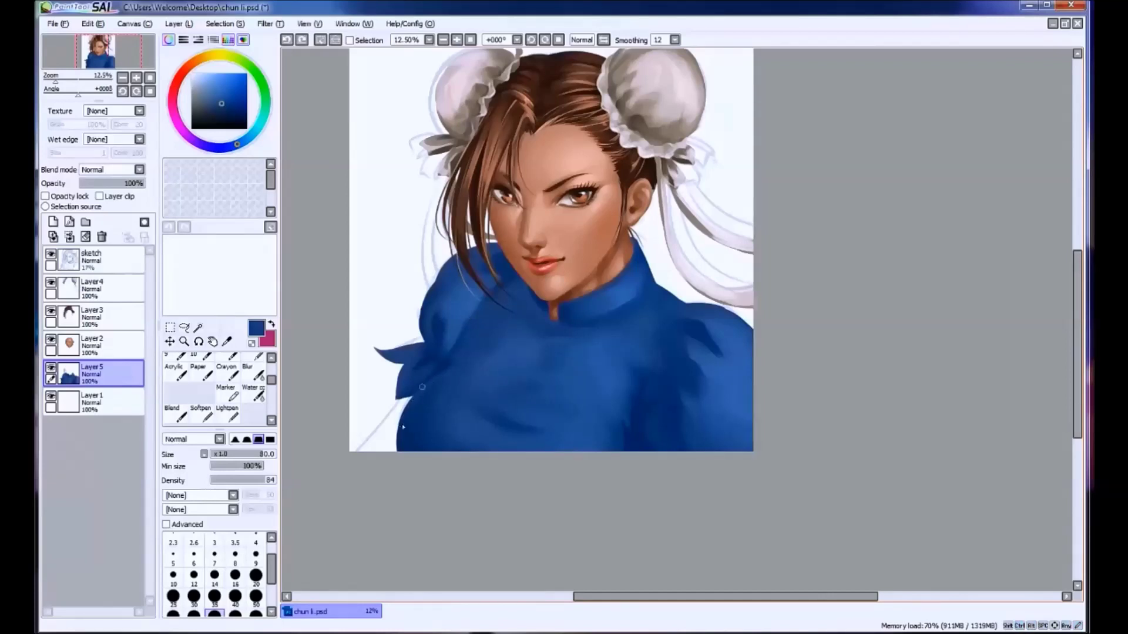
Clear the selection and merge the outfit layer, Layer5, down into Layer1.
key("ctrl+d")
key("bracketright")
key("bracketright")
key("bracketright")
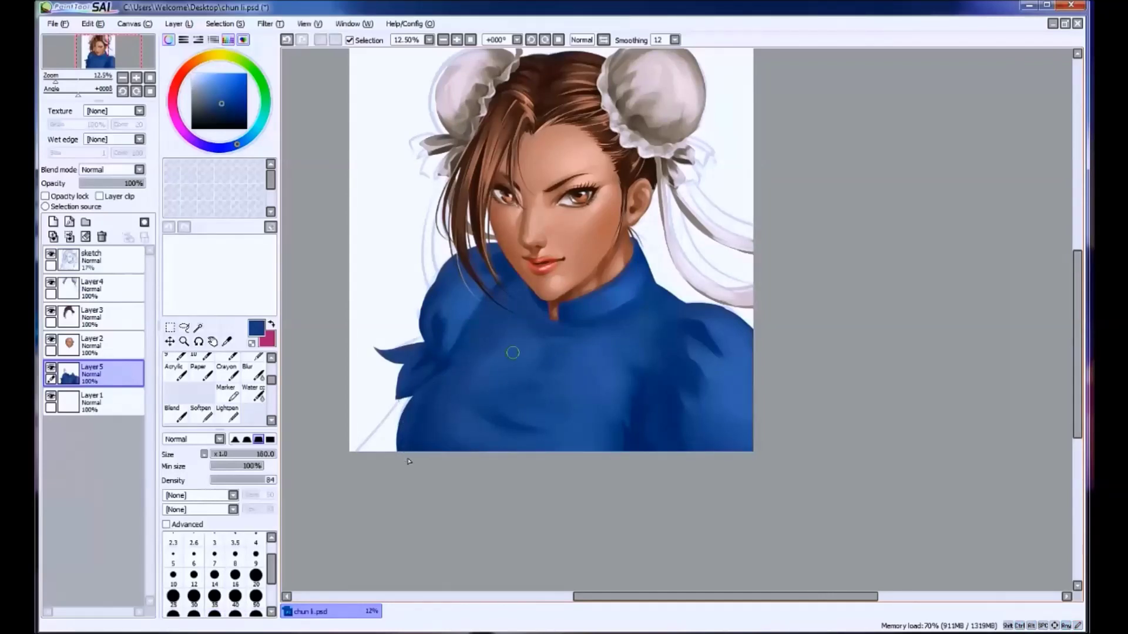
key("ctrl+z")
key("ctrl+e")
Reshape the torso's left-hand edge and repaint the lower chest shading with a size 250 brush.
key("bracketright")
key("bracketright")
left_click_drag(440, 382, 394, 446)
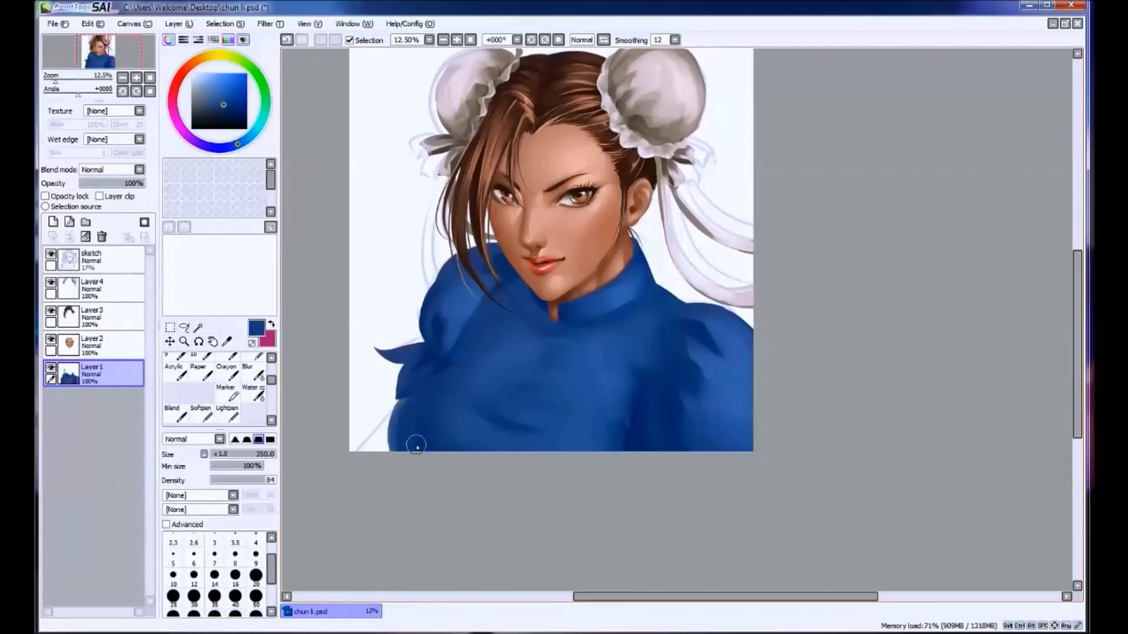
mouse_move(430, 449)
left_mouse_down()
mouse_move(428, 425)
mouse_move(566, 423)
left_mouse_up()
left_click_drag(492, 412, 549, 397)
left_click(547, 346, "alt")
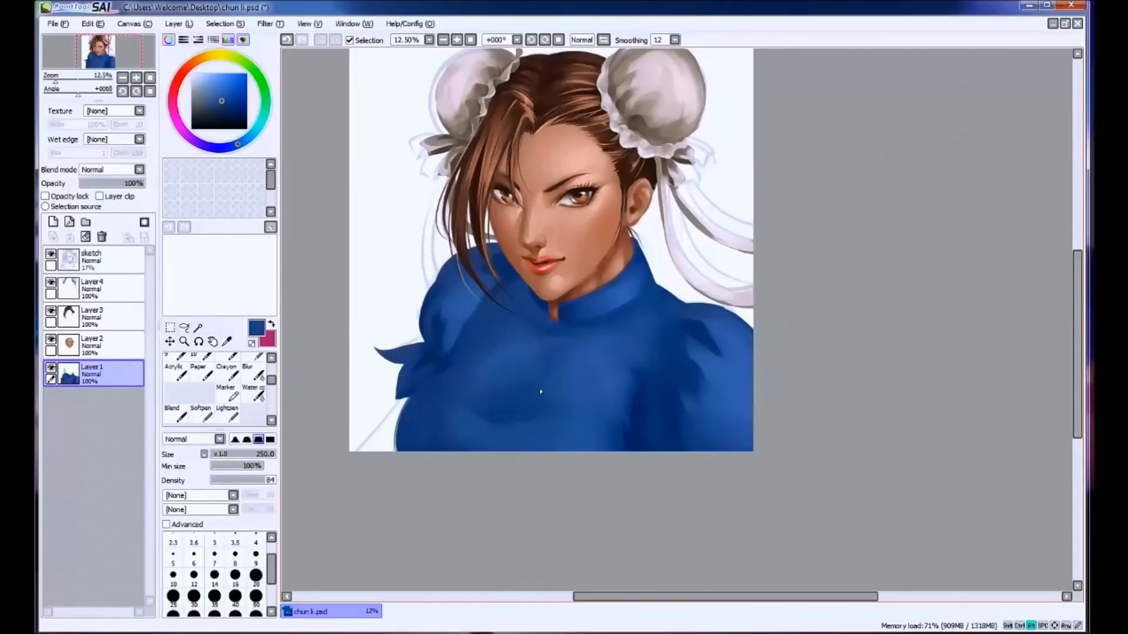
Blend the shading across the middle and lower chest with sampled blues using the size 250 brush.
left_click(550, 394, "alt")
left_click(571, 402, "alt")
left_click(577, 376, "alt")
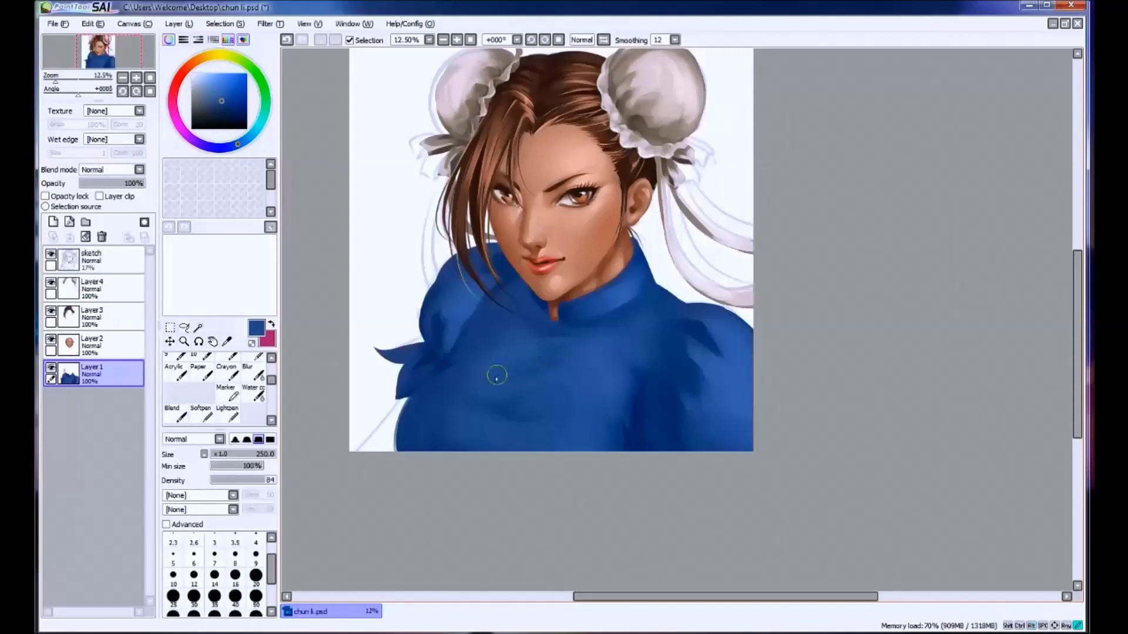
left_click(482, 398, "alt")
left_click(487, 415, "alt")
left_click(435, 431, "alt")
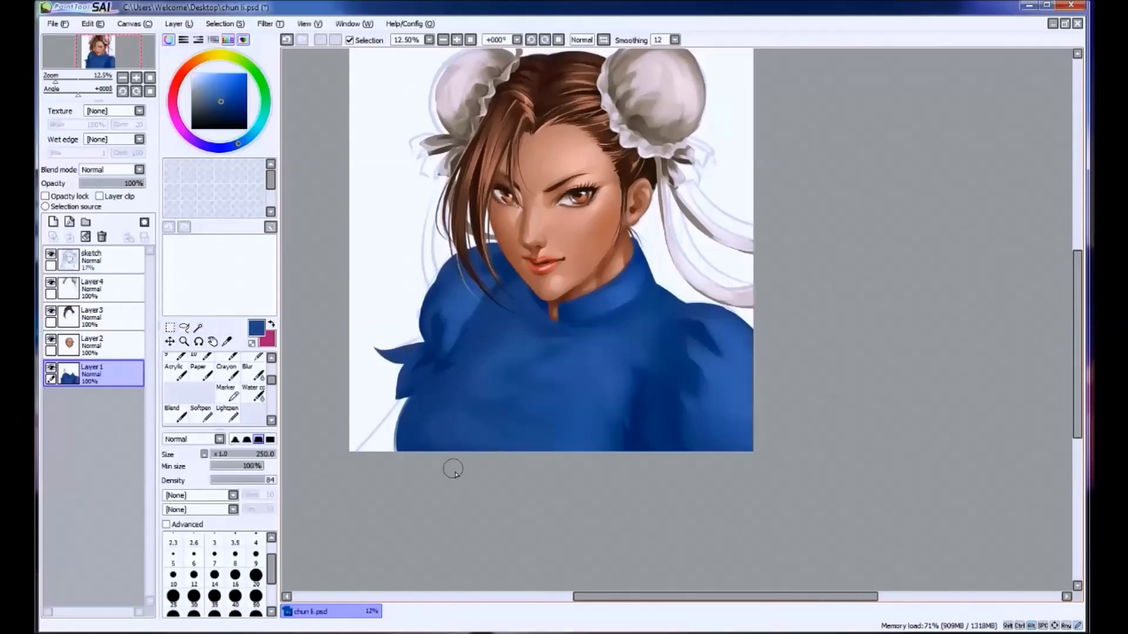
Paint lighter blue highlights on the right-hand shoulder puff and down its sleeve.
left_click_drag(374, 463, 367, 464)
left_click(220, 82)
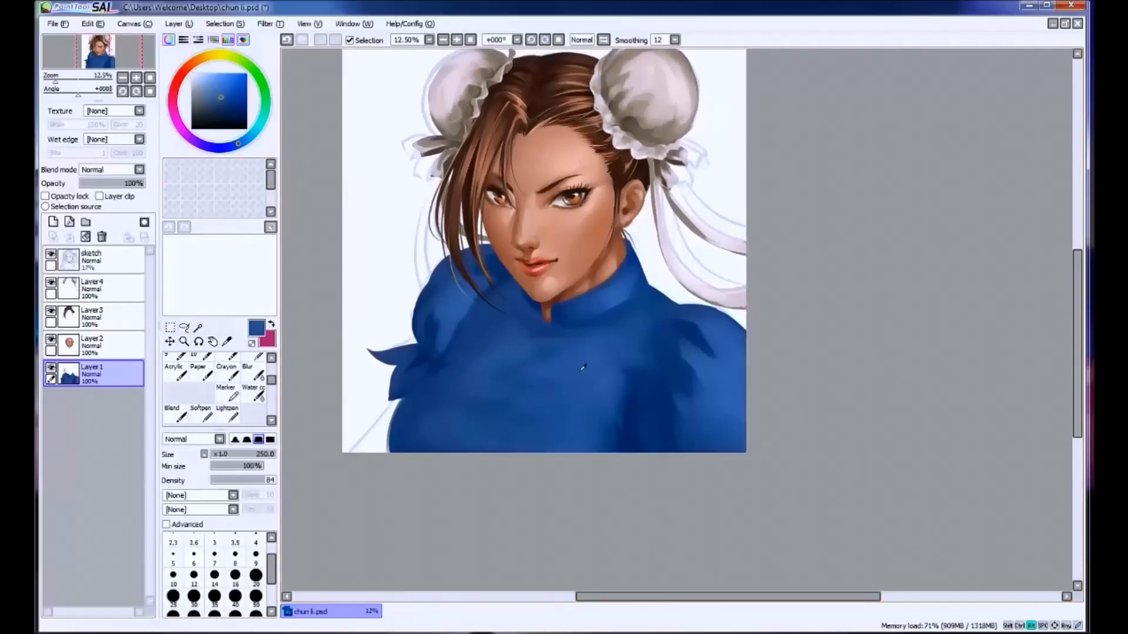
left_click_drag(602, 352, 536, 411)
key("ctrl+z")
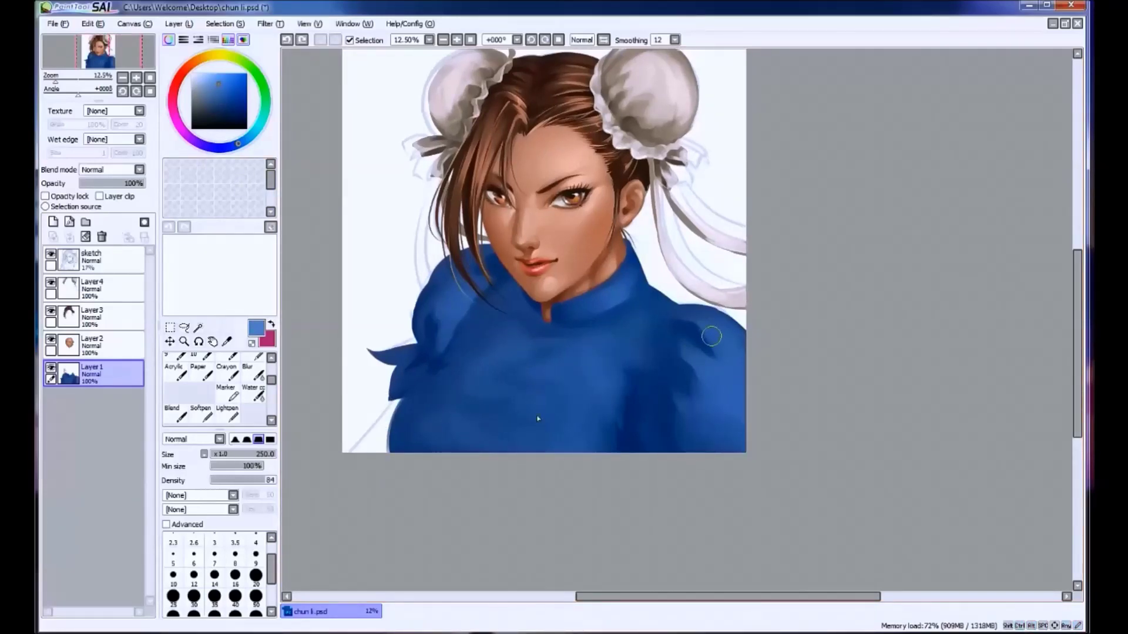
left_click(686, 350)
left_click(687, 349, "alt")
mouse_move(688, 356)
left_mouse_down()
mouse_move(711, 380)
mouse_move(711, 365)
mouse_move(727, 368)
mouse_move(691, 314)
mouse_move(729, 340)
mouse_move(726, 373)
mouse_move(726, 361)
mouse_move(738, 391)
mouse_move(730, 420)
mouse_move(719, 374)
mouse_move(705, 423)
left_mouse_up()
left_click(706, 325, "alt")
Blend the shading from the right-hand shoulder puff down the inner sleeve with a larger brush and sampled blues.
key("bracketright")
key("bracketright")
key("bracketright")
left_click(698, 354, "alt")
mouse_move(699, 354)
left_mouse_down()
mouse_move(663, 346)
mouse_move(675, 371)
mouse_move(658, 350)
mouse_move(670, 334)
mouse_move(669, 367)
mouse_move(663, 356)
mouse_move(679, 387)
mouse_move(663, 361)
mouse_move(643, 387)
mouse_move(662, 430)
mouse_move(662, 399)
mouse_move(665, 411)
mouse_move(657, 446)
left_mouse_up()
left_click(666, 342, "alt")
left_click(652, 408, "alt")
left_click(660, 427, "alt")
left_click(657, 385, "alt")
Refine the dark creases between the right-hand armpit and sleeve with sampled blues at brush size 100.
key("bracketleft")
key("bracketleft")
key("bracketleft")
key("bracketleft")
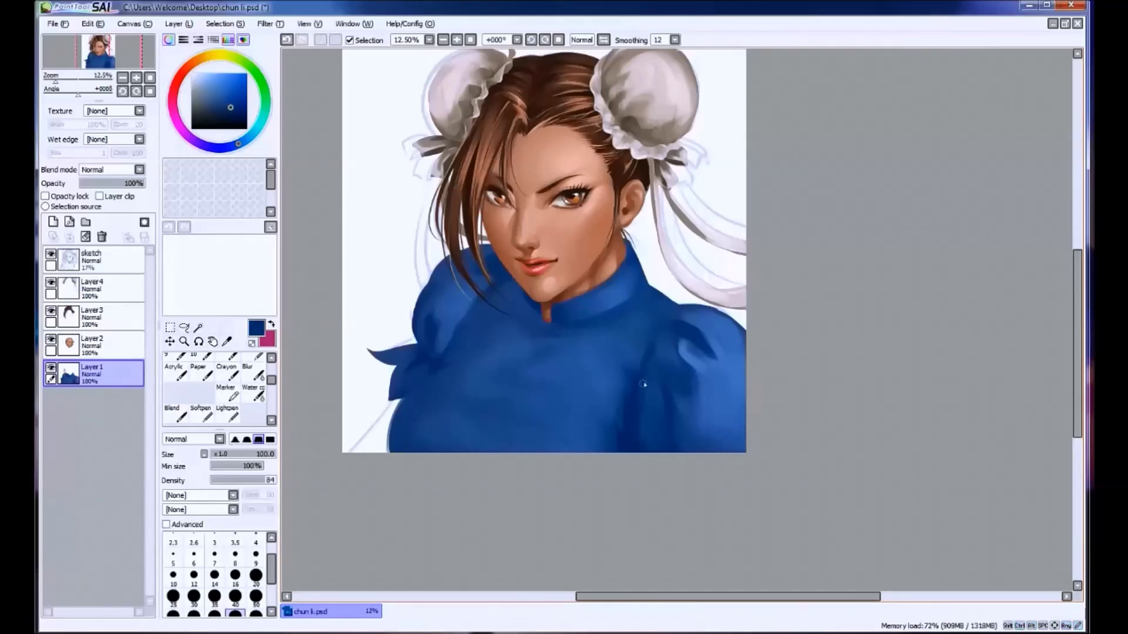
left_click(675, 395, "alt")
left_click(676, 394, "alt")
left_click(656, 372, "alt")
left_click(717, 385, "alt")
Define the collar's upper edge and front opening with sampled blues at brush size 70.
key("bracketleft")
key("ctrl+z")
key("bracketleft")
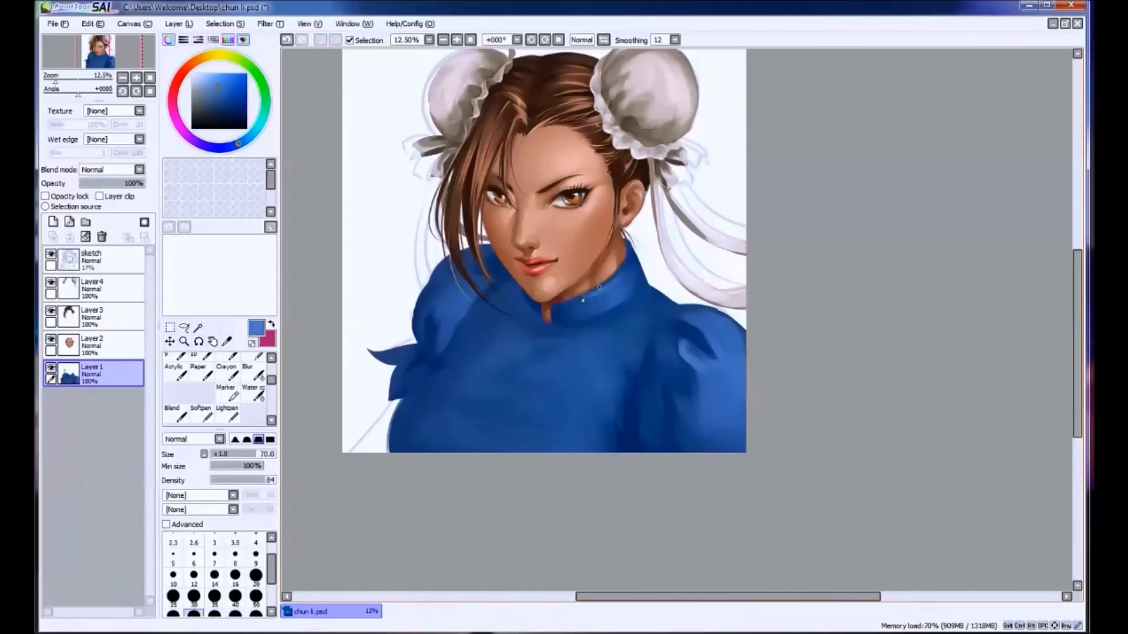
key("ctrl+y")
key("ctrl+z")
key("ctrl+y")
key("ctrl+z")
left_click(544, 311, "alt")
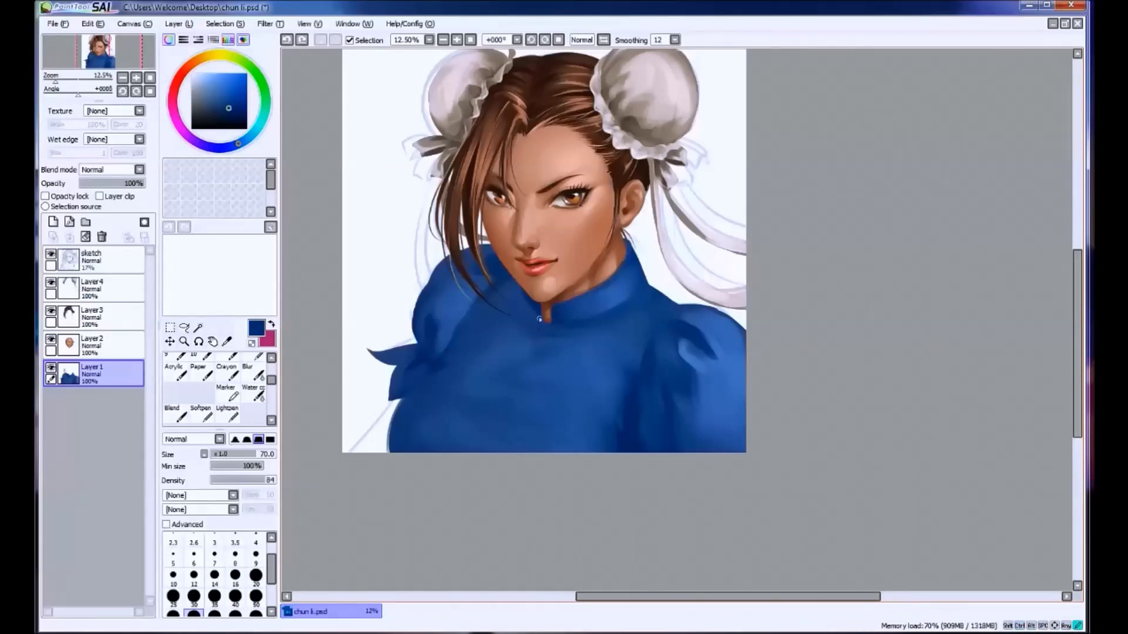
left_click(610, 292, "alt")
key("ctrl+y")
key("ctrl+z")
key("ctrl+y")
Darken the lower edge of the collar from the front opening toward the right-hand side.
left_click(586, 318, "alt")
key("ctrl+z")
key("ctrl+y")
key("ctrl+z")
left_click(549, 327, "alt")
key("ctrl+y")
key("ctrl+z")
left_click_drag(587, 317, 632, 292)
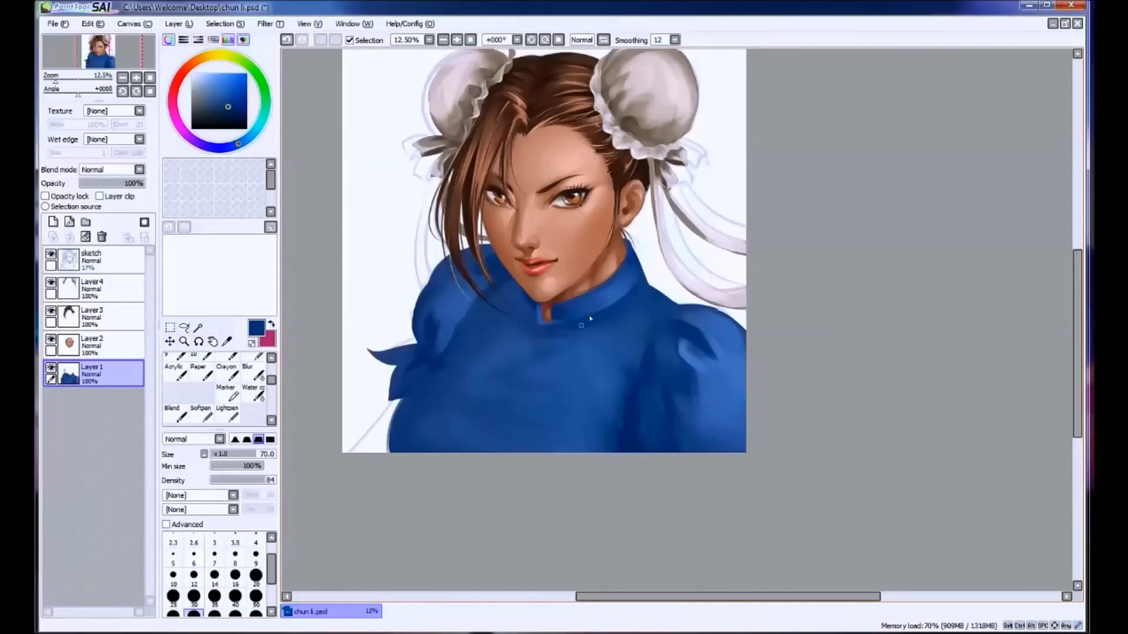
Refine the collar's right-hand end with brighter blue at size 70 and 52% minimum size.
left_click(644, 281, "alt")
key("ctrl+z")
key("ctrl+y")
left_click(678, 309, "alt")
key("ctrl+z")
key("ctrl+y")
key("ctrl+z")
key("ctrl+y")
key("ctrl+z")
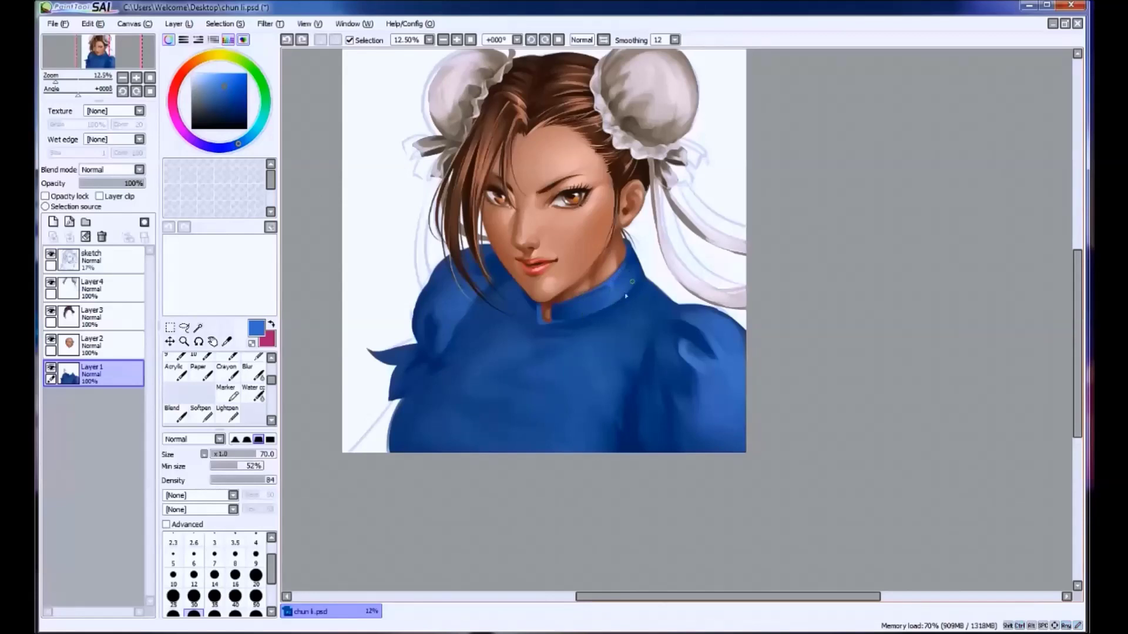
key("ctrl+y")
key("ctrl+z")
key("ctrl+y")
key("ctrl+z")
key("ctrl+y")
key("ctrl+z")
Blend the collar and the cloth just beneath it at brush size 200, and dismiss the antivirus update notice.
left_click(544, 324, "alt")
key("bracketright")
key("bracketright")
key("bracketright")
key("bracketright")
key("bracketright")
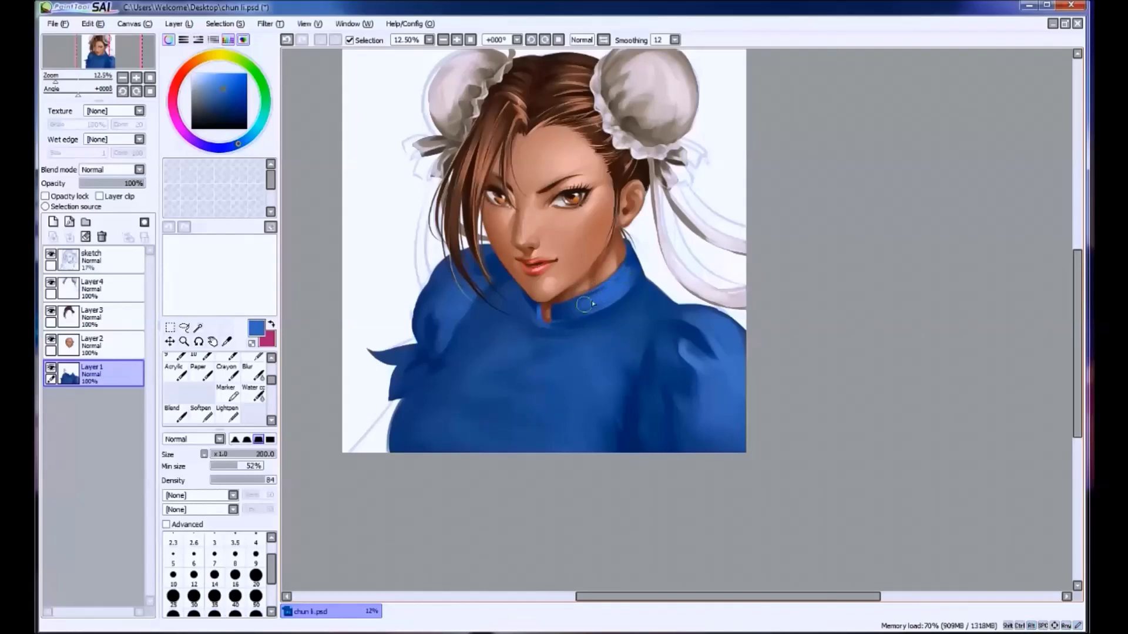
left_click(620, 285, "alt")
left_click_drag(612, 320, 581, 331)
left_click(632, 314, "alt")
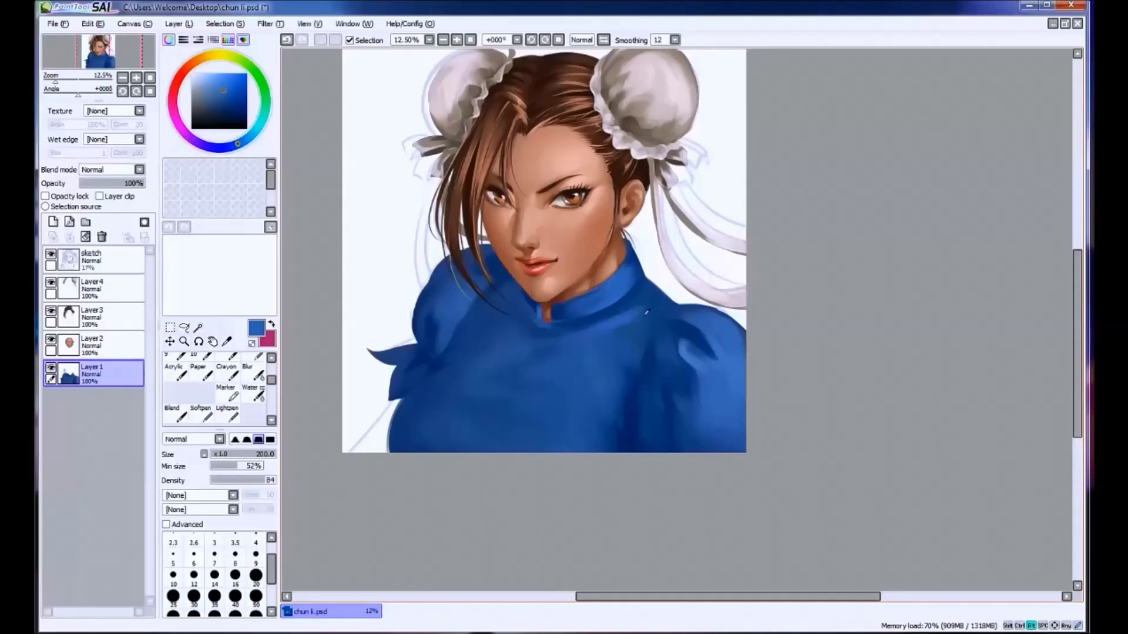
left_click(584, 339, "alt")
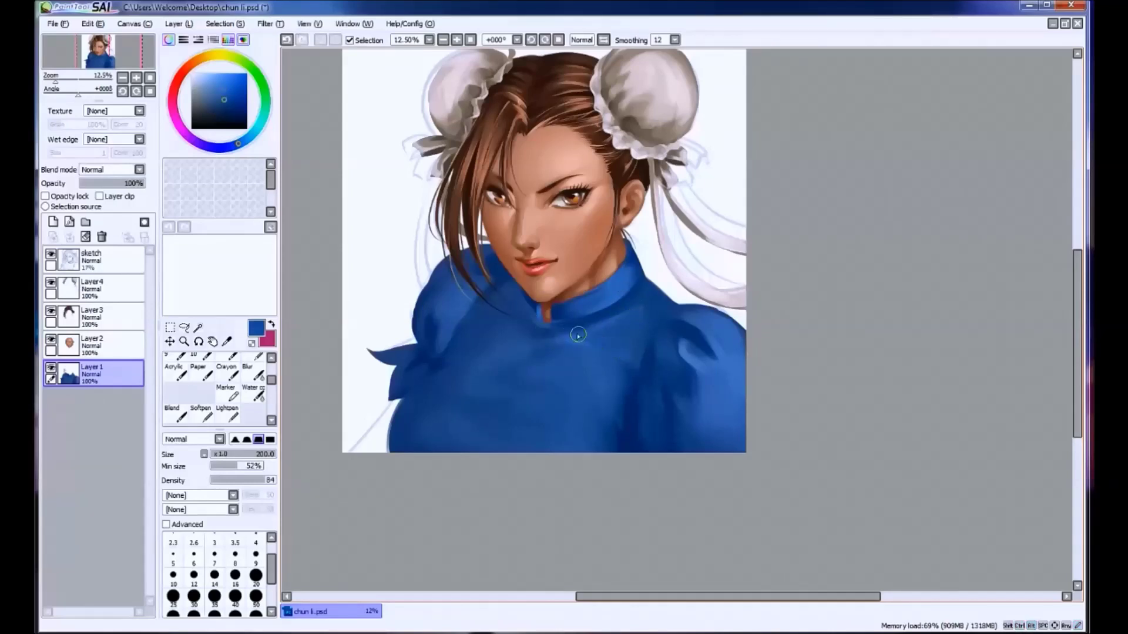
left_click(505, 322, "alt")
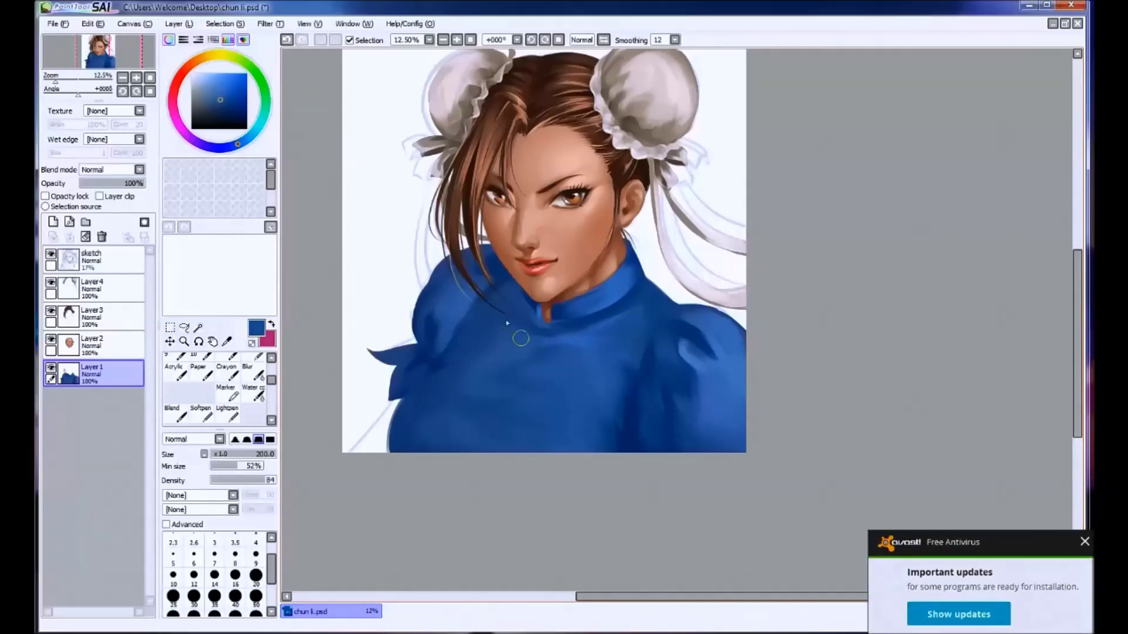
left_click(1083, 544)
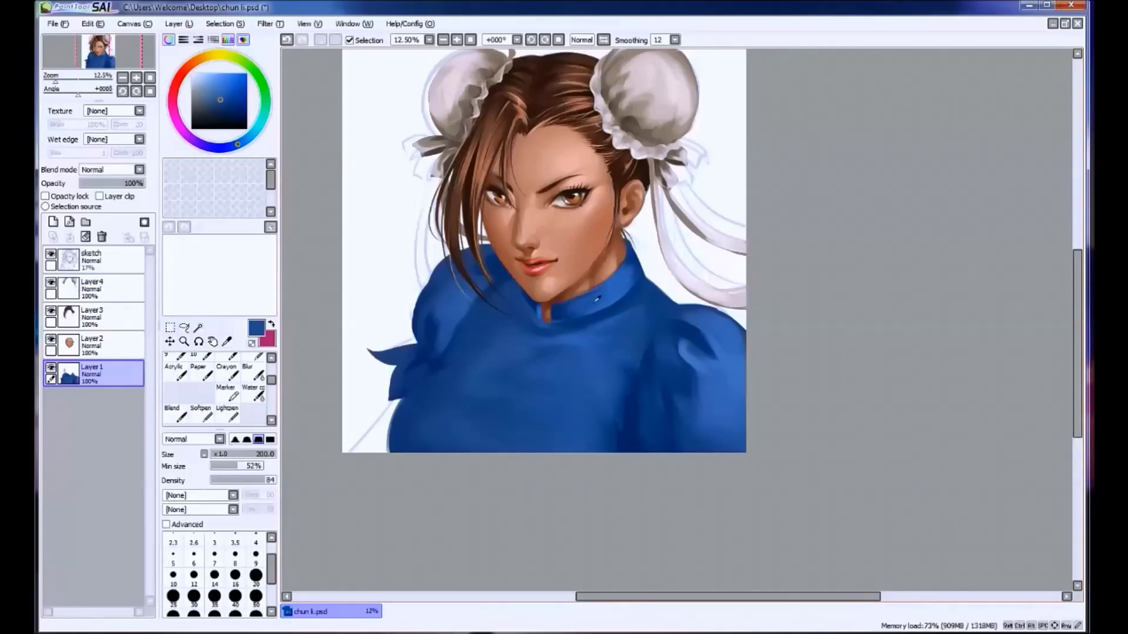
Paint a bright blue highlight along the collar's right-hand upper edge at brush size 60.
key("bracketleft")
key("bracketleft")
key("bracketleft")
key("bracketleft")
key("bracketleft")
key("bracketleft")
left_click(595, 294, "alt")
mouse_move(626, 264)
left_mouse_down()
mouse_move(577, 303)
mouse_move(600, 288)
left_mouse_up()
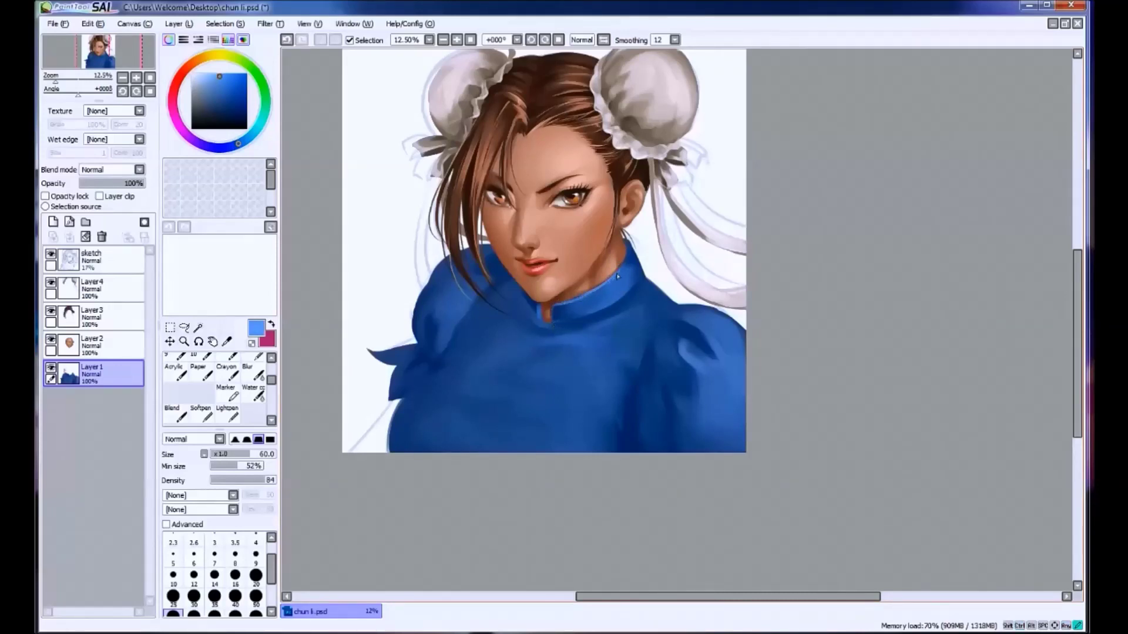
Lighten the upper chest just below the collar with sampled blues at brush size 200.
key("bracketright")
key("bracketright")
key("bracketright")
key("bracketright")
key("bracketright")
key("bracketright")
left_click(586, 334, "alt")
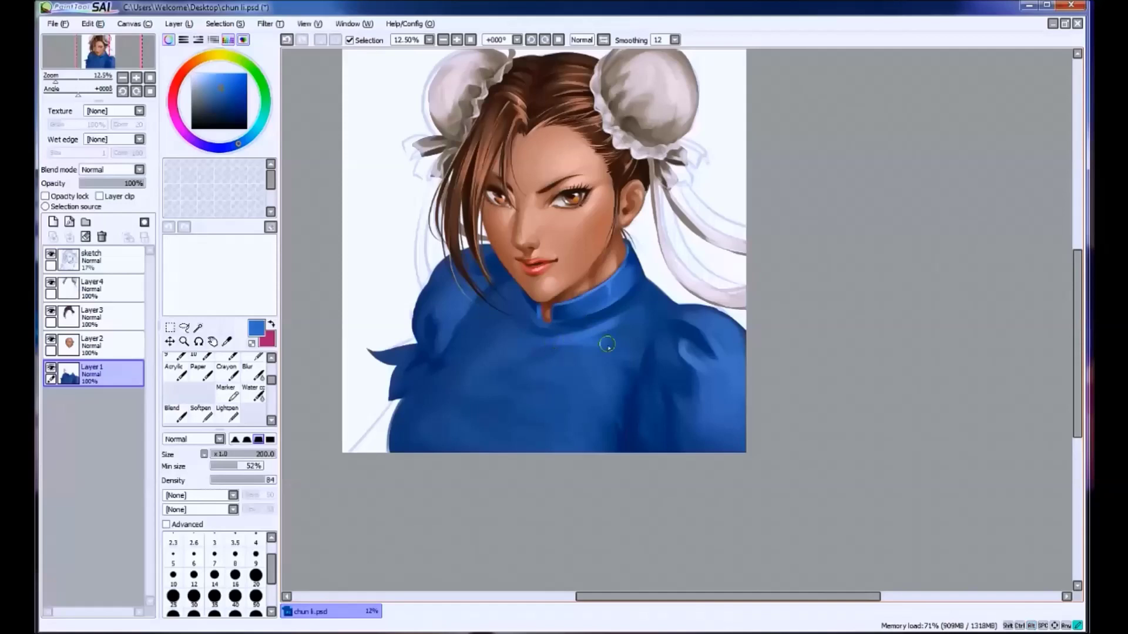
left_click(601, 333, "alt")
left_click(578, 335, "alt")
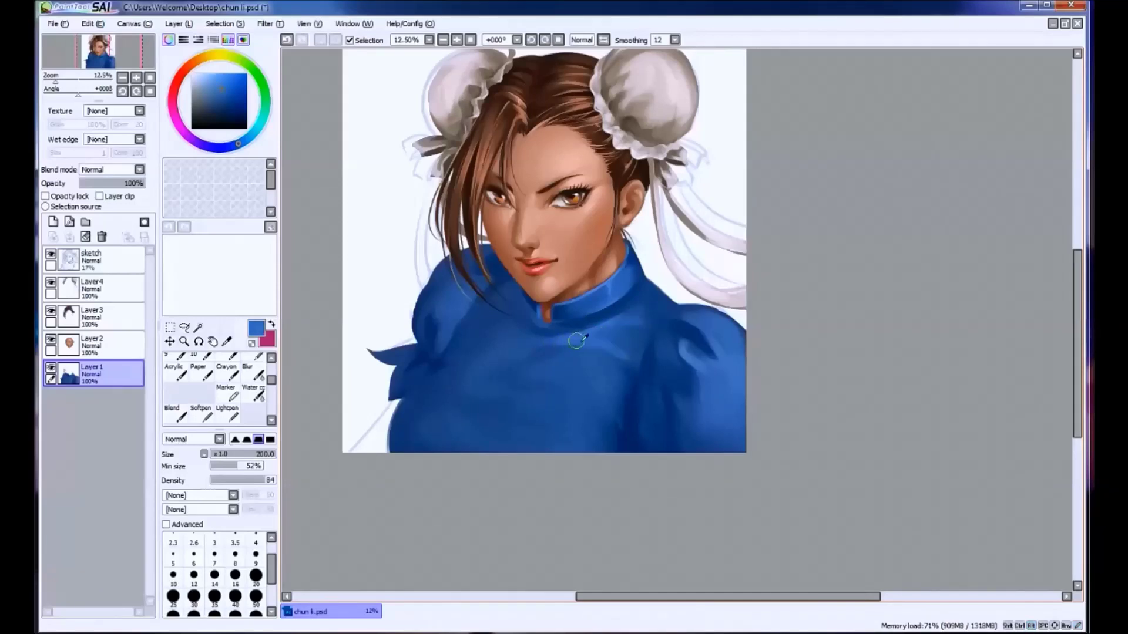
Brighten the center and right-hand side of the chest at 100% minimum size, blending with a size 350 brush.
left_click(262, 466)
left_click(564, 376, "alt")
left_click(573, 361, "alt")
mouse_move(579, 364)
left_mouse_down()
mouse_move(579, 395)
mouse_move(579, 365)
mouse_move(533, 422)
mouse_move(543, 407)
mouse_move(594, 460)
mouse_move(554, 407)
mouse_move(542, 413)
left_mouse_up()
left_click(610, 382, "alt")
left_click(585, 377, "alt")
key("bracketright")
left_click(570, 438, "alt")
left_click(562, 371, "alt")
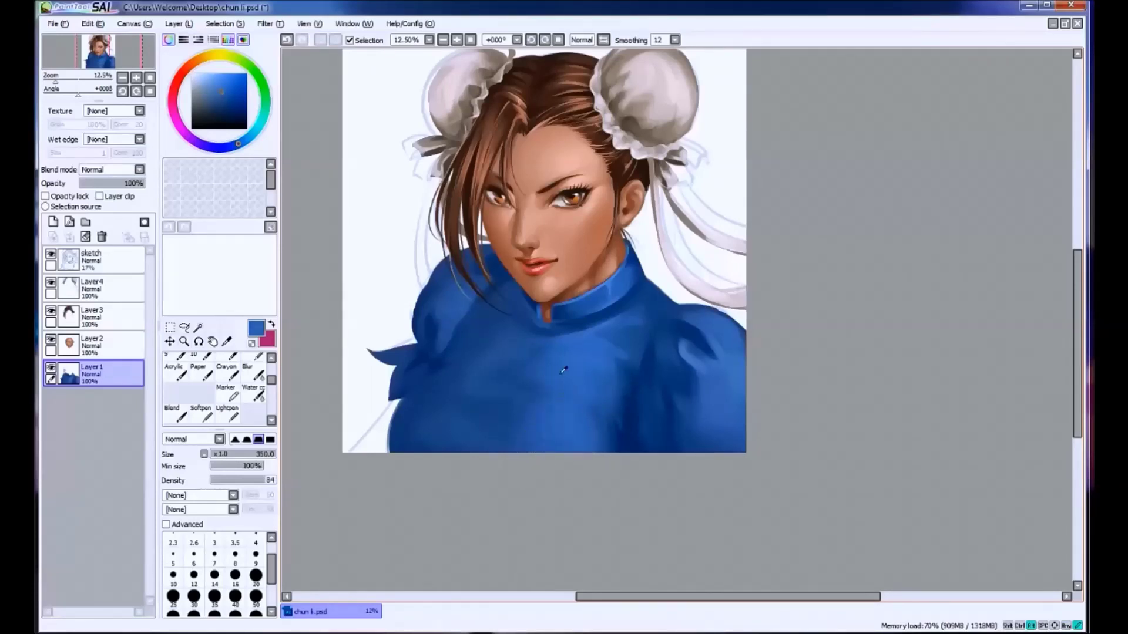
left_click(592, 352, "alt")
left_click(589, 352, "alt")
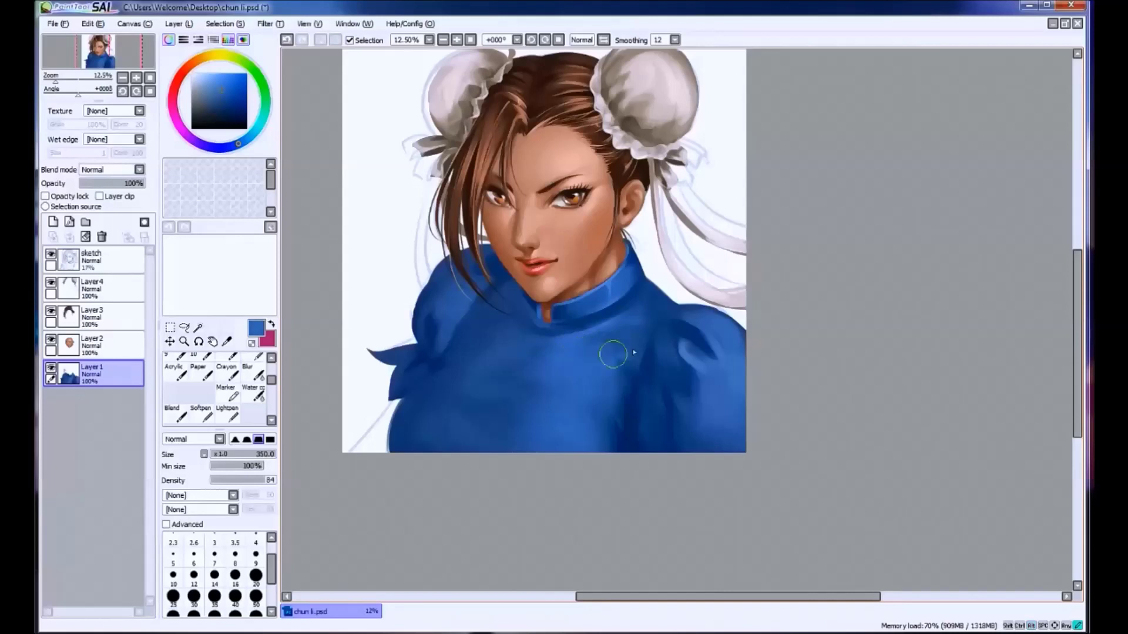
Paint fold strokes from the right-hand armpit into the chest at brush size 120 and 42% minimum size.
key("bracketleft")
key("bracketleft")
key("bracketleft")
key("bracketleft")
key("bracketleft")
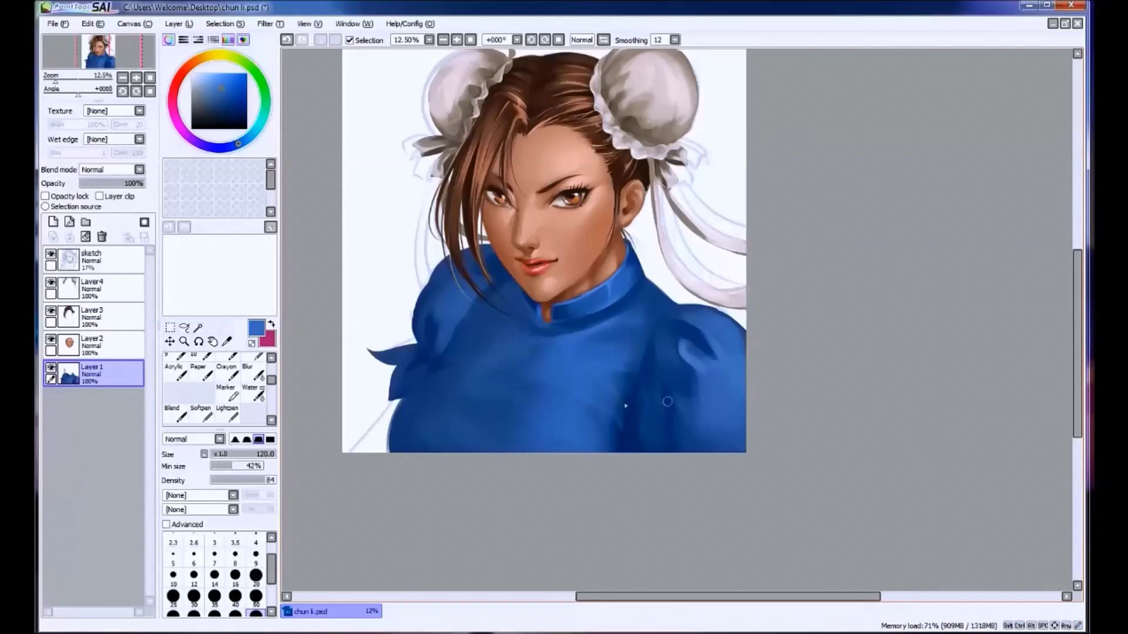
Highlight the left-hand upper chest and bust at size 300, returning the minimum size to 100%.
key("bracketright")
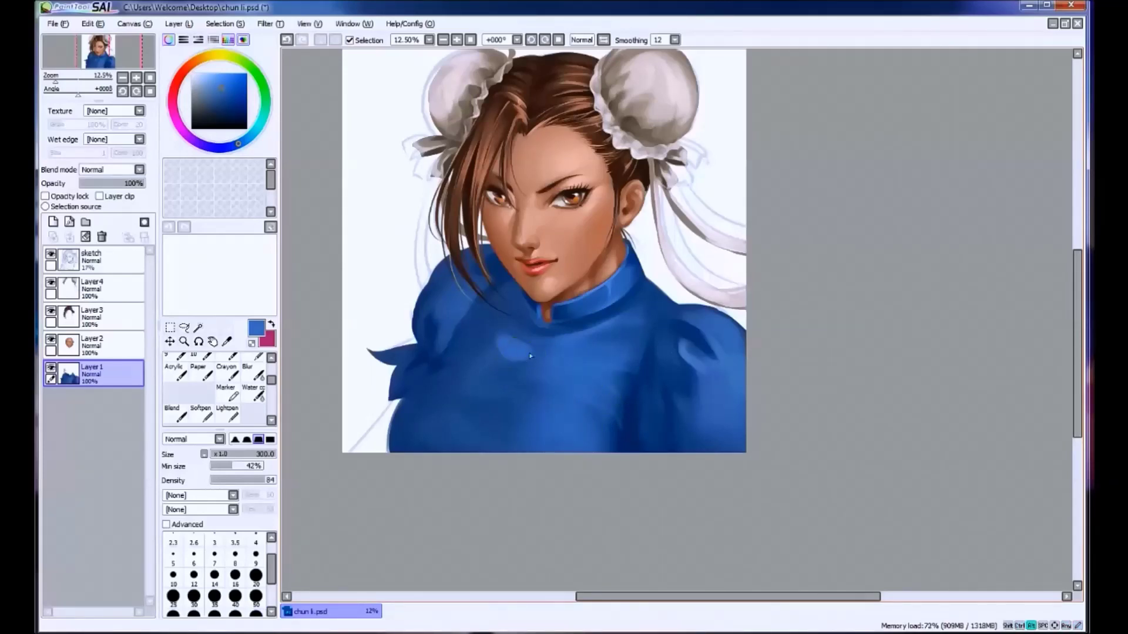
left_click_drag(489, 324, 507, 363)
left_click(245, 467)
left_click_drag(245, 467, 273, 466)
mouse_move(435, 420)
left_mouse_down()
mouse_move(487, 446)
mouse_move(431, 423)
left_mouse_up()
left_click_drag(462, 382, 453, 414)
left_click(439, 394, "alt")
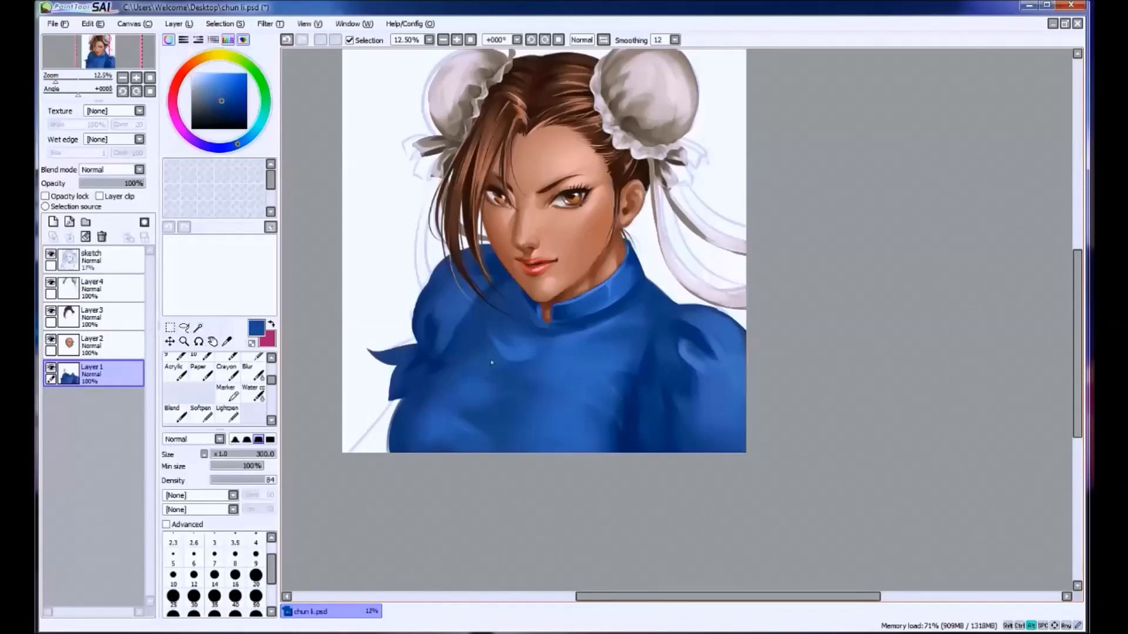
left_click(491, 384, "alt")
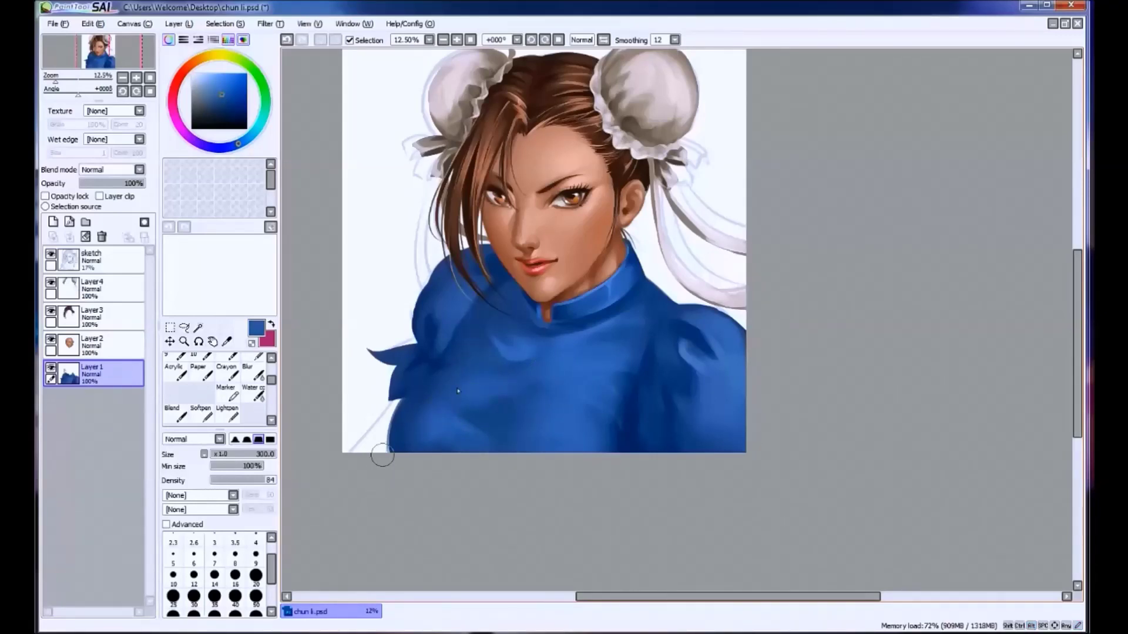
Hide the sketch layer and refine the chest folds at brush size 80, comparing the latest strokes.
left_click(214, 613)
left_click(51, 255)
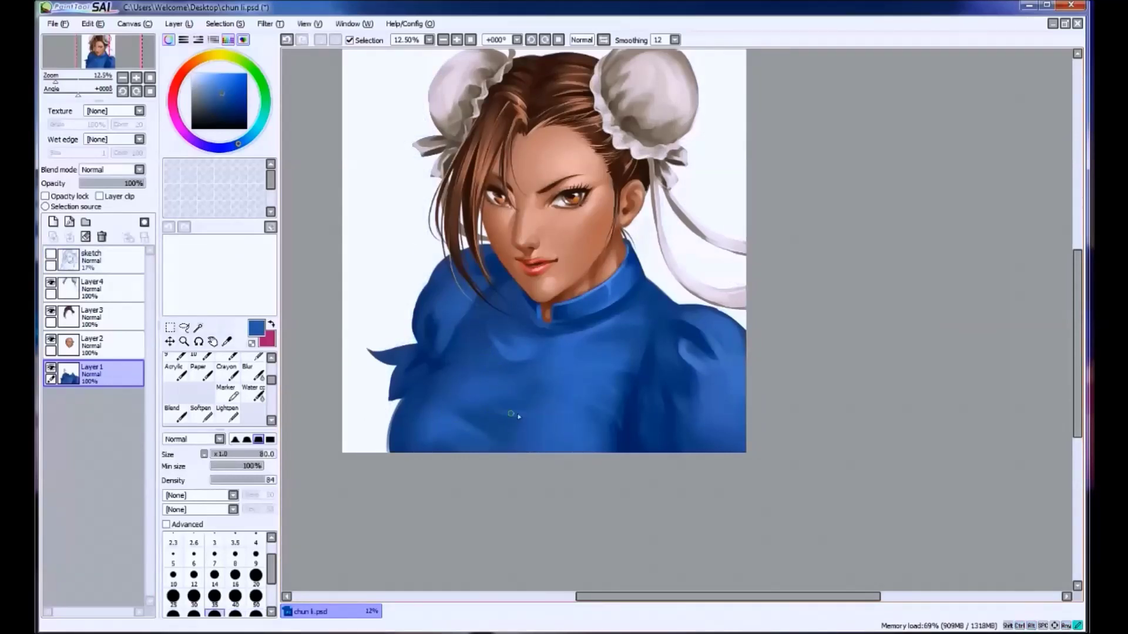
key("ctrl+z")
key("ctrl+y")
key("ctrl+z")
key("ctrl+y")
key("ctrl+z")
key("ctrl+y")
Paint a lighter blue highlight down the outer edge of the right-hand sleeve at brush size 200.
left_click(573, 336, "alt")
key("bracketright")
key("bracketright")
key("bracketright")
key("bracketright")
key("ctrl+z")
key("ctrl+y")
mouse_move(732, 345)
left_mouse_down()
mouse_move(738, 391)
mouse_move(727, 369)
mouse_move(719, 404)
left_mouse_up()
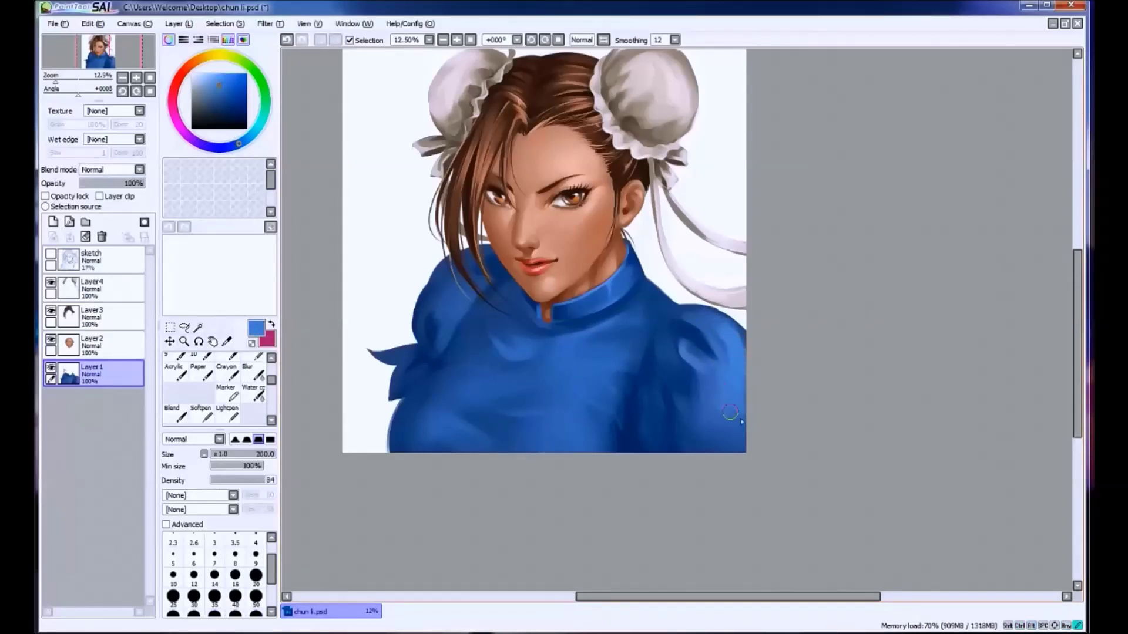
Blend the lower right-hand sleeve and the adjoining armpit shadow with sampled blues.
left_click(726, 397, "alt")
left_click(712, 424, "alt")
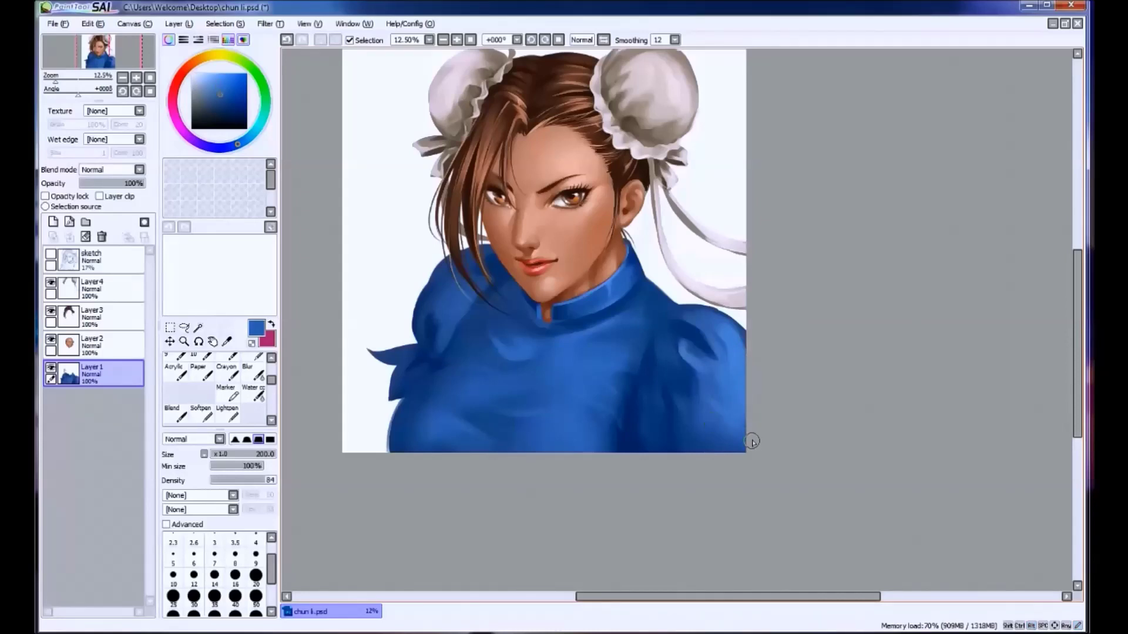
left_click(656, 422, "alt")
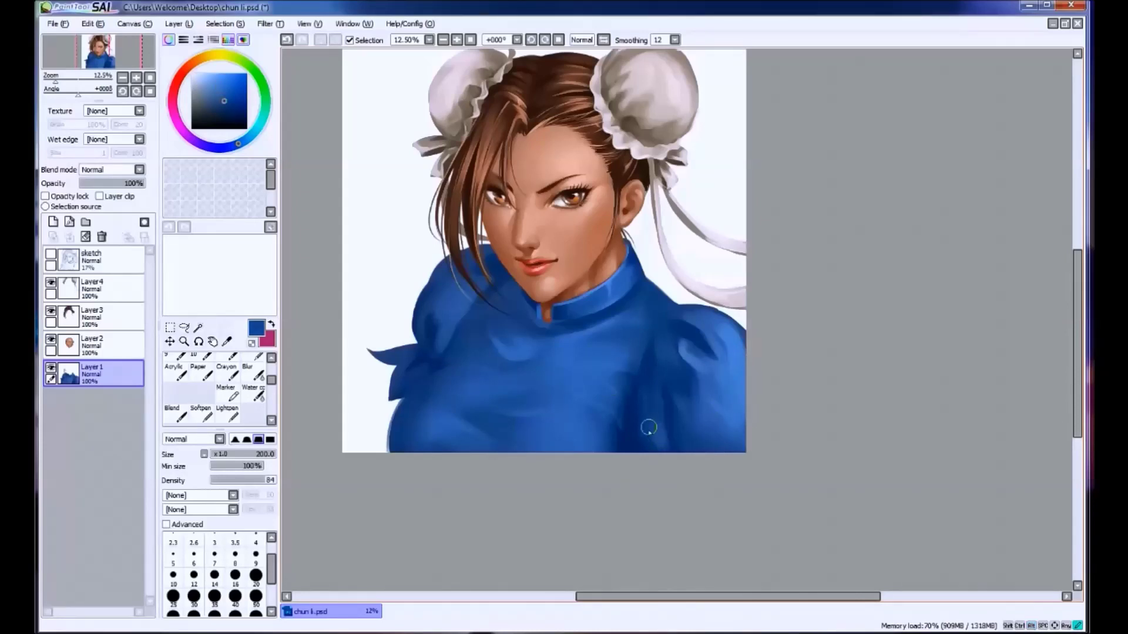
left_click(684, 441, "alt")
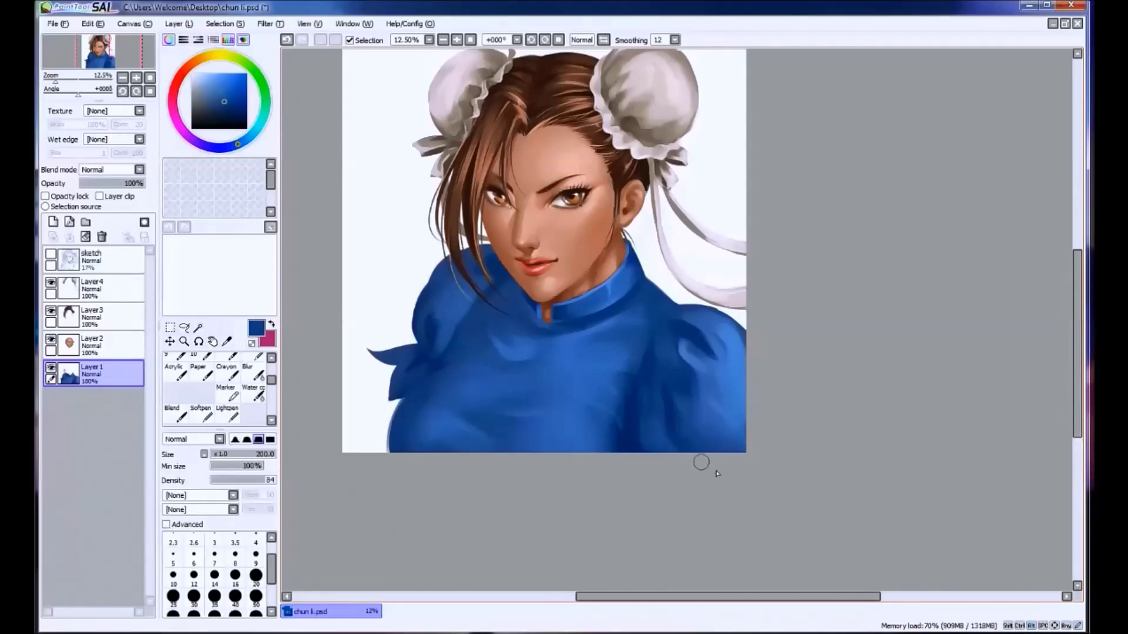
Sharpen the dark creases around the right-hand shoulder puff with a dark blue size 70 brush.
left_click(646, 355, "alt")
key("bracketleft")
key("bracketleft")
key("bracketleft")
key("bracketleft")
key("bracketleft")
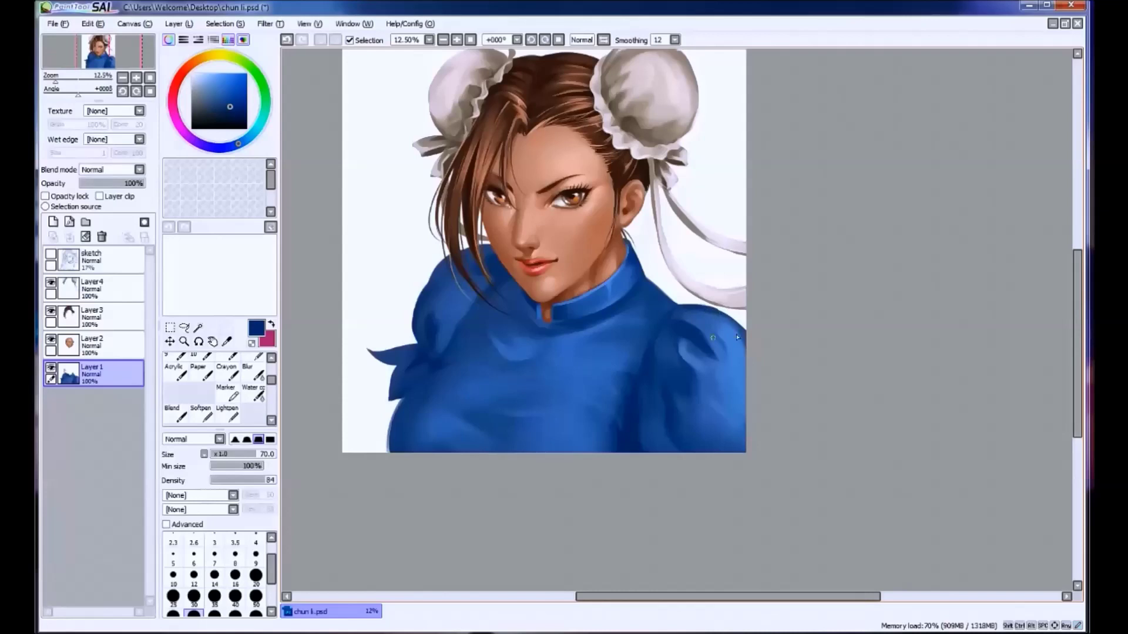
Refine the shading below the collar opening and around the hair strands at brush size 120.
left_click(525, 316, "alt")
key("bracketright")
key("bracketright")
key("bracketright")
left_click(552, 336, "alt")
left_click(491, 268, "alt")
left_click(511, 355, "alt")
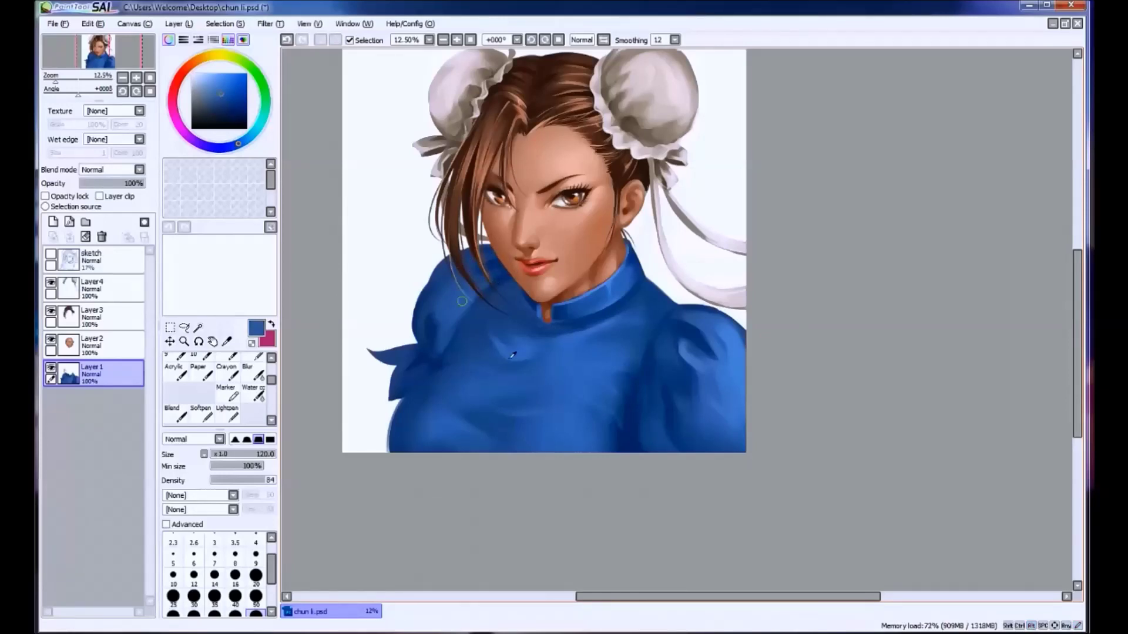
Highlight the folds of the left-hand shoulder puff with a lighter blue at brush size 70.
left_click(461, 310, "alt")
key("bracketleft")
key("bracketleft")
key("bracketleft")
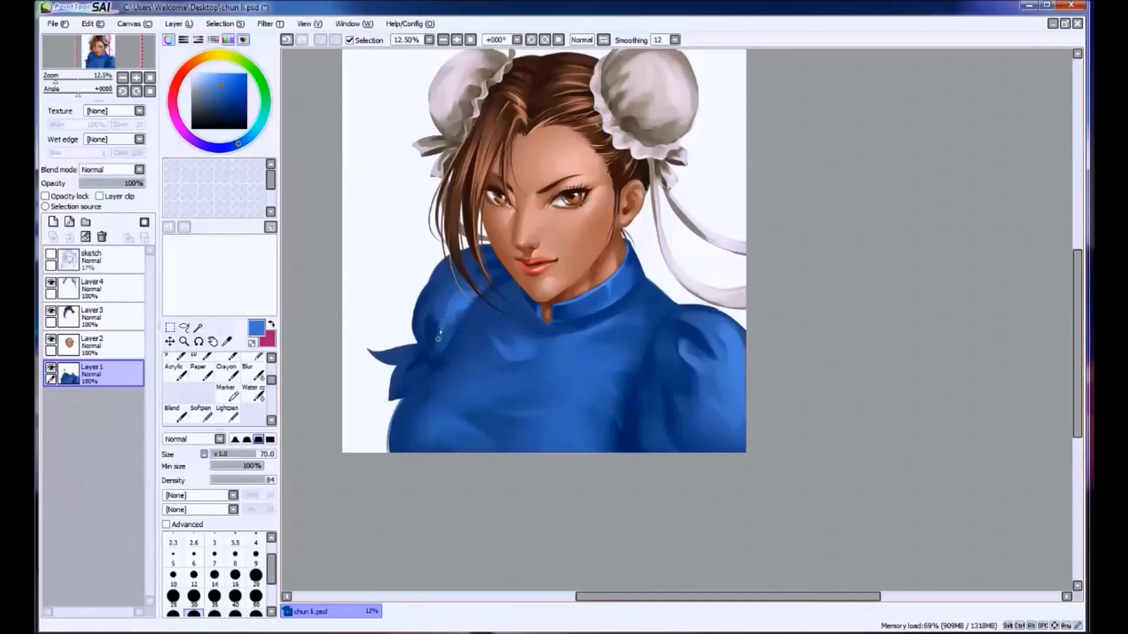
left_click(439, 299, "alt")
left_click(439, 307, "alt")
Blend the left-hand shoulder puff and its outer edge with sampled blues at brush size 160.
key("bracketright")
key("bracketright")
key("bracketright")
key("bracketright")
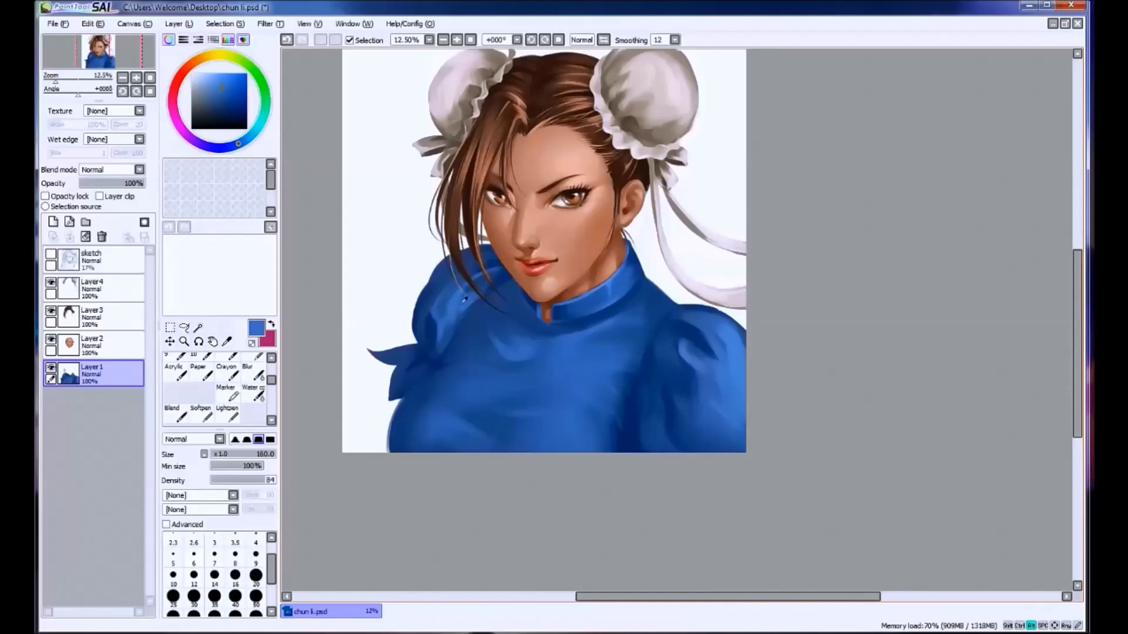
left_click(455, 270, "alt")
left_click(426, 302, "alt")
left_click(418, 306, "alt")
left_click_drag(418, 306, 423, 317)
left_click(427, 327, "alt")
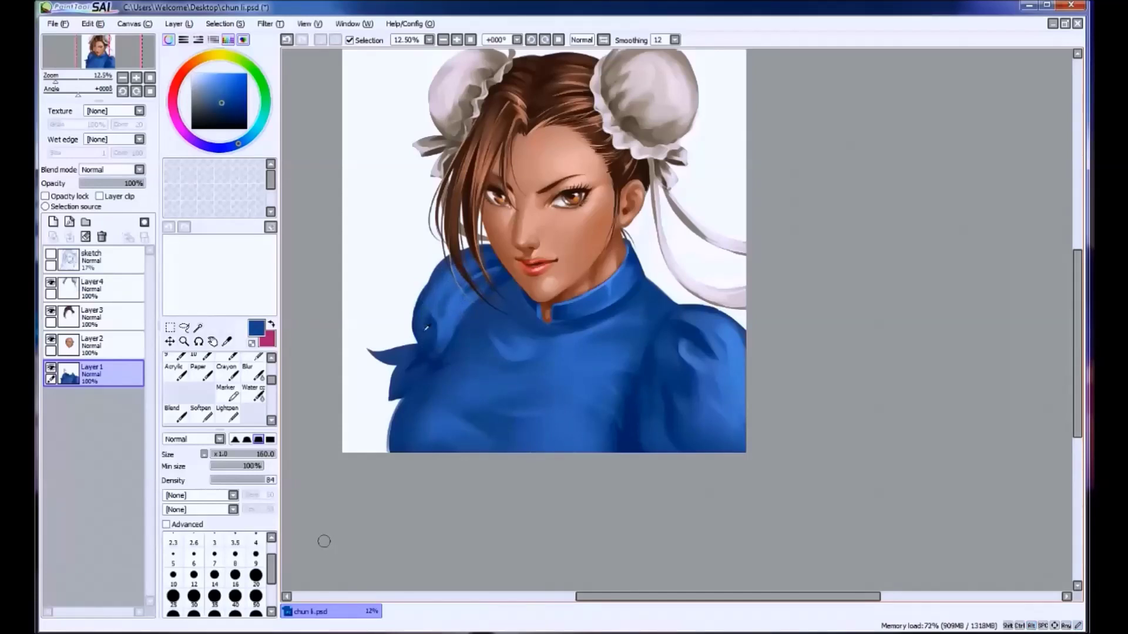
left_click(438, 294, "alt")
key("ctrl+z")
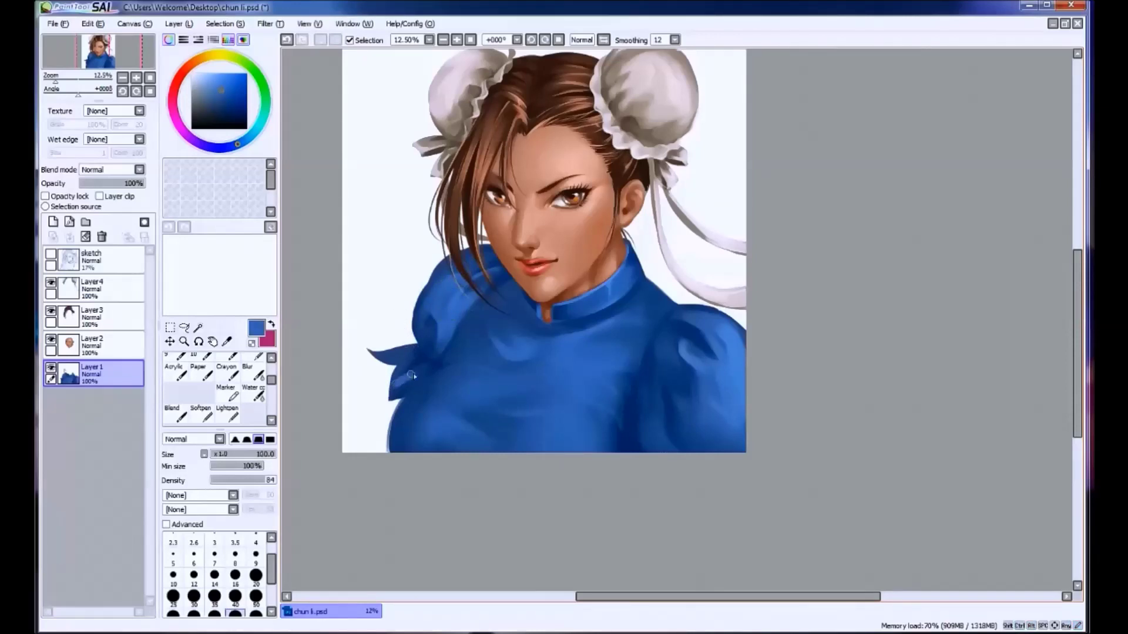
Load Layer1's painted area as a selection, touch up the left-hand sleeve cuff inside it and save the file.
left_click(69, 381, "ctrl")
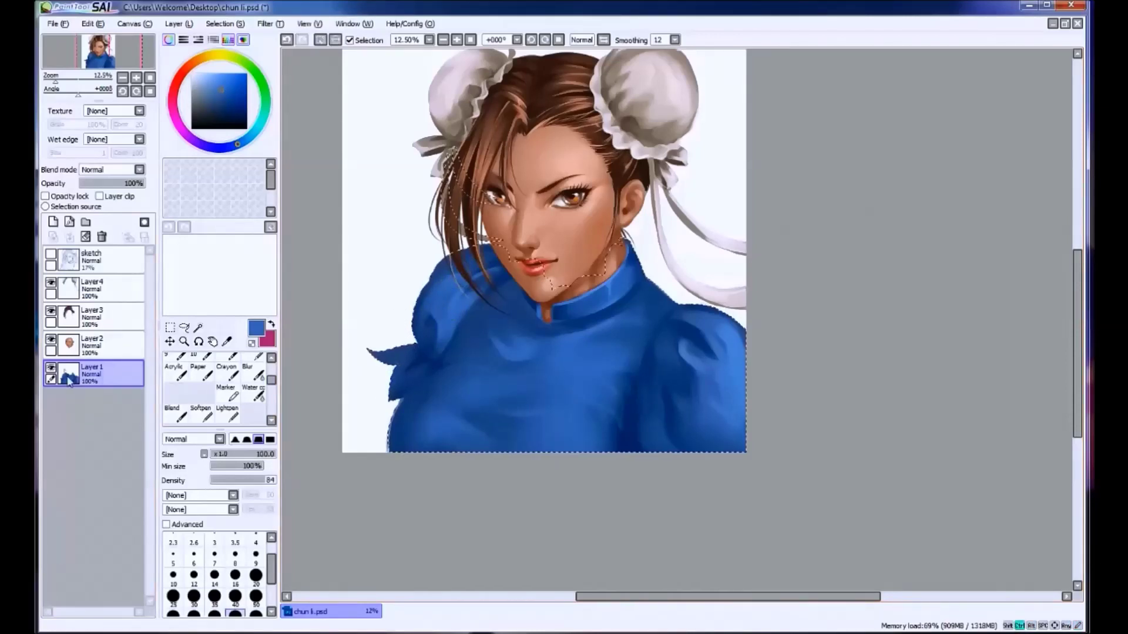
left_click_drag(392, 379, 399, 377)
left_click(399, 365, "alt")
key("ctrl+s")
Shade the lower chest beside the right-hand armpit with sampled dark and mid blues at brush size 200.
left_click(575, 432, "alt")
key("bracketright")
left_click(575, 432, "alt")
left_click_drag(622, 433, 619, 435)
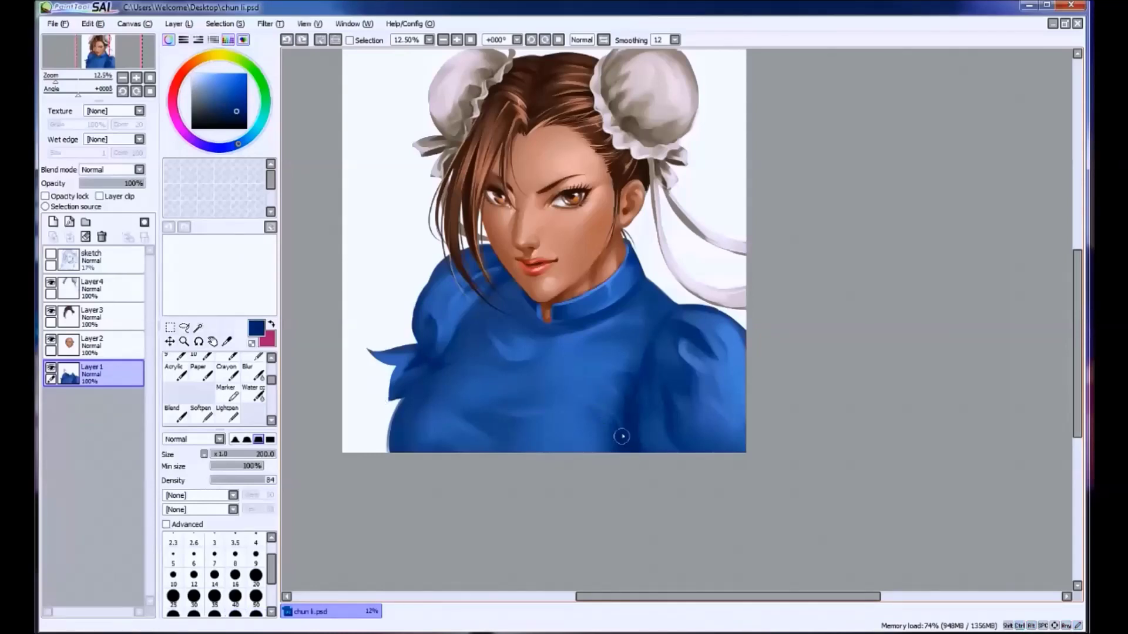
left_click(630, 431, "alt")
left_click(601, 430, "alt")
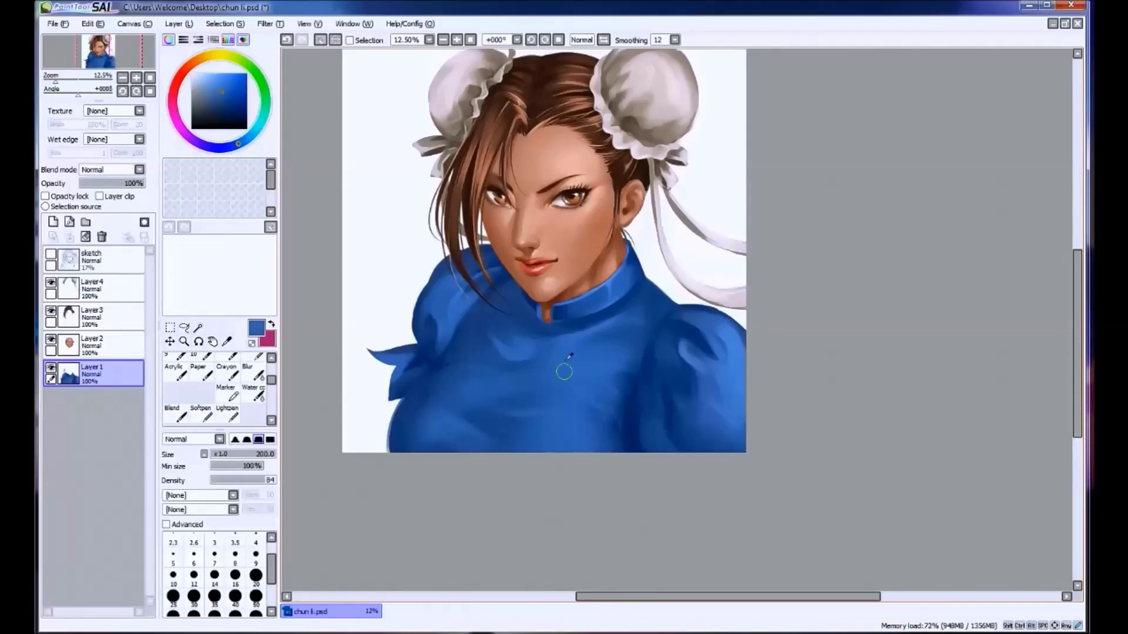
Paint a brighter blue highlight on the lower right-hand side of the chest and blend its edges with sampled blues.
left_click(568, 357, "alt")
left_click_drag(552, 431, 582, 441)
key("ctrl+z")
left_click(411, 330, "alt")
left_click(222, 82)
mouse_move(582, 440)
left_mouse_down()
mouse_move(551, 436)
mouse_move(607, 432)
left_mouse_up()
left_click(587, 449, "alt")
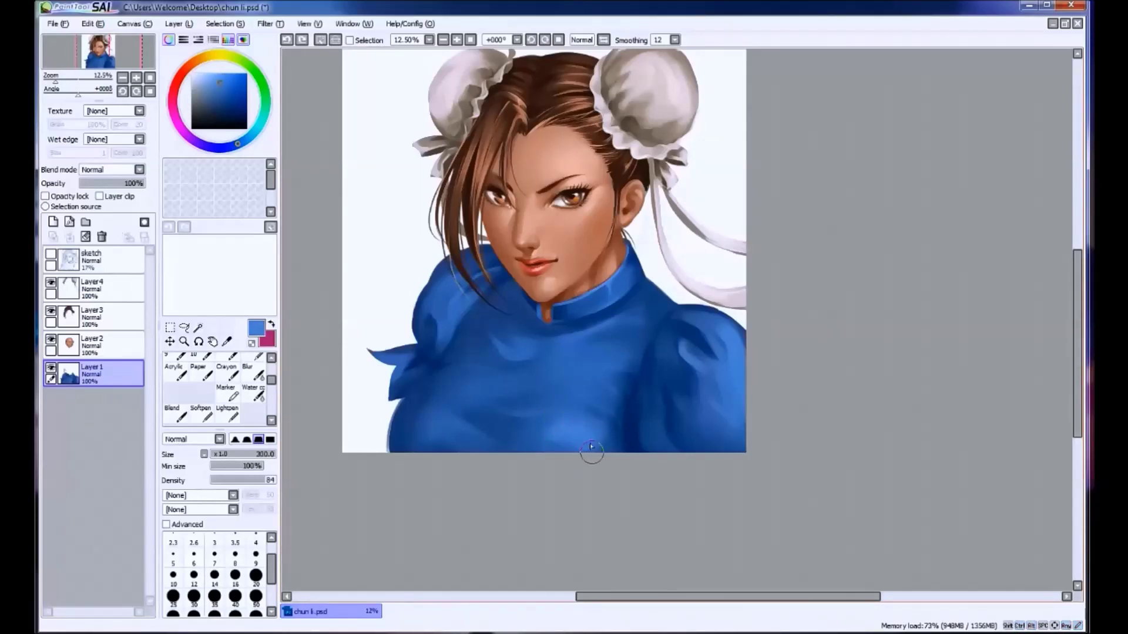
left_click(527, 424, "alt")
left_click(511, 429, "alt")
left_click(543, 439, "alt")
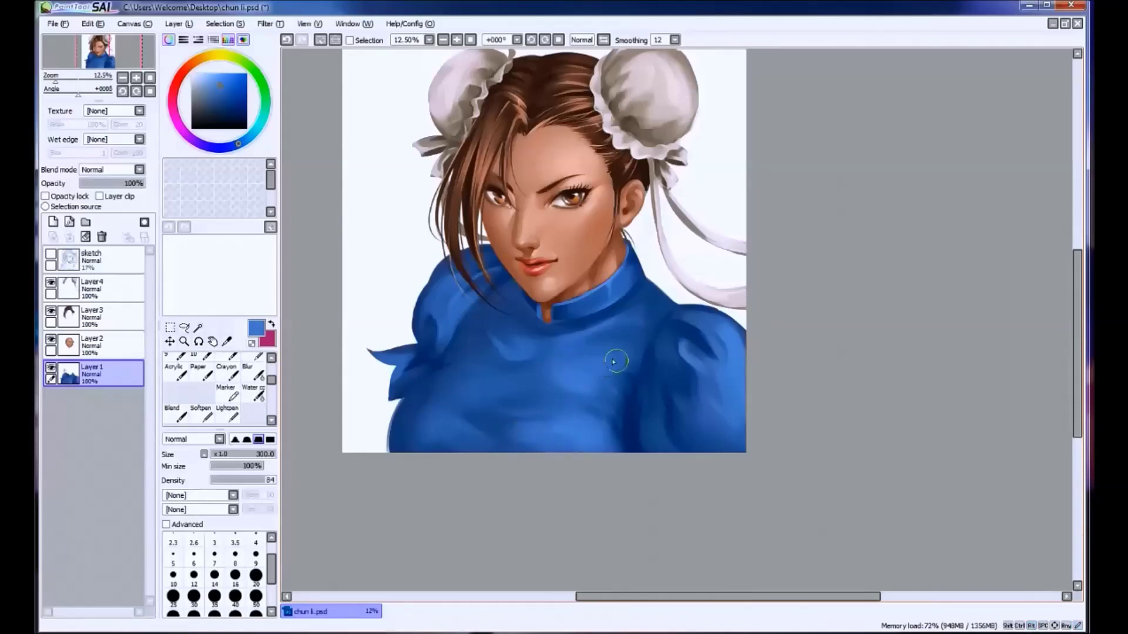
Refine the fold highlights on the right-hand side of the chest with sampled blues at brush size 120.
key("bracketleft")
key("bracketleft")
key("bracketleft")
key("bracketleft")
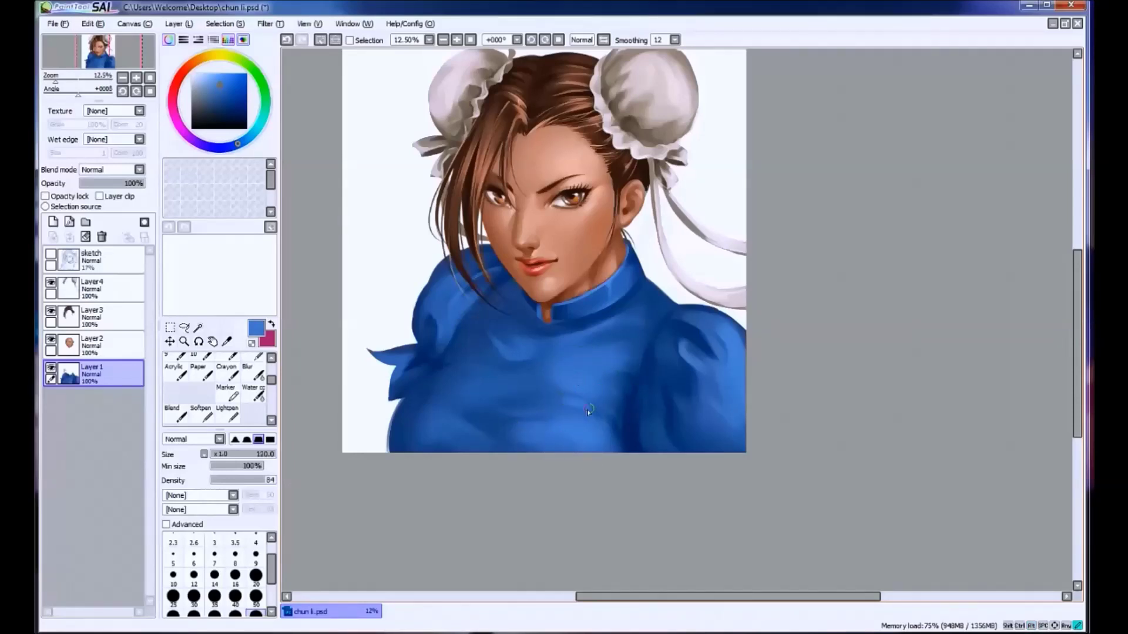
left_click(584, 413, "alt")
left_click(582, 383, "alt")
Blend the upper chest next to the right-hand armpit with sampled blues at brush size 160.
key("bracketright")
key("bracketright")
key("bracketright")
left_click(627, 356, "alt")
key("ctrl+z")
left_click(621, 349, "alt")
key("ctrl+y")
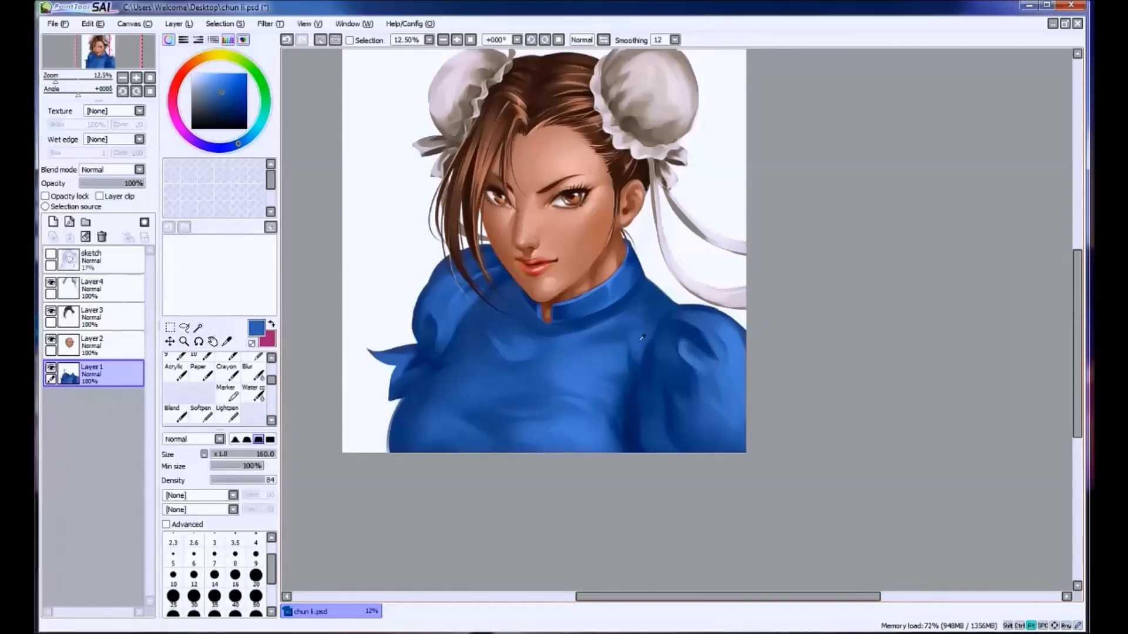
Refine the shading between the collar and the right-hand shoulder with sampled blues at brush size 80.
left_click(617, 327, "alt")
key("ctrl+z")
left_click(613, 320, "alt")
key("bracketleft")
key("bracketleft")
key("bracketleft")
key("ctrl+y")
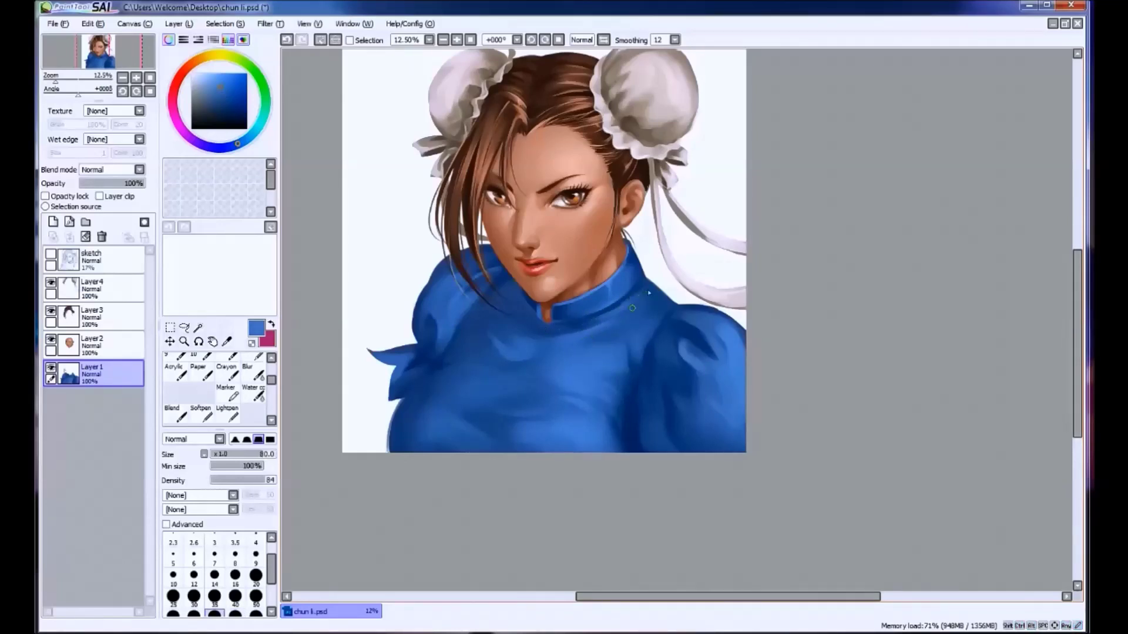
Highlight the lower left-hand side of the chest with sampled blues at brush size 200 and save the file.
key("bracketright")
key("bracketright")
key("bracketright")
key("bracketright")
left_click(436, 411, "alt")
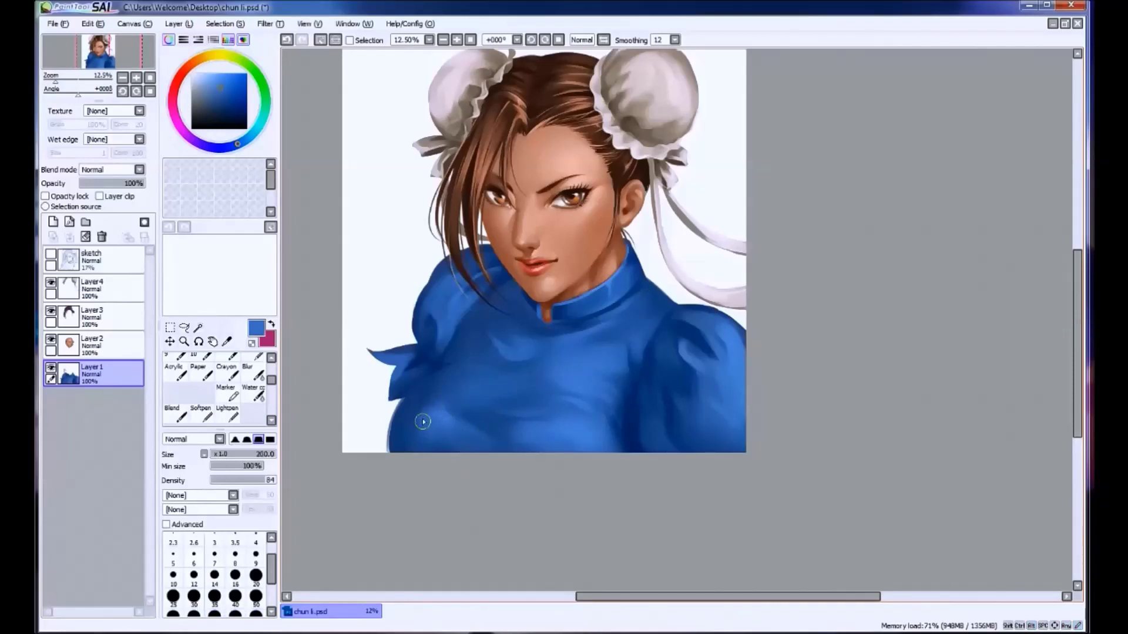
left_click(419, 412, "alt")
left_click(600, 408, "alt")
key("ctrl+s")
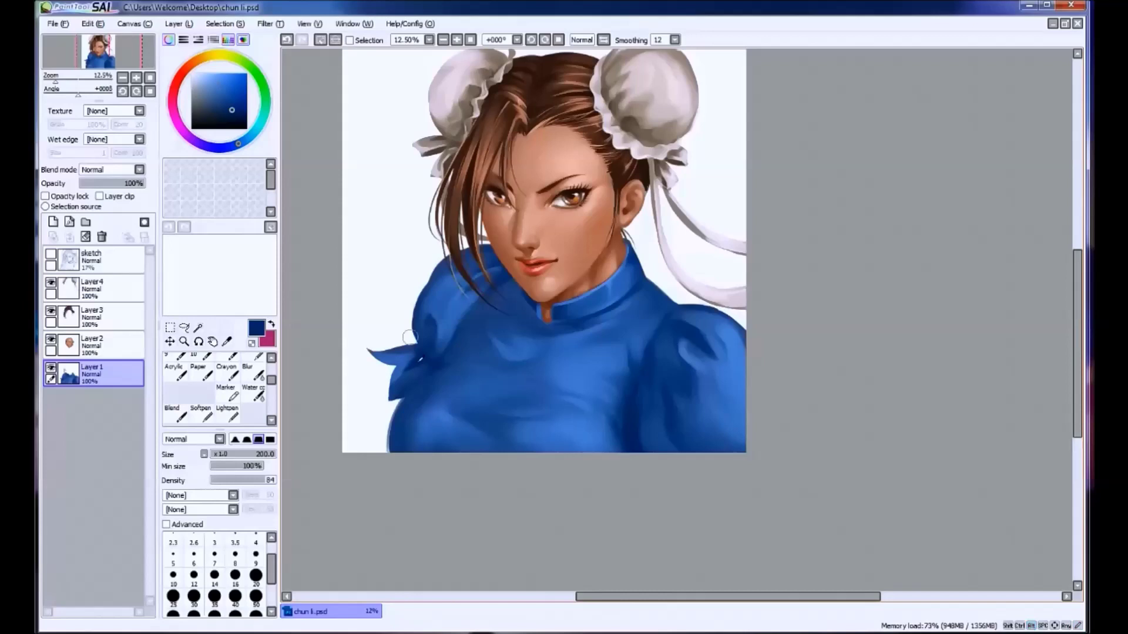
Choose an ochre brown paint colour and reduce the brush size to 70 for the outfit's trim.
left_click(203, 66)
left_click(205, 61)
left_click(230, 91)
key("bracketleft")
key("bracketleft")
key("bracketleft")
key("bracketleft")
key("bracketleft")
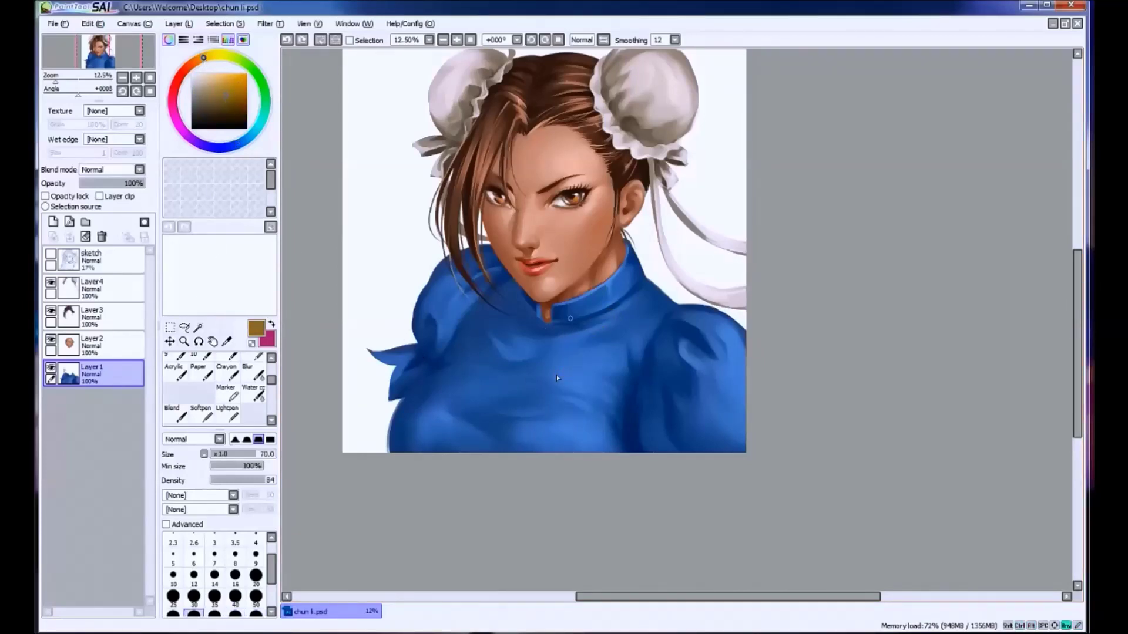
left_click_drag(552, 305, 618, 253)
key("ctrl+z")
key("bracketright")
key("bracketright")
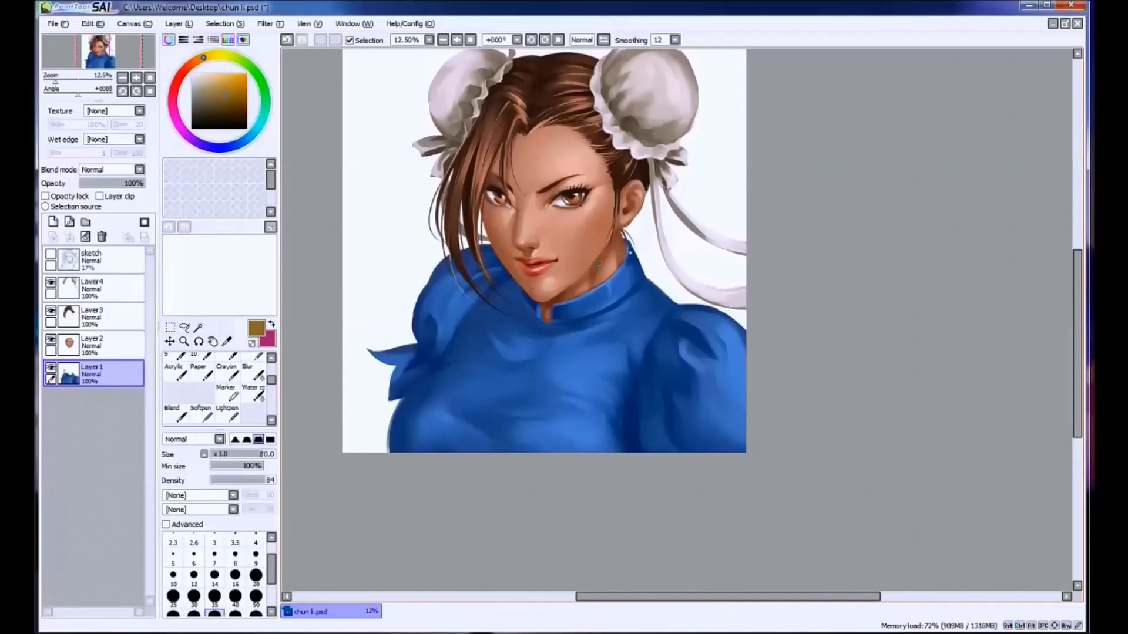
Set the brush density to 100 and paint ochre trim along the collar's upper and front edges on a new layer above Layer1.
left_click(273, 480)
left_click_drag(552, 306, 612, 267)
key("ctrl+z")
left_click(53, 221)
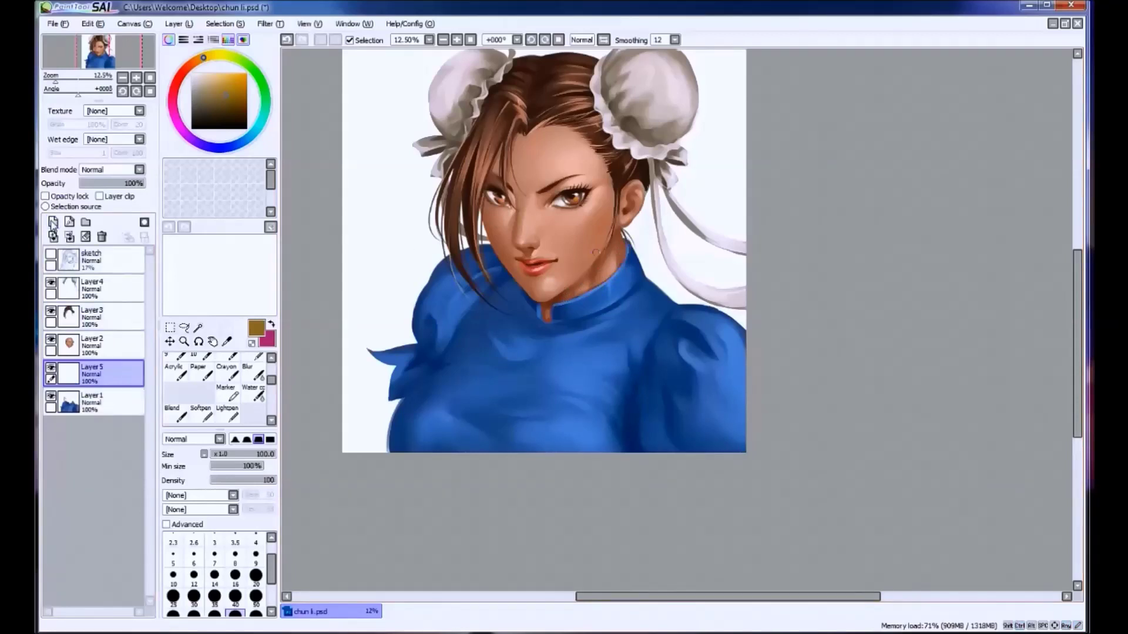
mouse_move(565, 302)
left_mouse_down()
mouse_move(628, 243)
mouse_move(550, 306)
mouse_move(554, 328)
left_mouse_up()
key("ctrl+z")
key("ctrl+z")
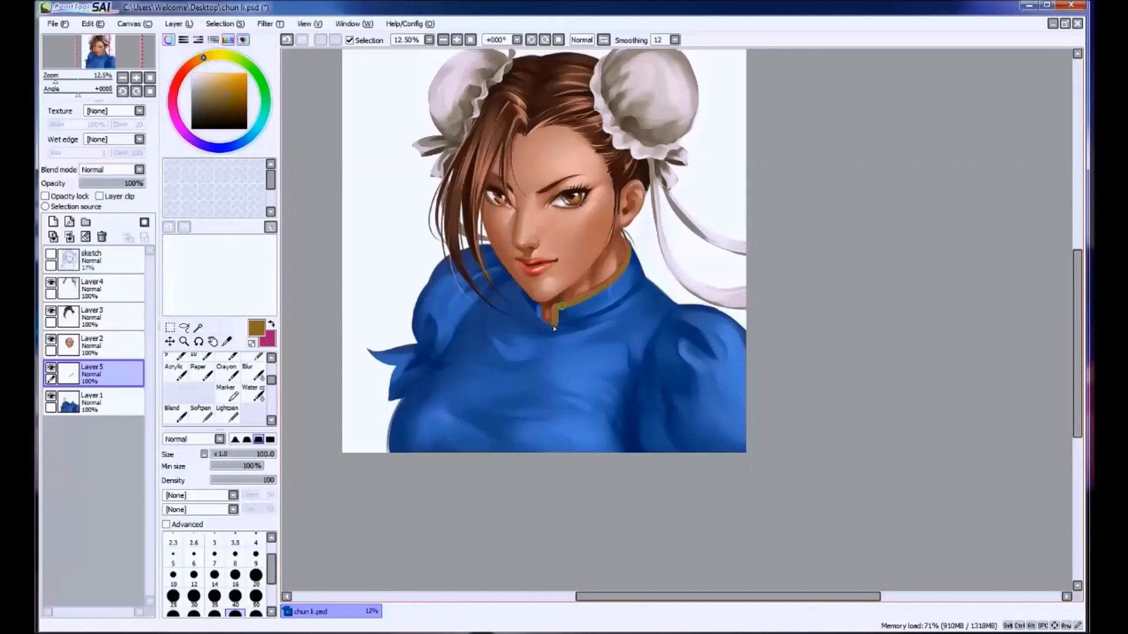
key("ctrl+z")
Paint the ochre trim along the collar's lower edge at brush size 100 and erase the overshoot at its outer end.
left_click_drag(644, 275, 563, 324)
key("ctrl+z")
key("ctrl+z")
key("ctrl+z")
left_click_drag(644, 275, 559, 324)
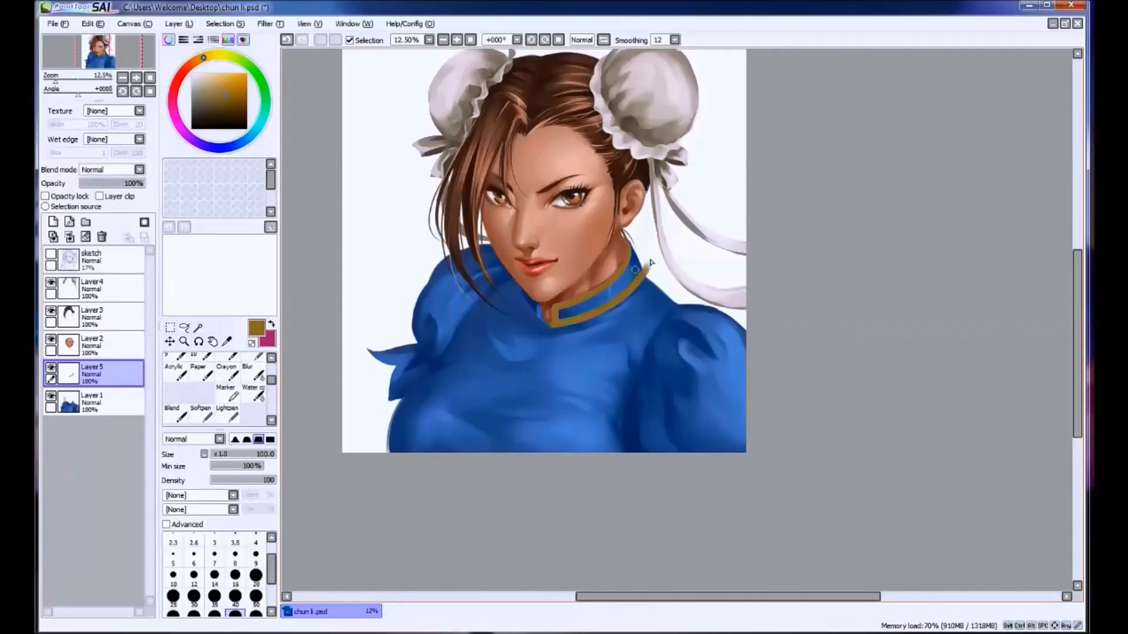
key("e")
key("ctrl+z")
key("ctrl+y")
key("ctrl+z")
key("ctrl+y")
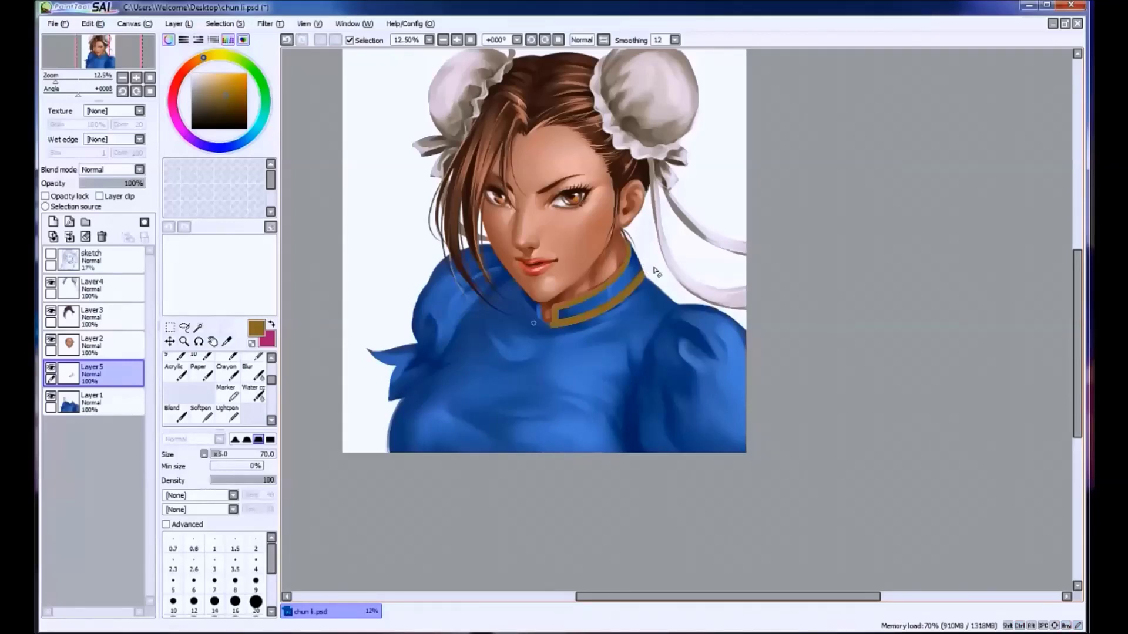
Add ochre trim to the left-hand part of the collar opening below the chin at brush size 60.
key("e")
key("ctrl+z")
key("ctrl+y")
key("ctrl+z")
key("bracketleft")
key("bracketleft")
key("bracketleft")
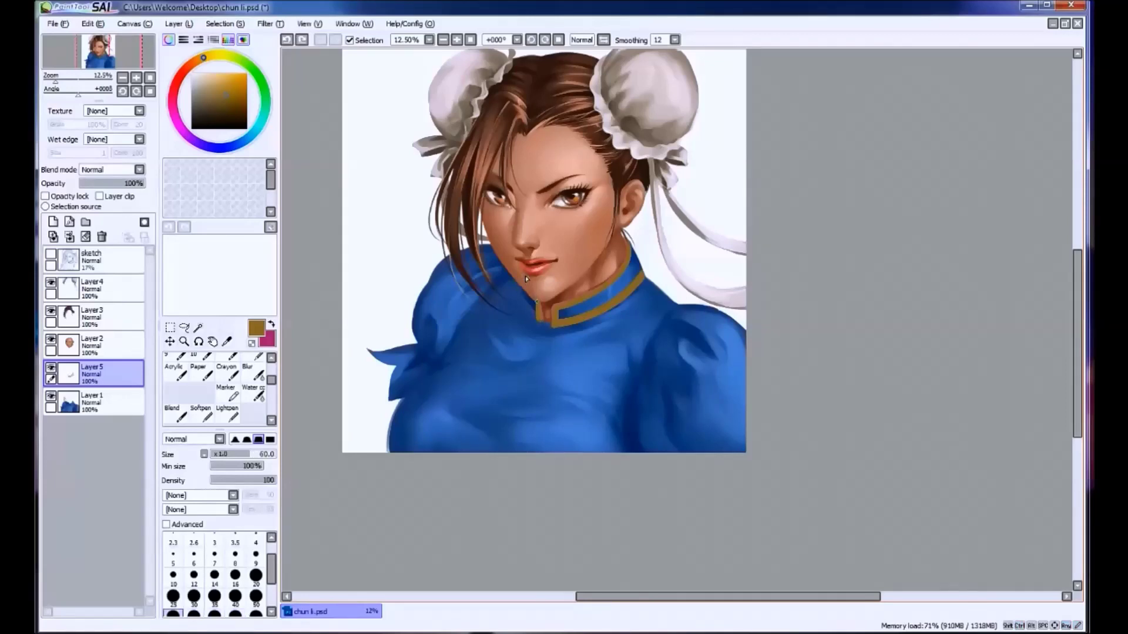
left_click_drag(535, 317, 521, 286)
key("ctrl+z")
key("ctrl+y")
key("ctrl+z")
key("ctrl+y")
Paint an ochre trim line from the right-hand shoulder down to the armpit and clean up its ends with the eraser.
key("n")
left_click_drag(676, 306, 634, 393)
key("ctrl+z")
key("ctrl+y")
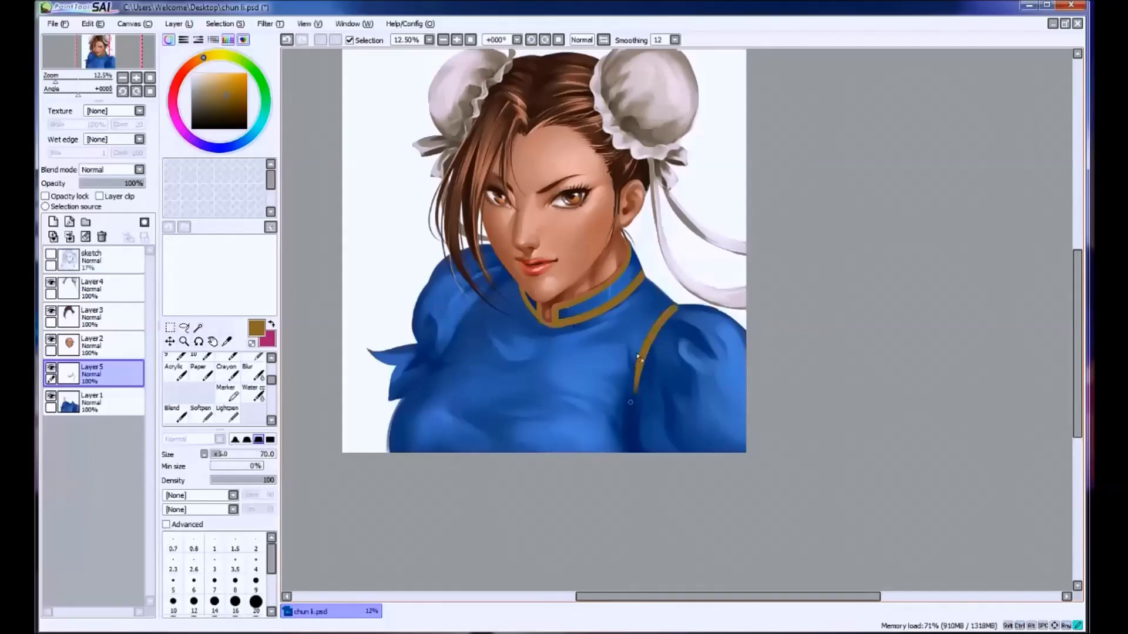
key("ctrl+z")
key("ctrl+y")
key("ctrl+z")
key("ctrl+y")
key("e")
left_click_drag(688, 300, 695, 294)
key("ctrl+z")
key("ctrl+y")
key("ctrl+z")
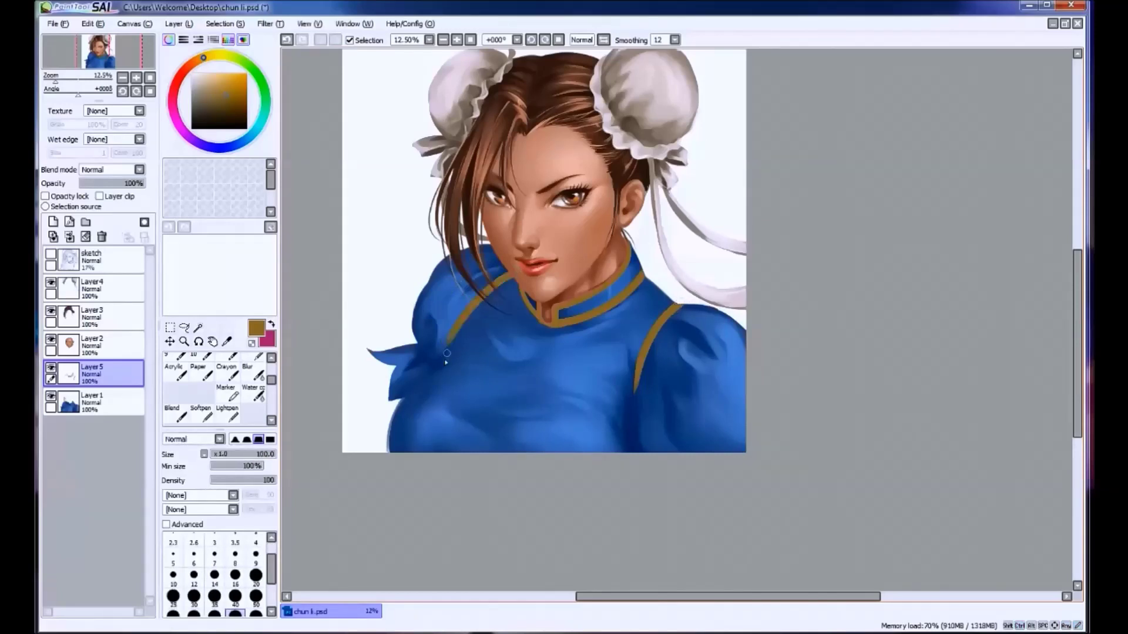
Refine the ochre trim line on the left-hand shoulder and taper its lower end with the eraser.
key("n")
left_click_drag(467, 319, 451, 347)
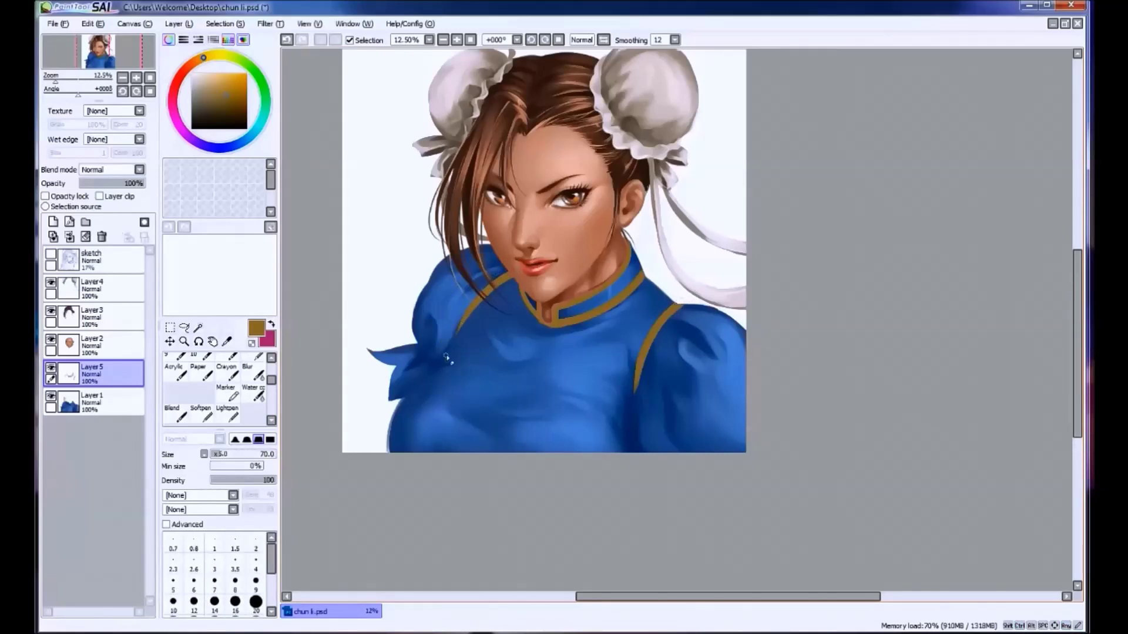
key("ctrl+z")
Load Layer1's painted area as a selection and paint curved ochre trim shapes on both sides of the lower chest.
key("b")
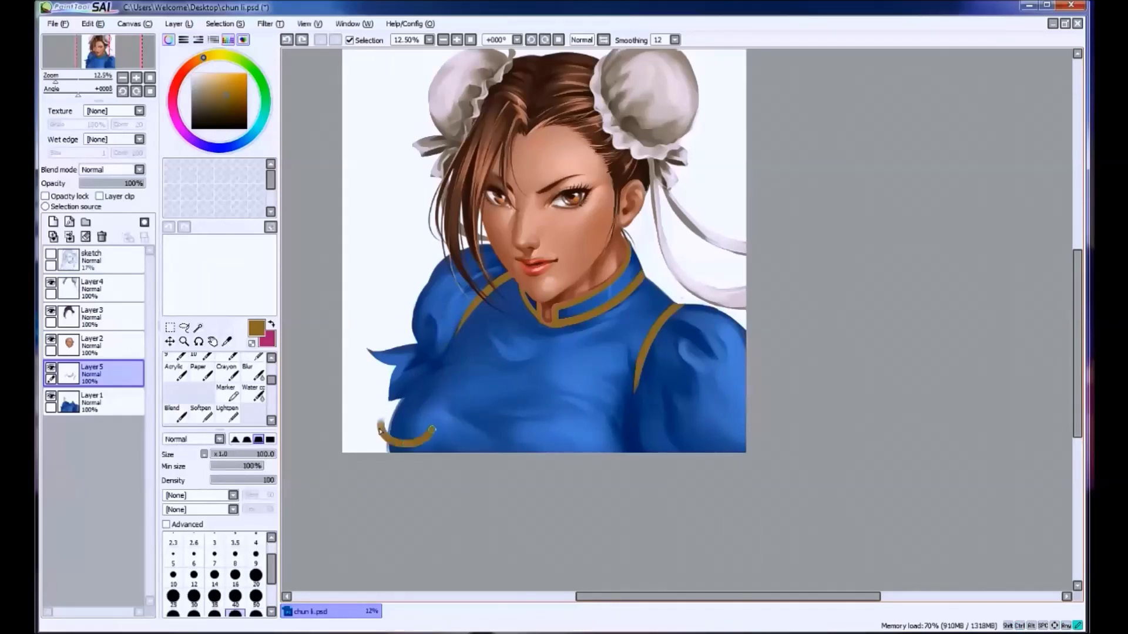
key("ctrl+a")
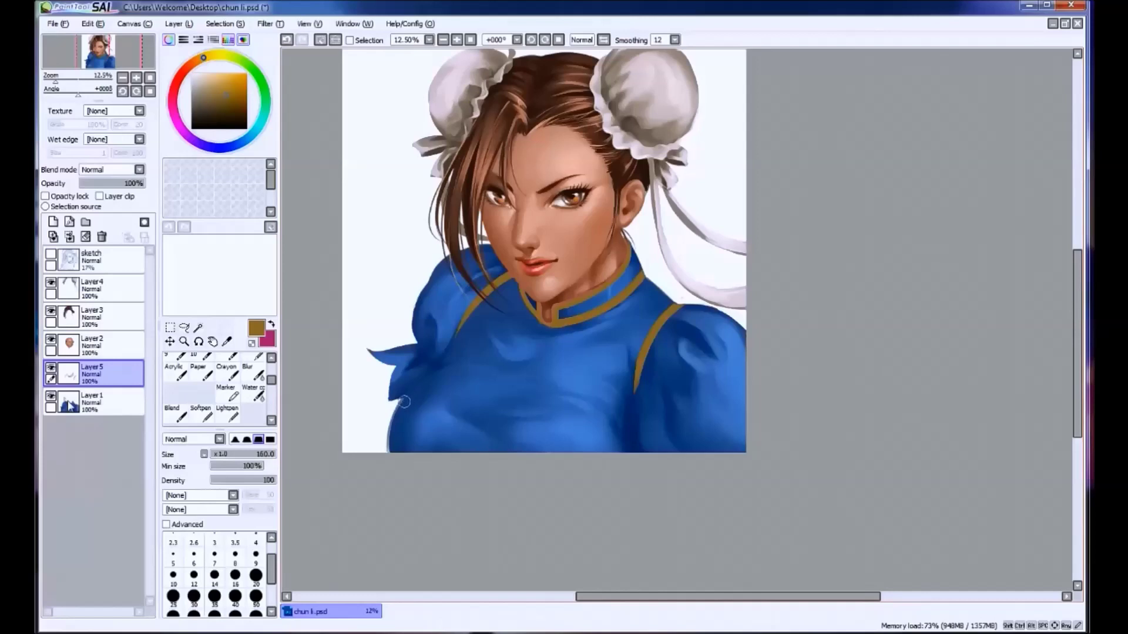
mouse_move(406, 415)
left_mouse_down()
mouse_move(439, 422)
mouse_move(434, 449)
mouse_move(403, 453)
left_mouse_up()
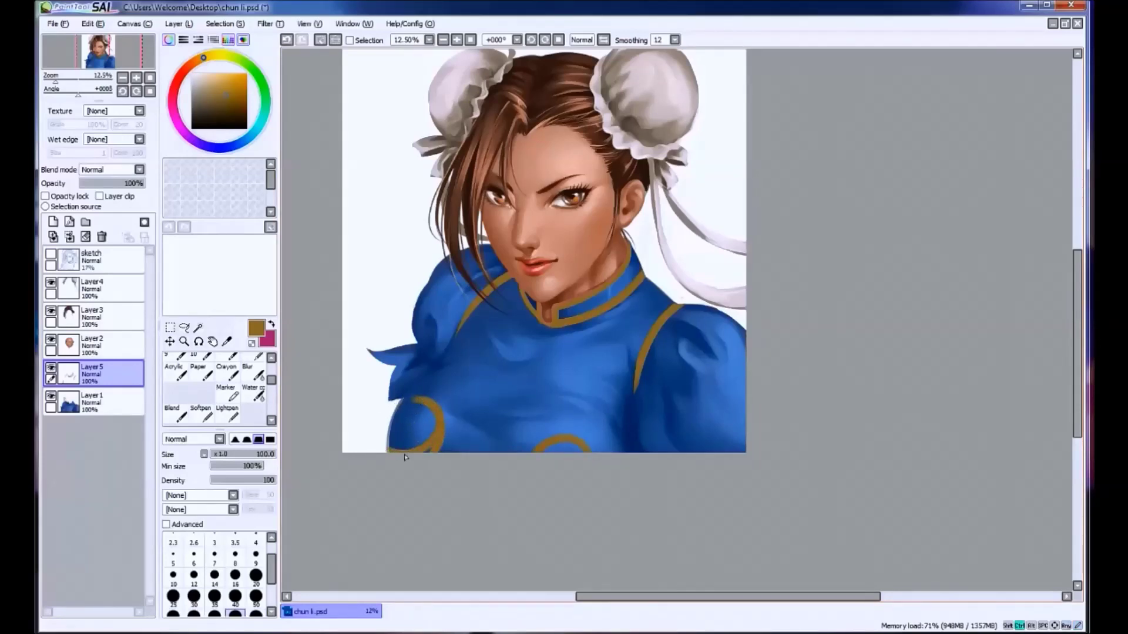
key("e")
key("bracketright")
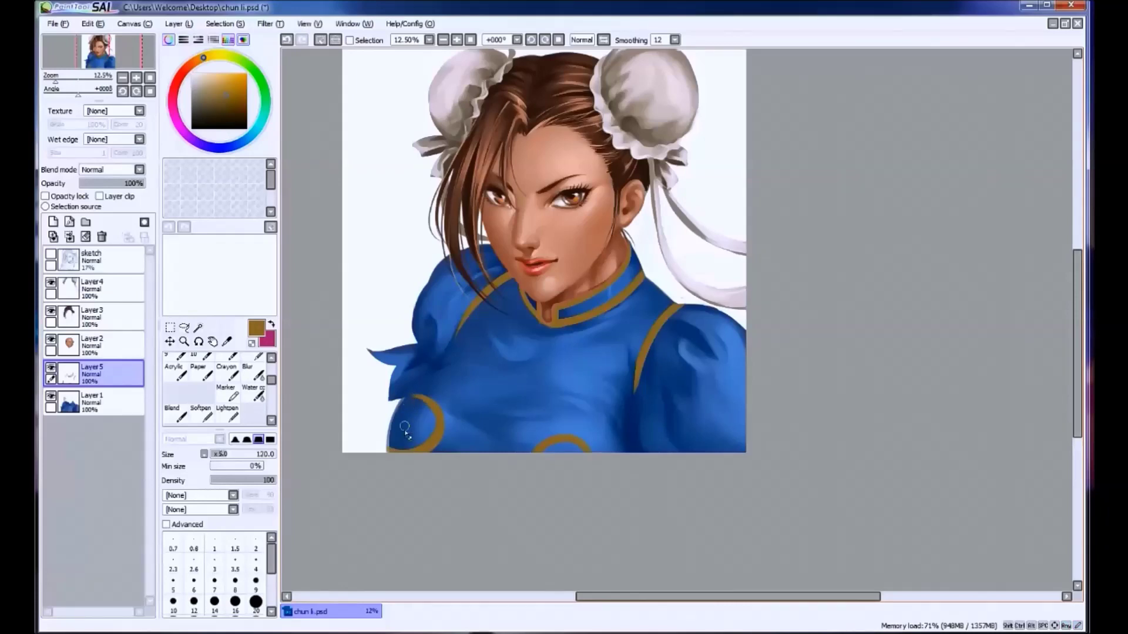
key("ctrl+z")
key("e")
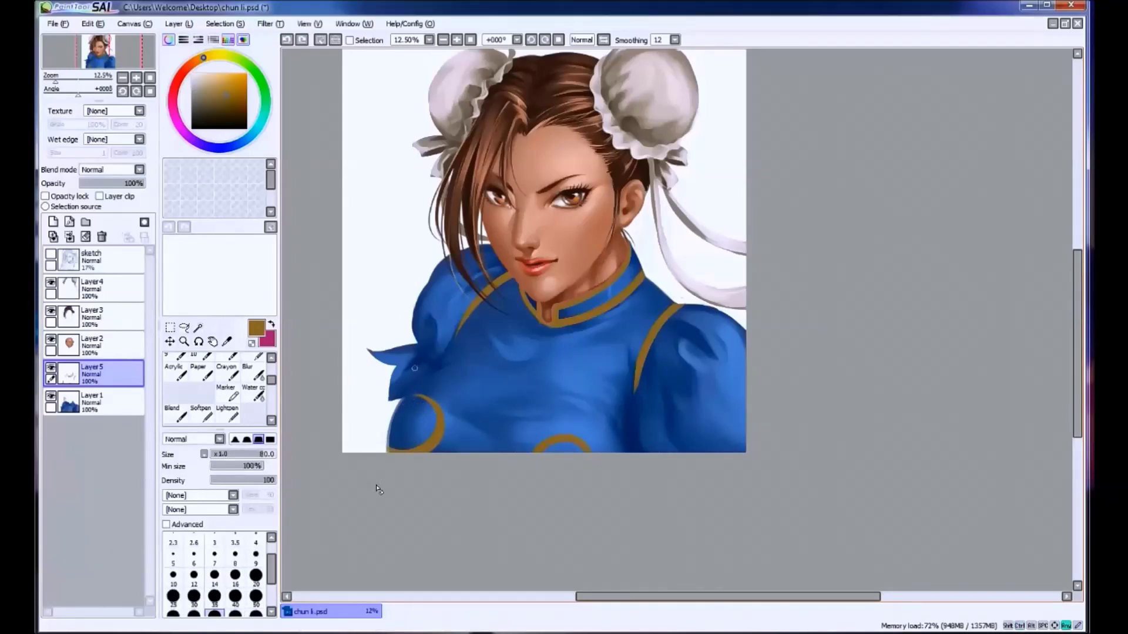
Outline the pointed left-hand sleeve cuff with ochre trim at brush size 60.
left_click_drag(368, 351, 394, 359)
key("[")
mouse_move(368, 351)
left_mouse_down()
mouse_move(407, 362)
mouse_move(367, 351)
mouse_move(406, 360)
mouse_move(397, 358)
mouse_move(406, 372)
mouse_move(392, 399)
left_mouse_up()
key("ctrl+z")
key("ctrl+z")
key("ctrl+z")
key("ctrl+z")
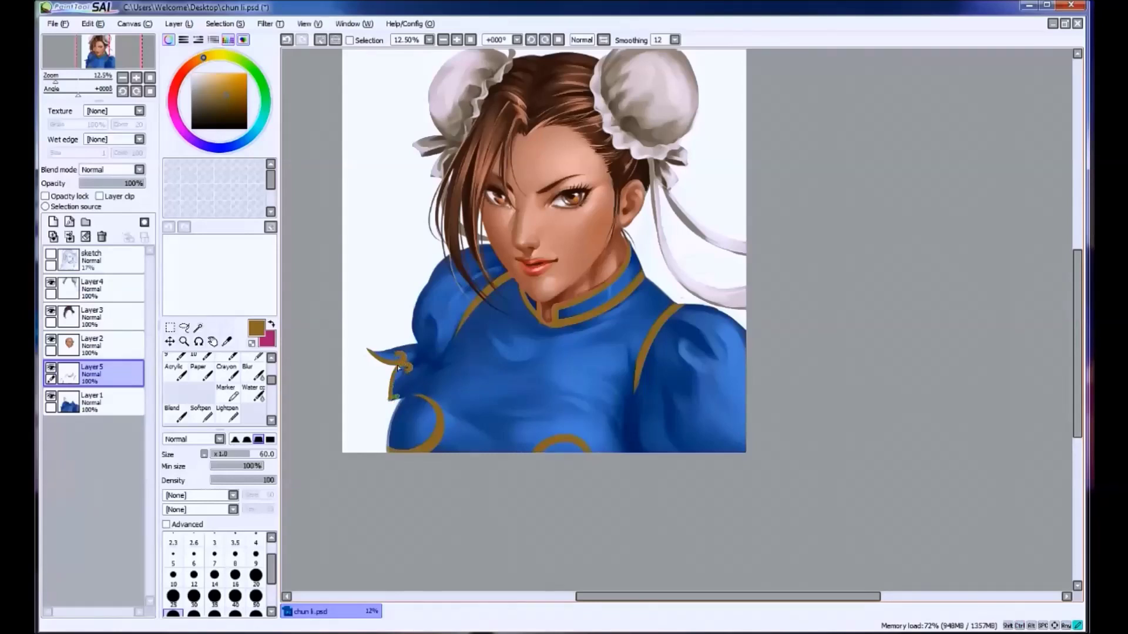
Darken the blue fabric on Layer1 around the left-hand cuff trim with sampled blues at brush size 100.
left_click(109, 403)
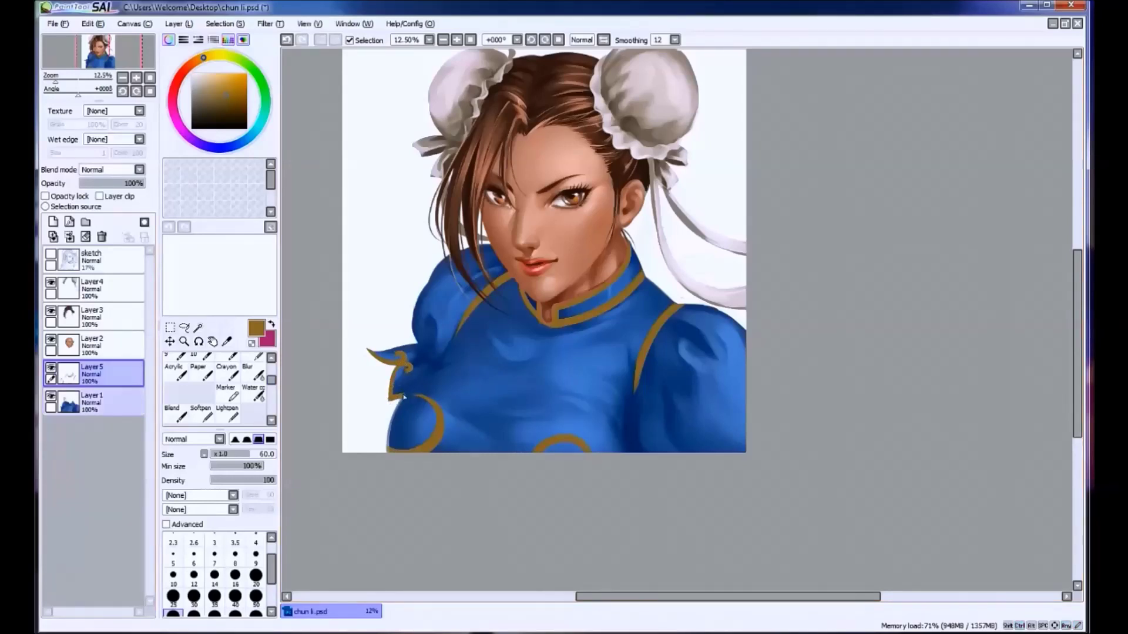
left_click(411, 382, "alt")
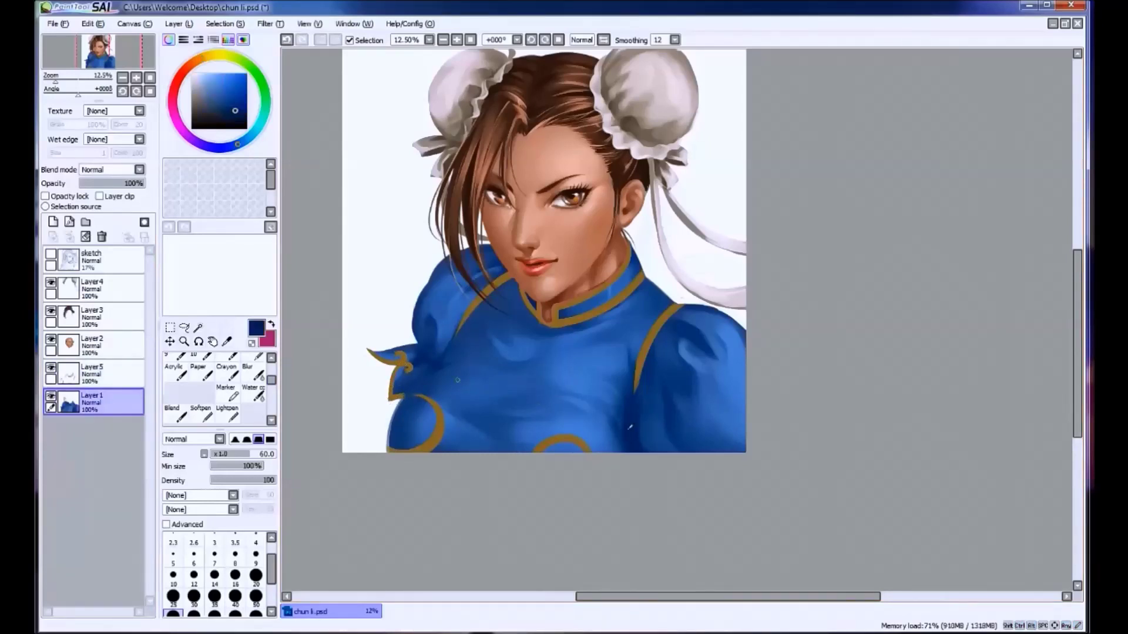
key("bracketright")
key("bracketright")
key("bracketright")
left_click(395, 388, "alt")
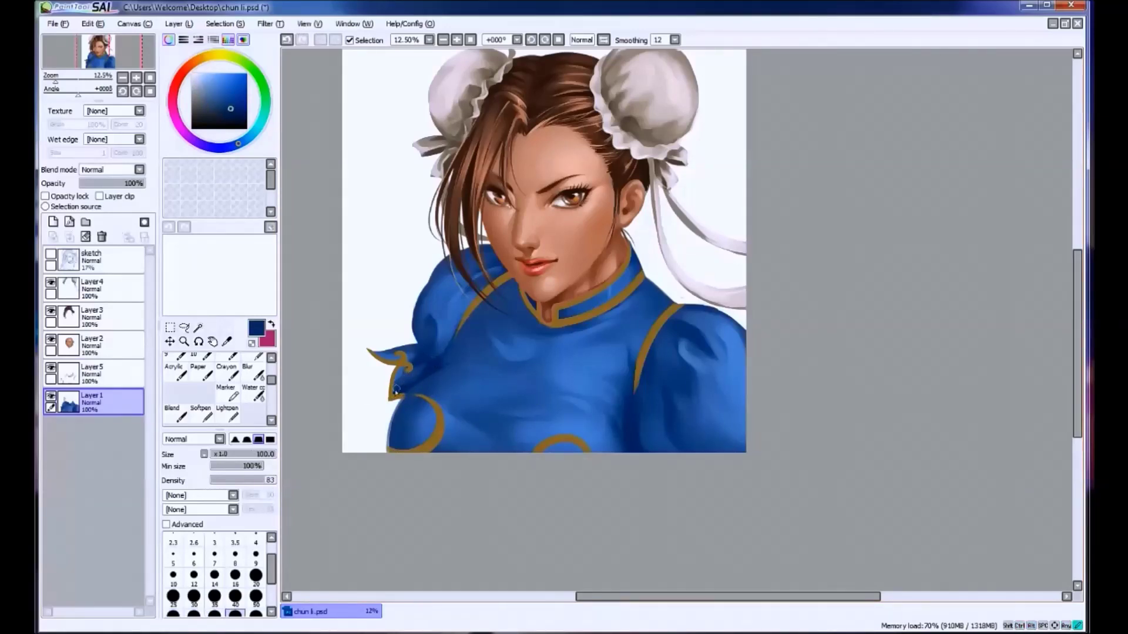
left_click(417, 369, "alt")
left_click(440, 354, "alt")
Load Layer5's painted area as a selection and brighten the collar and right-hand shoulder trim with a lighter ochre.
left_click(82, 382)
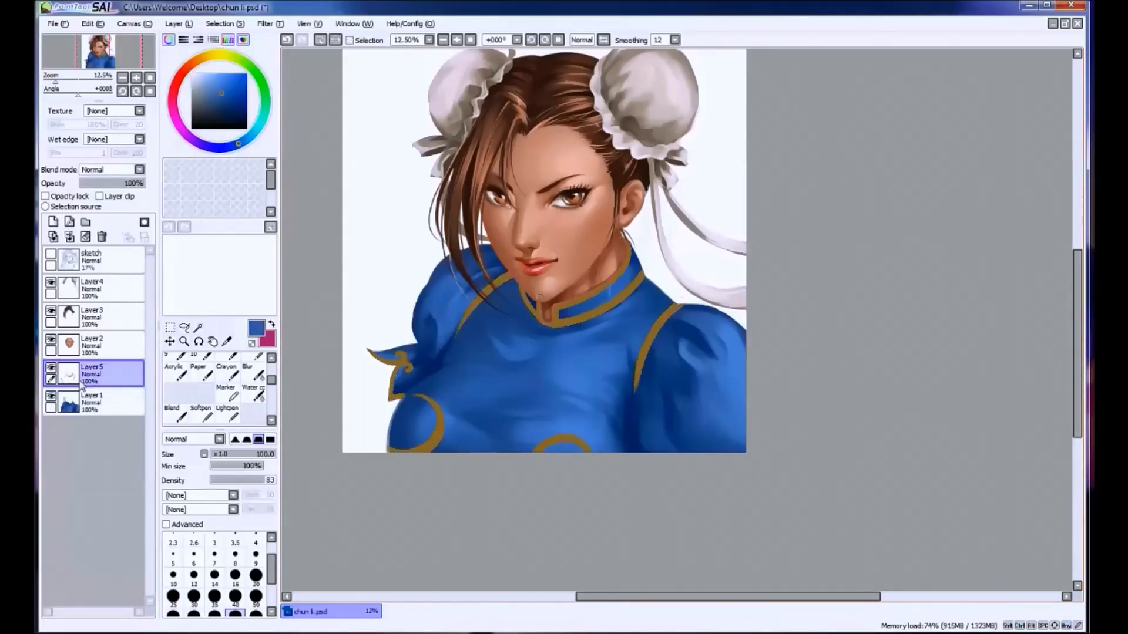
left_click(596, 297, "alt")
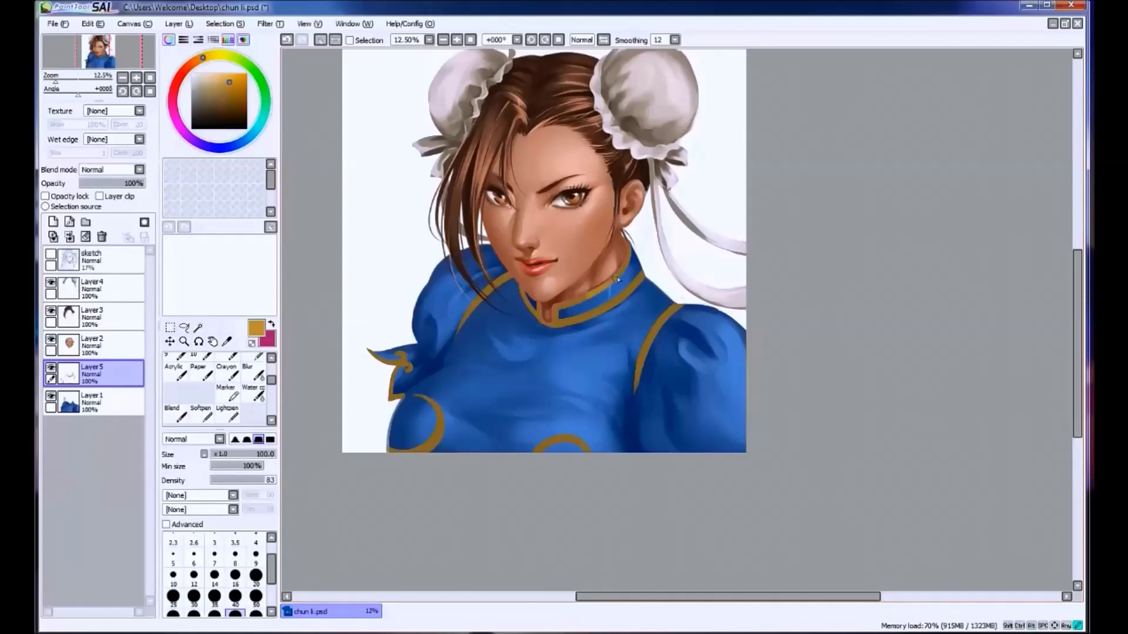
key("ctrl+z")
key("ctrl+y")
left_click_drag(663, 320, 643, 356)
key("ctrl+z")
left_click_drag(682, 304, 657, 333)
key("ctrl+z")
key("ctrl+y")
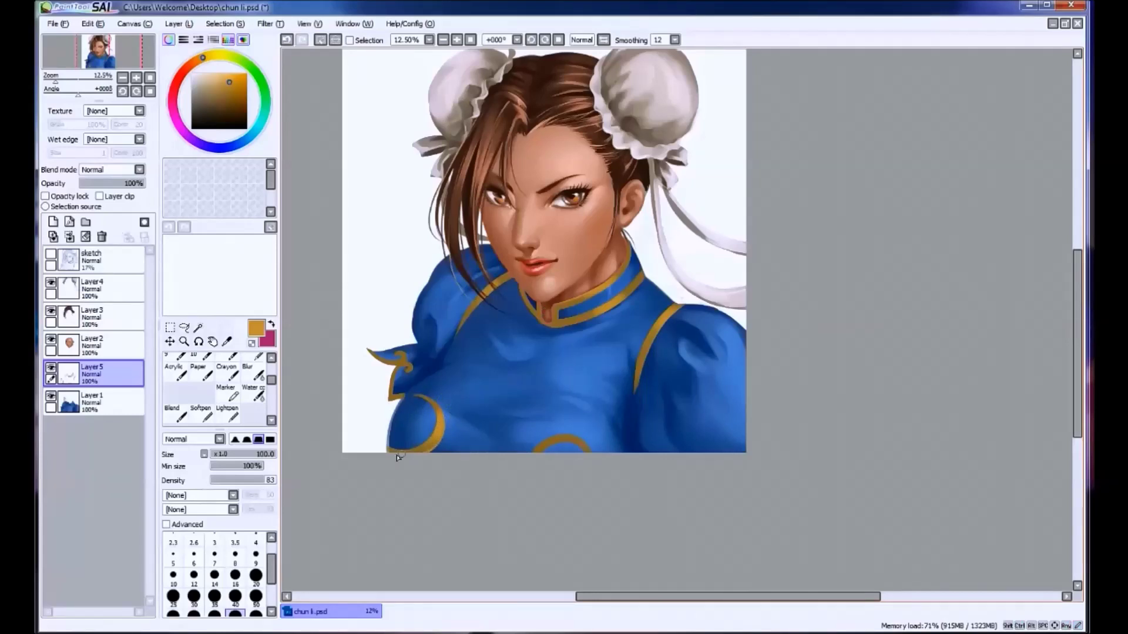
Brighten the lower chest trim and the left-hand cuff trim with the lighter ochre.
left_click_drag(541, 449, 585, 450)
left_click_drag(390, 369, 393, 396)
key("ctrl+z")
key("ctrl+y")
Shade the collar, shoulder, cuff and chest trim with a reddish brown at brush size 100.
left_click(236, 89)
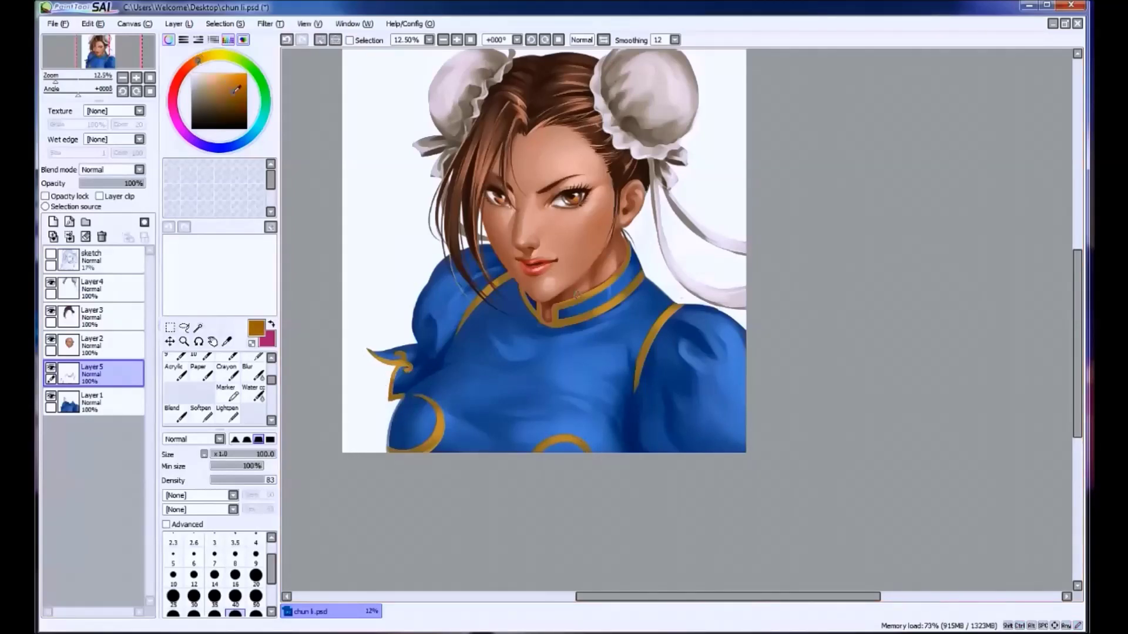
left_click(547, 322, "alt")
mouse_move(548, 326)
left_mouse_down()
mouse_move(551, 302)
mouse_move(579, 311)
mouse_move(623, 294)
mouse_move(588, 300)
left_mouse_up()
key("ctrl+z")
key("ctrl+z")
left_click_drag(644, 349, 634, 388)
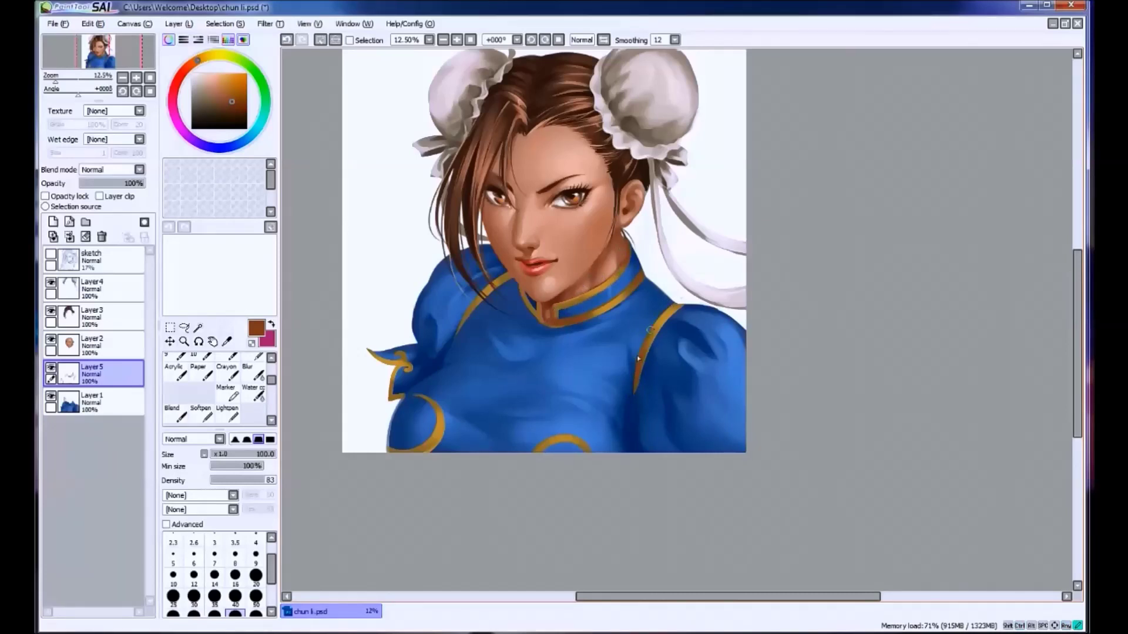
left_click_drag(482, 291, 456, 343)
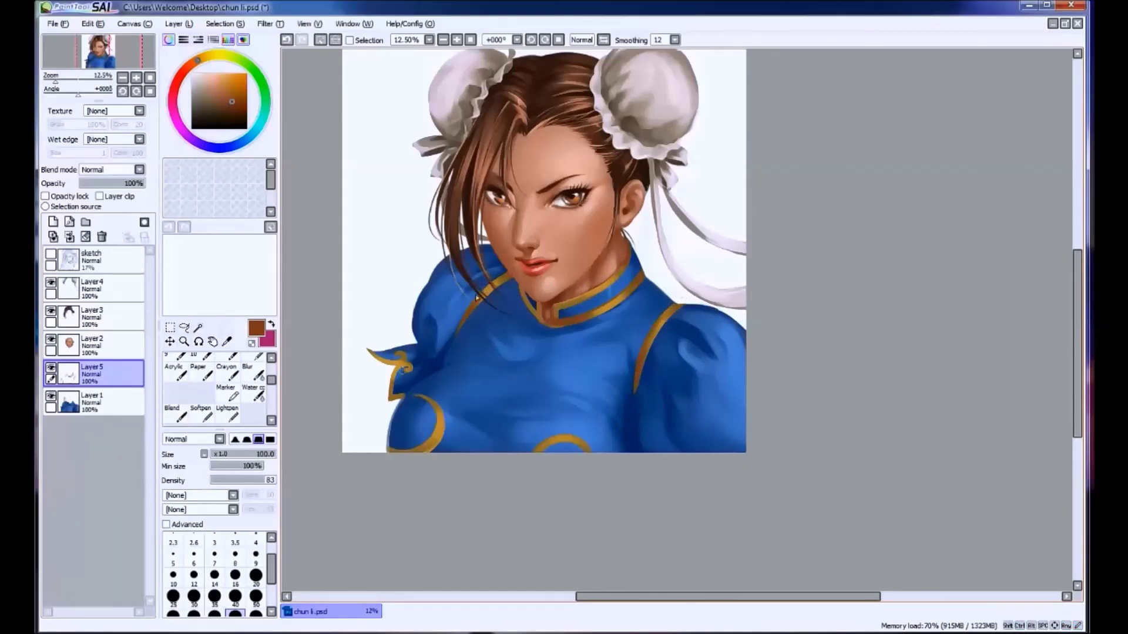
key("ctrl+z")
left_click_drag(404, 369, 411, 357)
mouse_move(420, 401)
left_mouse_down()
mouse_move(407, 439)
mouse_move(382, 445)
mouse_move(430, 417)
mouse_move(389, 449)
mouse_move(427, 440)
left_mouse_up()
key("ctrl+z")
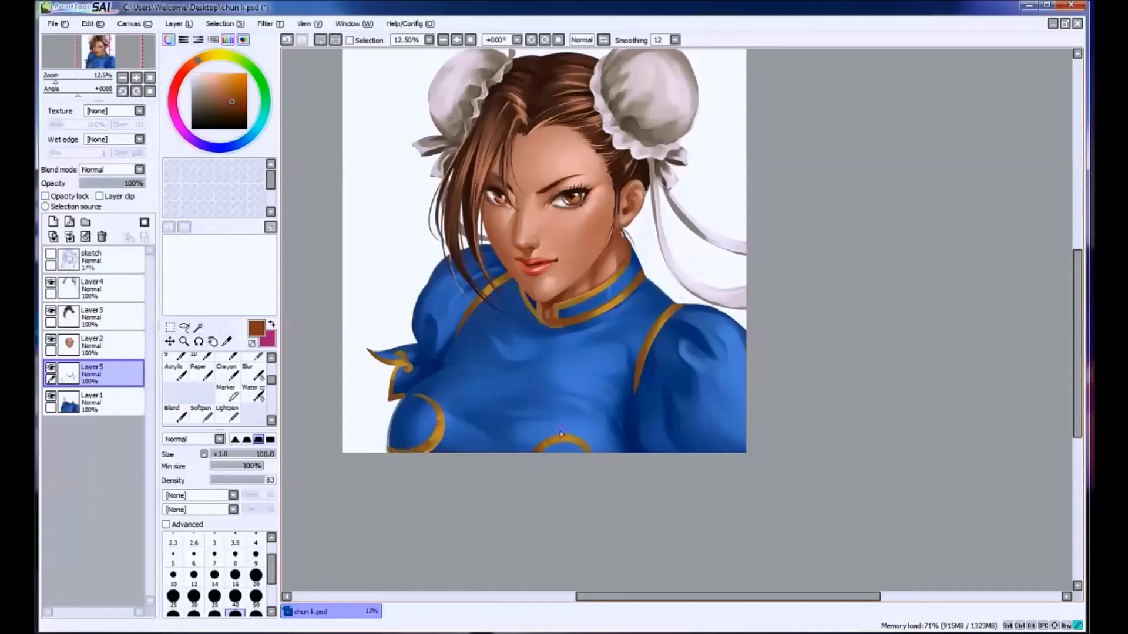
Highlight the curved chest trim with bright yellow at brush size 35.
left_click(212, 57)
key("bracketleft")
key("bracketleft")
key("bracketleft")
key("bracketleft")
key("bracketleft")
key("bracketleft")
key("ctrl+z")
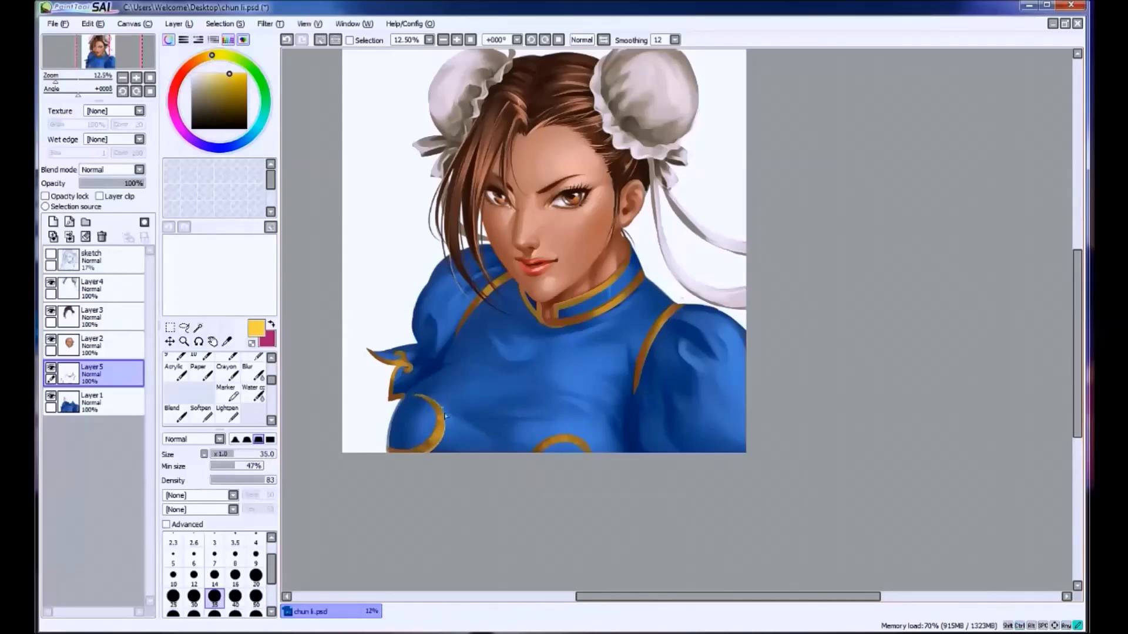
key("ctrl+z")
left_click_drag(565, 438, 590, 455)
Add bright yellow highlights to the trim with larger brush sizes and accent the collar trim at size 60.
key("bracketright")
key("bracketright")
key("bracketright")
key("bracketright")
key("bracketright")
key("bracketright")
key("bracketright")
key("bracketright")
key("bracketright")
key("bracketright")
key("bracketright")
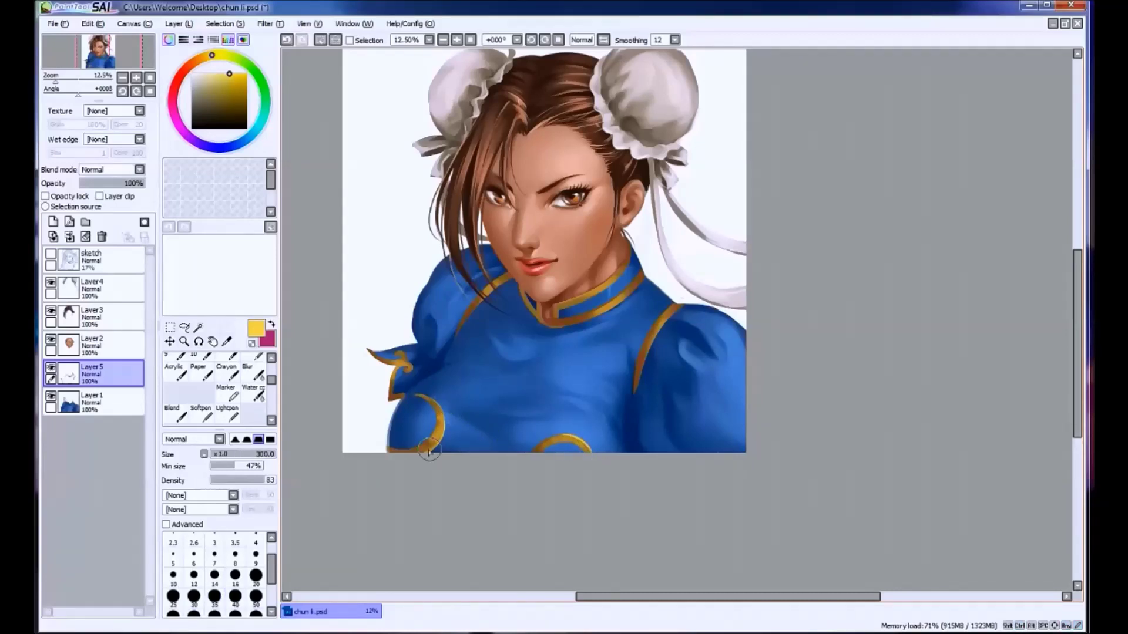
key("bracketleft")
key("bracketleft")
key("bracketleft")
key("bracketleft")
key("bracketright")
key("bracketright")
key("bracketright")
key("ctrl+z")
key("bracketleft")
key("bracketleft")
key("bracketleft")
key("bracketleft")
key("bracketleft")
left_click_drag(597, 312, 616, 302)
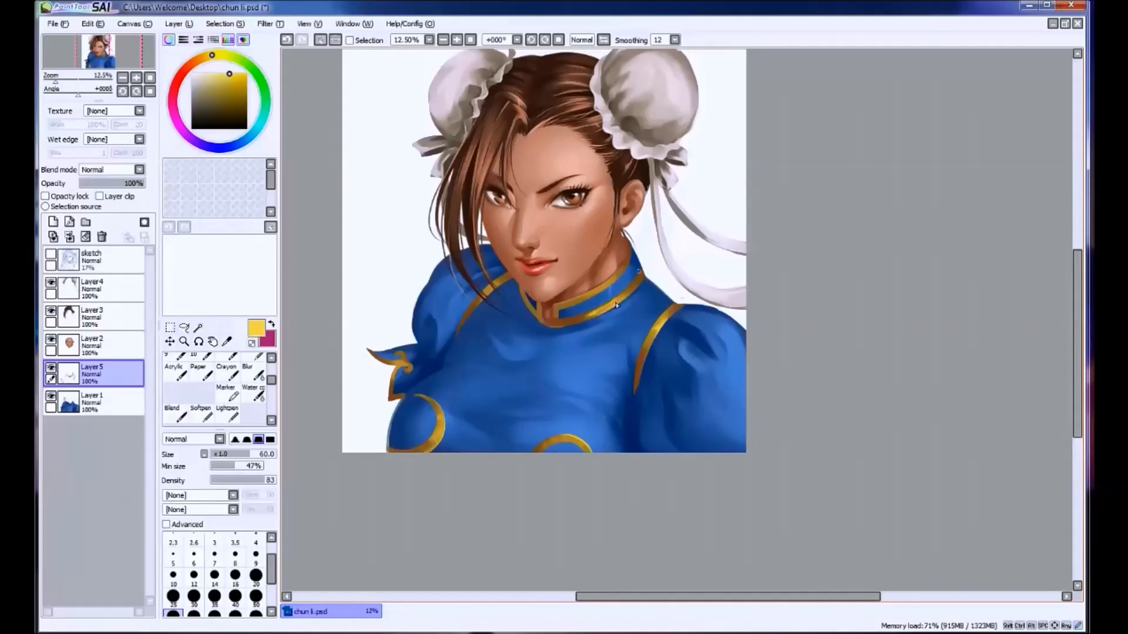
Blend sampled trim colours along the left-hand part of the collar trim and return the brush size to 60.
key("ctrl+z")
left_click(561, 317, "alt")
key("bracketright")
key("bracketright")
key("bracketright")
key("bracketright")
key("bracketright")
left_click_drag(541, 320, 525, 290)
left_click(546, 320, "alt")
key("bracketleft")
key("bracketleft")
key("bracketleft")
key("bracketleft")
key("bracketleft")
key("ctrl+z")
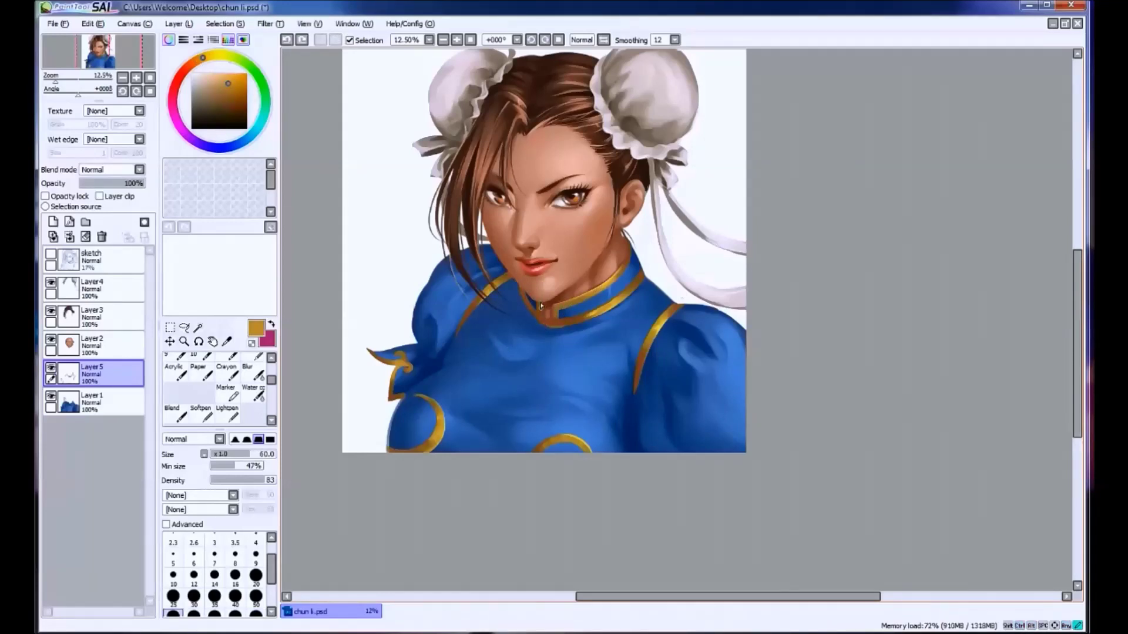
Refine the front corner of the collar trim with sampled colours and darken trim edges with dark brown at brush size 35.
mouse_move(562, 320)
left_mouse_down()
mouse_move(543, 322)
mouse_move(567, 326)
left_mouse_up()
left_click(540, 321, "alt")
key("ctrl+z")
key("ctrl+y")
key("ctrl+z")
key("ctrl+y")
key("ctrl+z")
key("ctrl+y")
left_click(626, 306, "alt")
key("[")
key("[")
key("[")
key("ctrl+z")
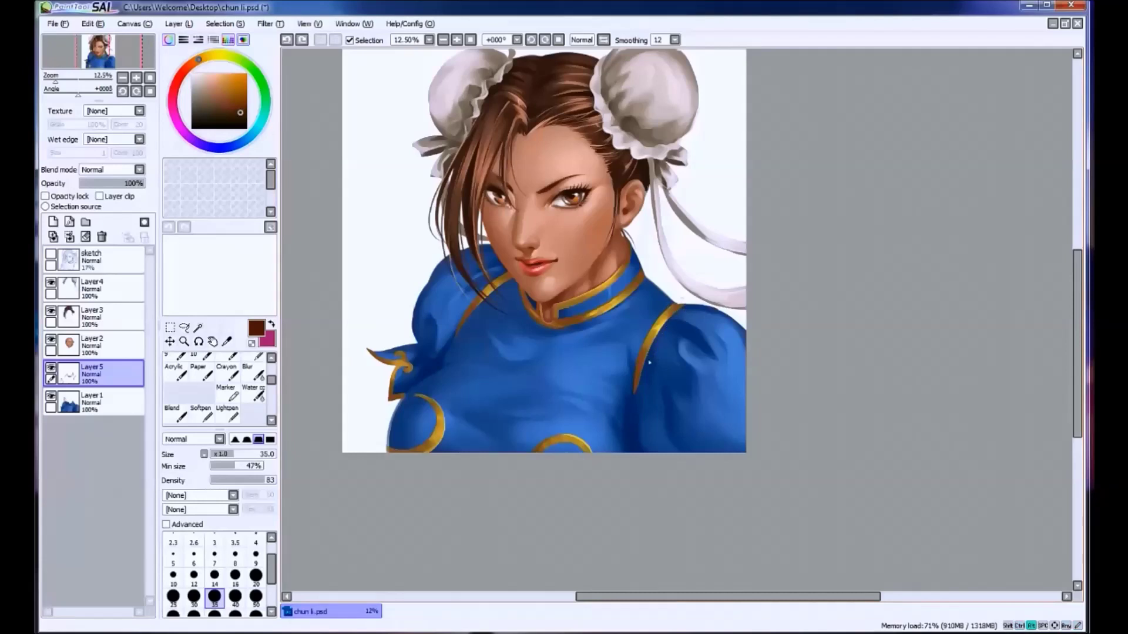
Paint a dark blue shadow on Layer1 alongside the right-hand shoulder trim at brush size 70.
left_click(649, 362, "alt")
key("Down")
left_click_drag(649, 362, 649, 360)
key("ctrl+z")
key("bracketright")
key("bracketright")
key("bracketright")
key("bracketright")
key("ctrl+y")
key("ctrl+z")
key("ctrl+y")
key("ctrl+z")
key("ctrl+y")
key("ctrl+z")
key("ctrl+y")
key("ctrl+z")
left_click_drag(646, 338, 638, 370)
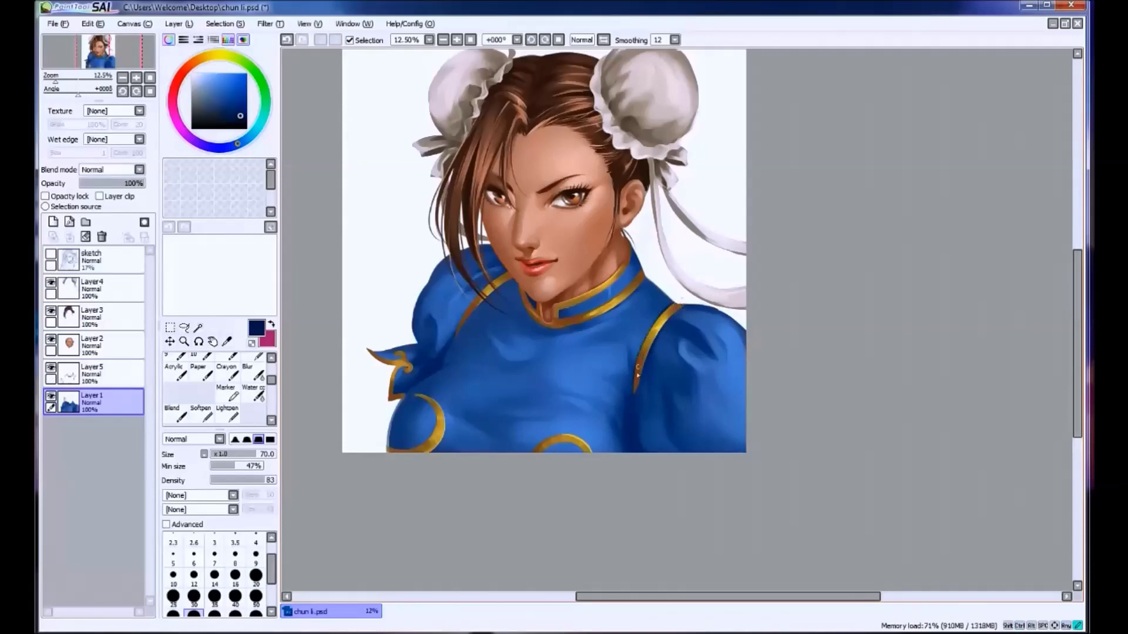
Paint dark blue shadows on Layer1 along the left-hand shoulder trim and collar, and raise the brush's minimum size.
key("ctrl+y")
key("ctrl+z")
left_click_drag(487, 283, 455, 332)
key("ctrl+z")
key("ctrl+z")
mouse_move(635, 293)
left_mouse_down()
mouse_move(591, 312)
mouse_move(623, 276)
left_mouse_up()
key("b")
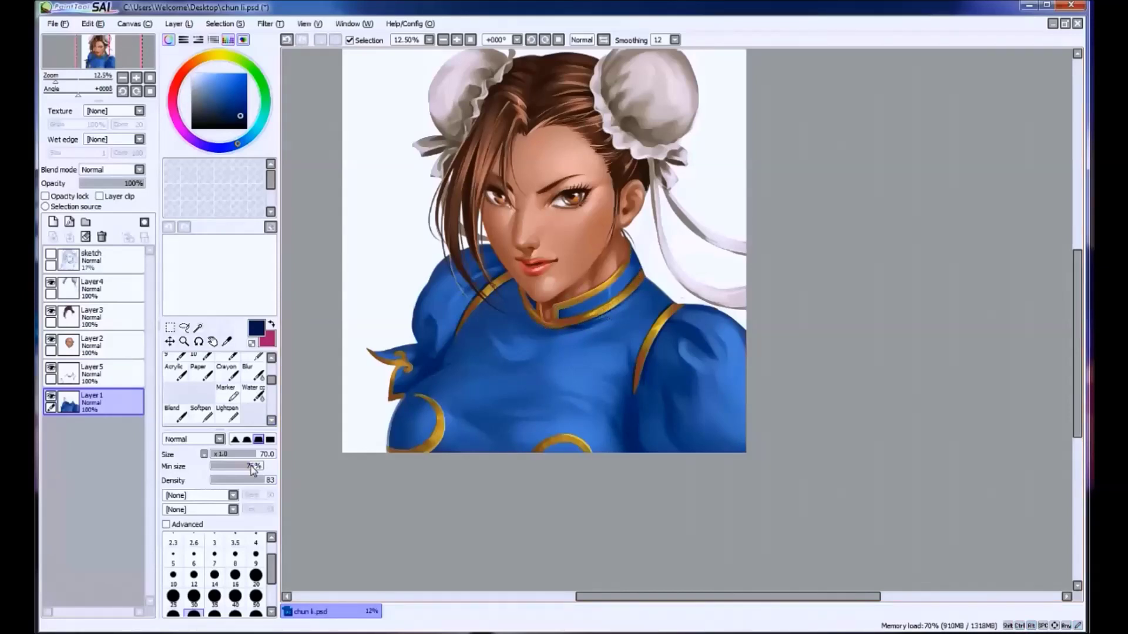
Blend the fabric below the collar and beside the left-hand shoulder trim with sampled blues at brush size 160.
left_click(614, 310, "alt")
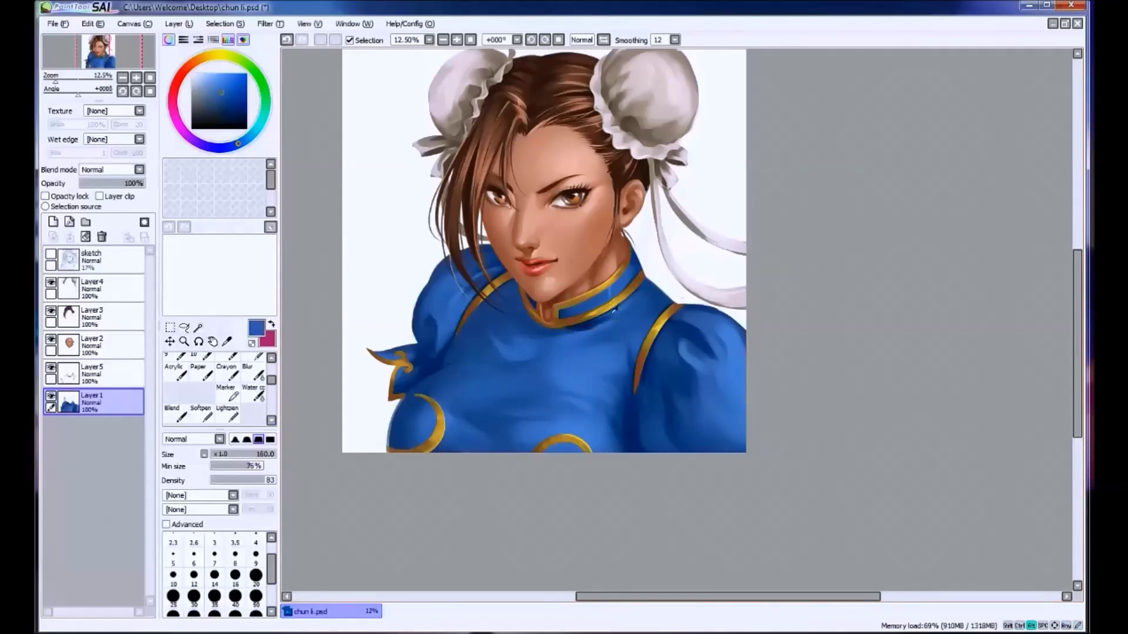
left_click(517, 299, "alt")
left_click(509, 294, "alt")
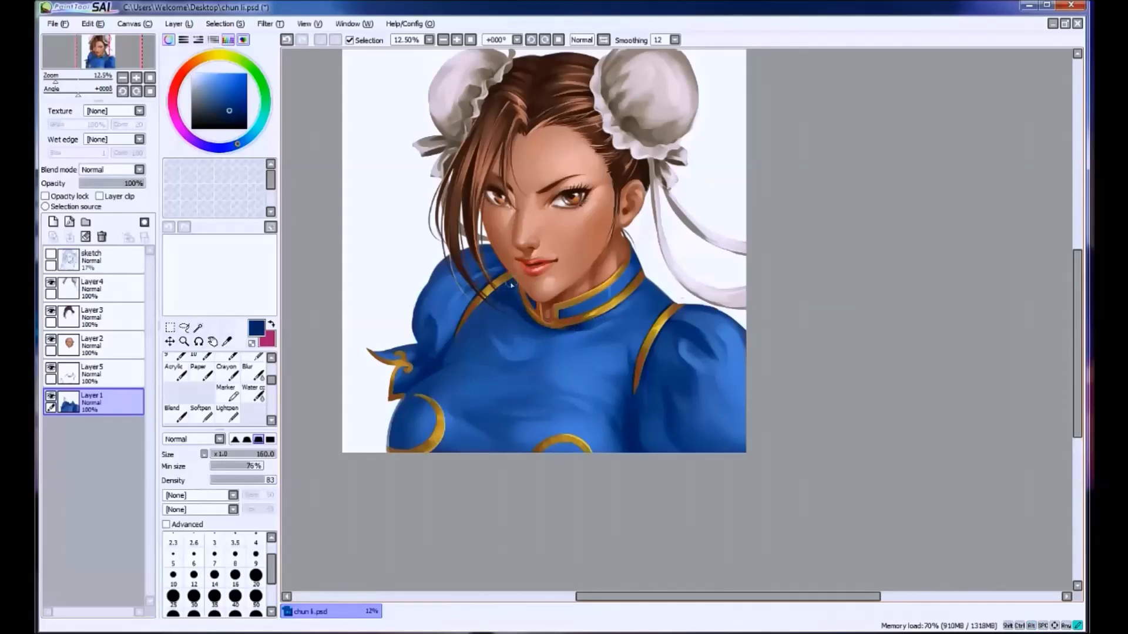
left_click(511, 299, "alt")
left_click(464, 347, "alt")
left_click(471, 324, "alt")
left_click(470, 329, "alt")
Paint thin dark blue shadows along the curved chest trim and inside the collar at brush size 60.
key("bracketleft")
key("bracketleft")
key("bracketleft")
key("bracketleft")
key("bracketleft")
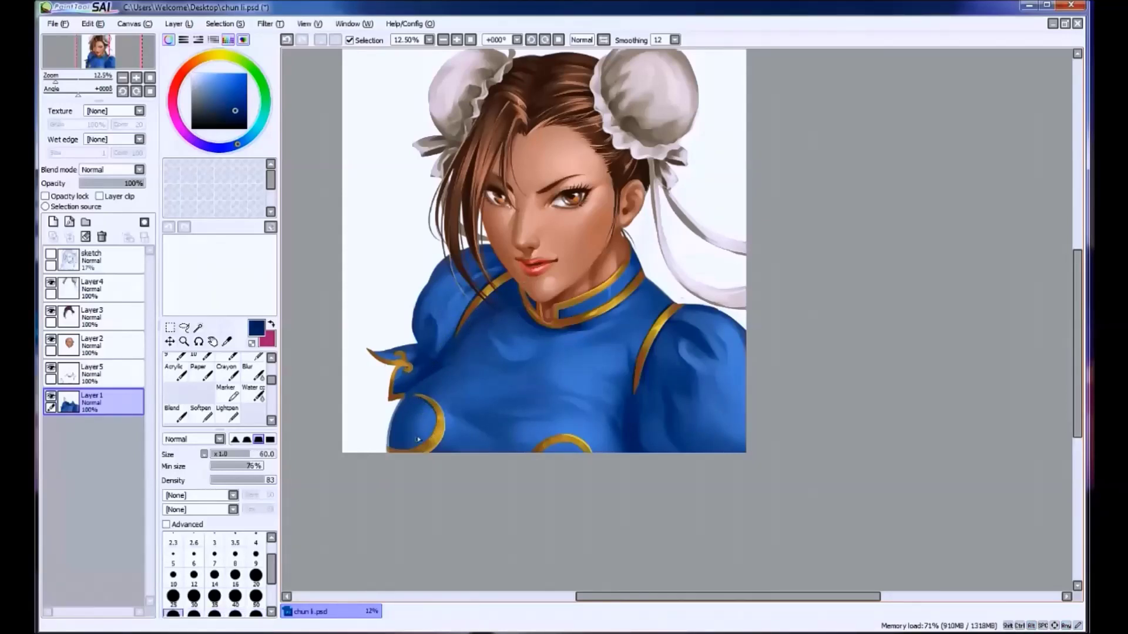
left_click_drag(417, 397, 435, 407)
left_click_drag(560, 437, 579, 446)
left_click_drag(609, 284, 621, 277)
Add light blue highlights to the fabric along the collar and both shoulder trims at brush size 35.
key("bracketleft")
key("bracketleft")
key("bracketleft")
left_click(581, 308, "alt")
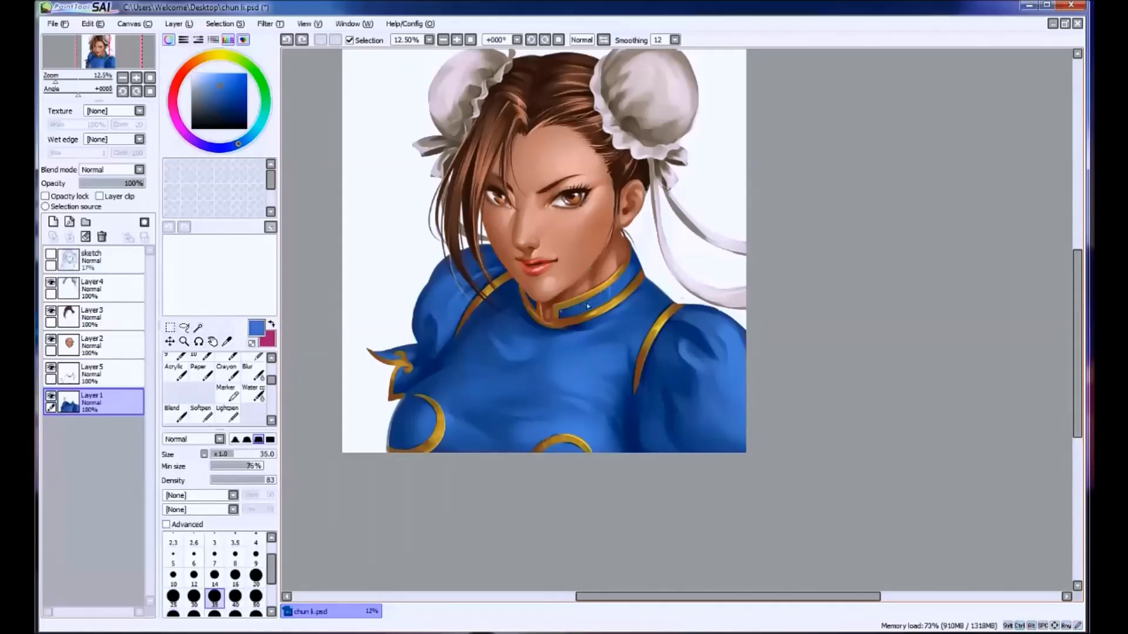
left_click(223, 72)
mouse_move(624, 278)
left_mouse_down()
mouse_move(585, 307)
mouse_move(622, 276)
mouse_move(562, 311)
mouse_move(633, 277)
mouse_move(536, 303)
left_mouse_up()
left_click_drag(666, 325, 640, 344)
left_click_drag(485, 301, 472, 318)
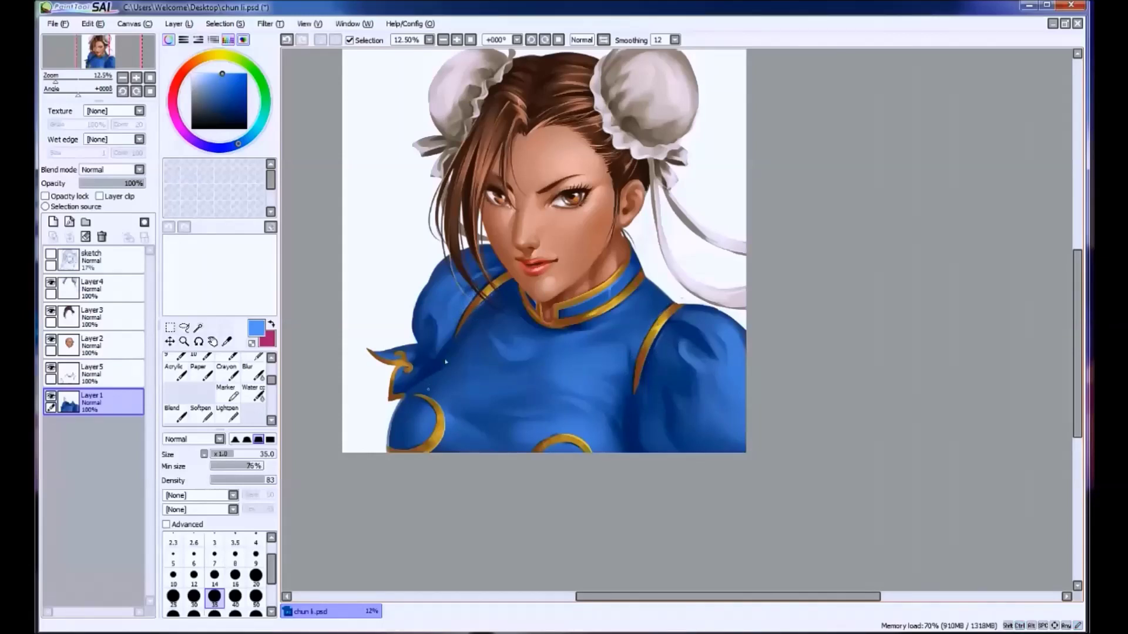
Lighten the fabric around the lower chest trim with sampled and lighter blues up to brush size 120, and save the file.
key("bracketright")
key("bracketright")
key("bracketright")
key("bracketright")
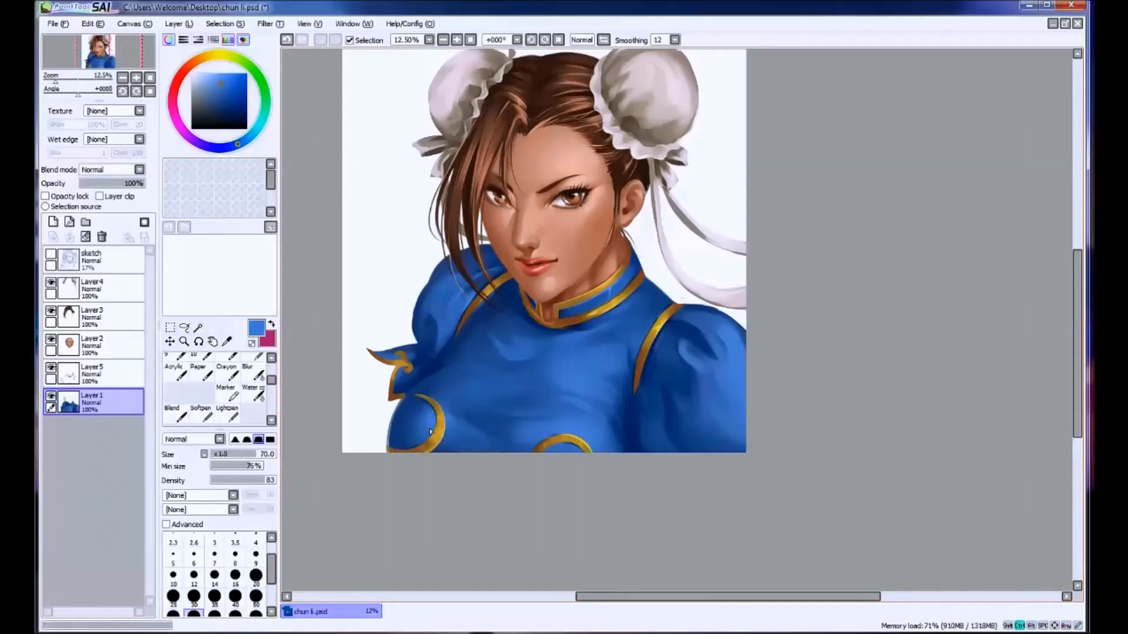
key("bracketright")
key("bracketright")
key("bracketright")
left_click(576, 434, "alt")
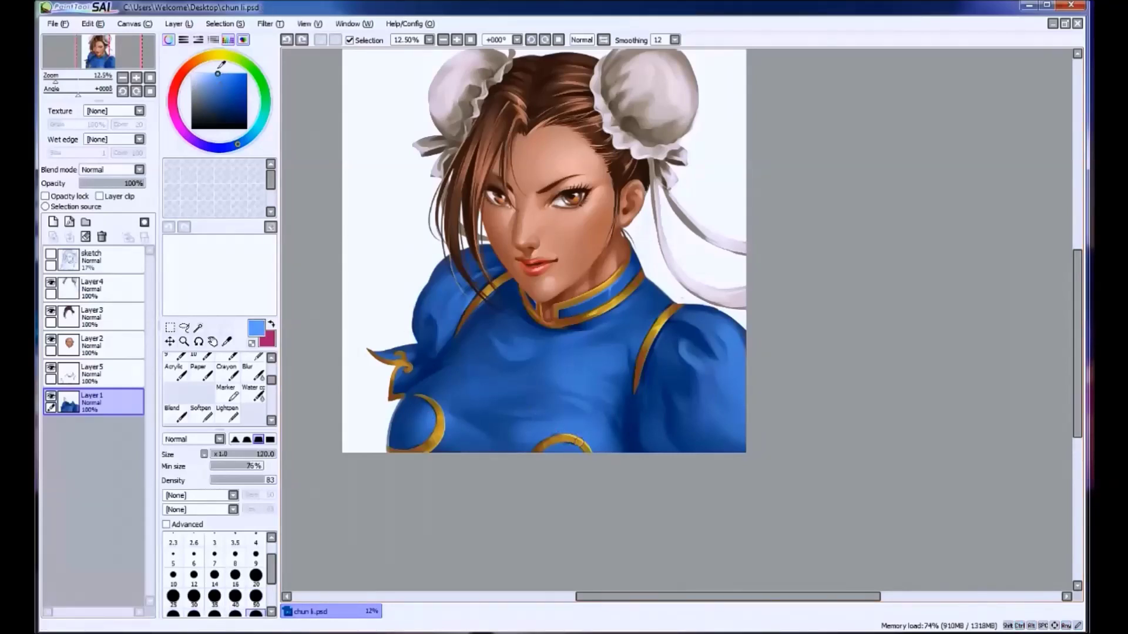
left_click(572, 424, "alt")
left_click(582, 433, "alt")
left_click(585, 432, "alt")
left_click(590, 429, "alt")
left_click(580, 429, "alt")
left_click(561, 447, "alt")
key("ctrl+s")
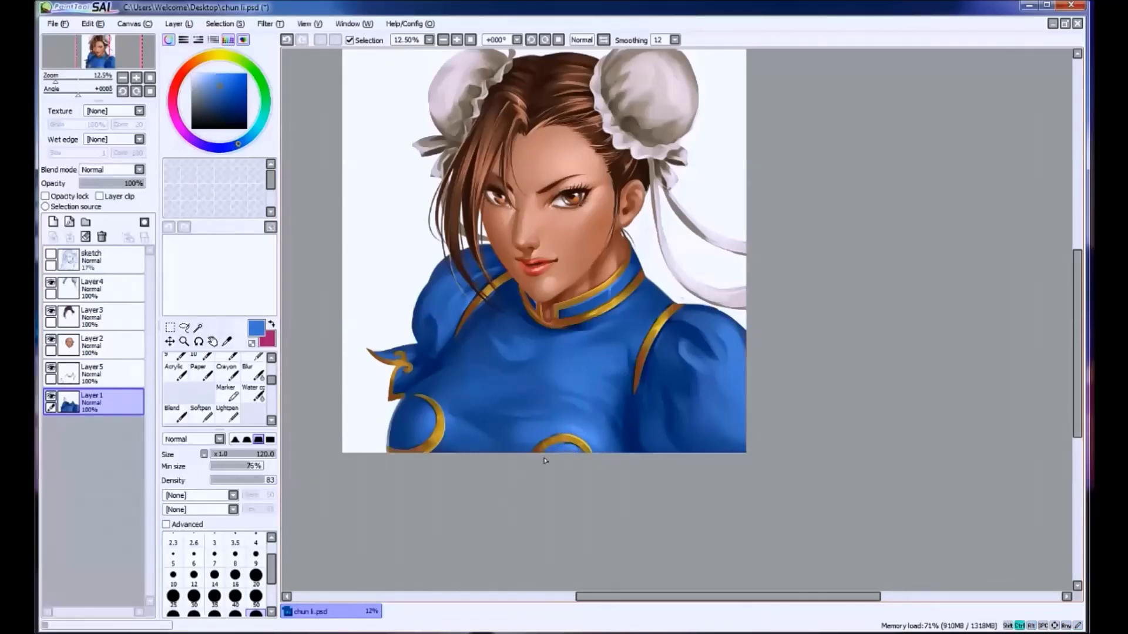
On the trim layer, shade the pointed left-hand shoulder ornament with sampled dark brown, reducing the brush size to 35.
key("ctrl+Up")
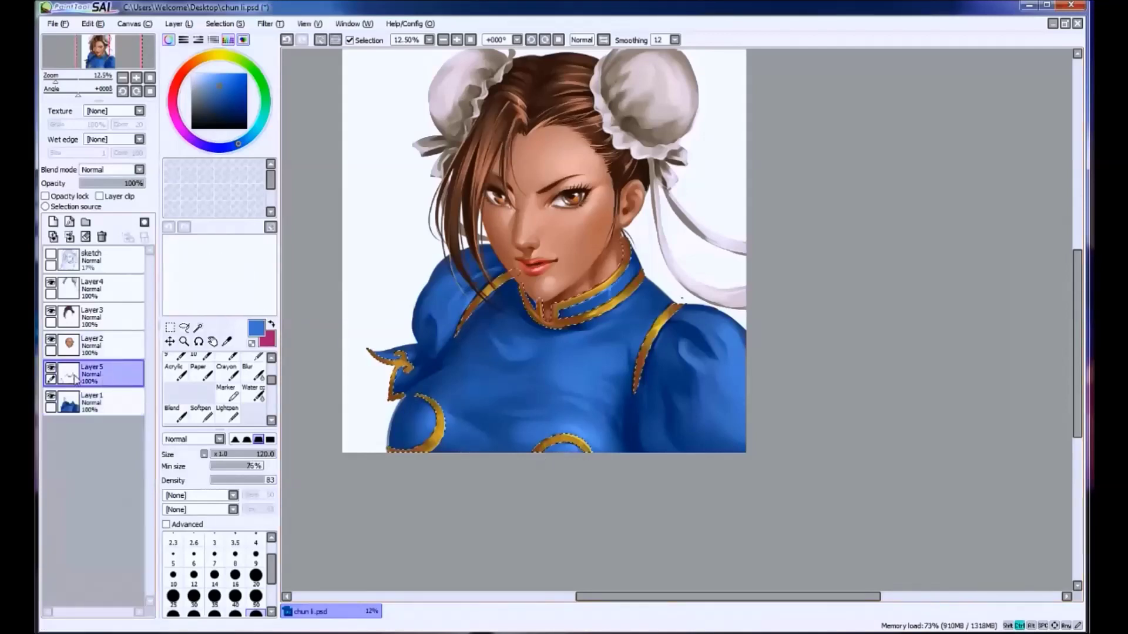
left_click(641, 373, "alt")
left_click(641, 372, "alt")
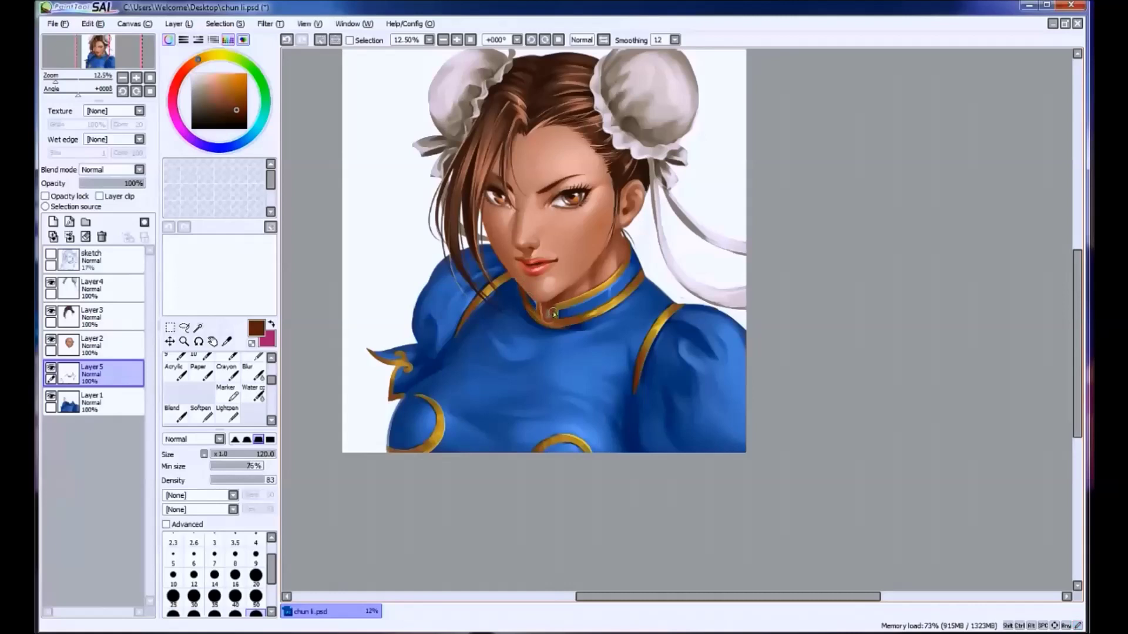
left_click_drag(404, 387, 402, 393)
key("bracketleft")
key("bracketleft")
key("bracketleft")
key("bracketleft")
key("bracketleft")
key("bracketleft")
key("bracketleft")
left_click_drag(404, 365, 402, 362)
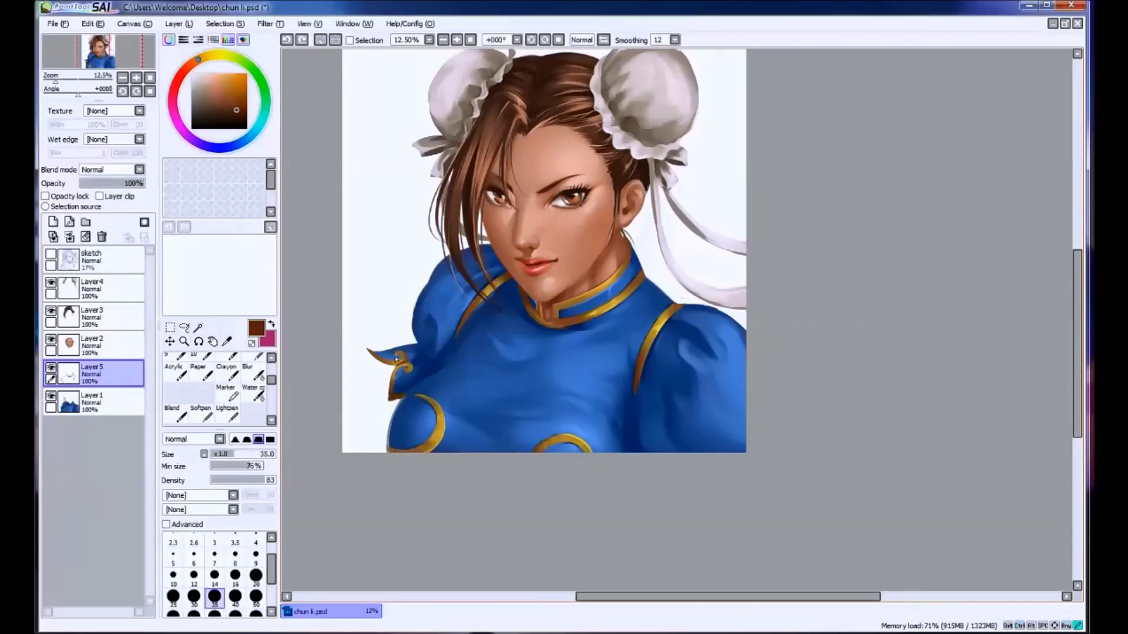
Shade both curved chest trims with the dark brown at brush size 80 and clear the selection.
key("bracketright")
key("bracketright")
key("bracketright")
key("bracketright")
key("bracketright")
left_click_drag(426, 426, 422, 436)
left_click_drag(555, 440, 564, 440)
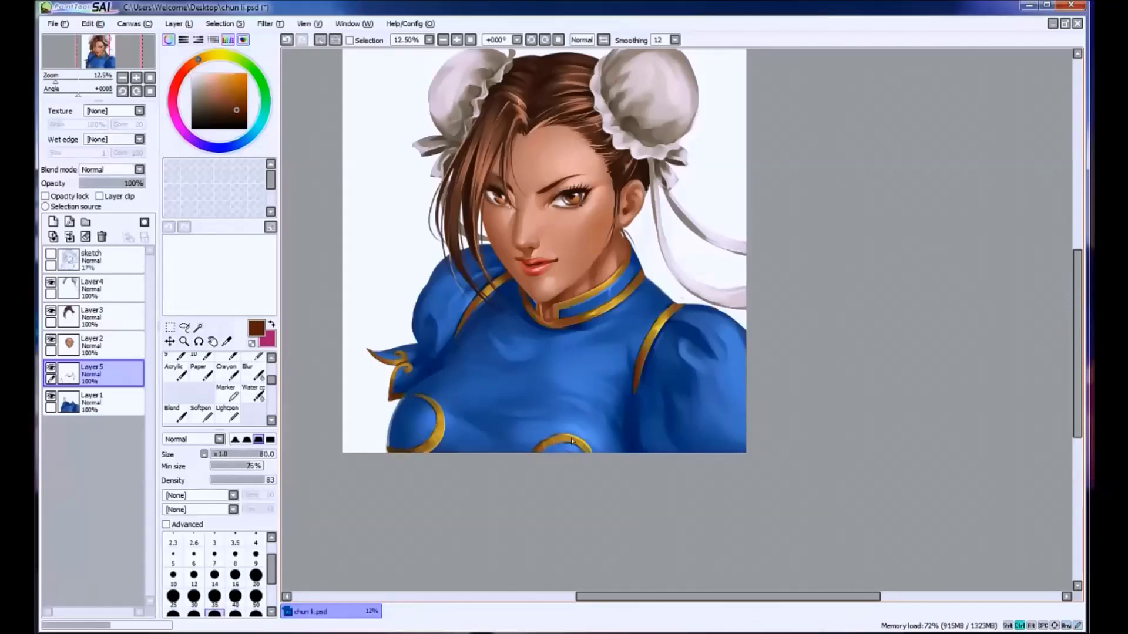
key("ctrl+d")
left_click_drag(524, 434, 524, 444)
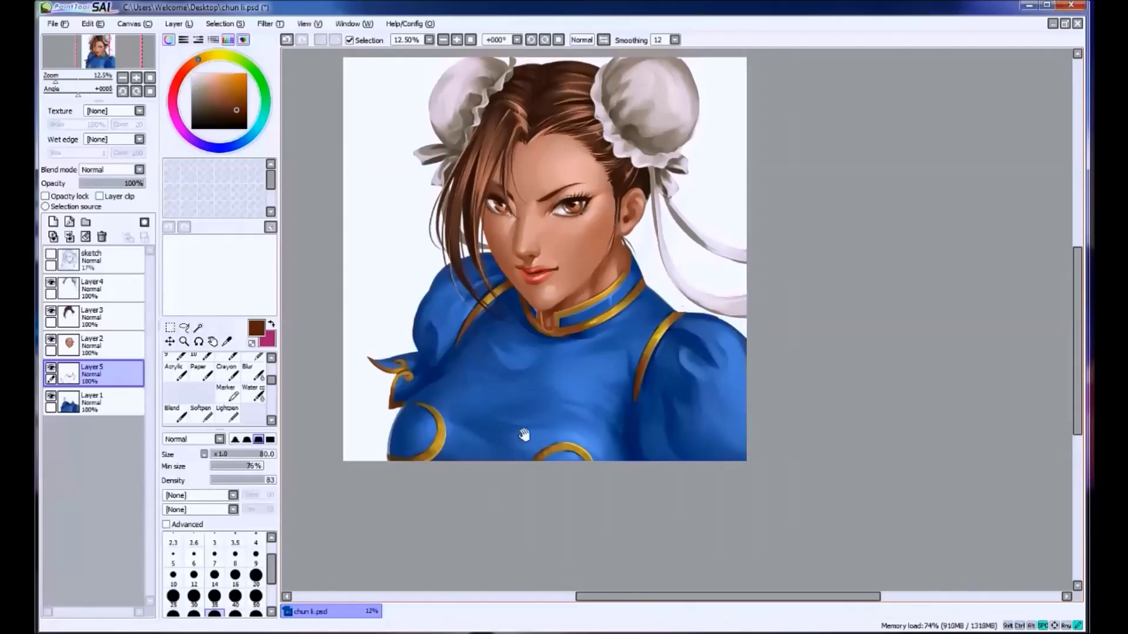
Start an ochre-gold emblem on the collar's blue band with sampled trim colours at brush size 40.
key("bracketleft")
key("bracketleft")
key("bracketleft")
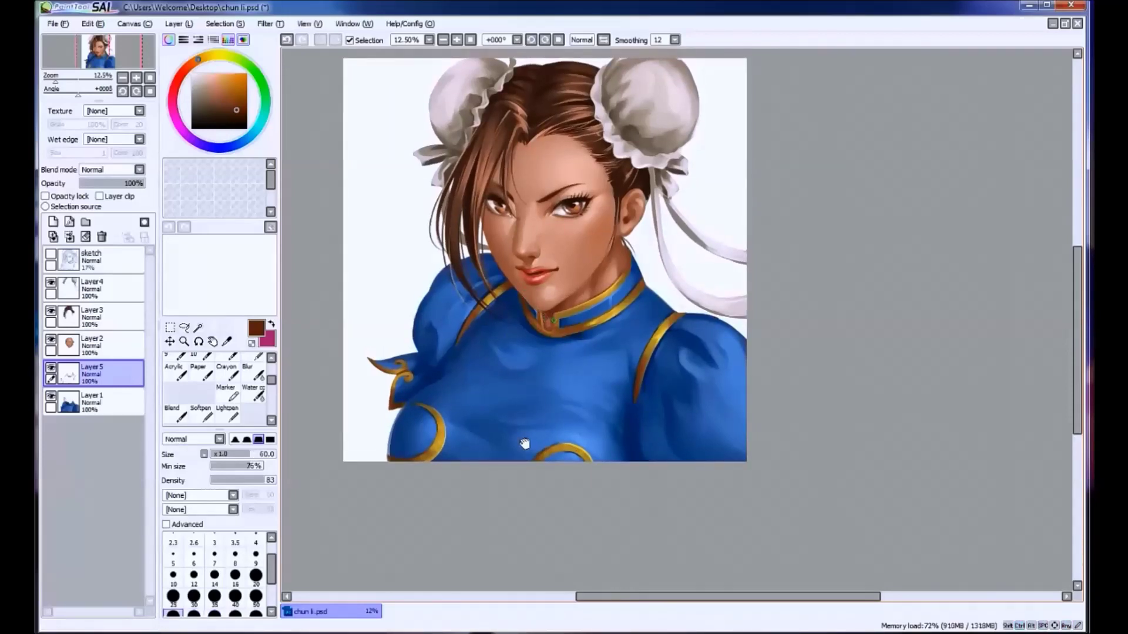
left_click(561, 330, "alt")
left_click(561, 331, "alt")
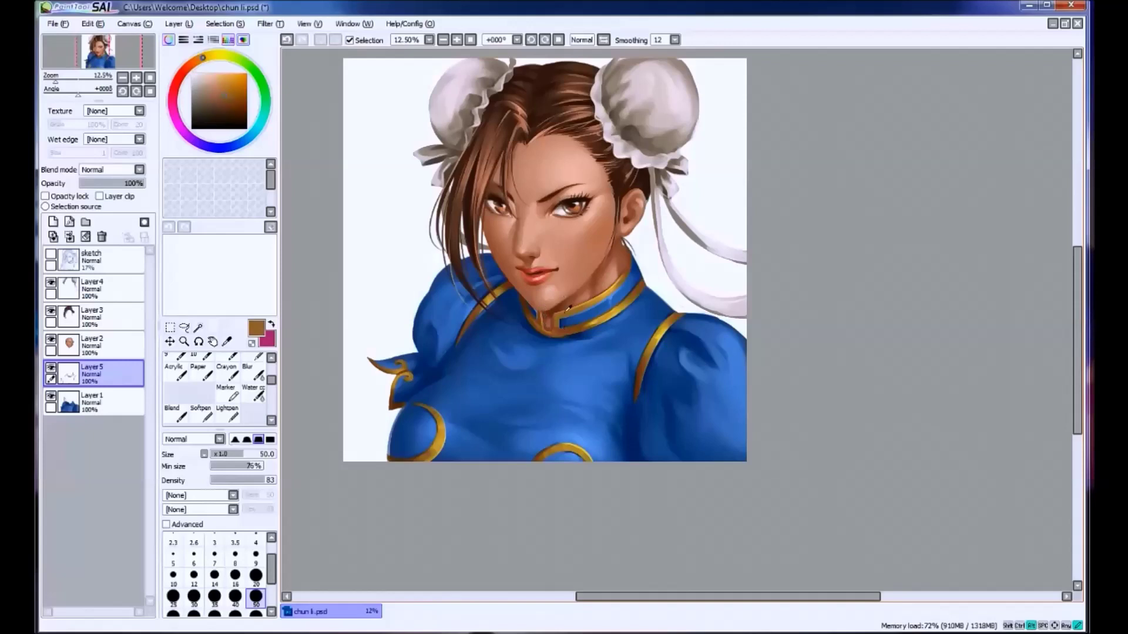
key("bracketleft")
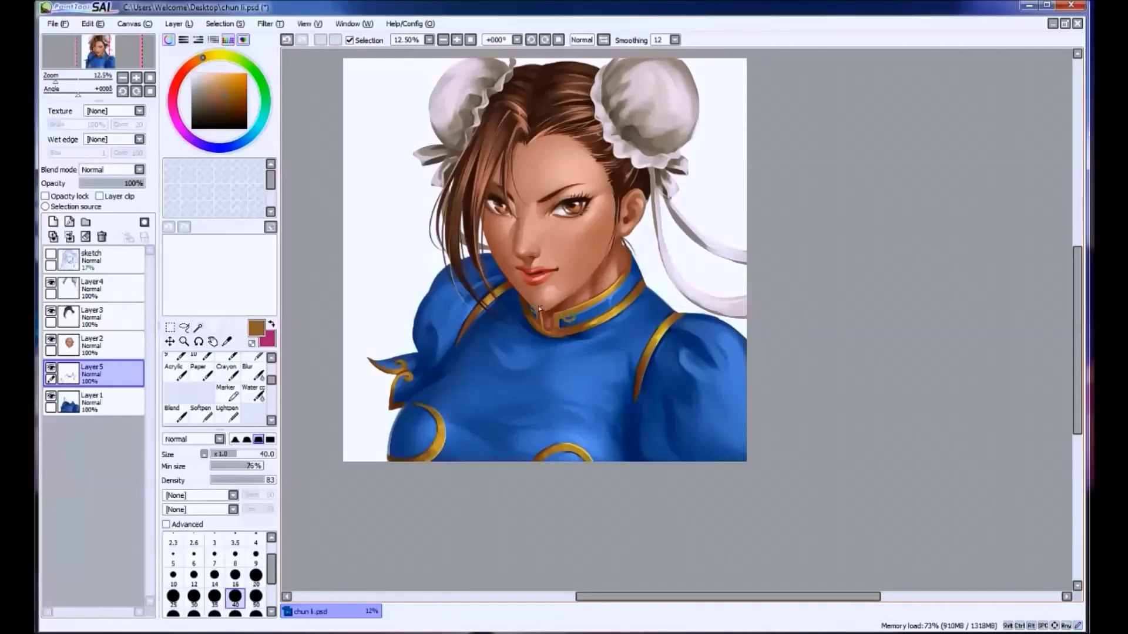
left_click(539, 310, "alt")
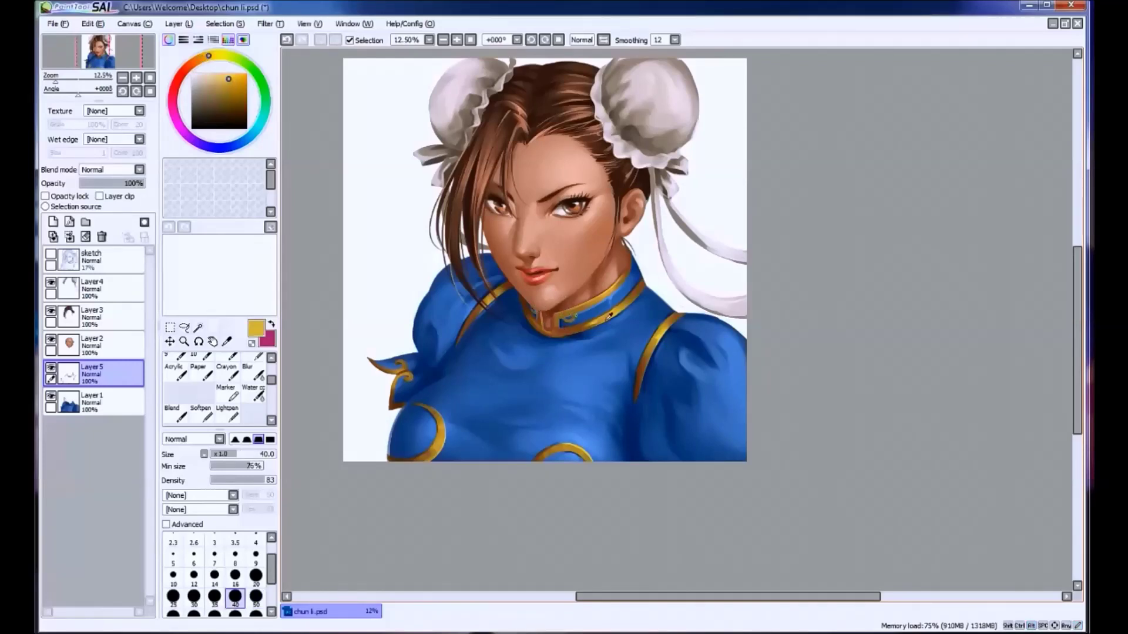
Draw the fine lines of the gold collar emblem with sampled golds at brush size 30.
key("bracketleft")
key("bracketleft")
key("bracketleft")
key("bracketleft")
left_click(581, 328, "alt")
key("bracketright")
key("bracketright")
left_click(576, 325, "alt")
left_click(574, 322, "alt")
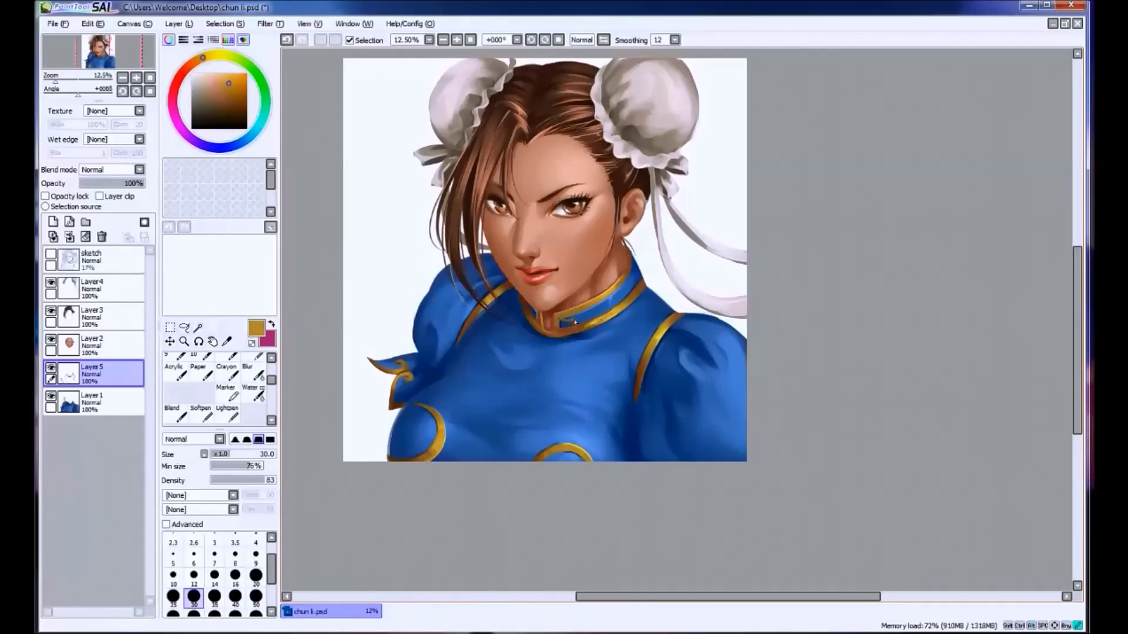
Extend and shade the collar emblem with sampled golds and browns, keeping brush size 30.
left_click(534, 313, "alt")
left_click(576, 321, "alt")
left_click(588, 322, "alt")
left_click(590, 303, "alt")
left_click(579, 322, "alt")
scroll(618, 292, "down", 1)
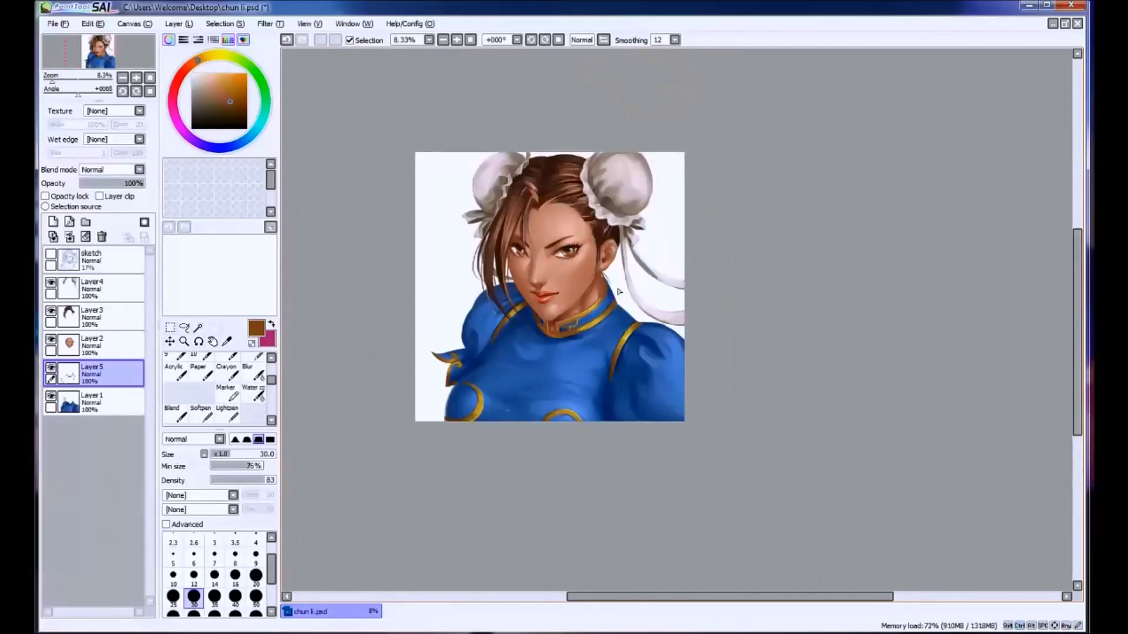
Touch up around the collar emblem and lower trim with sampled dark blue at brush size 50, and save the file.
scroll(618, 291, "up", 1)
key("bracketright")
key("bracketright")
key("bracketright")
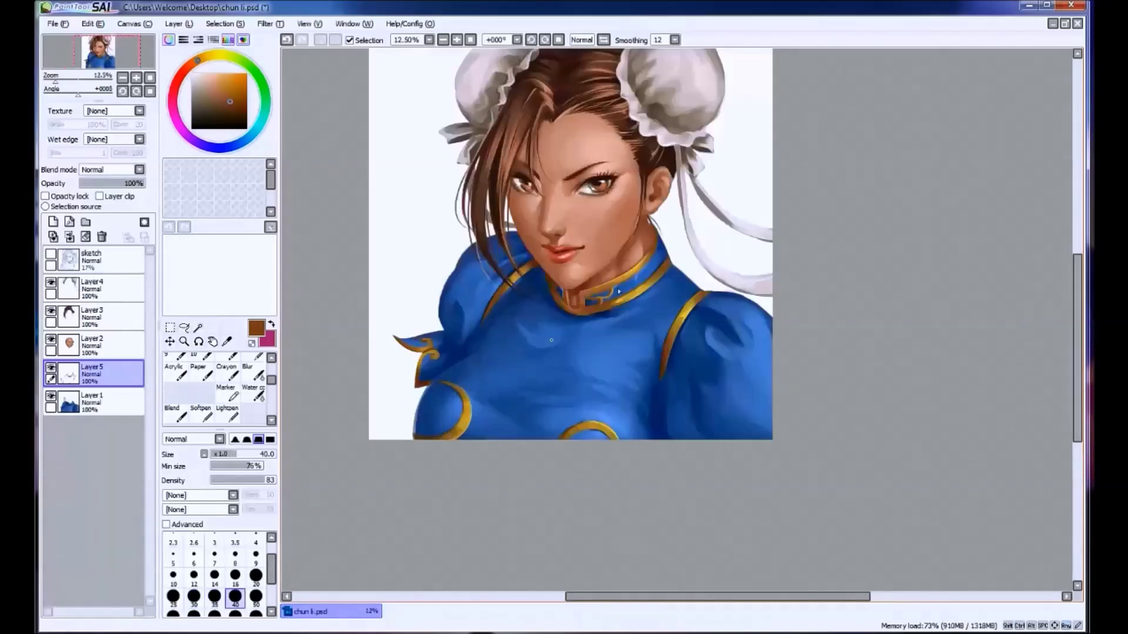
left_click(587, 306, "alt")
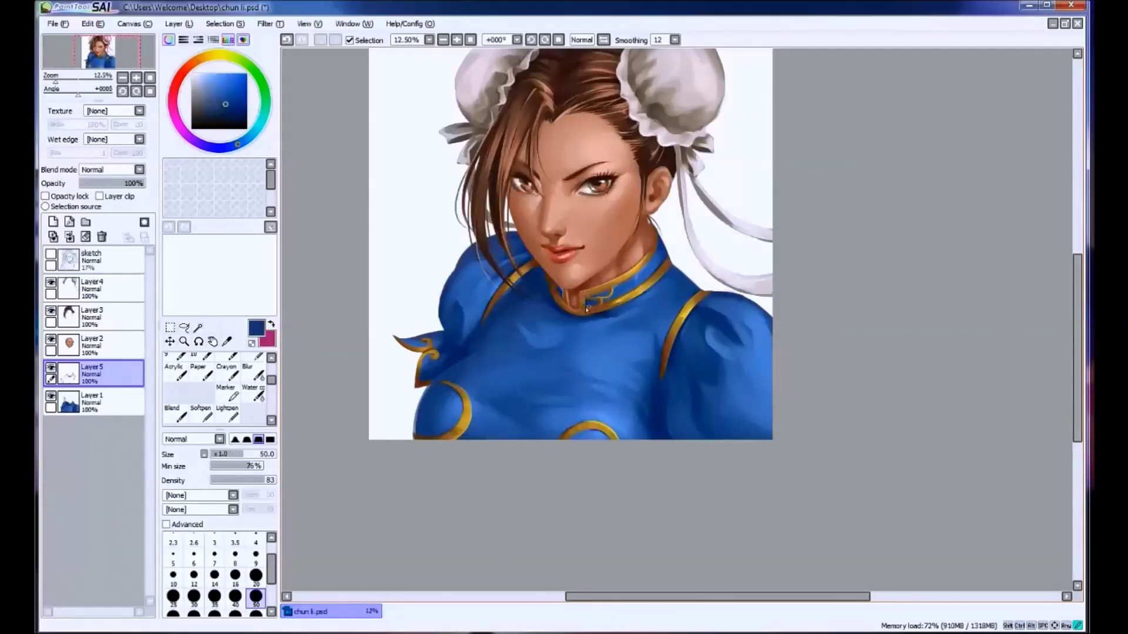
key("ctrl+s")
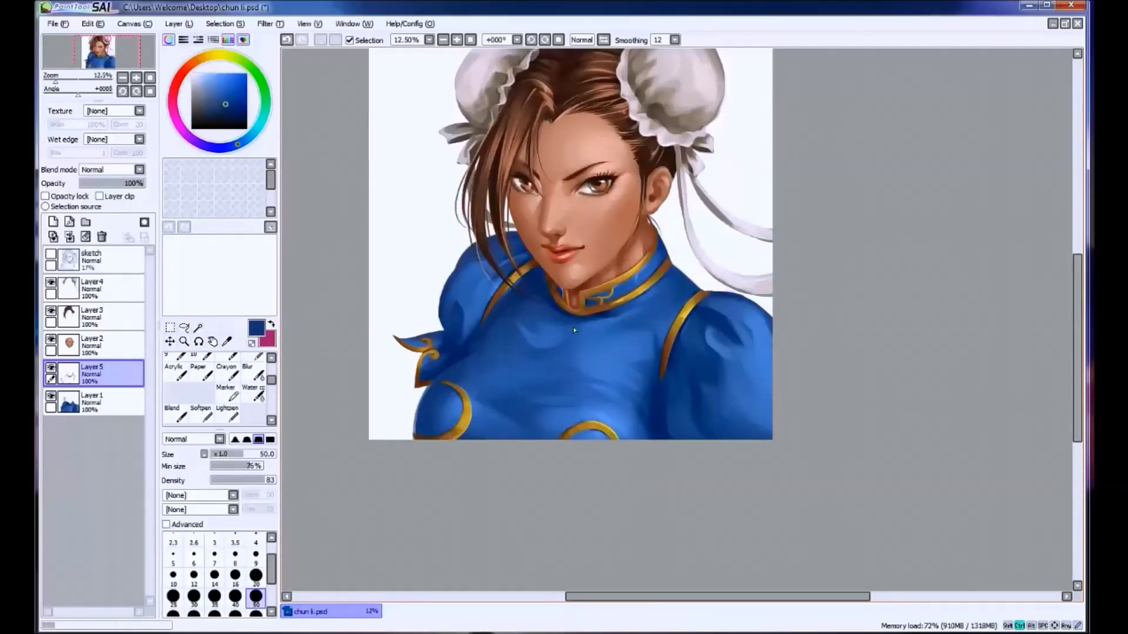
Clean the lower edge of the collar trim with the eraser at size 120 and enlarge the brush to 80.
key("e")
mouse_move(591, 320)
left_mouse_down()
mouse_move(547, 296)
mouse_move(579, 320)
mouse_move(544, 289)
mouse_move(588, 313)
mouse_move(620, 310)
mouse_move(559, 317)
left_mouse_up()
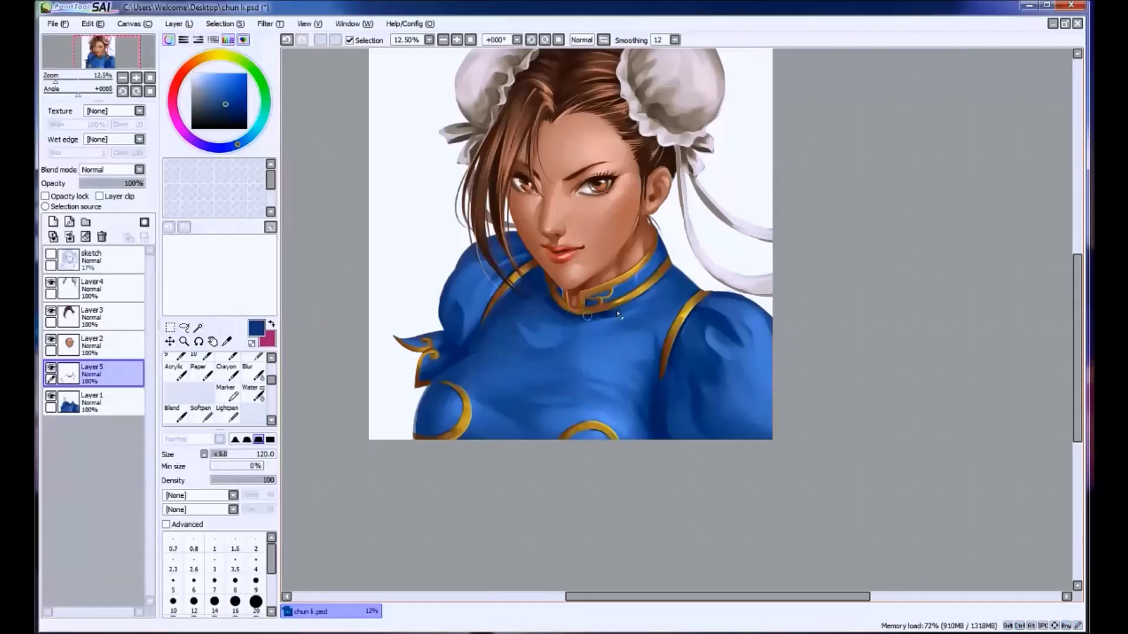
key("e")
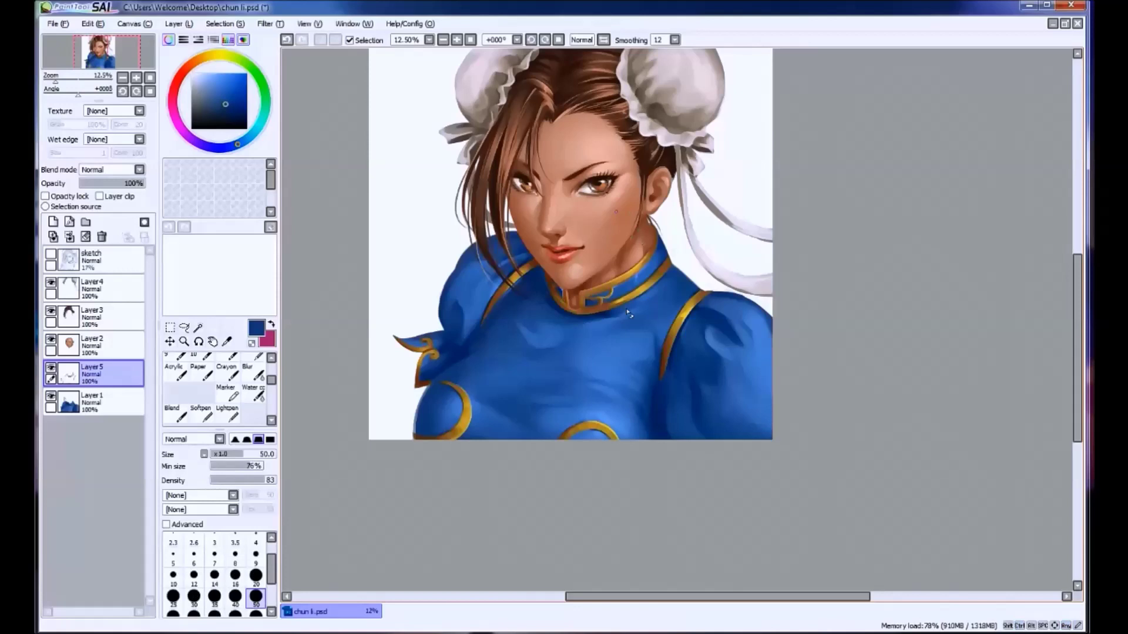
key("bracketright")
key("bracketright")
key("bracketright")
key("e")
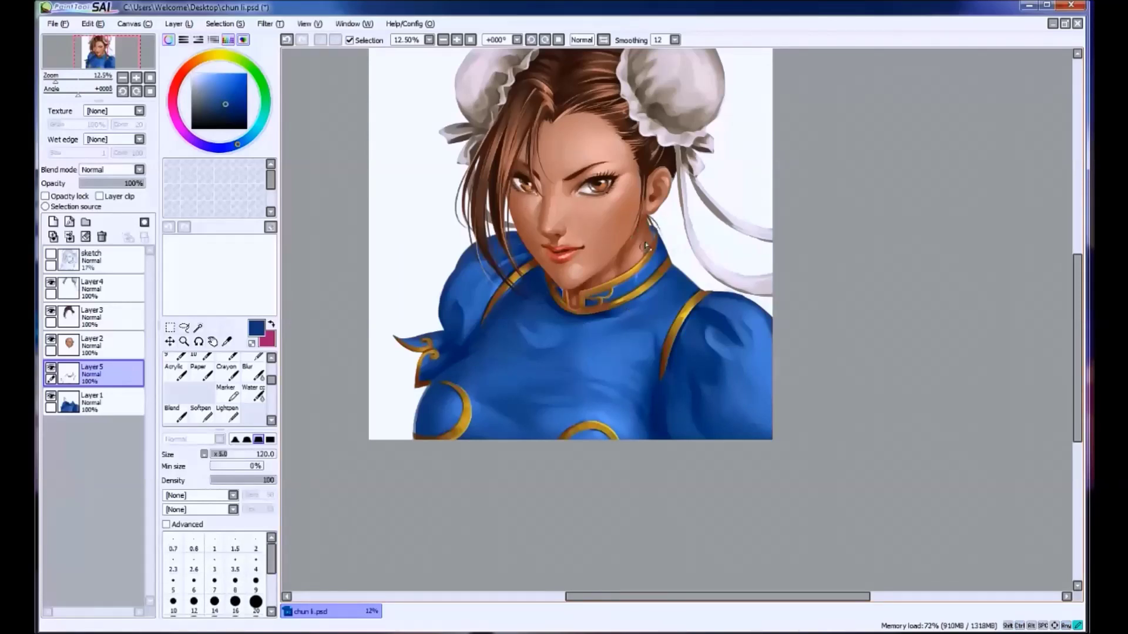
Touch up the collar's back edge below the ear with sampled brown and dark blue, switching to the outfit layer.
left_click(643, 264, "alt")
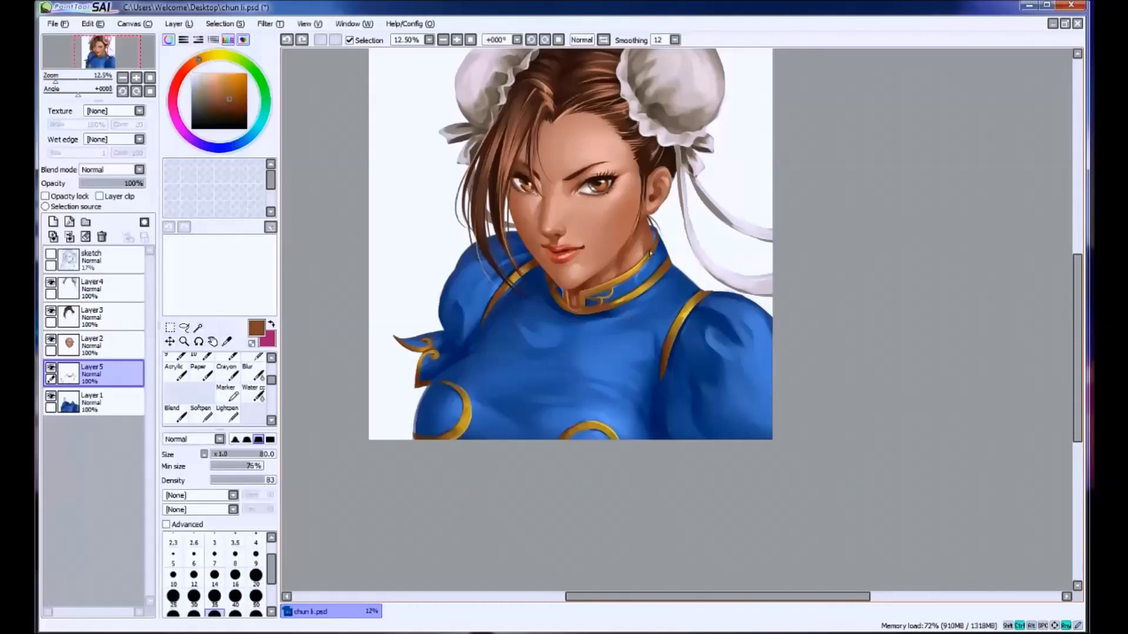
key("b")
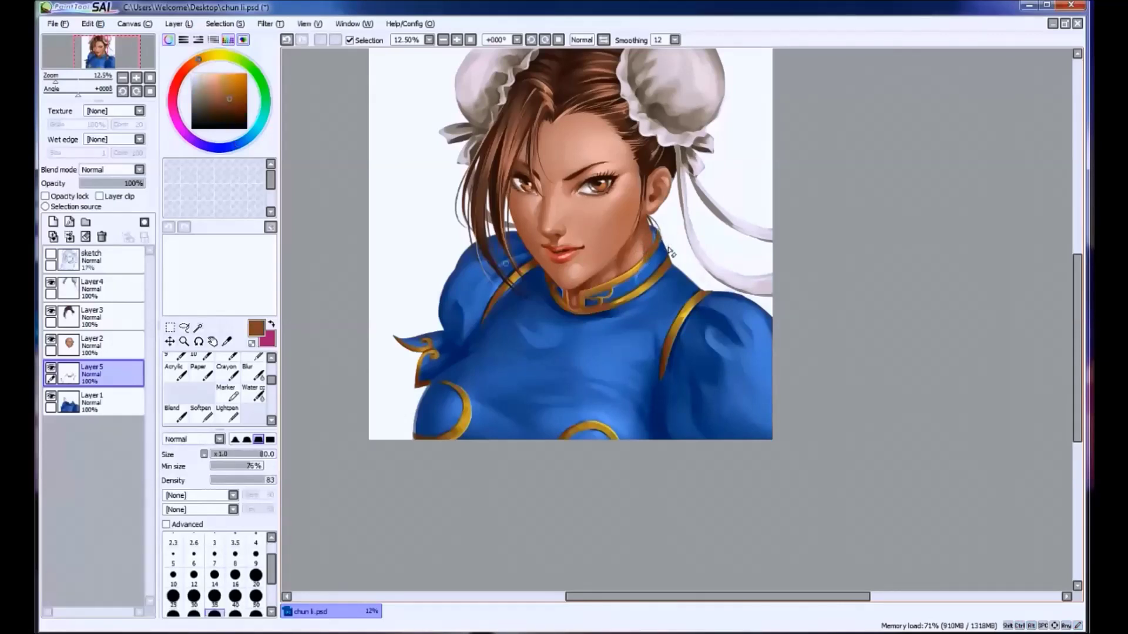
left_click(110, 399)
left_click(651, 234, "alt")
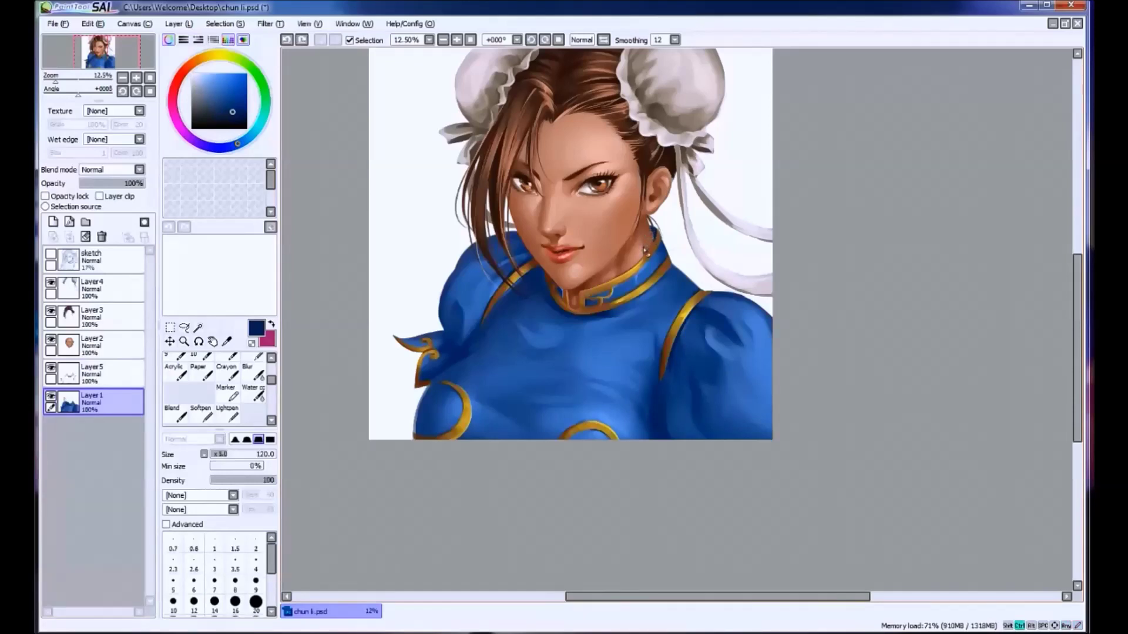
left_click(657, 238, "alt")
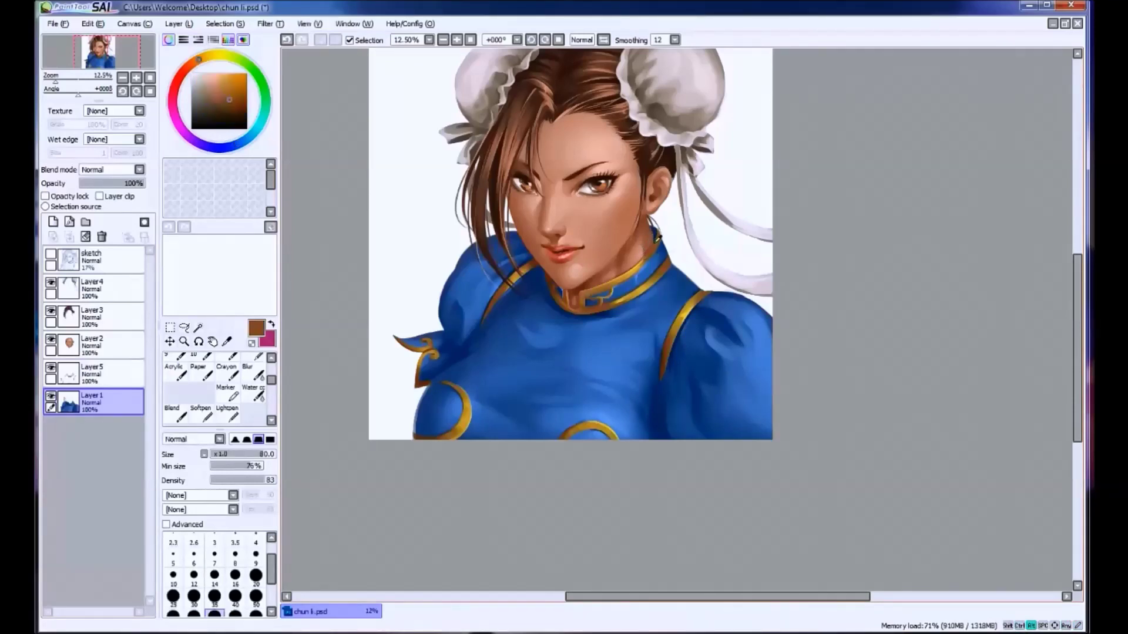
Merge the trim layer down into the outfit layer and sample a dark brown at the collar's back edge.
left_click(108, 378)
key("ctrl+e")
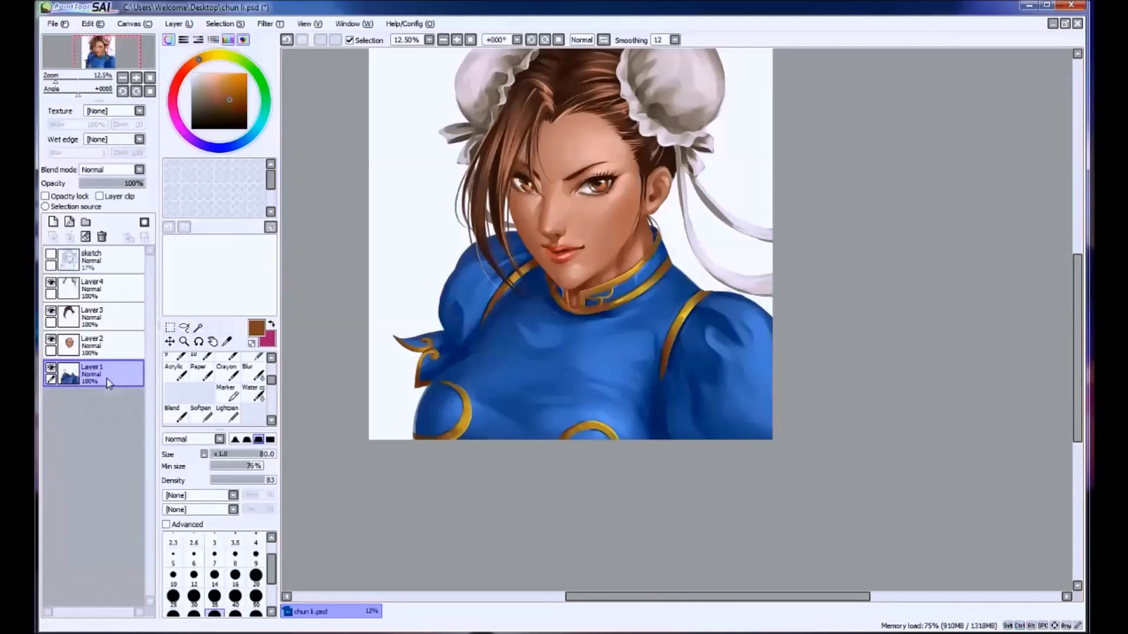
left_click(655, 226, "alt")
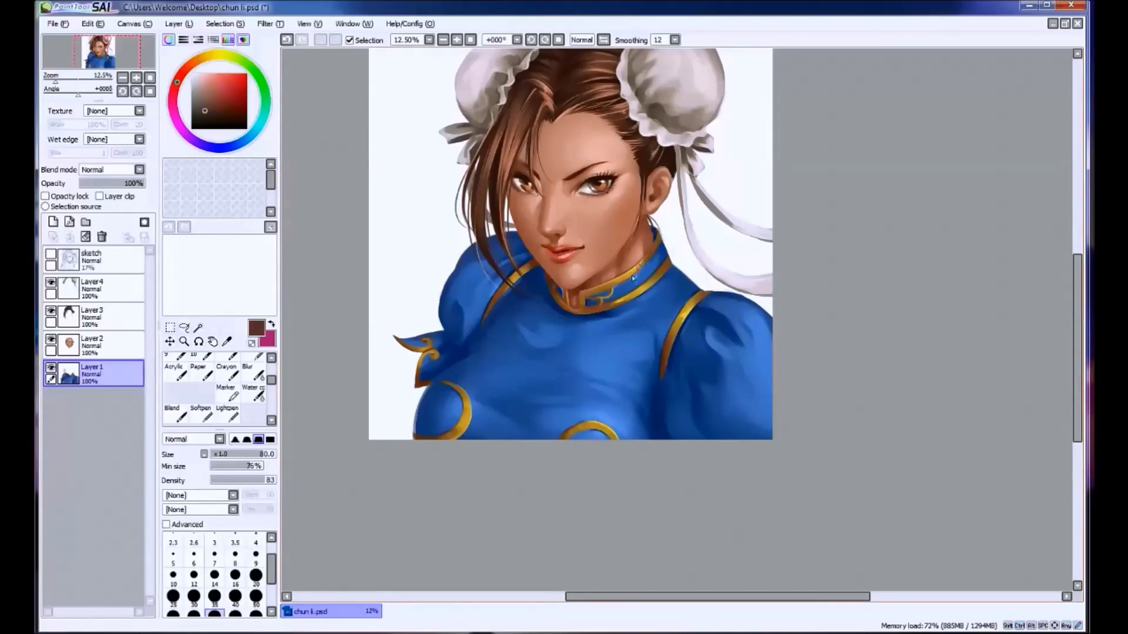
scroll(633, 278, "down", 1)
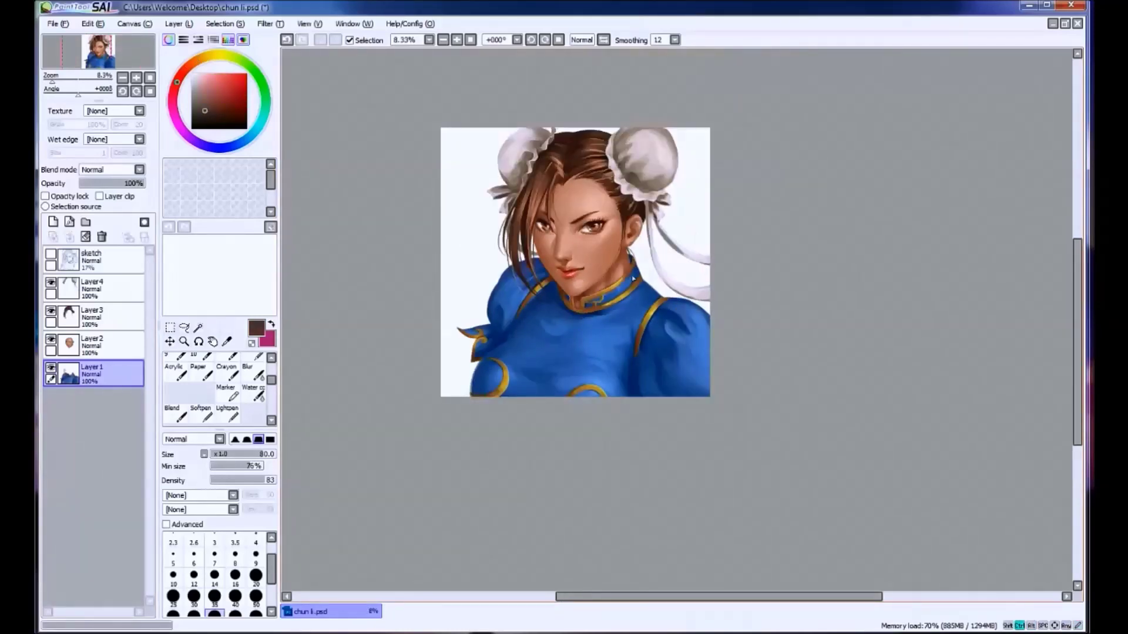
scroll(633, 278, "up", 2)
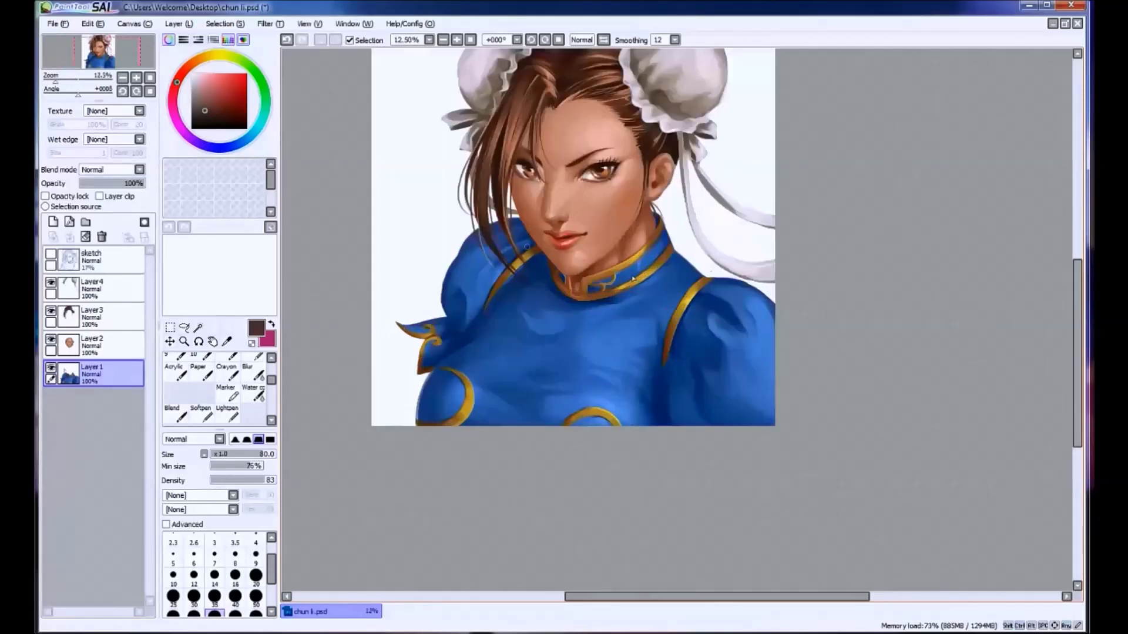
Try neck shadow strokes above the collar on Layer2, choosing a darker red-brown and brush size 35.
left_click(256, 598)
left_click(94, 345)
left_click_drag(581, 276, 603, 269)
key("ctrl+z")
key("ctrl+z")
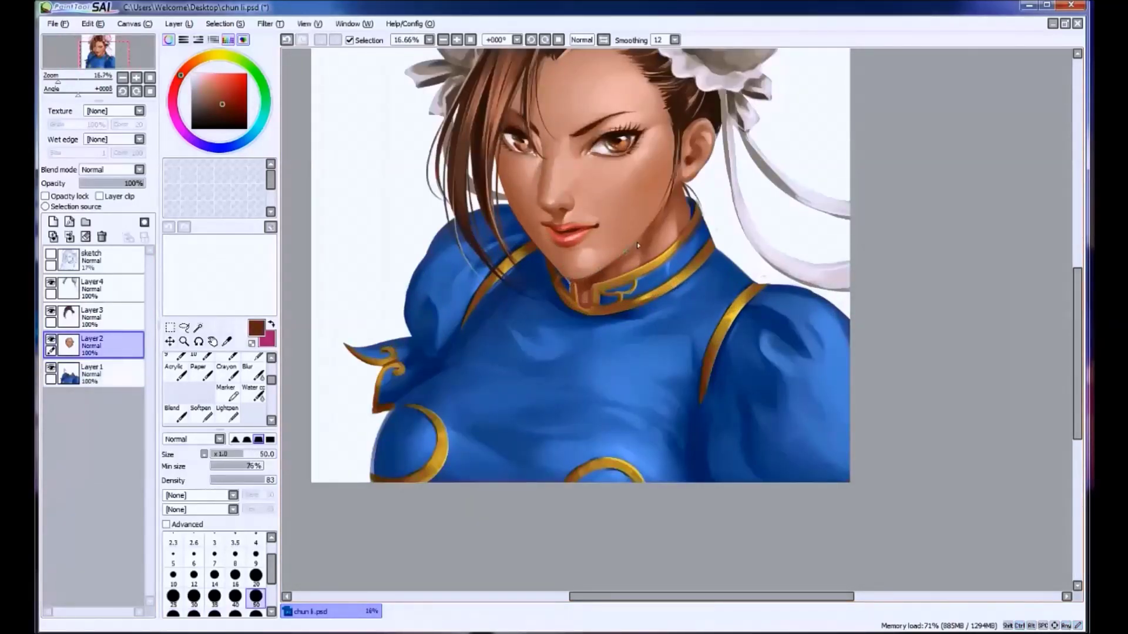
scroll(653, 228, "down", 1)
left_click(231, 107)
key("bracketleft")
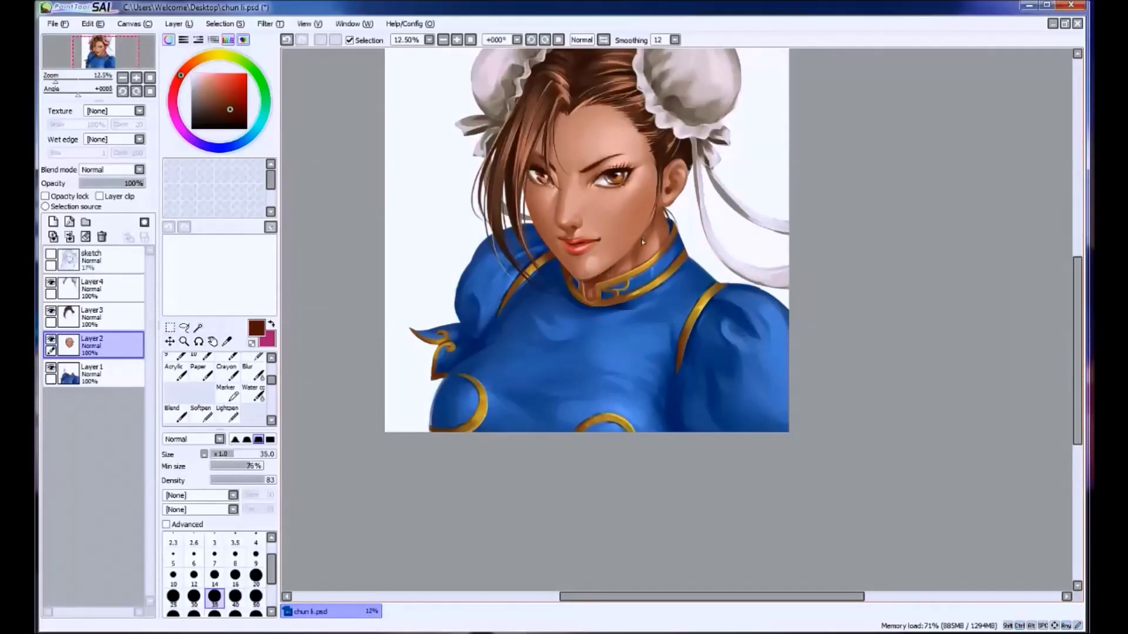
key("ctrl+z")
Darken the neck inside the collar opening, compare the strokes by undoing and redoing, and sample a skin brown.
mouse_move(587, 279)
left_mouse_down()
mouse_move(596, 277)
mouse_move(585, 283)
mouse_move(594, 299)
left_mouse_up()
key("ctrl+z")
key("ctrl+z")
key("ctrl+z")
key("ctrl+z")
key("ctrl+z")
key("ctrl+y")
key("ctrl+z")
key("ctrl+y")
left_click(669, 223, "alt")
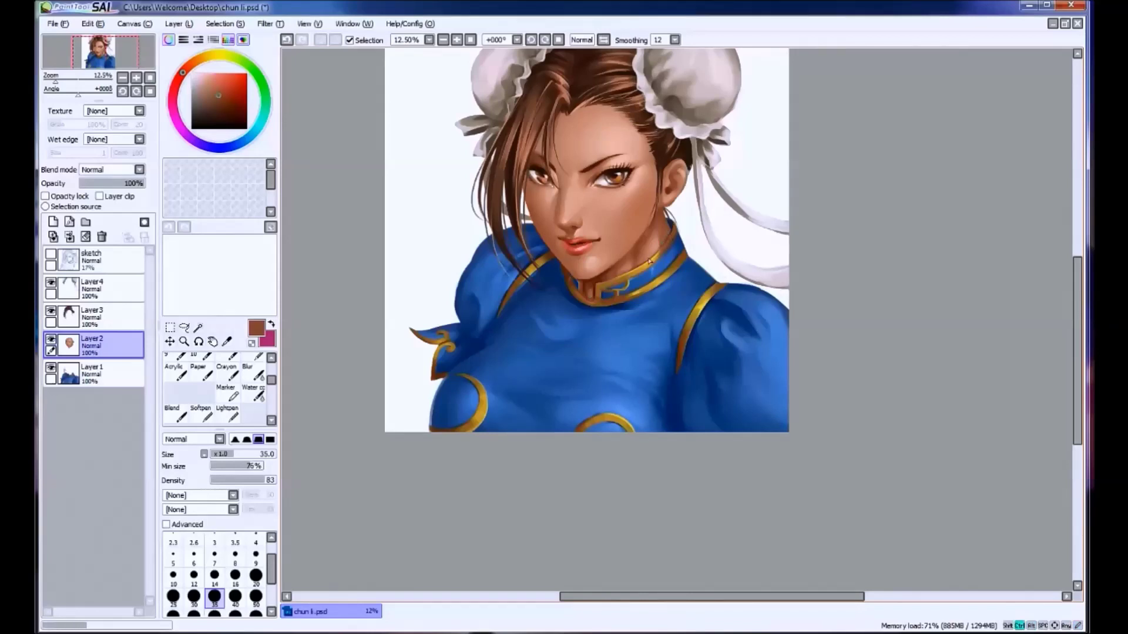
Add a new layer beneath the outfit layer and fill it with reddish brown using the Bucket.
scroll(649, 260, "down", 1)
left_click(53, 222)
left_click_drag(94, 346, 101, 411)
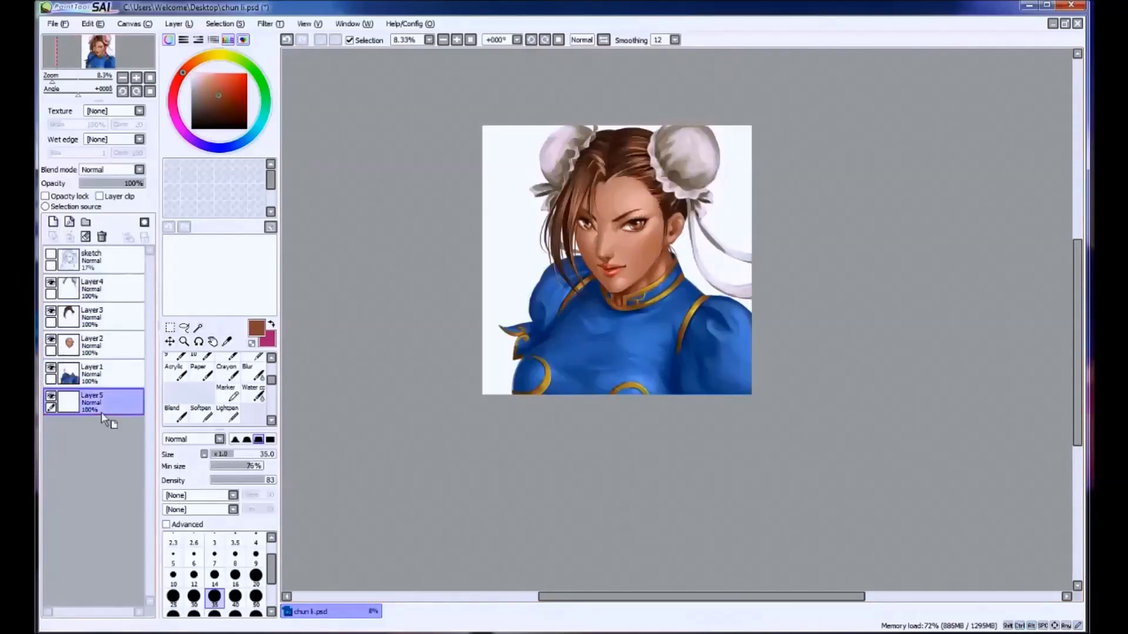
key("v")
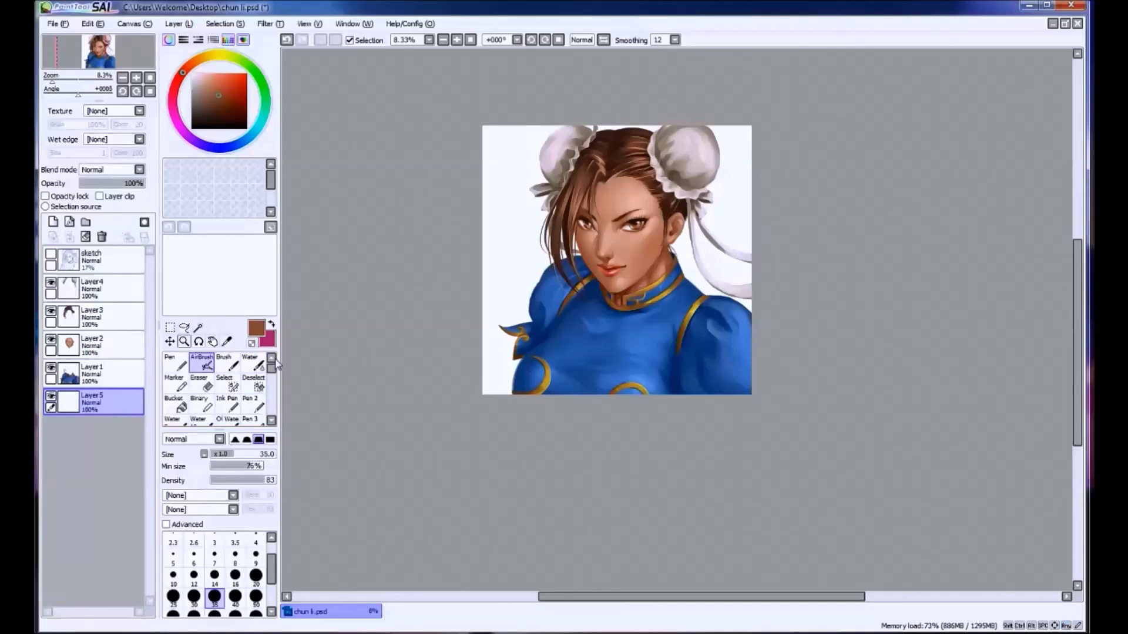
left_click(176, 405)
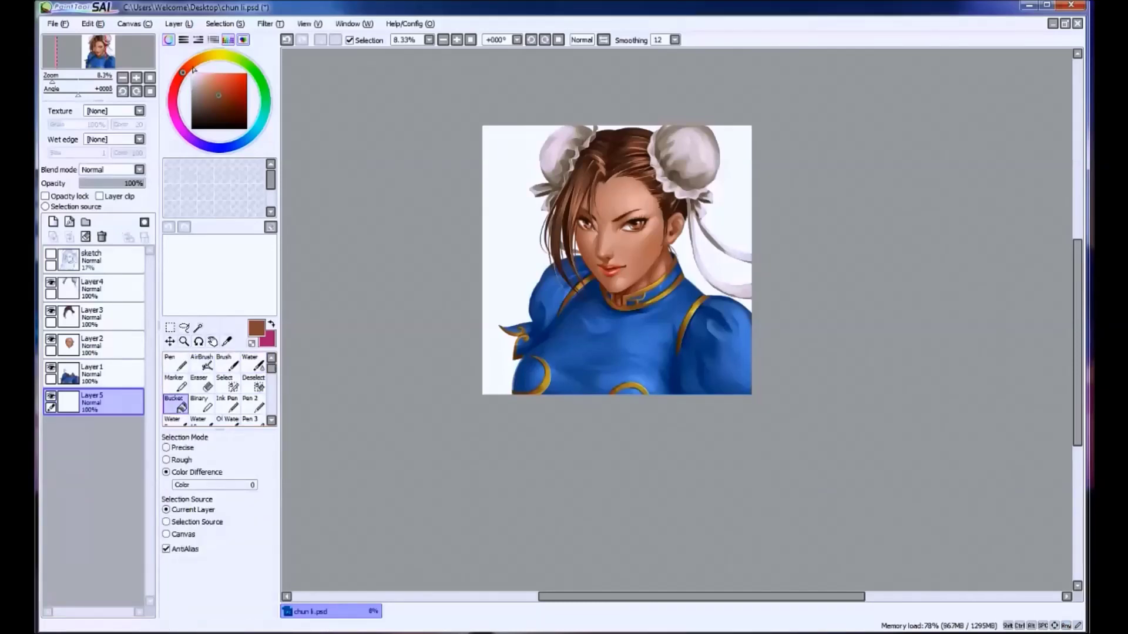
left_click(504, 208)
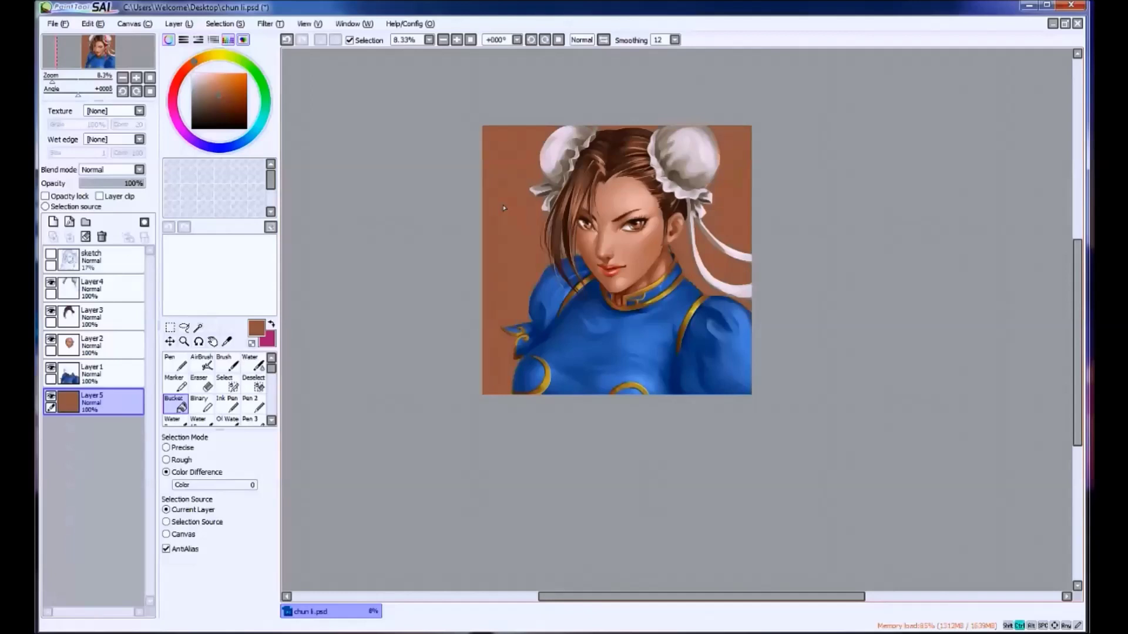
Undo the brown background fill and the layer's move to the bottom of the stack.
key("ctrl+z")
key("ctrl+z")
key("ctrl+z")
key("ctrl+z")
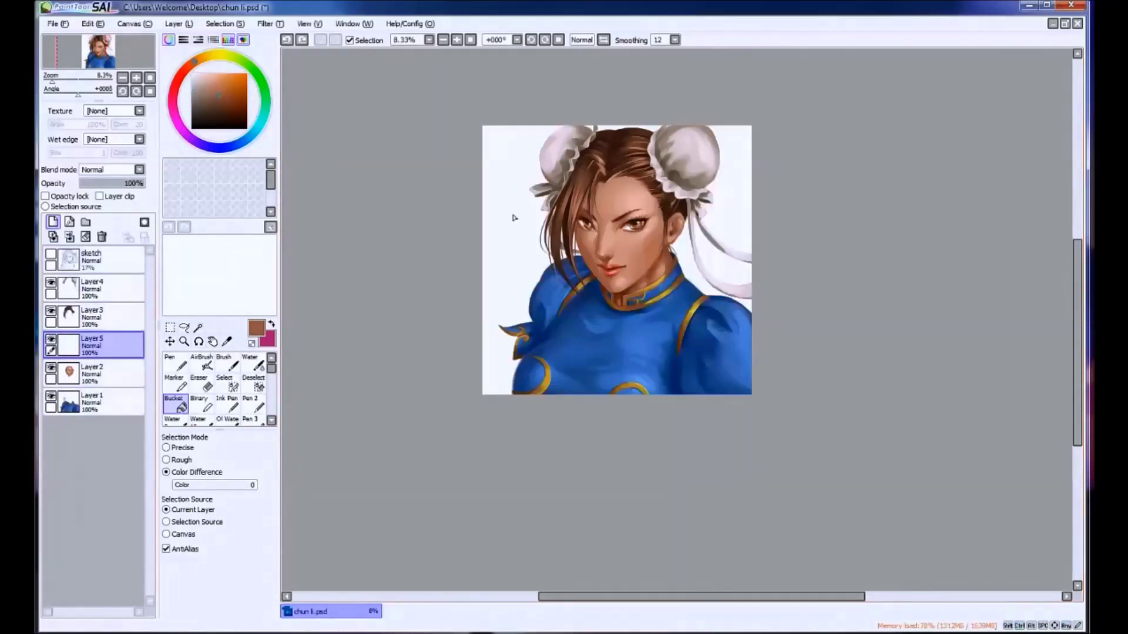
Discard the extra empty layer and move Layer5 beneath the outfit layer as the background layer.
key("ctrl+shift+n")
left_click(534, 218)
key("ctrl+z")
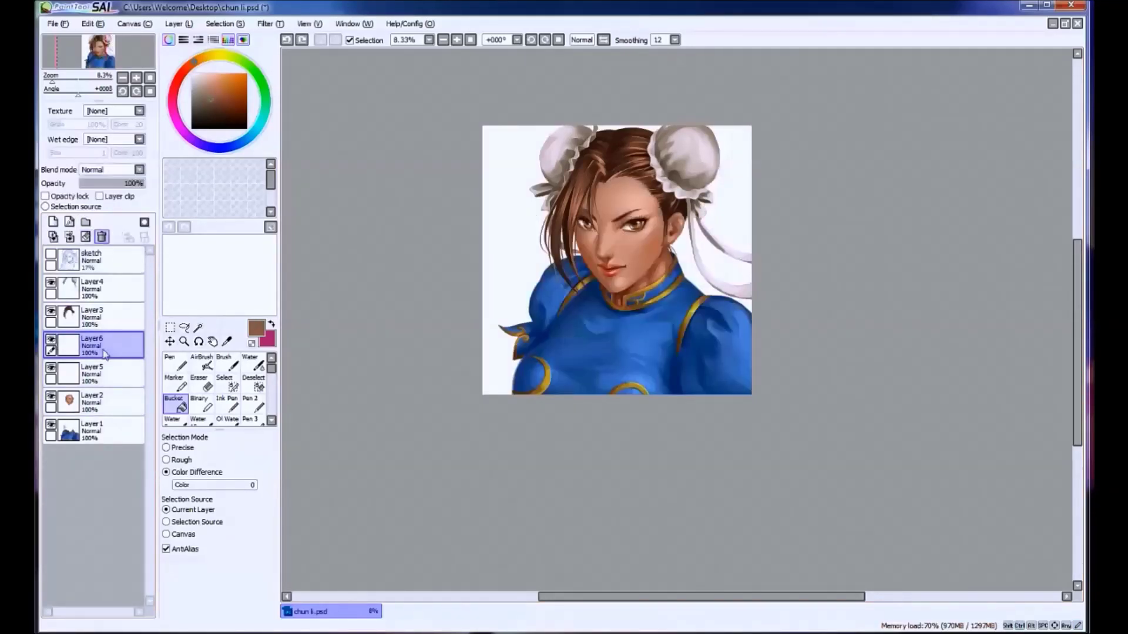
key("ctrl+z")
left_click_drag(94, 345, 100, 420)
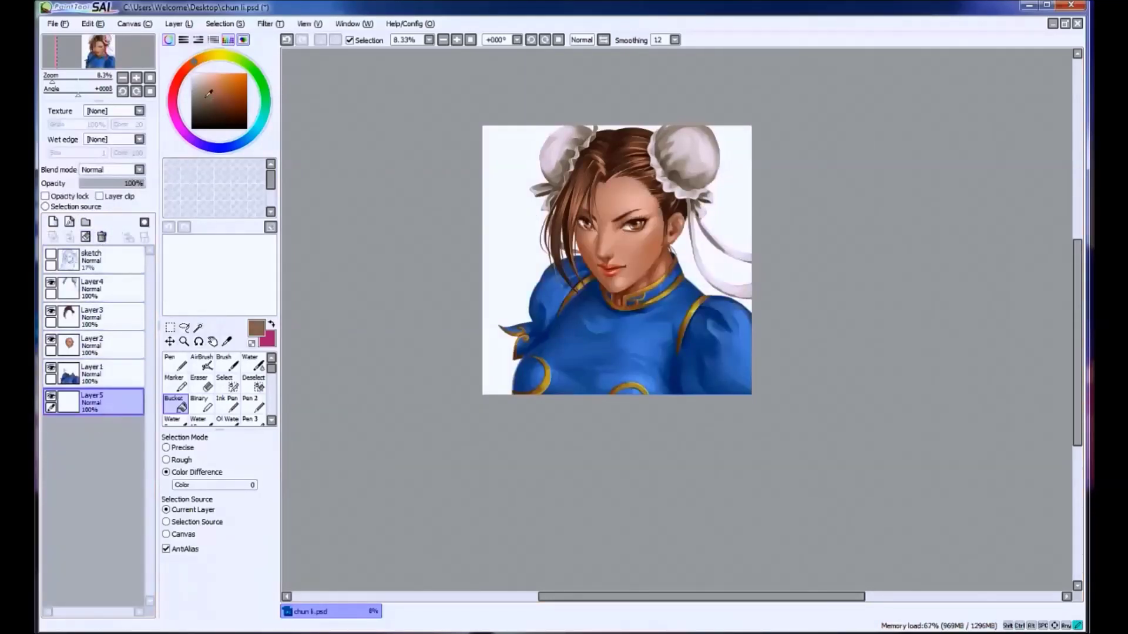
Fill the background layer with a muted brown using the Bucket, trying and undoing a few alternative shades.
left_click(529, 211)
left_click(204, 83)
left_click(513, 236)
key("ctrl+z")
left_click(208, 87)
left_click(506, 241)
key("ctrl+z")
left_click(520, 251, "alt")
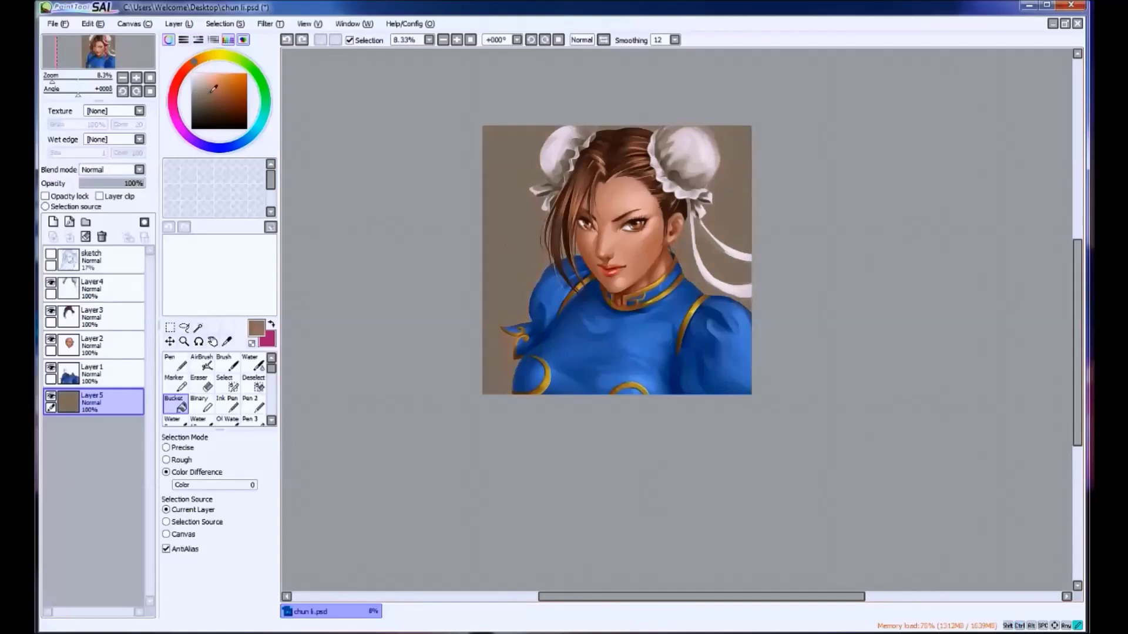
On the outfit layer, paint pale white ribbon areas behind the loose hair strands with the AirBrush at size 200.
key("a")
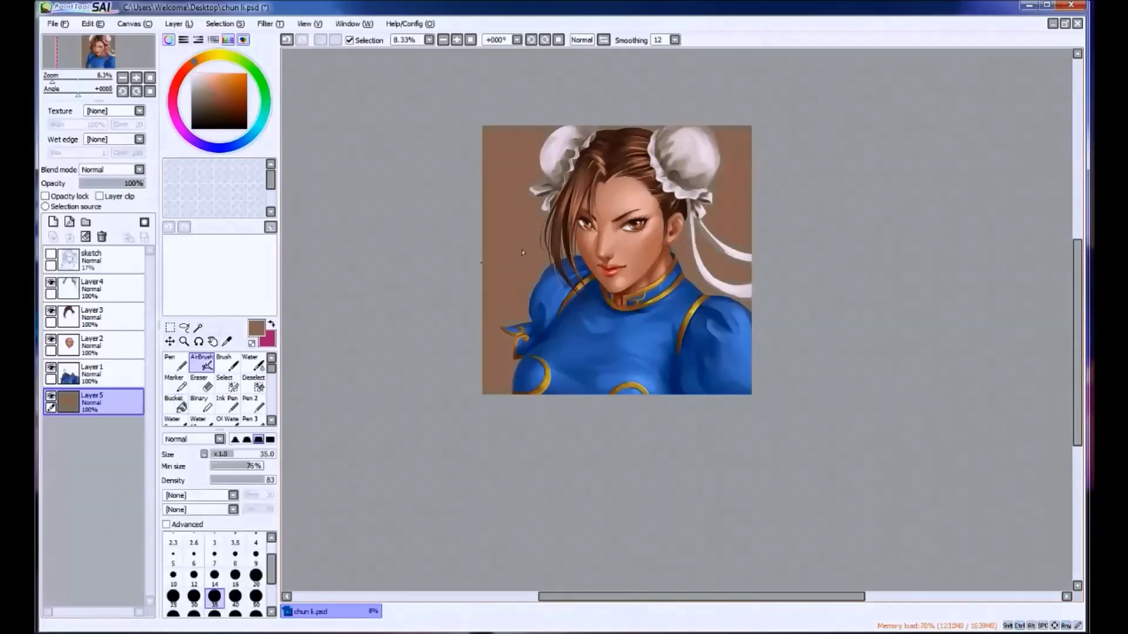
scroll(486, 265, "up", 1)
left_click_drag(516, 287, 437, 313)
key("ctrl+s")
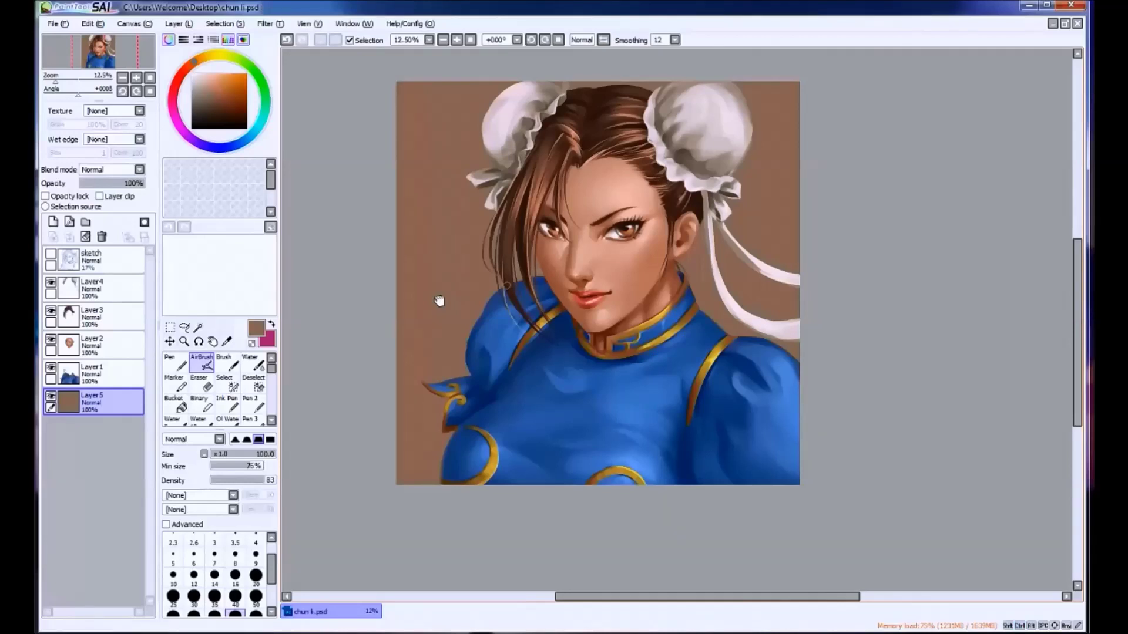
key("Up")
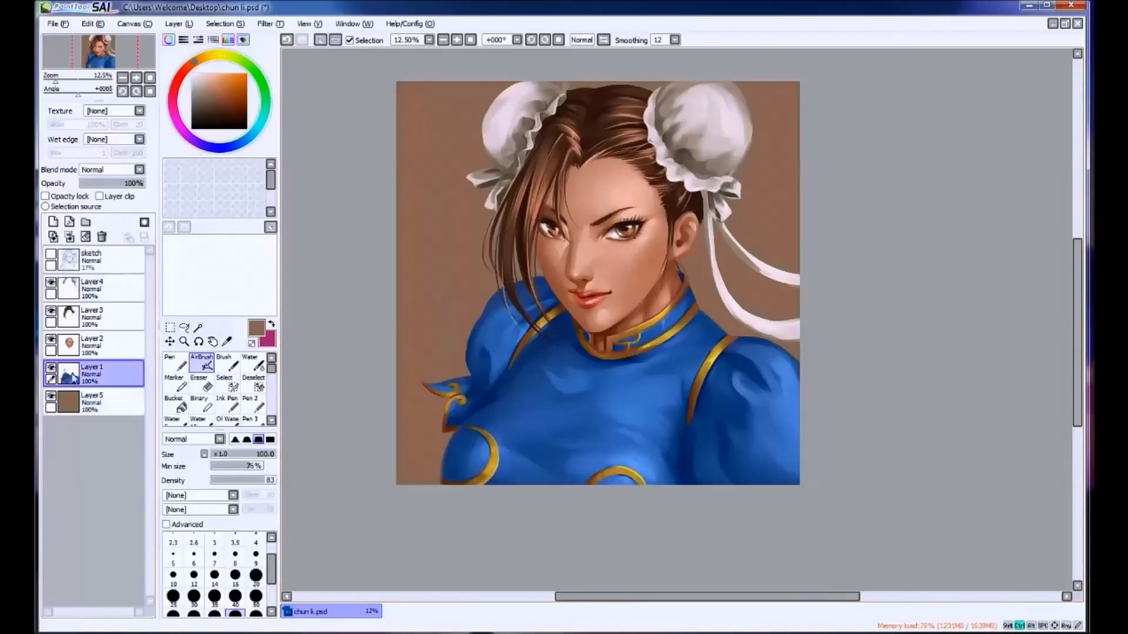
left_click(197, 75)
key("bracketright")
key("bracketright")
key("bracketright")
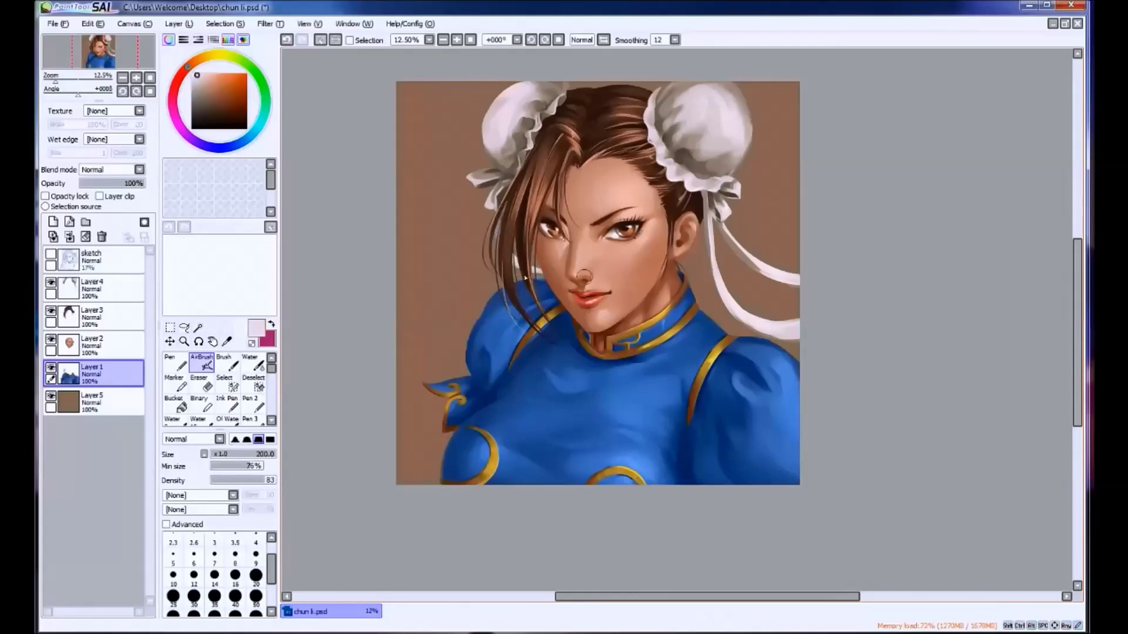
key("ctrl+a")
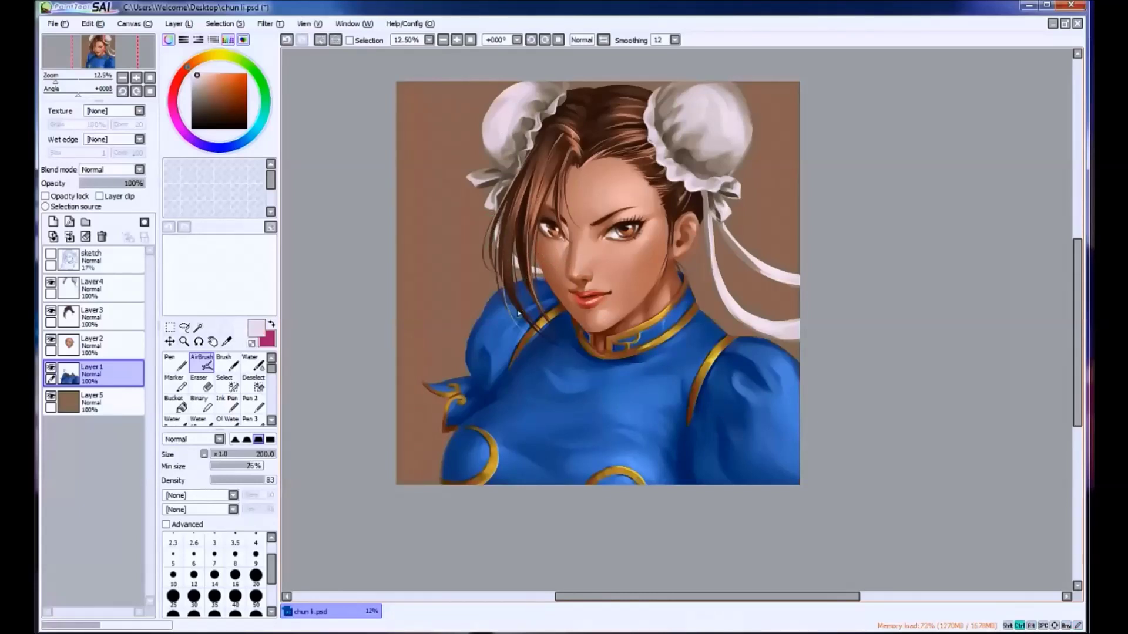
left_click_drag(493, 307, 493, 333)
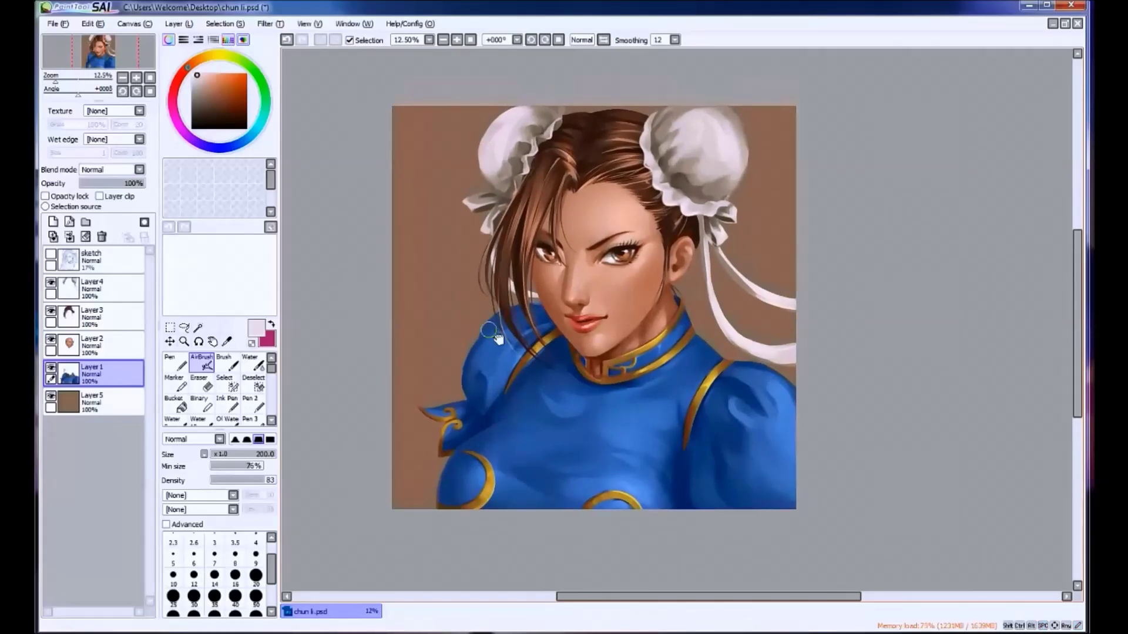